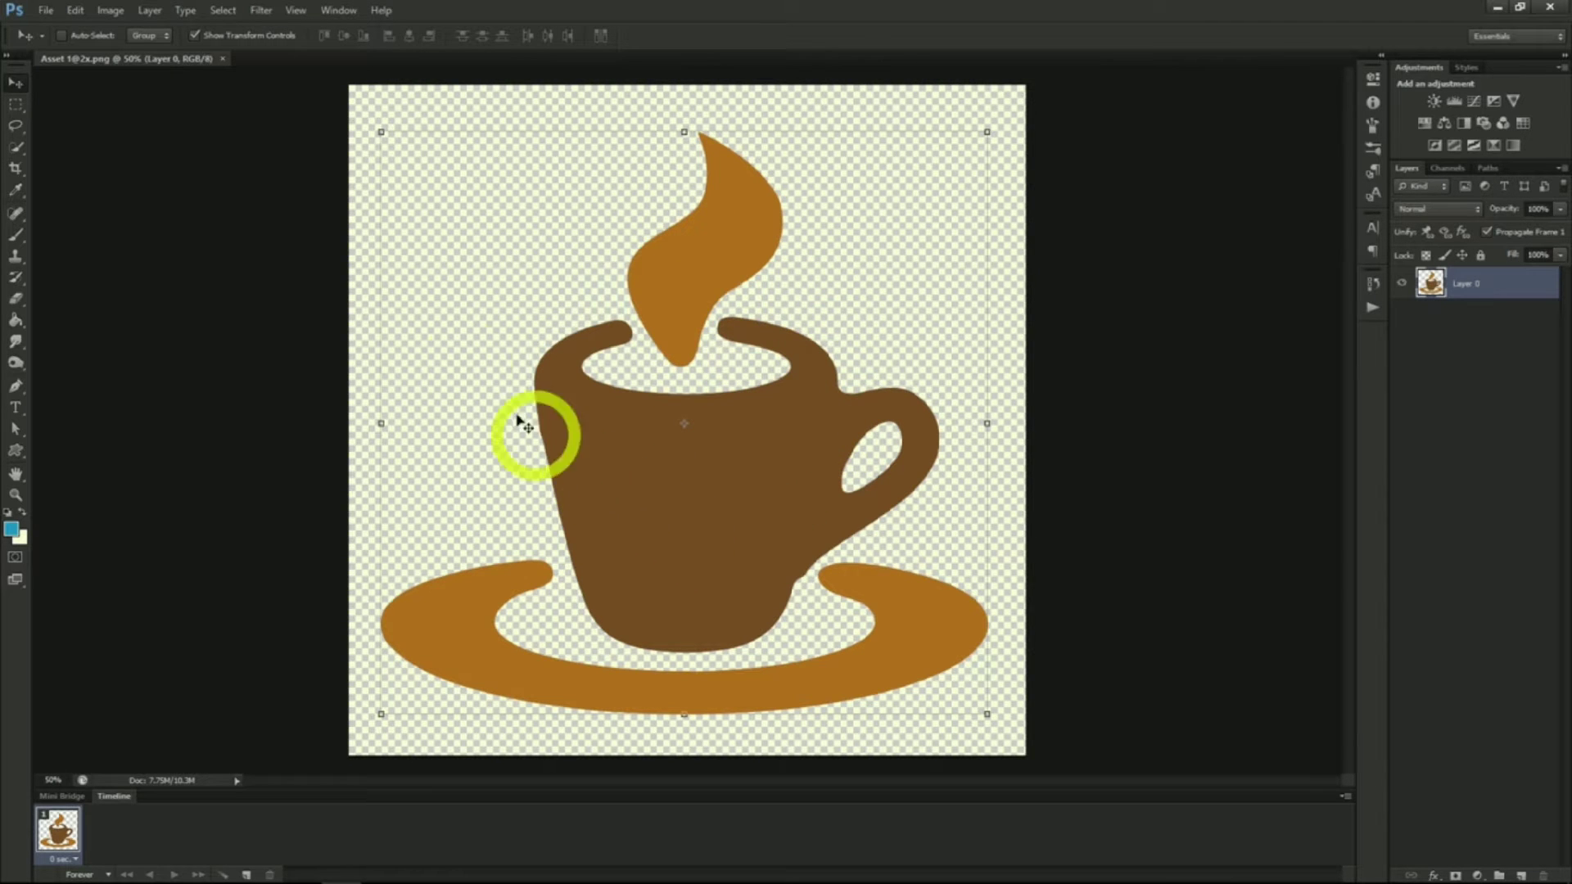
Try the Color Negative (RGB) Curves preset directly on the coffee-cup image, then cancel it
{"action": "left_click", "coordinate": [111, 9]}
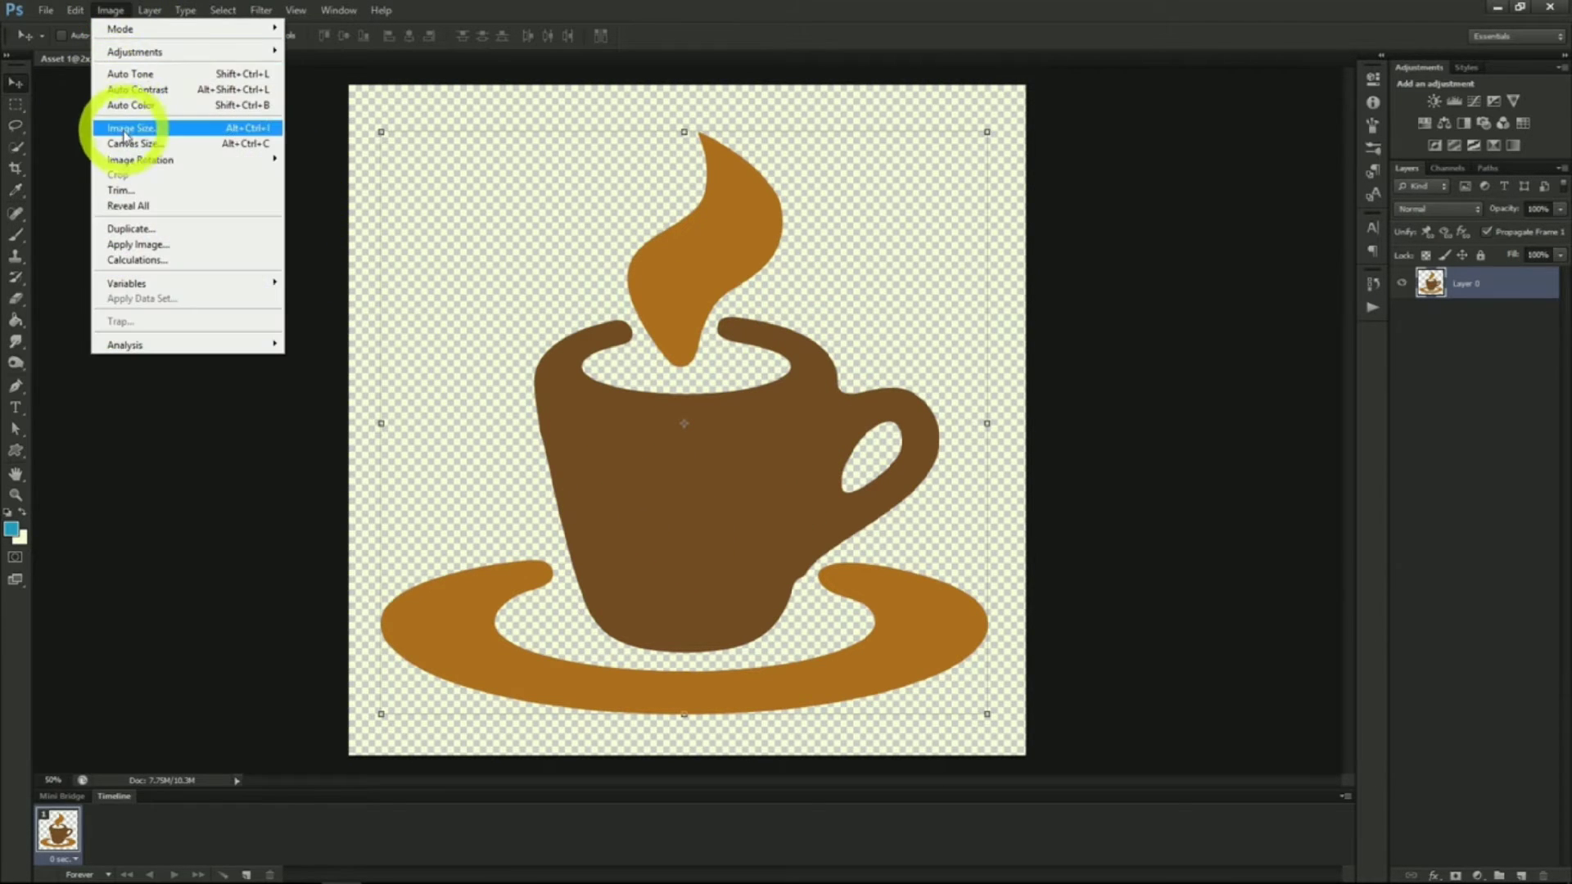
{"action": "mouse_move", "coordinate": [127, 51]}
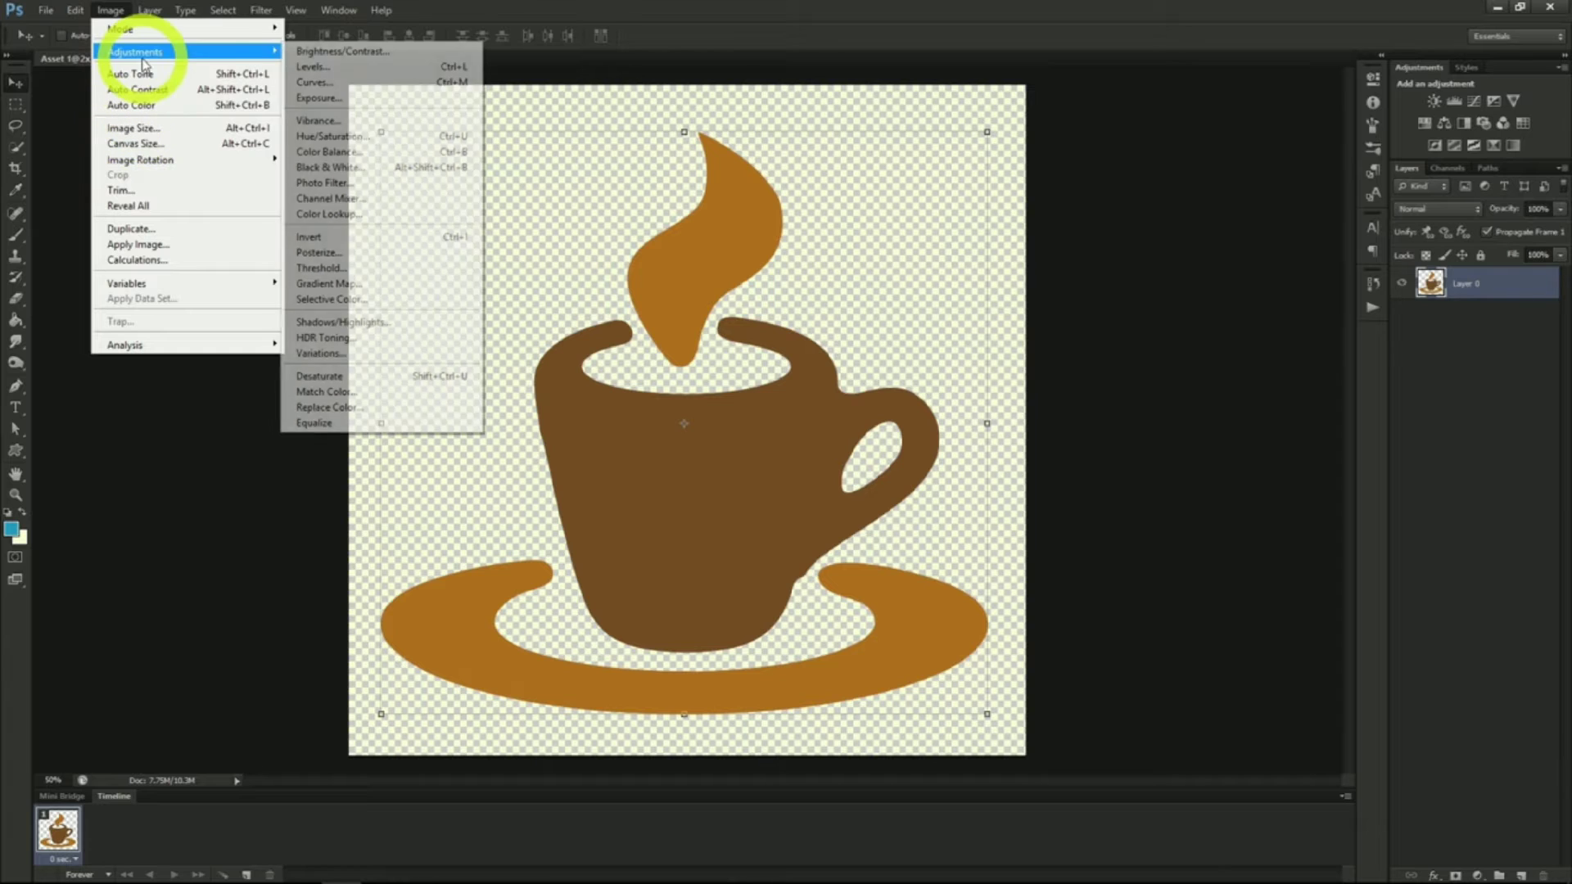
{"action": "left_click", "coordinate": [330, 87]}
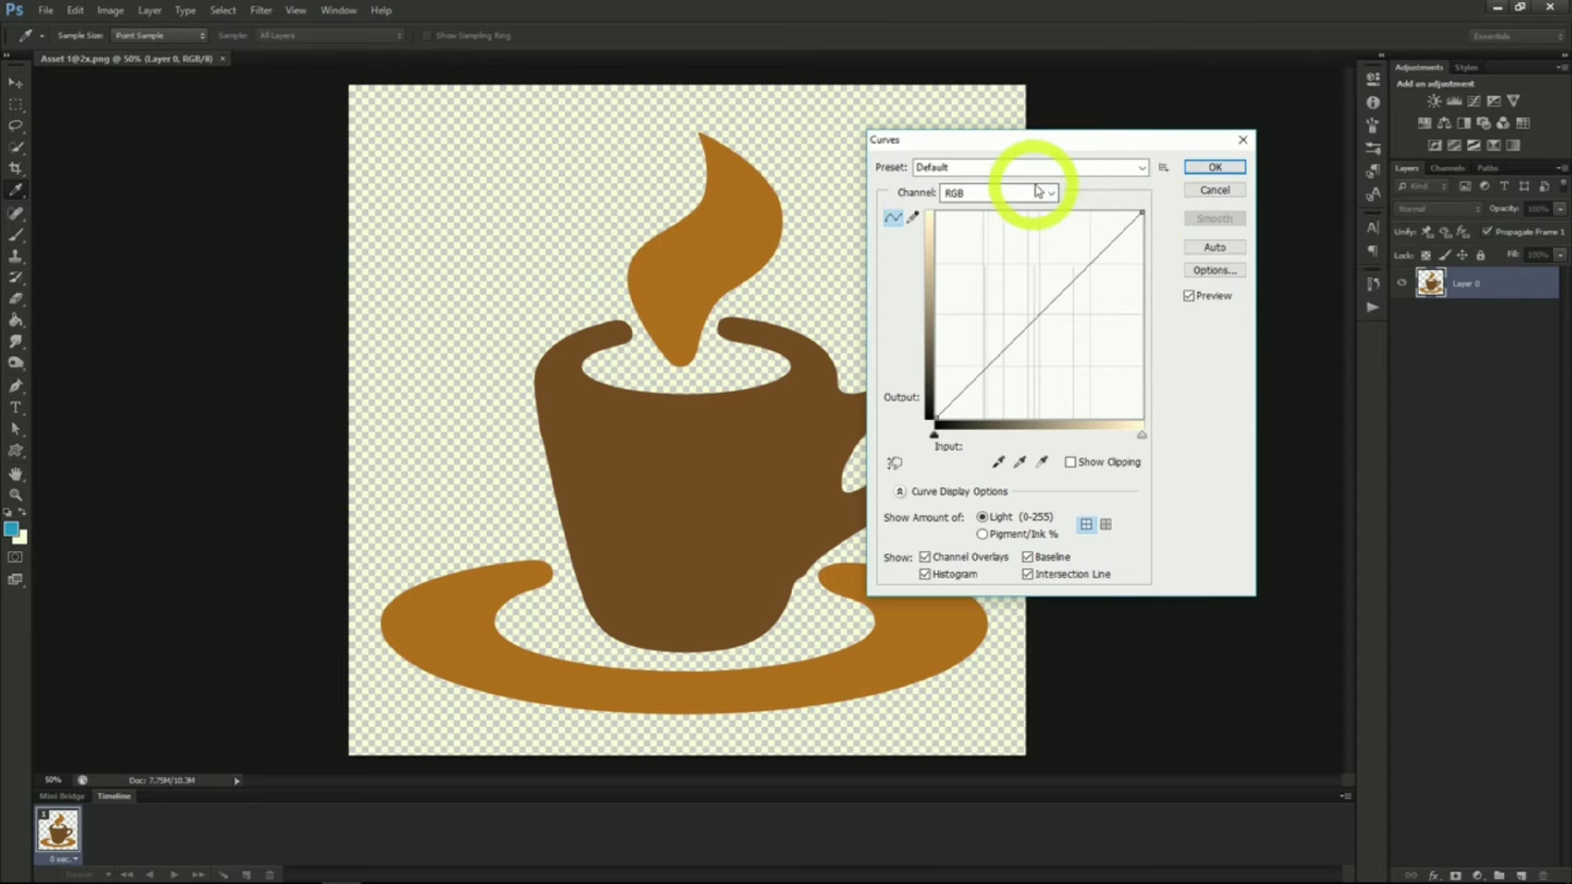
{"action": "left_click", "coordinate": [1125, 167]}
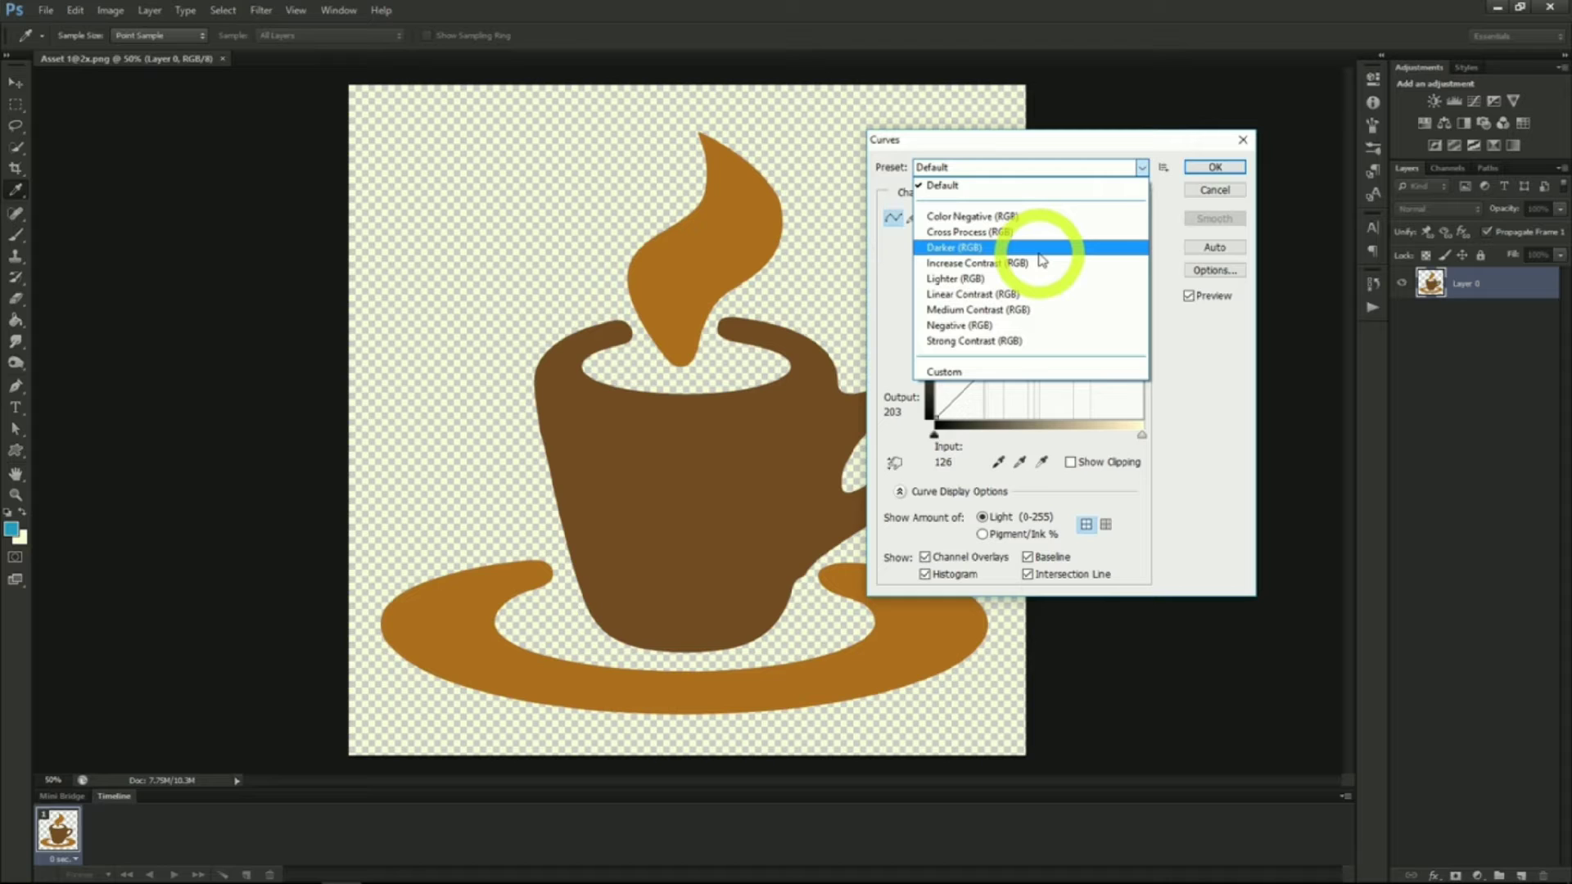
{"action": "left_click", "coordinate": [1012, 218]}
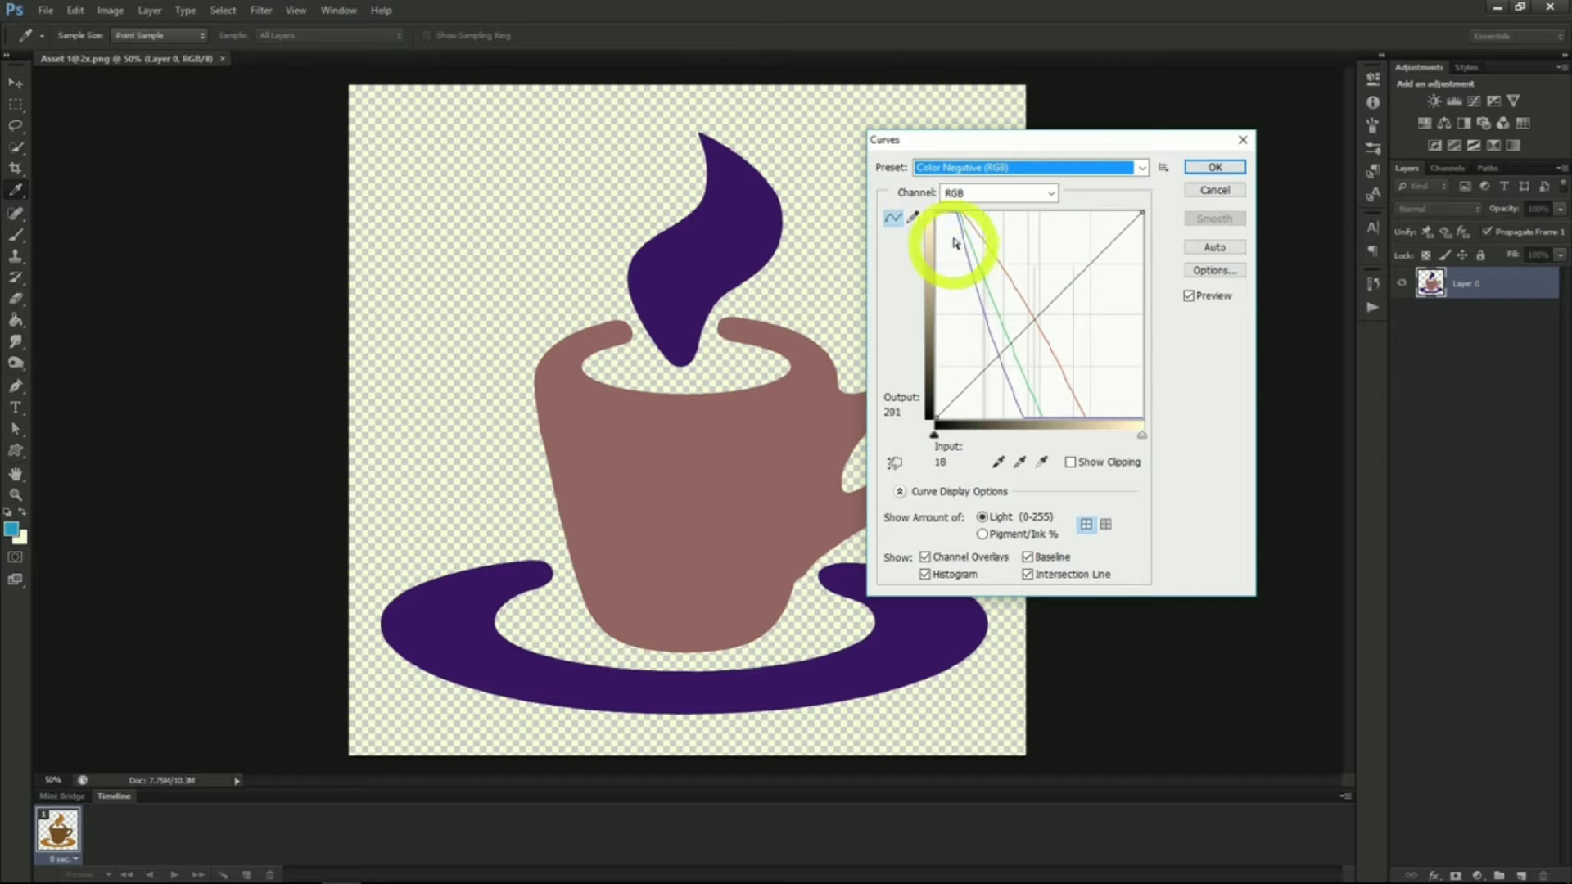
{"action": "key", "text": "Escape"}
{"action": "key", "text": "v"}
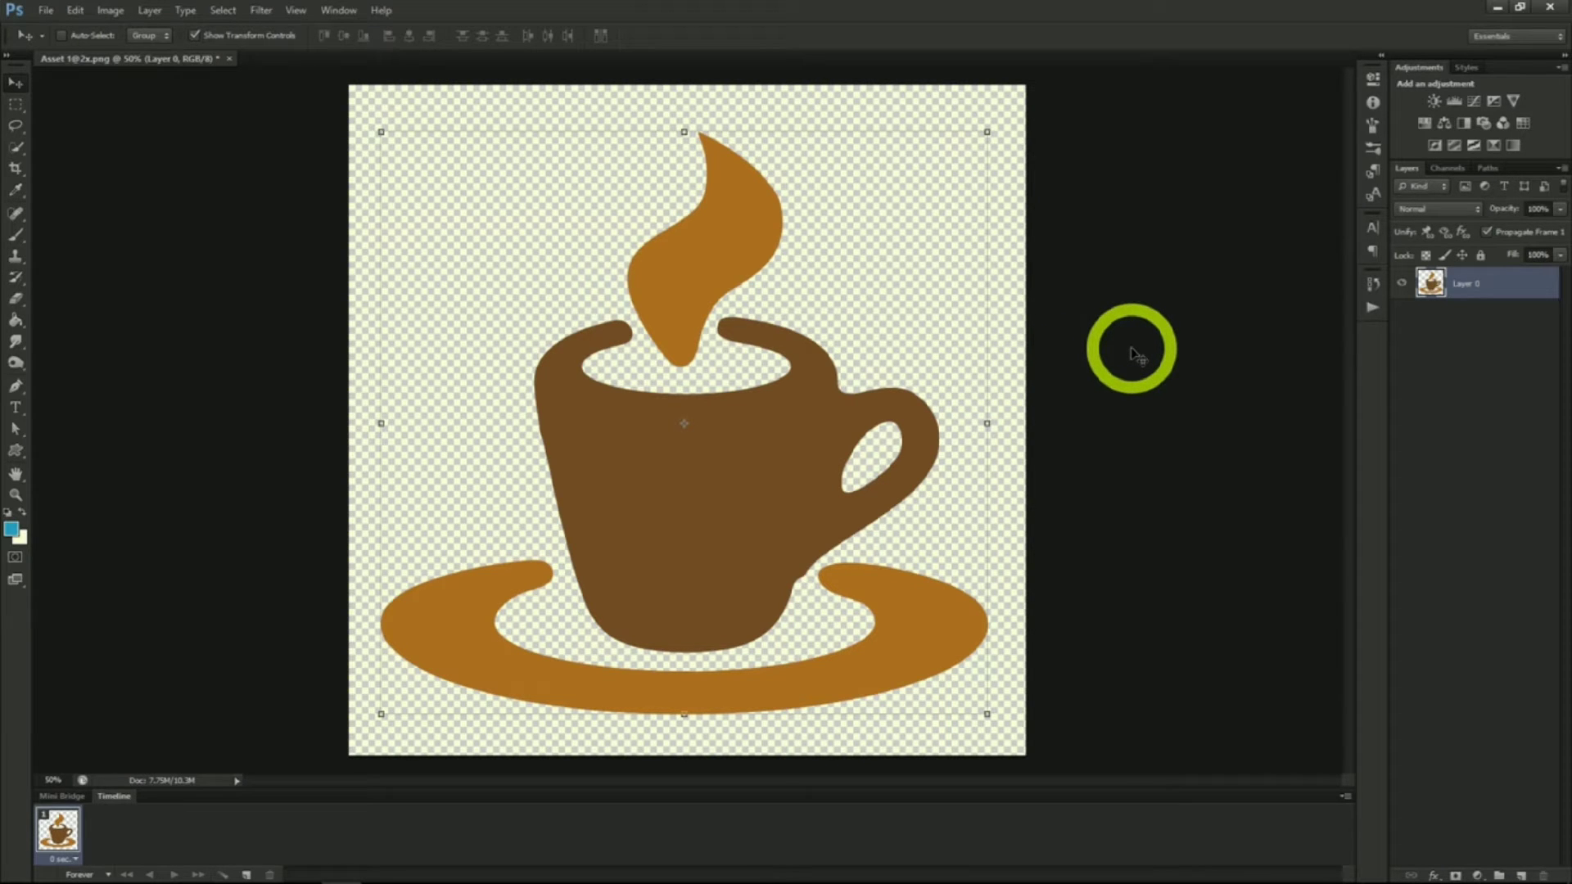
Add a Curves adjustment layer above Layer 0
{"action": "left_click", "coordinate": [149, 10]}
{"action": "mouse_move", "coordinate": [205, 152]}
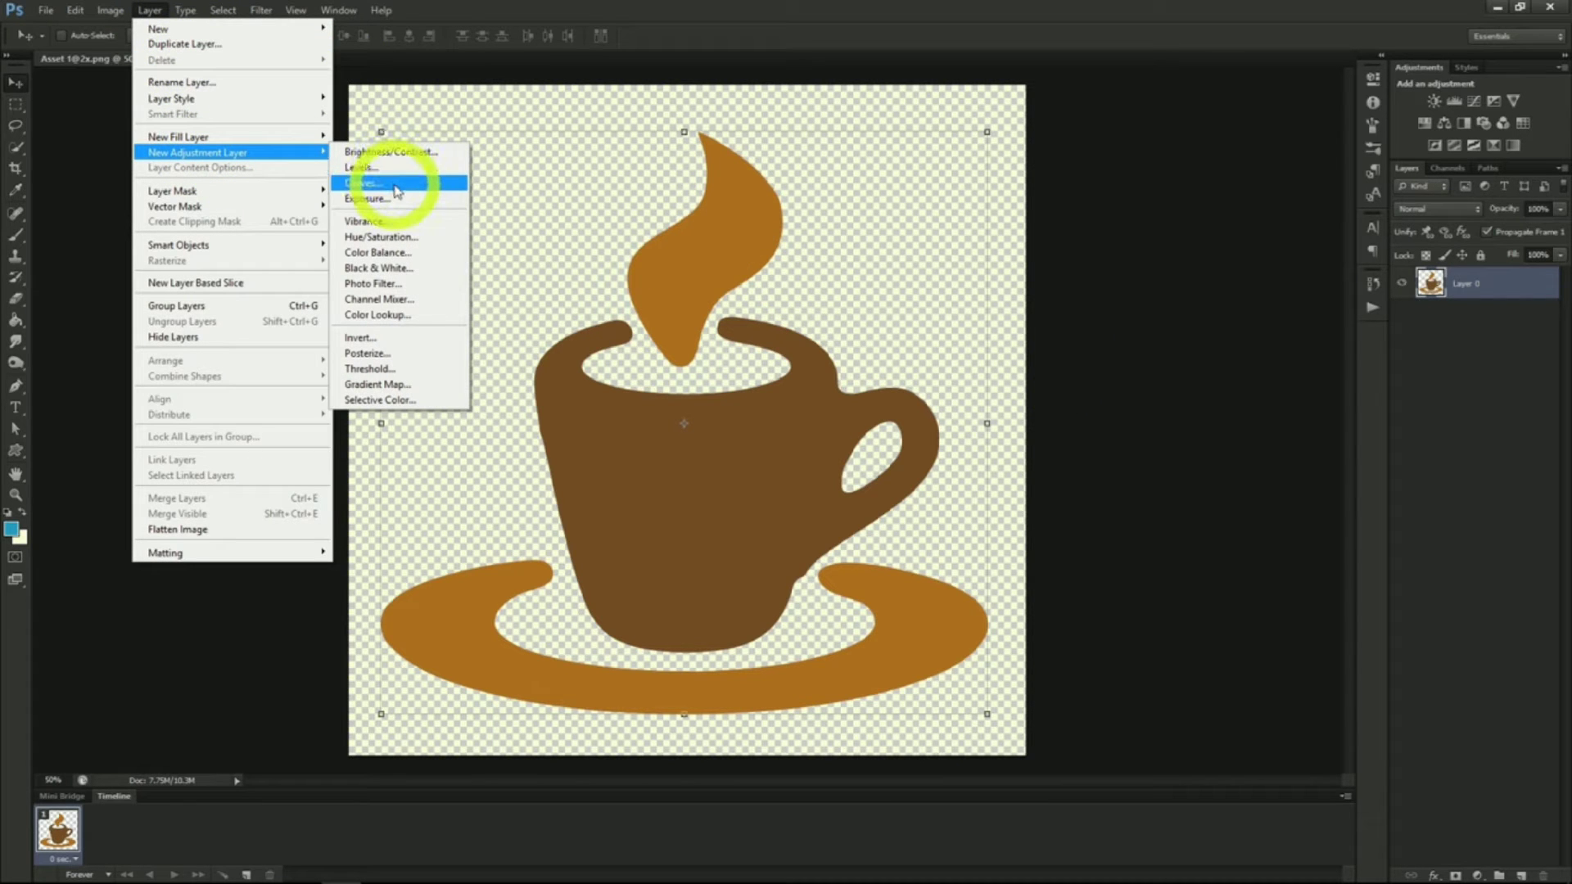
{"action": "left_click", "coordinate": [396, 191]}
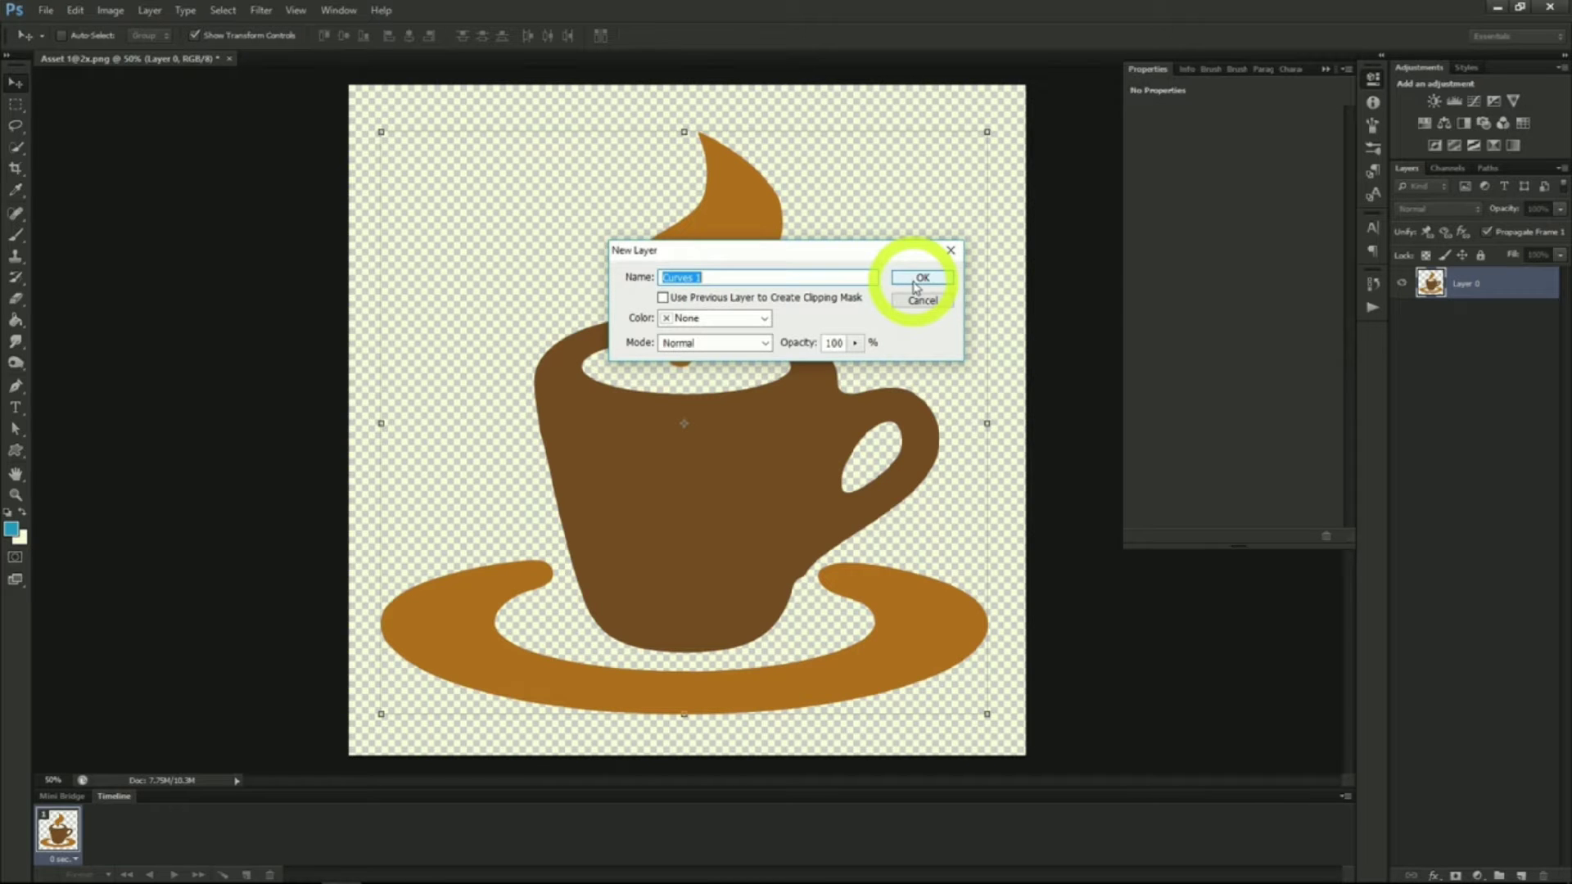
{"action": "left_click", "coordinate": [918, 282]}
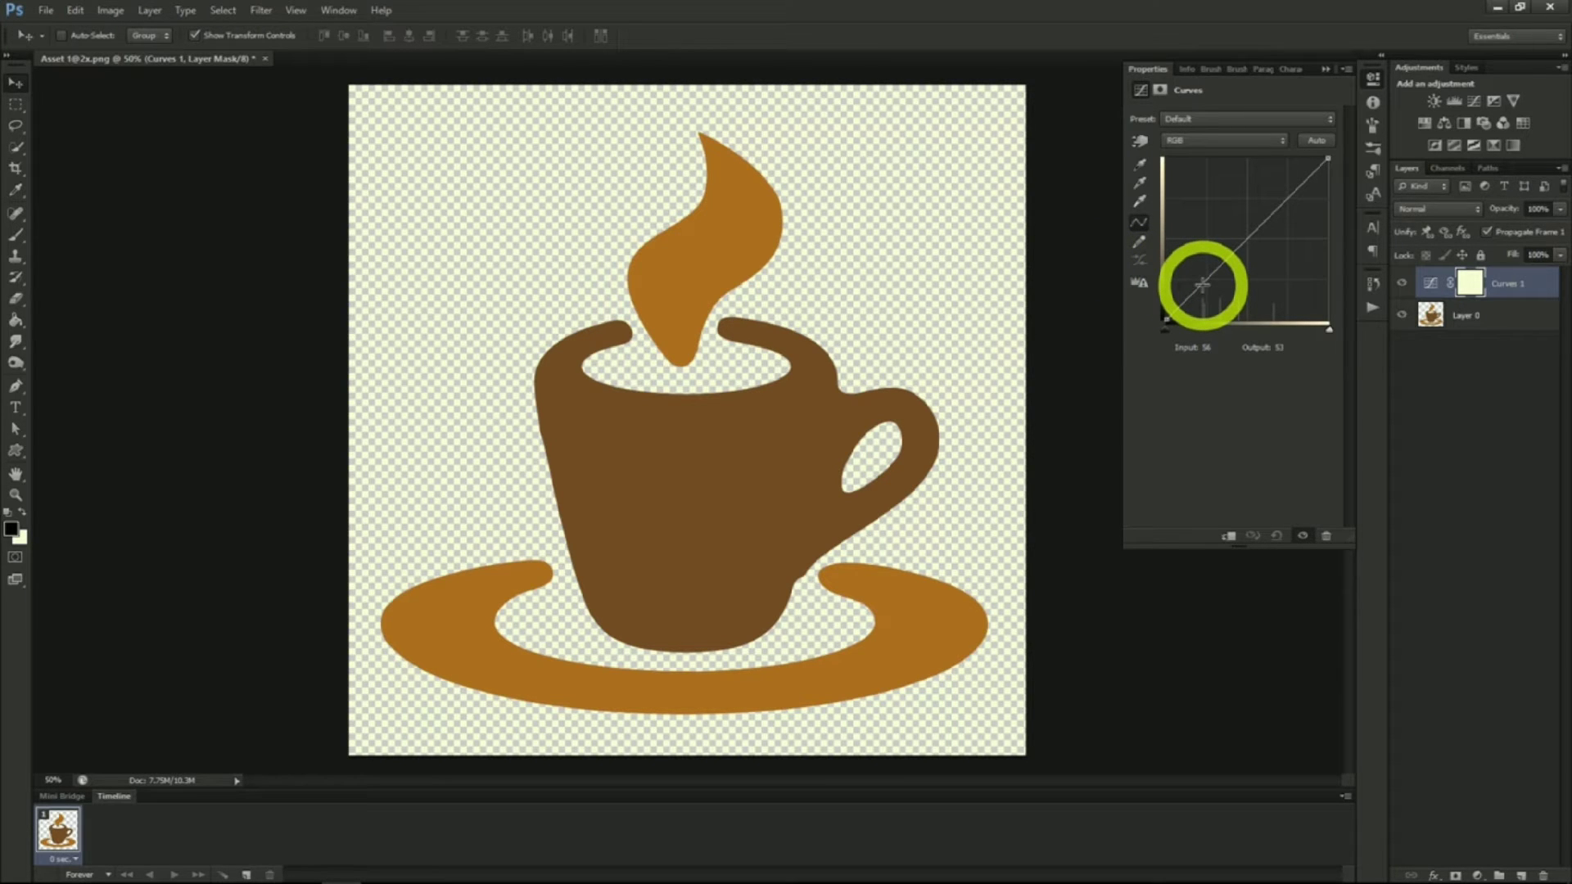
Toggle the Curves layer's visibility and bend its RGB curve with added points to darken the cup
{"action": "left_click", "coordinate": [1400, 285]}
{"action": "left_click", "coordinate": [1400, 284]}
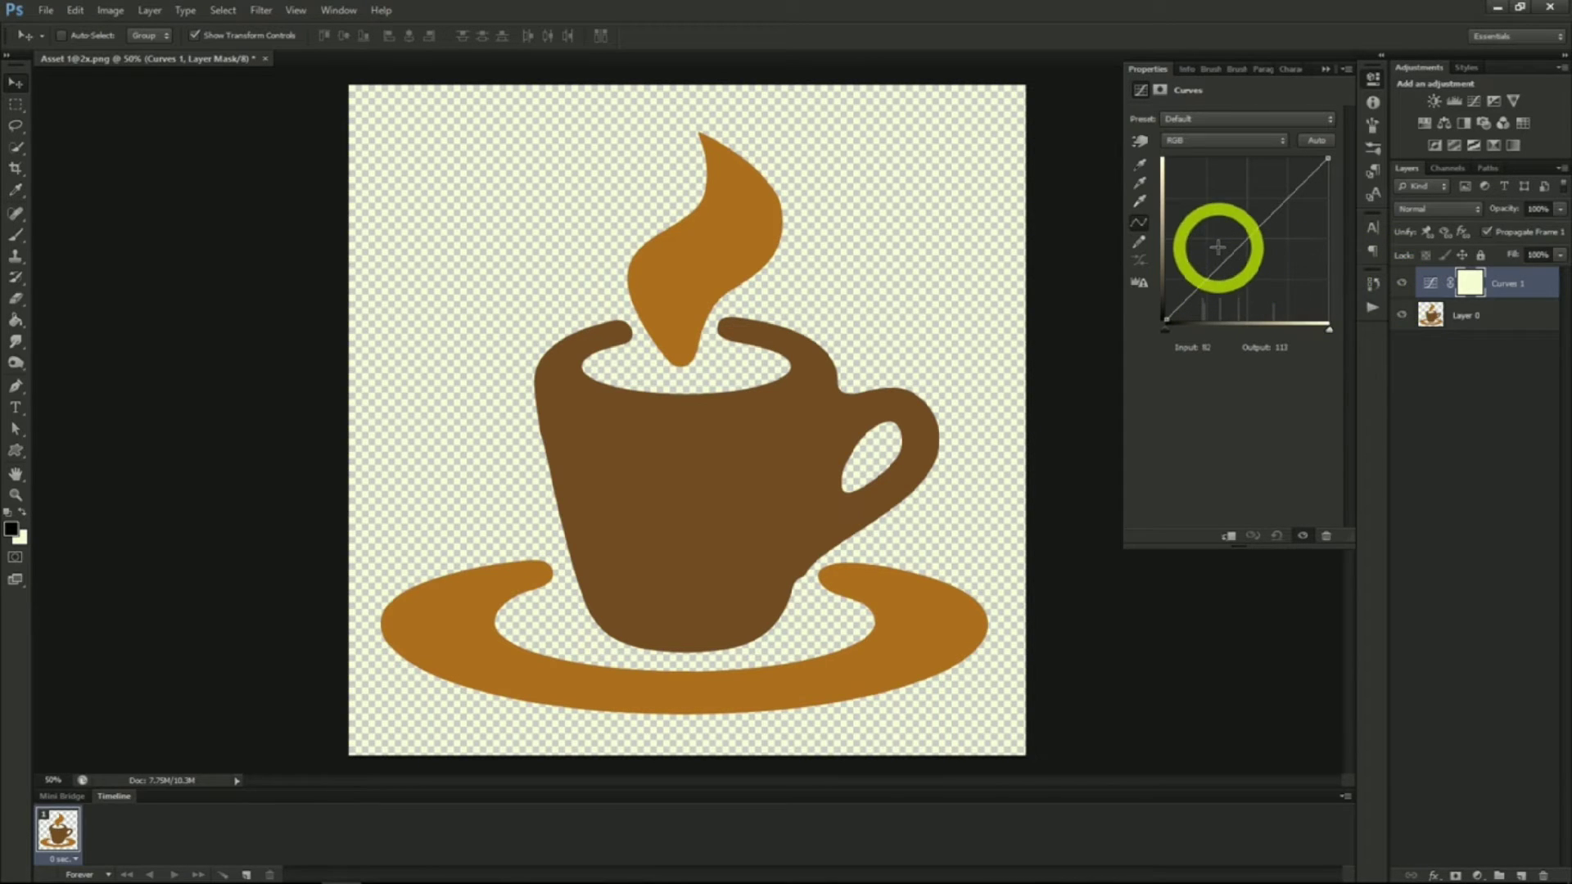
{"action": "left_click_drag", "start_coordinate": [1217, 247], "coordinate": [1201, 285]}
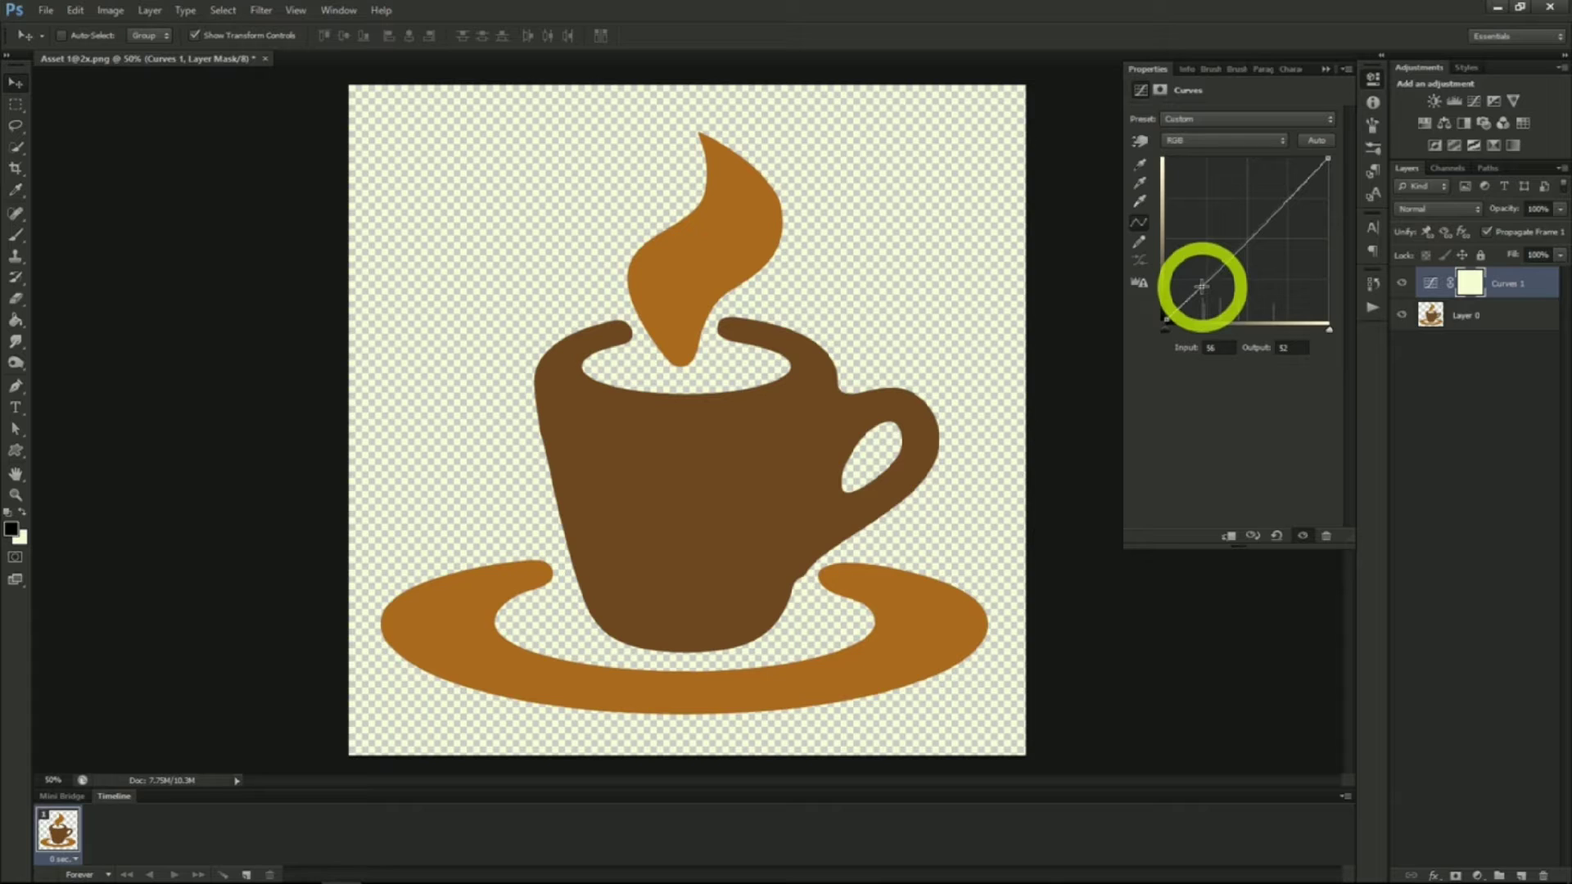
{"action": "left_click", "coordinate": [1245, 243]}
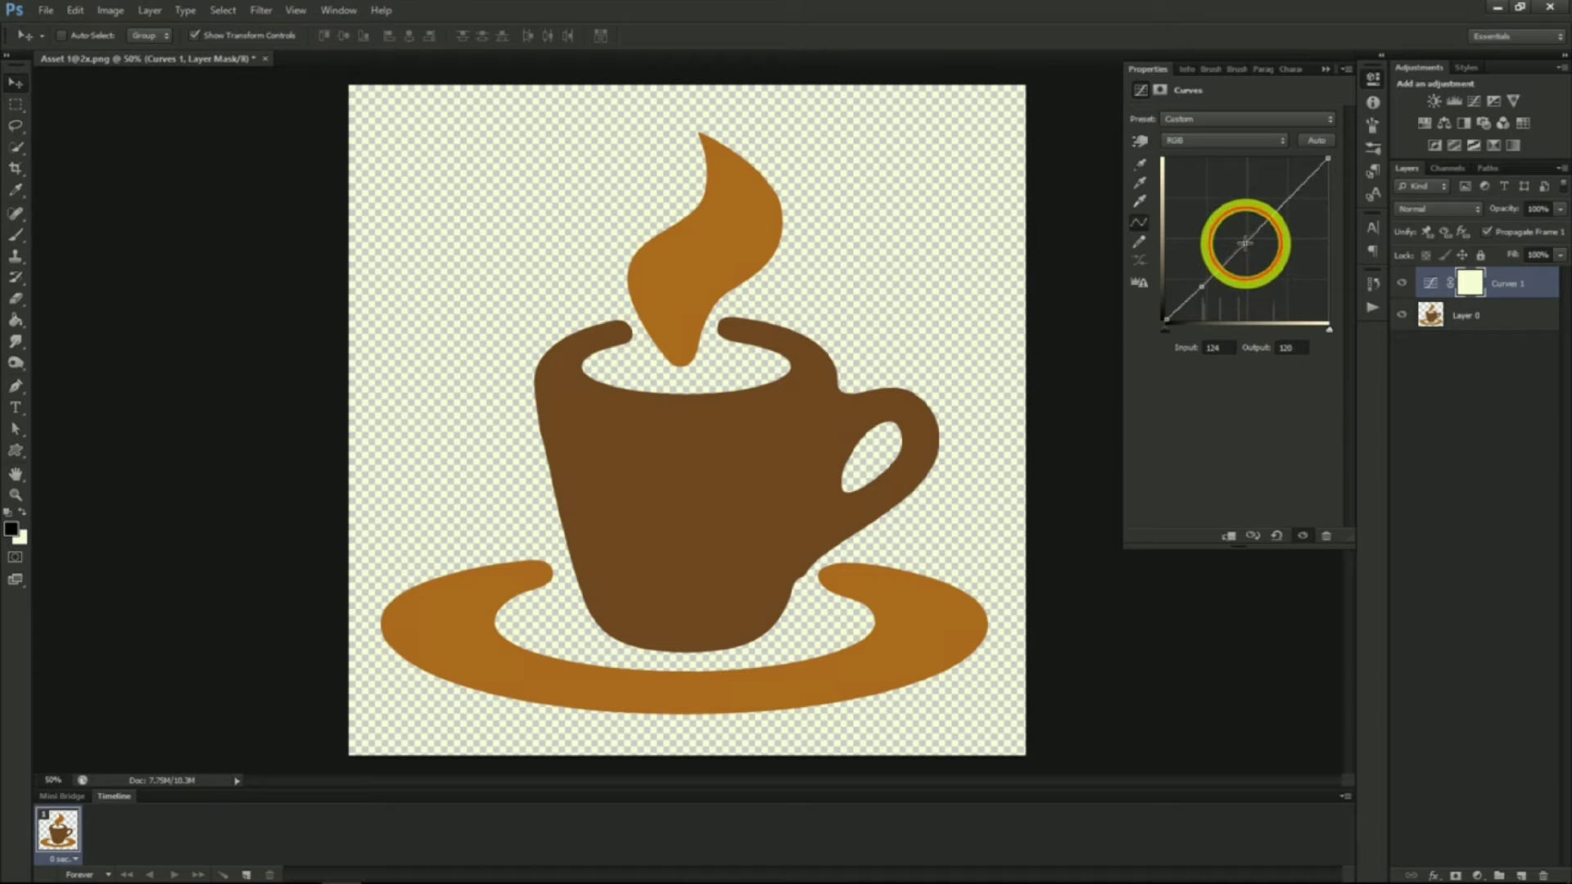
{"action": "left_click", "coordinate": [1280, 208]}
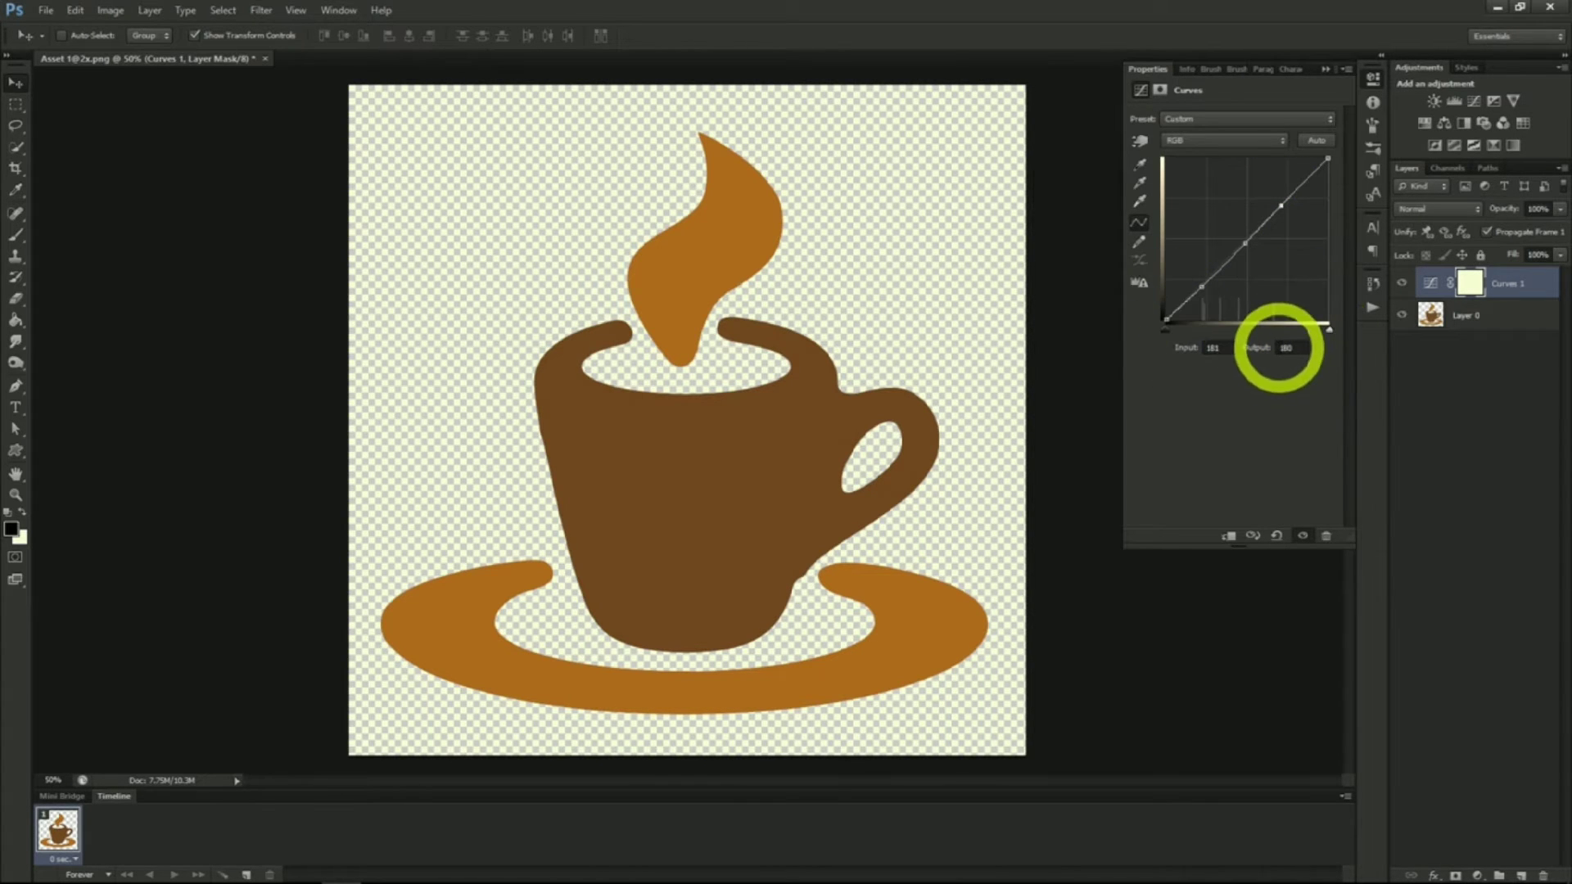
{"action": "left_click_drag", "start_coordinate": [1201, 288], "coordinate": [1220, 308]}
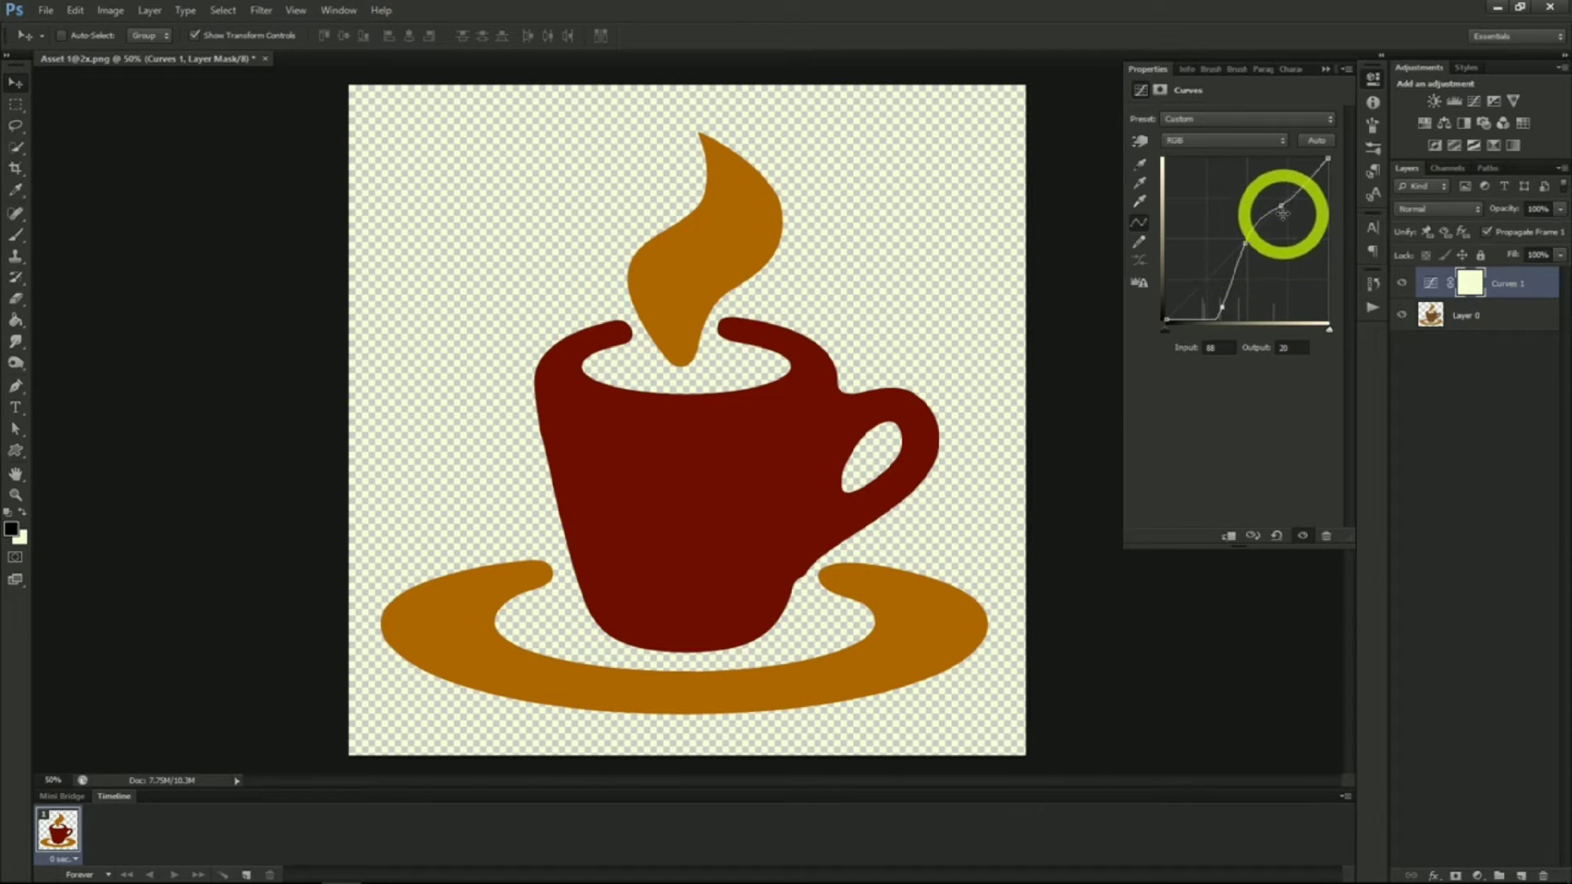
{"action": "left_click_drag", "start_coordinate": [1288, 200], "coordinate": [1247, 194]}
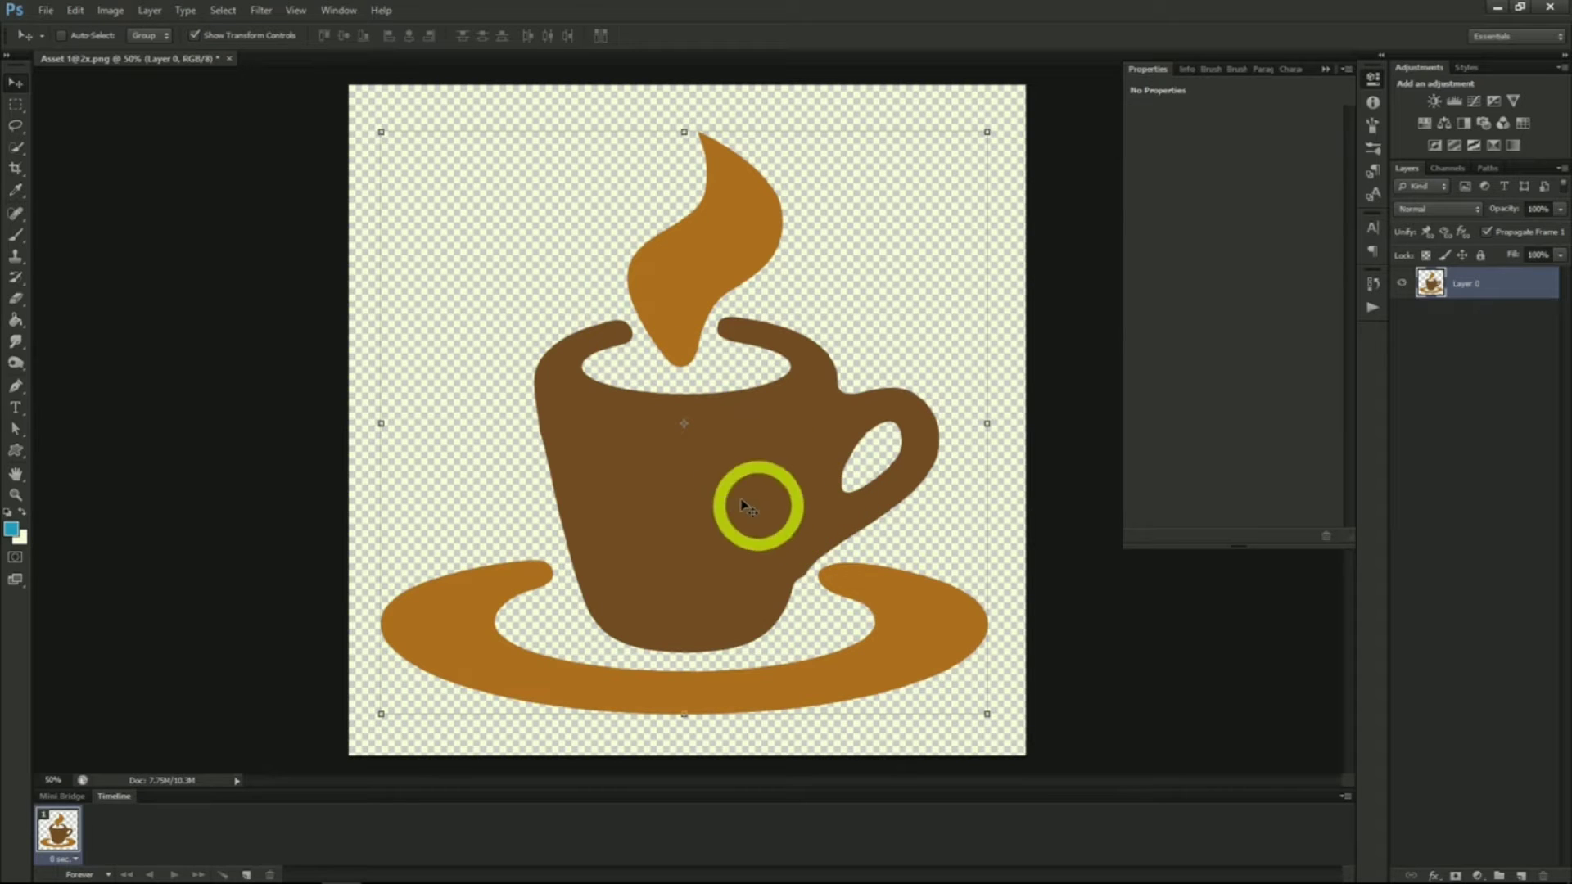
Add a Brightness/Contrast adjustment layer and set brightness to -61 and contrast to 55
{"action": "left_click", "coordinate": [110, 10]}
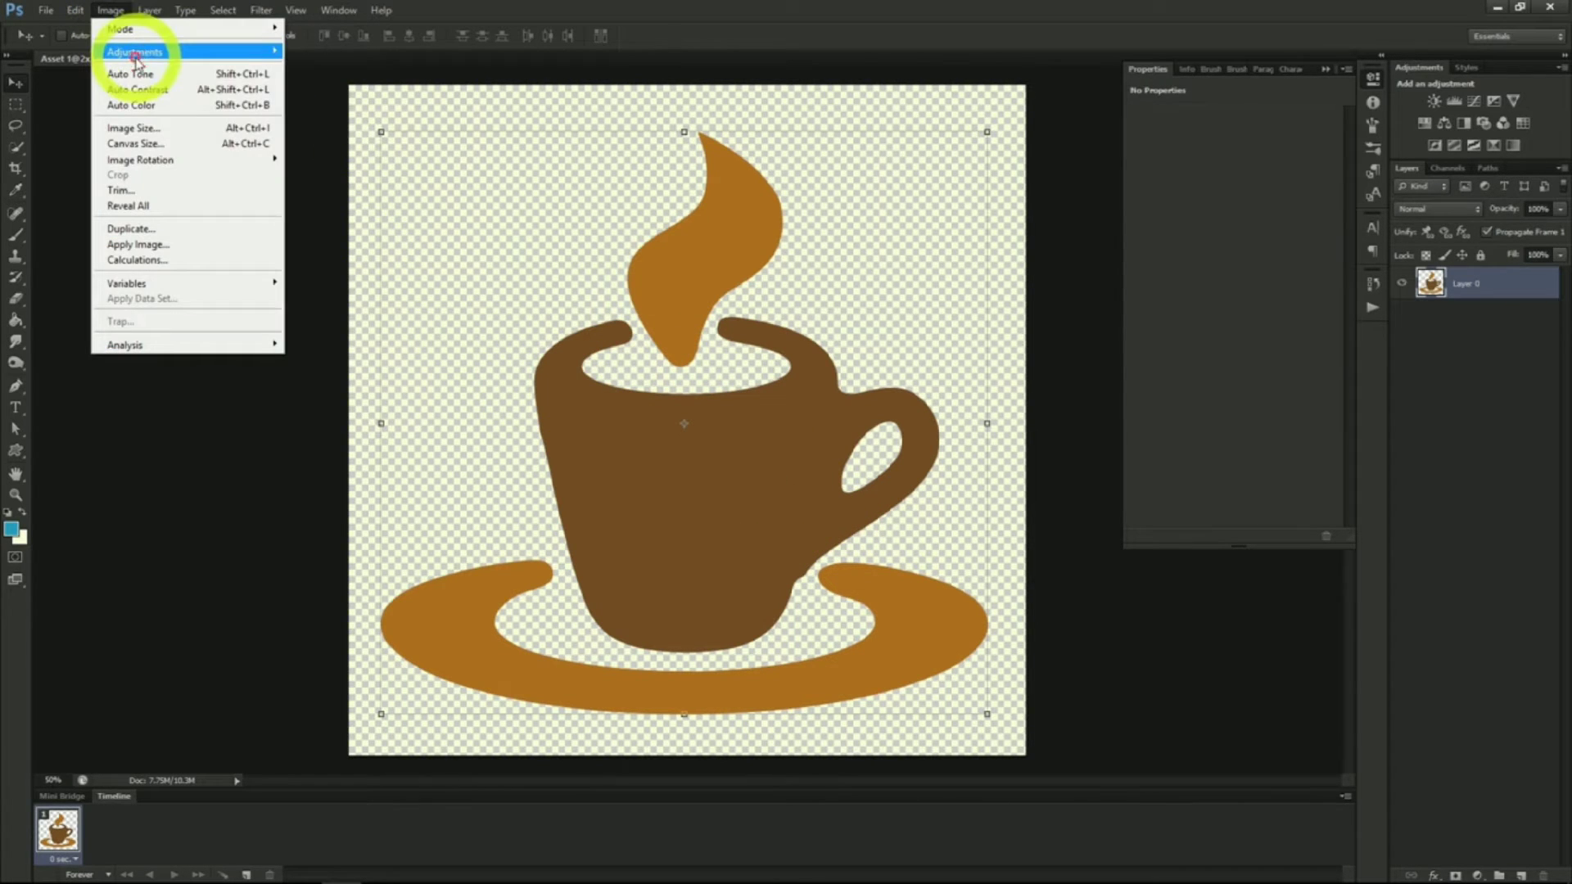
{"action": "mouse_move", "coordinate": [140, 51]}
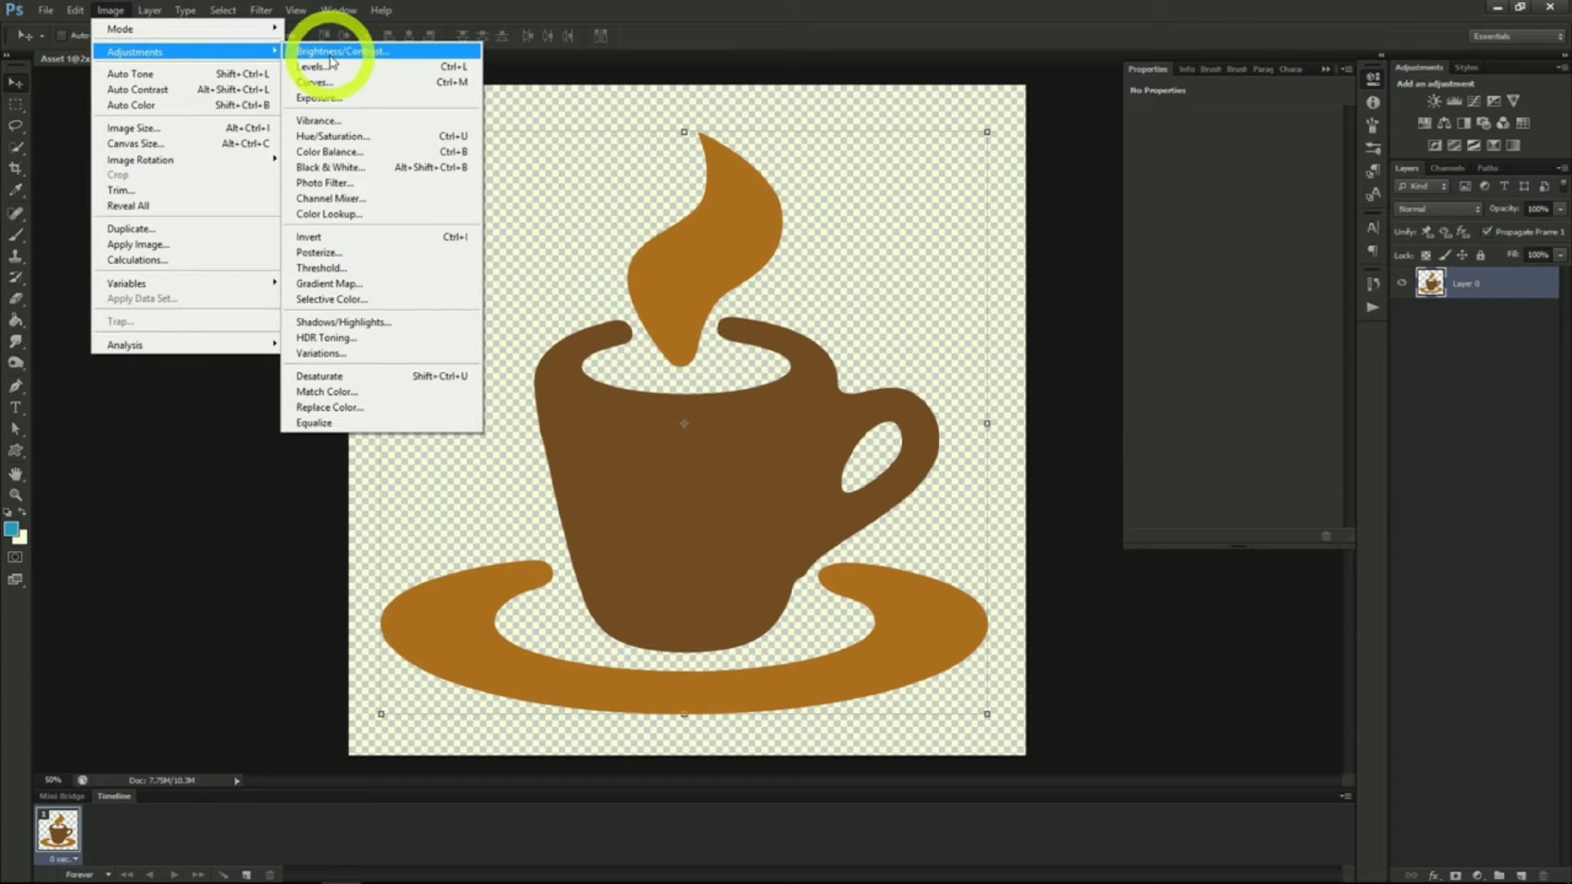
{"action": "mouse_move", "coordinate": [151, 11]}
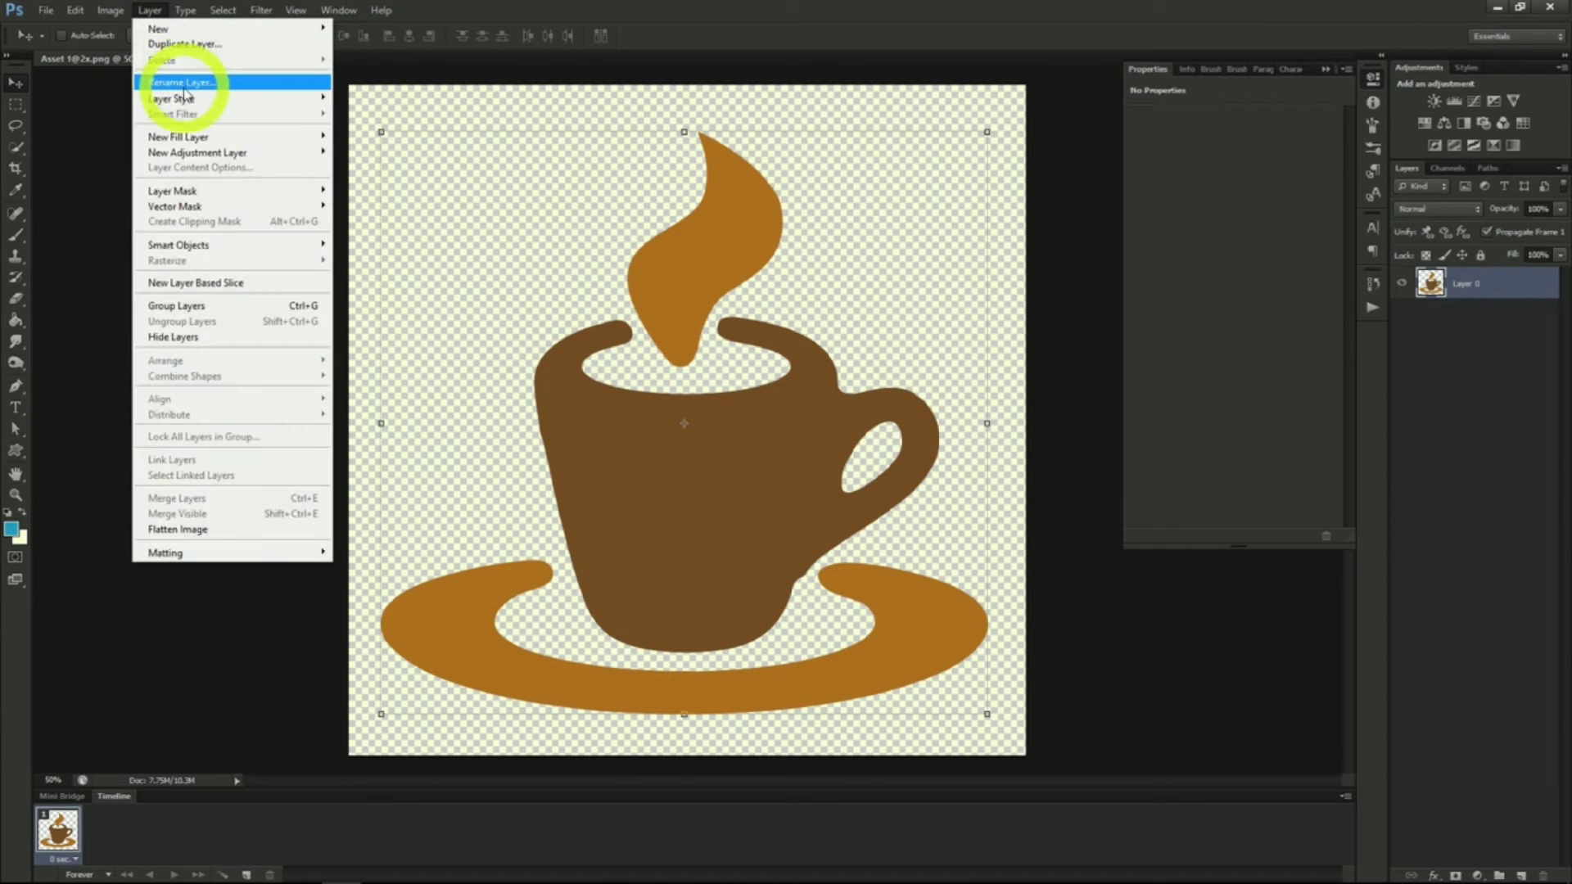
{"action": "mouse_move", "coordinate": [195, 157]}
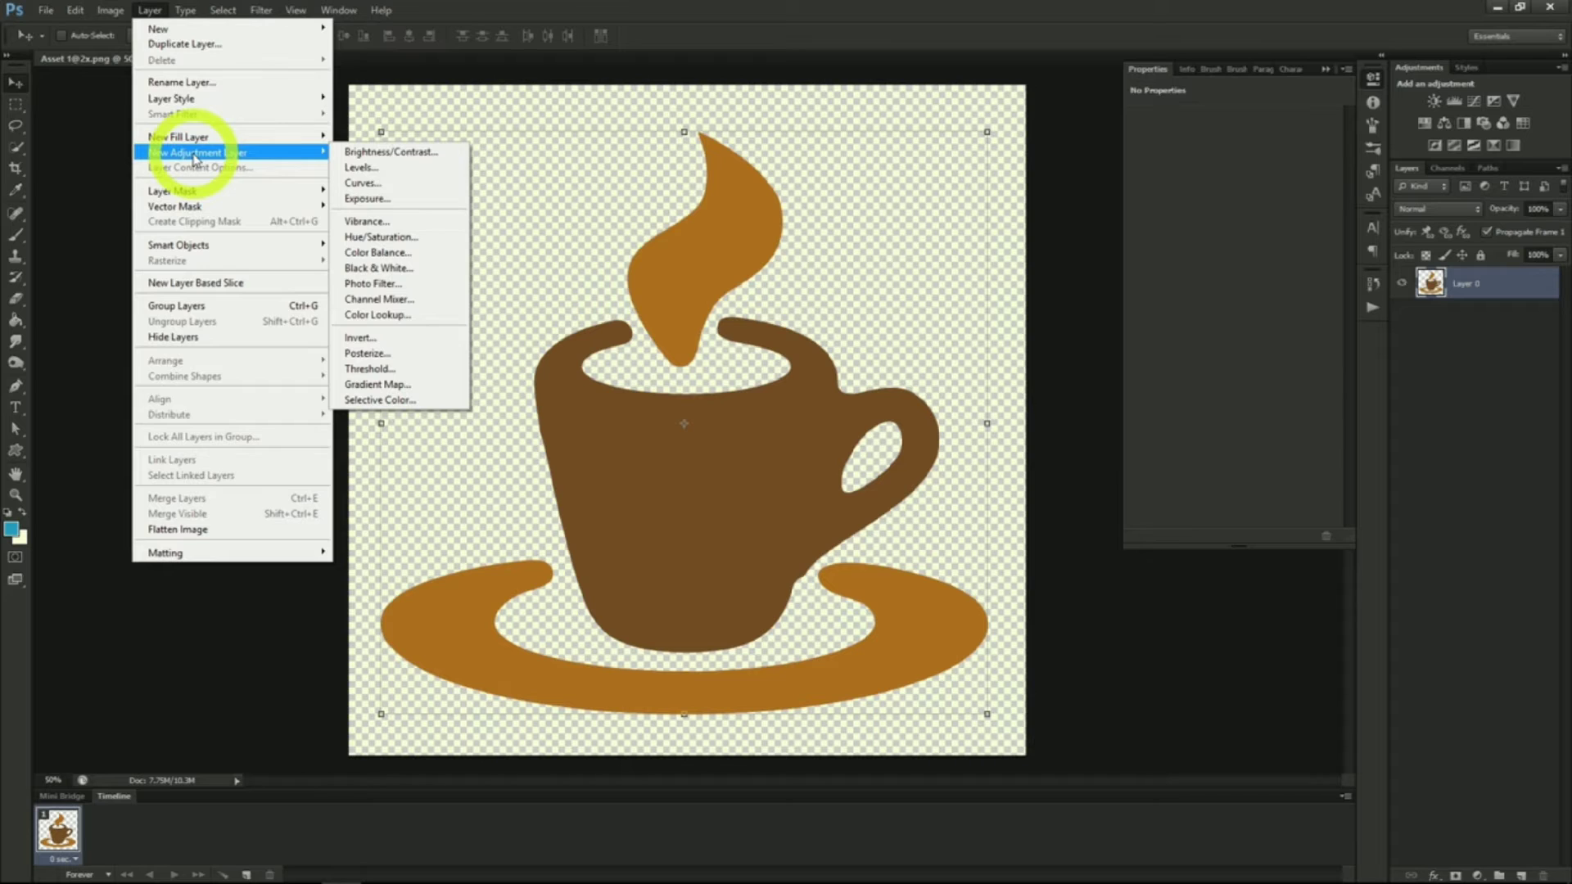
{"action": "left_click", "coordinate": [385, 151]}
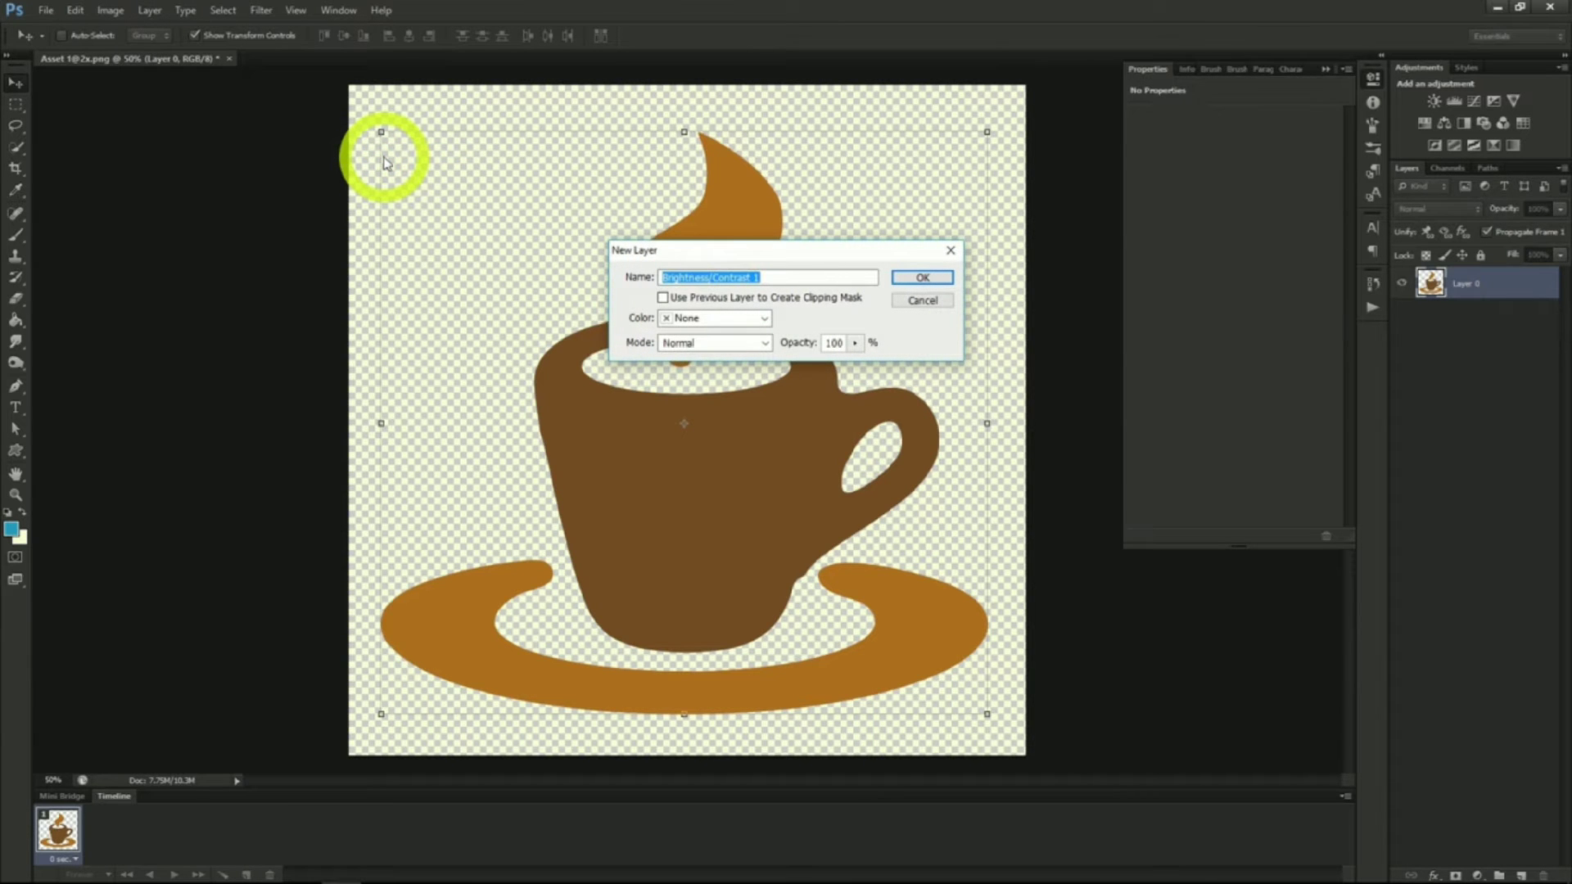
{"action": "left_click", "coordinate": [920, 277]}
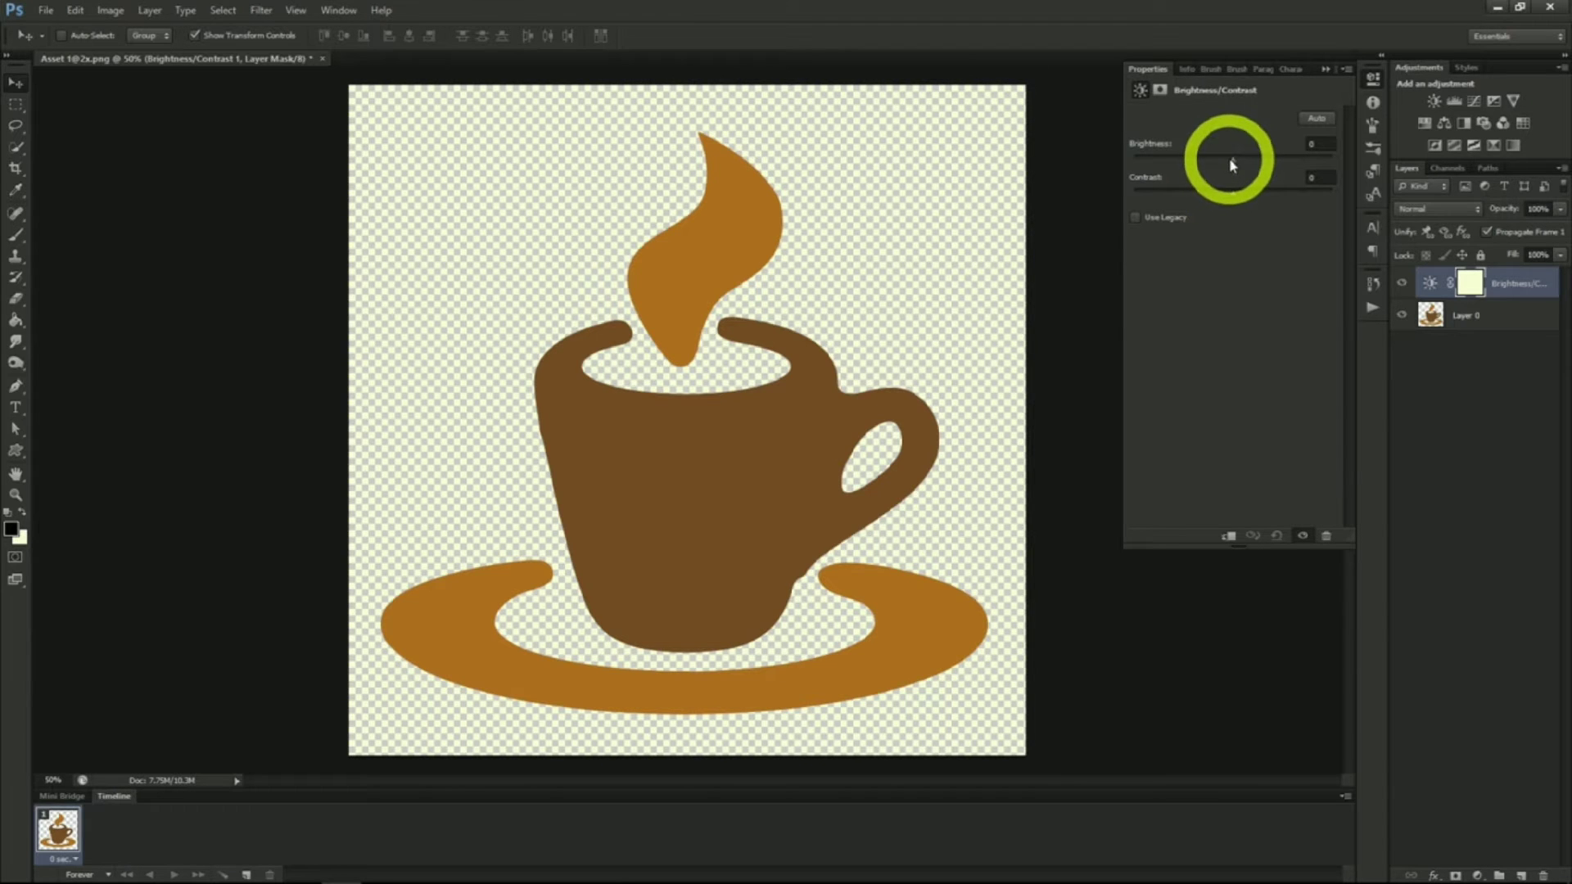
{"action": "left_click_drag", "start_coordinate": [1228, 158], "coordinate": [1272, 169]}
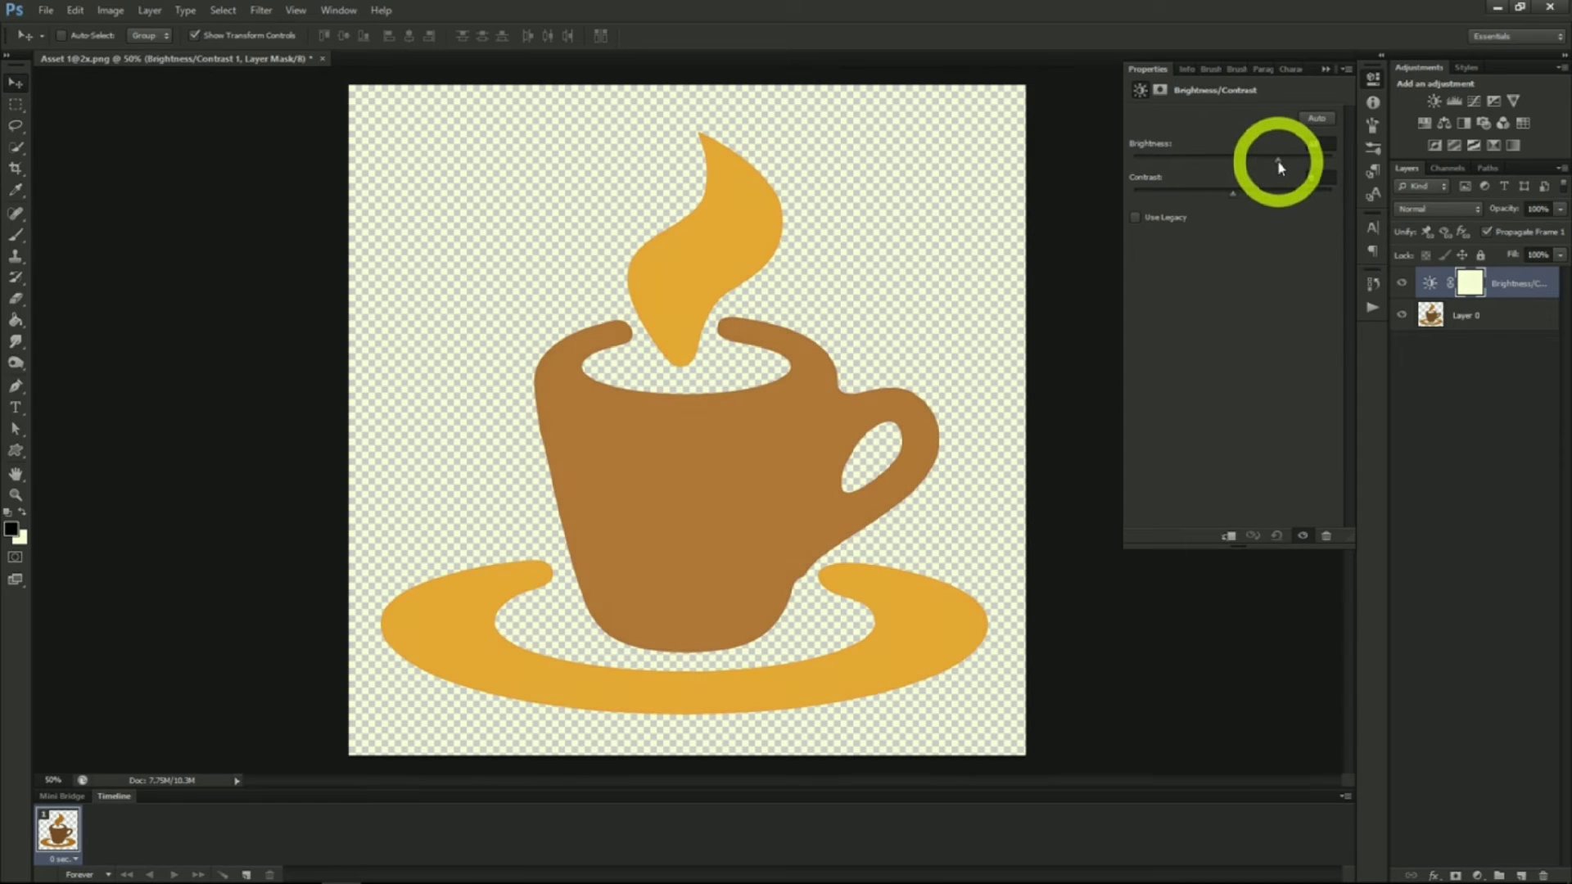
{"action": "left_click_drag", "start_coordinate": [1233, 195], "coordinate": [1195, 159]}
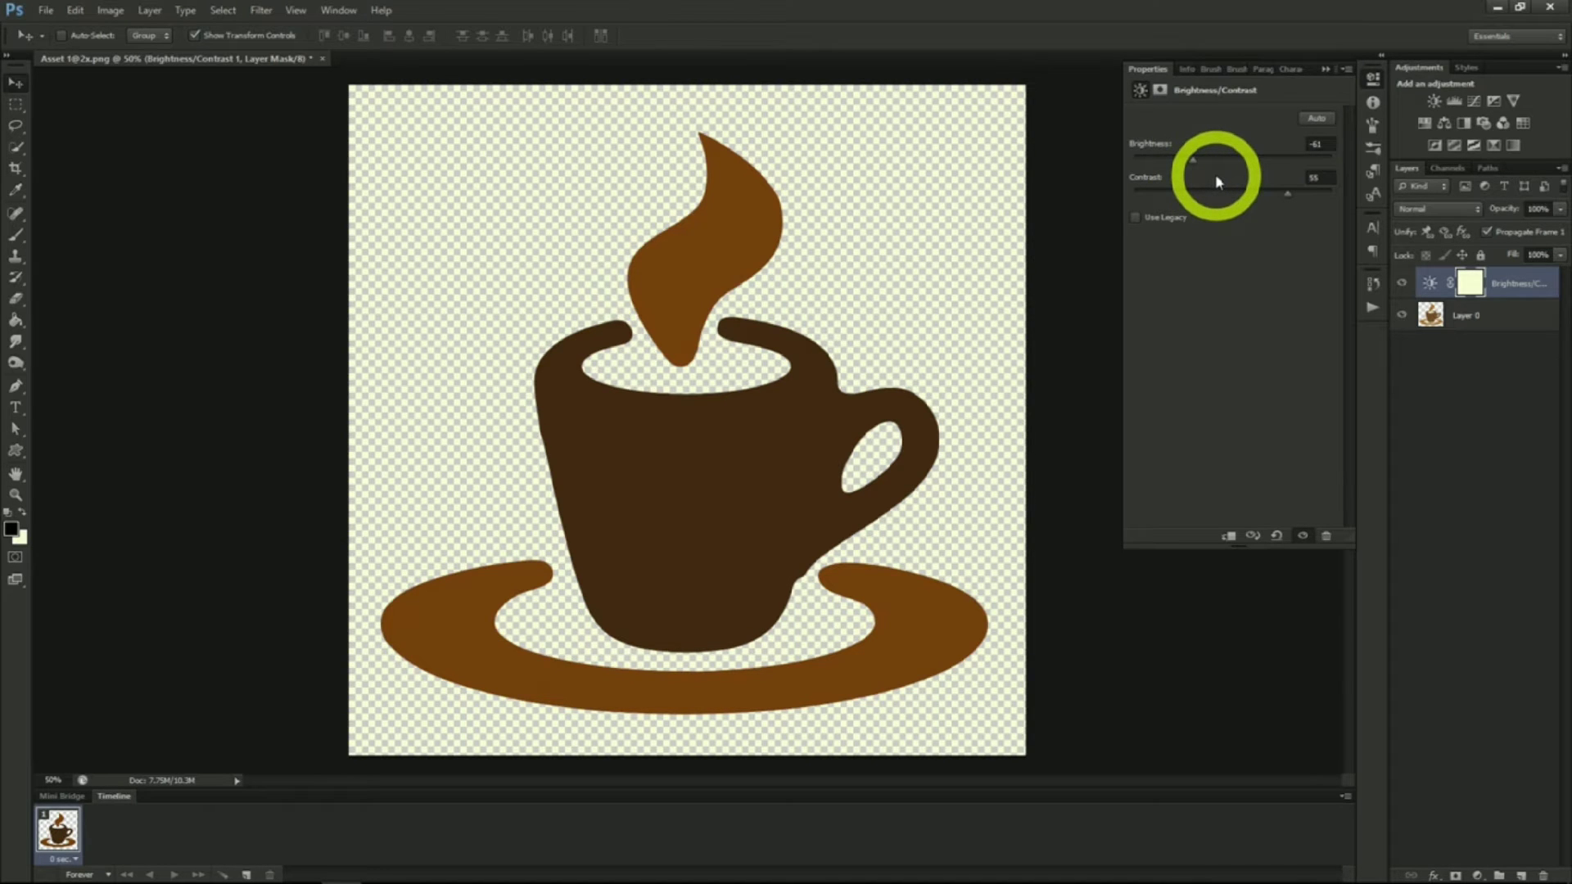
Add an Exposure adjustment layer above the Brightness/Contrast layer
{"action": "left_click", "coordinate": [150, 10]}
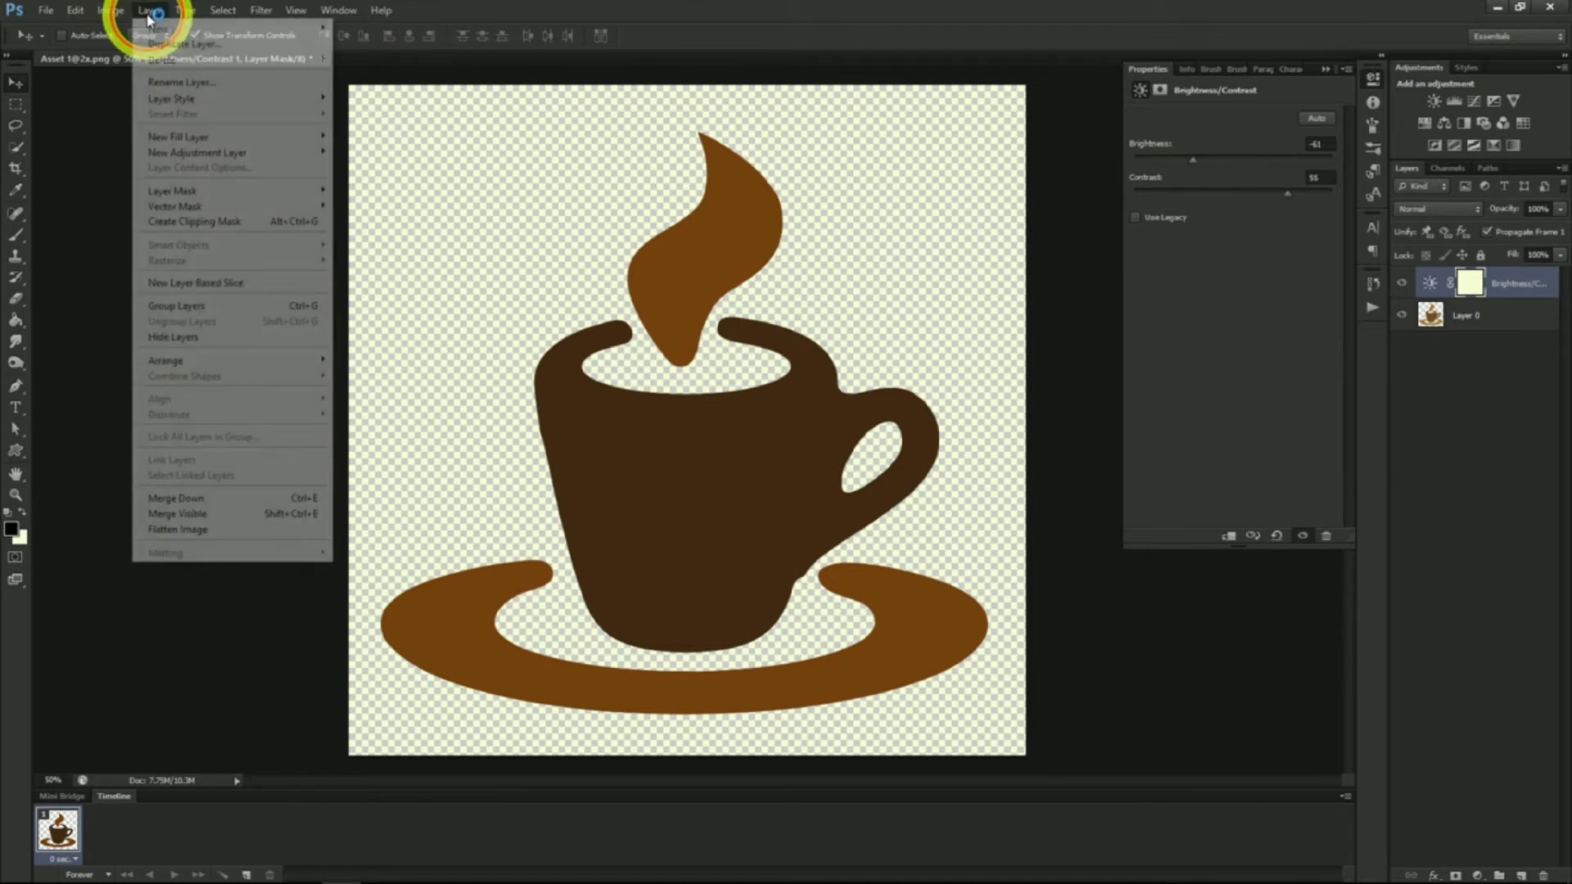
{"action": "mouse_move", "coordinate": [187, 156]}
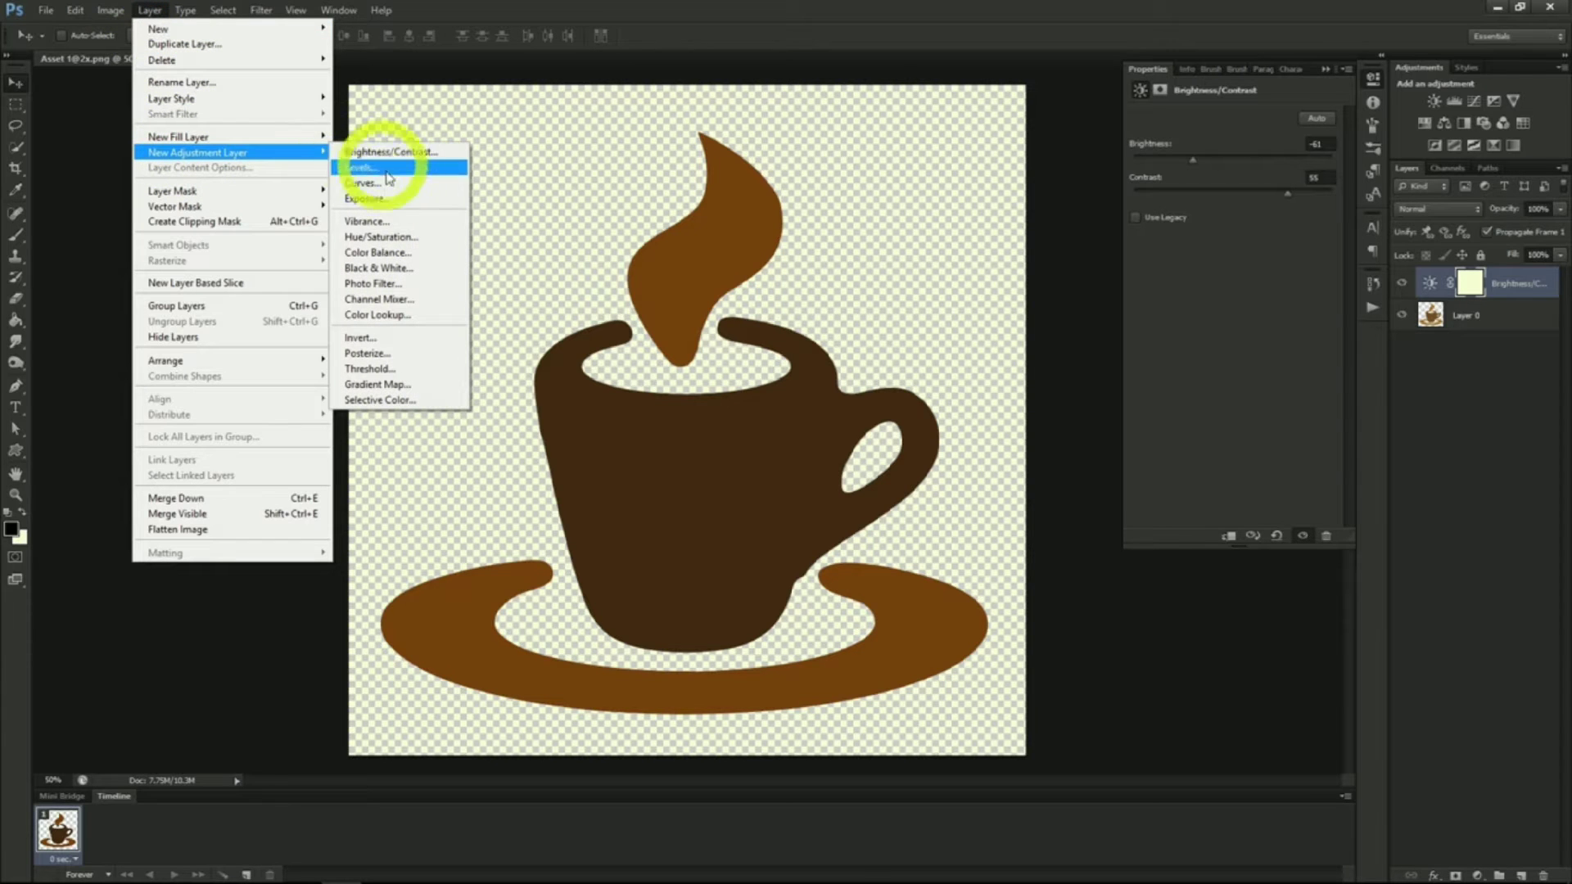
{"action": "left_click", "coordinate": [399, 203]}
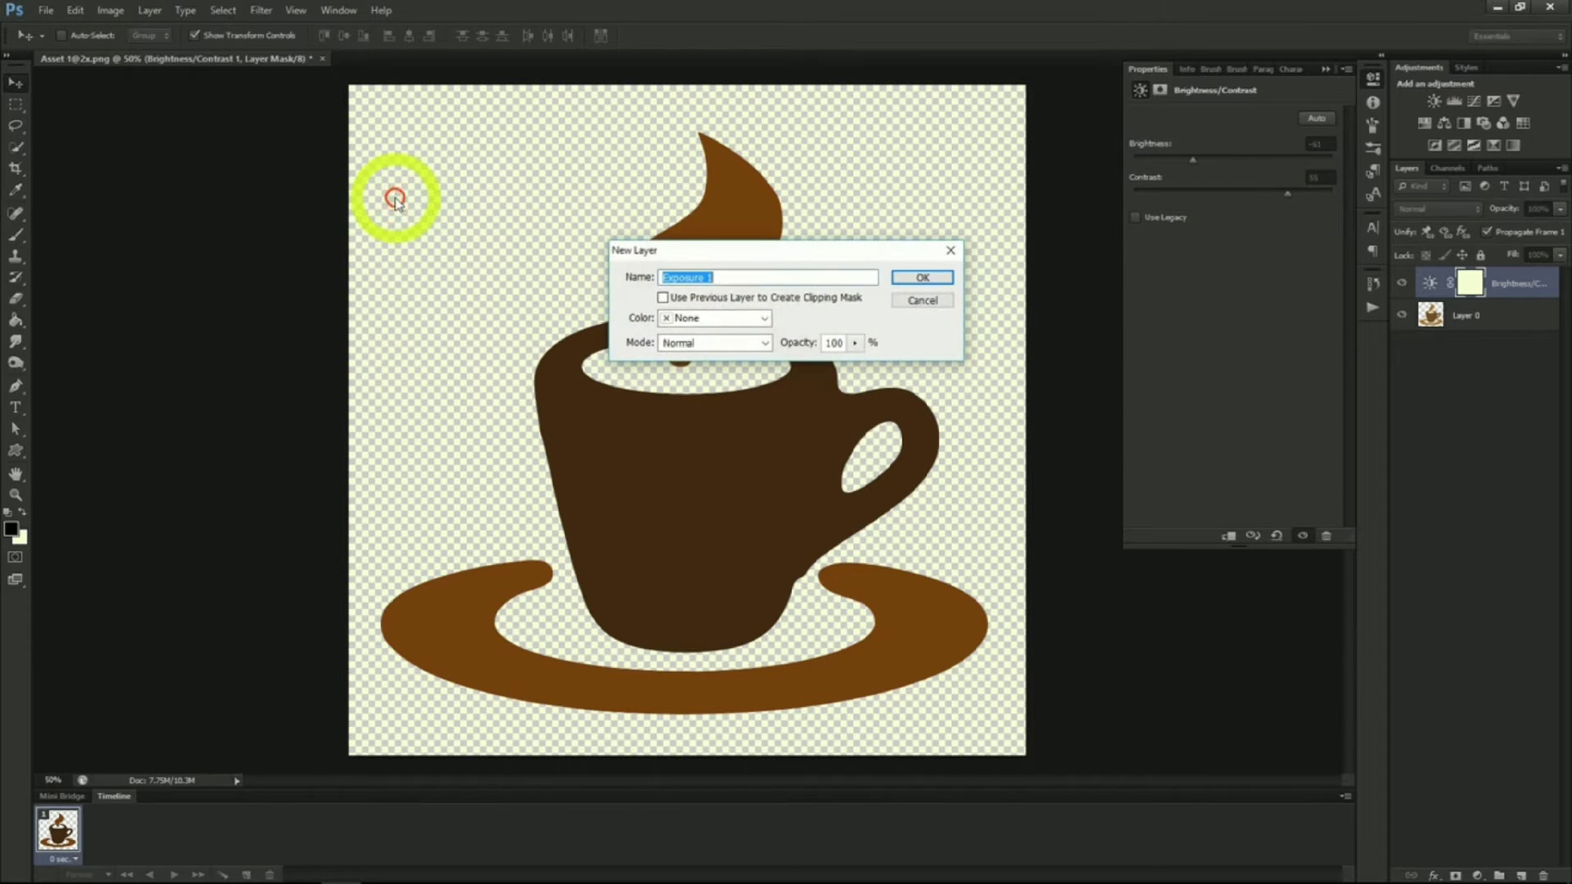
{"action": "left_click", "coordinate": [922, 279]}
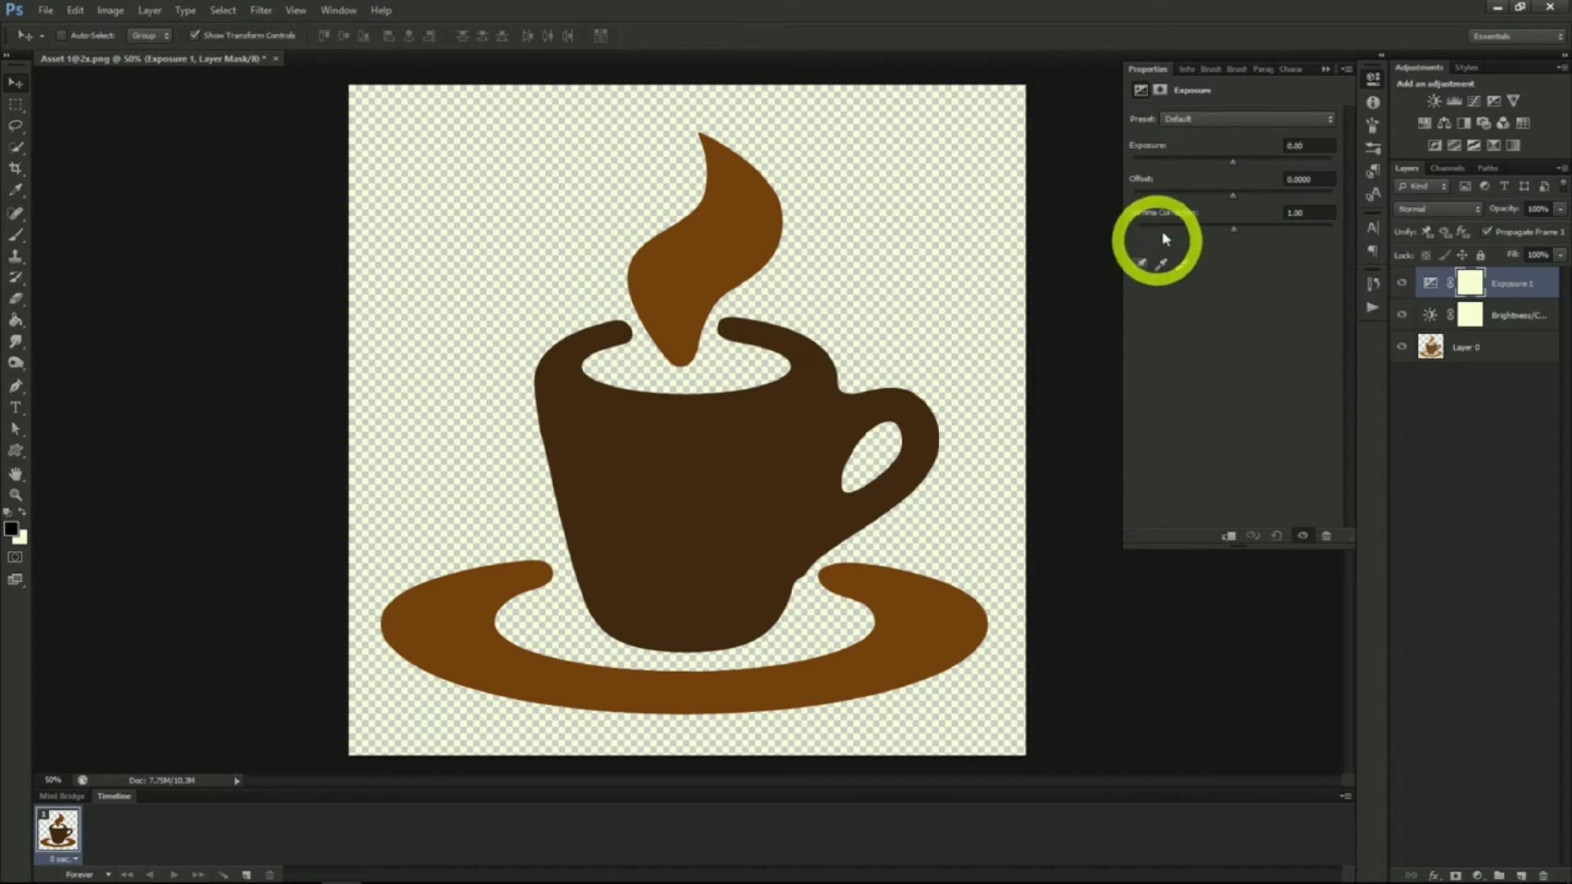
Adjust the Exposure layer's exposure, offset and gamma correction sliders to recolour the cup
{"action": "mouse_move", "coordinate": [1233, 161]}
{"action": "left_mouse_down"}
{"action": "mouse_move", "coordinate": [1189, 167]}
{"action": "mouse_move", "coordinate": [1305, 178]}
{"action": "mouse_move", "coordinate": [1240, 171]}
{"action": "left_mouse_up"}
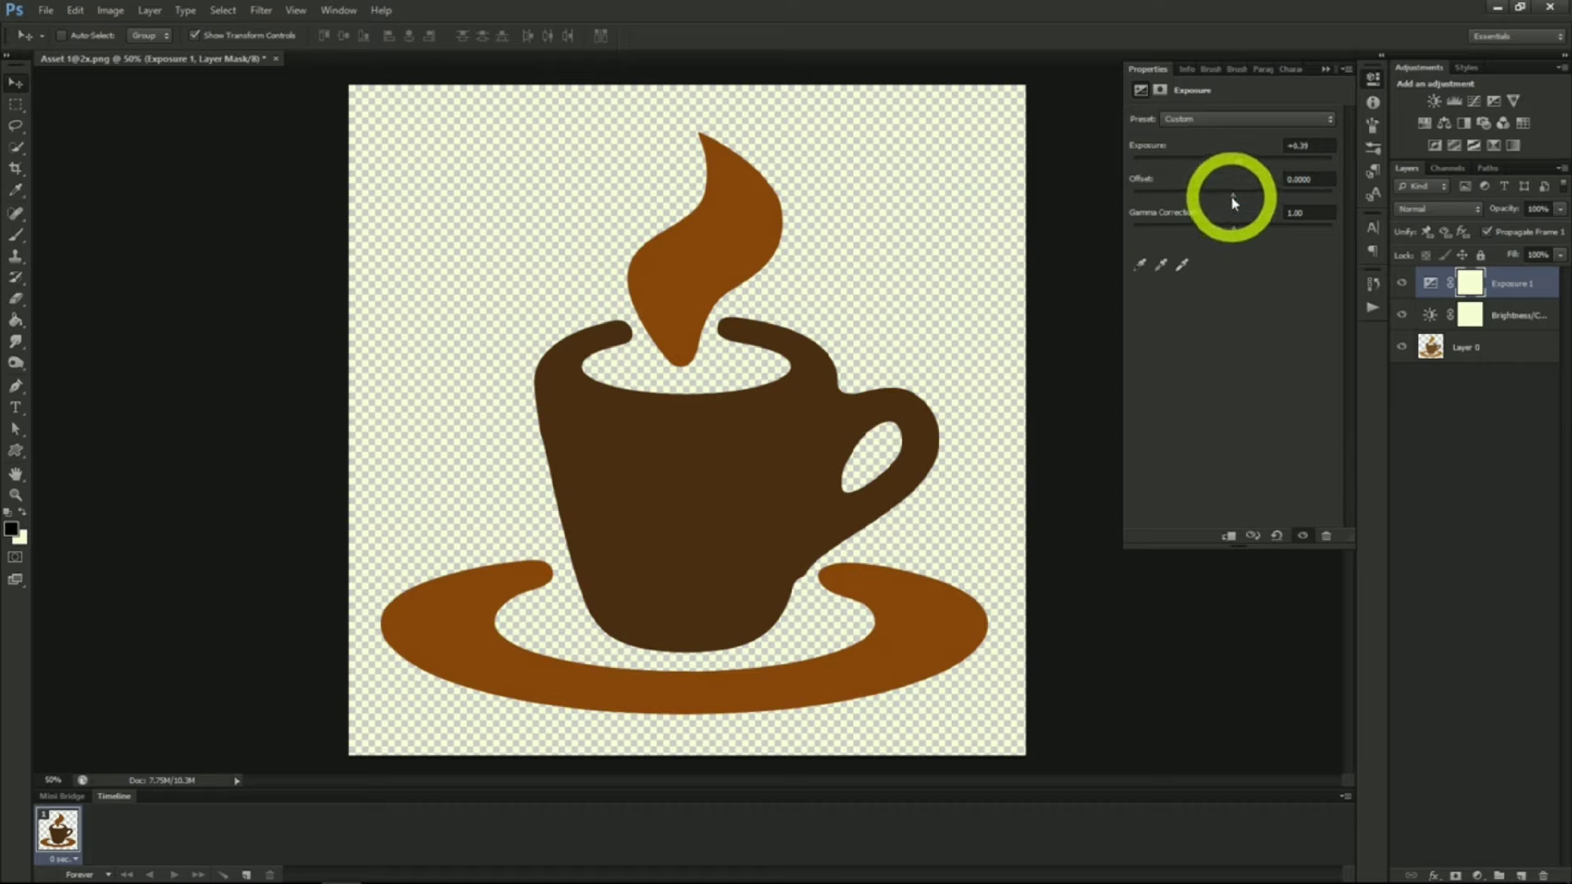
{"action": "left_click_drag", "start_coordinate": [1234, 200], "coordinate": [1247, 235]}
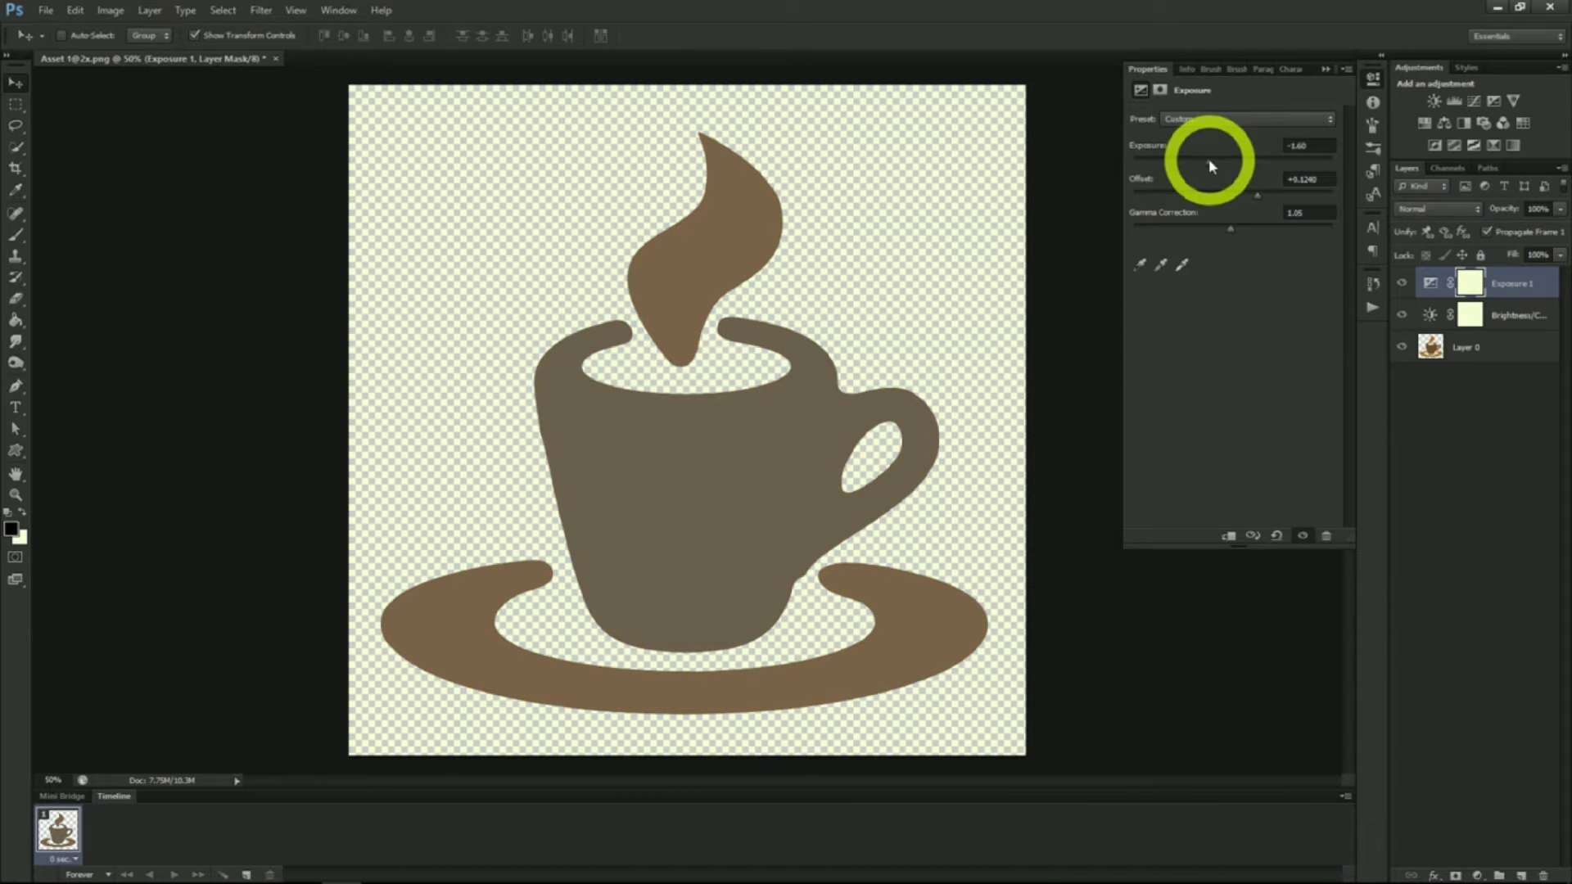
{"action": "left_click_drag", "start_coordinate": [1209, 166], "coordinate": [1249, 224]}
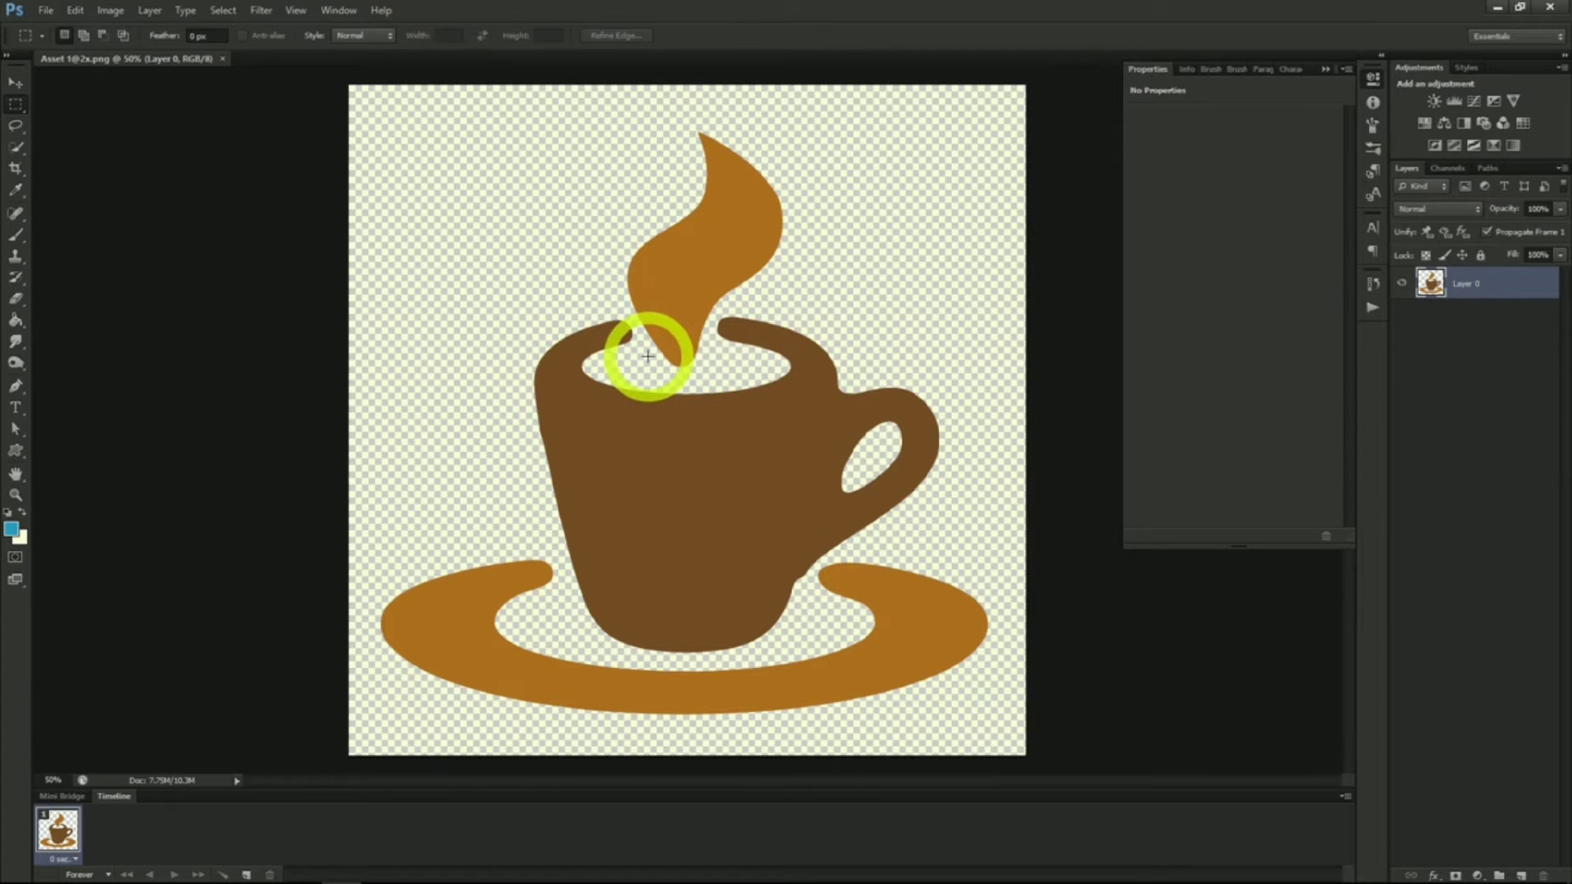
Add a Hue/Saturation adjustment layer and set saturation to +1 and lightness to +2
{"action": "left_click", "coordinate": [150, 10]}
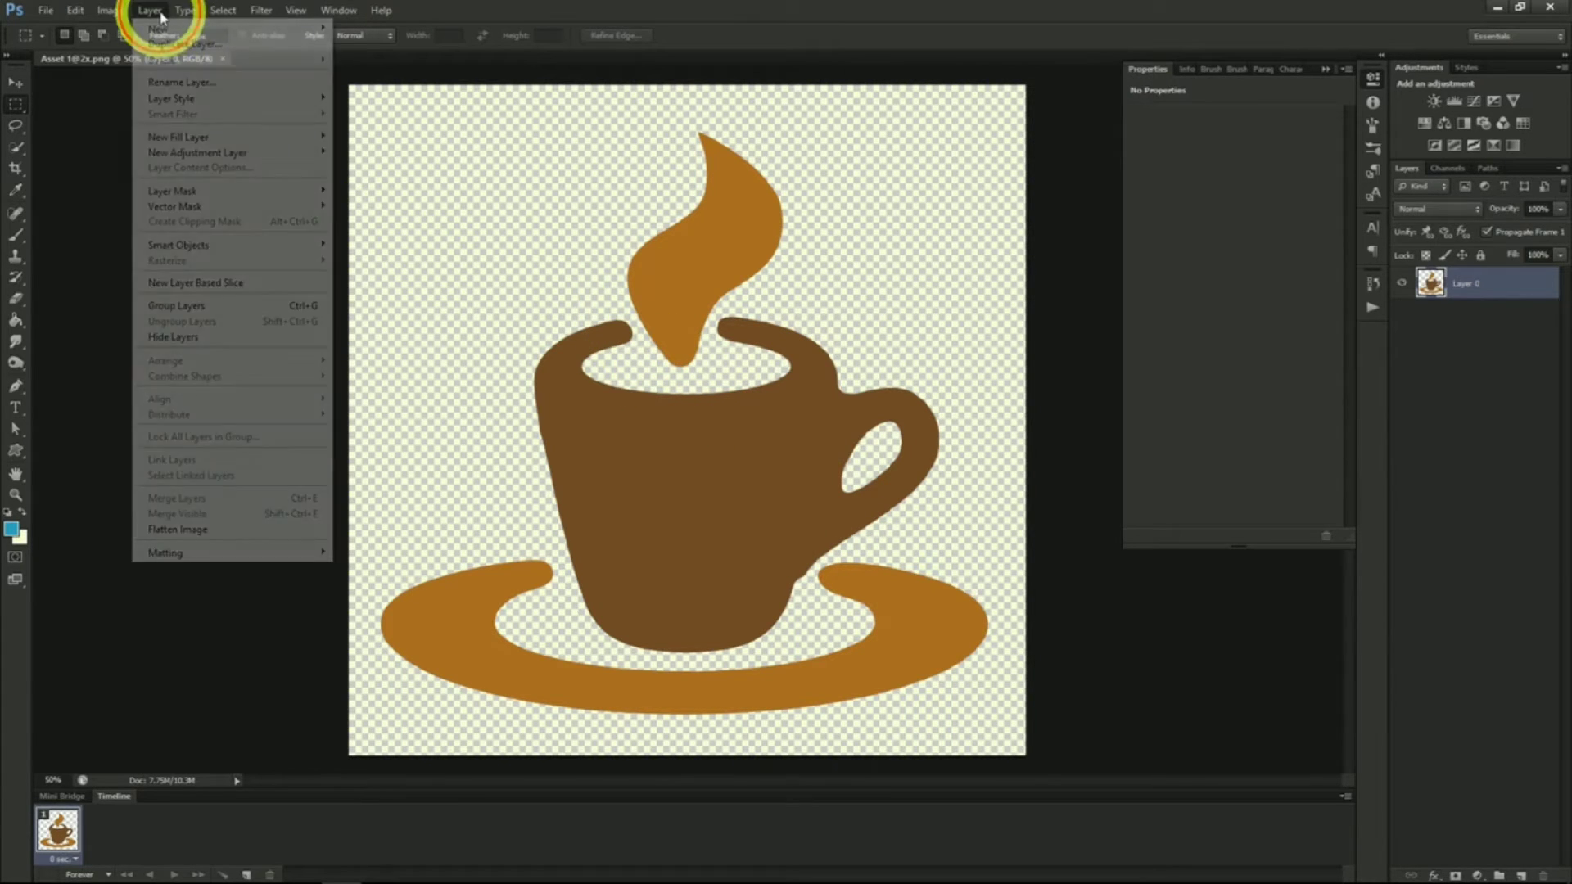
{"action": "mouse_move", "coordinate": [212, 158]}
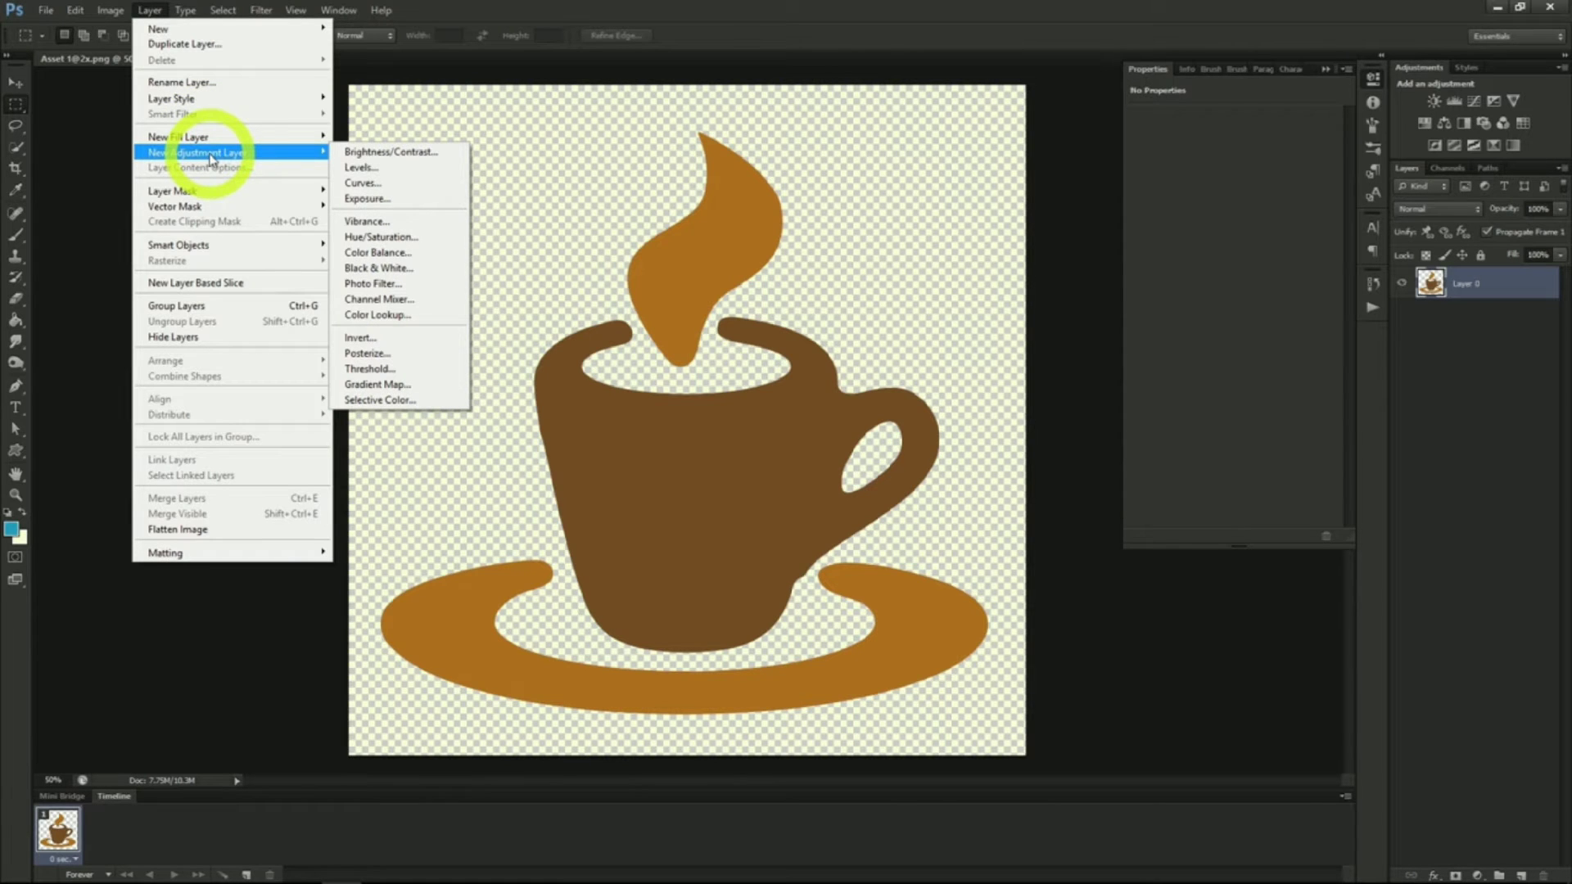
{"action": "left_click", "coordinate": [381, 237]}
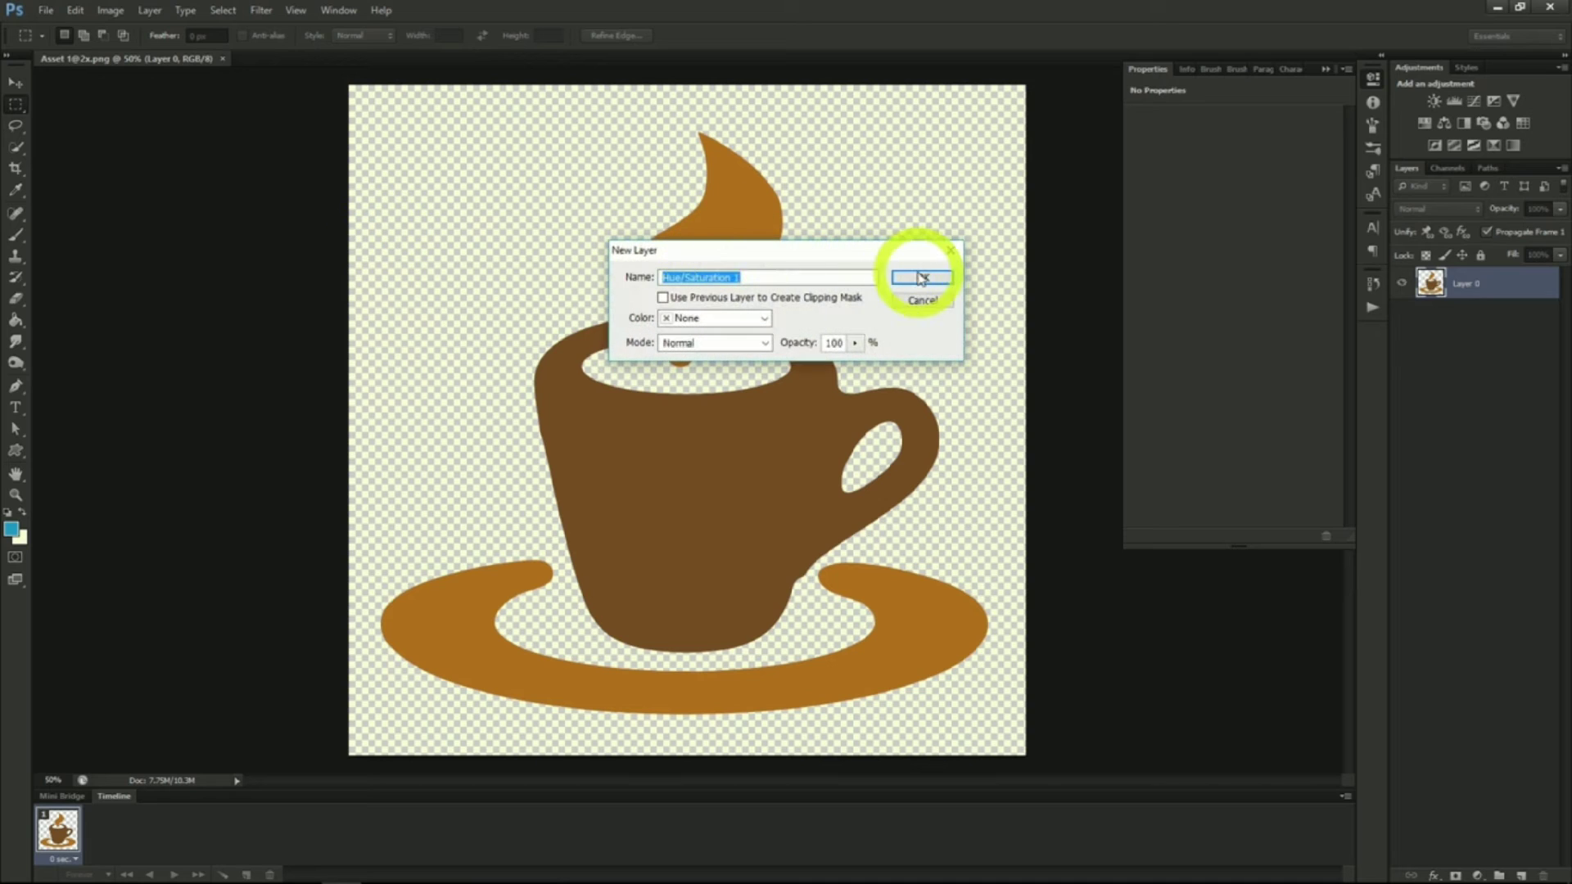
{"action": "left_click", "coordinate": [922, 278]}
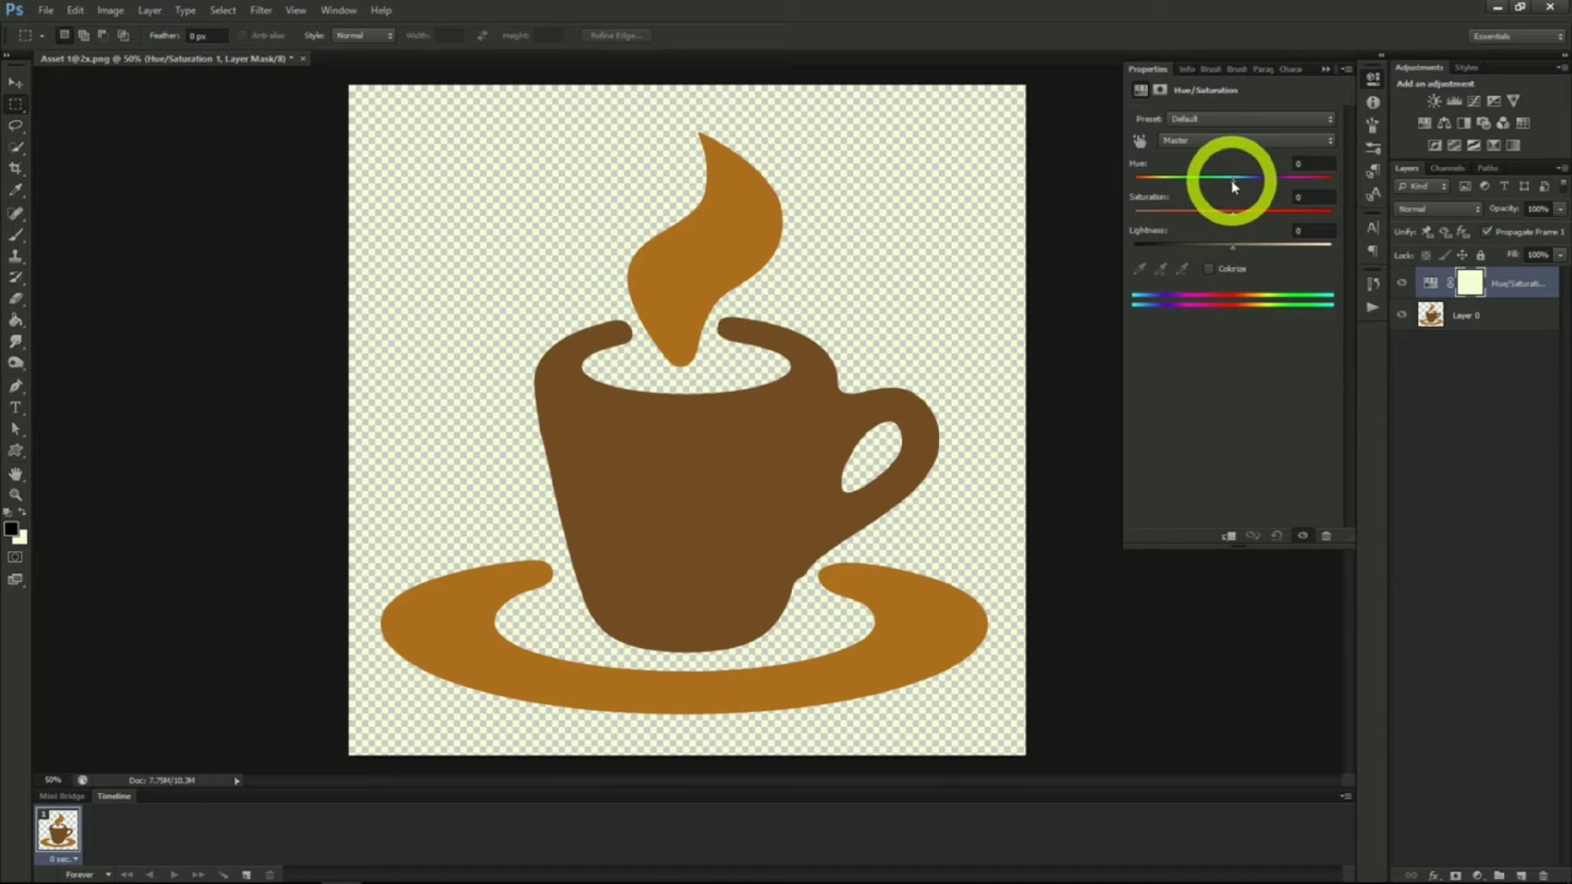
{"action": "left_click_drag", "start_coordinate": [1233, 214], "coordinate": [1237, 254]}
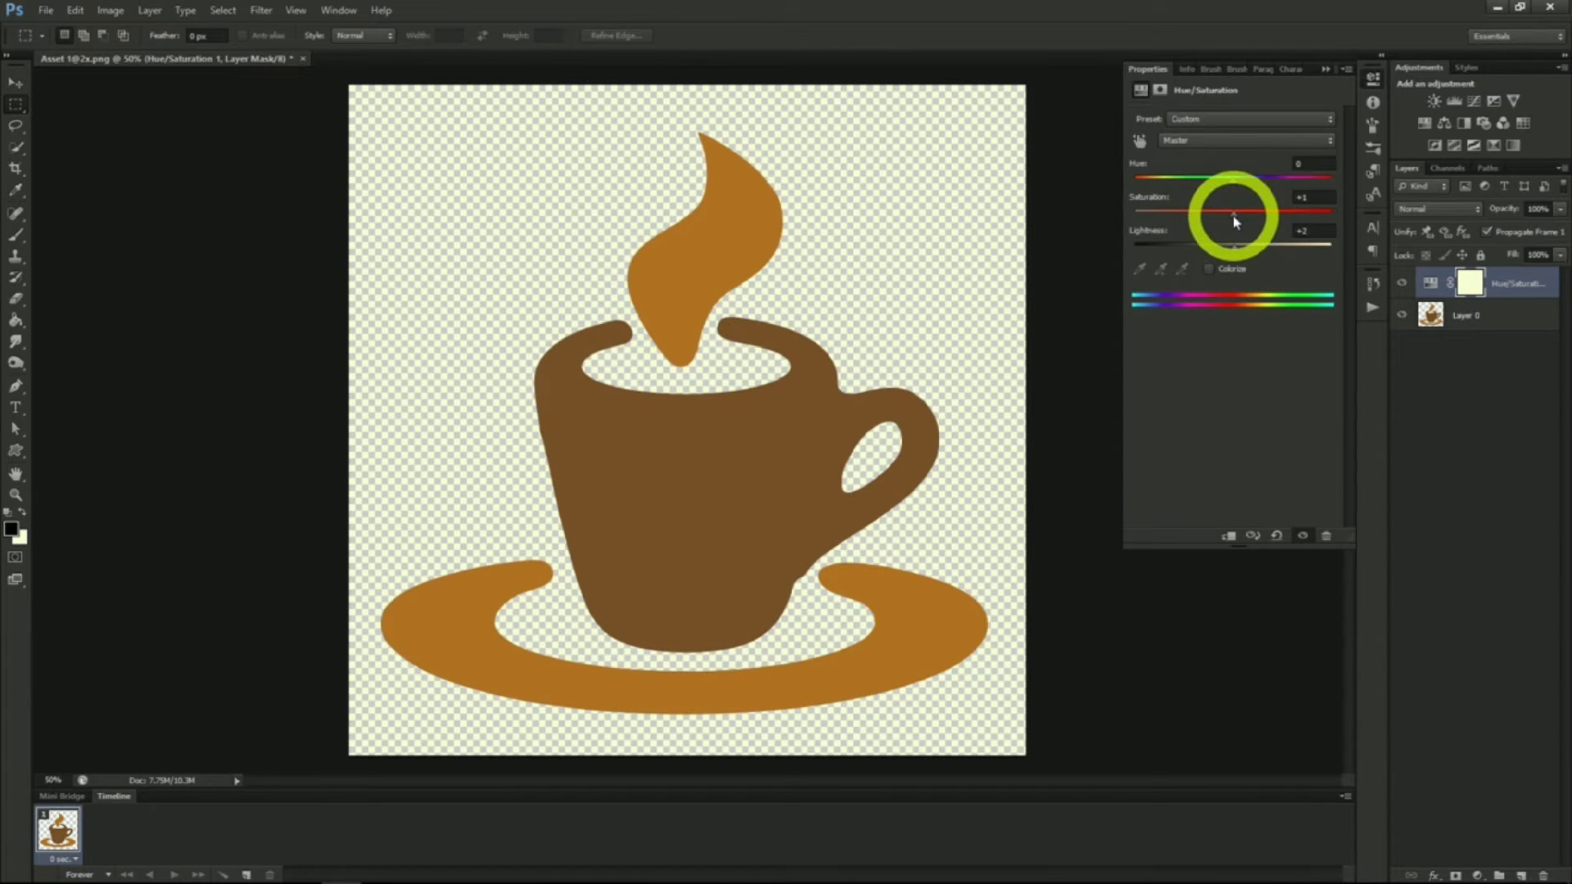
Set the Hue/Saturation layer's hue to +162, saturation to +40 and lightness to -8 to turn the cup blue
{"action": "left_click_drag", "start_coordinate": [1236, 222], "coordinate": [1283, 222]}
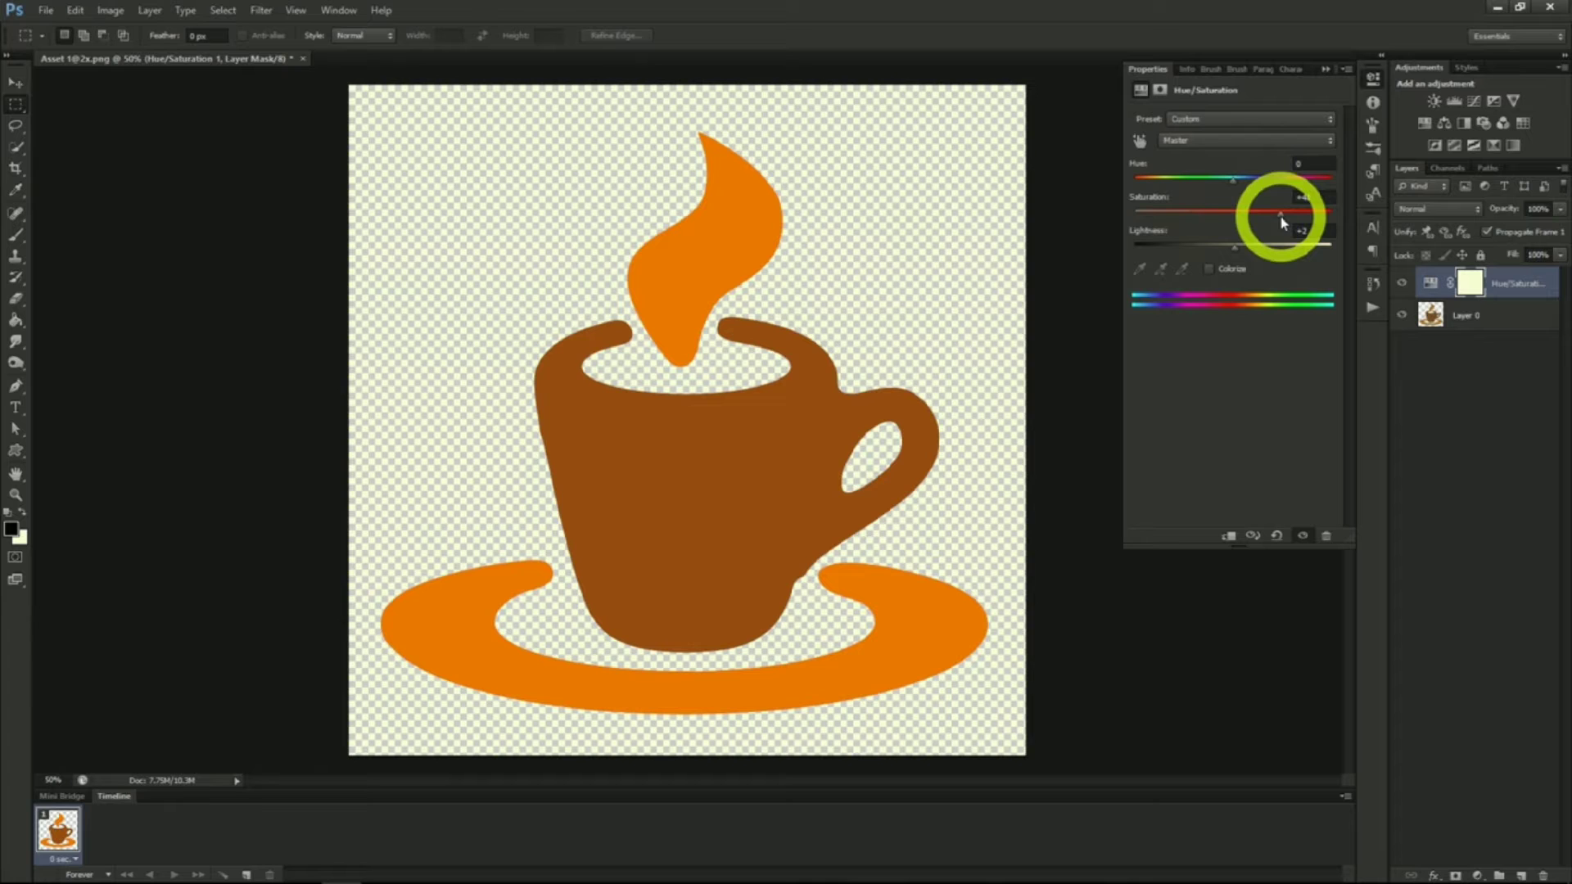
{"action": "left_click_drag", "start_coordinate": [1236, 187], "coordinate": [1328, 194]}
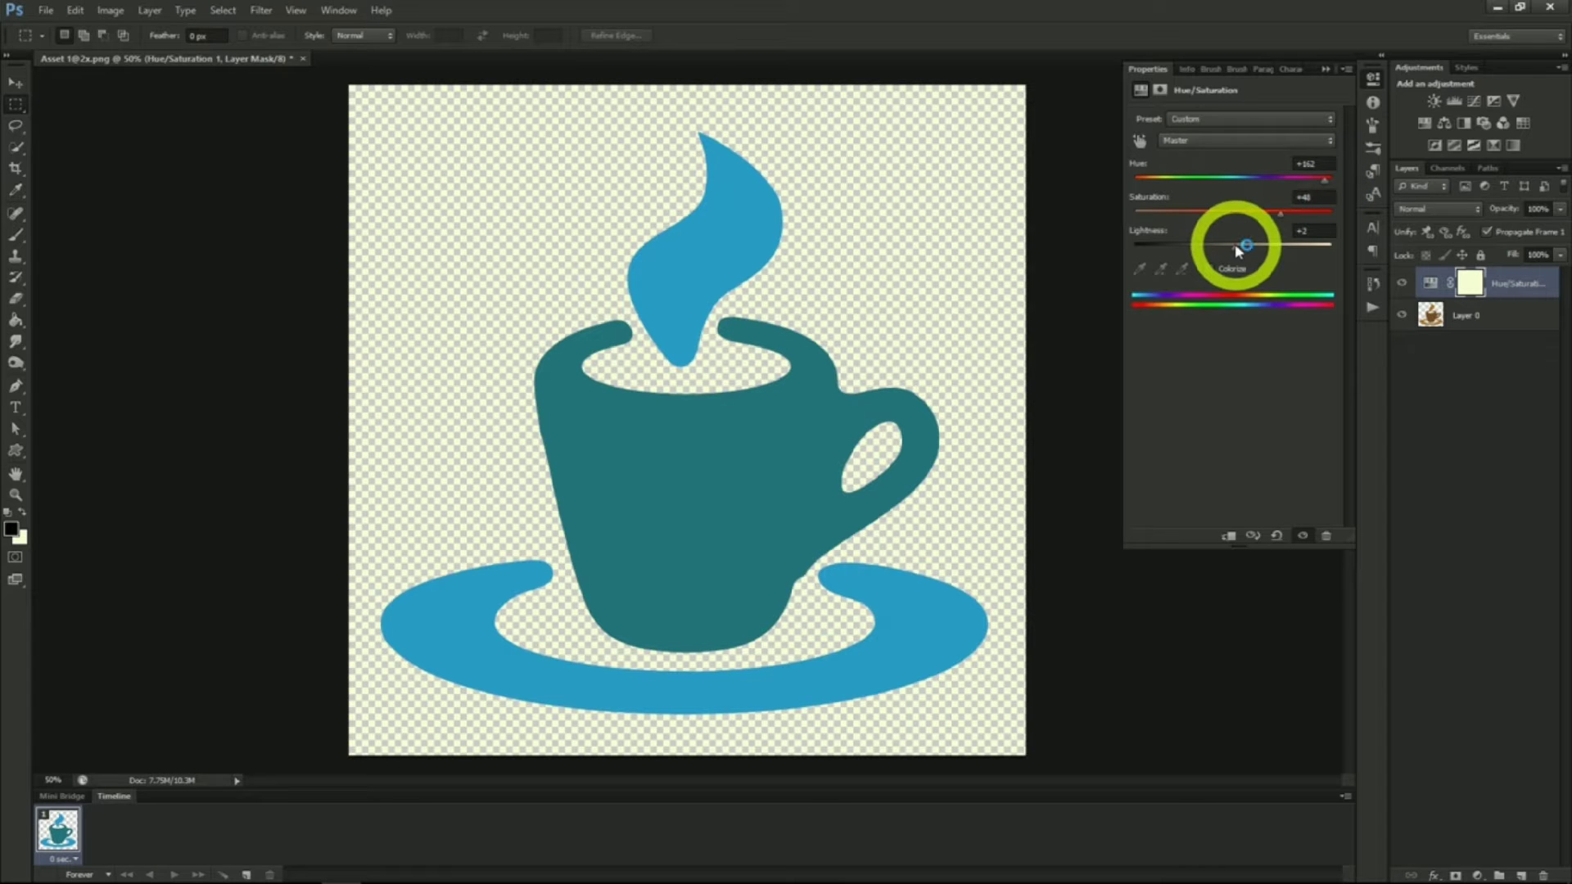
{"action": "mouse_move", "coordinate": [1236, 246]}
{"action": "left_mouse_down"}
{"action": "mouse_move", "coordinate": [1260, 249]}
{"action": "mouse_move", "coordinate": [1233, 252]}
{"action": "left_mouse_up"}
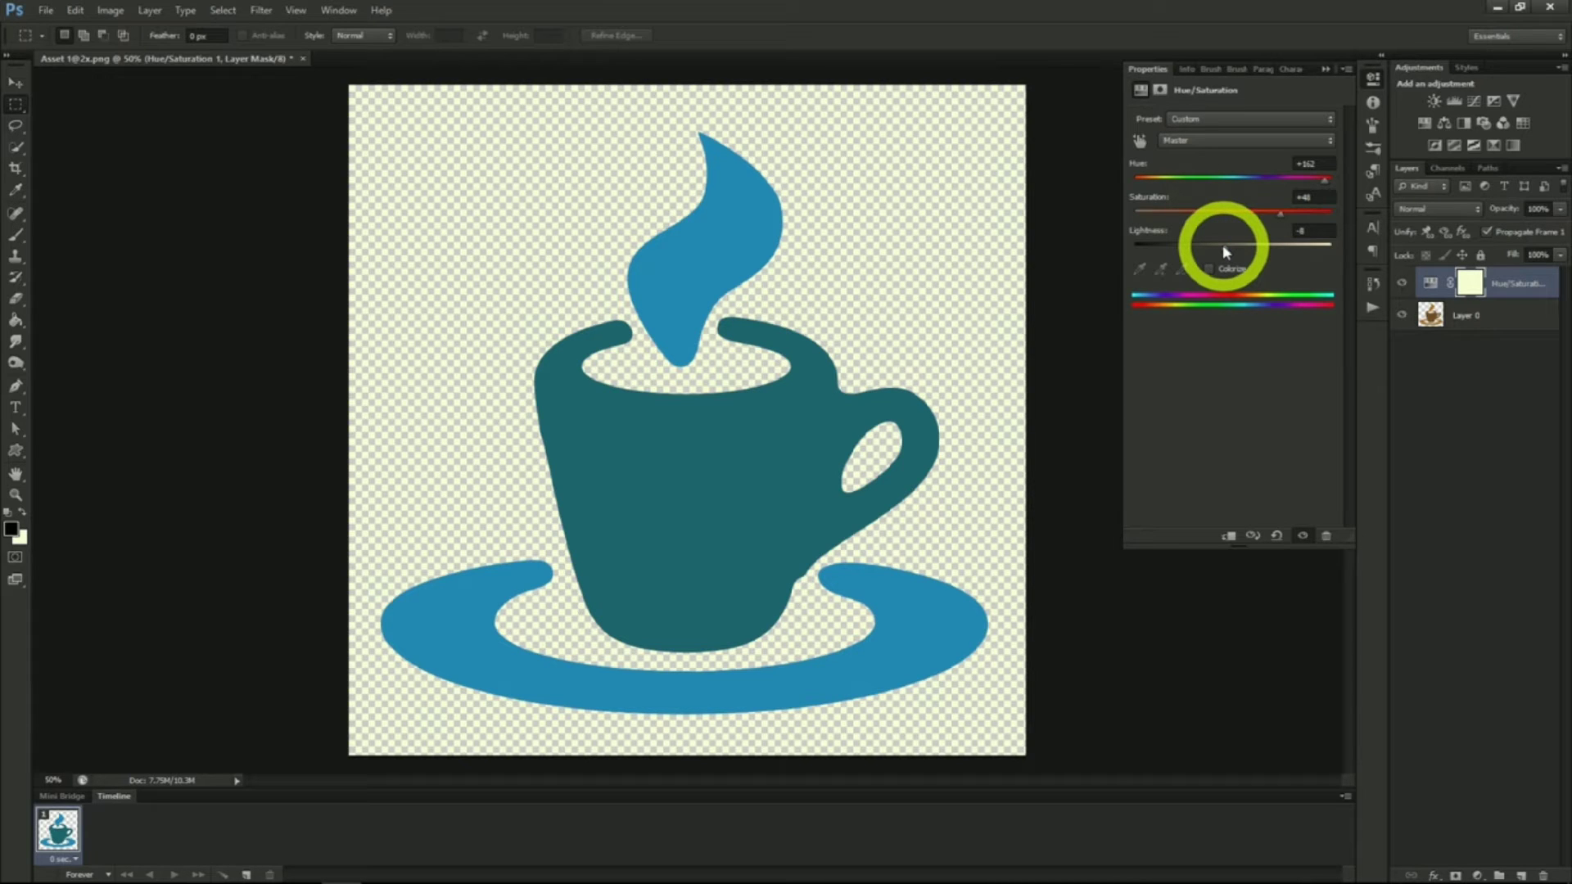
{"action": "left_click", "coordinate": [804, 381]}
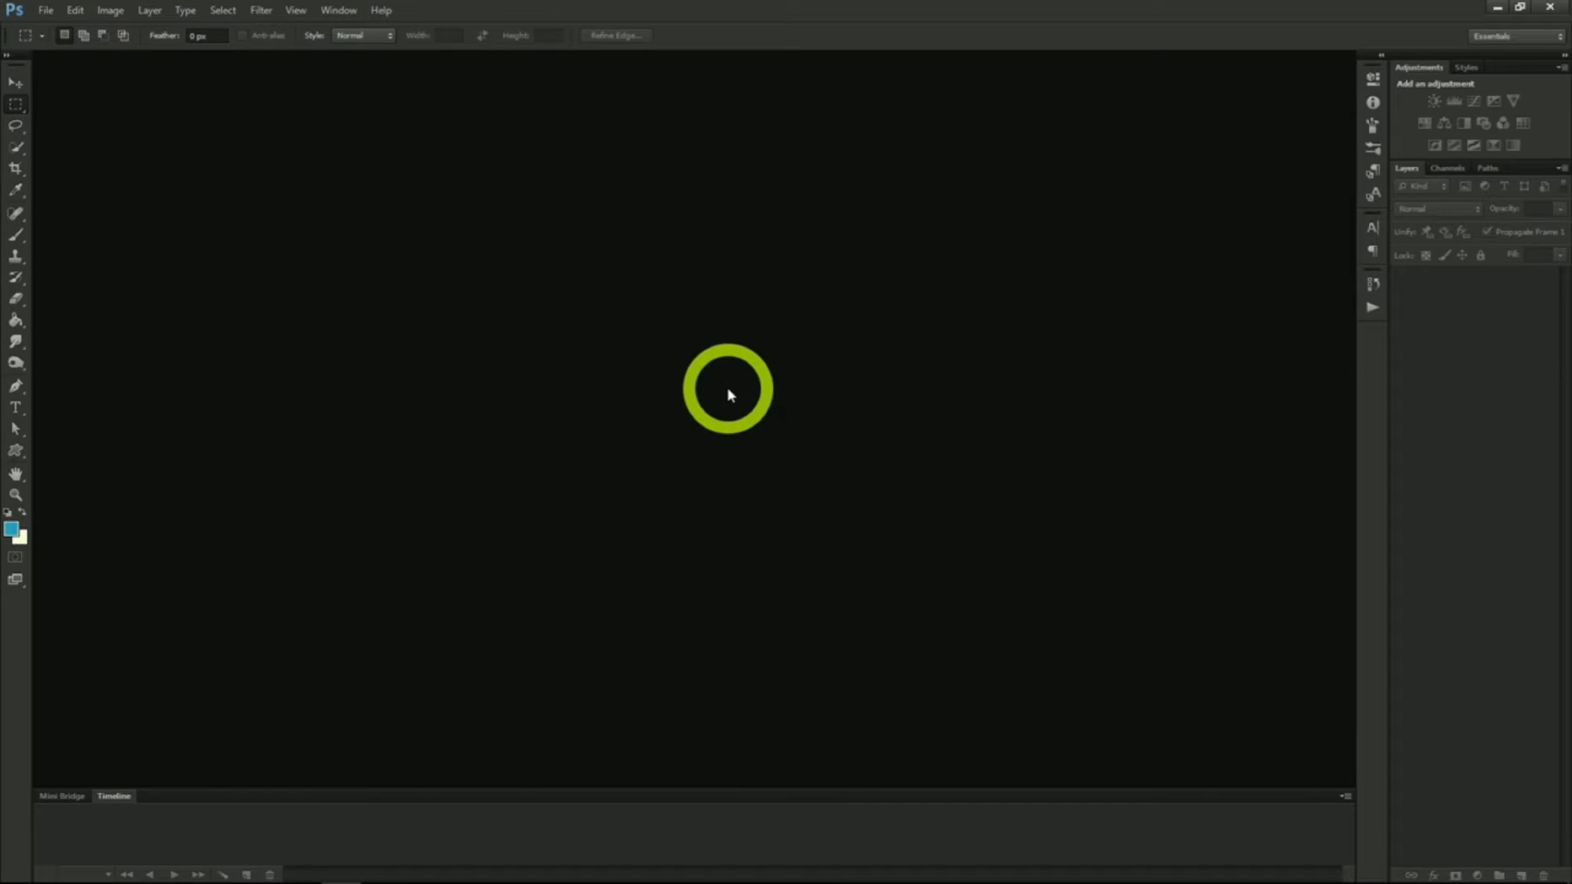
Create a new 970 x 90 pixel document with a transparent background
{"action": "left_click", "coordinate": [45, 9]}
{"action": "left_click", "coordinate": [51, 29]}
{"action": "left_click_drag", "start_coordinate": [593, 361], "coordinate": [470, 349]}
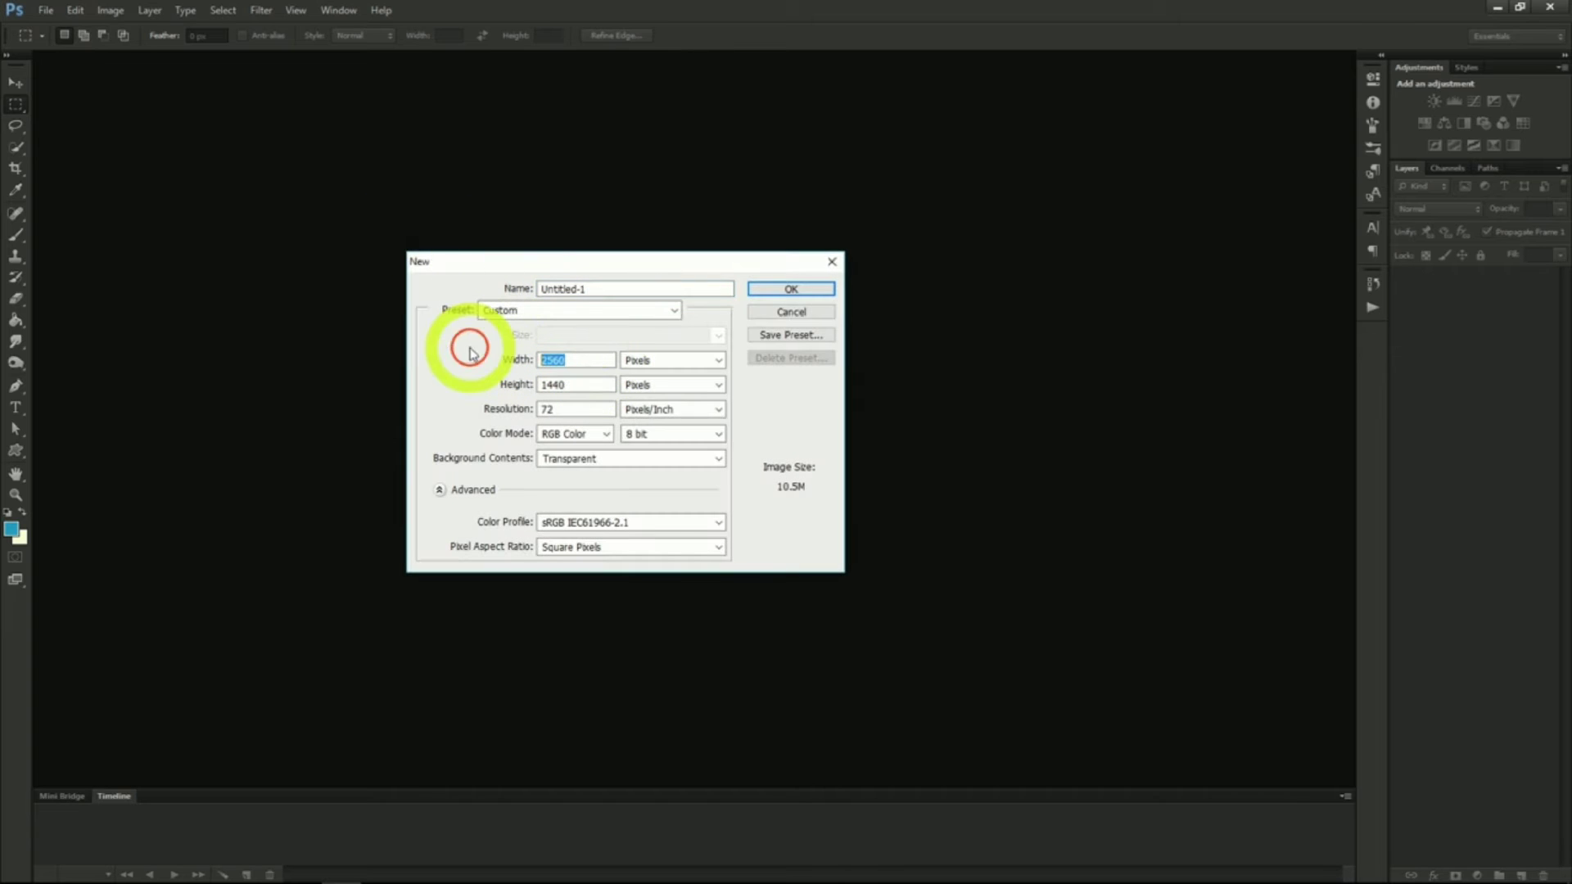
{"action": "type", "text": "970"}
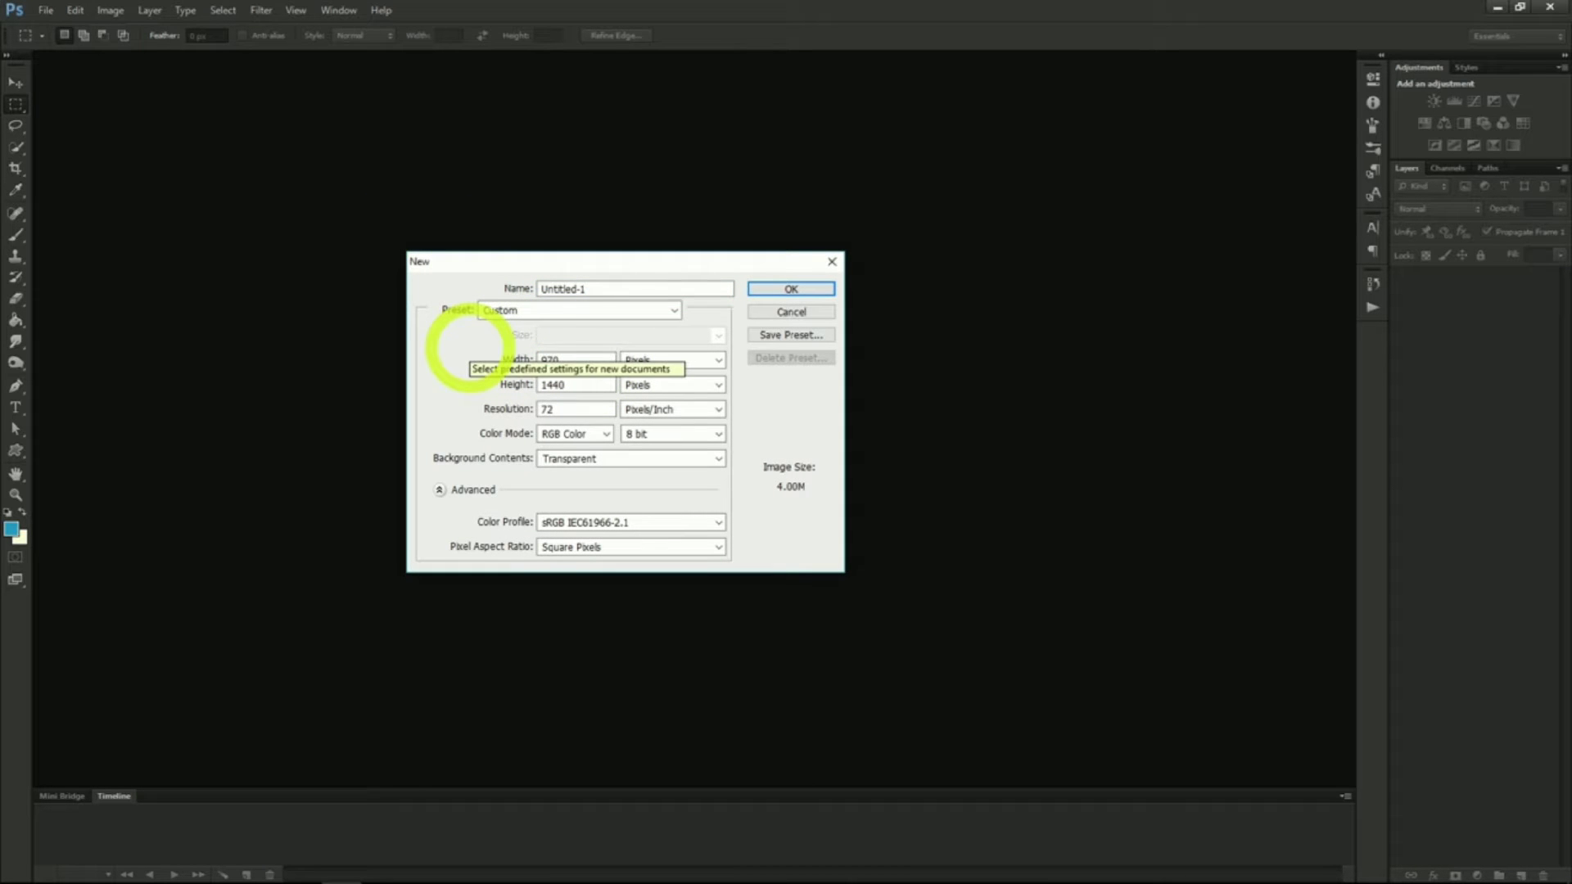
{"action": "left_click_drag", "start_coordinate": [596, 384], "coordinate": [502, 390]}
{"action": "type", "text": "9"}
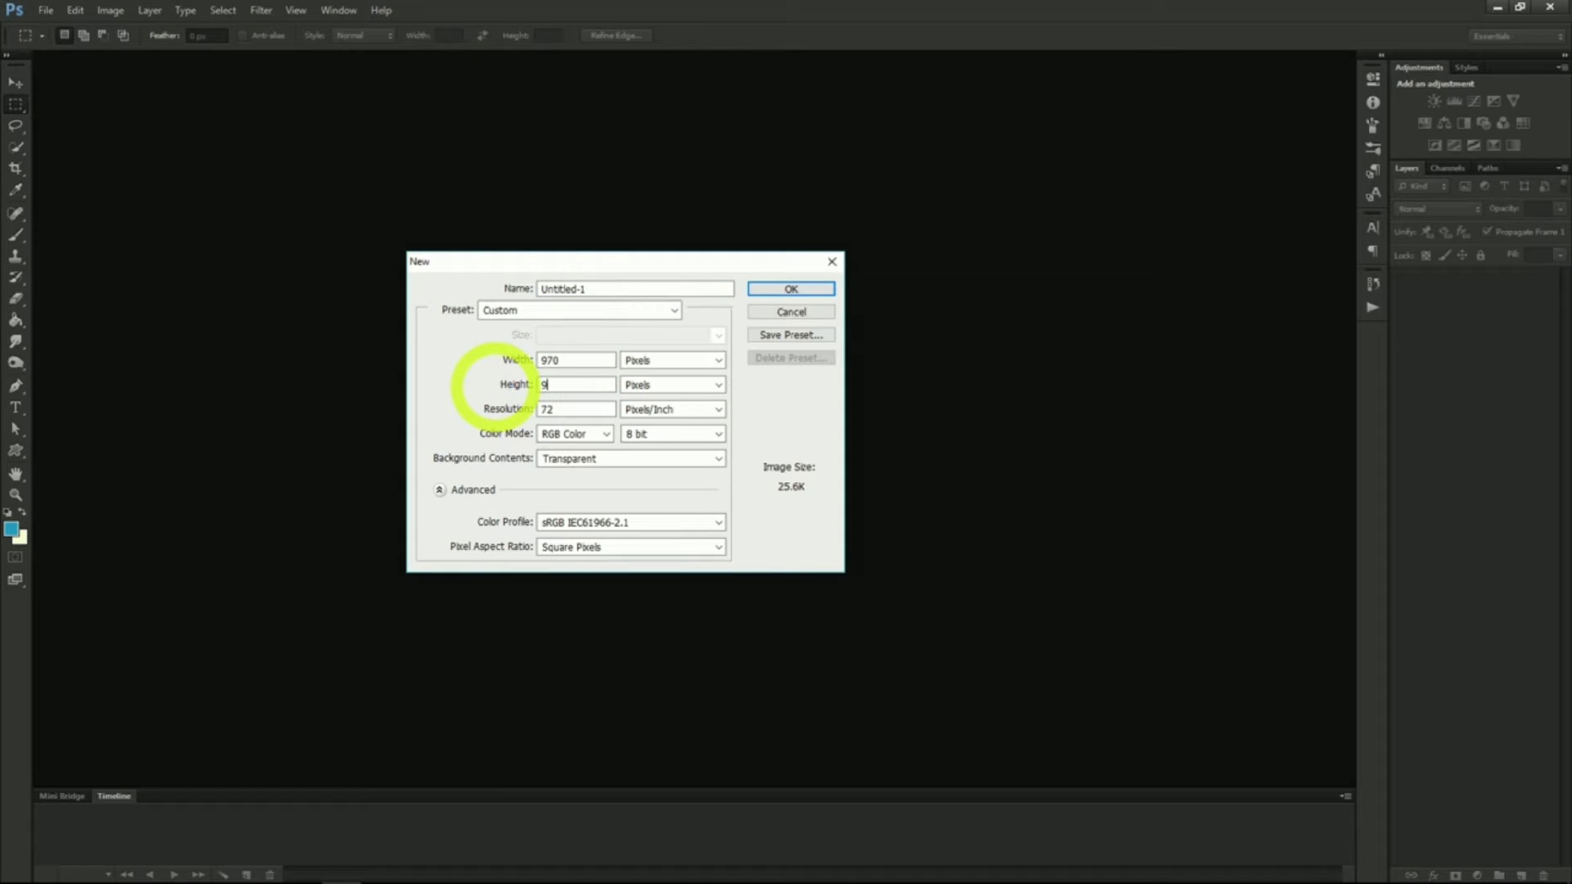
{"action": "type", "text": "0"}
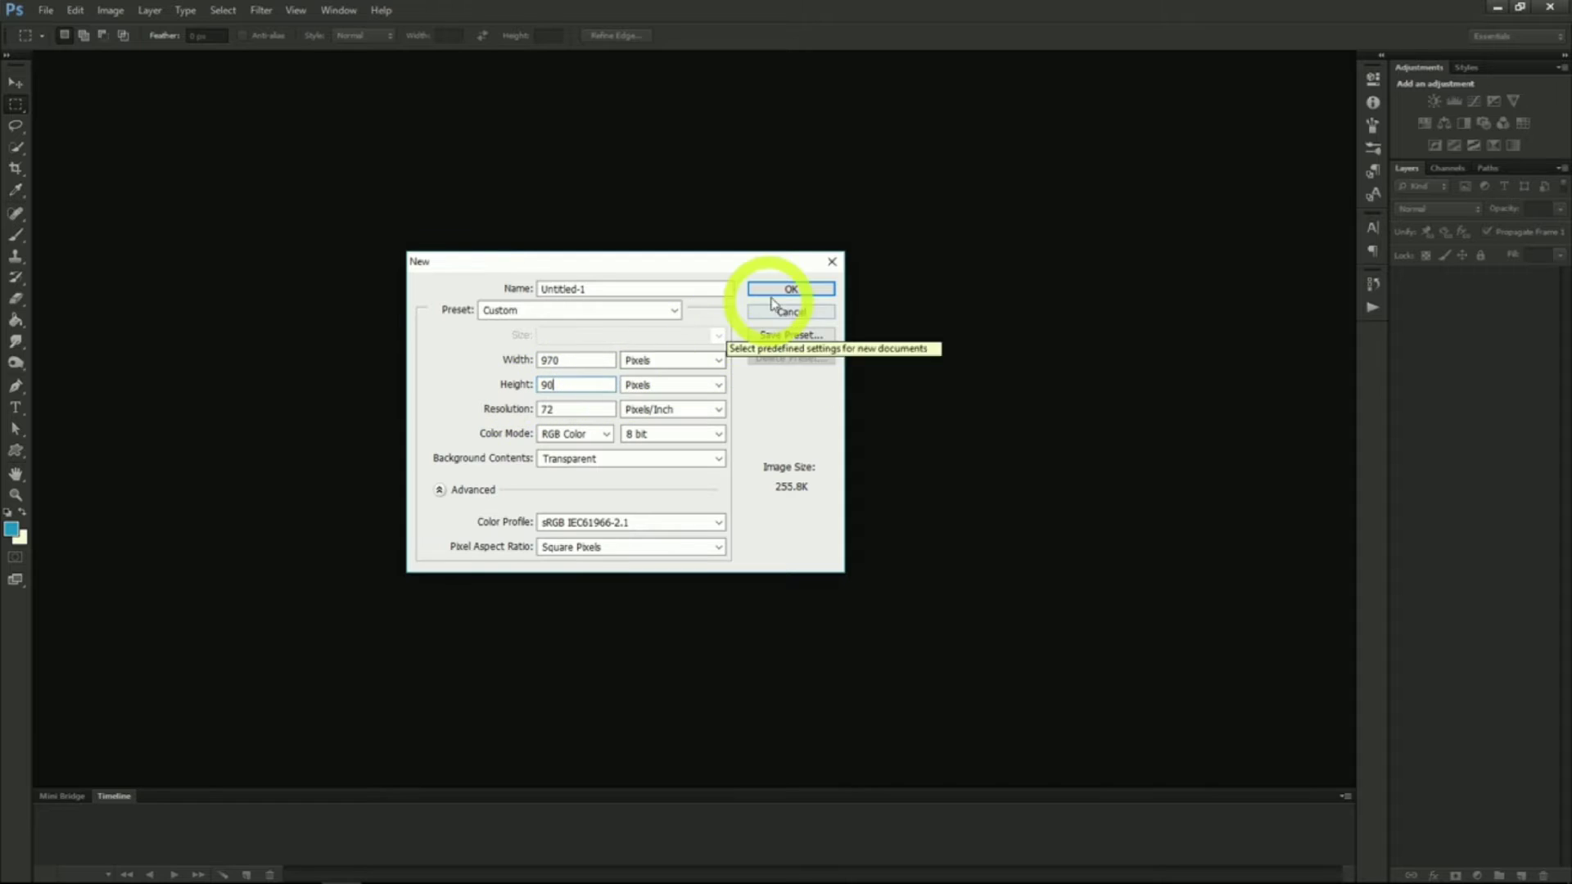
{"action": "left_click", "coordinate": [579, 385]}
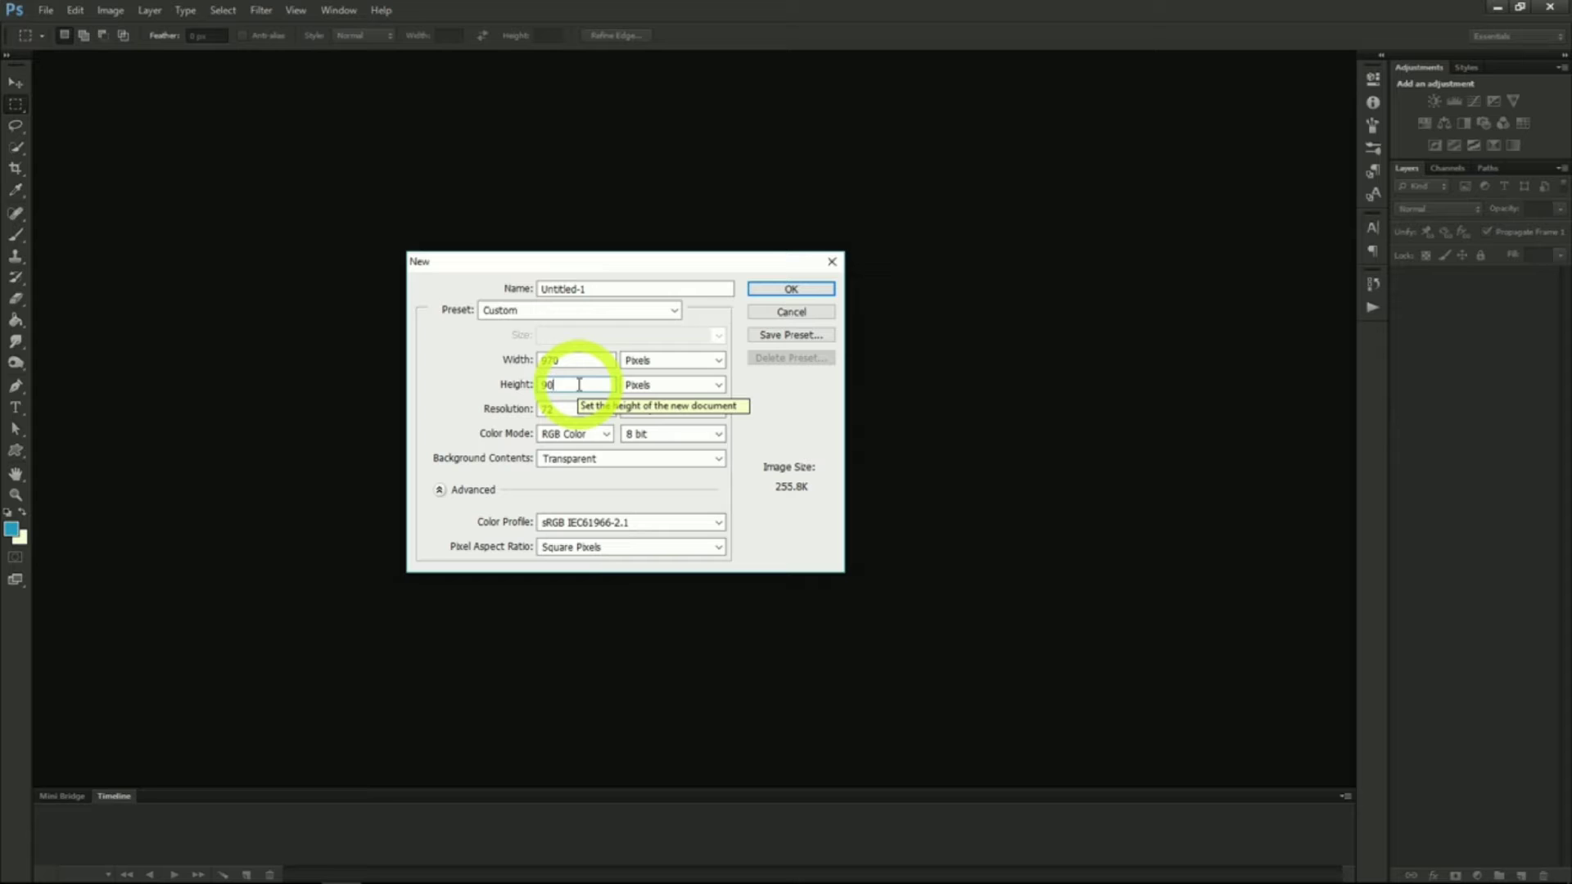
{"action": "left_click", "coordinate": [767, 288]}
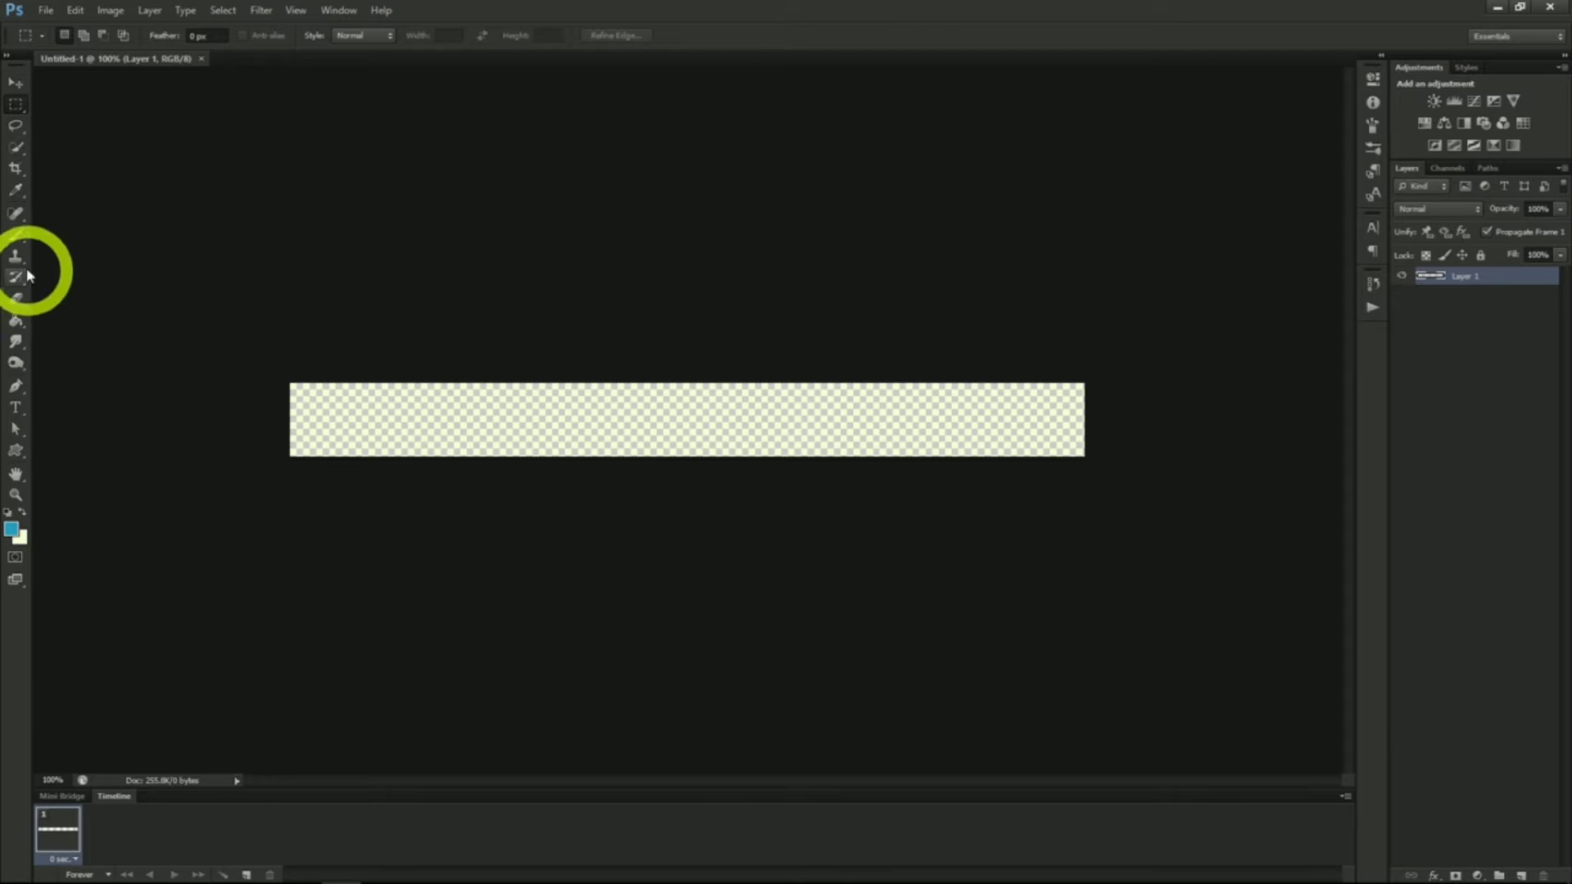
Swap to the cream foreground colour and fill the canvas with the Paint Bucket
{"action": "left_click", "coordinate": [15, 321]}
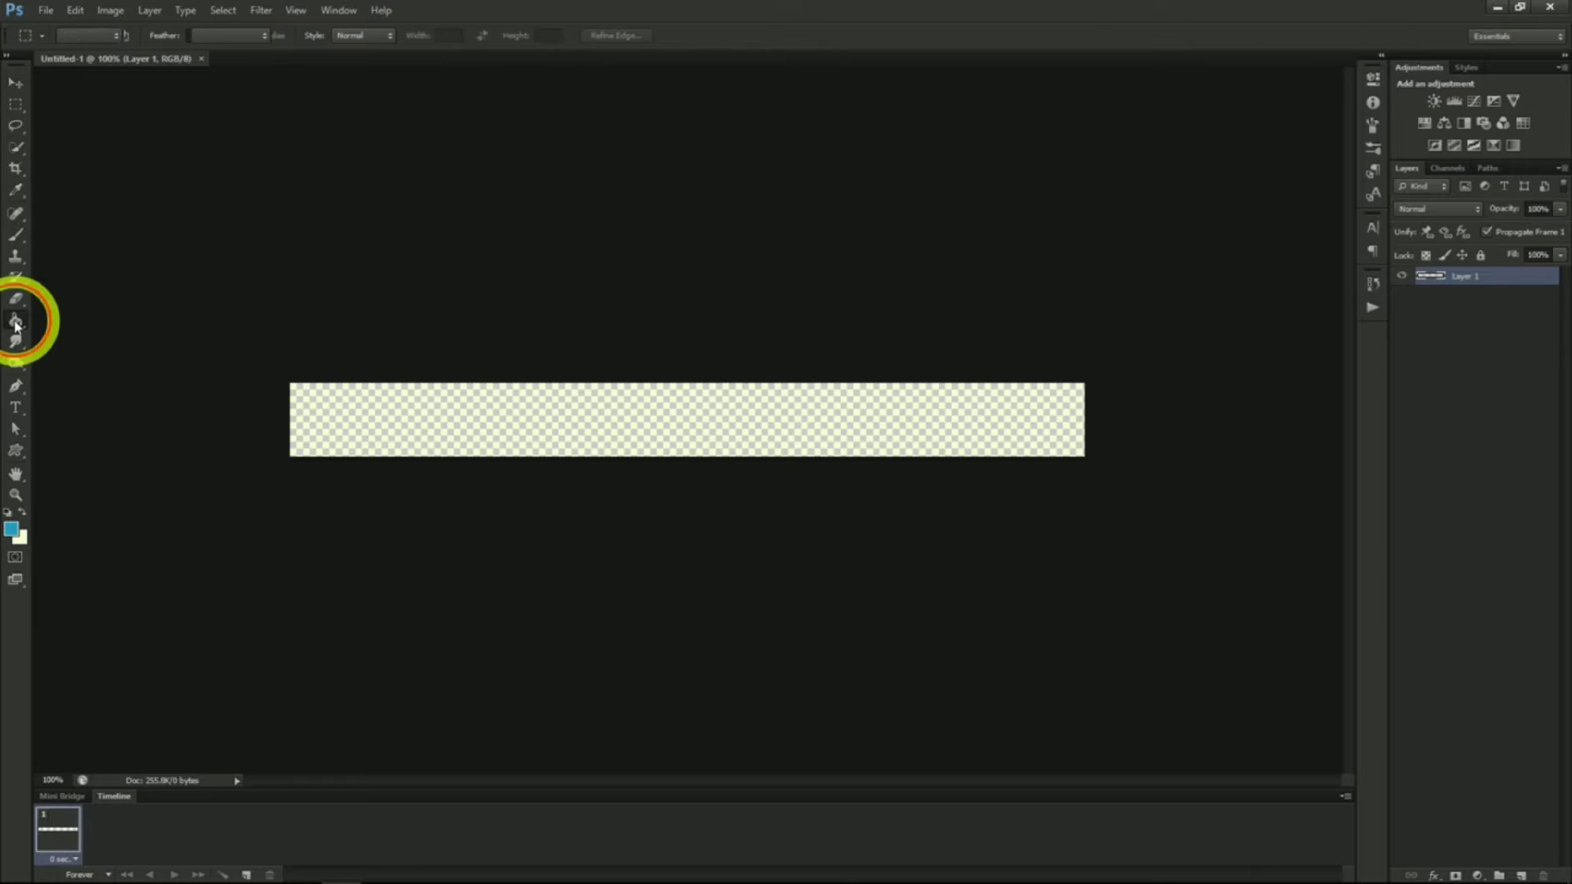
{"action": "left_click", "coordinate": [22, 512]}
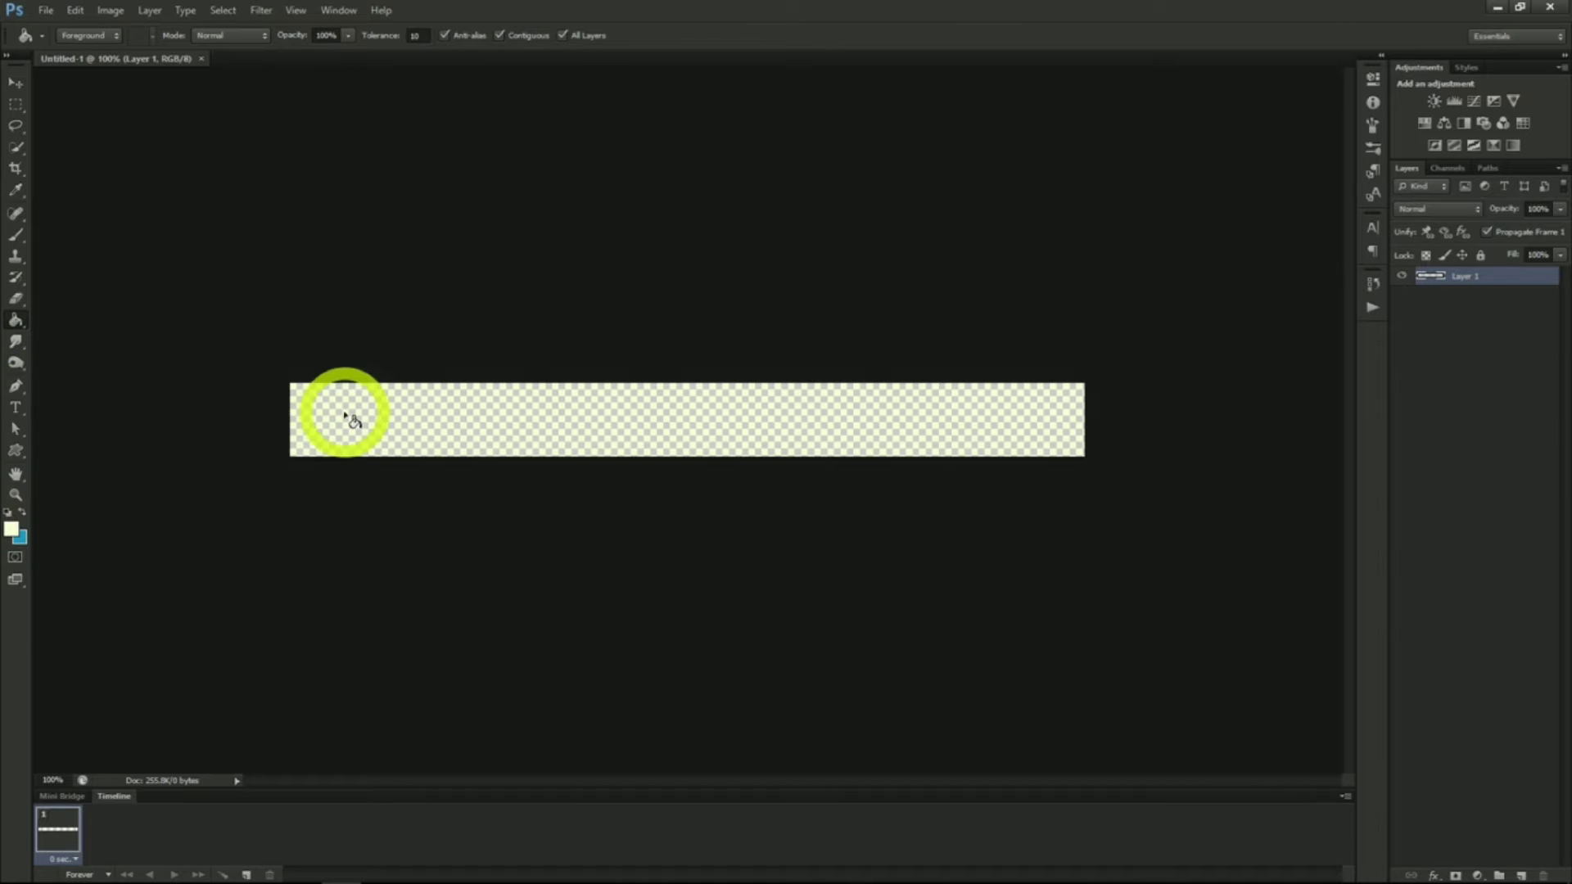
{"action": "left_click", "coordinate": [352, 420]}
Set the text colour to dark blue-black and add the text "10 Apples for 3.99" in Segoe Script
{"action": "left_click", "coordinate": [18, 409]}
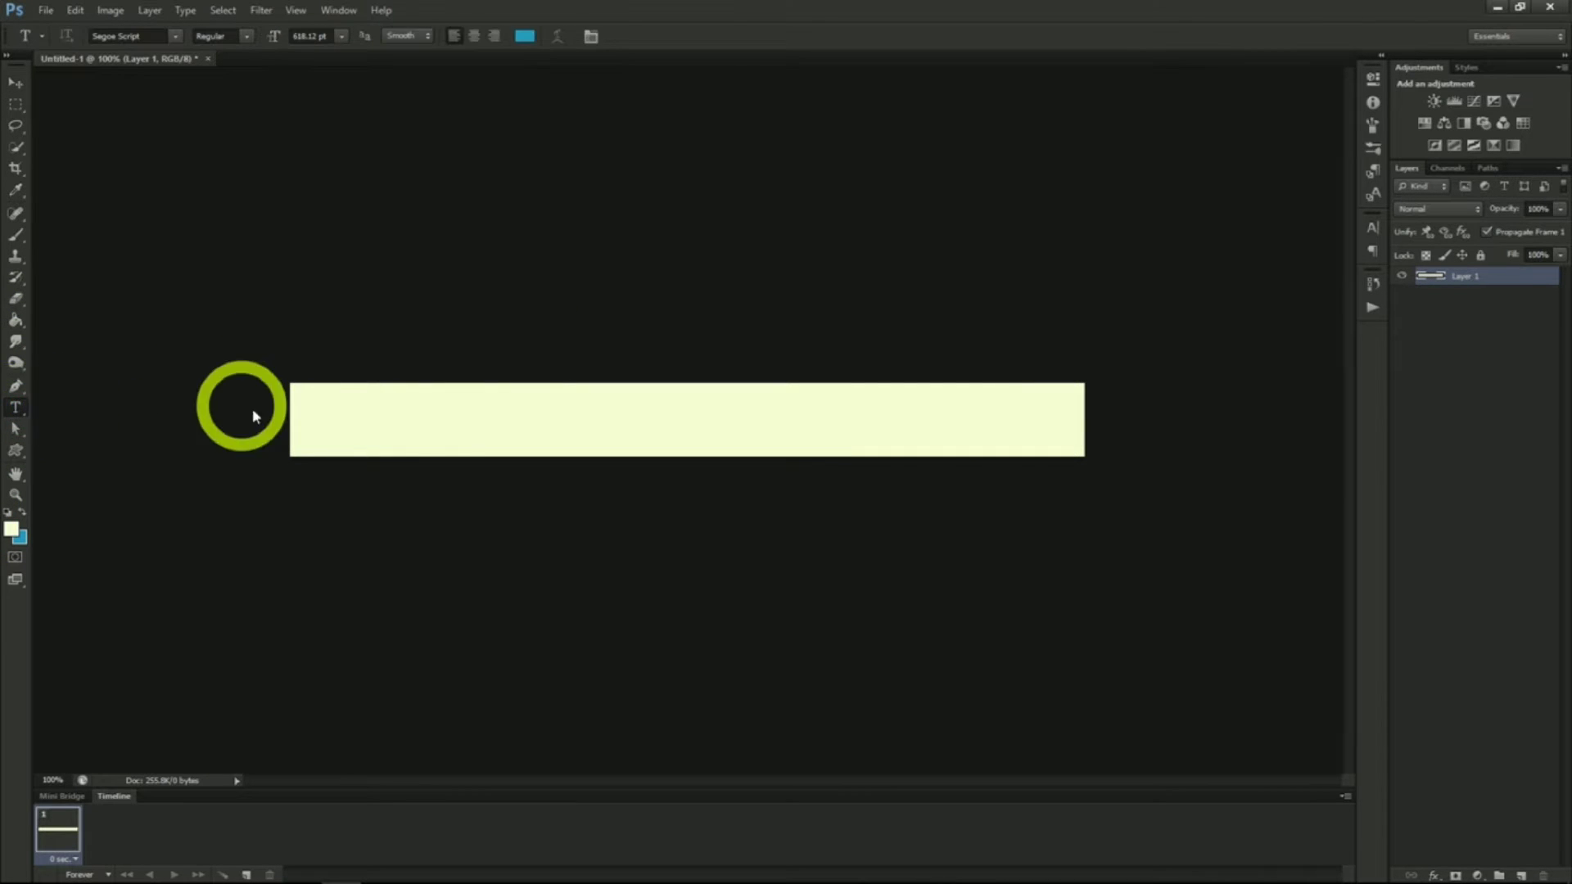
{"action": "left_click", "coordinate": [1372, 229]}
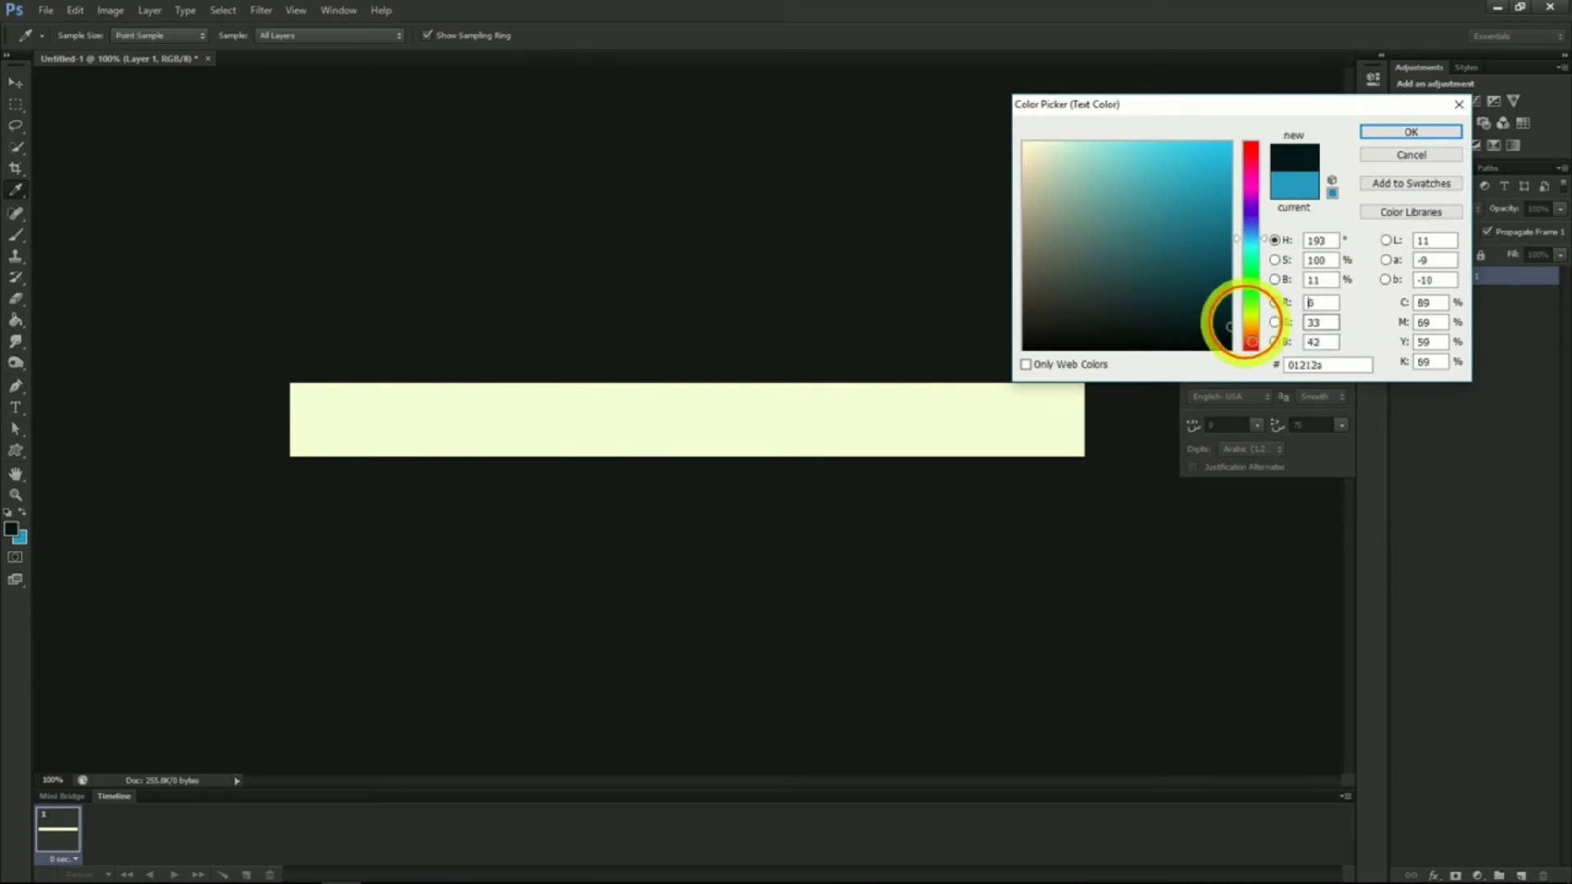
{"action": "left_click", "coordinate": [1383, 132]}
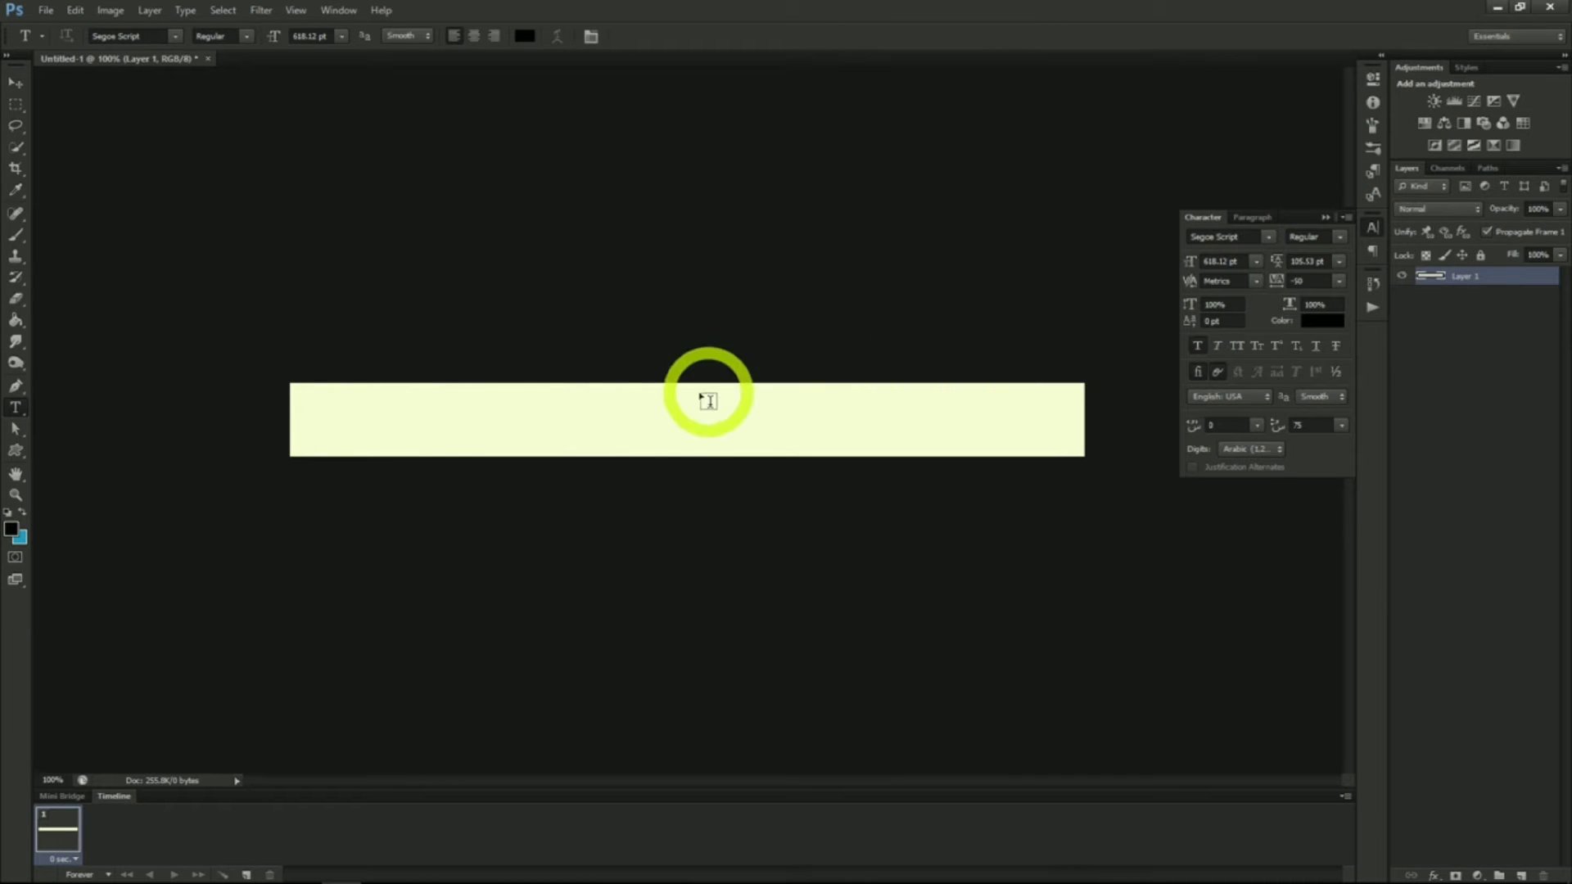
{"action": "left_click", "coordinate": [566, 351]}
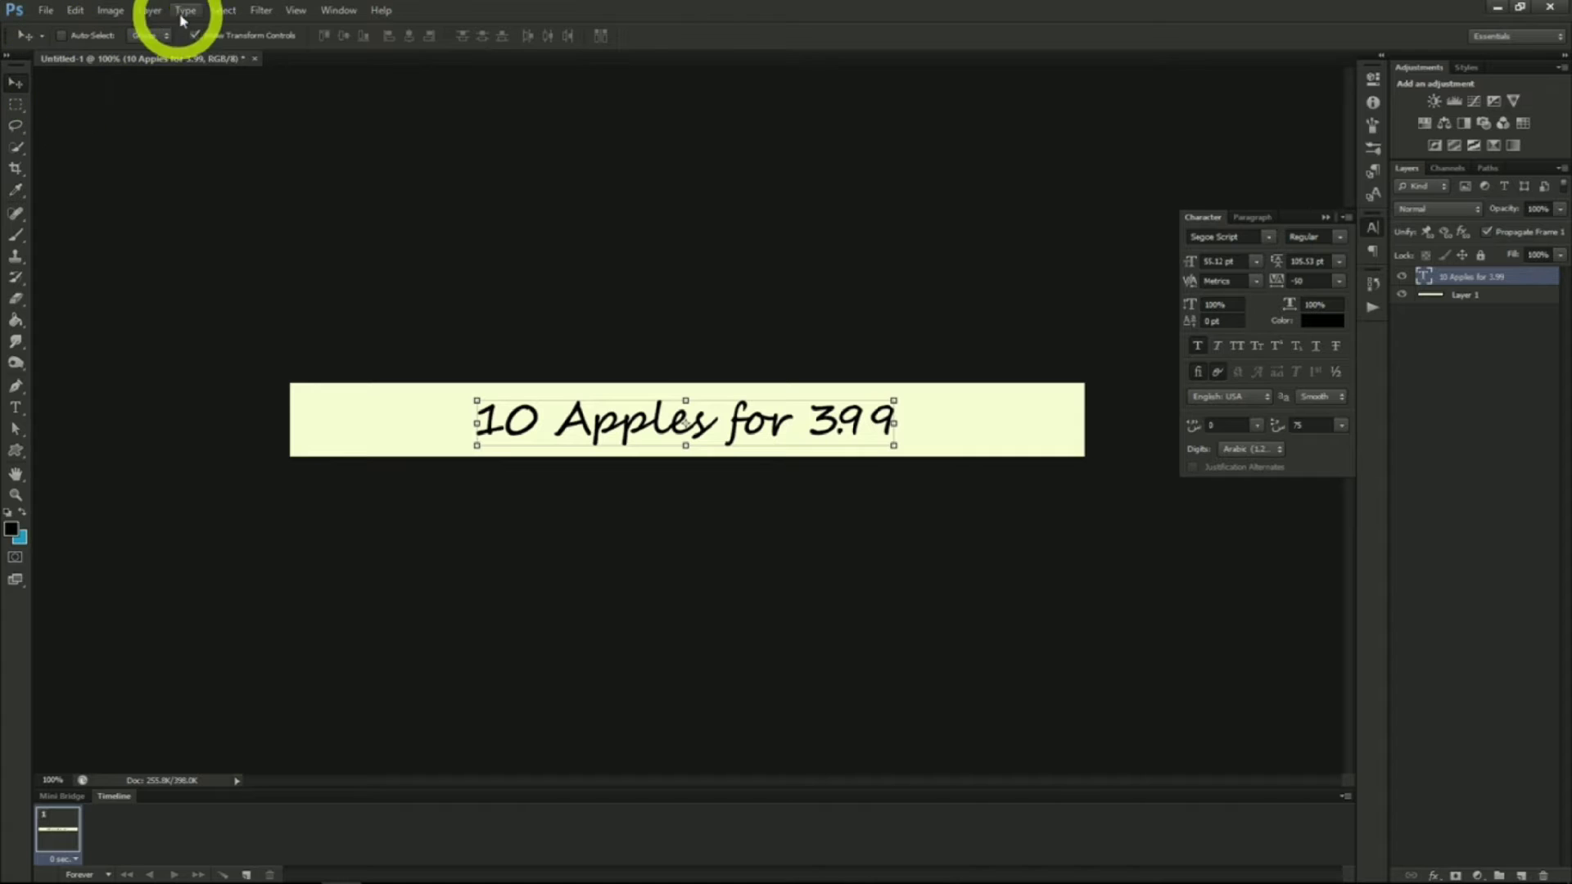
Select the whole canvas and align the text to its horizontal centre
{"action": "left_click", "coordinate": [223, 11]}
{"action": "left_click", "coordinate": [226, 30]}
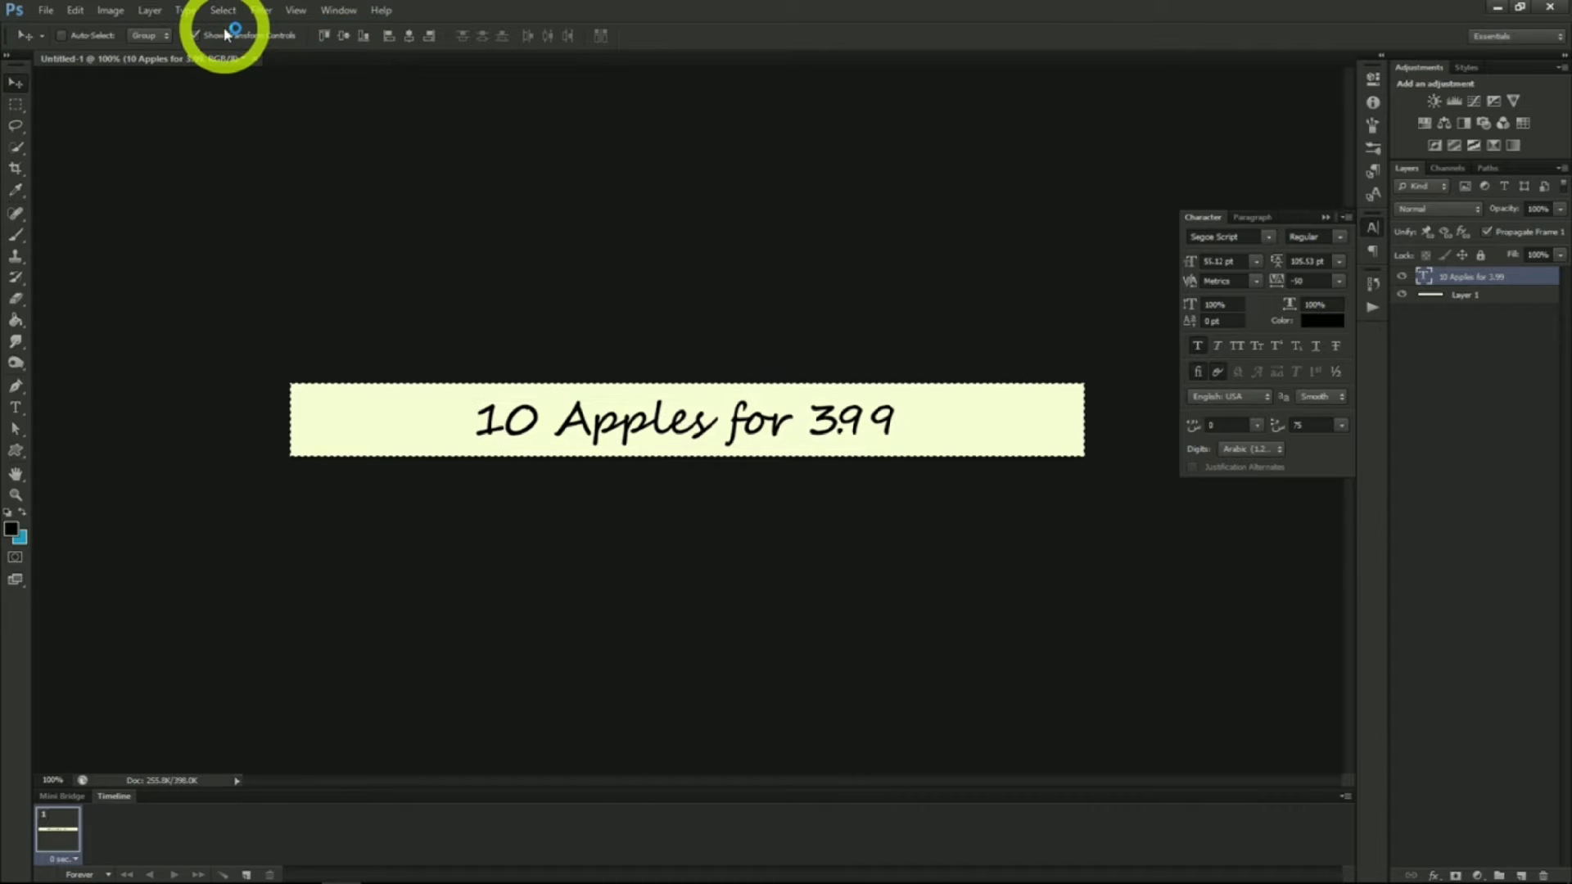
{"action": "left_click", "coordinate": [407, 38]}
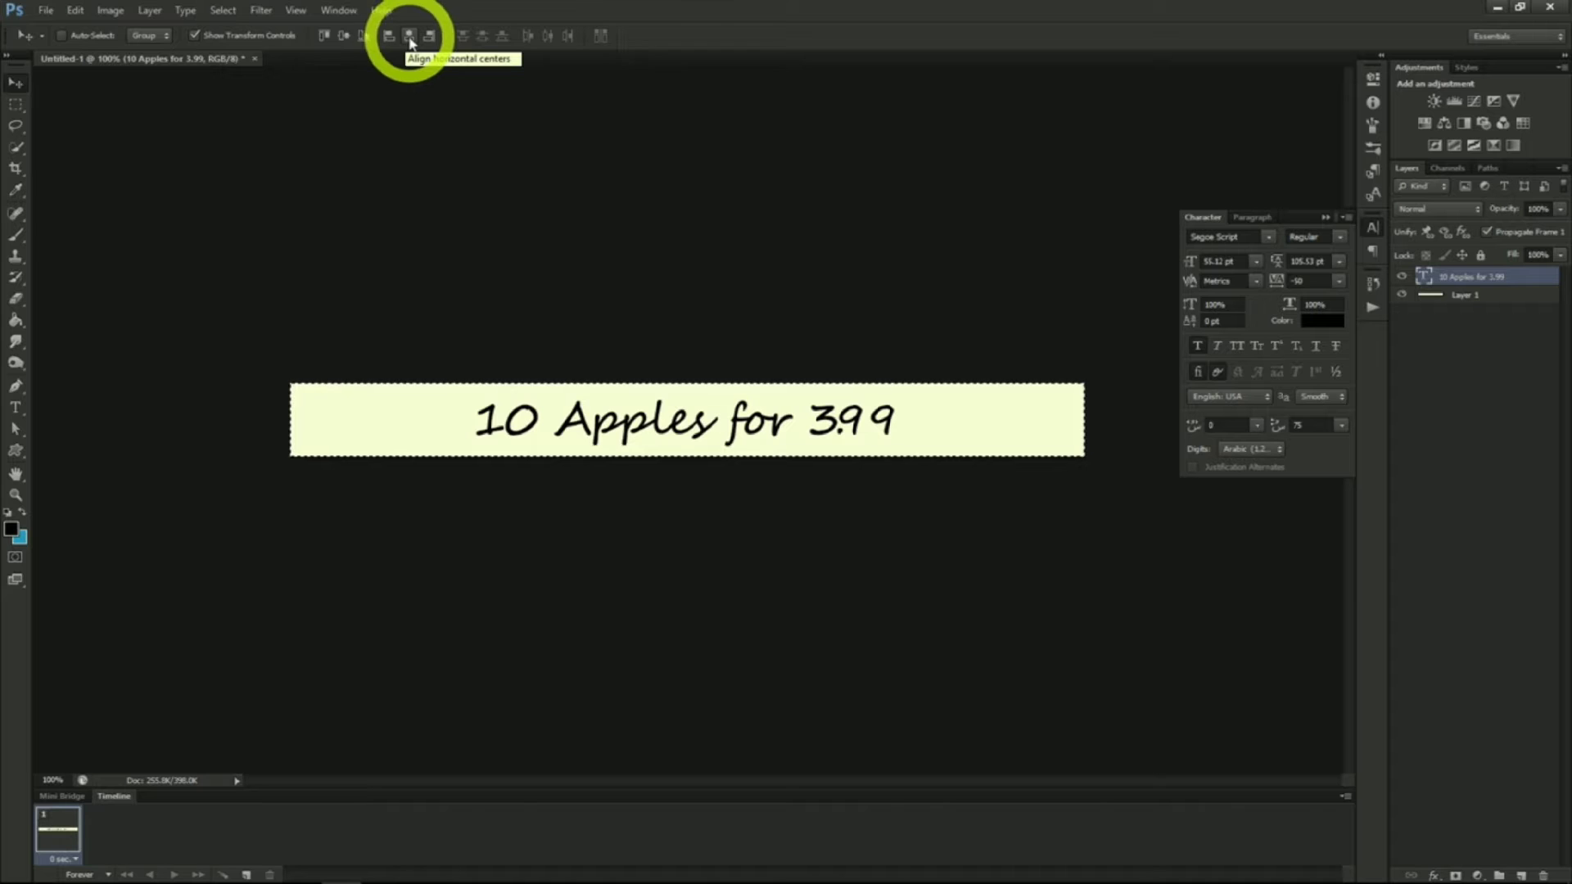
{"action": "left_click", "coordinate": [409, 37]}
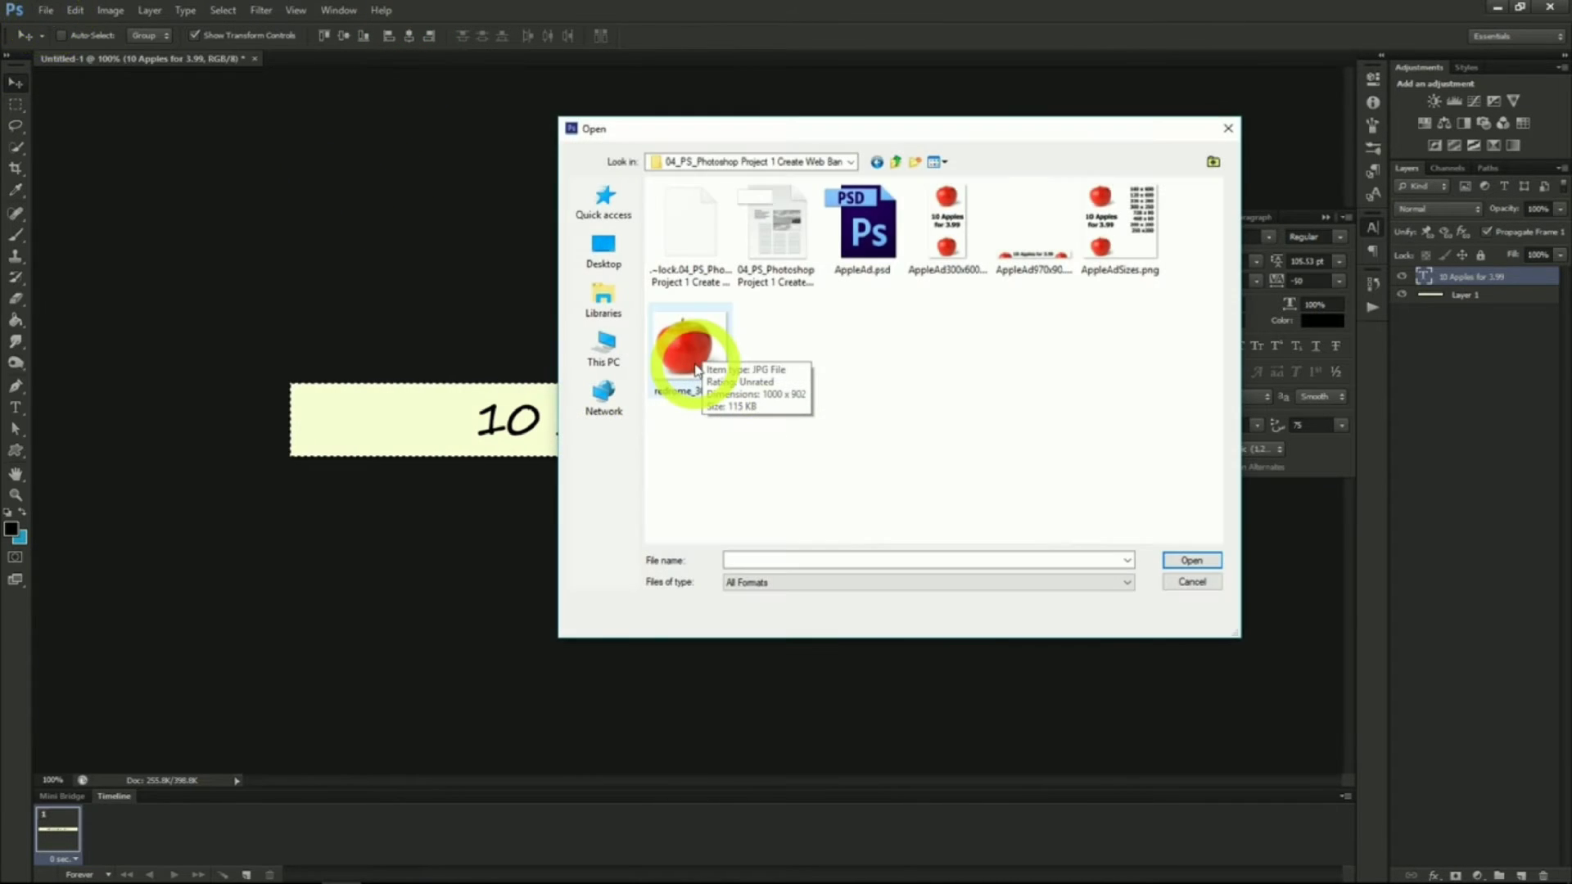
Open the apple photo, select all of it and copy it
{"action": "left_click", "coordinate": [696, 370]}
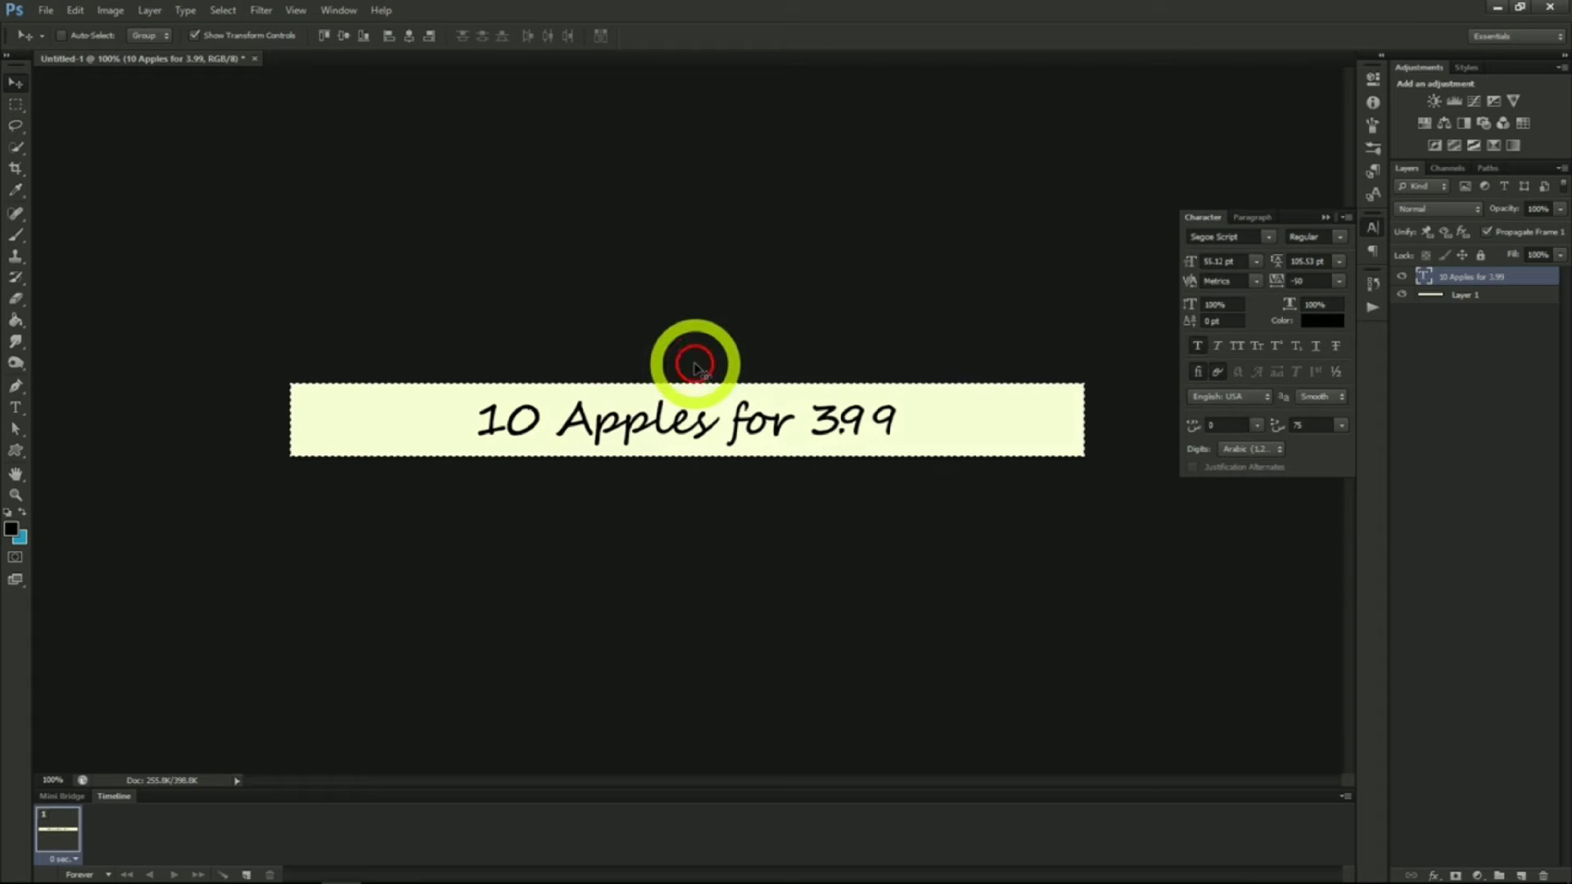
{"action": "left_click", "coordinate": [225, 11]}
{"action": "left_click", "coordinate": [227, 31]}
{"action": "left_click", "coordinate": [76, 10]}
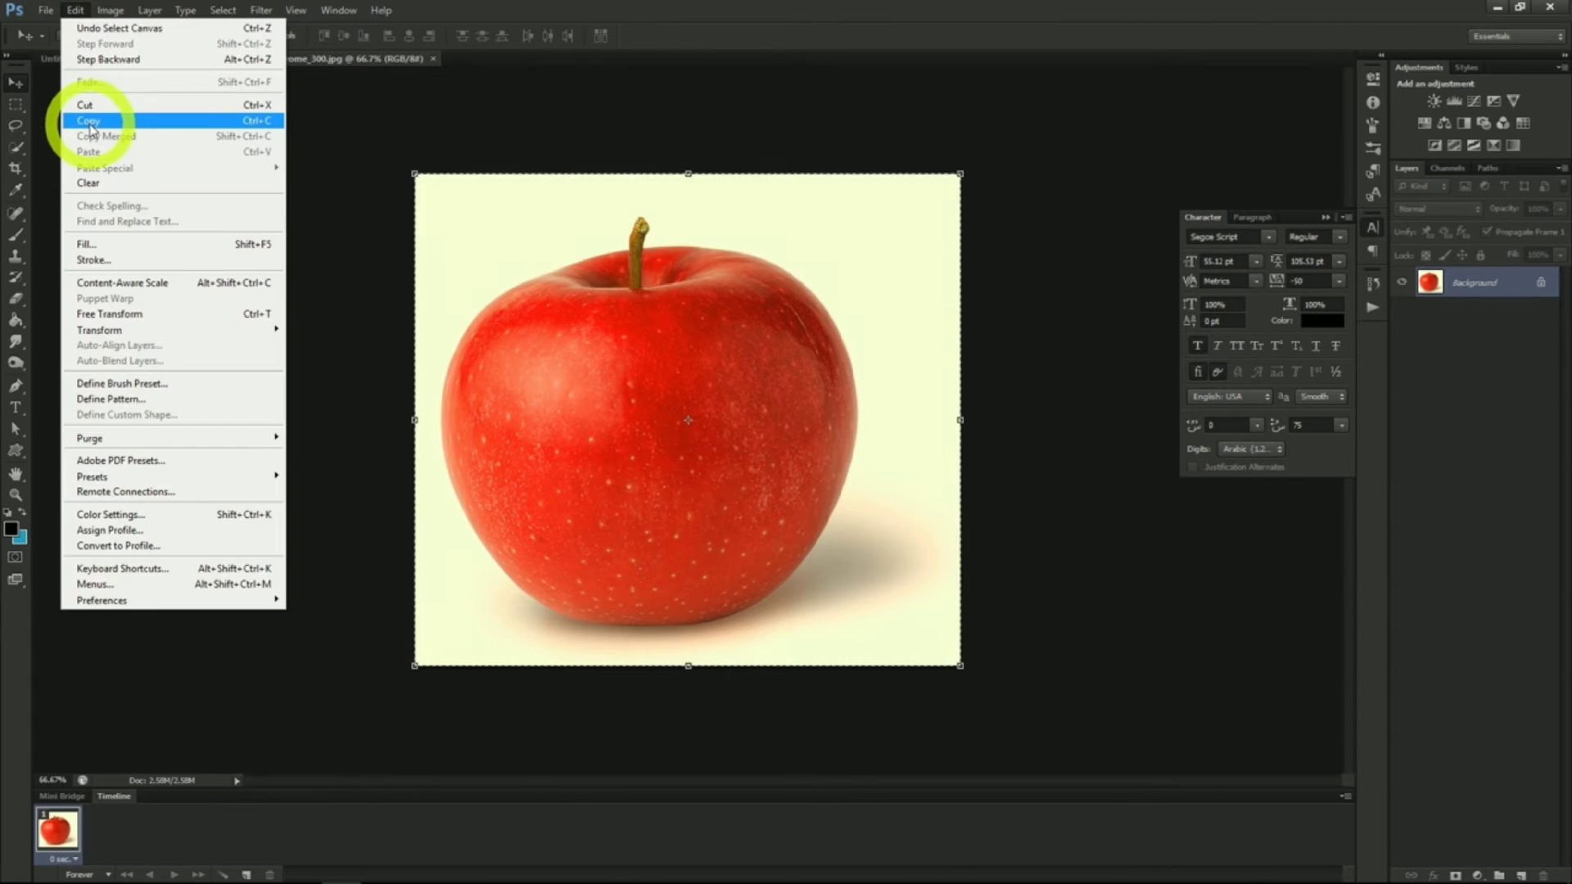
{"action": "left_click", "coordinate": [88, 129]}
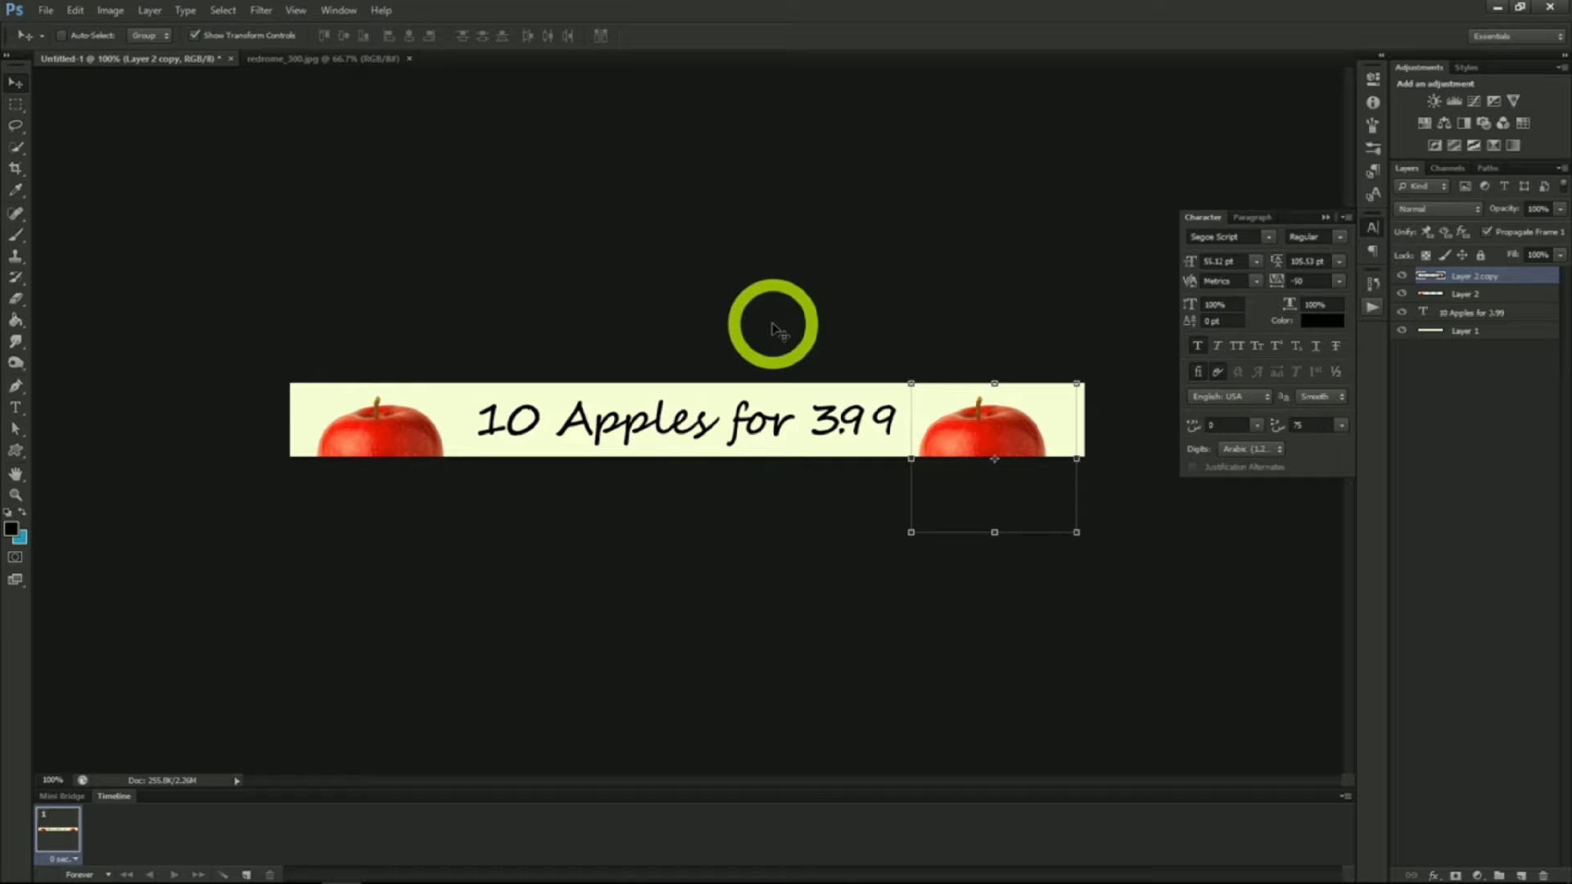
Save the banner as a Photoshop file named appleAd1
{"action": "left_click", "coordinate": [45, 10]}
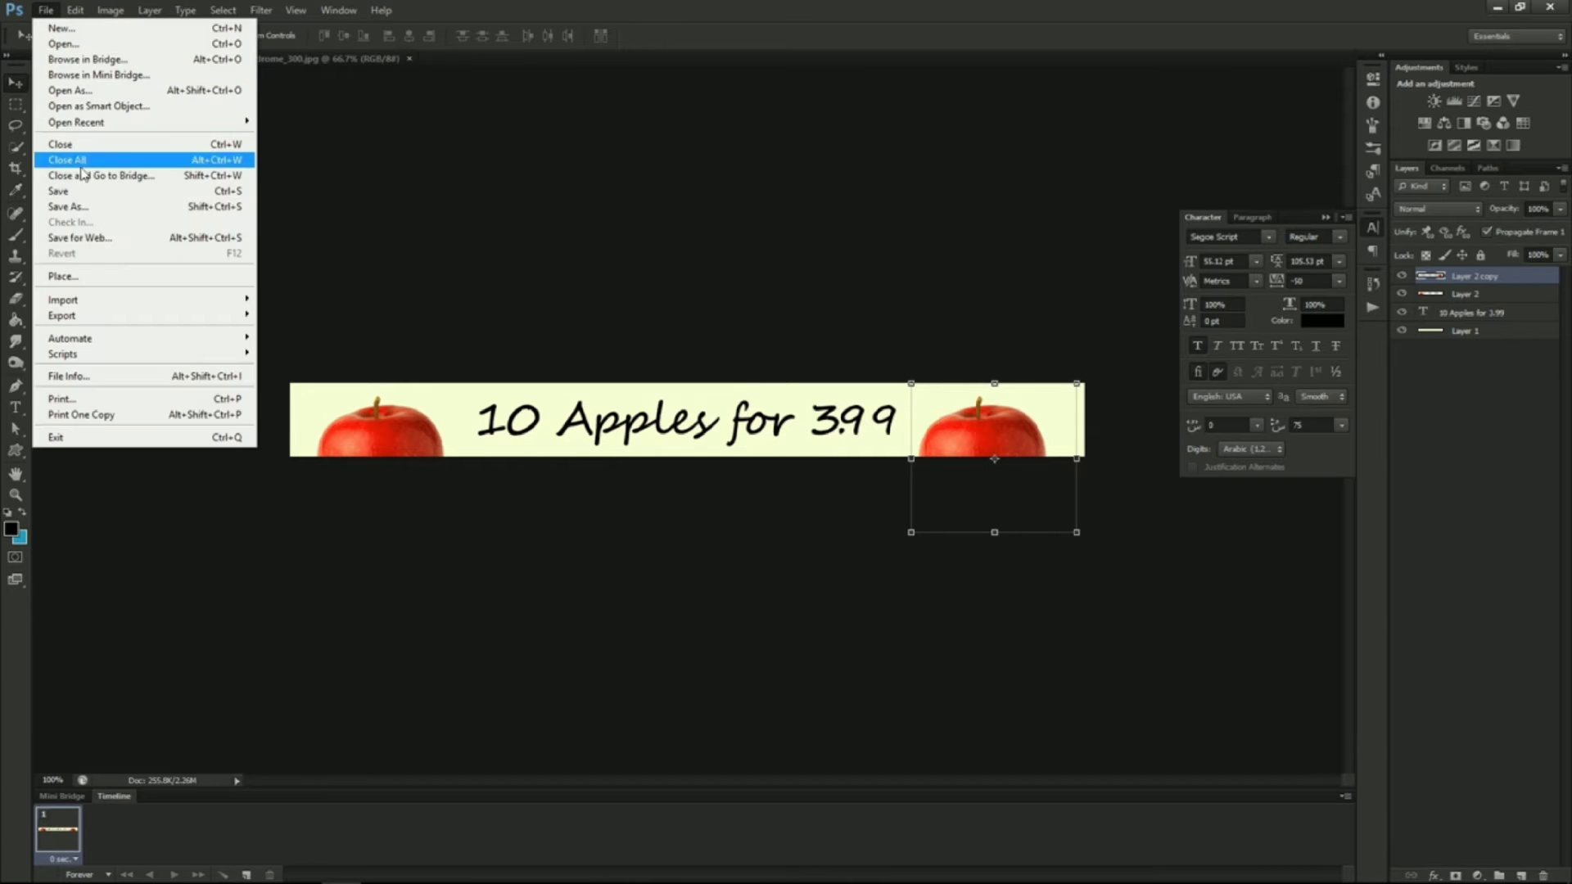
{"action": "left_click", "coordinate": [86, 211]}
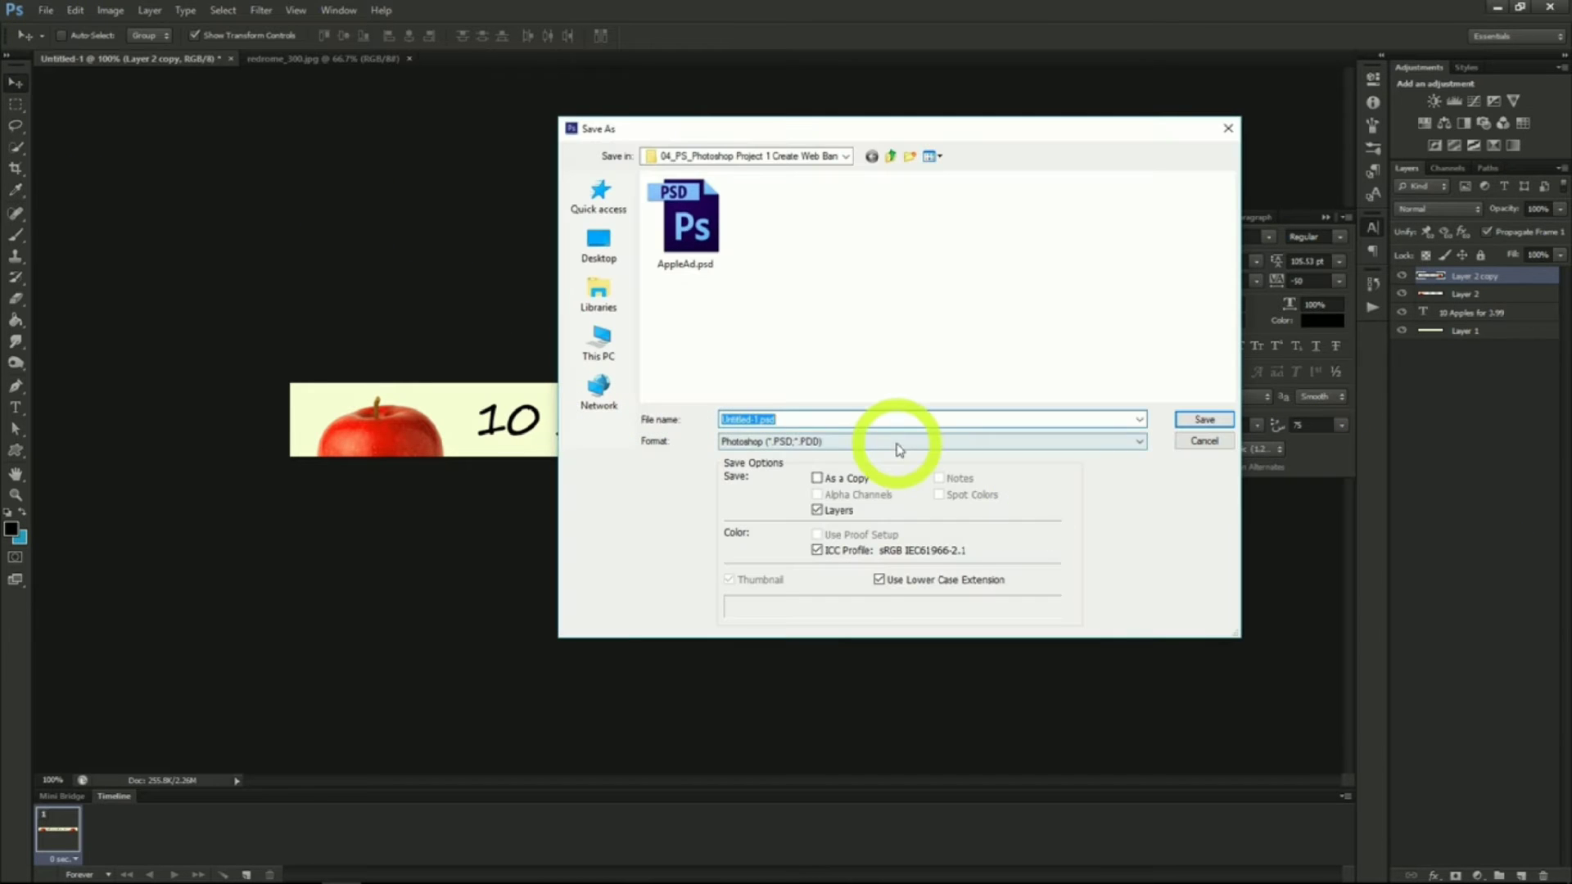
{"action": "type", "text": "appleAd2"}
{"action": "key", "text": "Return"}
{"action": "left_click", "coordinate": [945, 269]}
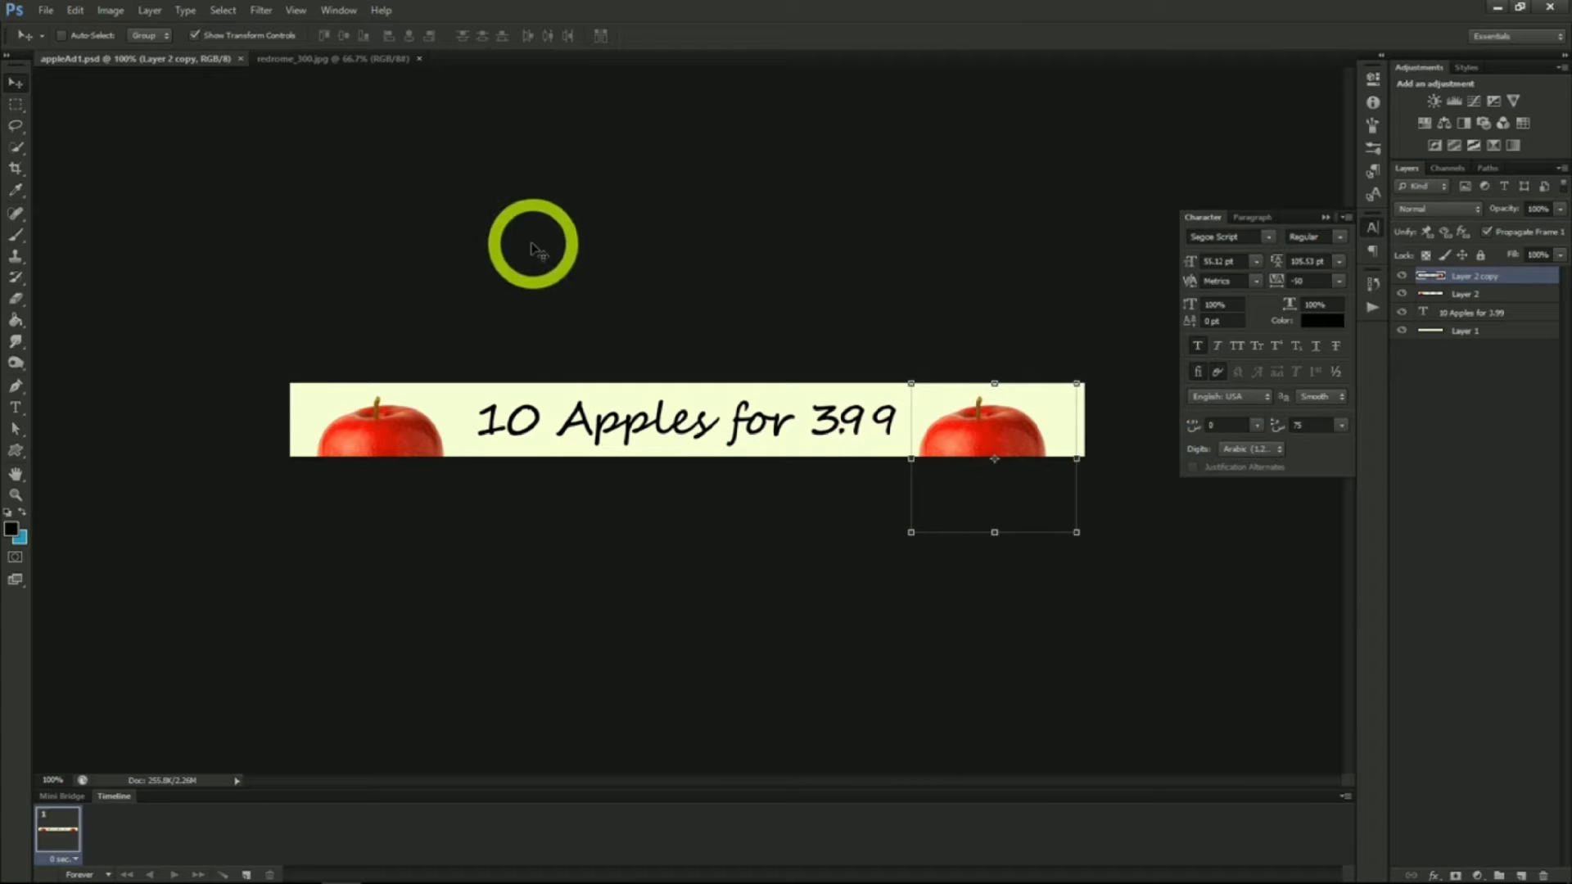
Change the canvas size to 300 x 600 pixels
{"action": "left_click", "coordinate": [115, 12]}
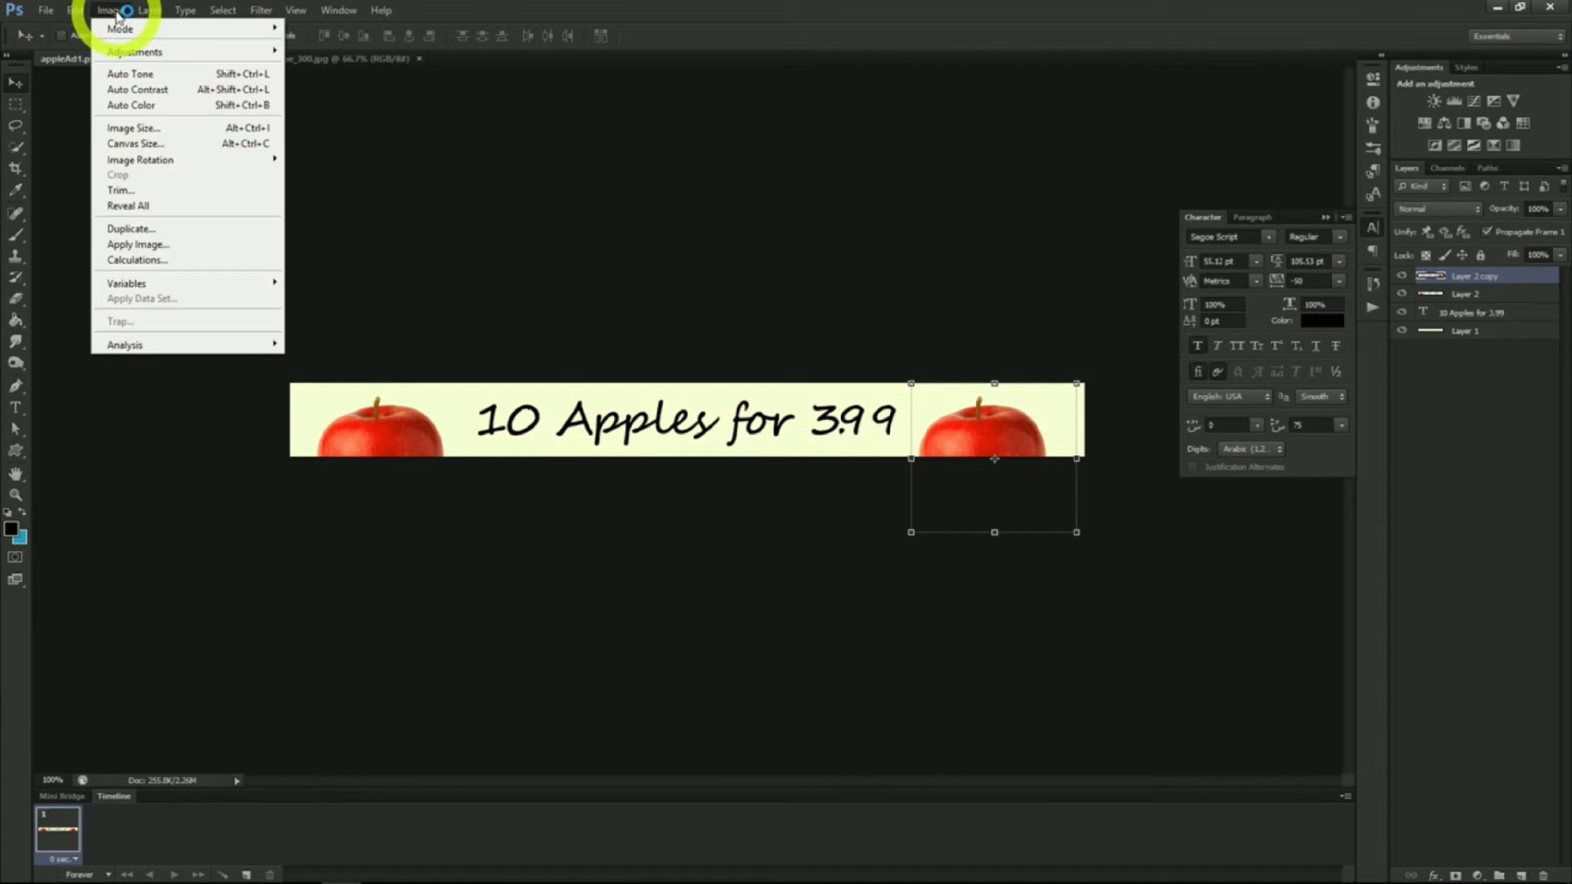
{"action": "left_click", "coordinate": [155, 148]}
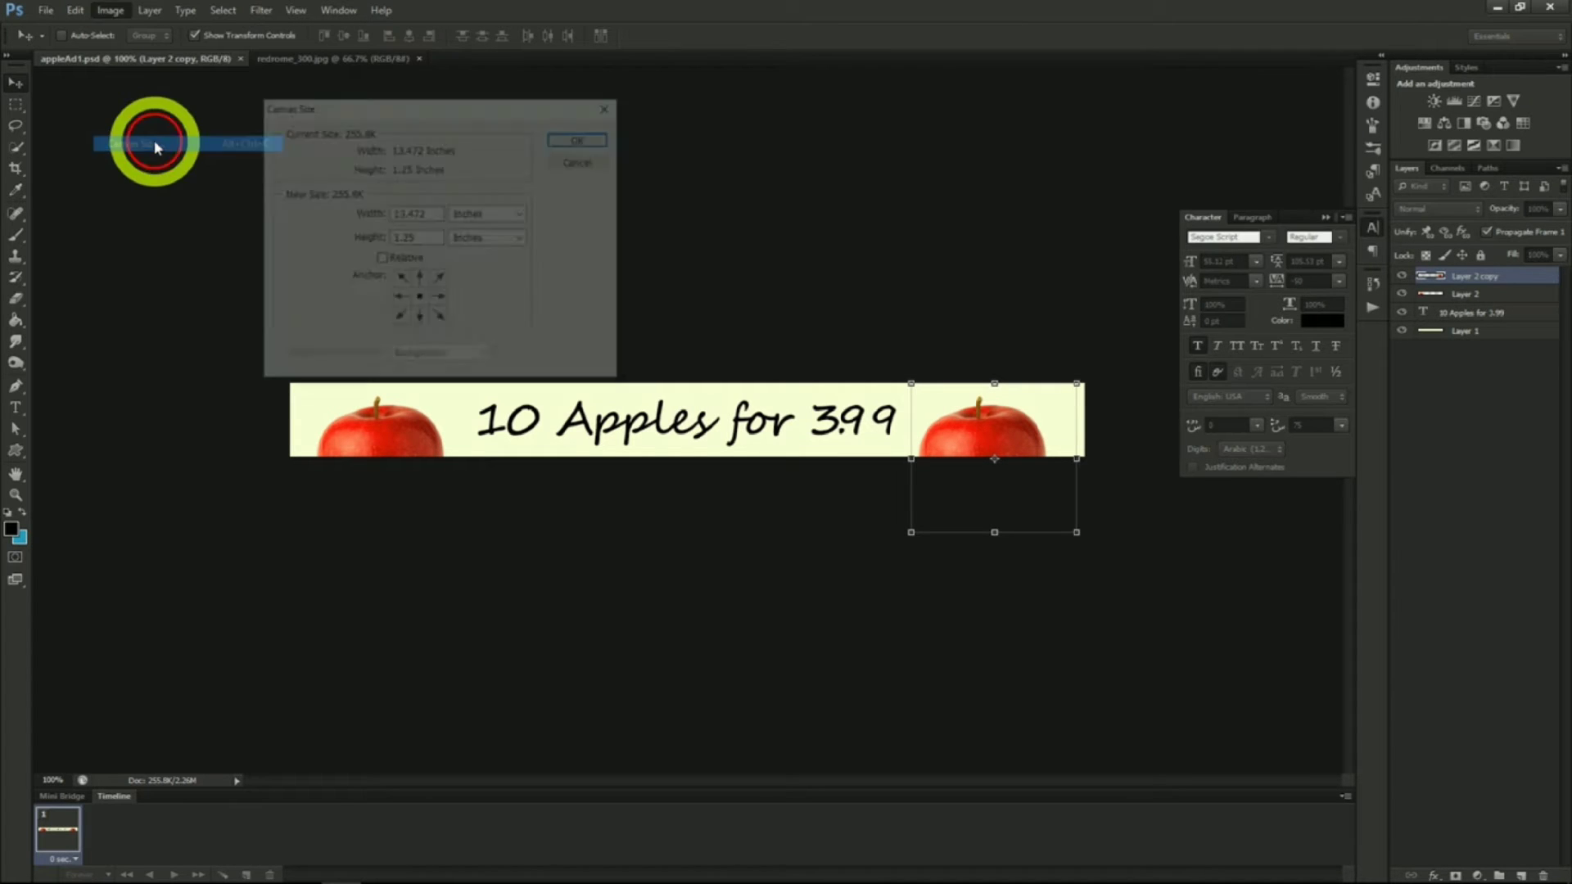
{"action": "left_click", "coordinate": [469, 215]}
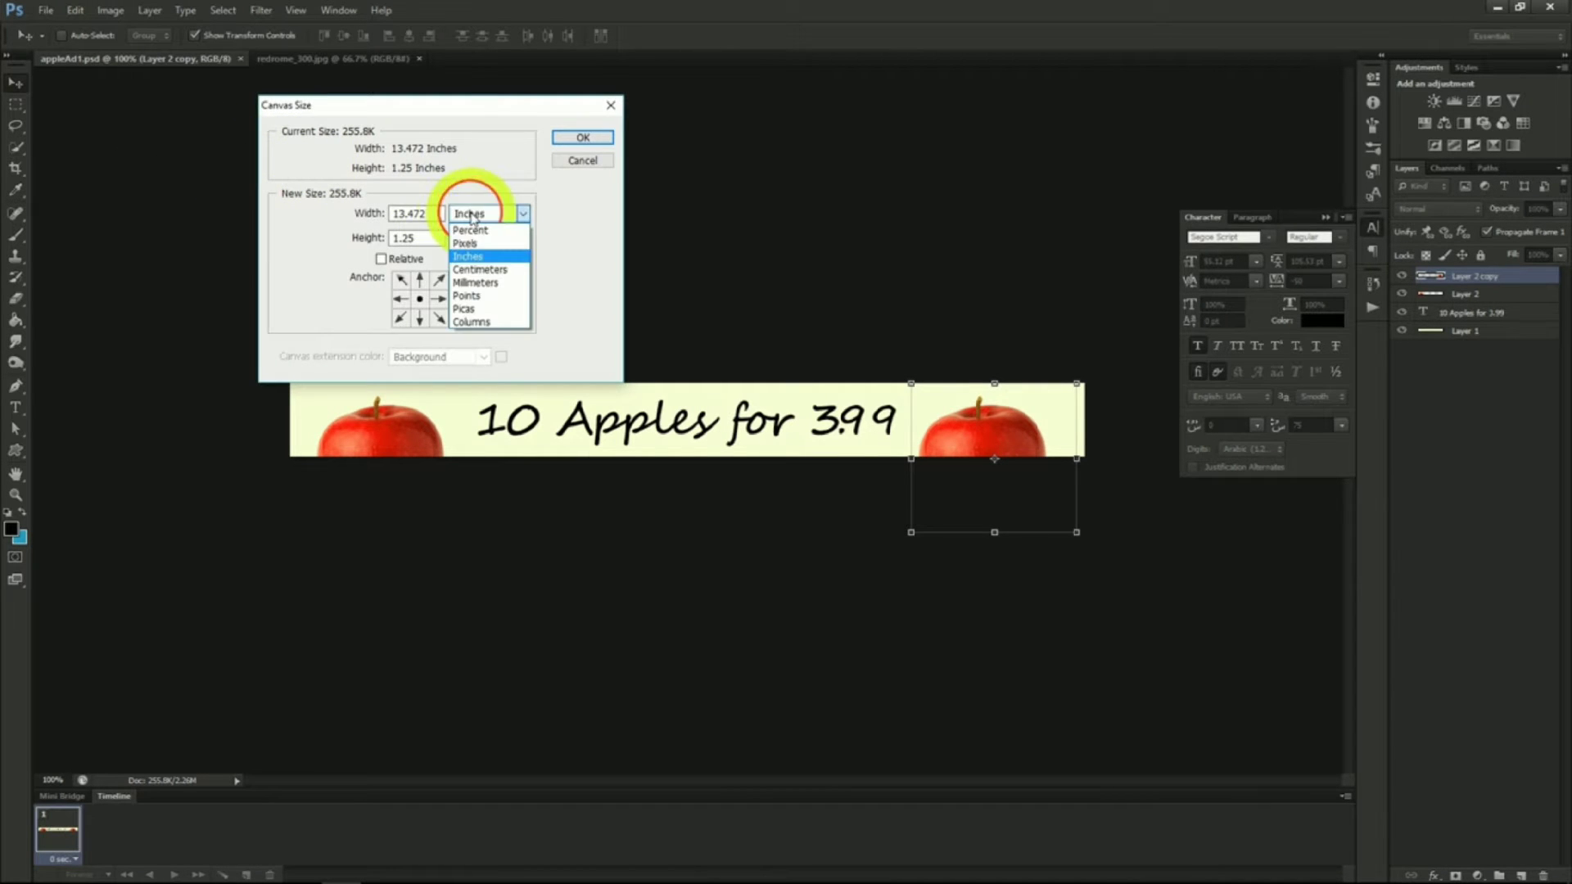
{"action": "left_click", "coordinate": [480, 246]}
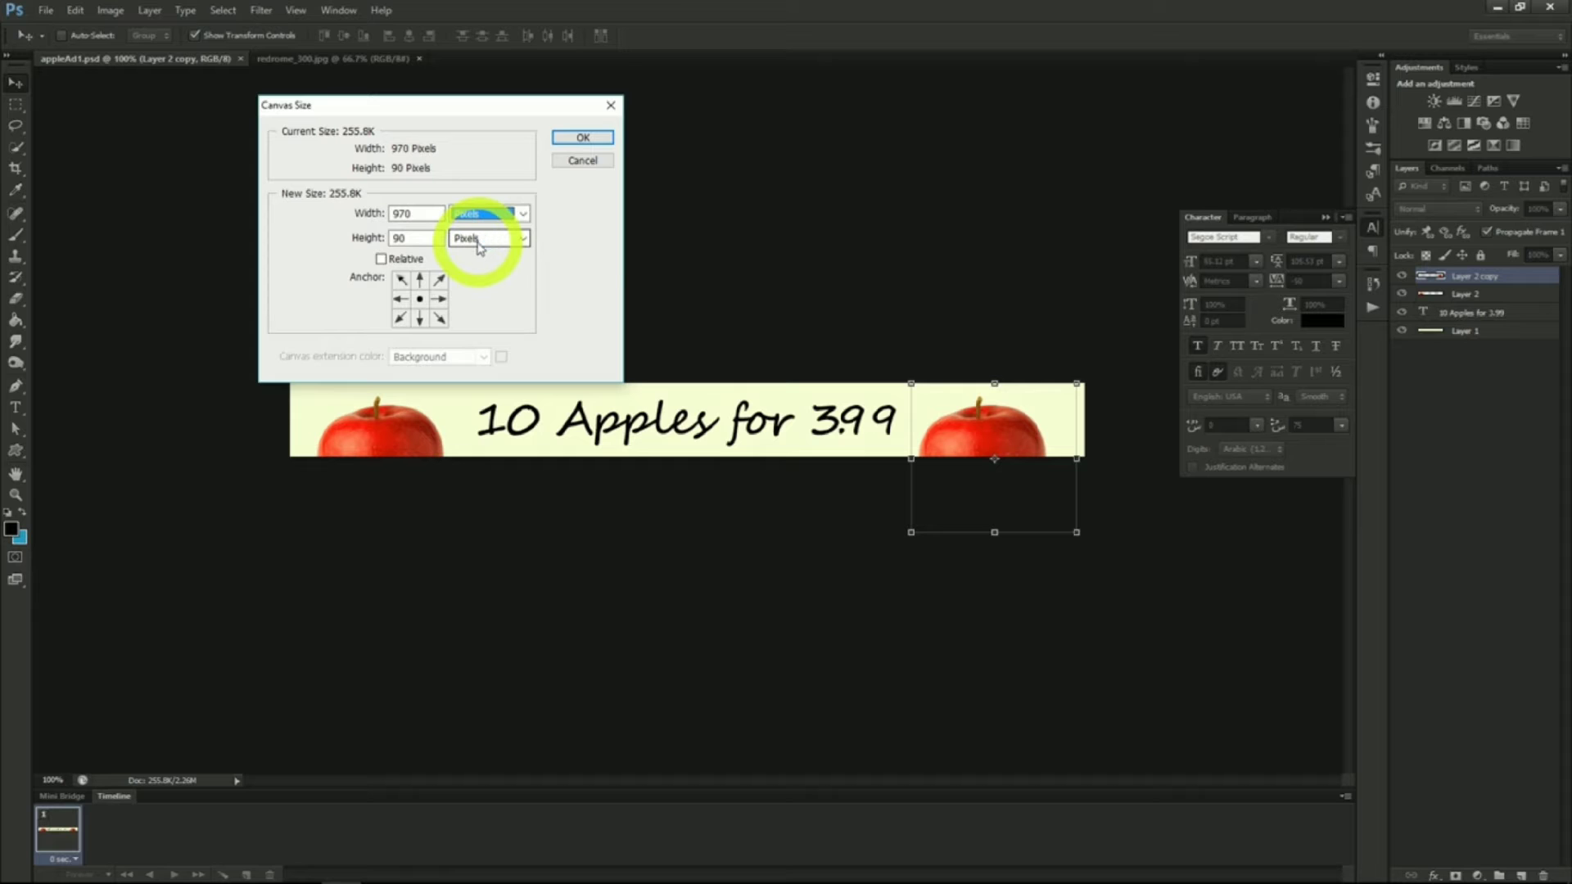
{"action": "key", "text": "shift+Tab"}
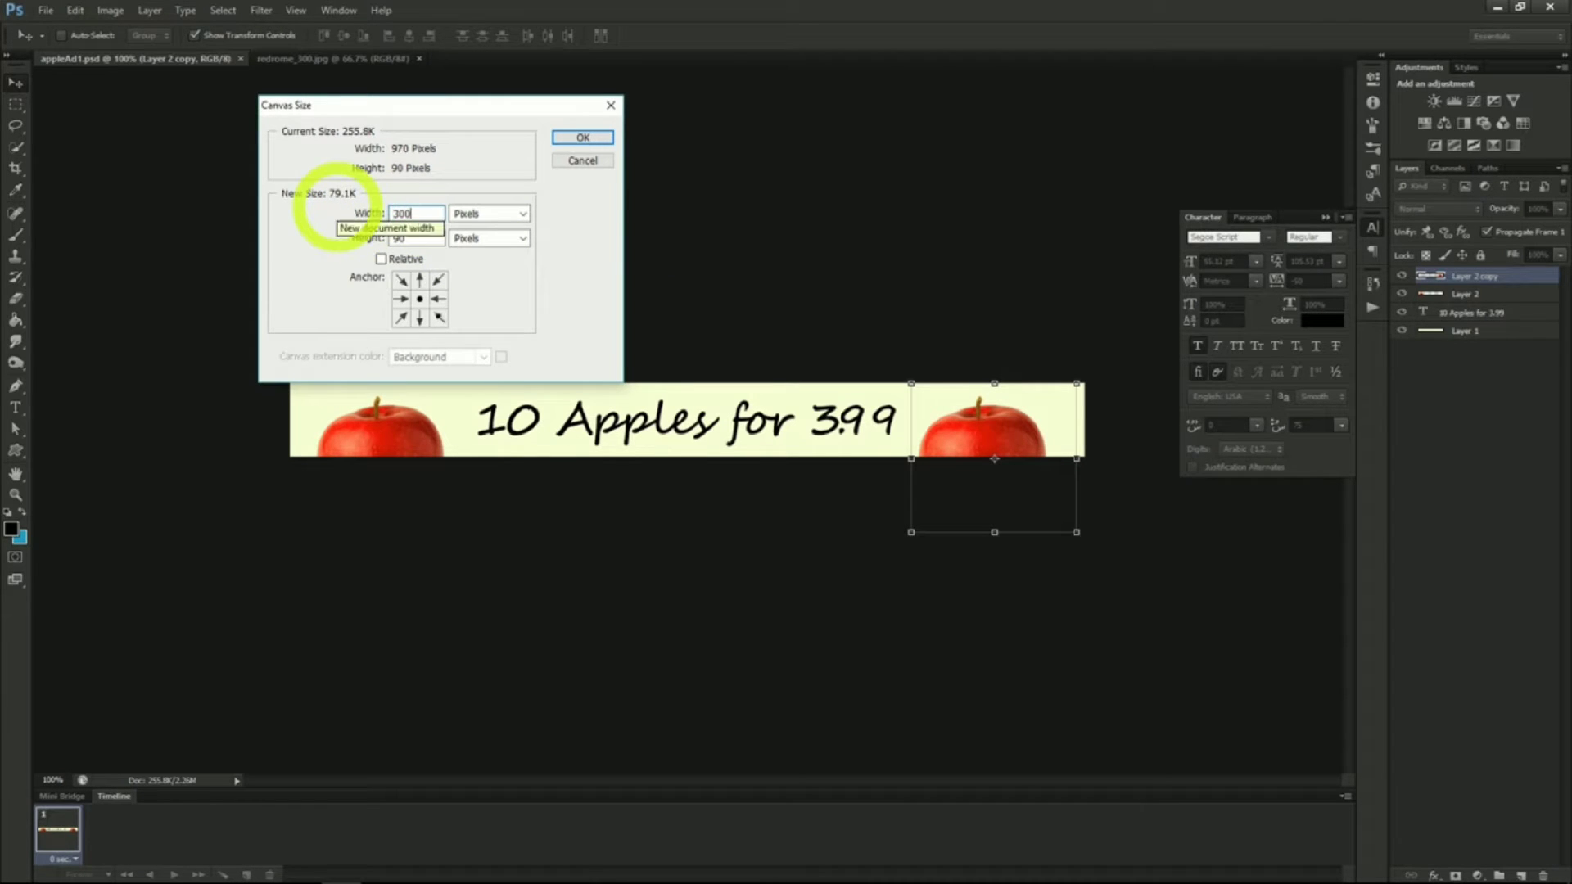
{"action": "key", "text": "Tab"}
{"action": "type", "text": "600"}
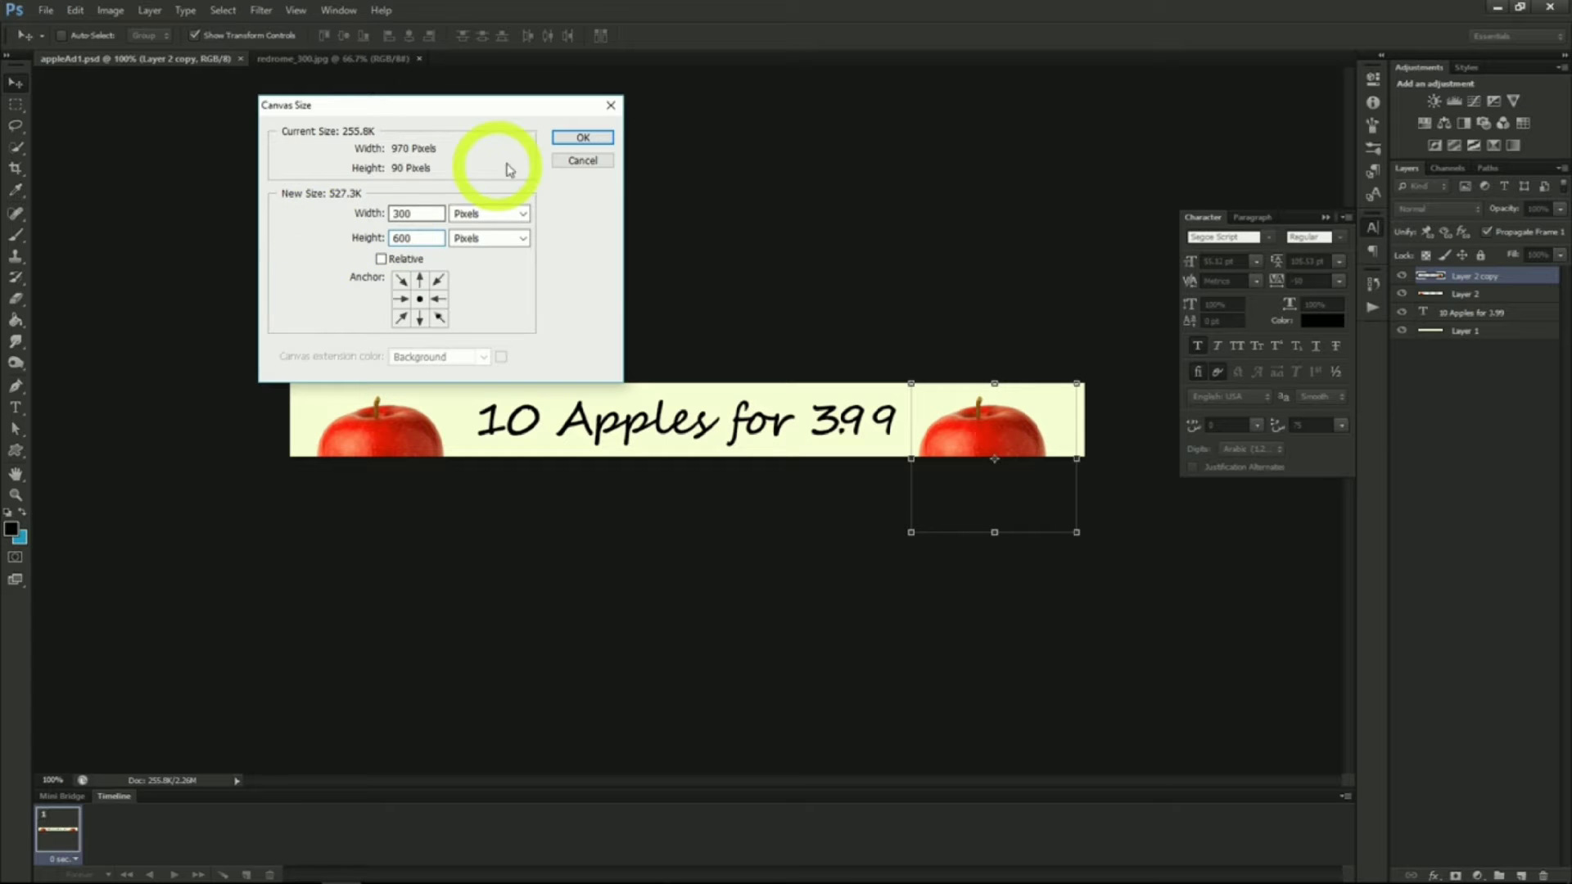
{"action": "left_click", "coordinate": [577, 139]}
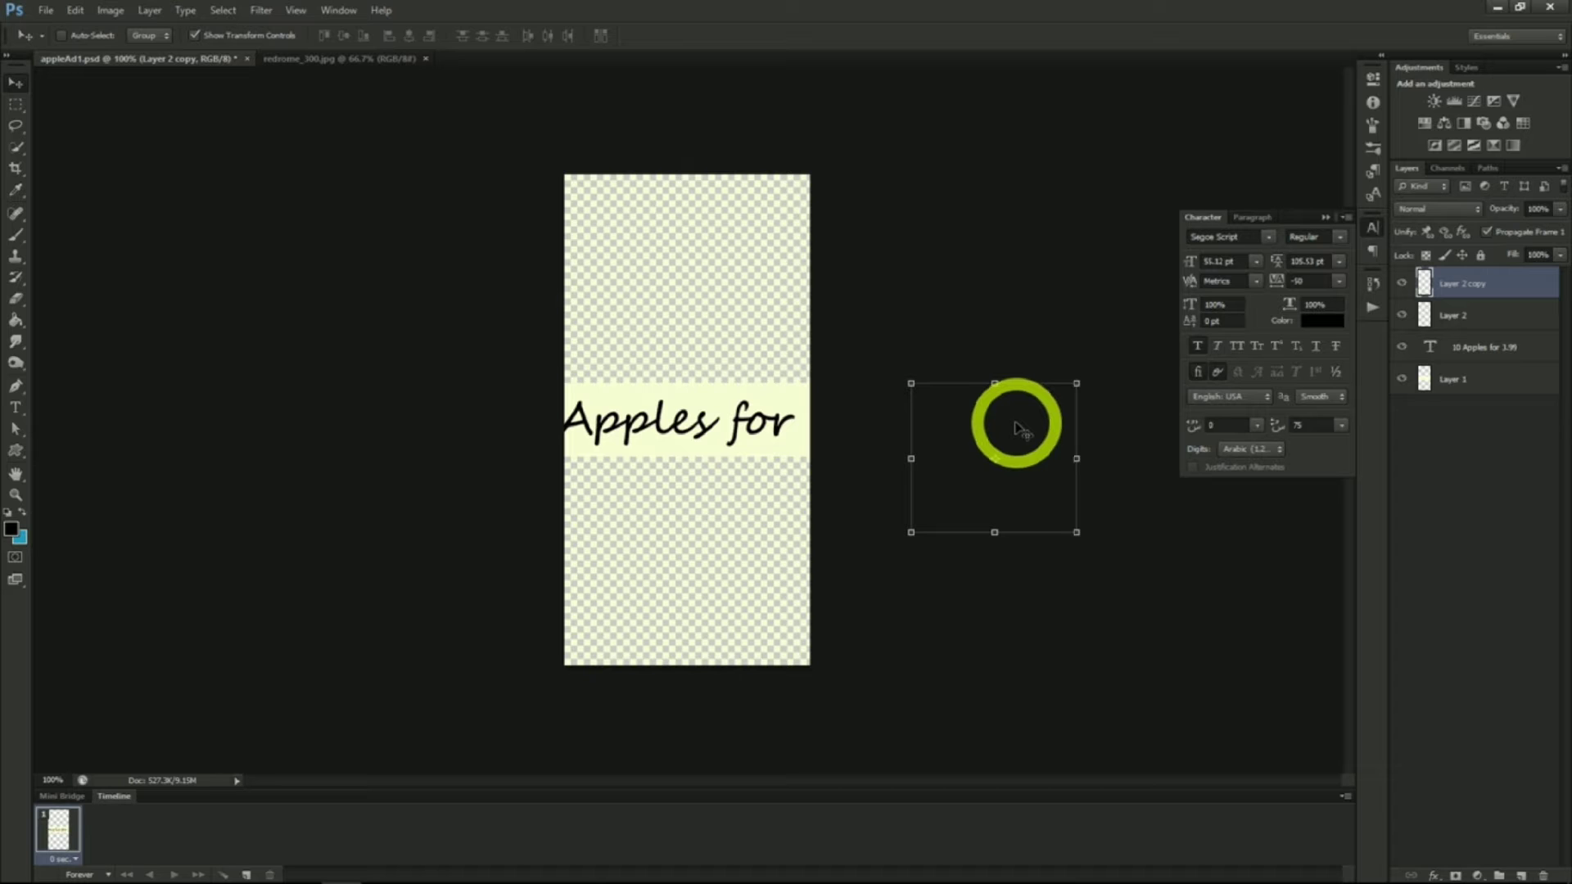
Move one apple layer to the bottom of the canvas and the other apple layer to the top
{"action": "left_click_drag", "start_coordinate": [1015, 421], "coordinate": [730, 547]}
{"action": "left_click", "coordinate": [1439, 313]}
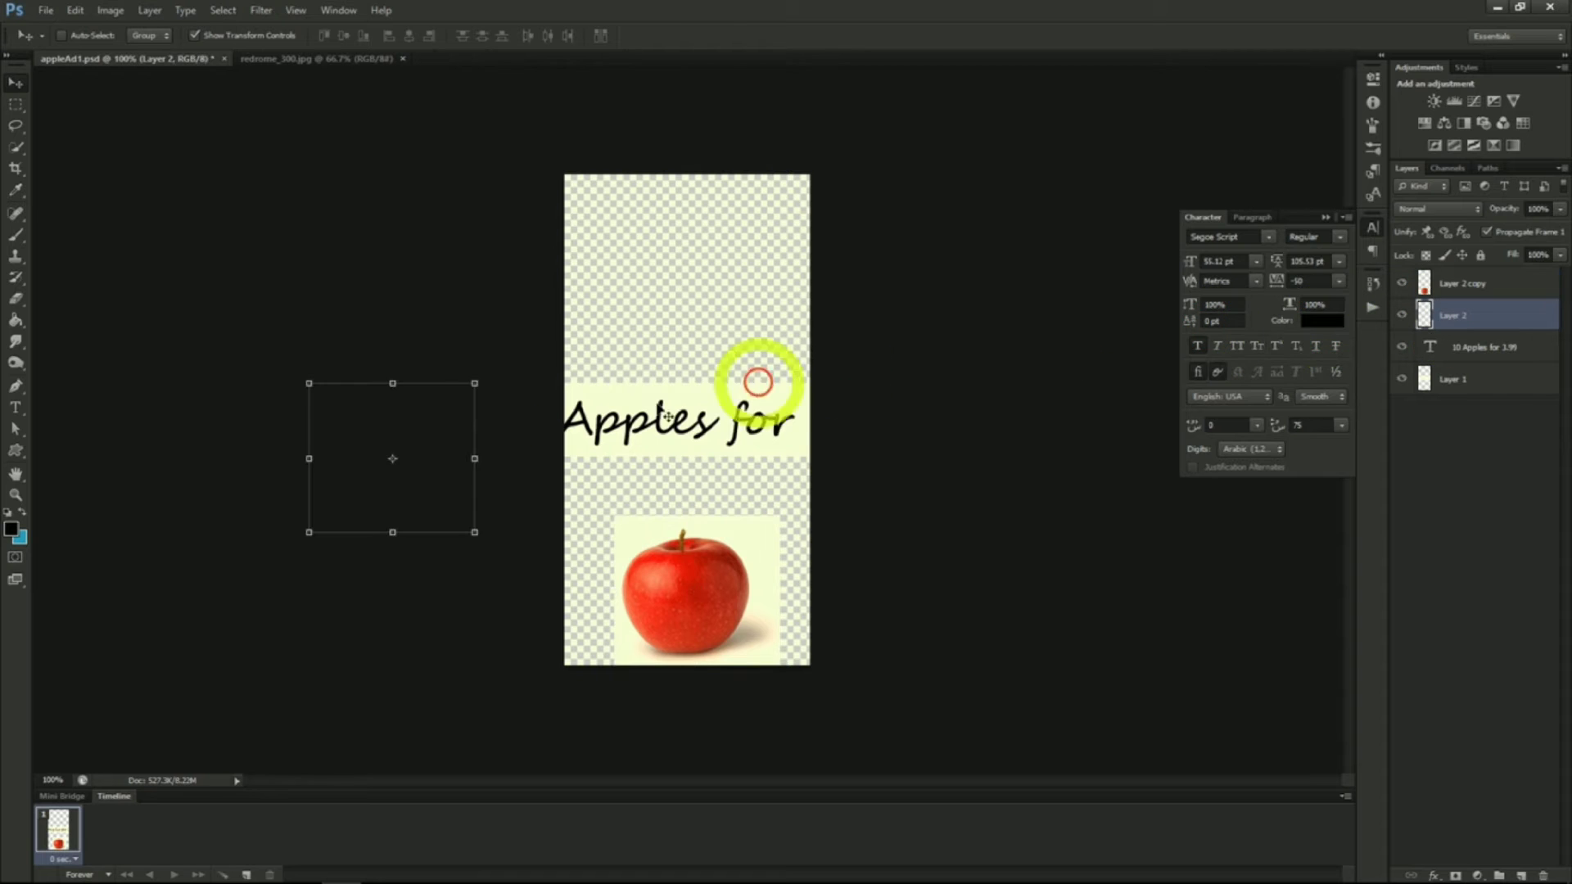
{"action": "left_click_drag", "start_coordinate": [420, 426], "coordinate": [513, 361]}
{"action": "left_click_drag", "start_coordinate": [512, 361], "coordinate": [719, 216]}
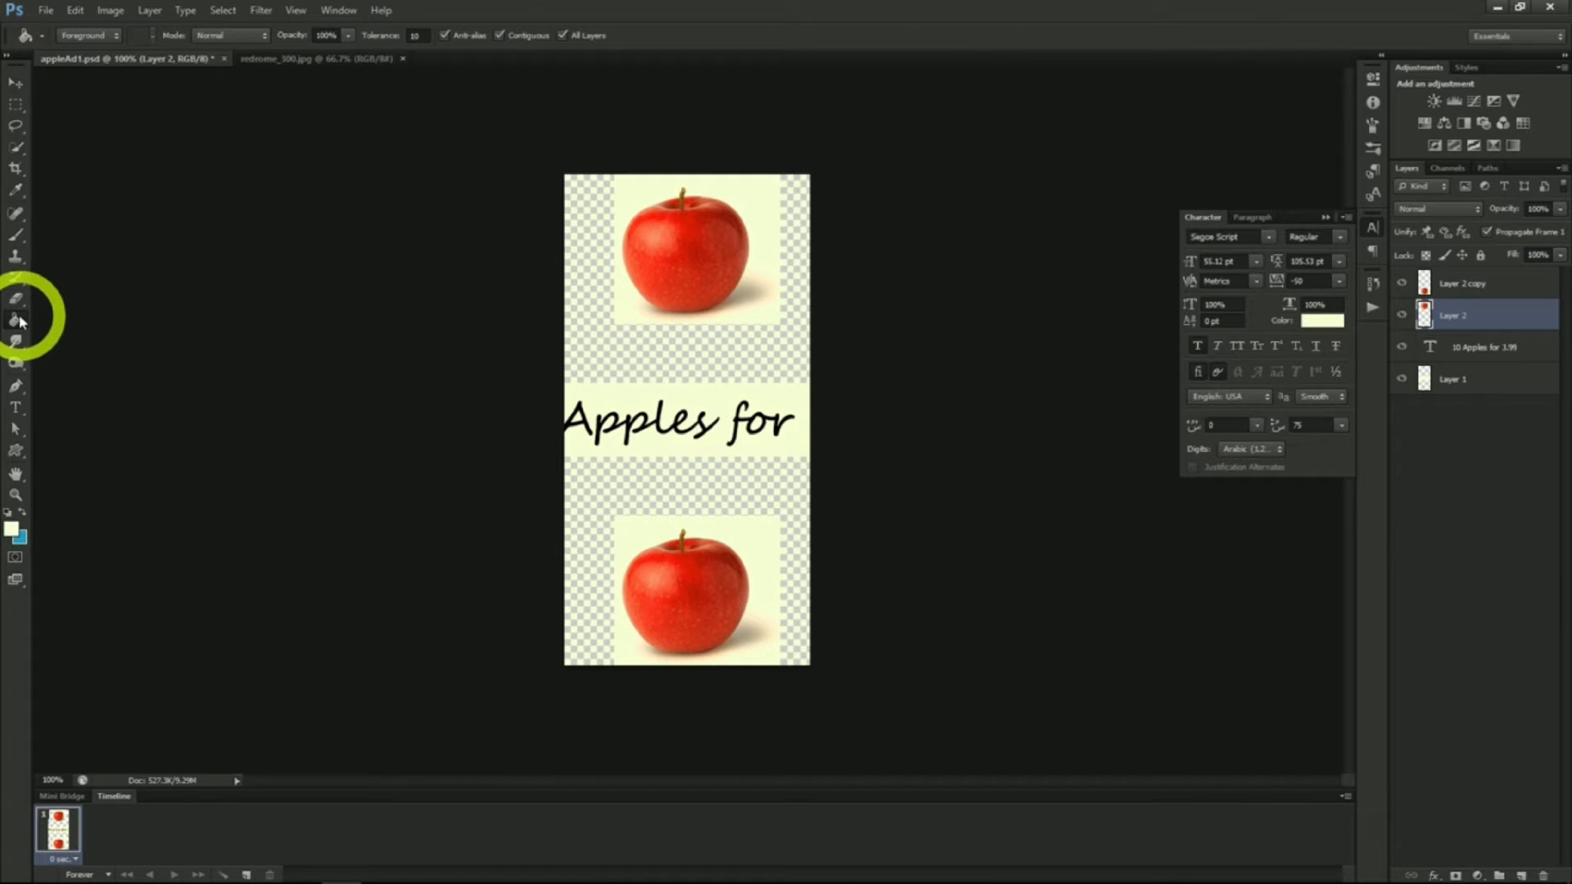
Fill the empty areas above and below the text band with the cream colour
{"action": "left_click", "coordinate": [668, 369]}
{"action": "left_click", "coordinate": [671, 489]}
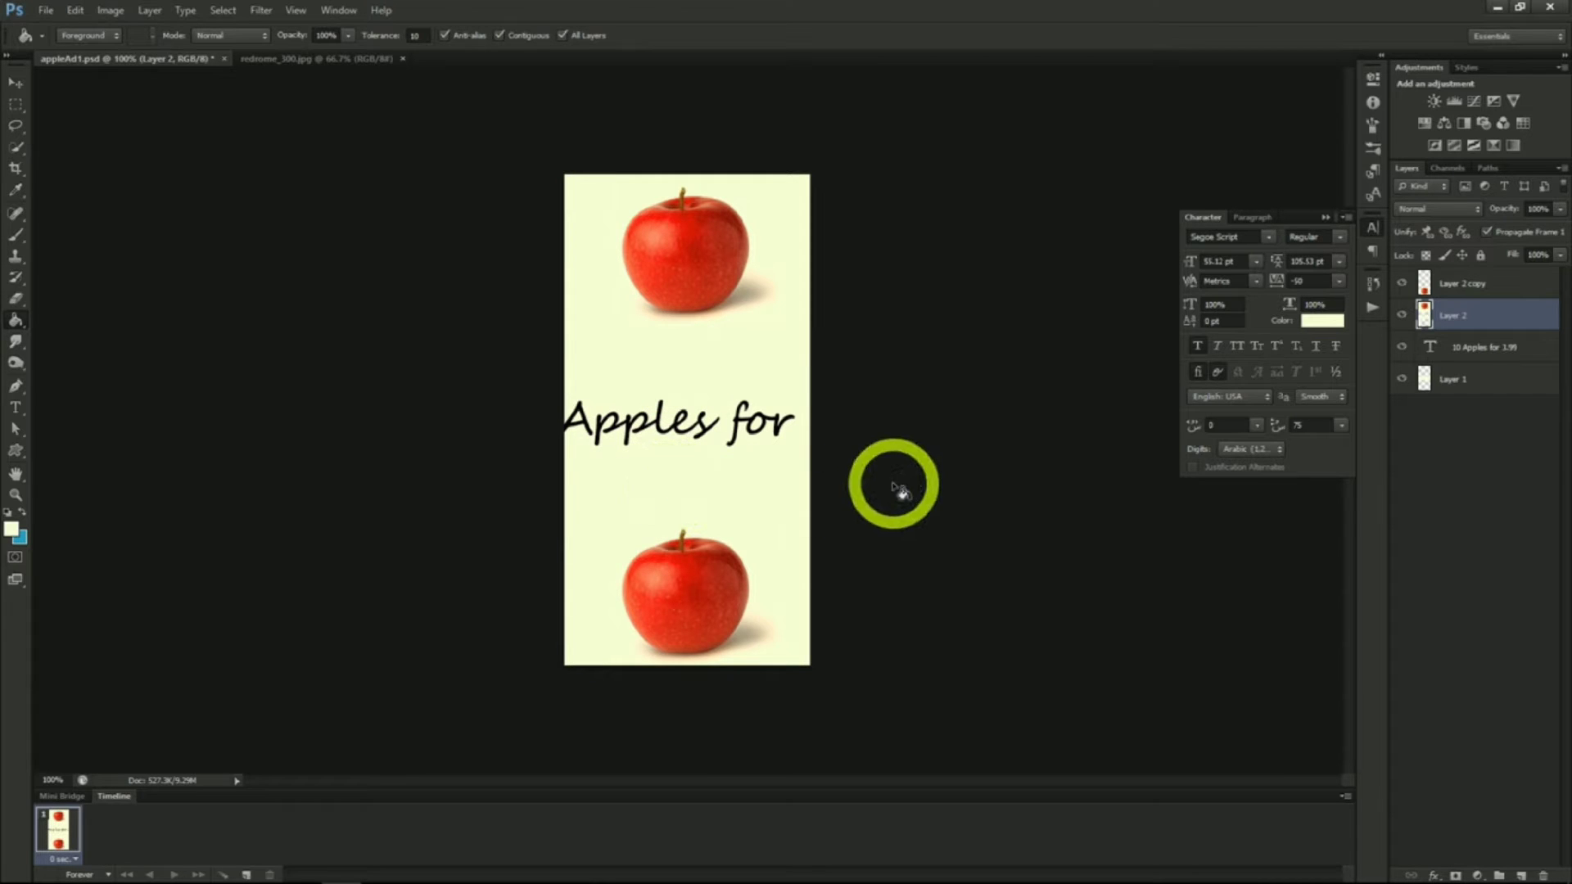
Fill the remaining gaps on the bottom background layer with the cream colour
{"action": "left_click", "coordinate": [1457, 379]}
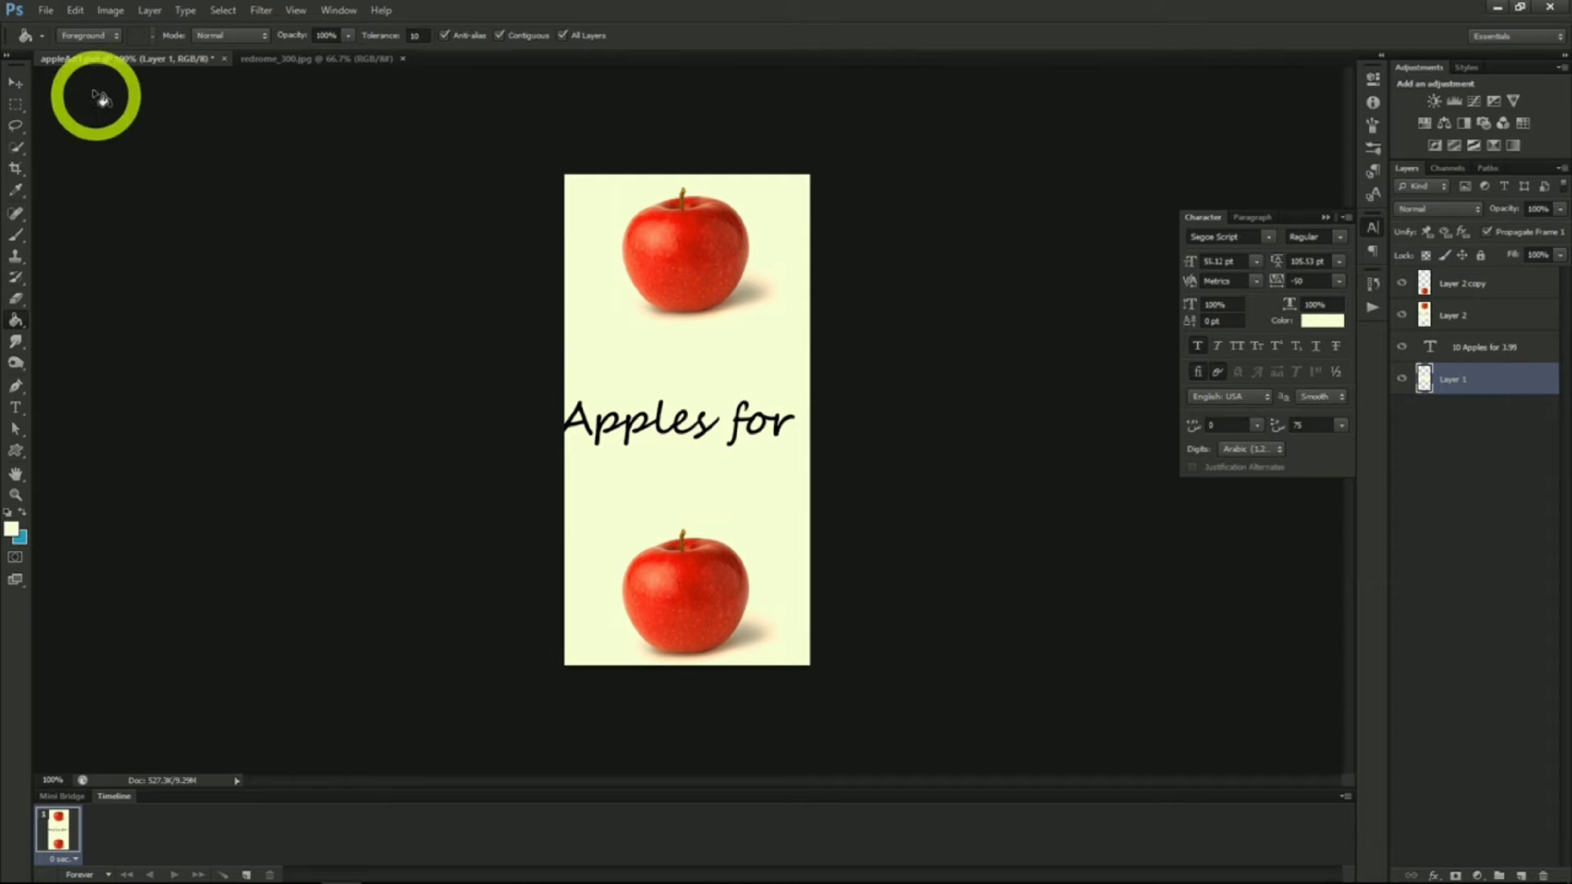
{"action": "left_click", "coordinate": [663, 360]}
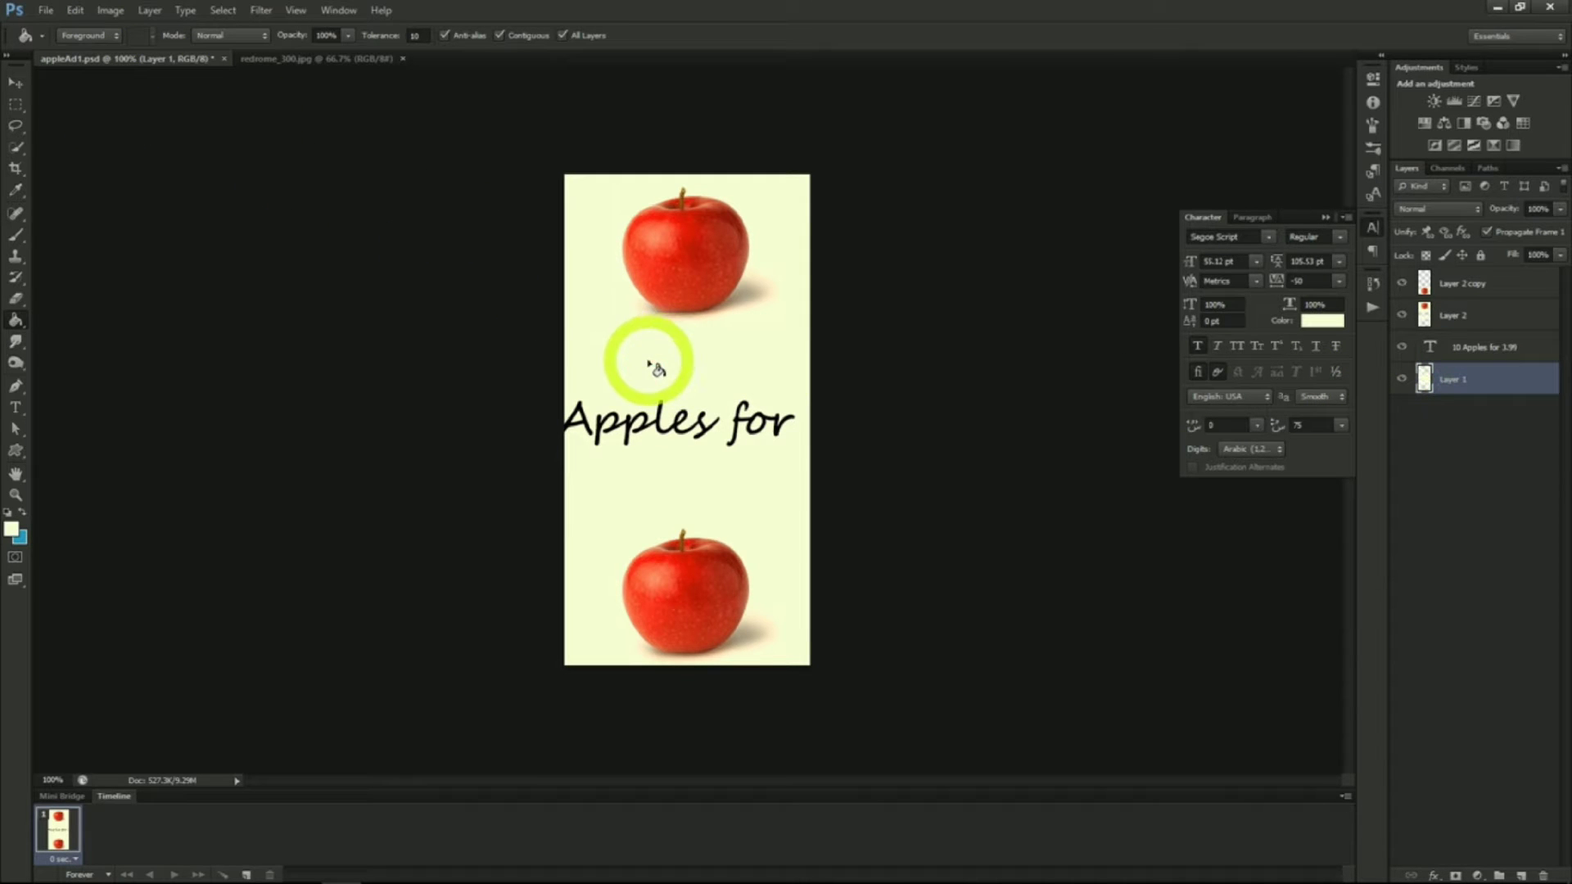
{"action": "left_click", "coordinate": [595, 279]}
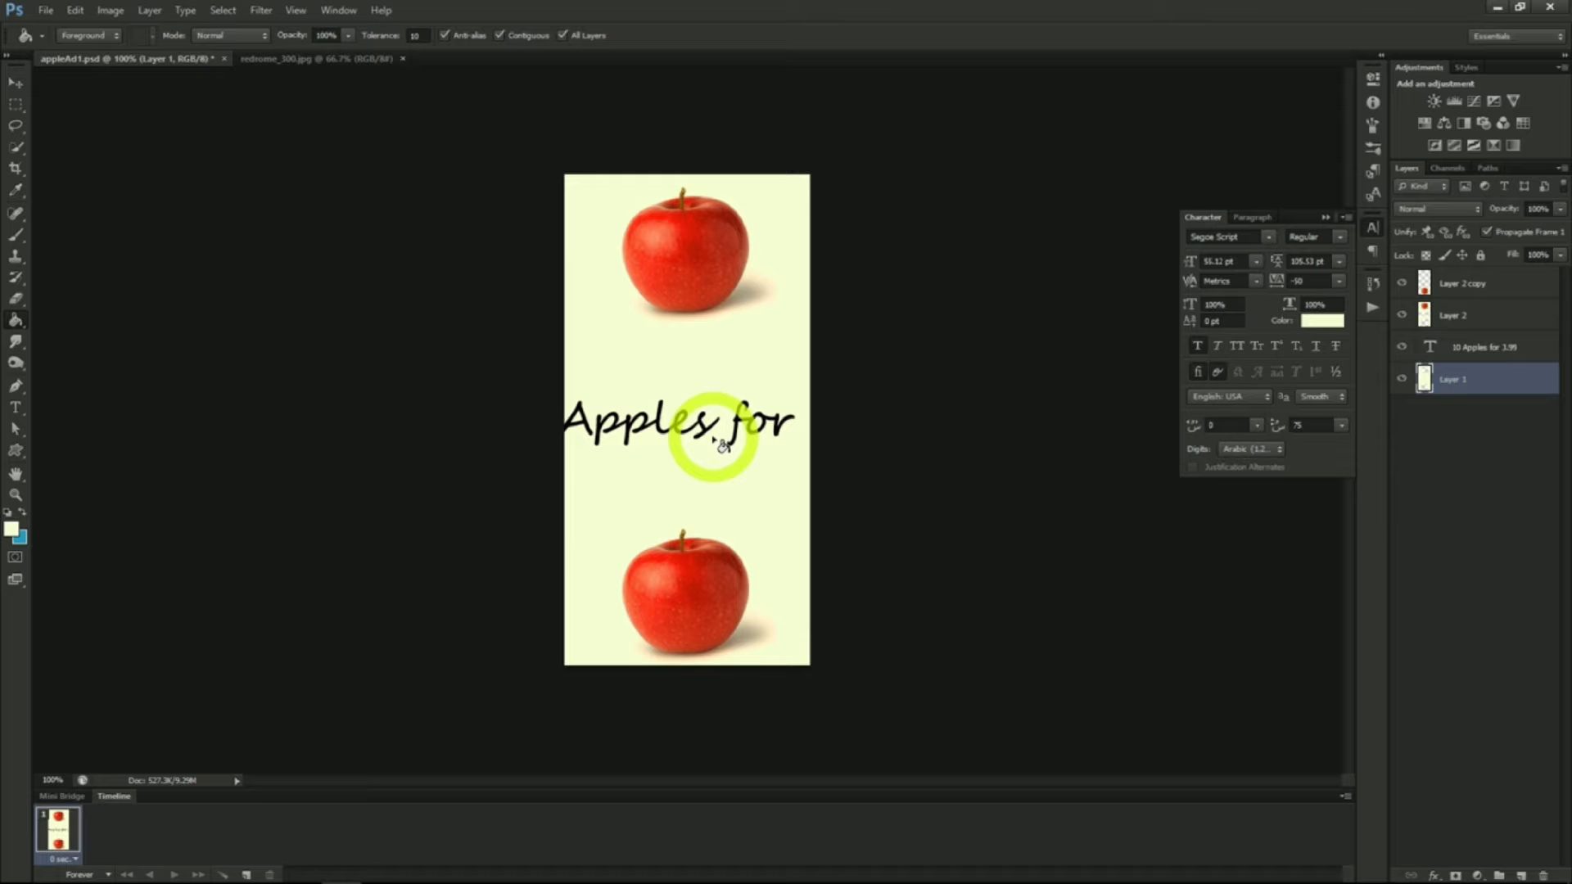
Break the price text into two lines after the word "Apples"
{"action": "left_click", "coordinate": [15, 407]}
{"action": "left_click", "coordinate": [573, 425]}
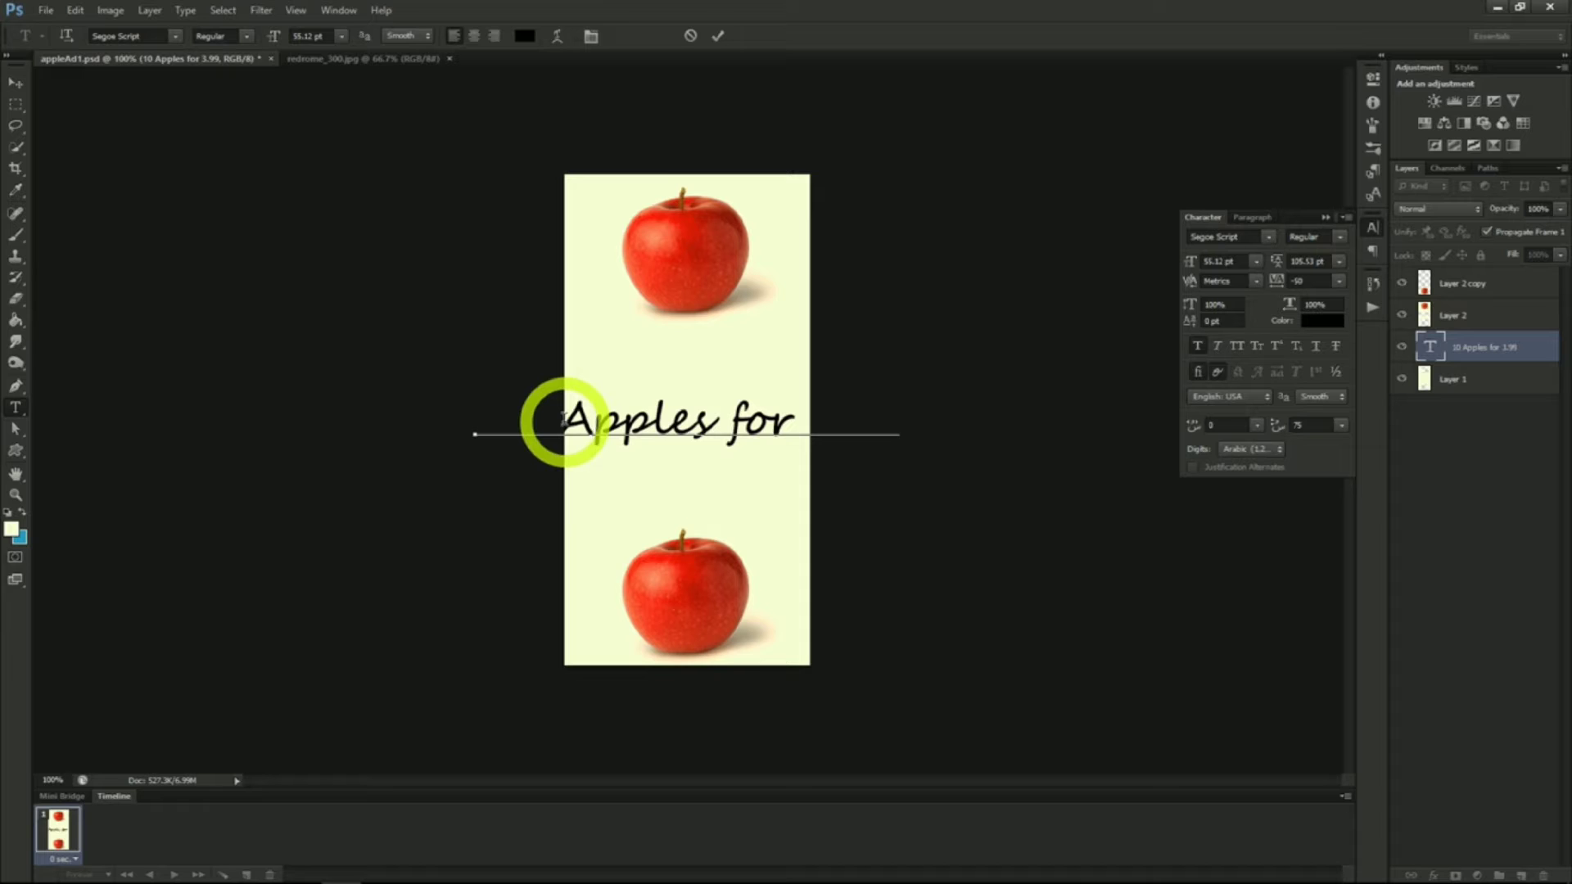
{"action": "left_click", "coordinate": [735, 417]}
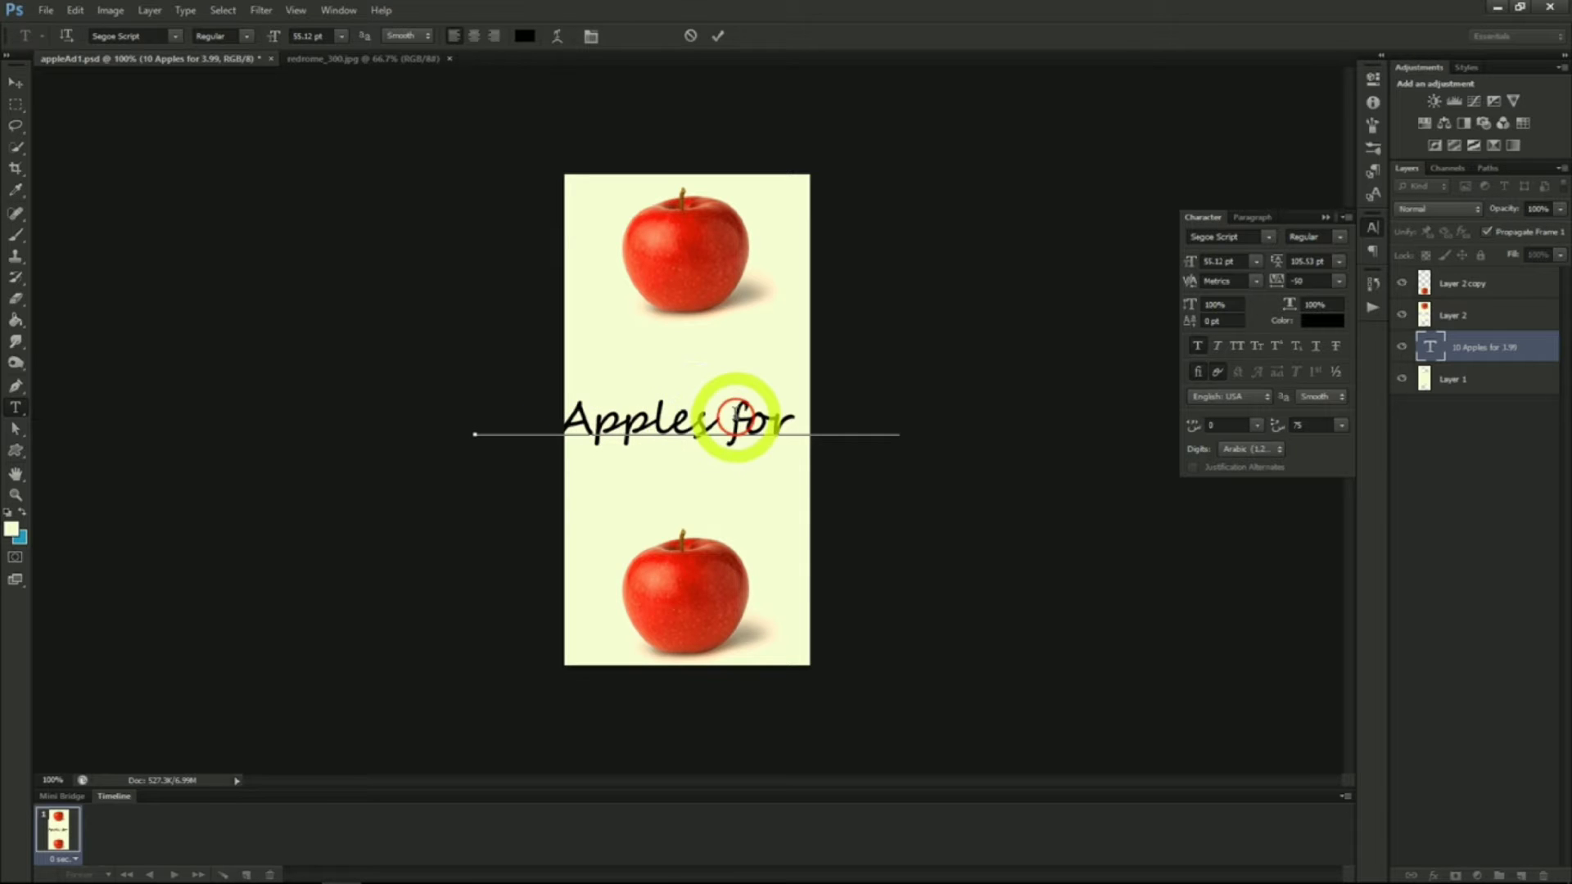
{"action": "key", "text": "Return"}
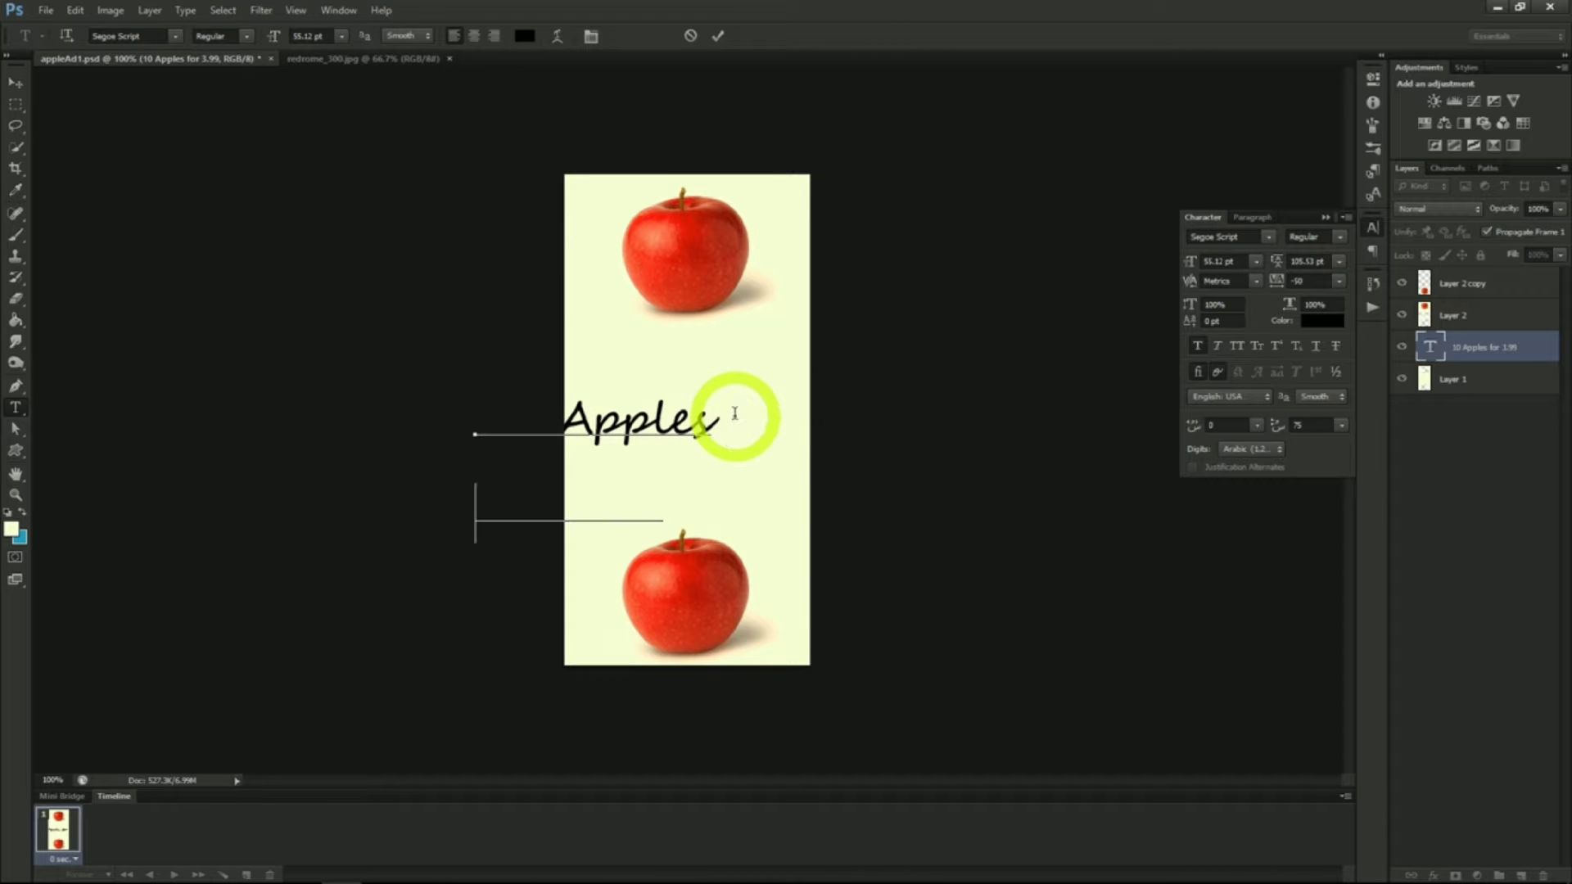
Move the price text layer to the top of the layer stack and position it in the middle band
{"action": "left_click", "coordinate": [14, 82]}
{"action": "left_click_drag", "start_coordinate": [800, 456], "coordinate": [891, 404]}
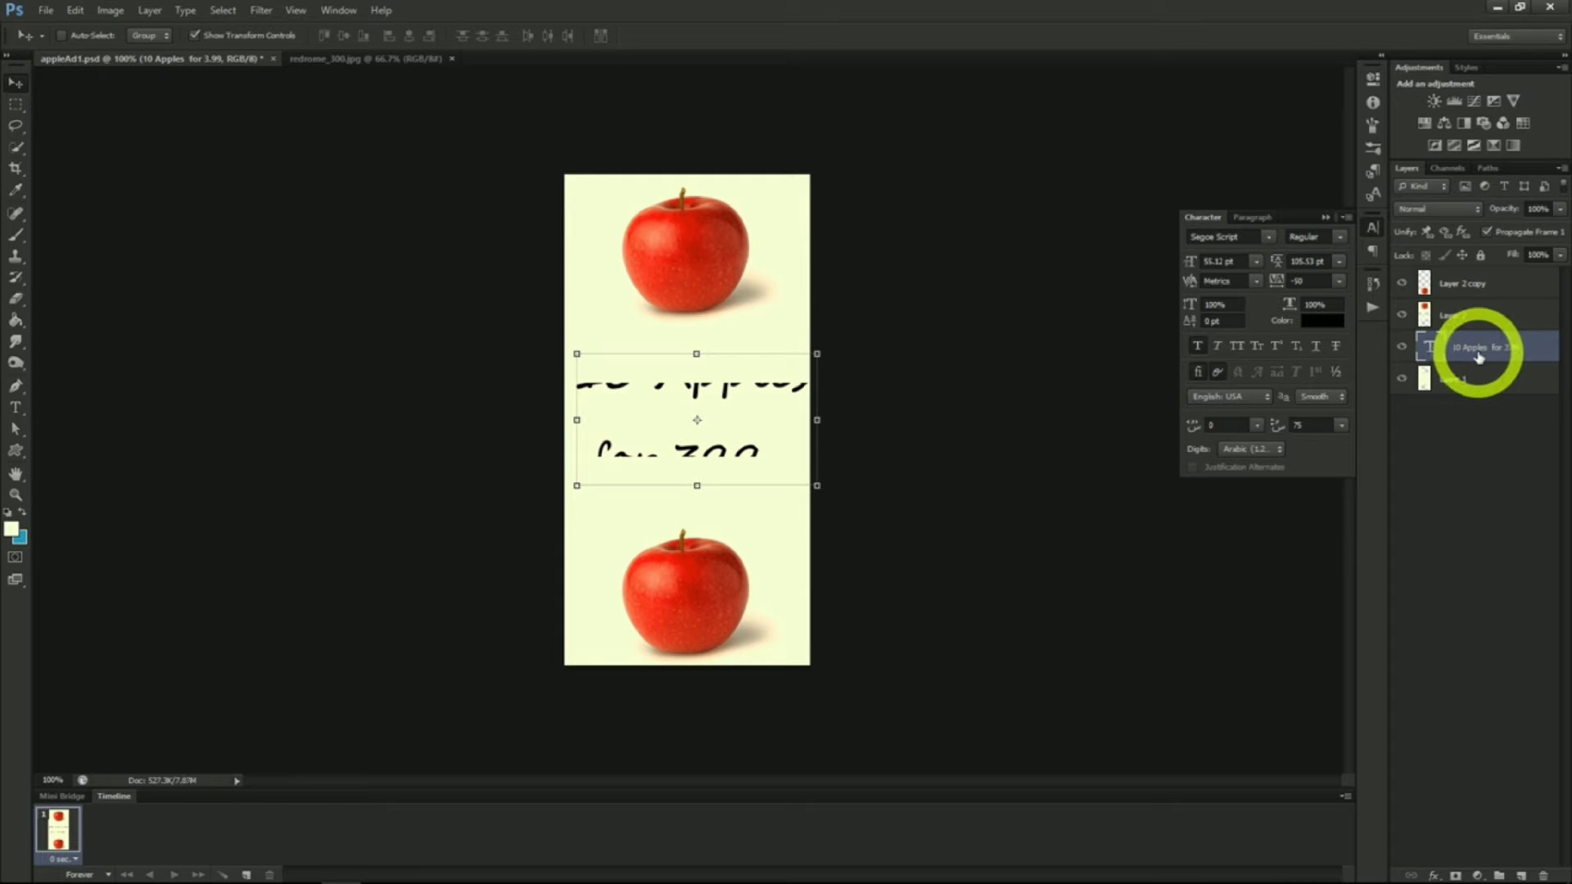
{"action": "left_click_drag", "start_coordinate": [1478, 358], "coordinate": [1466, 274]}
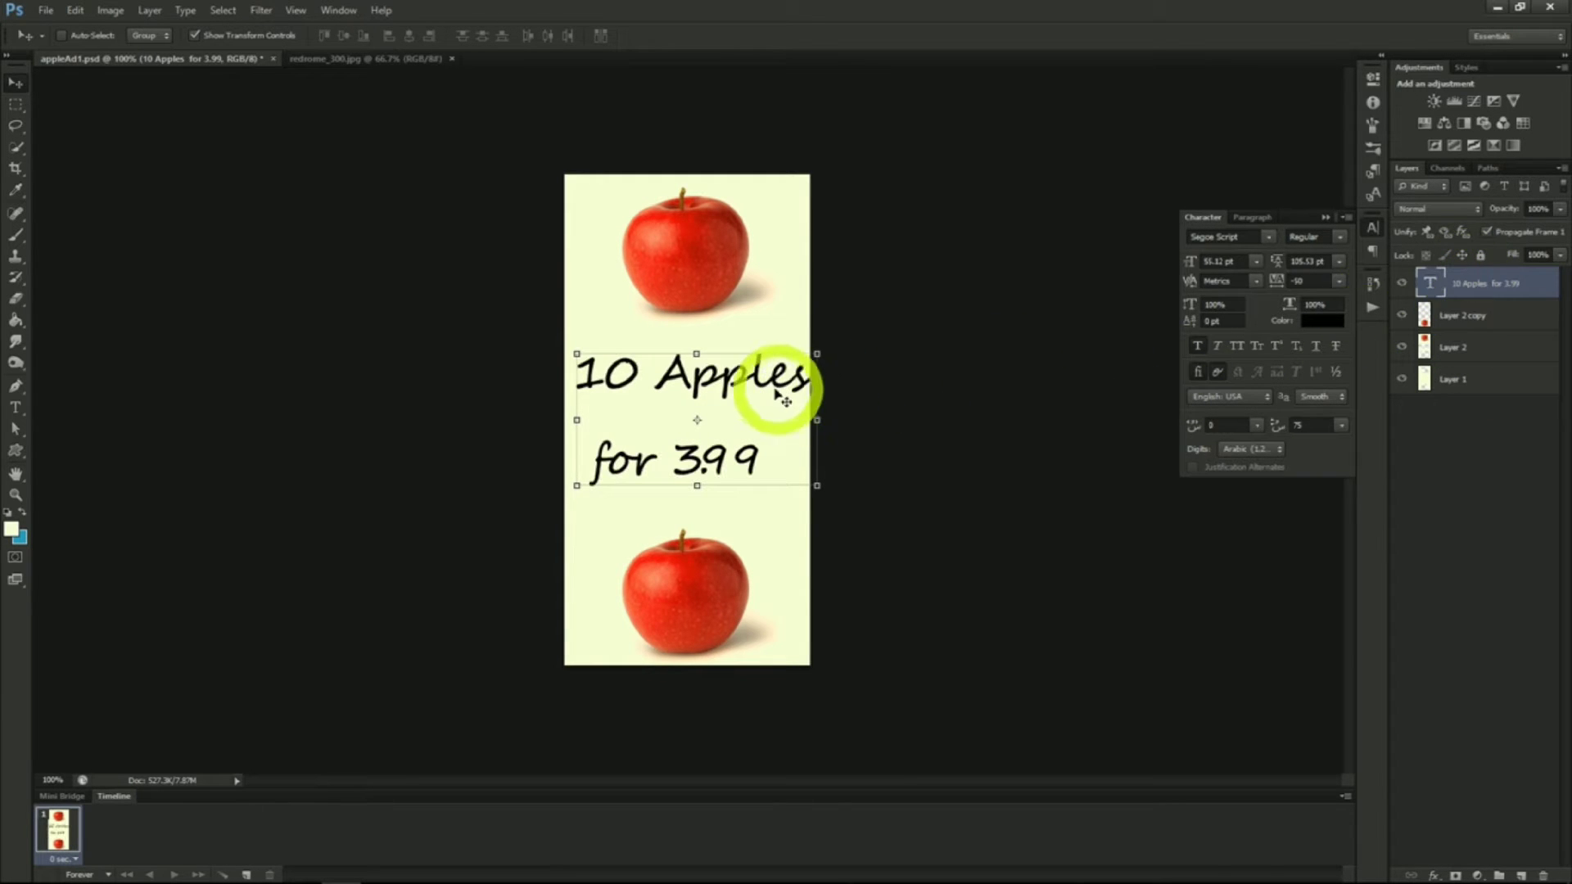
{"action": "left_click_drag", "start_coordinate": [745, 396], "coordinate": [737, 397]}
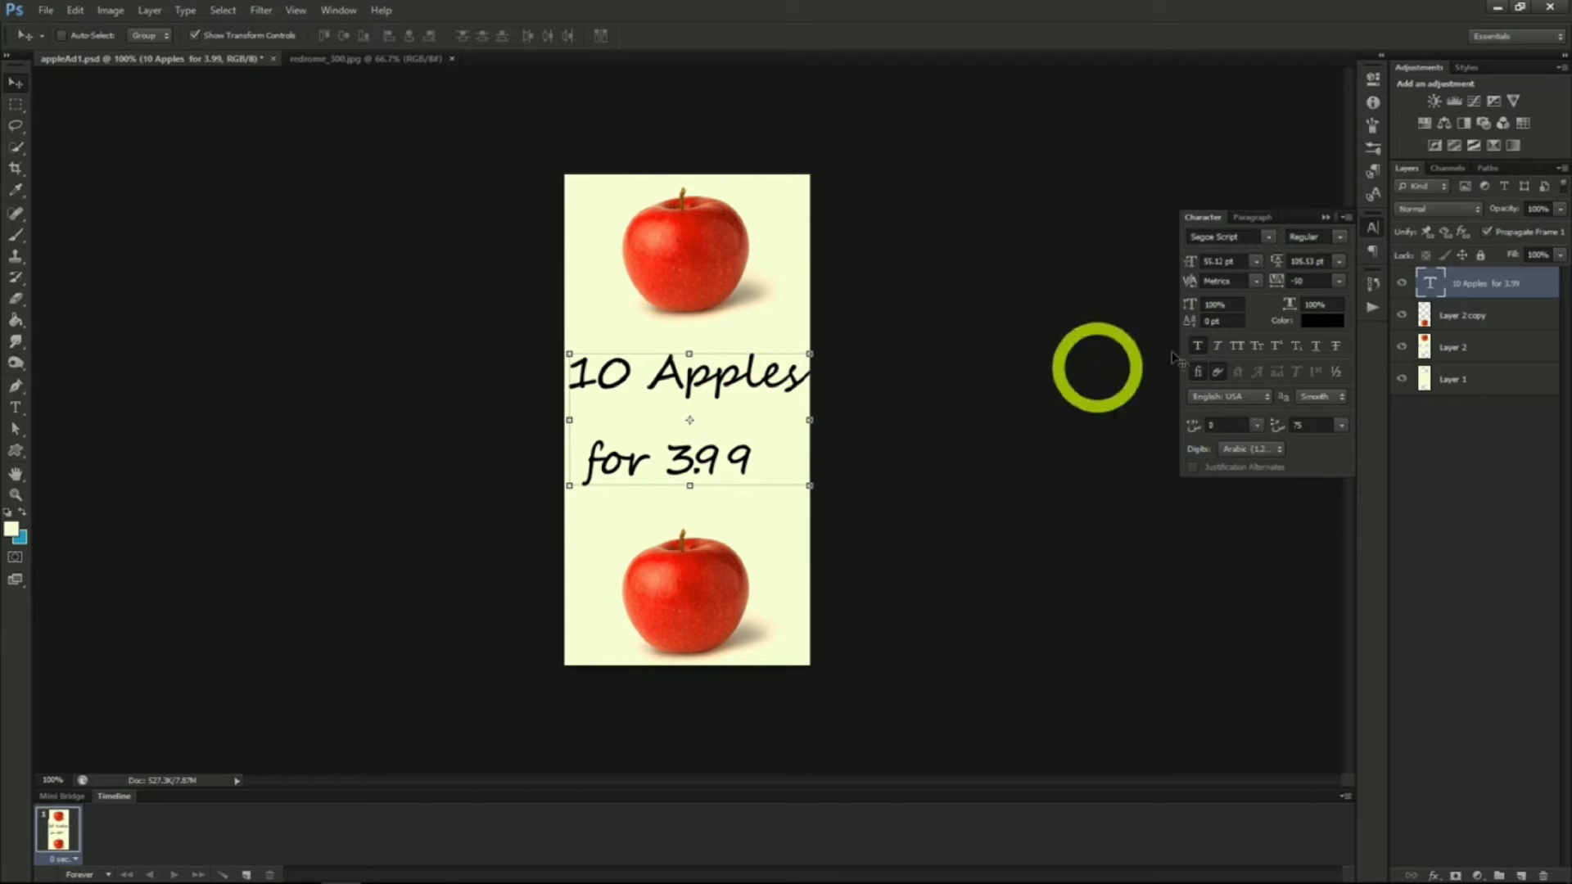
Centre-align the price text and reposition it in the middle of the banner
{"action": "left_click", "coordinate": [1258, 220]}
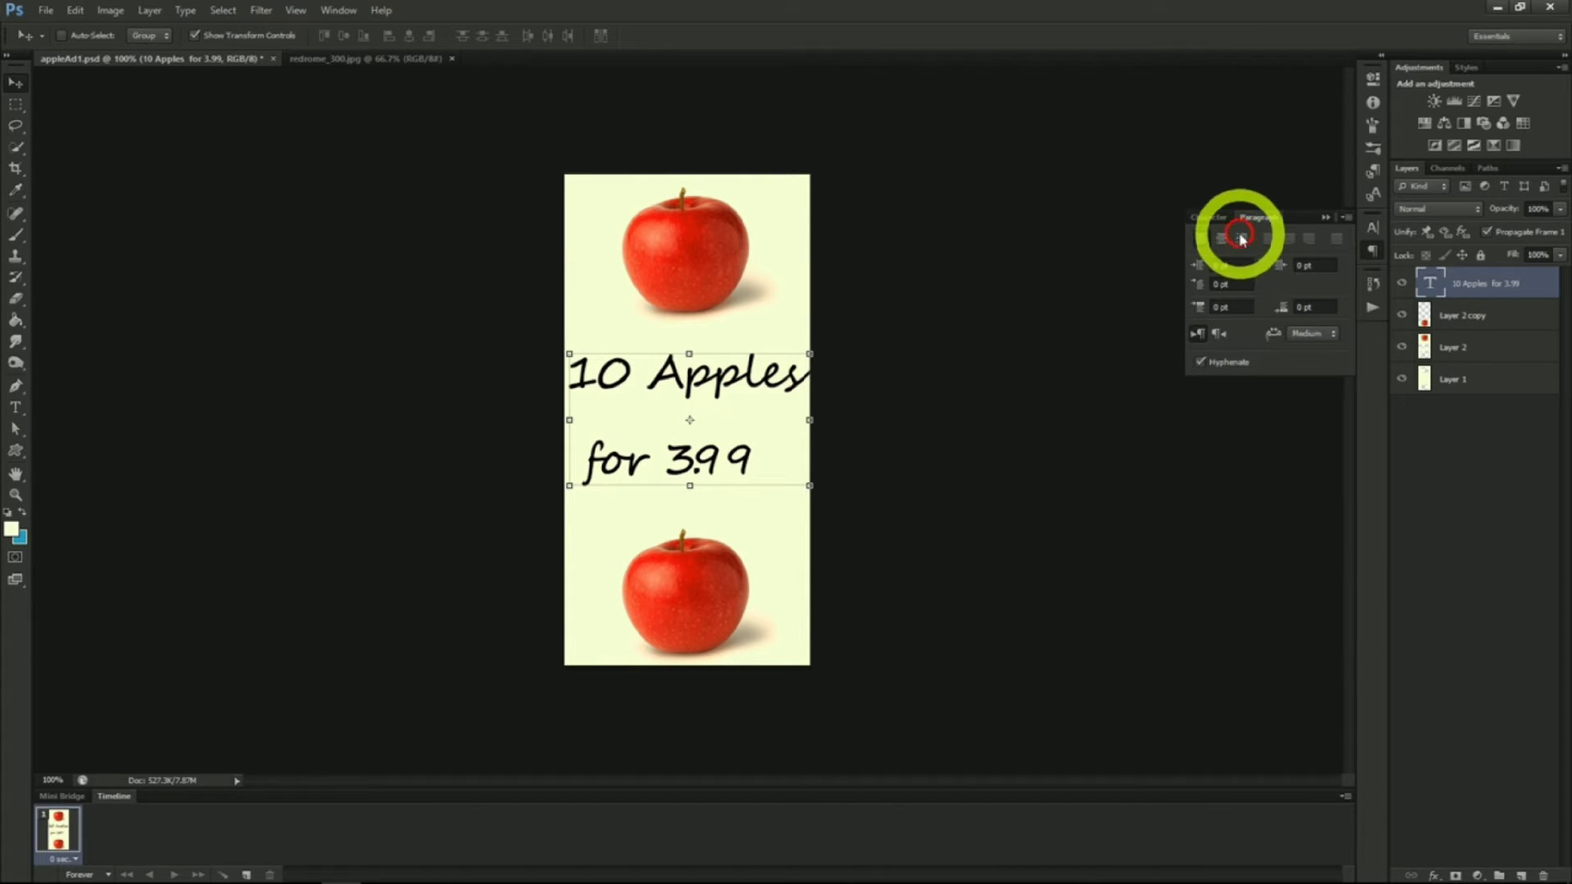
{"action": "left_click", "coordinate": [1223, 240]}
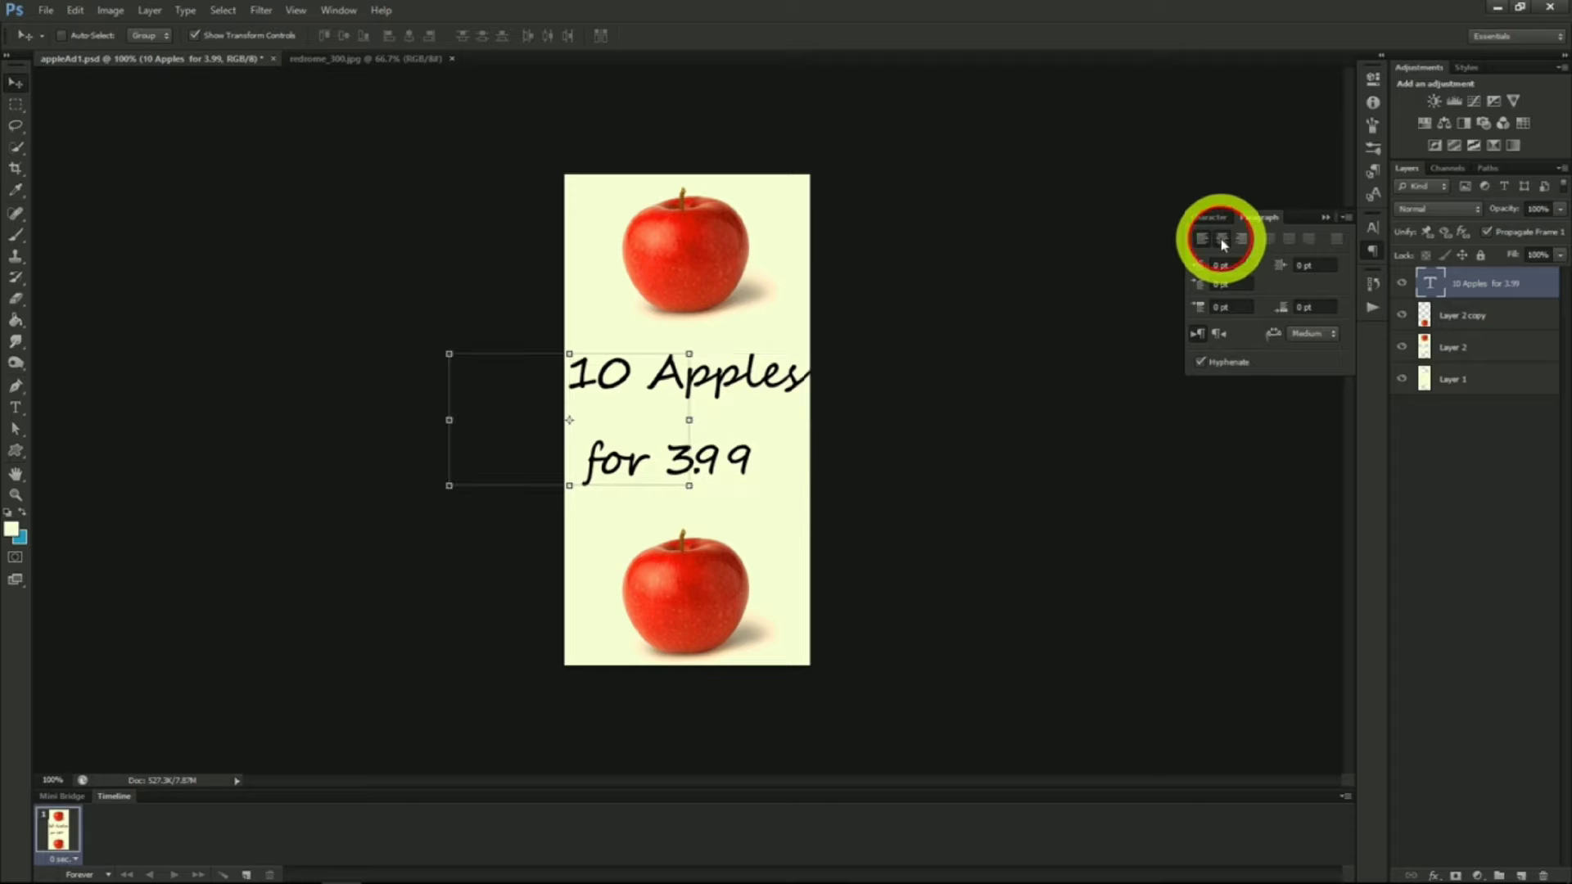
{"action": "left_click_drag", "start_coordinate": [764, 430], "coordinate": [882, 428]}
{"action": "left_click", "coordinate": [1209, 219]}
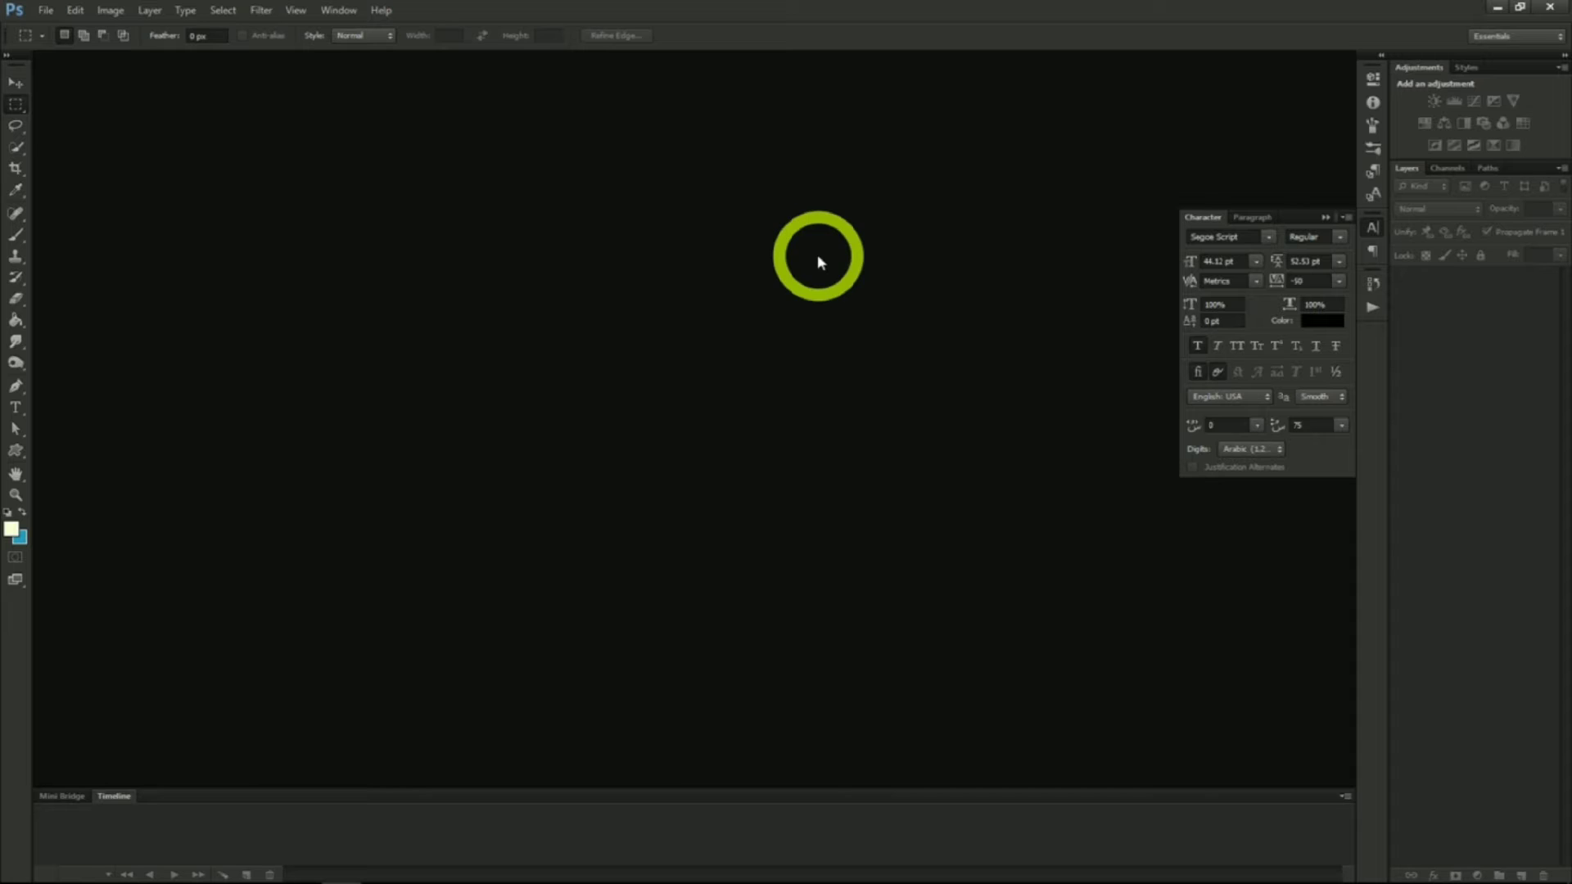
Create a new document 2560 x 1440 pixels
{"action": "left_click", "coordinate": [45, 10]}
{"action": "left_click", "coordinate": [54, 29]}
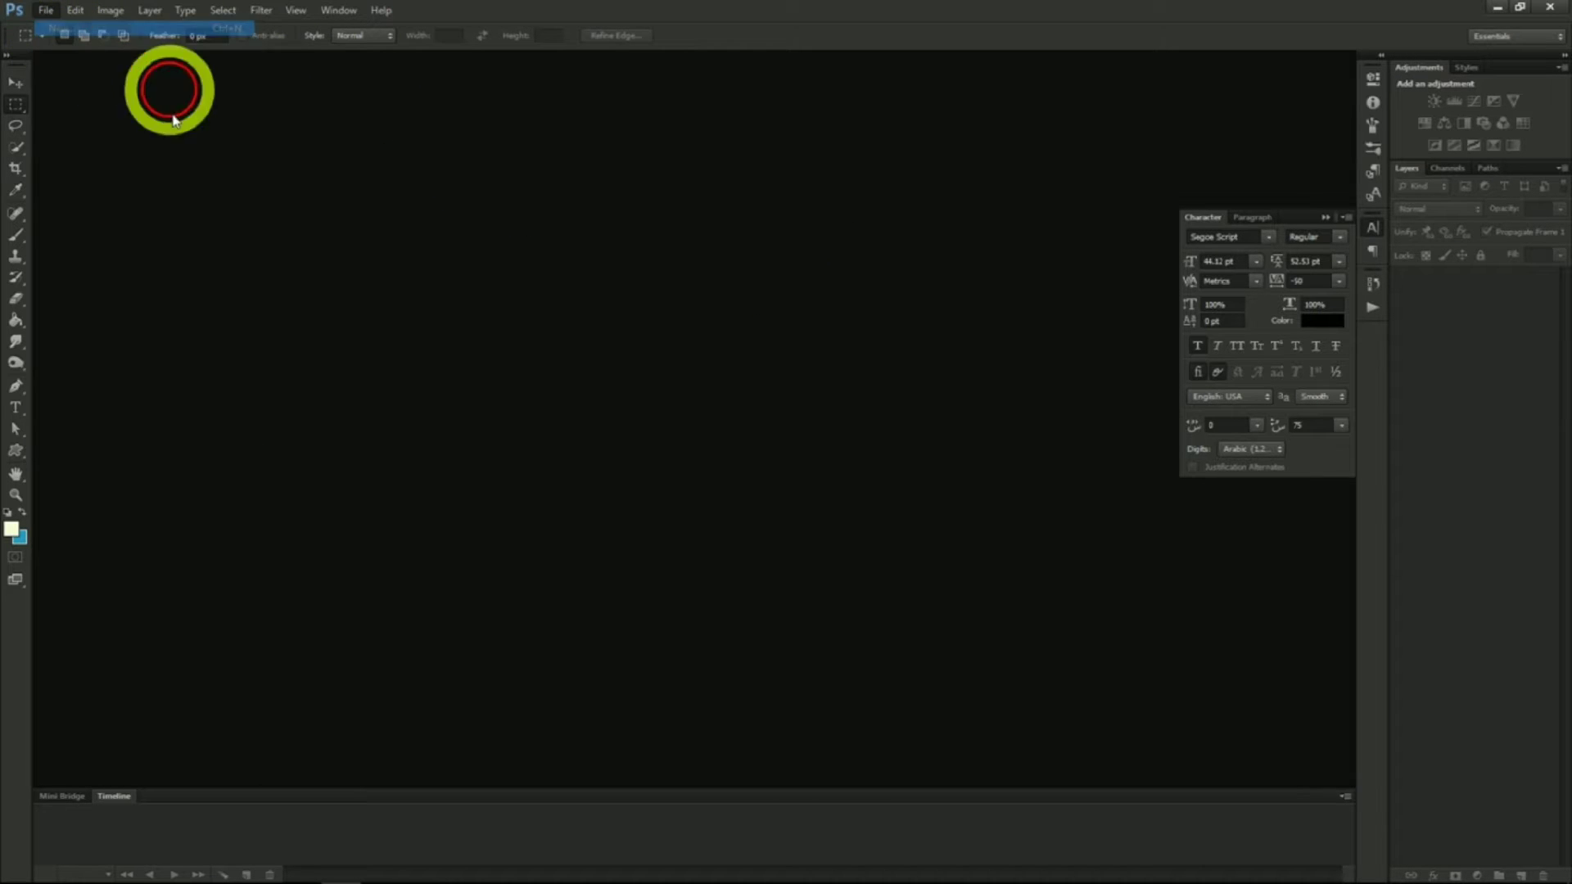
{"action": "double_click", "coordinate": [573, 360]}
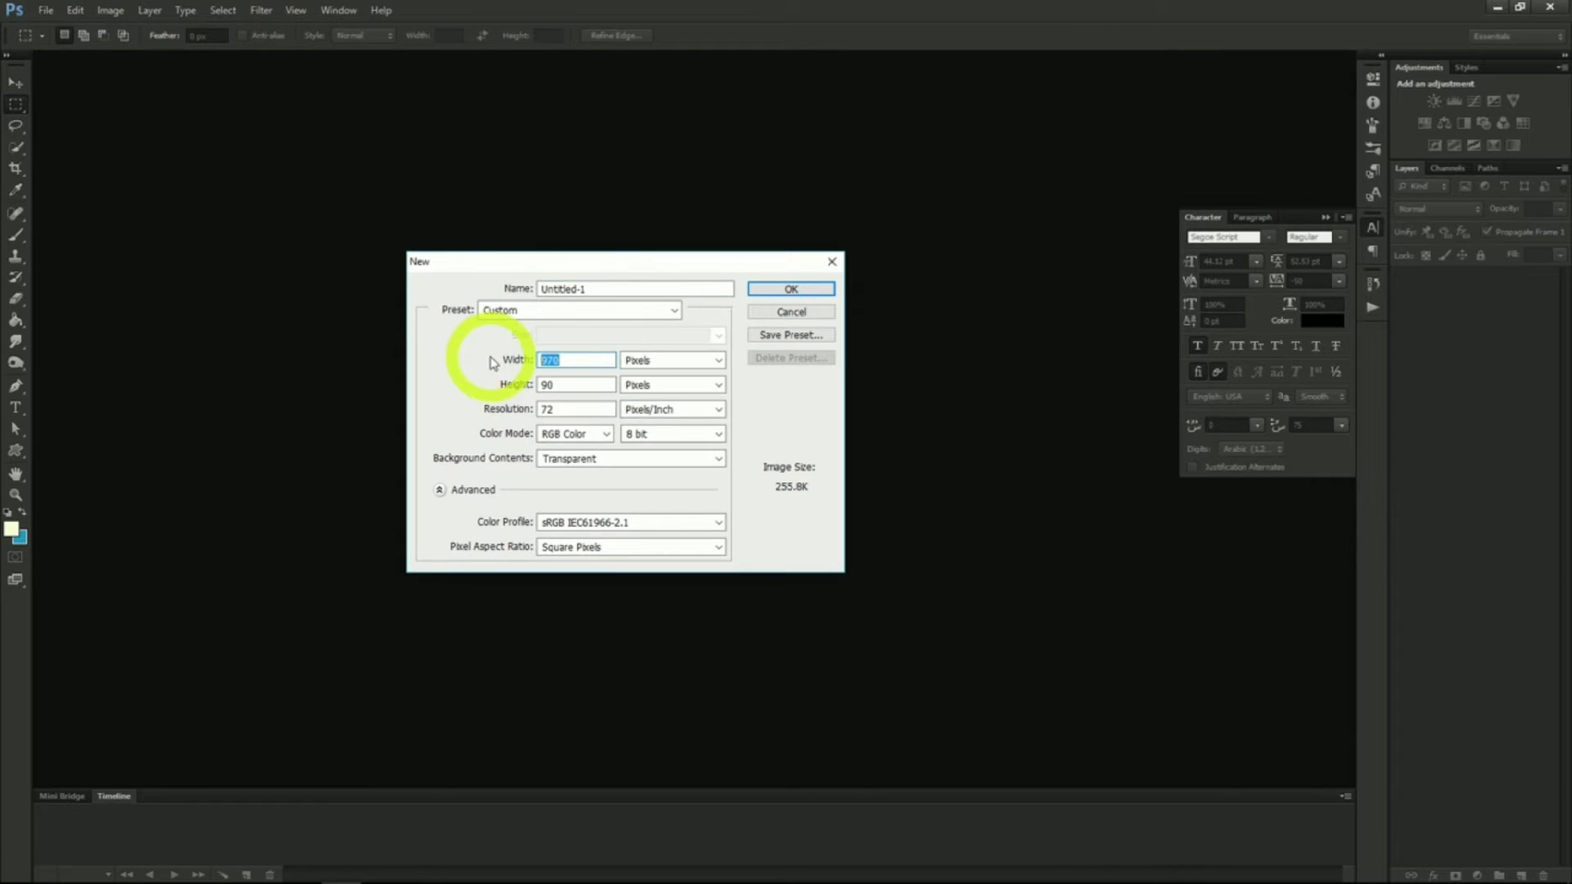
{"action": "type", "text": "2560"}
{"action": "key", "text": "Tab"}
{"action": "type", "text": "1440"}
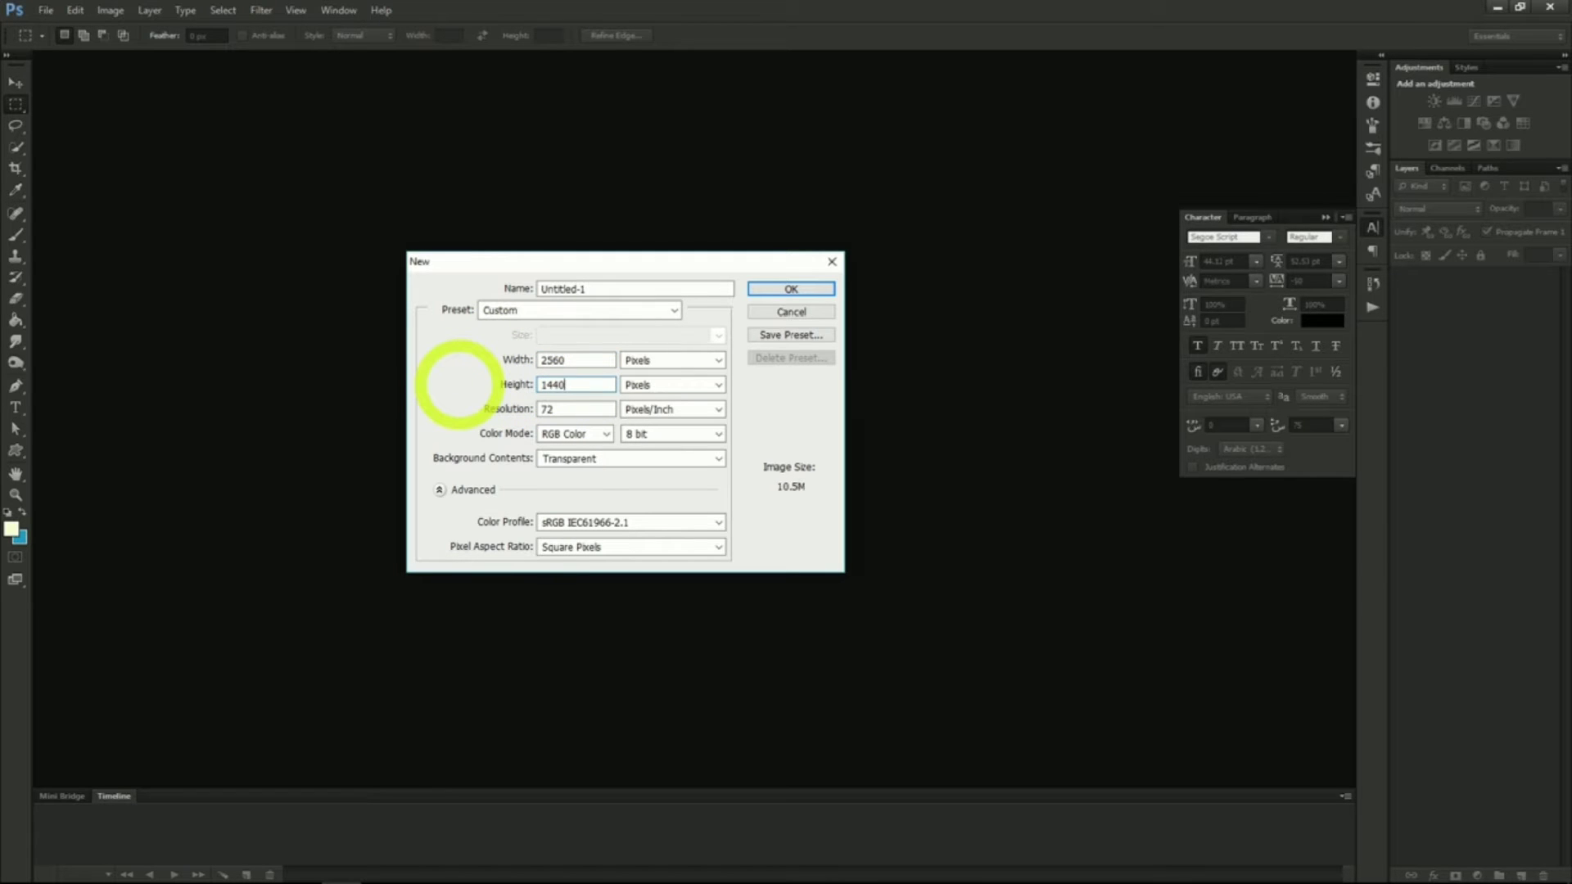
{"action": "left_click", "coordinate": [786, 288]}
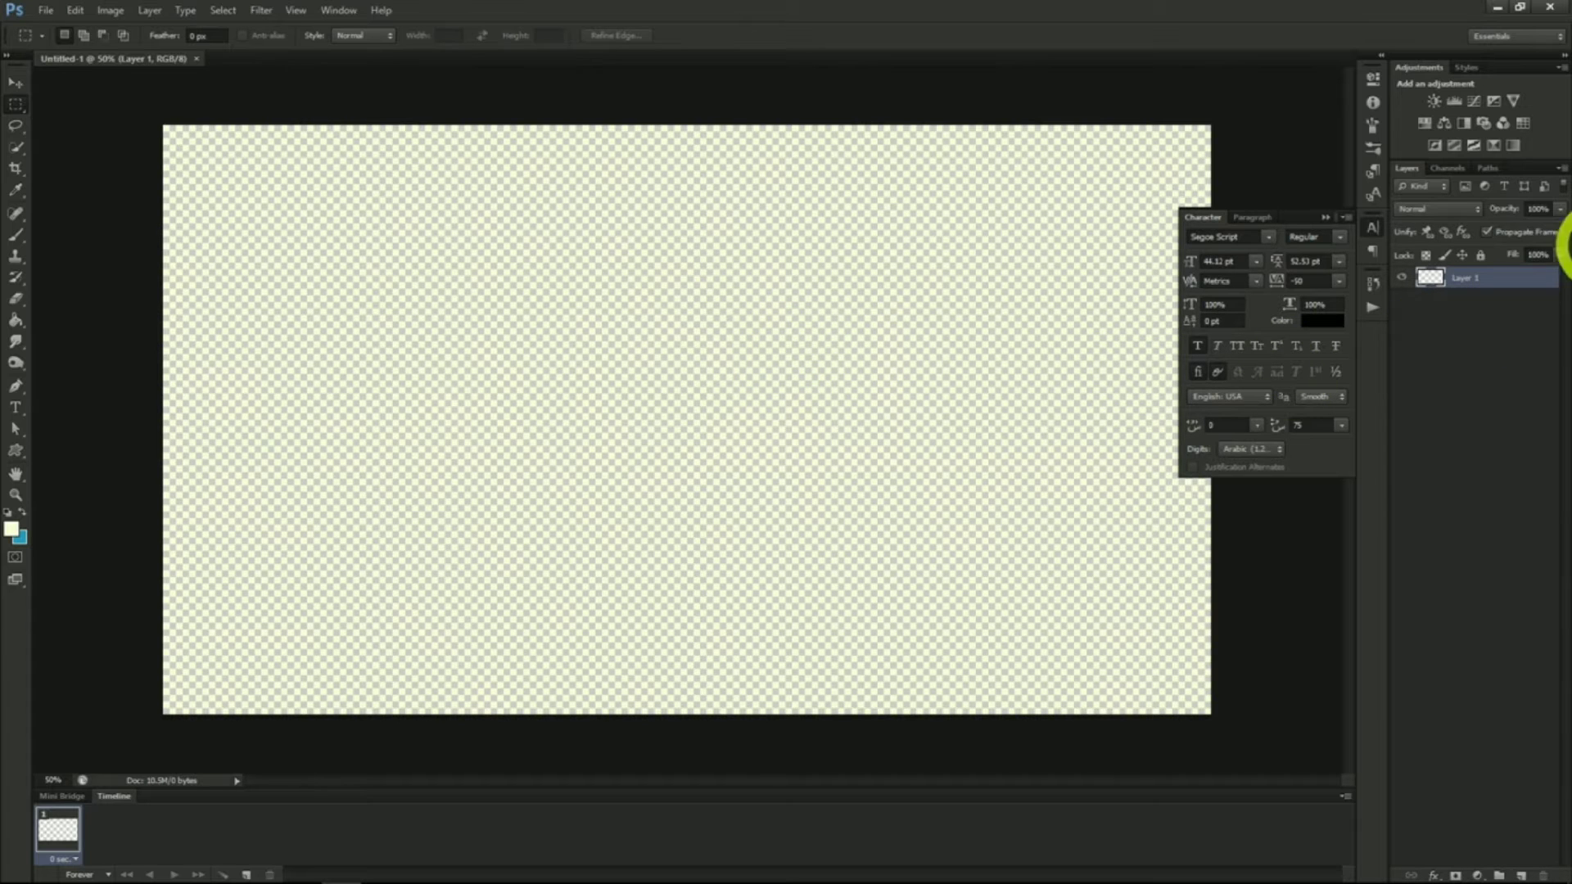
Place the space background image and scale it to cover the whole canvas
{"action": "left_click_drag", "start_coordinate": [1566, 188], "coordinate": [975, 445]}
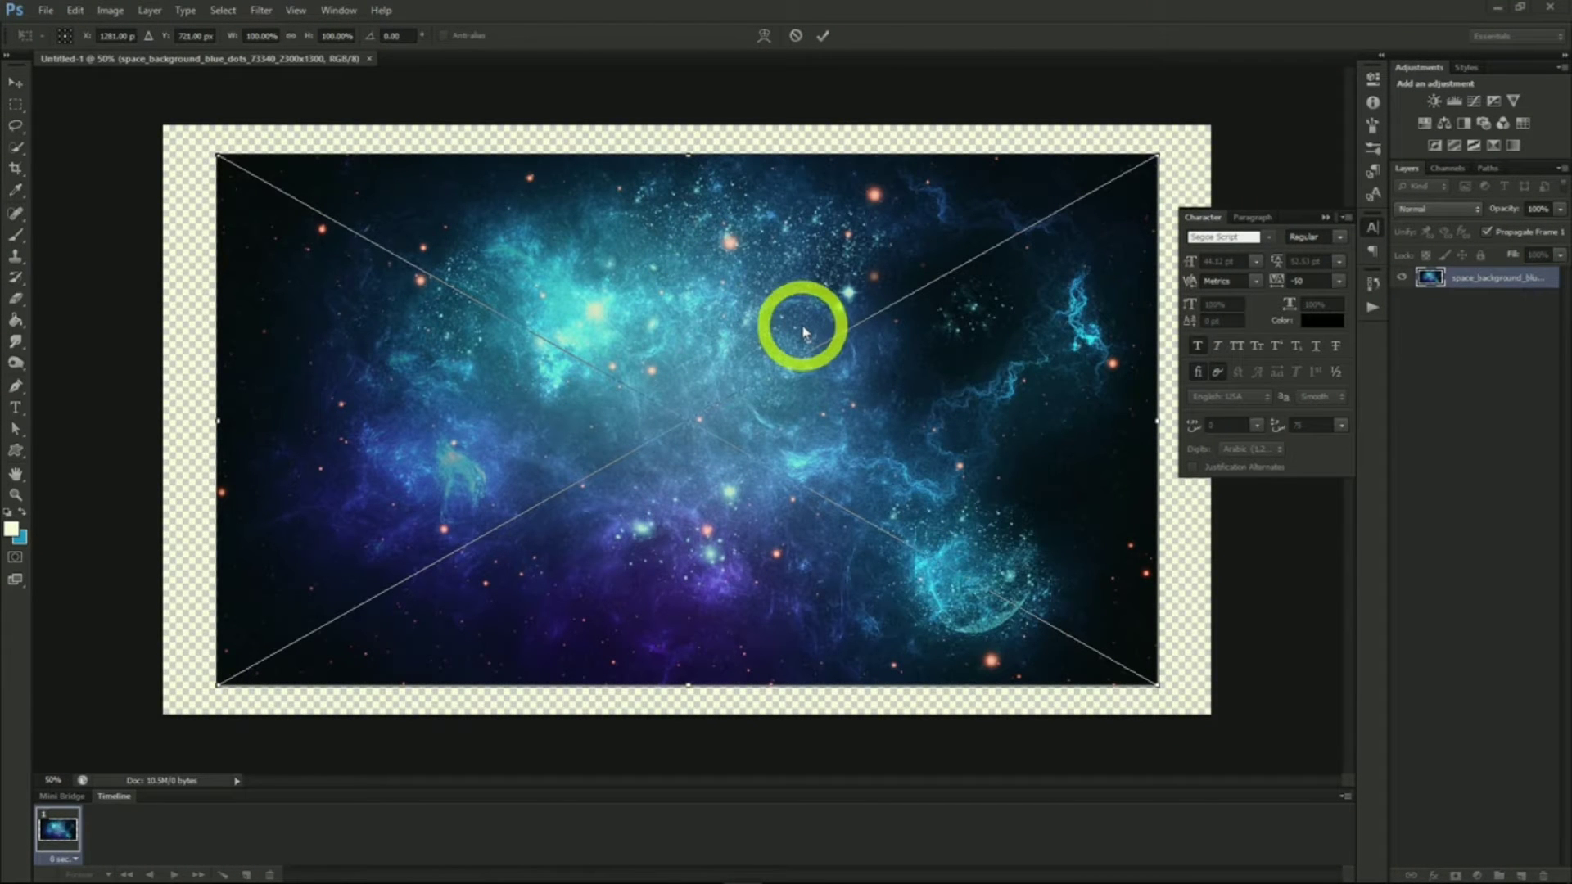
{"action": "left_click_drag", "start_coordinate": [1158, 155], "coordinate": [1268, 91]}
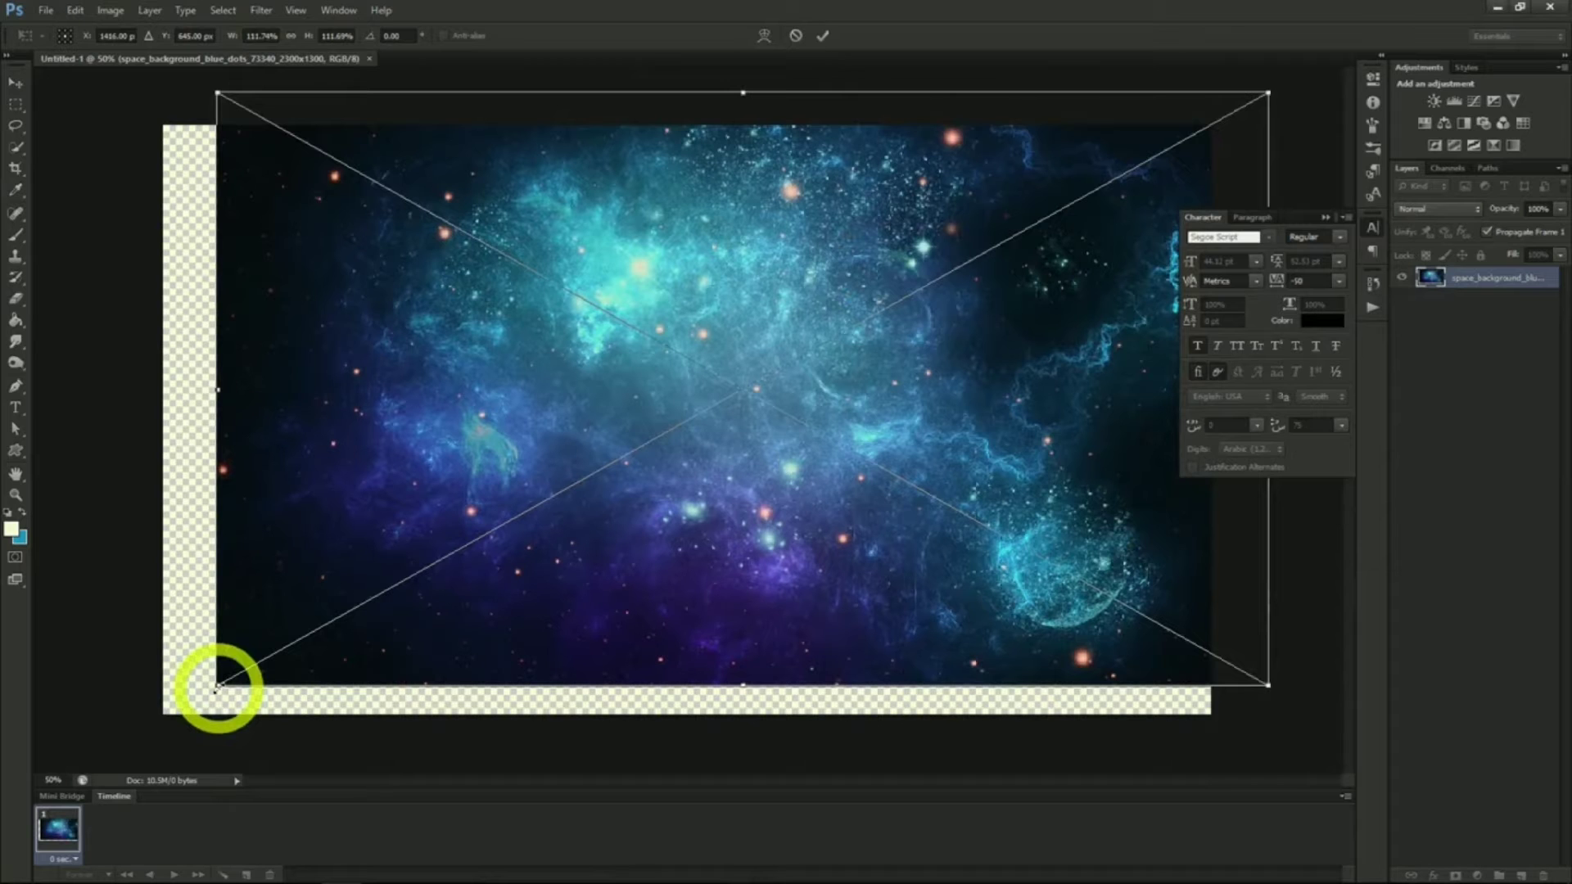
{"action": "left_click_drag", "start_coordinate": [216, 686], "coordinate": [122, 745]}
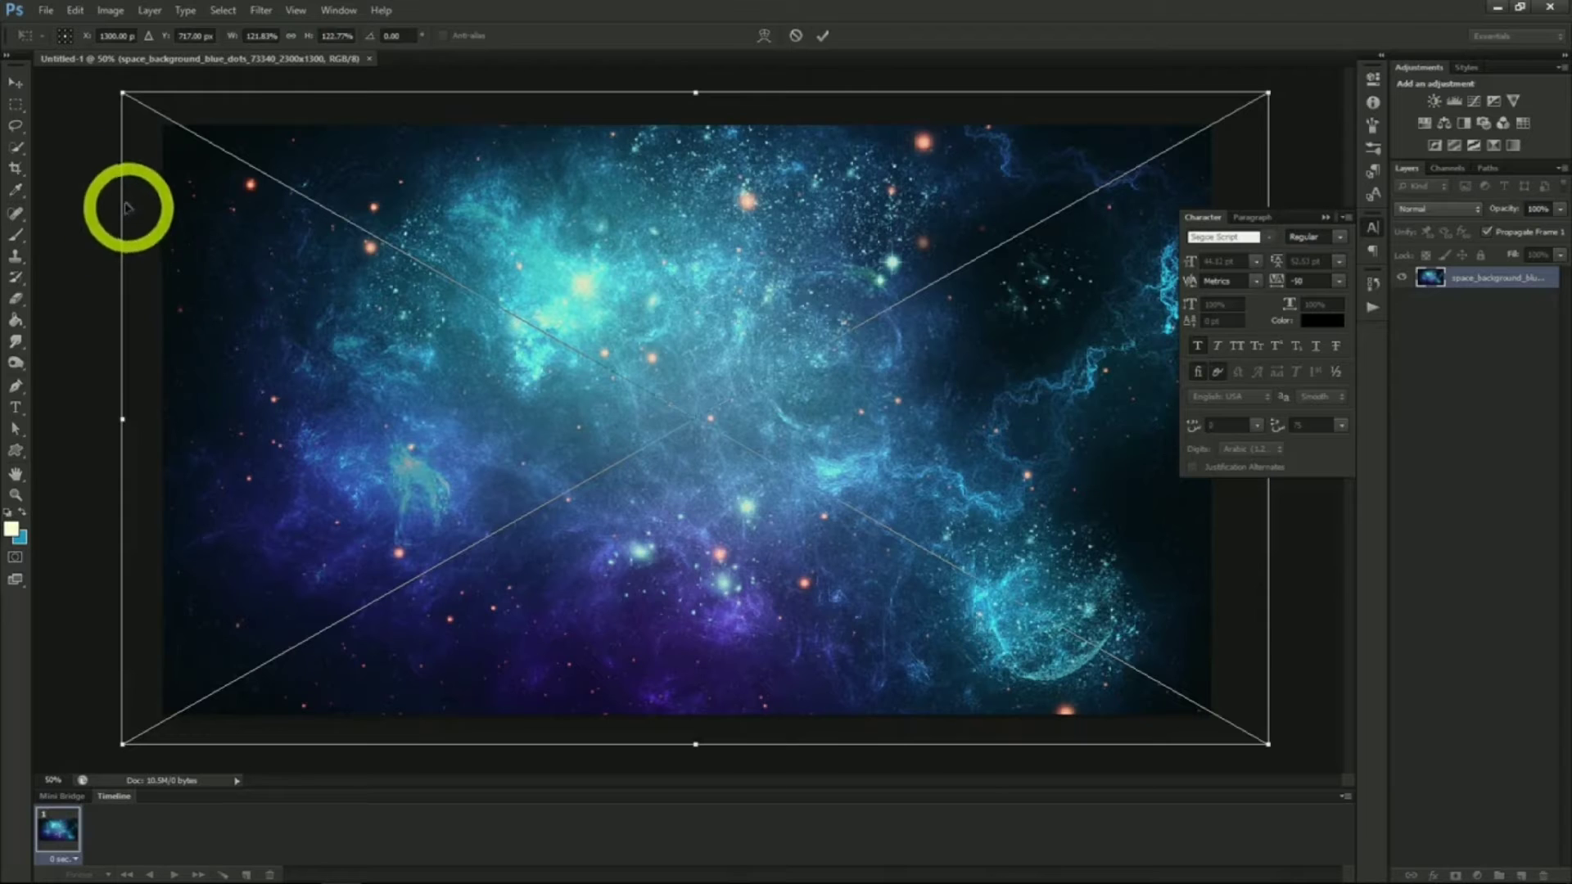
{"action": "left_click", "coordinate": [14, 82]}
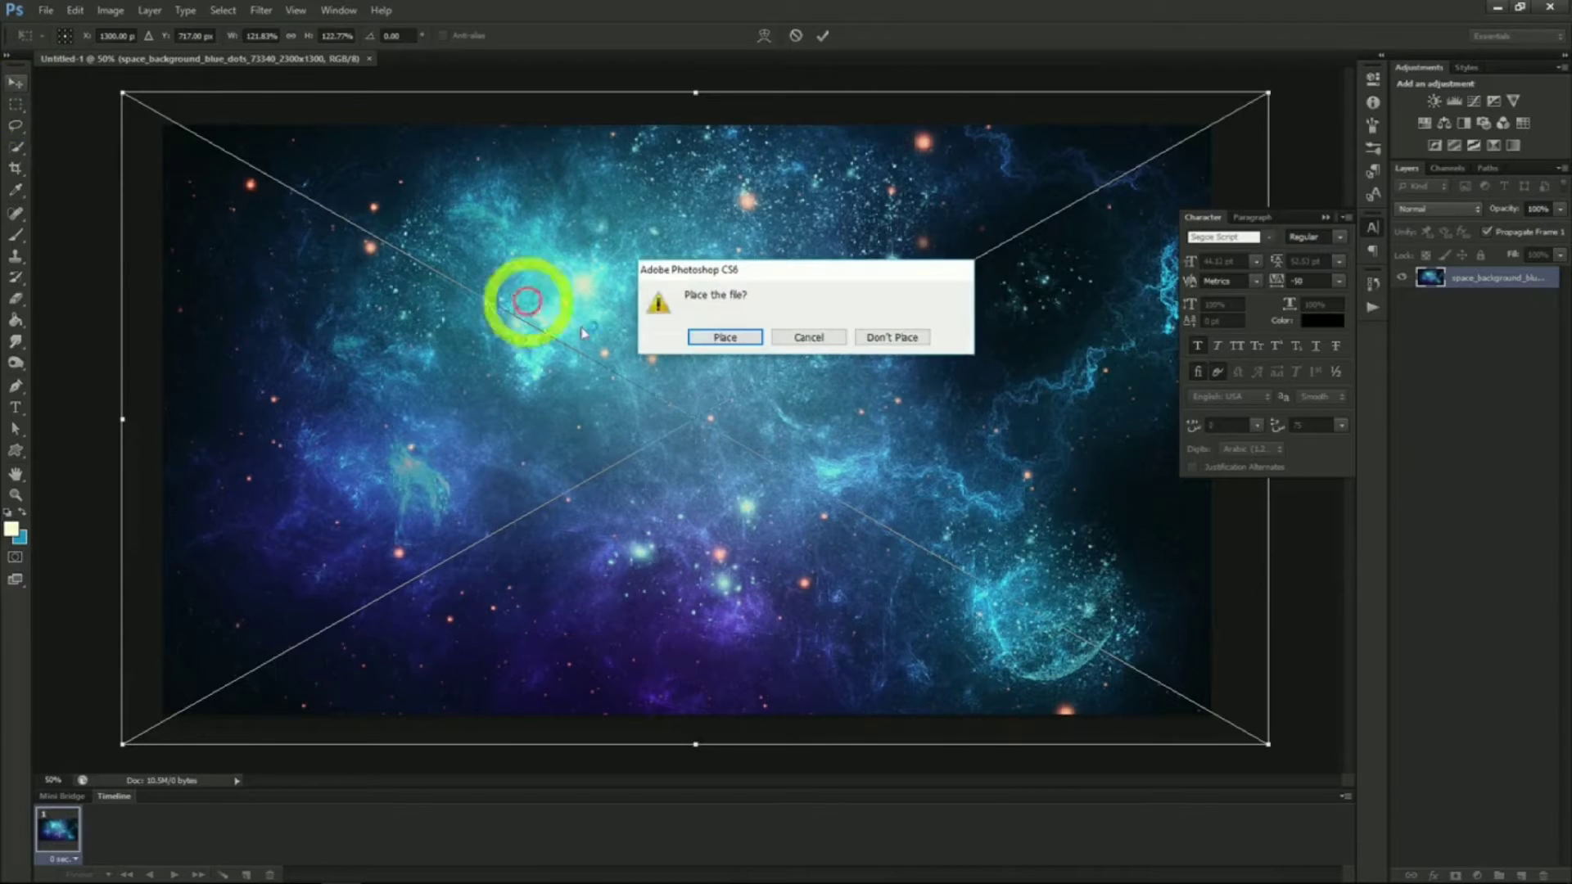
{"action": "left_click", "coordinate": [720, 339]}
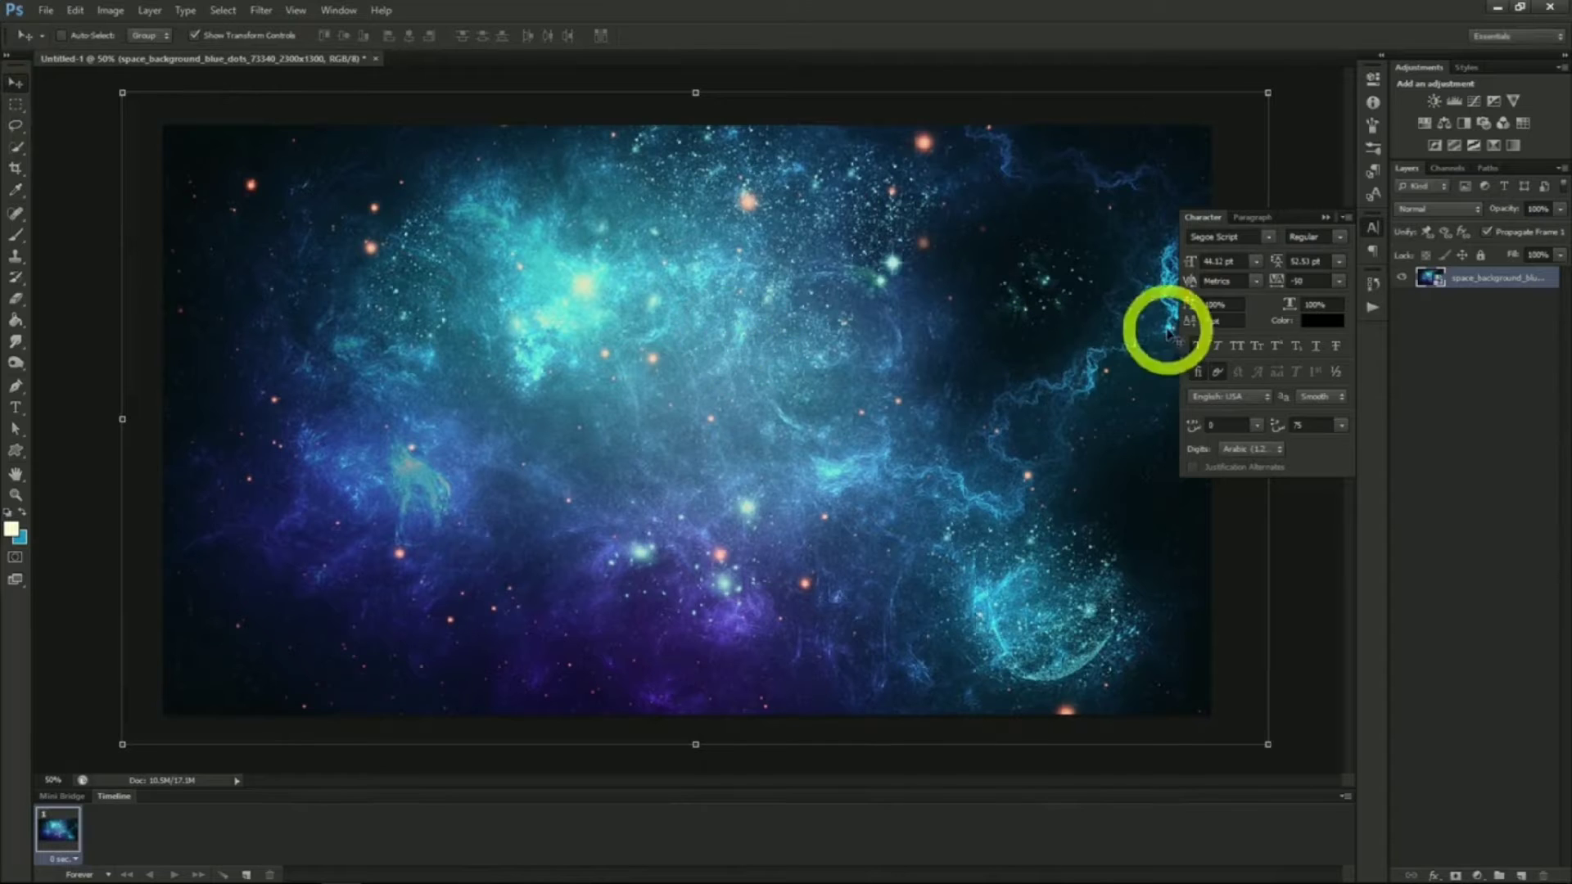
Add the text "Deep Cosmos" on the canvas
{"action": "key", "text": "t"}
{"action": "left_click", "coordinate": [603, 421]}
{"action": "type", "text": "Deep Cosmos"}
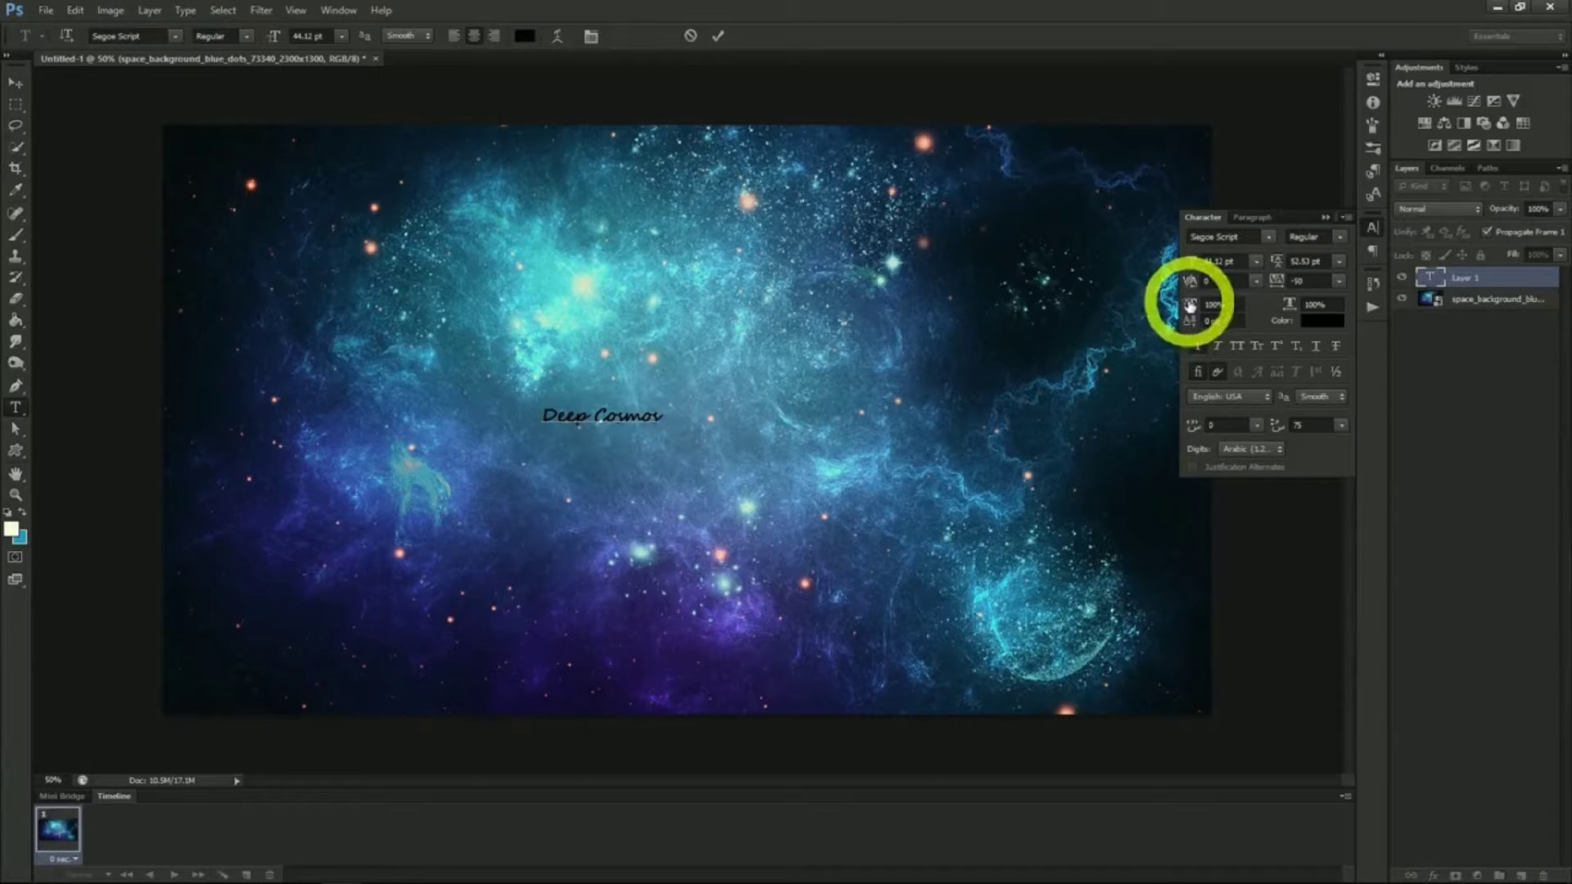
{"action": "left_click", "coordinate": [17, 85]}
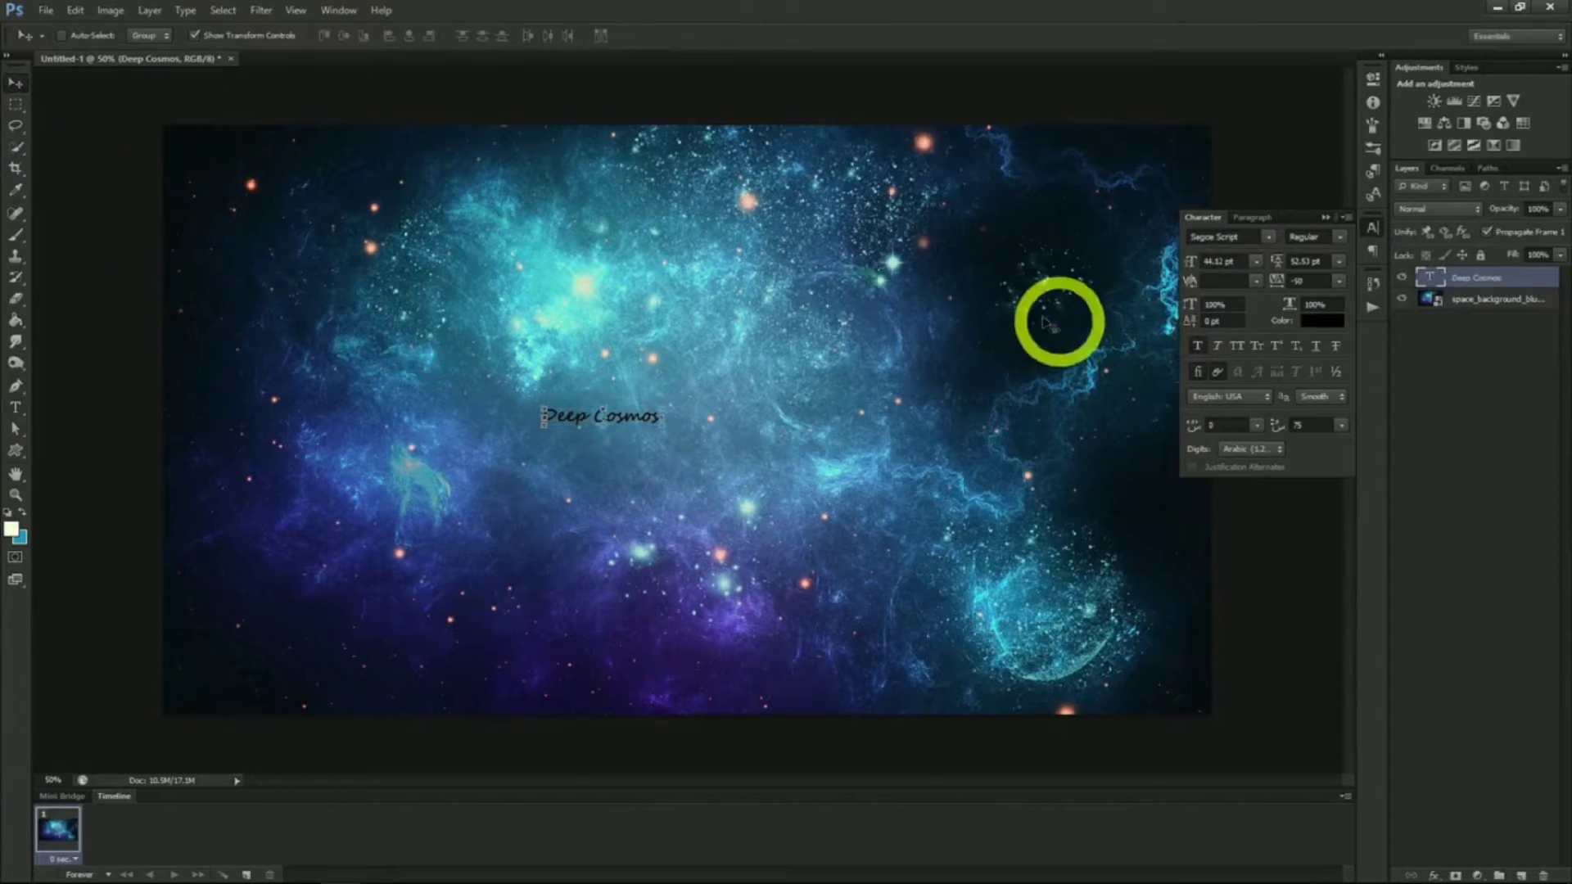
Enlarge the text to 150.12 pt and set its colour by sampling a blue from the background
{"action": "left_click", "coordinate": [1220, 262]}
{"action": "mouse_move", "coordinate": [1220, 263]}
{"action": "left_mouse_down"}
{"action": "mouse_move", "coordinate": [1236, 263]}
{"action": "mouse_move", "coordinate": [1206, 265]}
{"action": "mouse_move", "coordinate": [1236, 265]}
{"action": "left_mouse_up"}
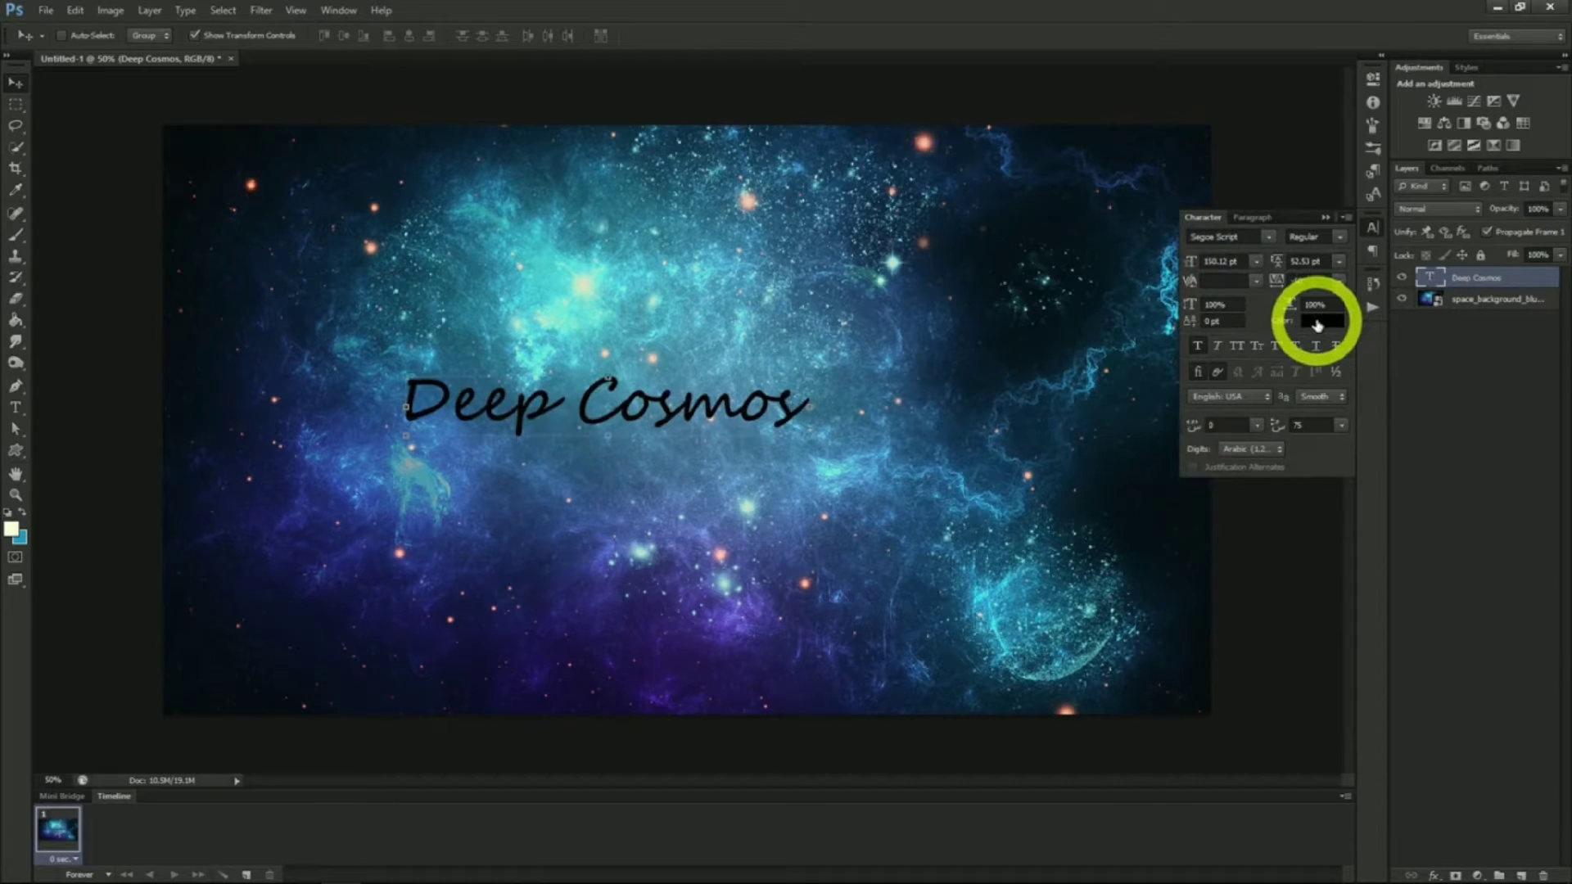
{"action": "left_click", "coordinate": [1317, 322]}
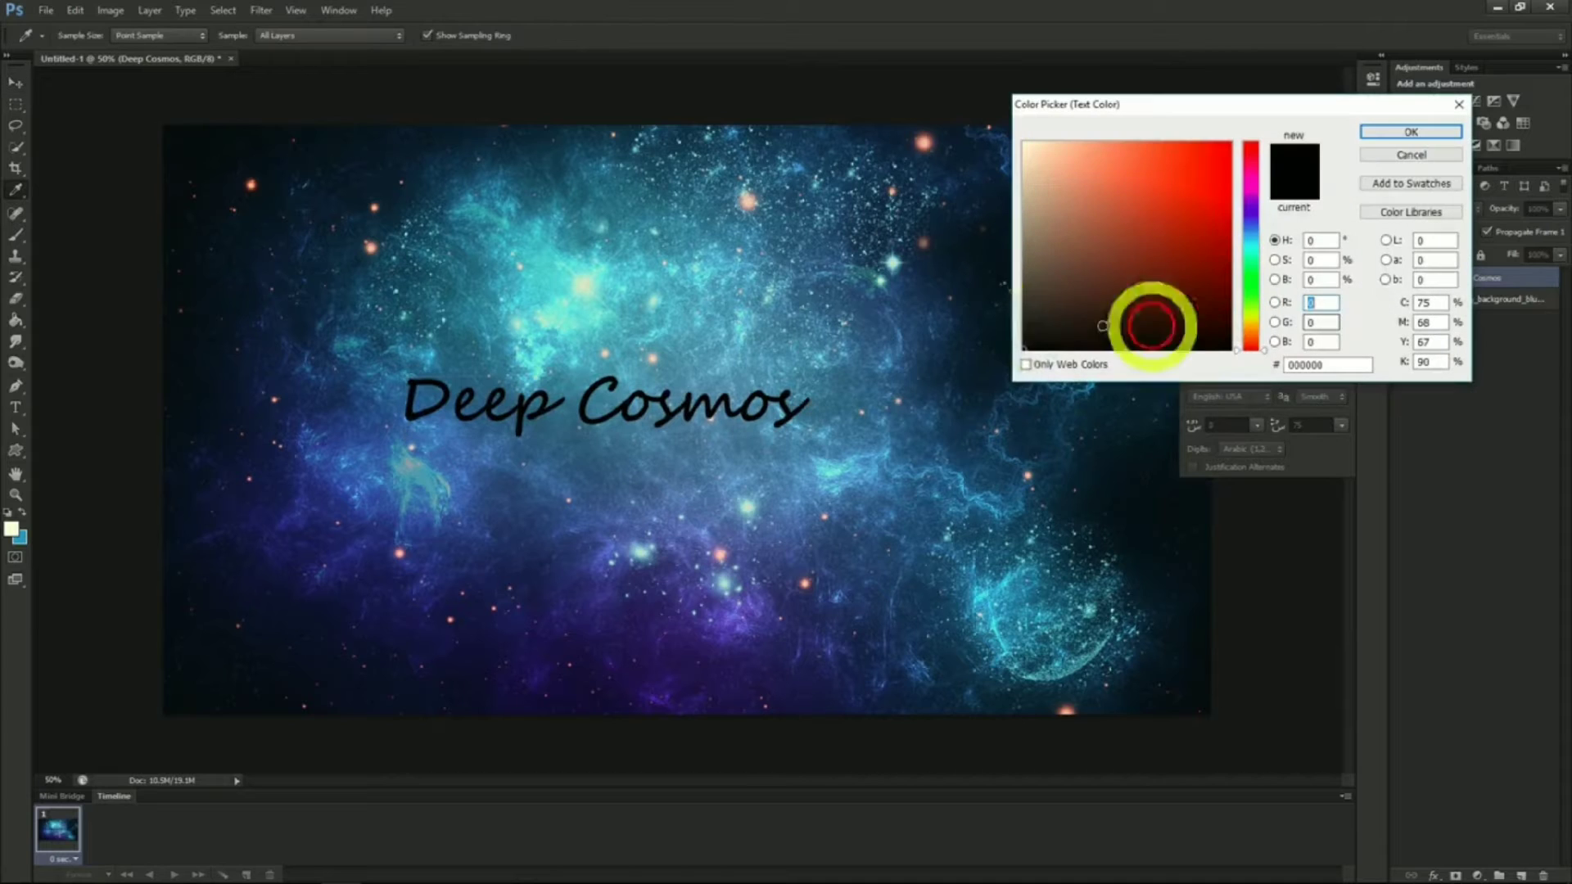
{"action": "left_click", "coordinate": [923, 331]}
{"action": "left_click", "coordinate": [1390, 135]}
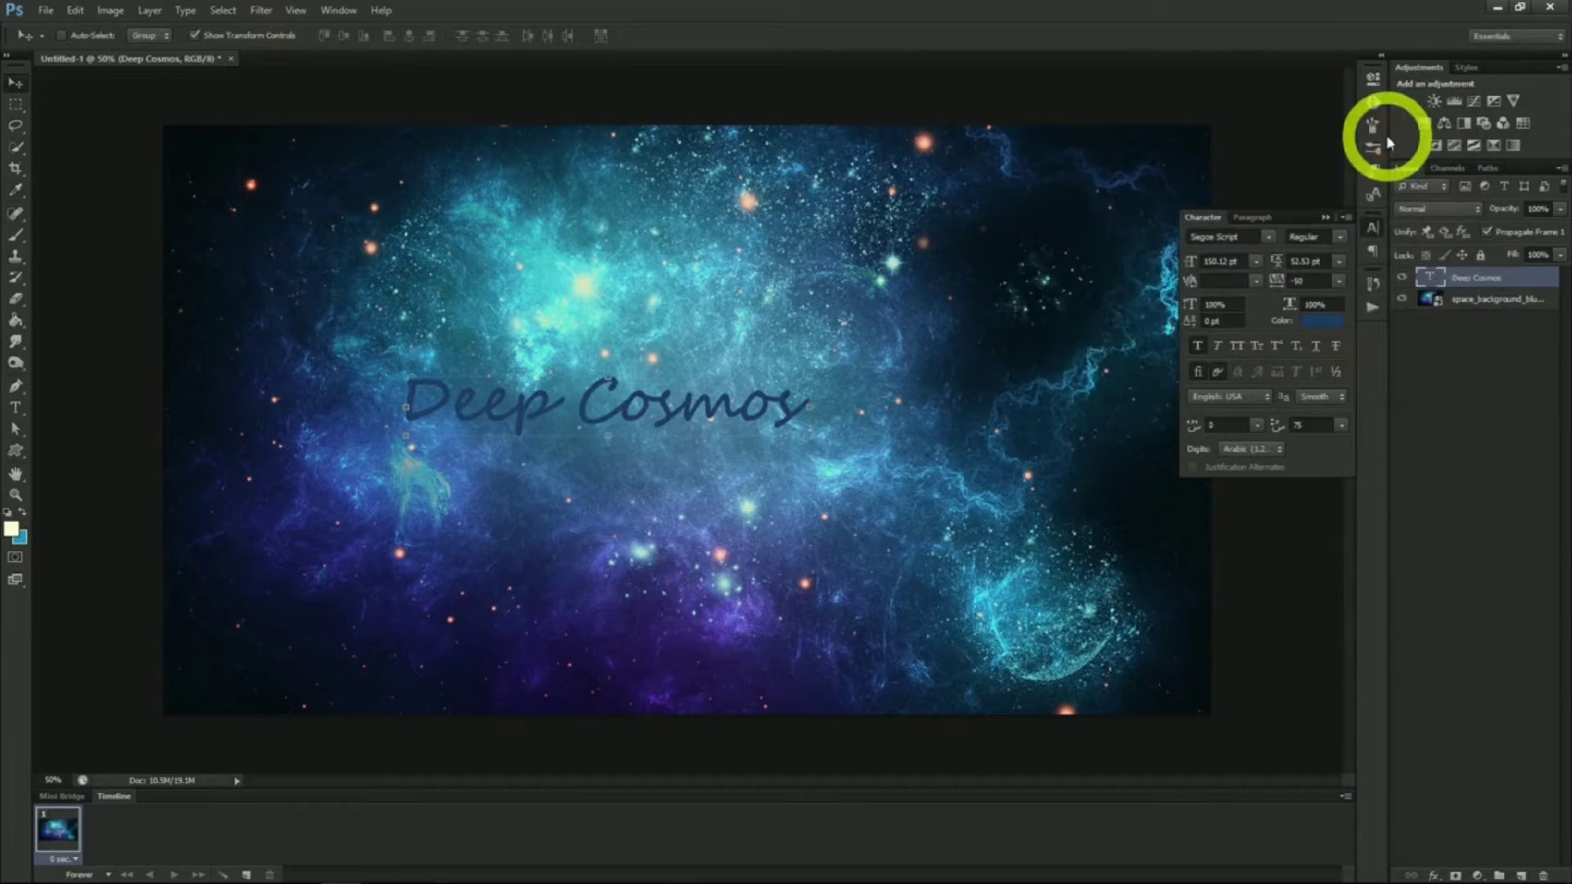
Apply Stroke and Inner Glow layer styles to the Deep Cosmos text
{"action": "right_click", "coordinate": [1466, 279]}
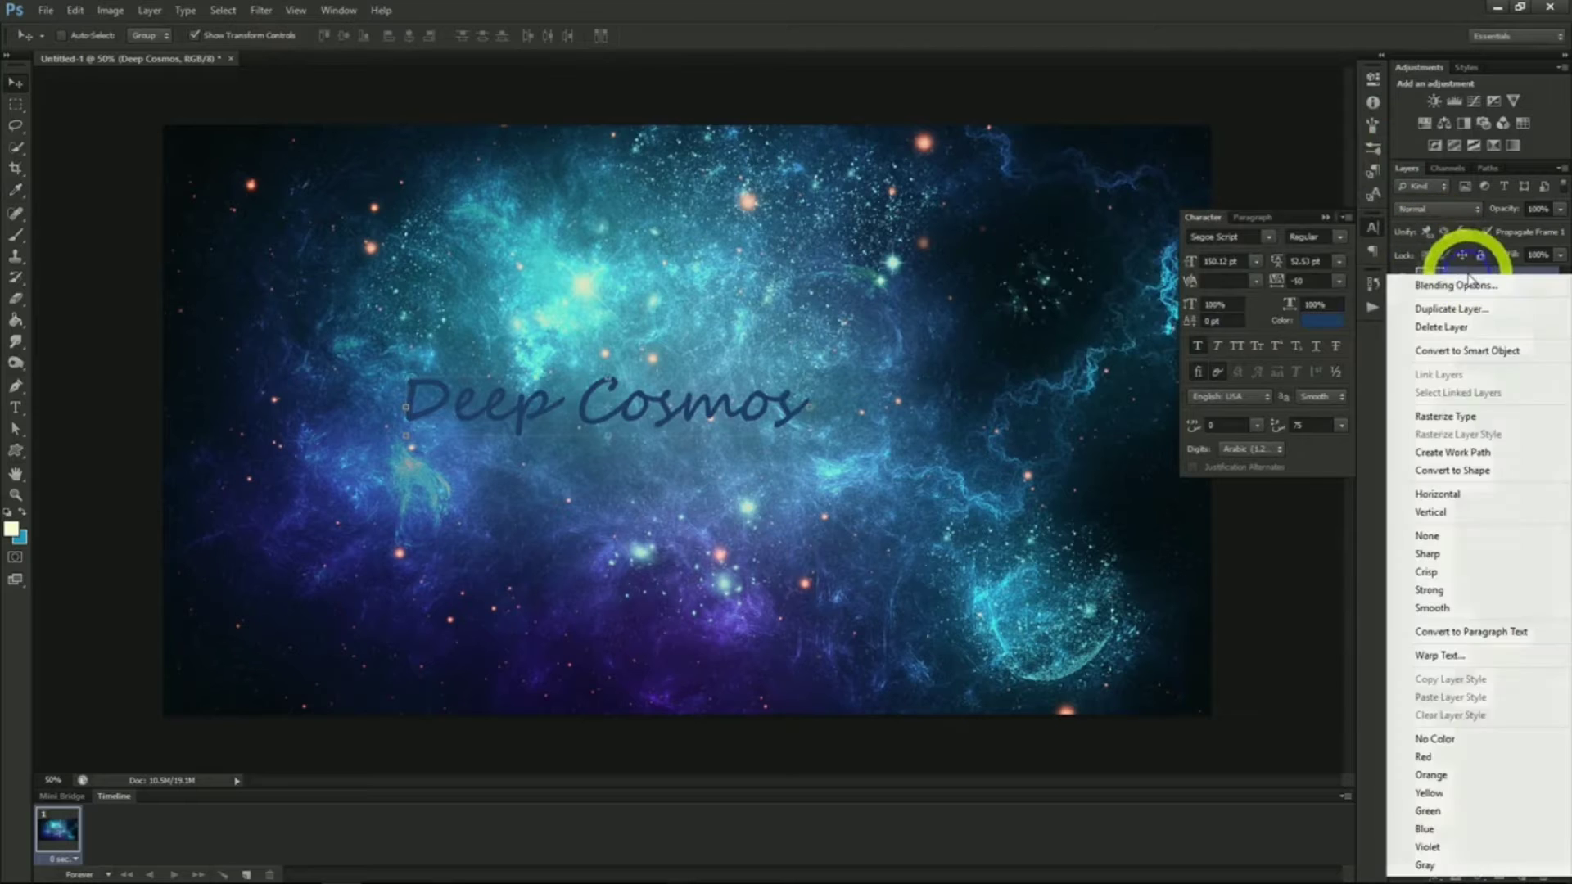
{"action": "left_click", "coordinate": [1467, 273]}
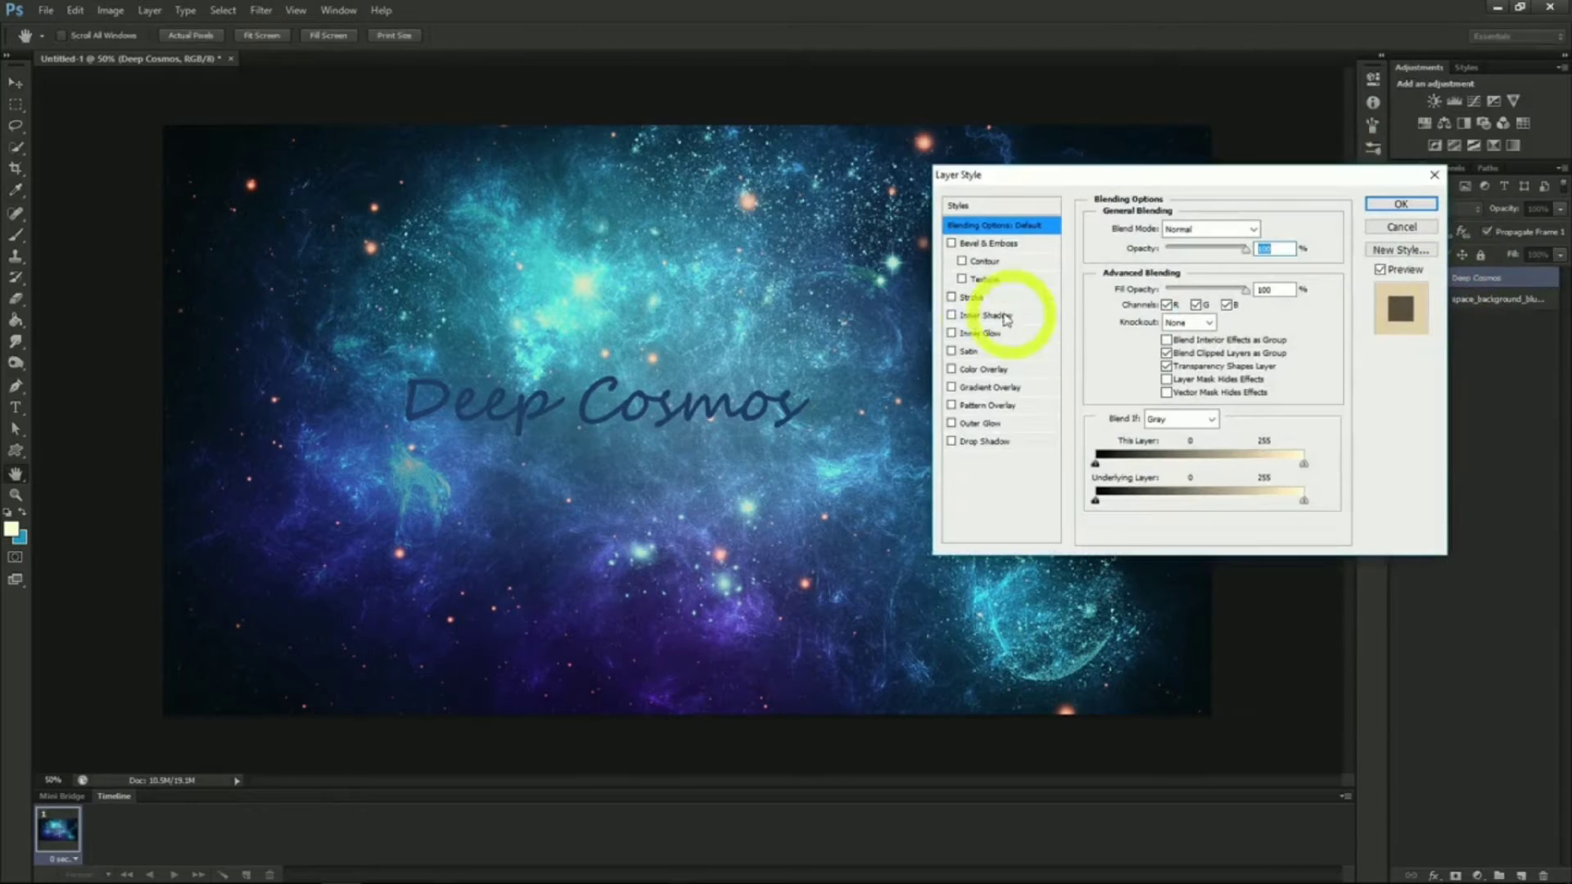
{"action": "left_click", "coordinate": [952, 298]}
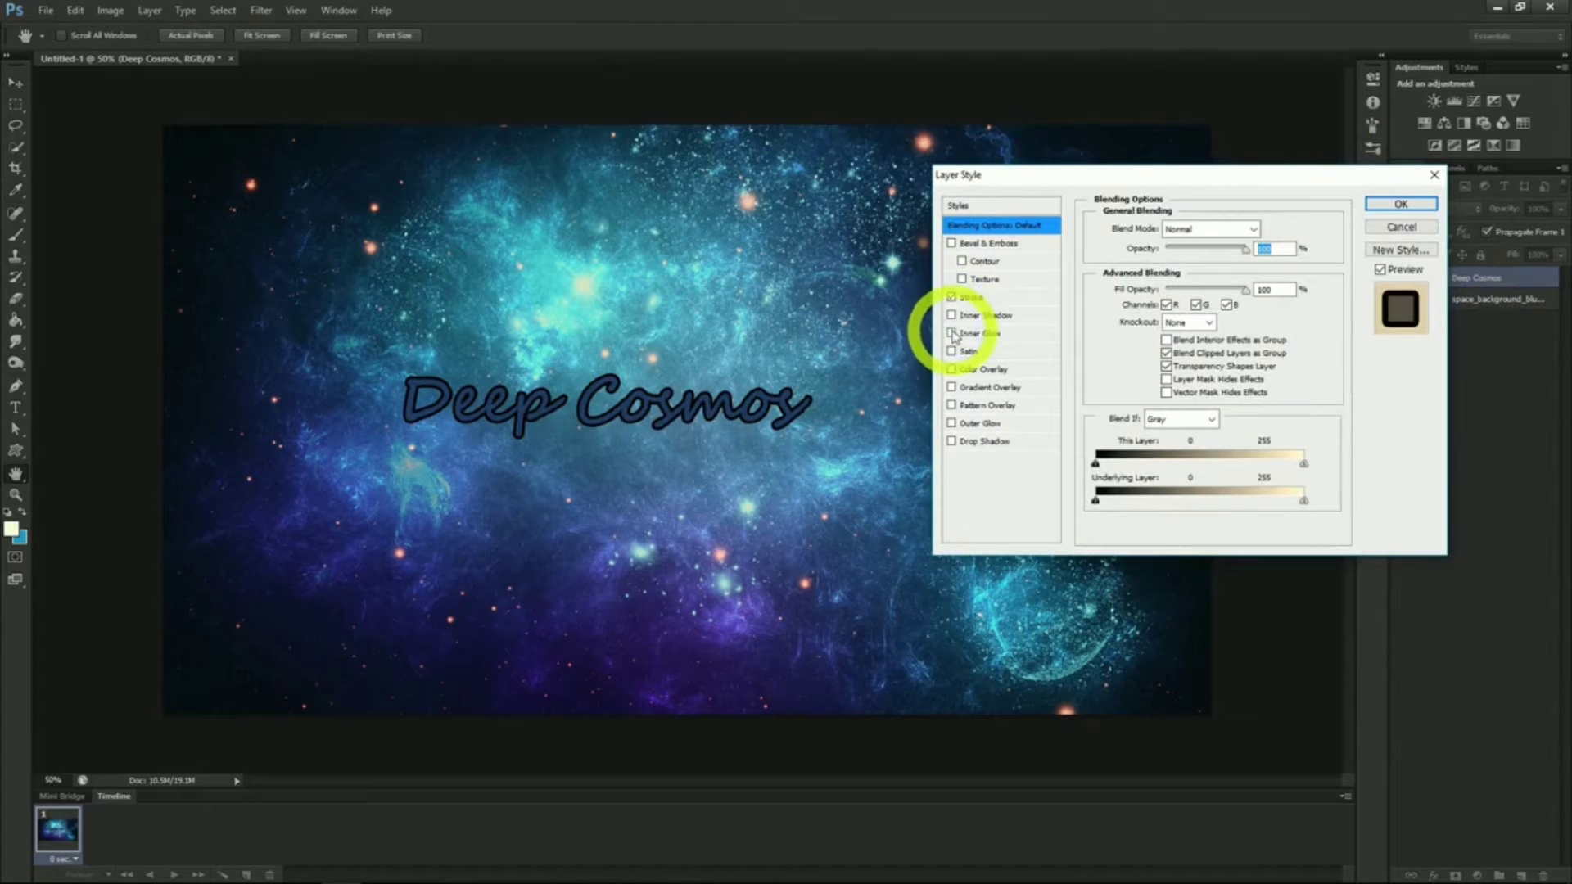
{"action": "left_click", "coordinate": [952, 333]}
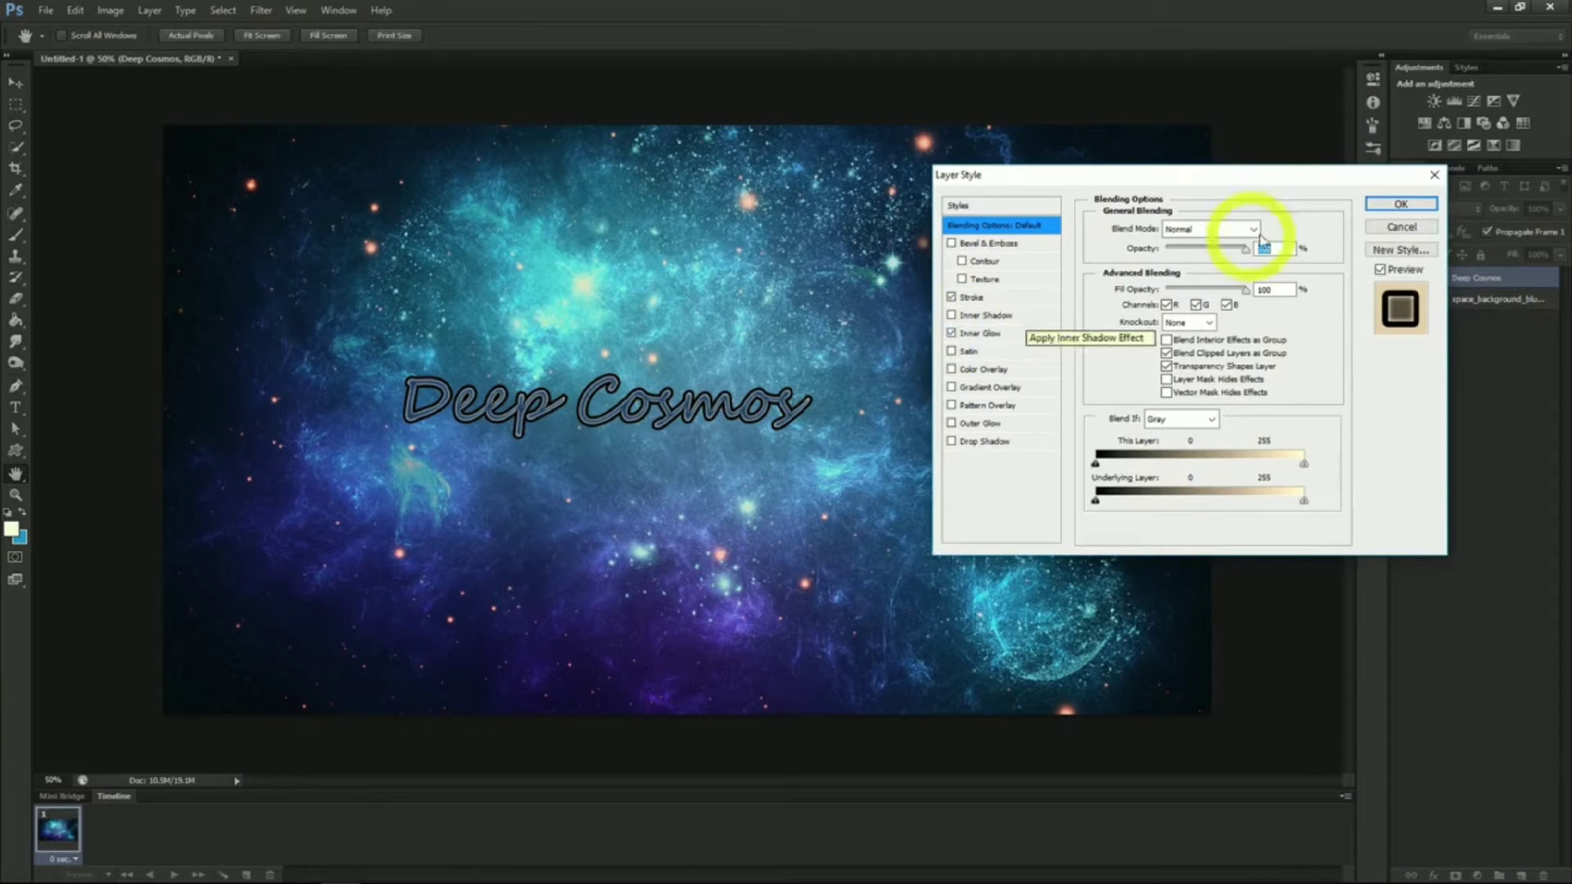
{"action": "left_click", "coordinate": [1401, 204]}
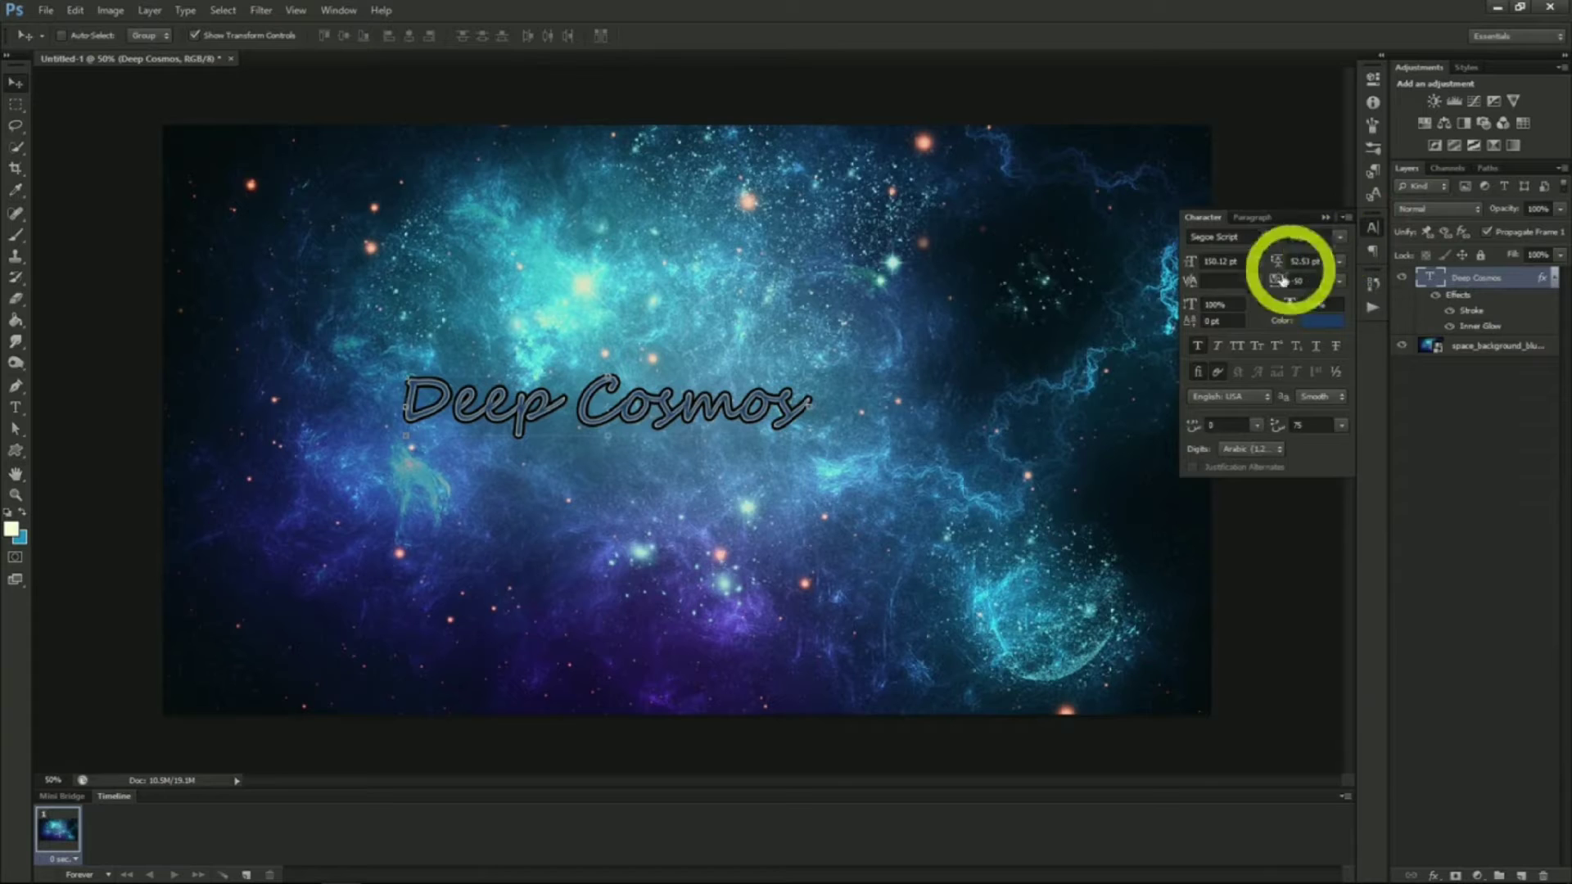
Change the text font to Master Of Break (OT) and move the text towards the right
{"action": "left_click", "coordinate": [1270, 238]}
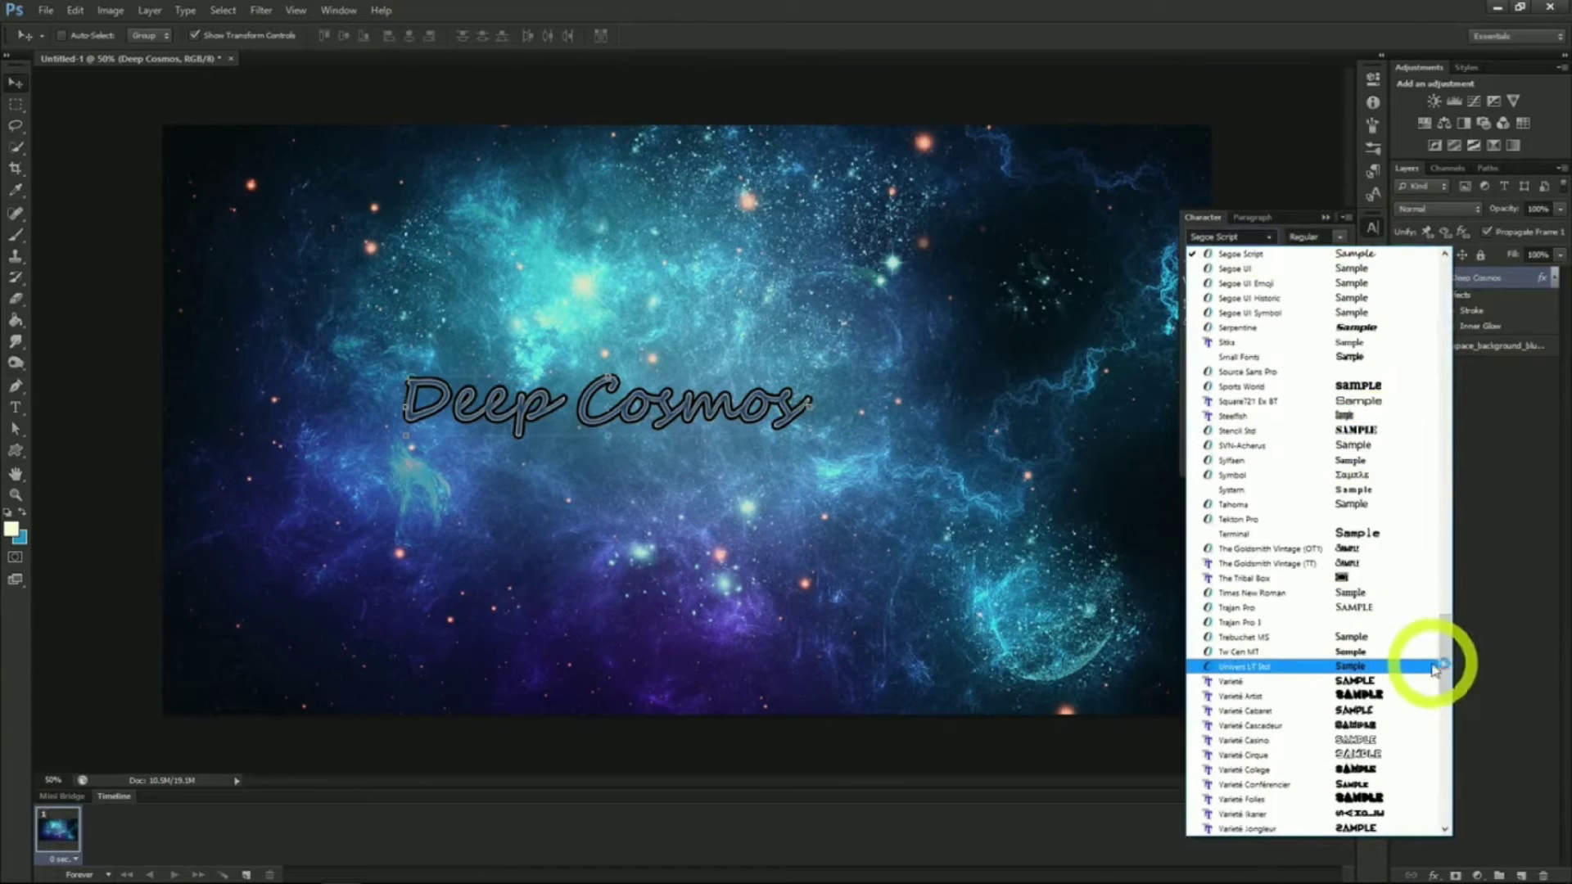
{"action": "left_click_drag", "start_coordinate": [1445, 655], "coordinate": [1445, 505]}
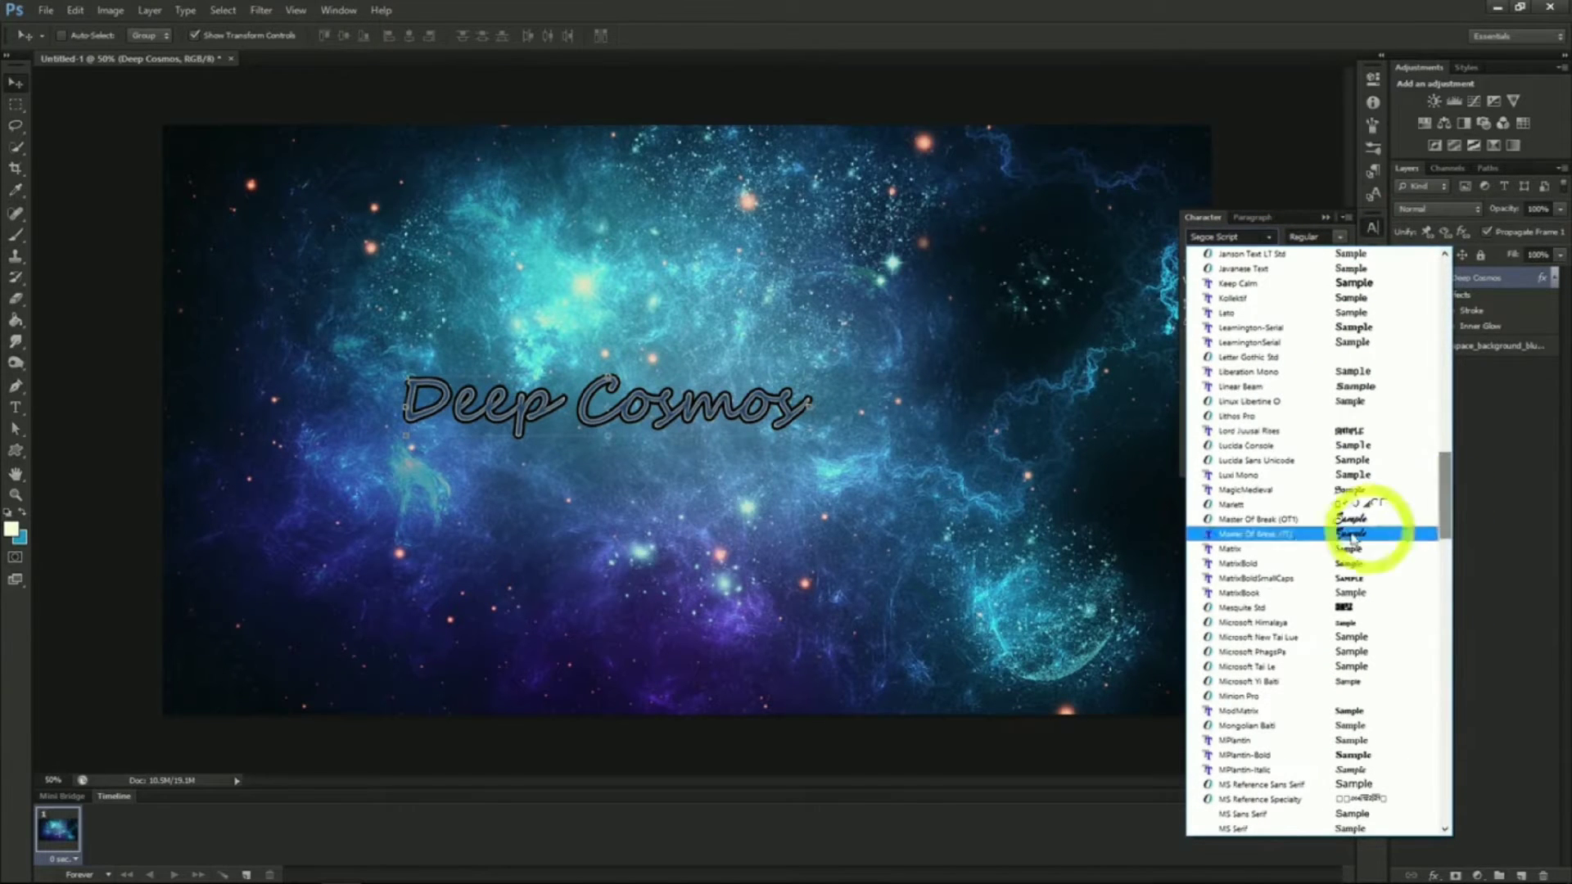
{"action": "left_click", "coordinate": [1310, 531]}
{"action": "left_click_drag", "start_coordinate": [1281, 524], "coordinate": [1213, 565]}
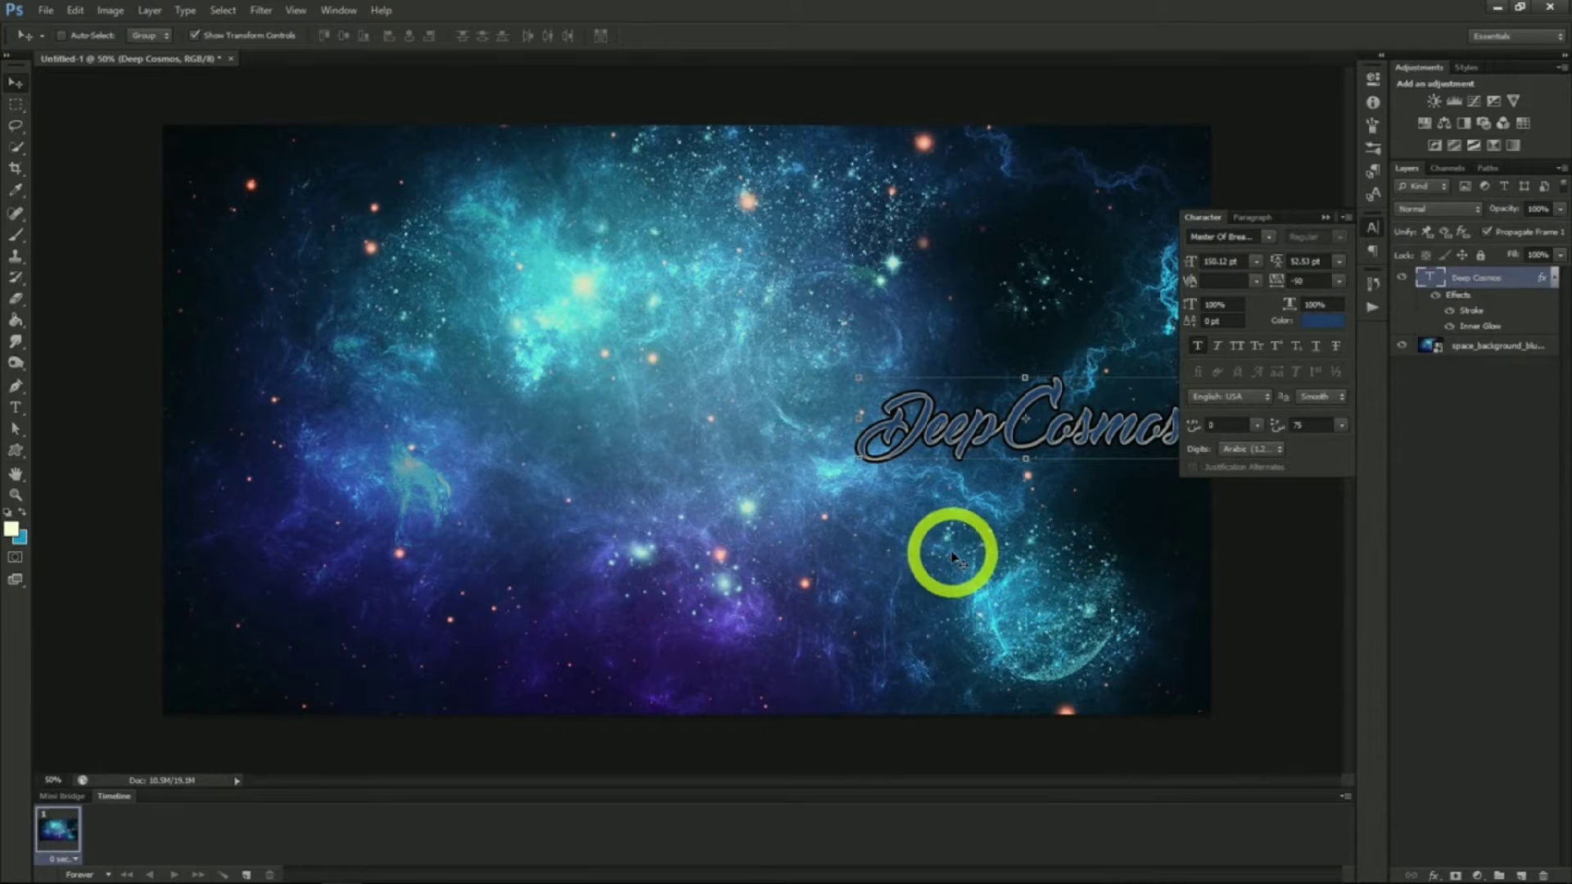
{"action": "left_click", "coordinate": [16, 408]}
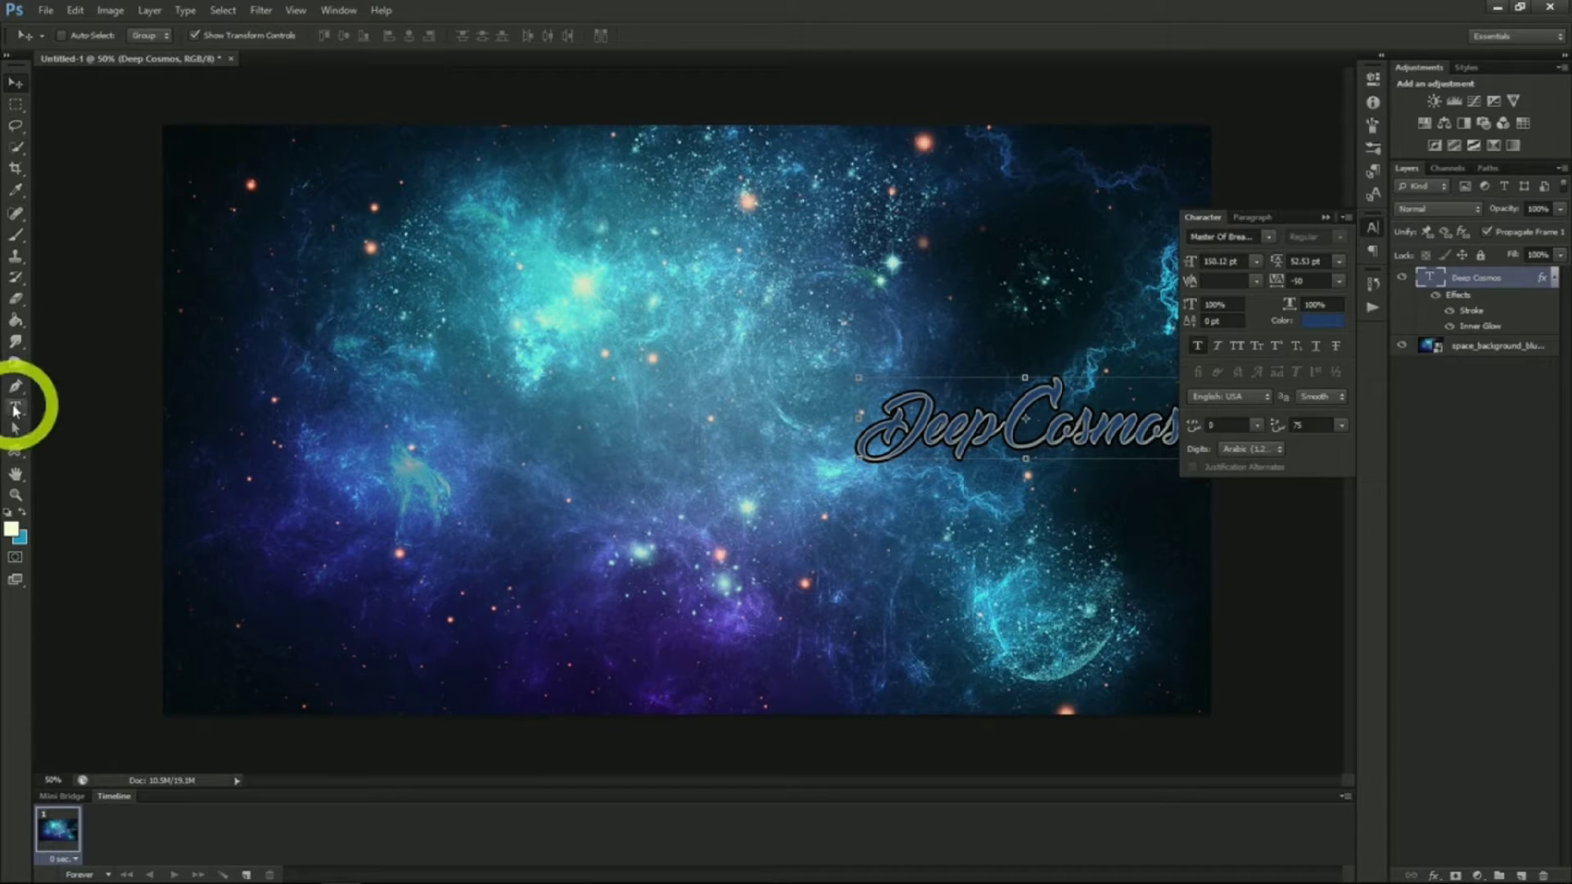
Add the text "Space Exploration" on the space canvas
{"action": "left_click", "coordinate": [791, 491]}
{"action": "type", "text": "Sp"}
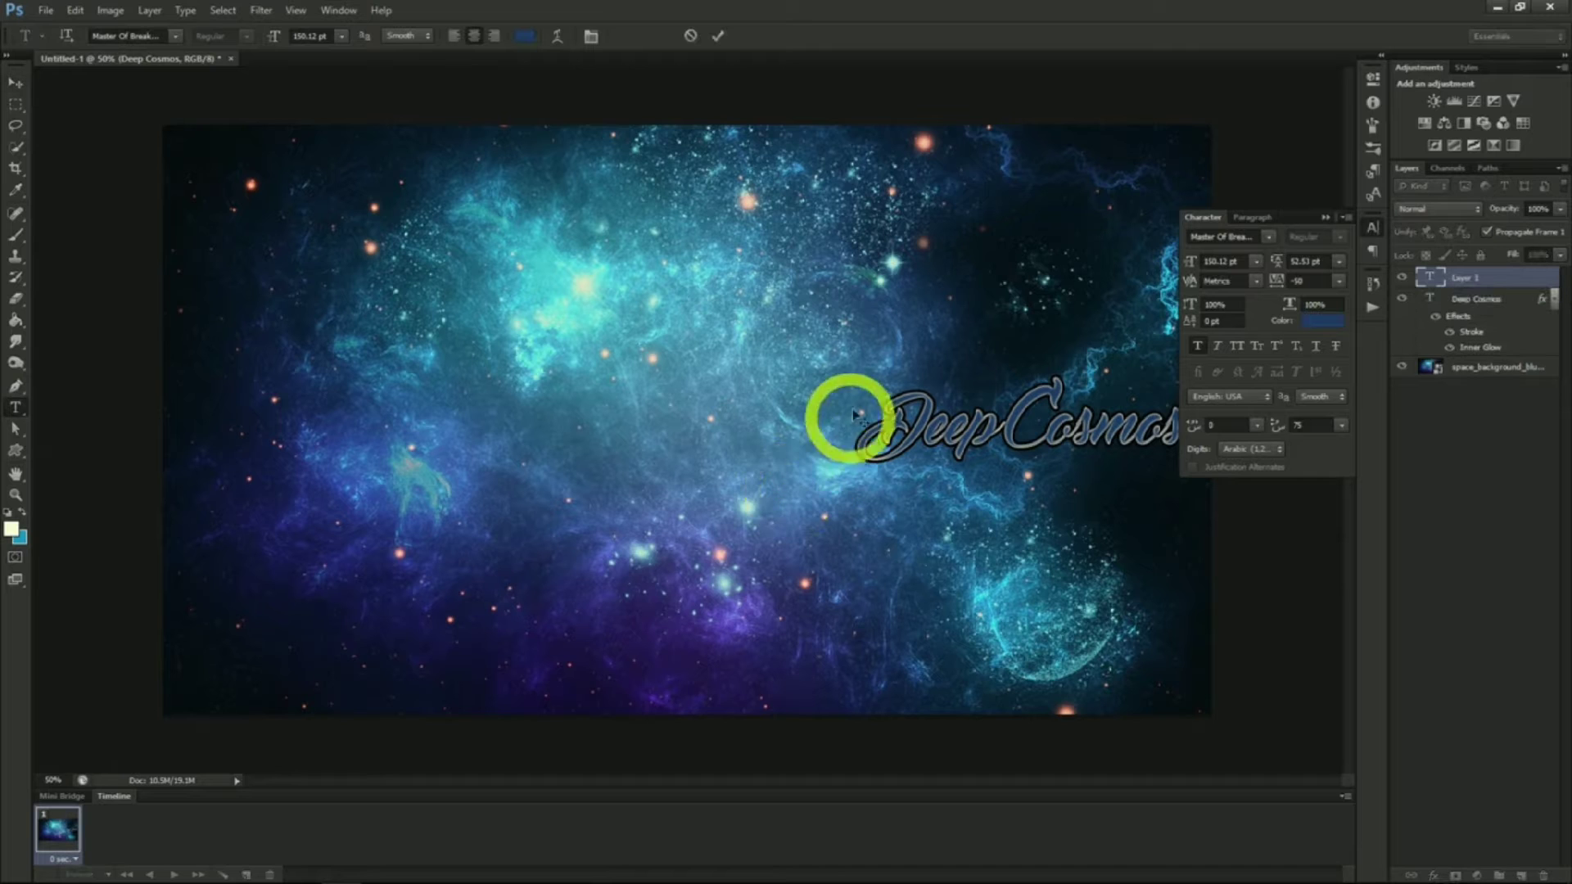
{"action": "type", "text": "ace Exploration"}
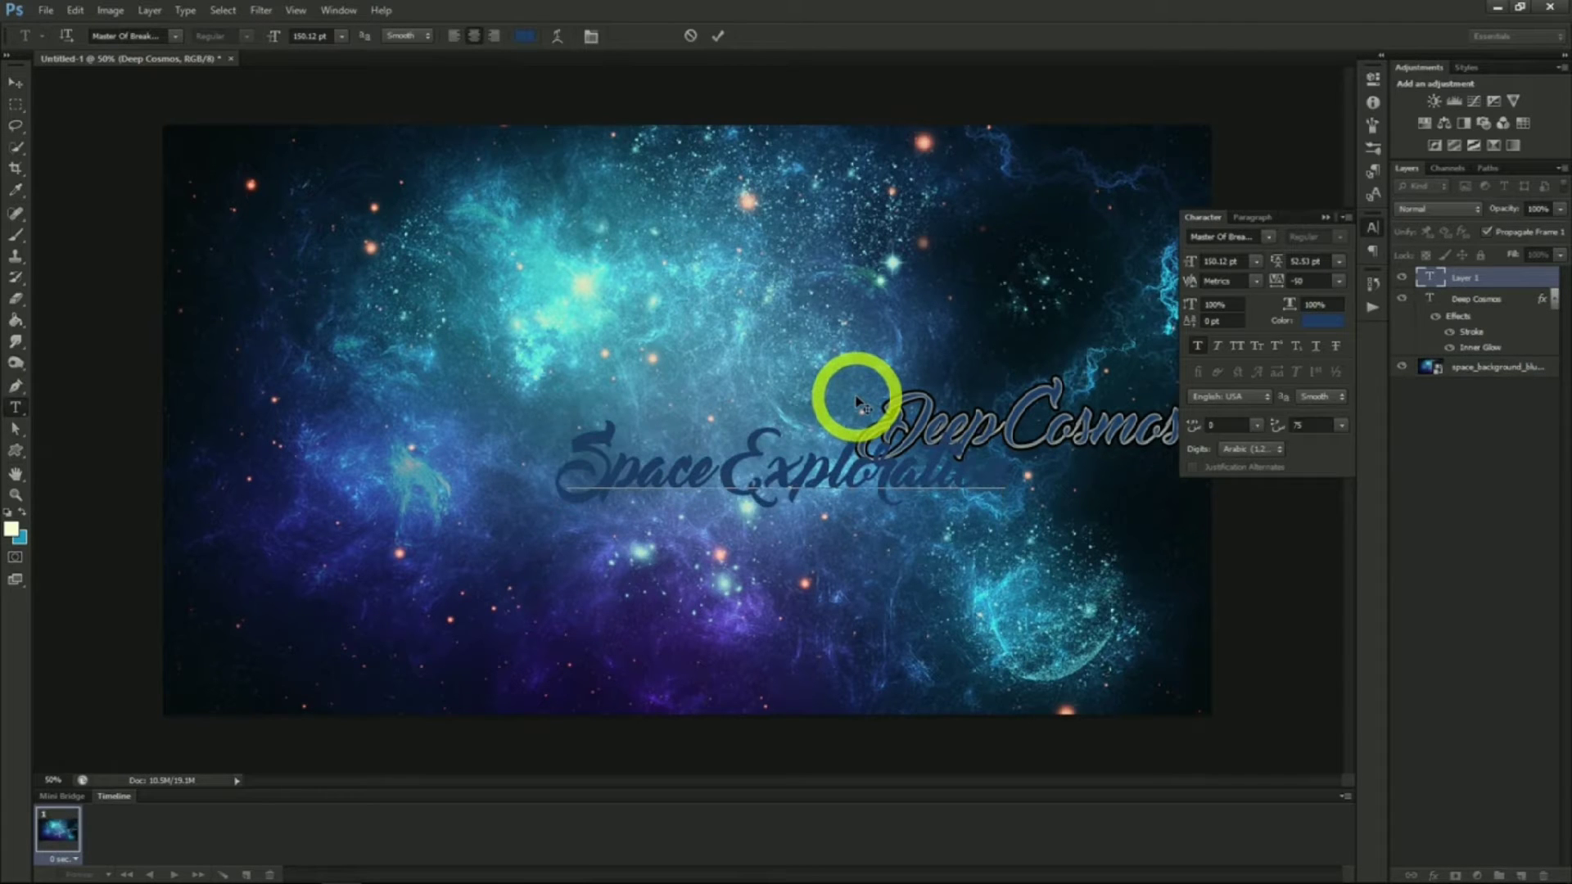
{"action": "left_click", "coordinate": [15, 83]}
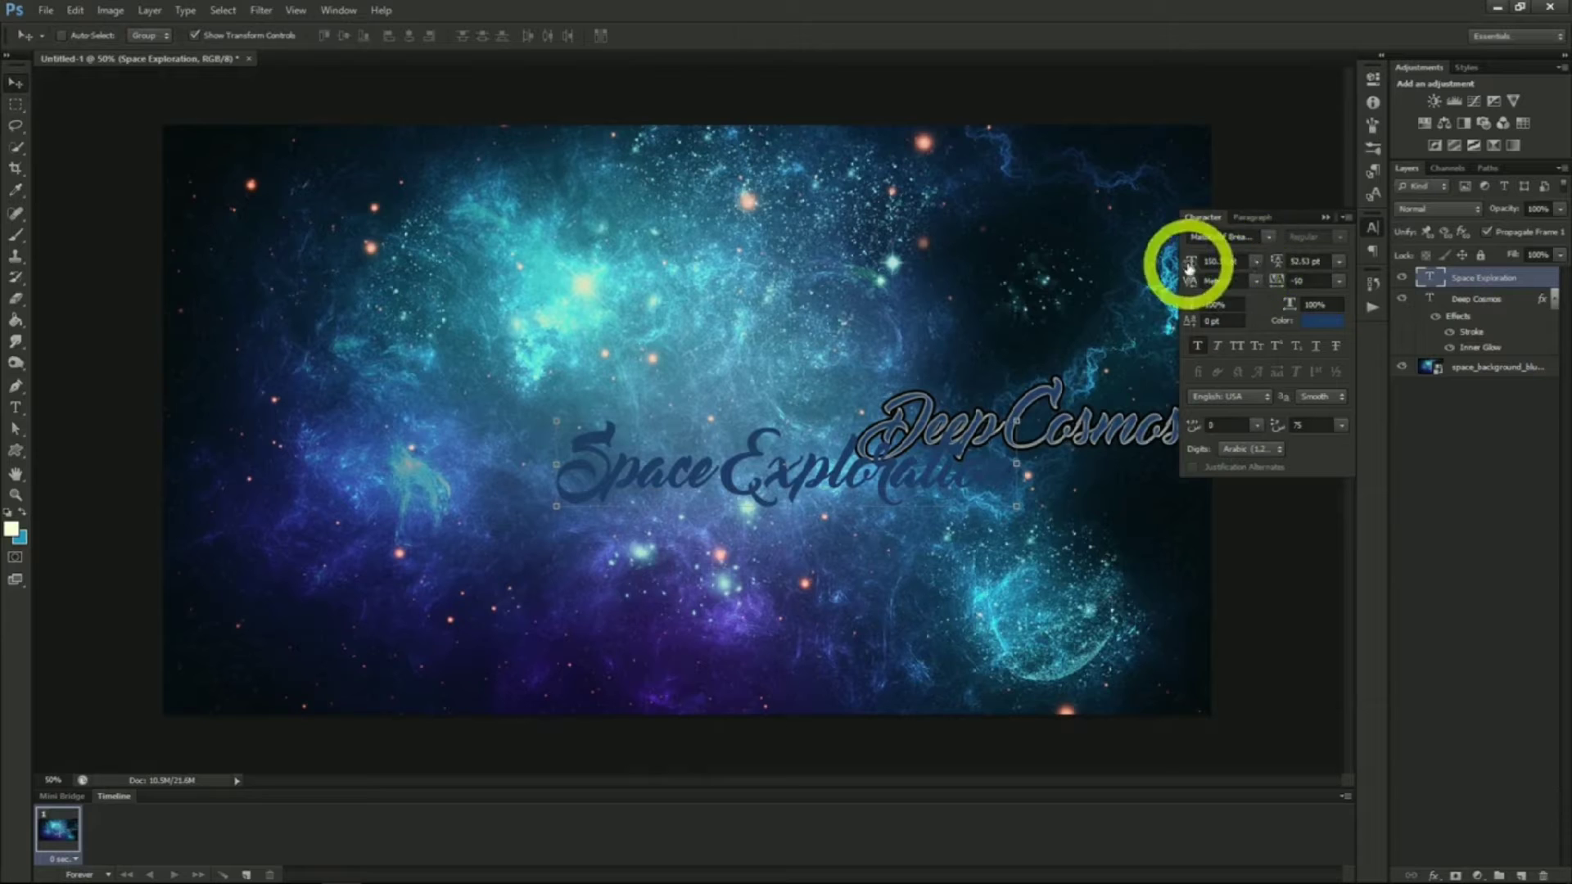
Change the Space Exploration text font to MPlantin-Bold and nudge the text slightly down and right
{"action": "left_click", "coordinate": [1269, 237]}
{"action": "scroll", "coordinate": [1275, 310], "scroll_direction": "up", "scroll_amount": 1}
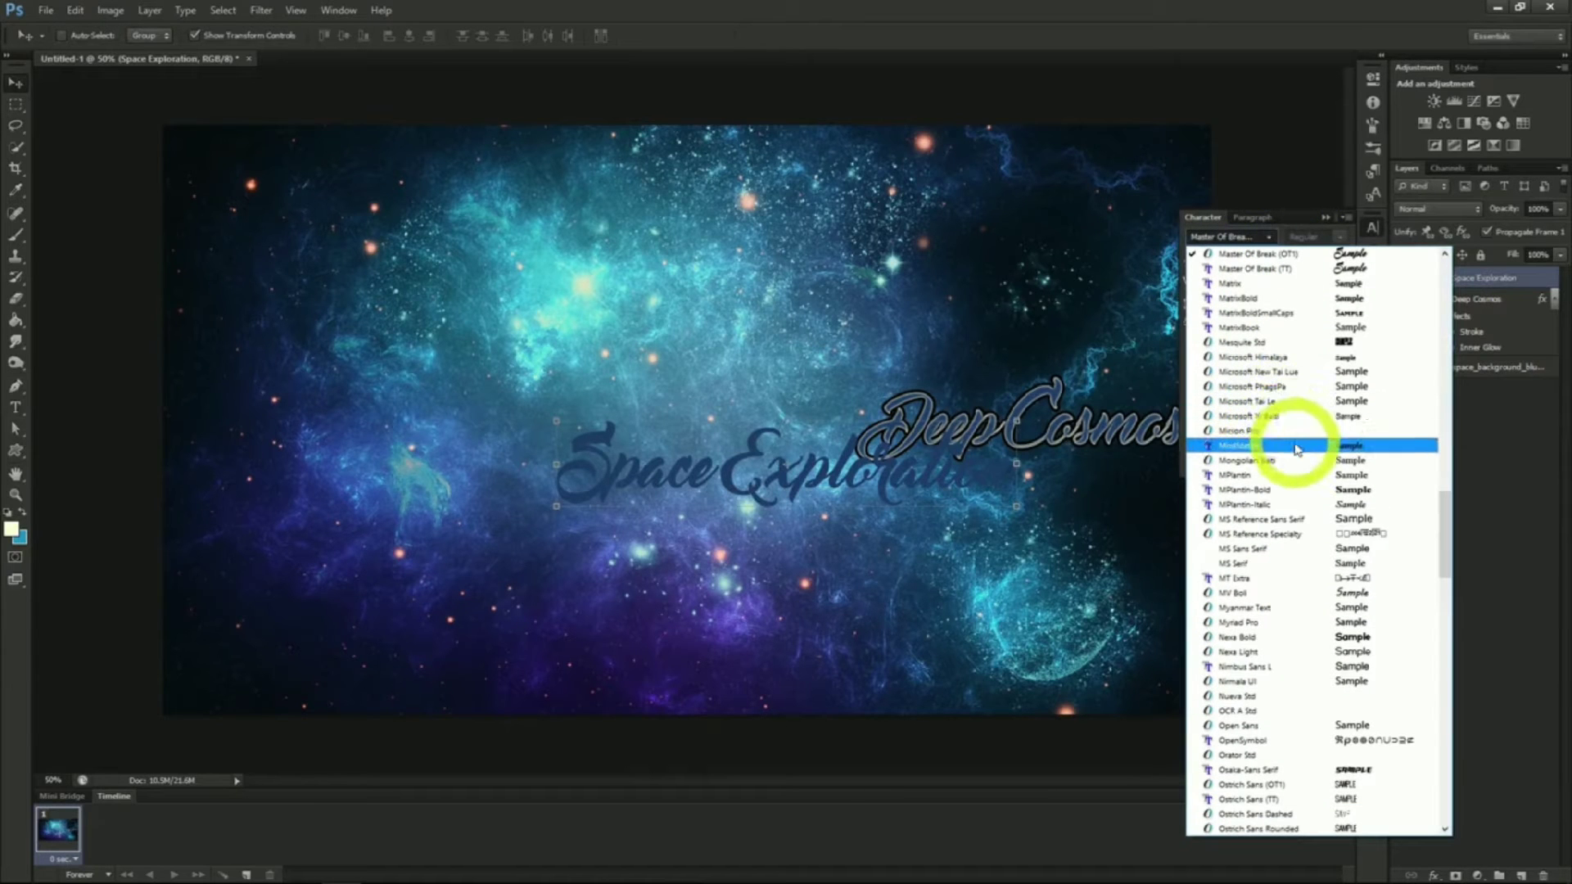
{"action": "left_click", "coordinate": [1292, 489]}
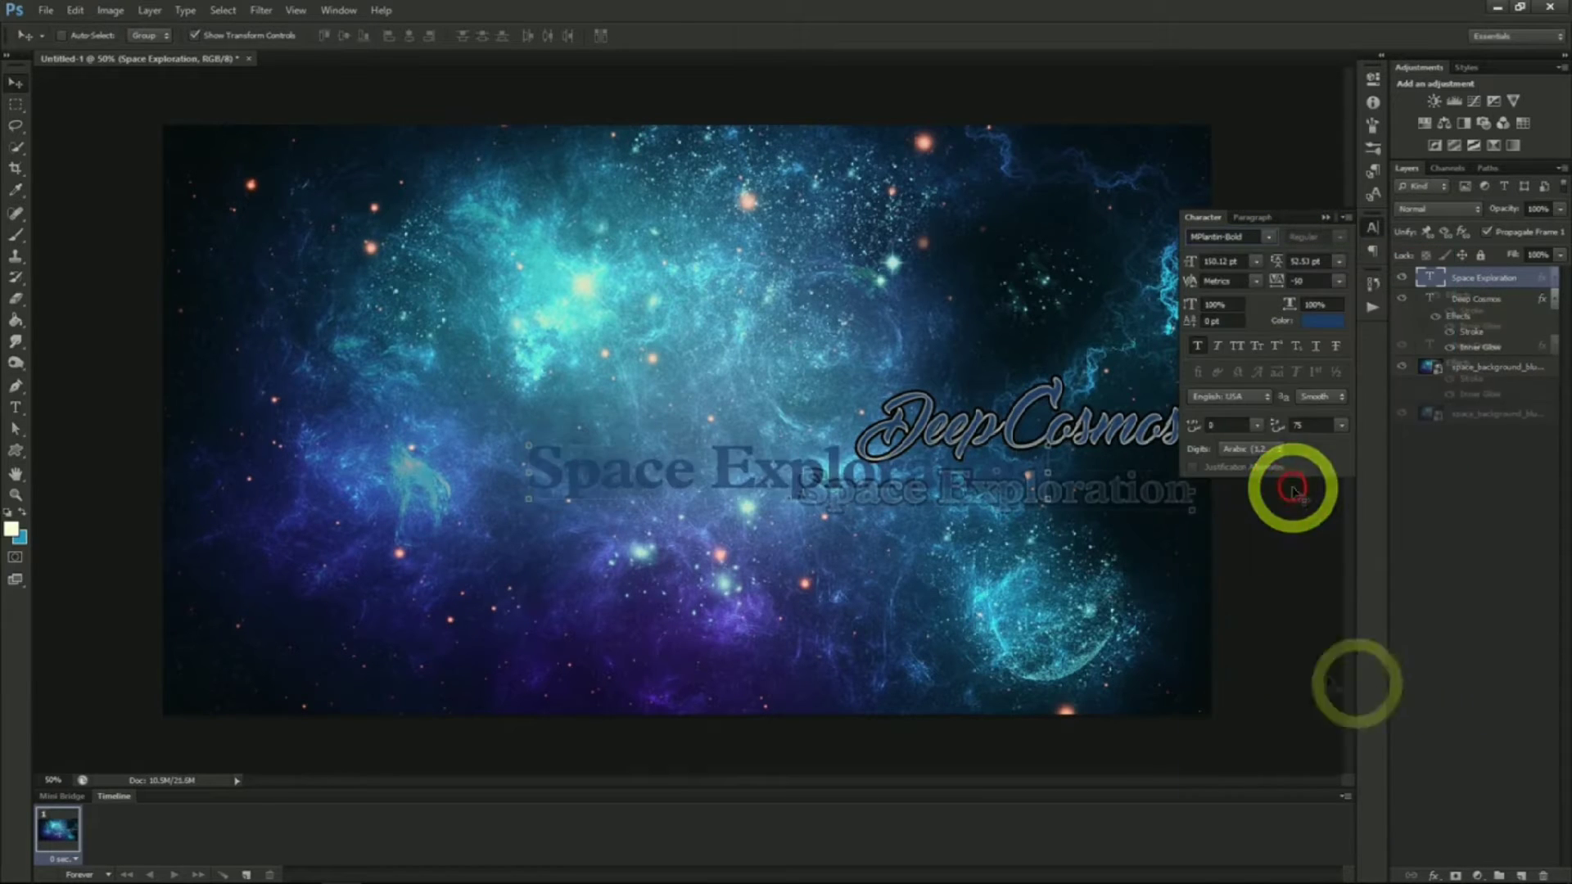
{"action": "left_click_drag", "start_coordinate": [1090, 495], "coordinate": [1101, 507]}
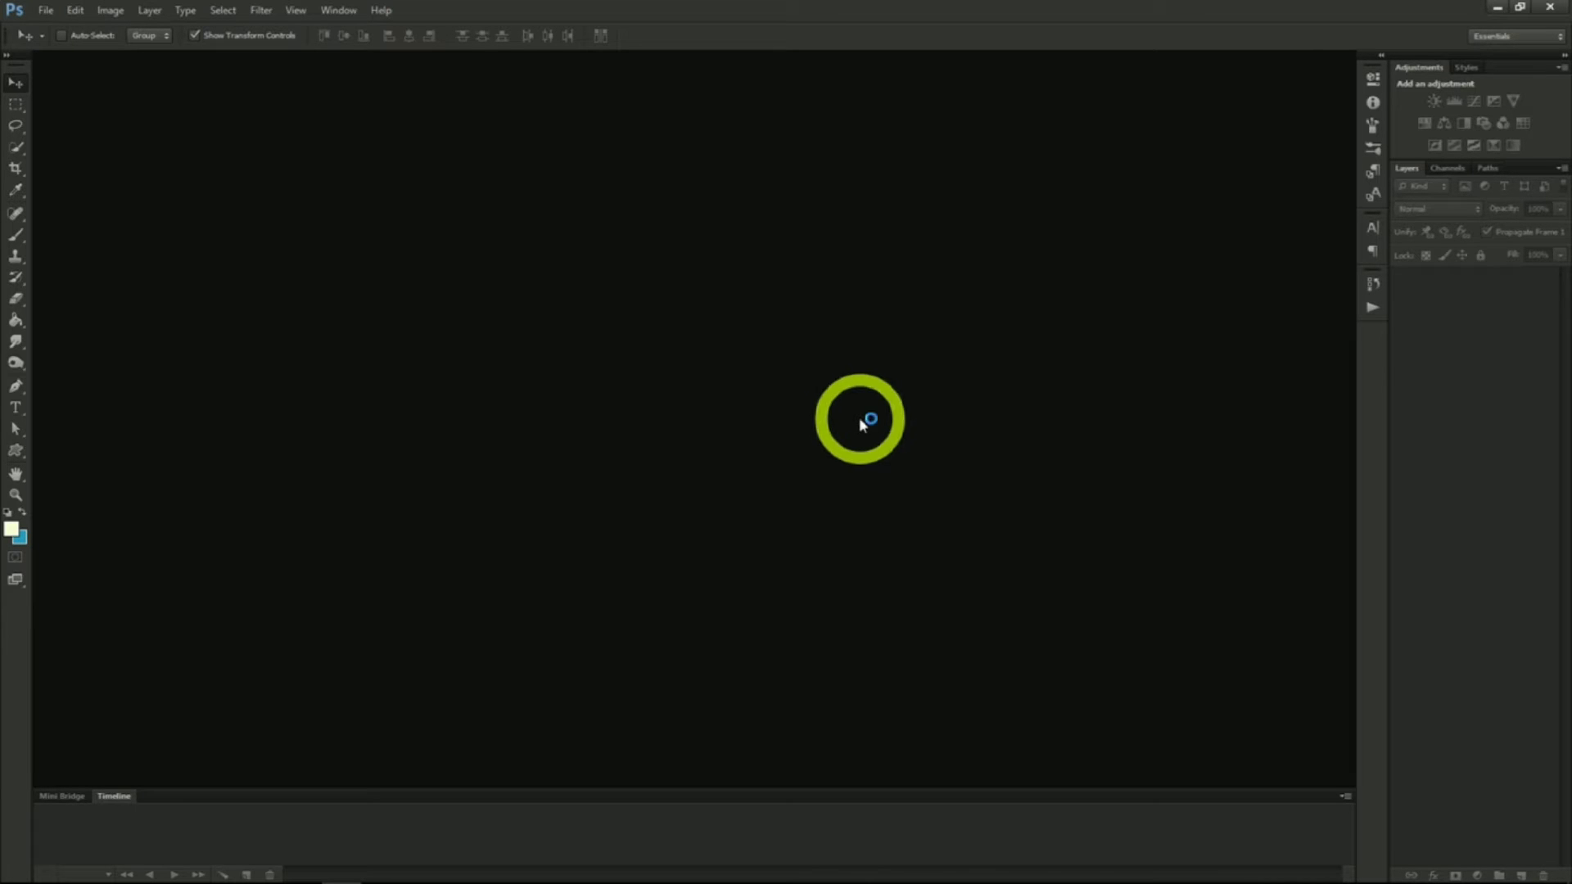
Create a new document 1200 x 618 pixels
{"action": "left_click", "coordinate": [49, 12]}
{"action": "left_click", "coordinate": [61, 38]}
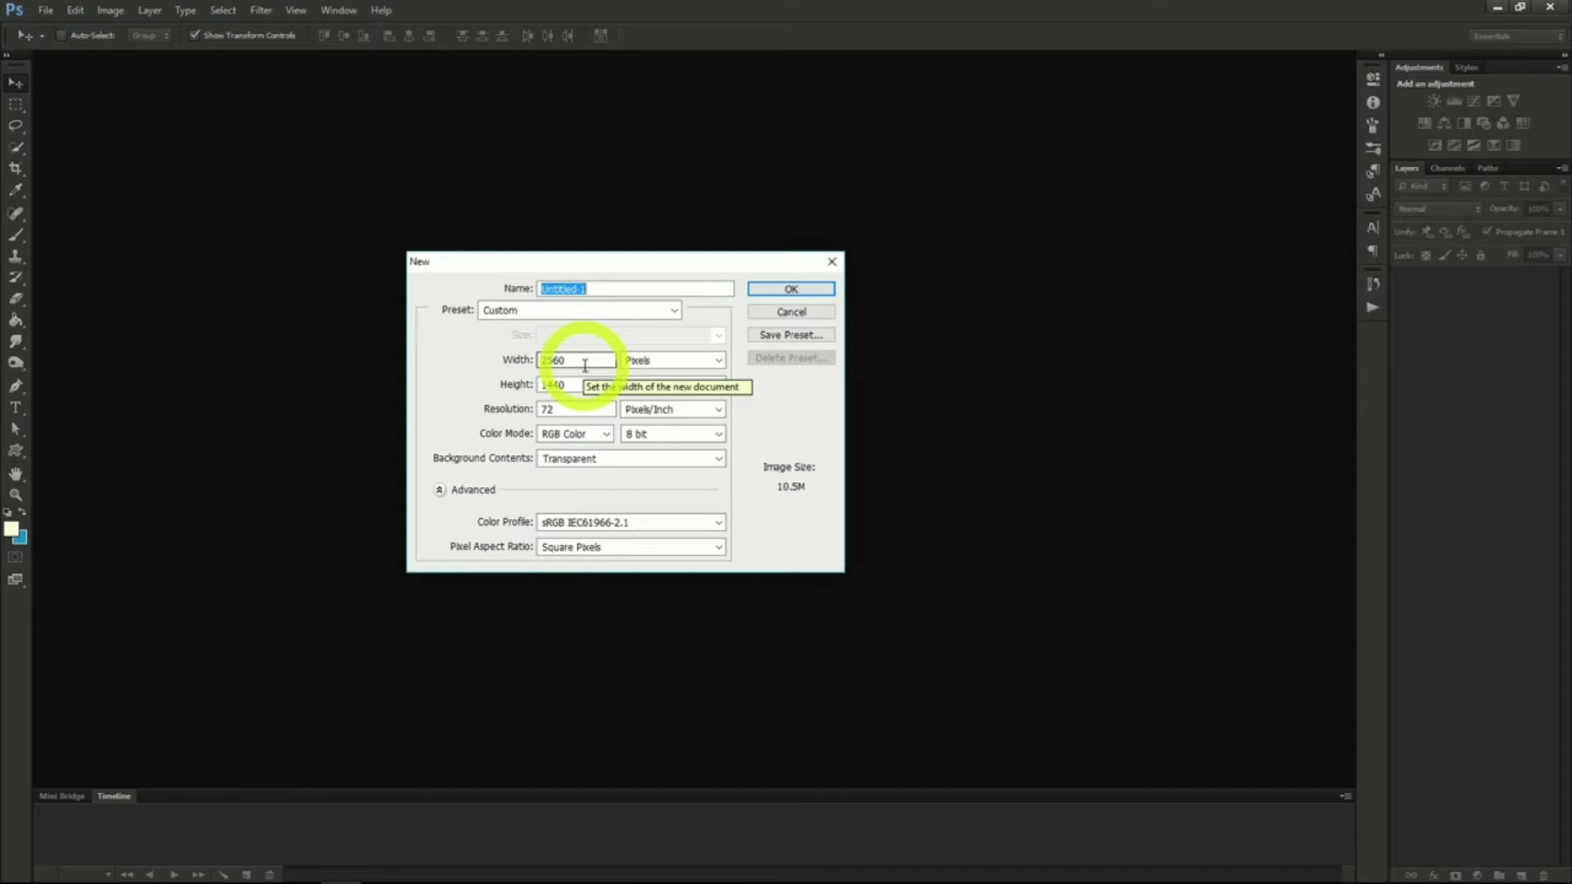
{"action": "left_click", "coordinate": [584, 365]}
{"action": "type", "text": "1200"}
{"action": "left_click", "coordinate": [572, 382]}
{"action": "double_click", "coordinate": [562, 383]}
{"action": "type", "text": "618"}
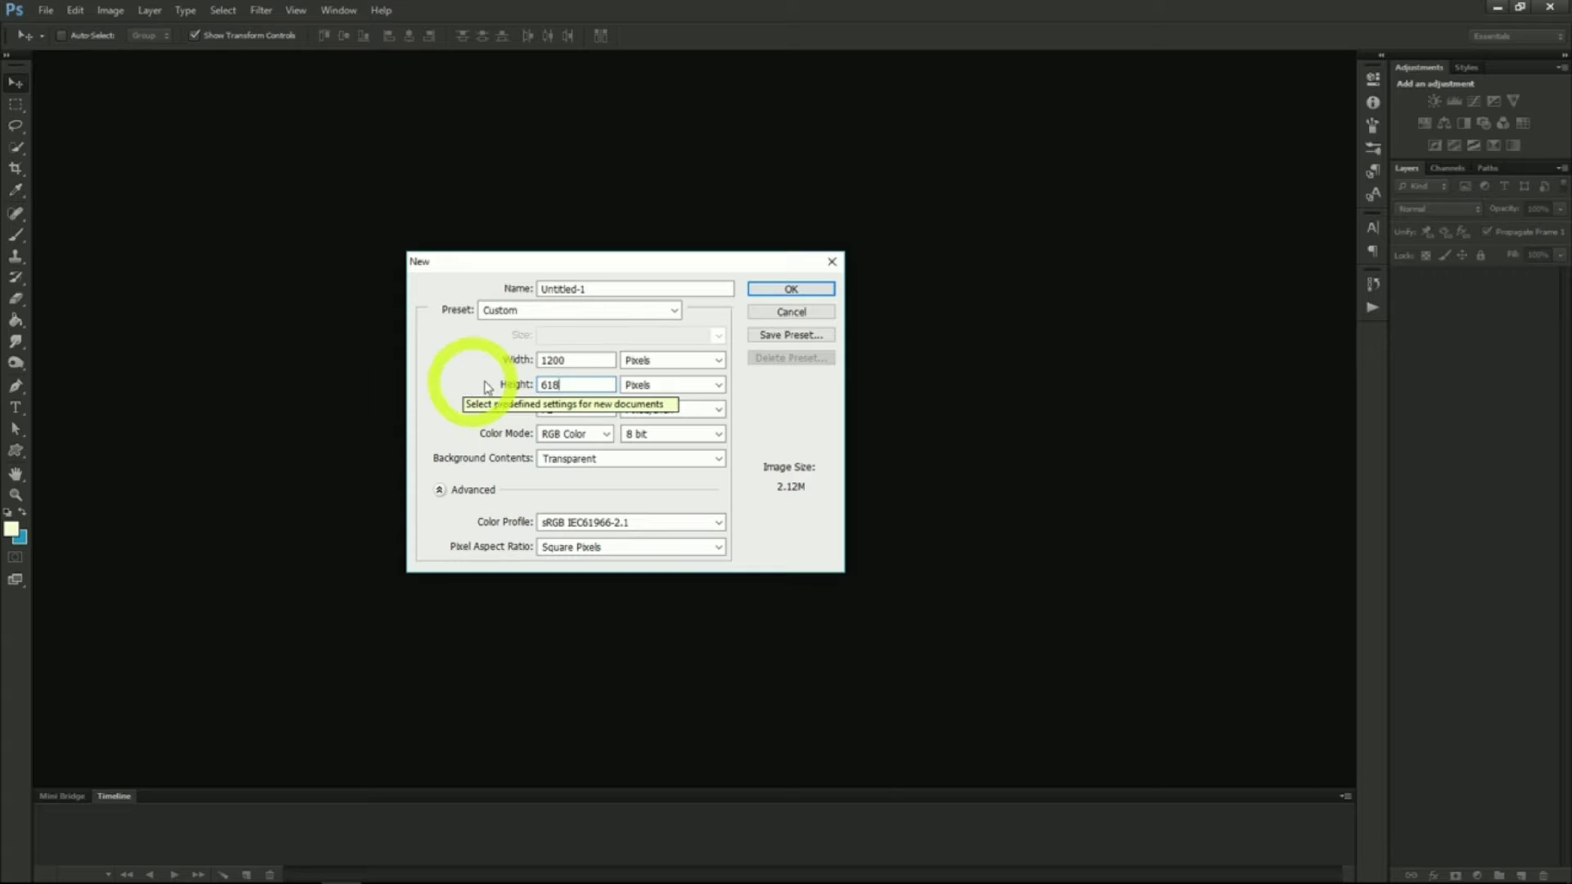
{"action": "left_click", "coordinate": [774, 291]}
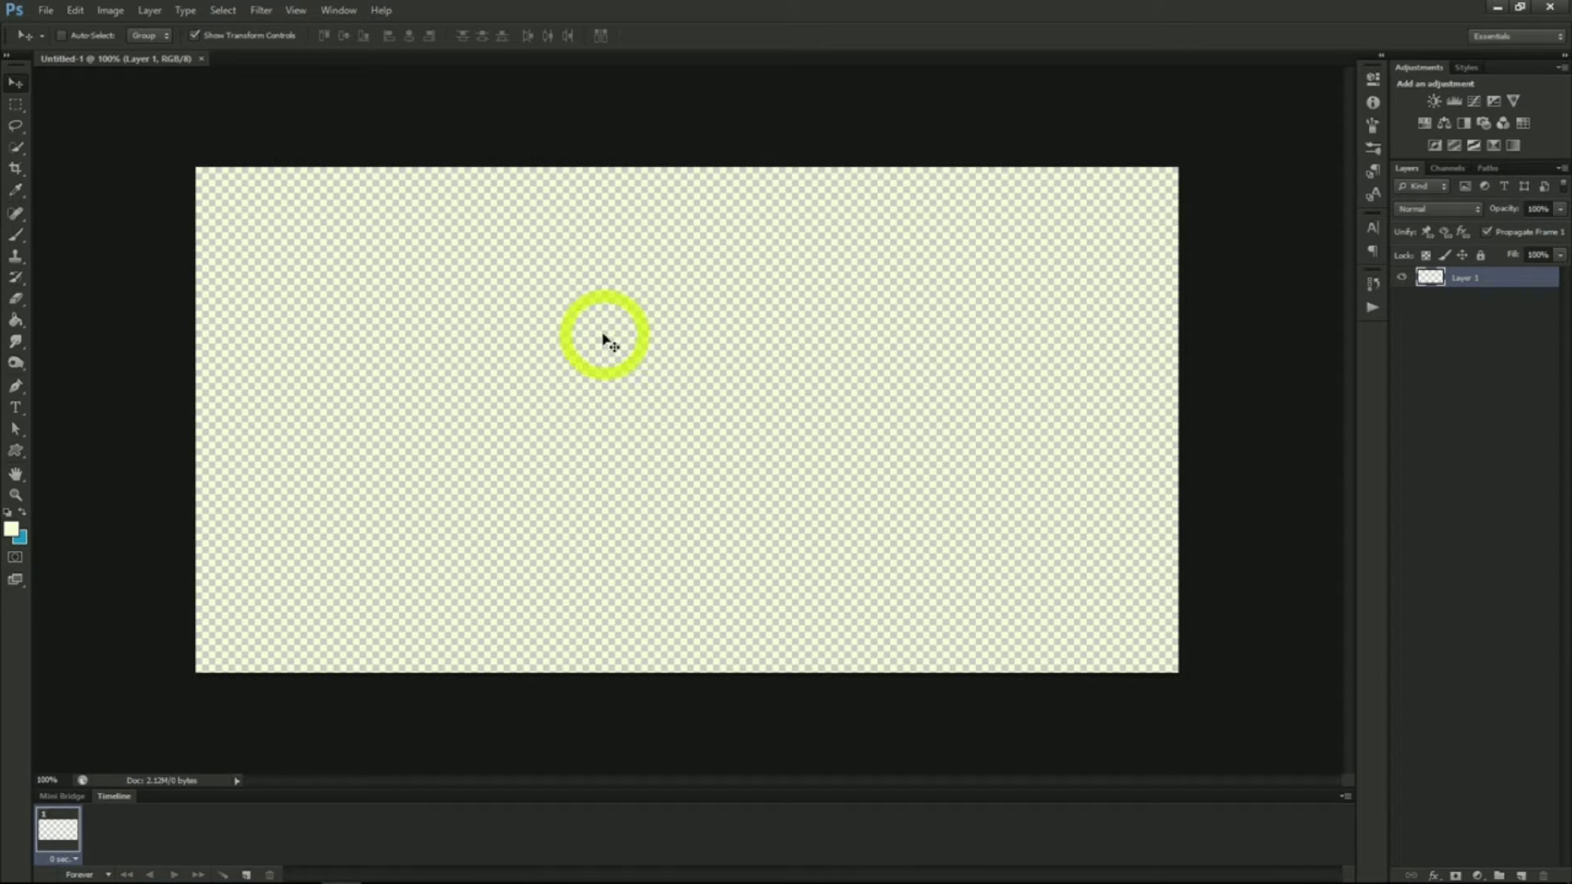
Open the family-style lobster dinner photo
{"action": "left_click", "coordinate": [46, 10]}
{"action": "left_click", "coordinate": [59, 43]}
{"action": "left_click", "coordinate": [685, 238]}
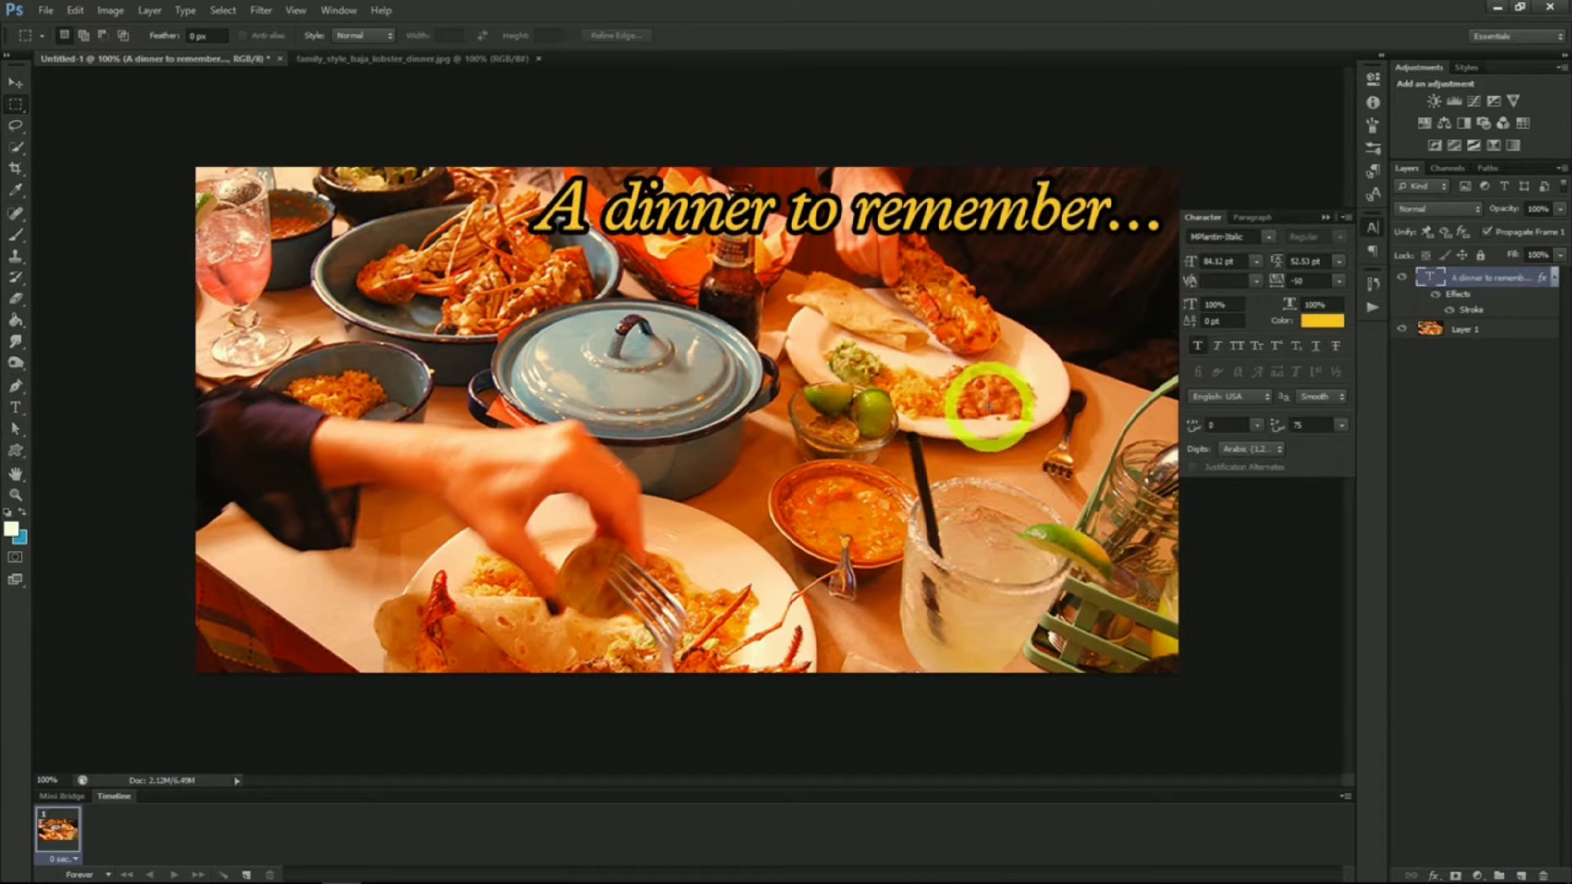
Give the photo layer an Inner Glow layer style with a black glow colour and adjusted opacity
{"action": "right_click", "coordinate": [1467, 329]}
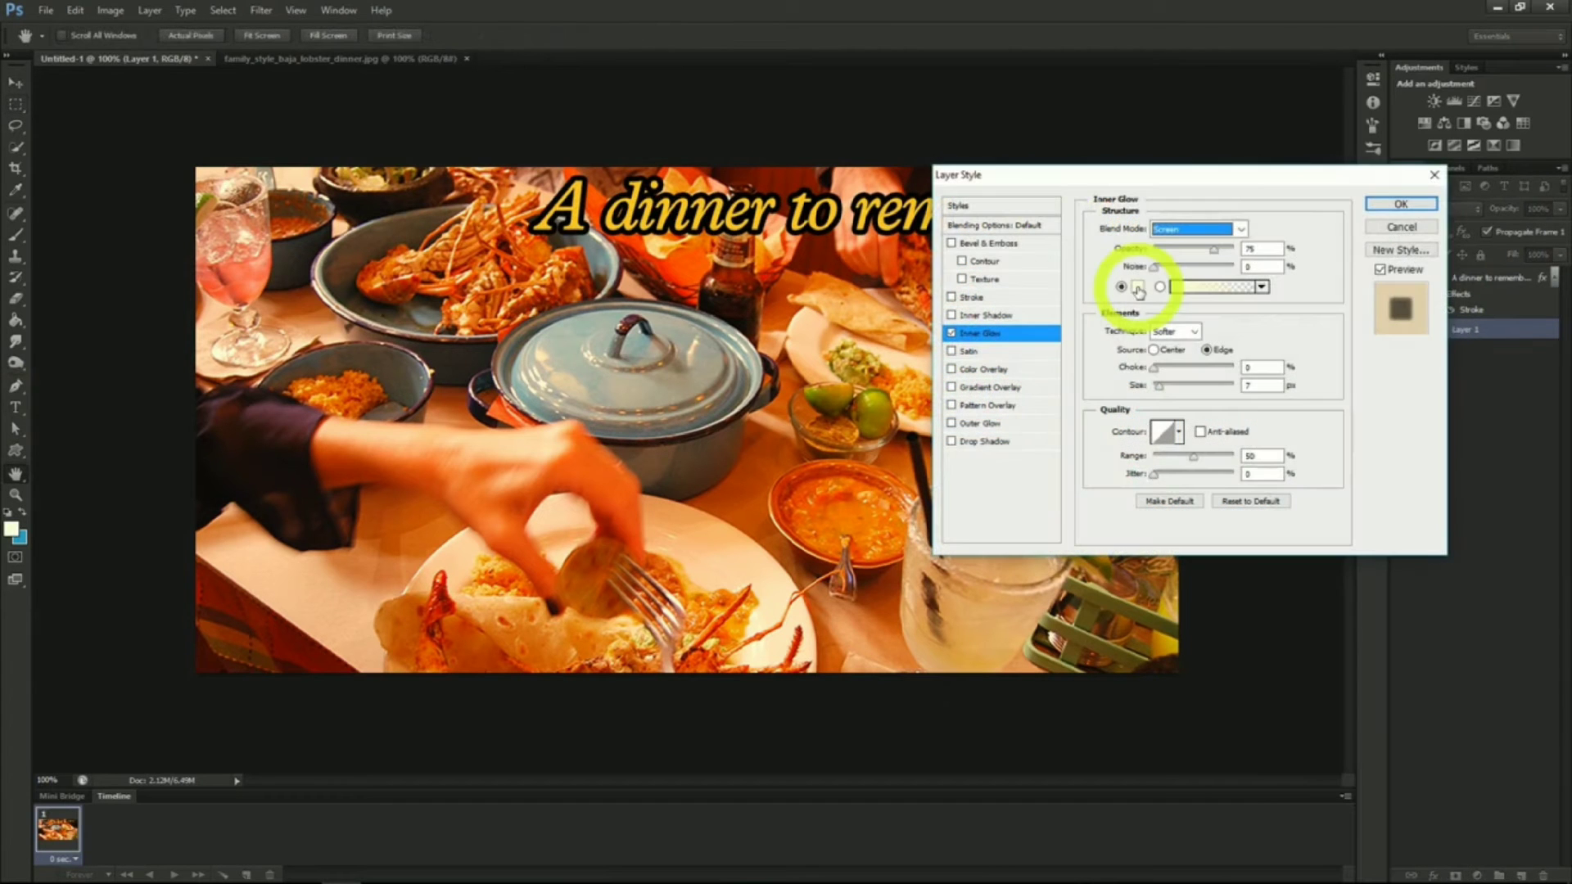
{"action": "left_click", "coordinate": [1138, 292]}
{"action": "left_click_drag", "start_coordinate": [1137, 281], "coordinate": [1252, 354]}
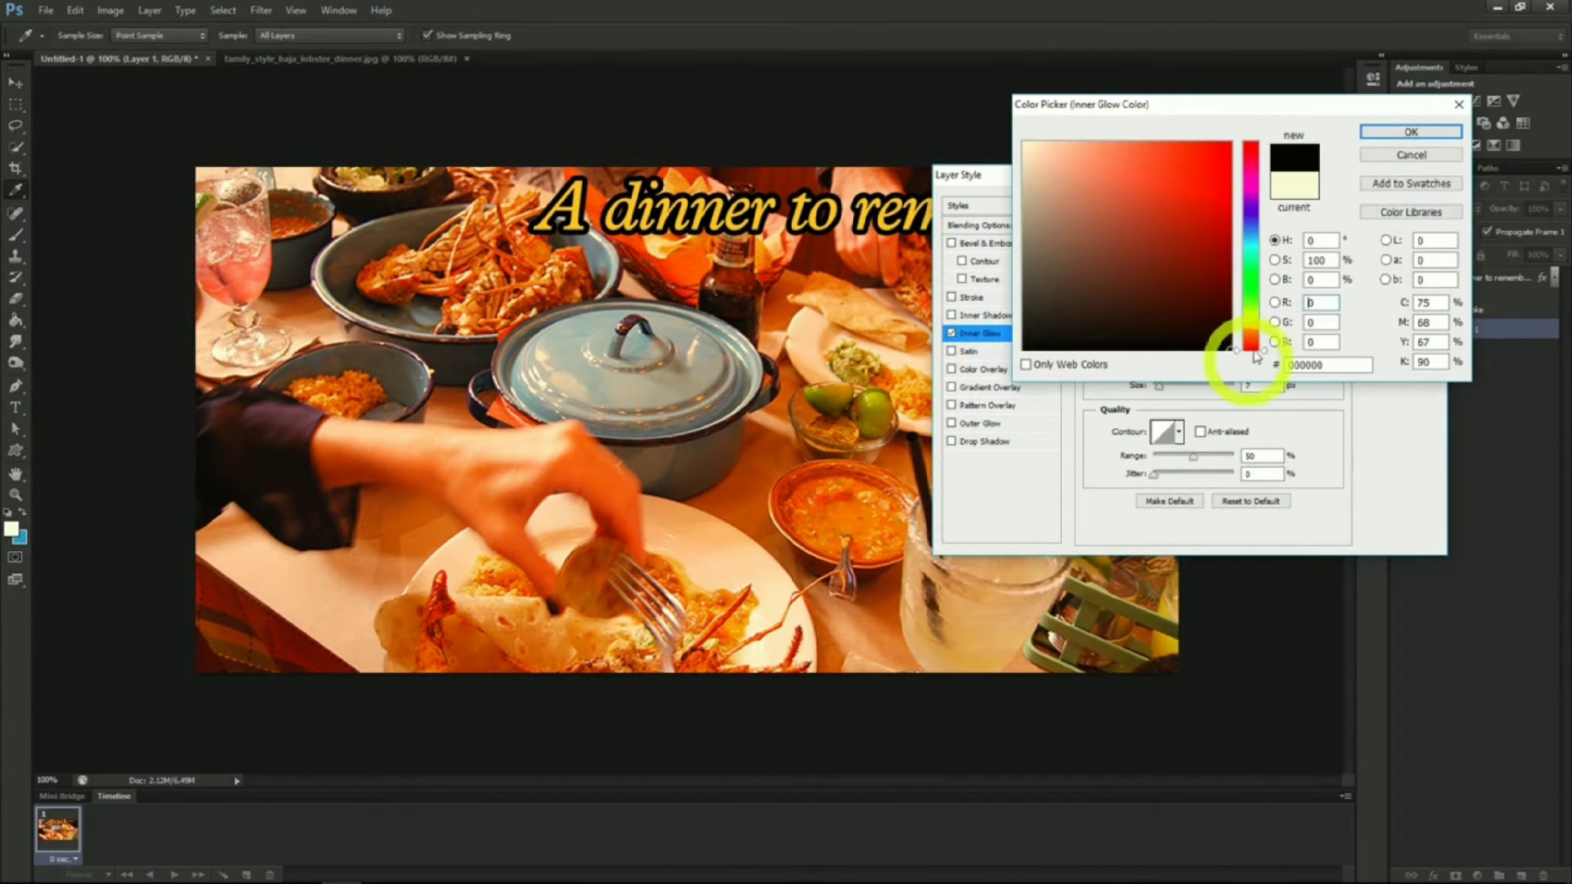
{"action": "left_click", "coordinate": [1414, 132]}
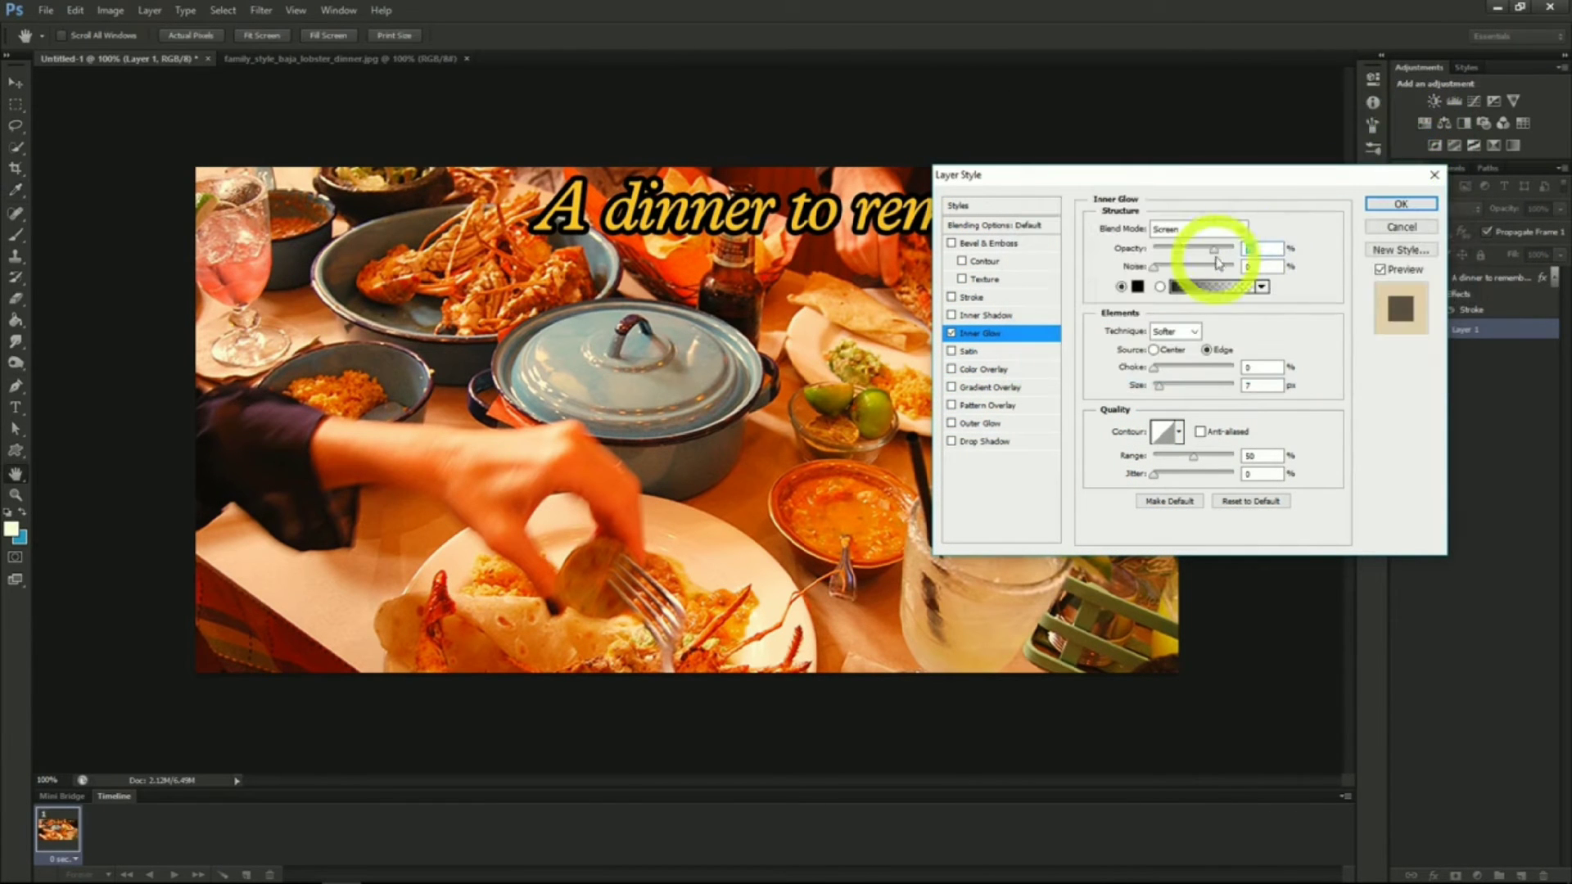
{"action": "left_click", "coordinate": [1218, 231]}
{"action": "scroll", "coordinate": [1218, 230], "scroll_direction": "up", "scroll_amount": 5}
{"action": "left_click", "coordinate": [1199, 243]}
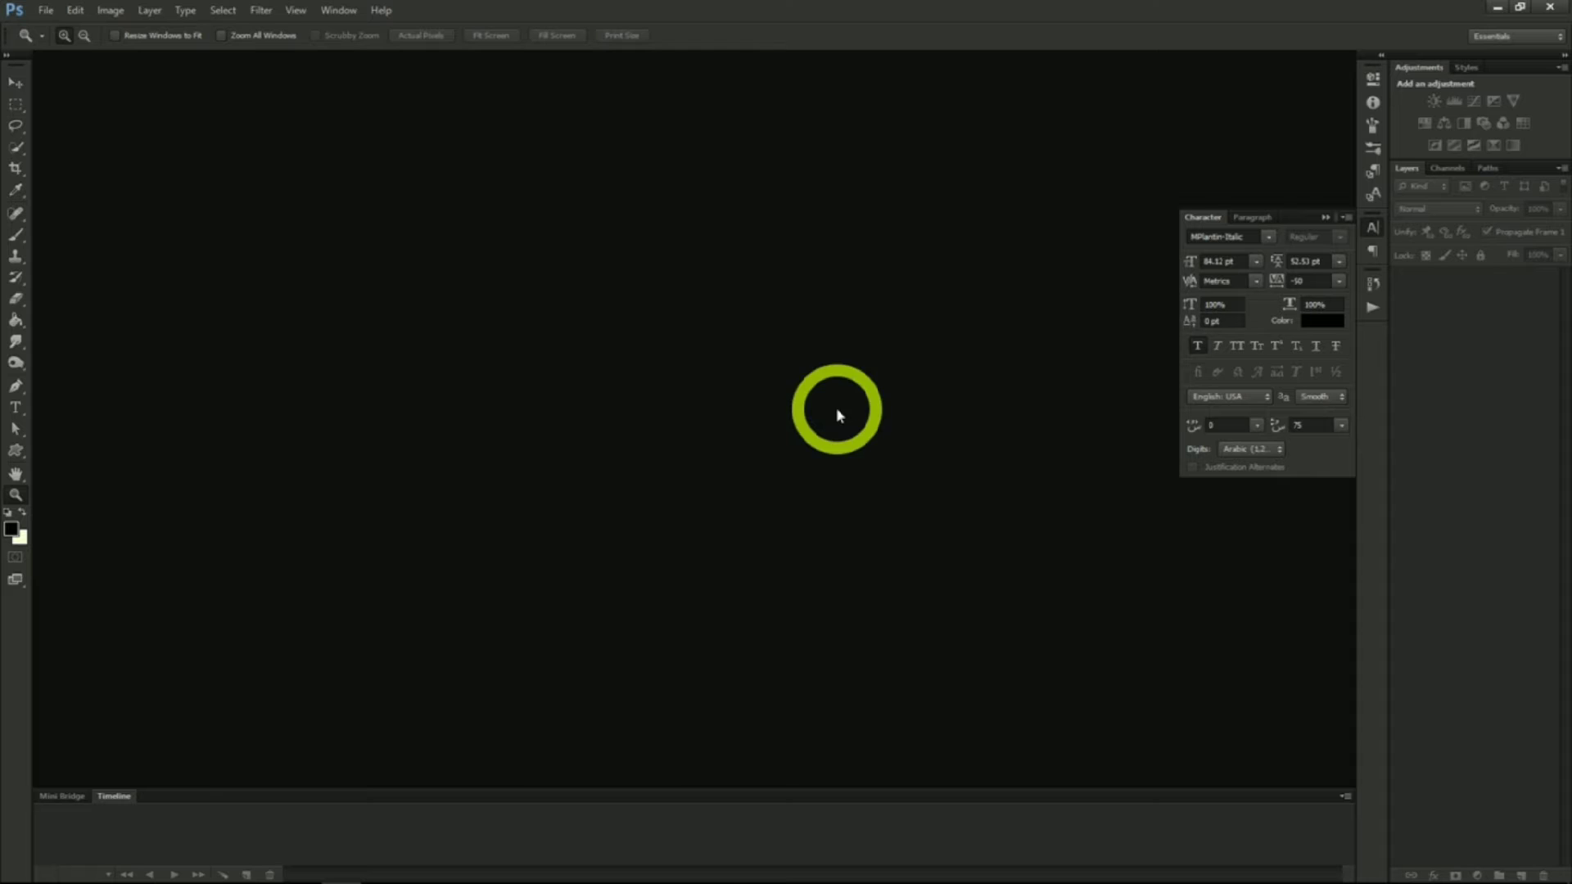
Create a new document 851 x 315 pixels
{"action": "left_click", "coordinate": [46, 10]}
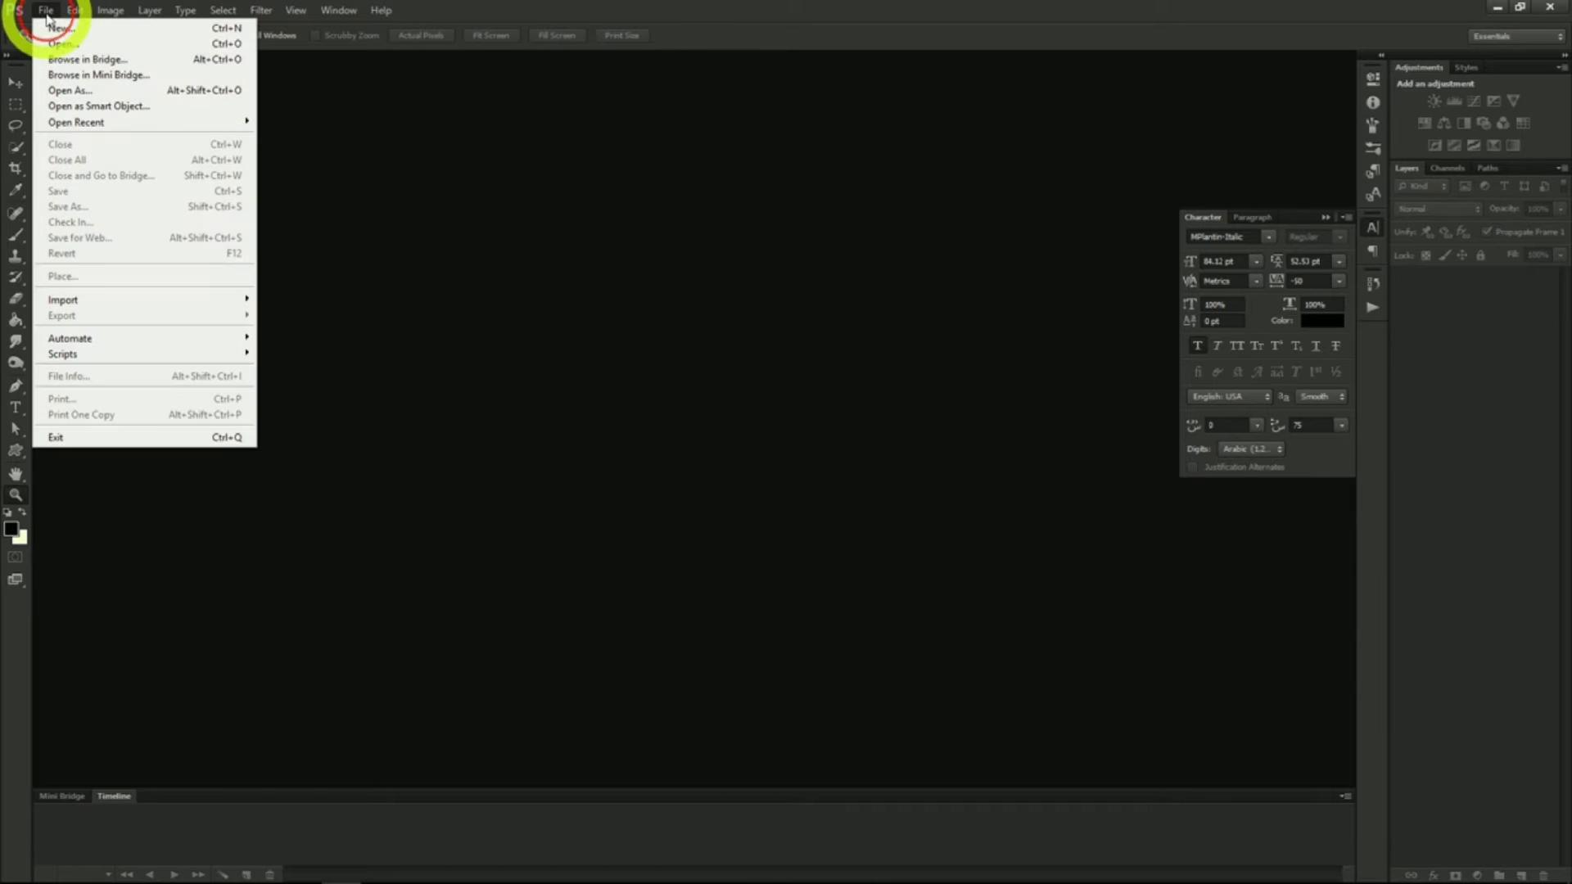
{"action": "left_click", "coordinate": [60, 30]}
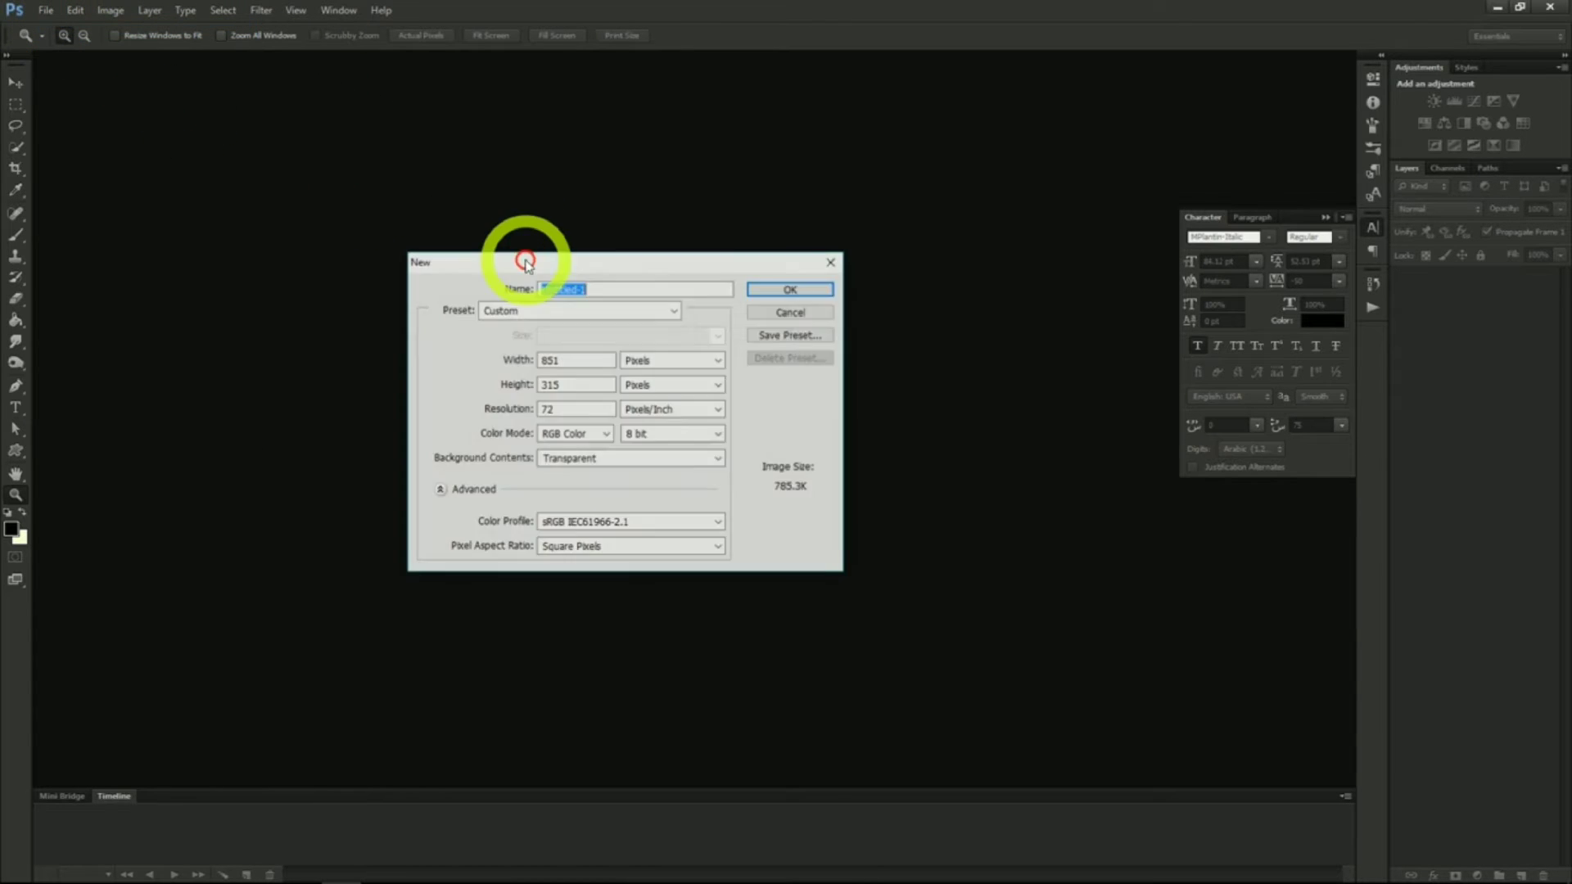
{"action": "left_click", "coordinate": [571, 357]}
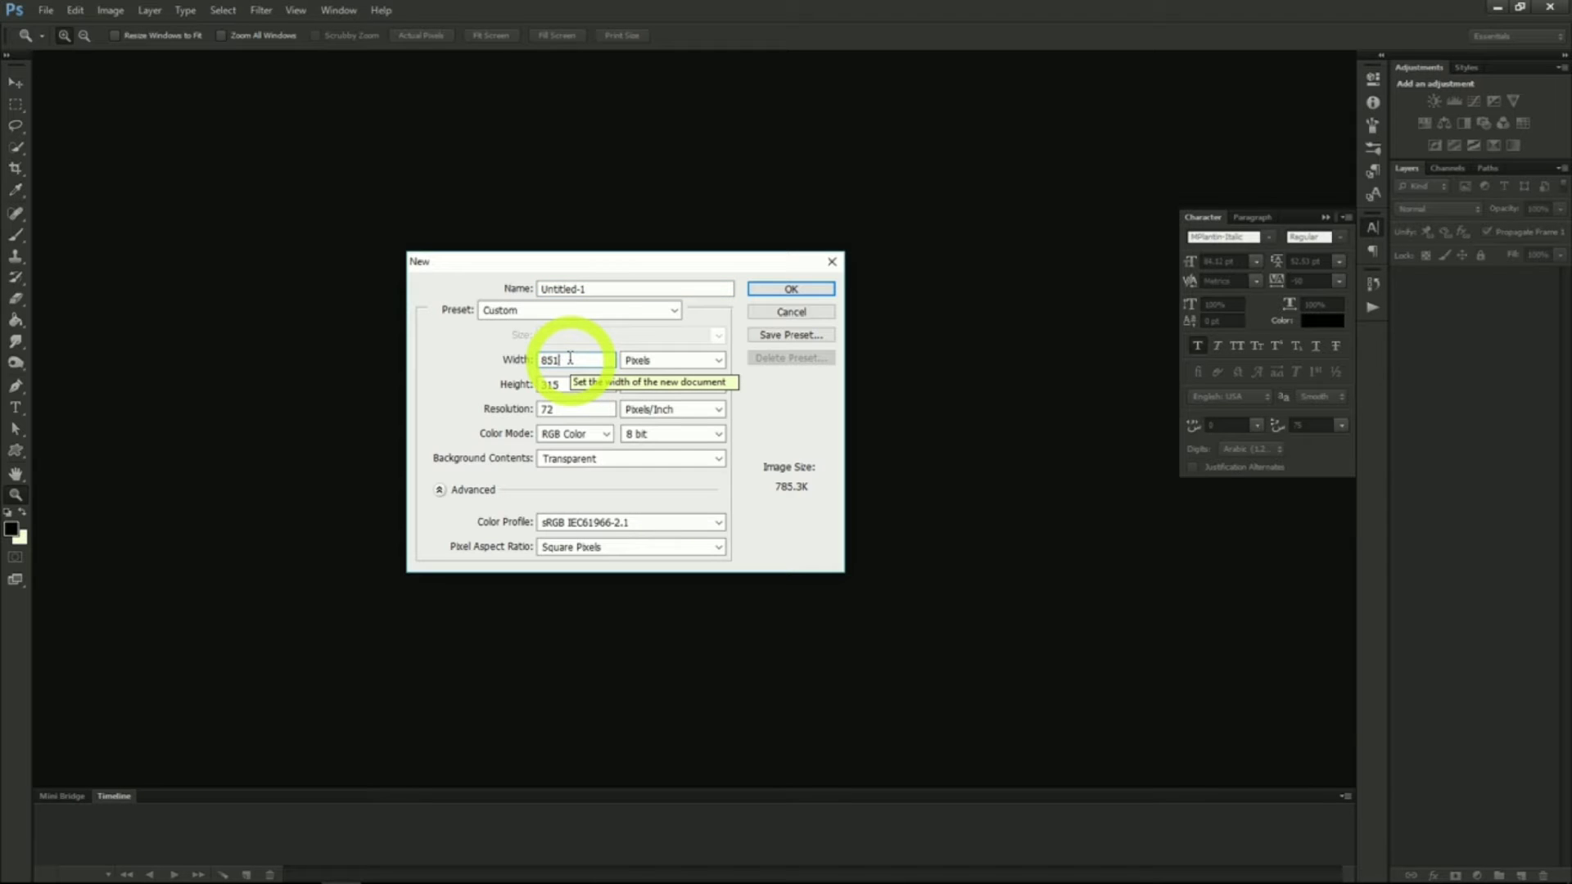
{"action": "left_click", "coordinate": [565, 383]}
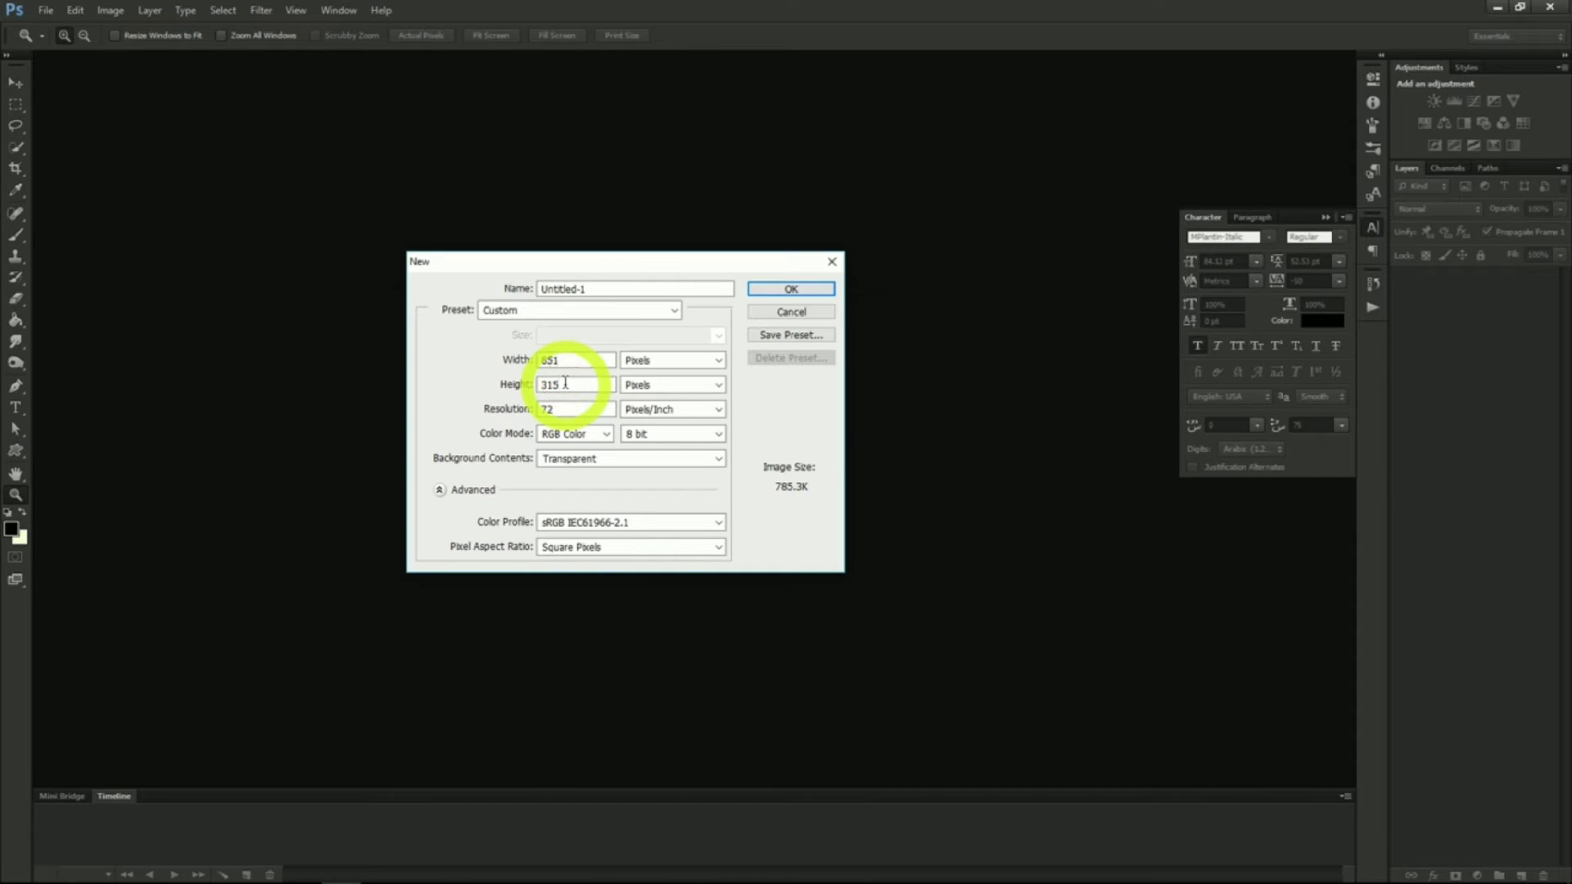
{"action": "left_click", "coordinate": [813, 293]}
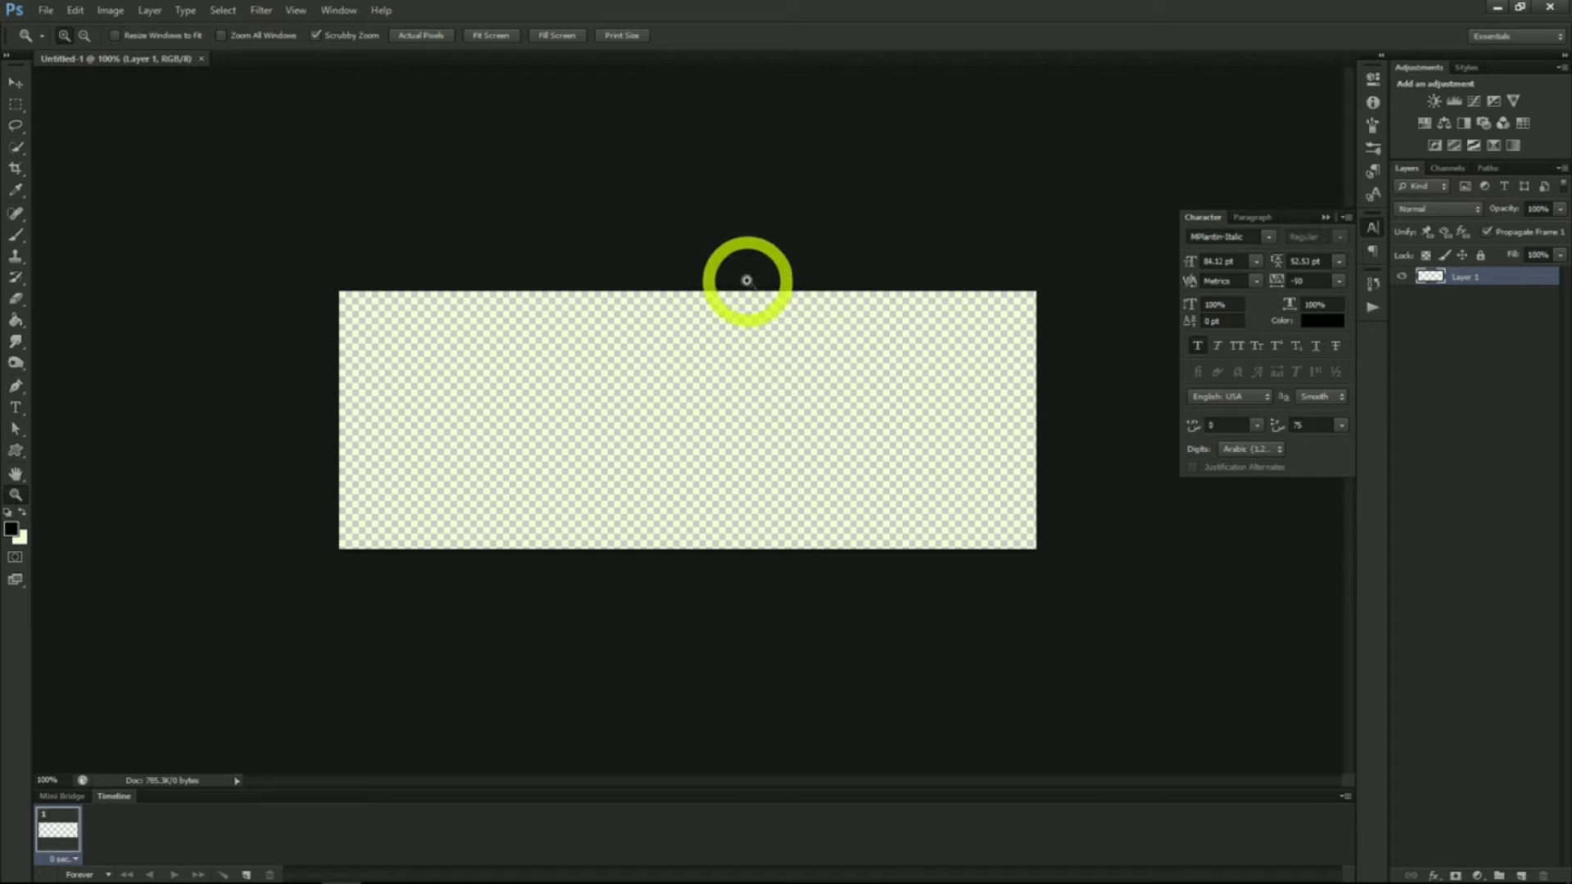
Open the science laboratory photo from the Project 4 Facebook design folder
{"action": "left_click", "coordinate": [45, 10]}
{"action": "left_click", "coordinate": [40, 41]}
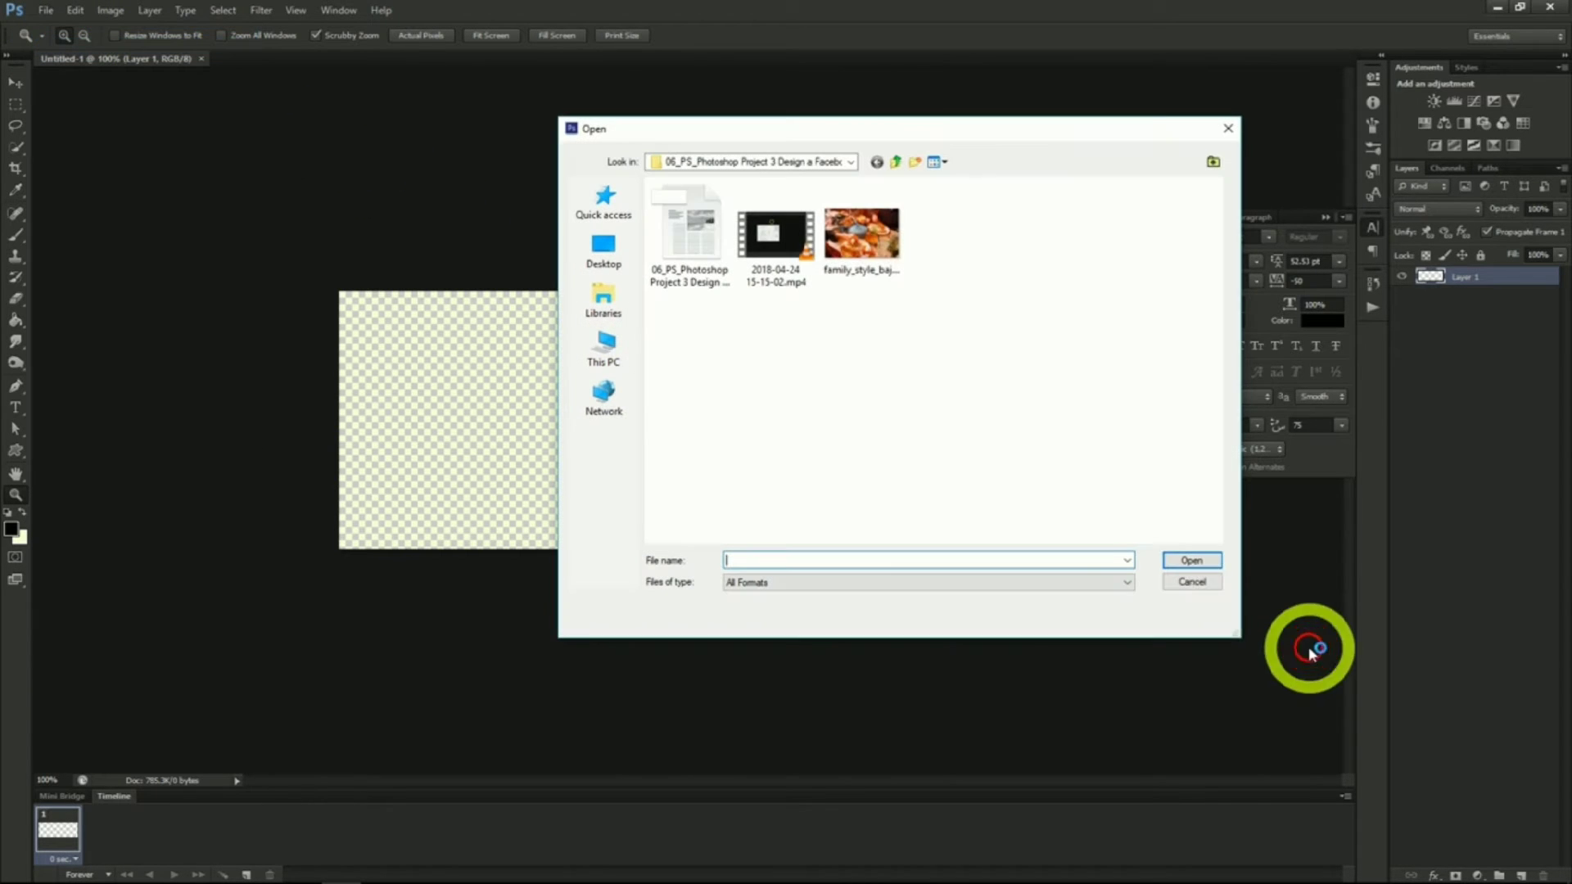
{"action": "left_click", "coordinate": [896, 161]}
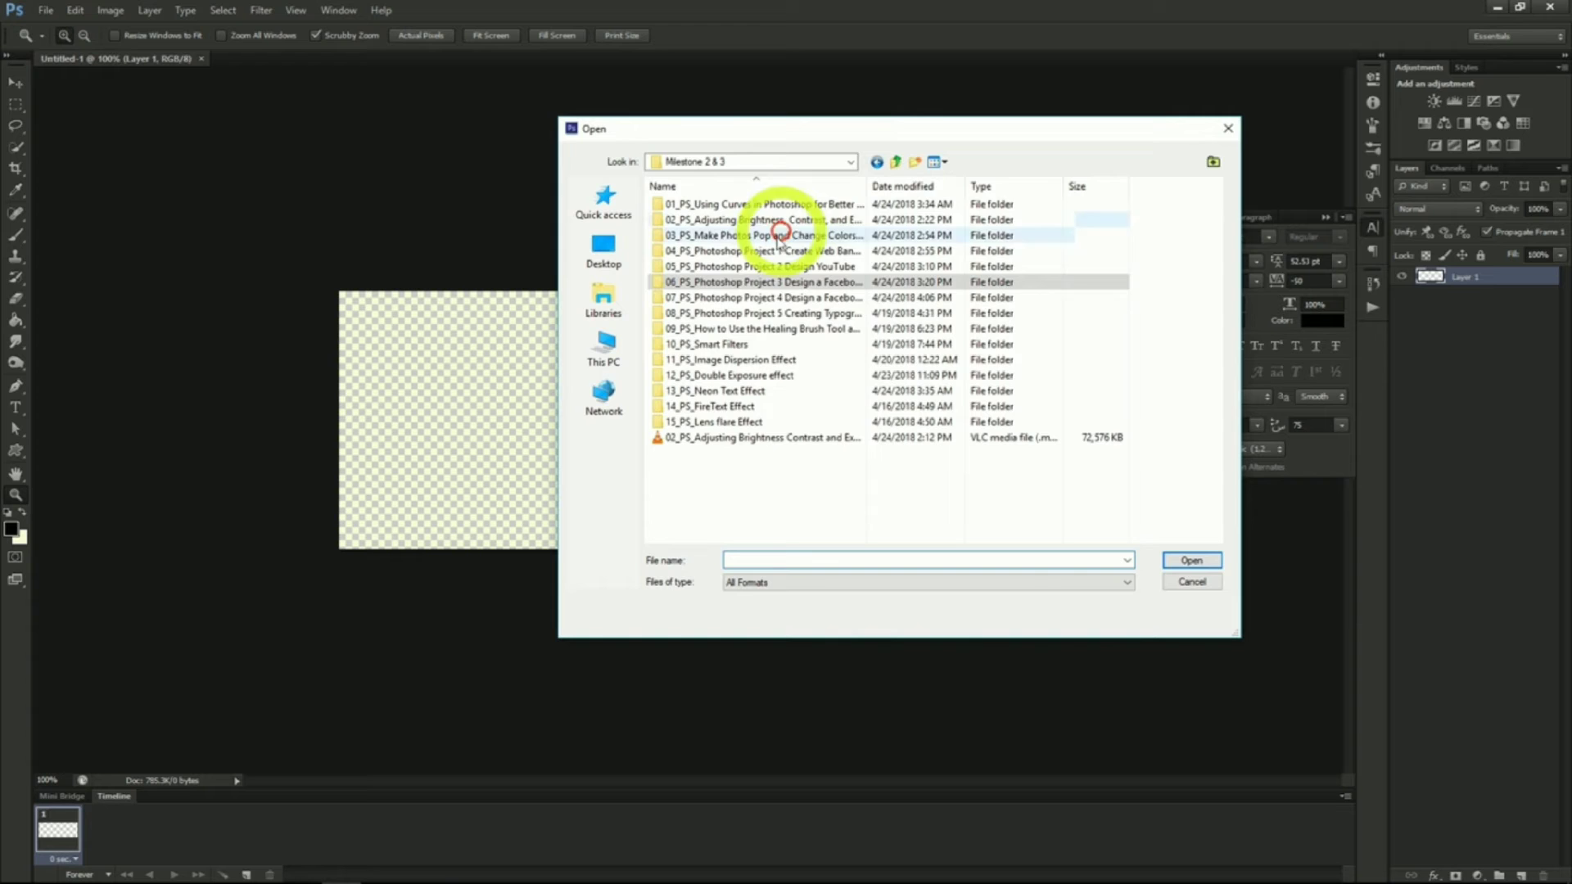
{"action": "double_click", "coordinate": [763, 300]}
{"action": "double_click", "coordinate": [946, 239]}
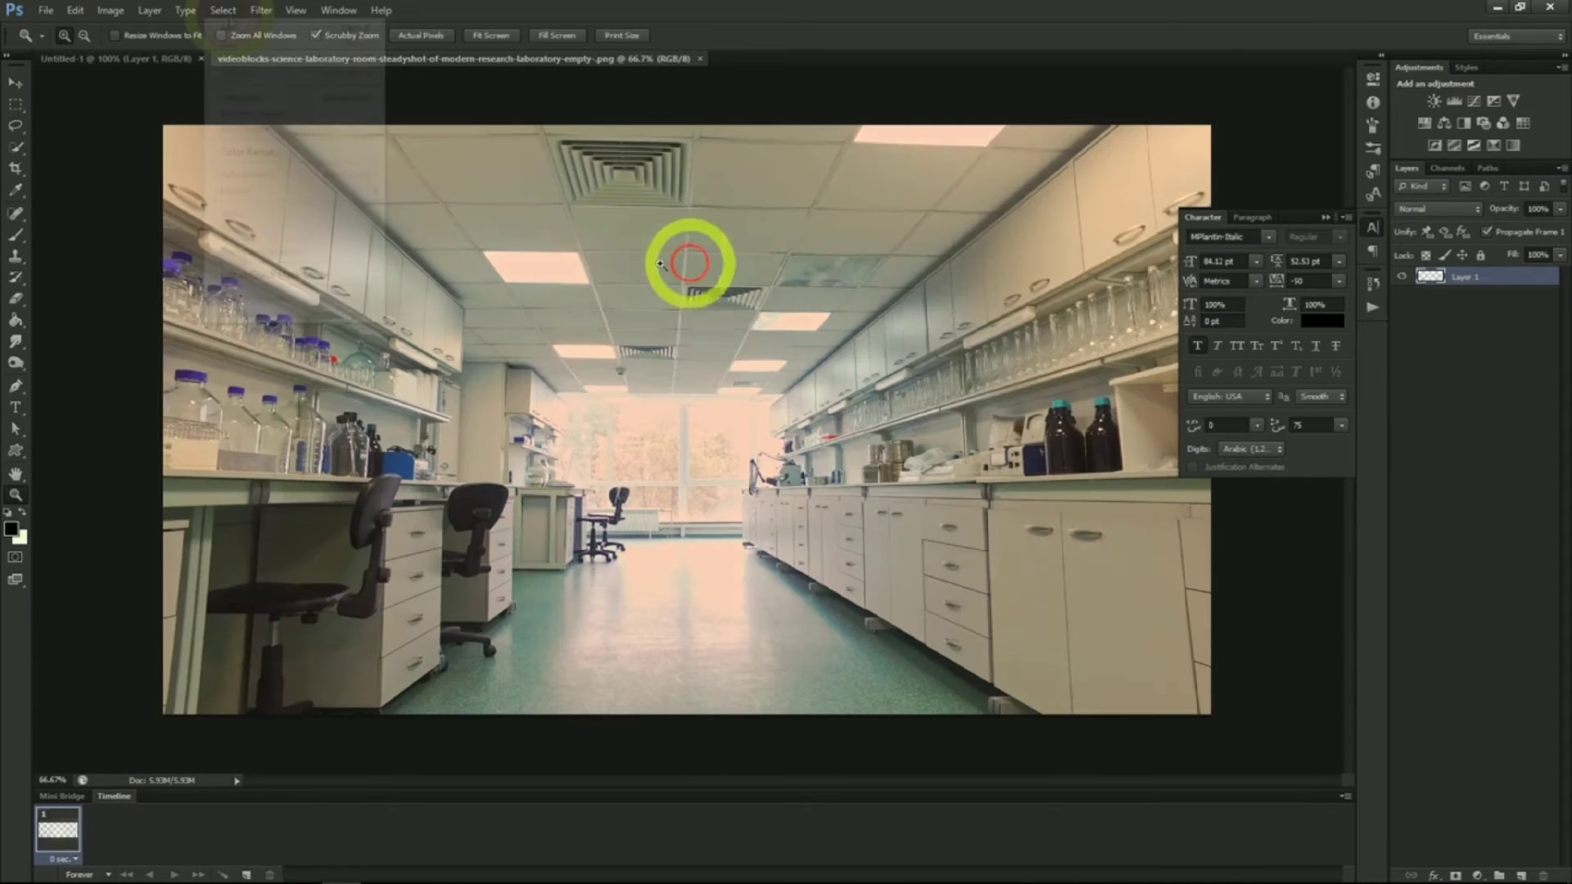
Copy the whole laboratory photo into the 851 x 315 document and position it to fill the banner
{"action": "left_click", "coordinate": [235, 27]}
{"action": "left_click", "coordinate": [75, 10]}
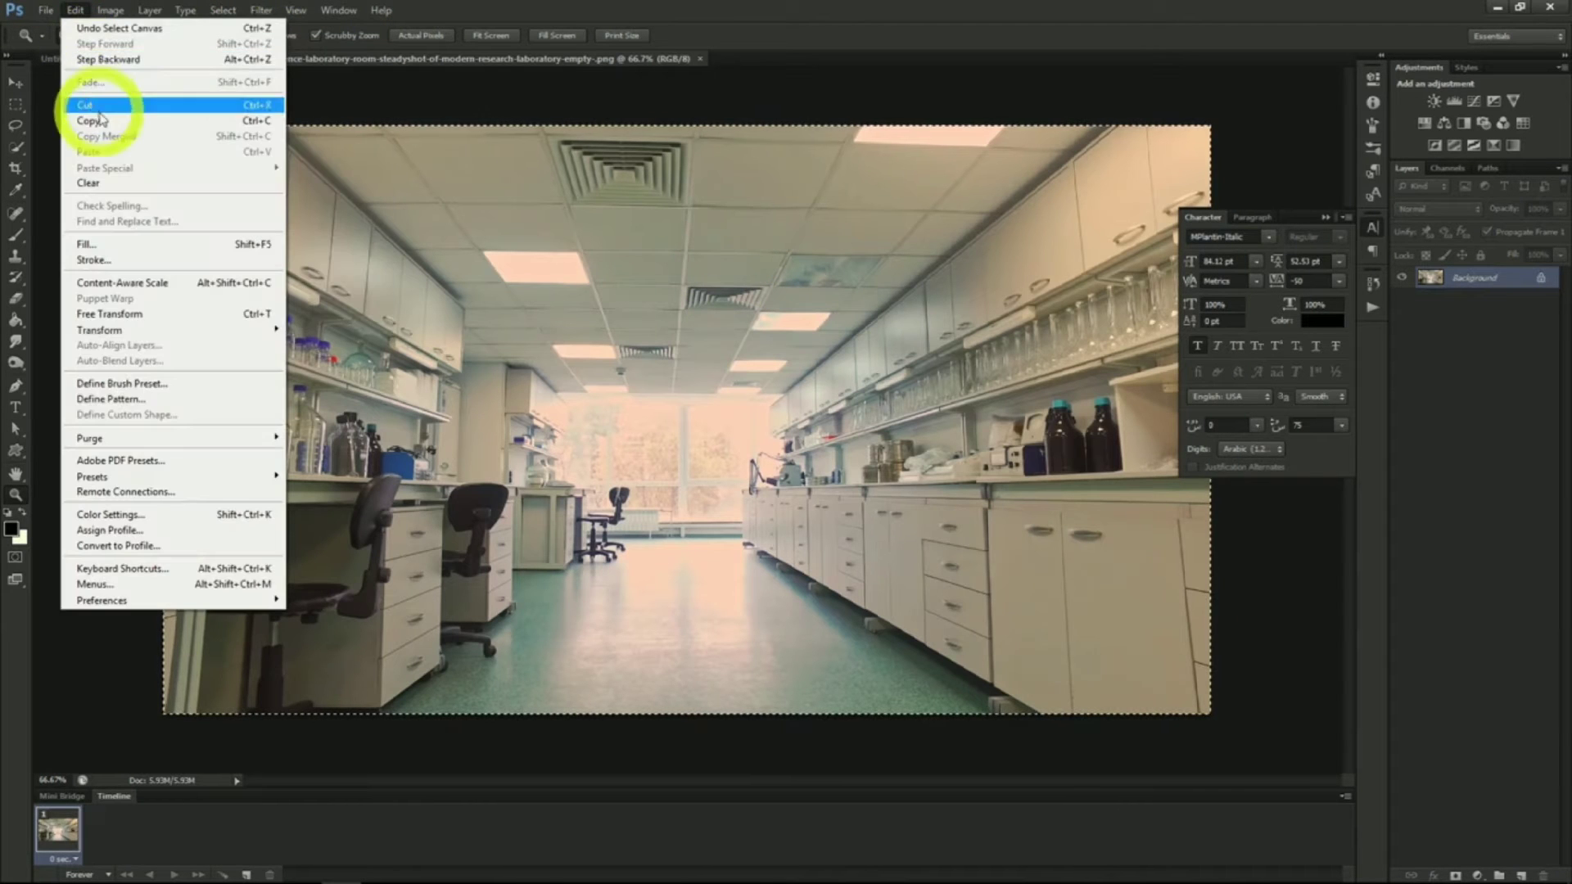
{"action": "left_click", "coordinate": [99, 118]}
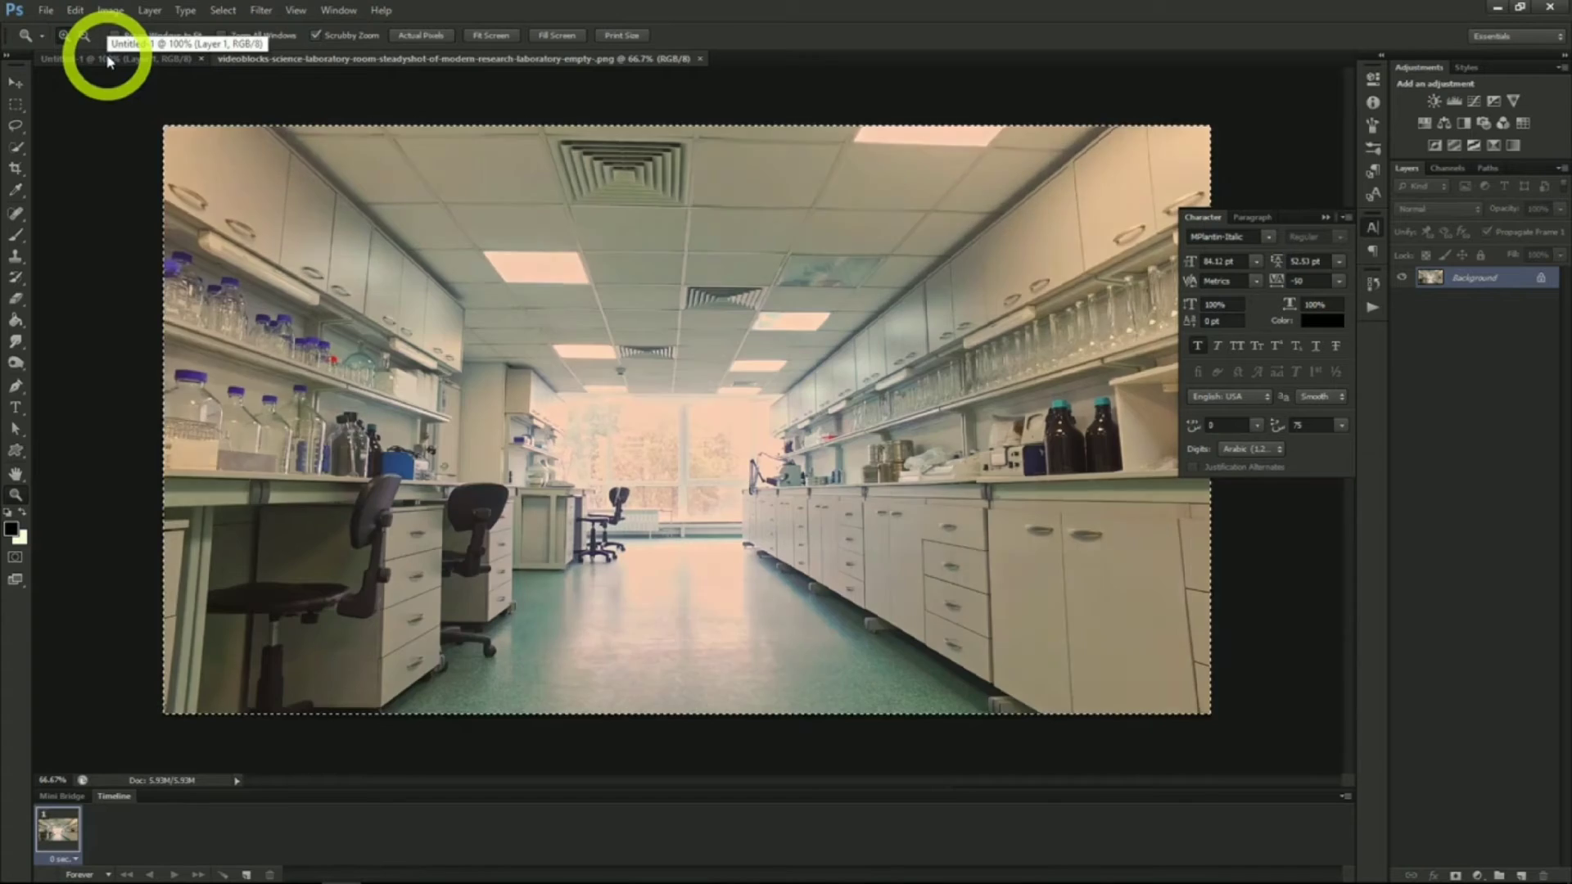
{"action": "left_click", "coordinate": [108, 61]}
{"action": "left_click", "coordinate": [15, 82]}
{"action": "mouse_move", "coordinate": [647, 417]}
{"action": "left_mouse_down"}
{"action": "mouse_move", "coordinate": [607, 383]}
{"action": "mouse_move", "coordinate": [698, 449]}
{"action": "mouse_move", "coordinate": [667, 421]}
{"action": "left_mouse_up"}
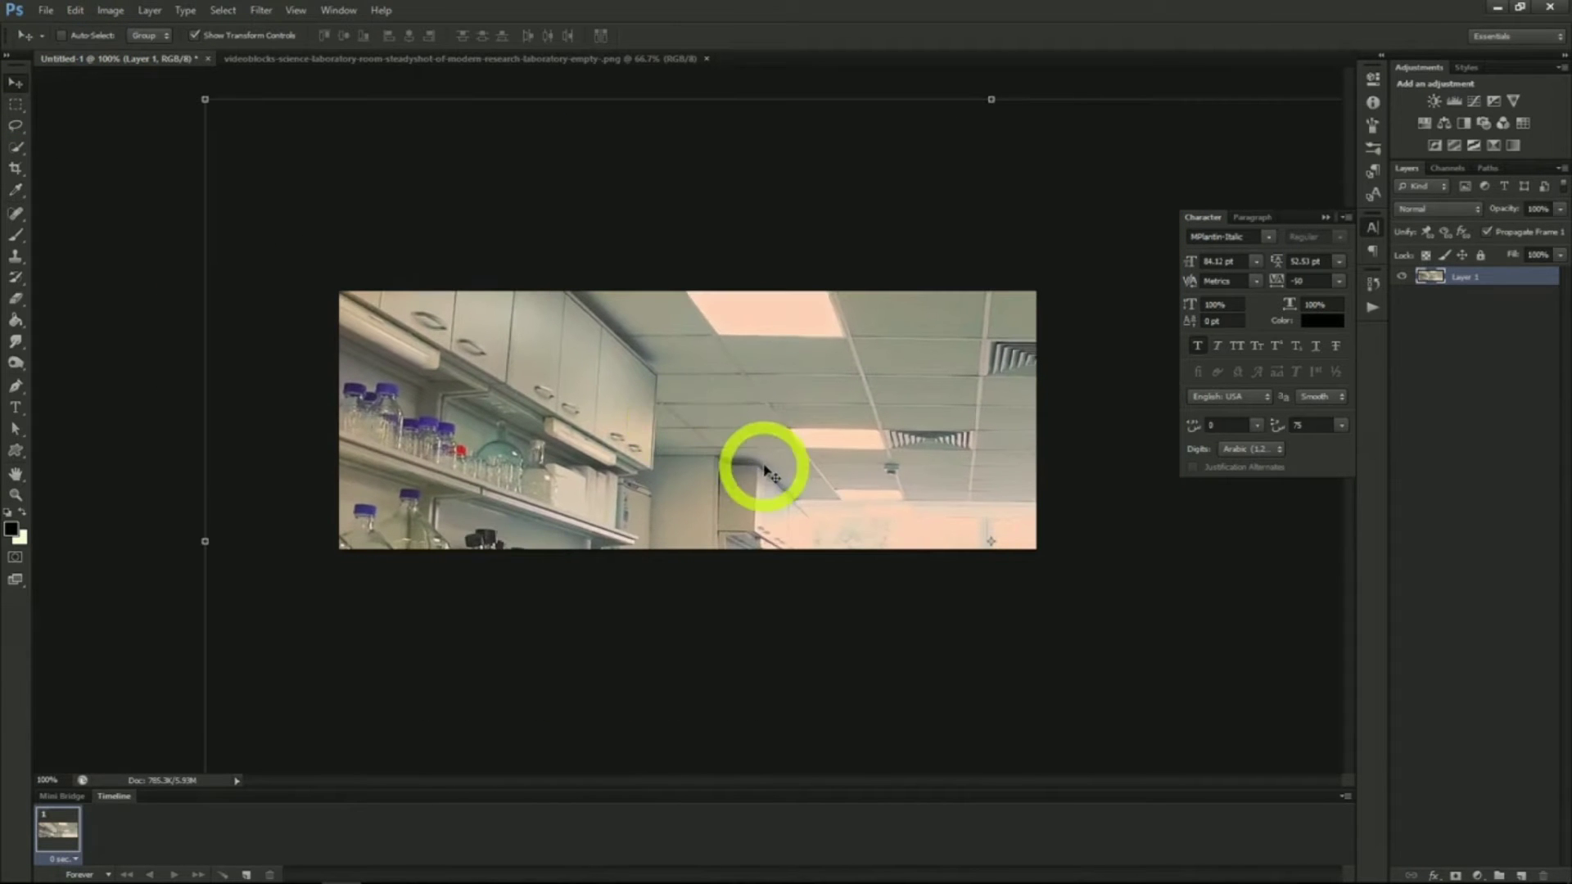
{"action": "left_click_drag", "start_coordinate": [779, 435], "coordinate": [966, 435]}
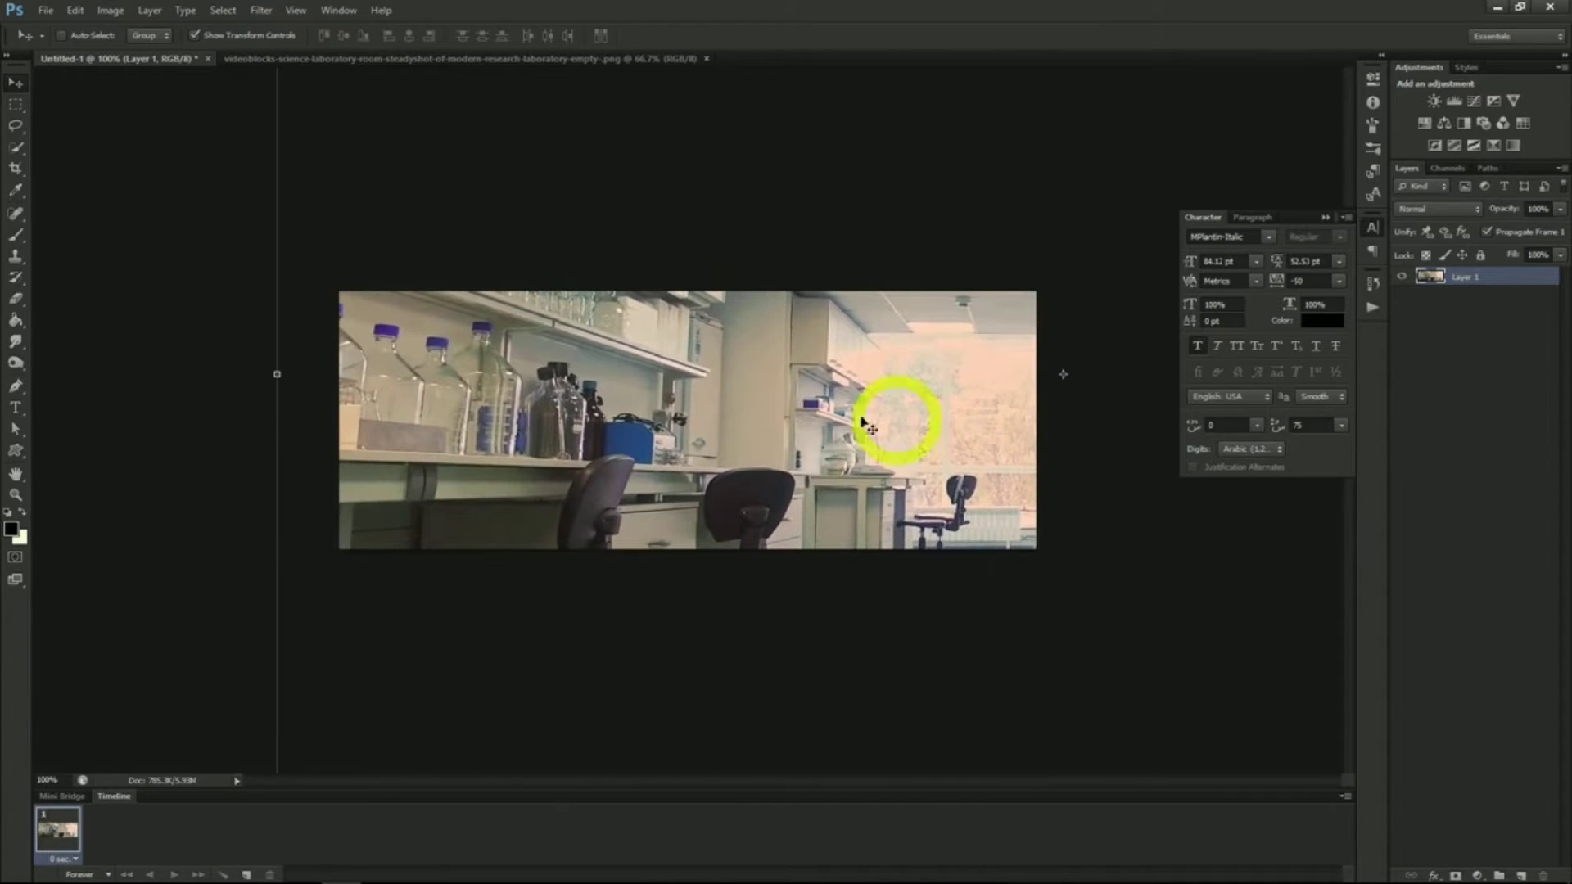
Add the text "Lab Crew 76" on the laboratory banner
{"action": "left_click", "coordinate": [15, 406]}
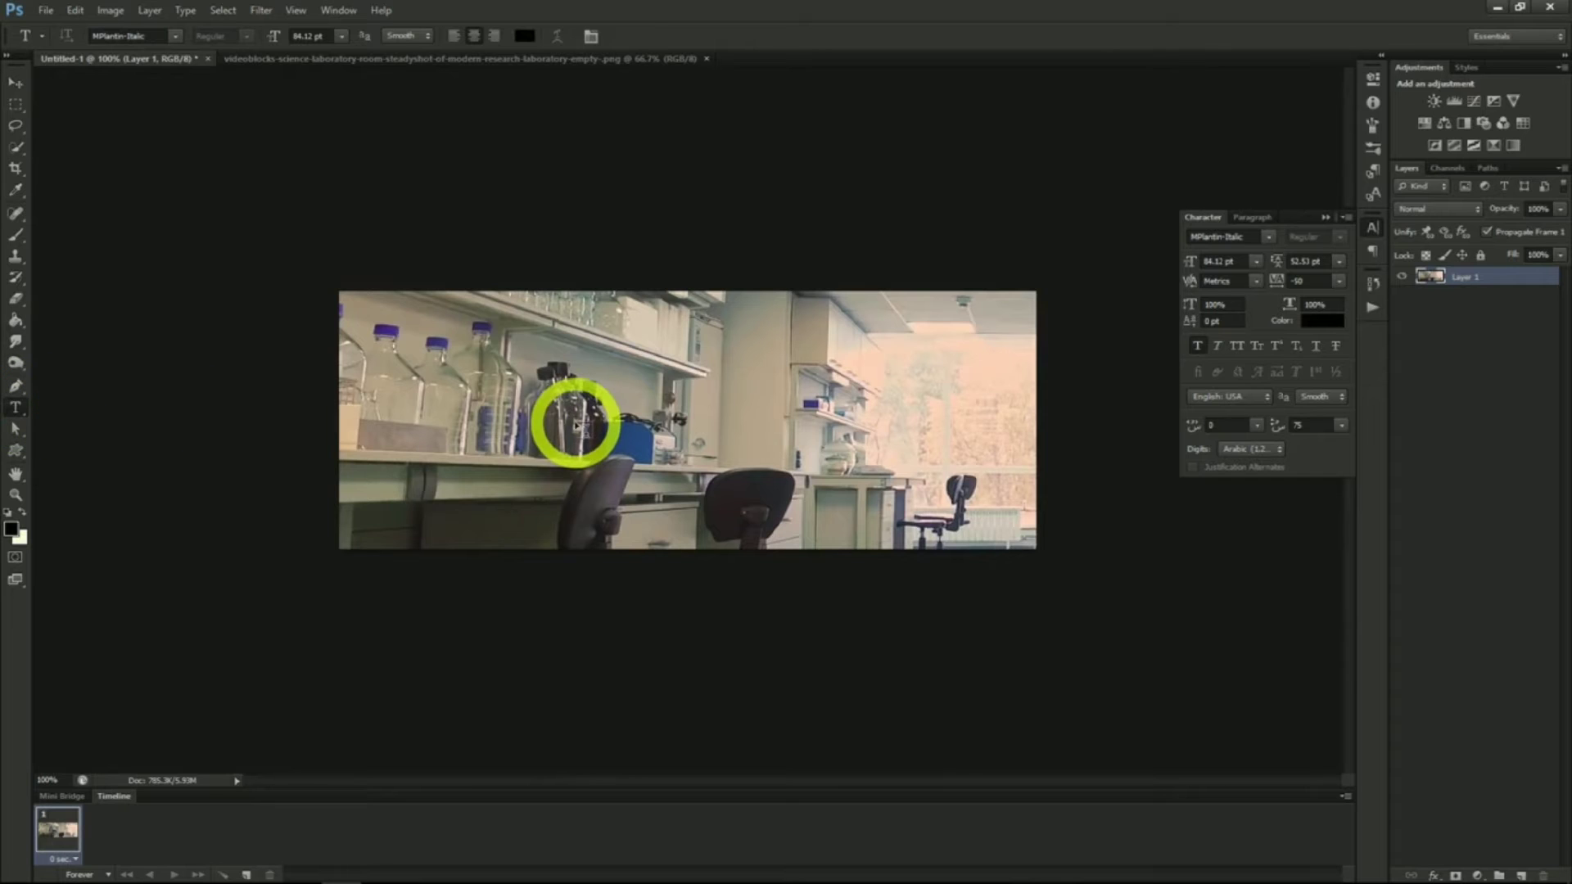
{"action": "left_click", "coordinate": [576, 425]}
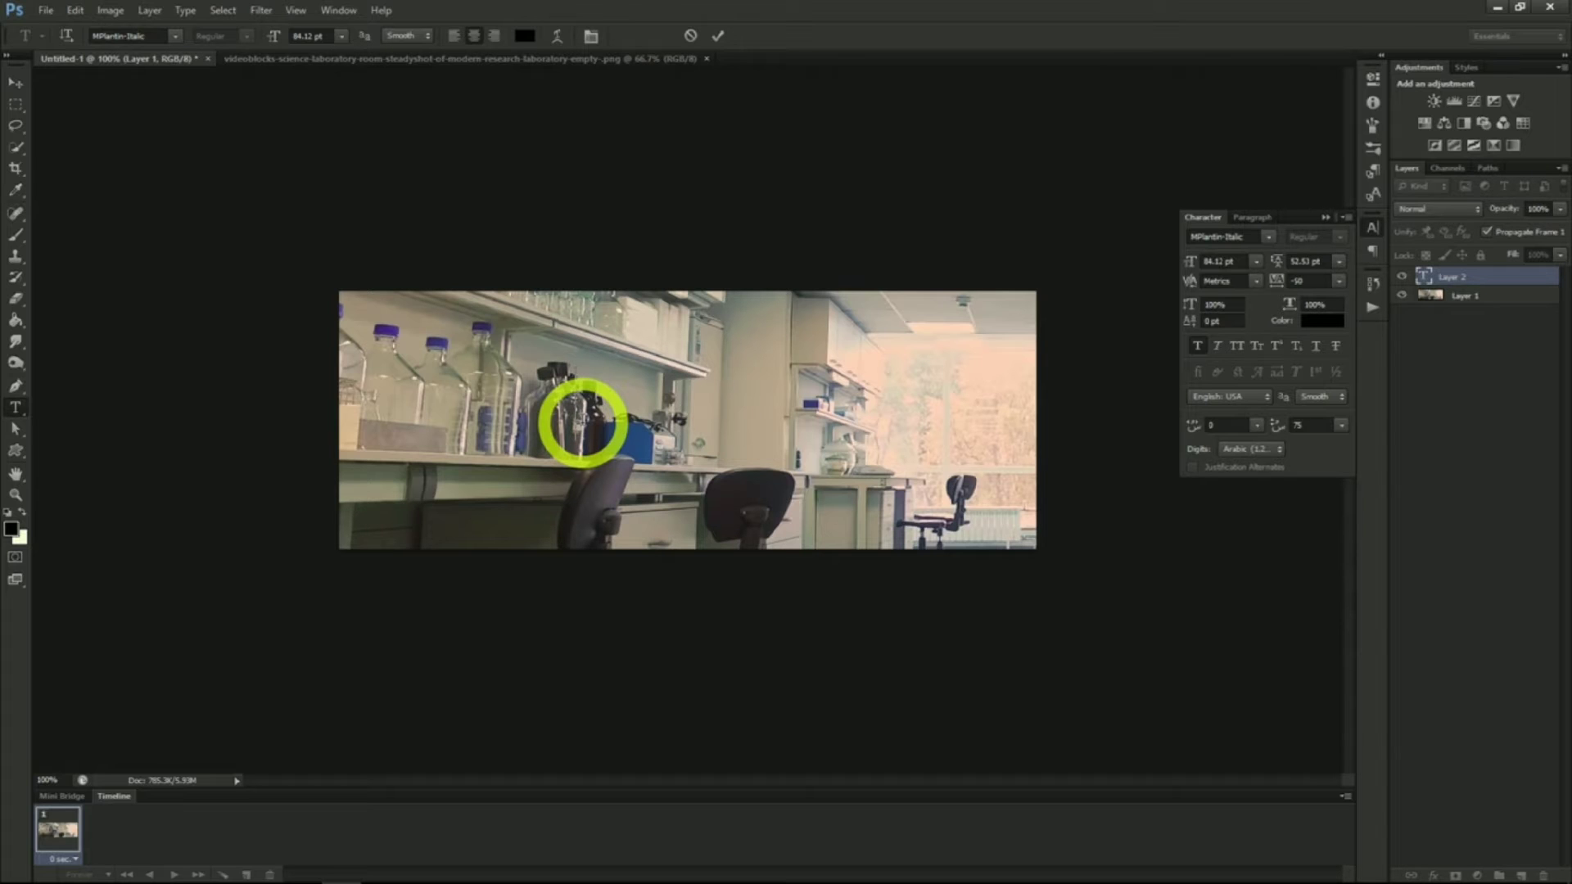
{"action": "type", "text": "Lab"}
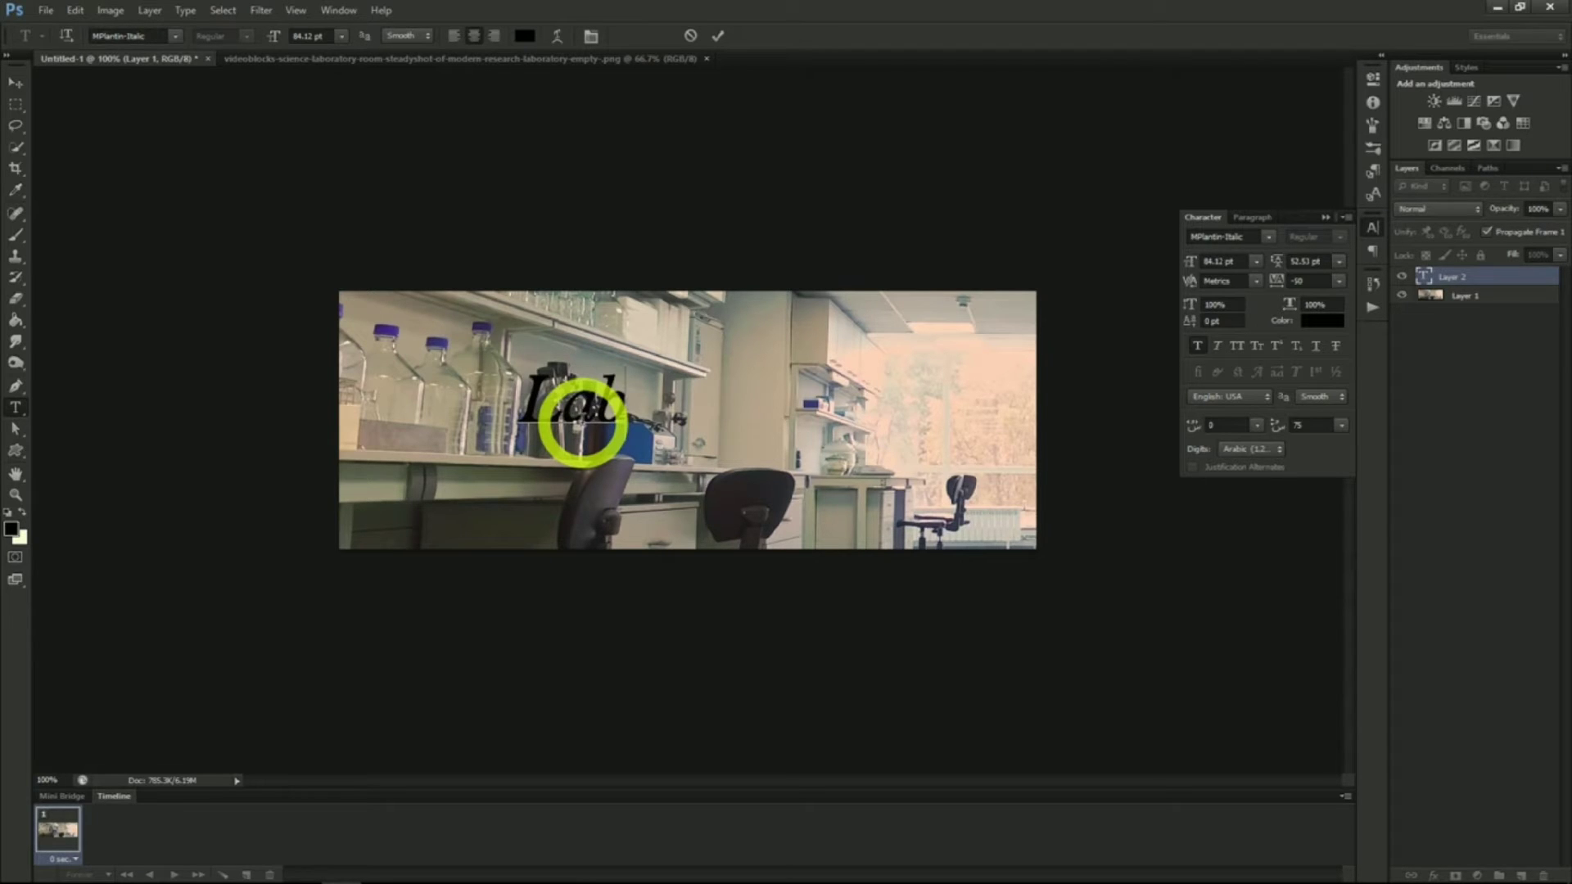
{"action": "type", "text": " Crew 76"}
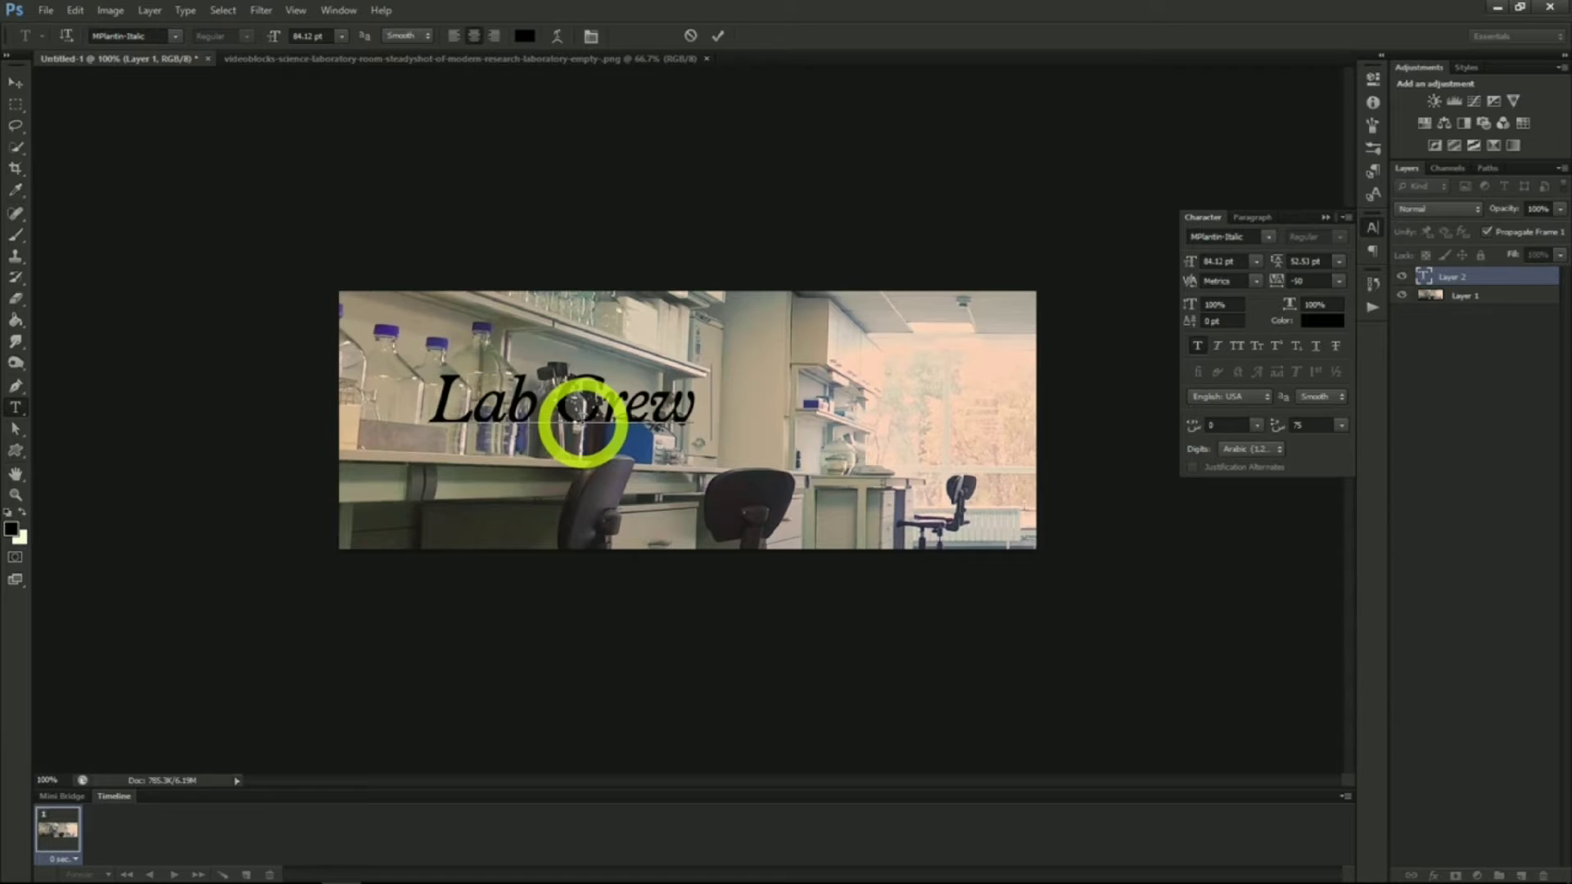
{"action": "left_click", "coordinate": [16, 82]}
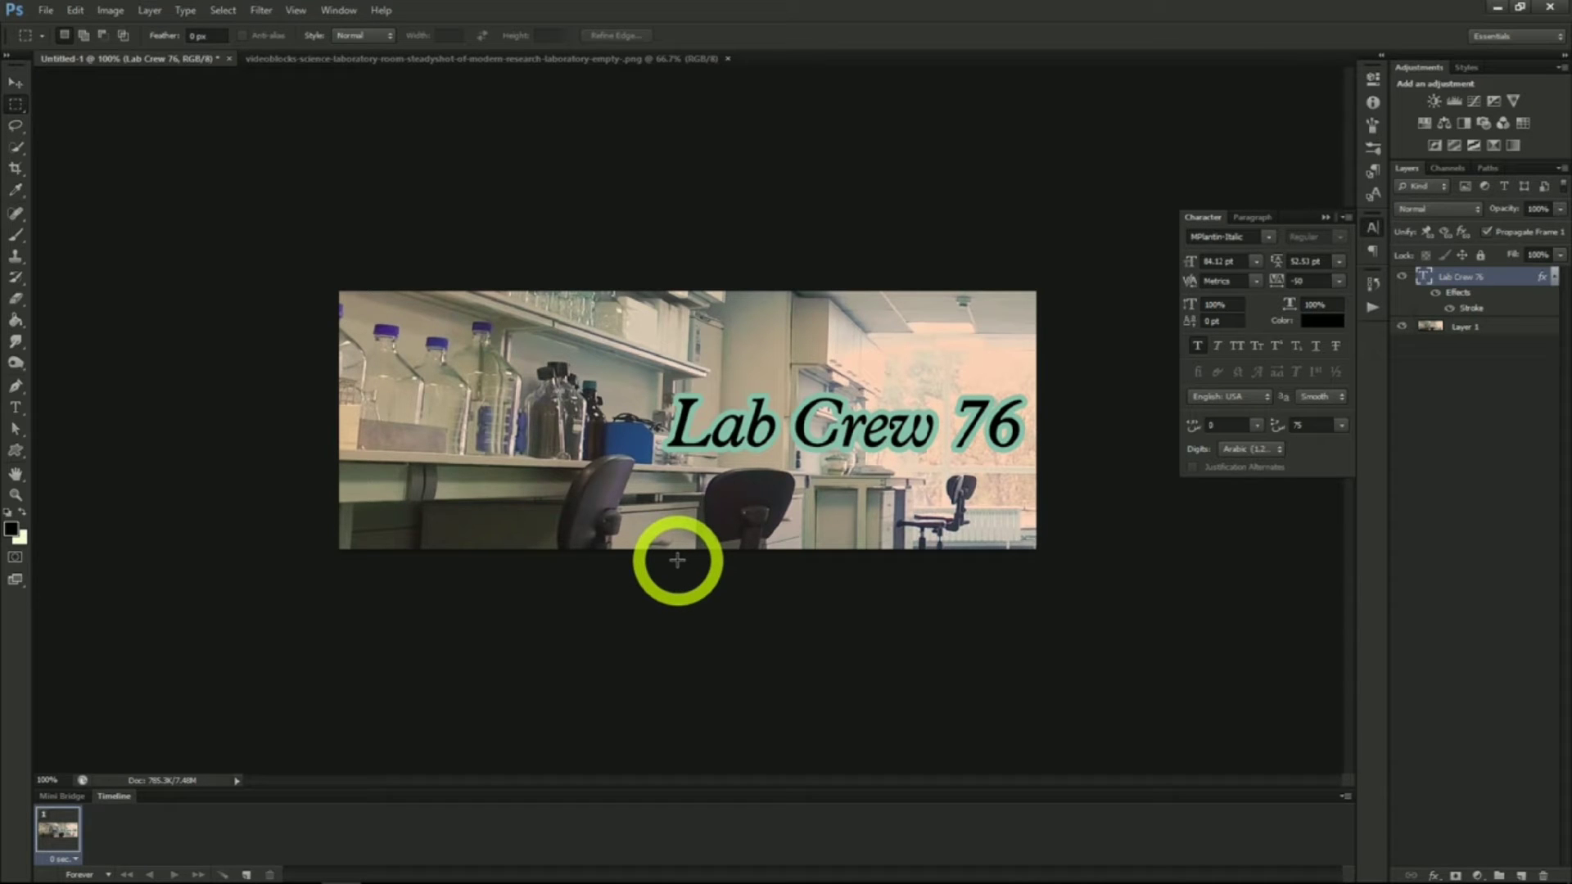
Save the banner as a Photoshop file with Maximize Compatibility kept on
{"action": "left_click", "coordinate": [46, 11]}
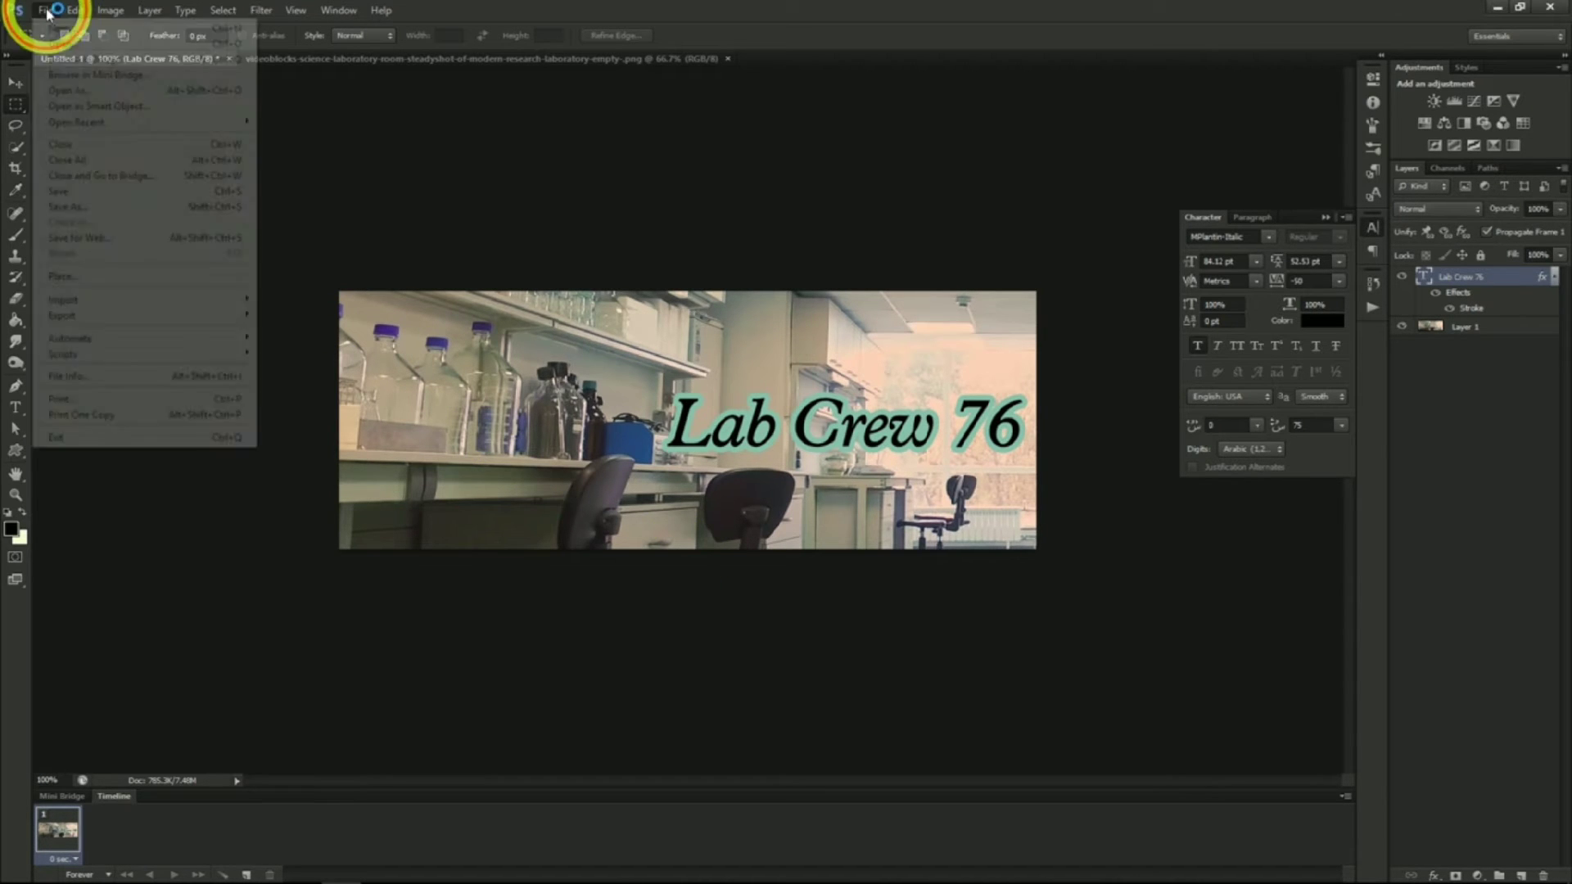
{"action": "left_click", "coordinate": [77, 206]}
{"action": "key", "text": "Return"}
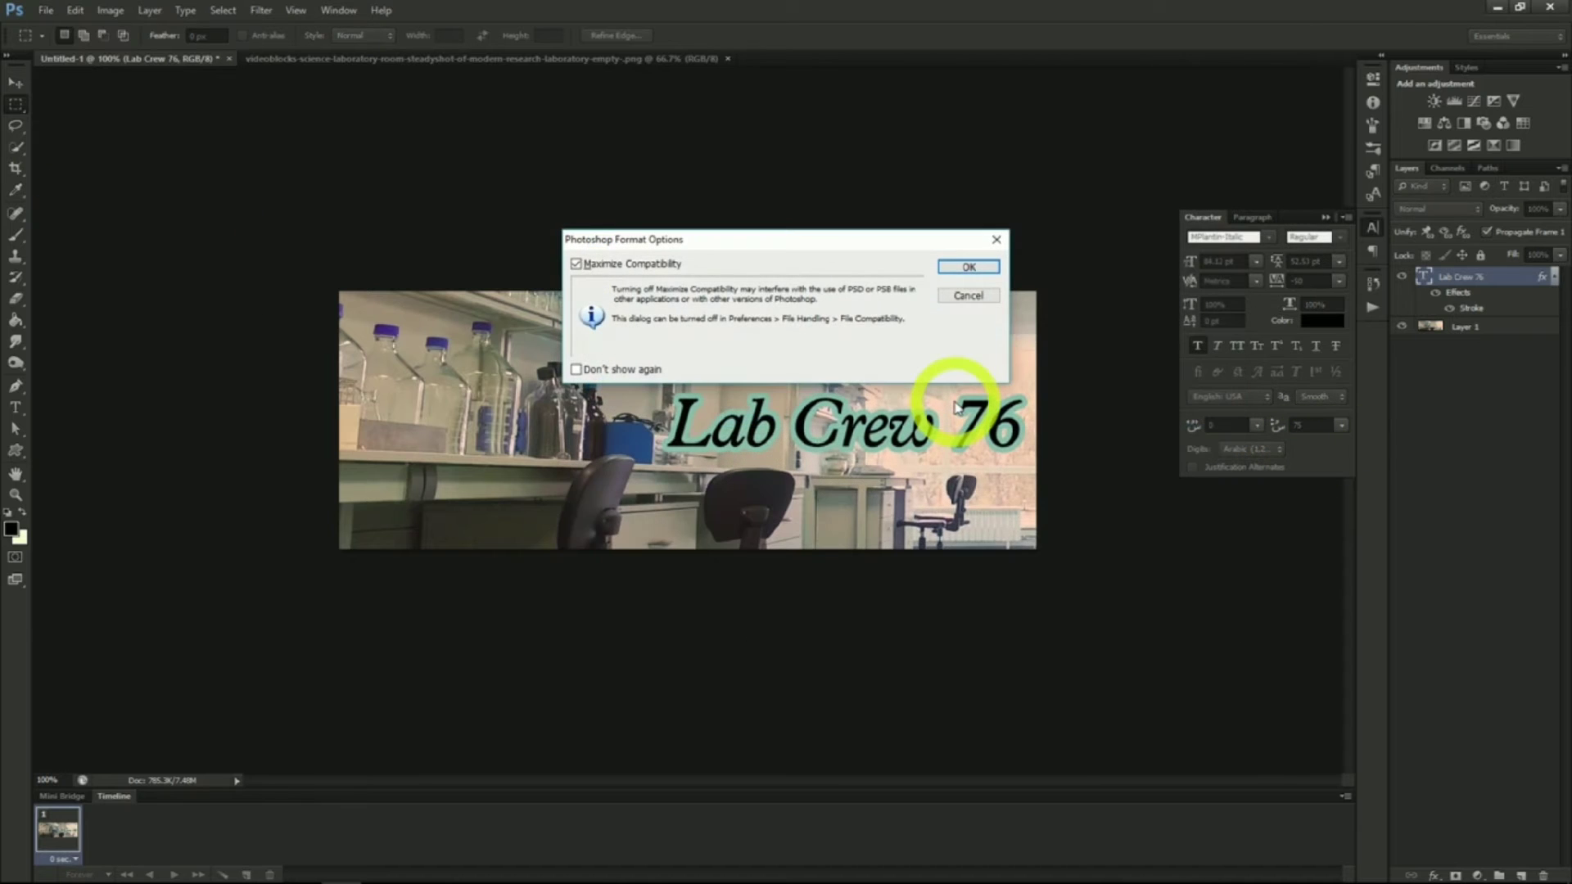
{"action": "left_click", "coordinate": [980, 273]}
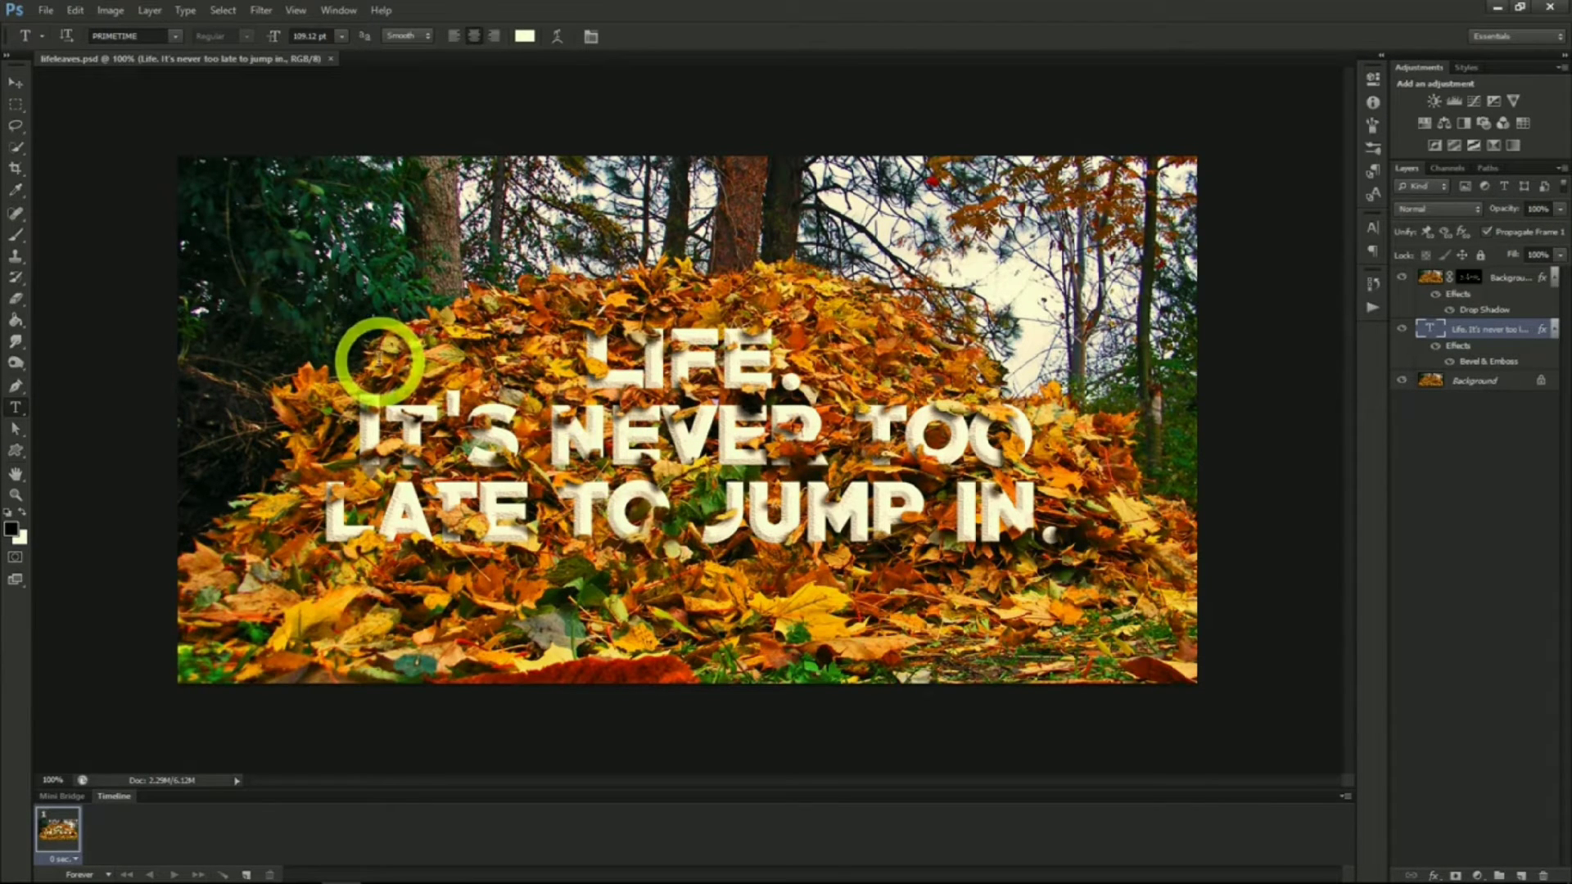
Open the lifeleaves.png image
{"action": "left_click", "coordinate": [46, 10]}
{"action": "left_click", "coordinate": [98, 44]}
{"action": "double_click", "coordinate": [844, 240]}
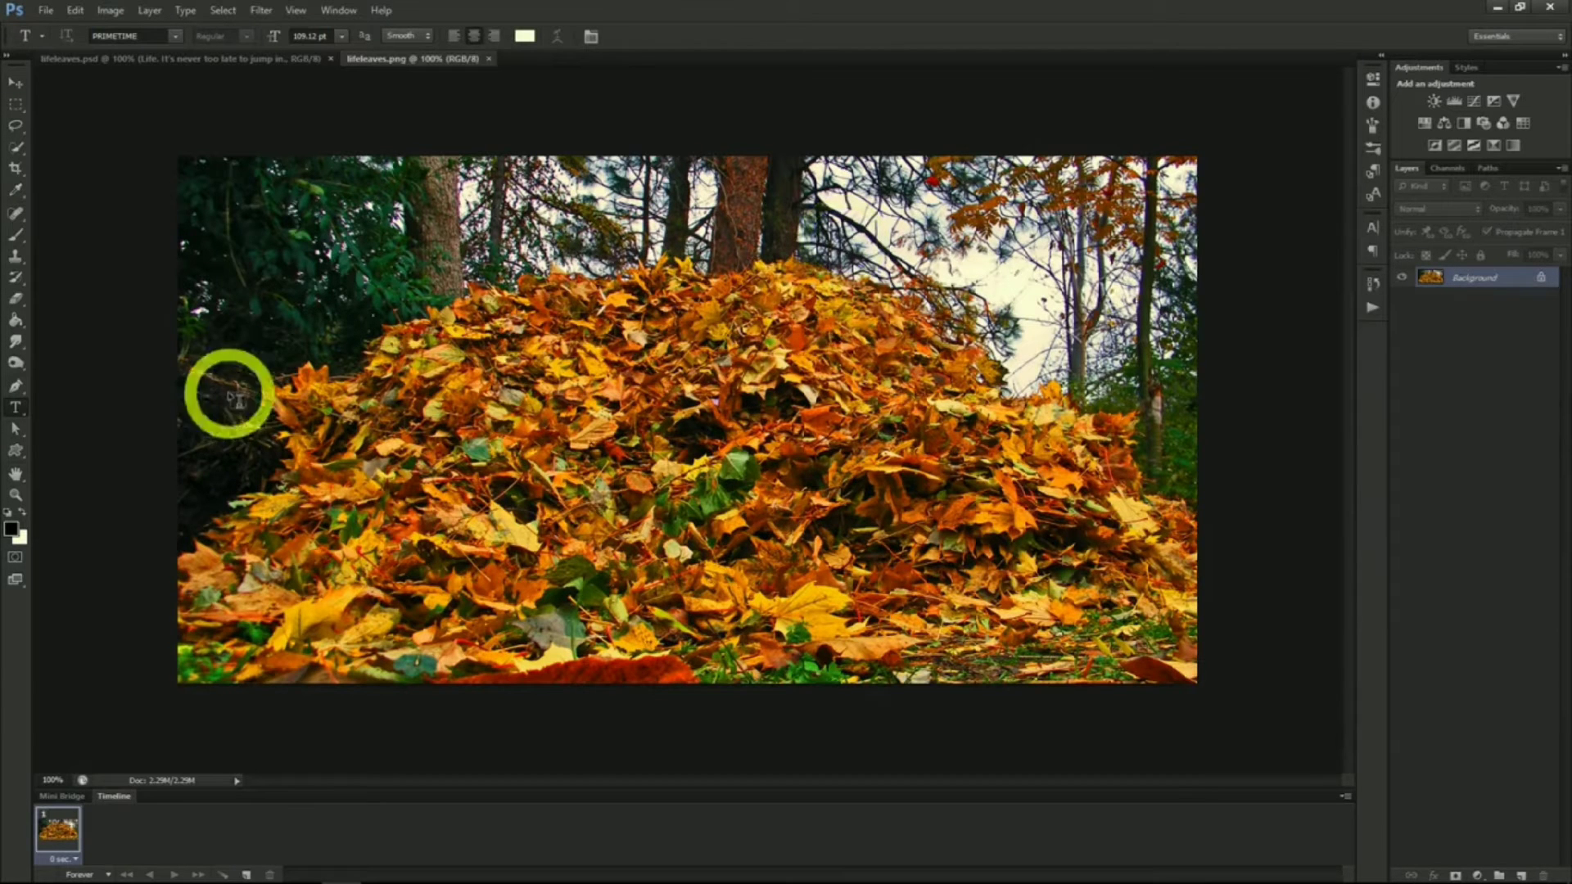
Add the text "LIFE. IT'S never too late to jump in." on three lines over the leaves image
{"action": "left_click", "coordinate": [528, 393]}
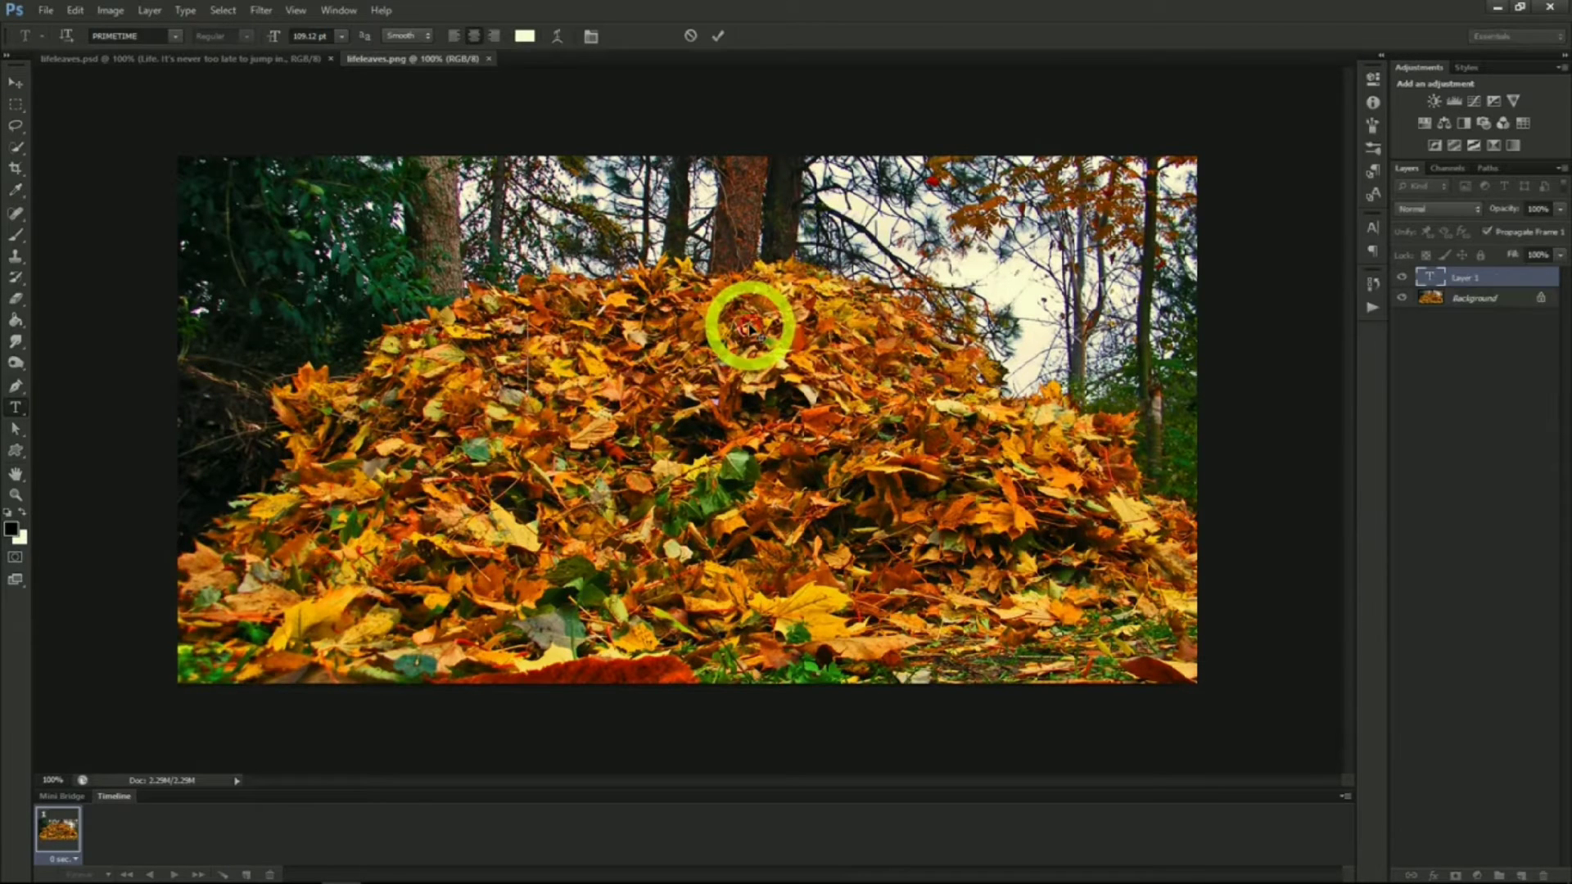
{"action": "type", "text": "LIFE"}
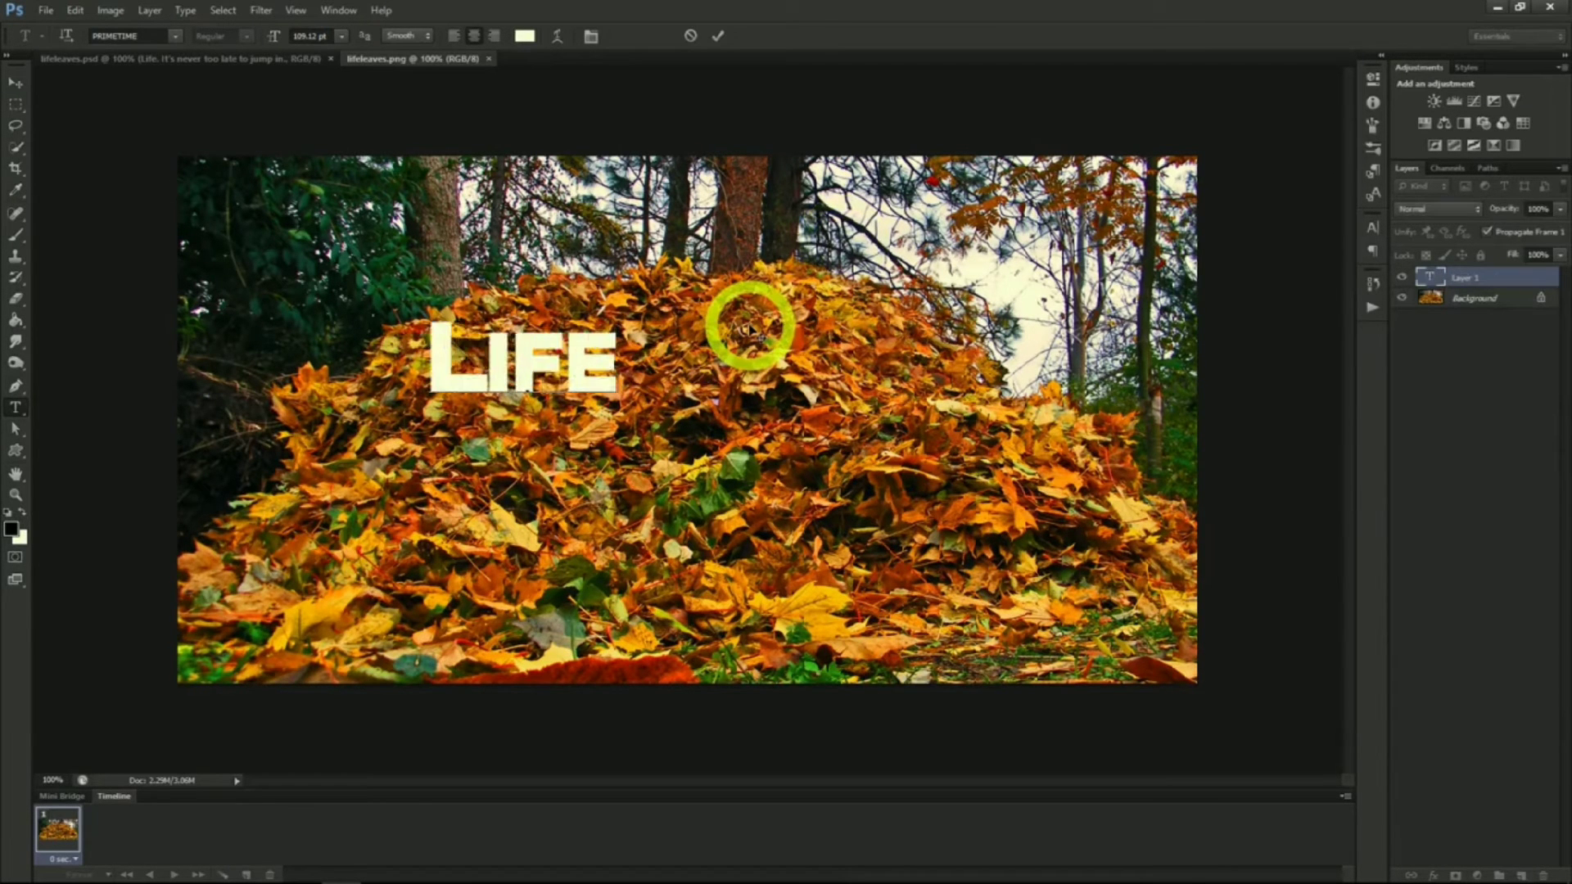
{"action": "type", "text": "."}
{"action": "key", "text": "Return"}
{"action": "type", "text": "IT'S never too late"}
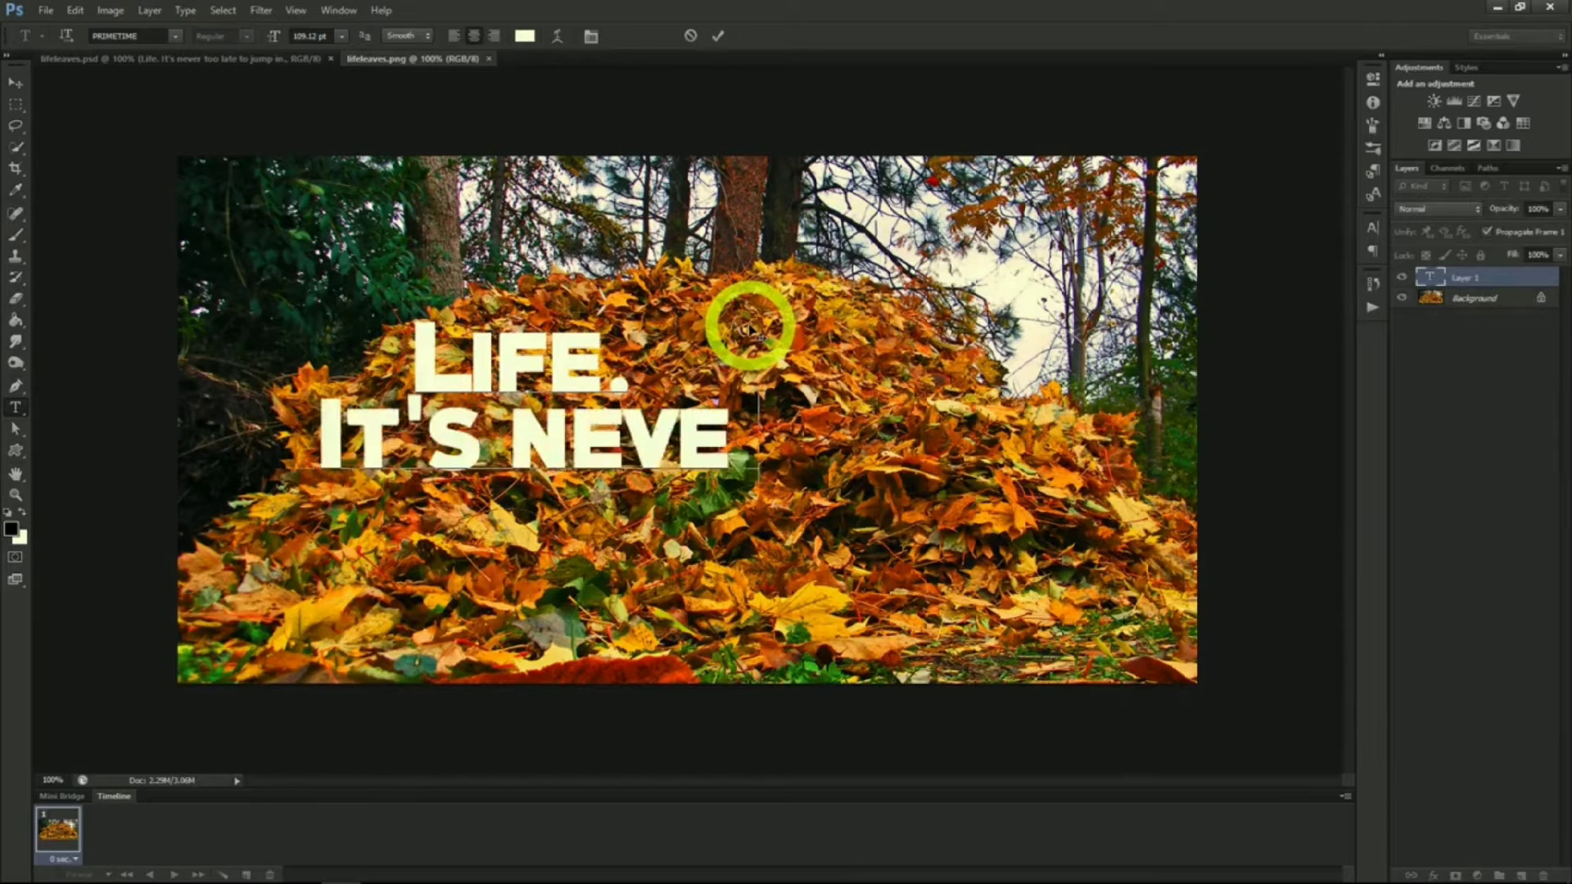
{"action": "key", "text": "Return"}
{"action": "type", "text": "to jump in."}
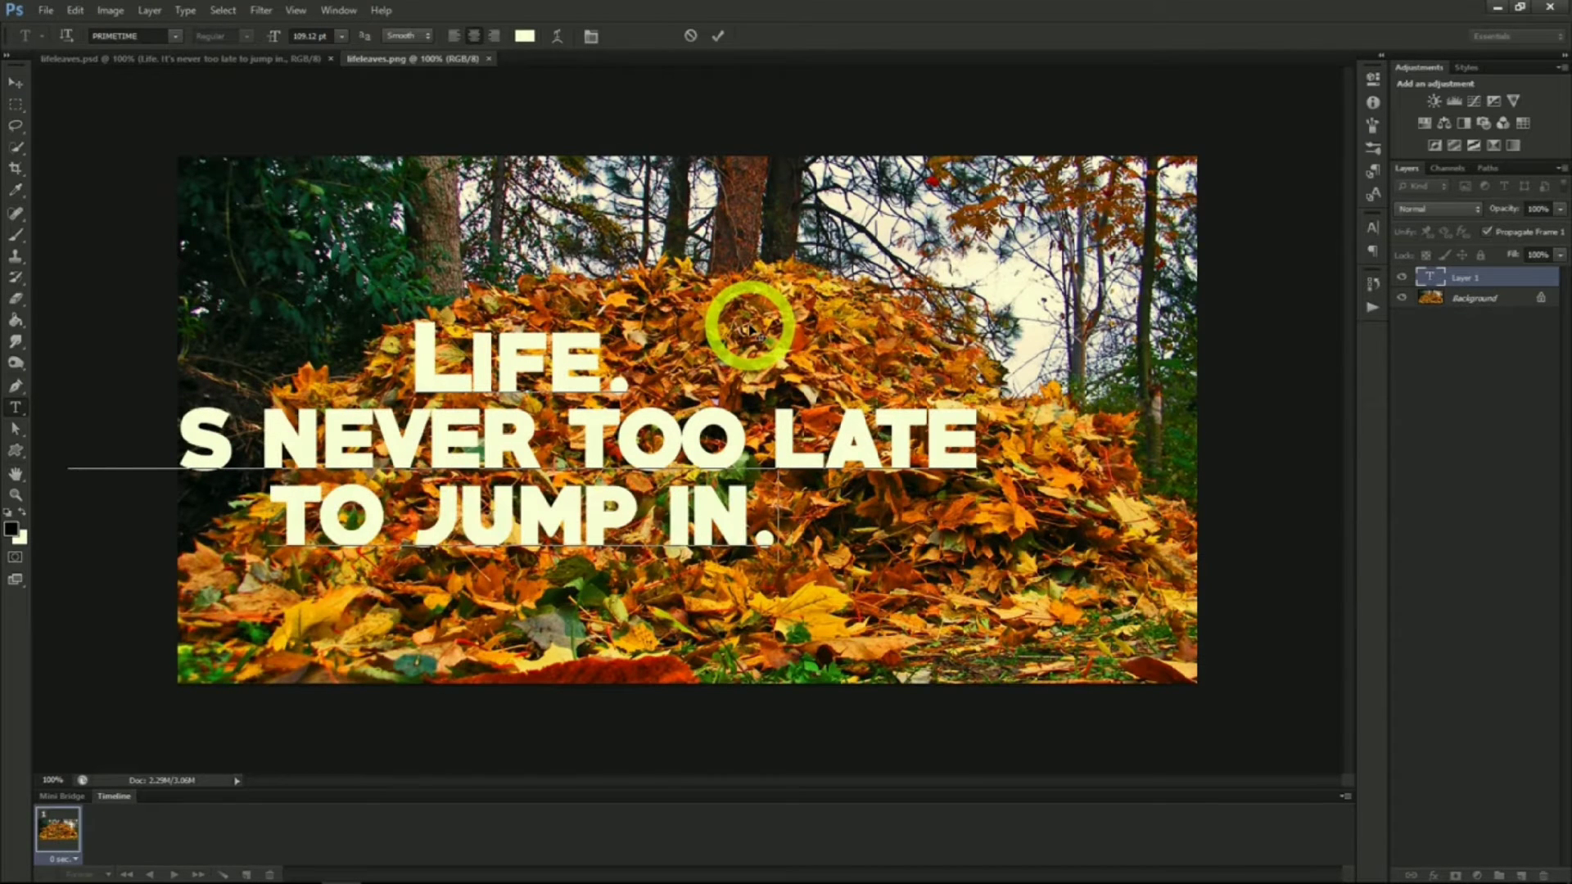
Center the text and rebreak it into the lines "LIFE.", "IT'S NEVER TOO" and "LATE TO JUMP IN."
{"action": "left_click_drag", "start_coordinate": [1015, 331], "coordinate": [1152, 349]}
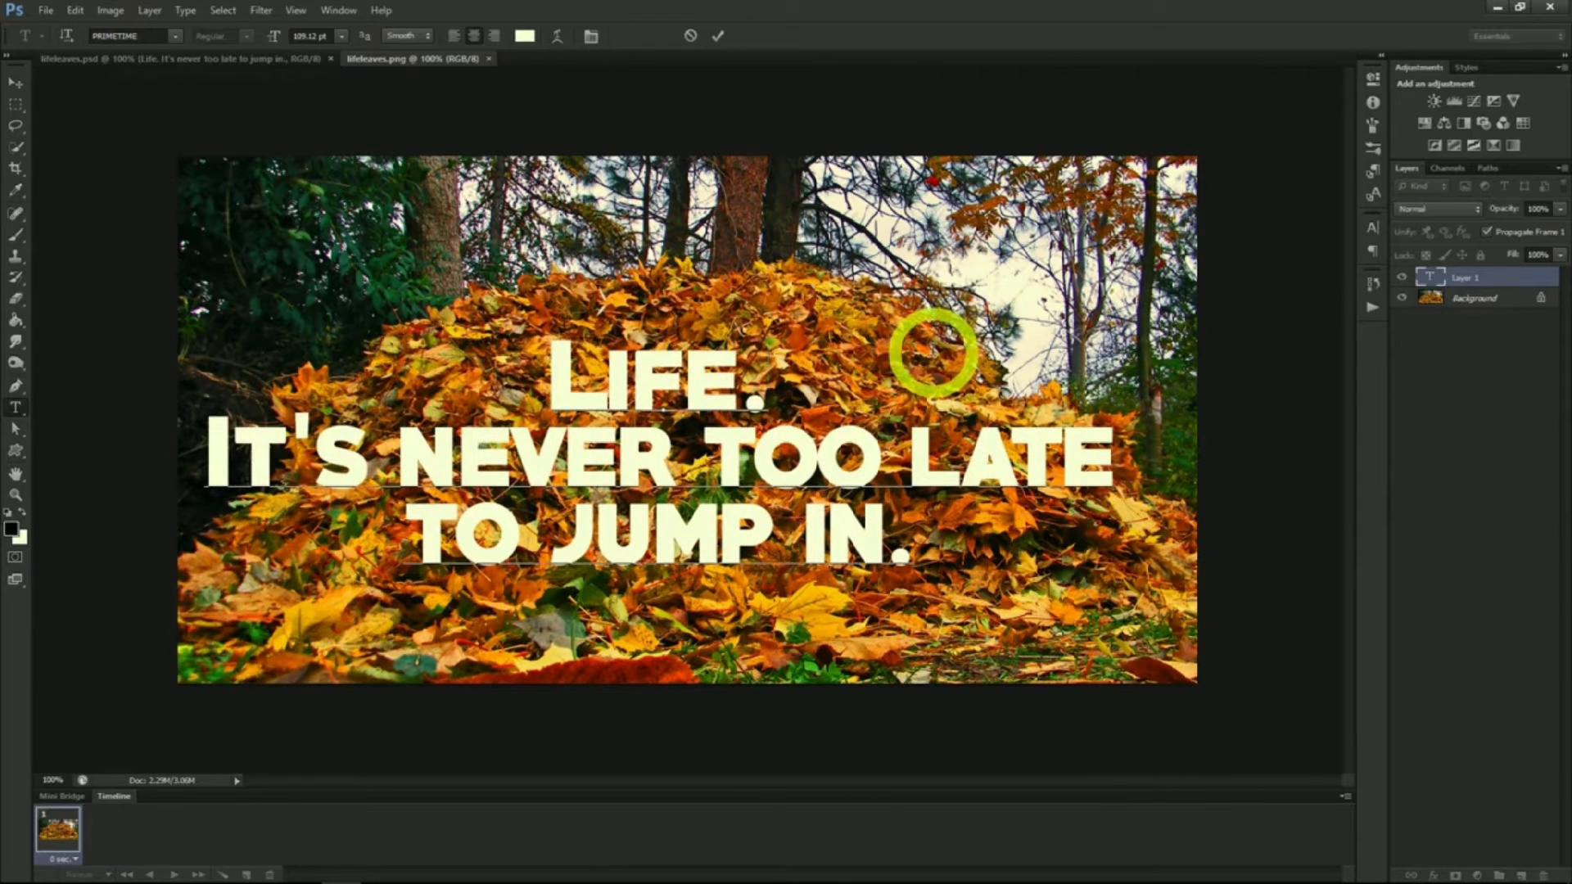
{"action": "left_click", "coordinate": [910, 449]}
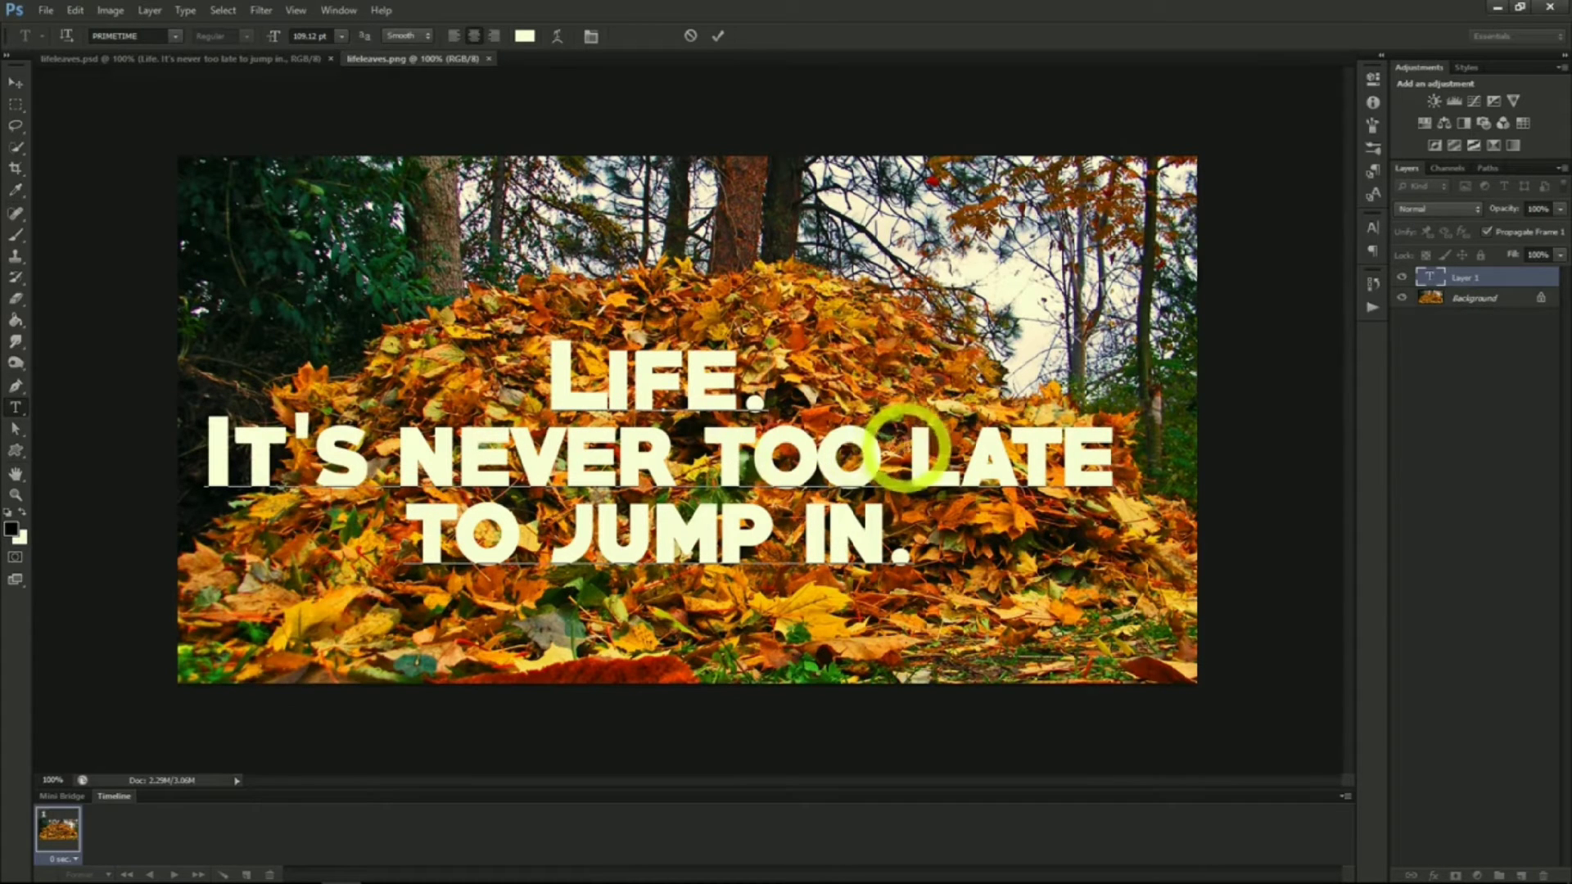
{"action": "key", "text": "Return"}
{"action": "left_click", "coordinate": [786, 524]}
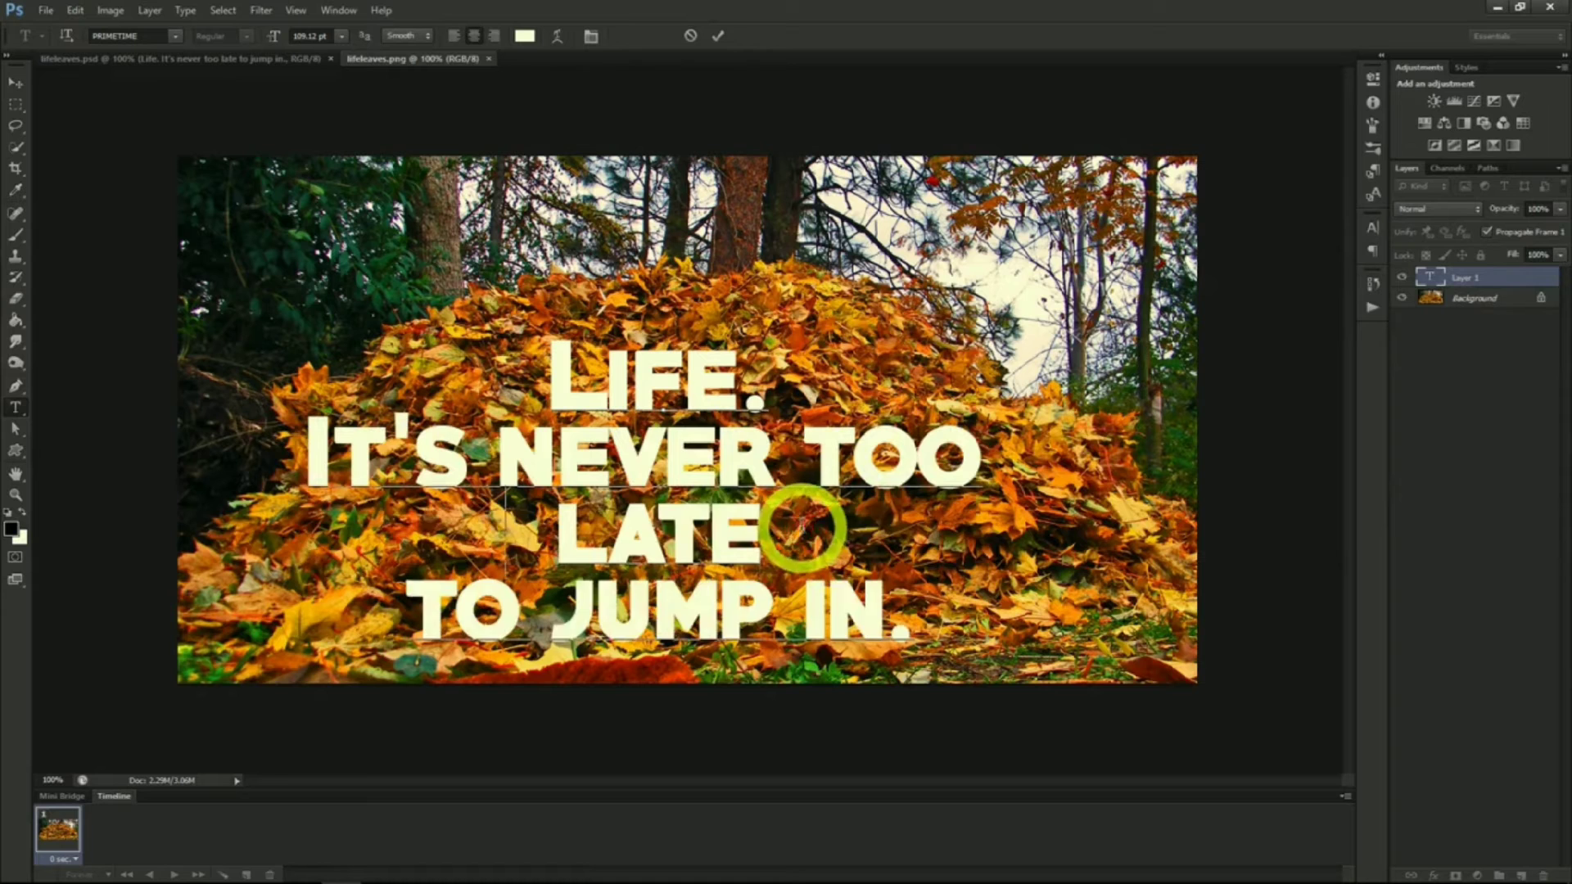
{"action": "key", "text": "Delete"}
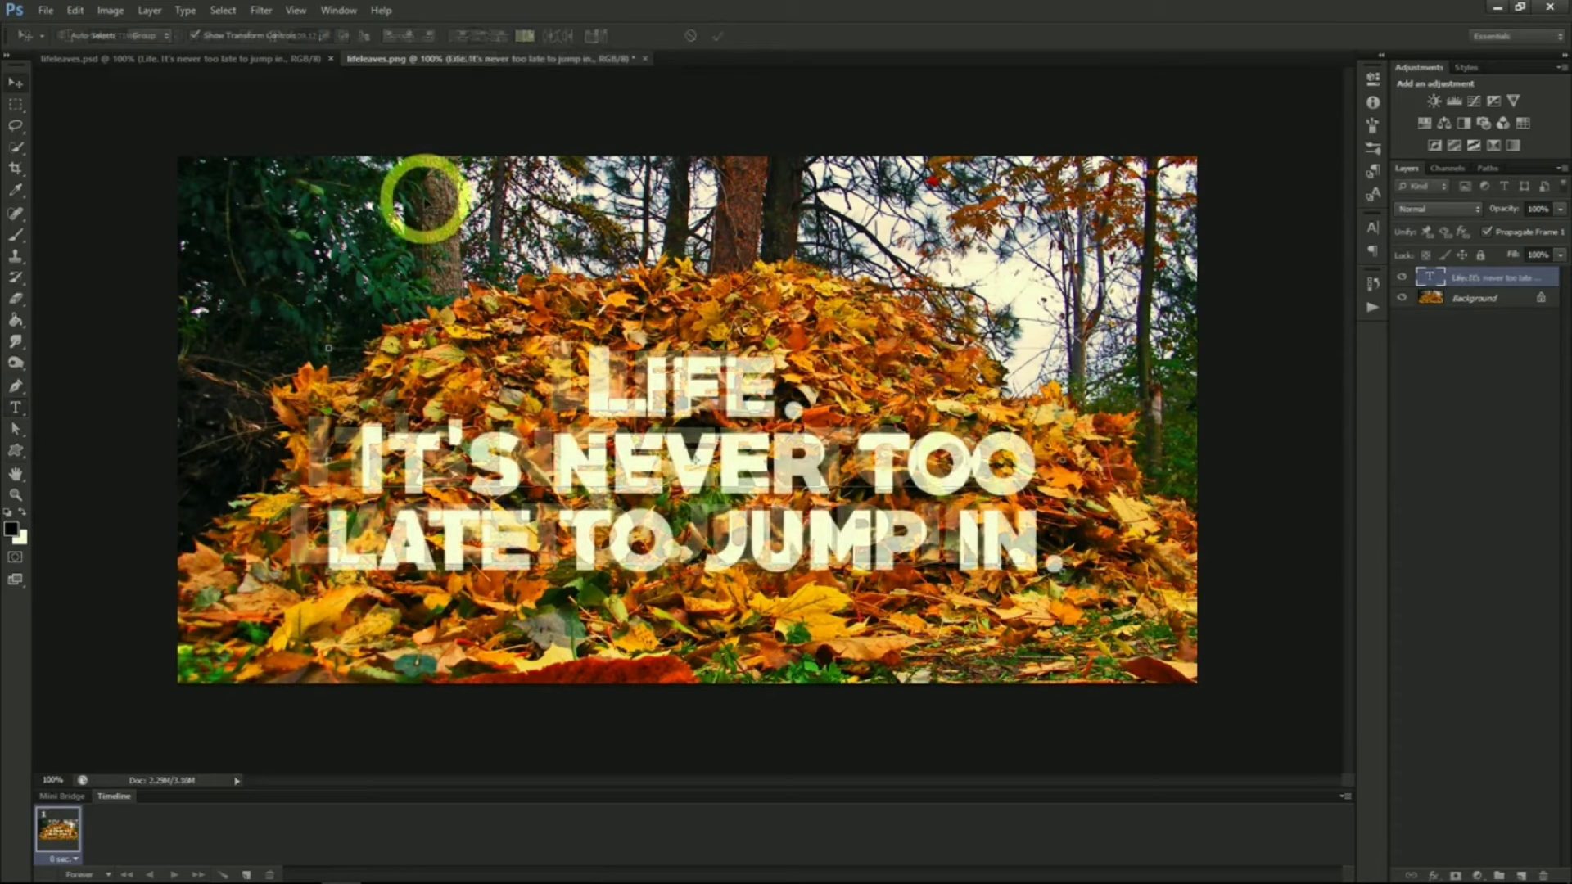
Duplicate the leaves Background layer above the text layer
{"action": "left_click", "coordinate": [1468, 300]}
{"action": "right_click", "coordinate": [1468, 305]}
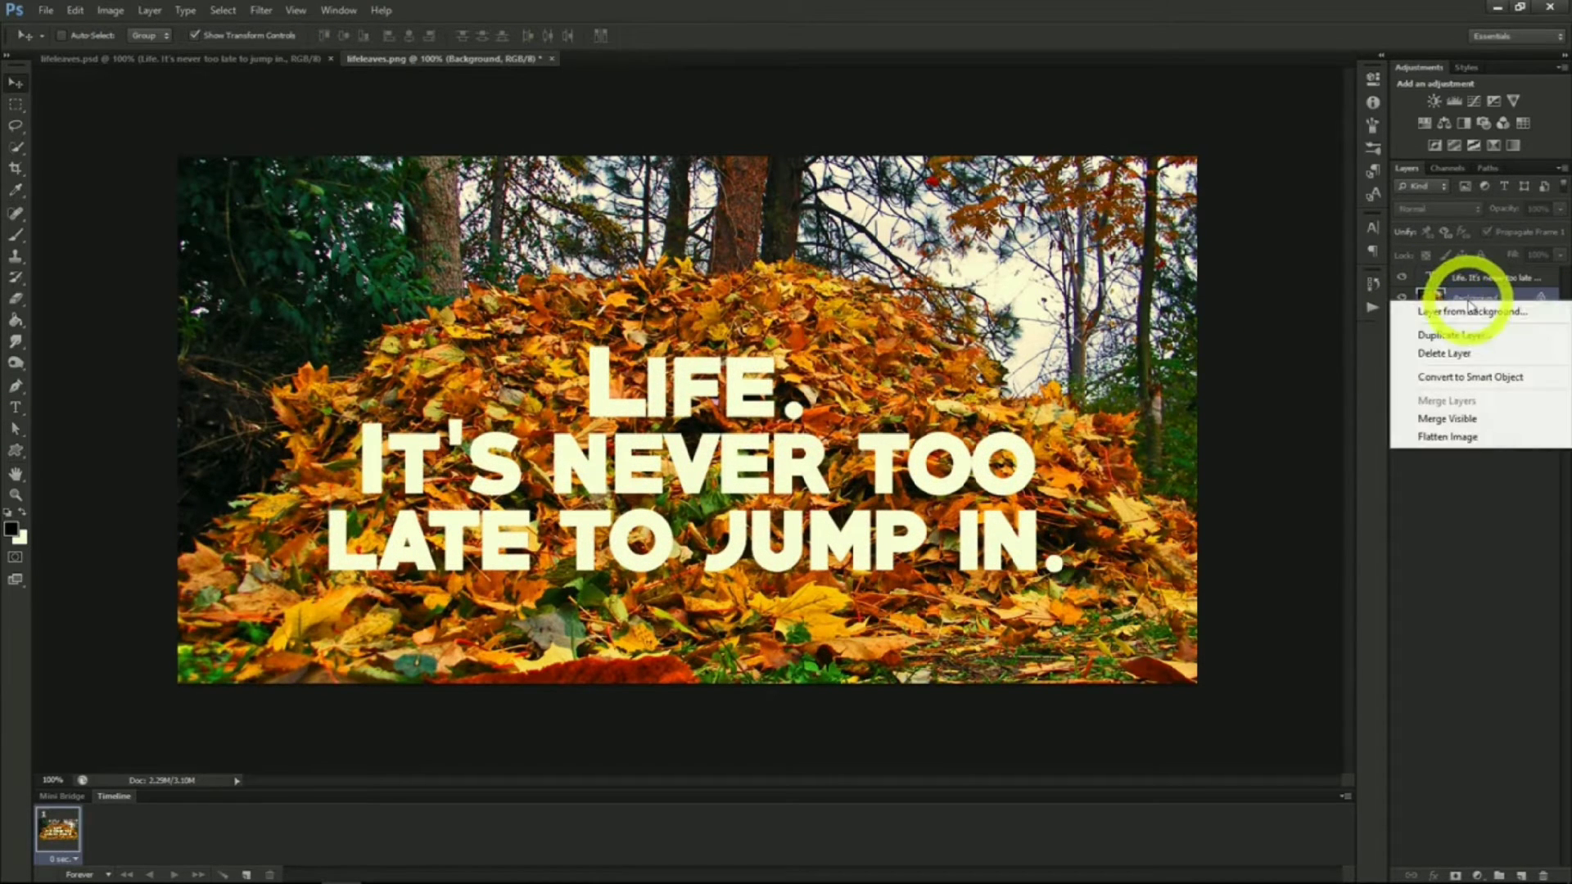
{"action": "left_click", "coordinate": [1454, 340]}
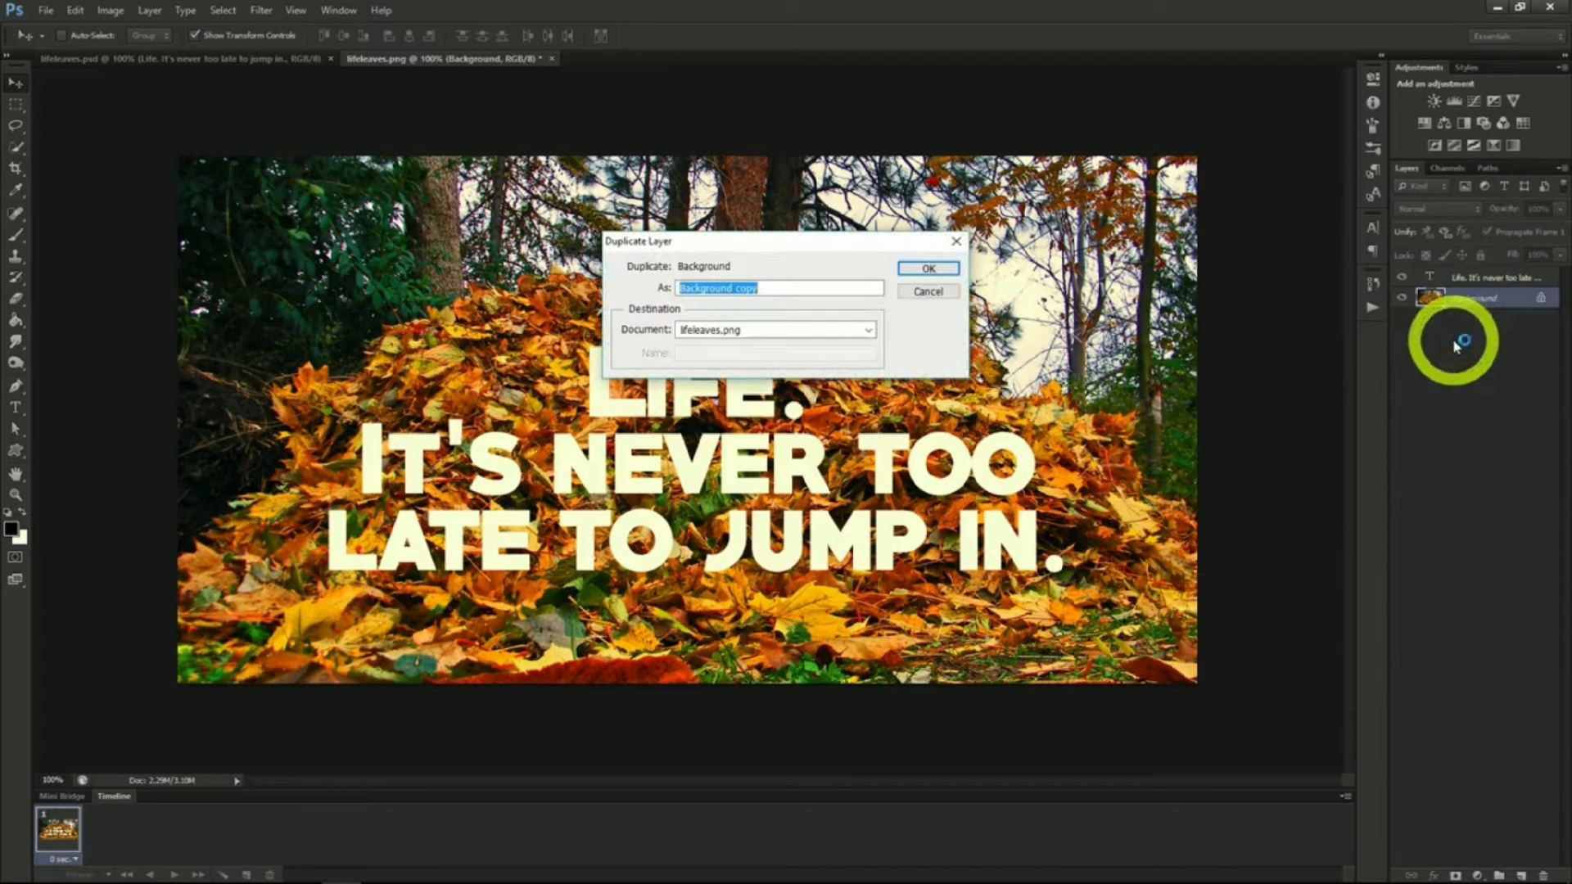
{"action": "left_click", "coordinate": [919, 270]}
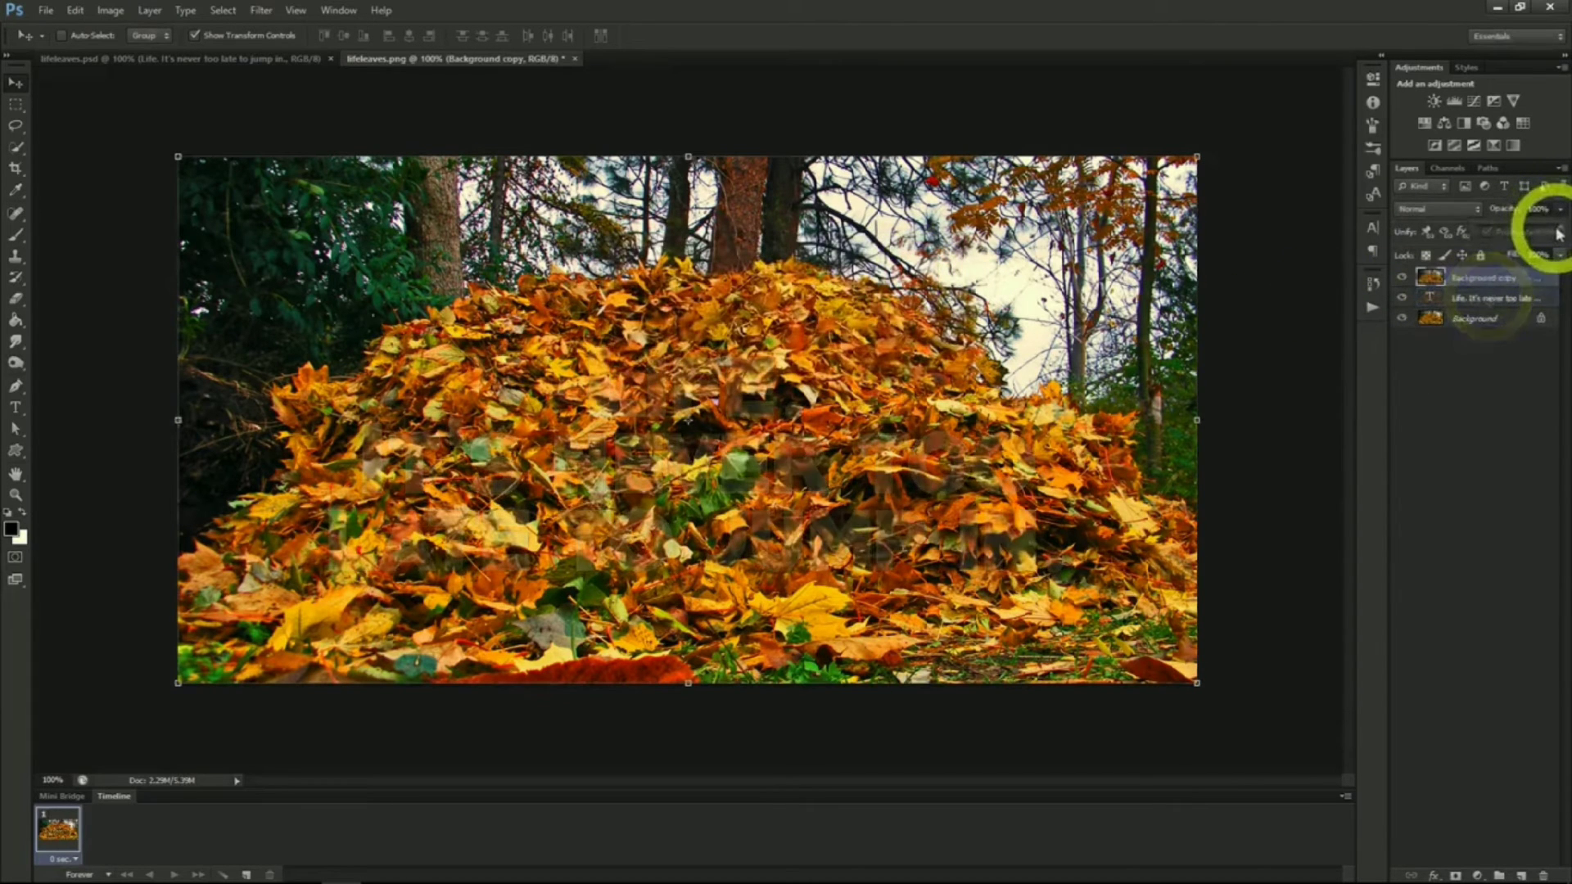
Lower the background copy's opacity to 45% and switch to the Quick Selection tool
{"action": "left_click_drag", "start_coordinate": [1519, 235], "coordinate": [1517, 235]}
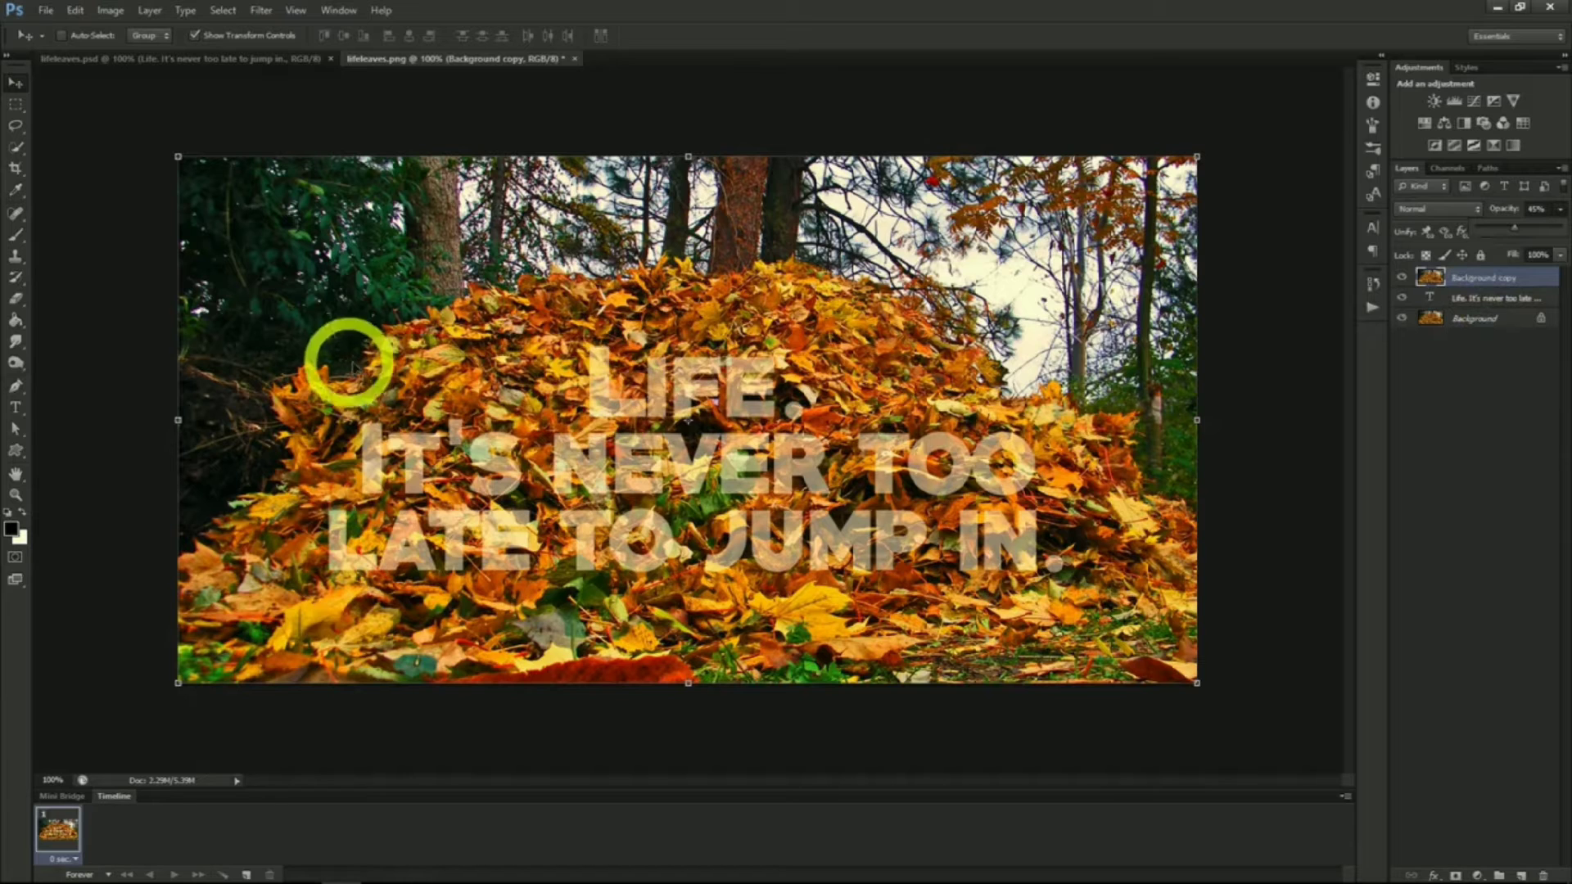
{"action": "left_click", "coordinate": [16, 147]}
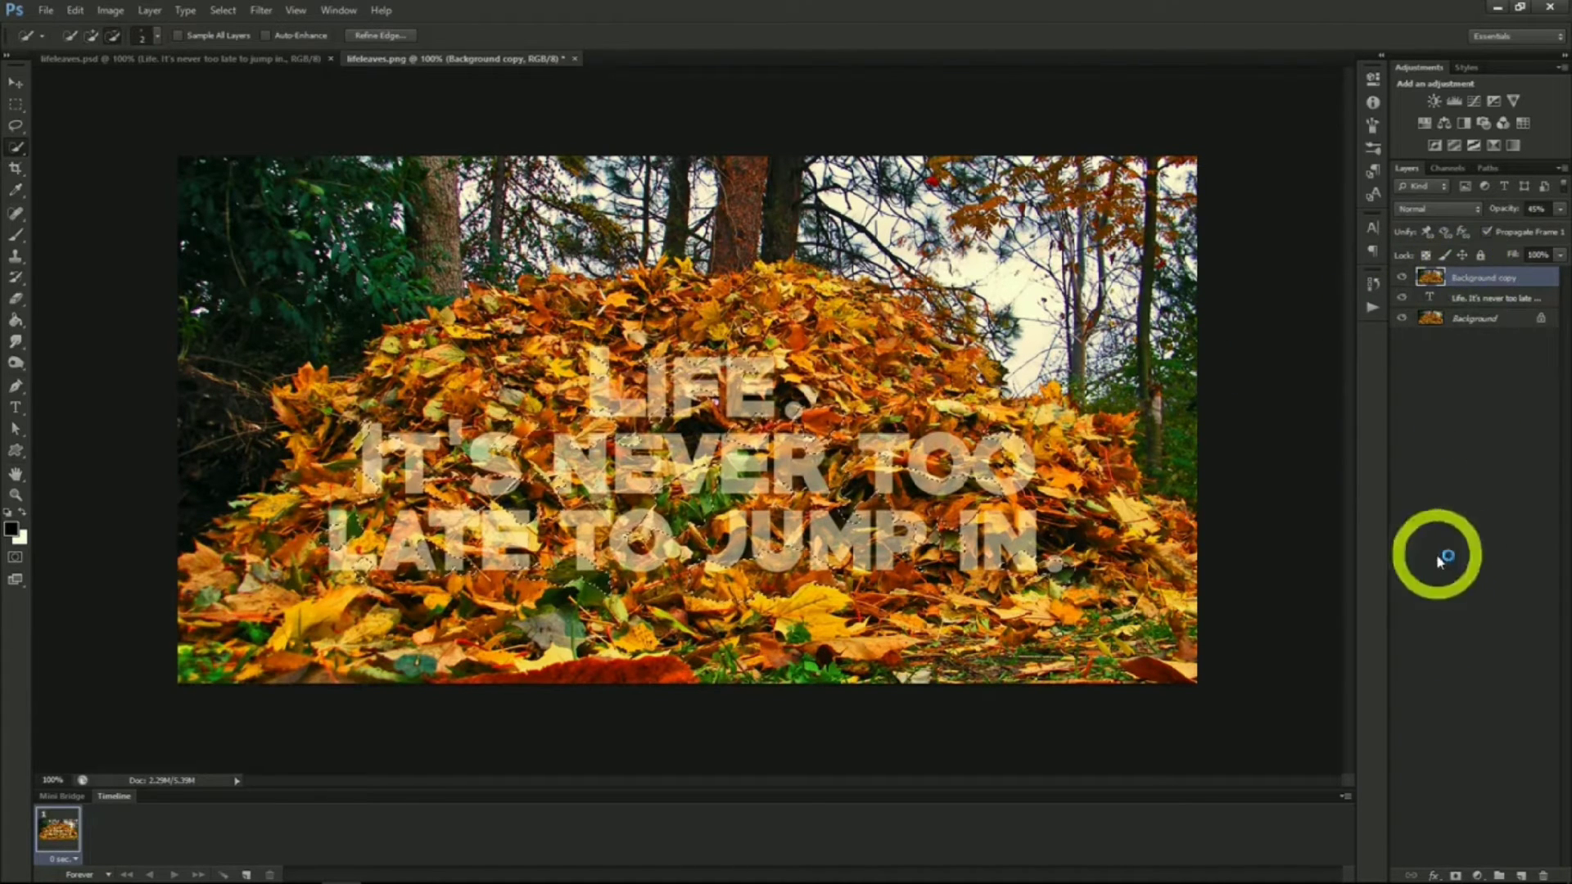
Add a layer mask to the background copy and set its opacity back to 100%
{"action": "left_click", "coordinate": [1454, 876]}
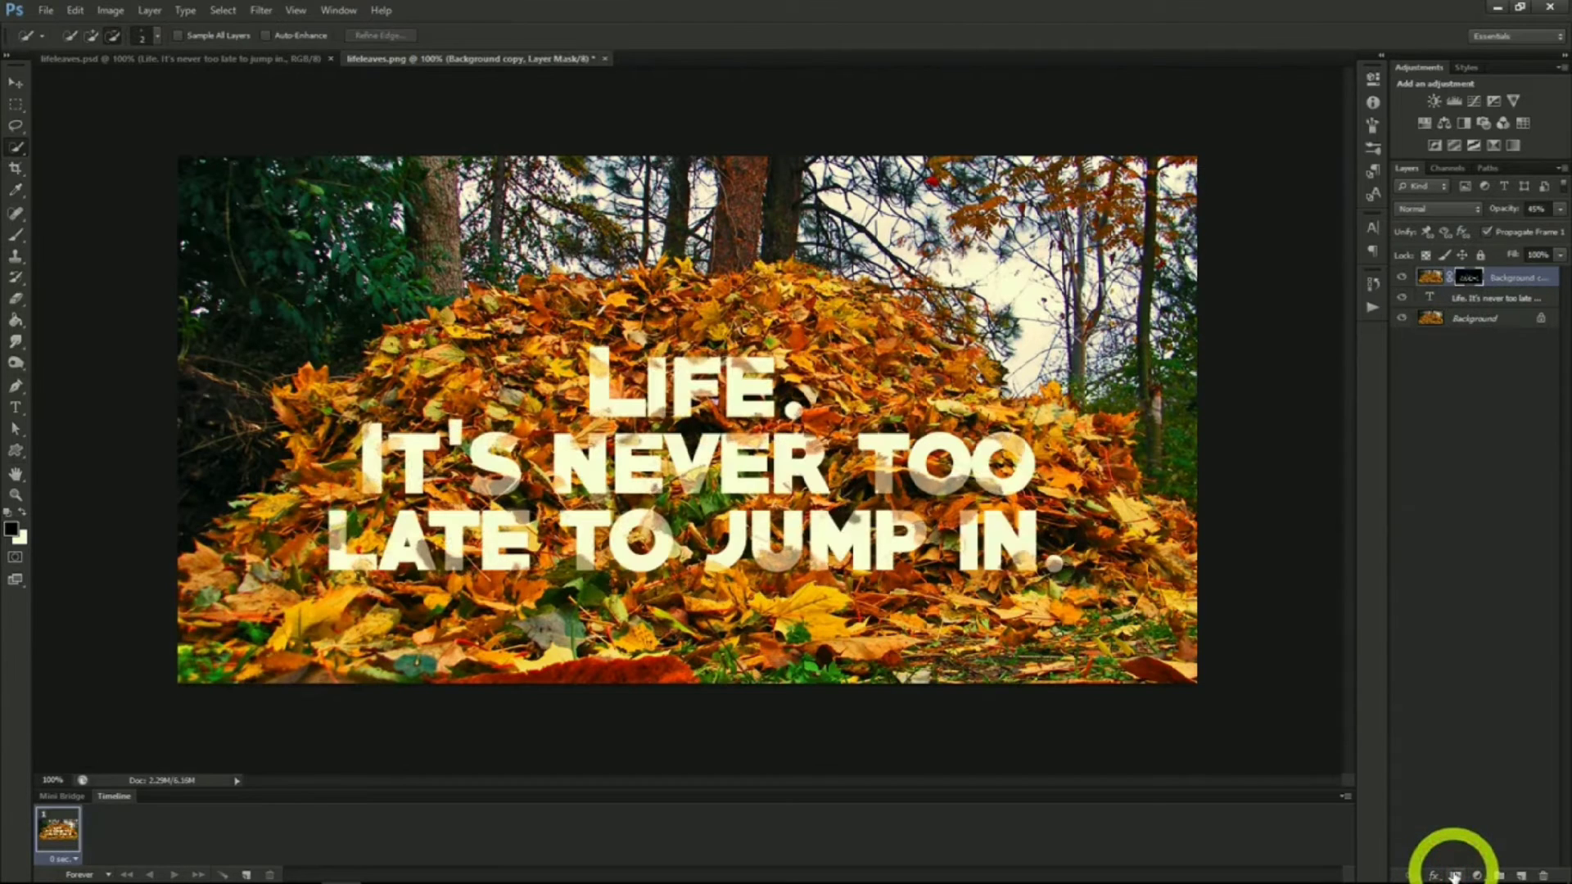
{"action": "left_click", "coordinate": [1560, 210]}
{"action": "left_click_drag", "start_coordinate": [1533, 233], "coordinate": [1561, 216]}
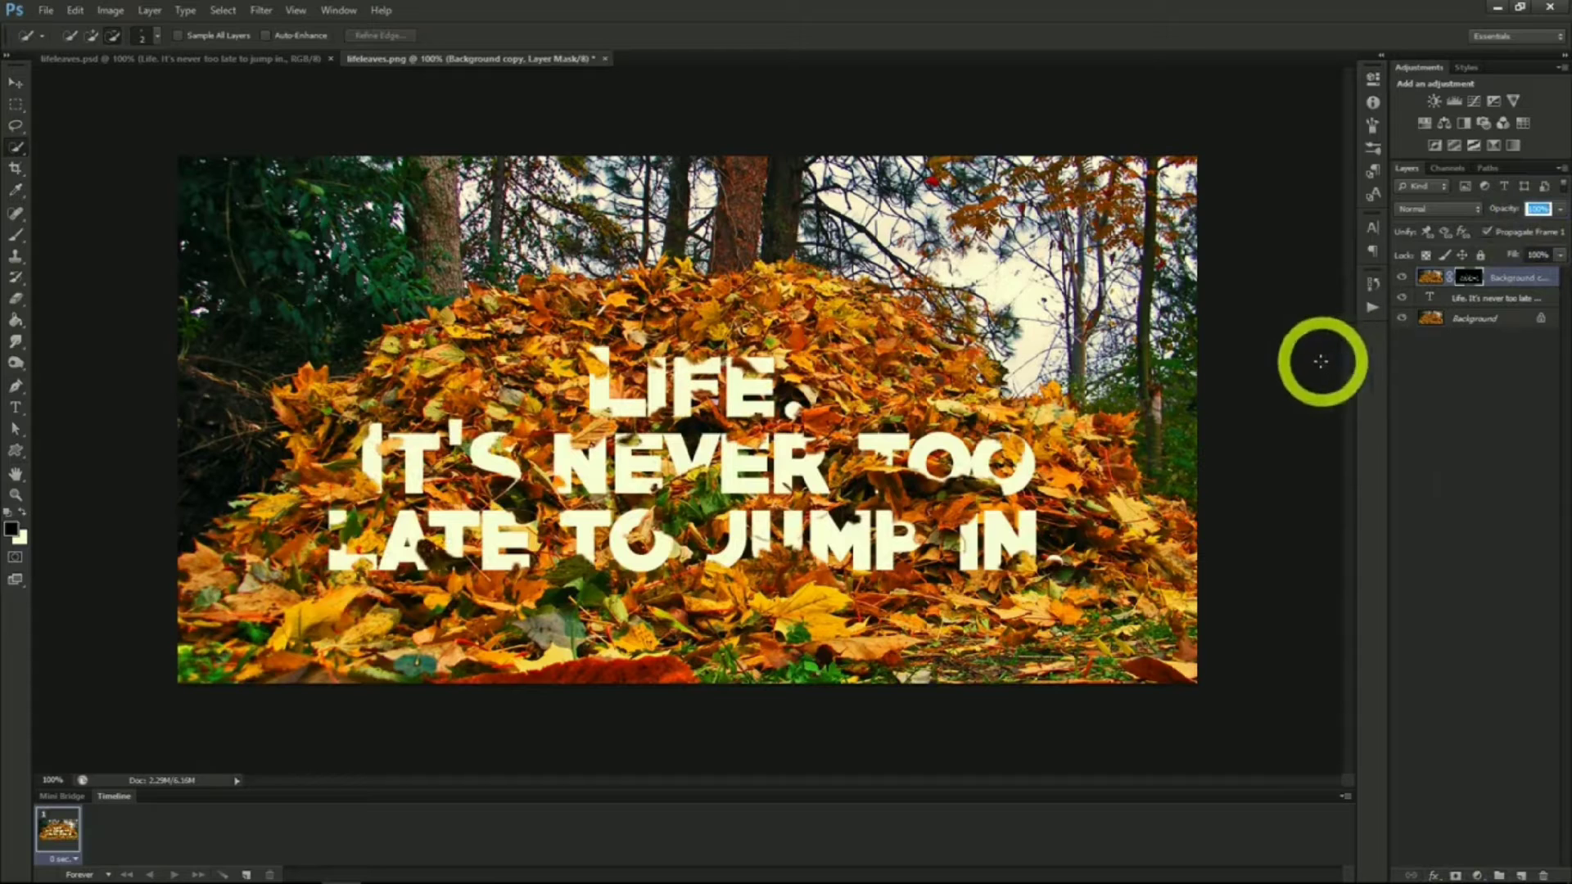
Apply a Drop Shadow layer style to the masked background copy layer
{"action": "right_click", "coordinate": [1488, 288]}
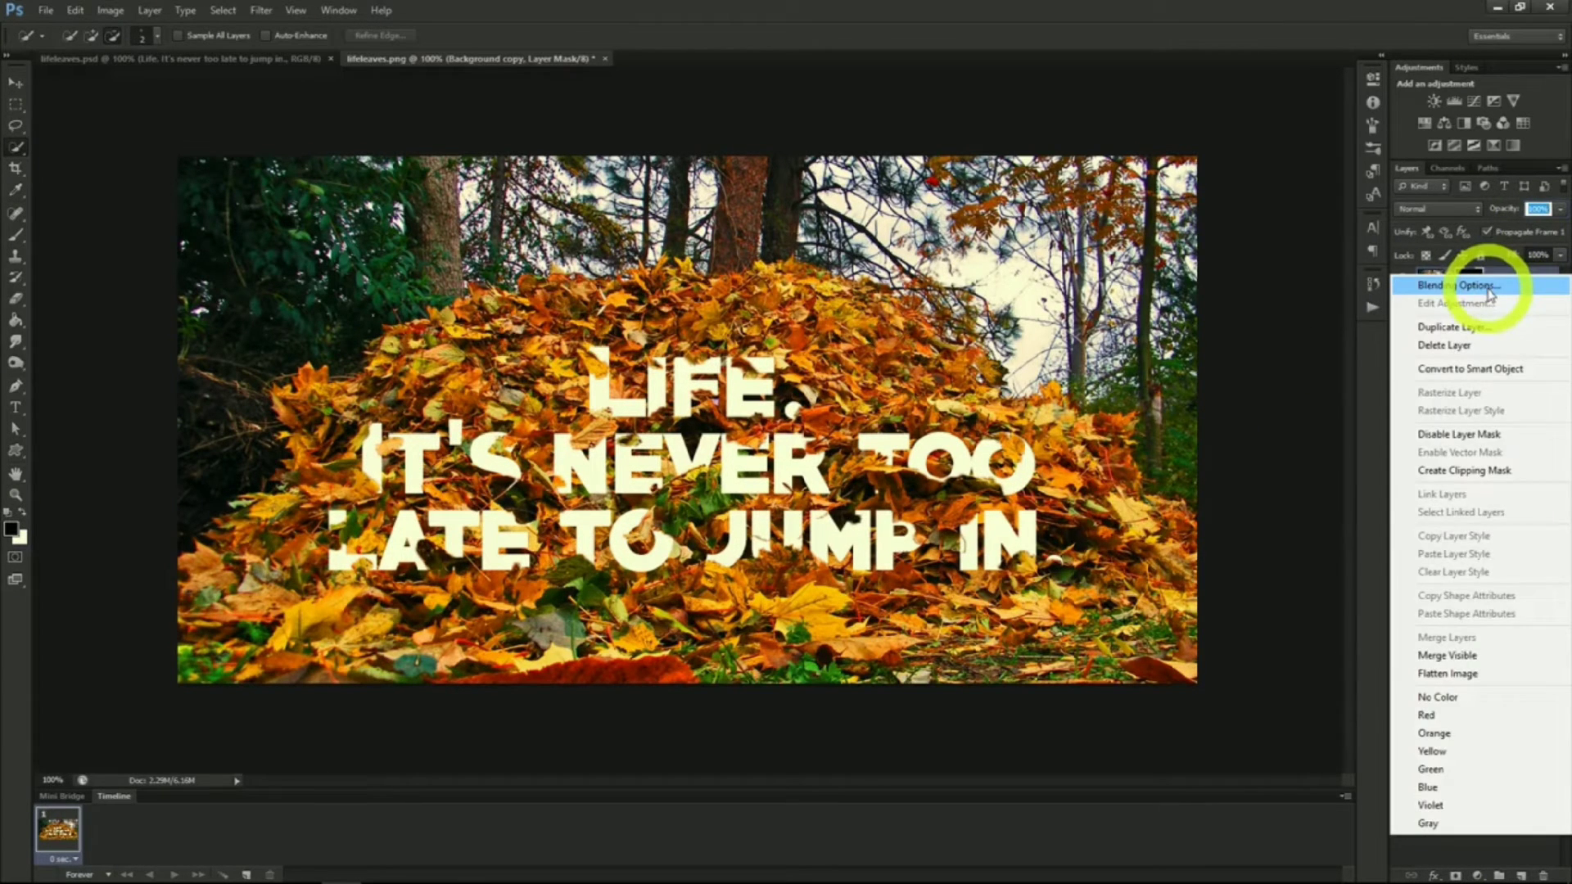
{"action": "left_click", "coordinate": [1488, 289]}
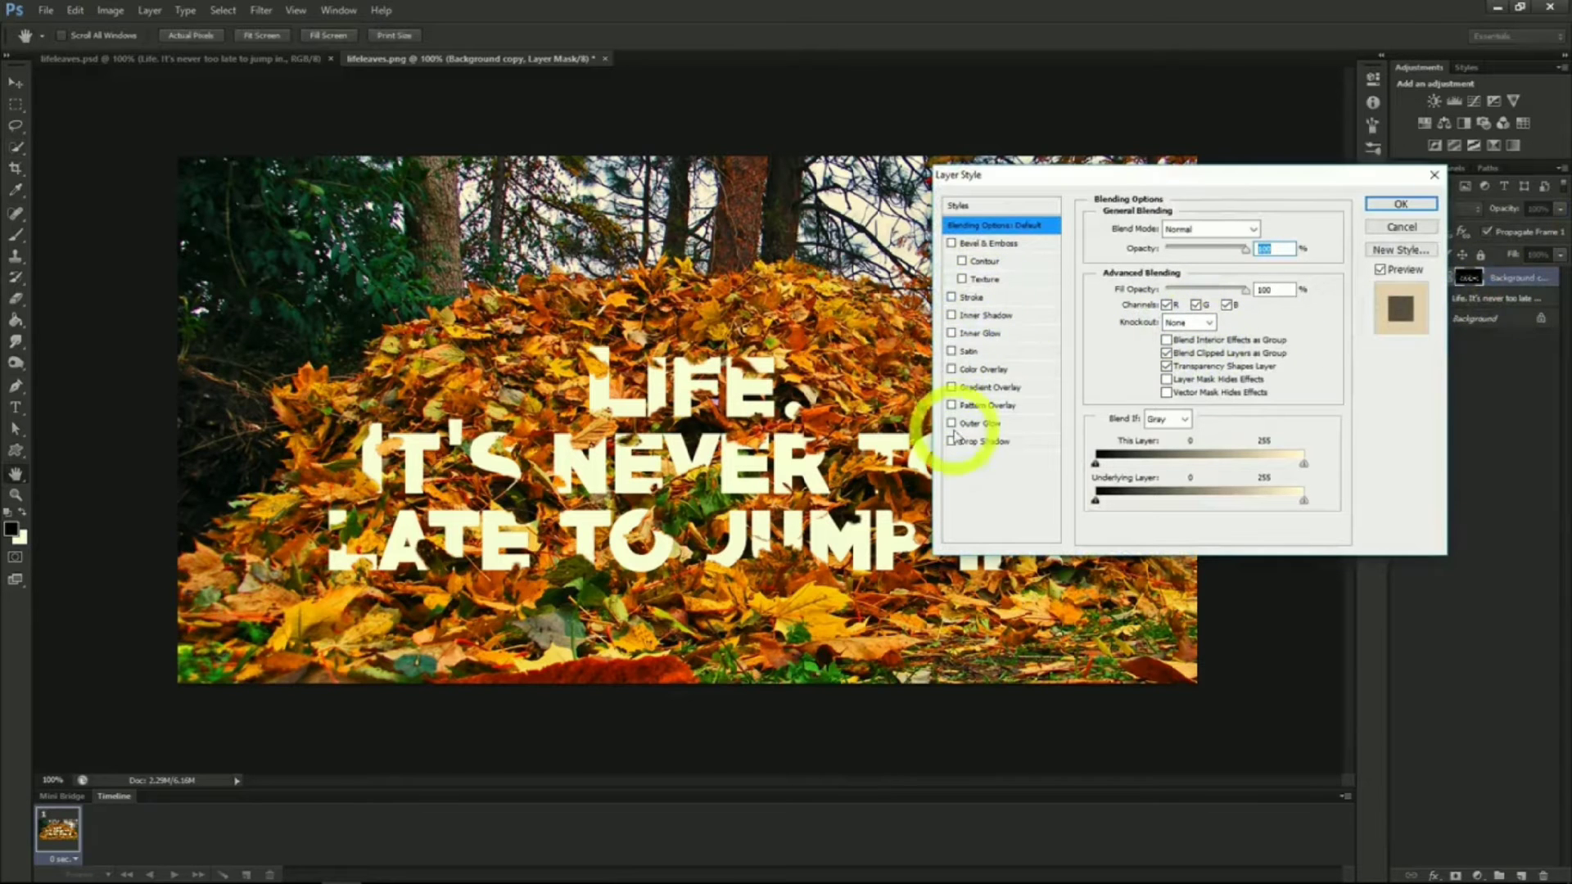
{"action": "left_click", "coordinate": [952, 440]}
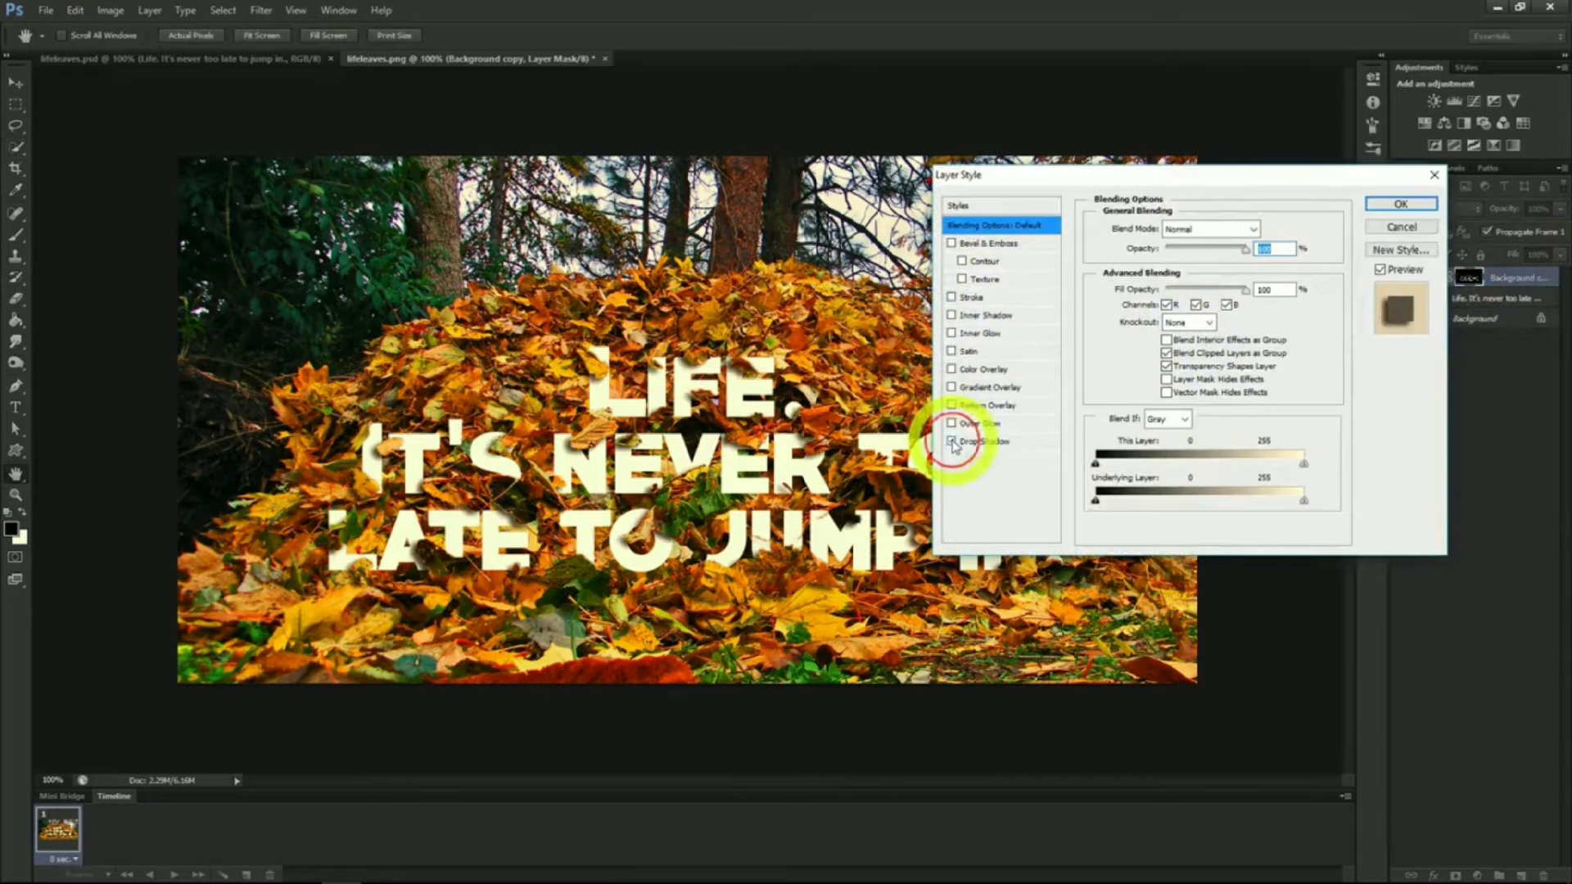
{"action": "left_click", "coordinate": [1401, 204]}
Give the text layer a Pattern Overlay with a brown pattern at reduced opacity
{"action": "left_click", "coordinate": [1476, 329]}
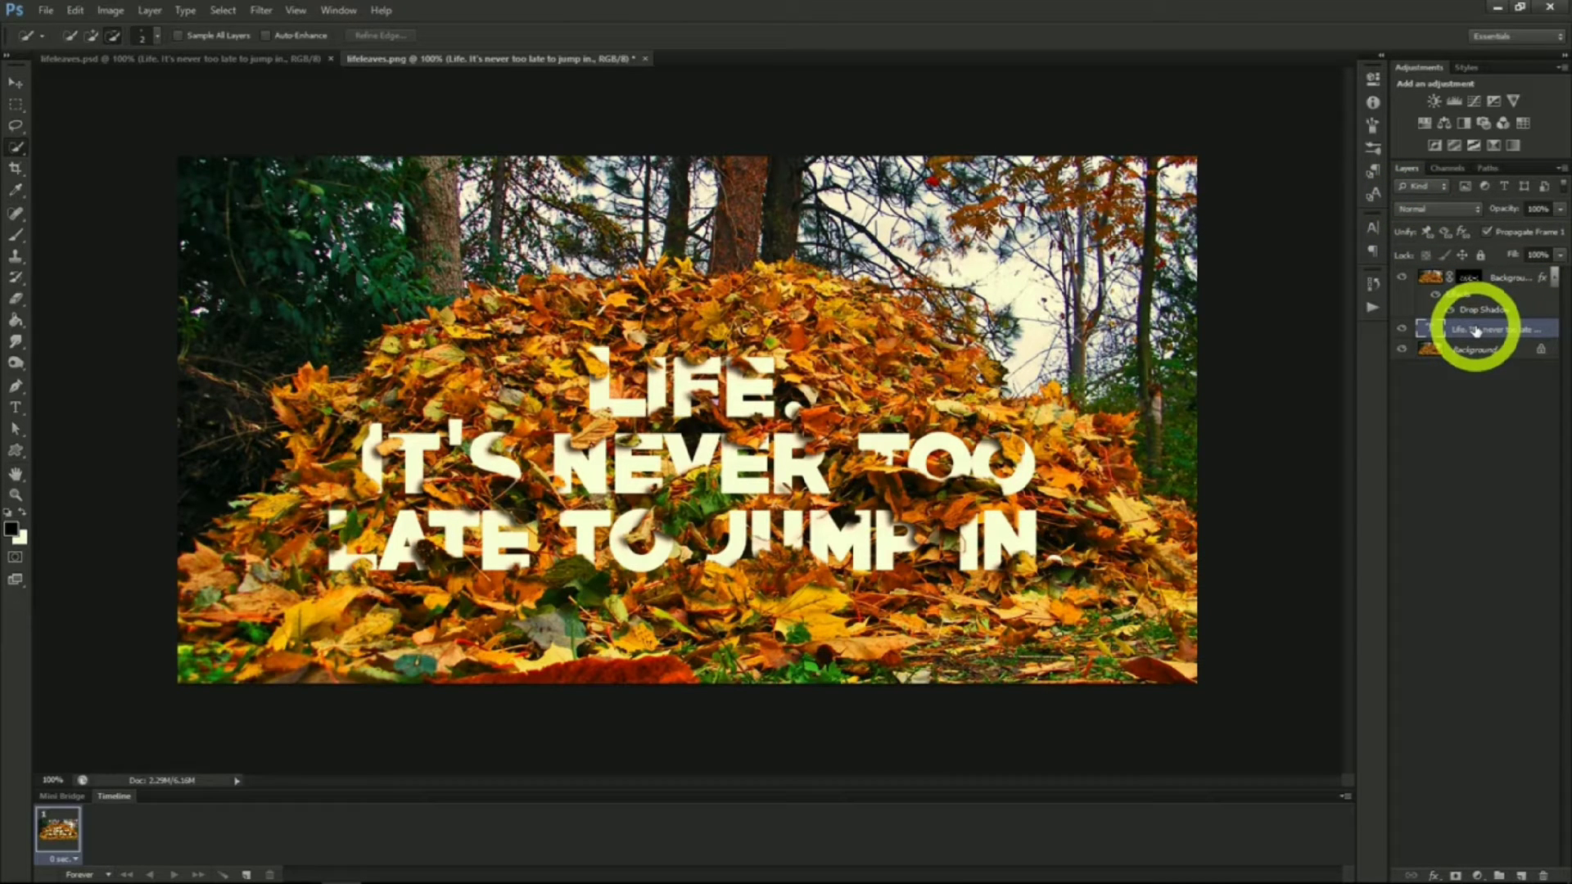
{"action": "right_click", "coordinate": [1476, 329]}
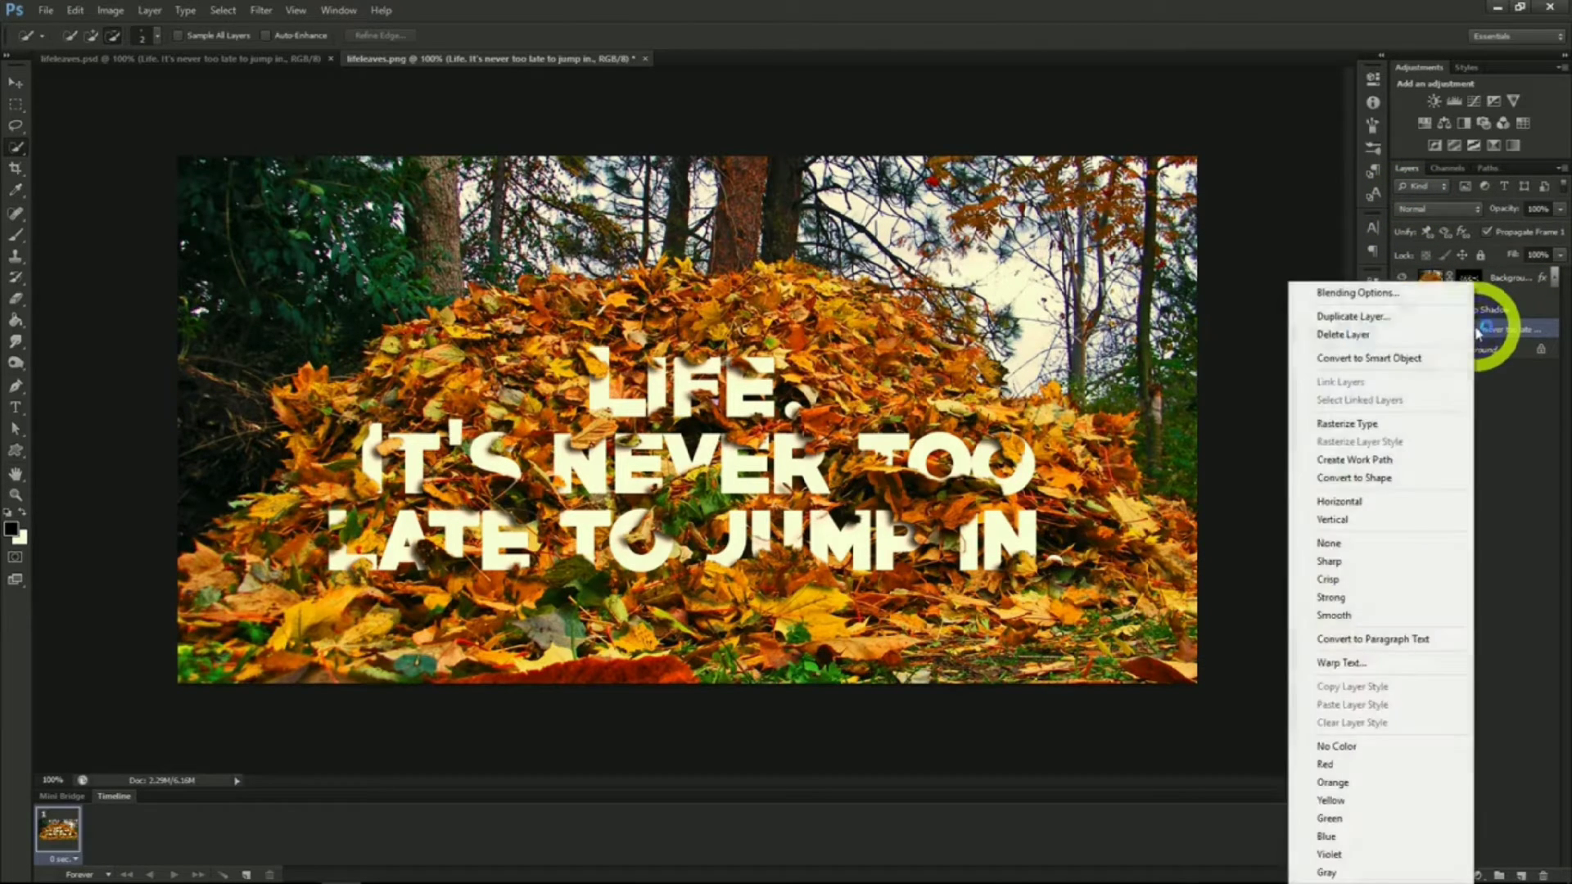
{"action": "left_click", "coordinate": [1372, 295]}
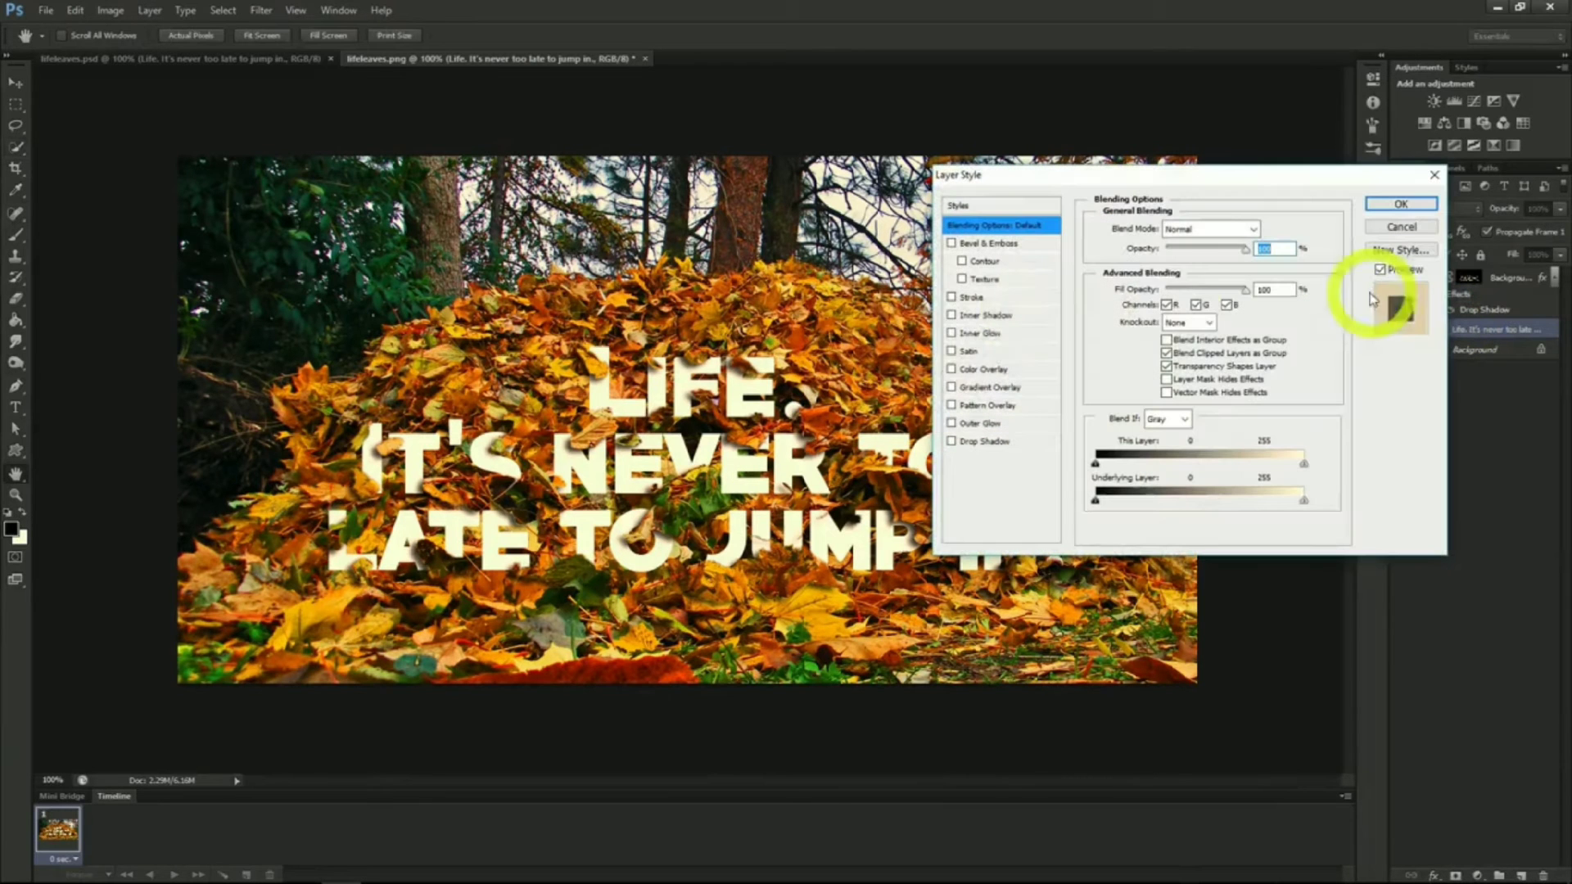
{"action": "left_click", "coordinate": [953, 408]}
{"action": "left_click", "coordinate": [979, 406]}
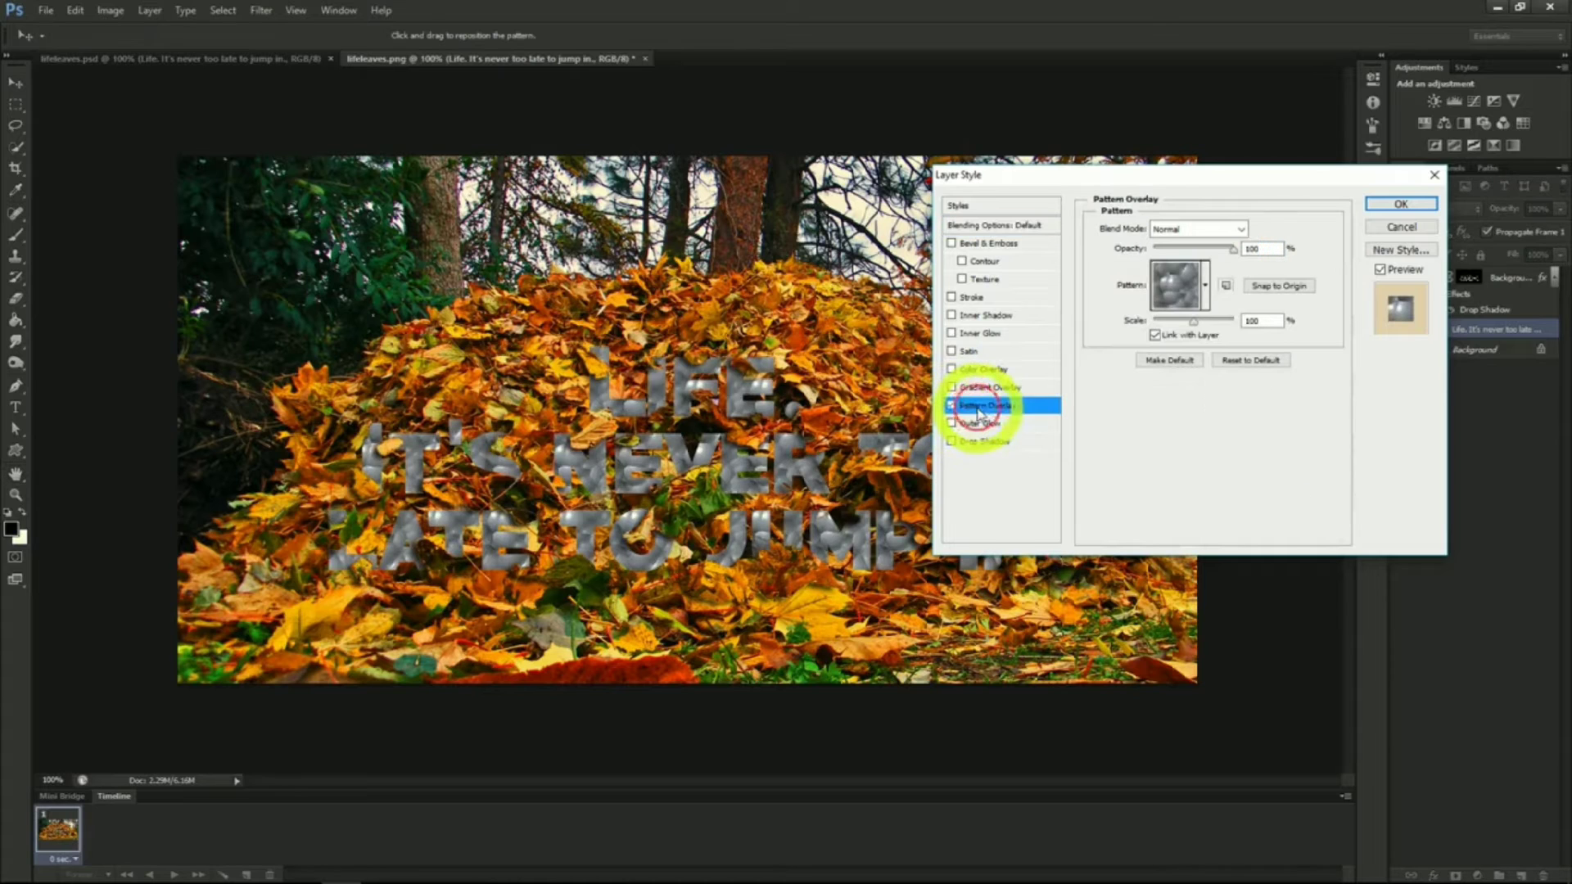
{"action": "left_click", "coordinate": [1204, 286]}
{"action": "left_click", "coordinate": [1186, 334]}
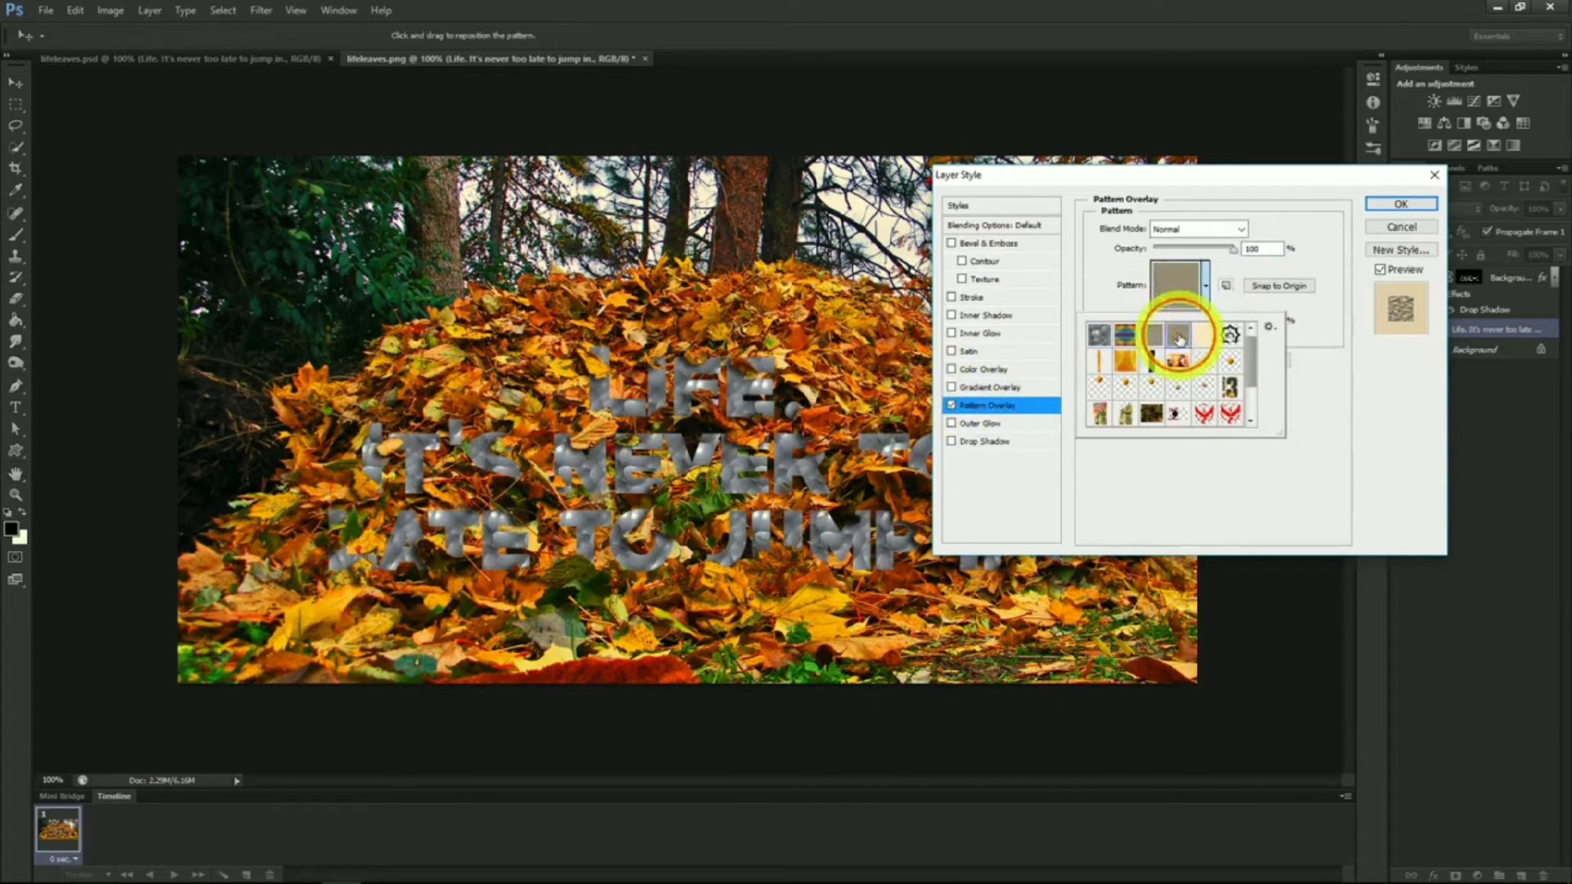
{"action": "left_click", "coordinate": [1204, 286]}
{"action": "left_click", "coordinate": [1234, 250]}
{"action": "left_click_drag", "start_coordinate": [1235, 249], "coordinate": [1171, 249]}
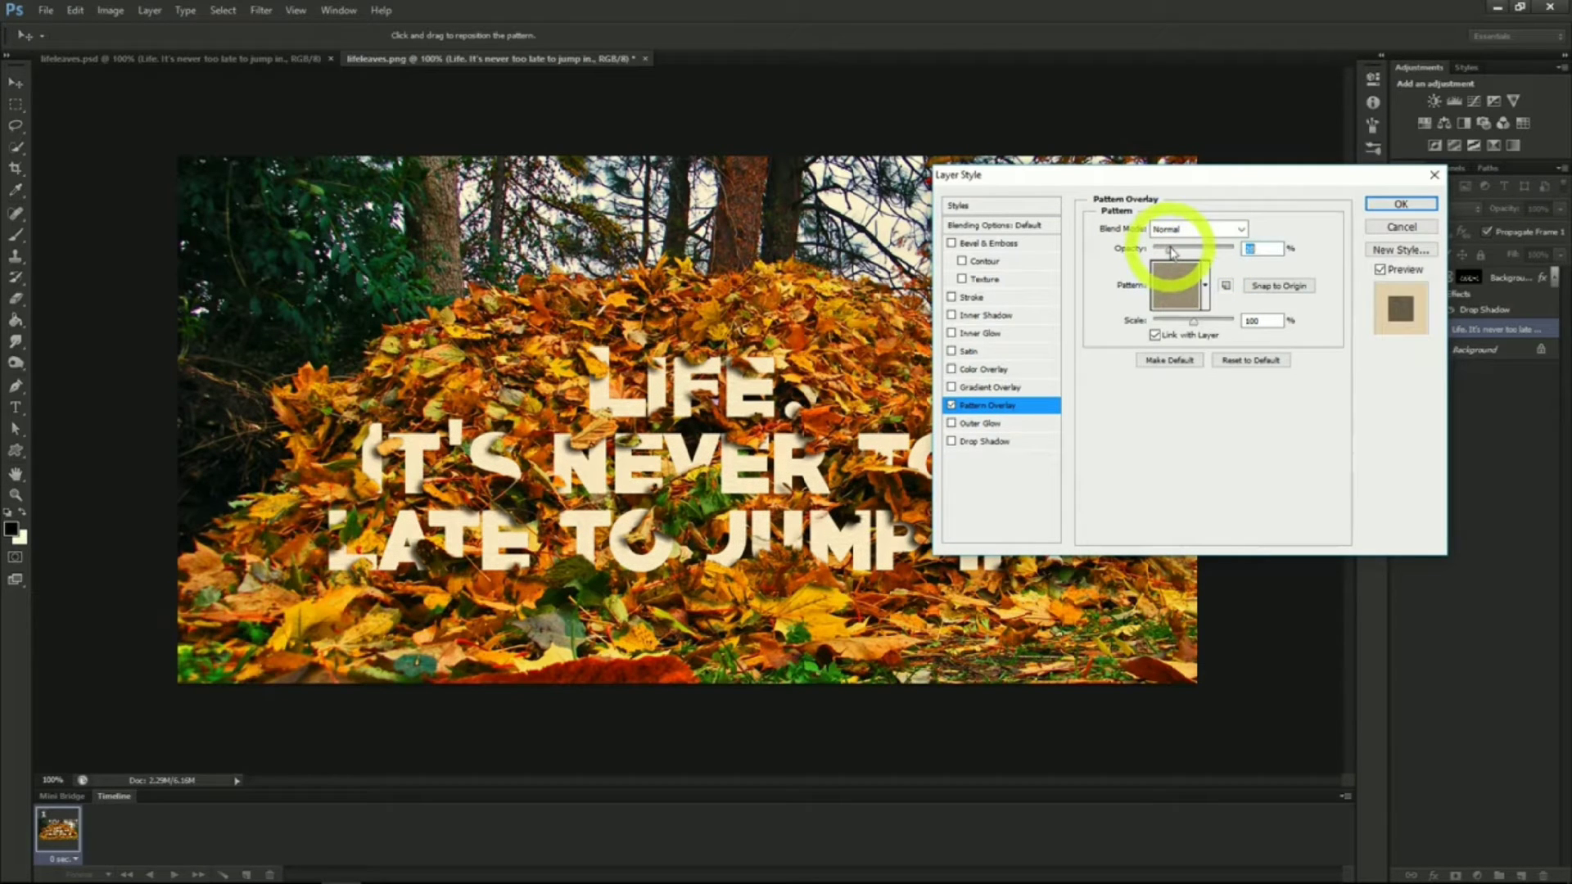
{"action": "left_click", "coordinate": [1388, 204]}
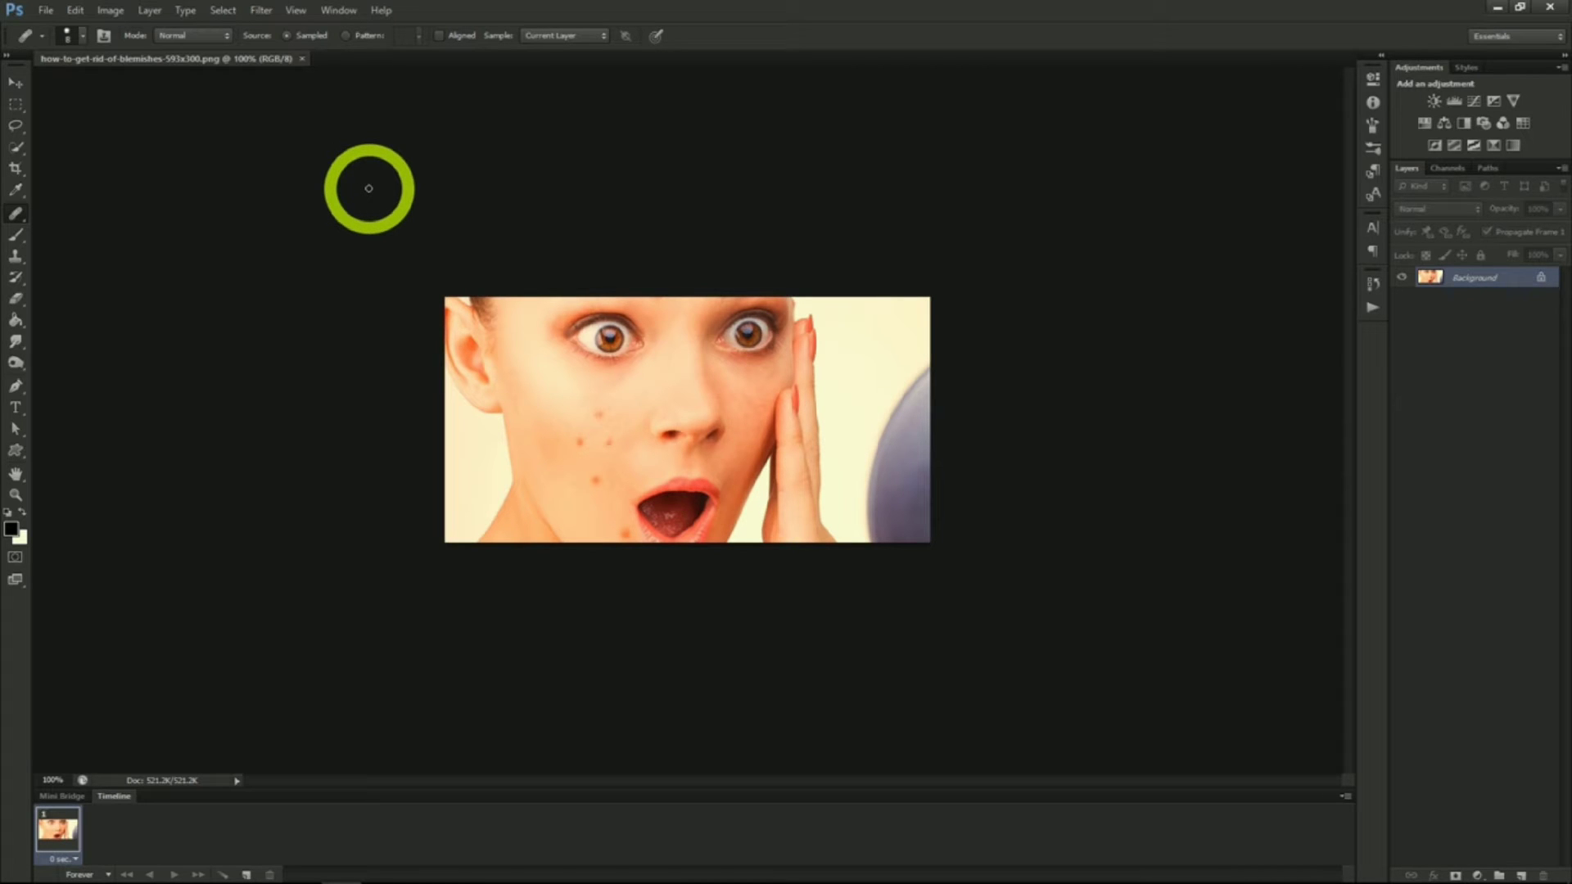
Remove the red blemishes from the woman's cheek and chin with the Spot Healing Brush
{"action": "left_click", "coordinate": [14, 194]}
{"action": "left_click", "coordinate": [16, 214]}
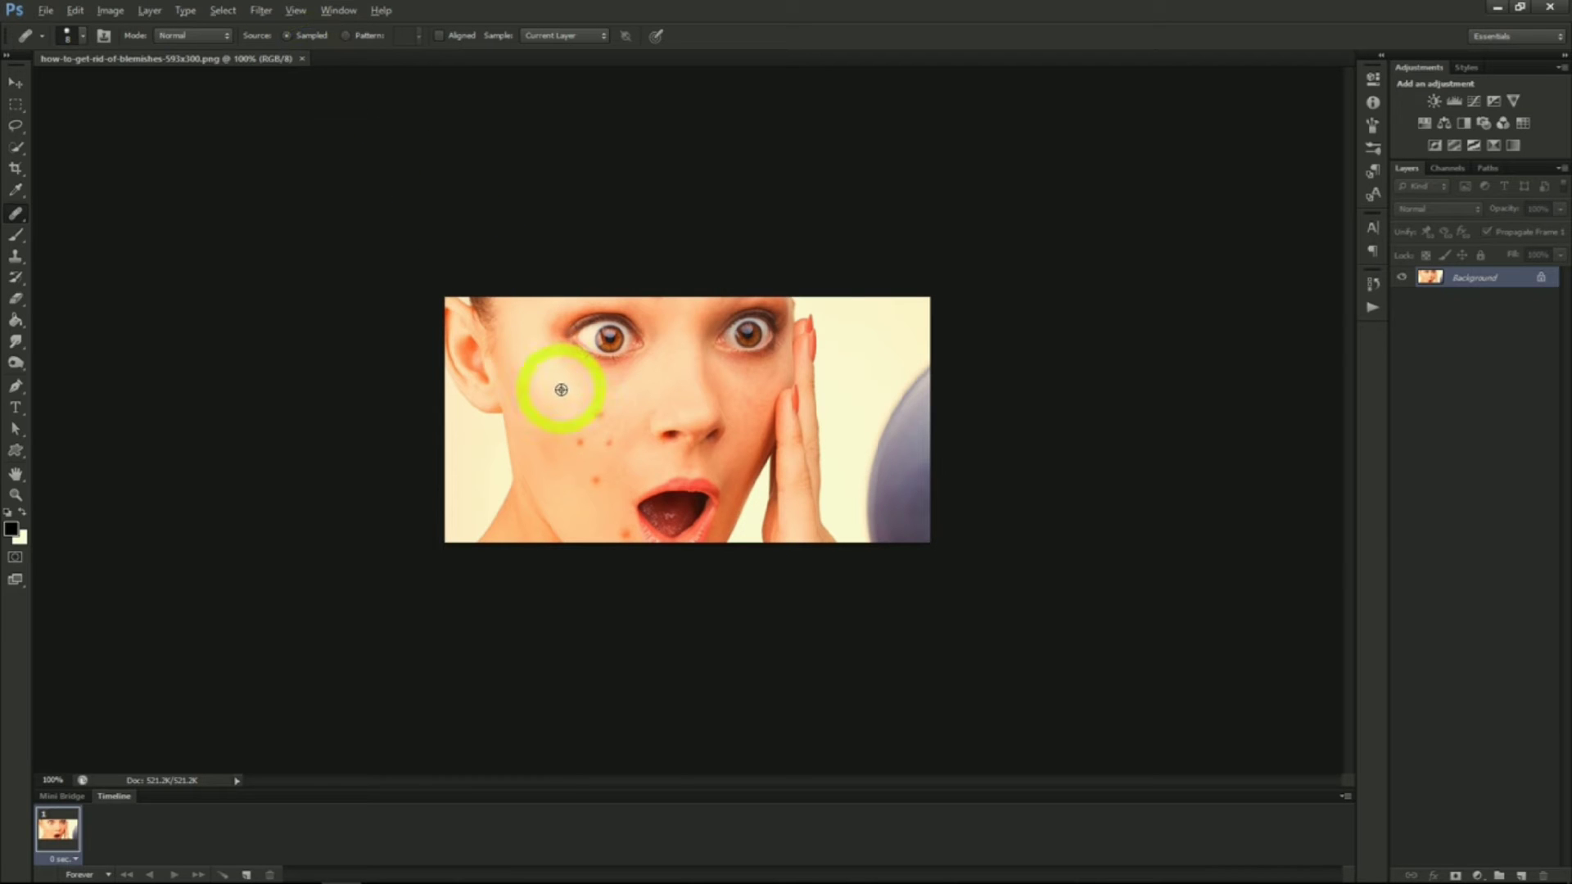
{"action": "left_click", "coordinate": [613, 406], "text": "alt"}
{"action": "key", "text": "bracketright"}
{"action": "left_click", "coordinate": [598, 414]}
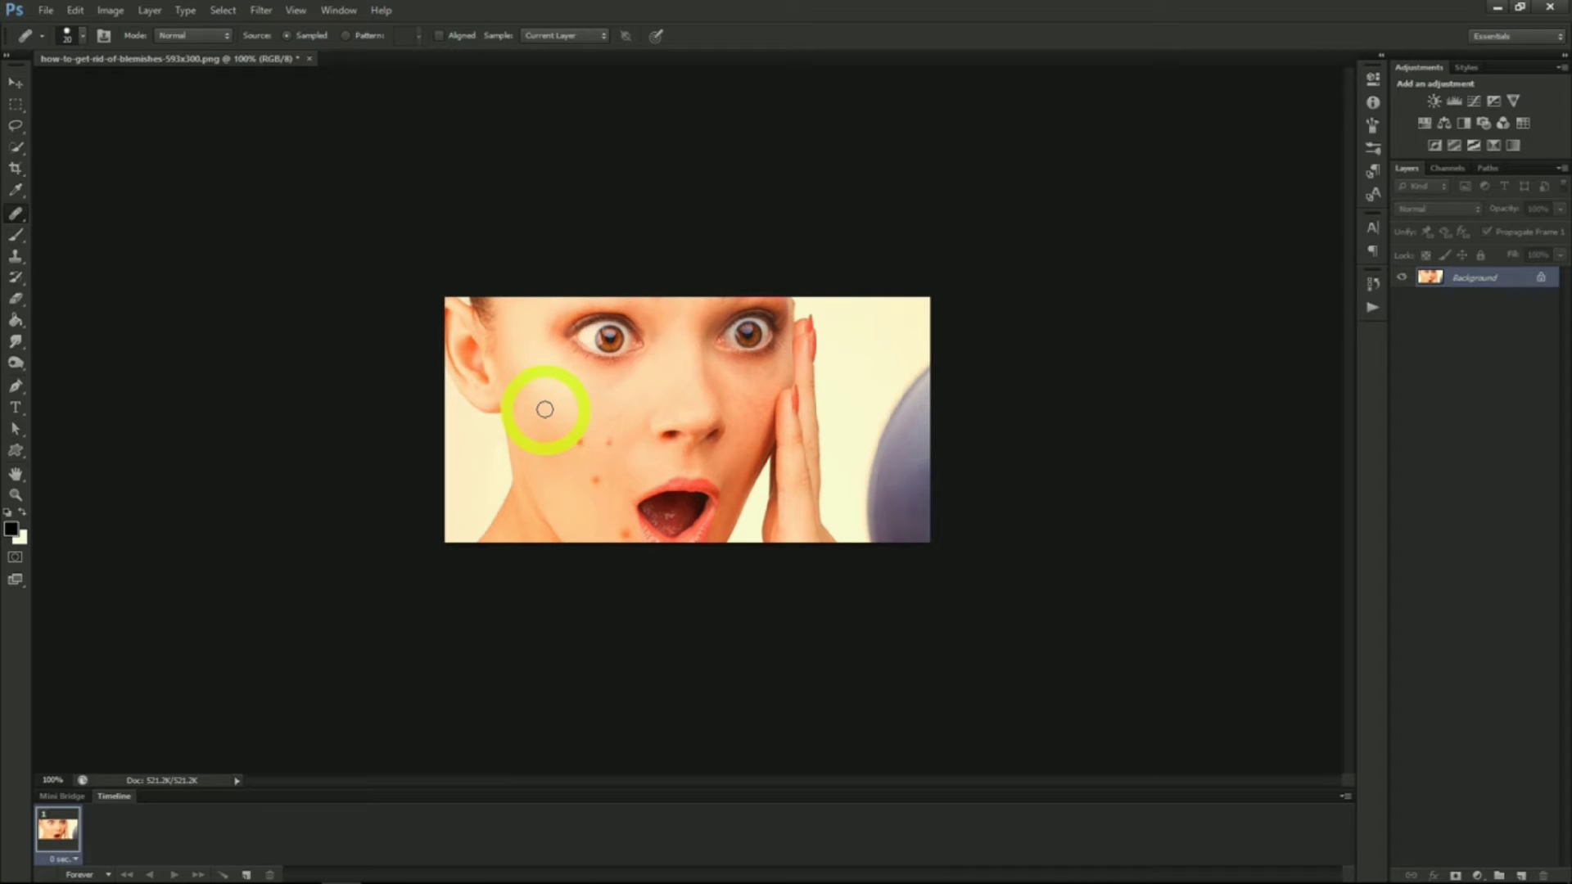
{"action": "left_click", "coordinate": [579, 448]}
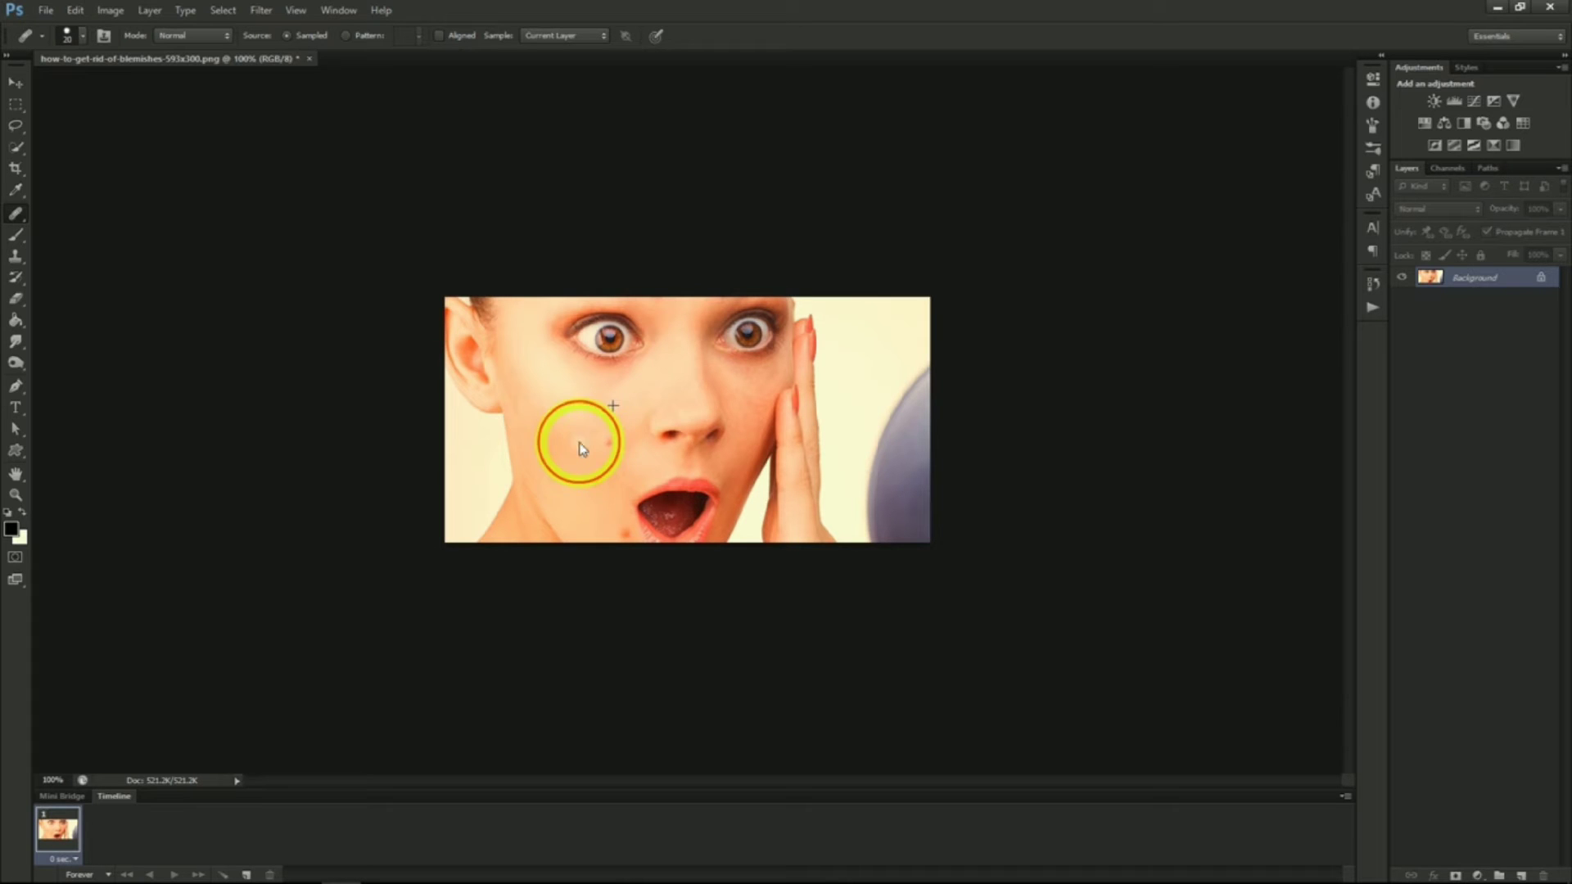
{"action": "left_click", "coordinate": [611, 442]}
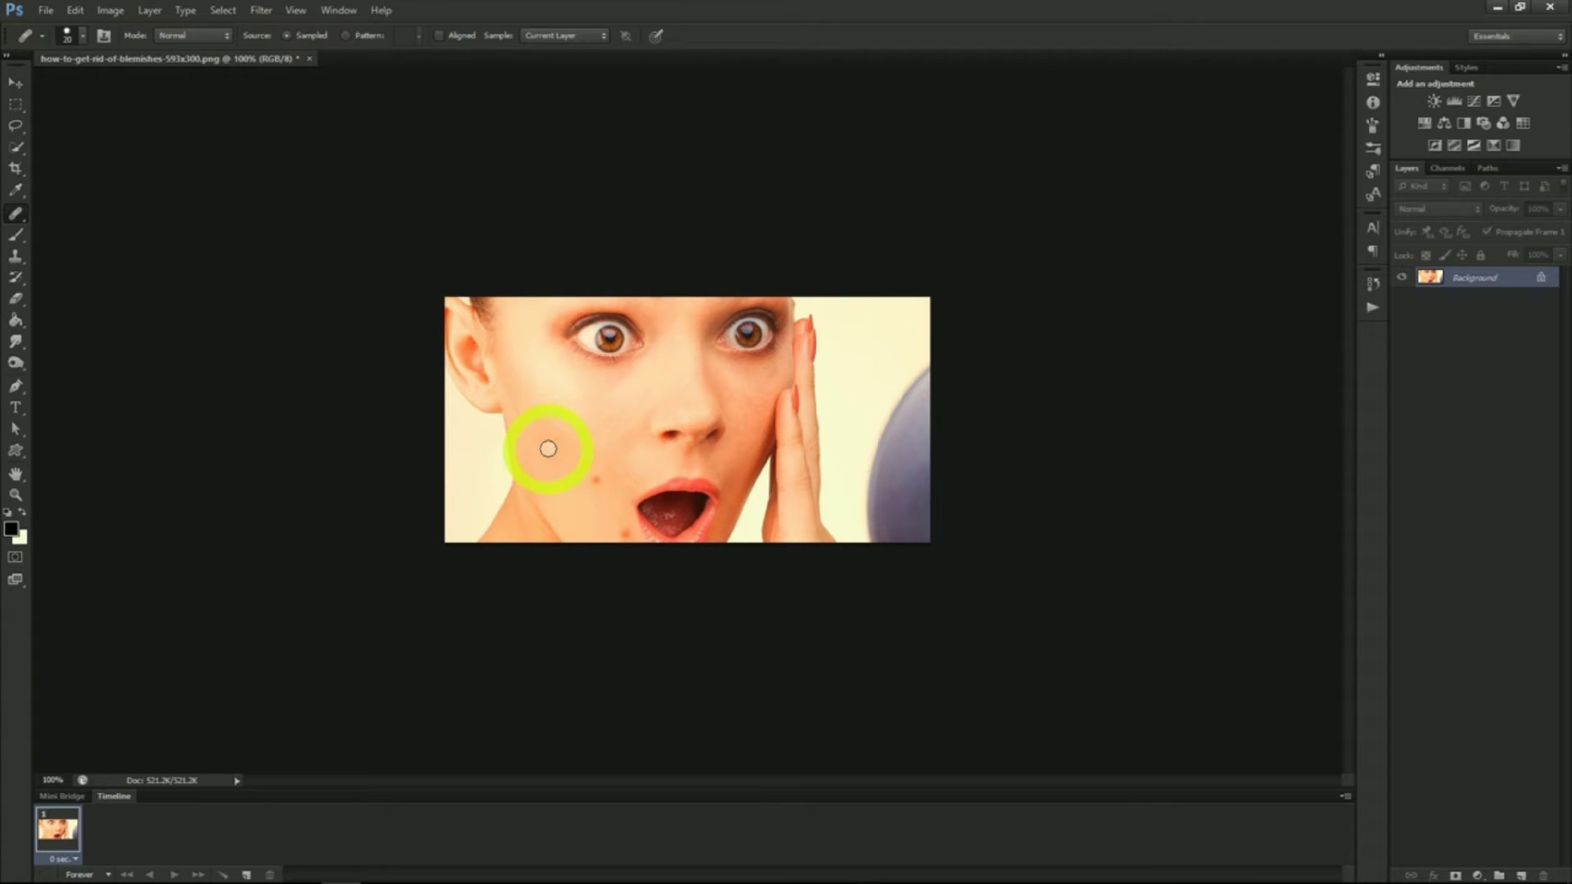
{"action": "right_click", "coordinate": [15, 214]}
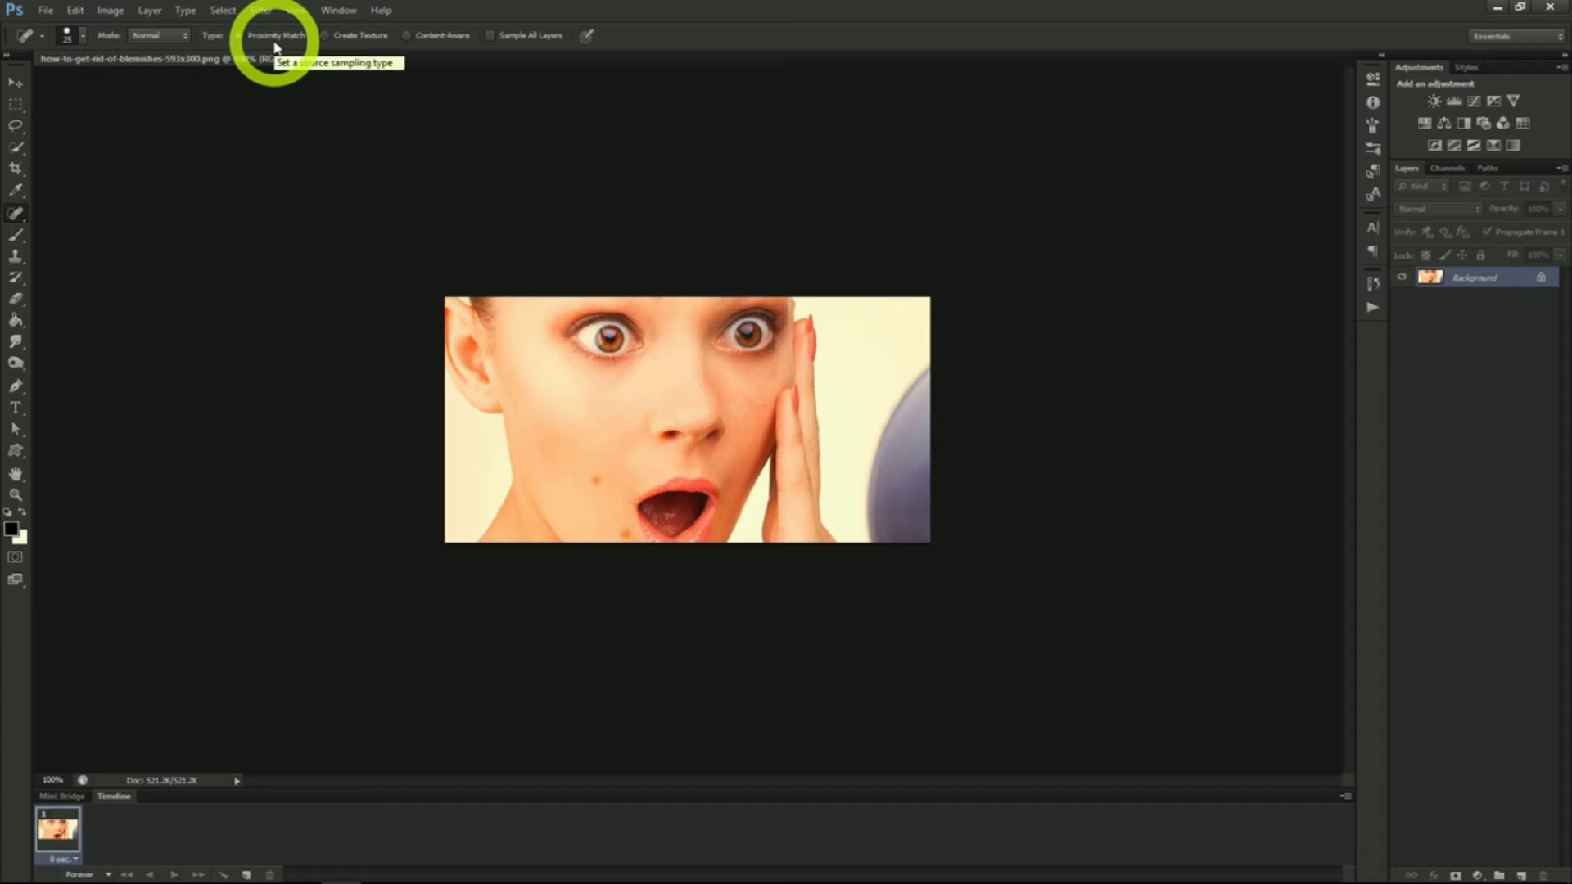
{"action": "left_click", "coordinate": [596, 482]}
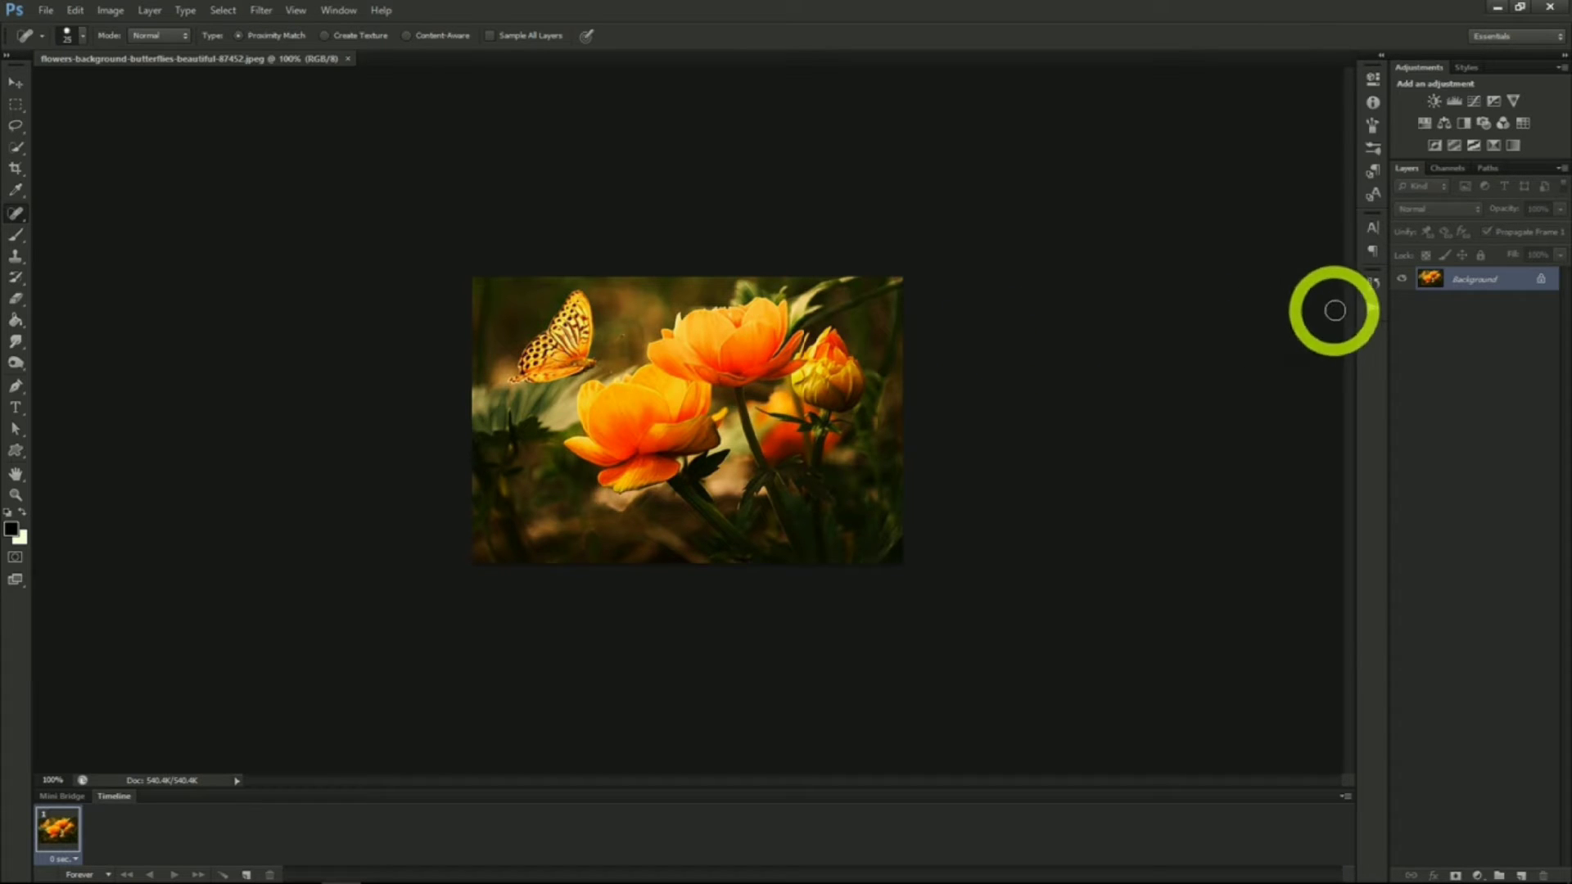
Convert the flowers photo's Background layer to a Smart Object
{"action": "right_click", "coordinate": [1469, 281]}
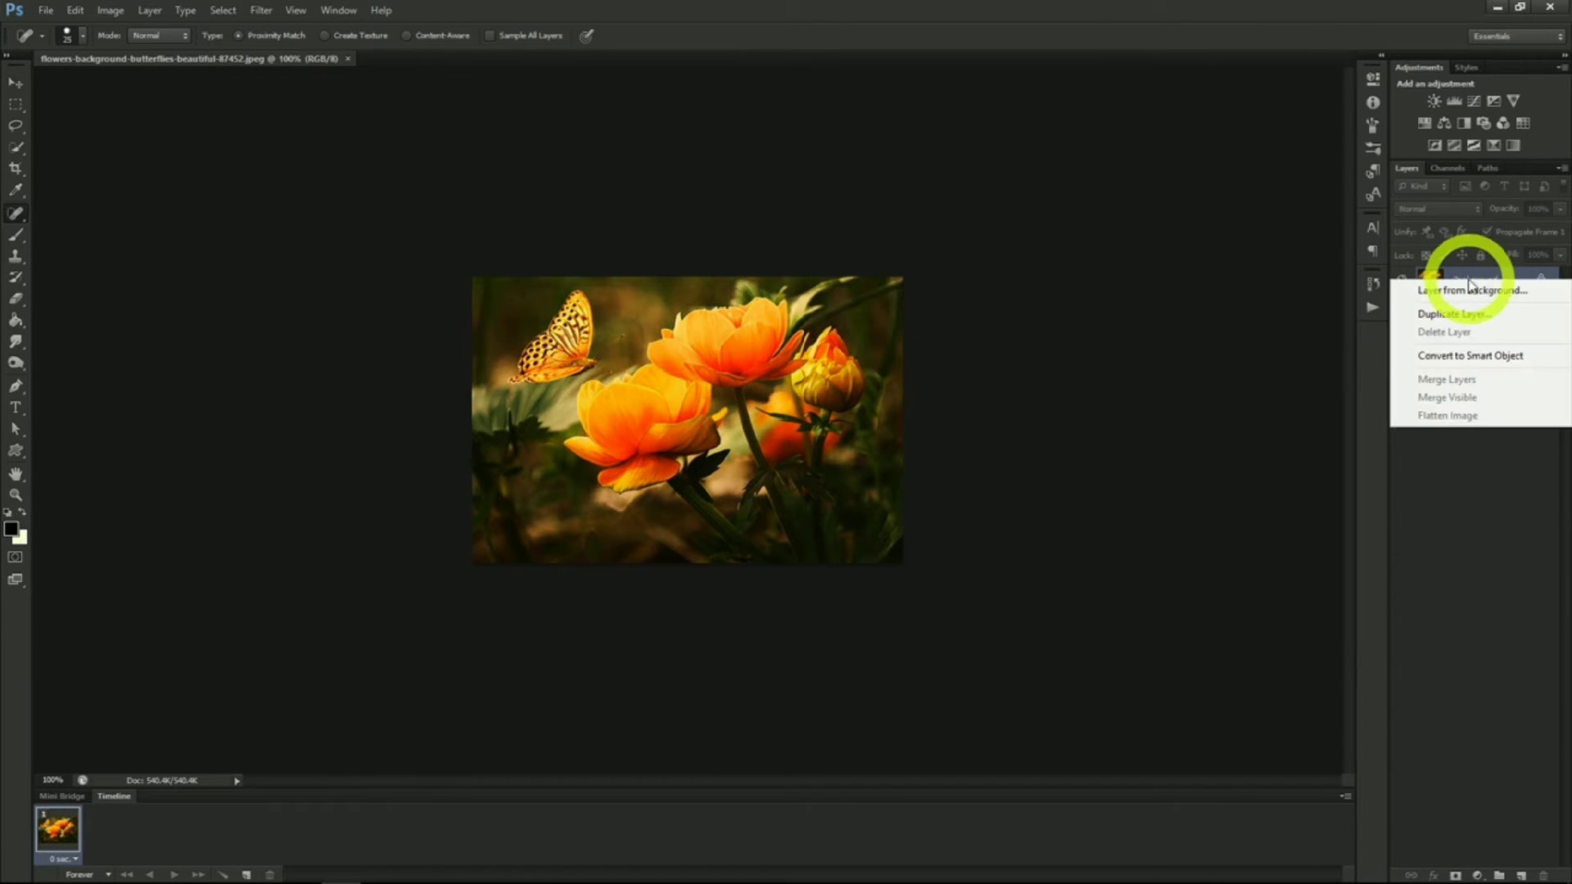
{"action": "left_click", "coordinate": [1465, 361]}
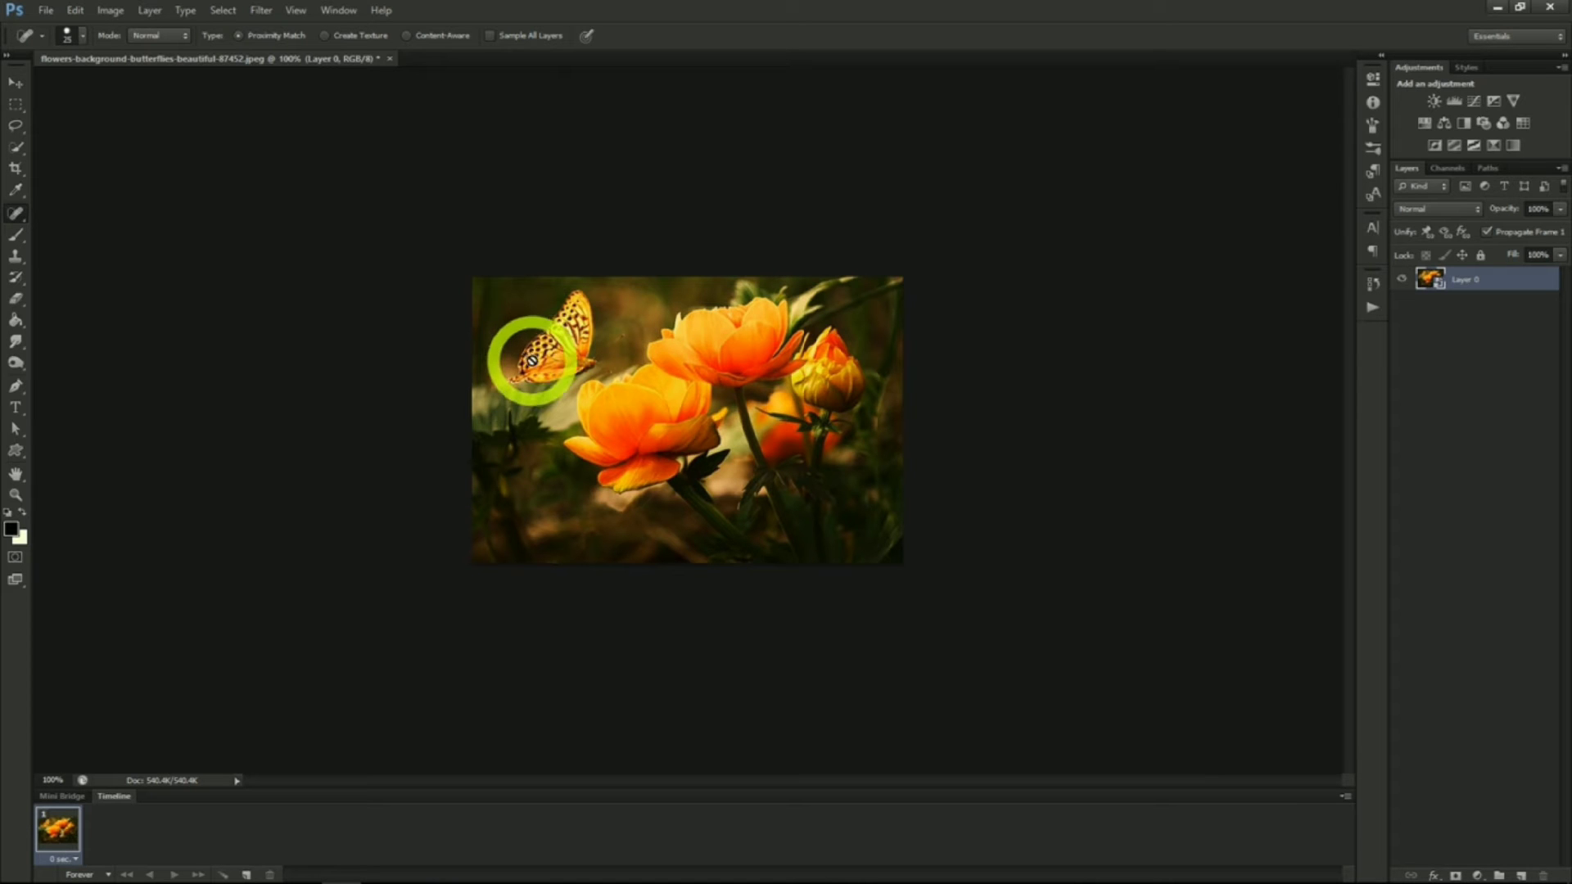
Apply the Stained Glass texture filter to the flowers Smart Object
{"action": "left_click", "coordinate": [261, 10]}
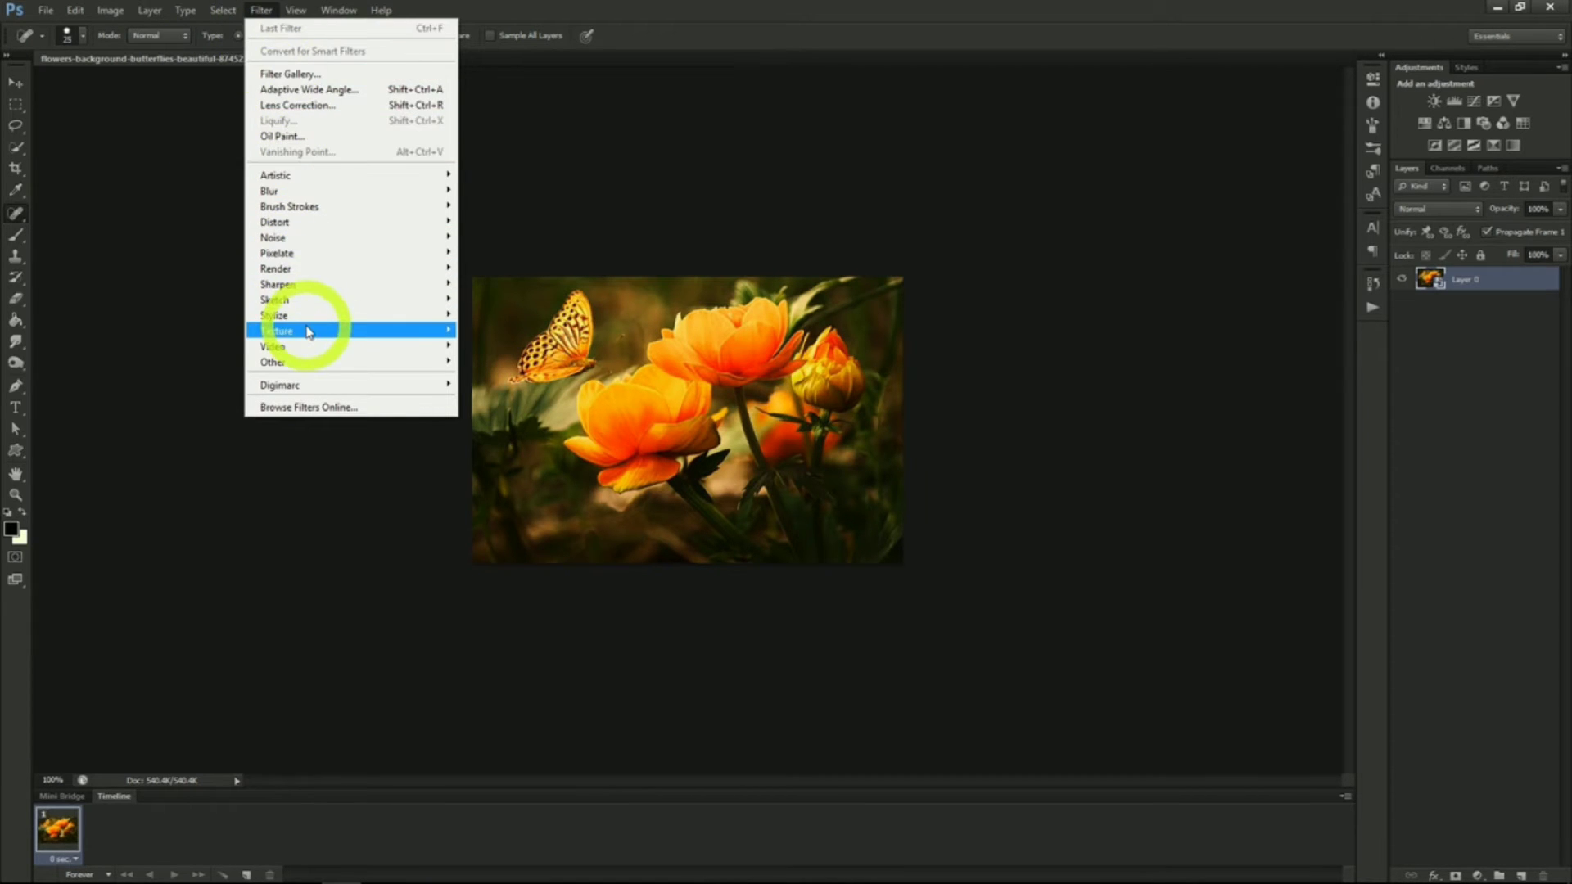
{"action": "mouse_move", "coordinate": [299, 330]}
{"action": "left_click", "coordinate": [500, 392]}
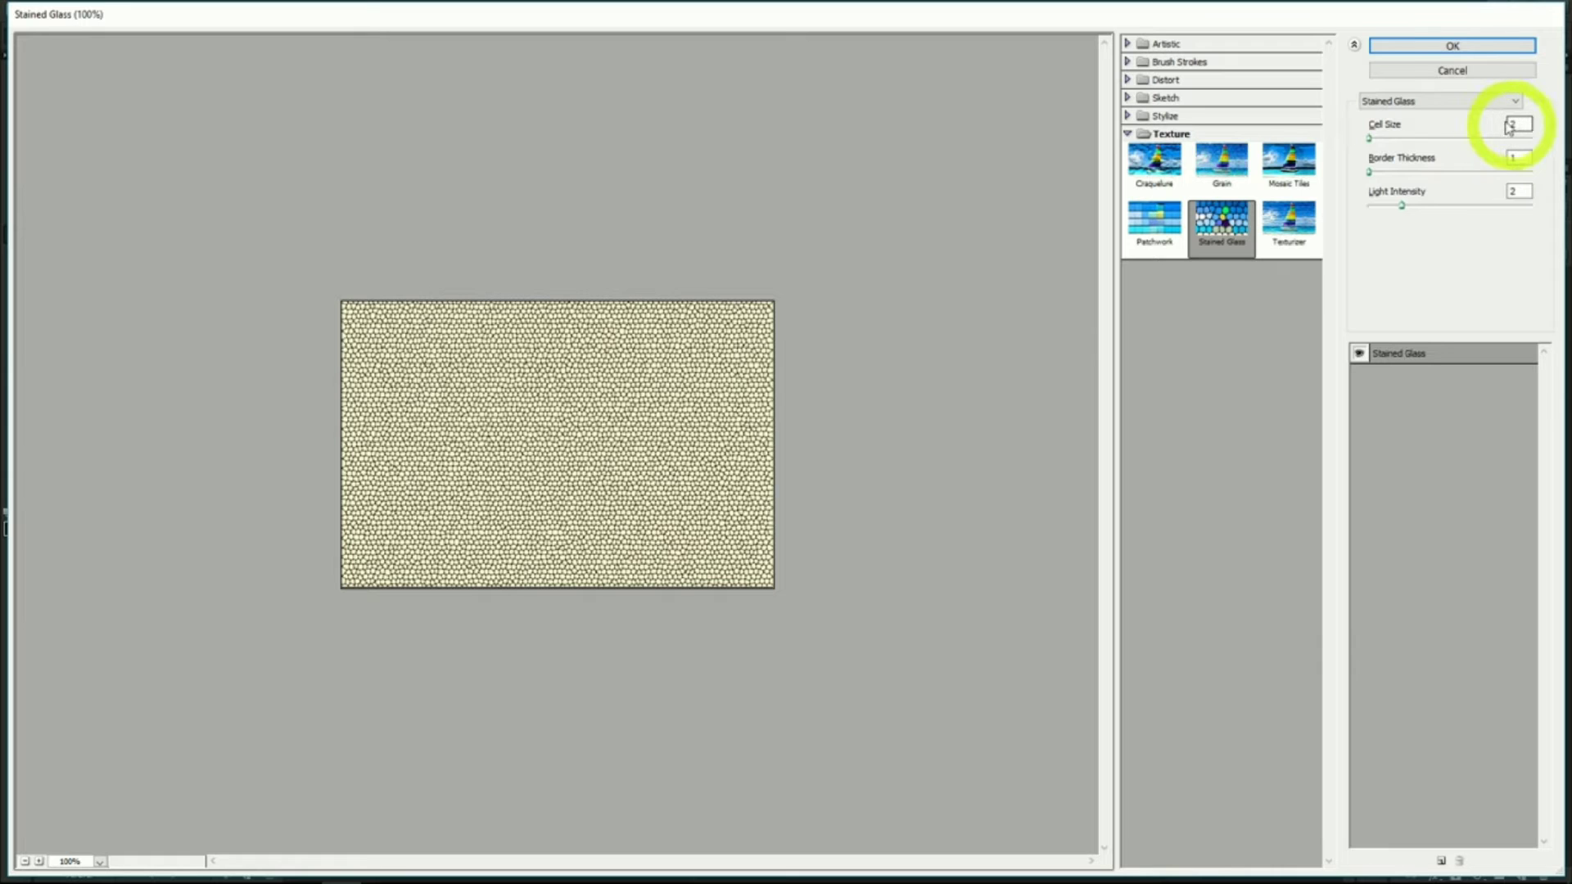
{"action": "left_click", "coordinate": [1450, 46]}
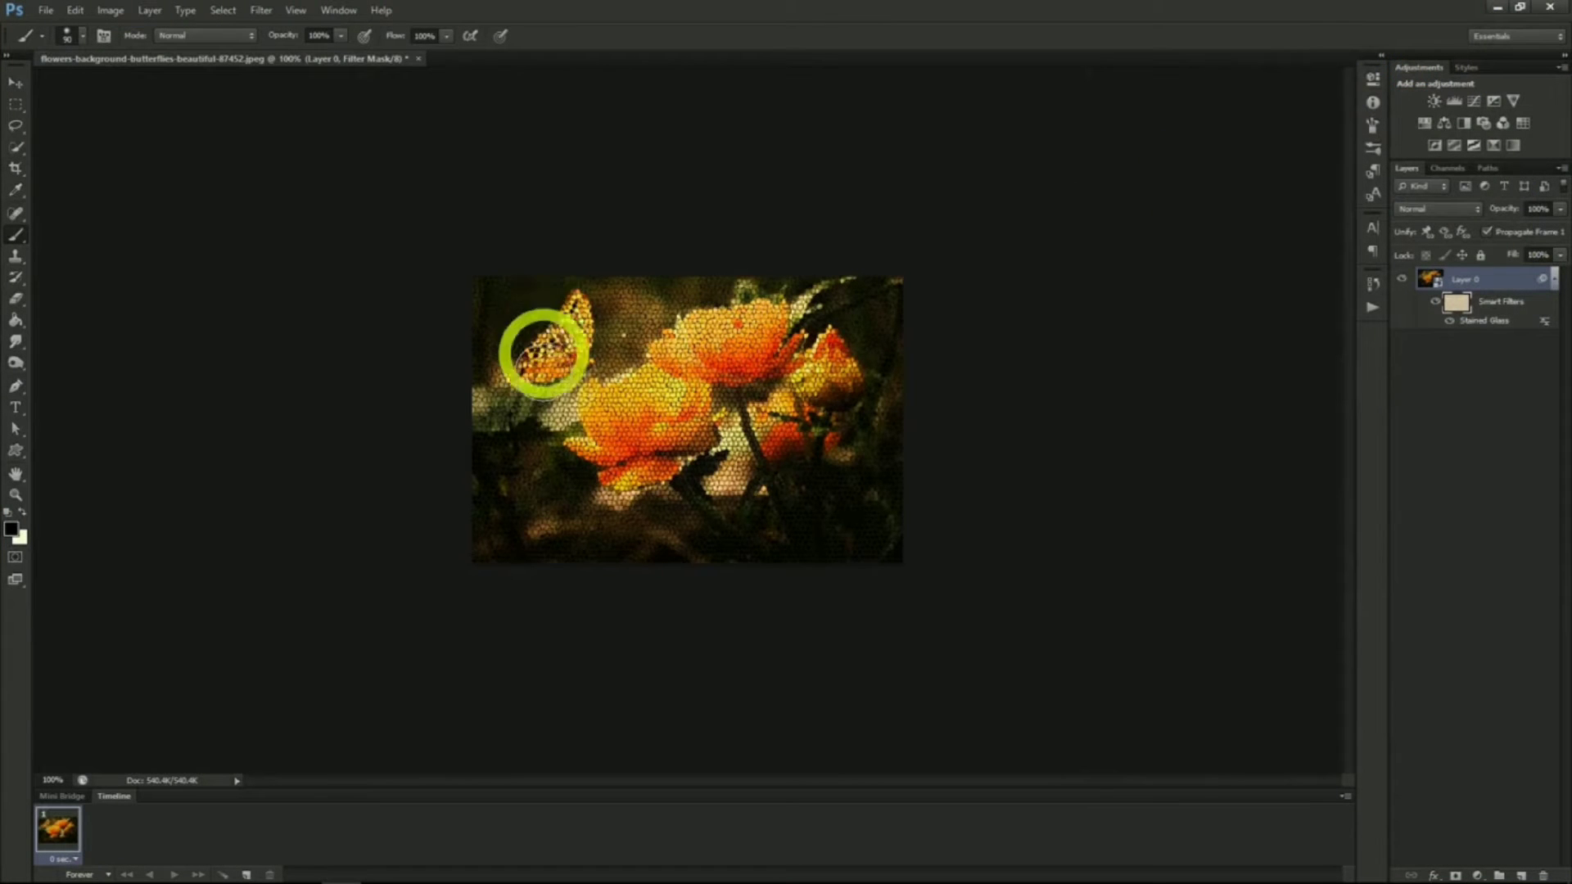
Select the butterfly and invert the smart filter mask so the Stained Glass effect stays off it
{"action": "left_click_drag", "start_coordinate": [544, 344], "coordinate": [561, 351]}
{"action": "left_click", "coordinate": [1427, 278]}
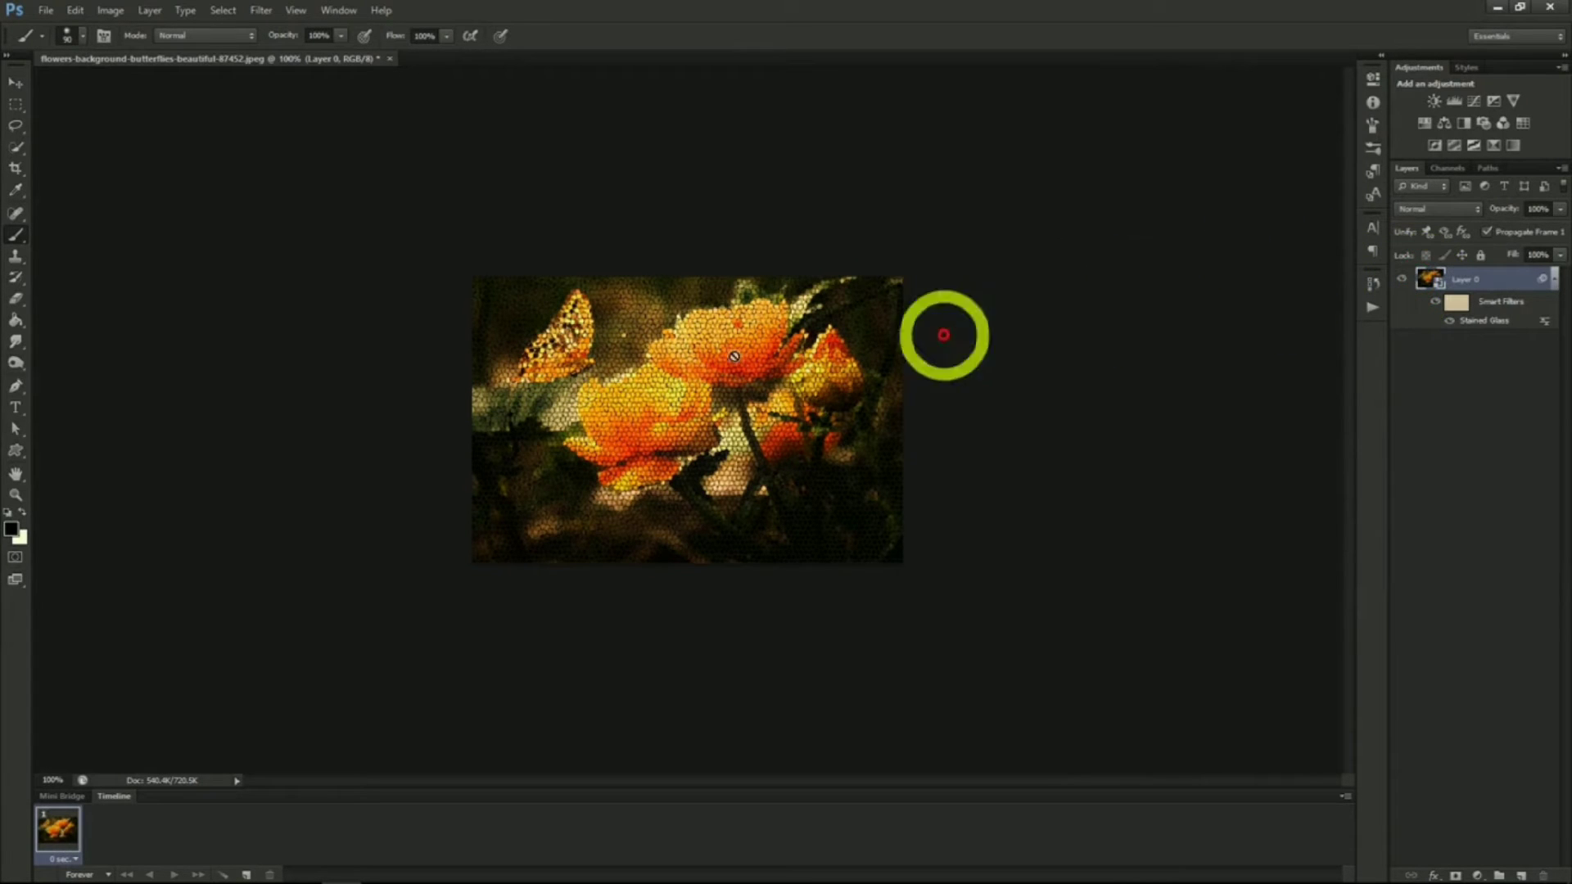
{"action": "left_click", "coordinate": [17, 148]}
{"action": "left_click_drag", "start_coordinate": [558, 349], "coordinate": [589, 346]}
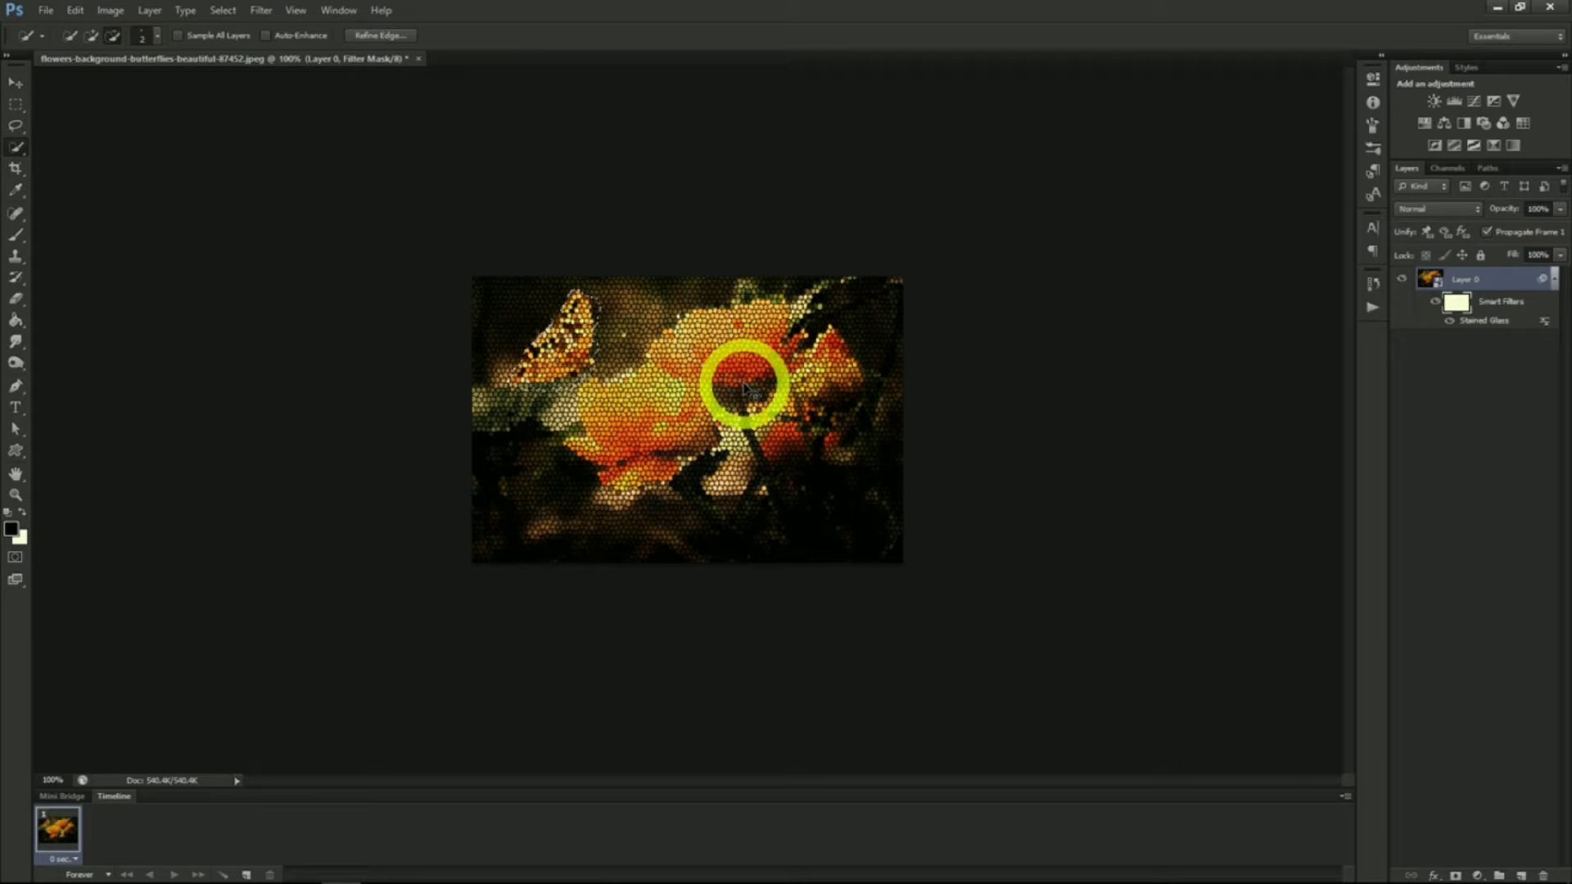
{"action": "key", "text": "ctrl+i"}
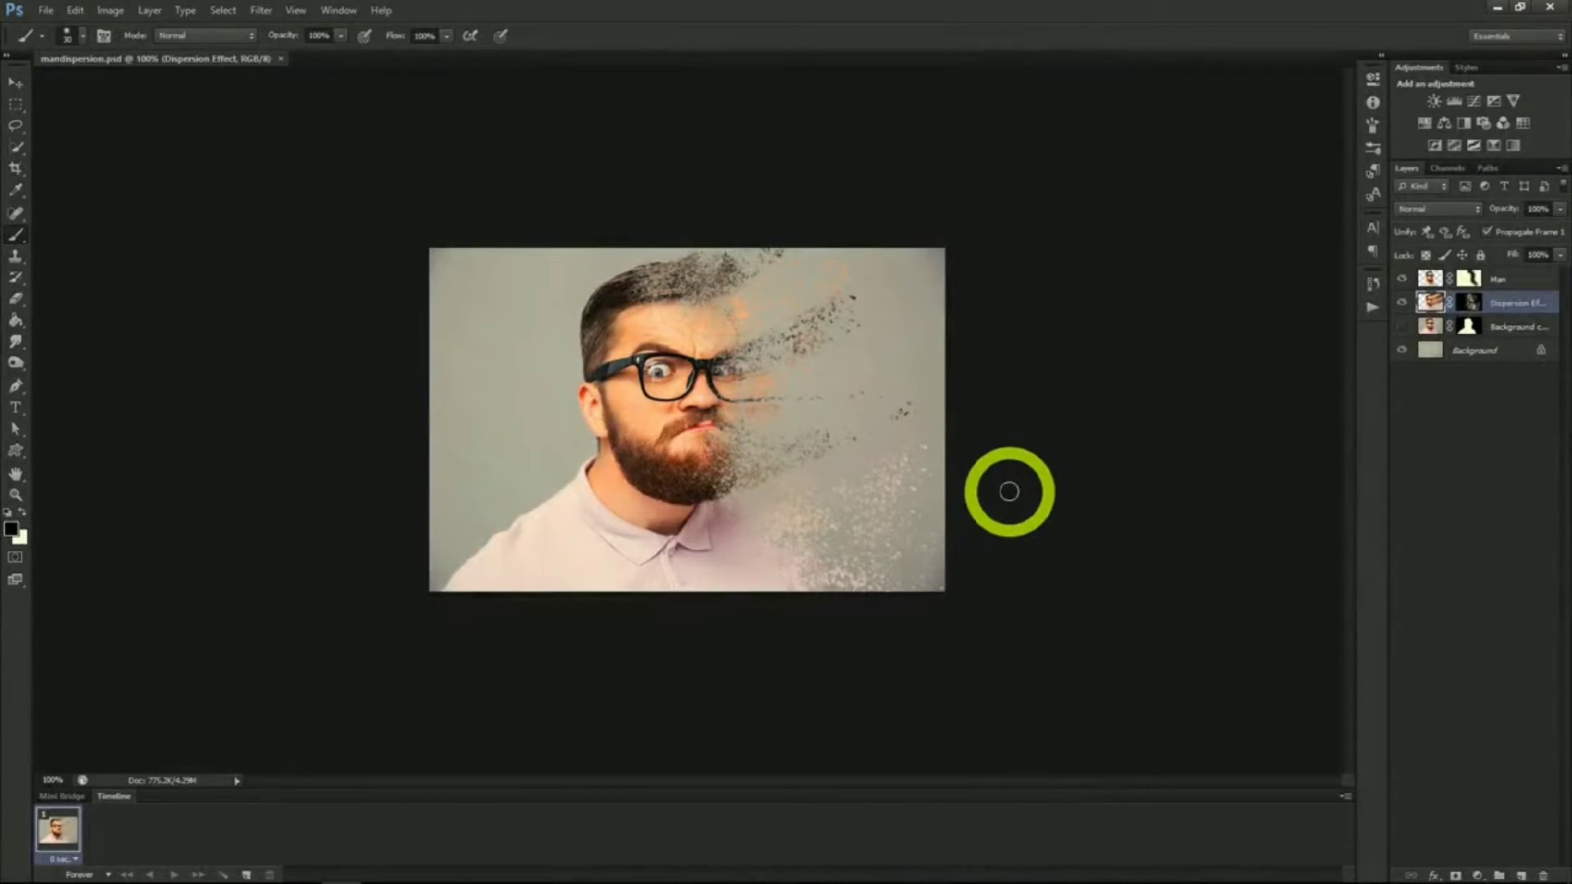
{"action": "scroll", "coordinate": [1015, 487], "scroll_direction": "up", "scroll_amount": 2}
{"action": "scroll", "coordinate": [1015, 487], "scroll_direction": "up", "scroll_amount": 1}
{"action": "key", "text": "alt"}
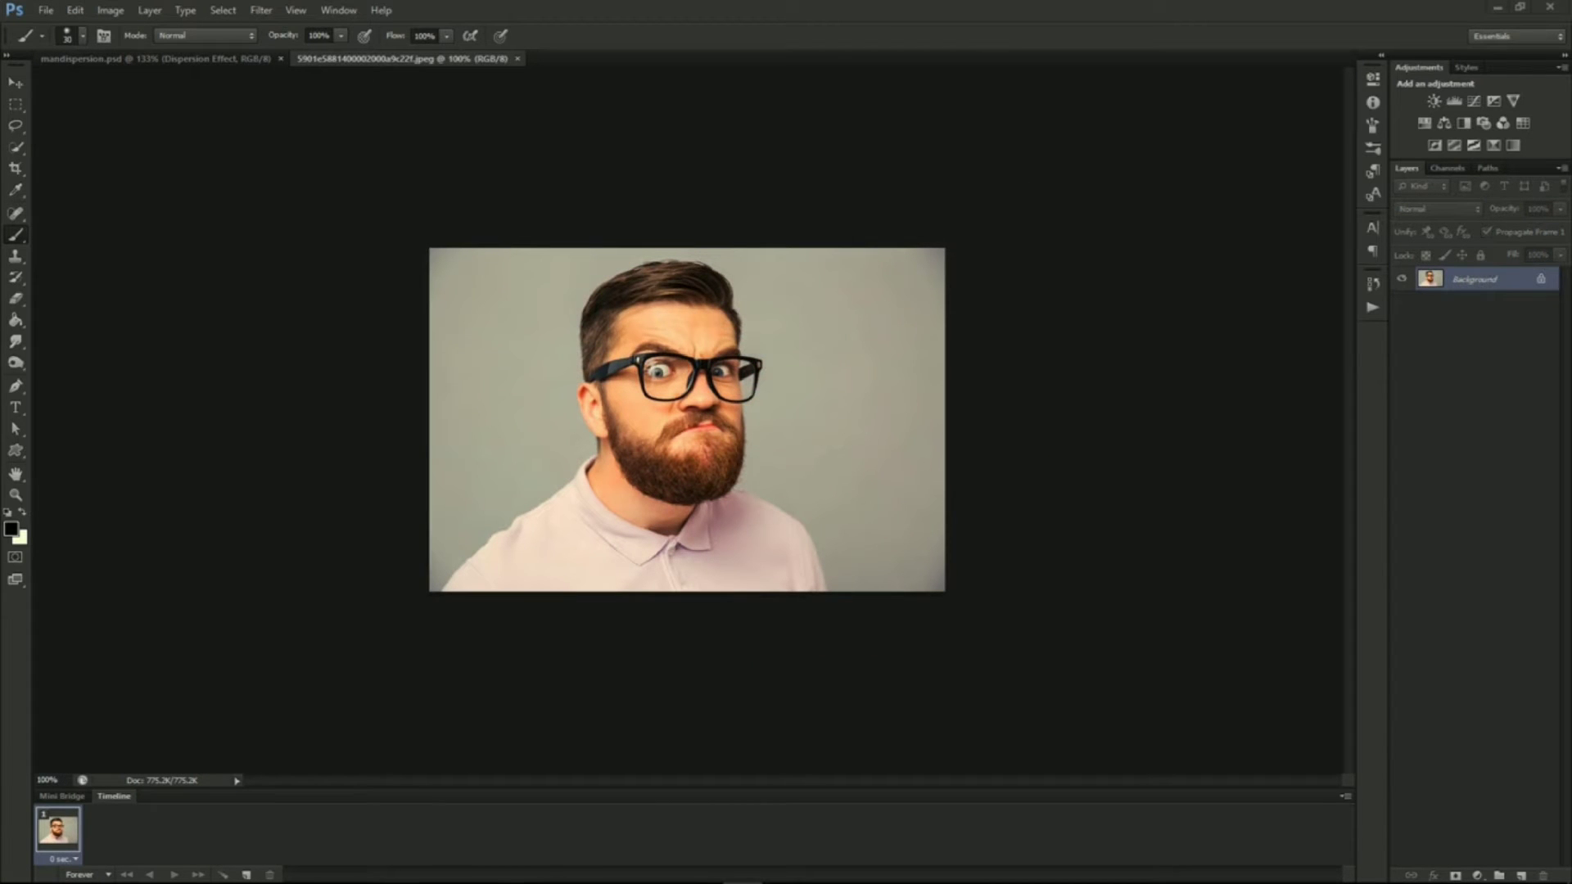
Duplicate the man photo's Background layer as Background copy
{"action": "left_click", "coordinate": [1464, 281]}
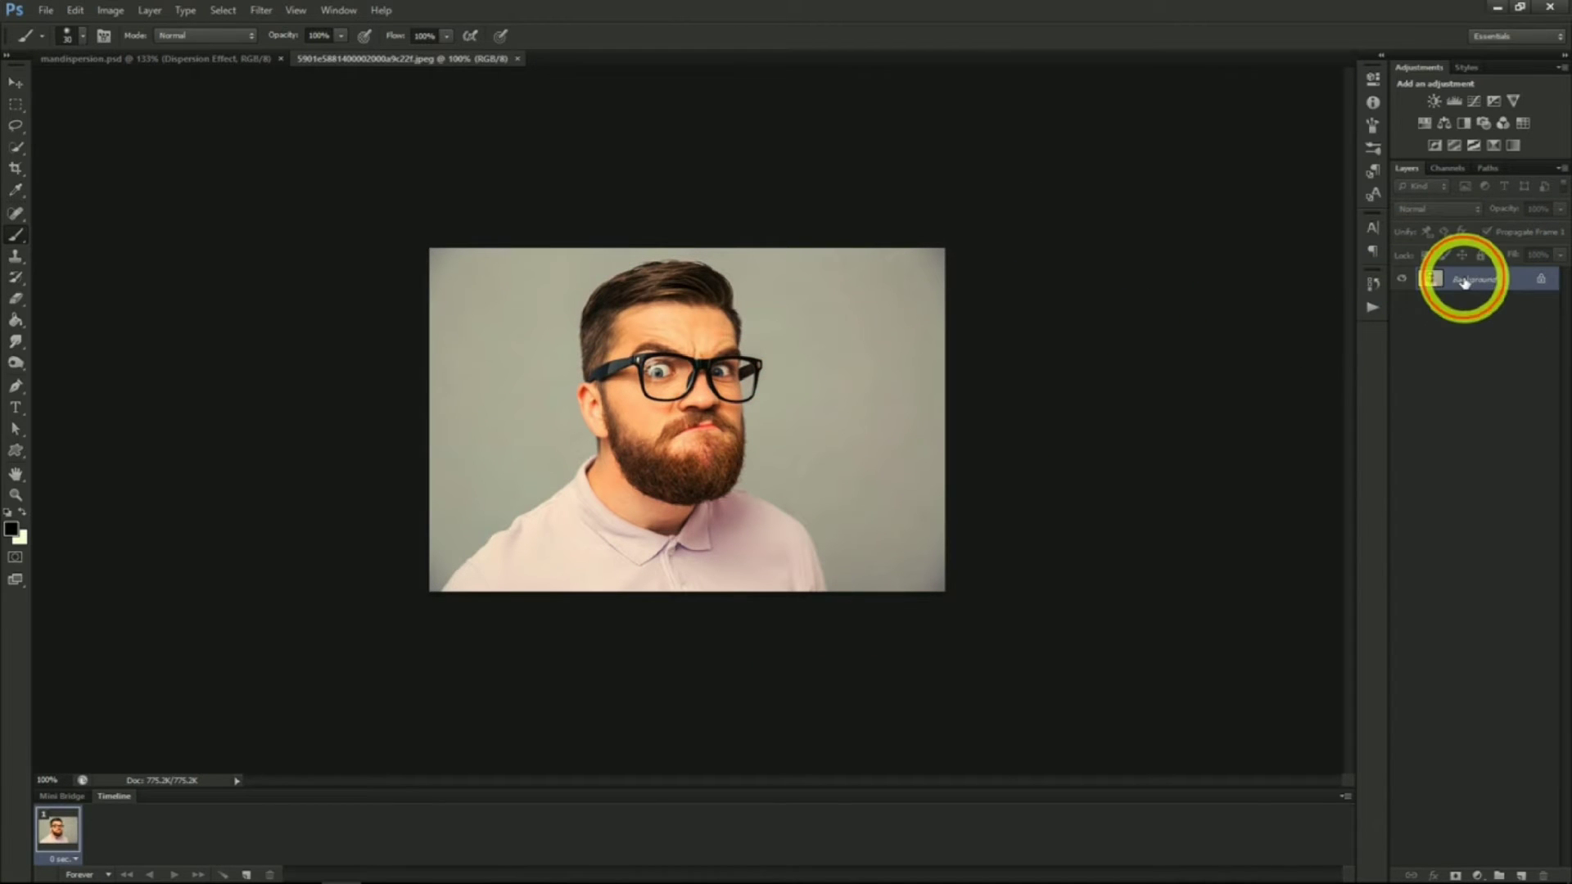
{"action": "right_click", "coordinate": [1464, 281]}
{"action": "left_click", "coordinate": [1458, 322]}
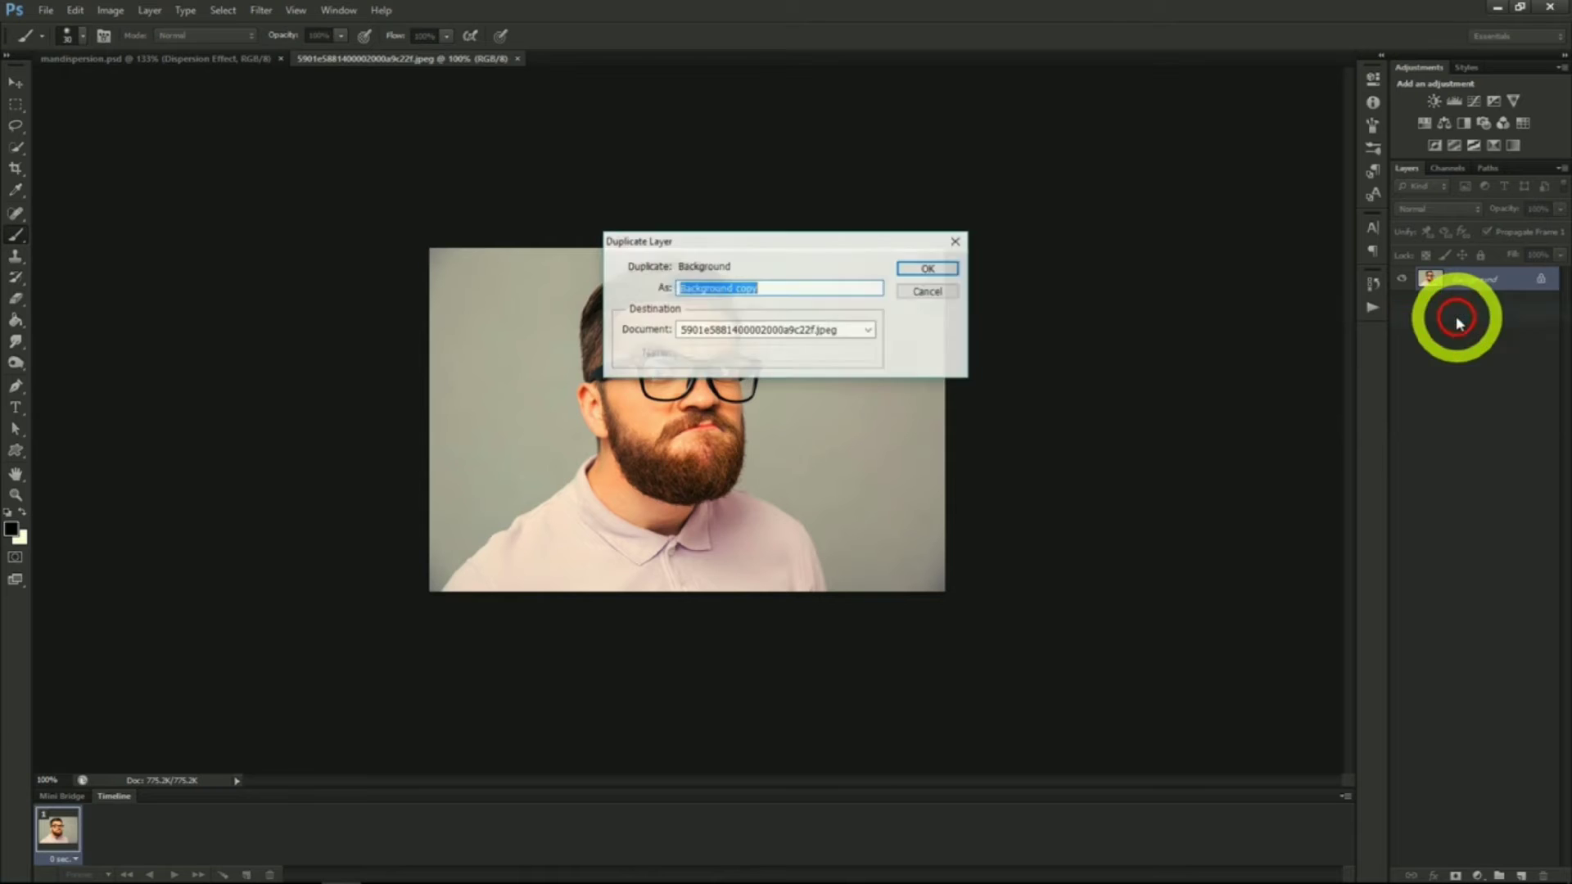
{"action": "left_click", "coordinate": [913, 272]}
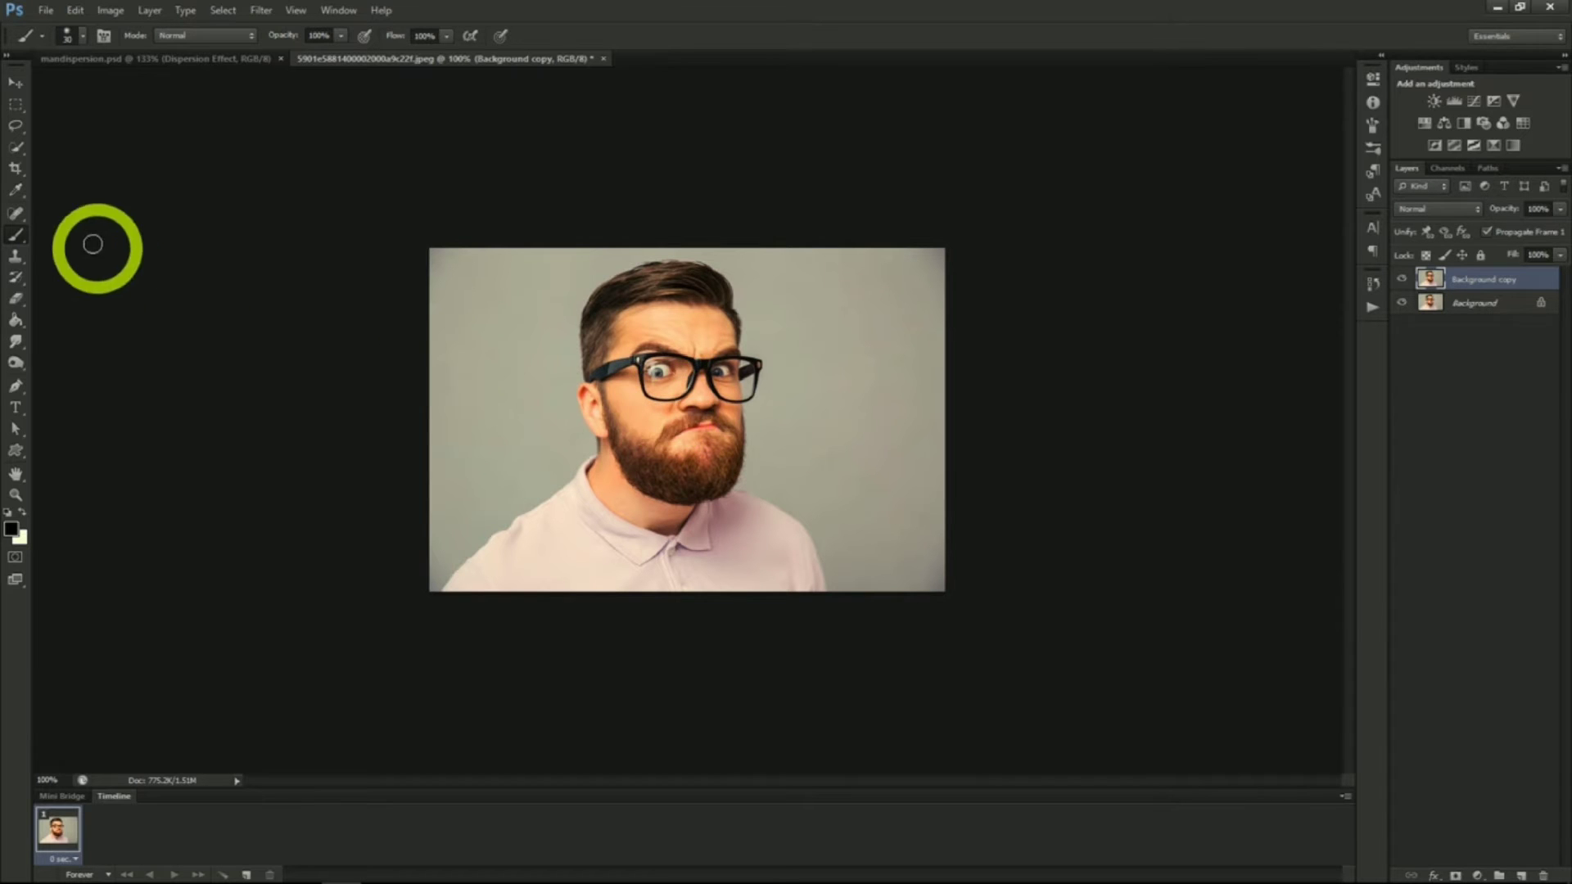
Lasso around the man on the Background layer and Content-Aware fill the area to remove him
{"action": "left_click", "coordinate": [16, 125]}
{"action": "key", "text": "alt+bracketleft"}
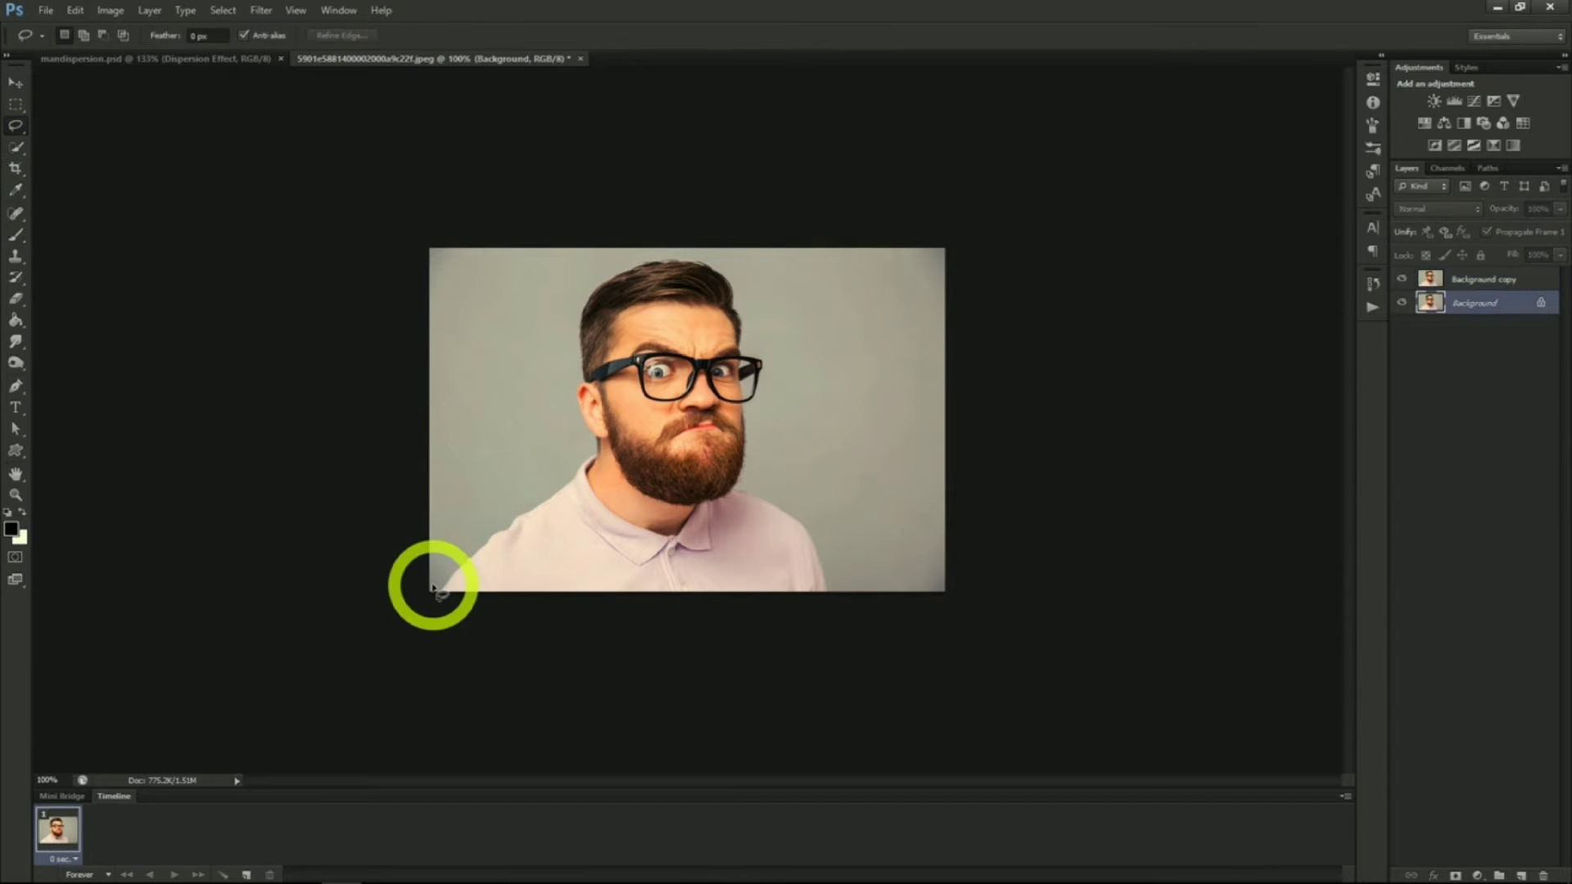
{"action": "mouse_move", "coordinate": [433, 586]}
{"action": "left_mouse_down"}
{"action": "mouse_move", "coordinate": [482, 477]}
{"action": "mouse_move", "coordinate": [524, 478]}
{"action": "mouse_move", "coordinate": [565, 446]}
{"action": "mouse_move", "coordinate": [579, 281]}
{"action": "mouse_move", "coordinate": [665, 252]}
{"action": "mouse_move", "coordinate": [739, 262]}
{"action": "mouse_move", "coordinate": [778, 368]}
{"action": "mouse_move", "coordinate": [785, 476]}
{"action": "mouse_move", "coordinate": [831, 565]}
{"action": "mouse_move", "coordinate": [821, 599]}
{"action": "mouse_move", "coordinate": [691, 618]}
{"action": "mouse_move", "coordinate": [469, 613]}
{"action": "mouse_move", "coordinate": [418, 603]}
{"action": "mouse_move", "coordinate": [434, 575]}
{"action": "left_mouse_up"}
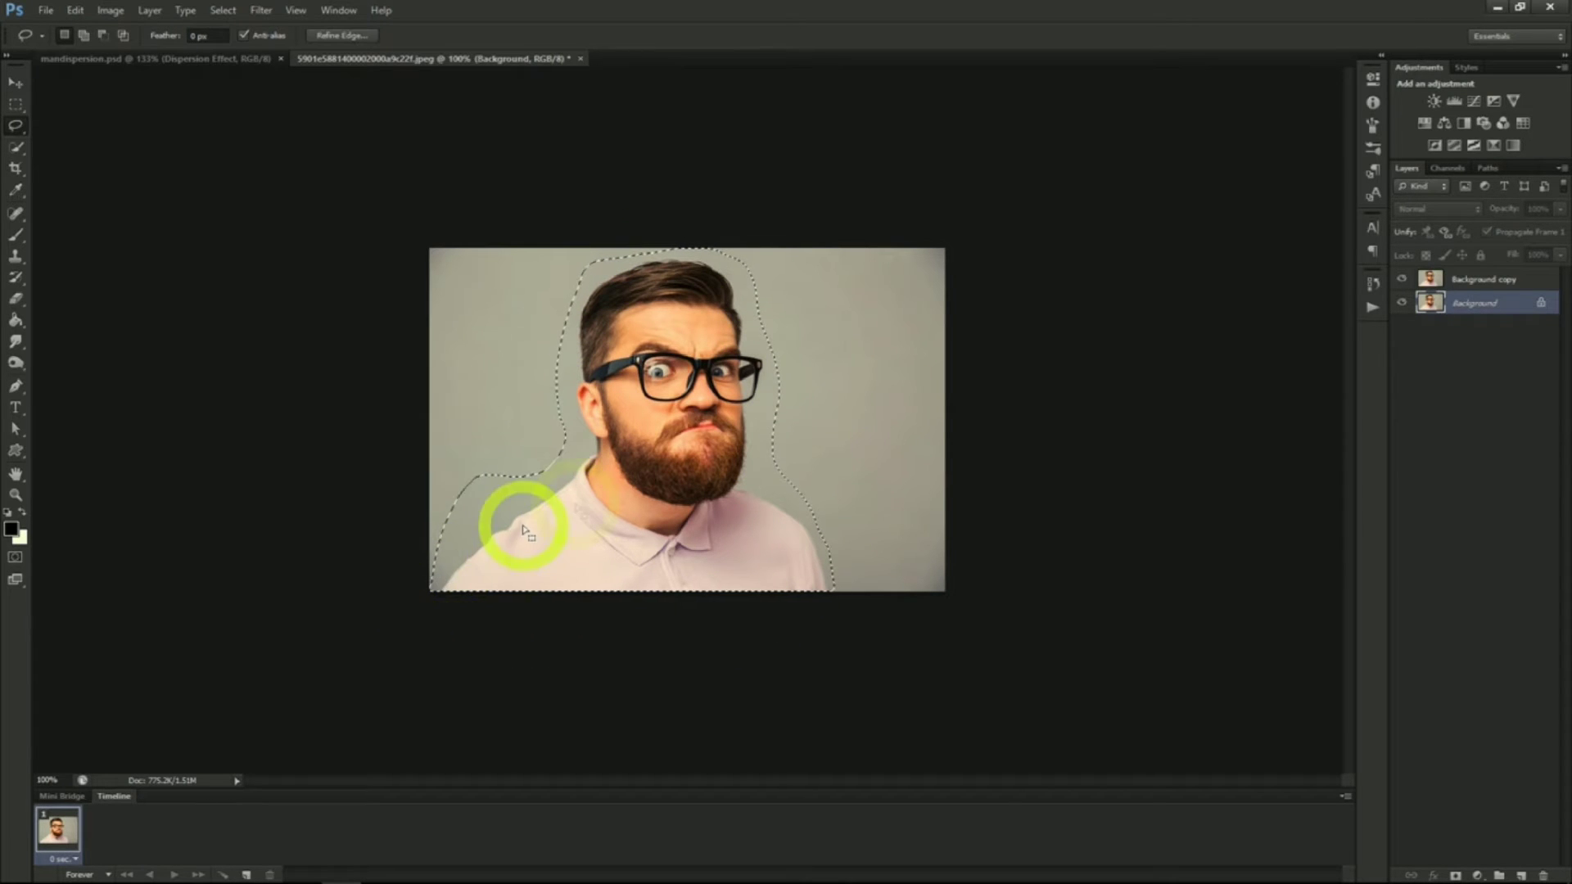
{"action": "right_click", "coordinate": [578, 509]}
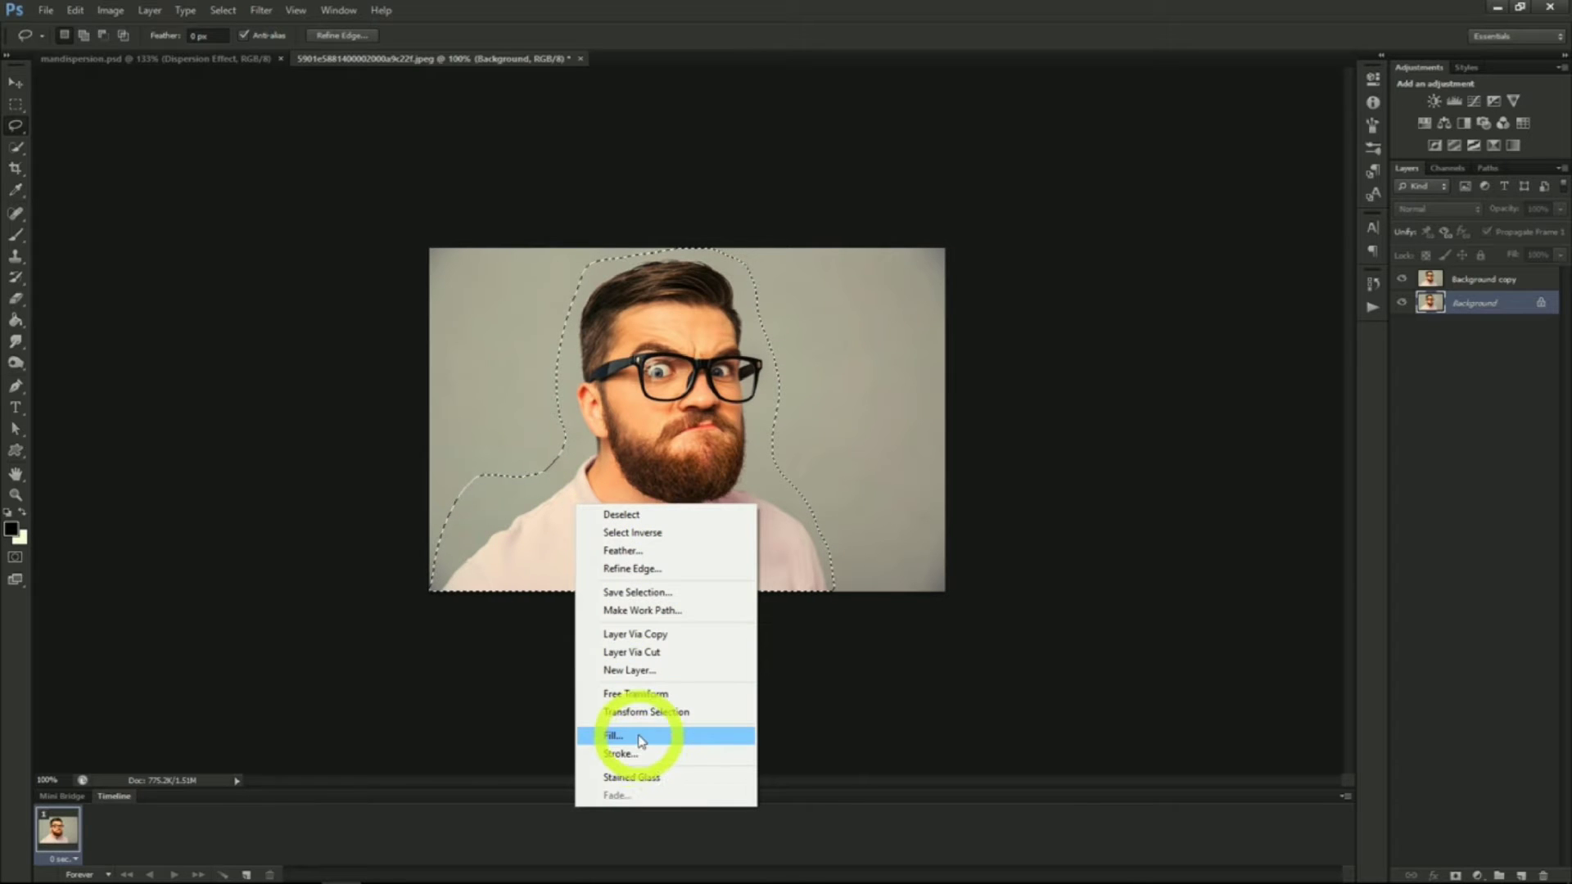
{"action": "left_click", "coordinate": [641, 741]}
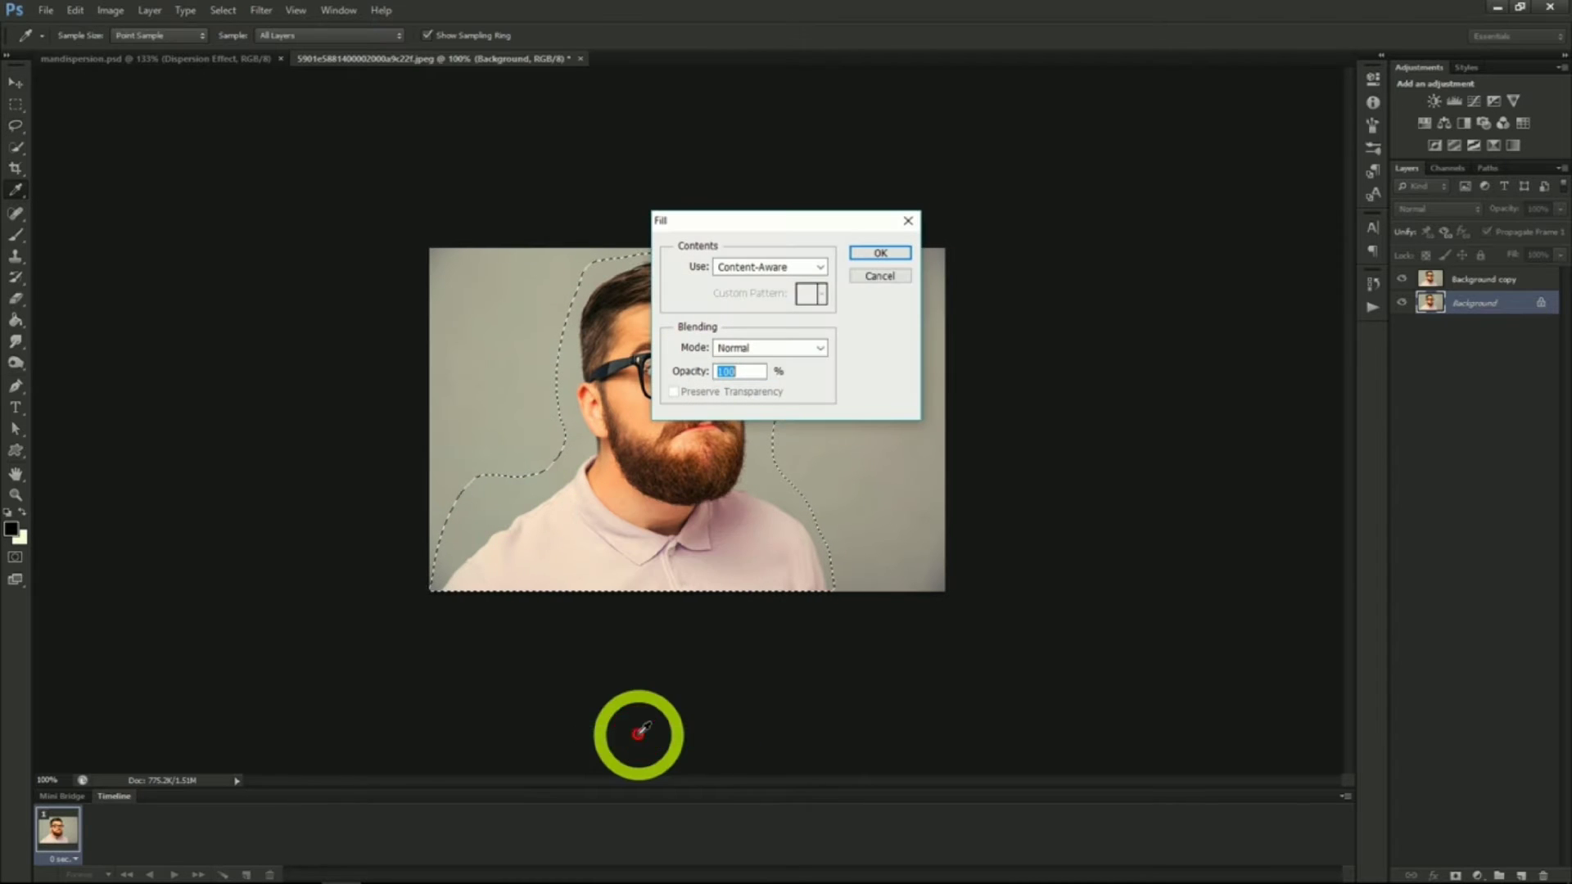
{"action": "left_click", "coordinate": [879, 253]}
{"action": "key", "text": "l"}
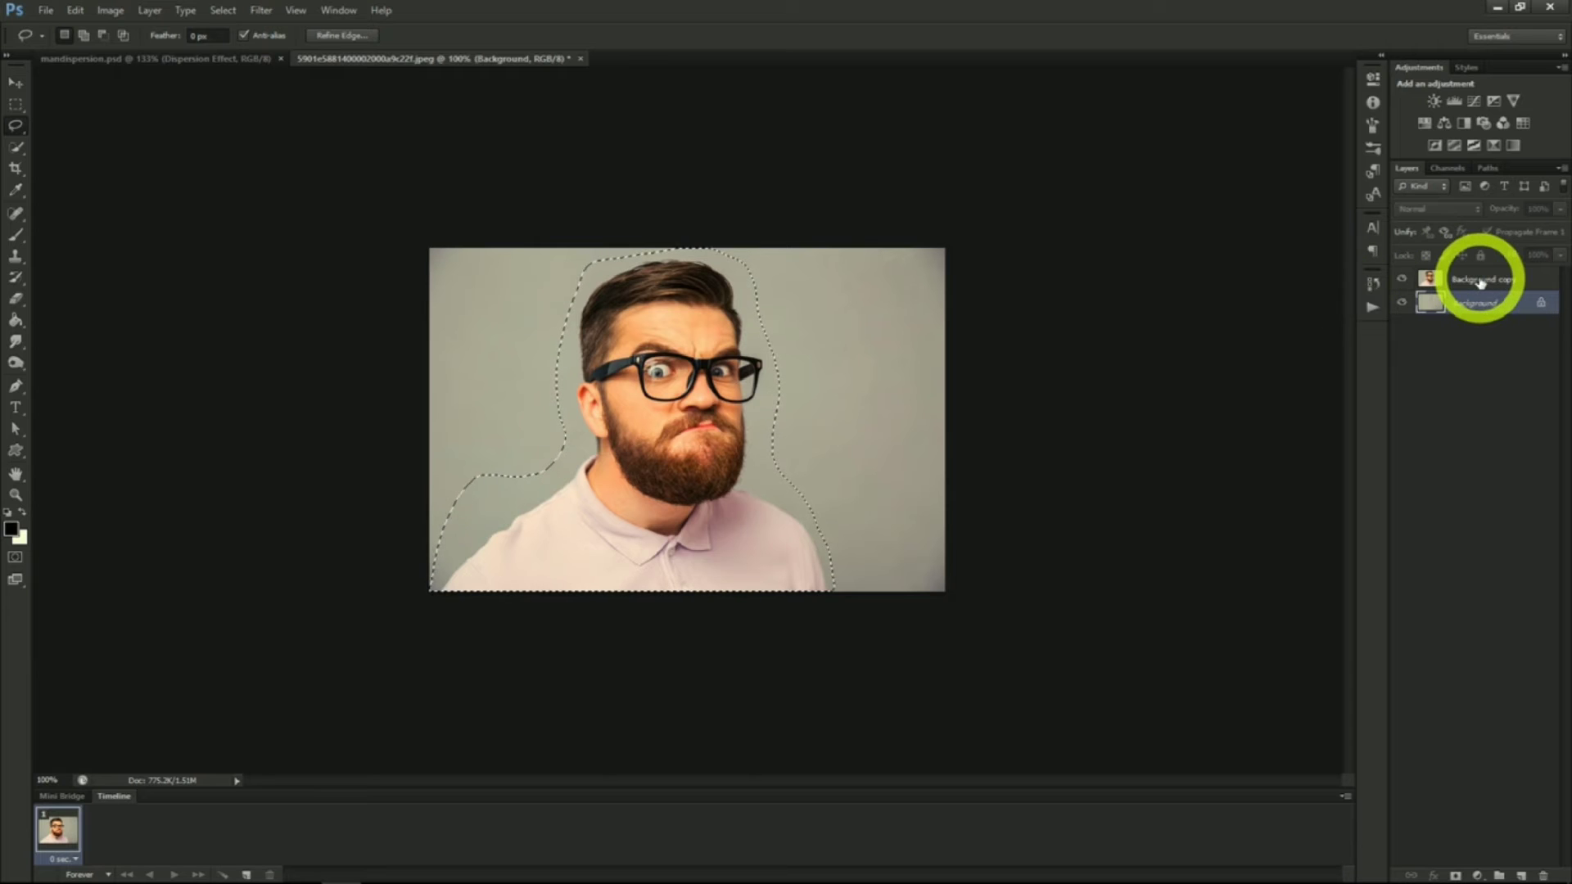
Select the man on the Background copy layer with the Quick Selection tool
{"action": "left_click", "coordinate": [1481, 281]}
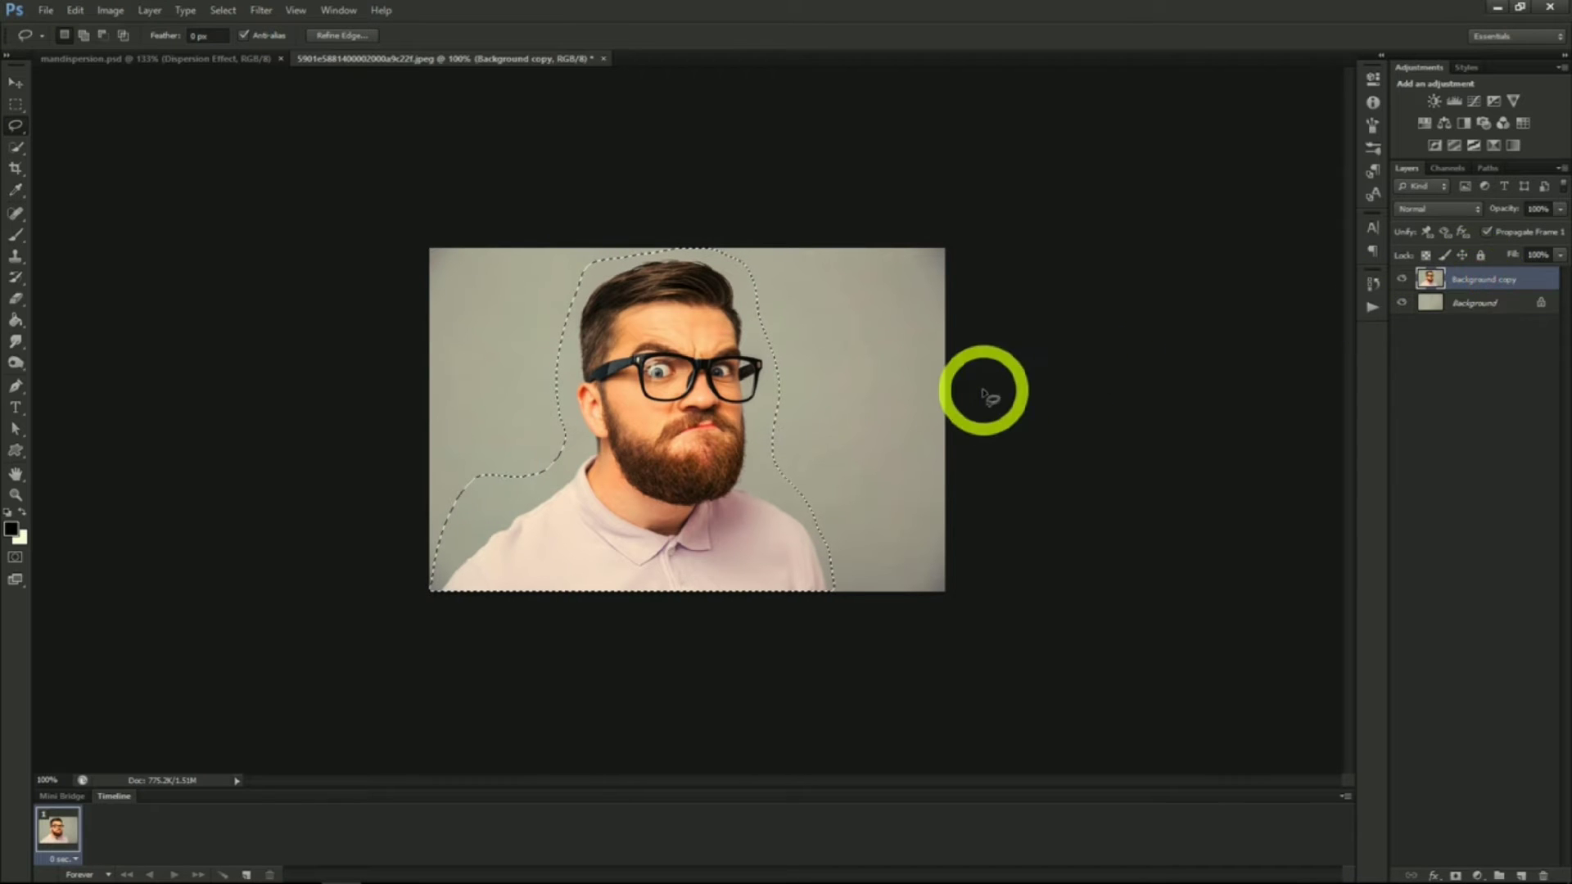
{"action": "left_click", "coordinate": [16, 148]}
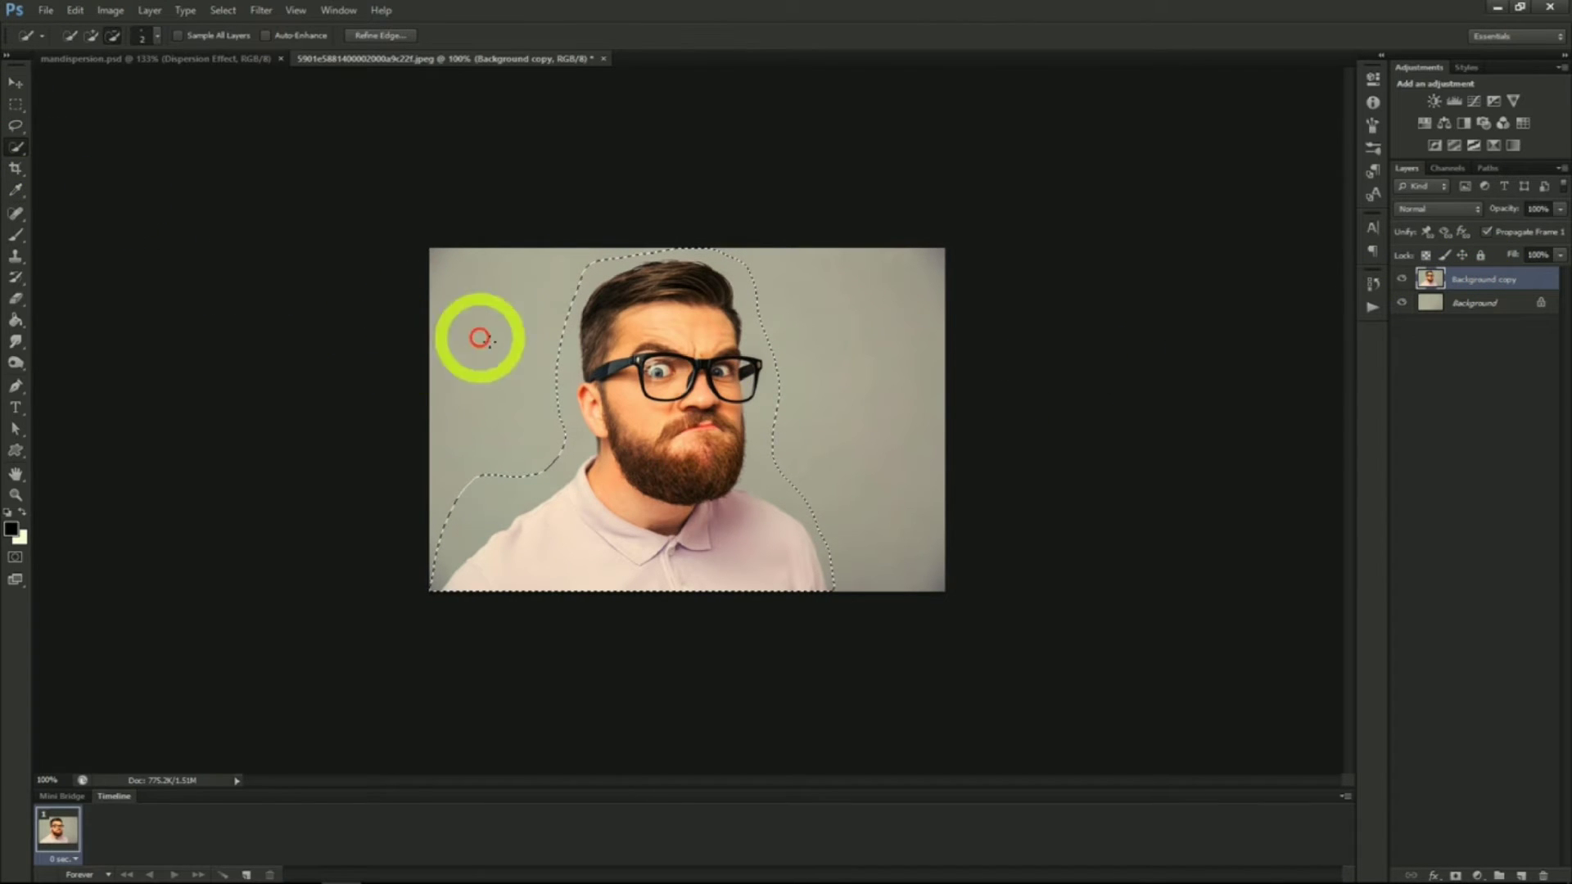
{"action": "right_click", "coordinate": [510, 359]}
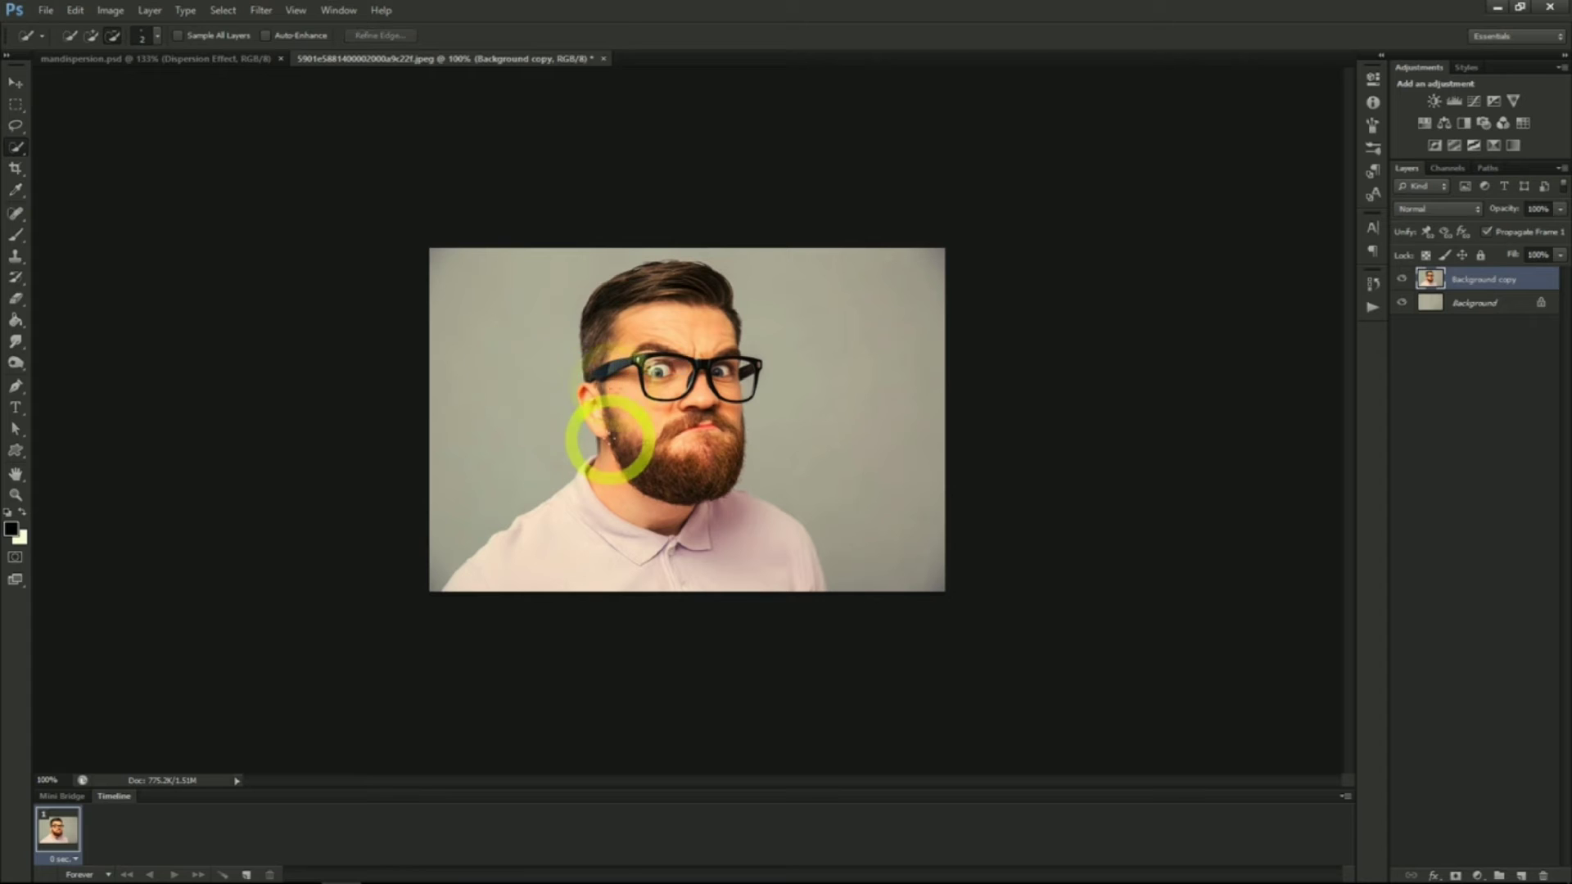
{"action": "mouse_move", "coordinate": [602, 434]}
{"action": "left_mouse_down"}
{"action": "mouse_move", "coordinate": [586, 396]}
{"action": "mouse_move", "coordinate": [597, 304]}
{"action": "mouse_move", "coordinate": [699, 271]}
{"action": "mouse_move", "coordinate": [737, 389]}
{"action": "mouse_move", "coordinate": [722, 486]}
{"action": "mouse_move", "coordinate": [663, 370]}
{"action": "mouse_move", "coordinate": [640, 392]}
{"action": "mouse_move", "coordinate": [647, 446]}
{"action": "left_mouse_up"}
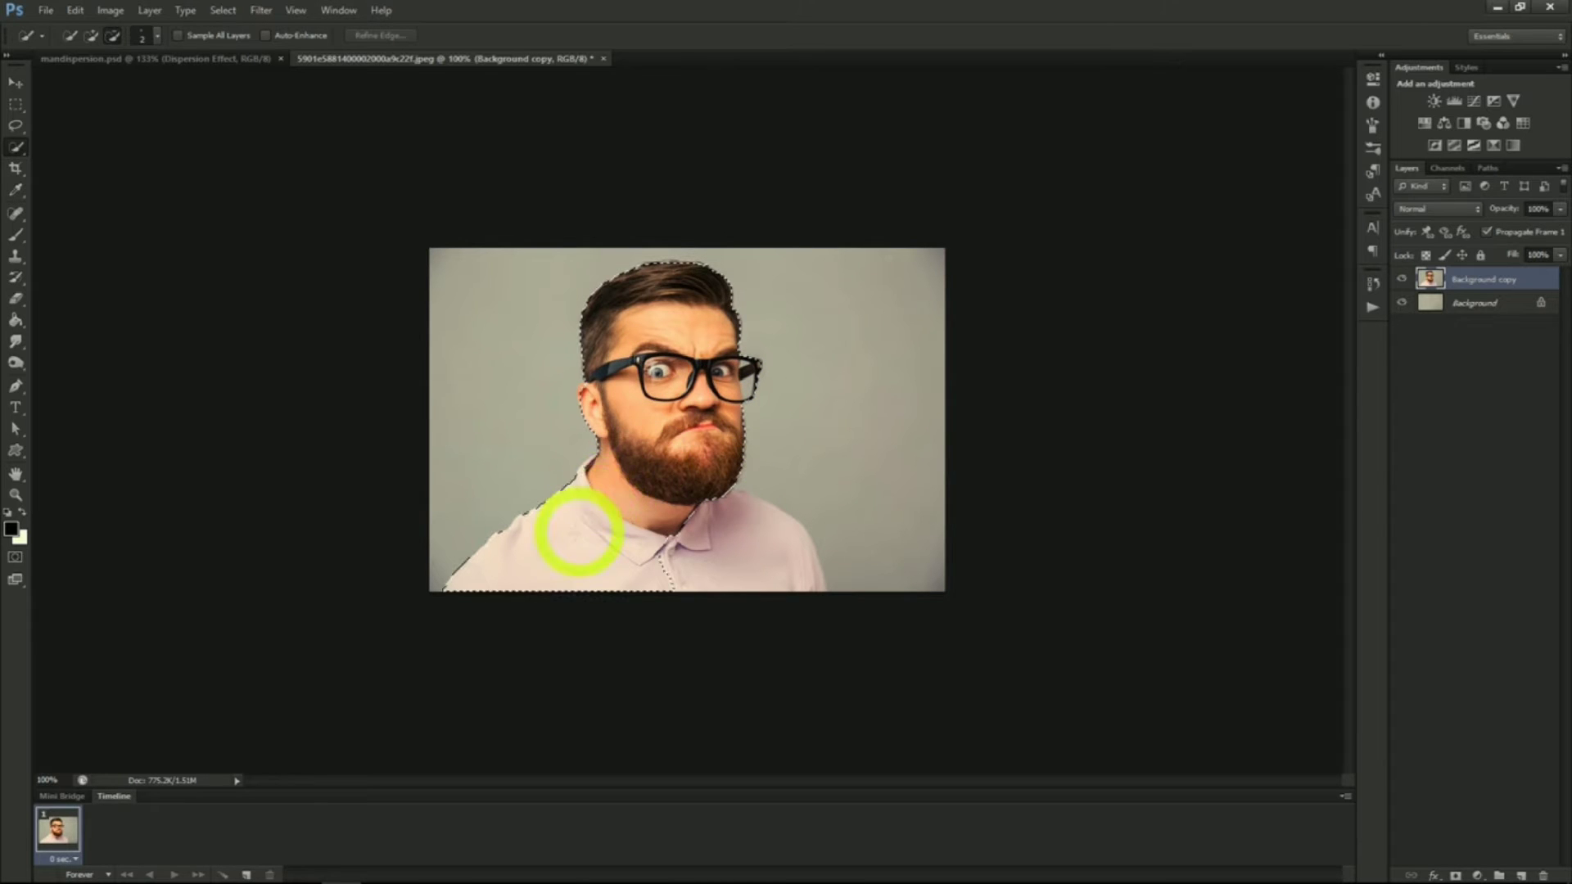
{"action": "mouse_move", "coordinate": [540, 550]}
{"action": "left_mouse_down"}
{"action": "mouse_move", "coordinate": [758, 554]}
{"action": "mouse_move", "coordinate": [628, 516]}
{"action": "mouse_move", "coordinate": [590, 474]}
{"action": "mouse_move", "coordinate": [586, 459]}
{"action": "mouse_move", "coordinate": [606, 459]}
{"action": "mouse_move", "coordinate": [642, 484]}
{"action": "mouse_move", "coordinate": [638, 412]}
{"action": "mouse_move", "coordinate": [684, 320]}
{"action": "left_mouse_up"}
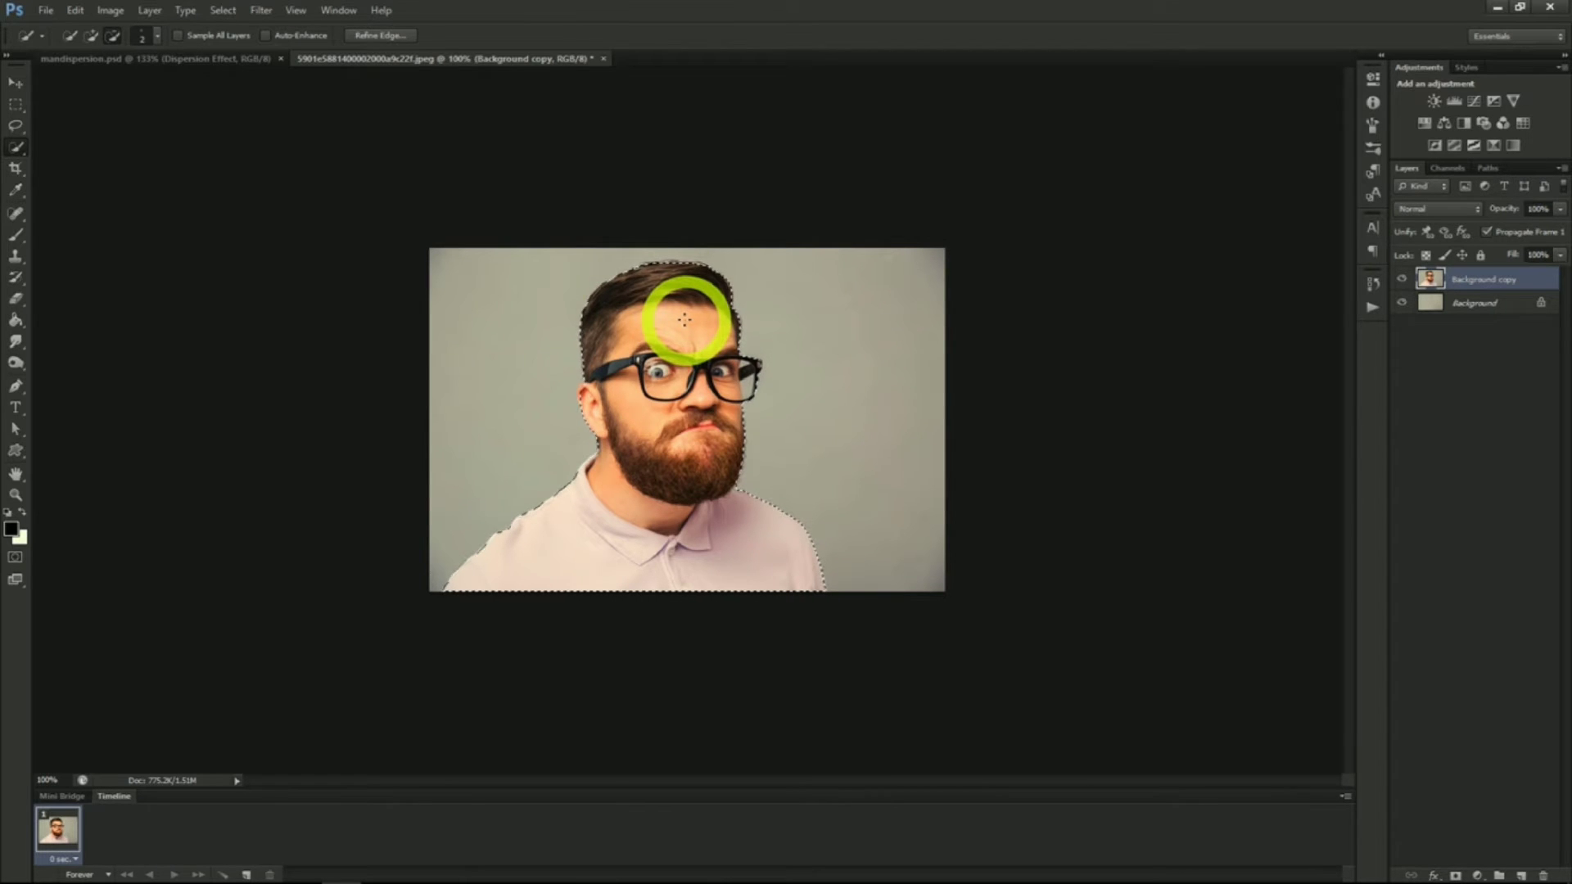
Refine the selection's edge and output it to a layer mask
{"action": "left_click", "coordinate": [381, 36]}
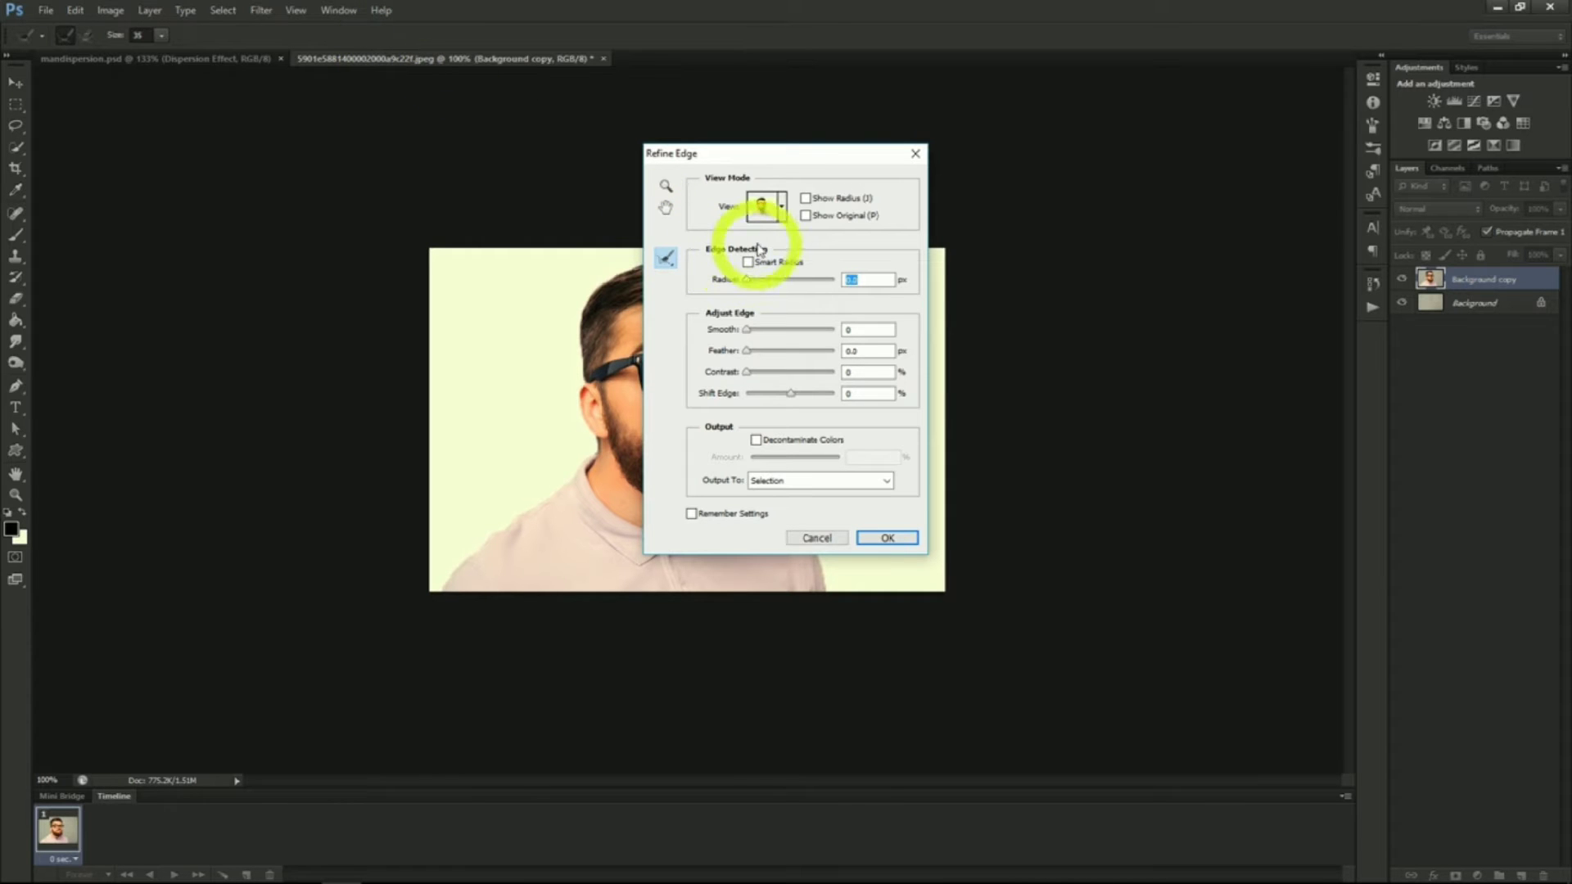
{"action": "left_click_drag", "start_coordinate": [791, 155], "coordinate": [1123, 170]}
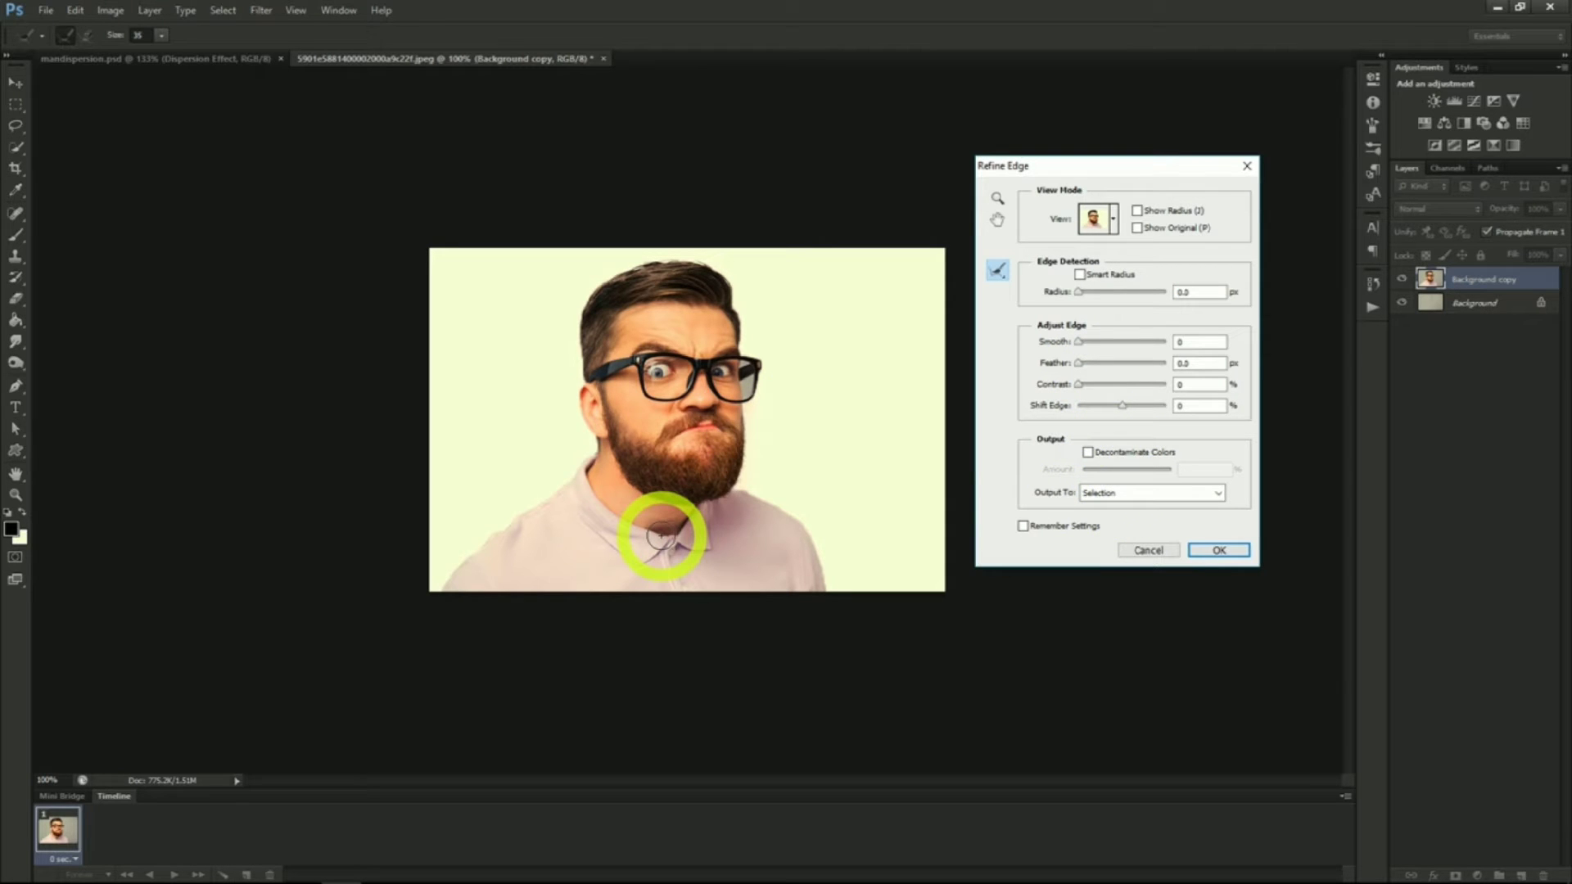
{"action": "left_click", "coordinate": [1134, 496]}
{"action": "left_click", "coordinate": [1131, 527]}
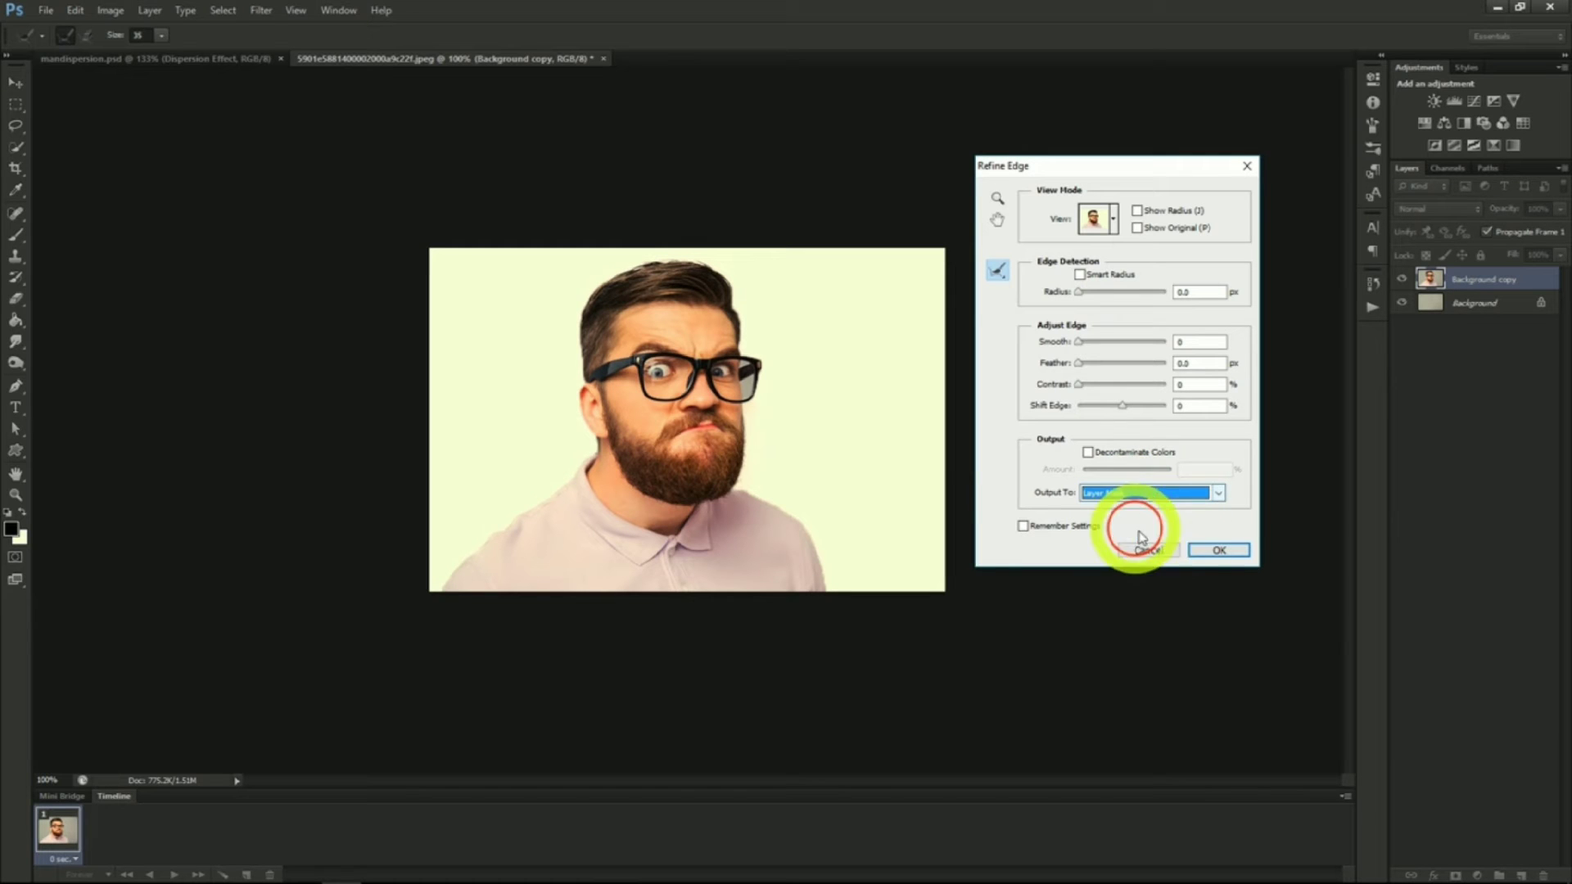
{"action": "left_click", "coordinate": [1218, 551]}
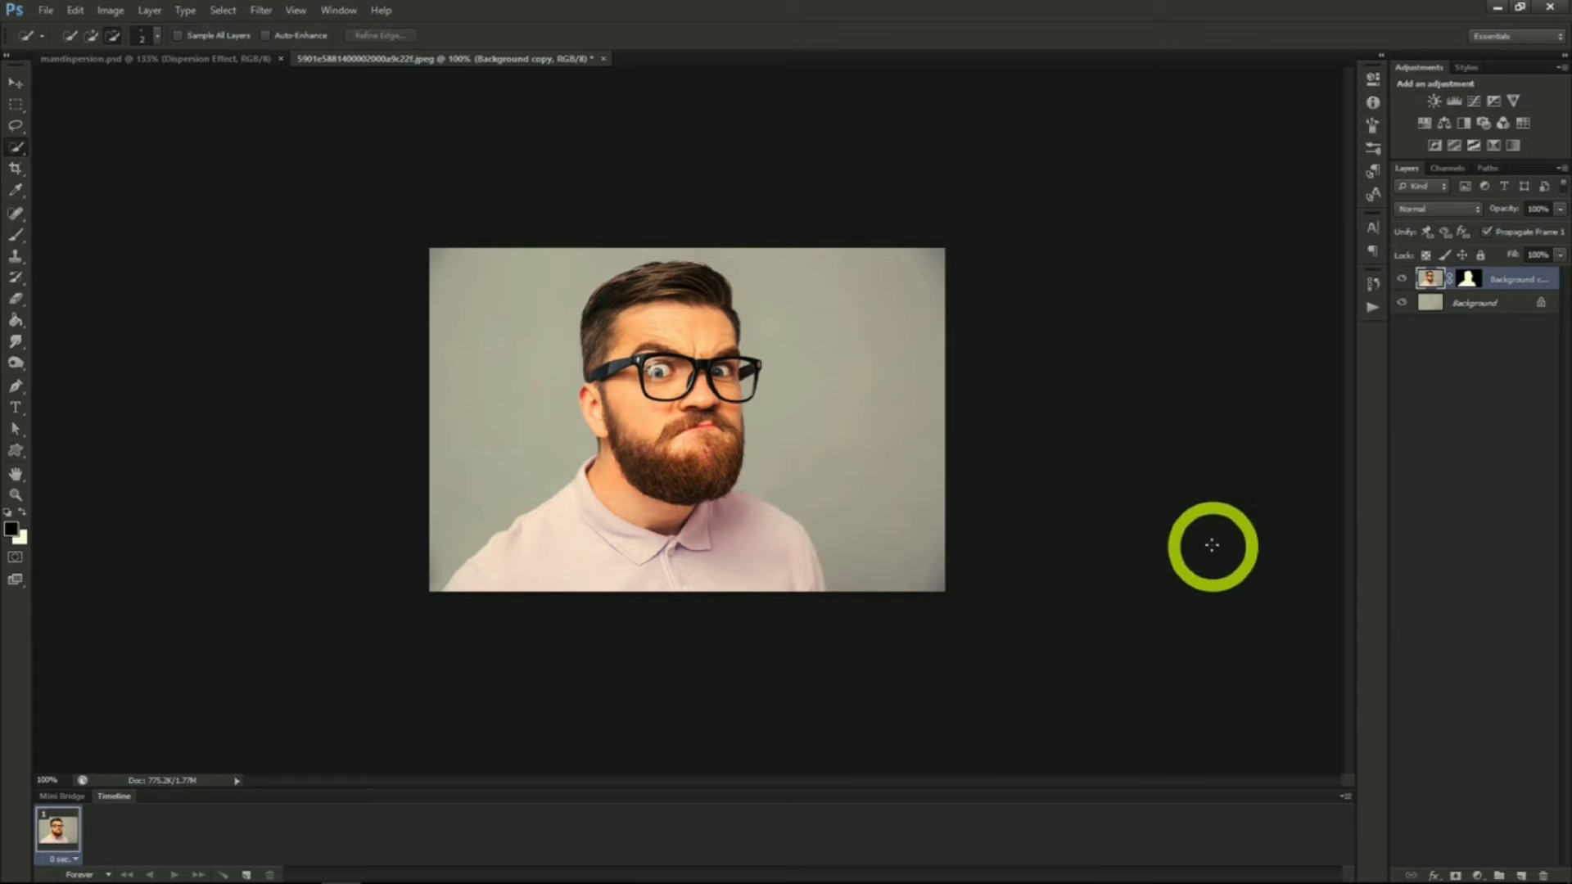
Duplicate the masked Background copy layer and name the copy Dispersion Effect
{"action": "left_click", "coordinate": [1401, 280]}
{"action": "left_click", "coordinate": [1400, 281]}
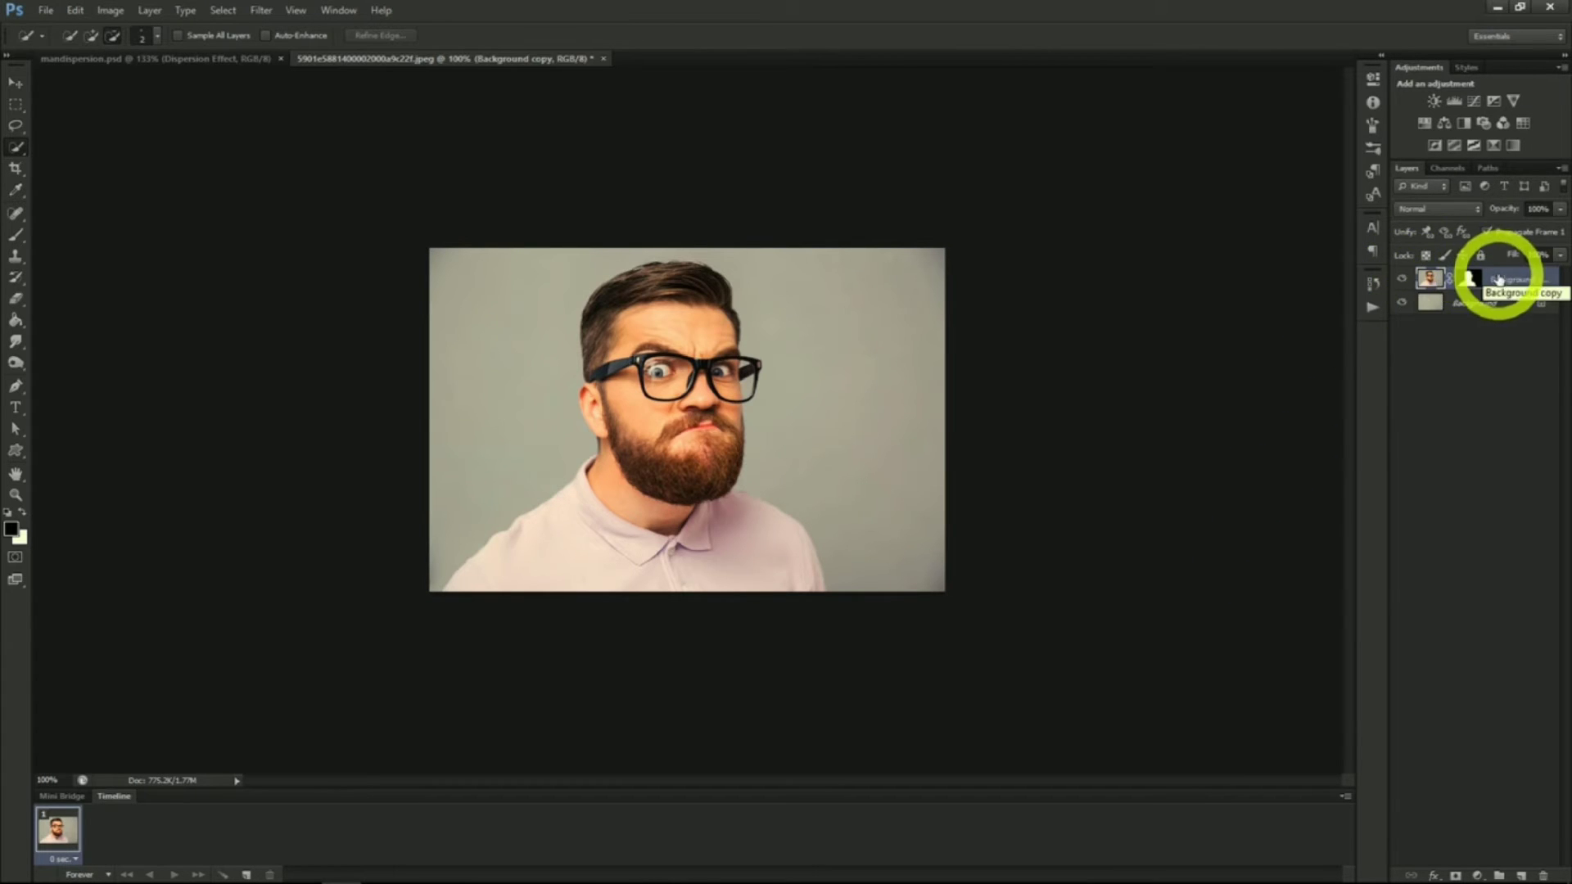
{"action": "right_click", "coordinate": [1495, 278]}
{"action": "left_click", "coordinate": [1451, 330]}
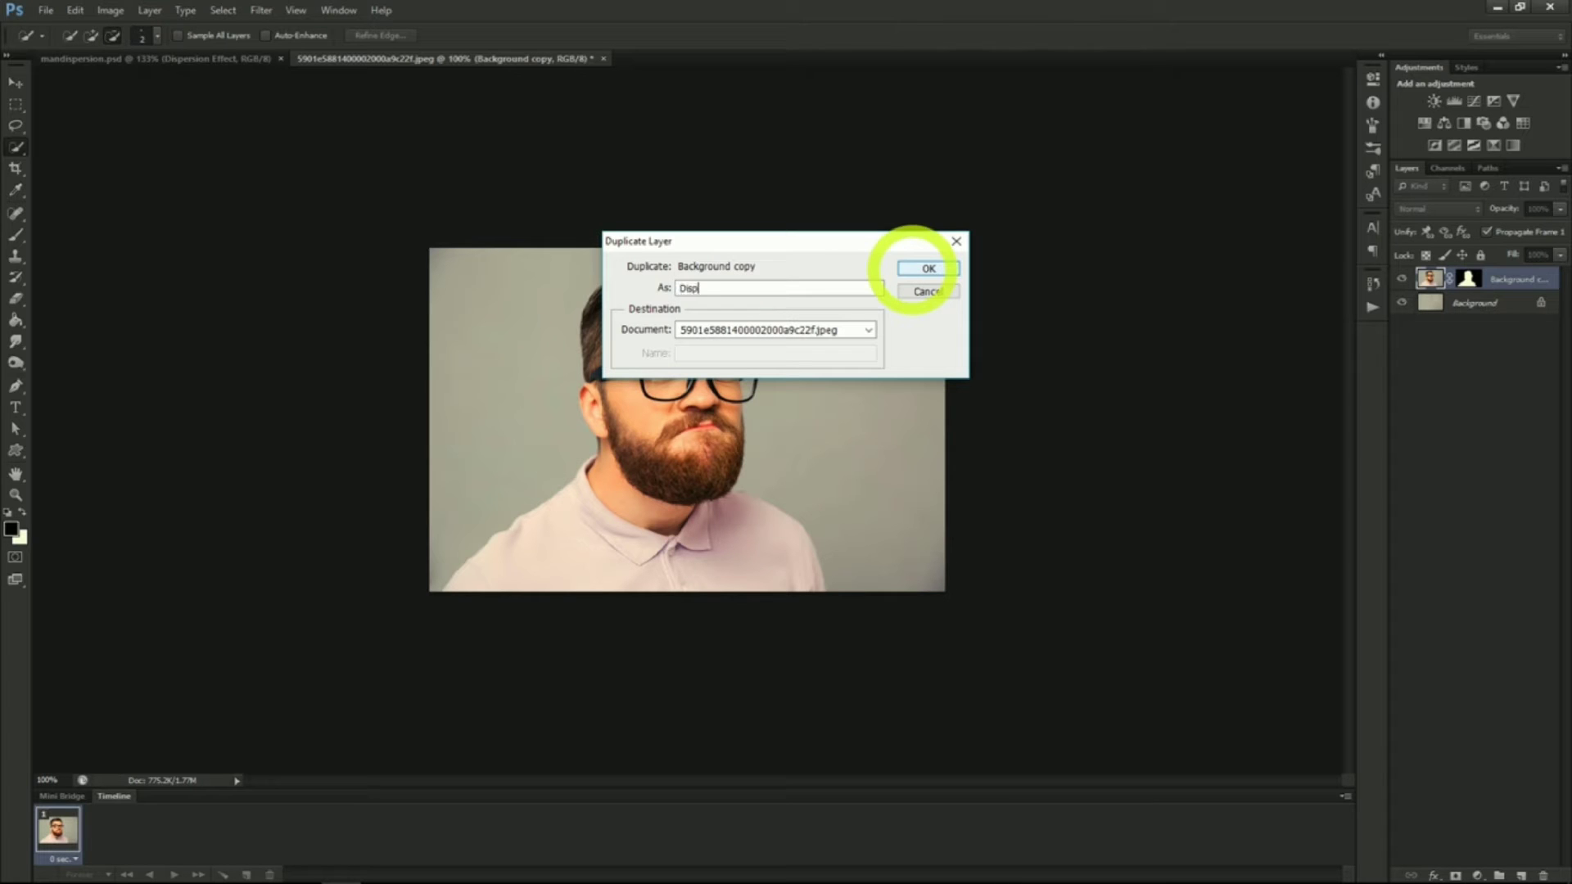
{"action": "type", "text": "ct"}
{"action": "left_click", "coordinate": [911, 269]}
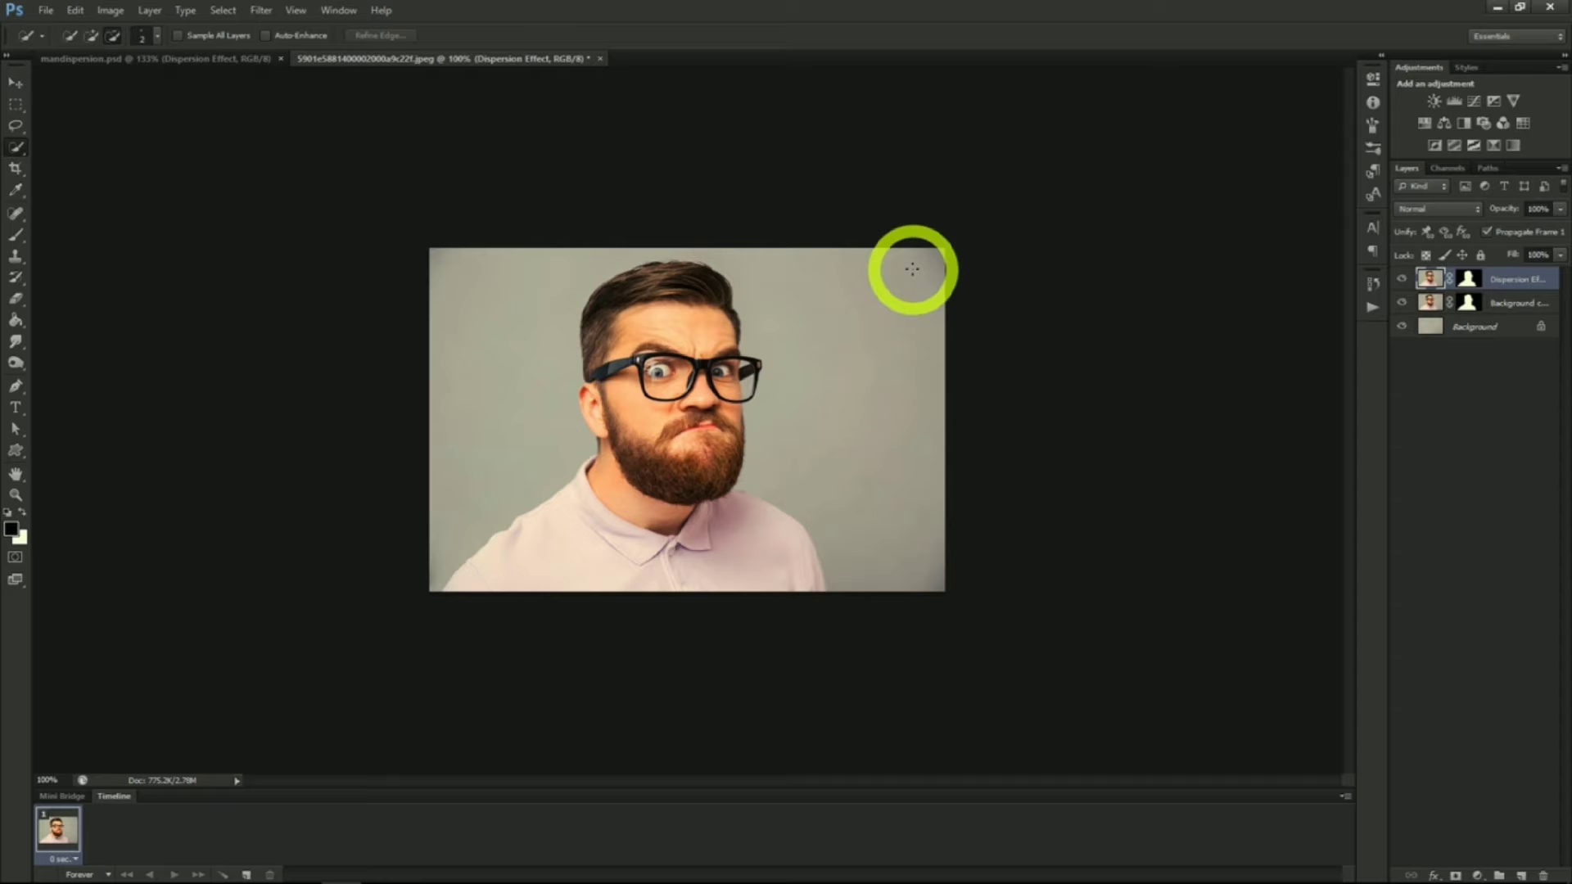
Duplicate the Dispersion Effect layer as a new top layer named Man
{"action": "right_click", "coordinate": [1495, 286]}
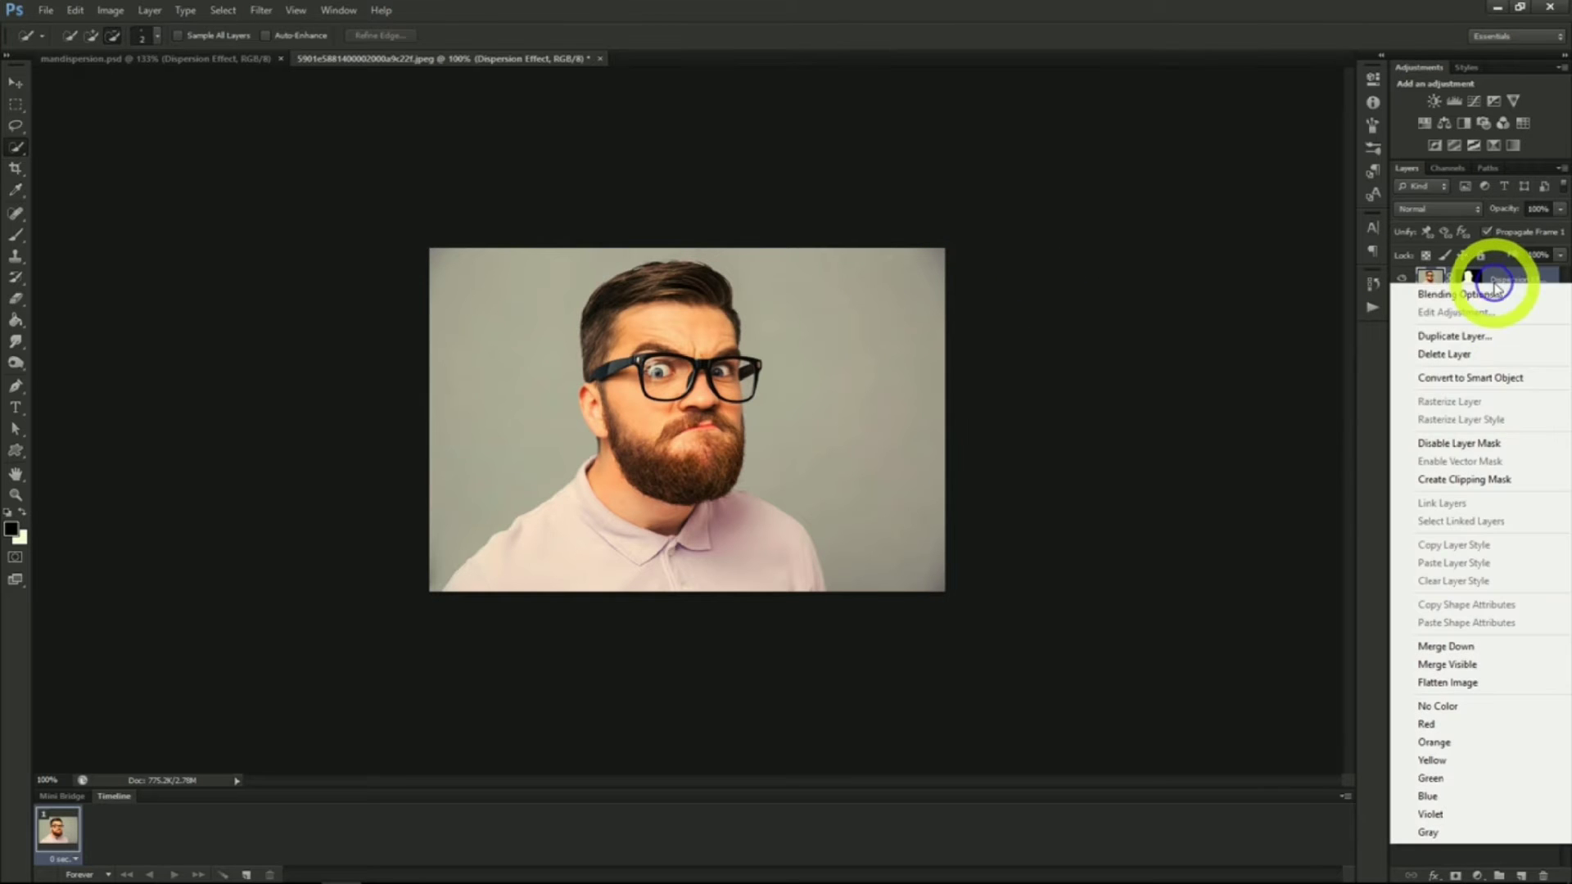
{"action": "left_click", "coordinate": [1453, 335]}
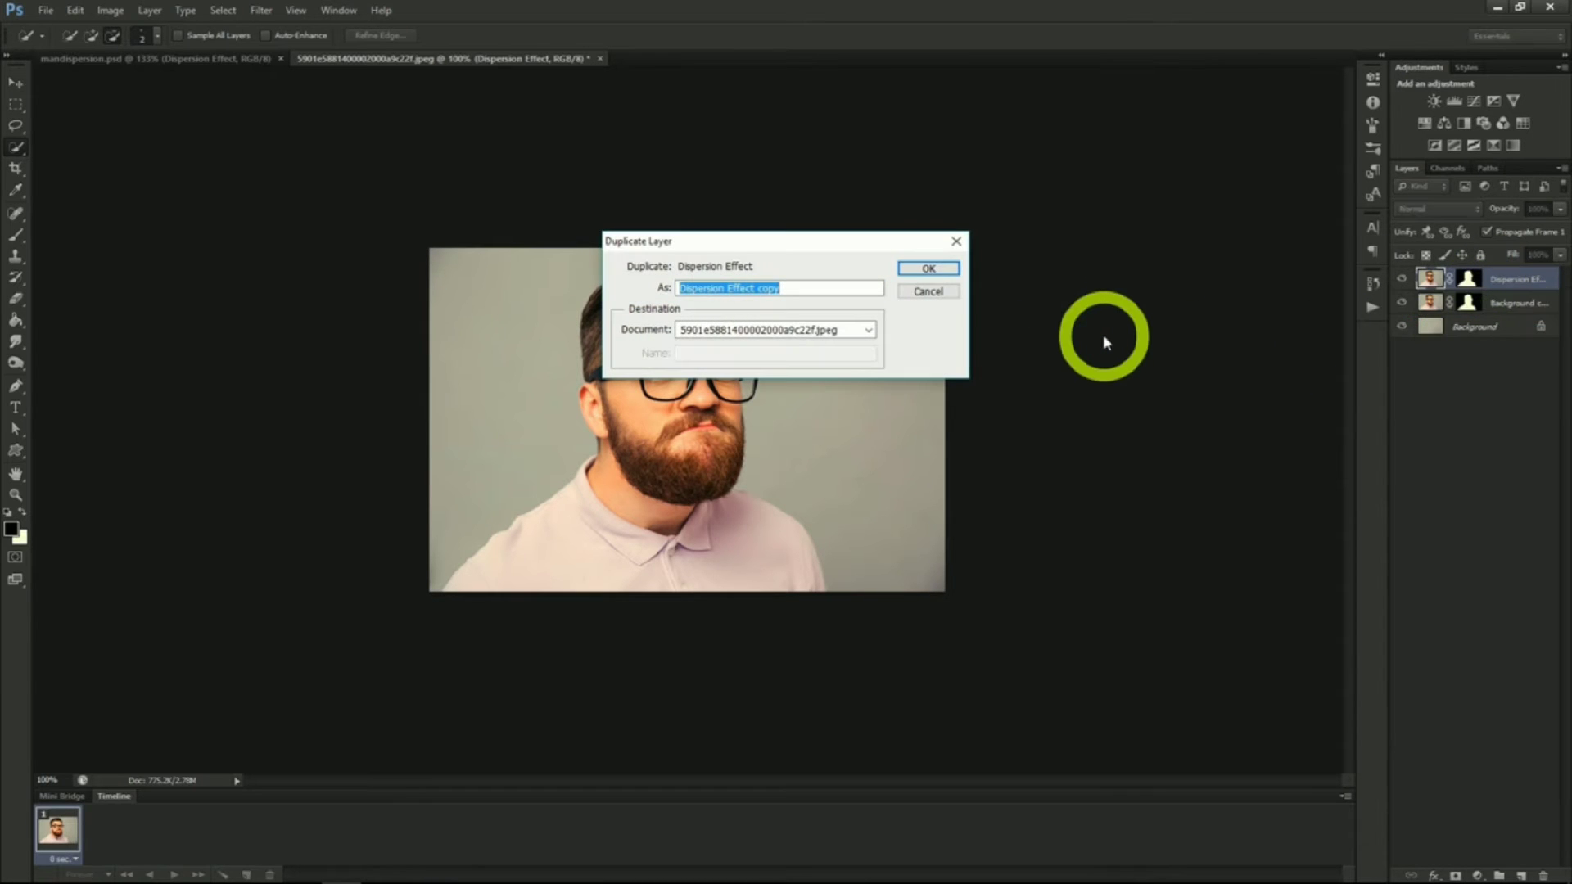
{"action": "key", "text": "Return"}
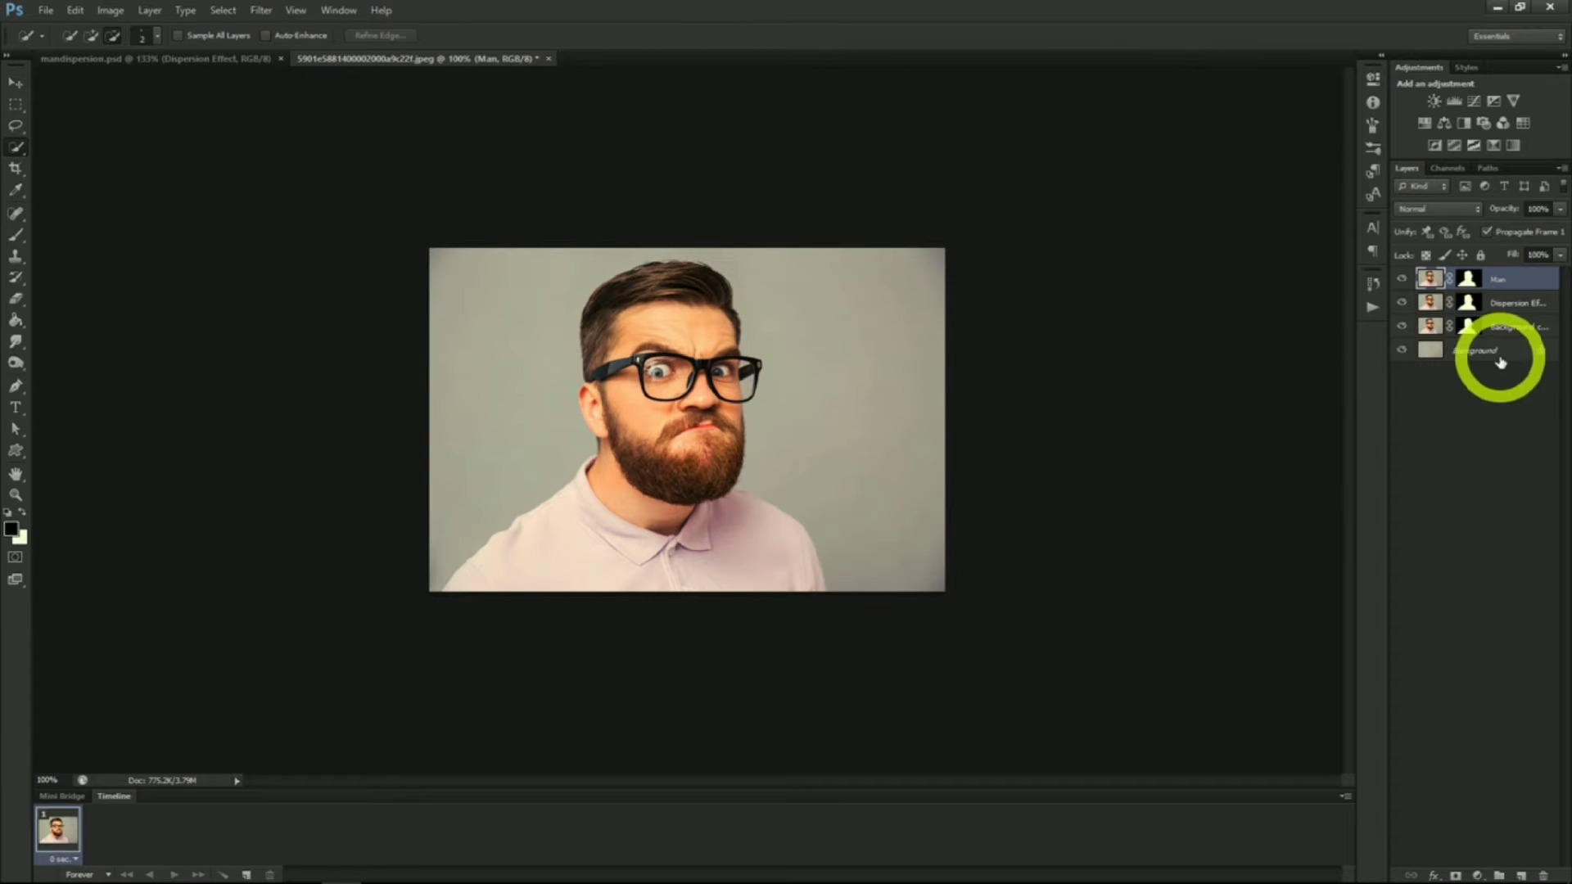
Apply Liquify to the Dispersion Effect layer, smearing the man's head and face far out to the right
{"action": "left_click", "coordinate": [1500, 303]}
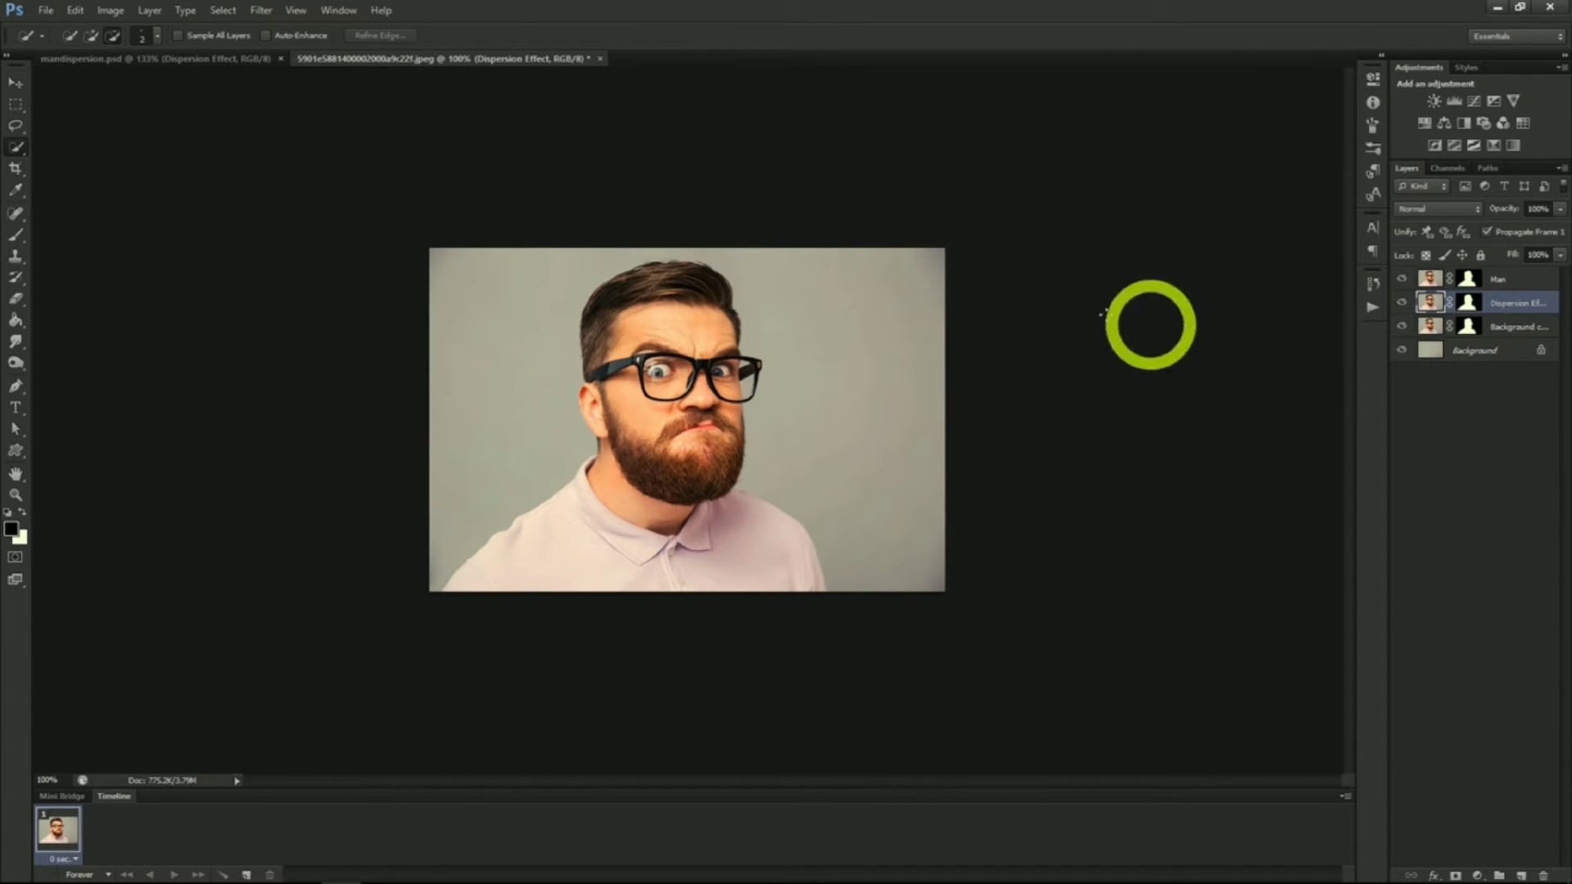
{"action": "left_click", "coordinate": [260, 10]}
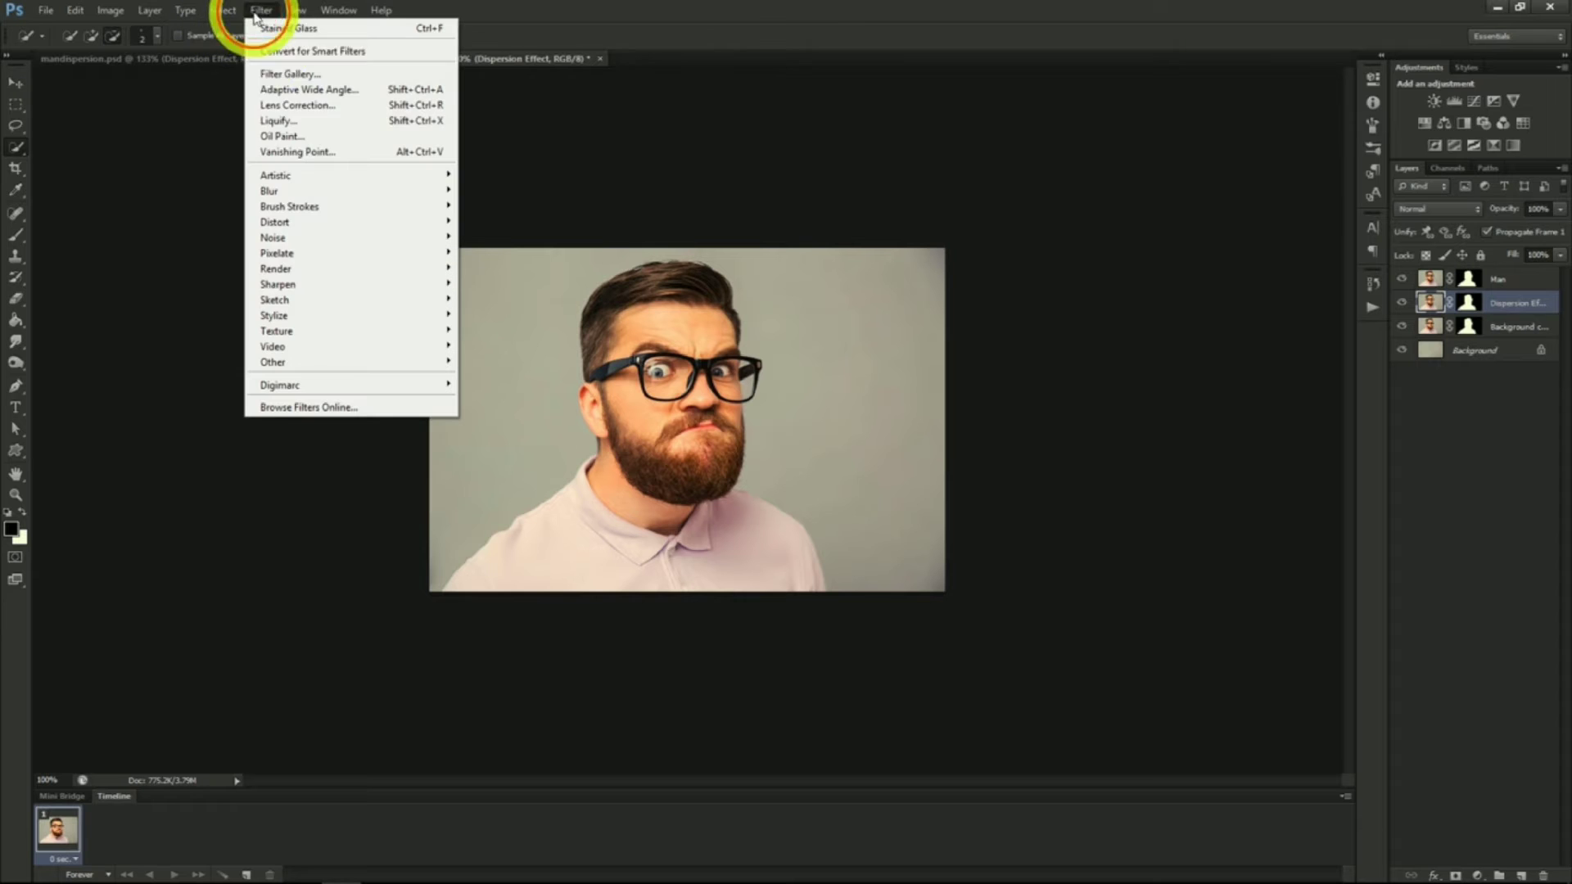
{"action": "left_click", "coordinate": [303, 122]}
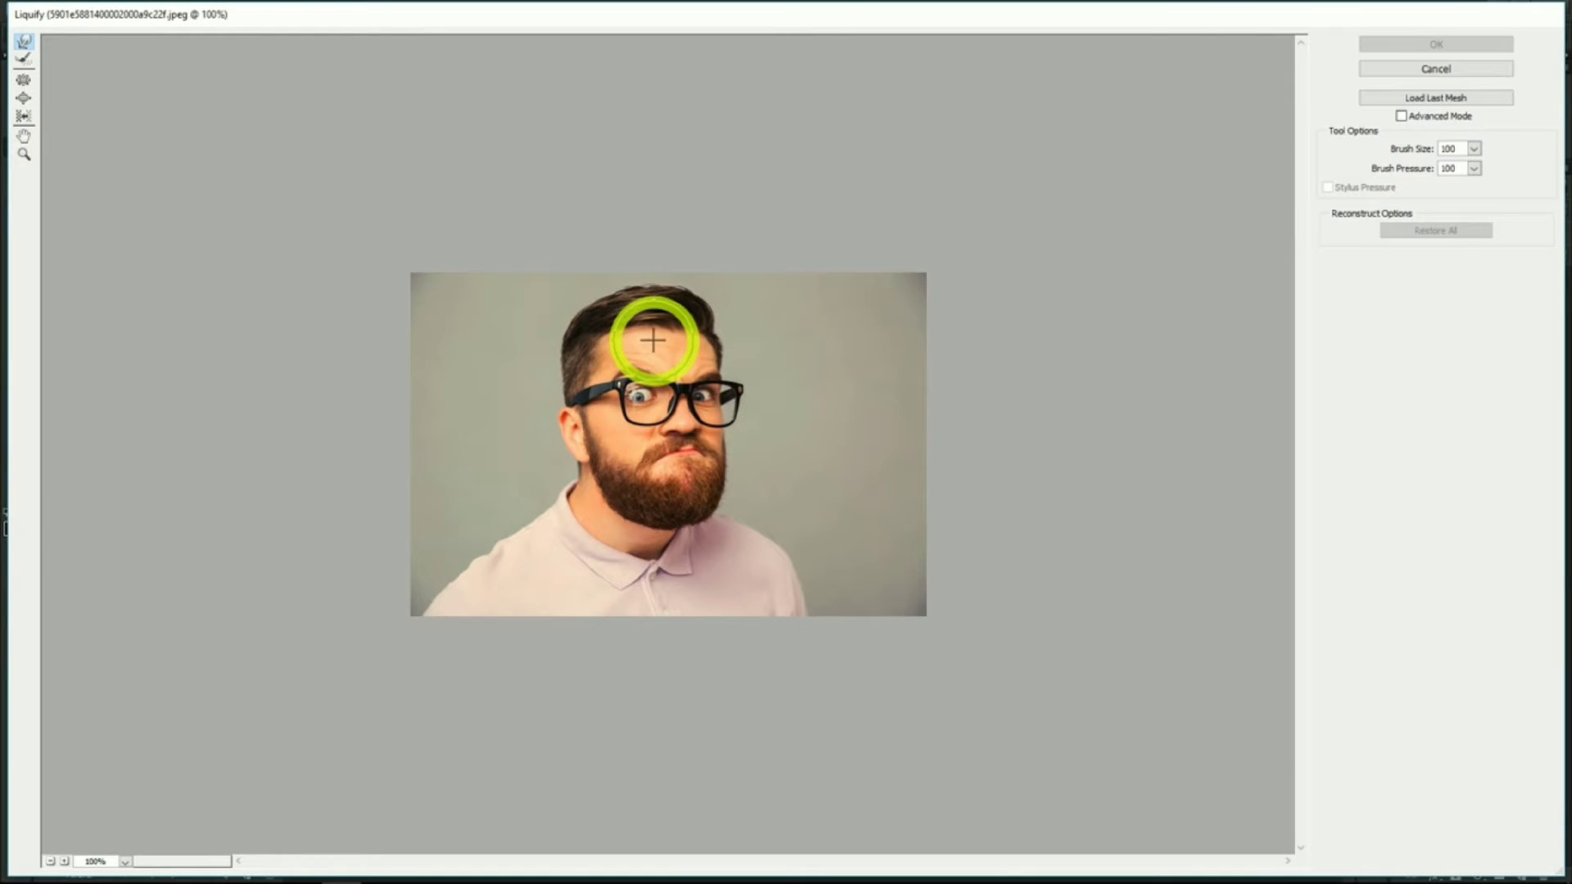
{"action": "mouse_move", "coordinate": [652, 339]}
{"action": "left_mouse_down"}
{"action": "mouse_move", "coordinate": [698, 301]}
{"action": "mouse_move", "coordinate": [787, 246]}
{"action": "left_mouse_up"}
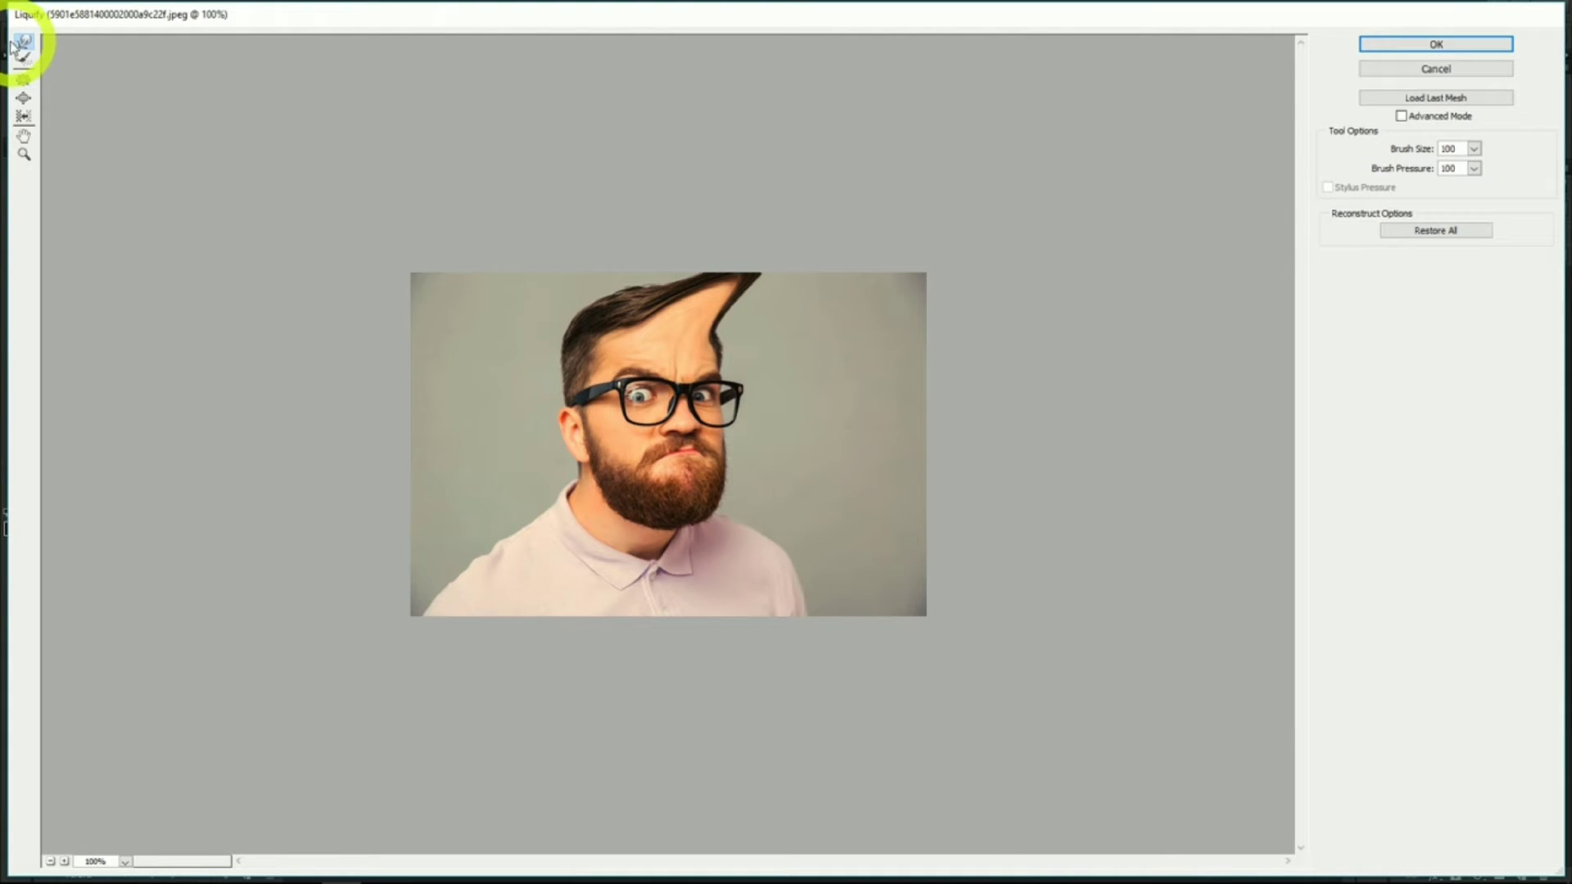
{"action": "left_click_drag", "start_coordinate": [703, 345], "coordinate": [850, 257]}
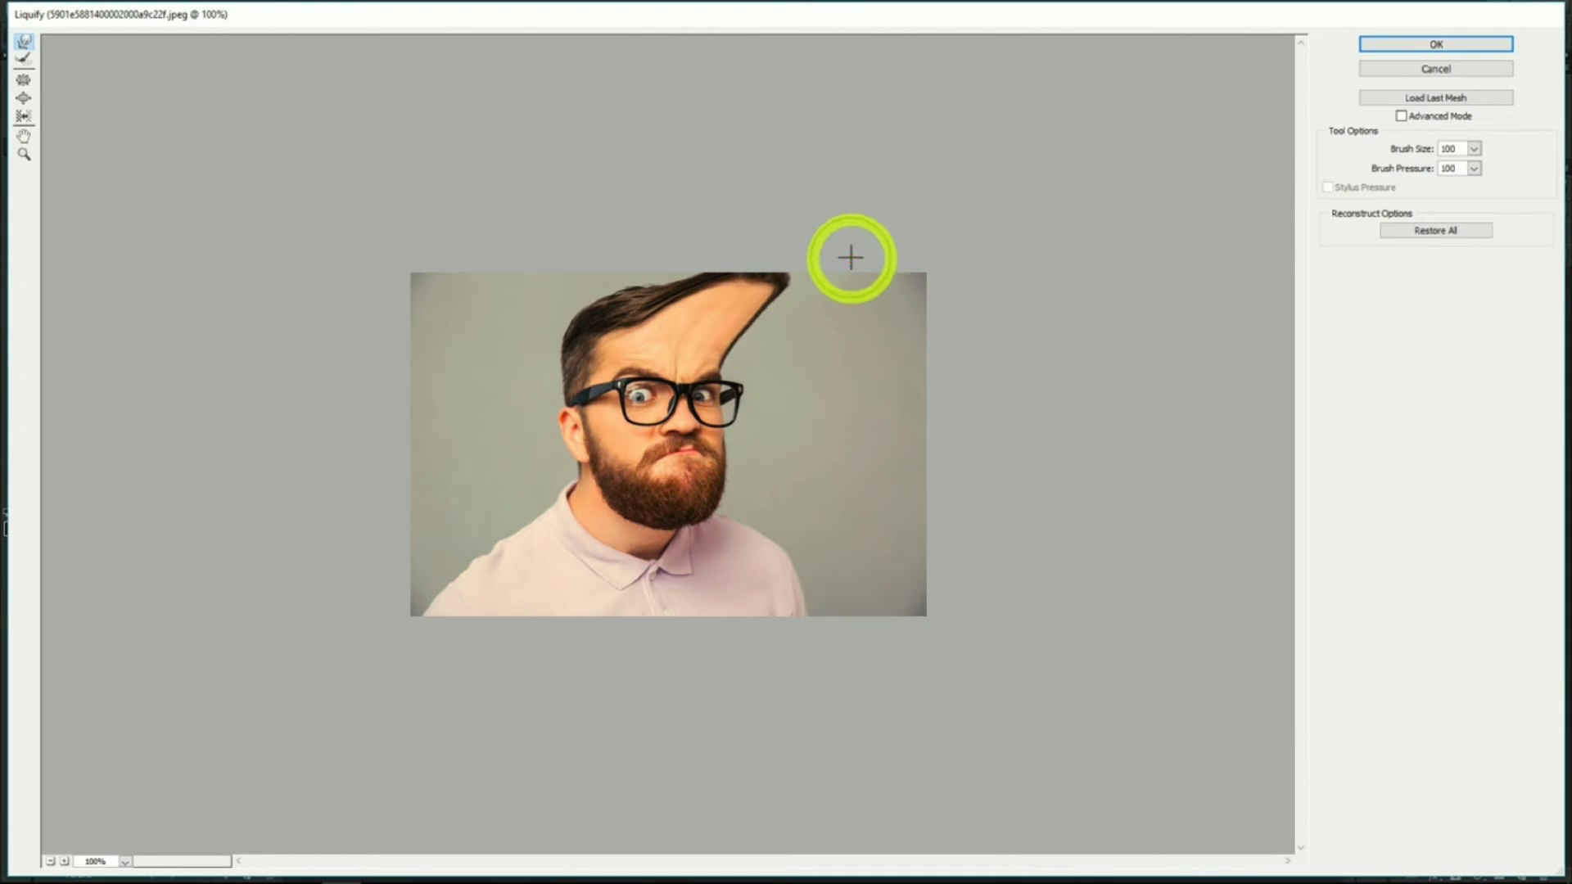
{"action": "left_click_drag", "start_coordinate": [694, 344], "coordinate": [916, 257]}
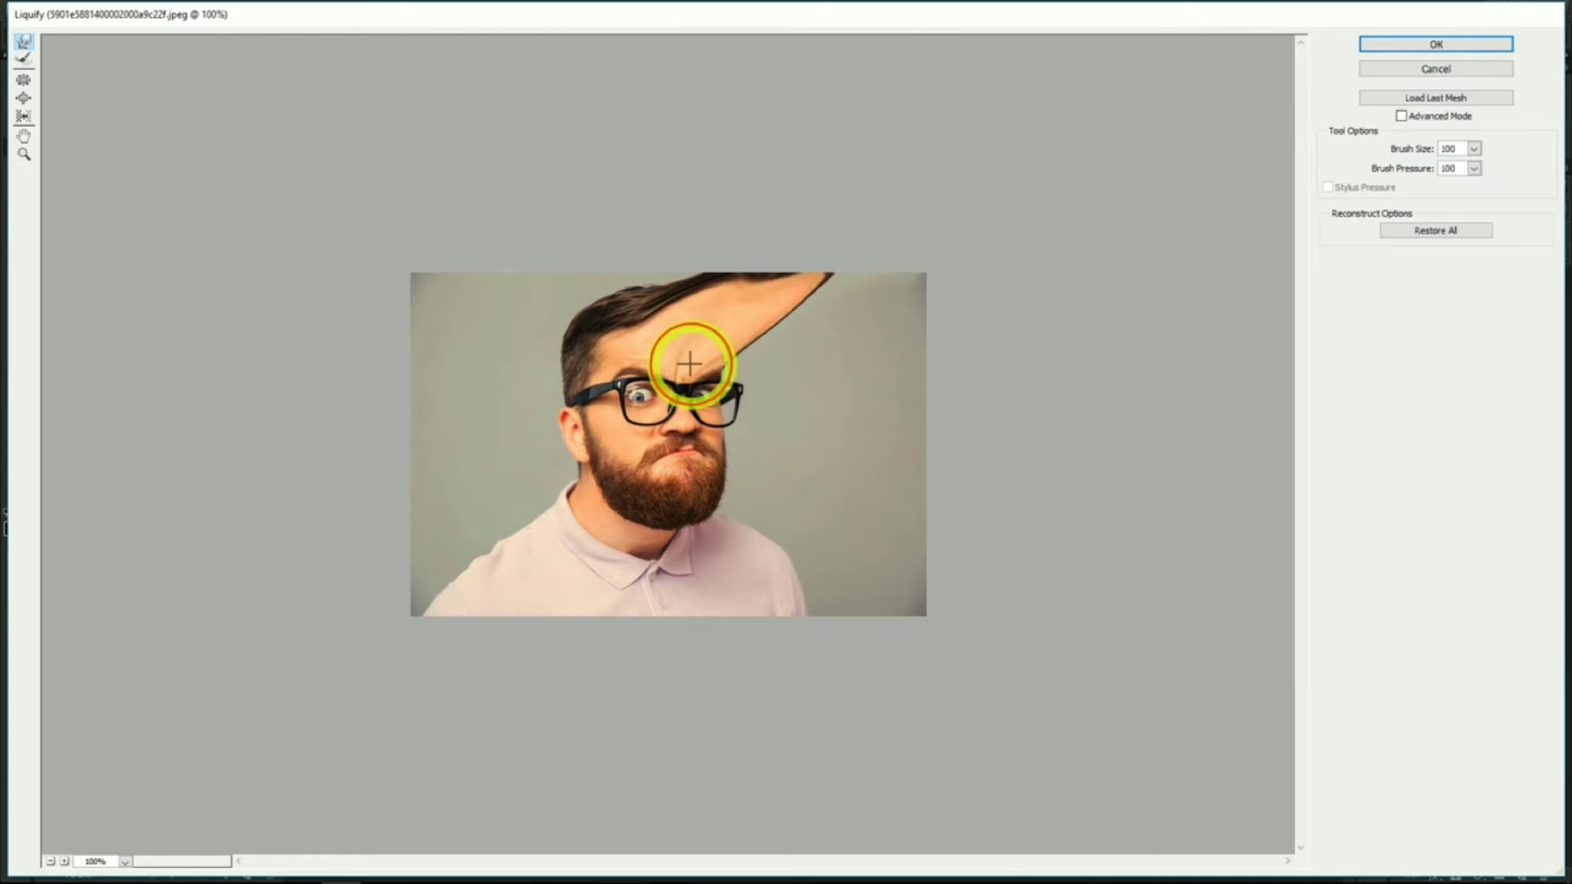
{"action": "left_click_drag", "start_coordinate": [688, 361], "coordinate": [949, 299]}
{"action": "left_click_drag", "start_coordinate": [699, 375], "coordinate": [955, 312]}
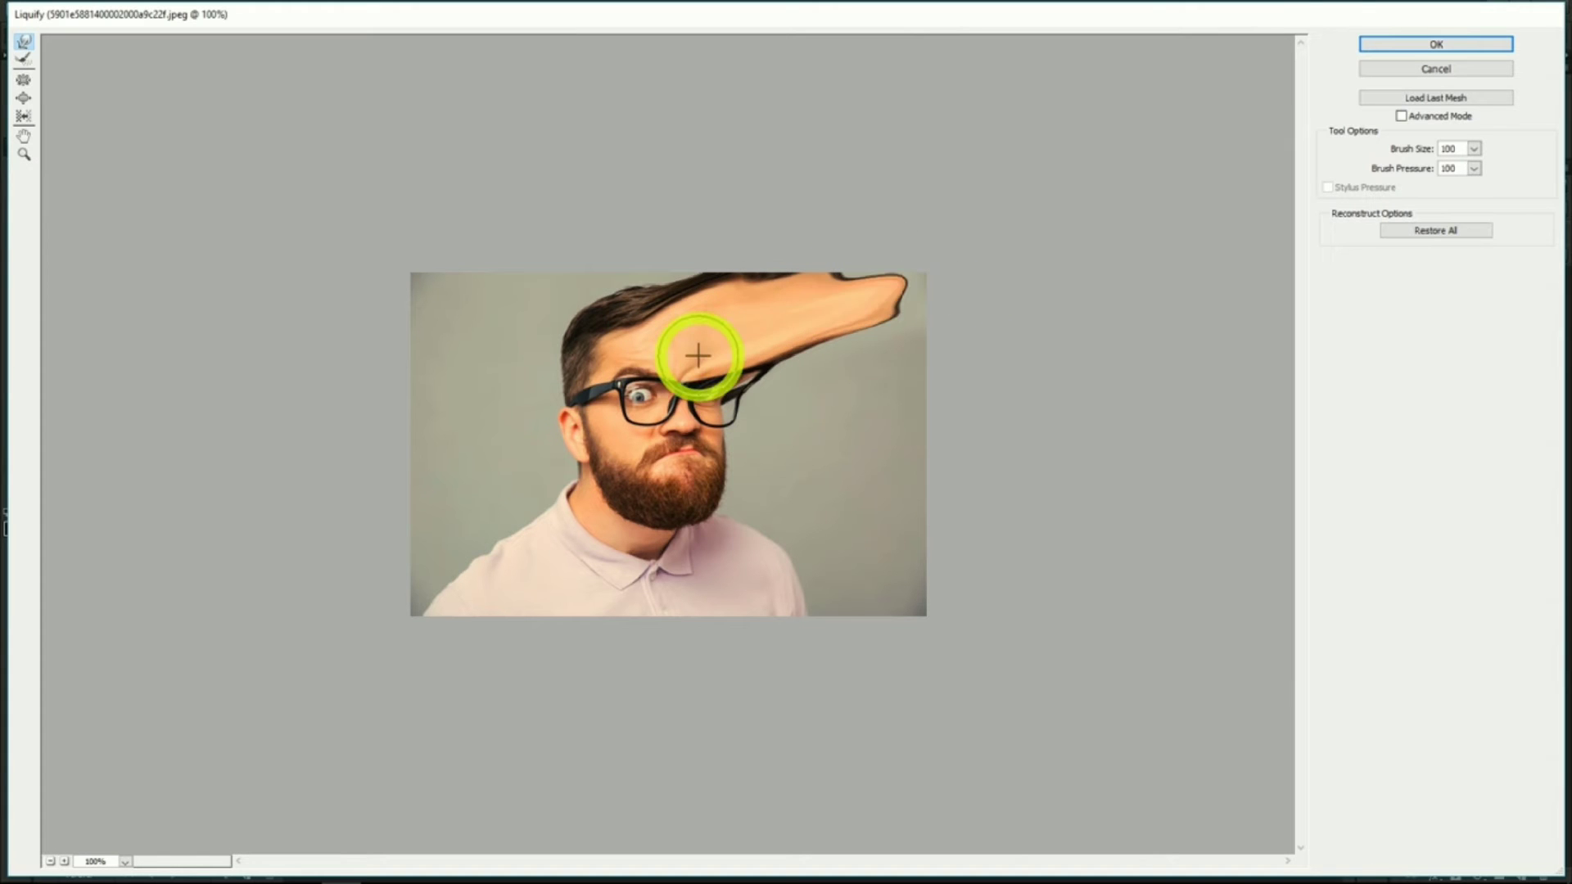
{"action": "left_click_drag", "start_coordinate": [697, 356], "coordinate": [916, 253]}
{"action": "left_click_drag", "start_coordinate": [784, 327], "coordinate": [956, 294]}
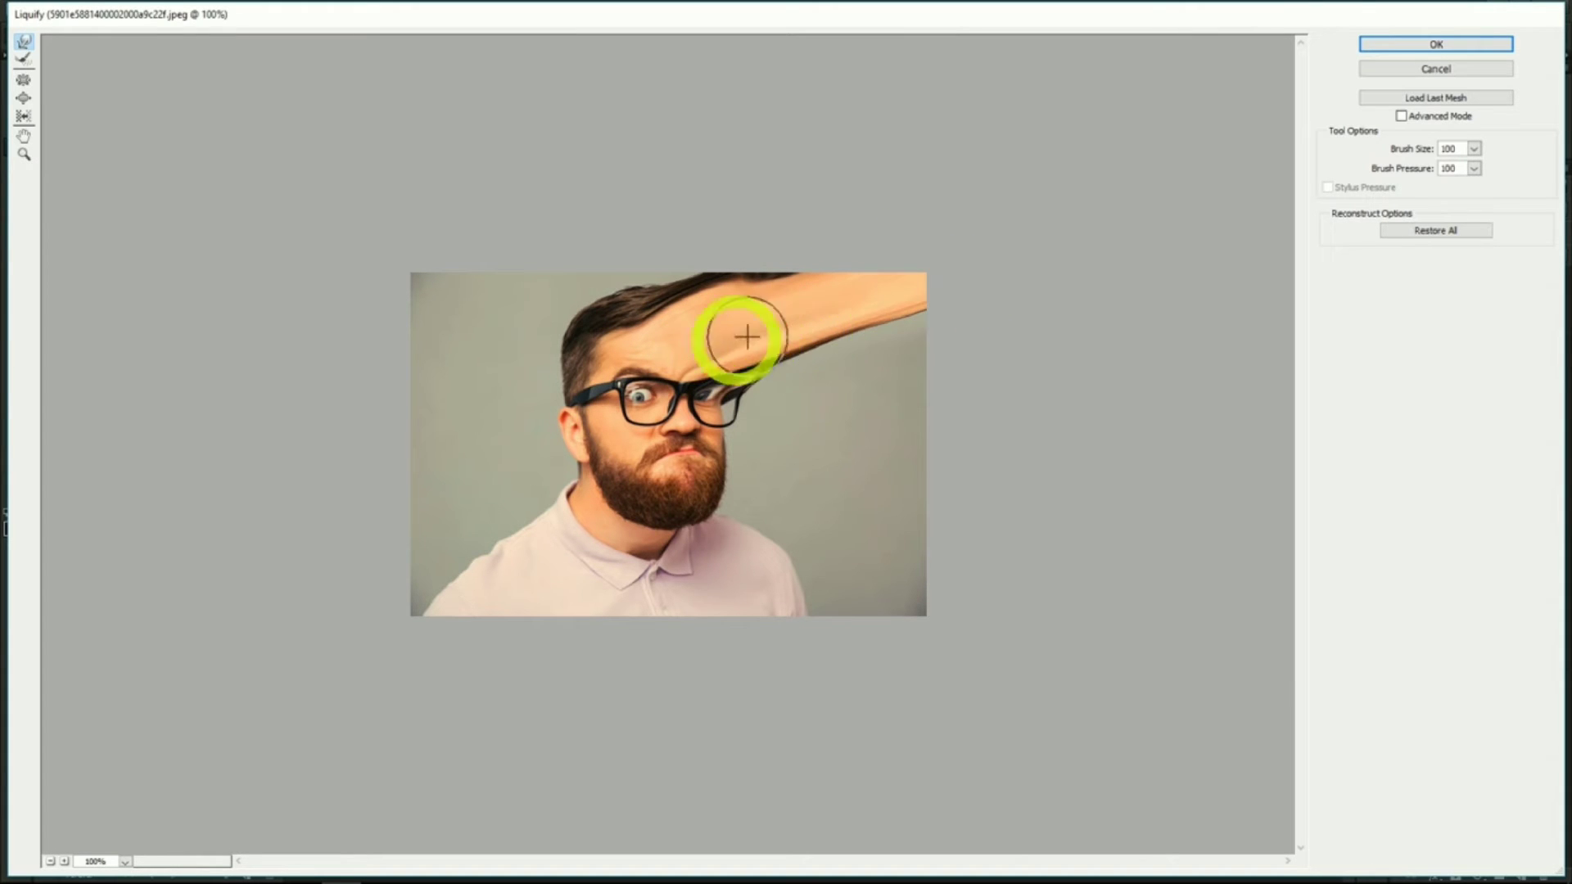
{"action": "left_click_drag", "start_coordinate": [736, 334], "coordinate": [998, 321]}
{"action": "mouse_move", "coordinate": [797, 361]}
{"action": "left_mouse_down"}
{"action": "mouse_move", "coordinate": [997, 359]}
{"action": "mouse_move", "coordinate": [727, 382]}
{"action": "mouse_move", "coordinate": [989, 406]}
{"action": "left_mouse_up"}
{"action": "left_click_drag", "start_coordinate": [838, 379], "coordinate": [1002, 566]}
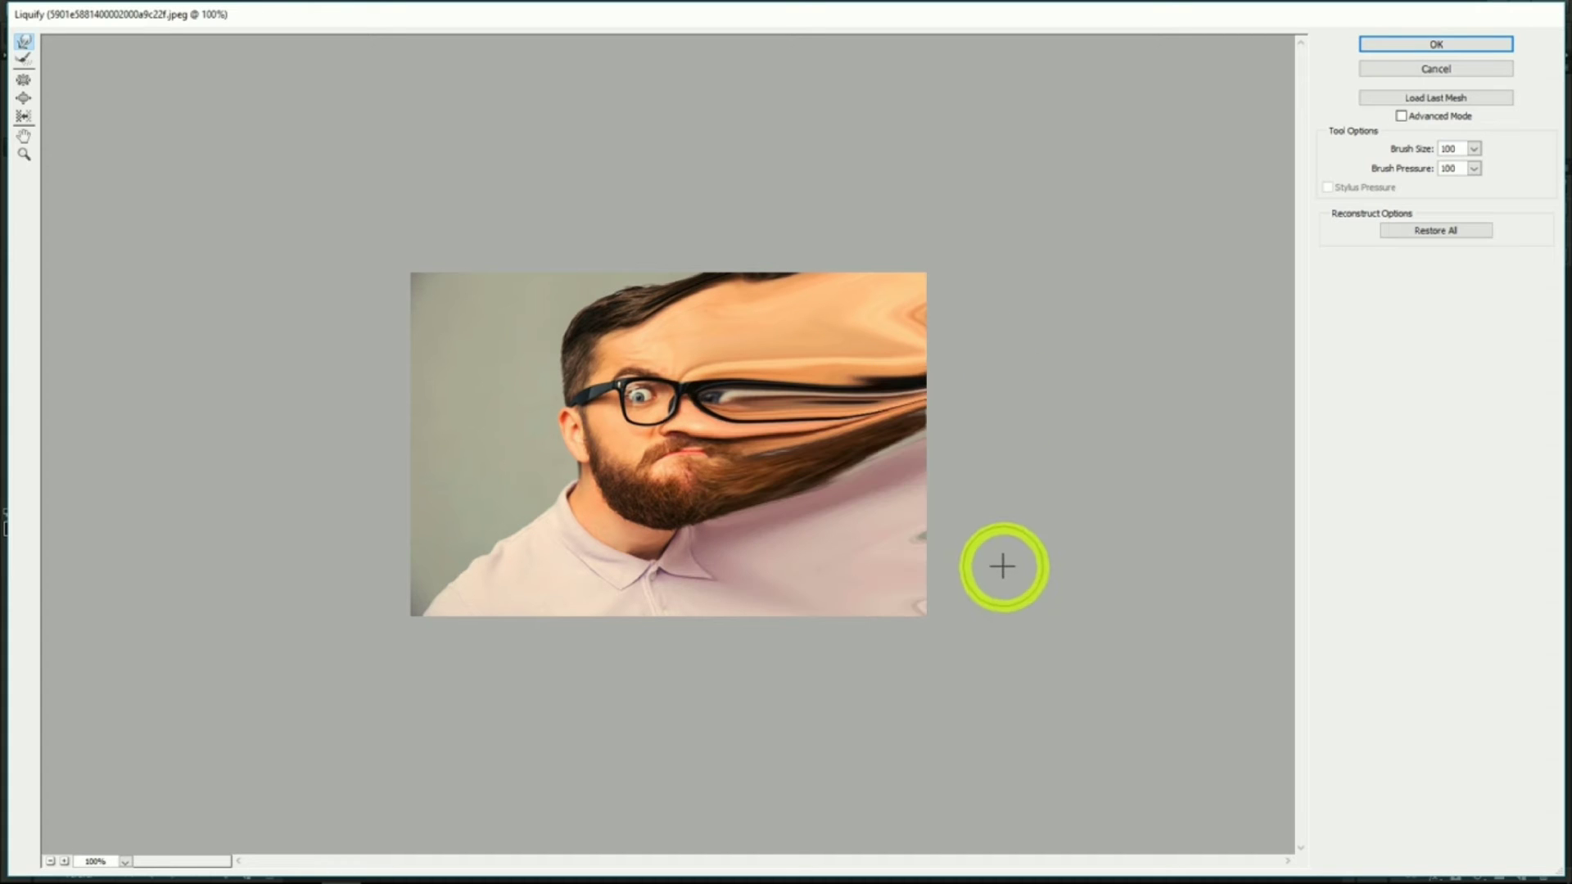
{"action": "left_click_drag", "start_coordinate": [769, 447], "coordinate": [935, 420]}
{"action": "left_click", "coordinate": [1424, 46]}
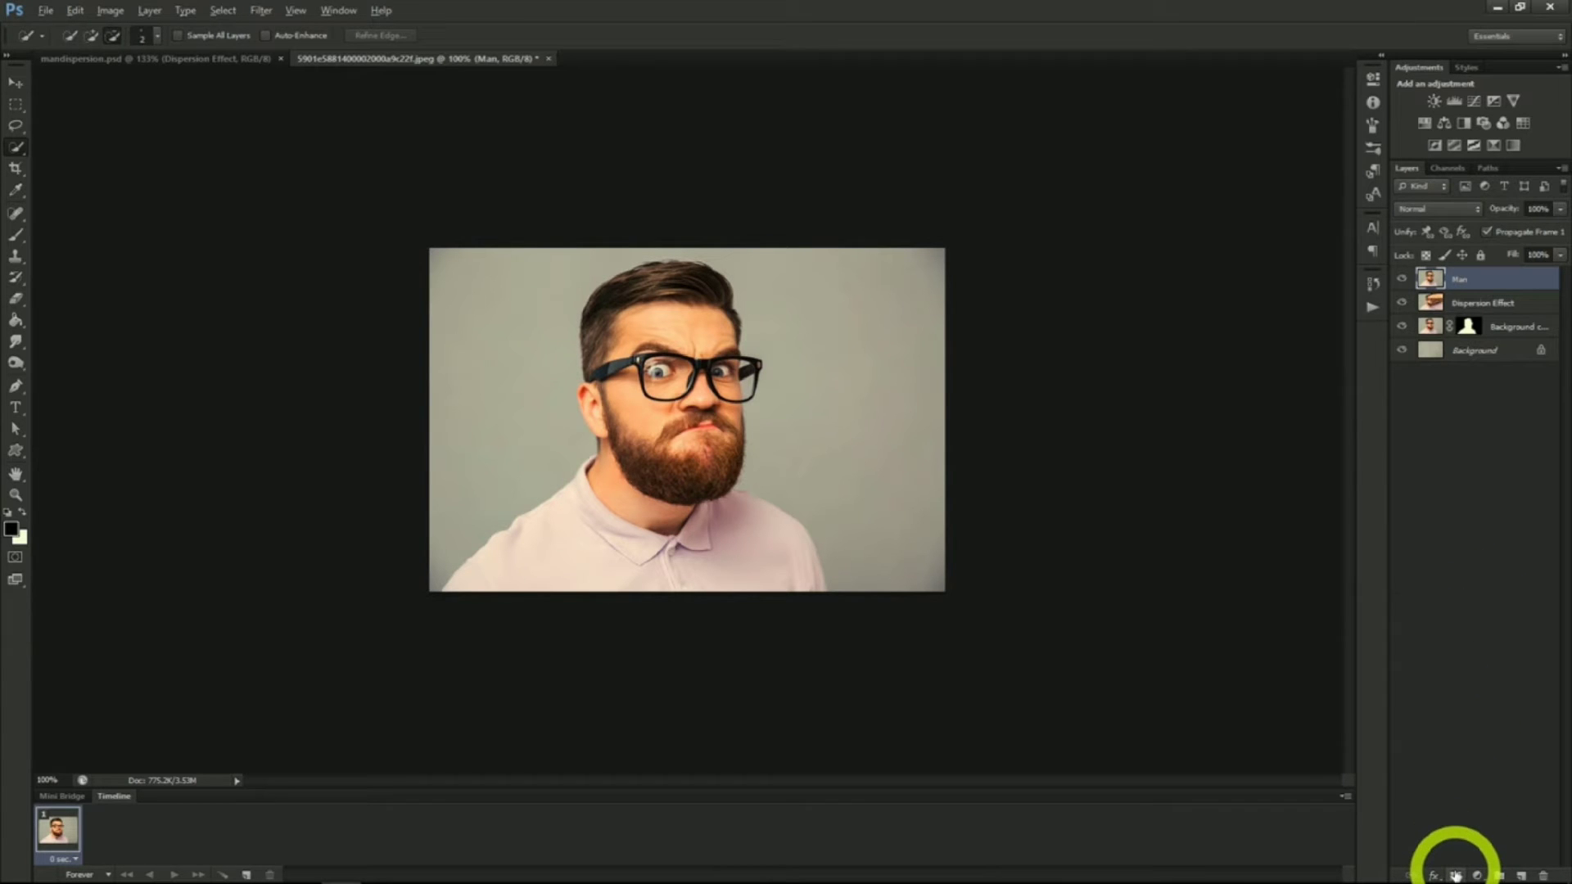
Add a hide-all black layer mask to the Dispersion Effect layer and hide the Background copy layer
{"action": "left_click", "coordinate": [1466, 303]}
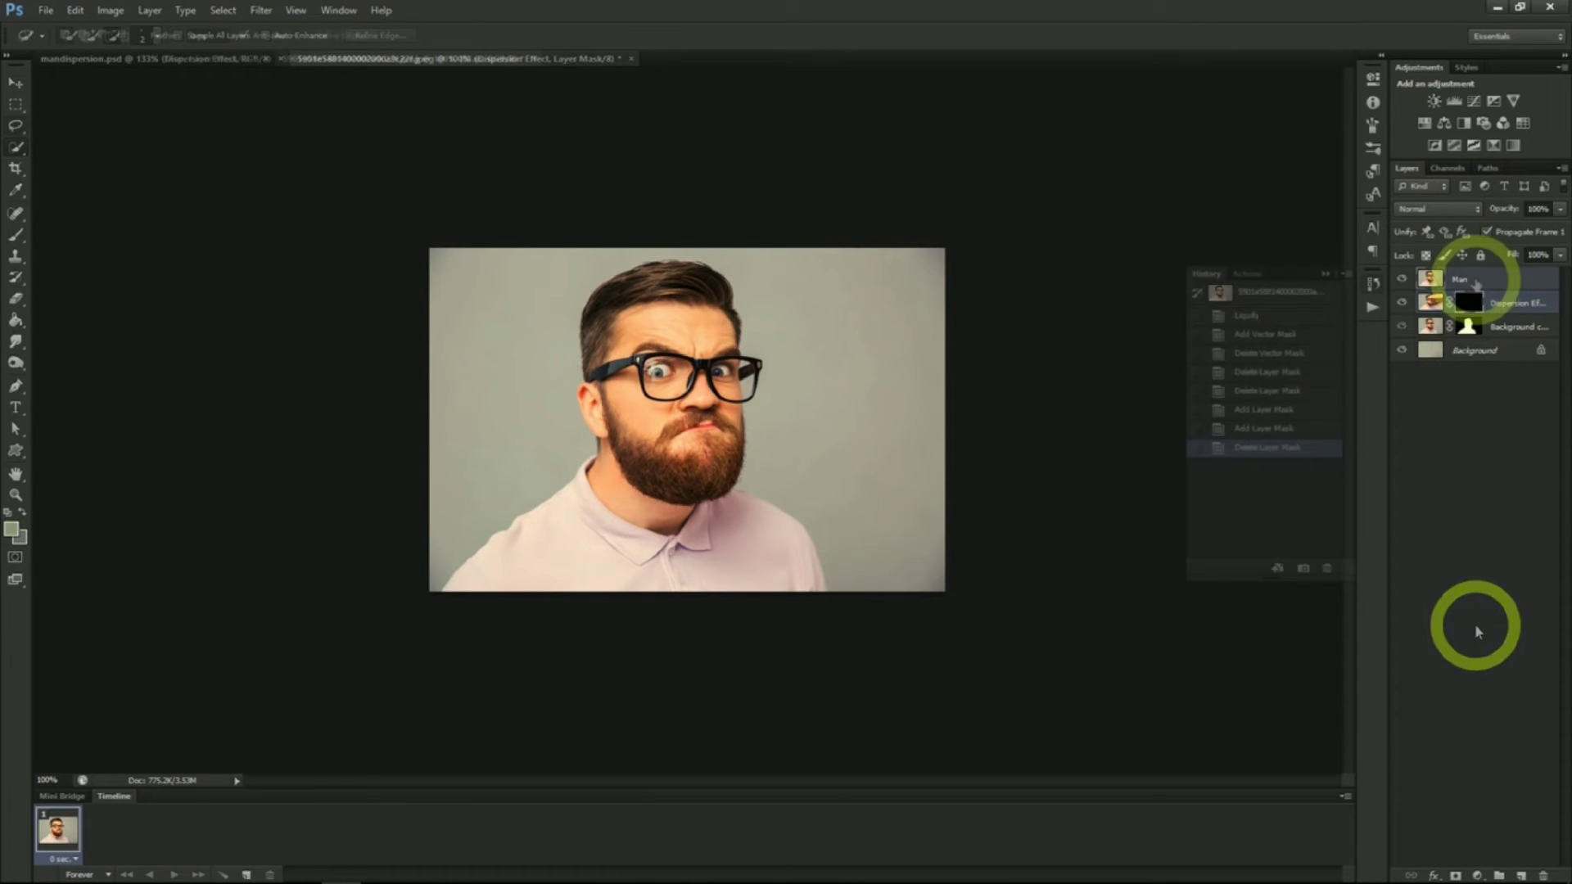
{"action": "left_click", "coordinate": [1475, 282]}
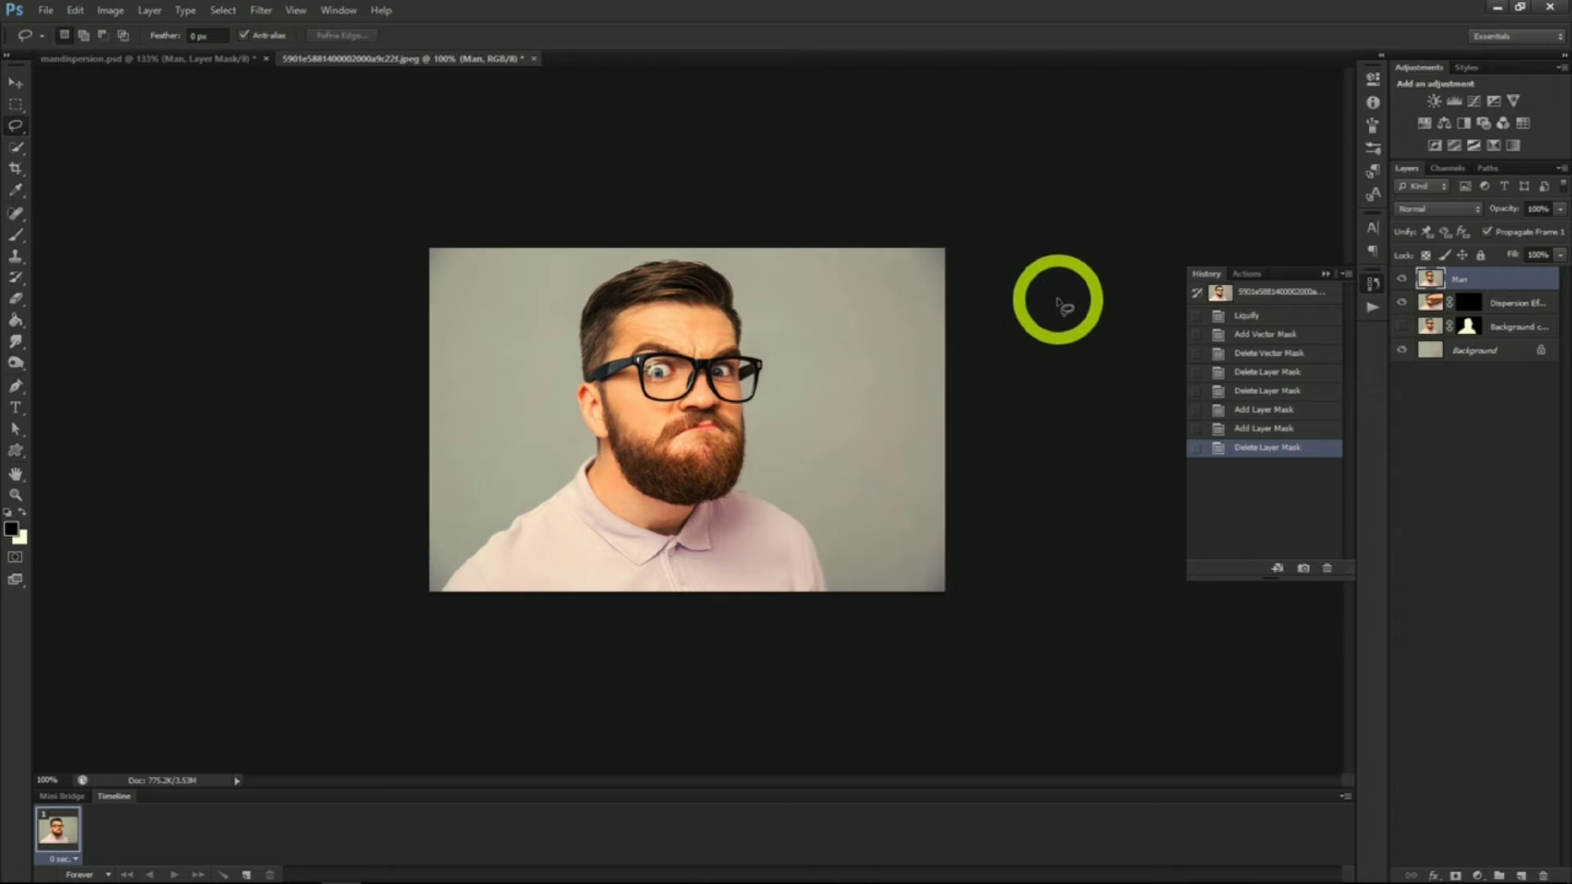
{"action": "left_click", "coordinate": [1404, 328]}
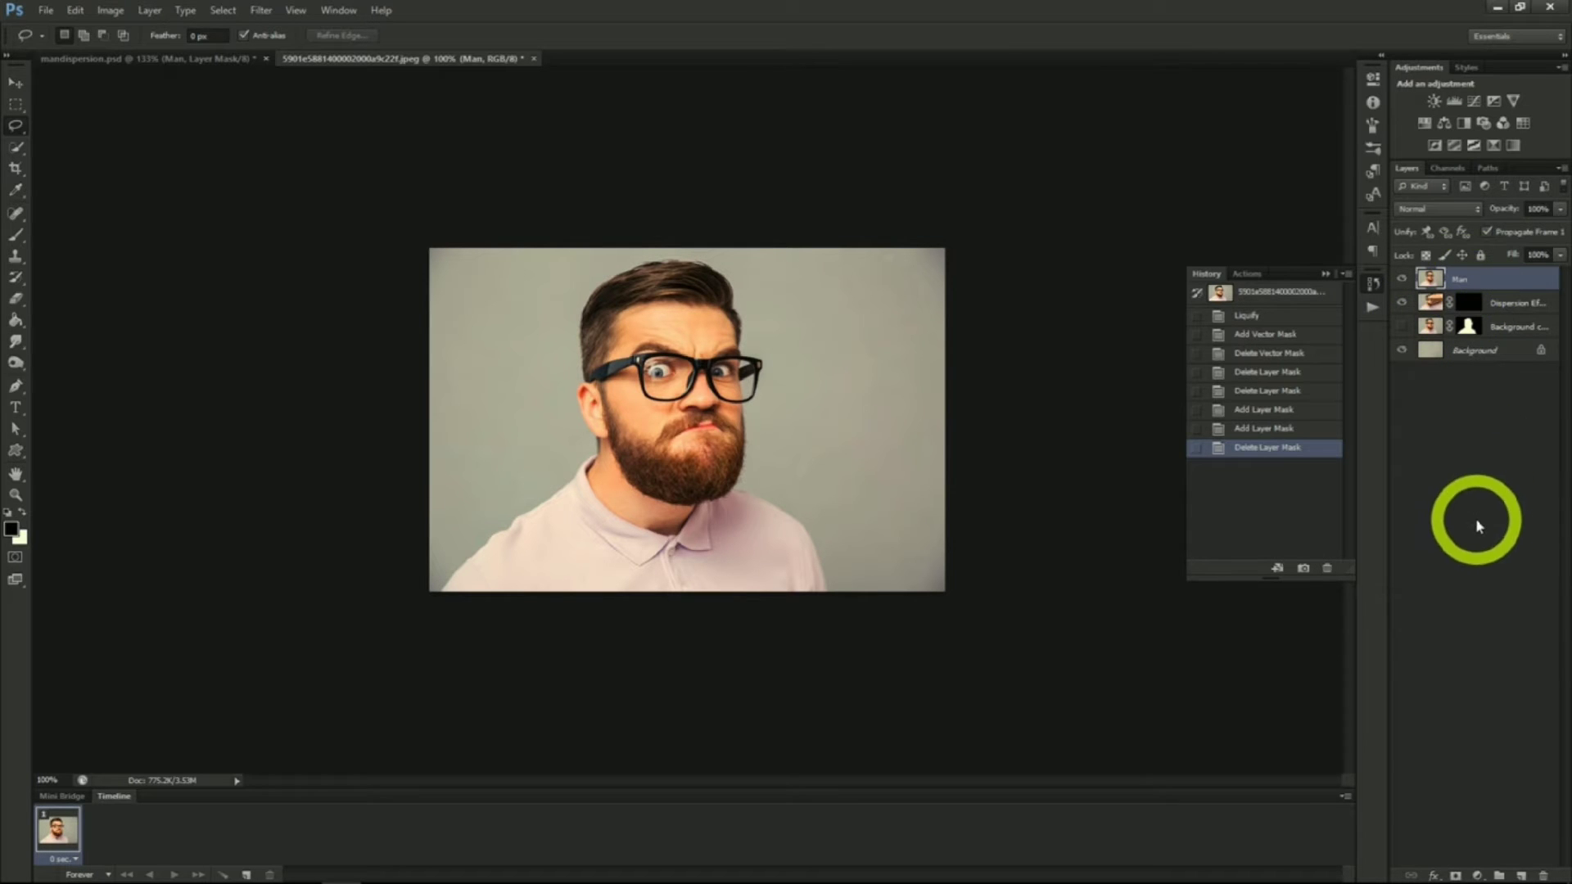
Add a white layer mask to the Man layer and make that mask active for painting
{"action": "left_click", "coordinate": [1454, 876]}
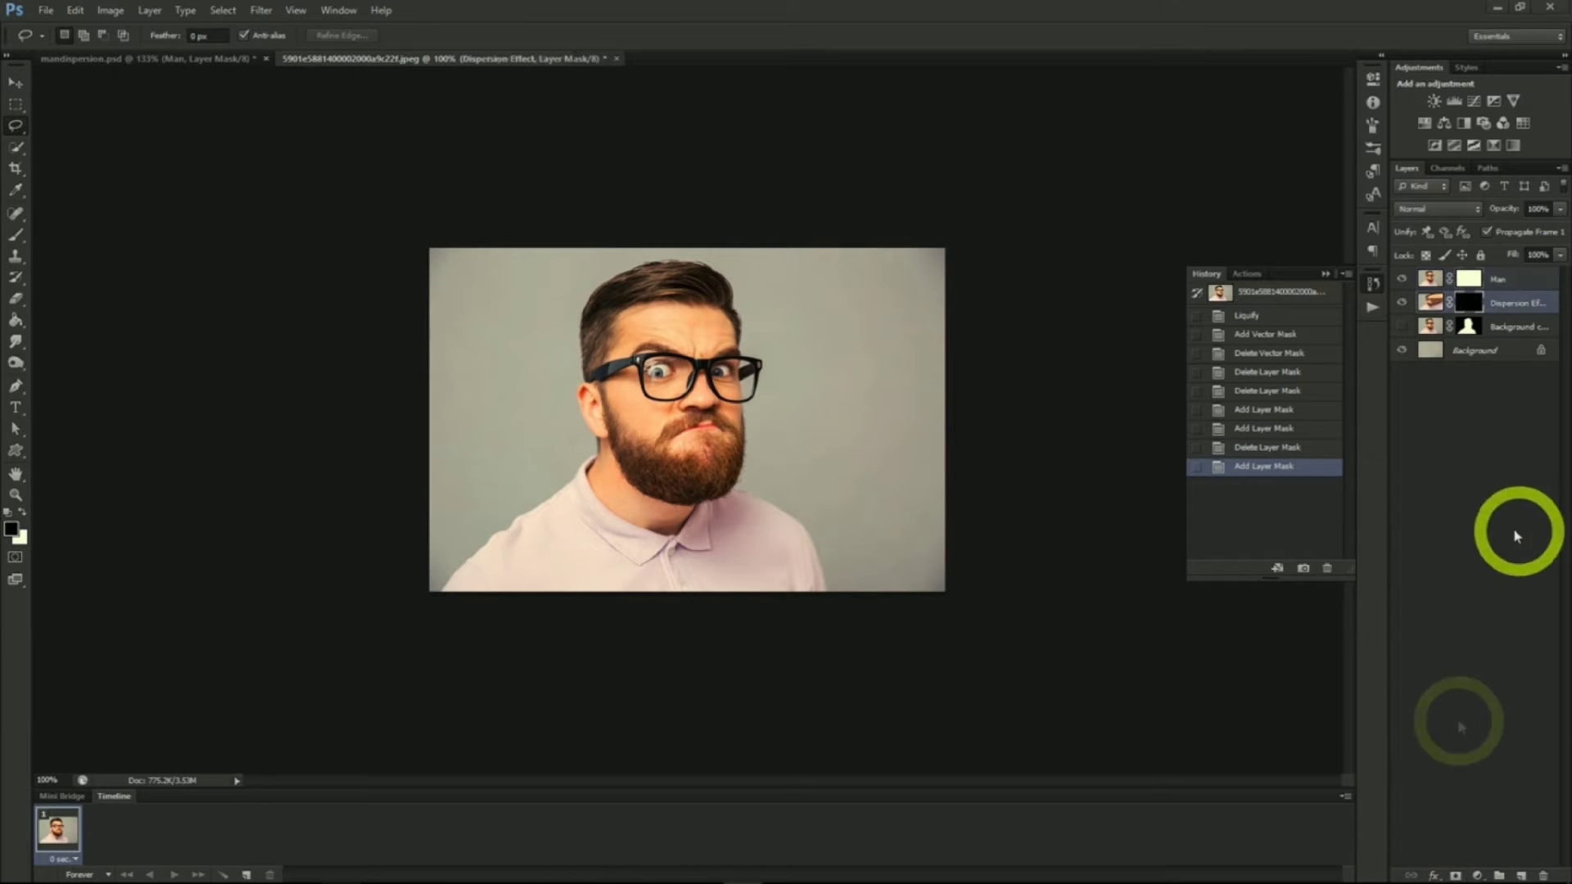
{"action": "left_click", "coordinate": [1465, 301]}
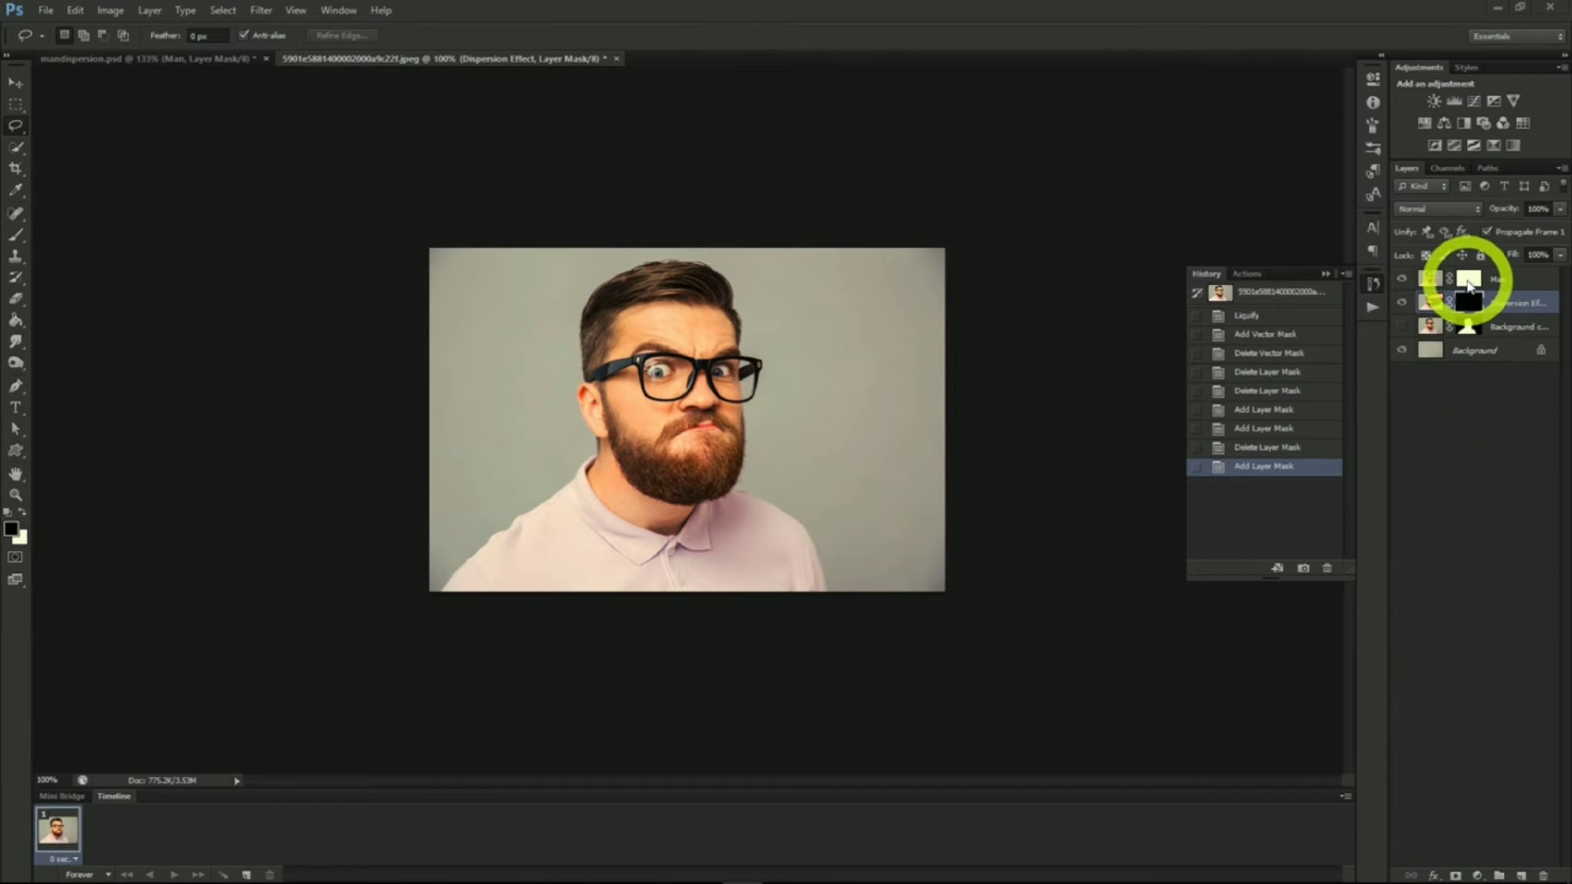
{"action": "left_click", "coordinate": [1468, 283]}
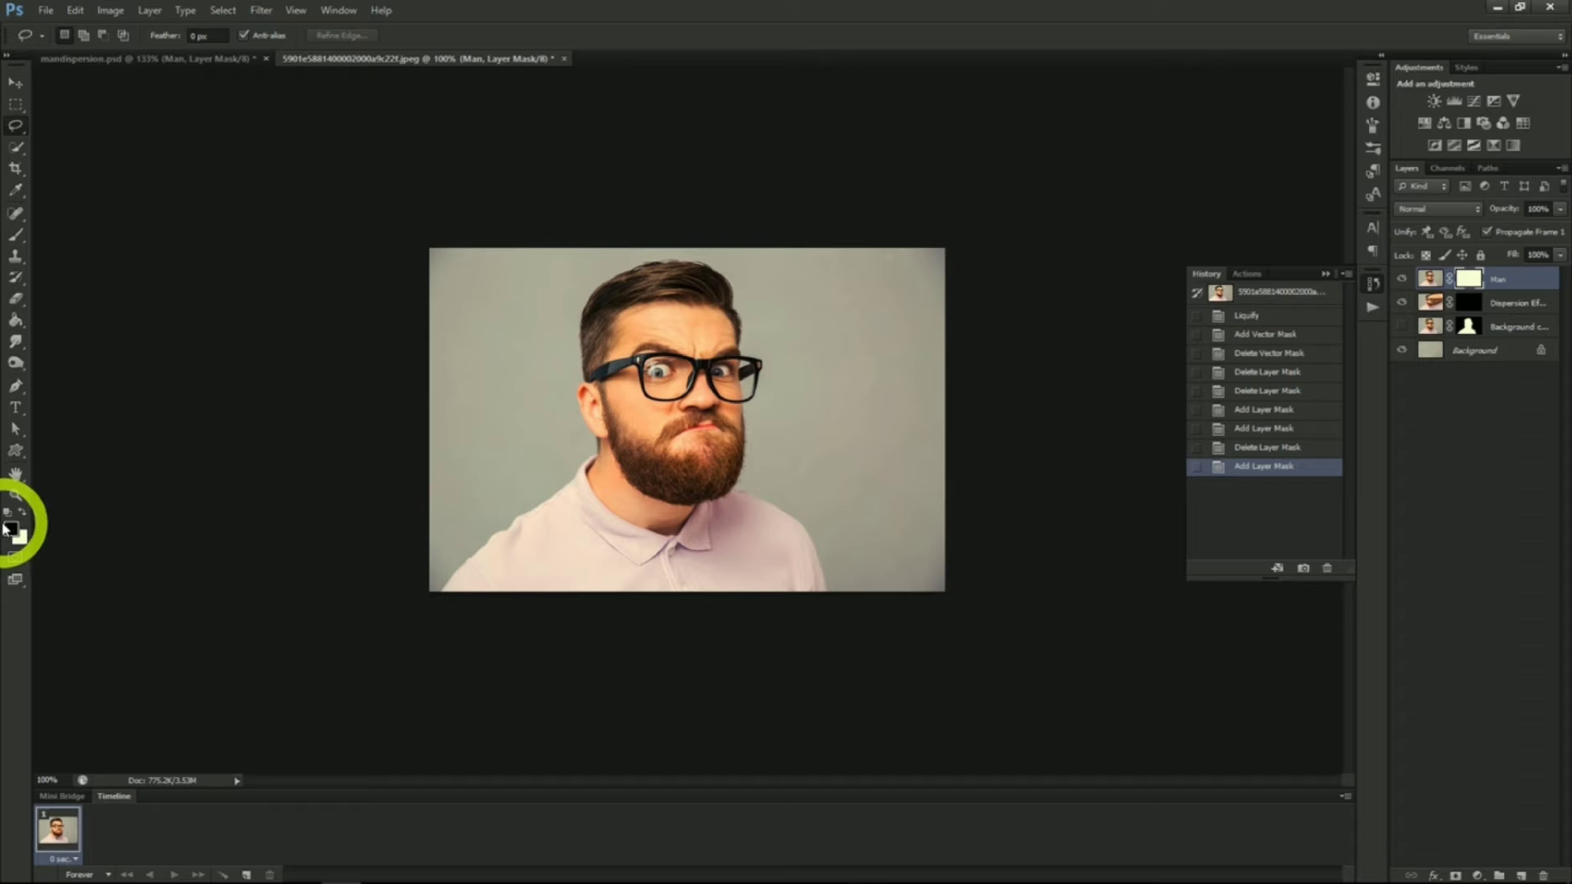
Paint black with a 400 px dispersion particle brush on the Man mask to break up the right side of his face
{"action": "left_click", "coordinate": [15, 240]}
{"action": "left_click", "coordinate": [82, 35]}
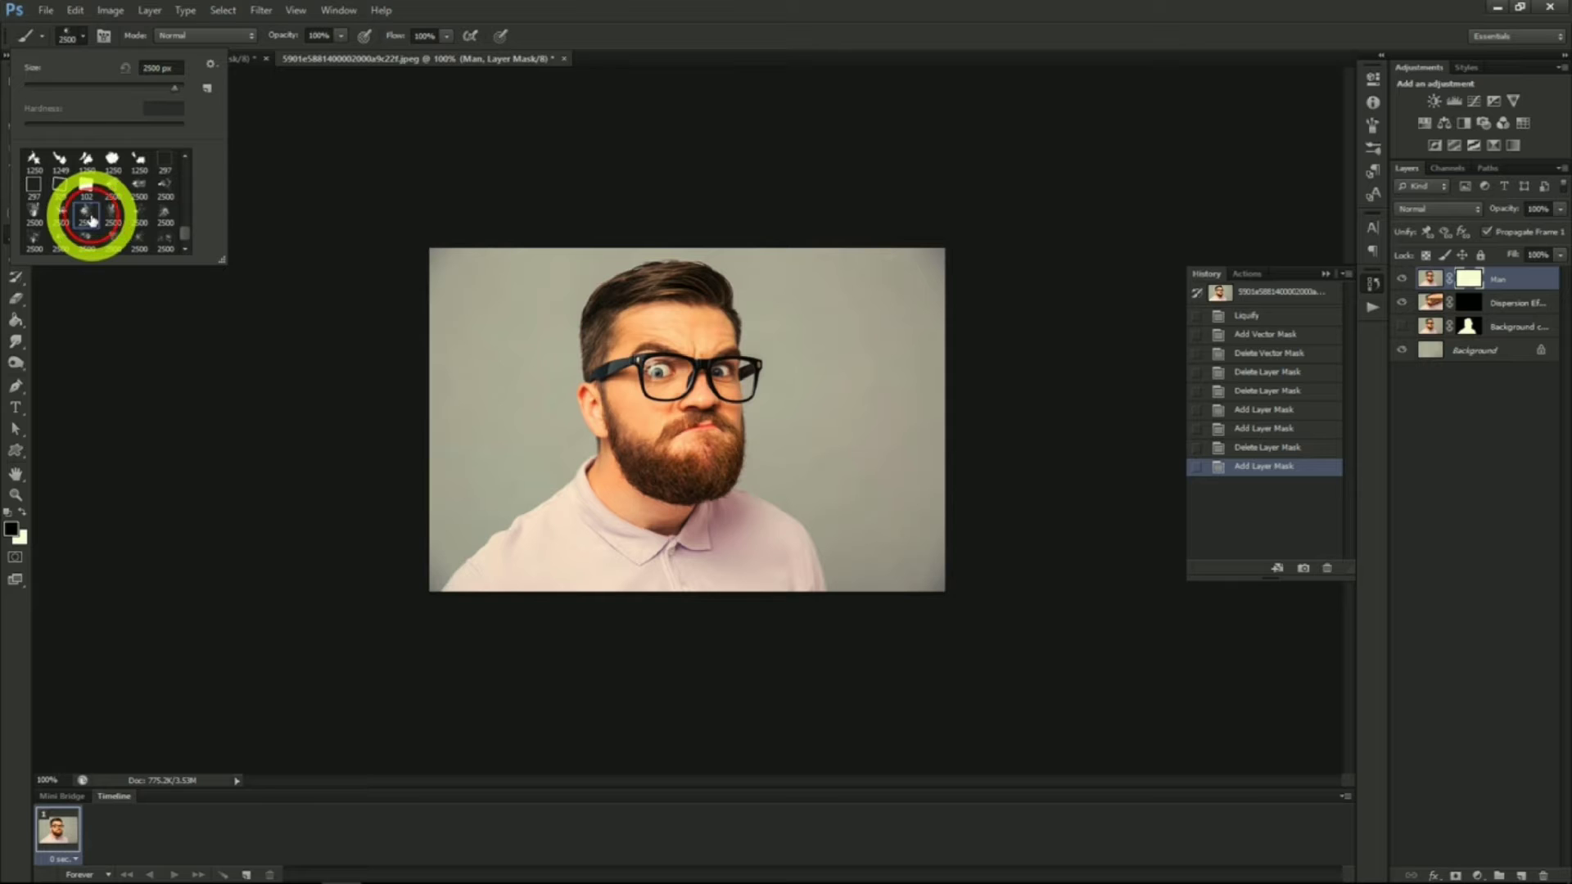
{"action": "left_click", "coordinate": [83, 35]}
{"action": "key", "text": "bracketleft"}
{"action": "key", "text": "bracketleft"}
{"action": "key", "text": "bracketleft"}
{"action": "key", "text": "bracketleft"}
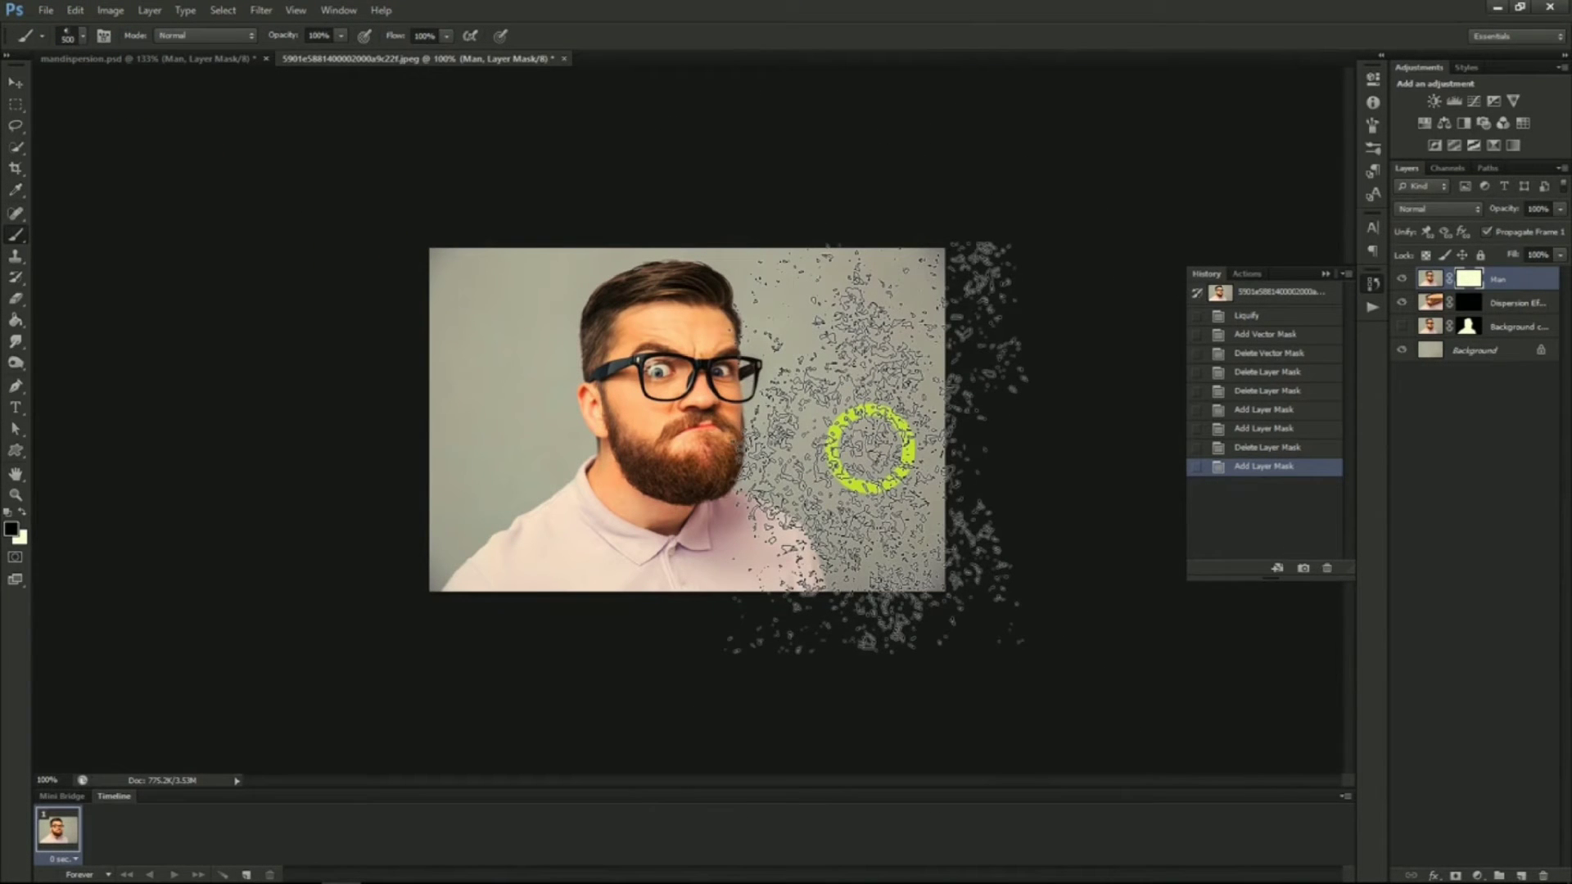
{"action": "key", "text": "bracketleft"}
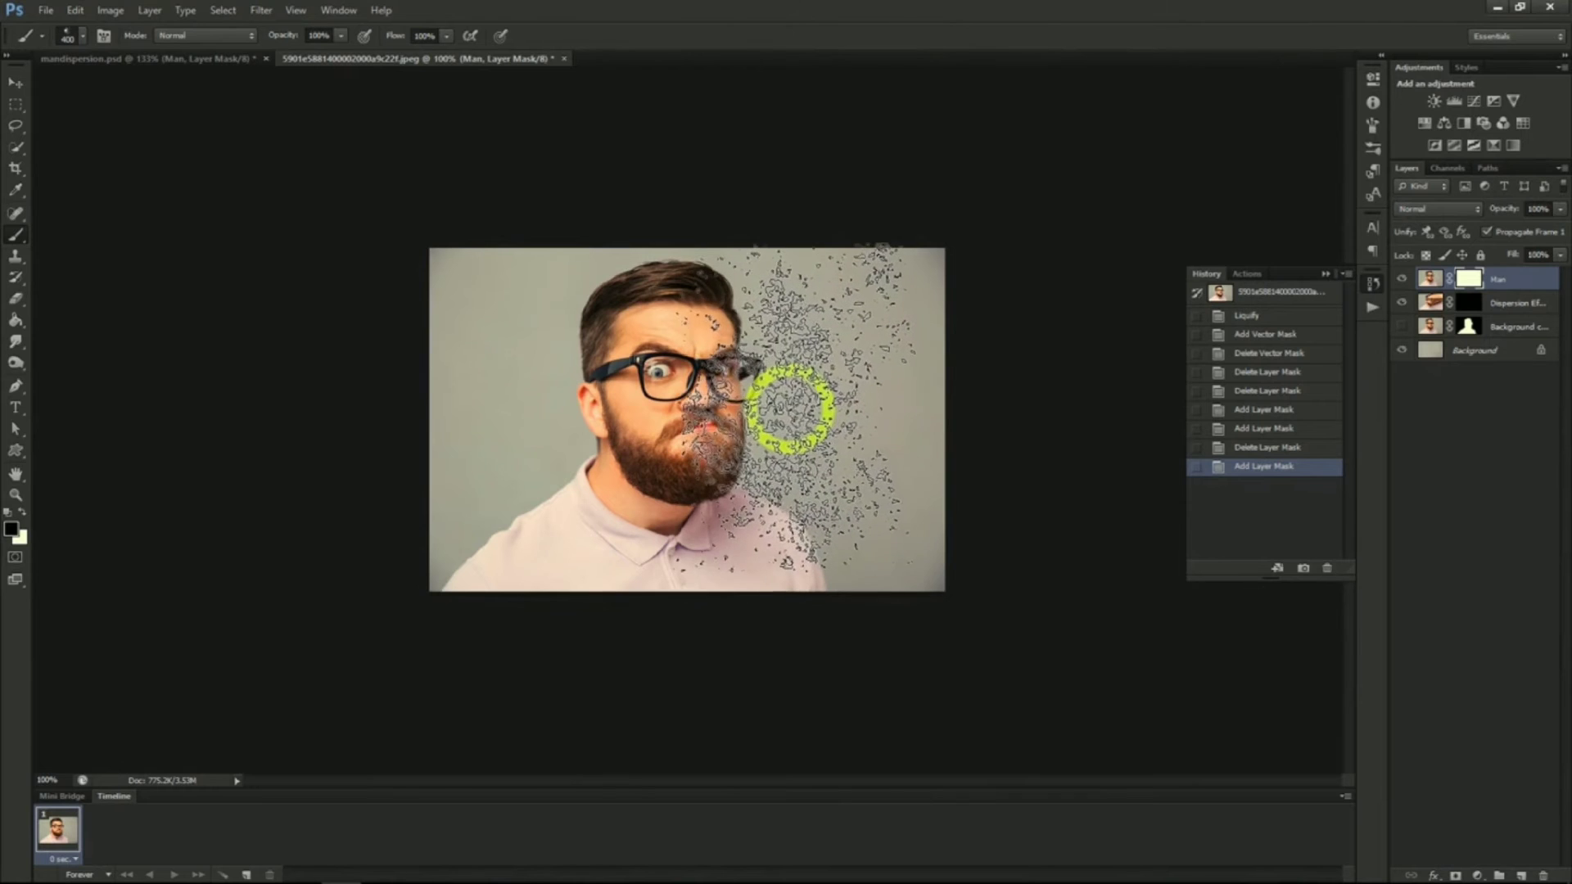
{"action": "left_click", "coordinate": [797, 386]}
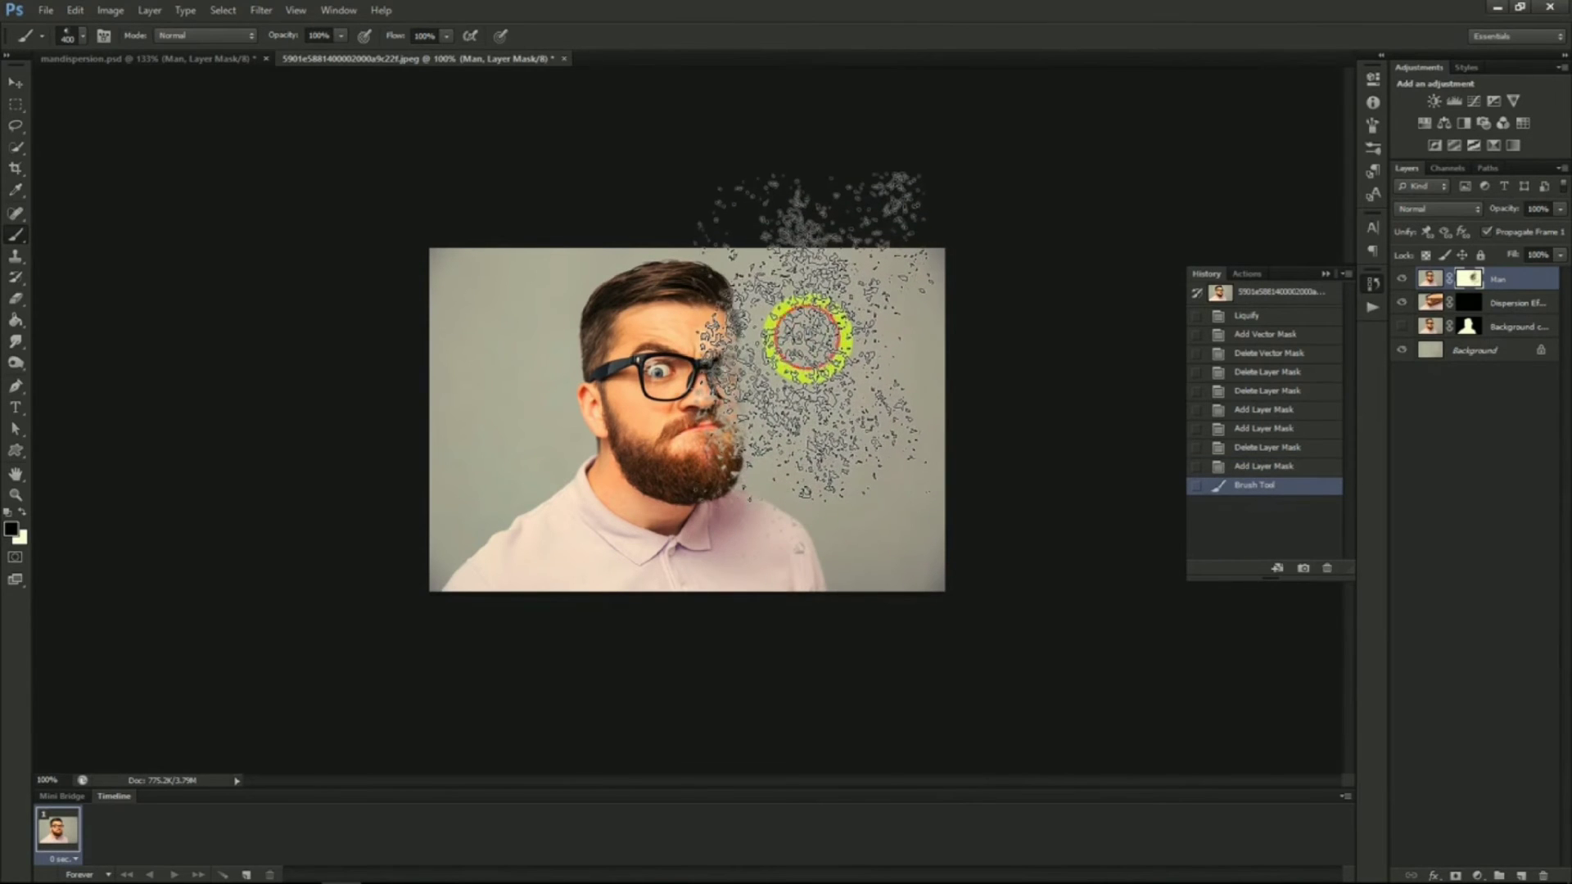
{"action": "left_click", "coordinate": [806, 330]}
{"action": "left_click", "coordinate": [782, 273]}
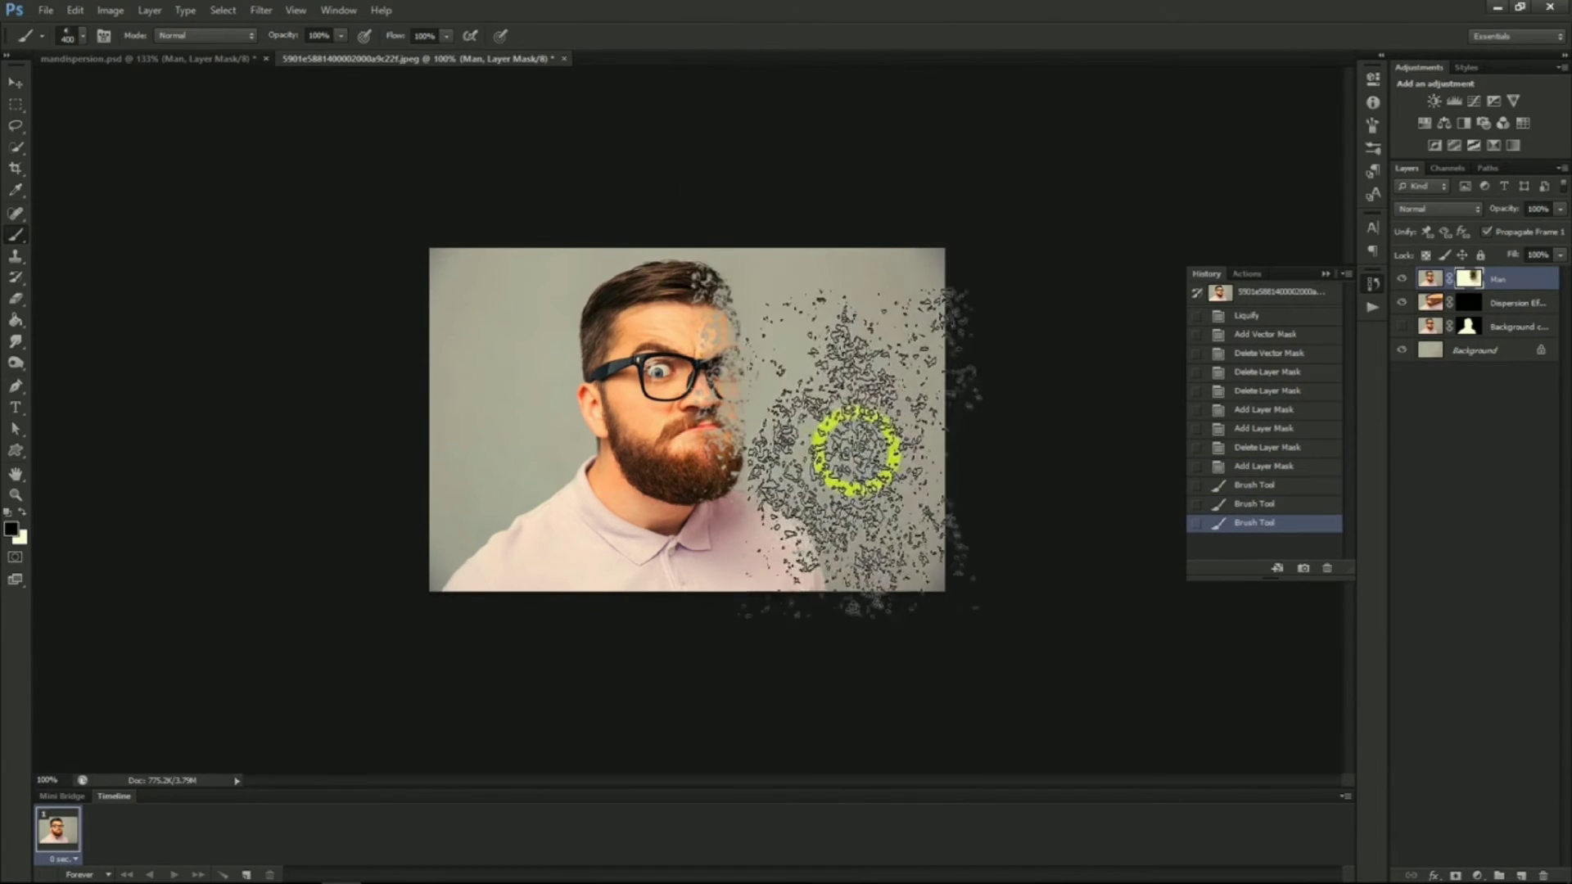
{"action": "left_click", "coordinate": [856, 485]}
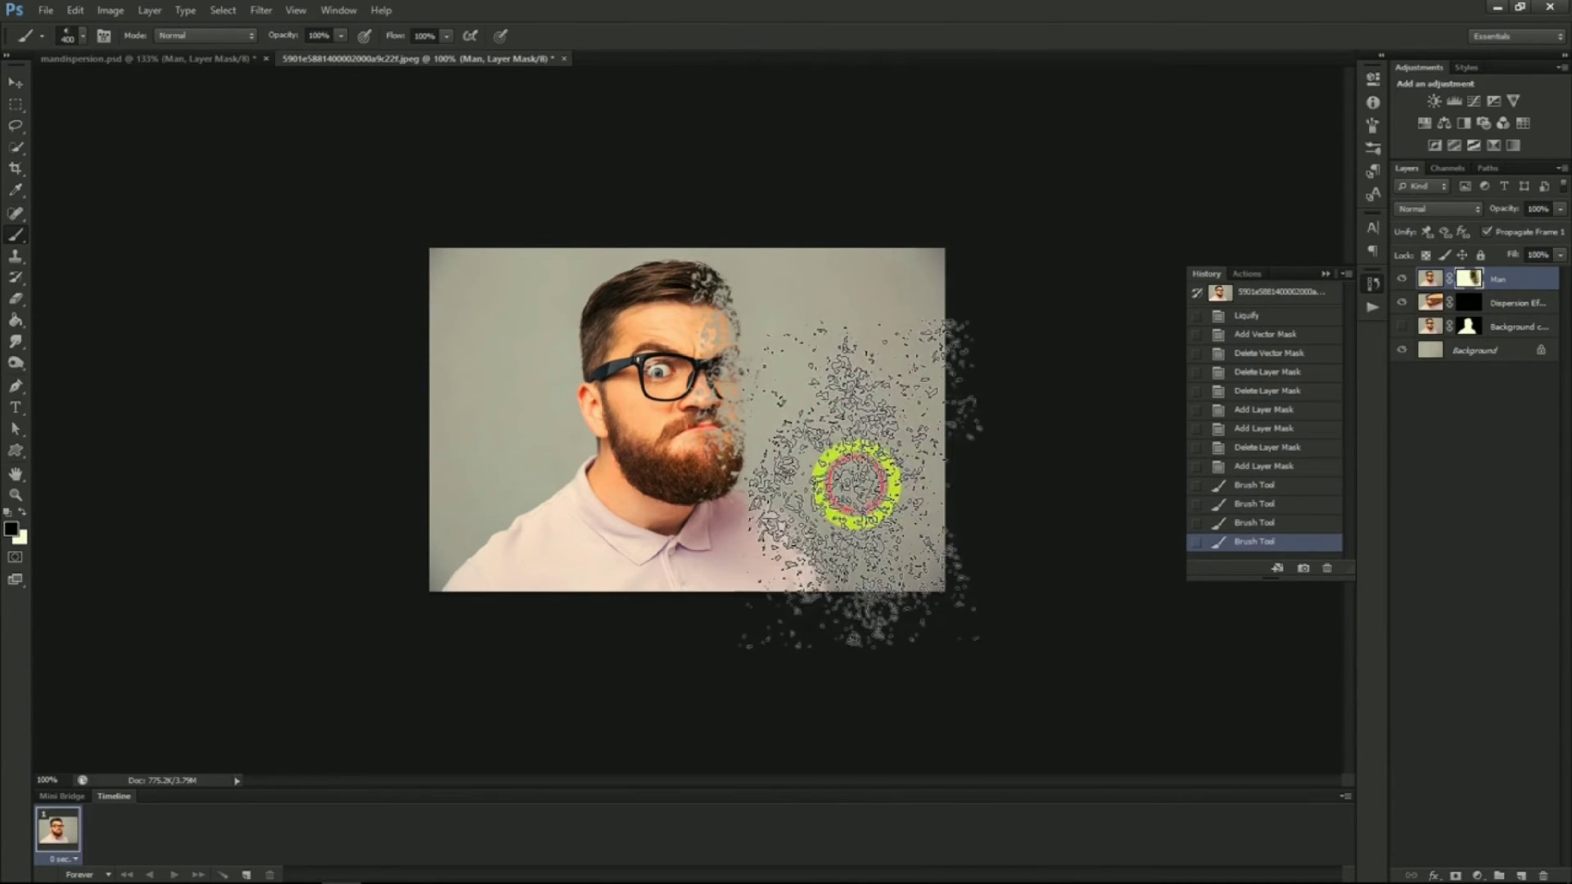
Select the Dispersion Effect layer's mask and switch the foreground colour to white
{"action": "left_click", "coordinate": [1400, 350]}
{"action": "left_click", "coordinate": [1401, 302]}
{"action": "left_click", "coordinate": [1497, 305]}
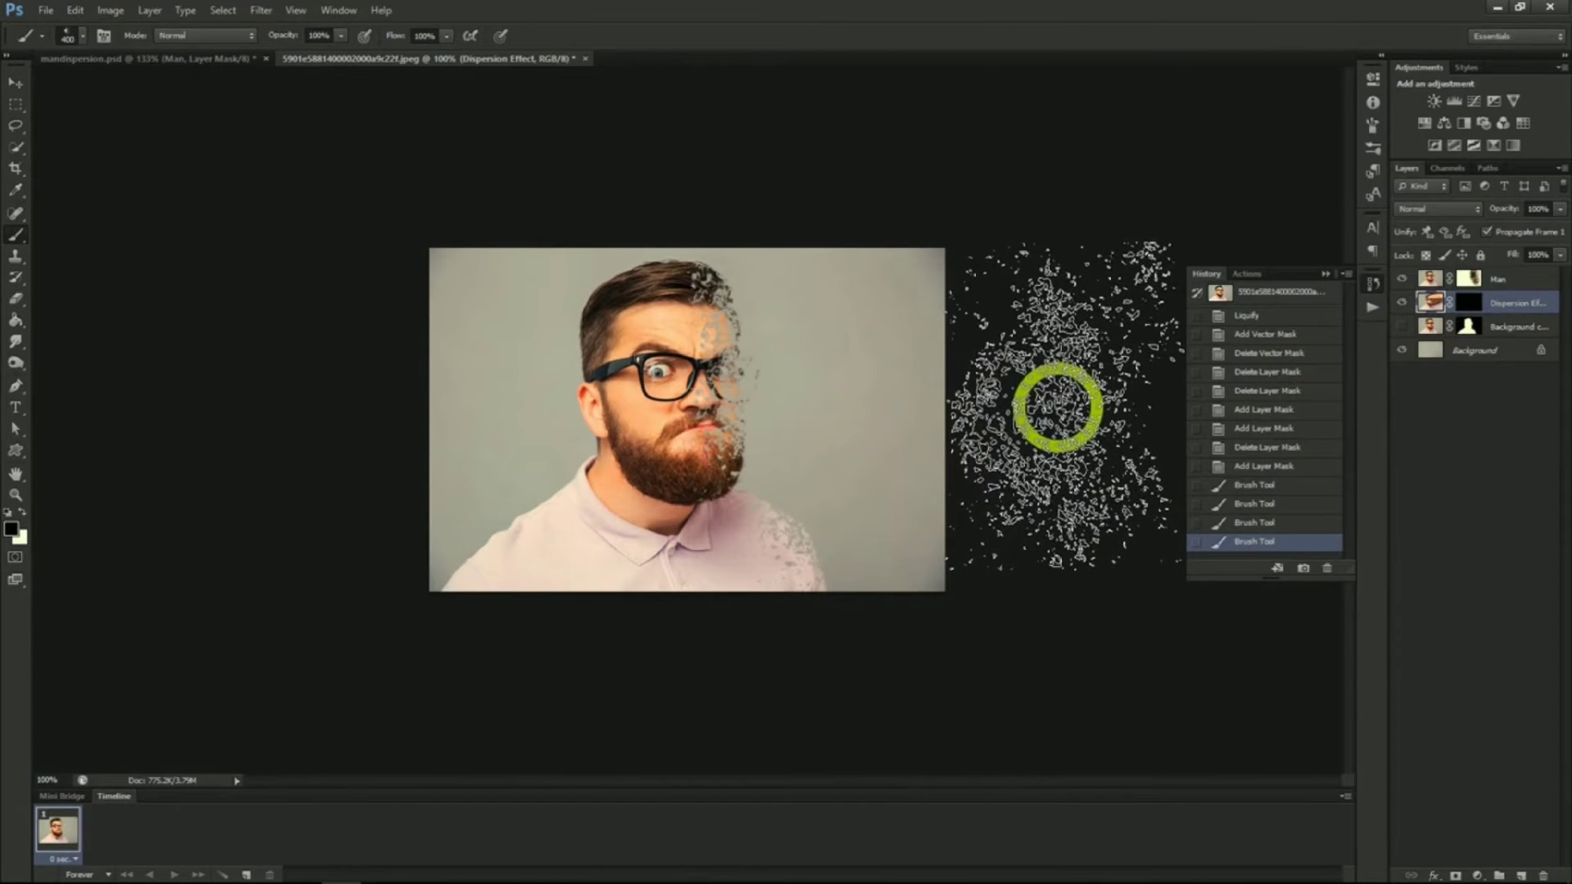
{"action": "left_click", "coordinate": [22, 511]}
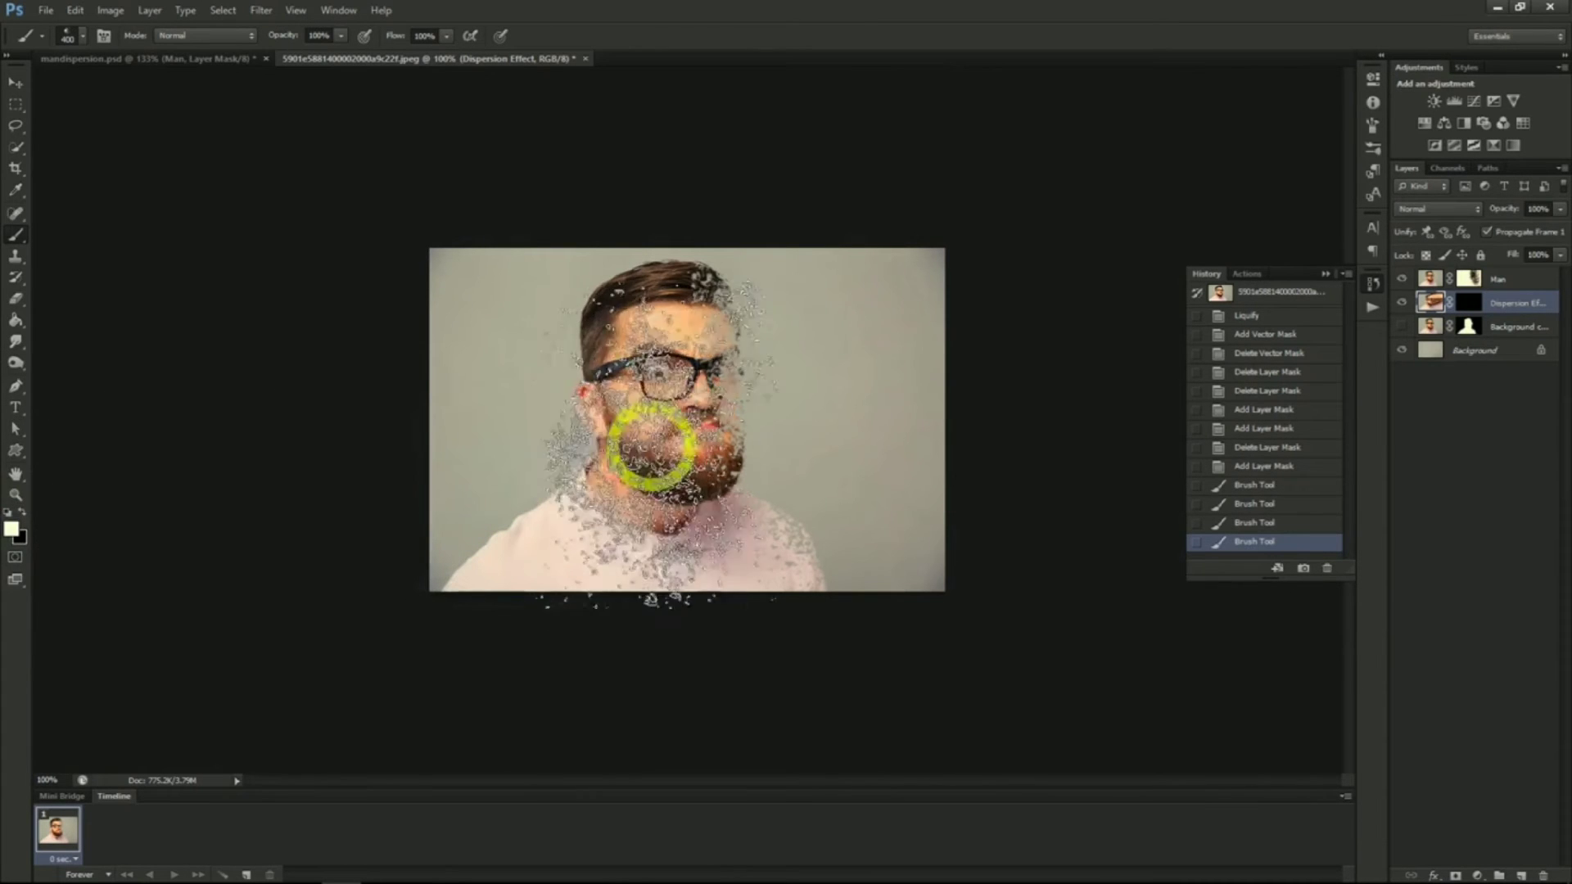
Paint white dispersion dabs on the Dispersion Effect mask with a 2500 px brush, then undo both dabs
{"action": "left_click", "coordinate": [78, 36]}
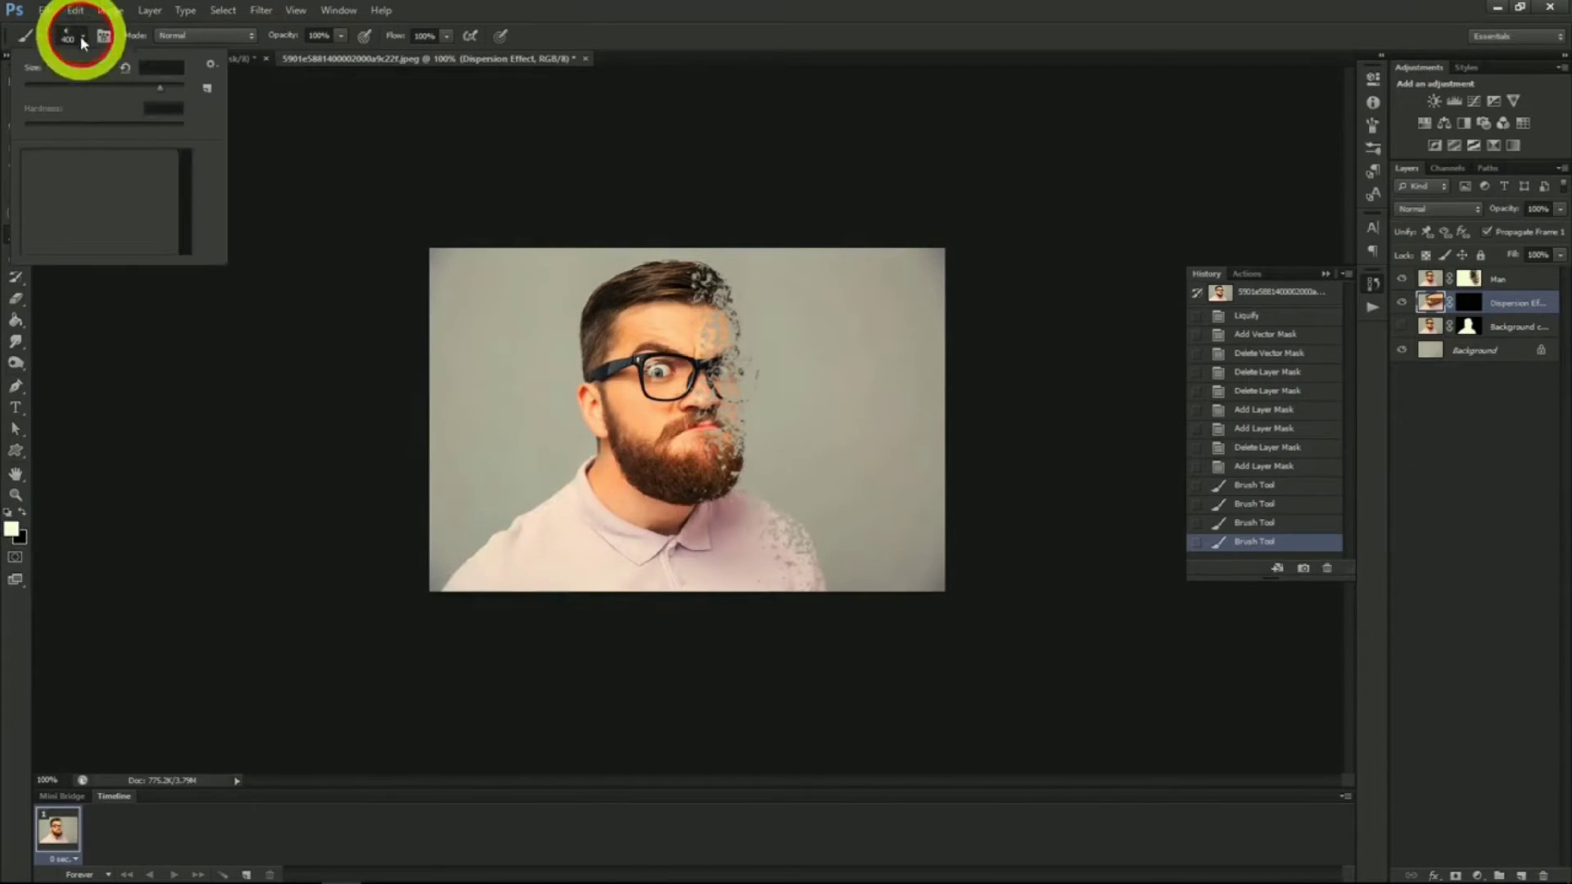
{"action": "left_click", "coordinate": [120, 213]}
{"action": "left_click", "coordinate": [84, 38]}
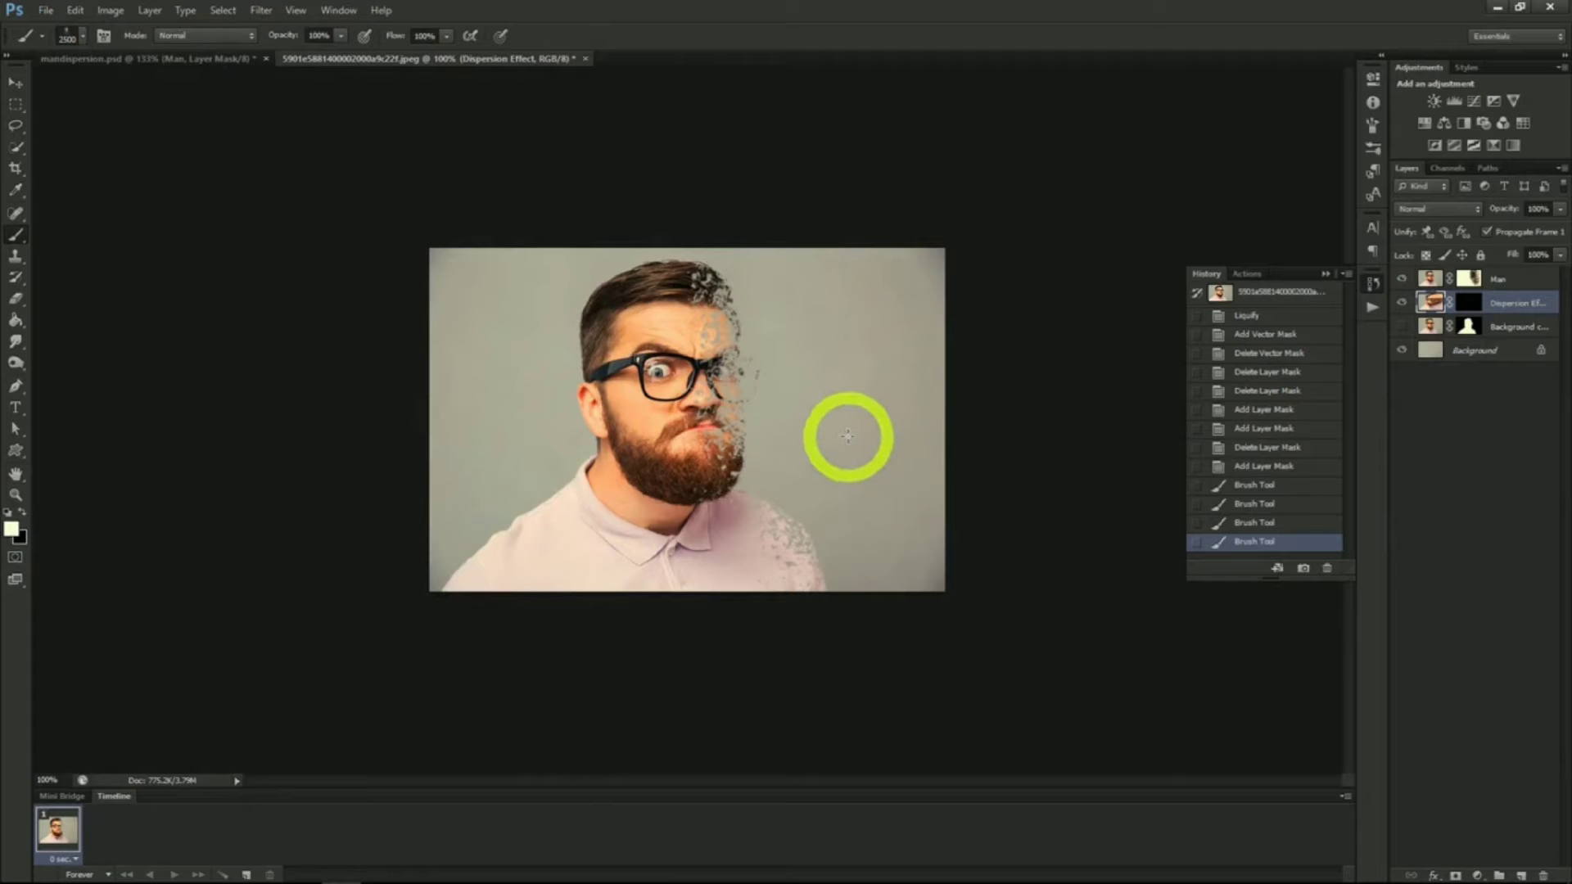
{"action": "left_click", "coordinate": [817, 409]}
{"action": "left_click", "coordinate": [790, 418]}
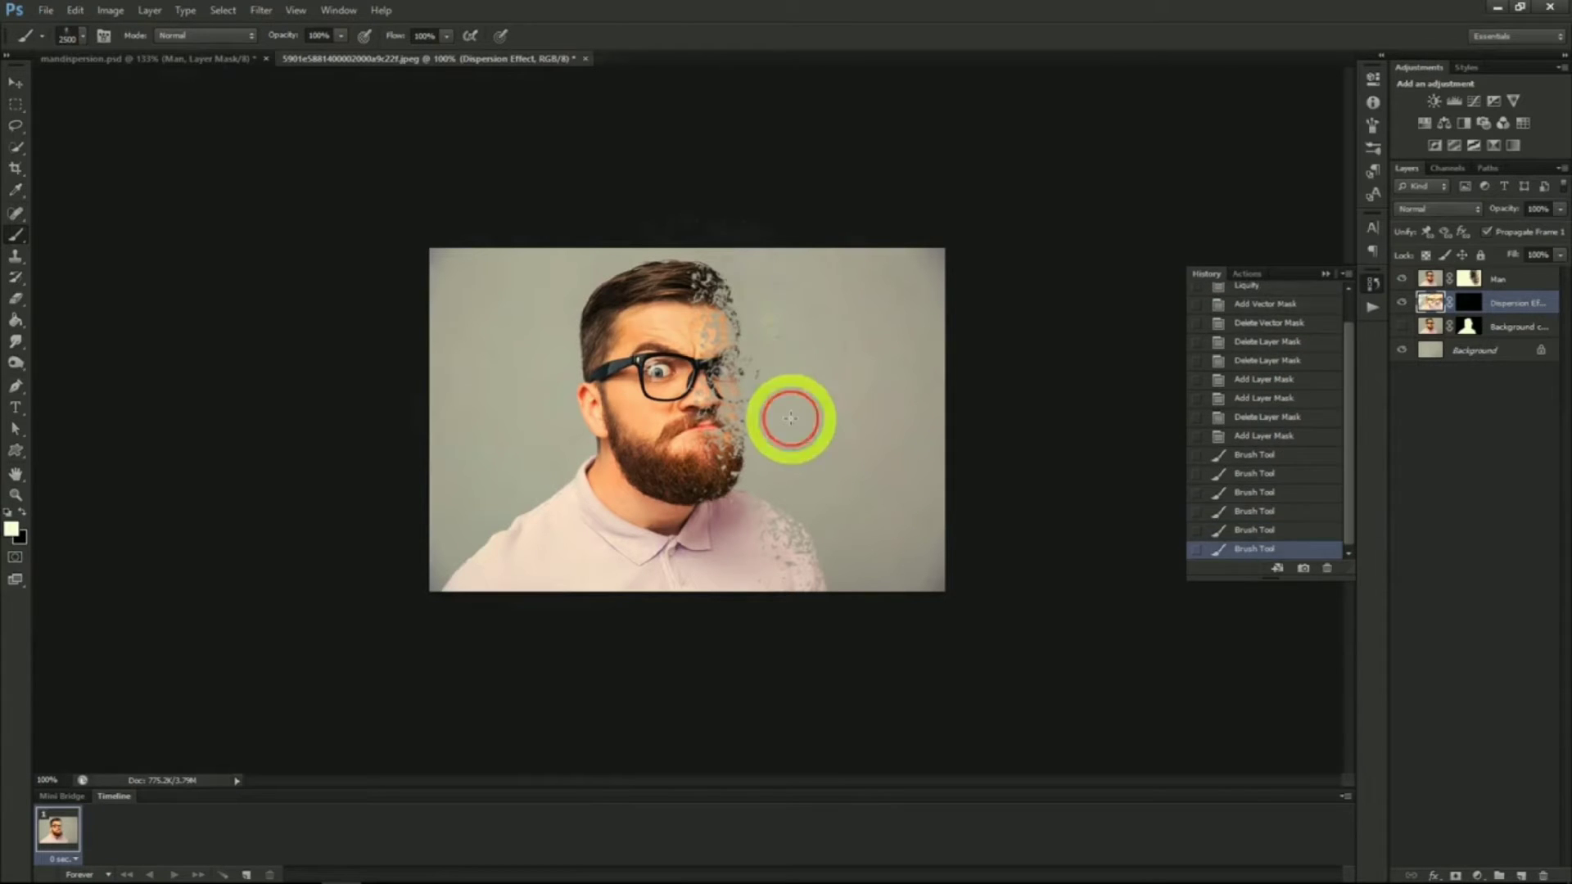
{"action": "key", "text": "ctrl+alt+z"}
{"action": "key", "text": "ctrl+alt+z"}
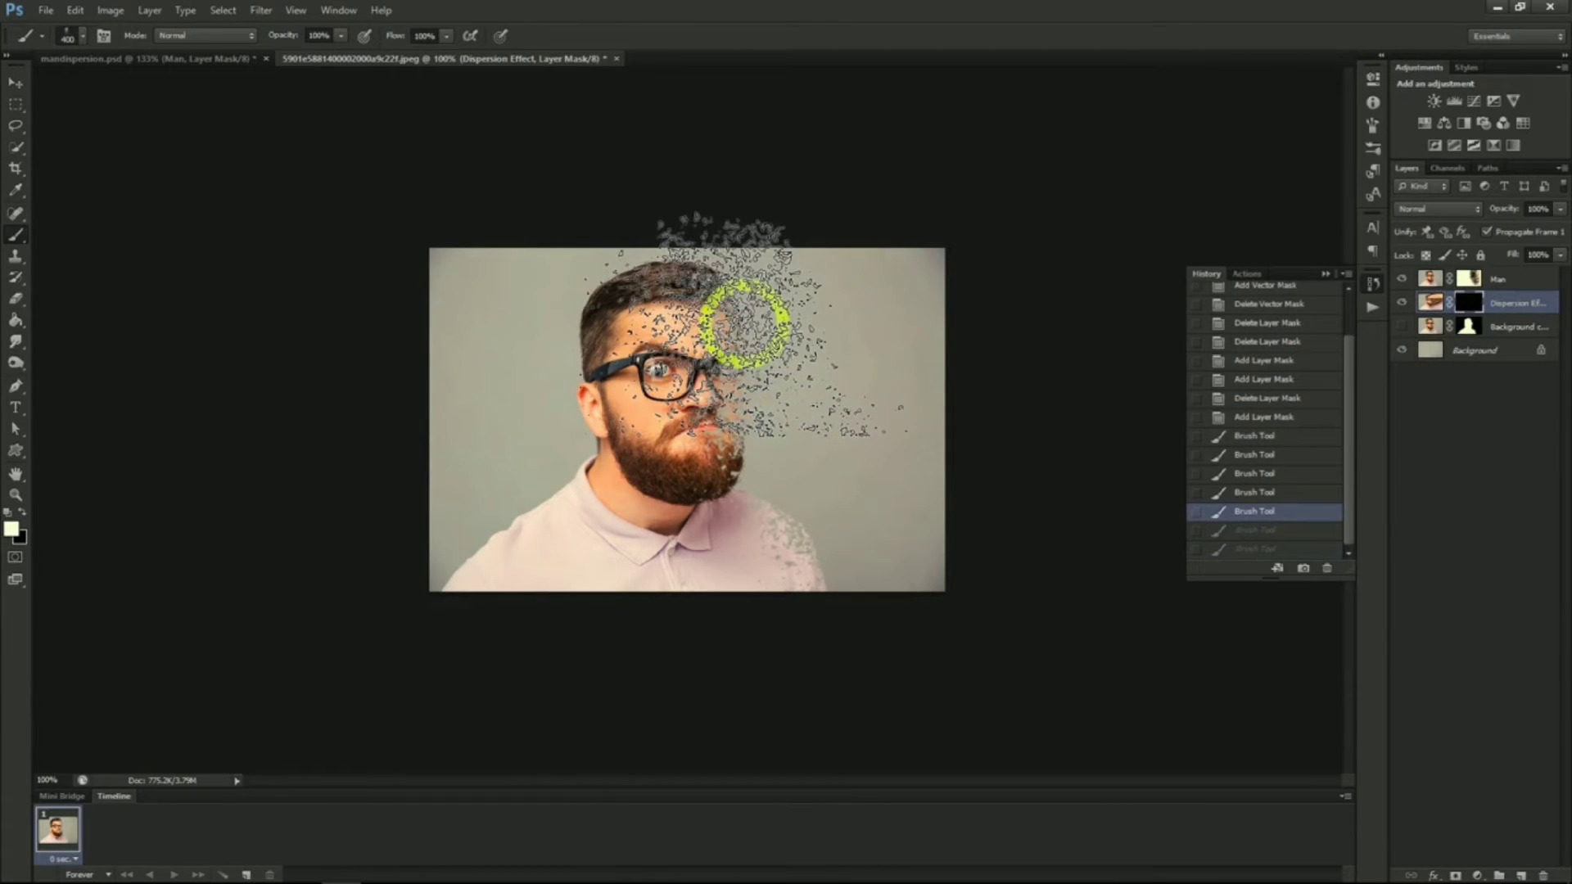
Paint white with the 400 px dispersion brush on the Dispersion Effect mask to reveal stretched particles beside the face
{"action": "mouse_move", "coordinate": [748, 322]}
{"action": "left_mouse_down"}
{"action": "mouse_move", "coordinate": [763, 426]}
{"action": "mouse_move", "coordinate": [870, 519]}
{"action": "mouse_move", "coordinate": [903, 433]}
{"action": "mouse_move", "coordinate": [864, 542]}
{"action": "left_mouse_up"}
{"action": "mouse_move", "coordinate": [871, 534]}
{"action": "left_mouse_down"}
{"action": "mouse_move", "coordinate": [930, 477]}
{"action": "mouse_move", "coordinate": [947, 421]}
{"action": "mouse_move", "coordinate": [909, 309]}
{"action": "mouse_move", "coordinate": [826, 315]}
{"action": "left_mouse_up"}
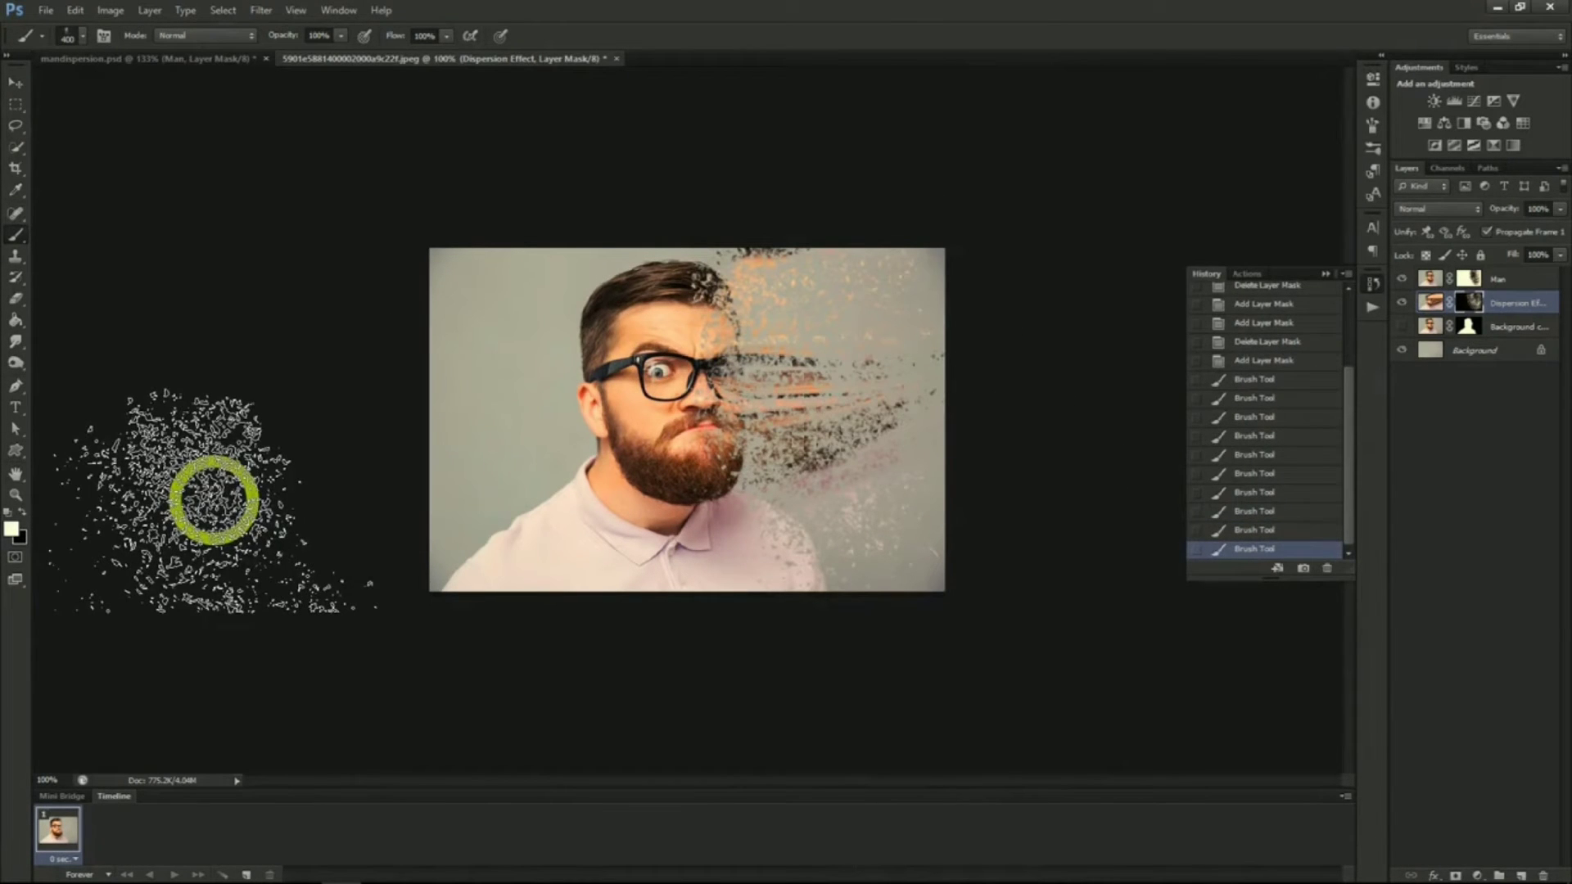
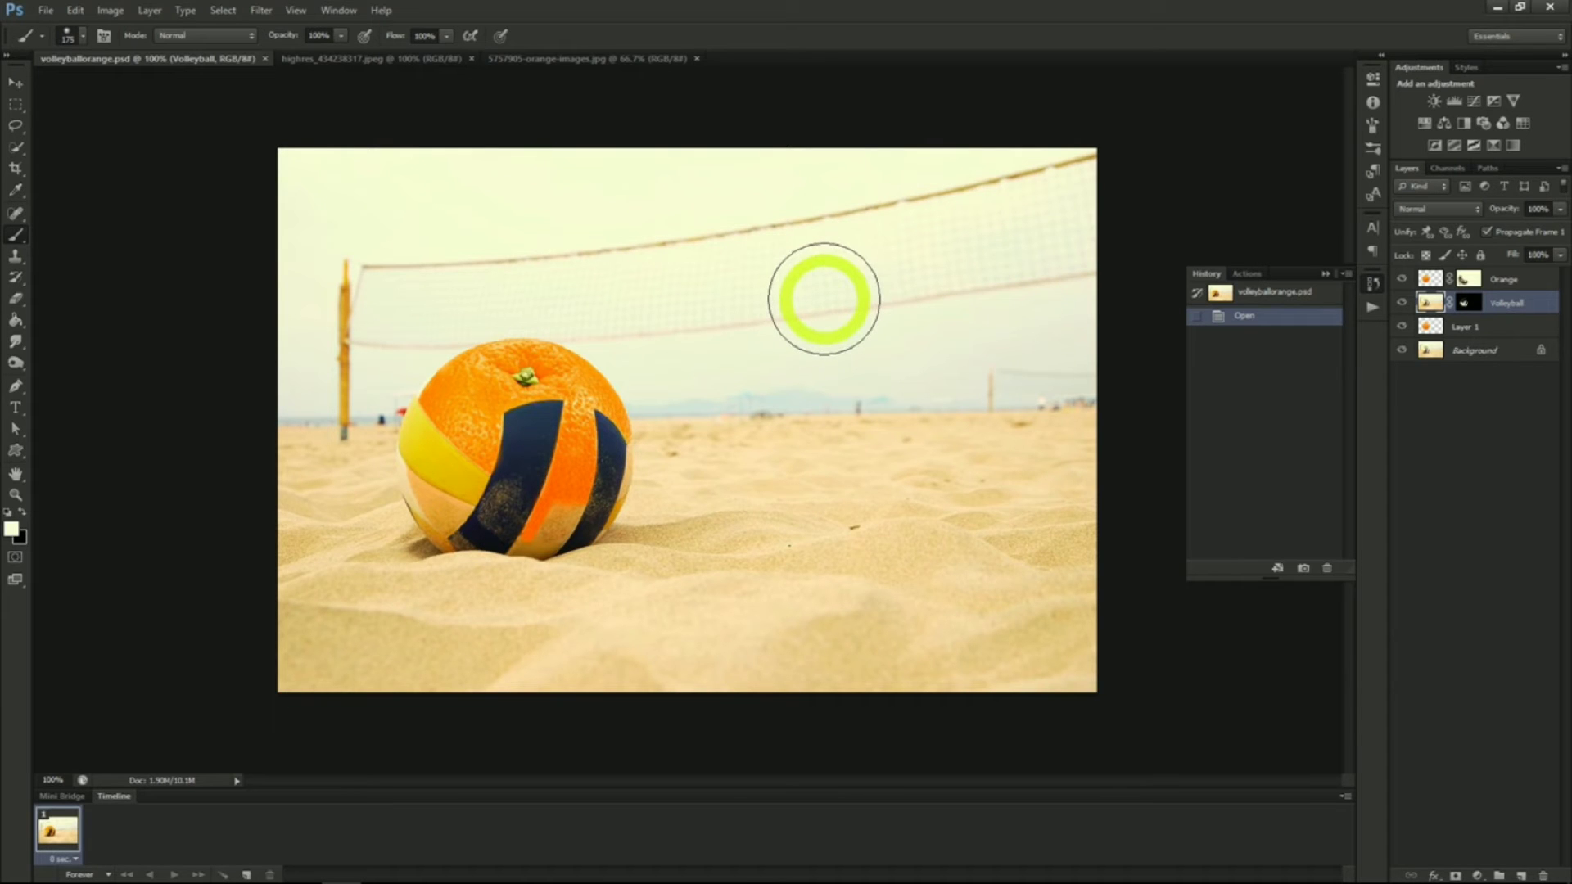
Select the orange with the Quick Selection tool and paste it into the beach volleyball photo
{"action": "left_click", "coordinate": [419, 66]}
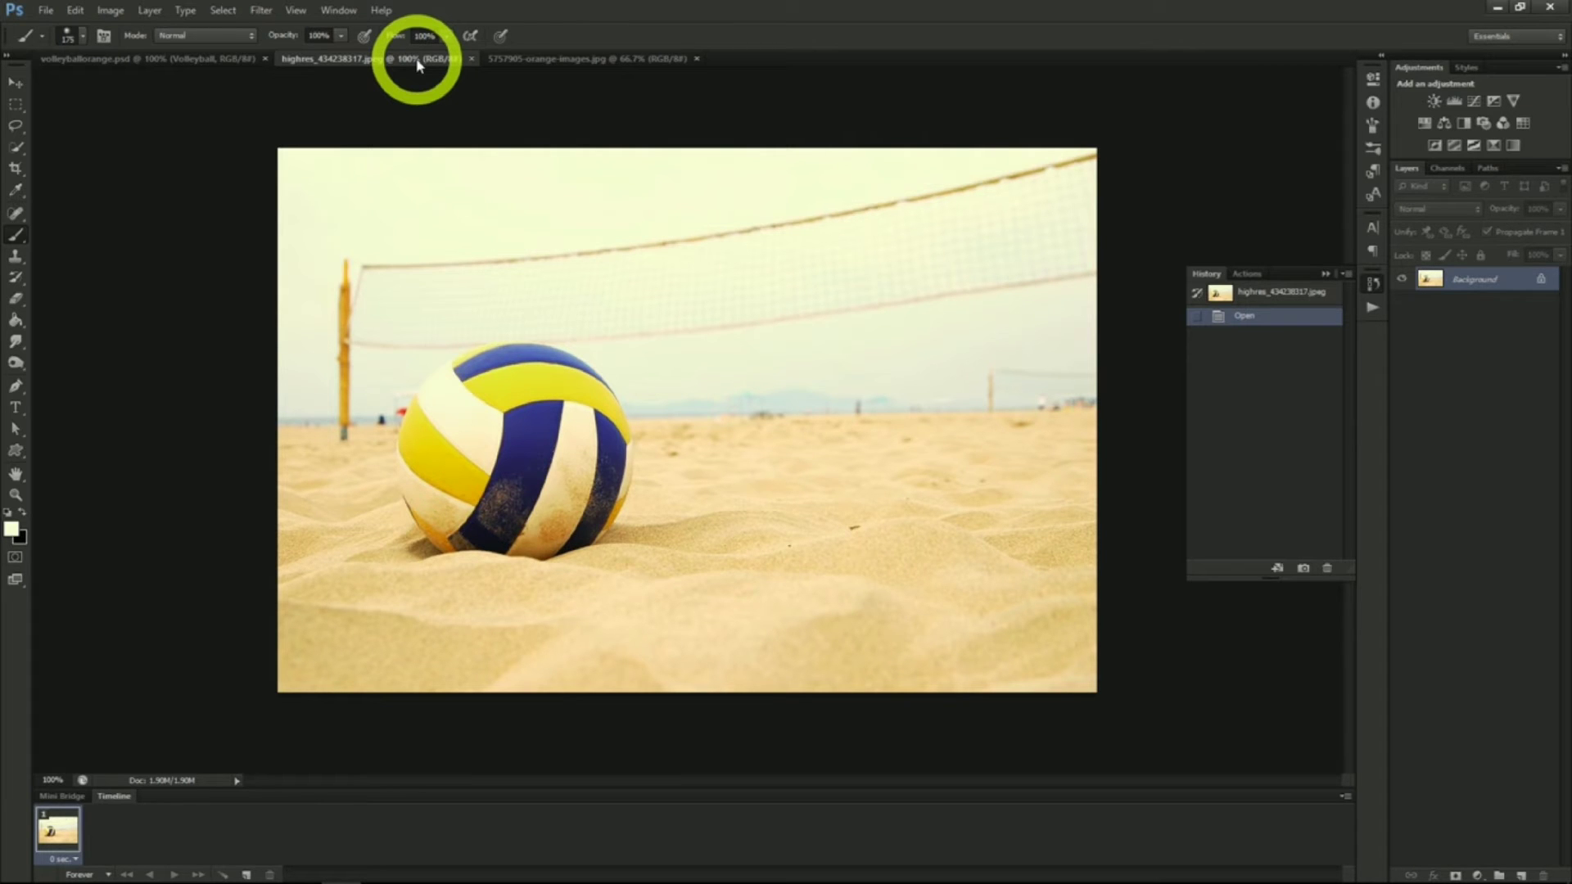
{"action": "left_click", "coordinate": [523, 59]}
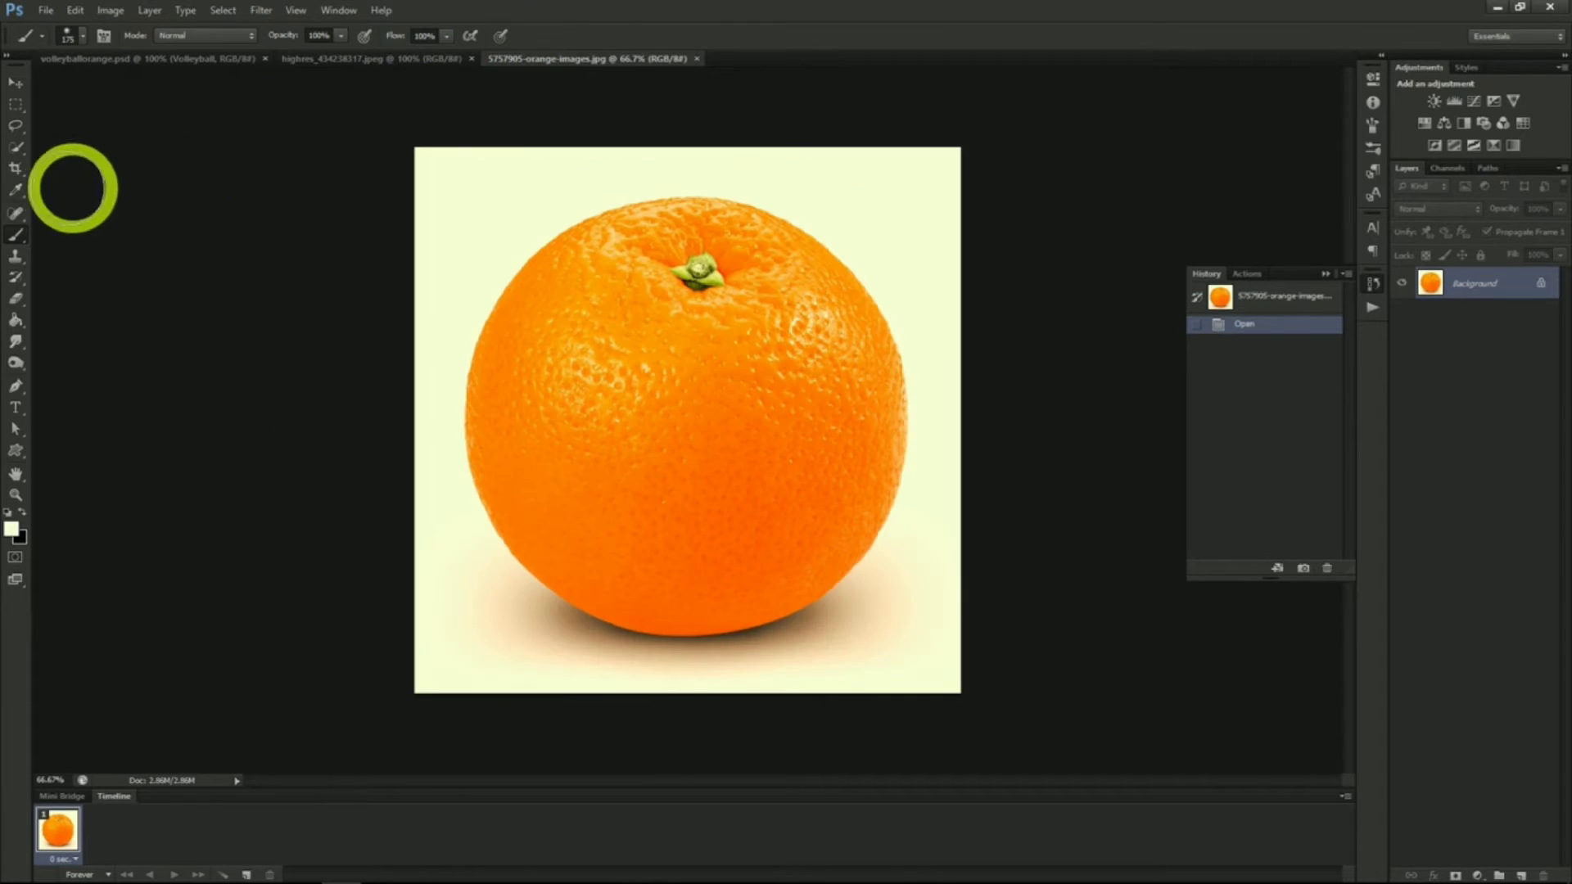
{"action": "left_click", "coordinate": [15, 147]}
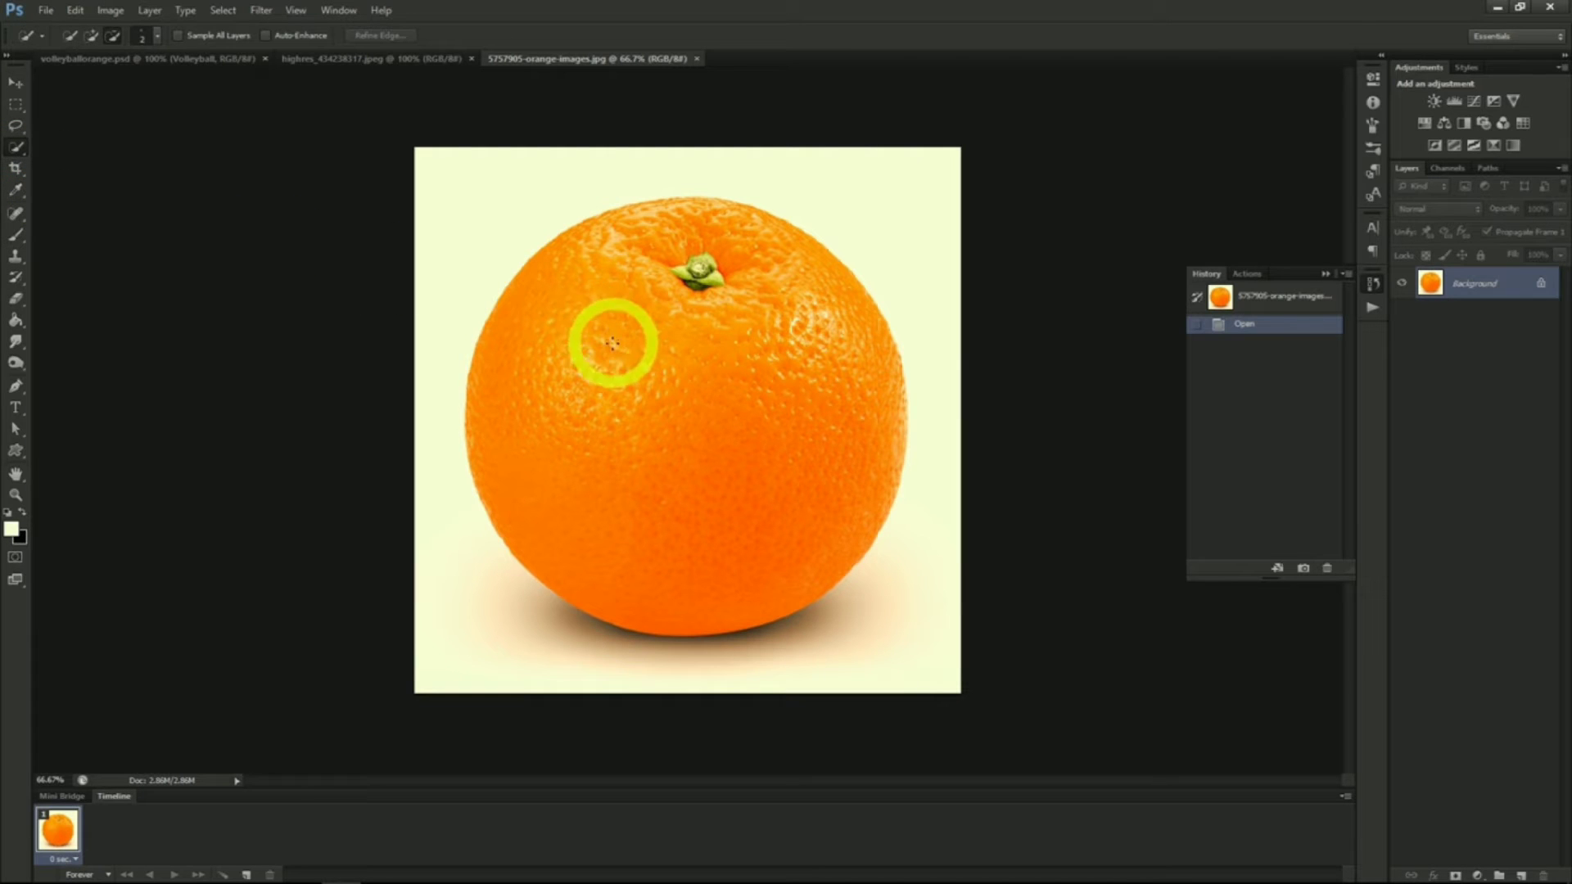
{"action": "mouse_move", "coordinate": [606, 348]}
{"action": "left_mouse_down"}
{"action": "mouse_move", "coordinate": [672, 497]}
{"action": "mouse_move", "coordinate": [746, 568]}
{"action": "mouse_move", "coordinate": [792, 584]}
{"action": "mouse_move", "coordinate": [838, 562]}
{"action": "left_mouse_up"}
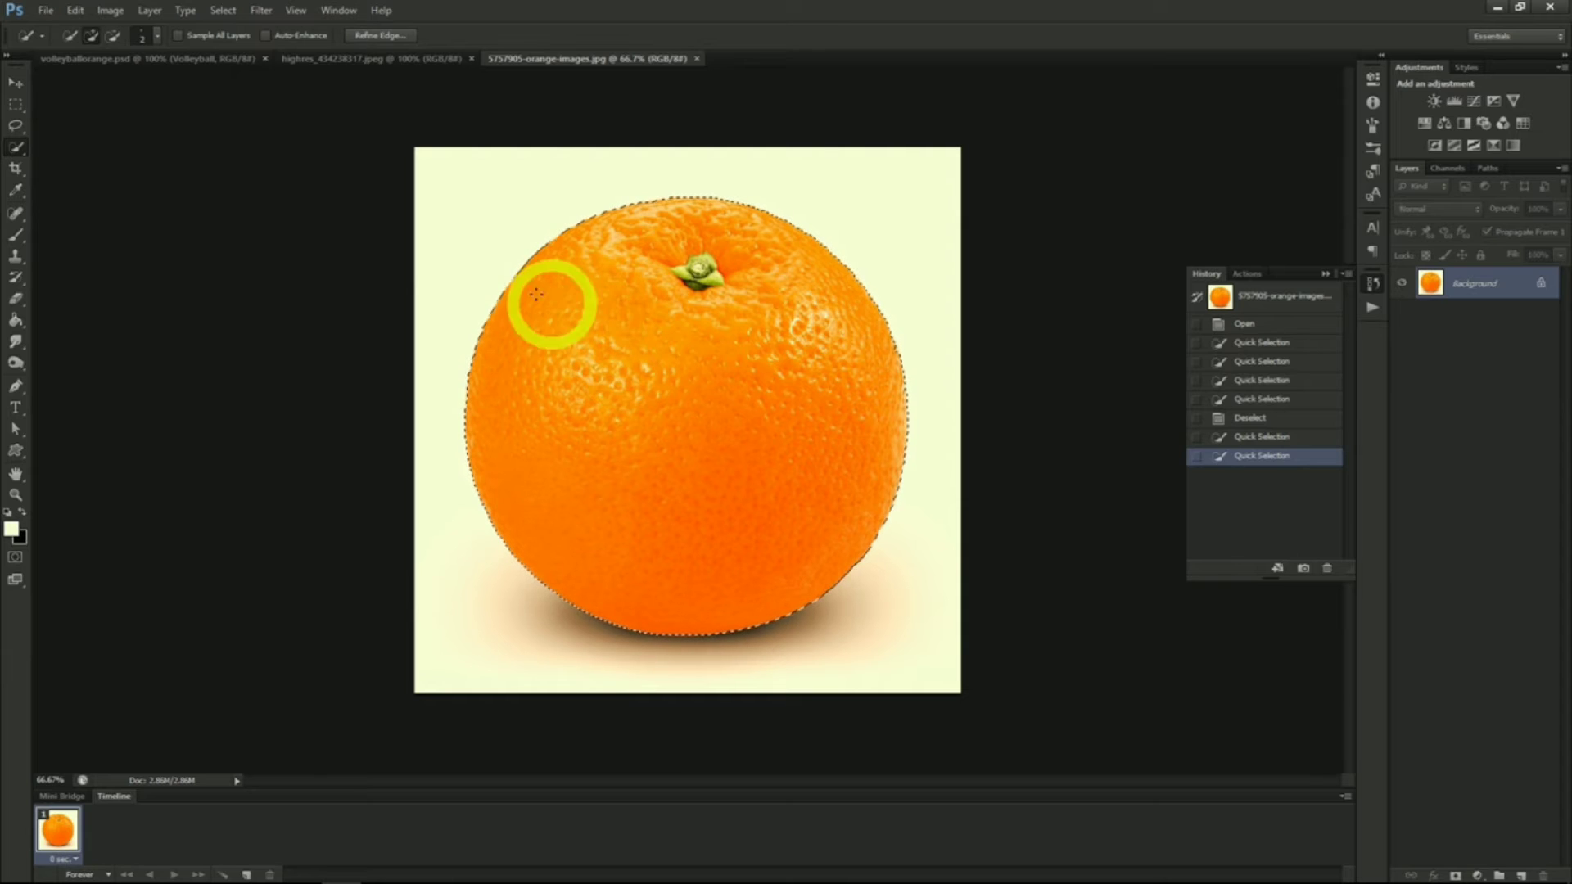
{"action": "left_click", "coordinate": [341, 60]}
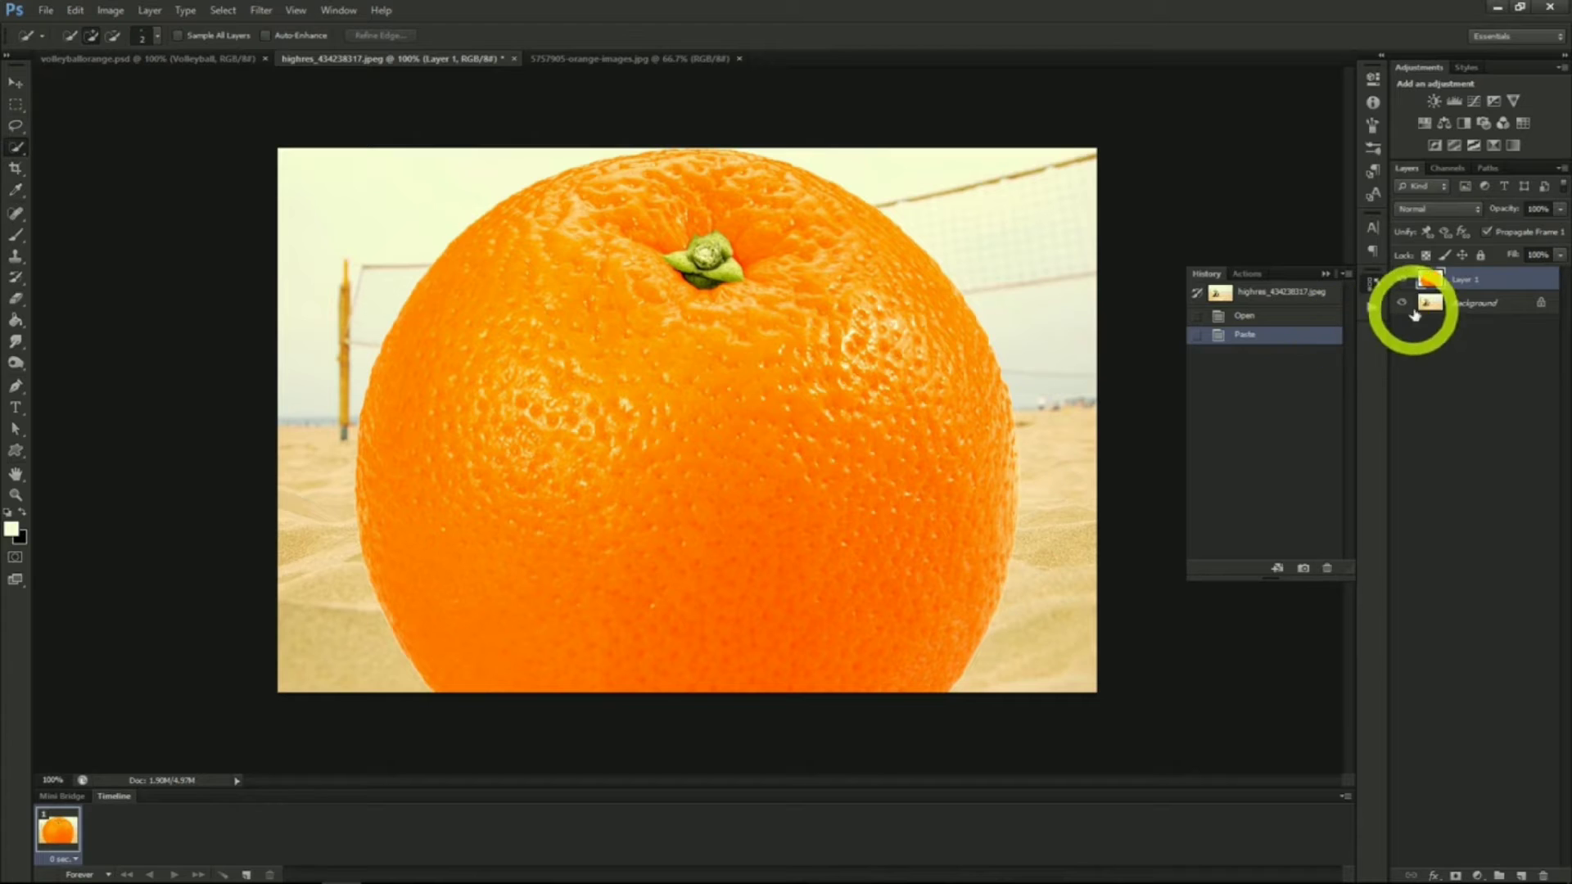
Duplicate the Background layer, move the copy to the top of the stack and set its opacity to 50%
{"action": "right_click", "coordinate": [1457, 305]}
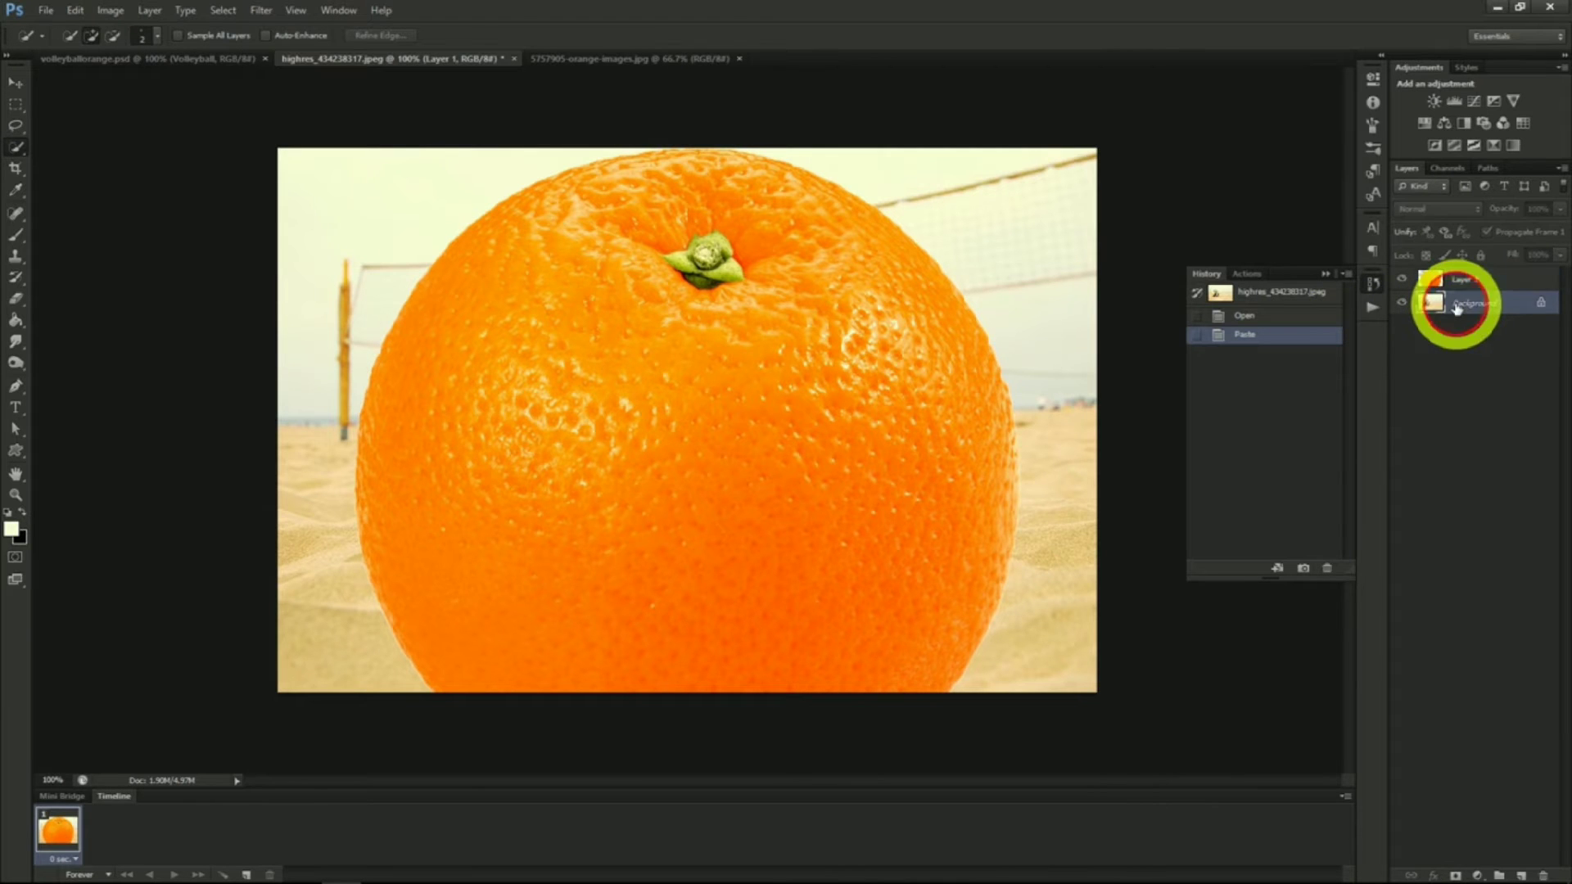
{"action": "left_click", "coordinate": [1453, 342]}
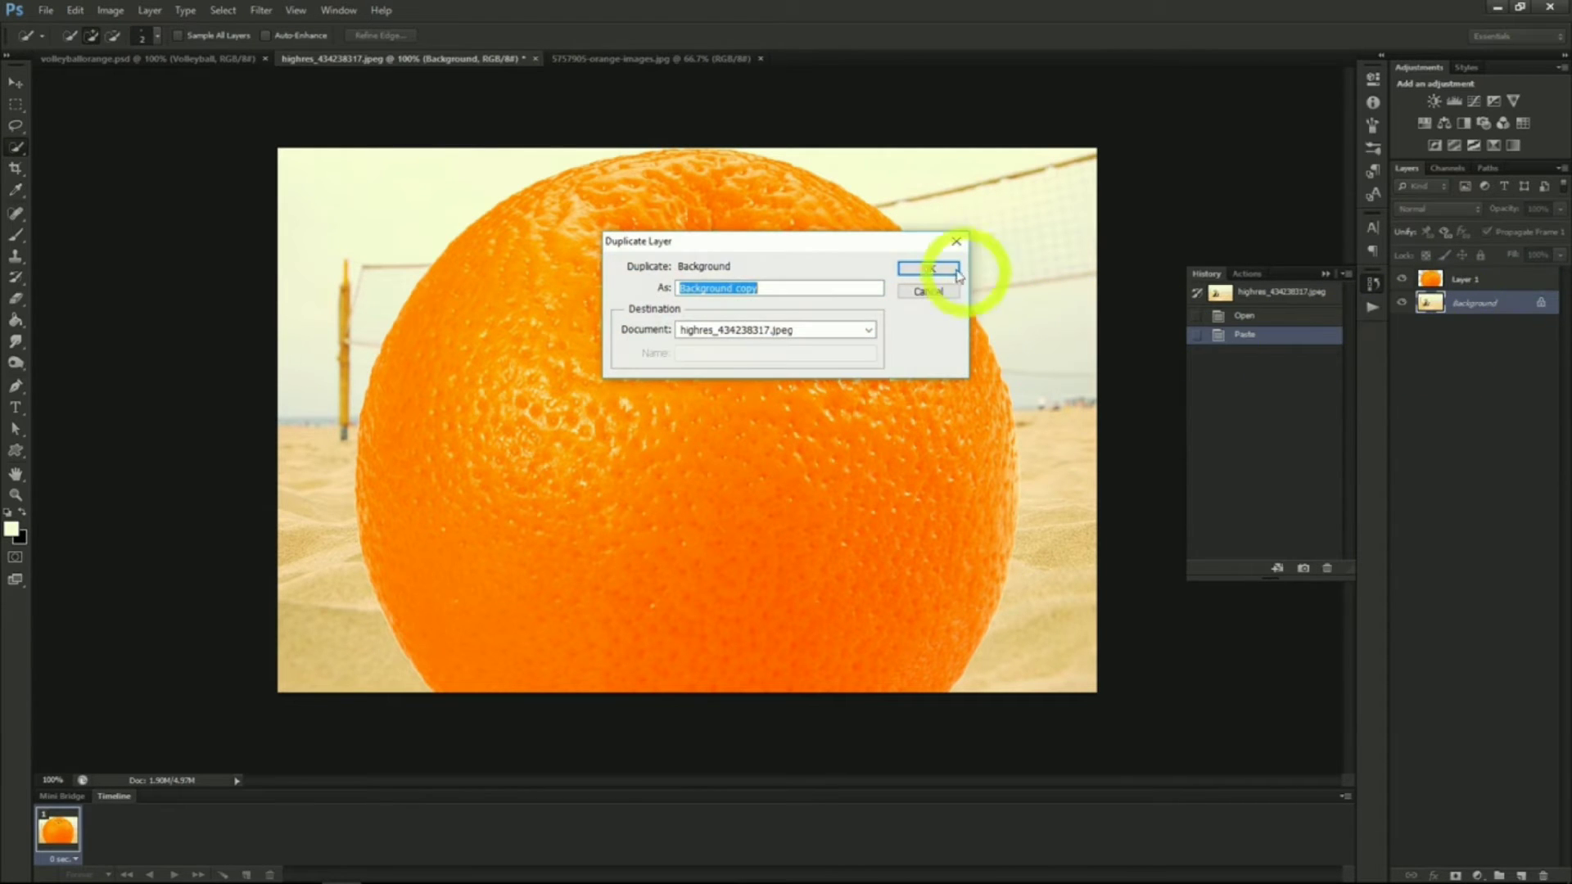
{"action": "left_click", "coordinate": [927, 269]}
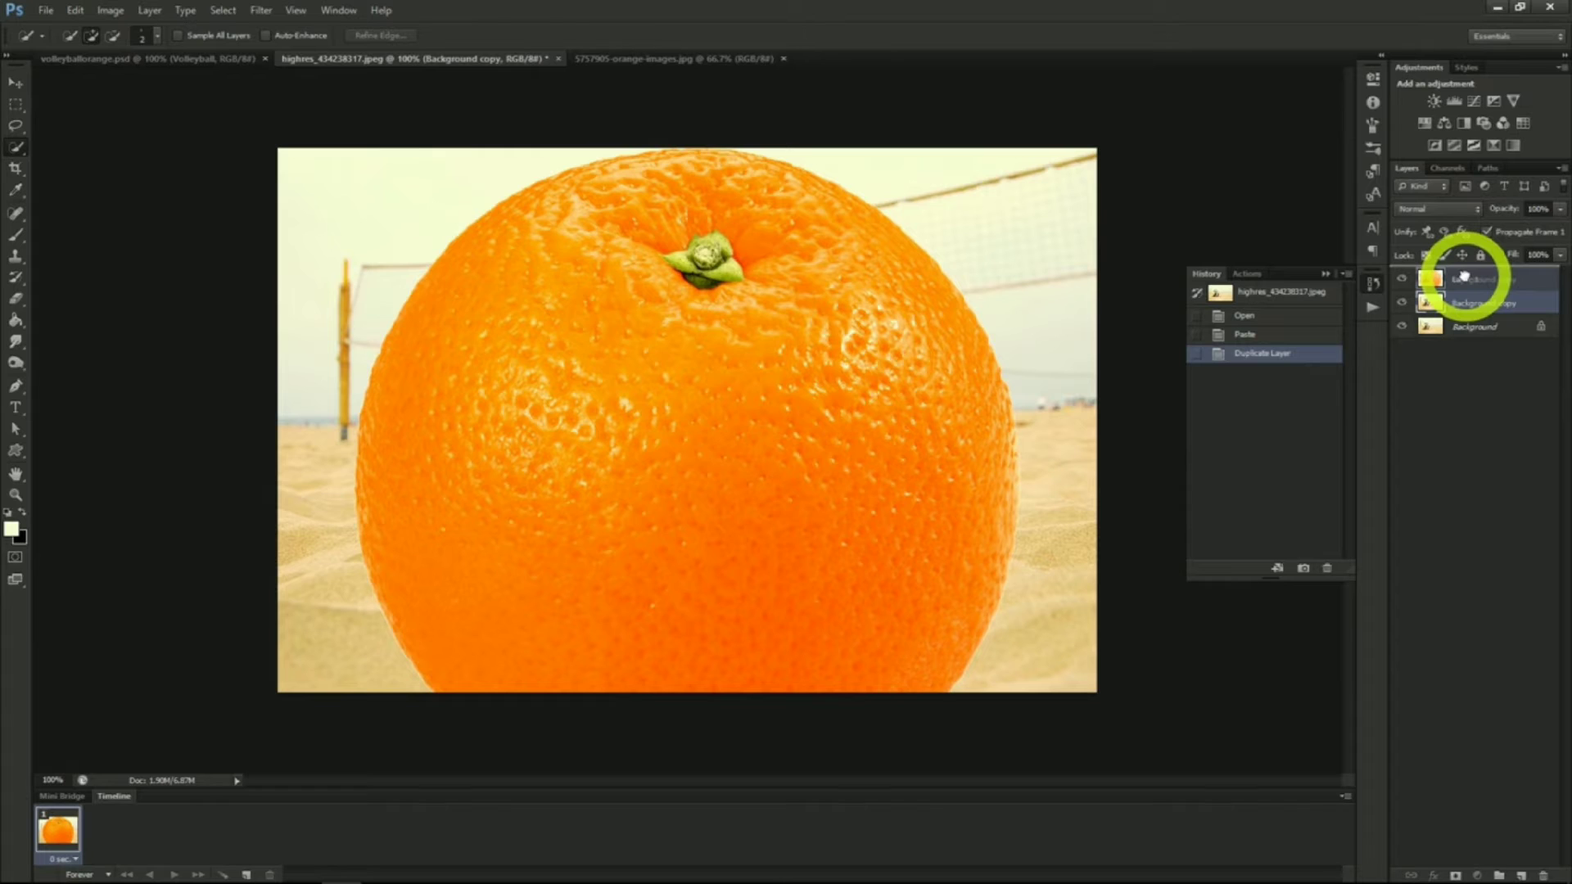
{"action": "left_click_drag", "start_coordinate": [1464, 276], "coordinate": [1467, 281]}
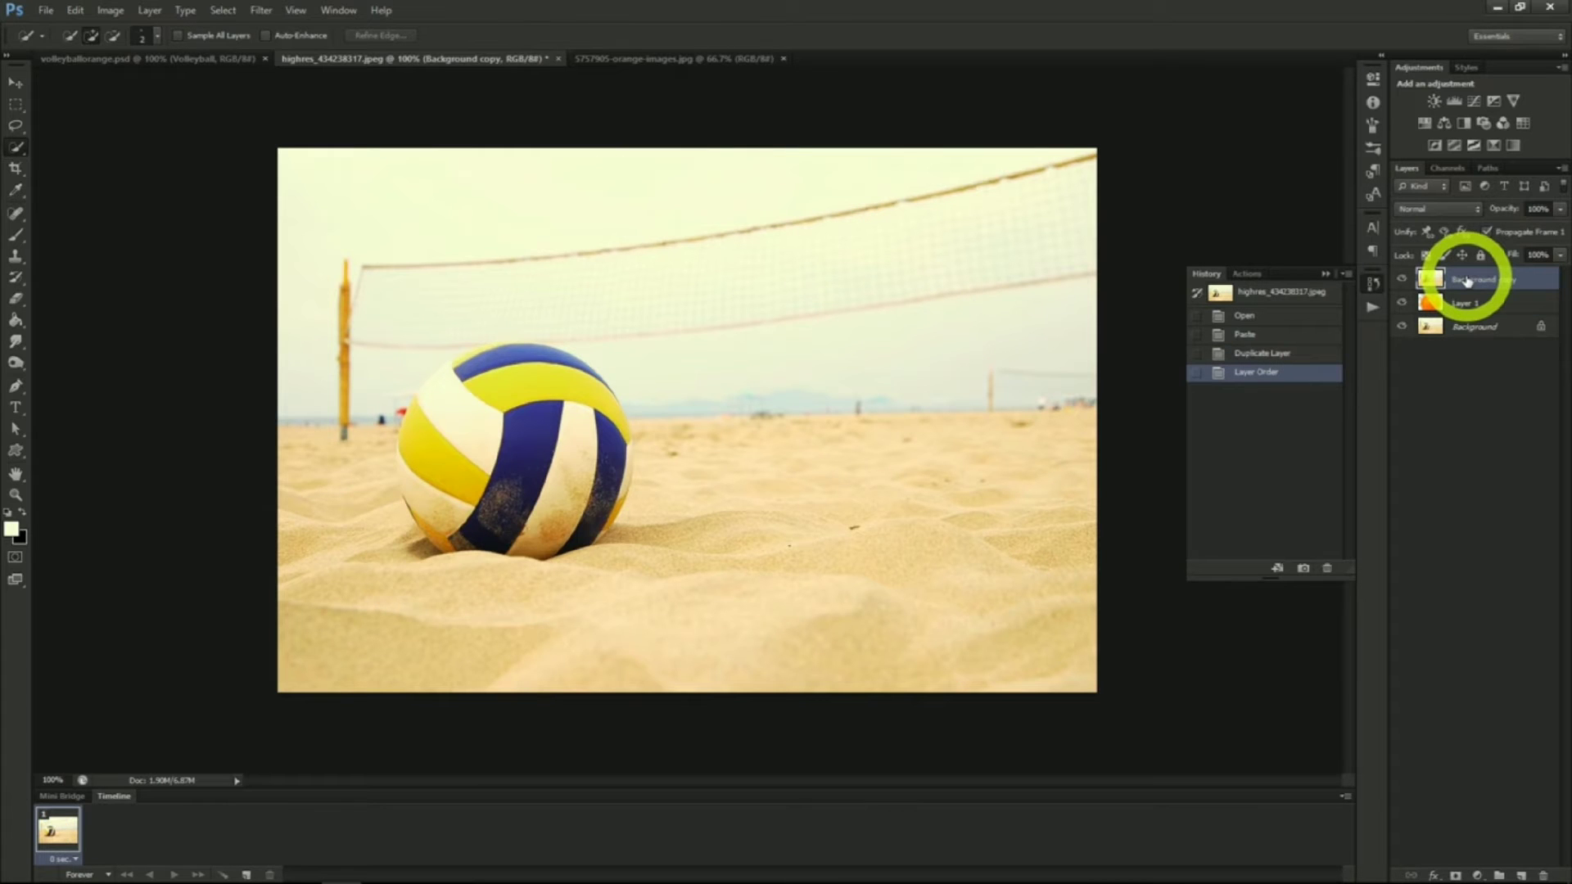
{"action": "left_click", "coordinate": [1542, 210]}
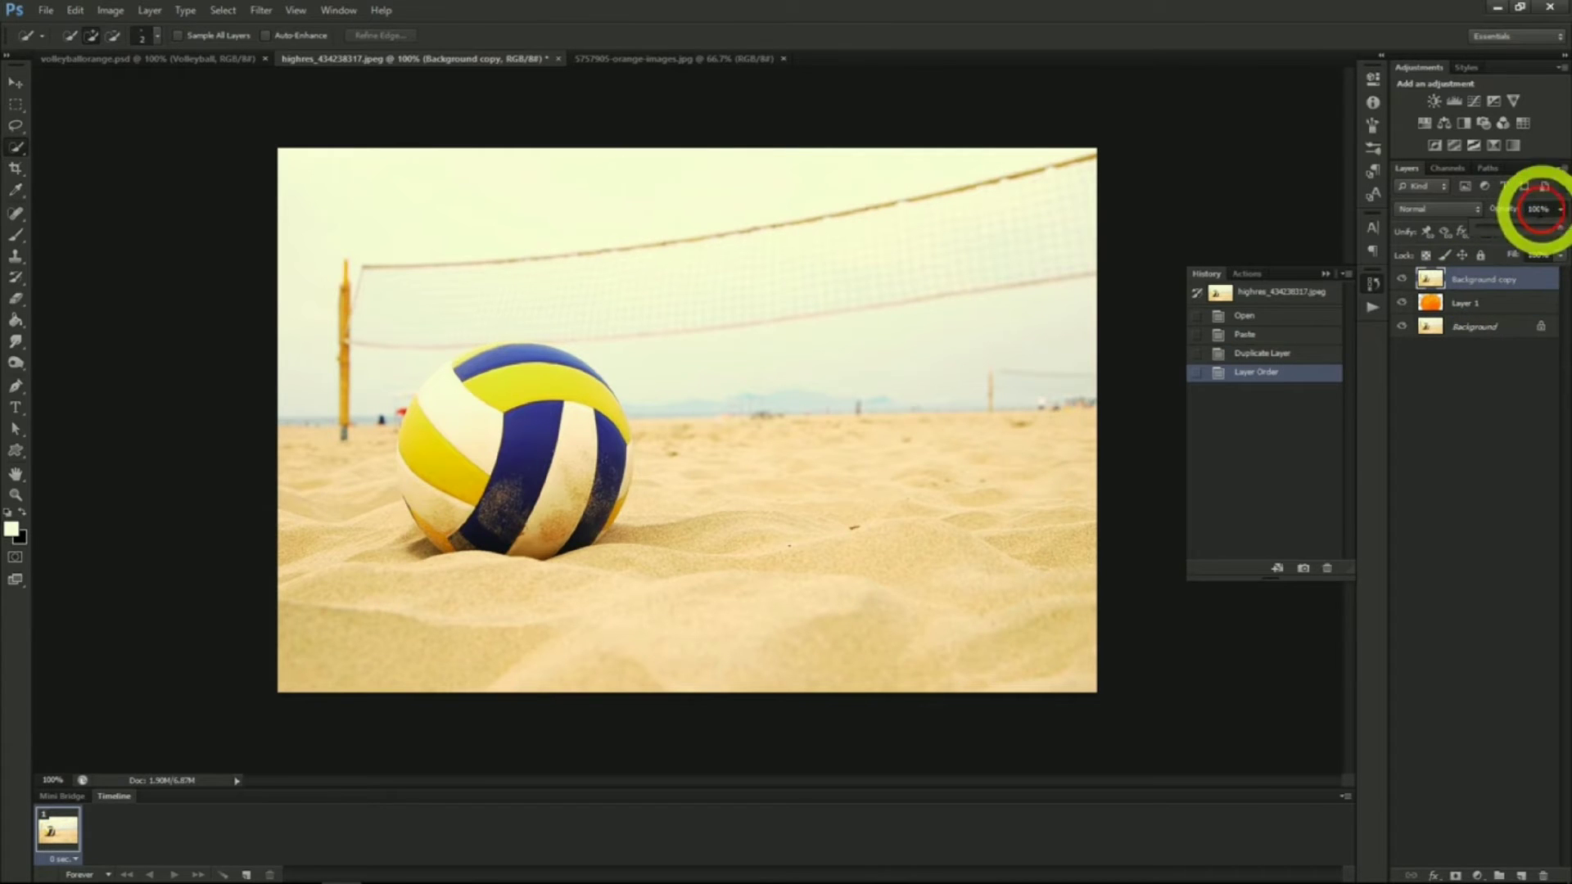
{"action": "left_click", "coordinate": [1516, 226]}
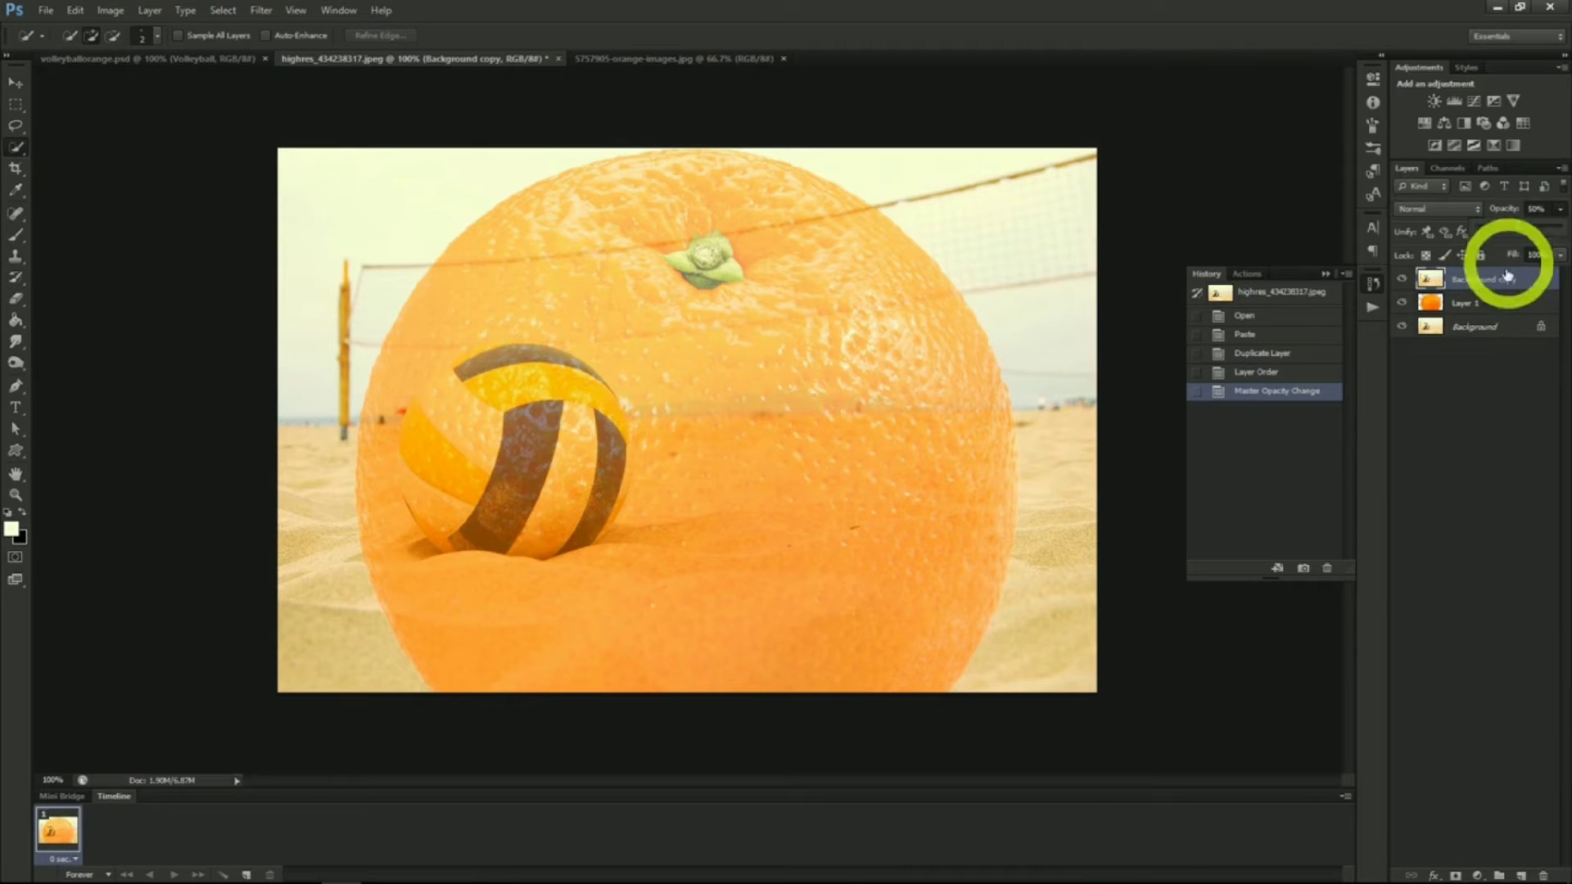
Free-transform the orange layer, scaling it down proportionally to sit over the volleyball
{"action": "left_click", "coordinate": [1482, 304]}
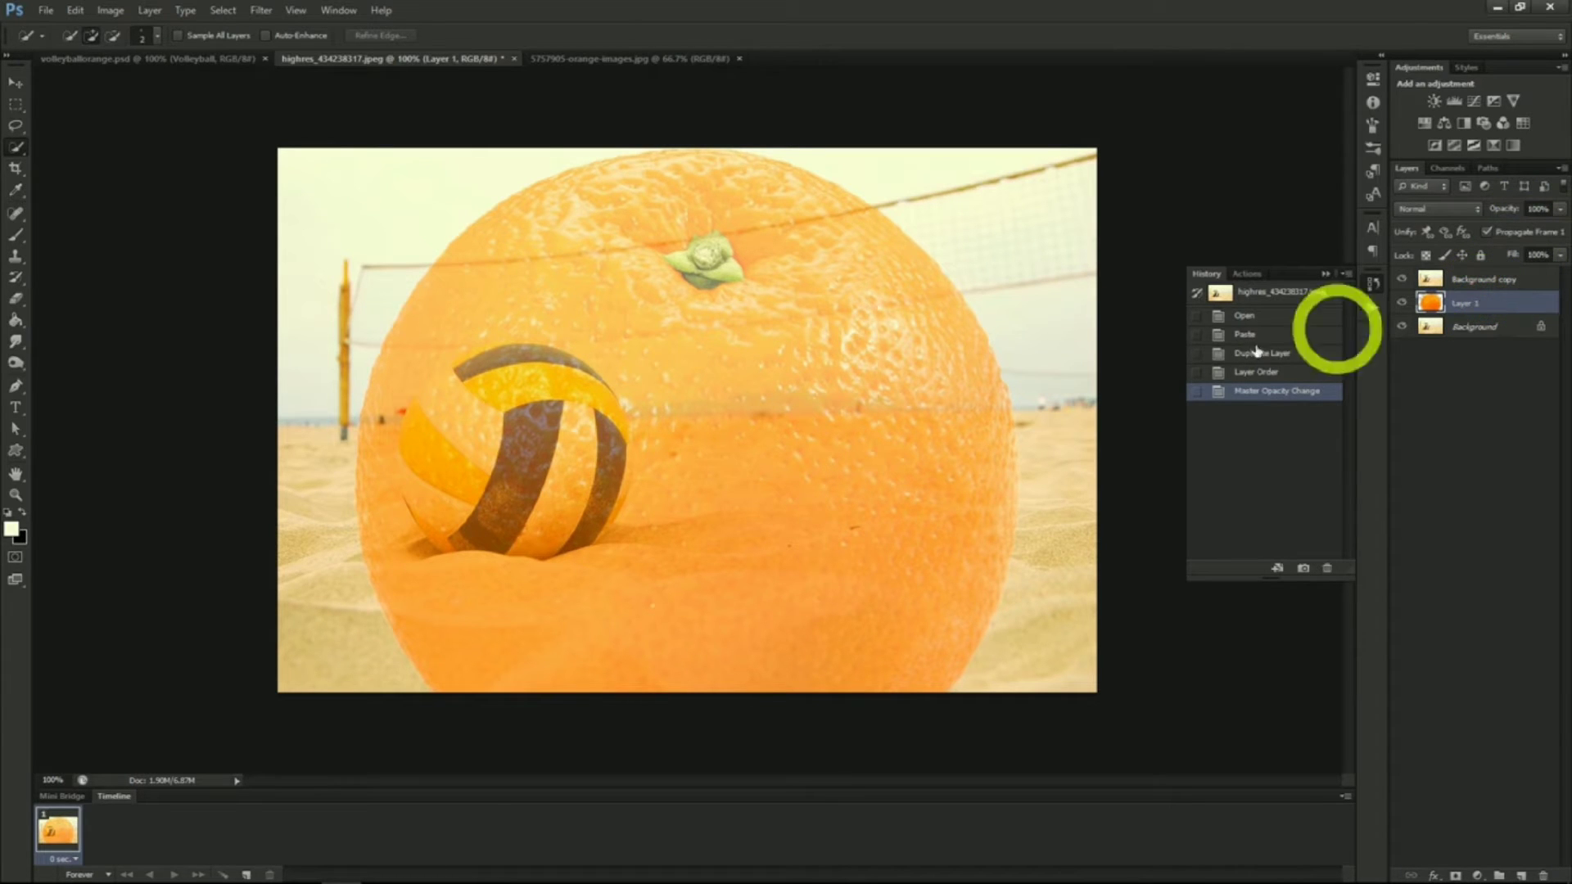
{"action": "left_click", "coordinate": [11, 85]}
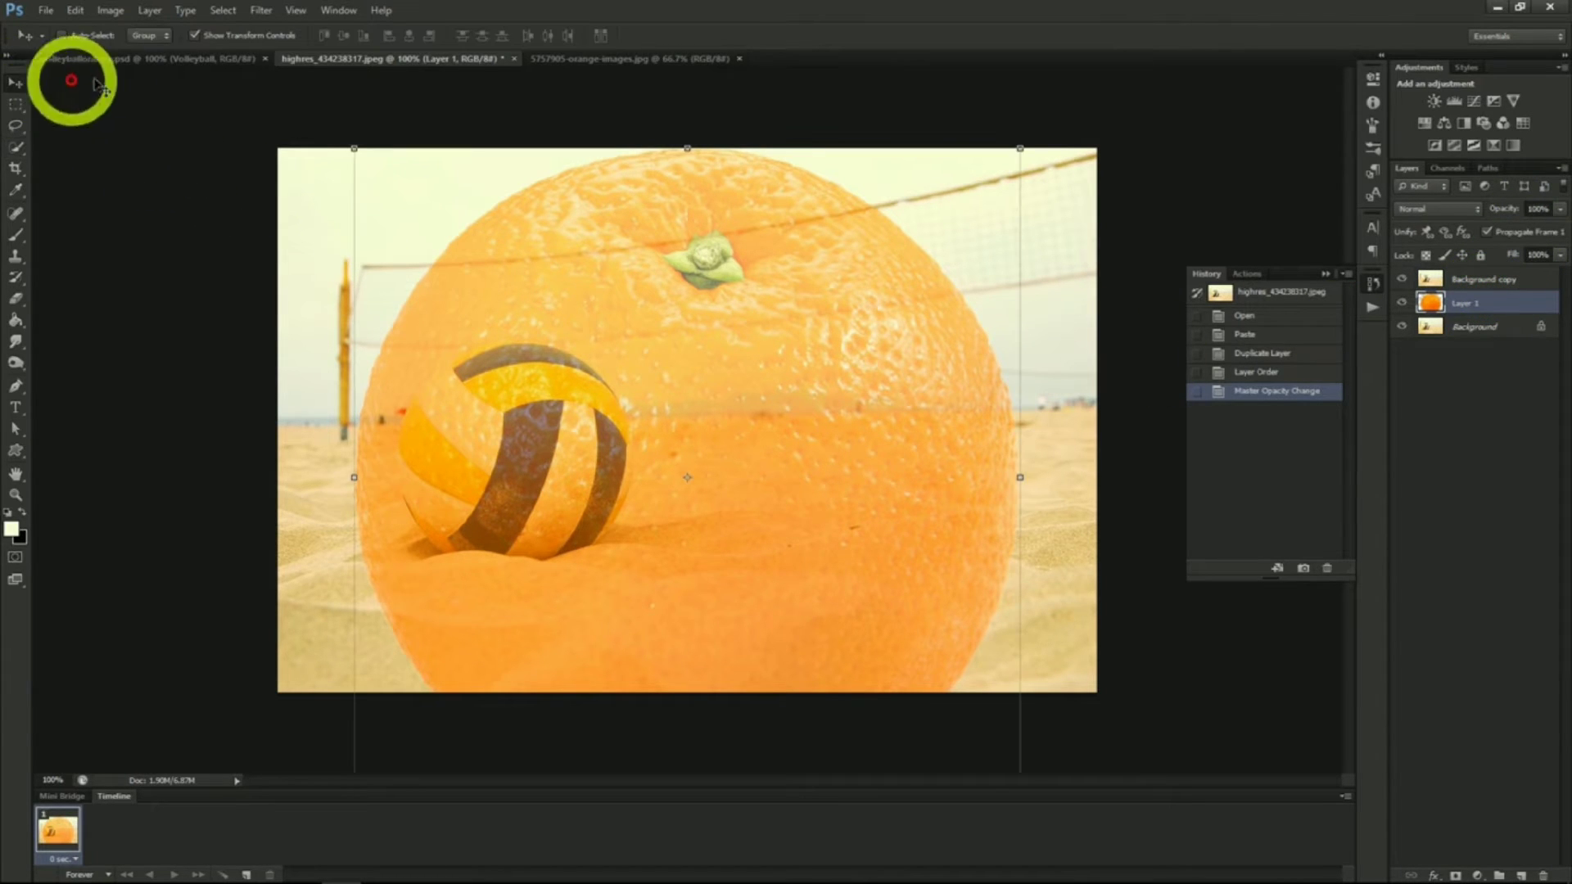
{"action": "left_click", "coordinate": [354, 148]}
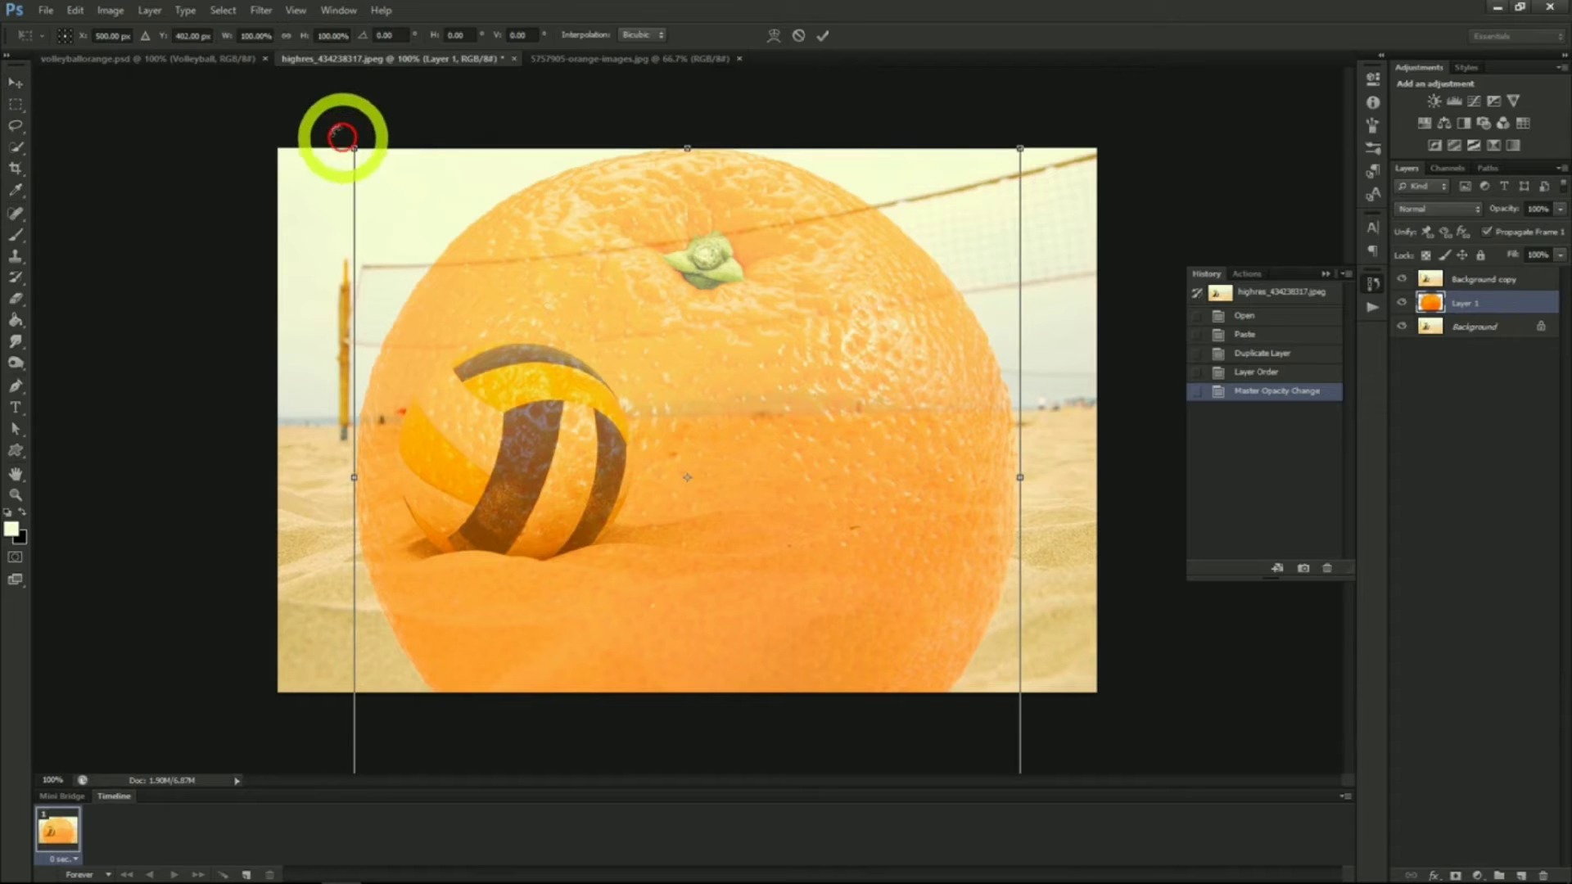
{"action": "left_click", "coordinate": [284, 38]}
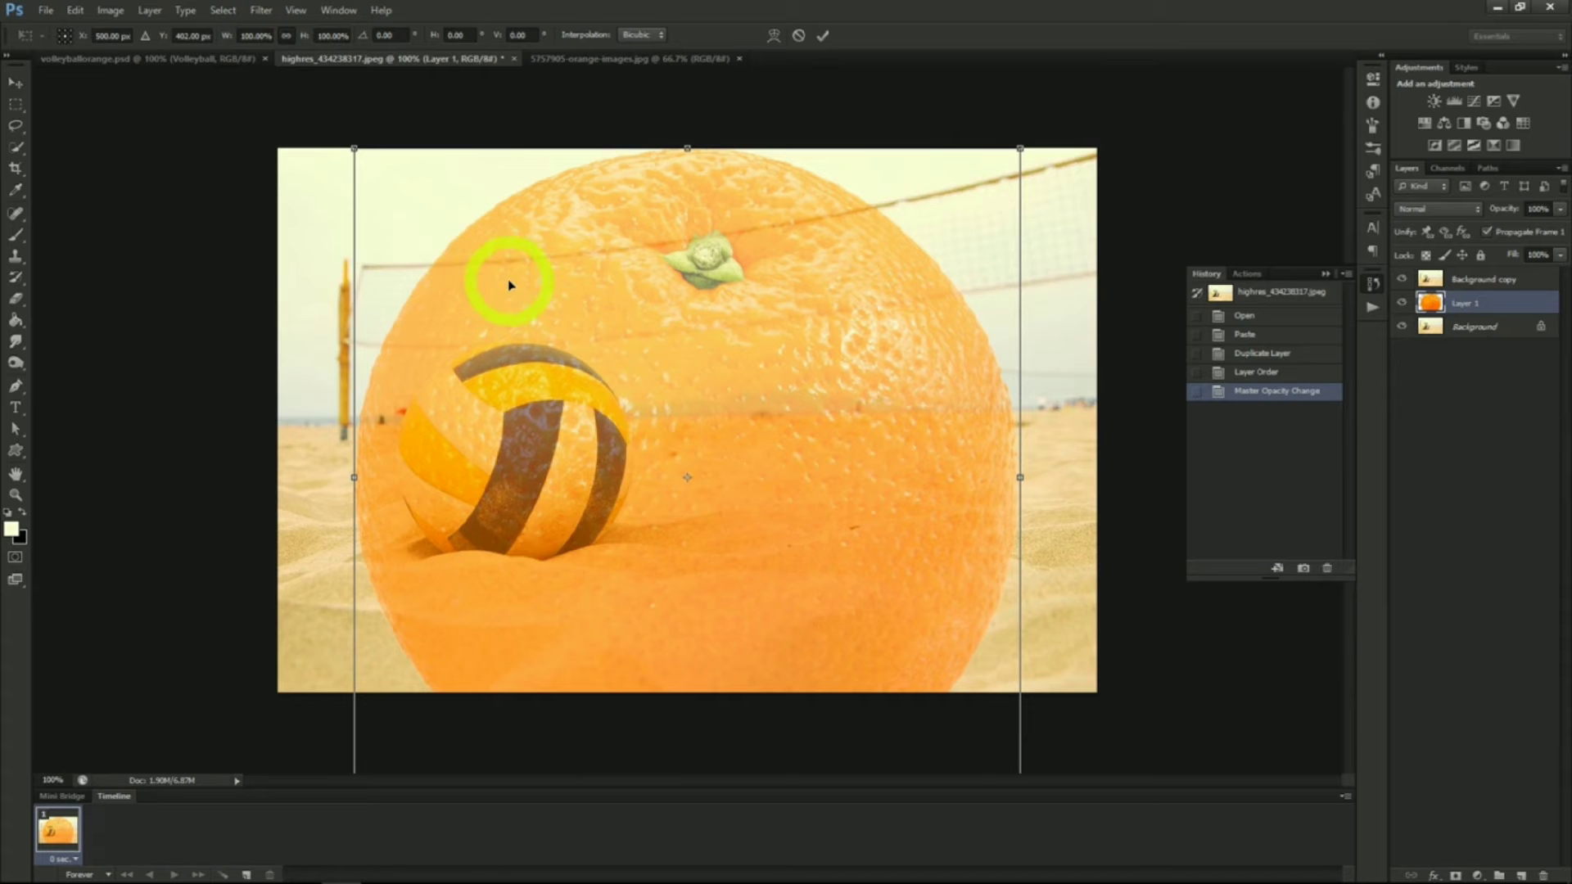
{"action": "left_click", "coordinate": [352, 148]}
{"action": "left_click_drag", "start_coordinate": [352, 148], "coordinate": [501, 421]}
{"action": "left_click_drag", "start_coordinate": [687, 639], "coordinate": [619, 574]}
{"action": "left_click_drag", "start_coordinate": [527, 519], "coordinate": [536, 522]}
{"action": "left_click", "coordinate": [14, 83]}
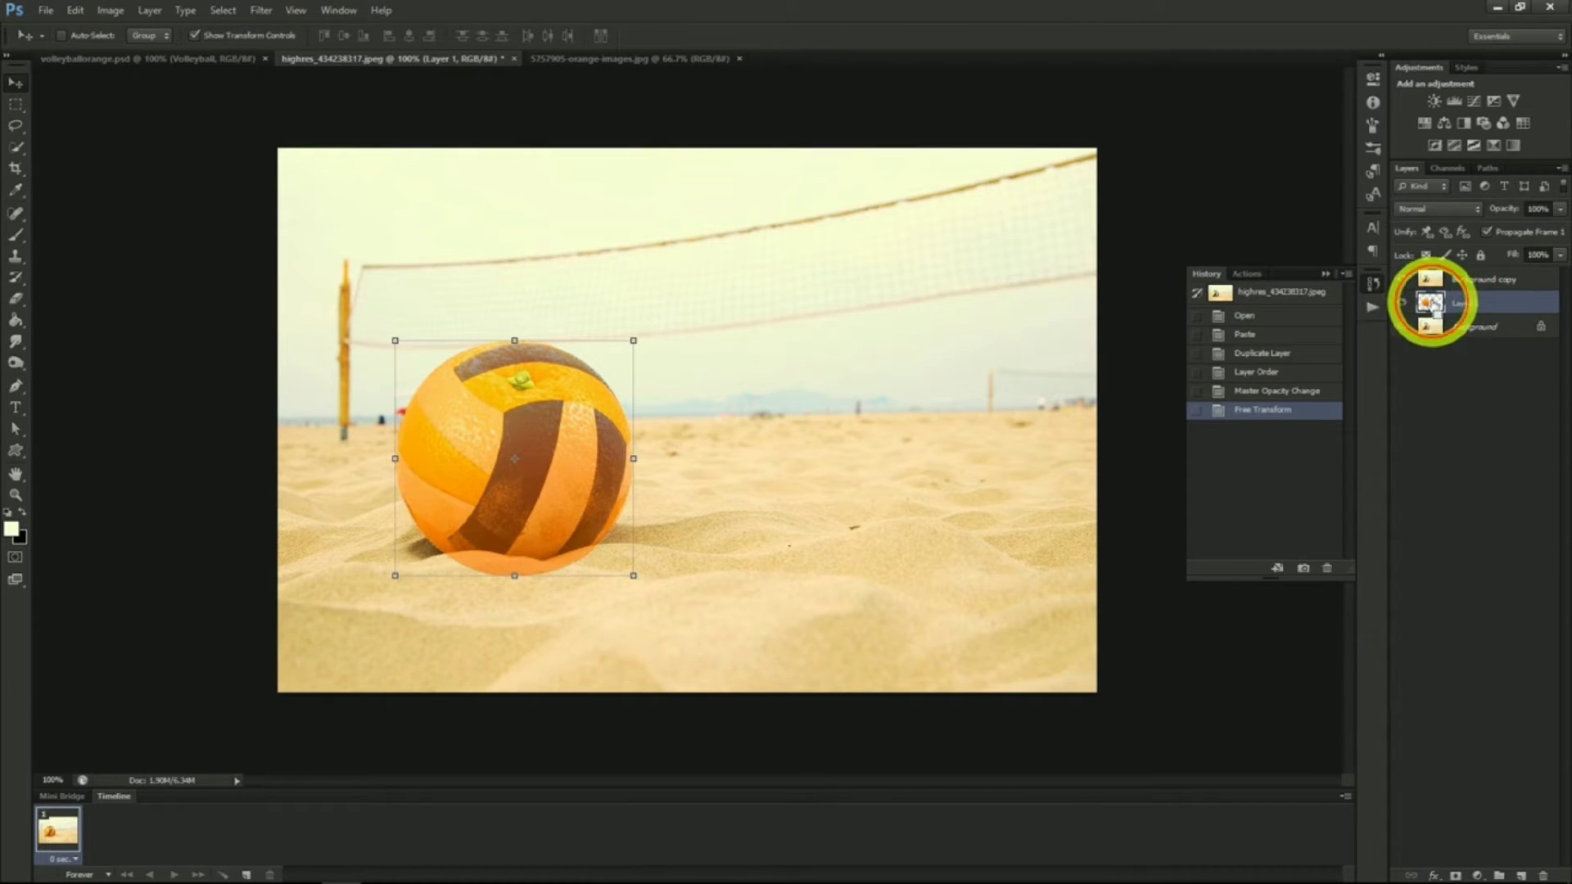
Load the orange layer's selection and add a layer mask from it to the Background copy
{"action": "left_click", "coordinate": [1432, 303], "text": "ctrl"}
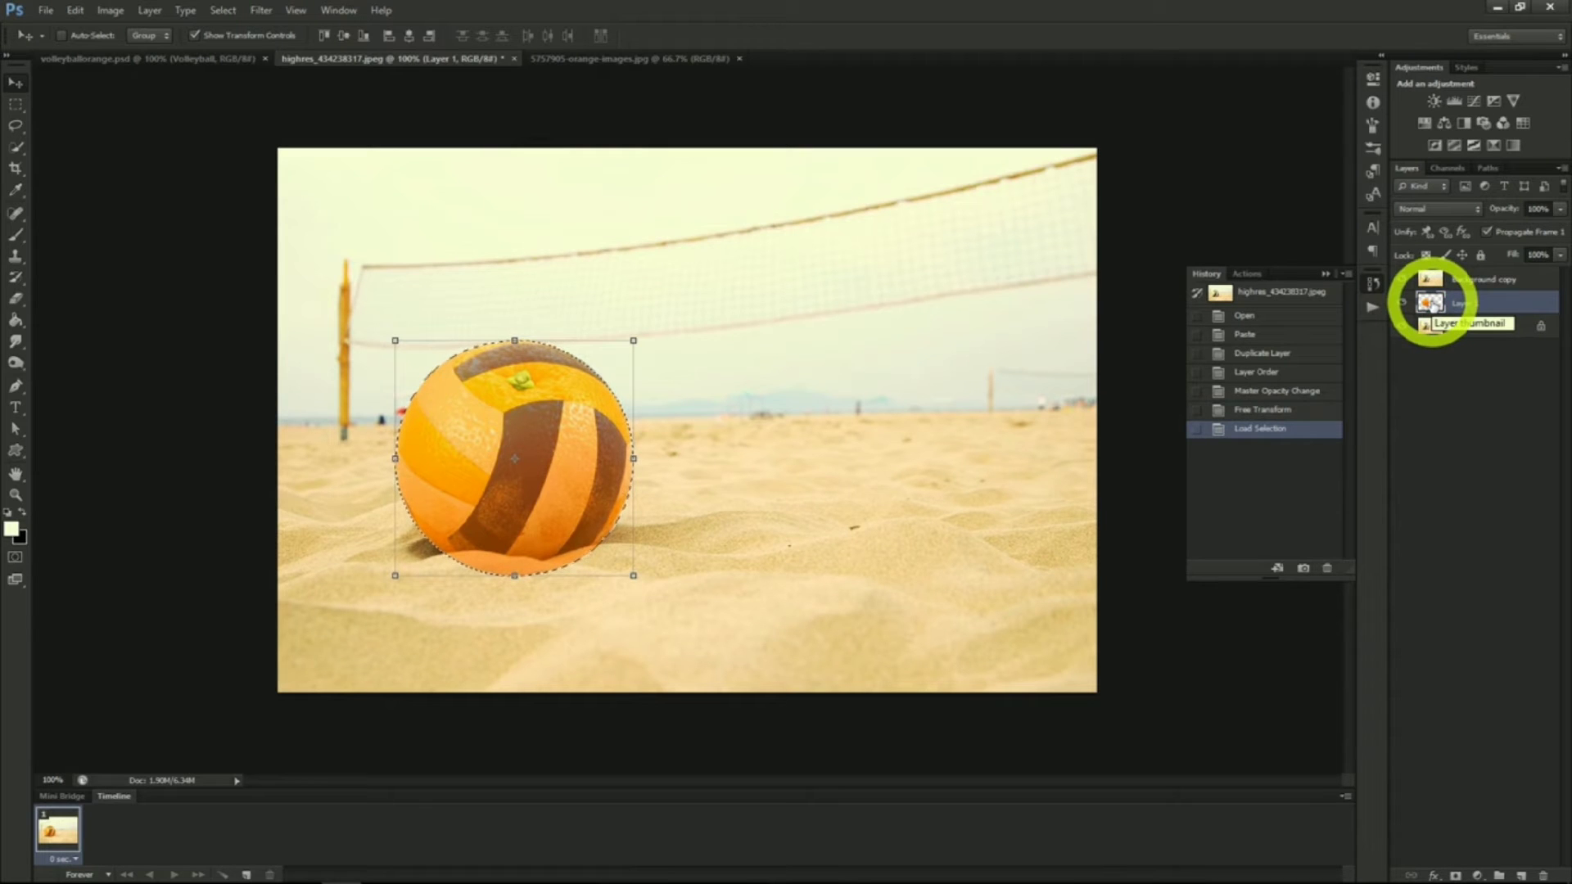
{"action": "left_click", "coordinate": [1478, 281]}
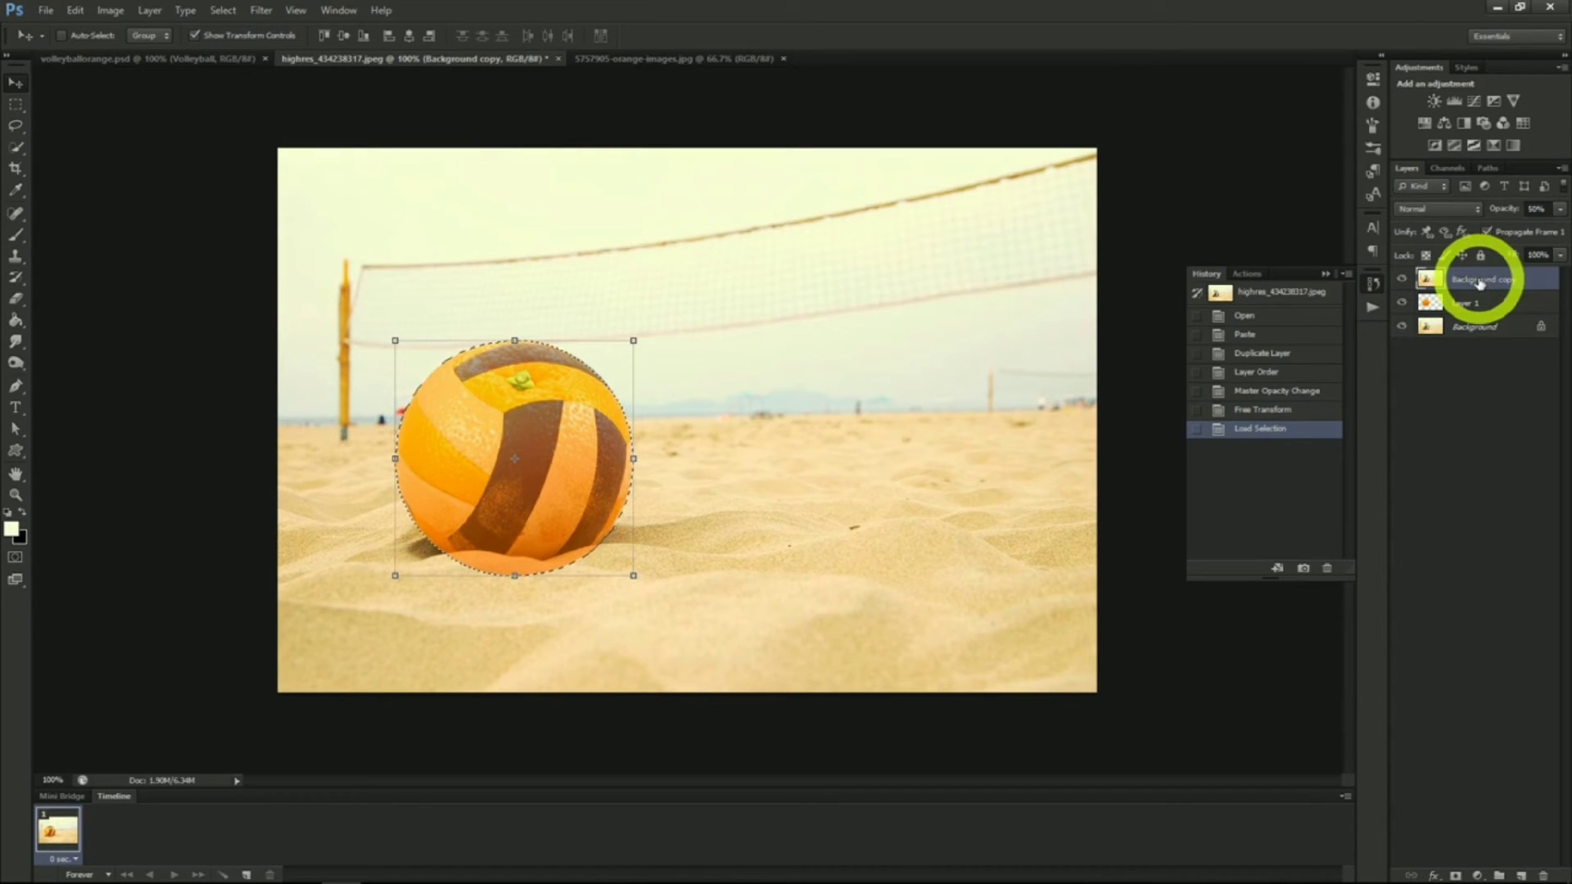
{"action": "left_click", "coordinate": [1454, 875]}
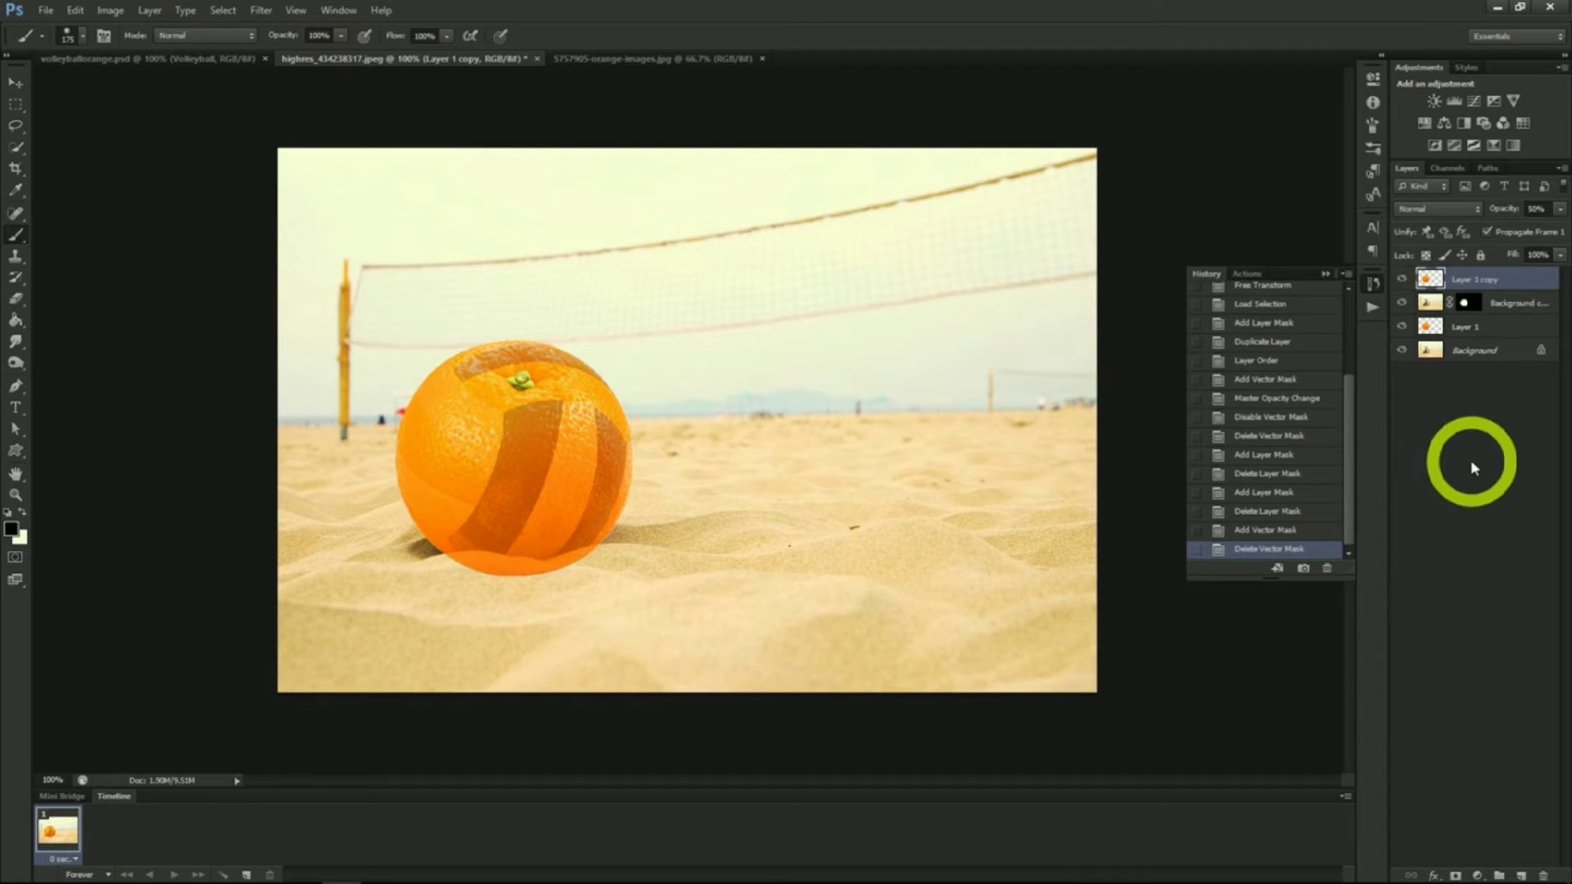
Add a layer mask to Layer 1 copy and extend the Quick Selection around the volleyball
{"action": "left_click", "coordinate": [1456, 875]}
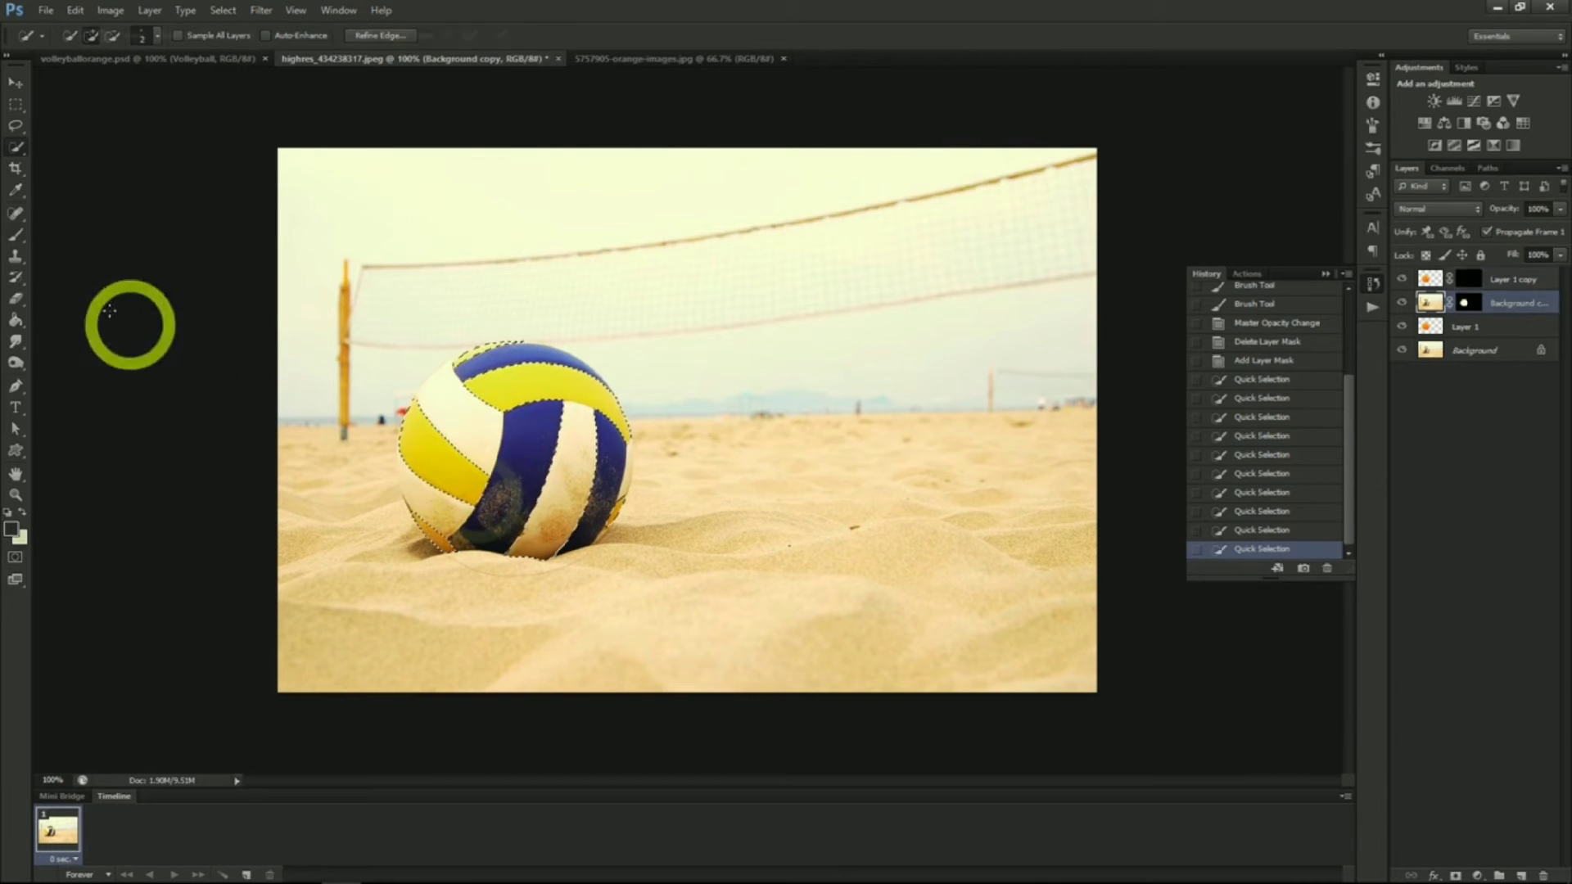
{"action": "left_click", "coordinate": [18, 237]}
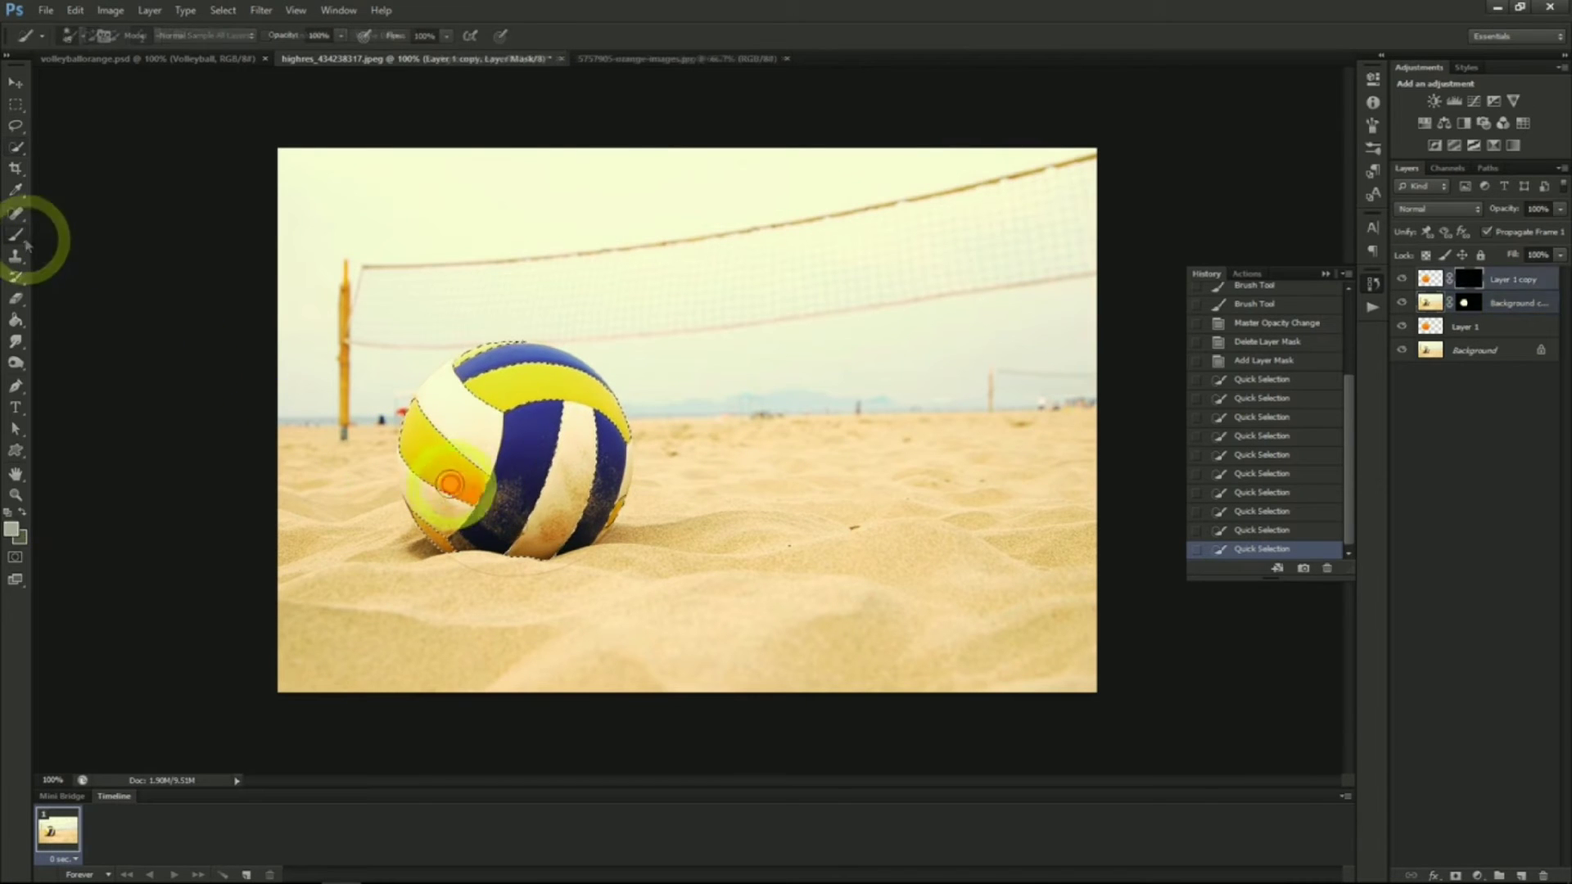
{"action": "mouse_move", "coordinate": [465, 490]}
{"action": "left_mouse_down"}
{"action": "mouse_move", "coordinate": [407, 458]}
{"action": "mouse_move", "coordinate": [398, 431]}
{"action": "mouse_move", "coordinate": [415, 409]}
{"action": "mouse_move", "coordinate": [483, 480]}
{"action": "mouse_move", "coordinate": [457, 504]}
{"action": "mouse_move", "coordinate": [415, 473]}
{"action": "mouse_move", "coordinate": [417, 435]}
{"action": "mouse_move", "coordinate": [493, 499]}
{"action": "mouse_move", "coordinate": [456, 492]}
{"action": "left_mouse_up"}
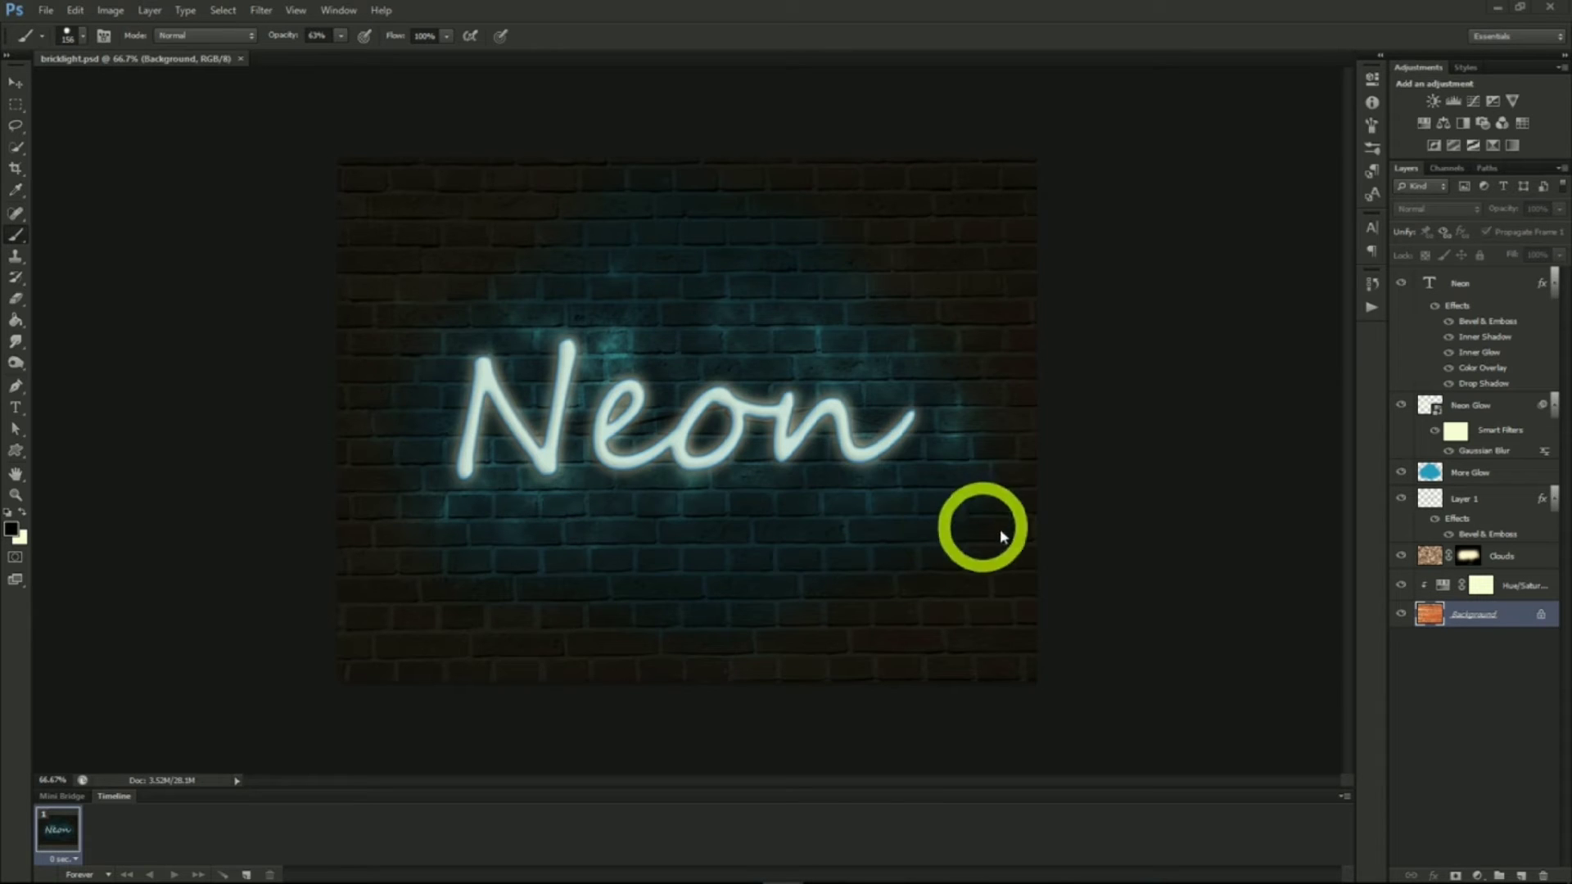
Duplicate the brick wall Background layer into a new document
{"action": "right_click", "coordinate": [1465, 615]}
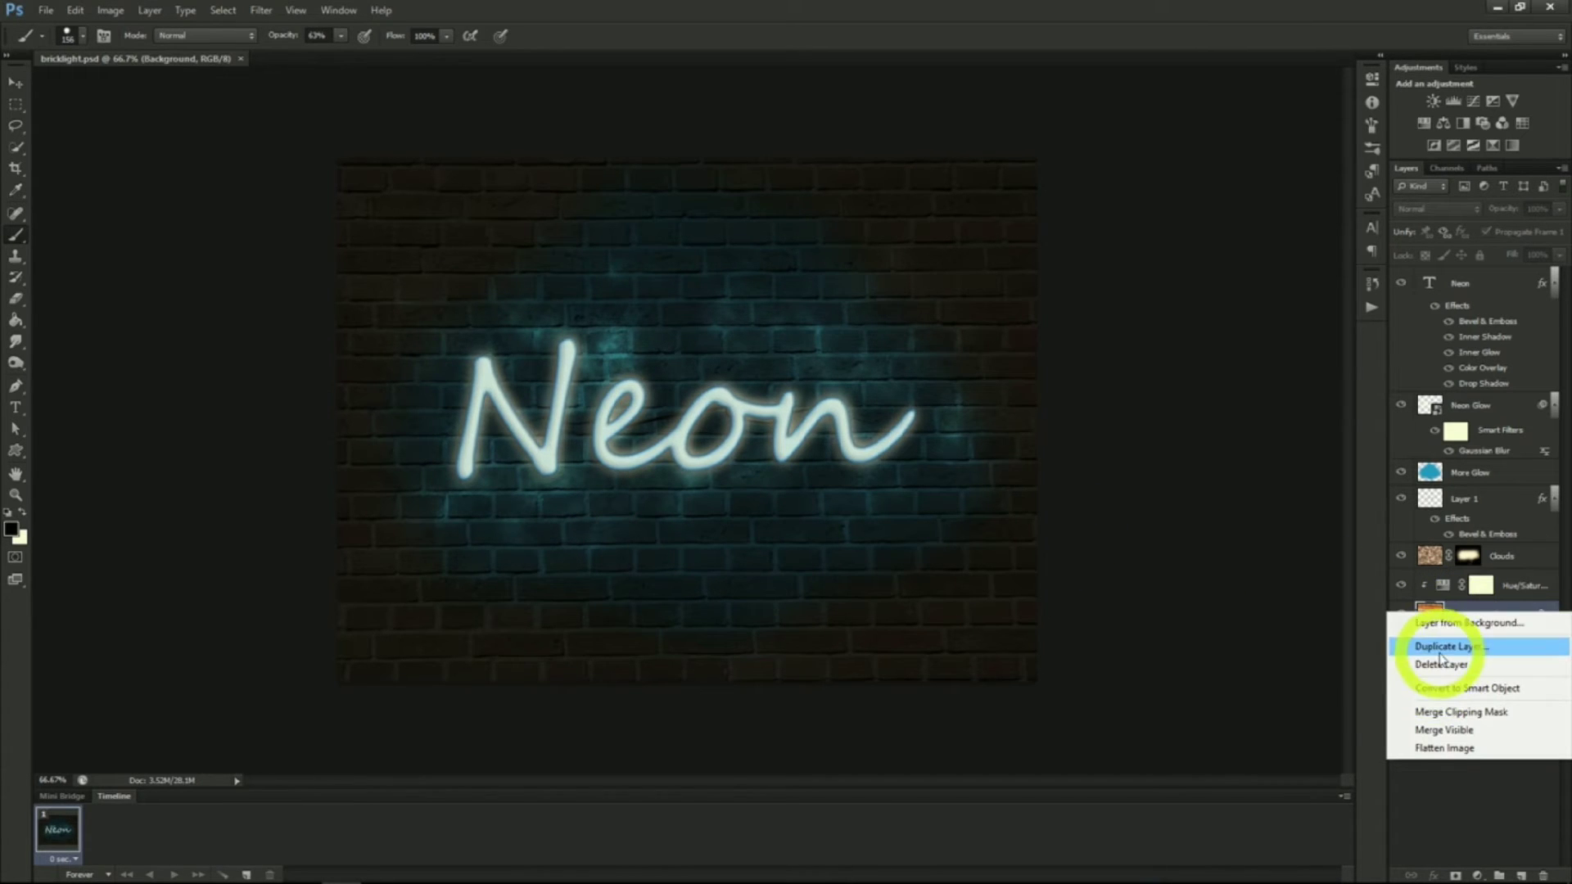
{"action": "left_click", "coordinate": [1442, 649]}
{"action": "left_click", "coordinate": [778, 329]}
{"action": "left_click", "coordinate": [754, 366]}
{"action": "left_click", "coordinate": [928, 267]}
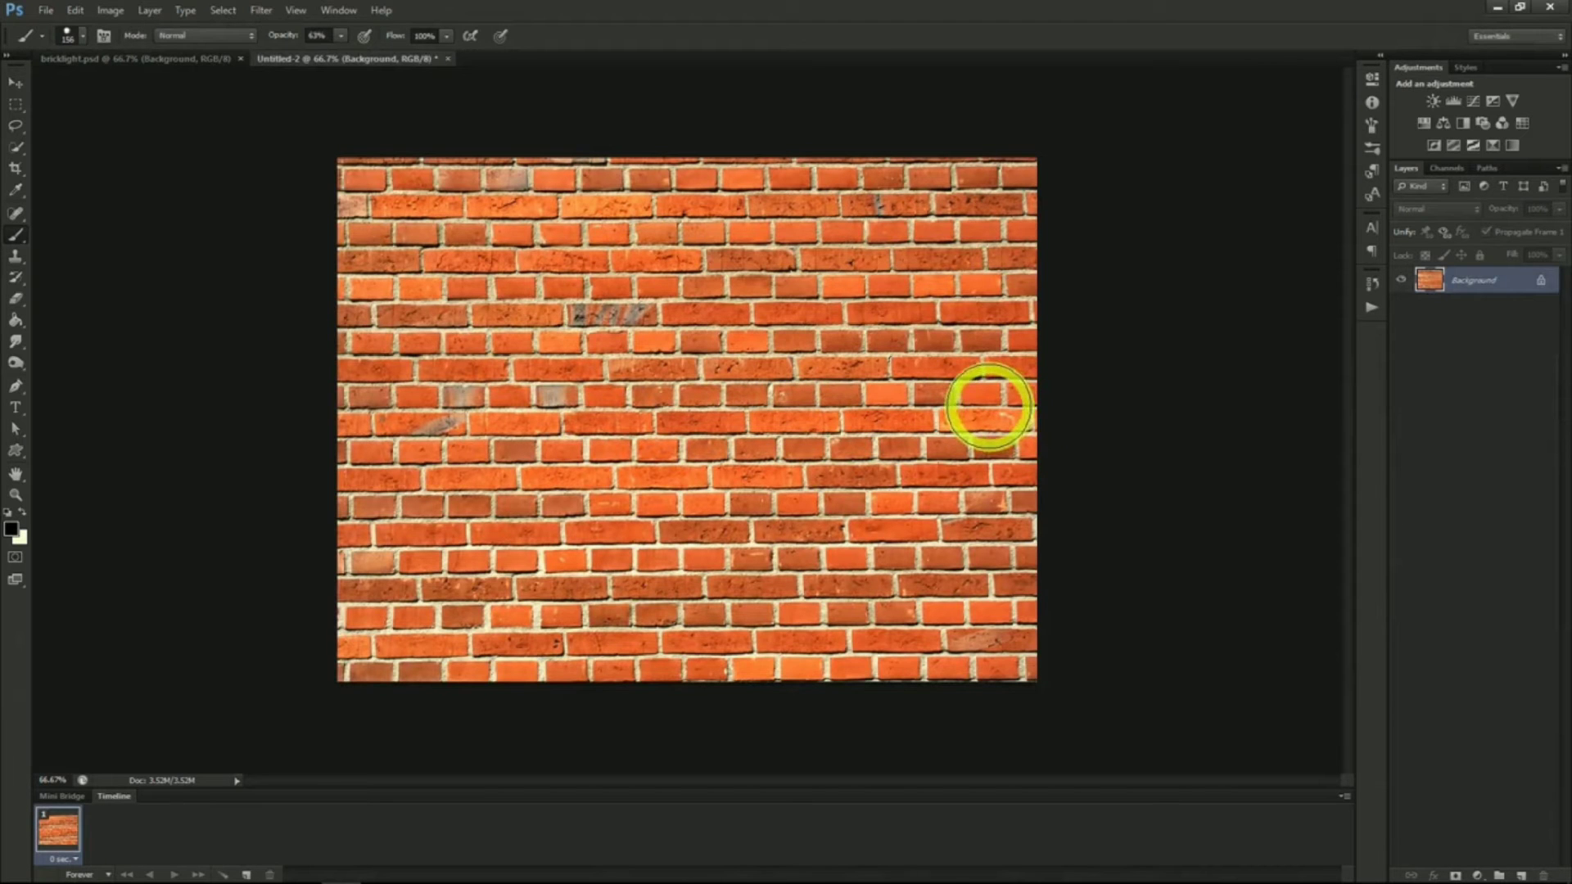
Type "Neon" in Segoe Script across the brick wall and scale the text to about 262 pt
{"action": "left_click", "coordinate": [1372, 227]}
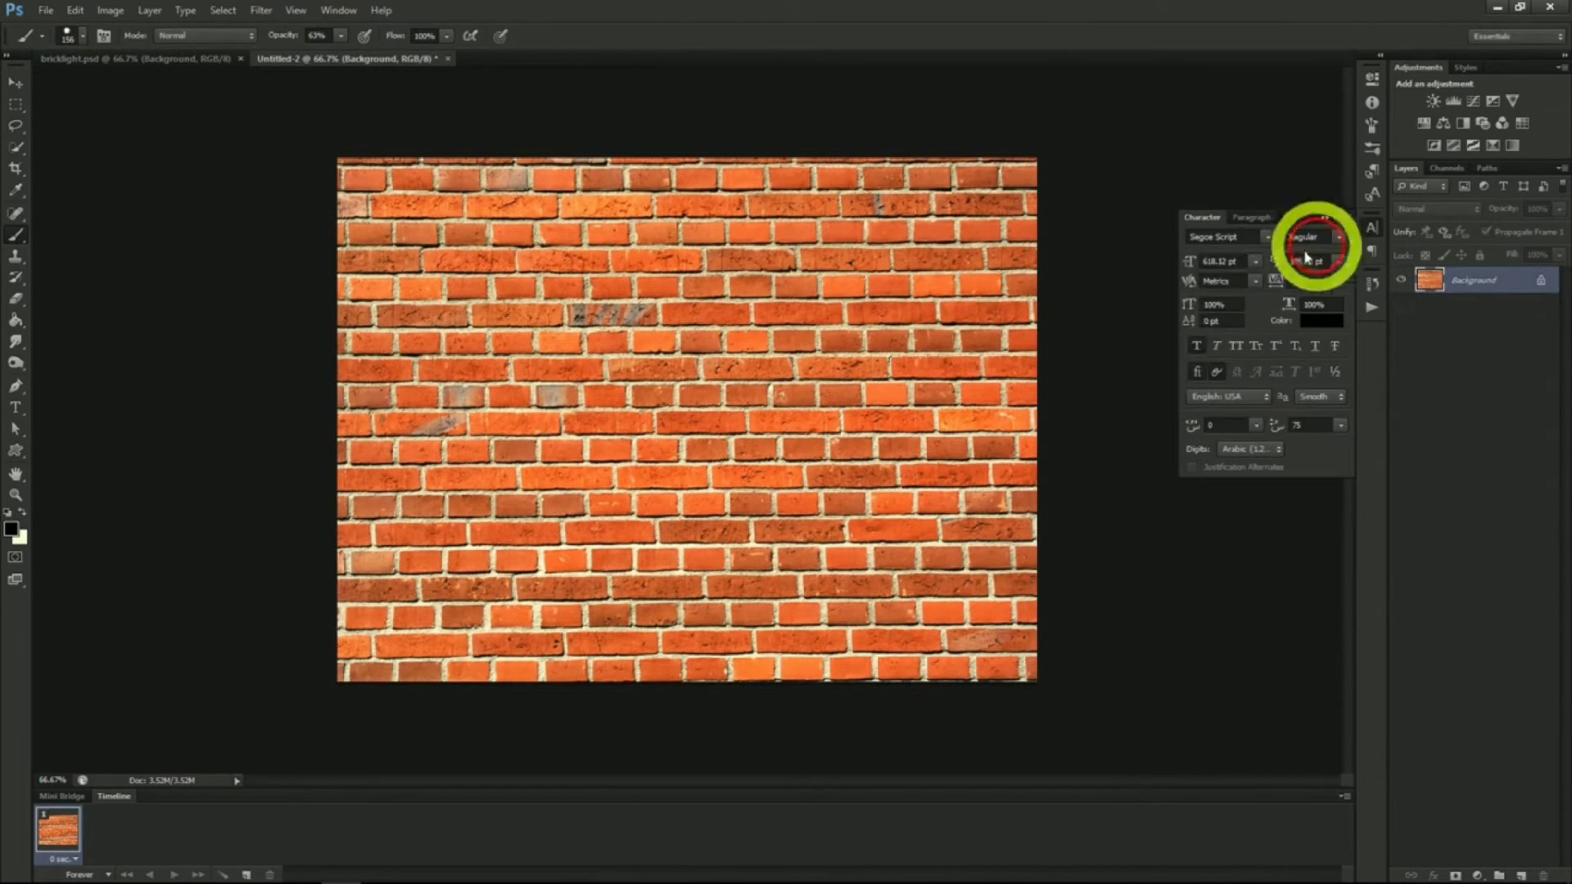
{"action": "key", "text": "t"}
{"action": "left_click", "coordinate": [535, 427]}
{"action": "type", "text": "Neo"}
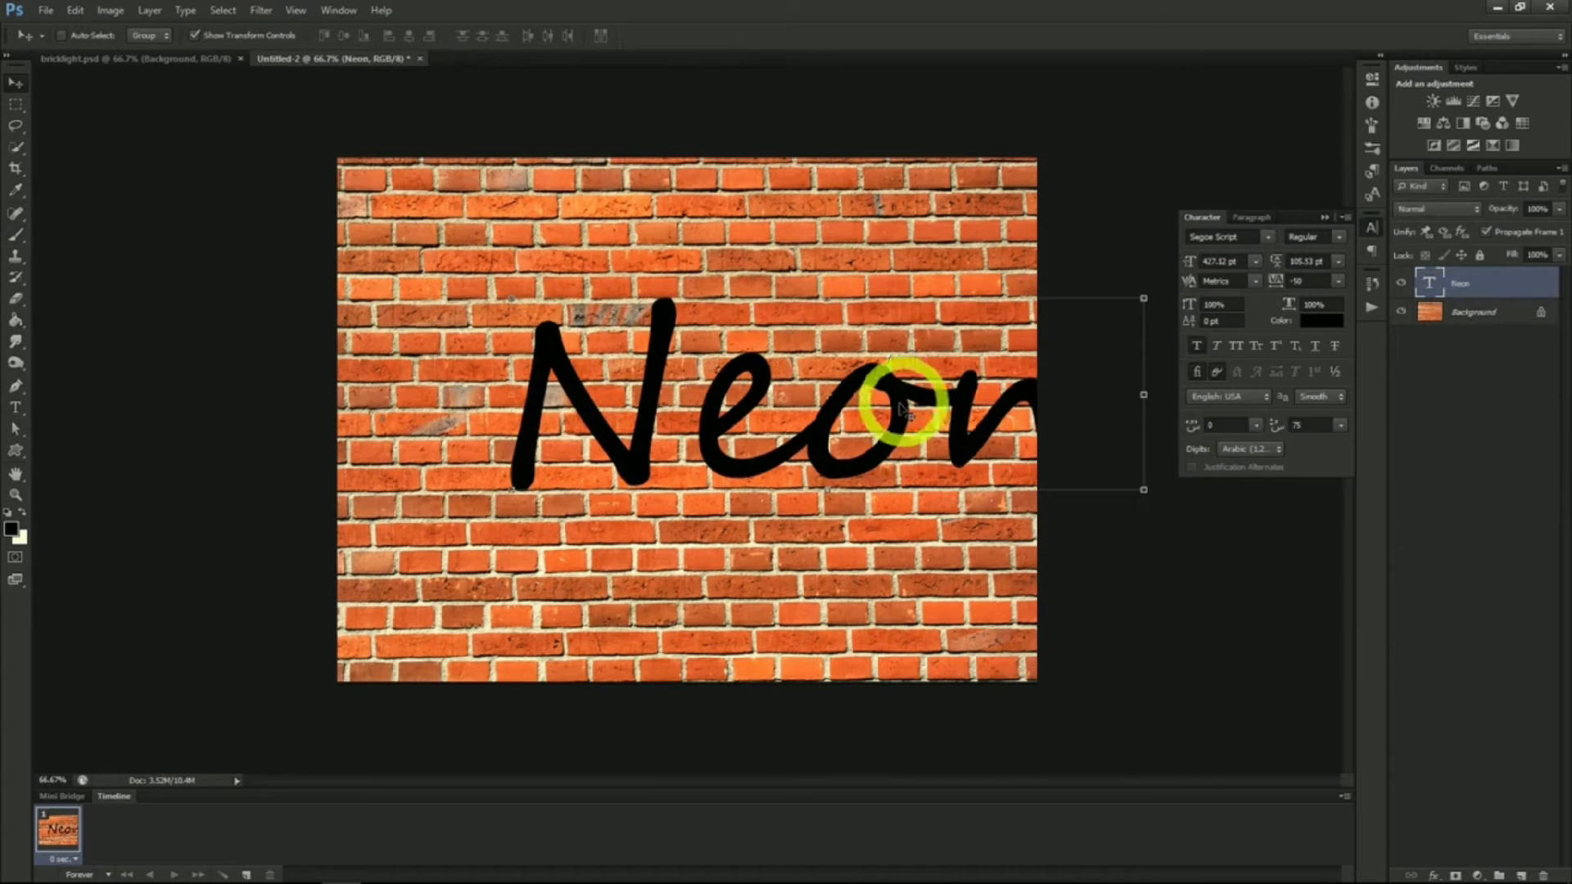
{"action": "left_click_drag", "start_coordinate": [895, 404], "coordinate": [814, 414]}
{"action": "left_click_drag", "start_coordinate": [1192, 260], "coordinate": [922, 373]}
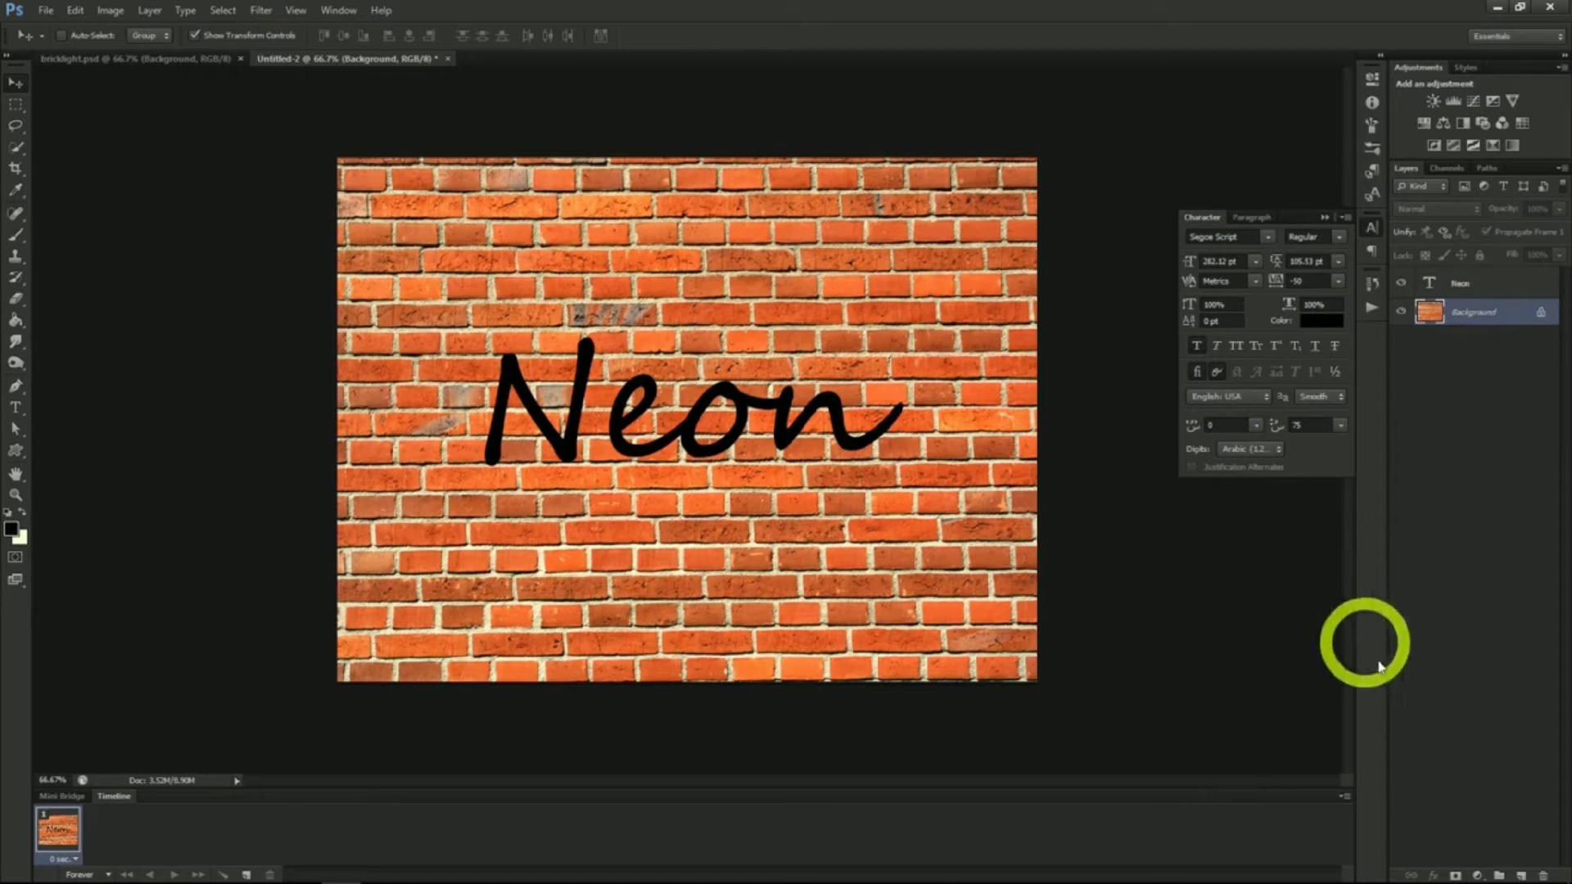
Add a Hue/Saturation adjustment layer with Saturation -70 and Lightness -87 to darken the bricks
{"action": "left_click", "coordinate": [149, 10]}
{"action": "mouse_move", "coordinate": [202, 156]}
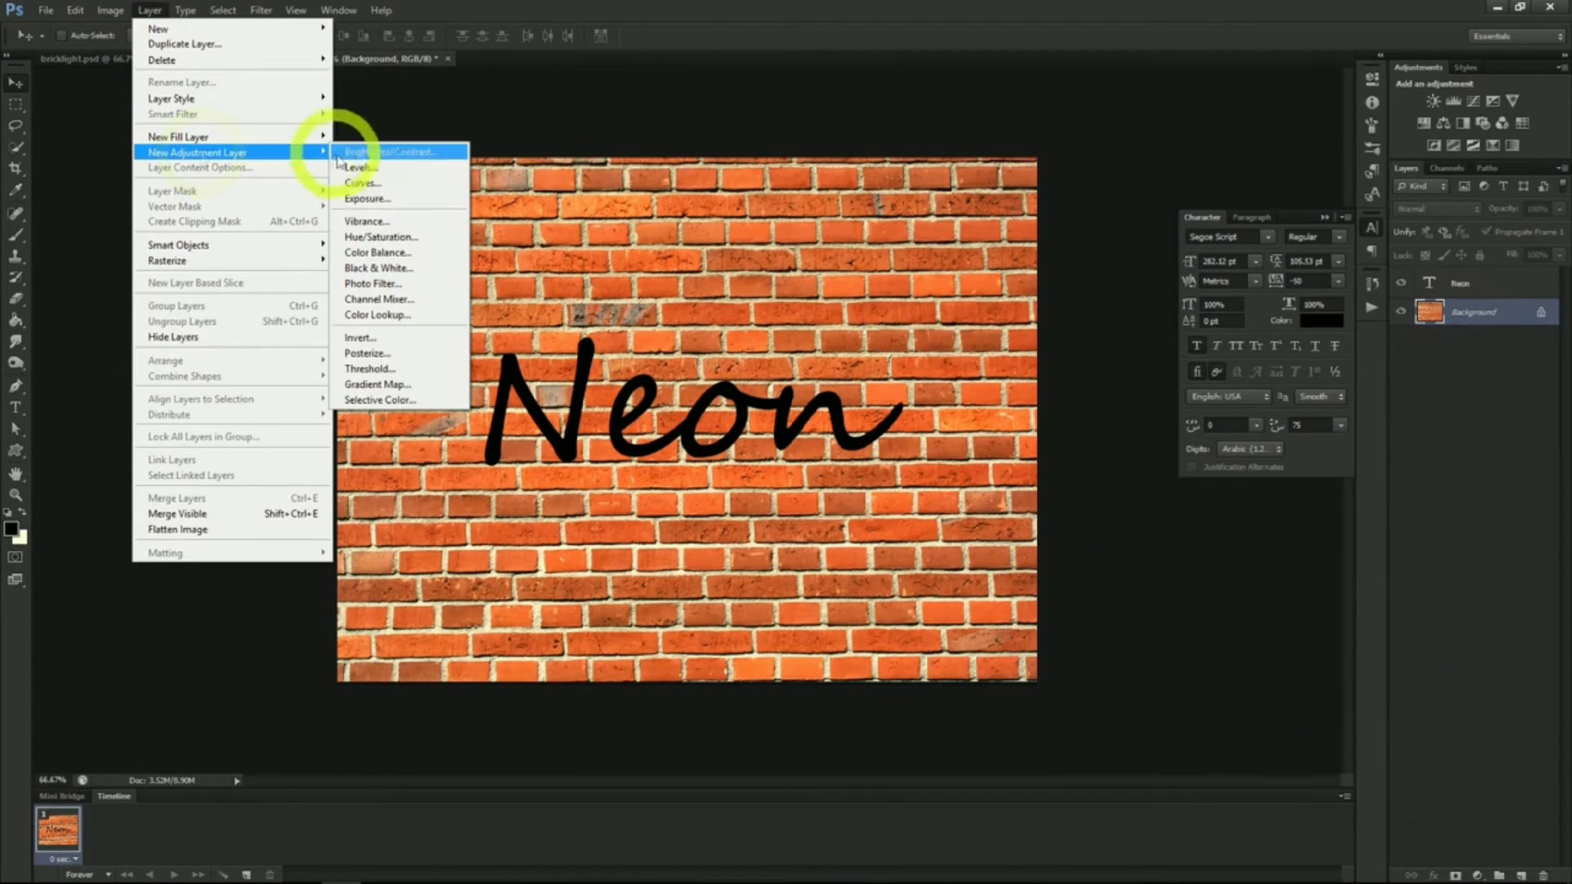
{"action": "left_click", "coordinate": [370, 237]}
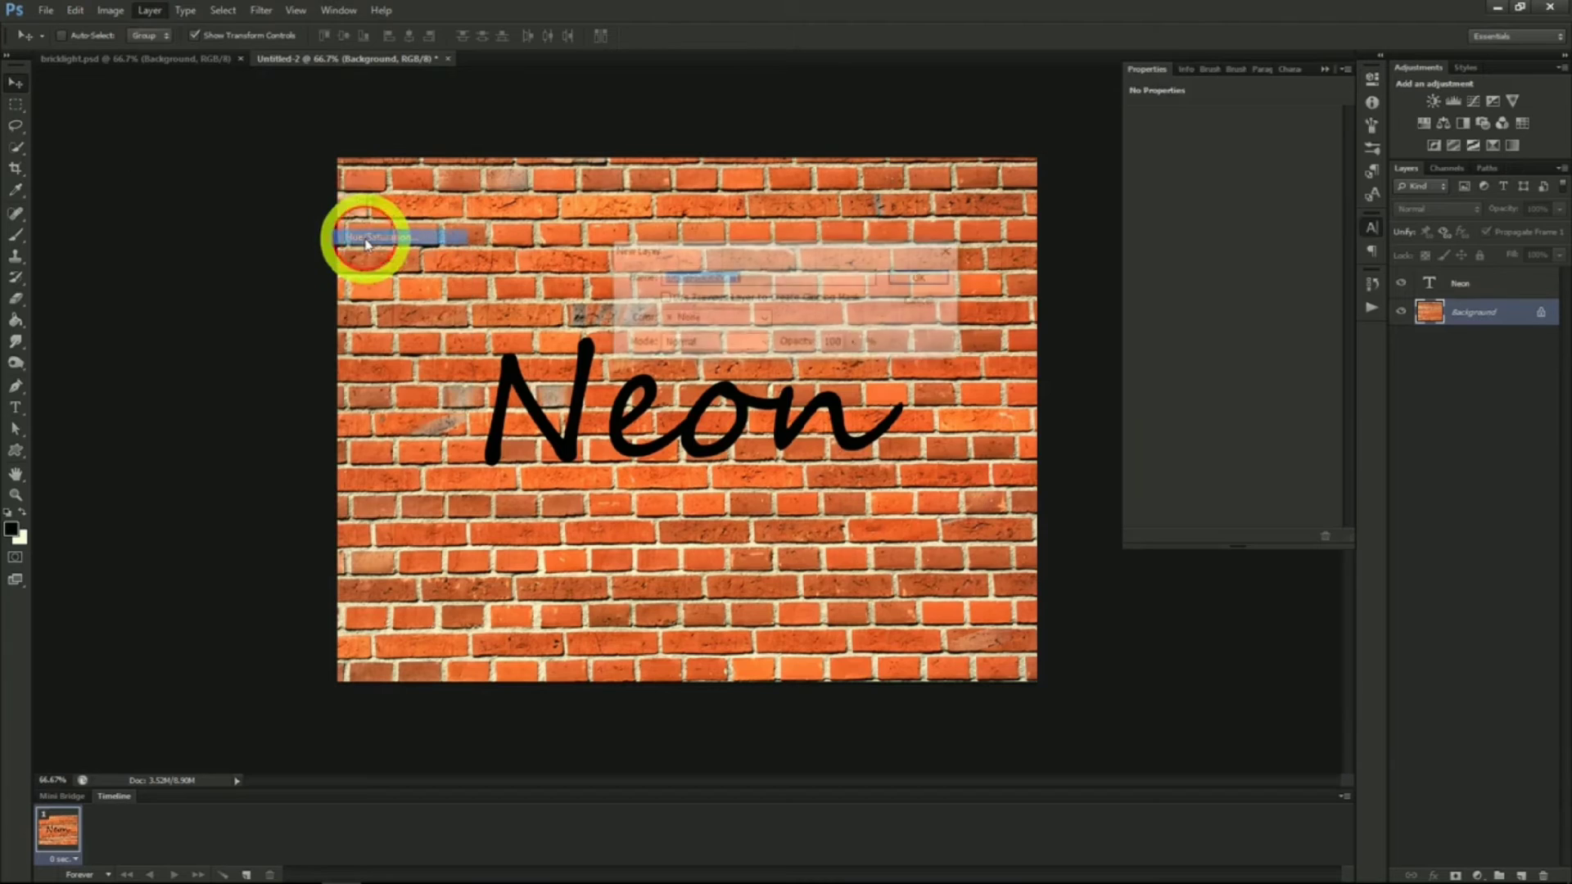
{"action": "left_click", "coordinate": [923, 278]}
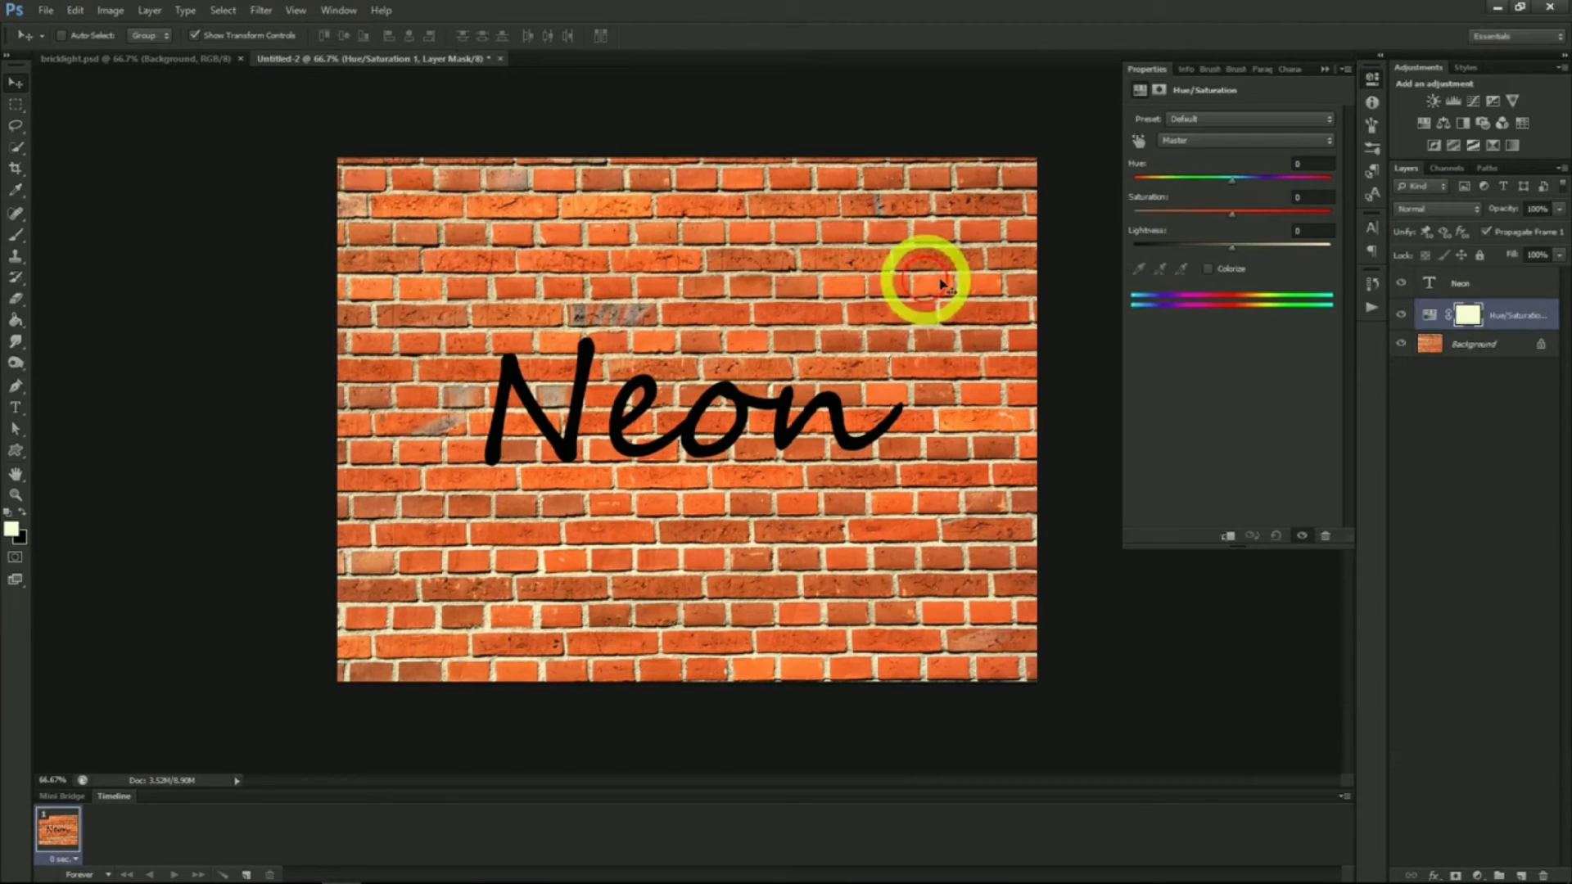
{"action": "left_click_drag", "start_coordinate": [1231, 216], "coordinate": [1148, 250]}
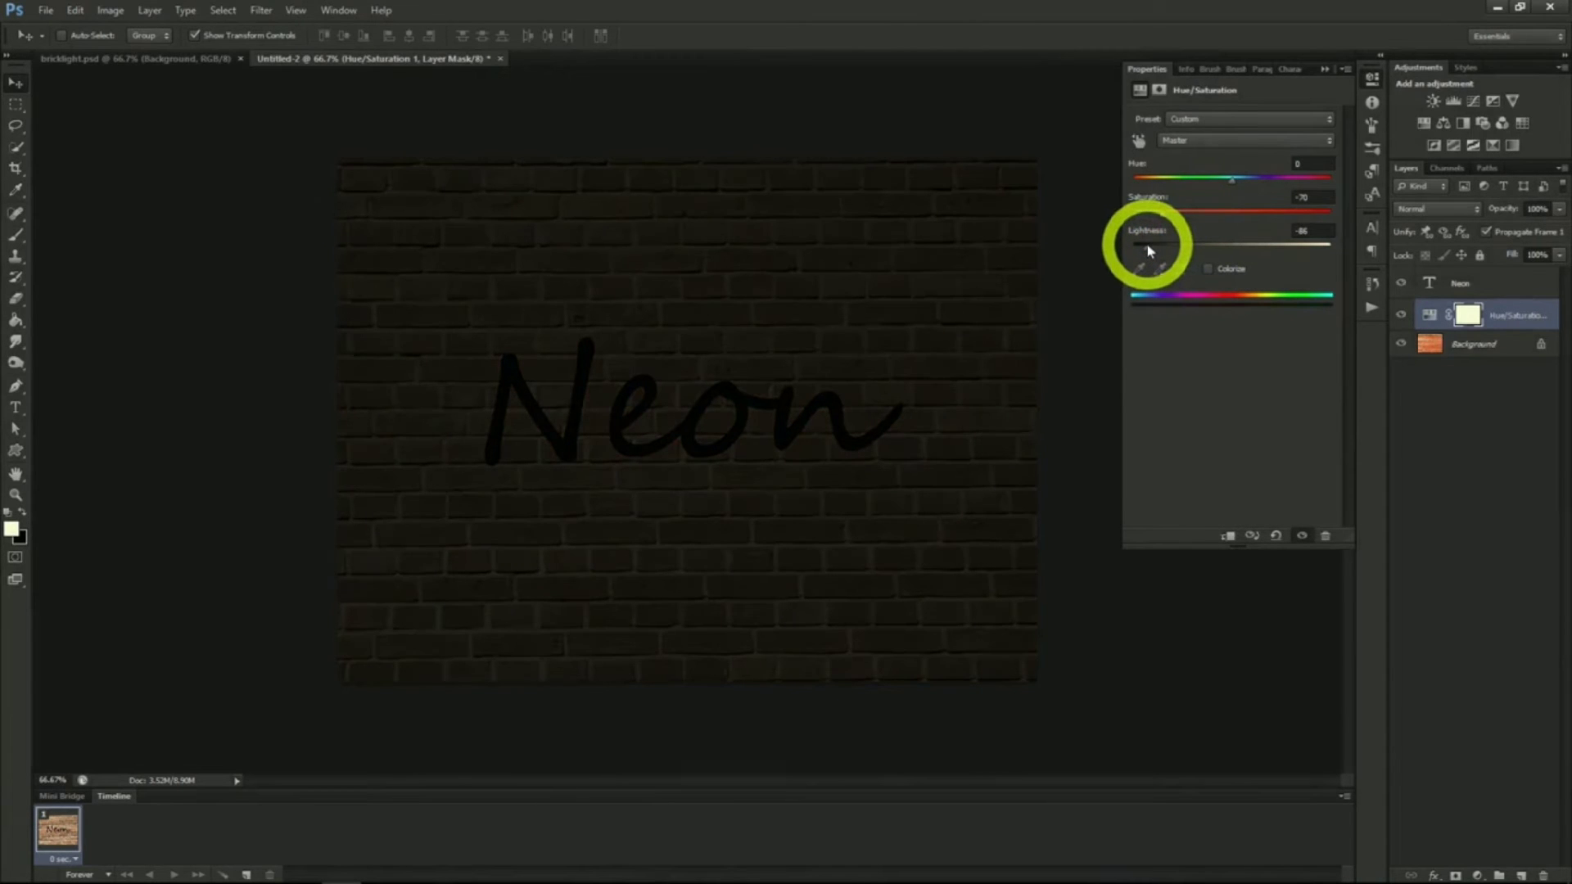
{"action": "left_click_drag", "start_coordinate": [1149, 251], "coordinate": [1146, 250]}
{"action": "left_click", "coordinate": [1431, 315]}
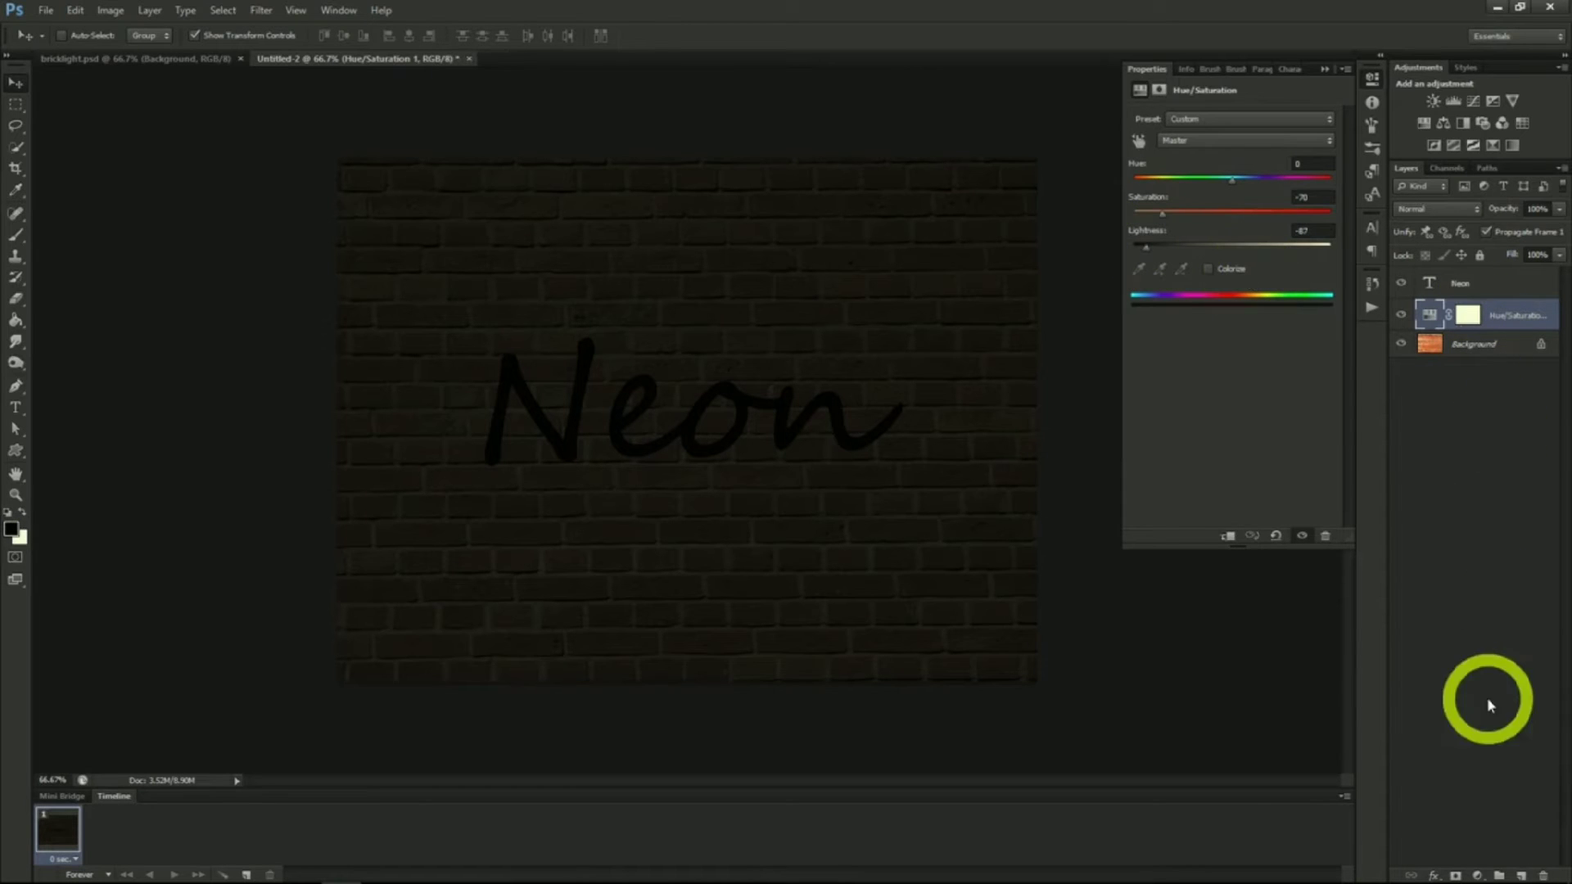
Create a new layer, fill it with Render Clouds, and give it a black layer mask
{"action": "left_click", "coordinate": [1520, 875]}
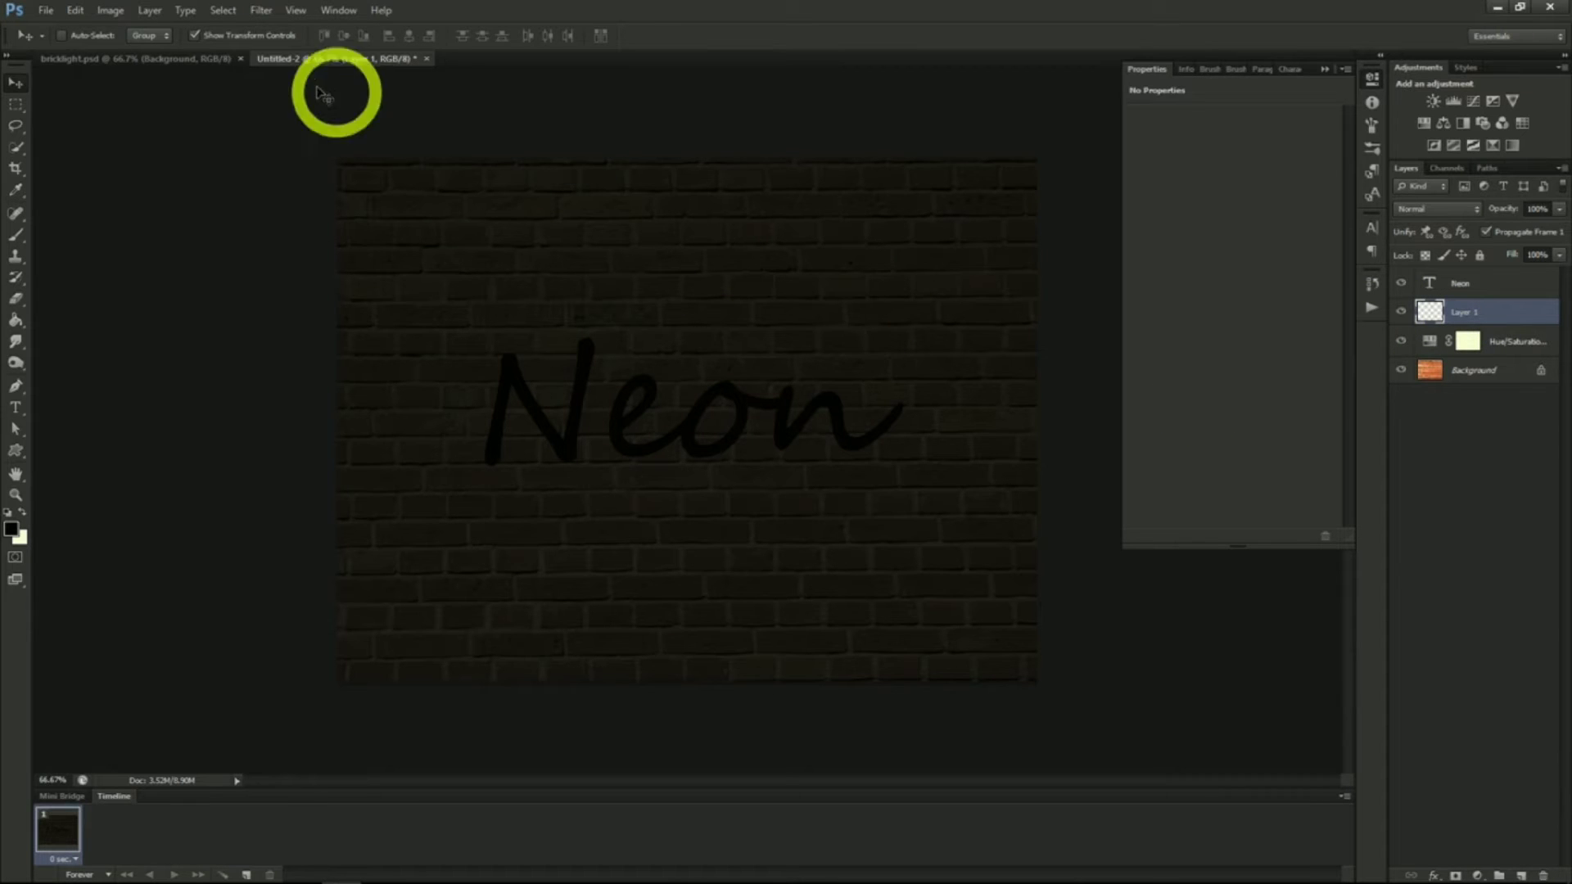
{"action": "left_click", "coordinate": [260, 10]}
{"action": "mouse_move", "coordinate": [301, 268]}
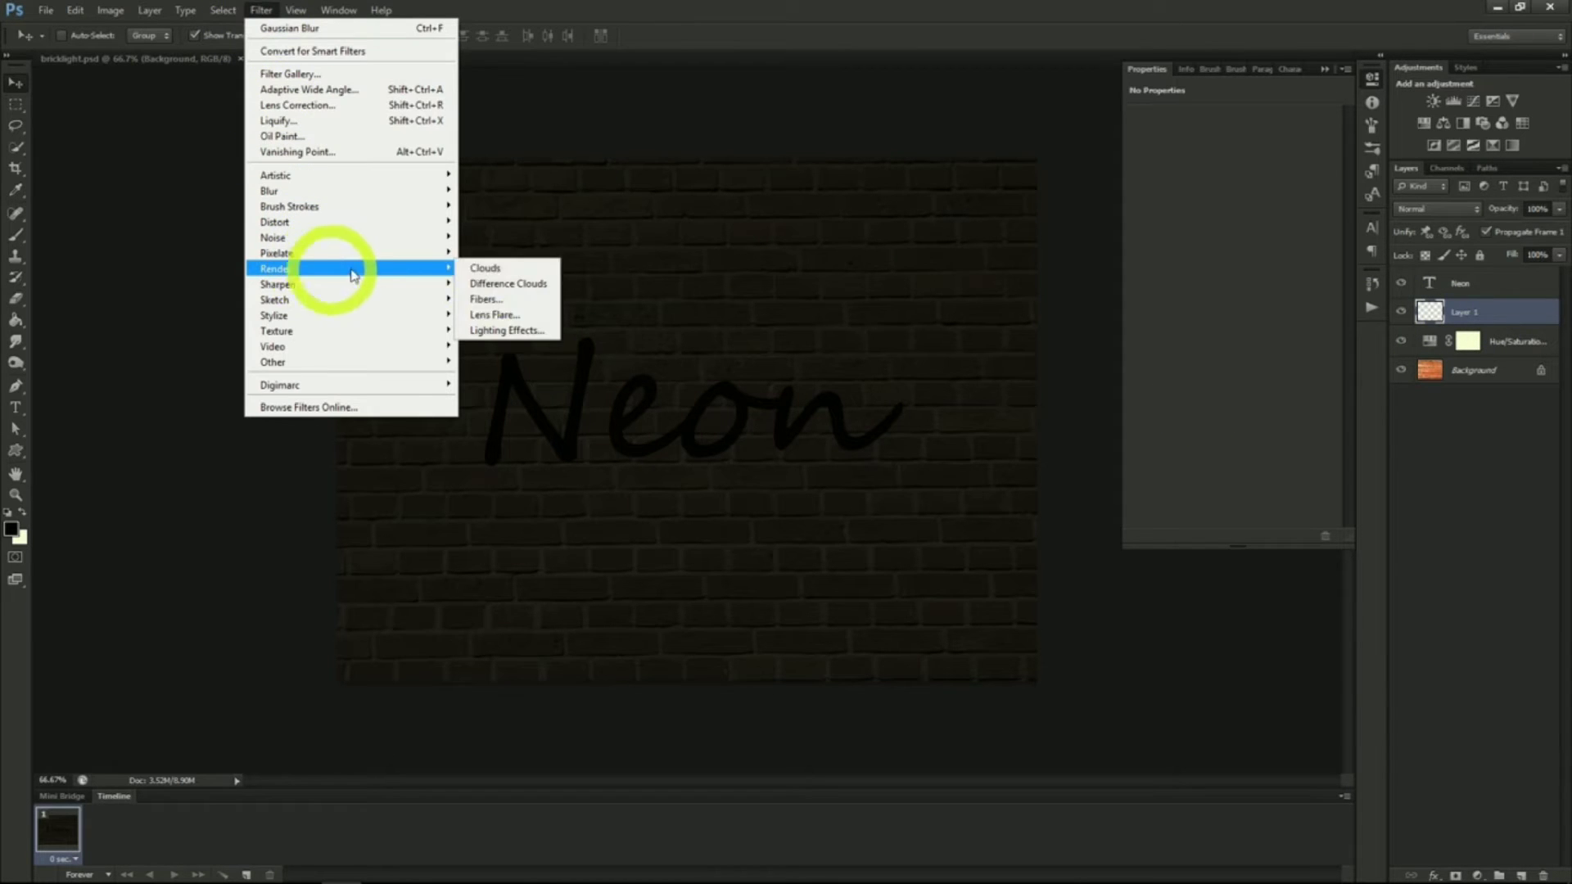
{"action": "left_click", "coordinate": [490, 269]}
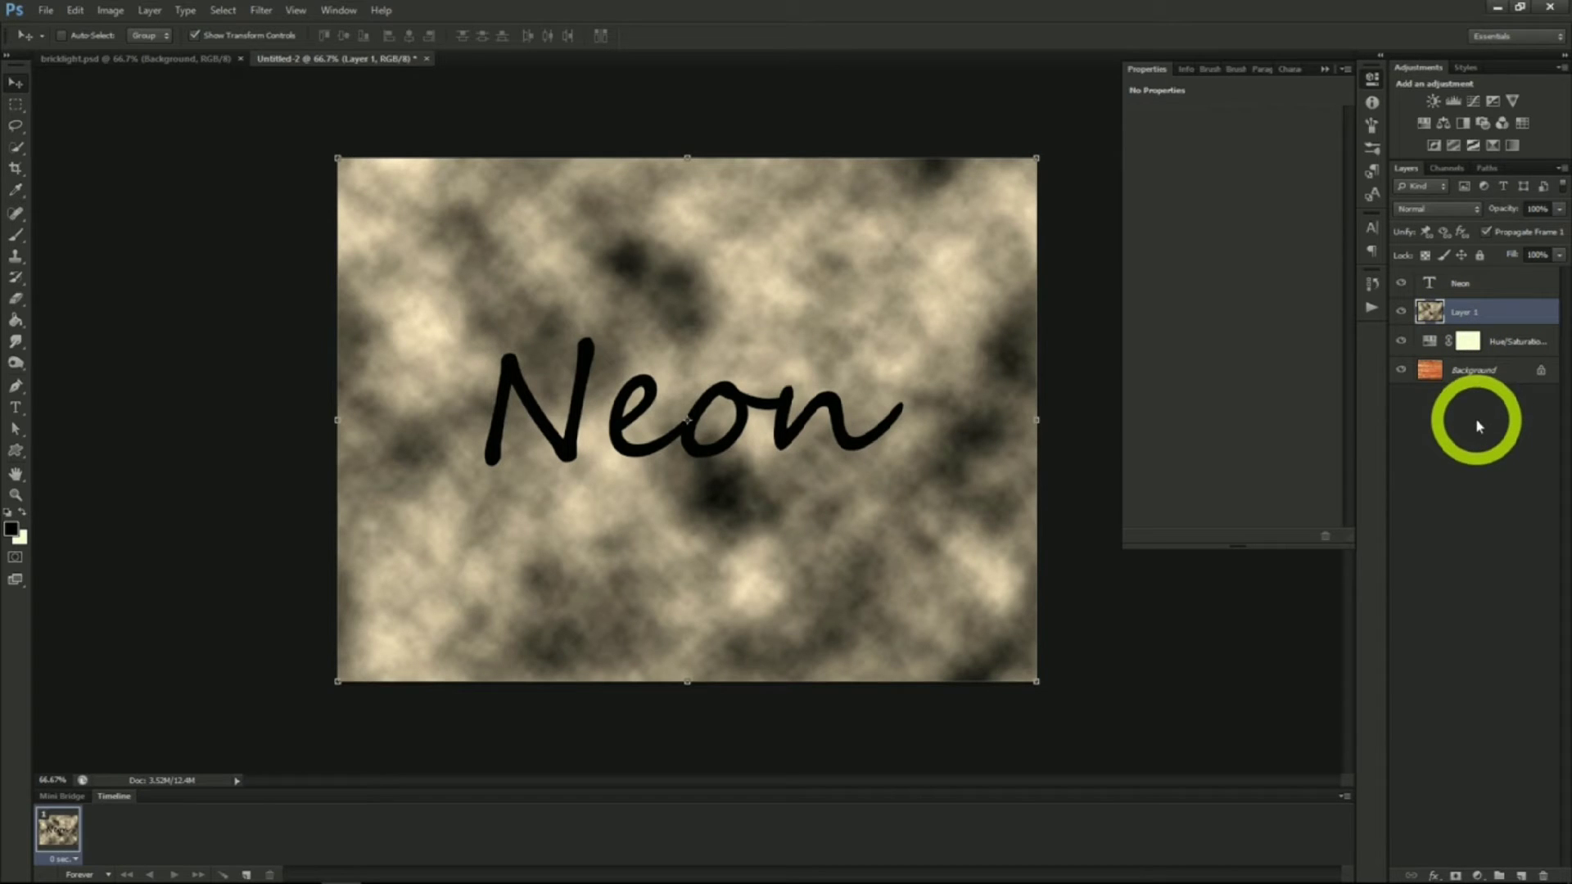
{"action": "left_click", "coordinate": [1456, 876], "text": "alt"}
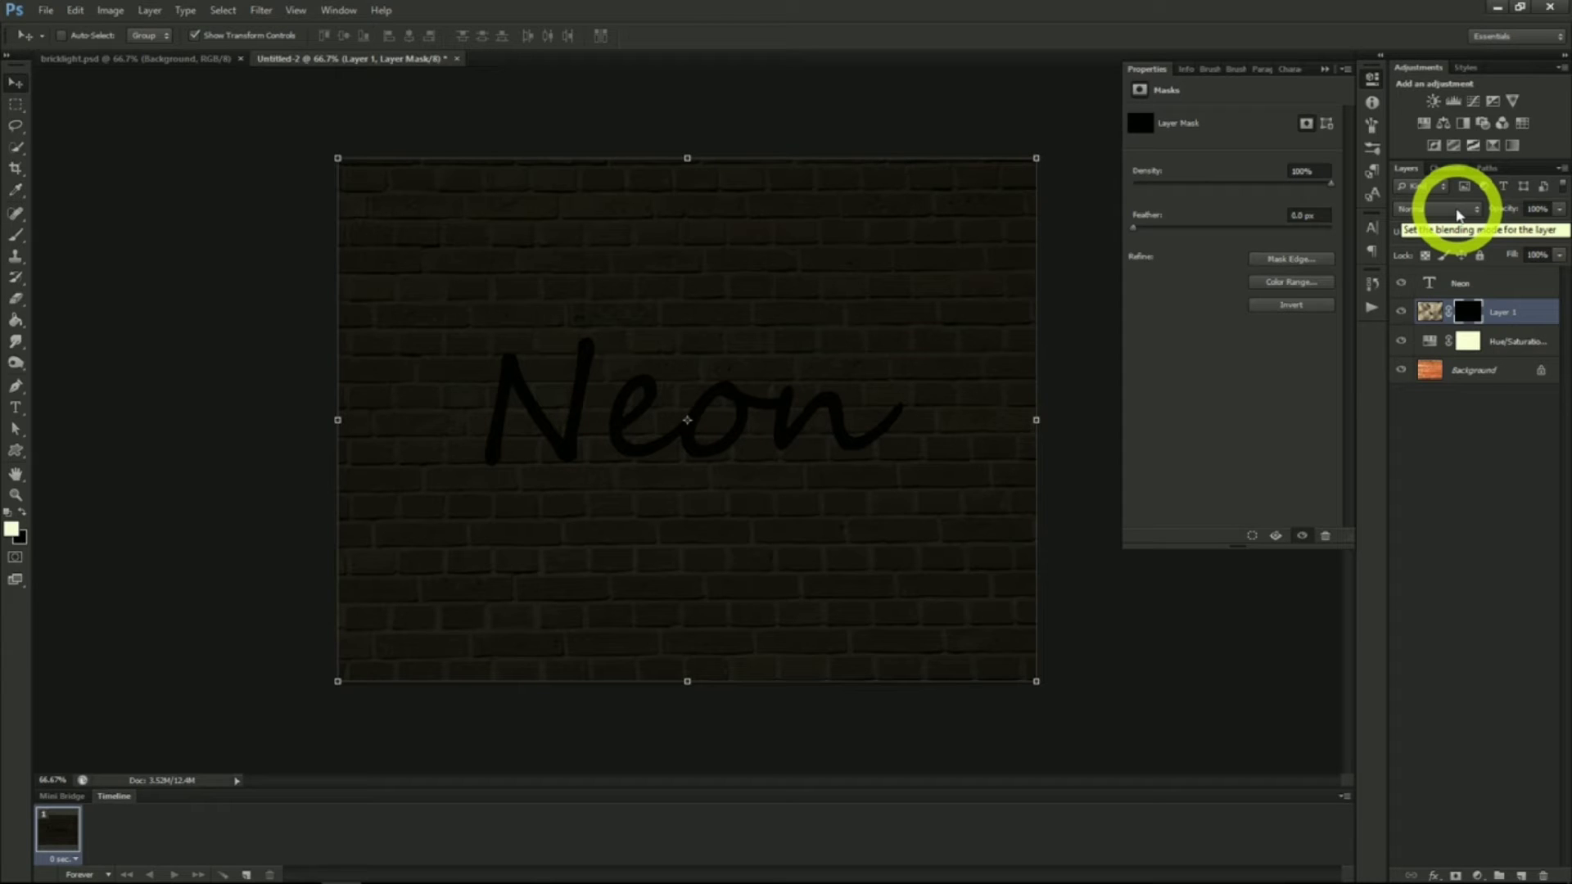
Set the cloud layer's blend mode to Divide and paint its mask with a soft brush at 50% opacity to reveal light patches
{"action": "left_click", "coordinate": [1459, 215]}
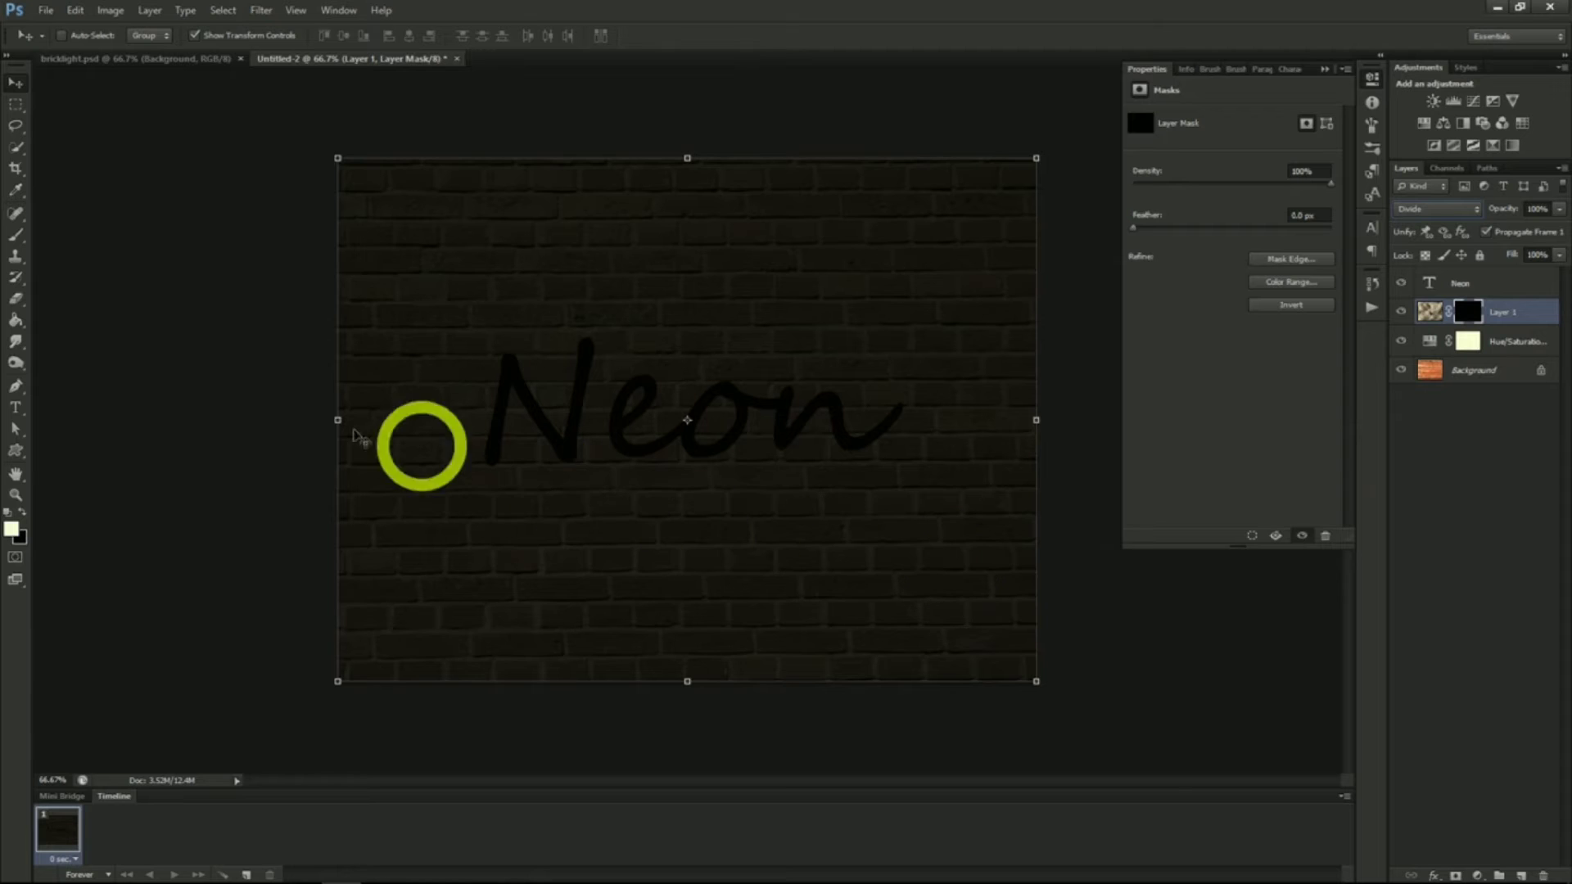
{"action": "left_click", "coordinate": [17, 238]}
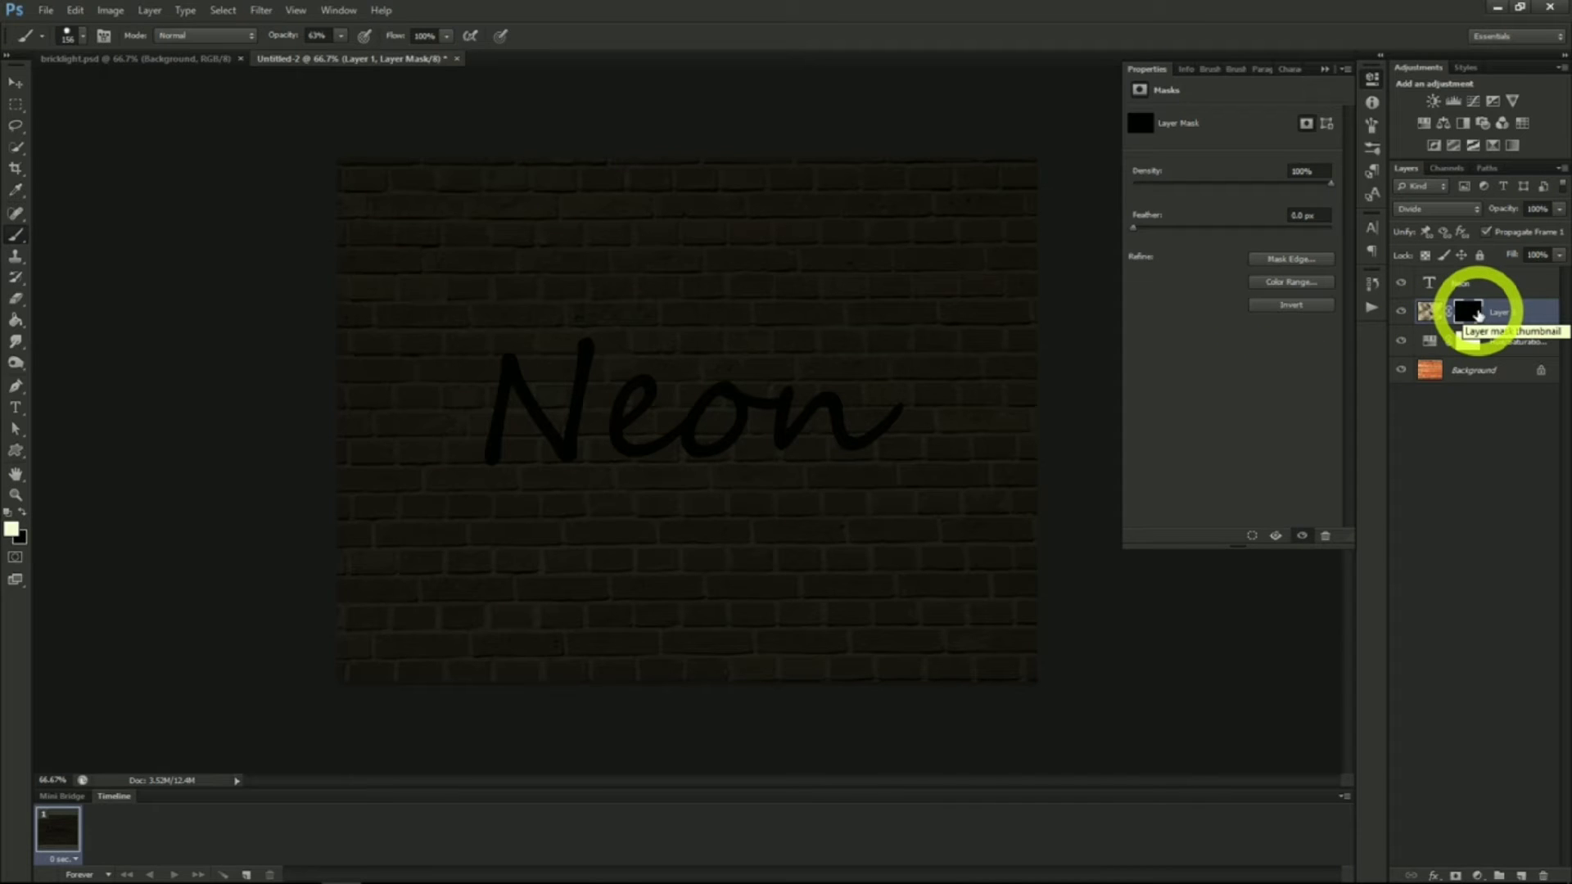
{"action": "left_click", "coordinate": [336, 45]}
{"action": "left_click_drag", "start_coordinate": [336, 48], "coordinate": [329, 61]}
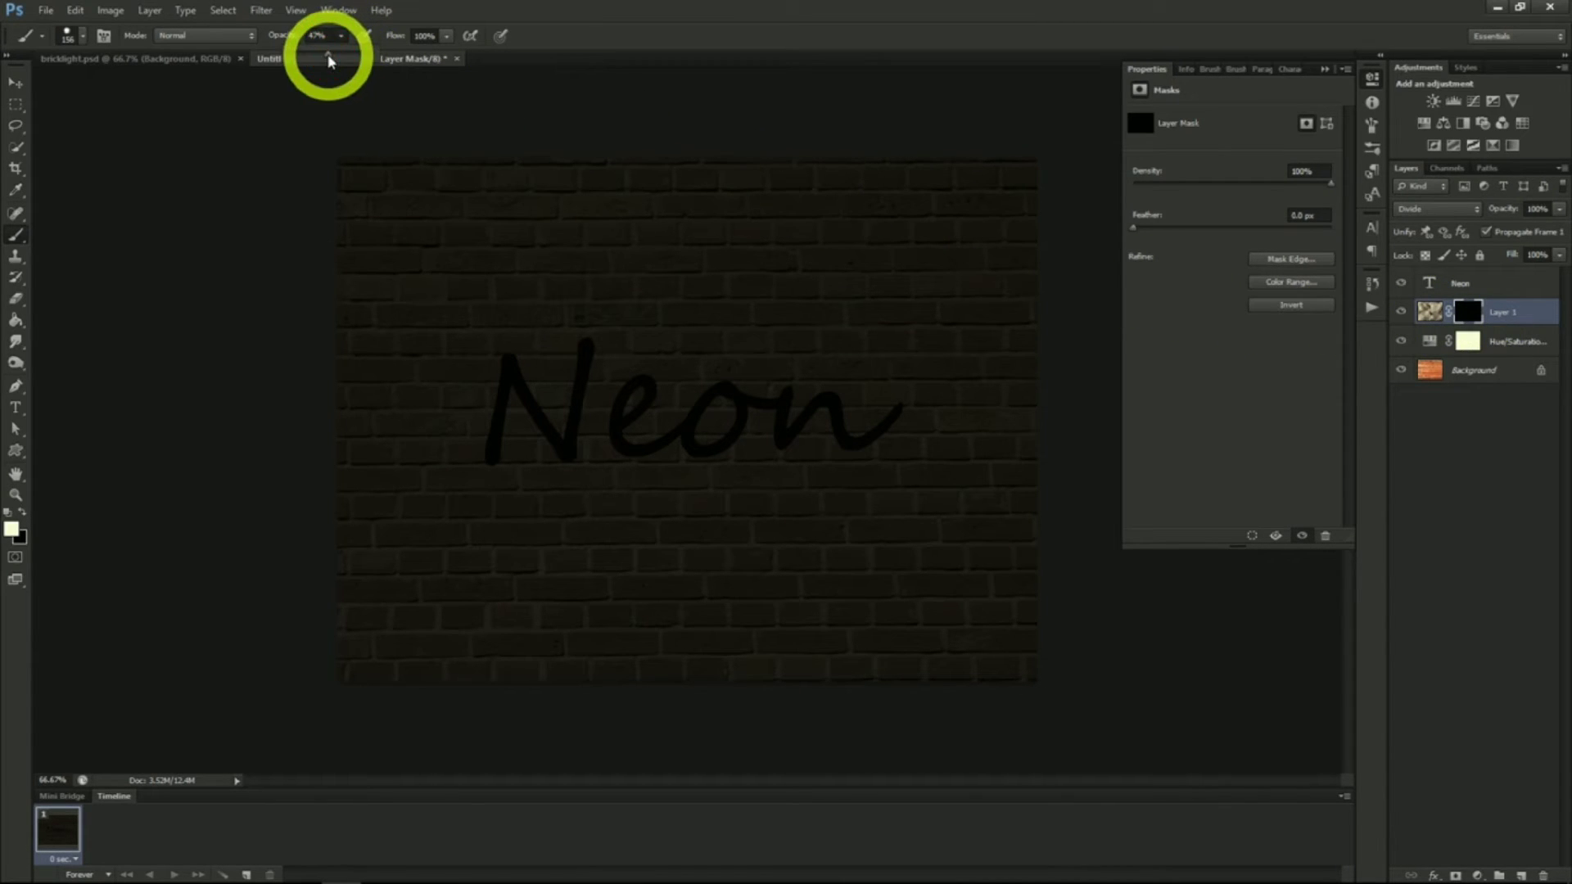
{"action": "left_click", "coordinate": [79, 36]}
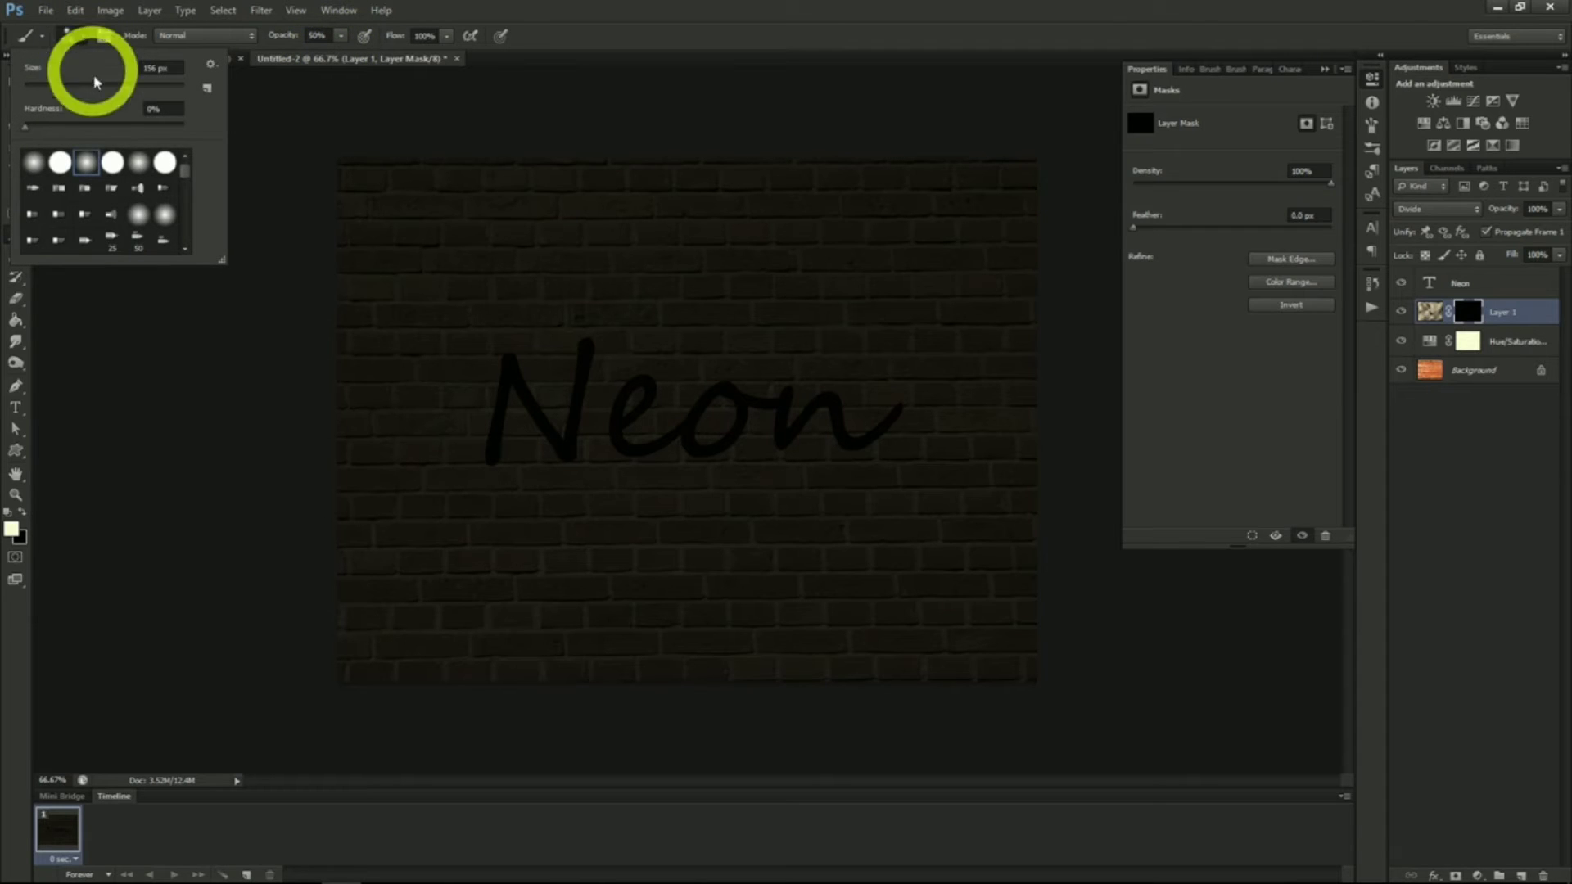
{"action": "left_click", "coordinate": [82, 39]}
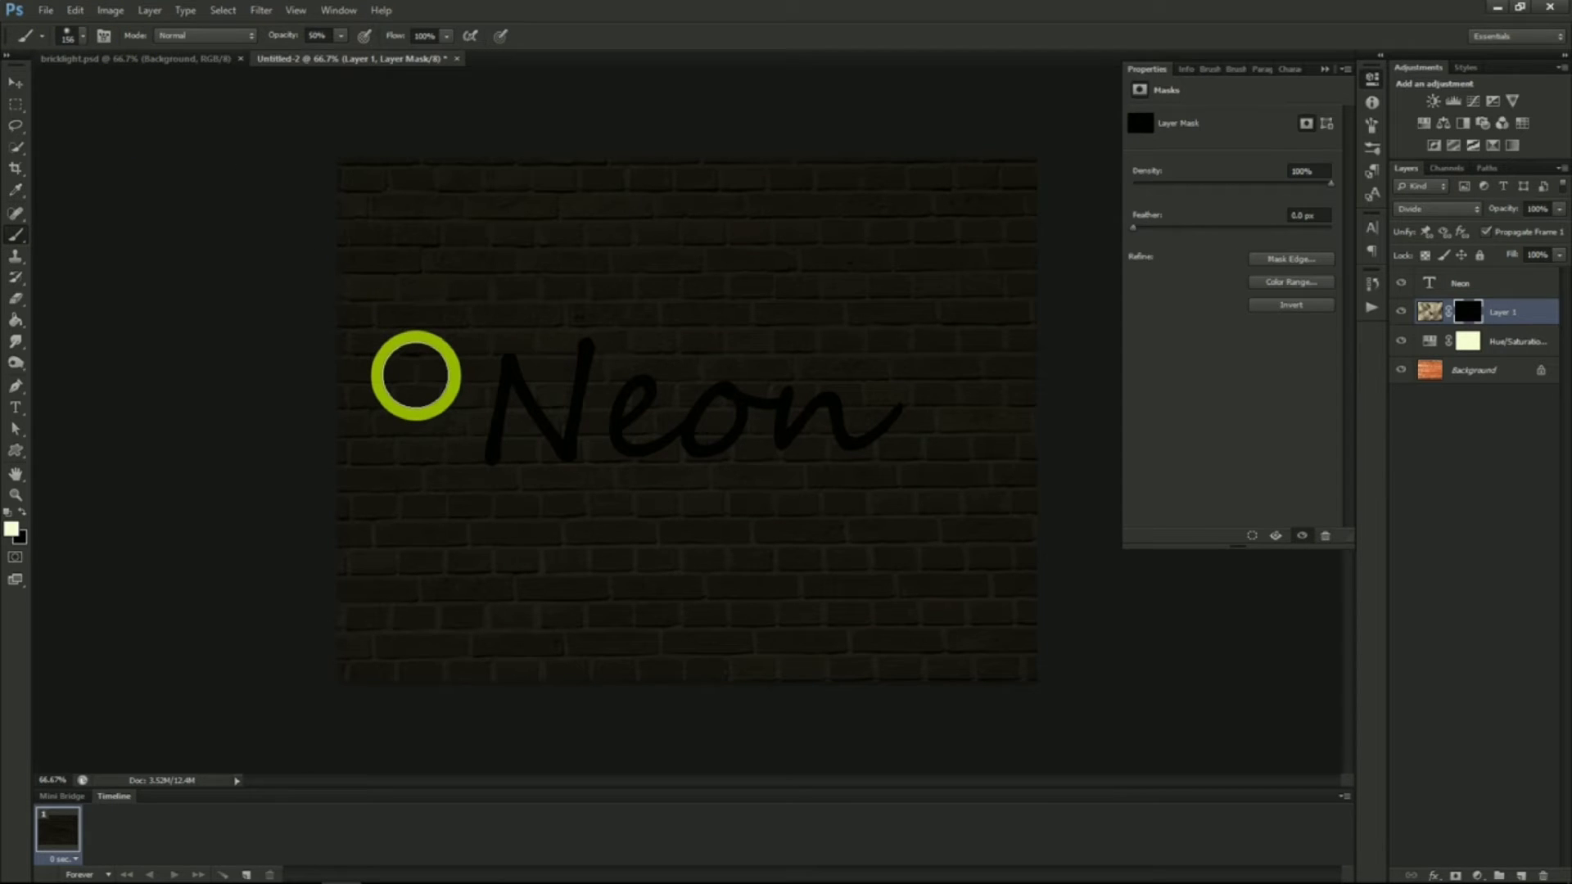
{"action": "mouse_move", "coordinate": [513, 351]}
{"action": "left_mouse_down"}
{"action": "mouse_move", "coordinate": [450, 445]}
{"action": "mouse_move", "coordinate": [619, 389]}
{"action": "mouse_move", "coordinate": [618, 443]}
{"action": "mouse_move", "coordinate": [731, 437]}
{"action": "mouse_move", "coordinate": [646, 392]}
{"action": "mouse_move", "coordinate": [779, 362]}
{"action": "mouse_move", "coordinate": [862, 442]}
{"action": "mouse_move", "coordinate": [601, 491]}
{"action": "left_mouse_up"}
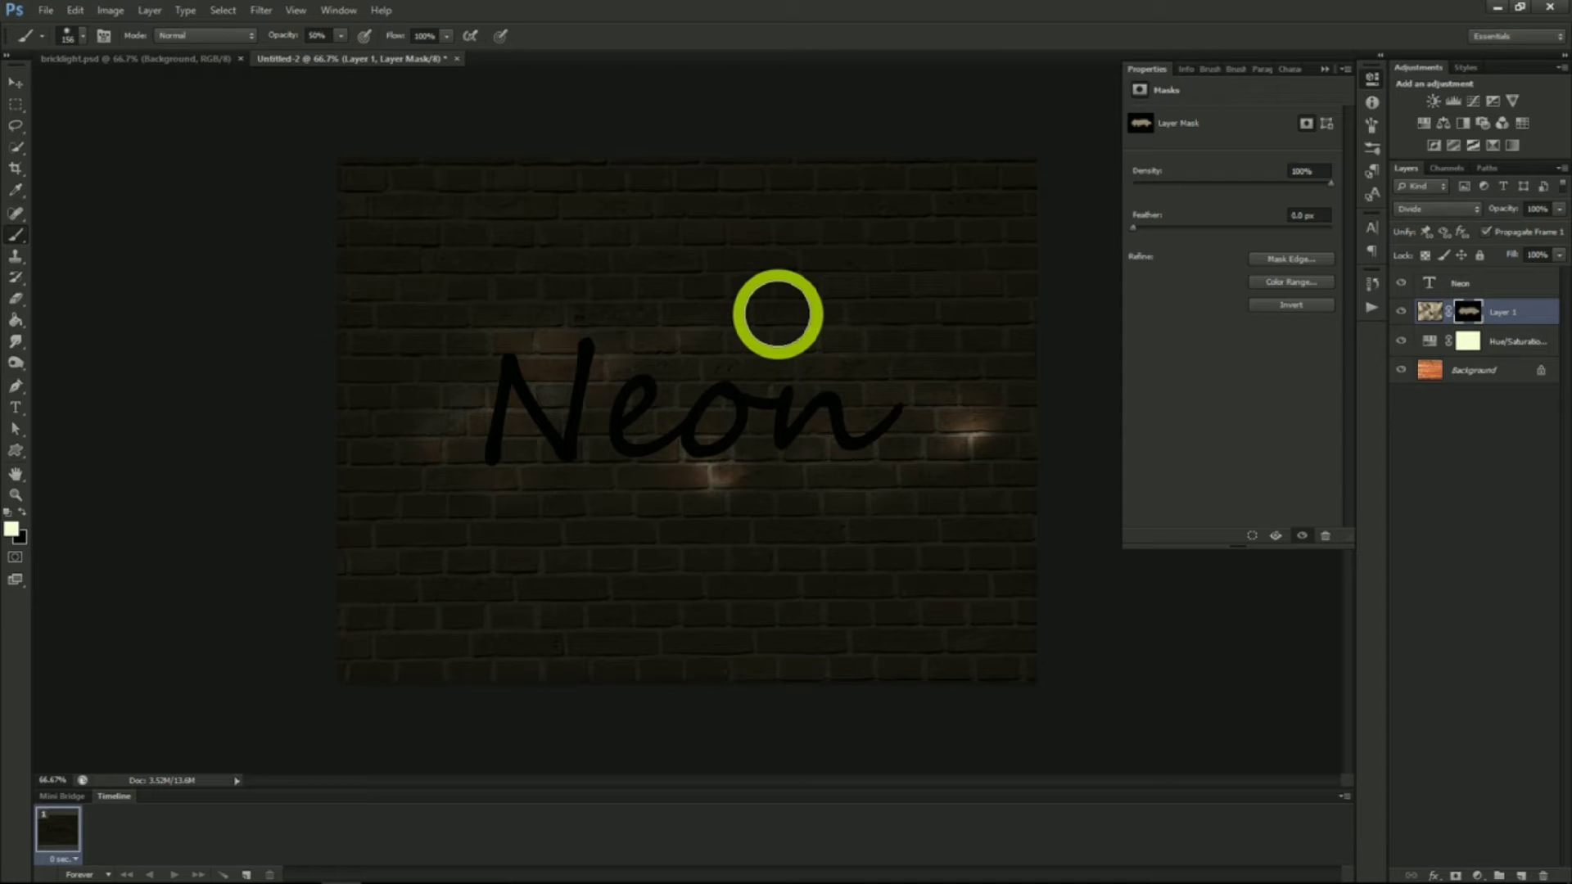
Open the layer style for the Neon text and add Bevel & Emboss with depth 185% and size 3 px
{"action": "left_click", "coordinate": [1471, 284]}
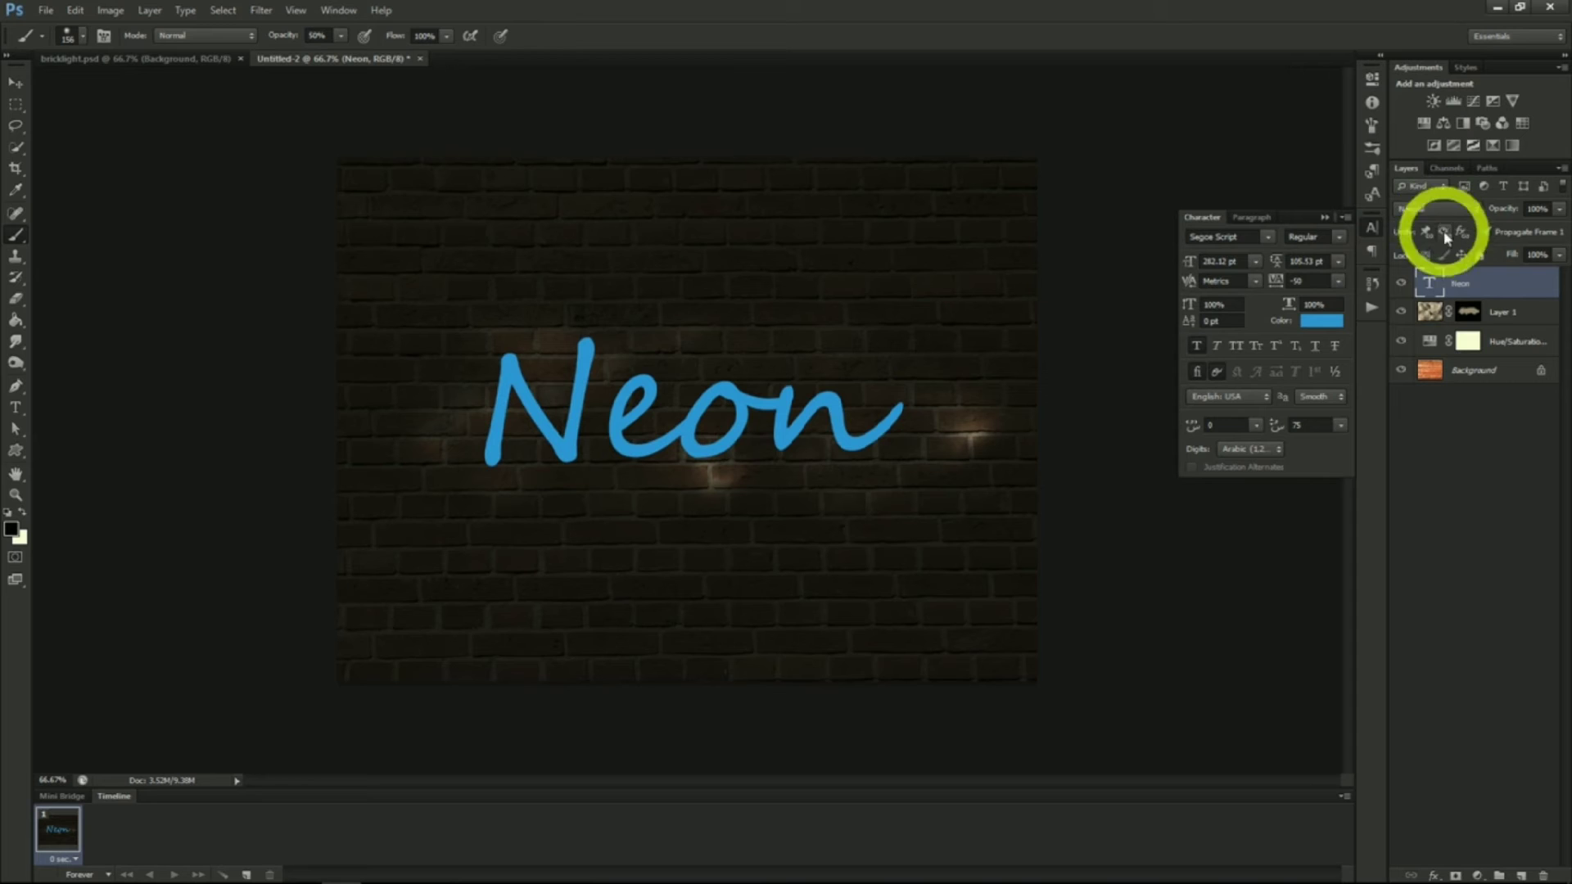
{"action": "right_click", "coordinate": [1470, 282]}
{"action": "left_click", "coordinate": [1402, 298]}
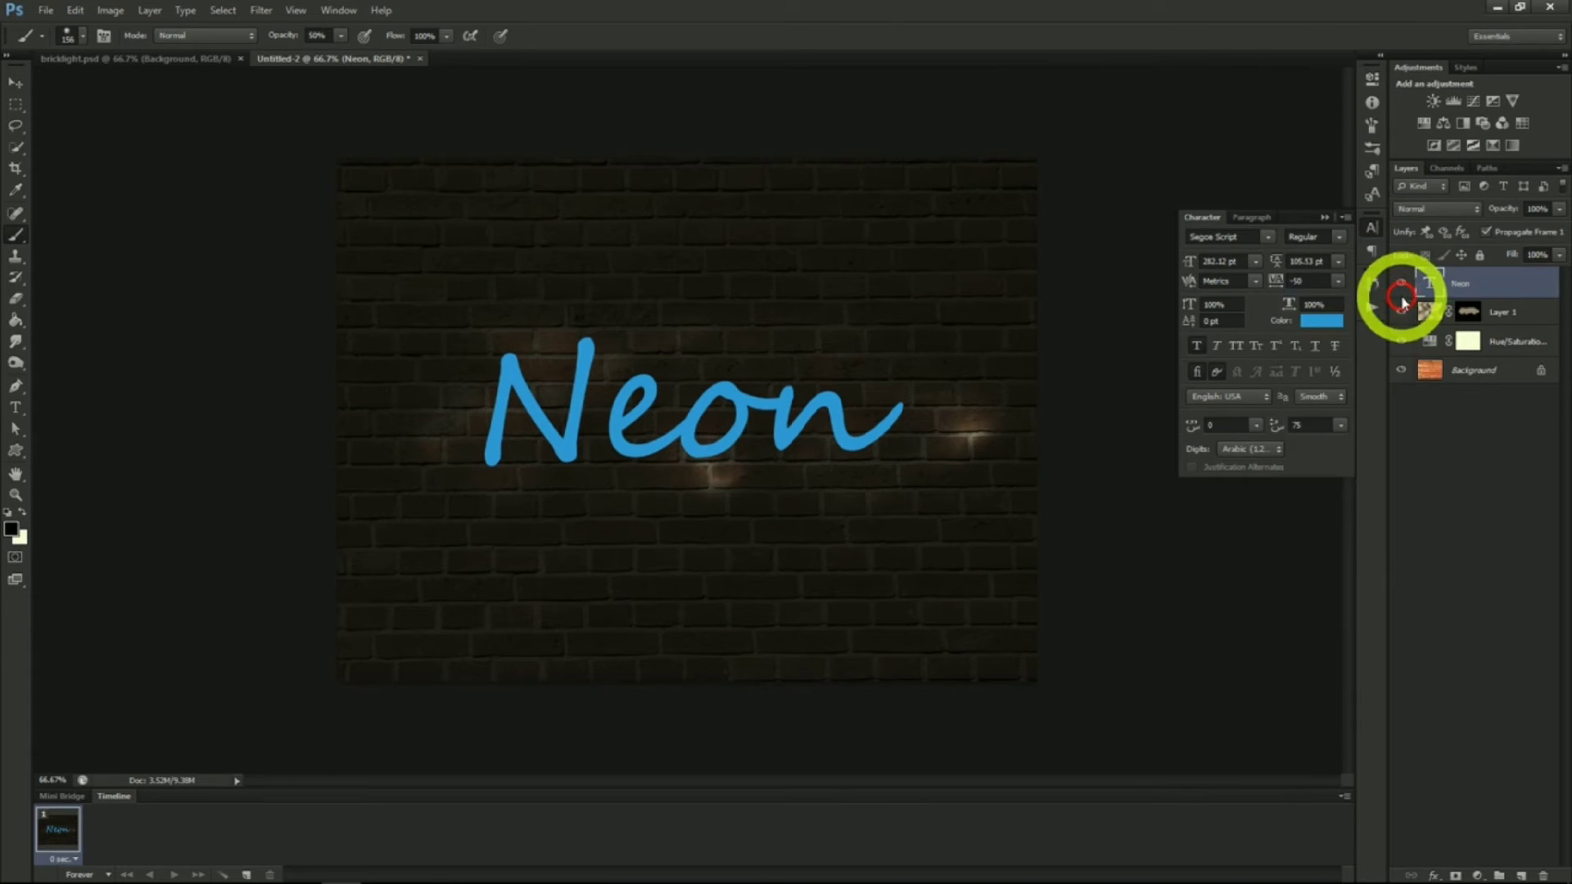
{"action": "left_click", "coordinate": [993, 244]}
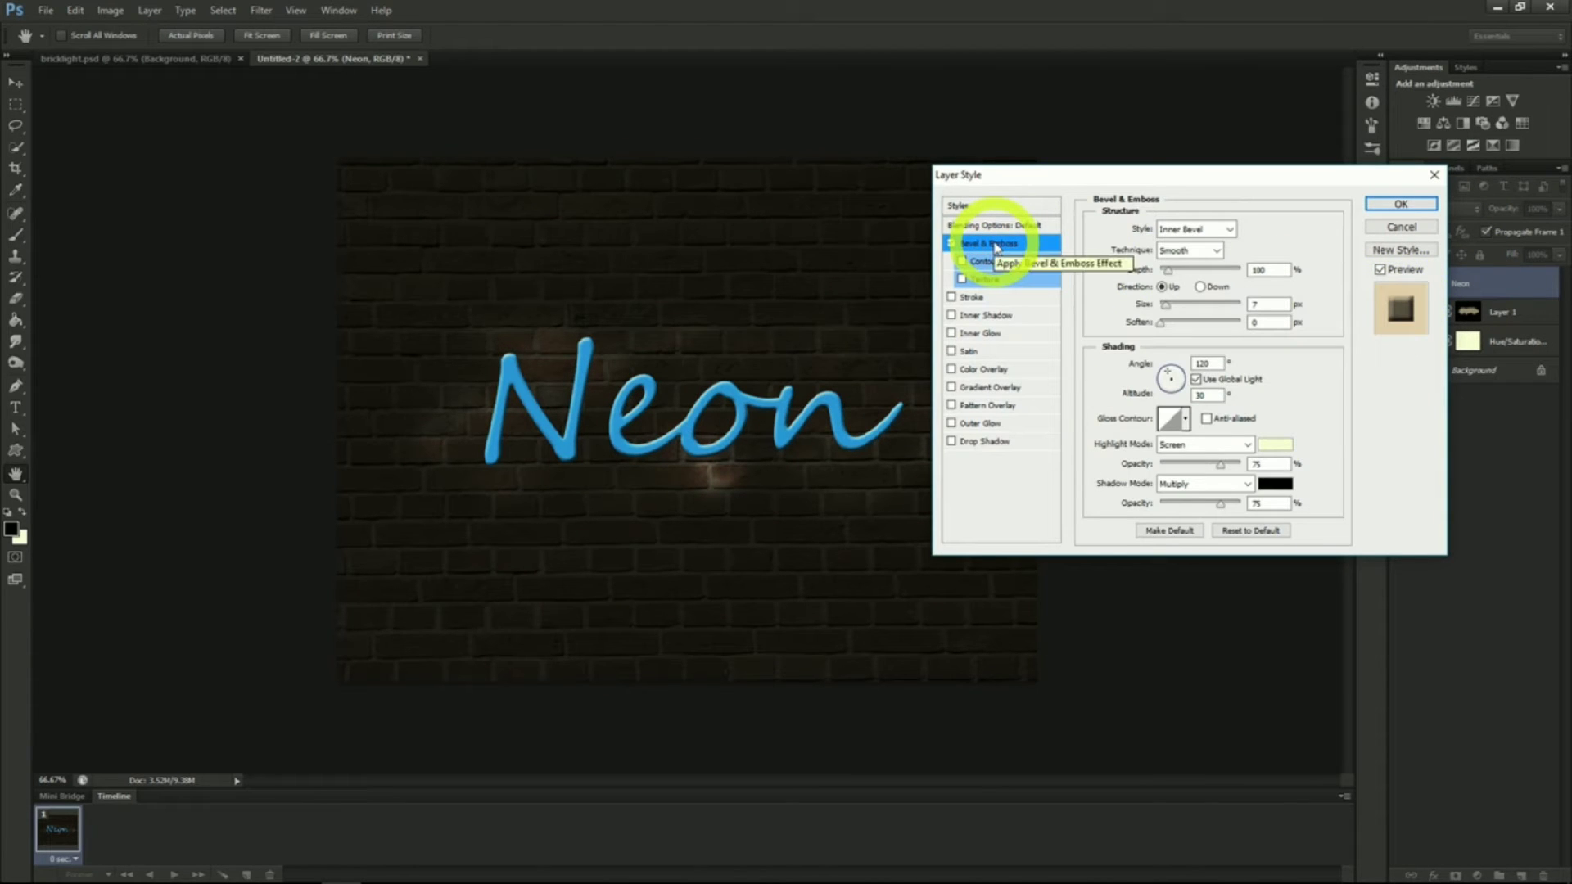
{"action": "left_click", "coordinate": [1175, 272]}
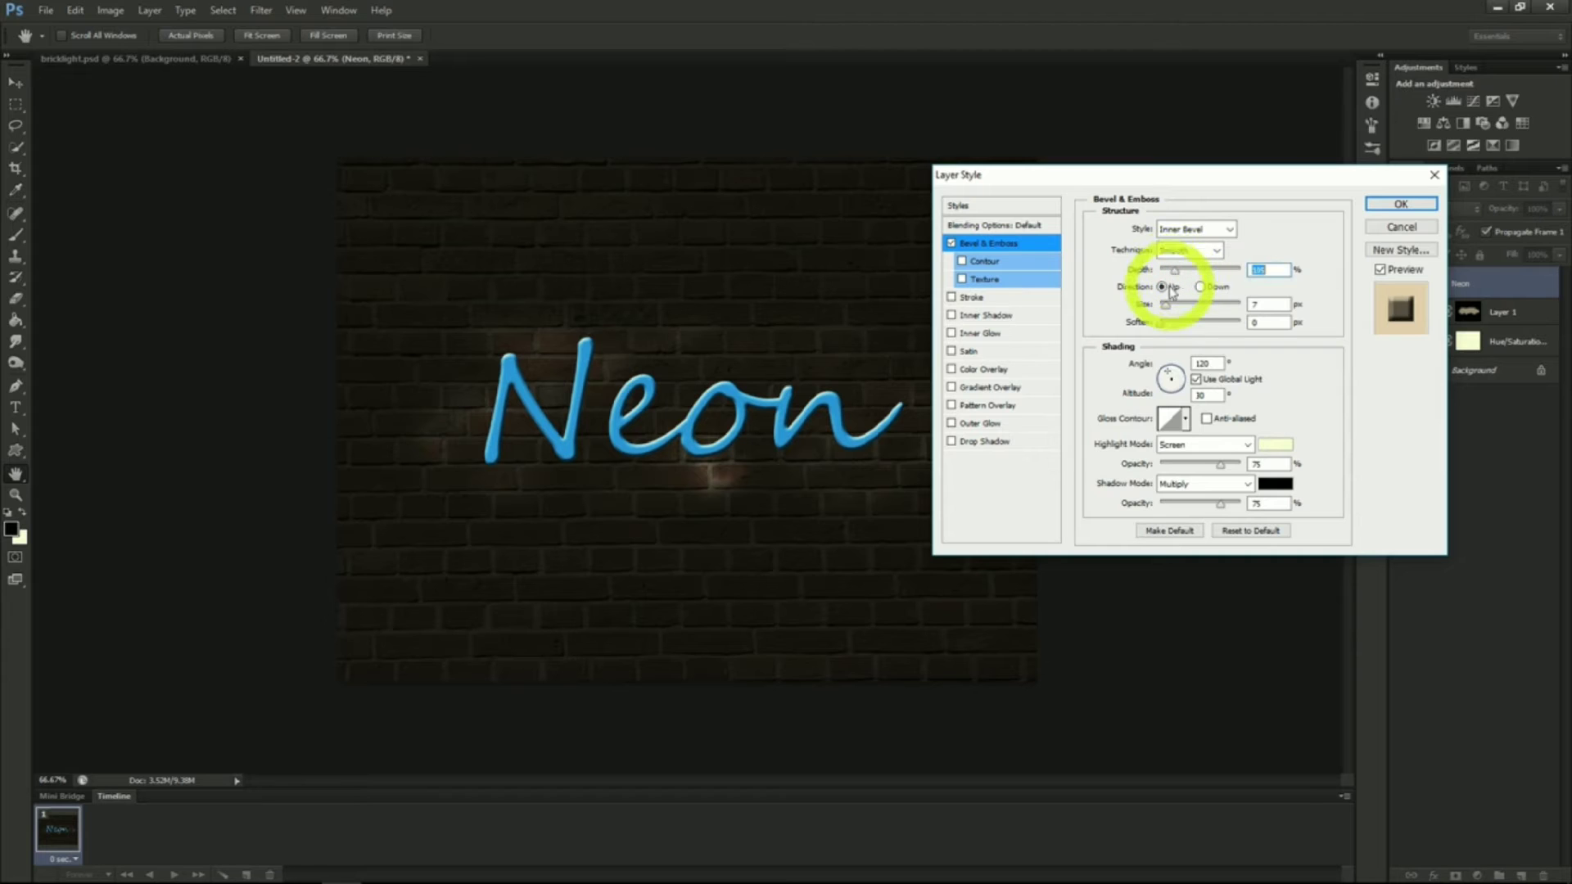
{"action": "left_click", "coordinate": [1163, 305]}
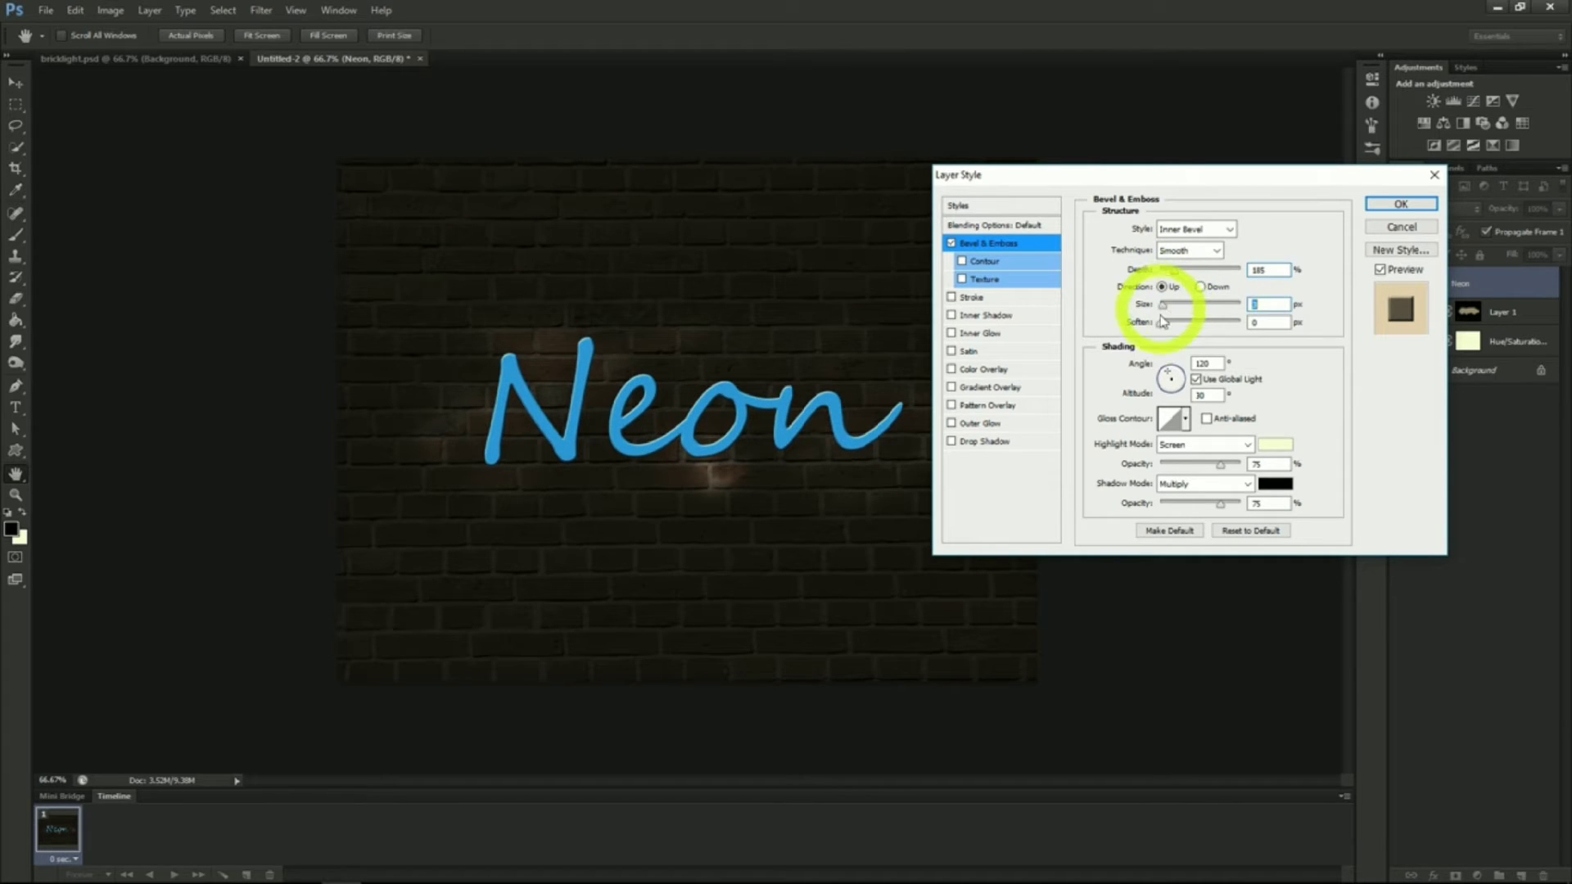
{"action": "left_click_drag", "start_coordinate": [1163, 321], "coordinate": [1232, 321]}
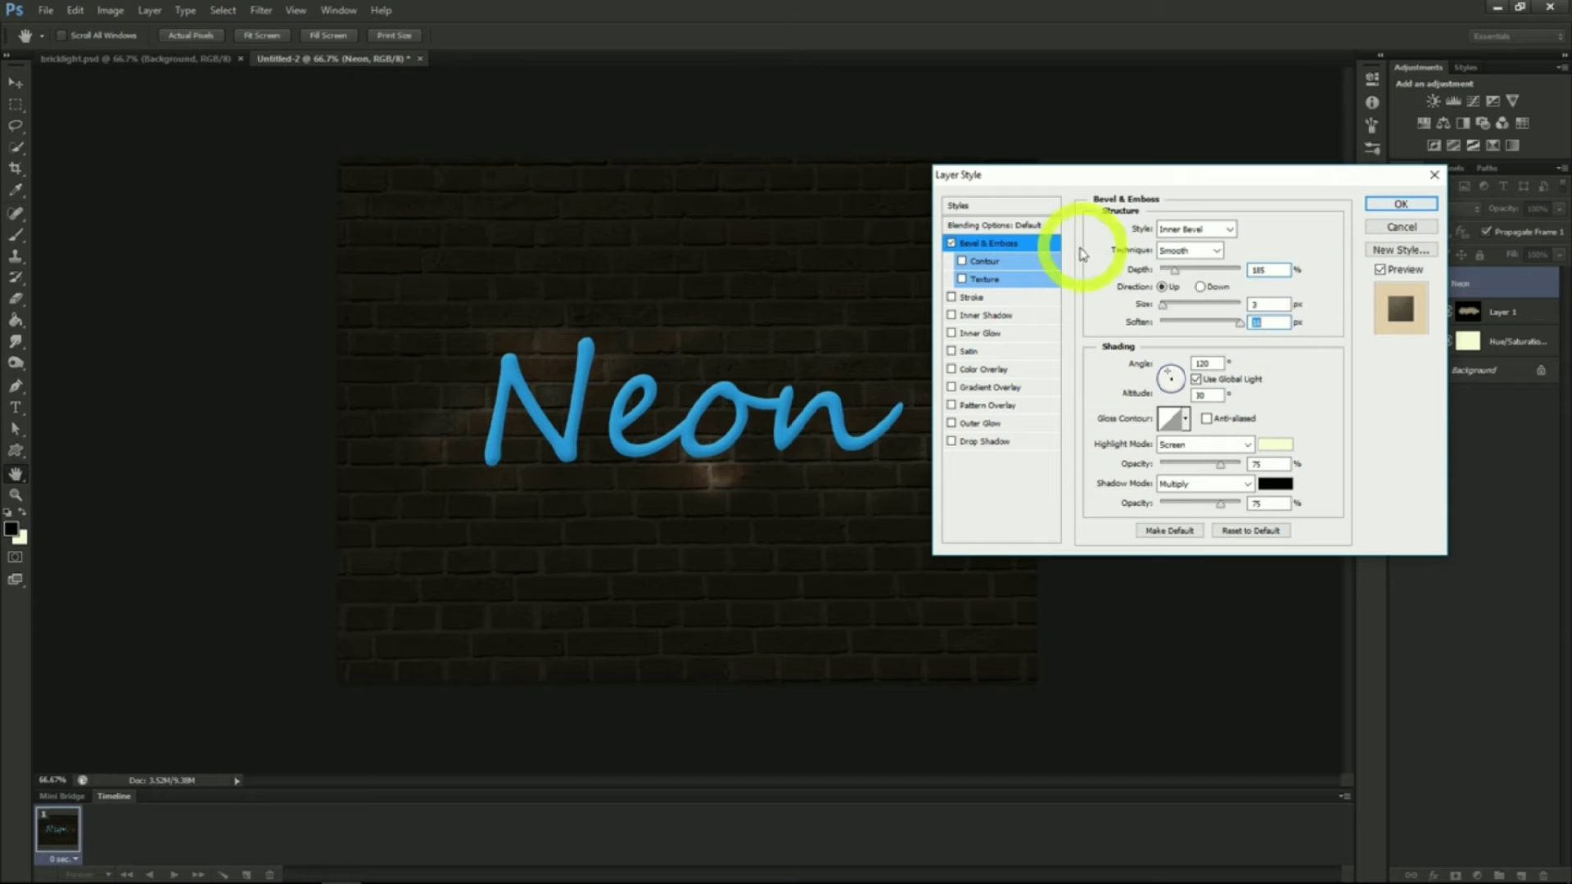
Add an Inner Shadow to the text with opacity 40% and distance 5 px
{"action": "left_click", "coordinate": [982, 318]}
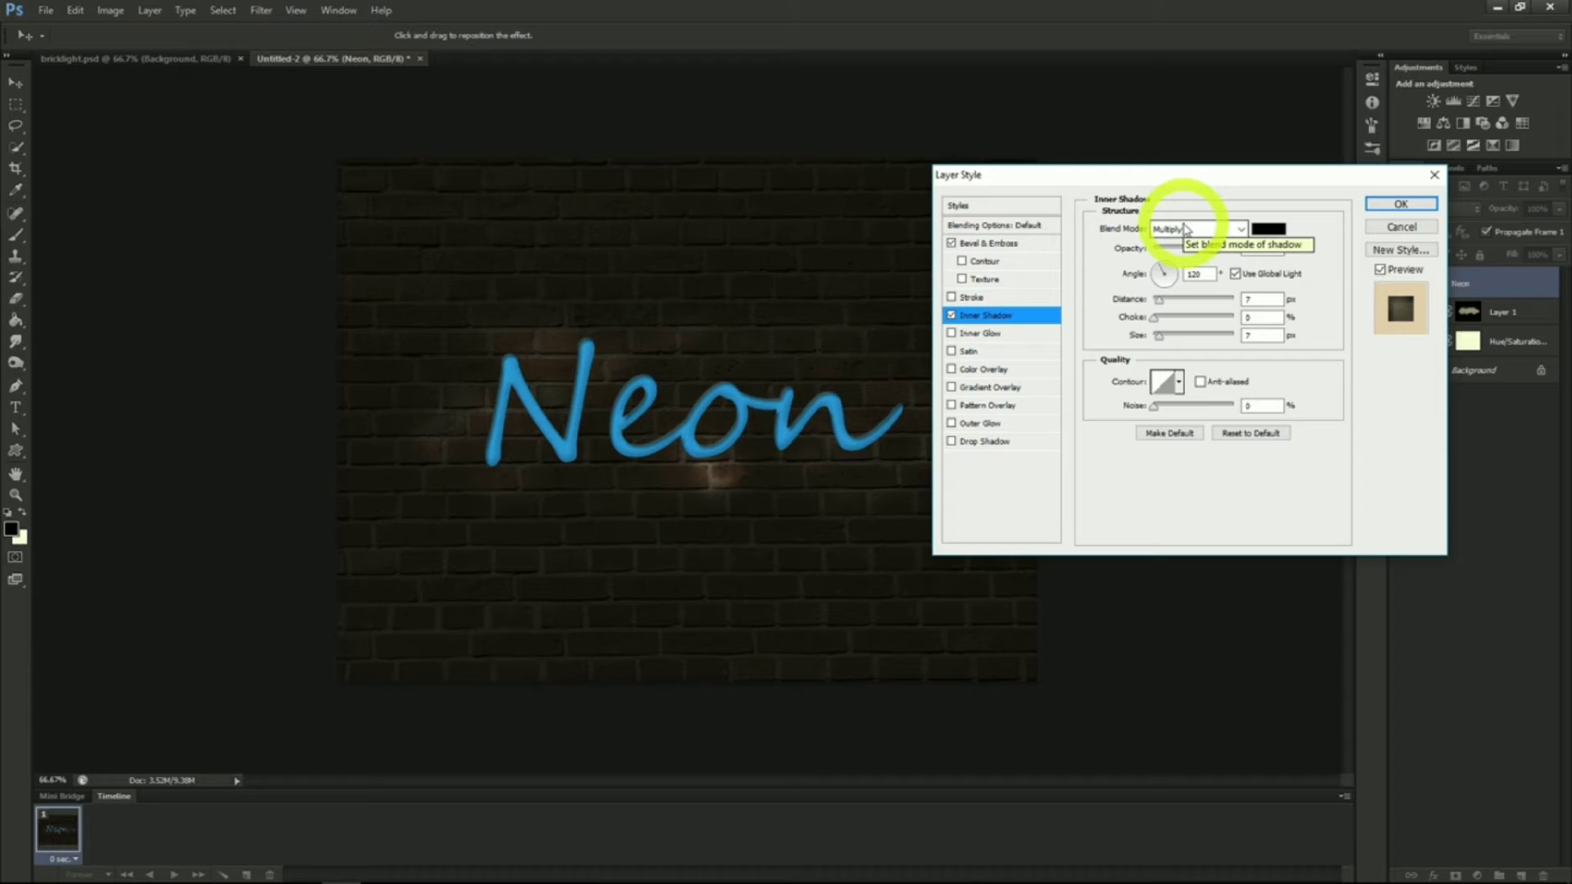
{"action": "left_click_drag", "start_coordinate": [1209, 249], "coordinate": [1190, 250]}
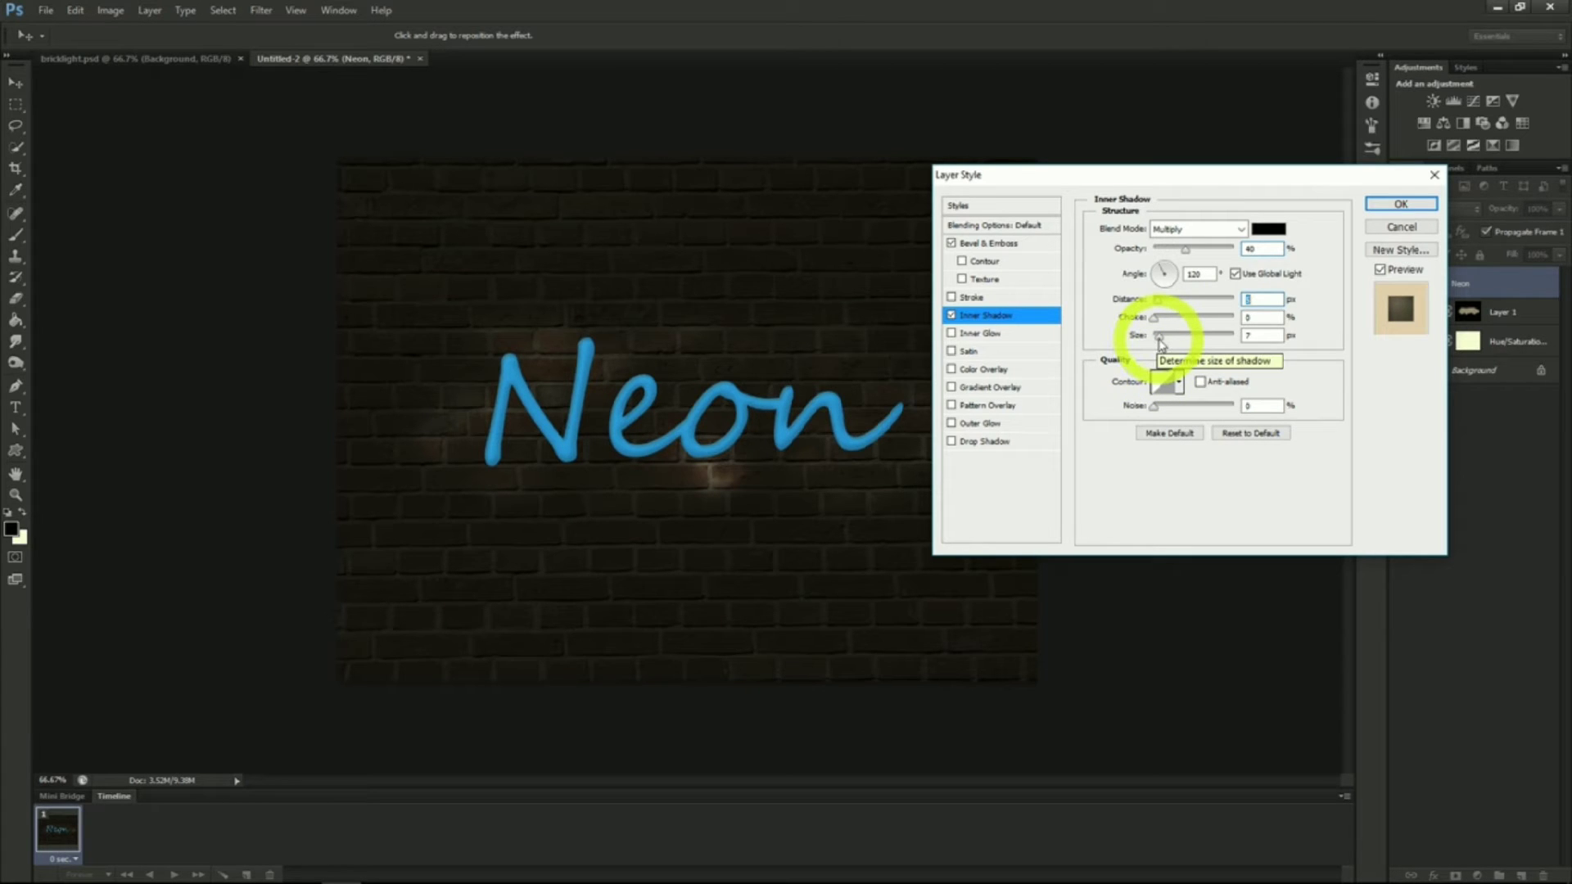
Add an Inner Glow to the text with its source set to Center and apply the style
{"action": "left_click", "coordinate": [989, 336]}
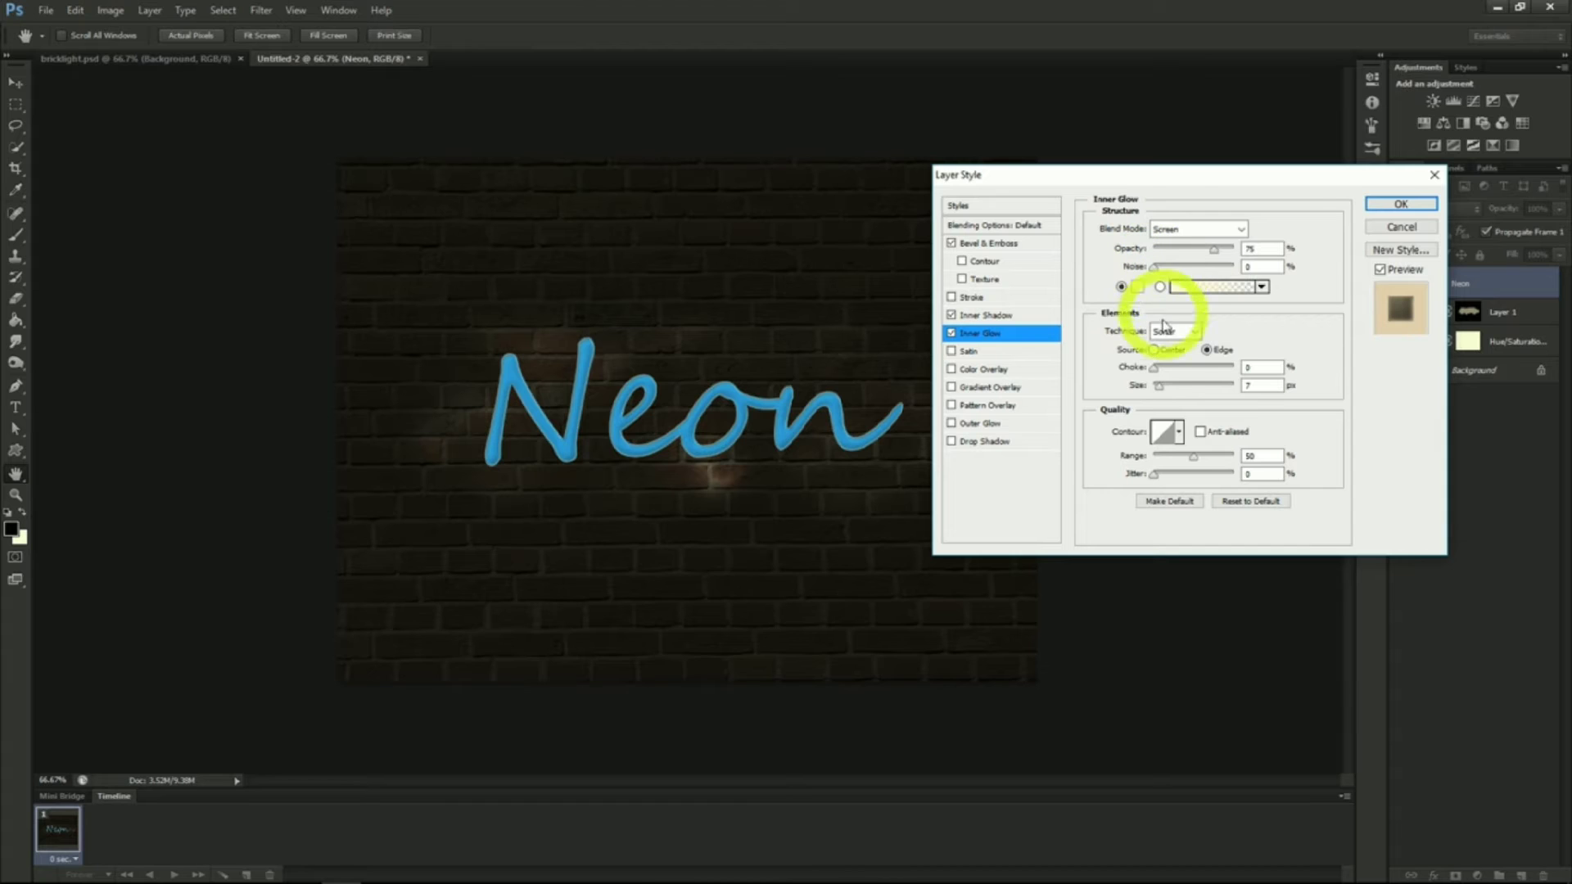
{"action": "left_click", "coordinate": [1159, 390]}
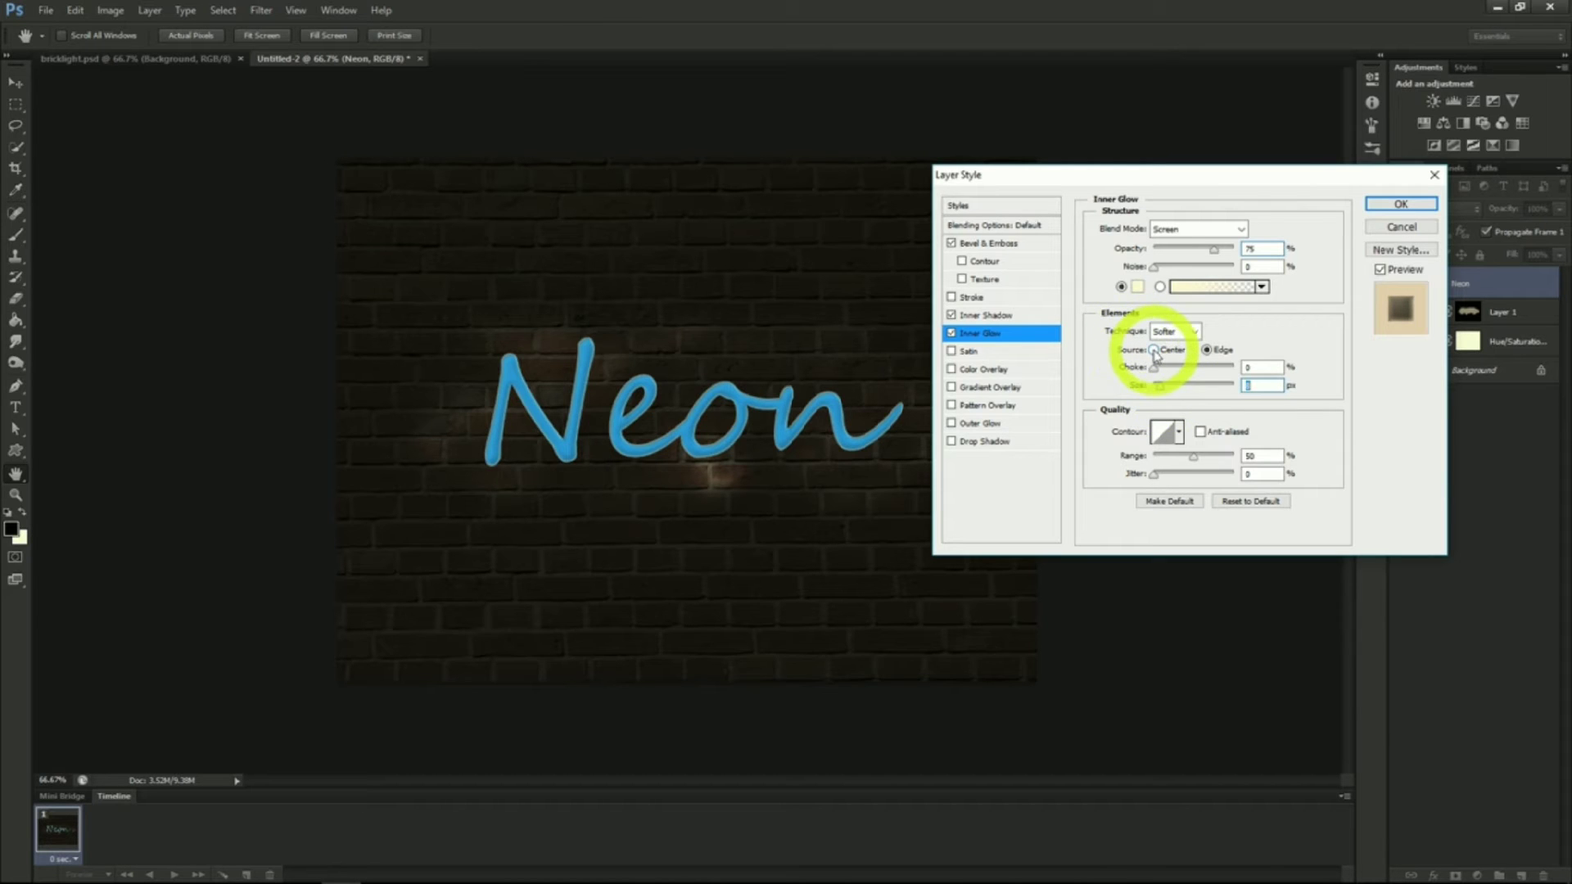
{"action": "left_click", "coordinate": [1154, 350]}
{"action": "left_click", "coordinate": [1257, 182]}
{"action": "left_click", "coordinate": [1402, 205]}
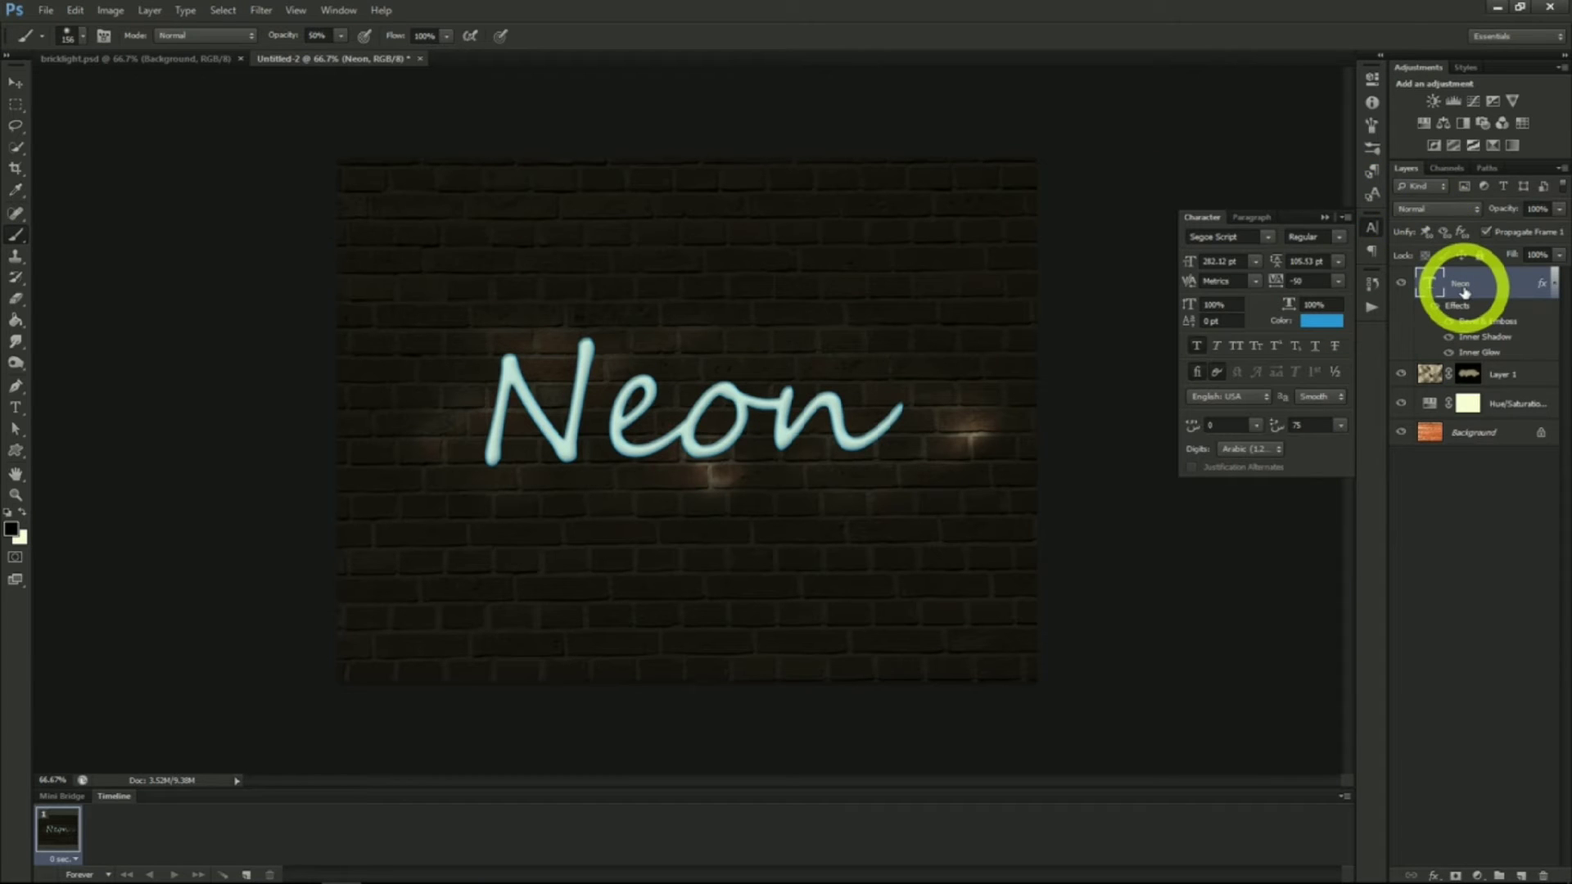
Duplicate the Neon text layer and move the copy below the original
{"action": "right_click", "coordinate": [1465, 292]}
{"action": "left_click", "coordinate": [1383, 309]}
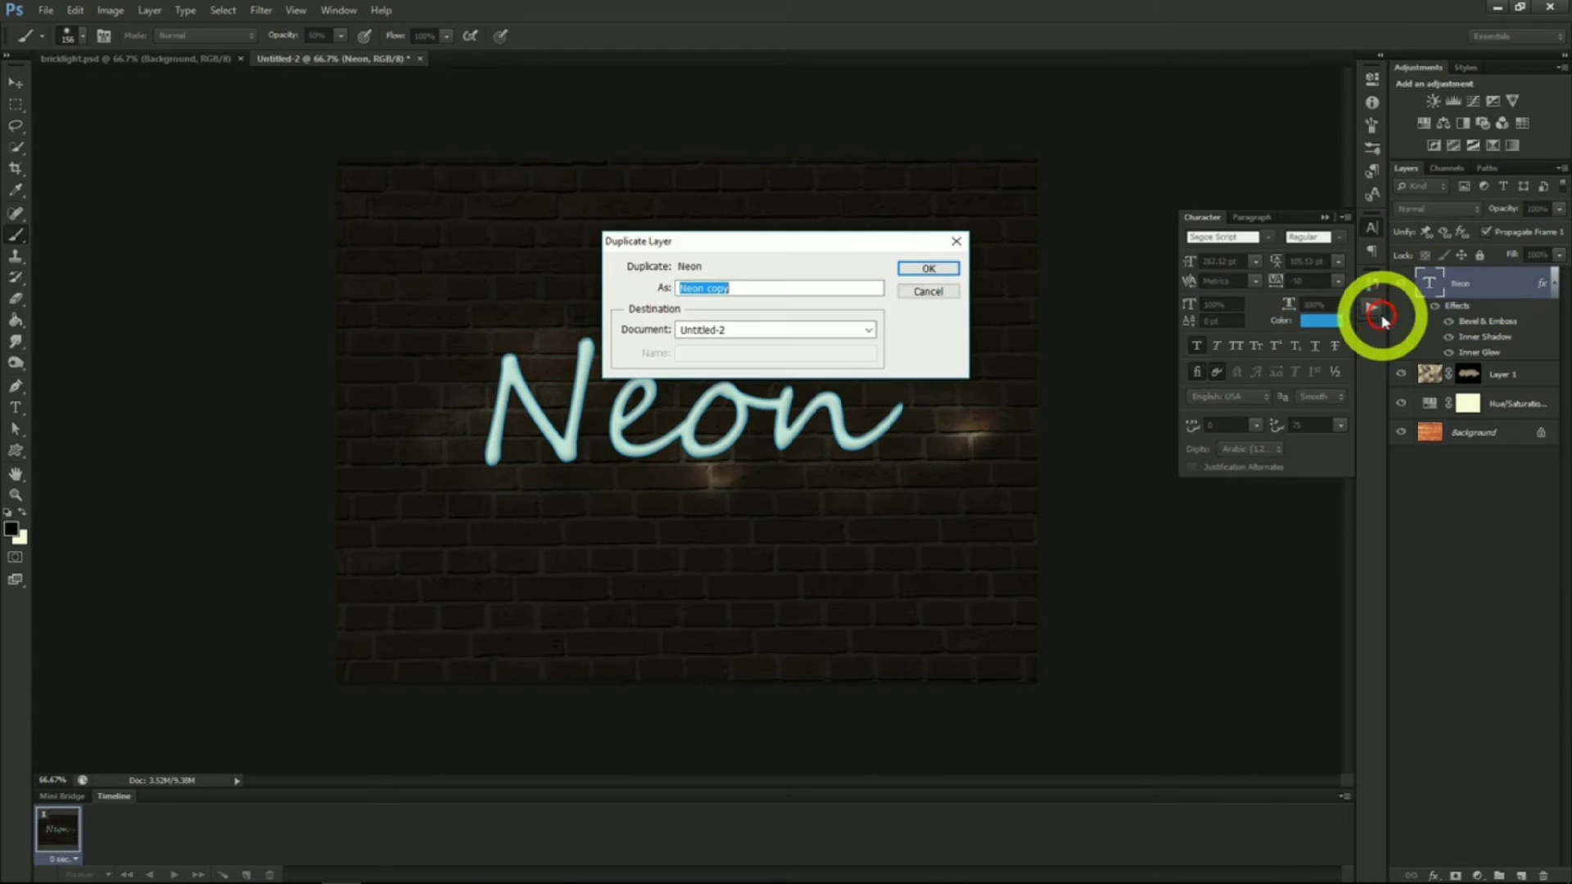
{"action": "left_click", "coordinate": [917, 268]}
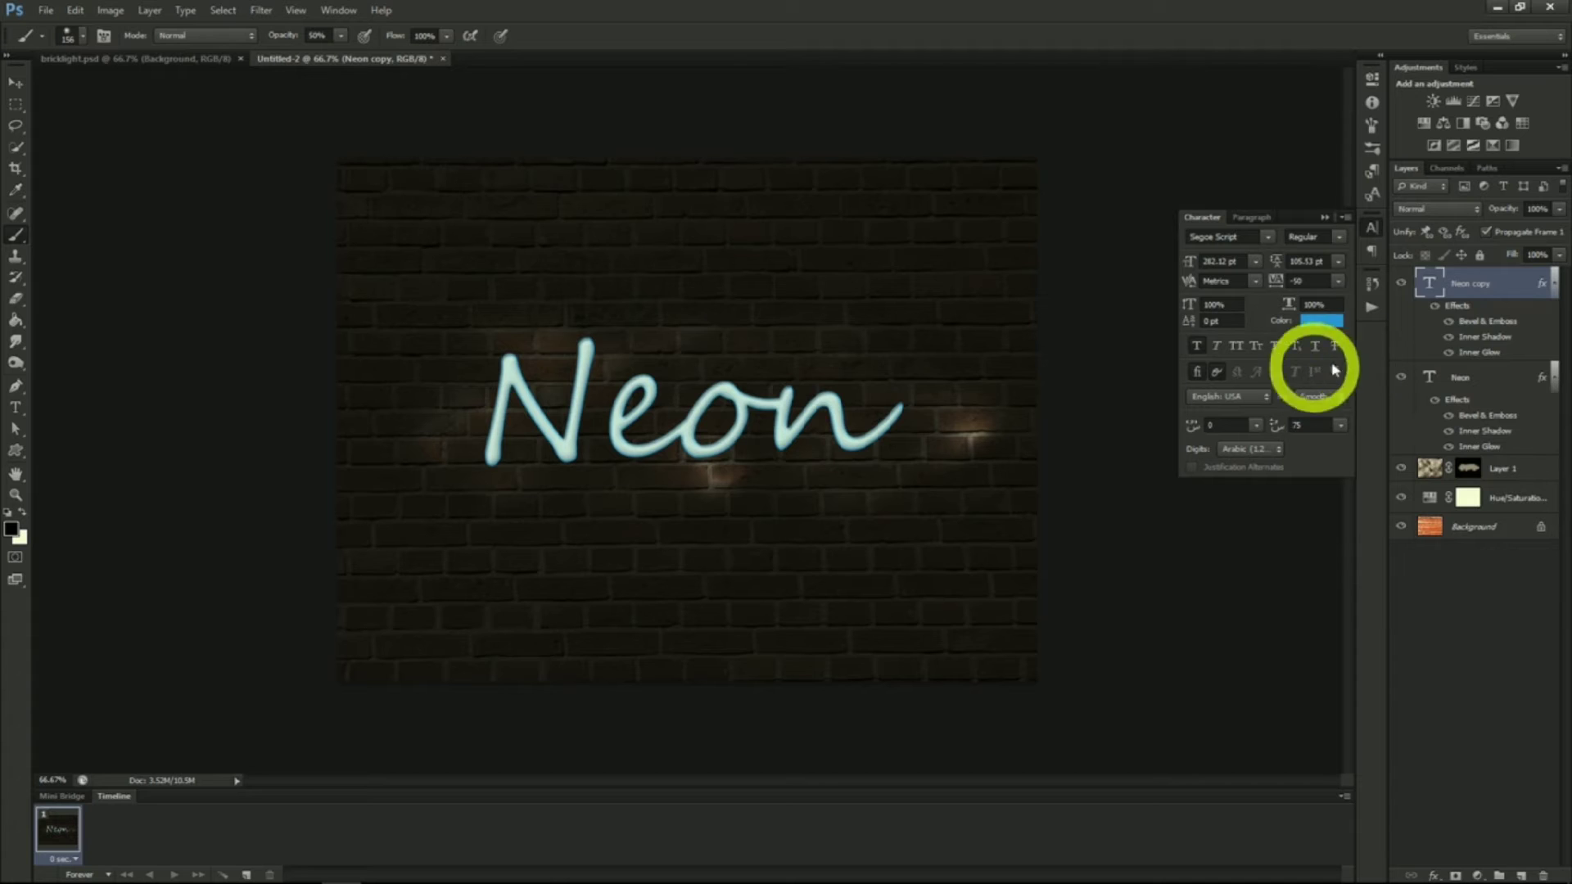
{"action": "left_click_drag", "start_coordinate": [1472, 317], "coordinate": [1482, 444]}
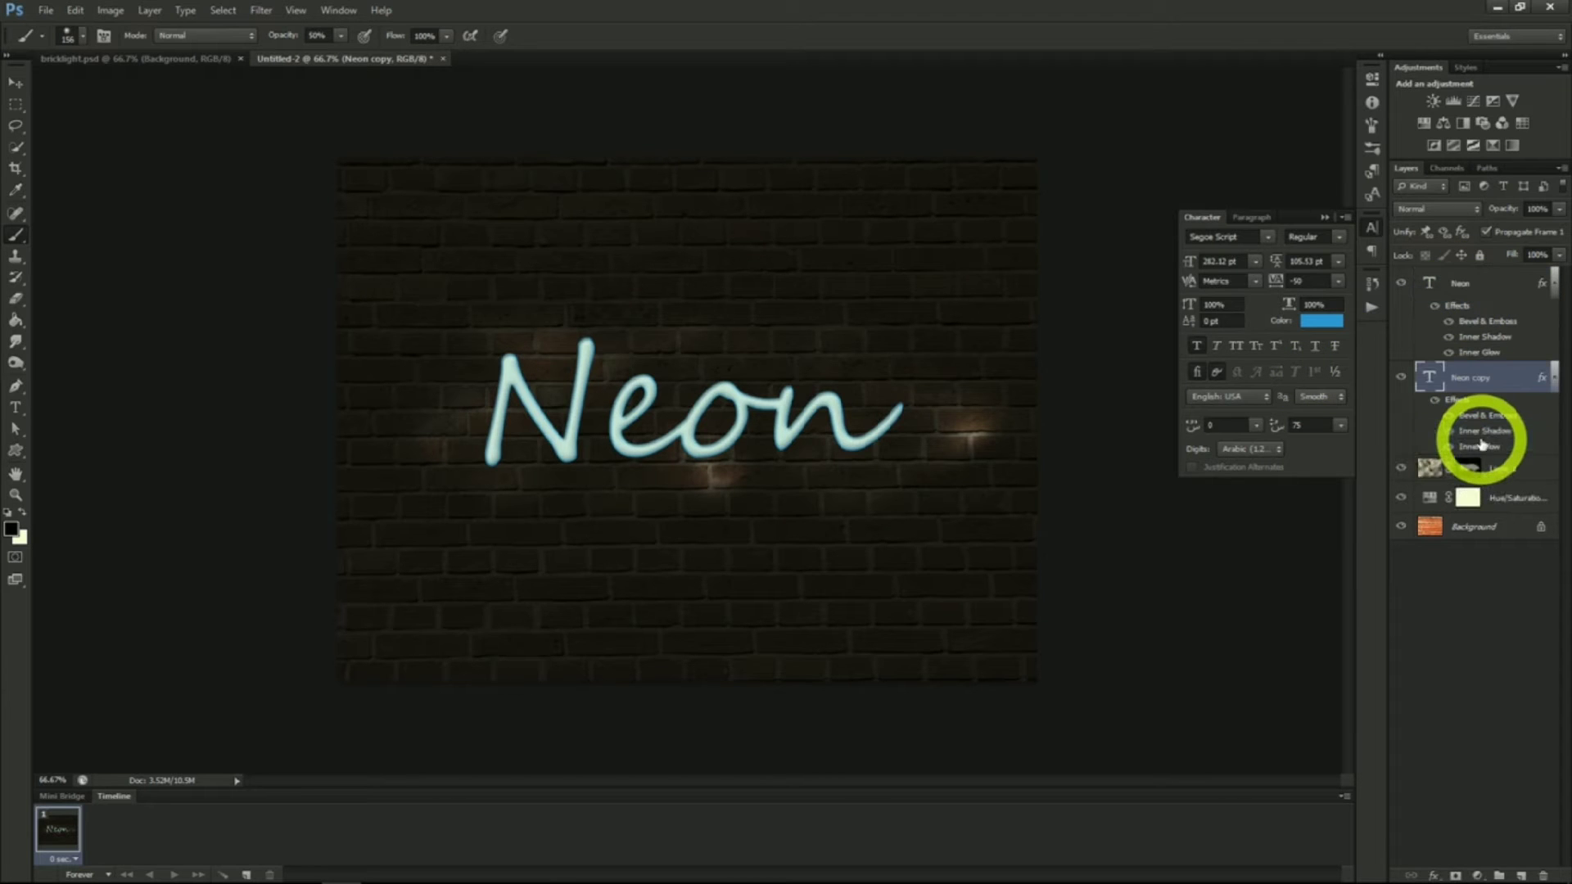
Convert the Neon copy to a smart object and apply a Gaussian Blur to it
{"action": "right_click", "coordinate": [1474, 377]}
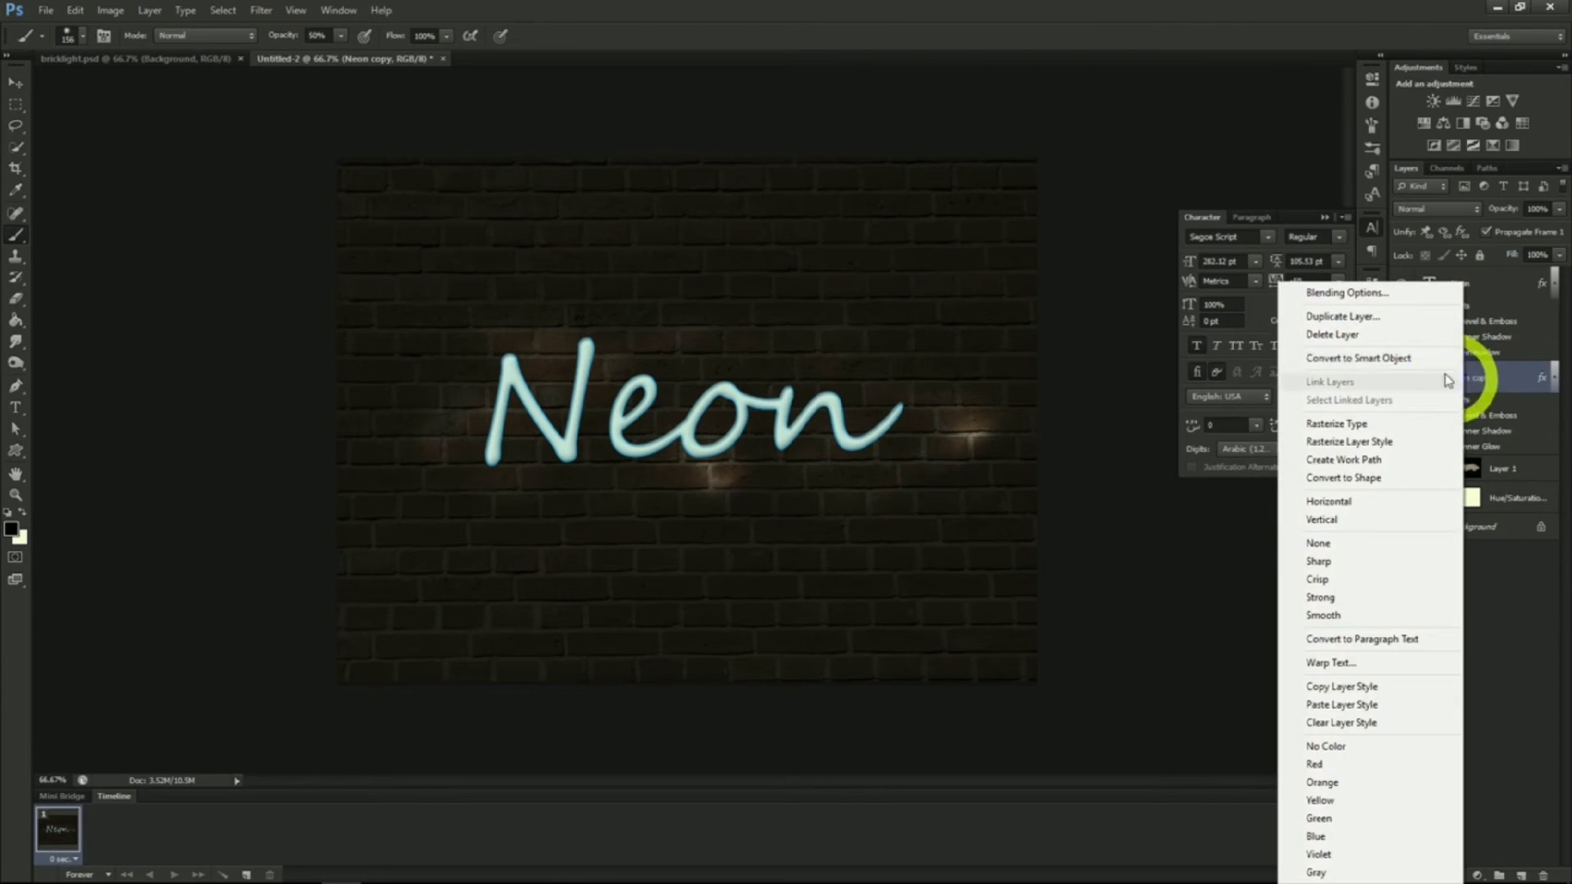
{"action": "left_click", "coordinate": [1388, 358]}
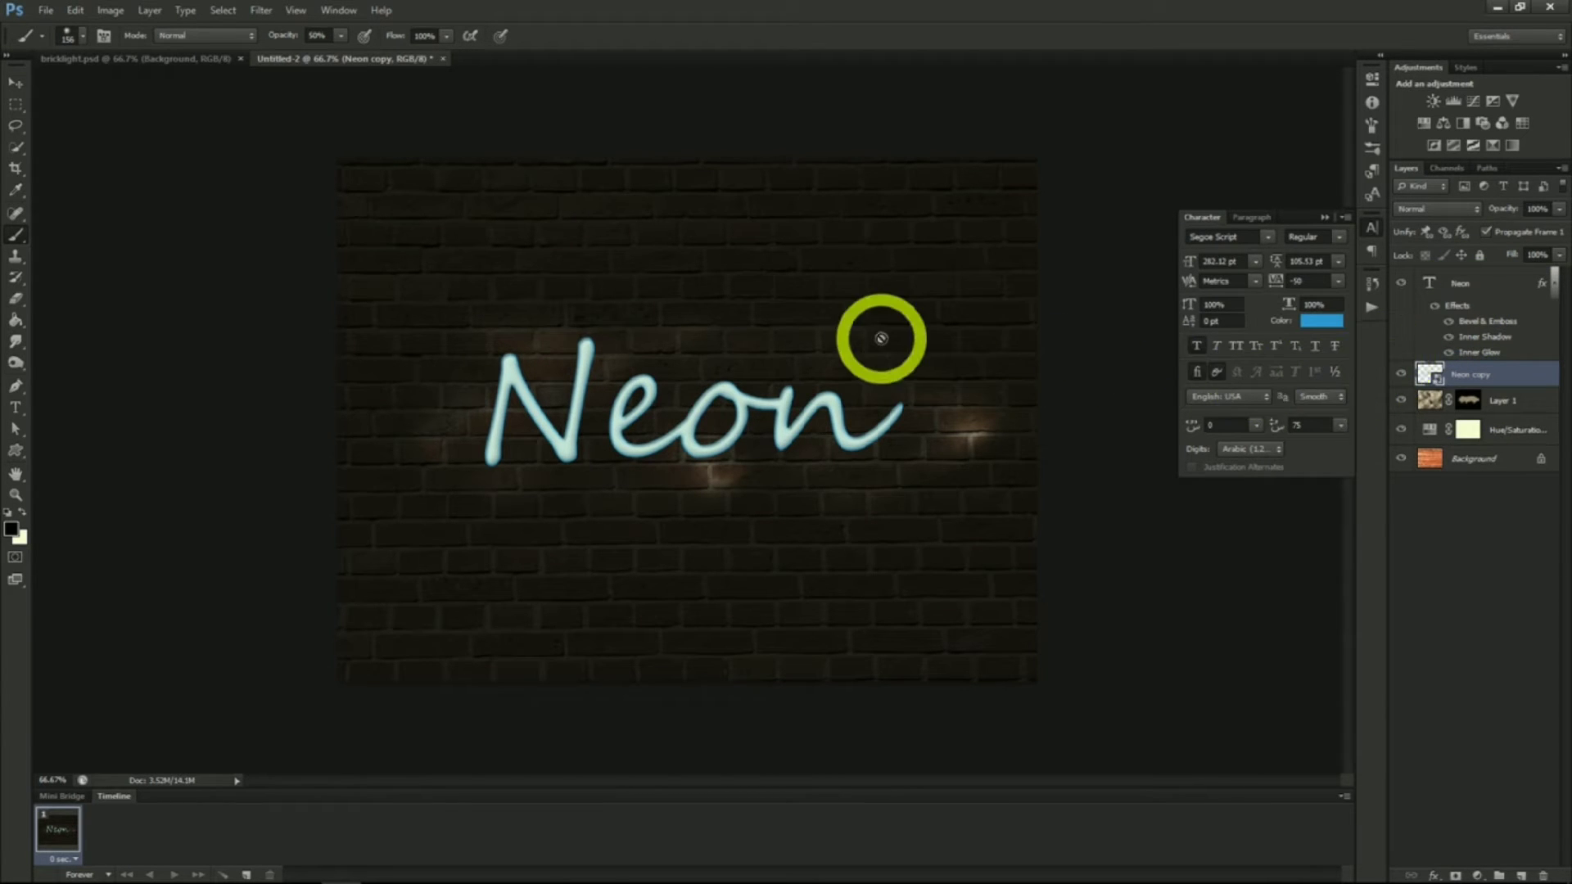
{"action": "left_click", "coordinate": [261, 10]}
{"action": "mouse_move", "coordinate": [298, 191]}
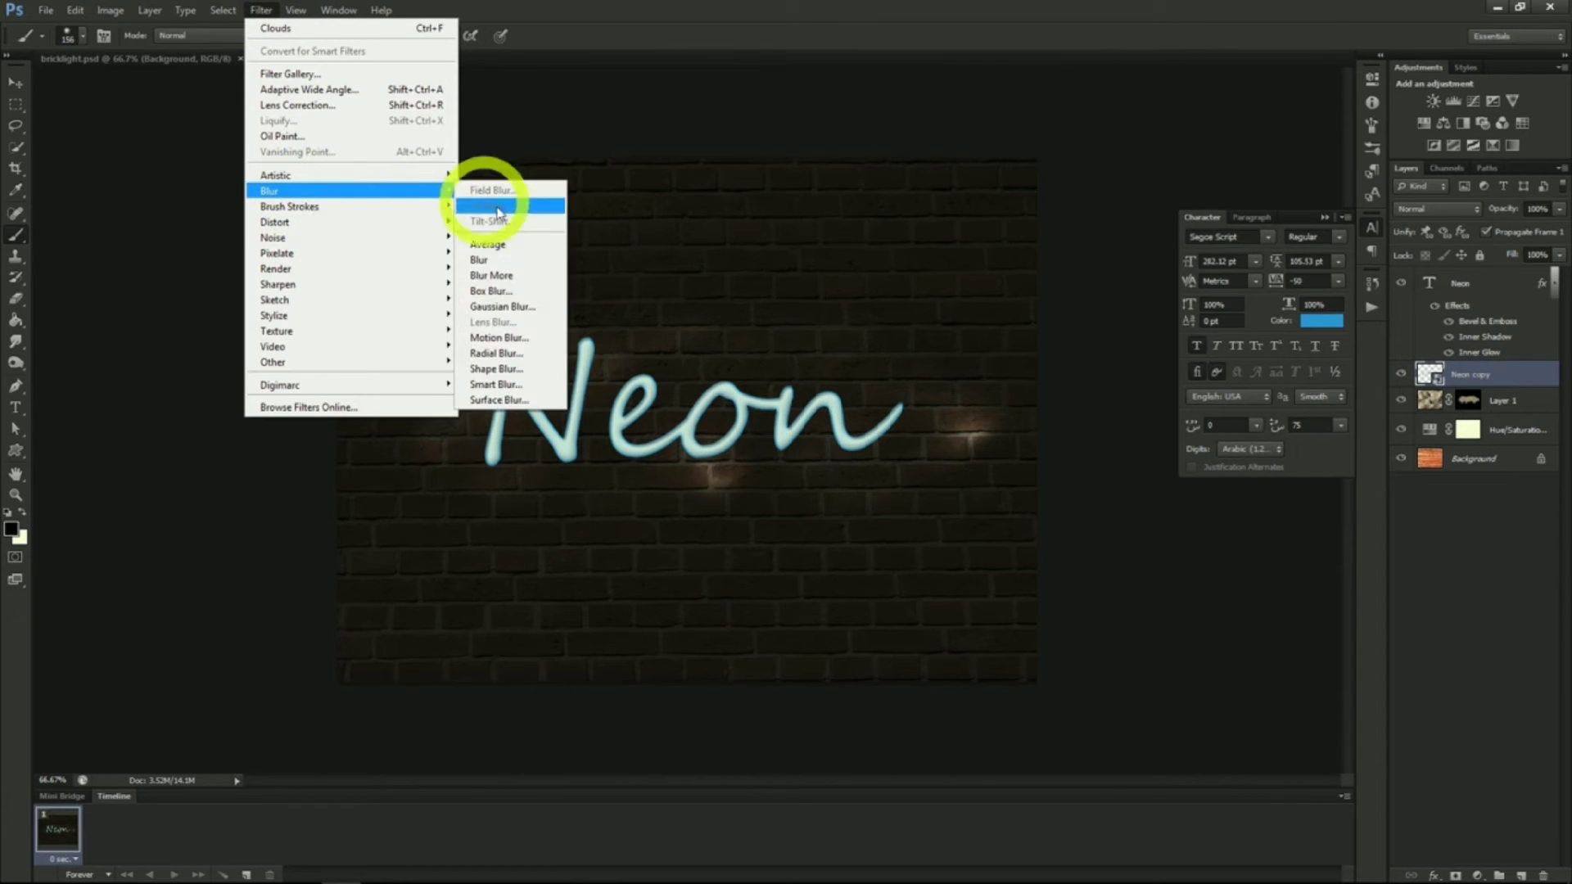
{"action": "left_click", "coordinate": [499, 310]}
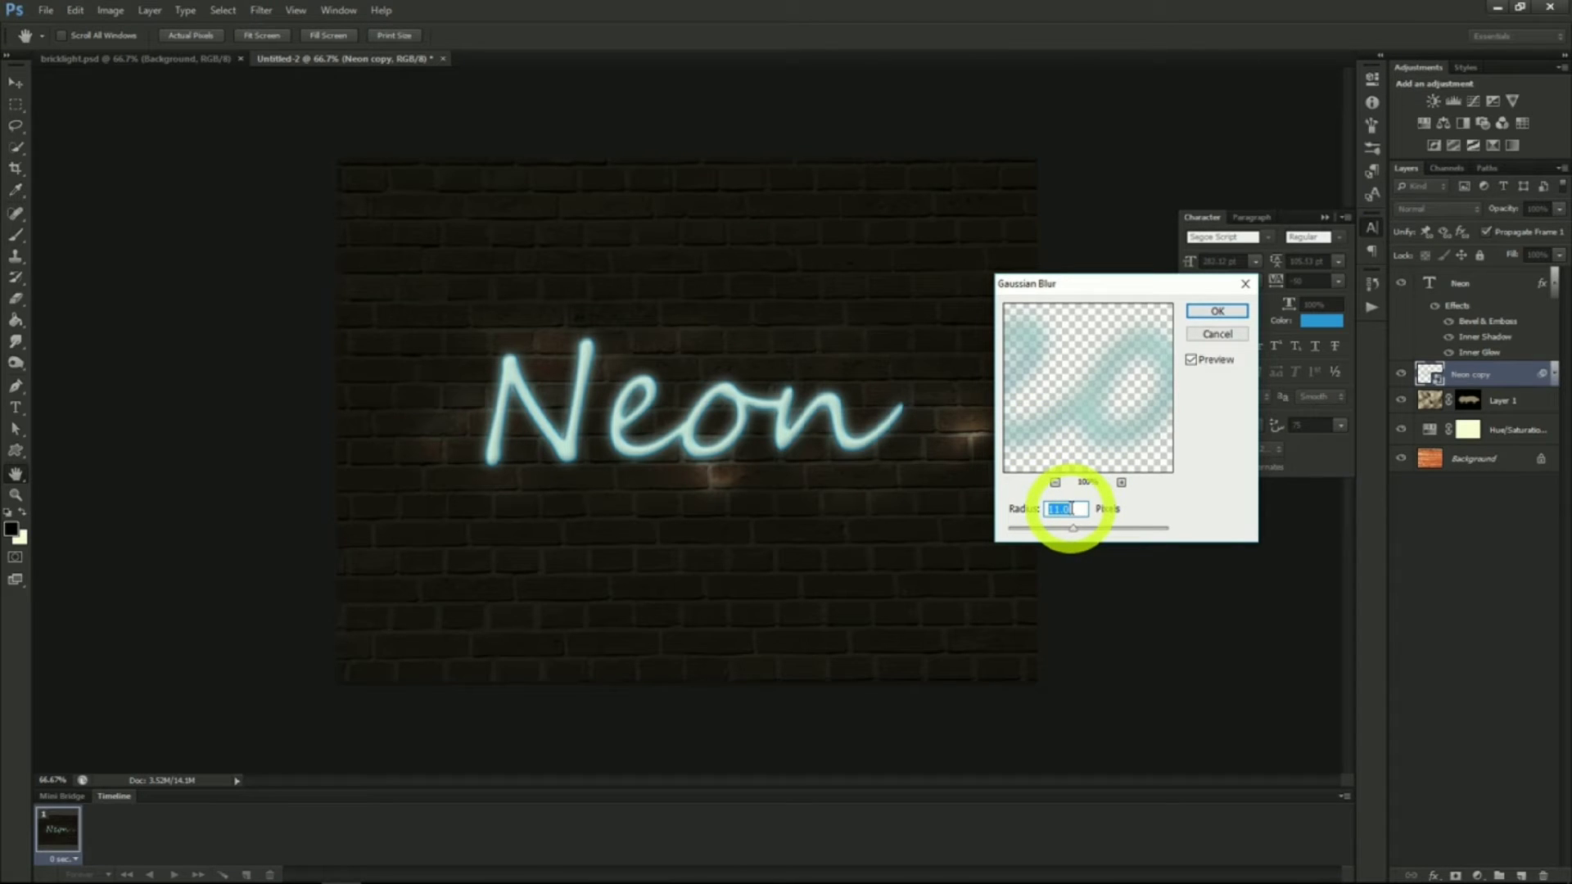
{"action": "left_click", "coordinate": [1210, 313]}
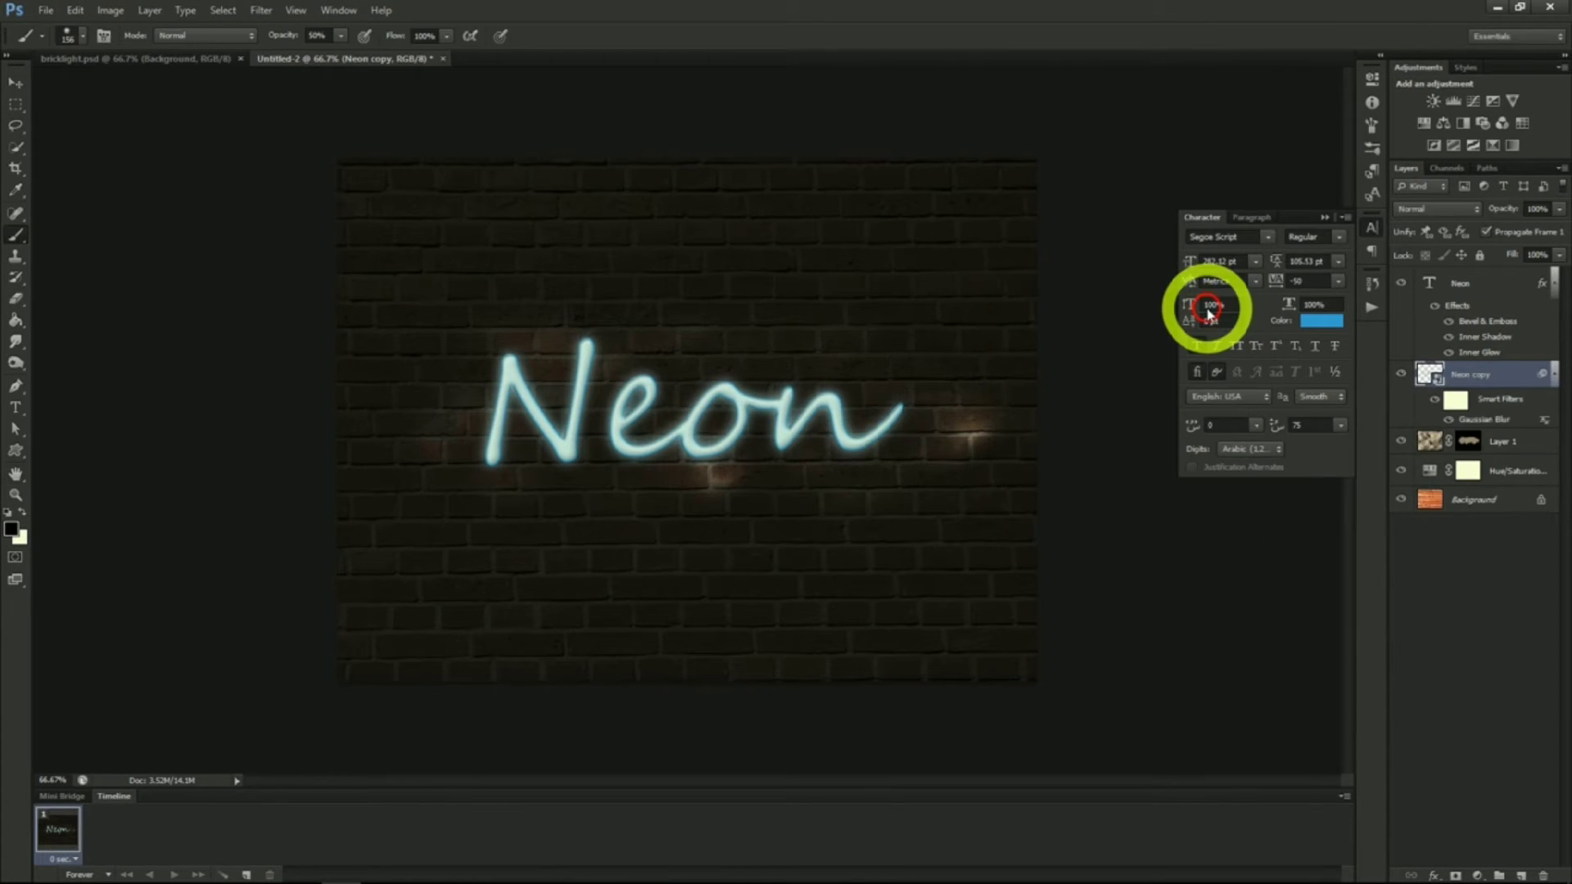
Create a new layer above the cloud layer and set up a smaller brush with 100% hardness
{"action": "left_click", "coordinate": [1503, 442]}
{"action": "left_click", "coordinate": [1522, 875]}
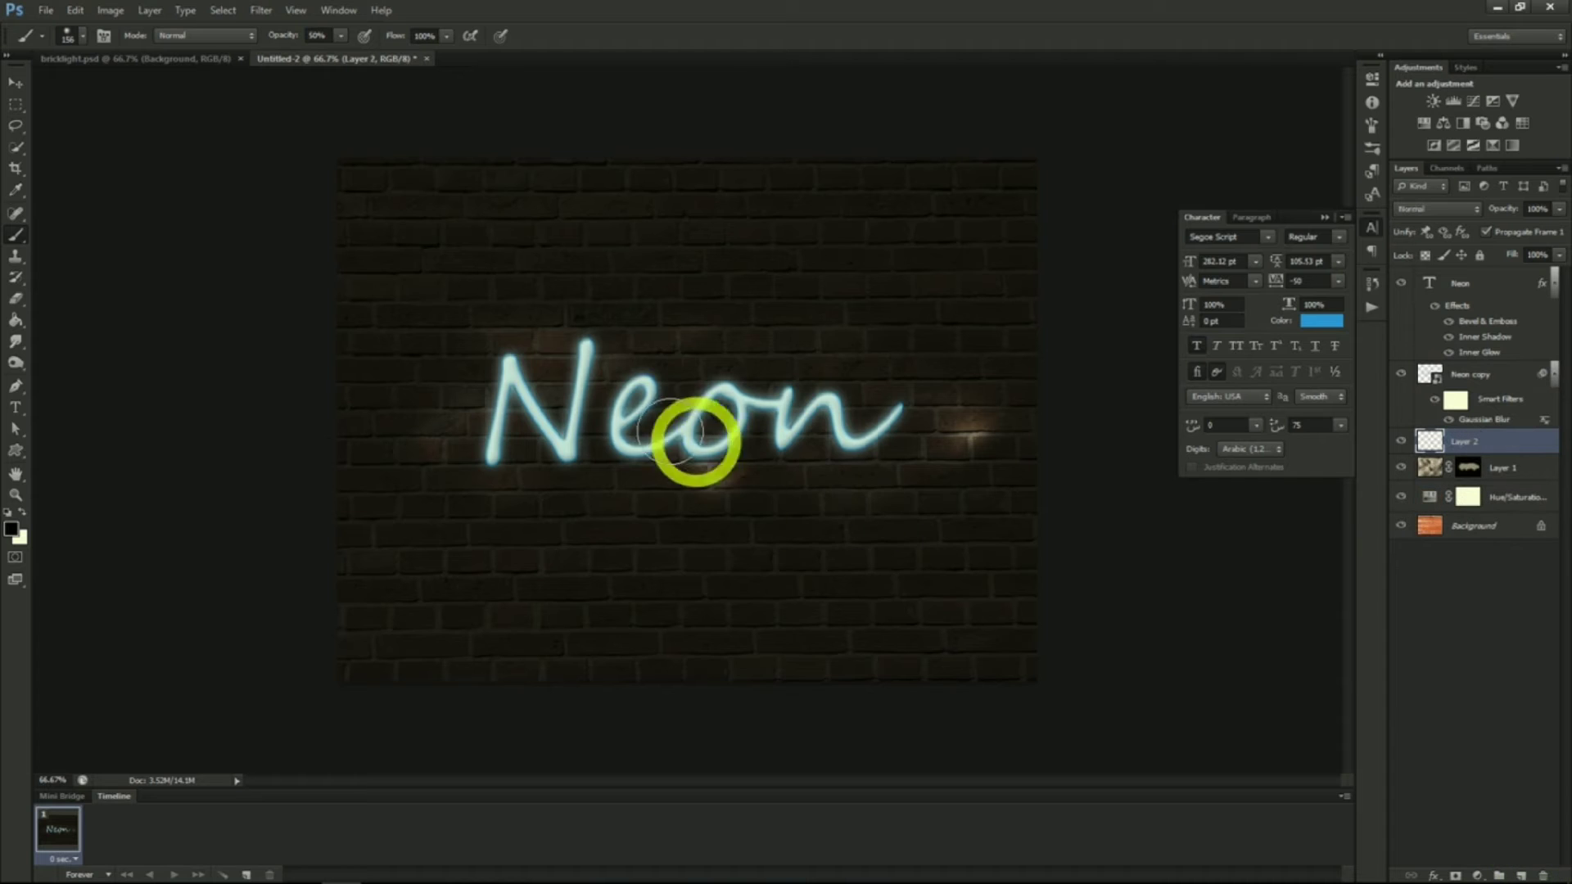
{"action": "left_click", "coordinate": [18, 234]}
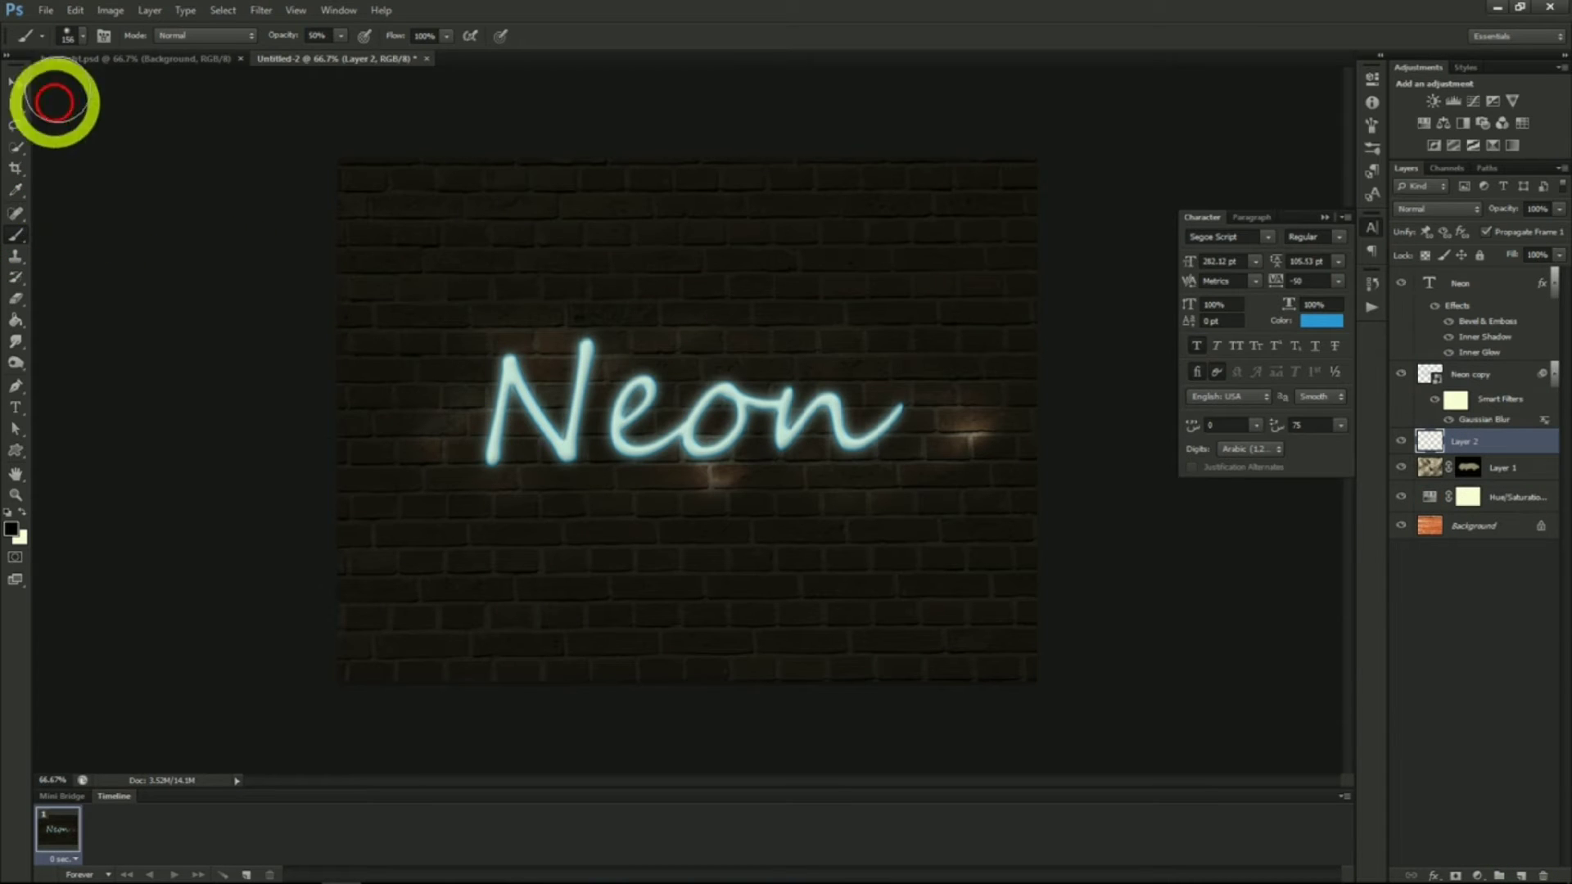
{"action": "left_click", "coordinate": [82, 37]}
{"action": "left_click", "coordinate": [84, 39]}
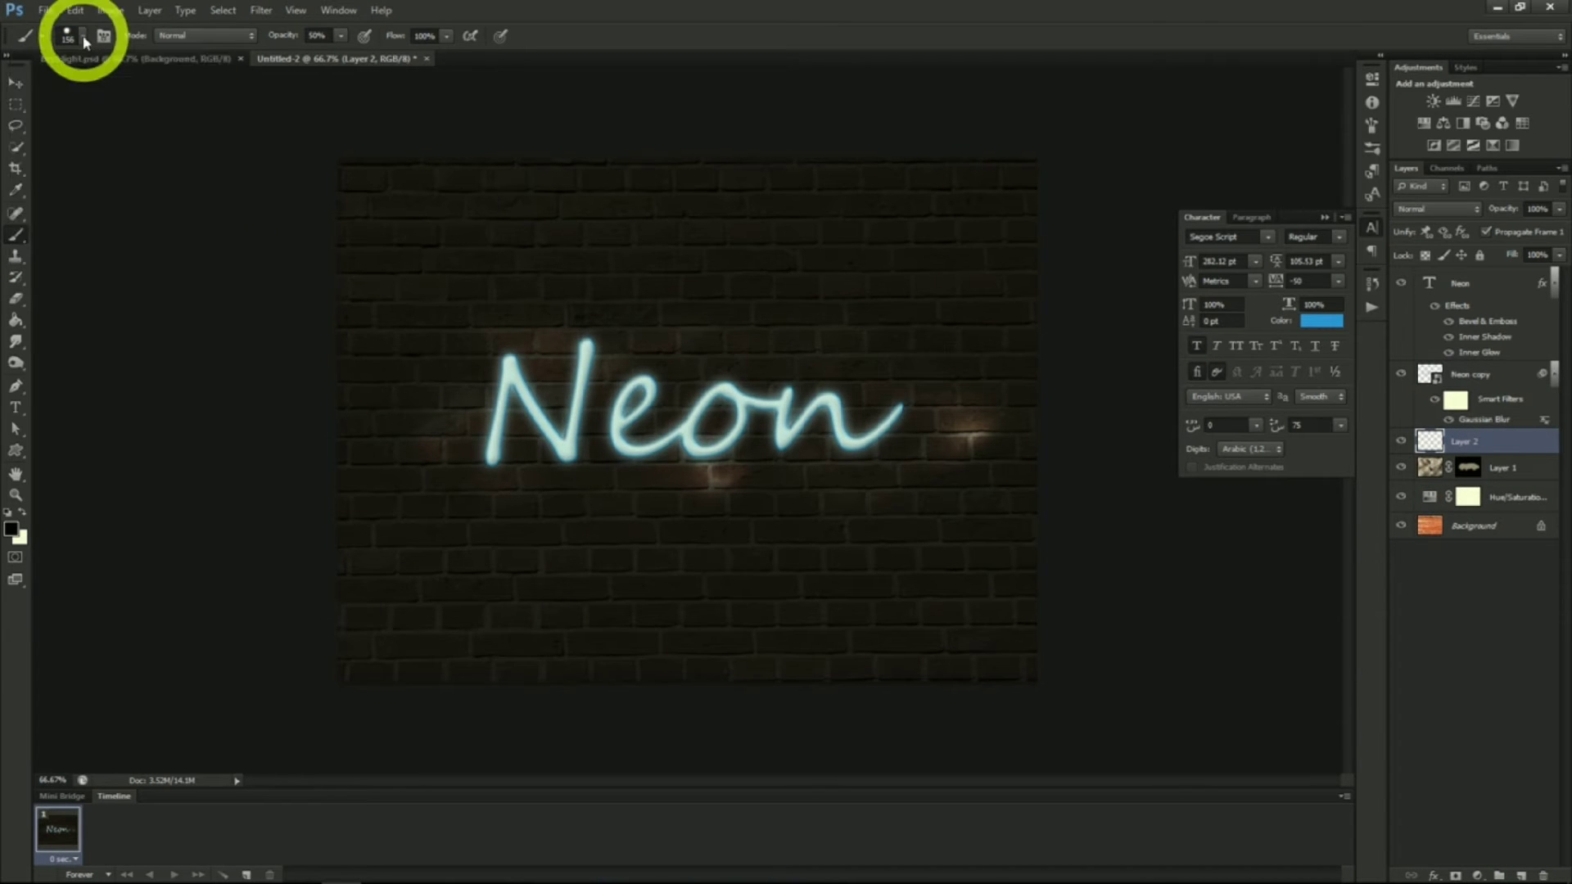
{"action": "left_click", "coordinate": [85, 40]}
{"action": "left_click_drag", "start_coordinate": [126, 91], "coordinate": [75, 91]}
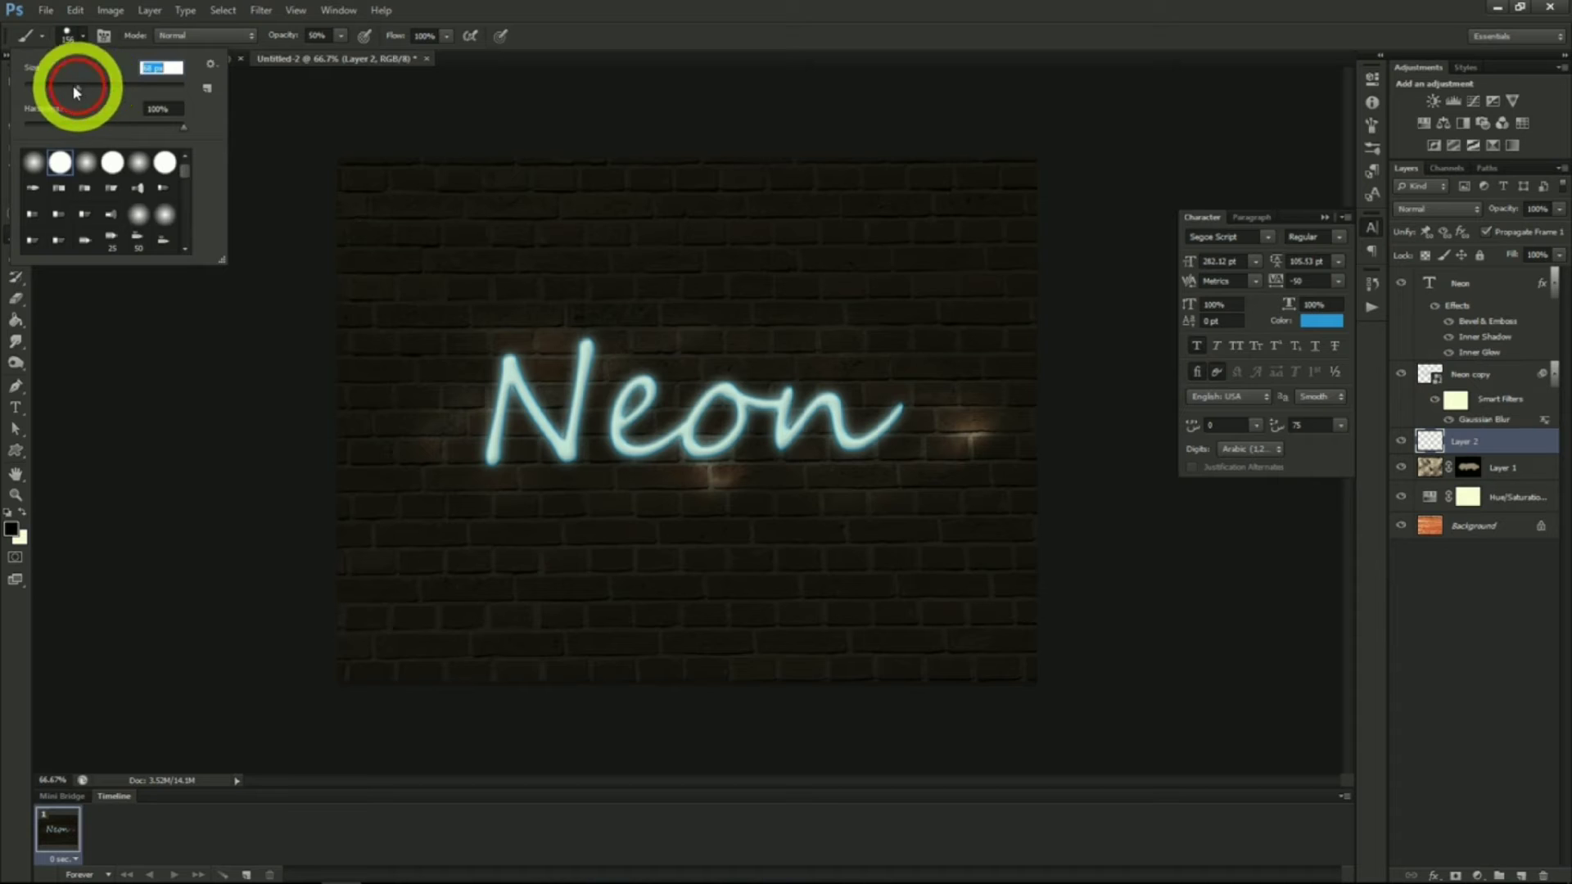
{"action": "left_click", "coordinate": [98, 442]}
Draw a pen path running through the middle of the Neon letters
{"action": "left_click", "coordinate": [15, 385]}
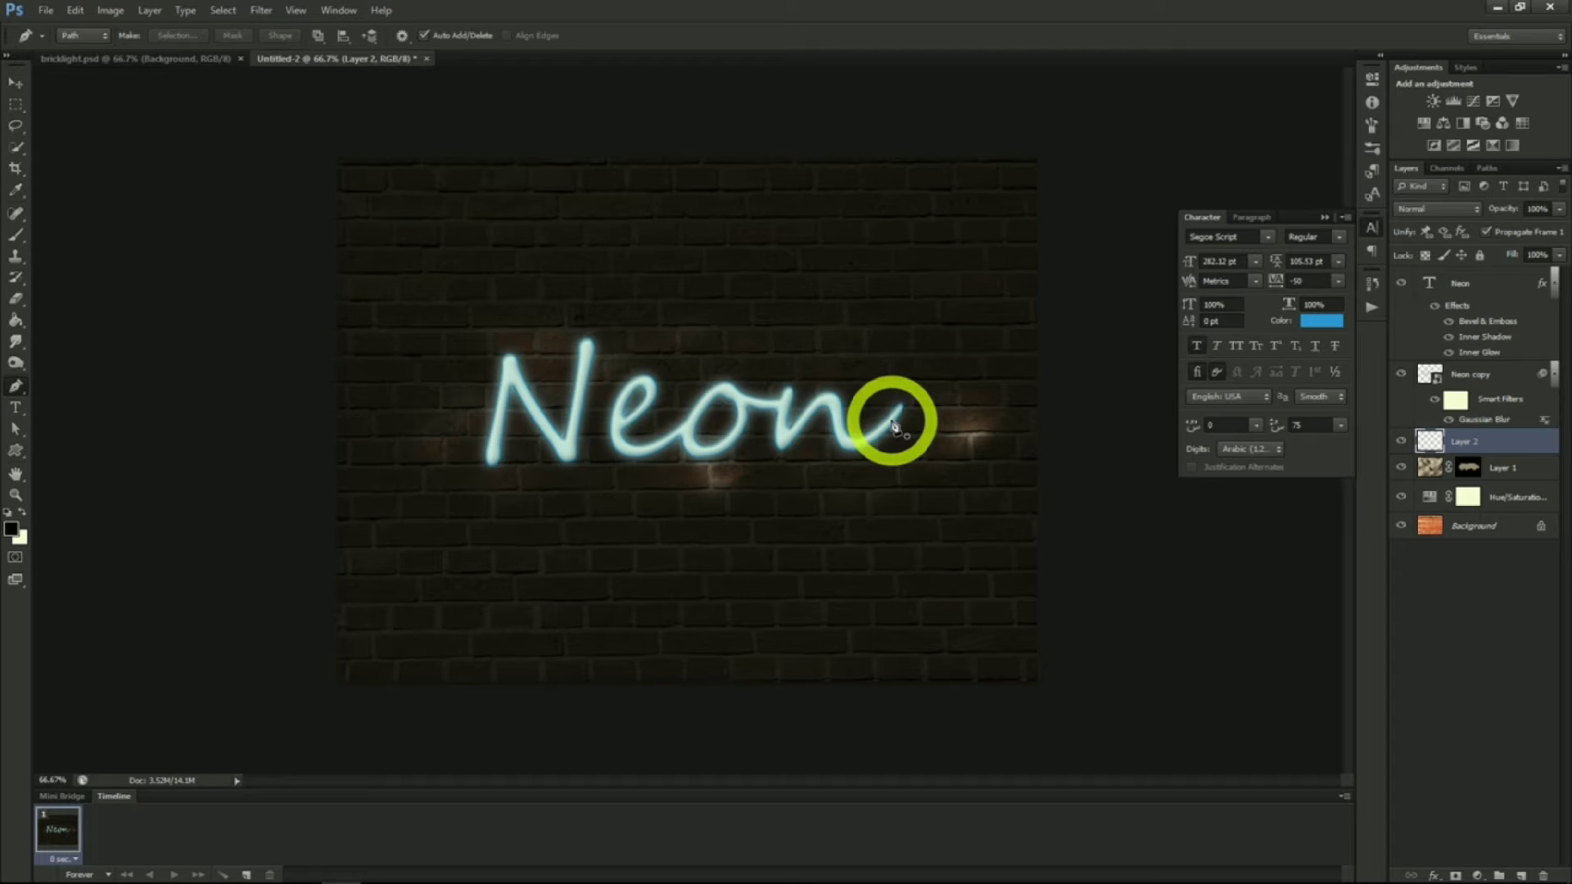
{"action": "left_click_drag", "start_coordinate": [867, 421], "coordinate": [792, 424]}
{"action": "left_click", "coordinate": [532, 406]}
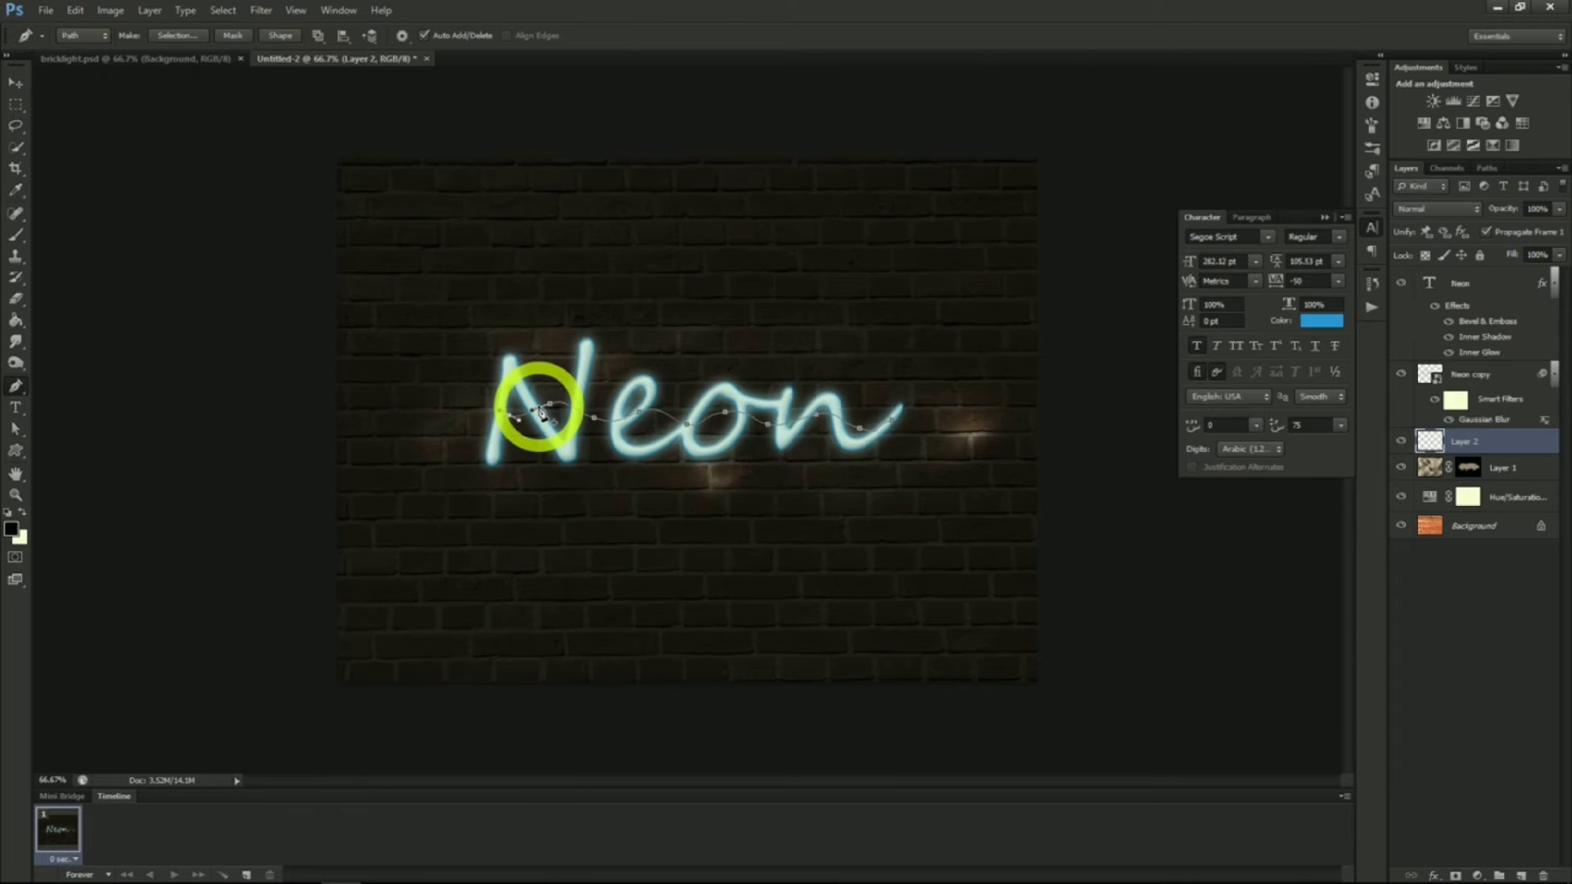
Stroke the wire path with the brush on the new layer, then delete the path
{"action": "right_click", "coordinate": [542, 409]}
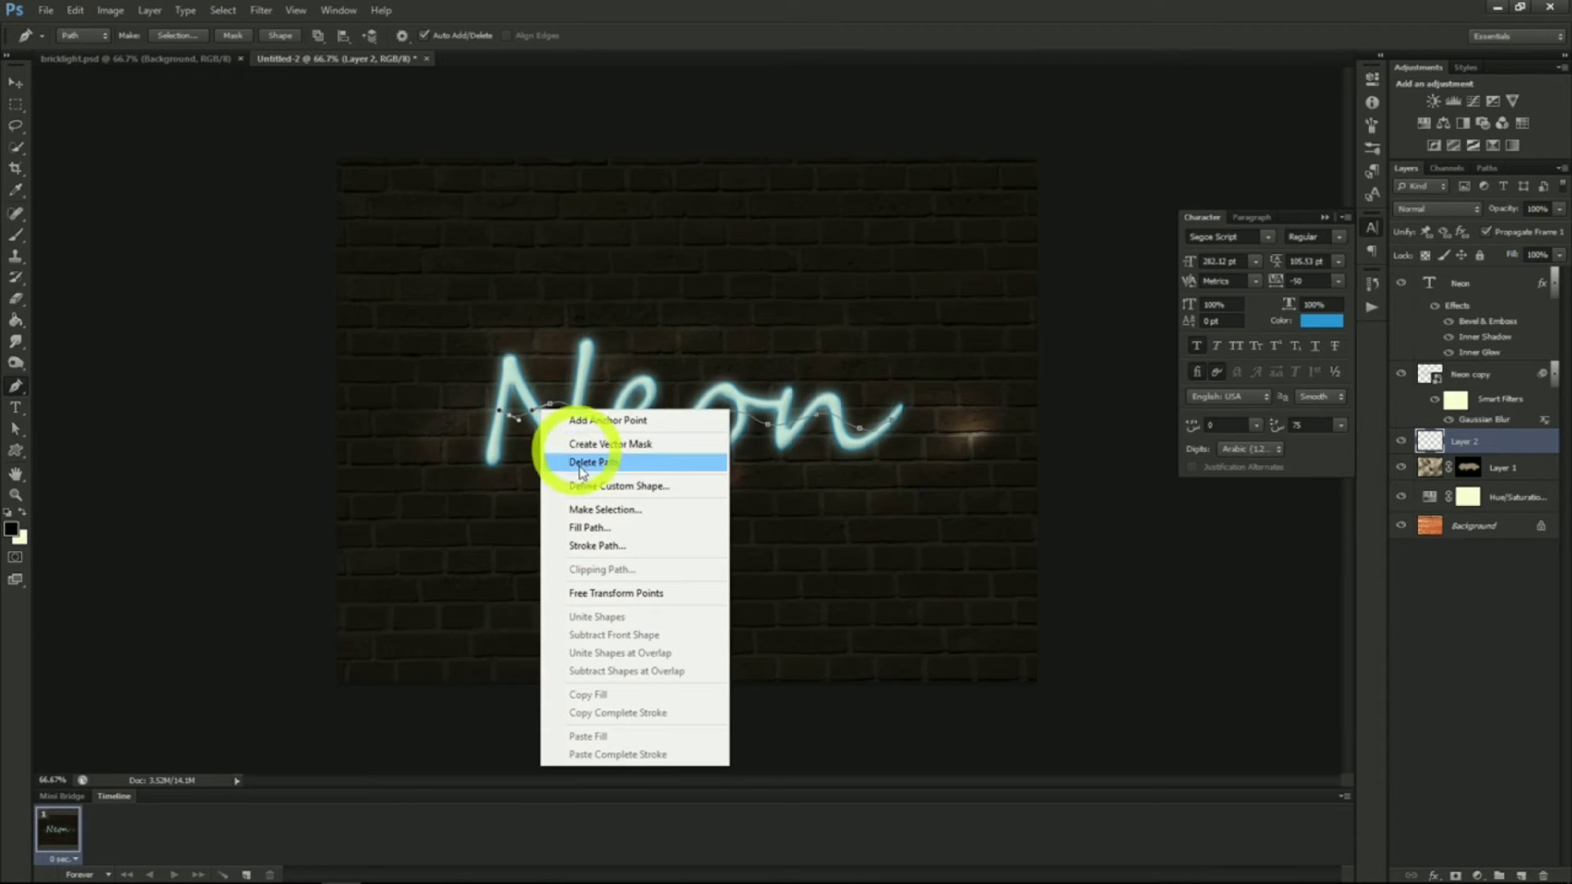
{"action": "left_click", "coordinate": [606, 544]}
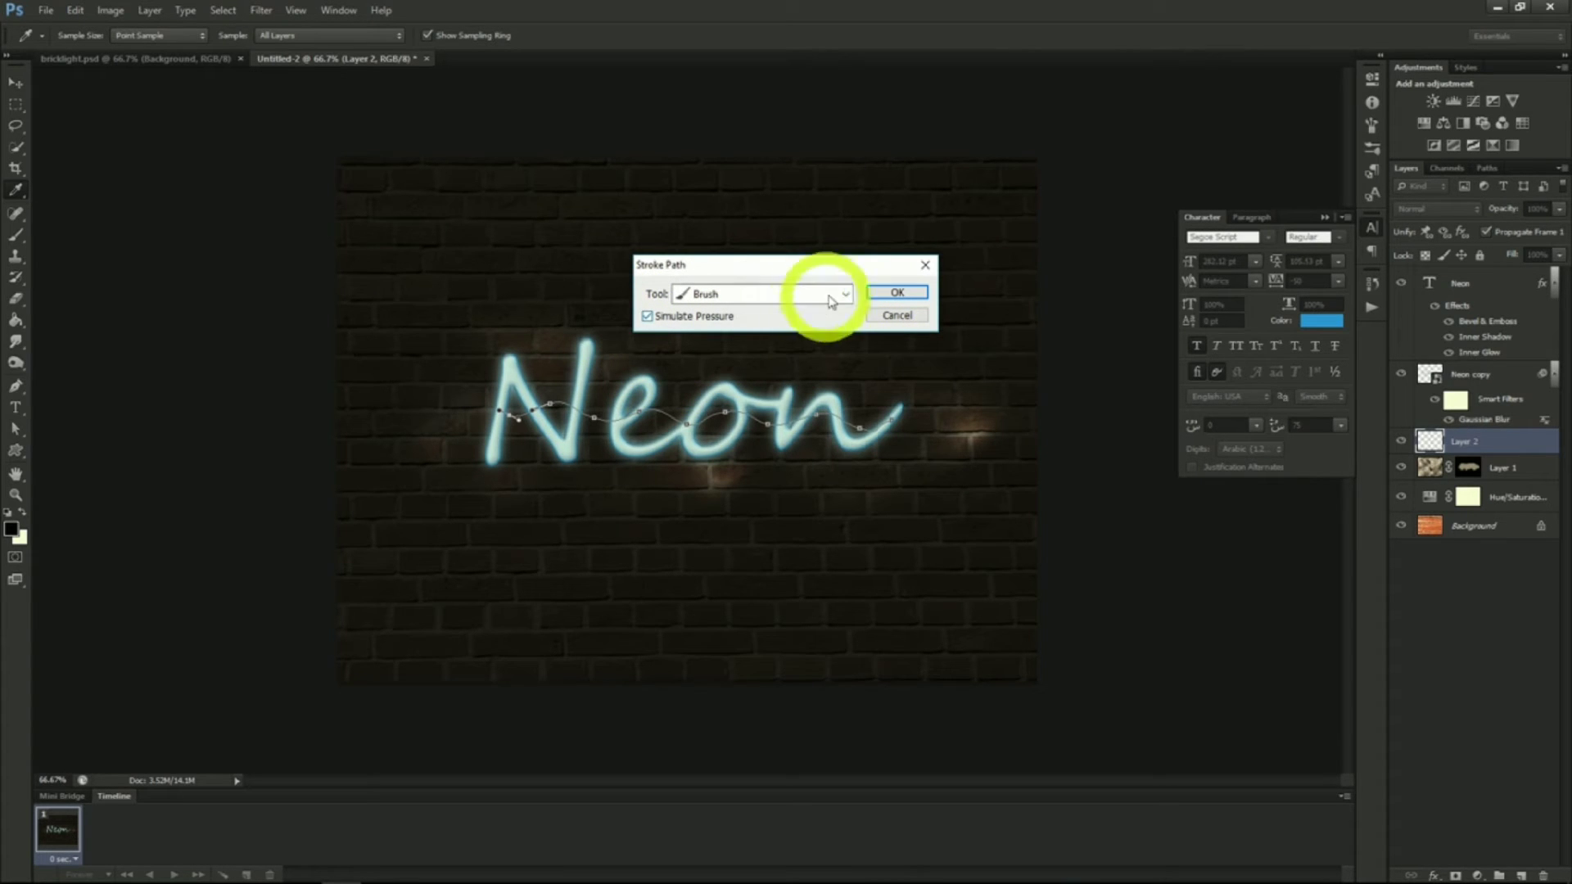
{"action": "left_click", "coordinate": [895, 292]}
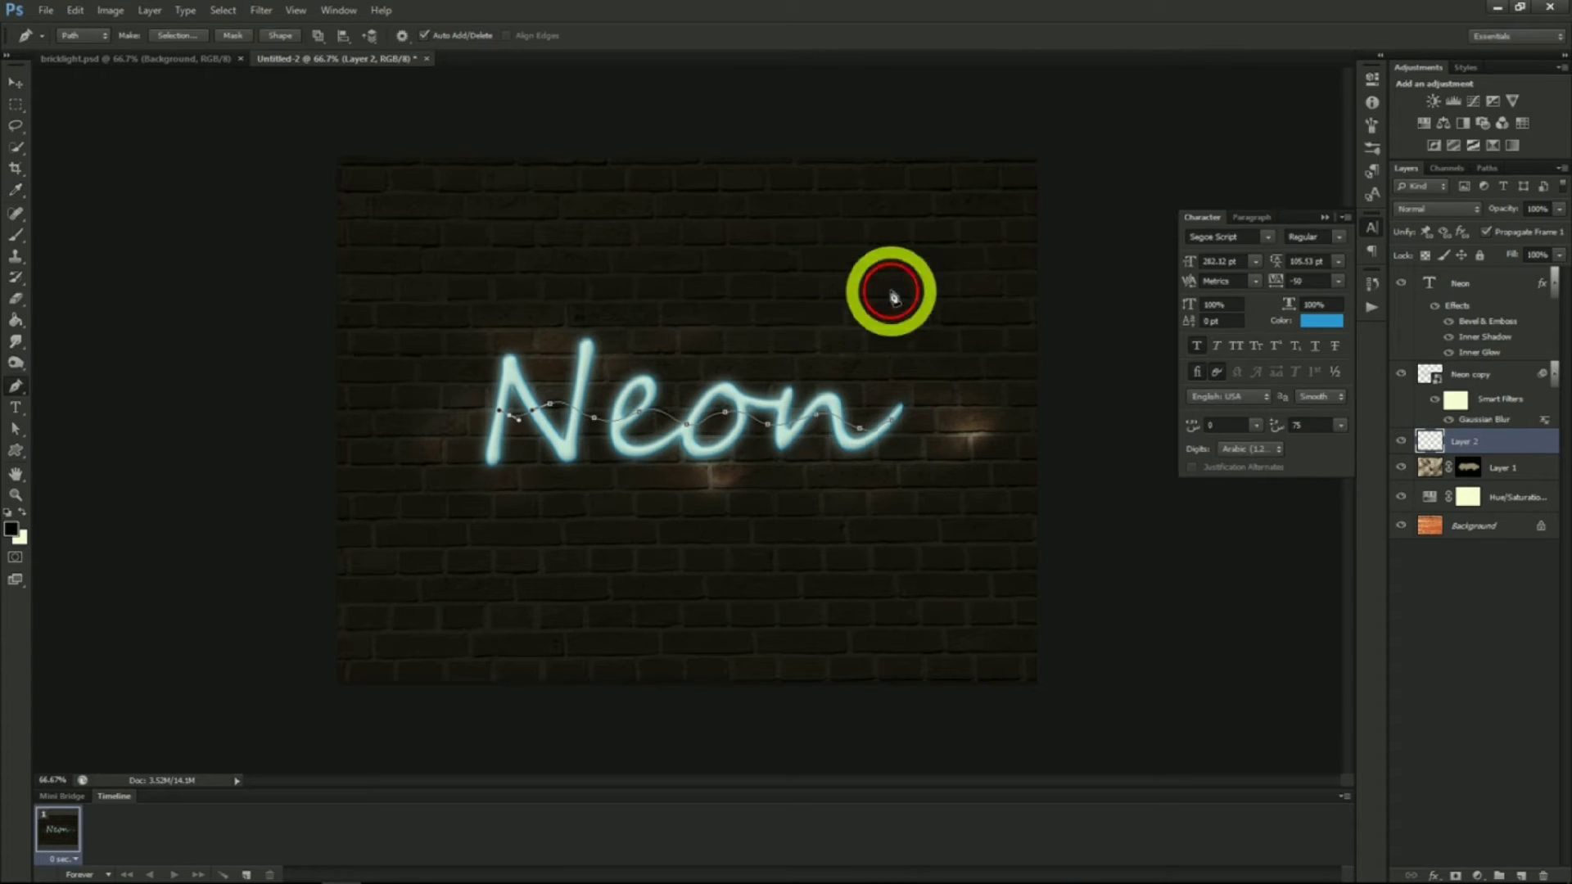
{"action": "right_click", "coordinate": [726, 418]}
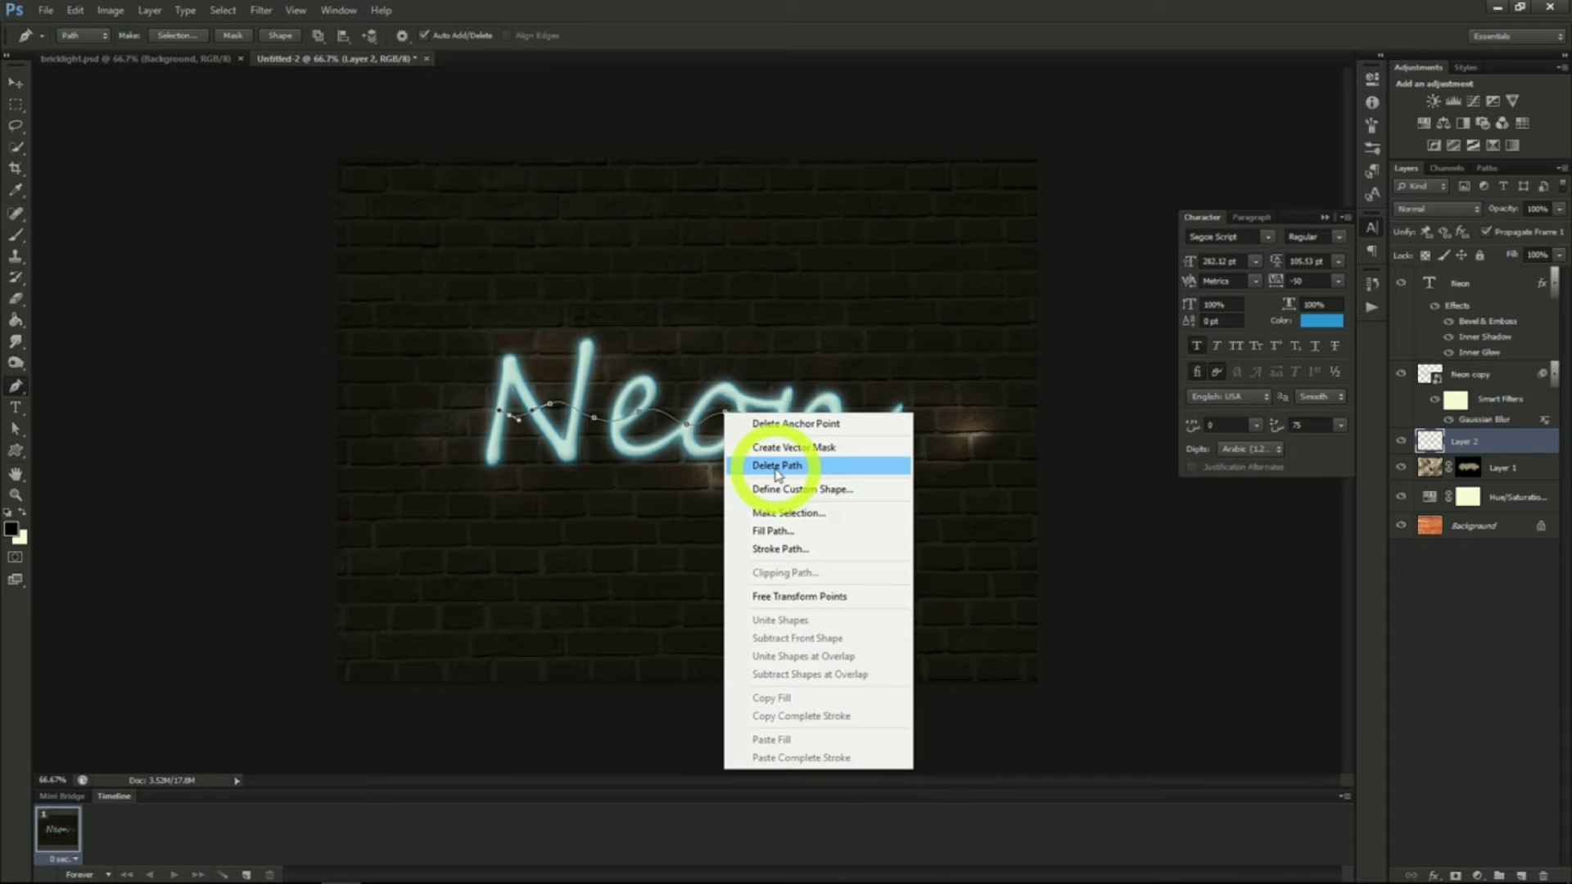
{"action": "left_click", "coordinate": [776, 467]}
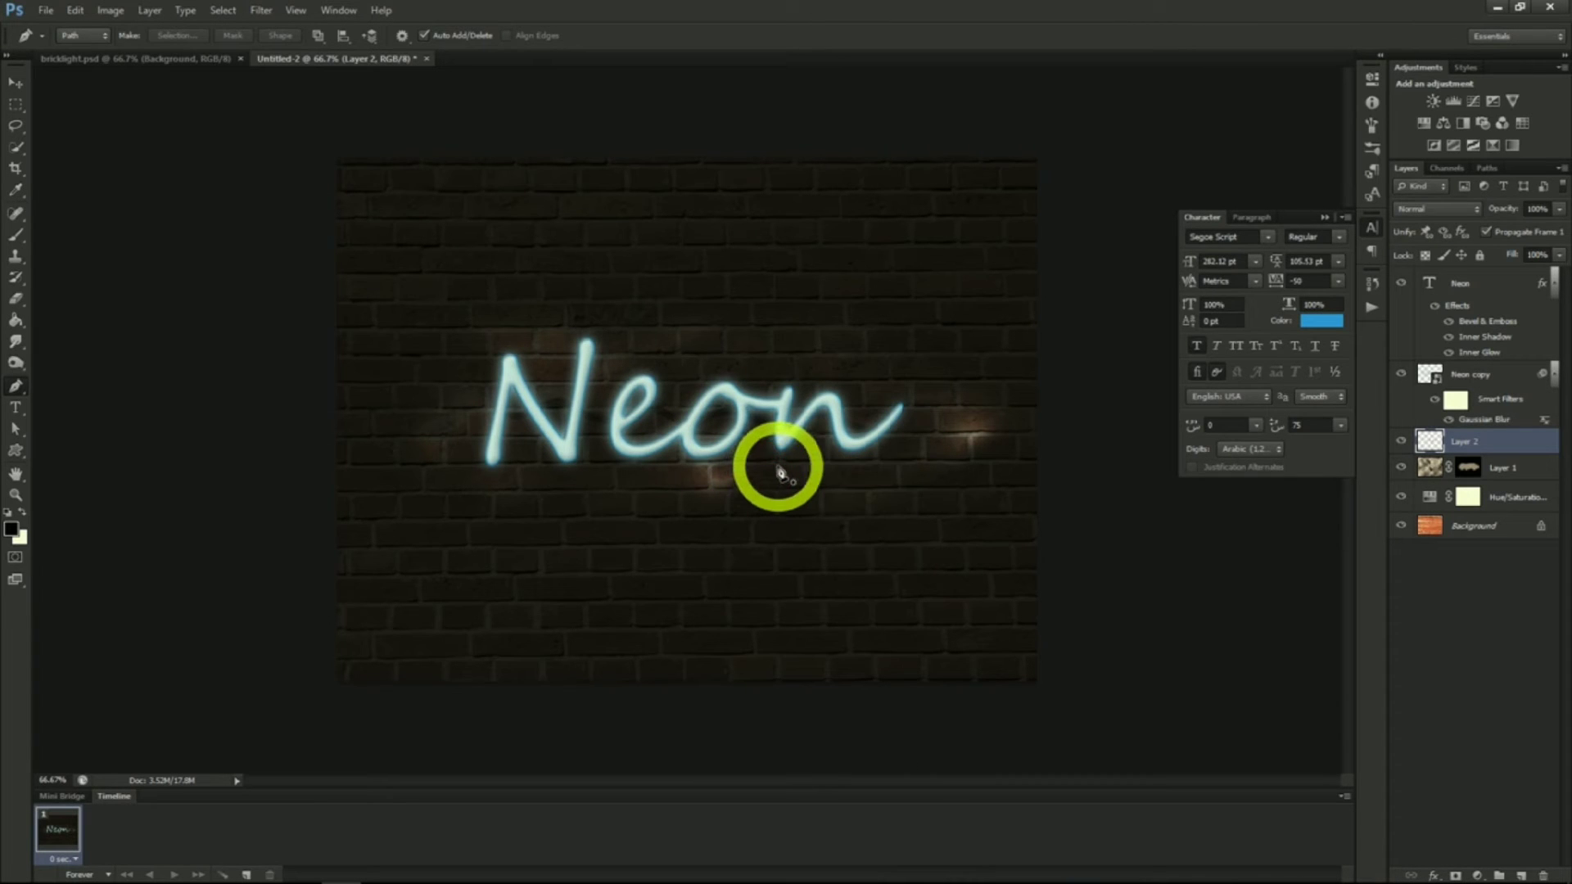
Add a Bevel & Emboss to the wire layer with depth about 24% and size 0 px
{"action": "right_click", "coordinate": [1463, 447]}
{"action": "left_click", "coordinate": [1351, 335]}
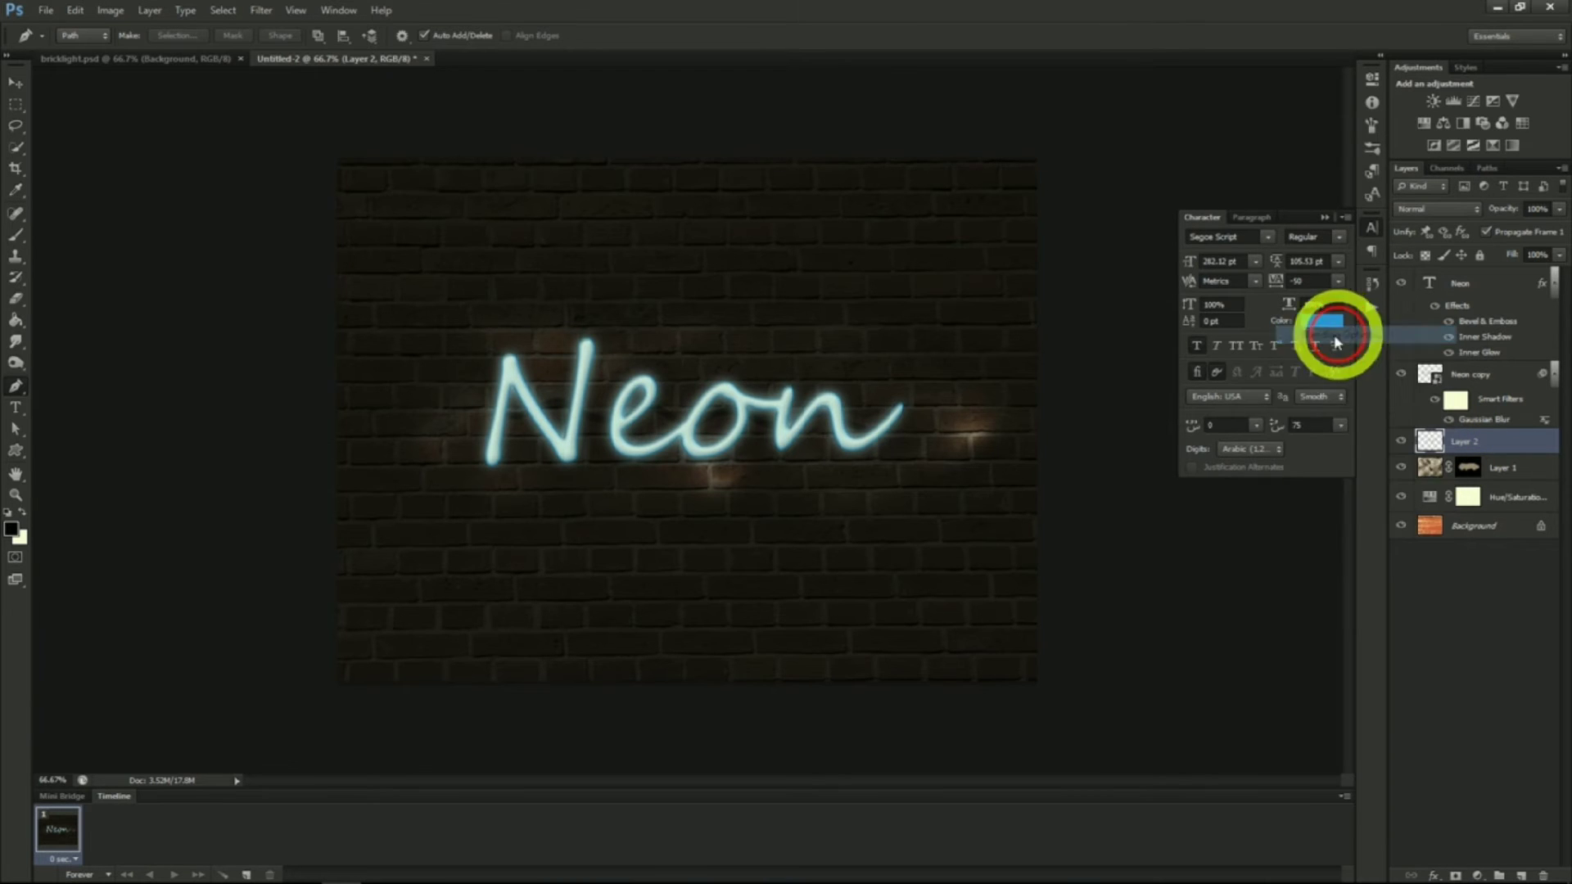
{"action": "left_click", "coordinate": [1011, 243]}
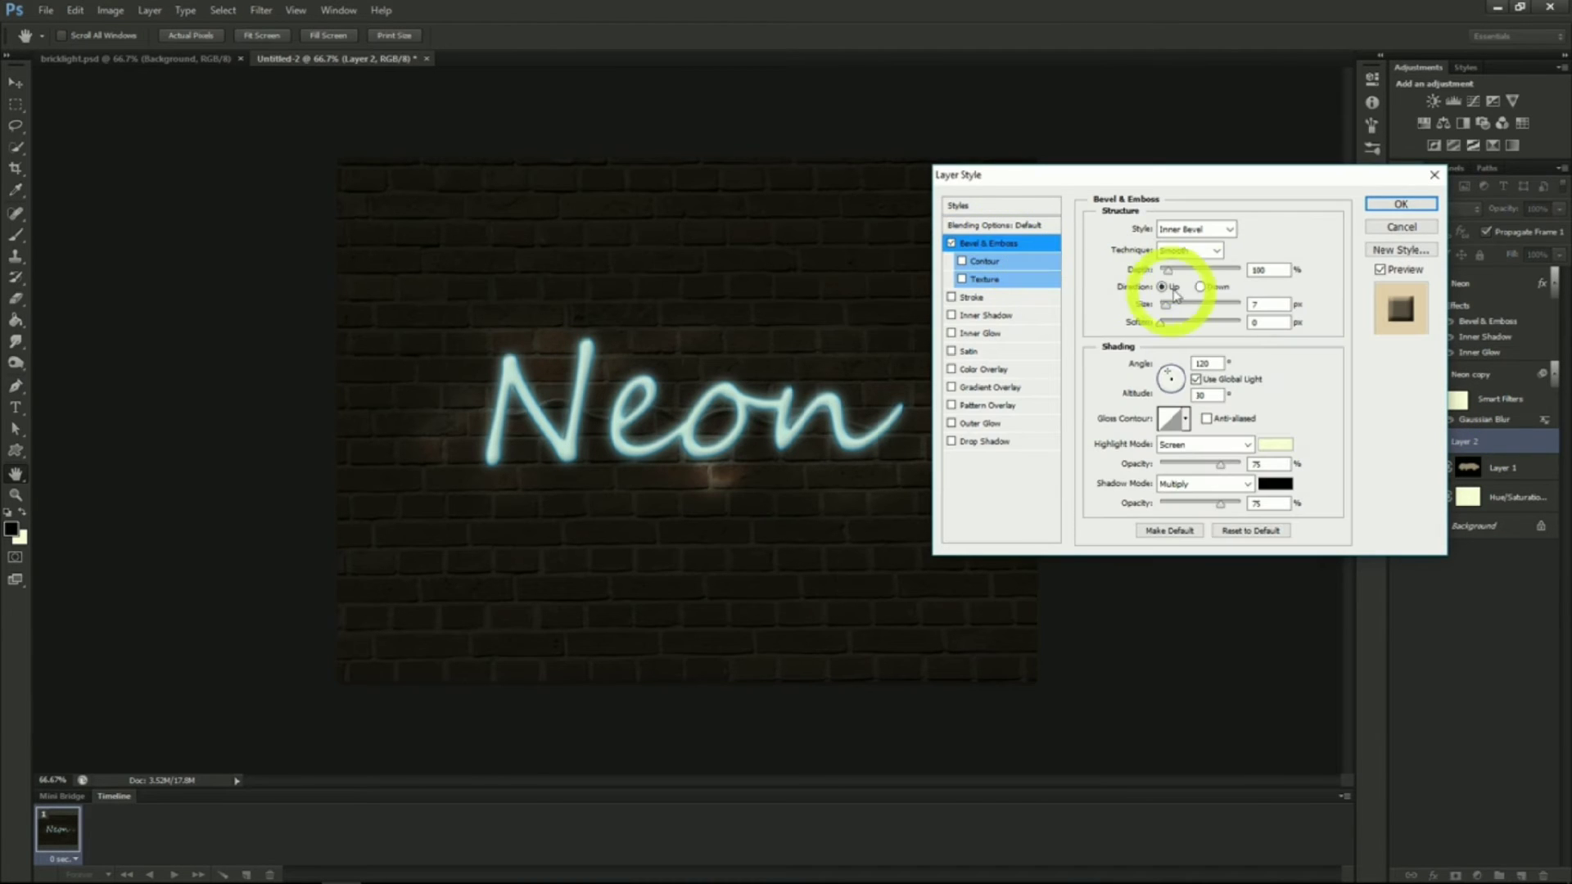
{"action": "left_click_drag", "start_coordinate": [1172, 276], "coordinate": [1176, 278]}
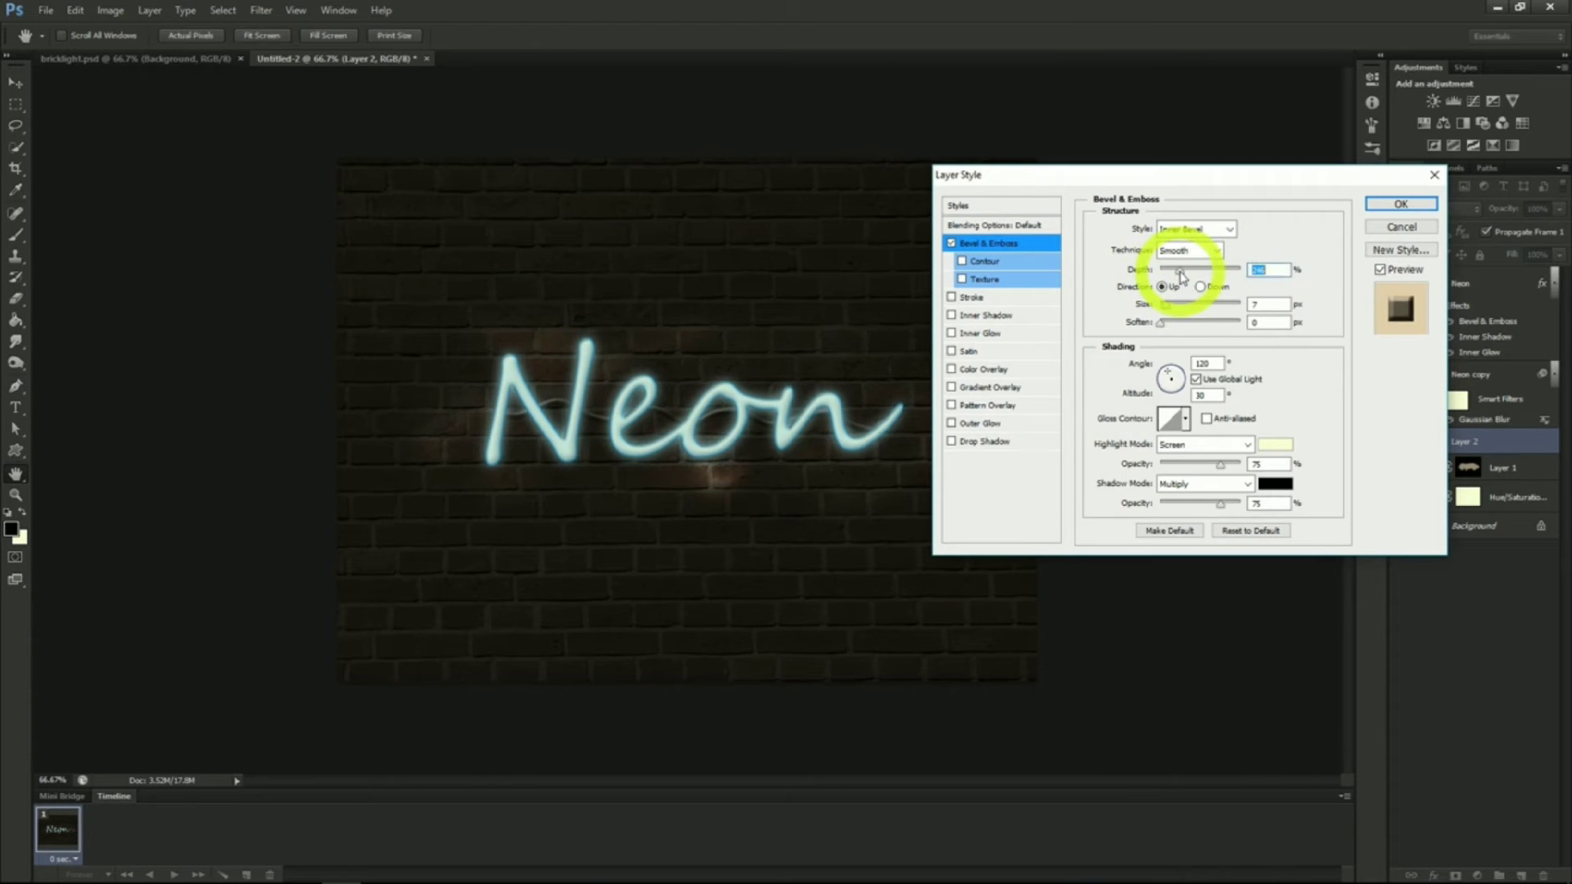
{"action": "left_click_drag", "start_coordinate": [1166, 306], "coordinate": [1151, 313]}
{"action": "left_click", "coordinate": [1162, 326]}
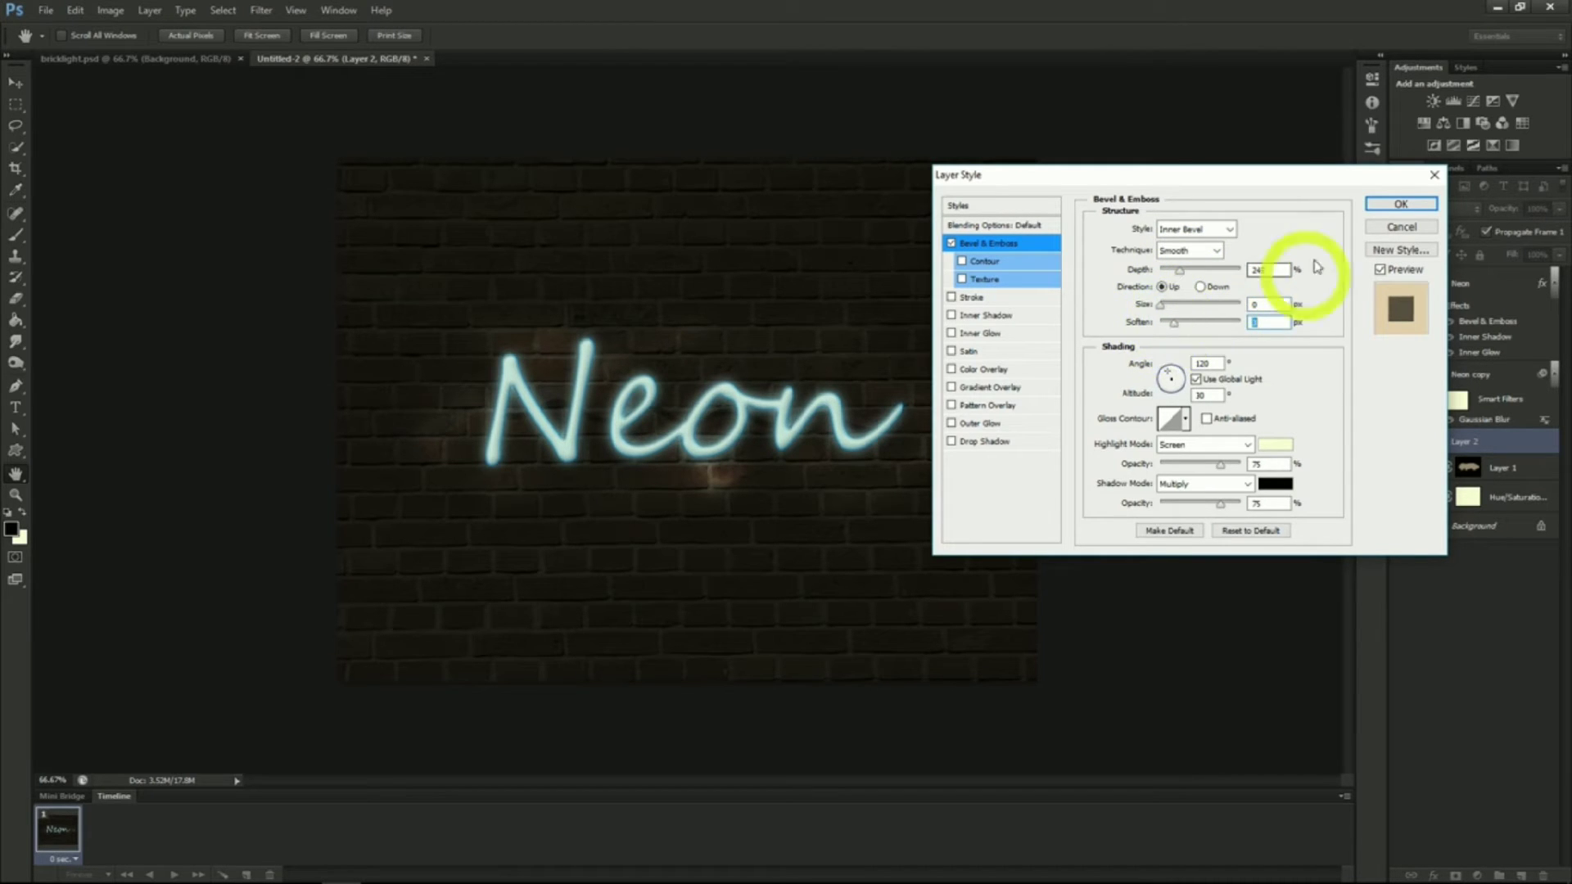
{"action": "left_click", "coordinate": [1399, 203]}
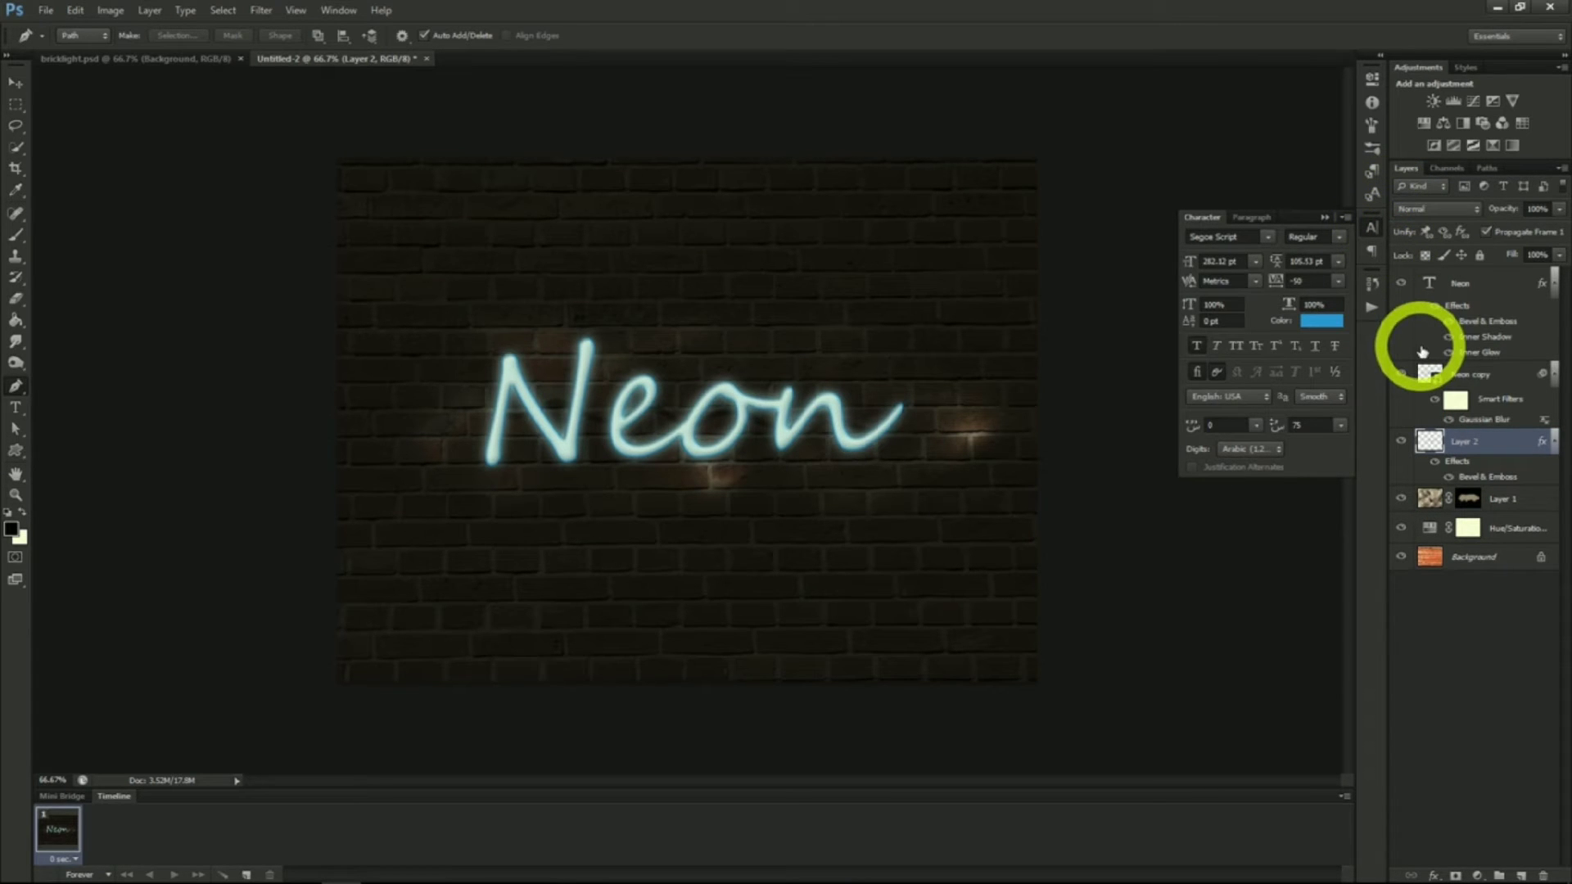
Create a new layer and set up a soft brush of about 156 px at 63% opacity
{"action": "left_click", "coordinate": [1520, 876]}
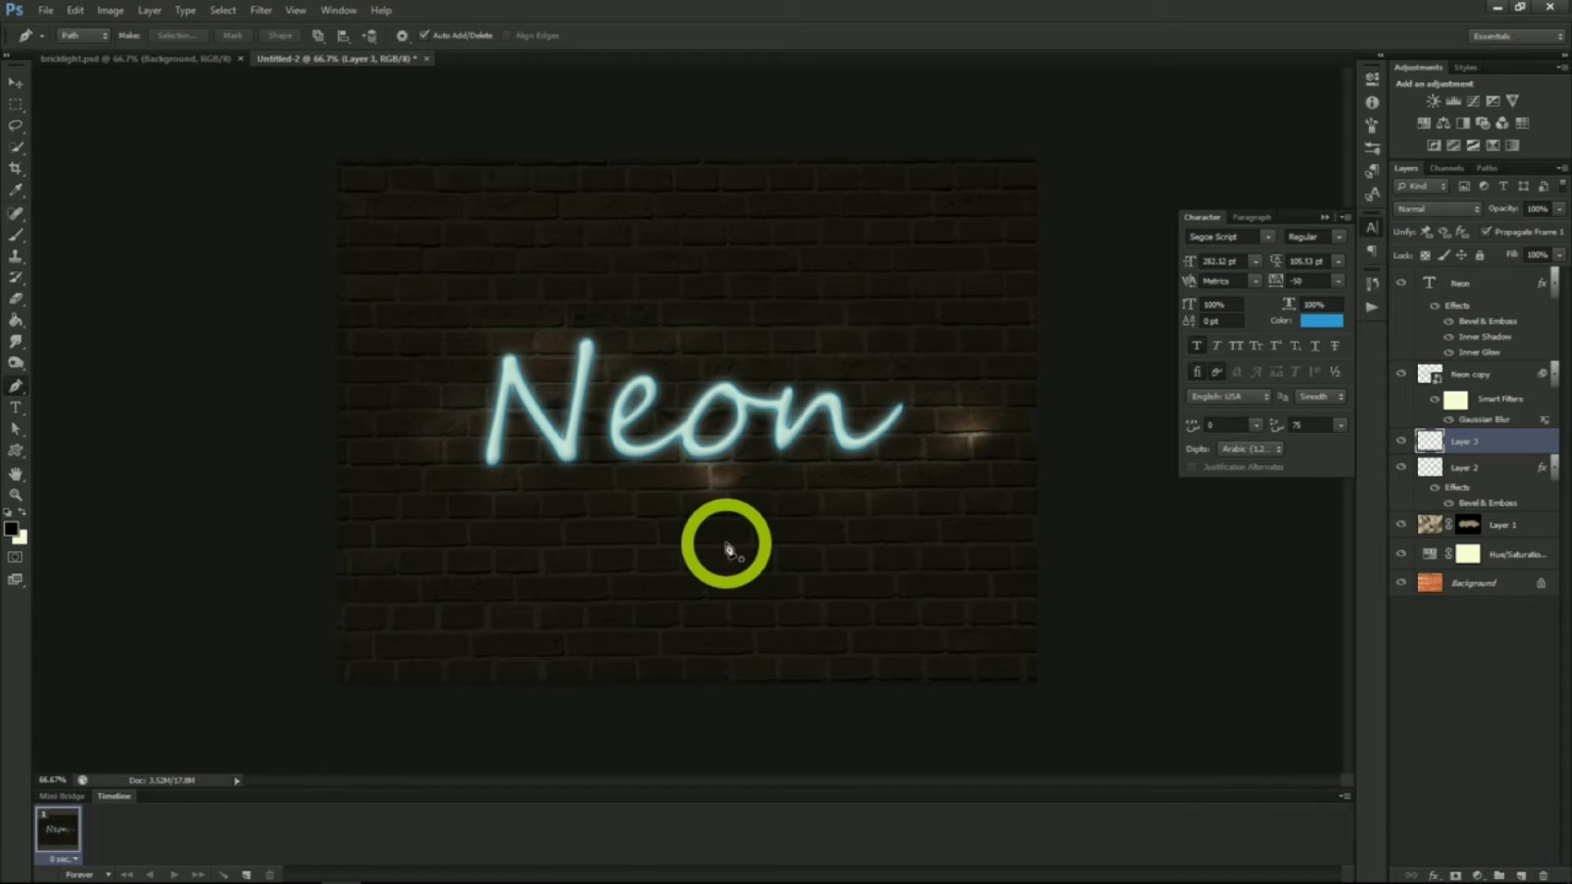
{"action": "left_click", "coordinate": [16, 235]}
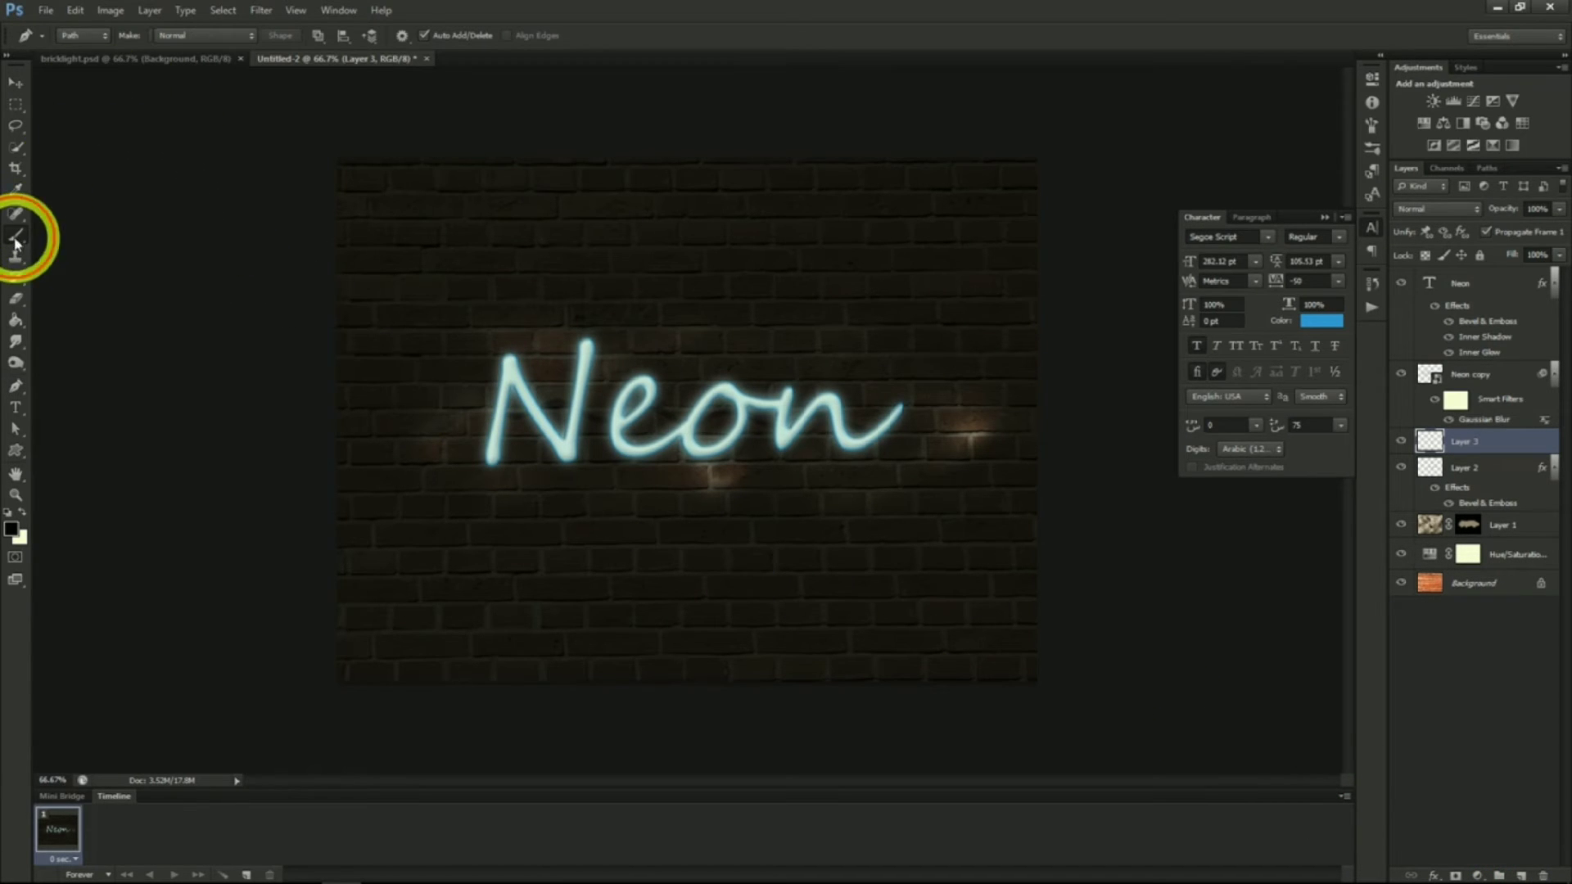
{"action": "left_click", "coordinate": [85, 39]}
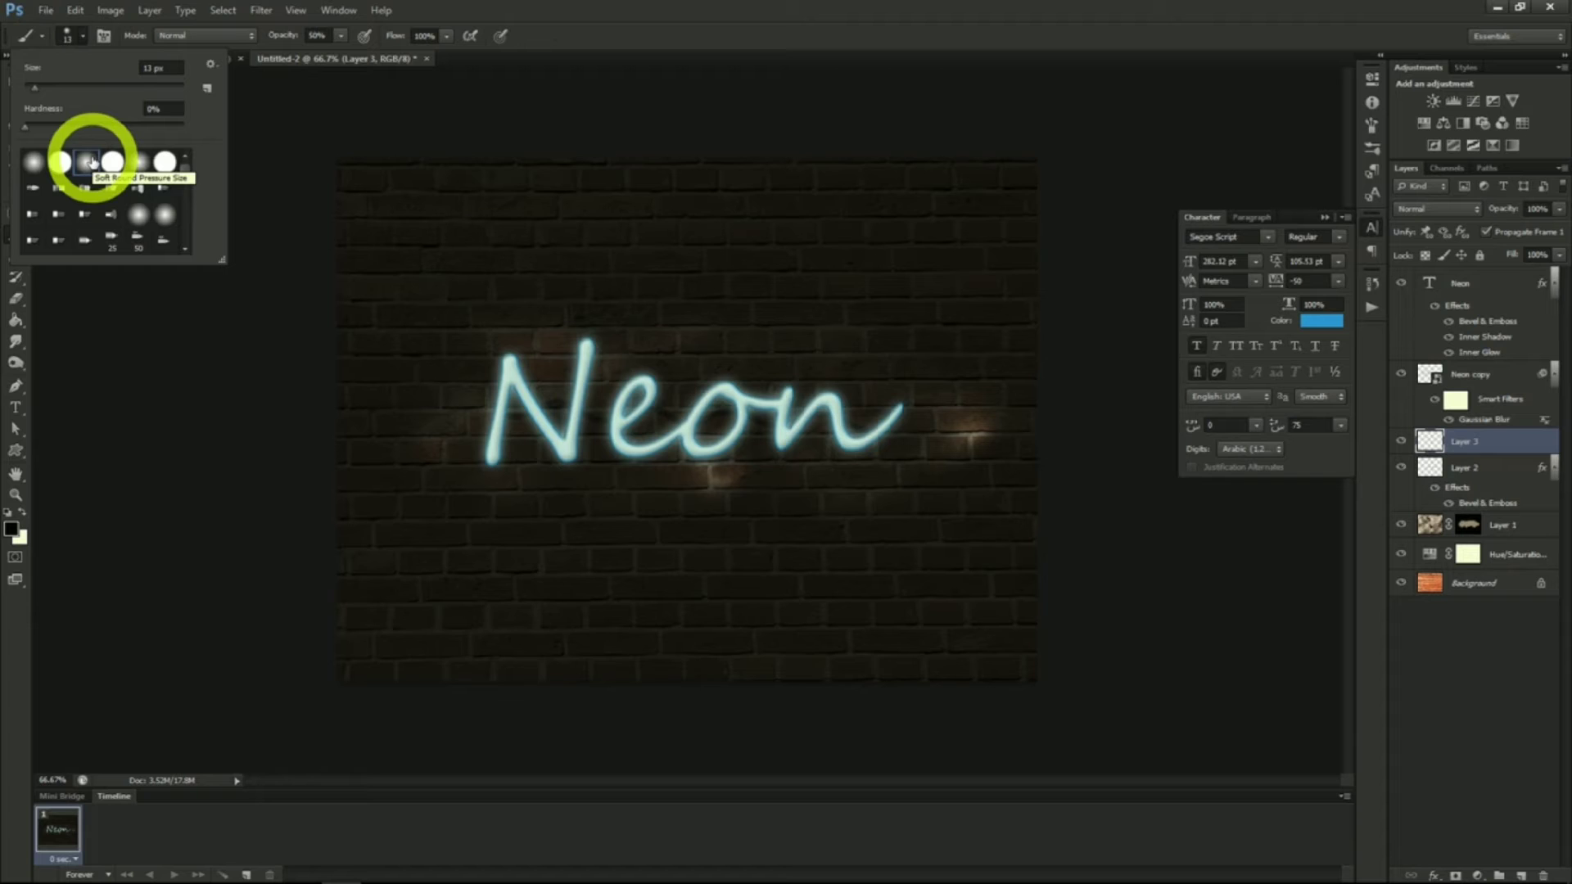
{"action": "left_click_drag", "start_coordinate": [36, 89], "coordinate": [118, 95]}
{"action": "left_click_drag", "start_coordinate": [133, 91], "coordinate": [125, 90]}
{"action": "left_click", "coordinate": [85, 37]}
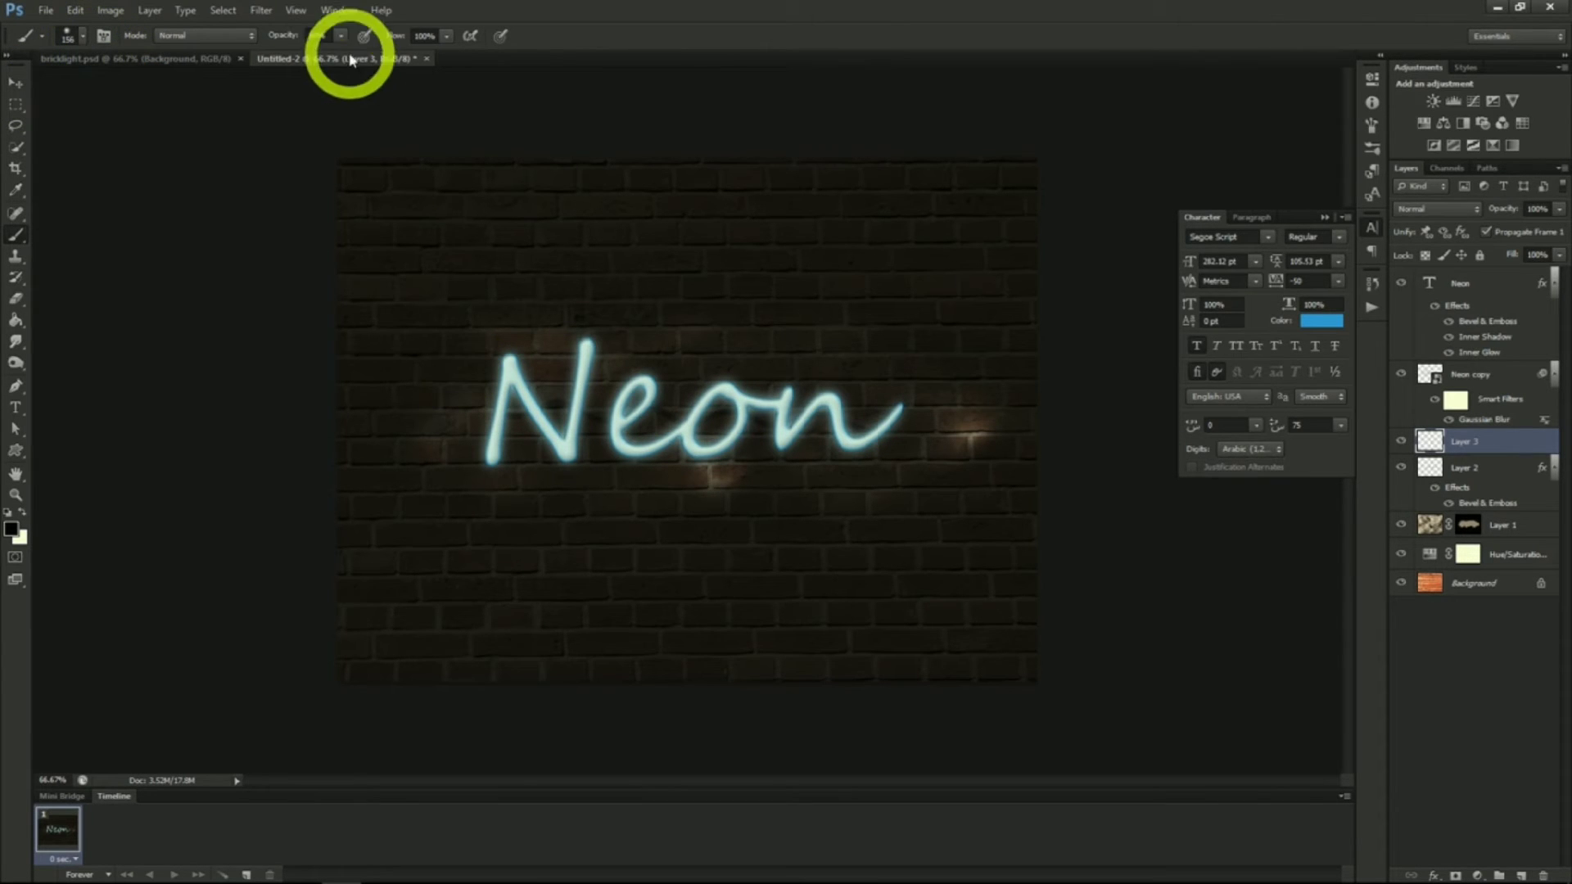
{"action": "left_click", "coordinate": [342, 36]}
{"action": "left_click_drag", "start_coordinate": [342, 55], "coordinate": [351, 57]}
{"action": "left_click", "coordinate": [342, 37]}
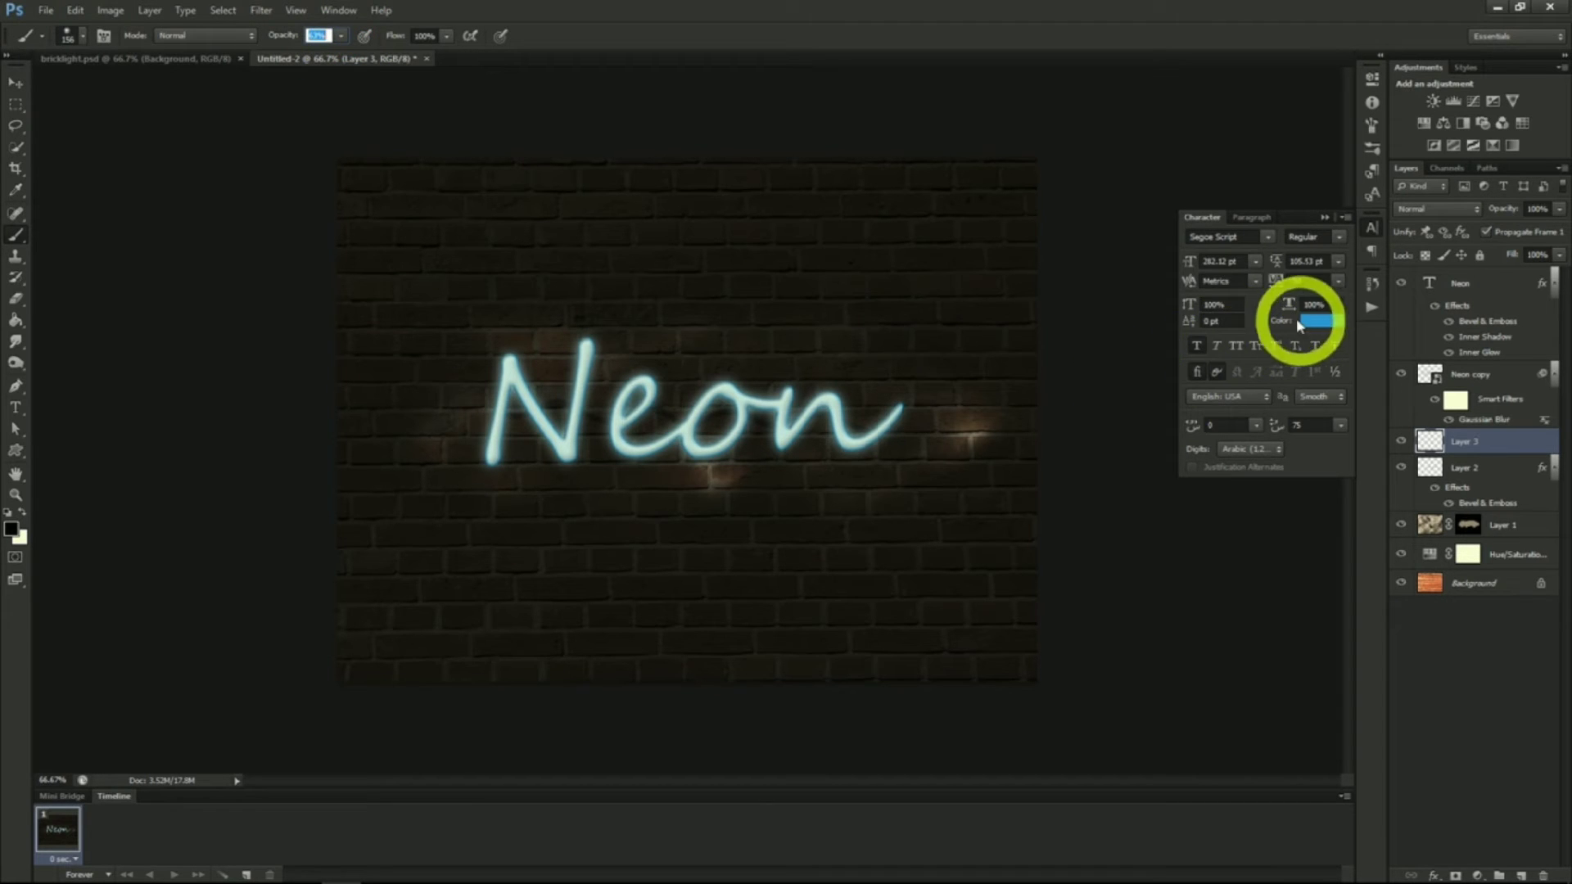
Paint a soft cyan blob over the Neon text on the new layer and set its blend mode to Soft Light
{"action": "left_click", "coordinate": [12, 528]}
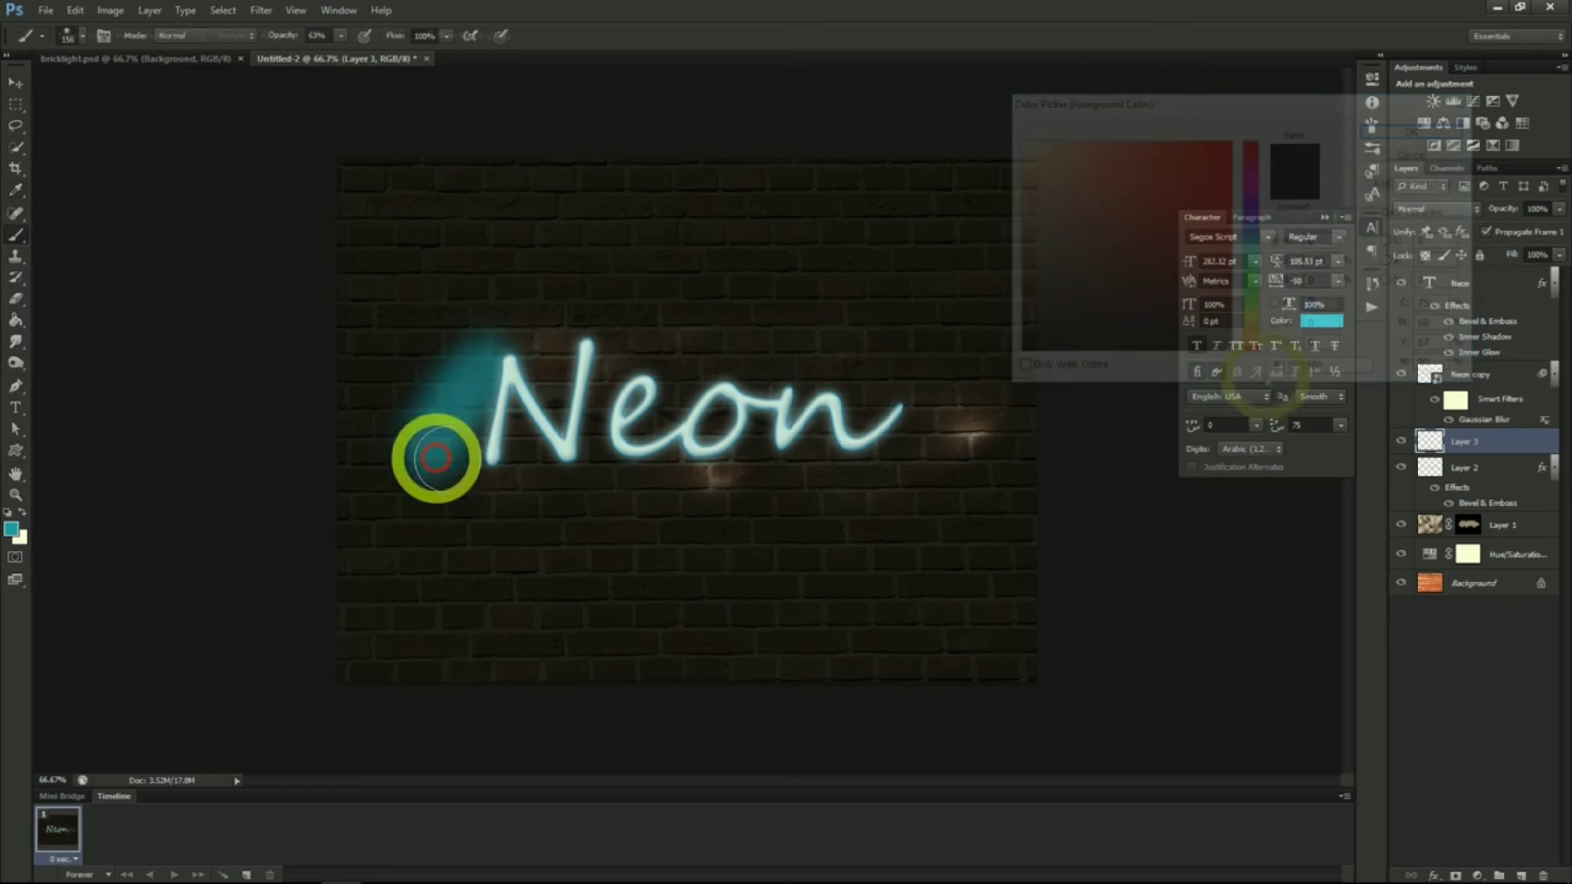
{"action": "mouse_move", "coordinate": [432, 456]}
{"action": "left_mouse_down"}
{"action": "mouse_move", "coordinate": [502, 355]}
{"action": "mouse_move", "coordinate": [501, 425]}
{"action": "mouse_move", "coordinate": [588, 373]}
{"action": "mouse_move", "coordinate": [614, 431]}
{"action": "mouse_move", "coordinate": [656, 344]}
{"action": "mouse_move", "coordinate": [744, 385]}
{"action": "mouse_move", "coordinate": [942, 410]}
{"action": "left_mouse_up"}
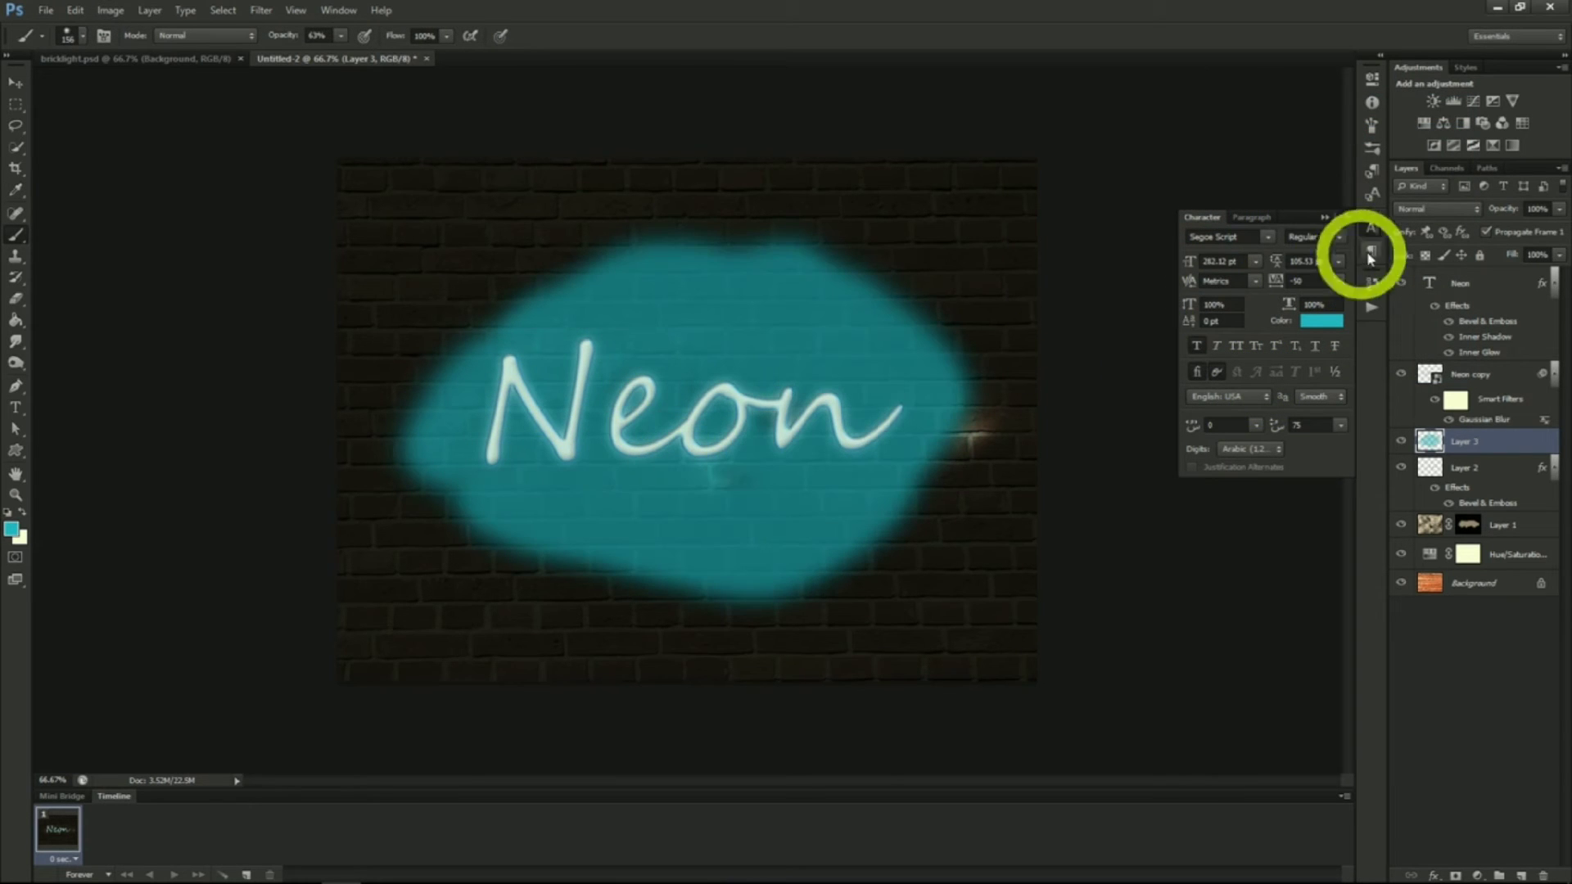
{"action": "left_click", "coordinate": [1433, 209]}
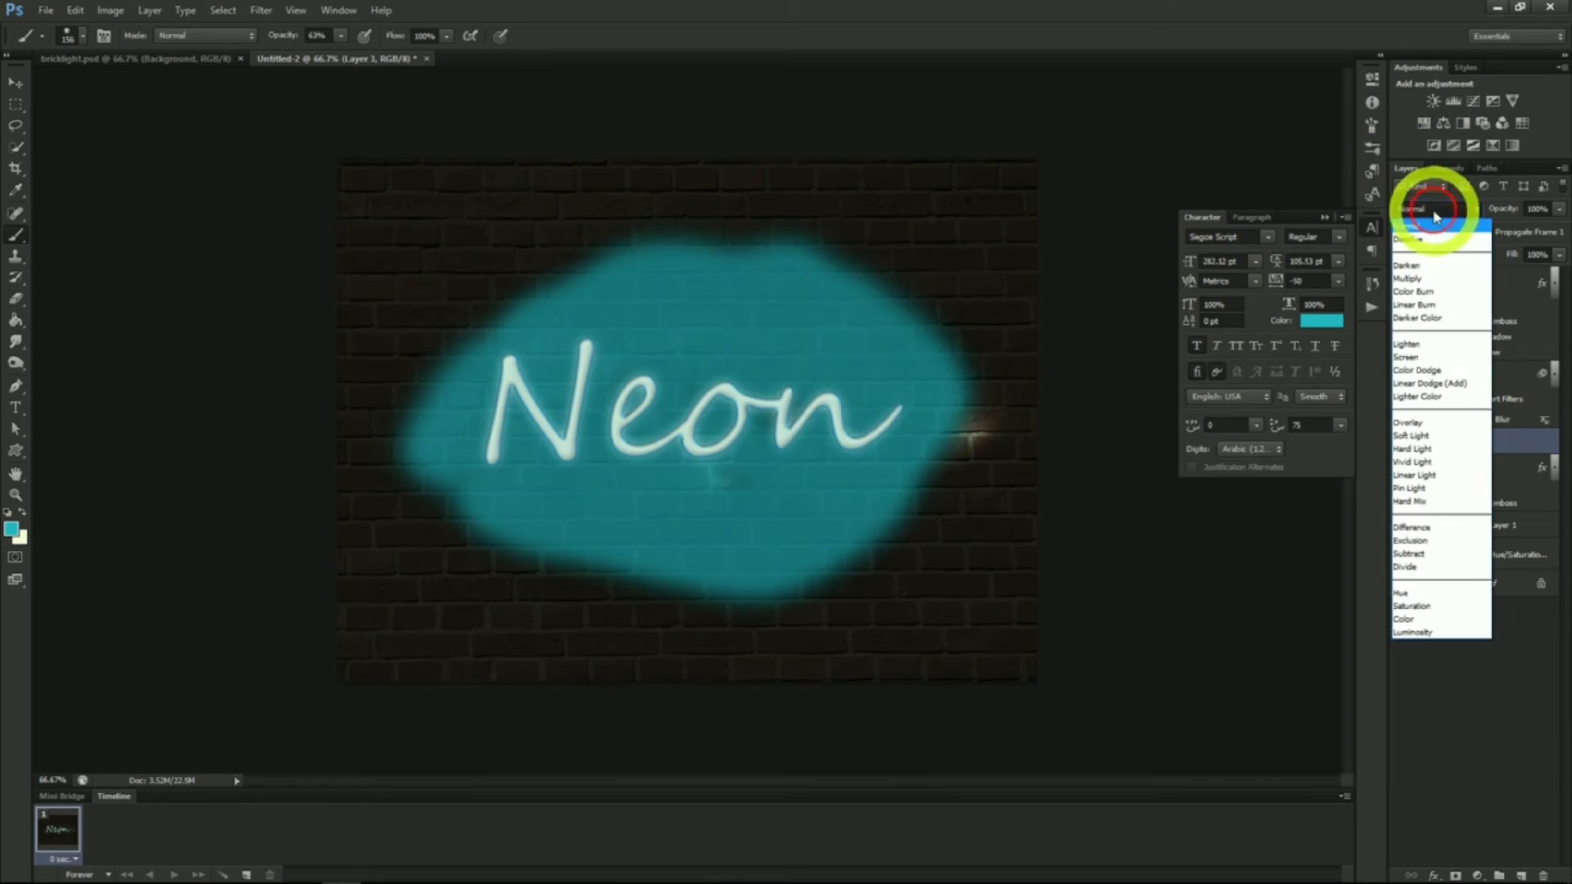
{"action": "left_click", "coordinate": [1426, 436]}
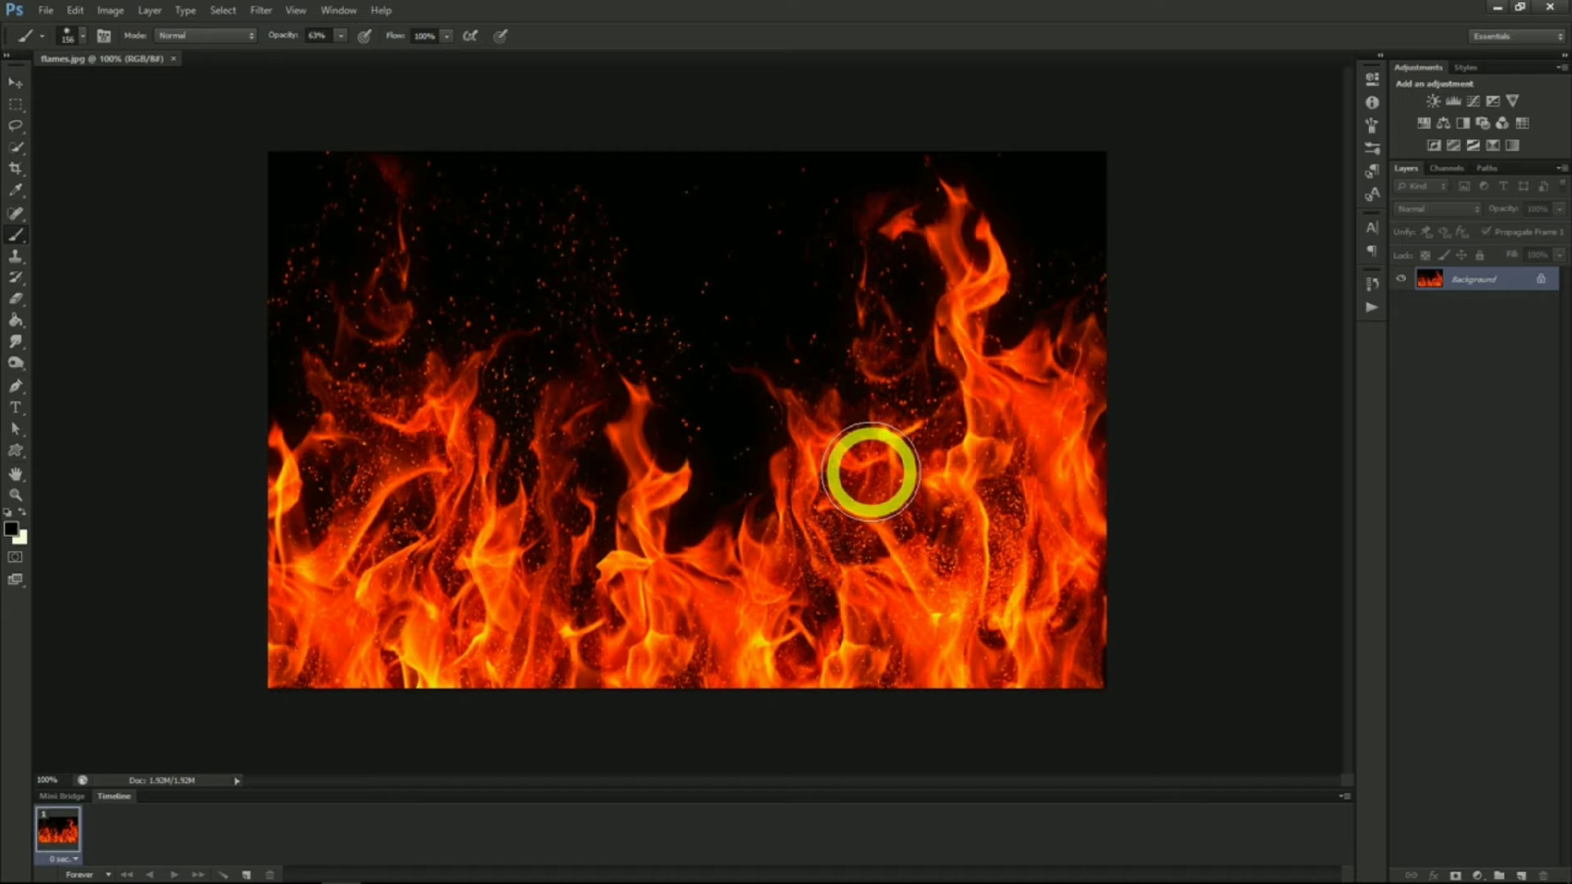
Create a new 1280 × 720 pixel transparent document and fill its layer with black
{"action": "left_click", "coordinate": [50, 16]}
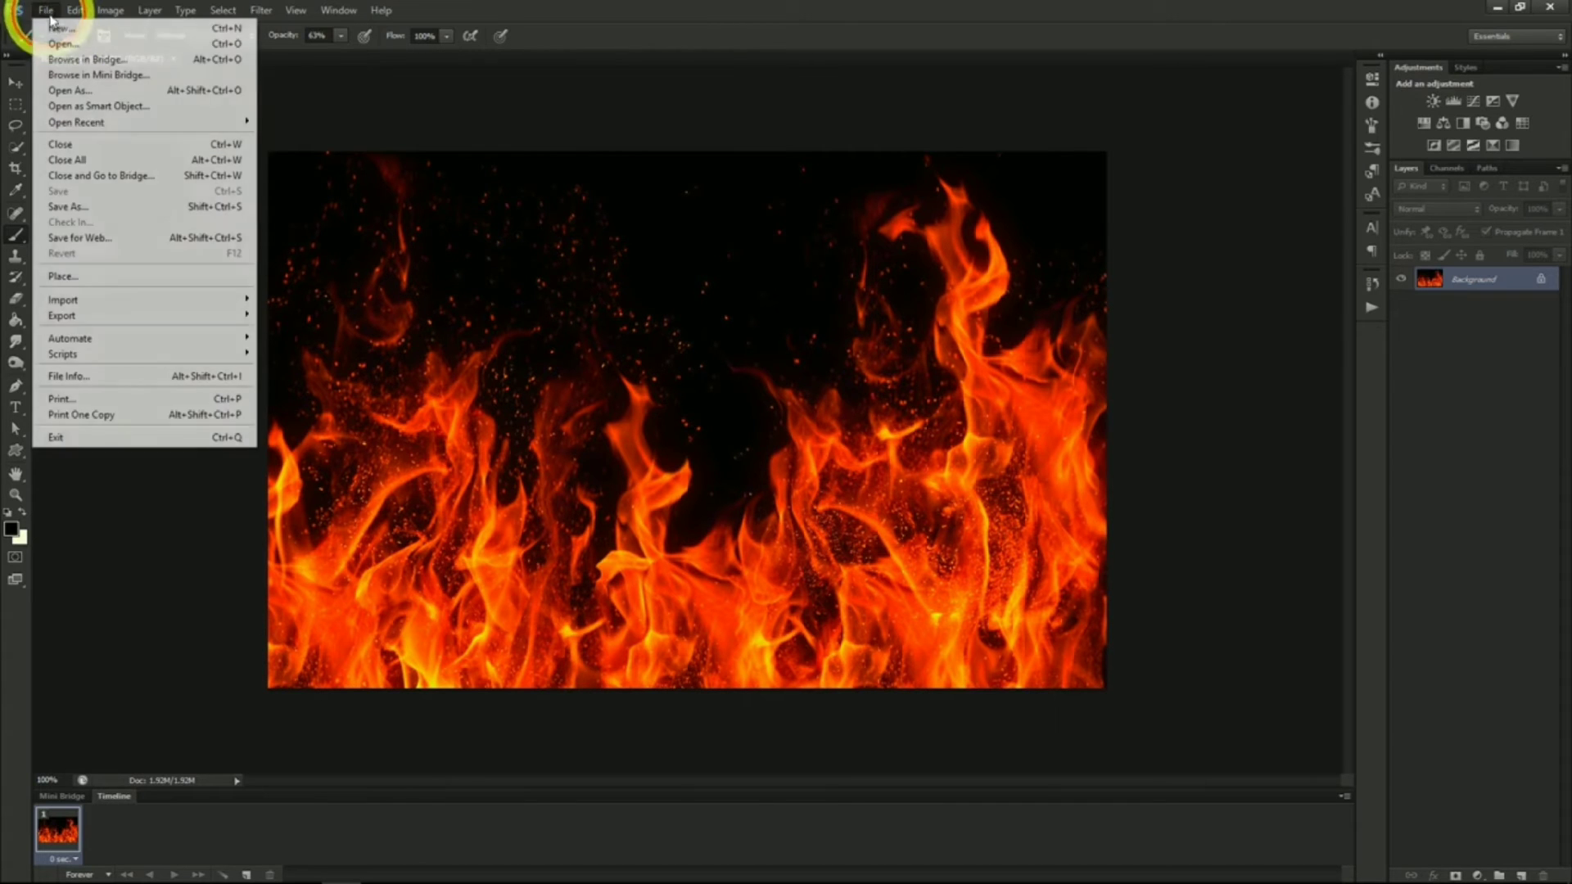
{"action": "left_click", "coordinate": [59, 28]}
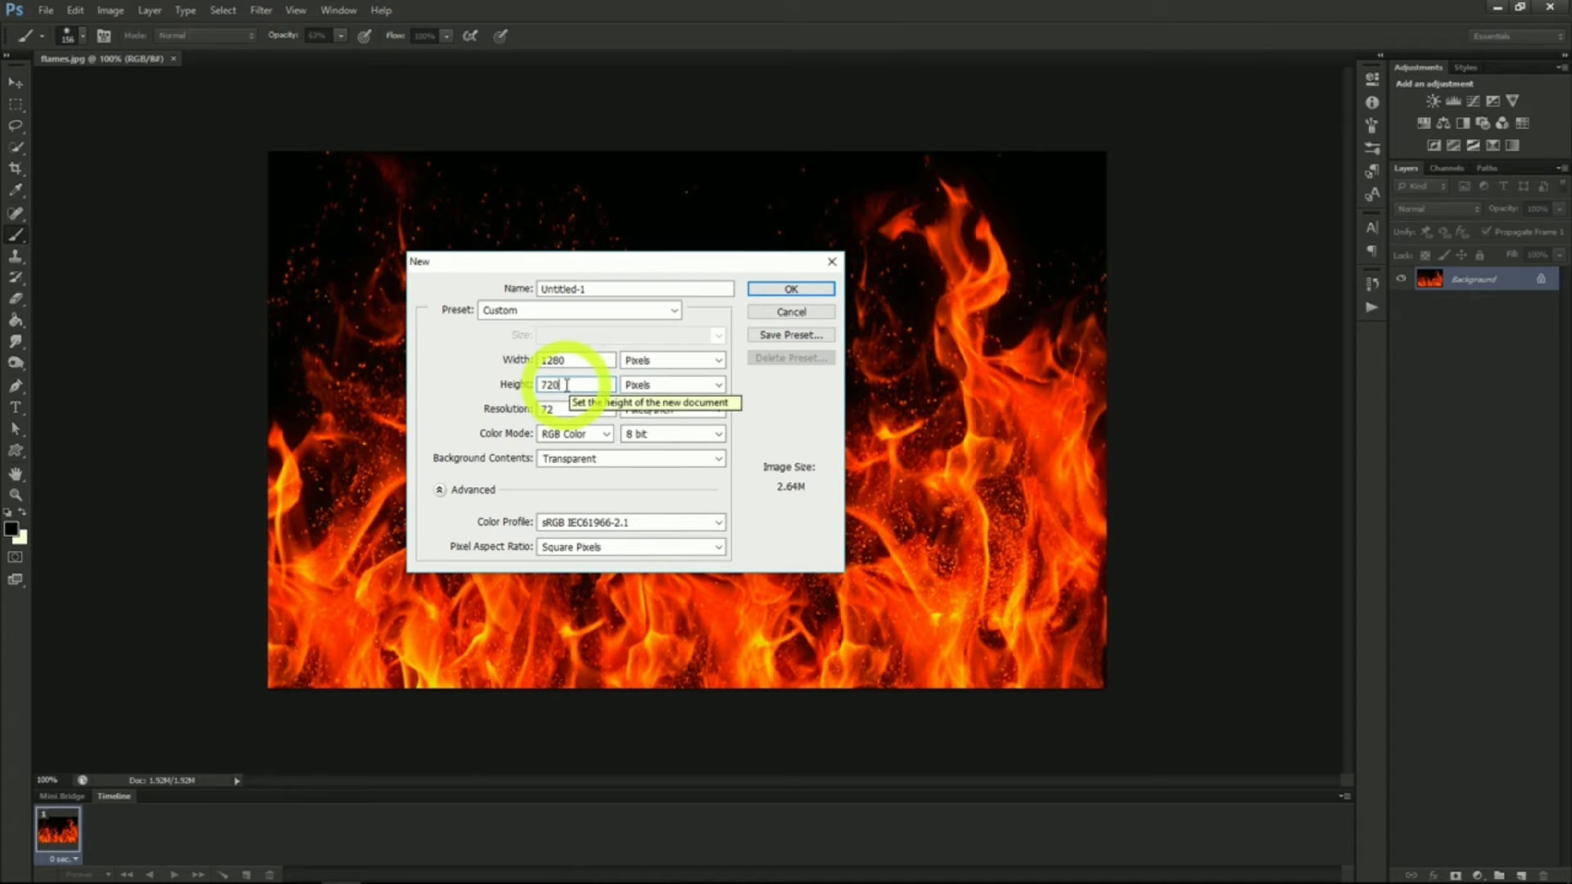
{"action": "left_click", "coordinate": [778, 288]}
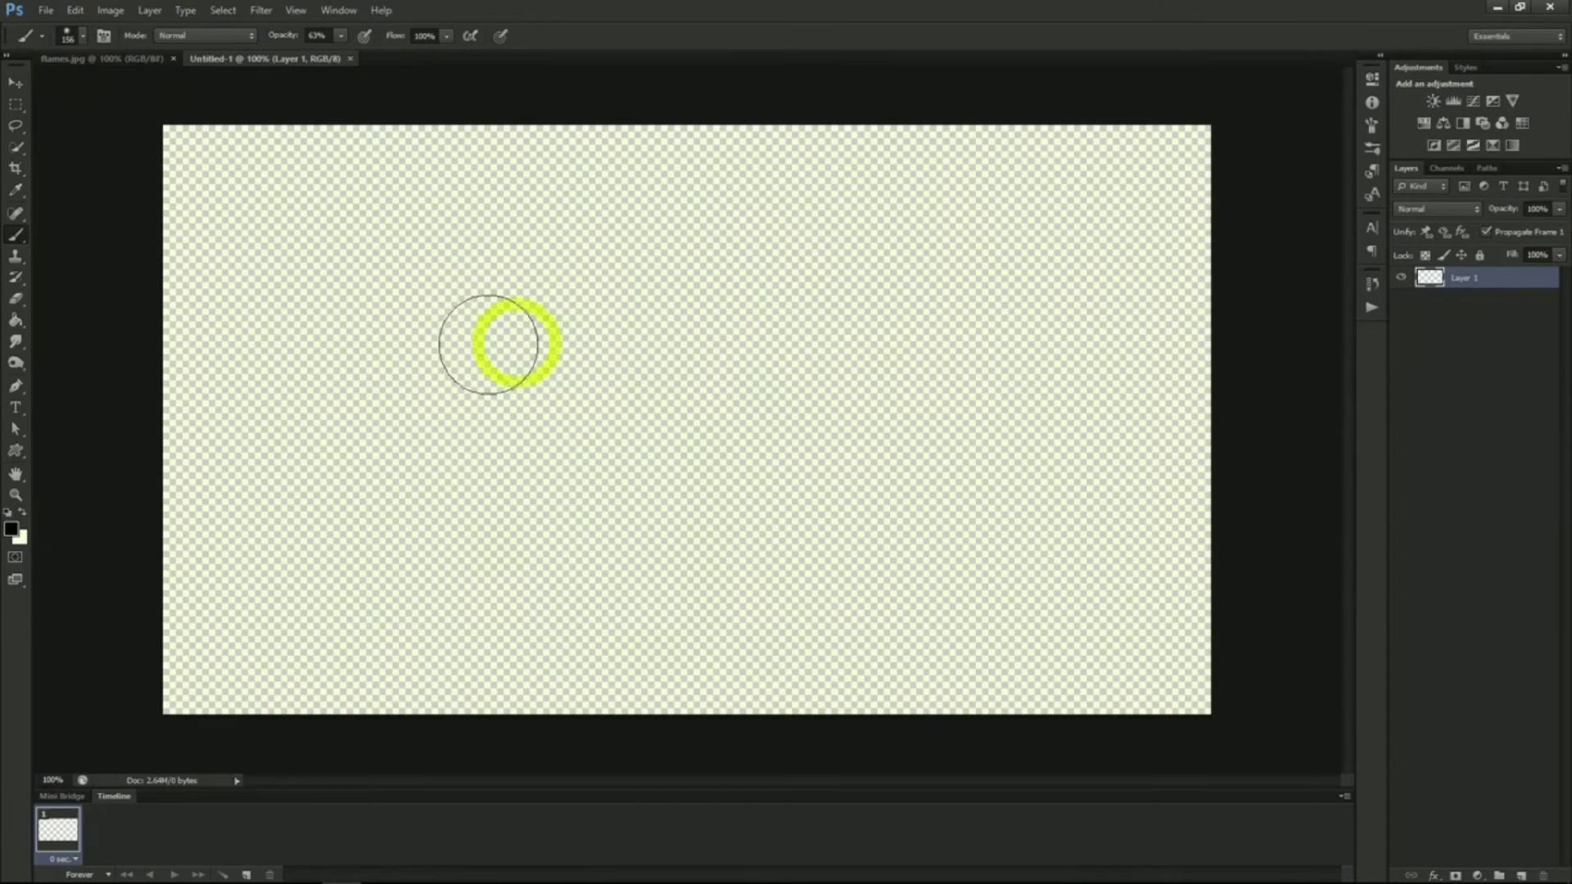
{"action": "left_click", "coordinate": [16, 321]}
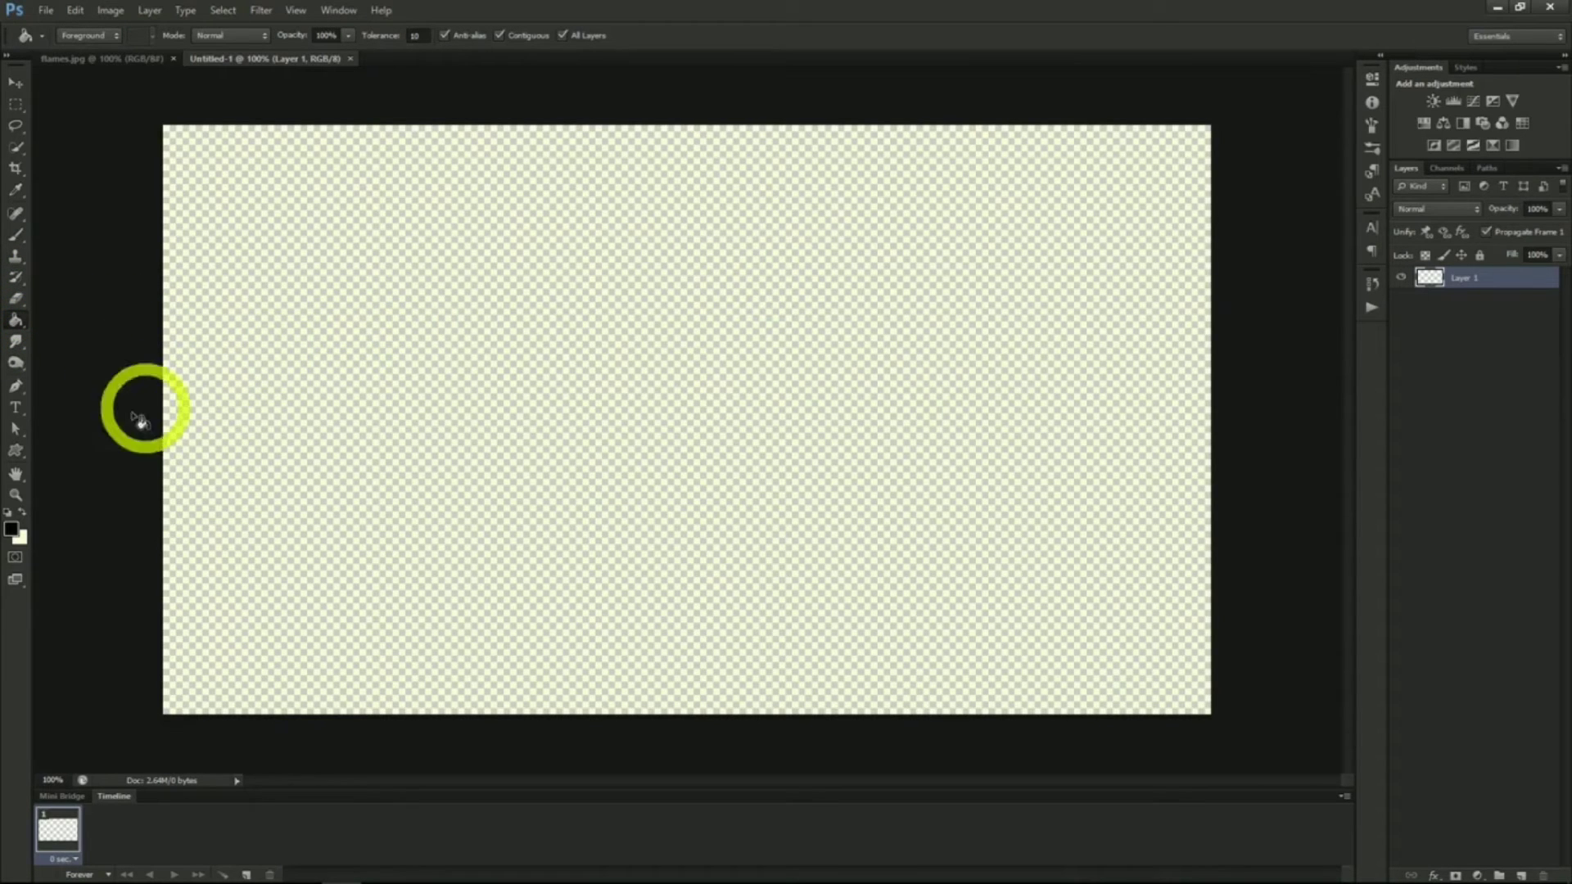
{"action": "left_click", "coordinate": [534, 397]}
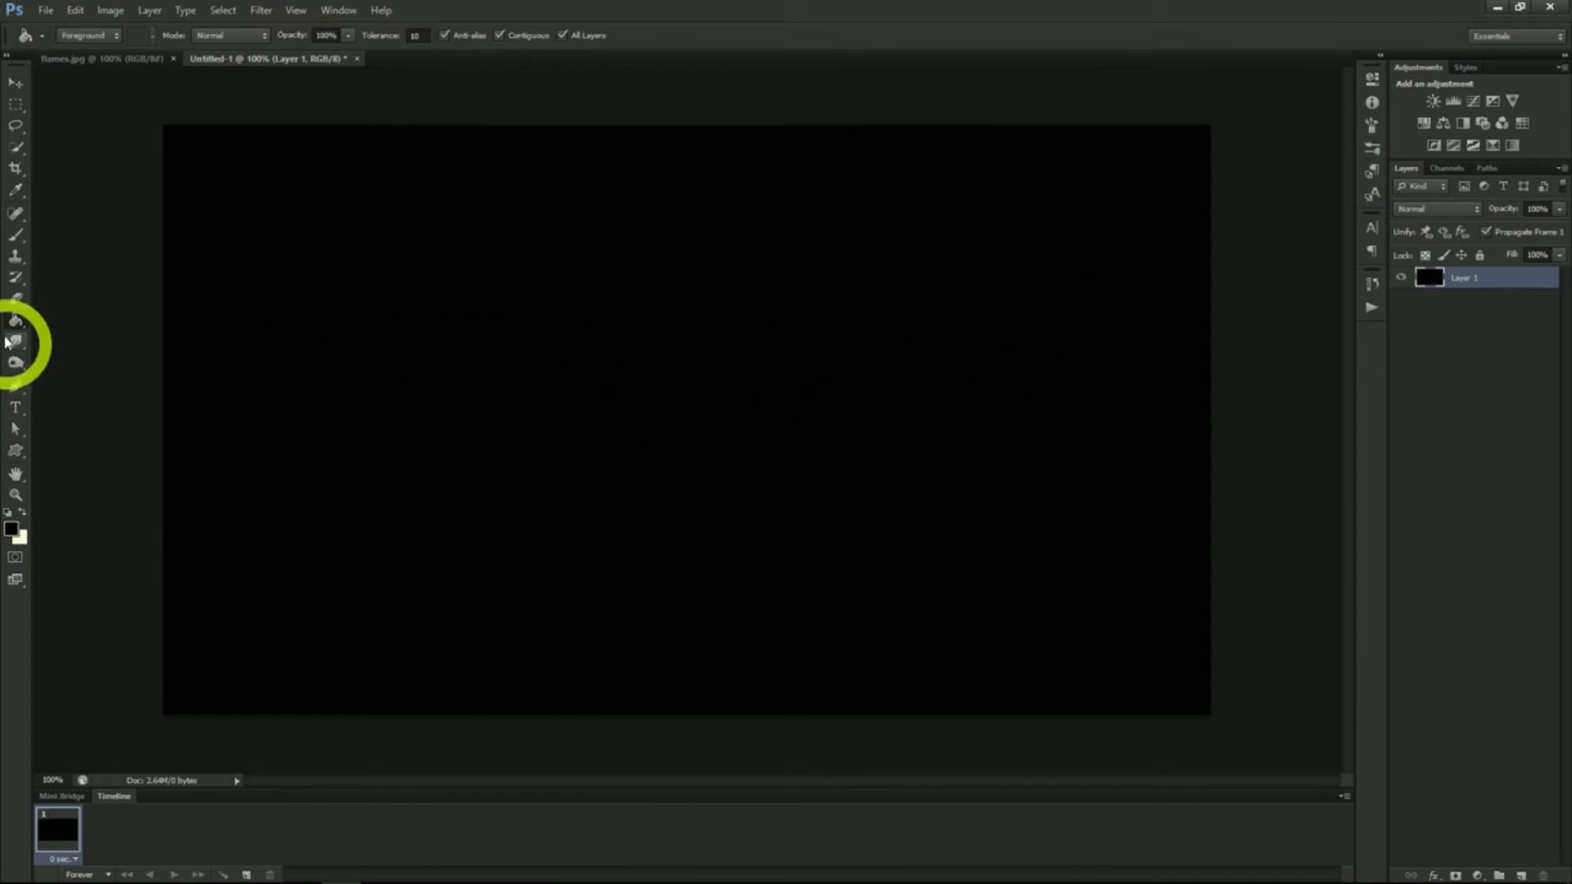
Type FIRE in the Steelfish font on the black canvas
{"action": "left_click", "coordinate": [15, 407]}
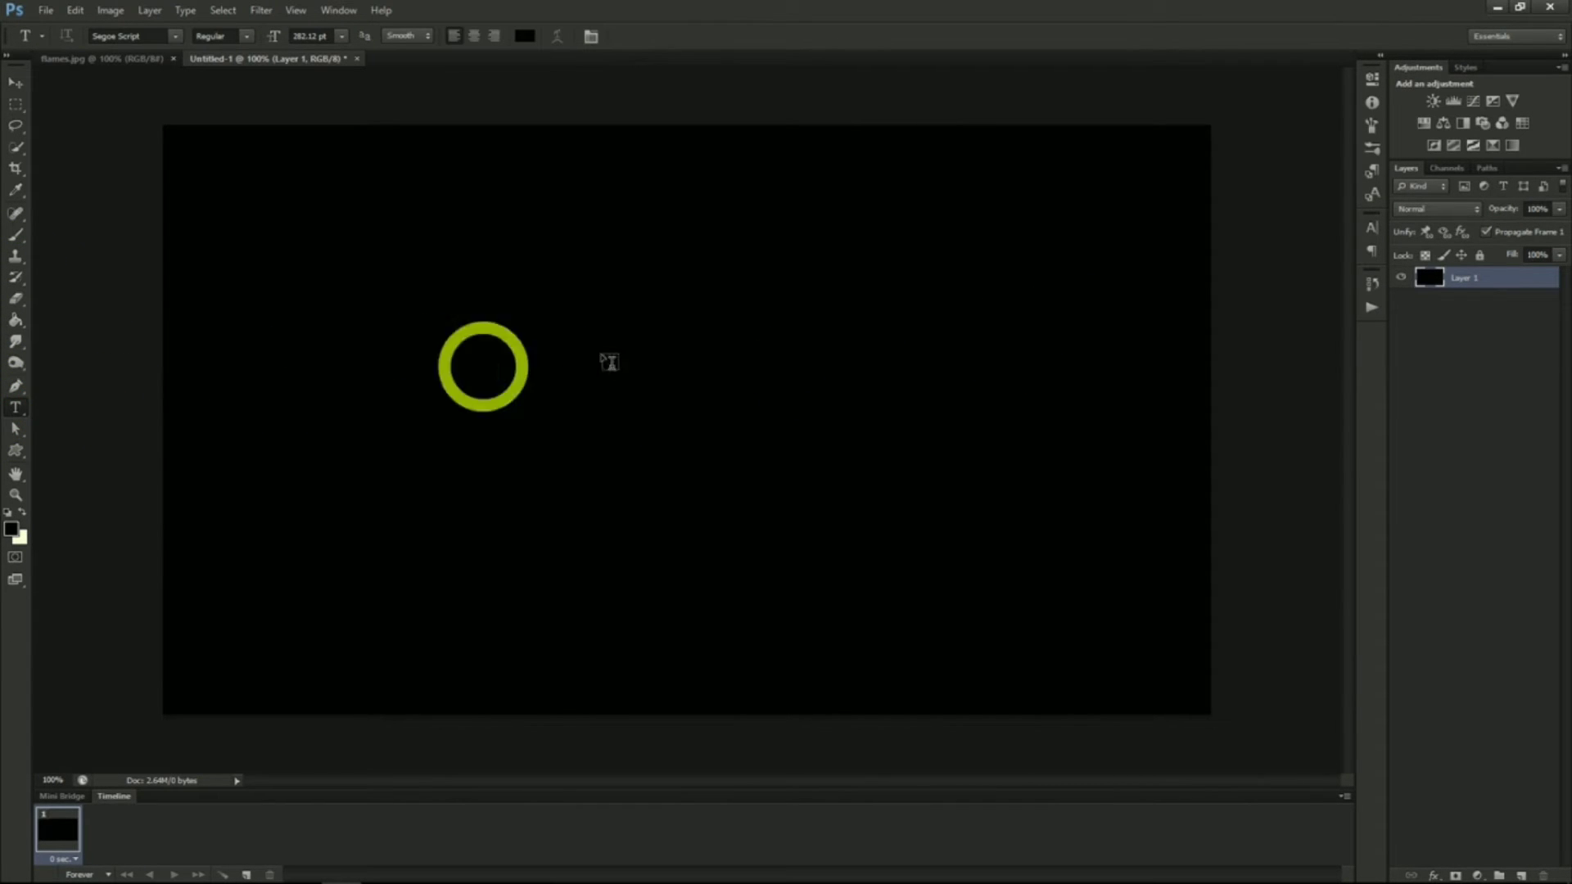
{"action": "left_click", "coordinate": [1372, 228]}
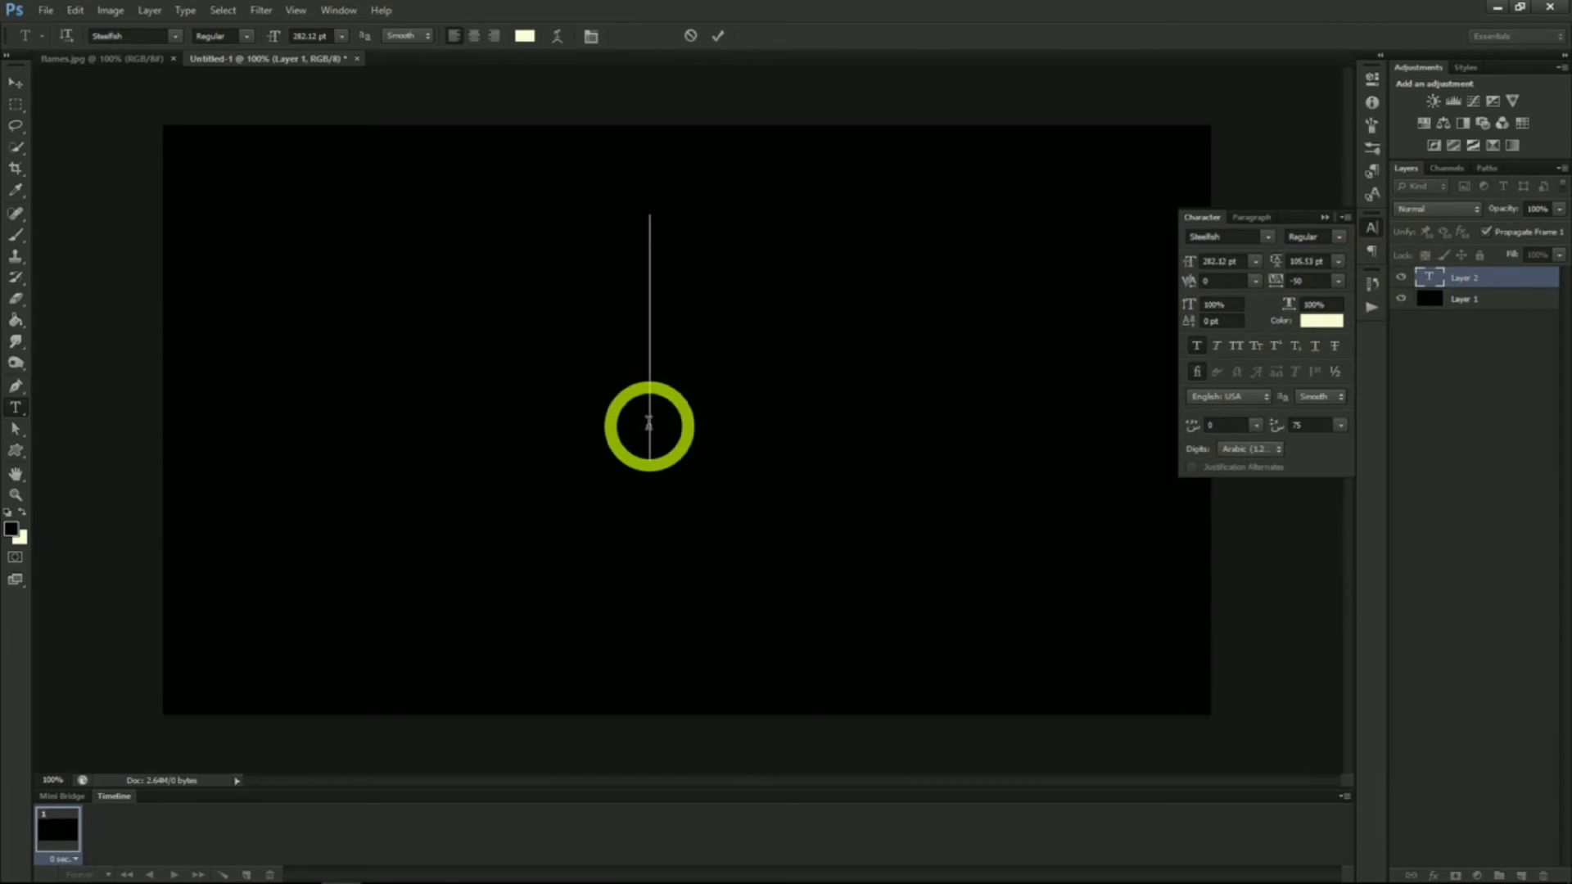
{"action": "type", "text": "FIRE"}
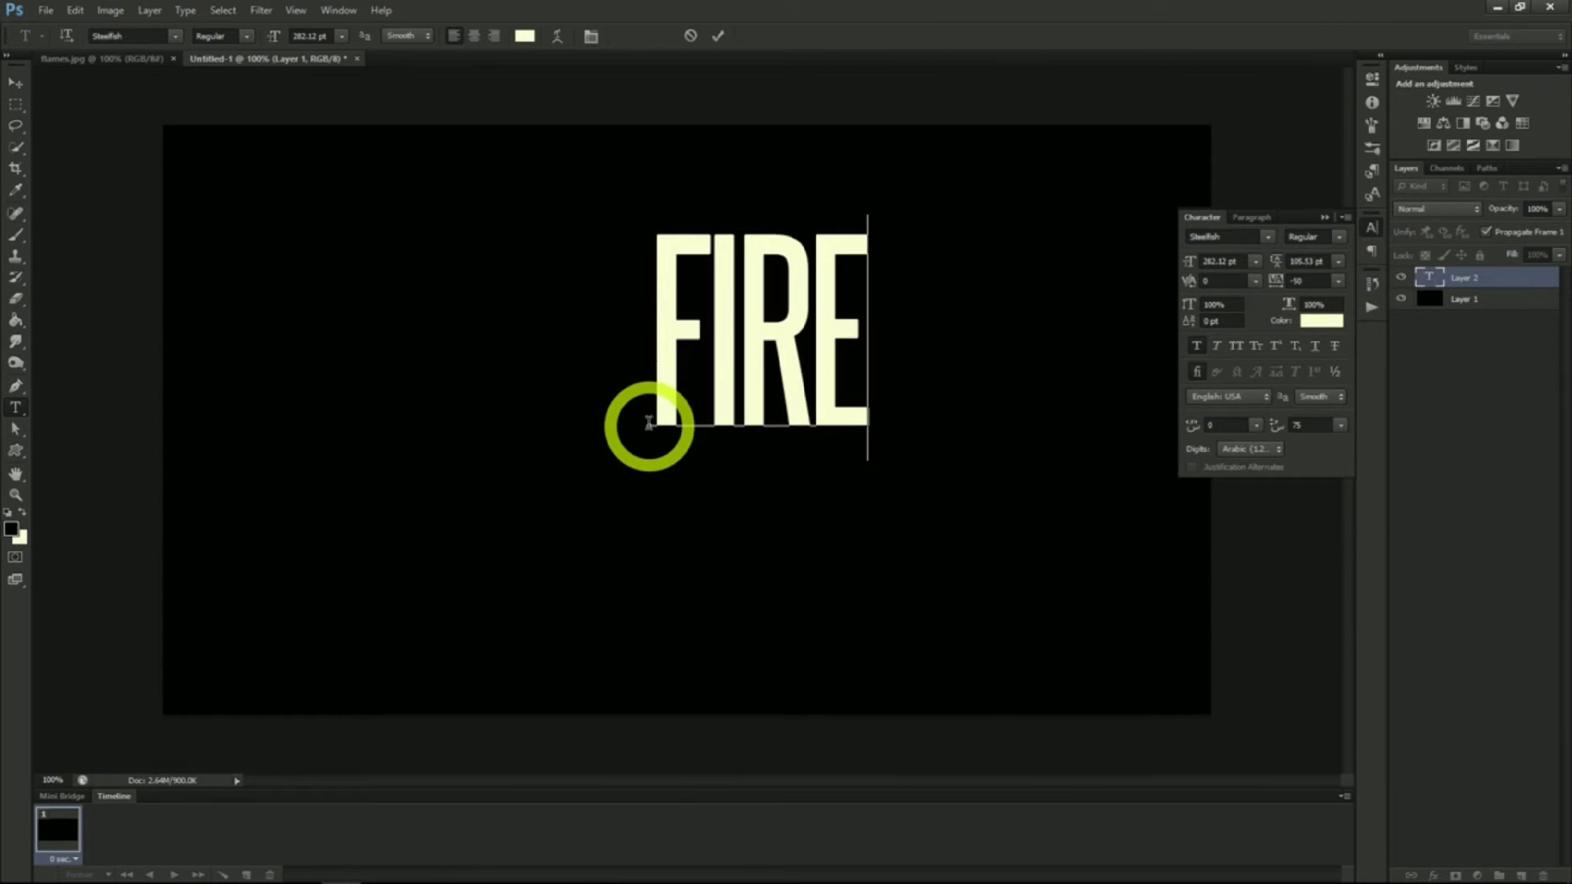
Add an Outer Glow to the FIRE text layer with the glow colour F70300
{"action": "left_click", "coordinate": [14, 85]}
{"action": "right_click", "coordinate": [1484, 278]}
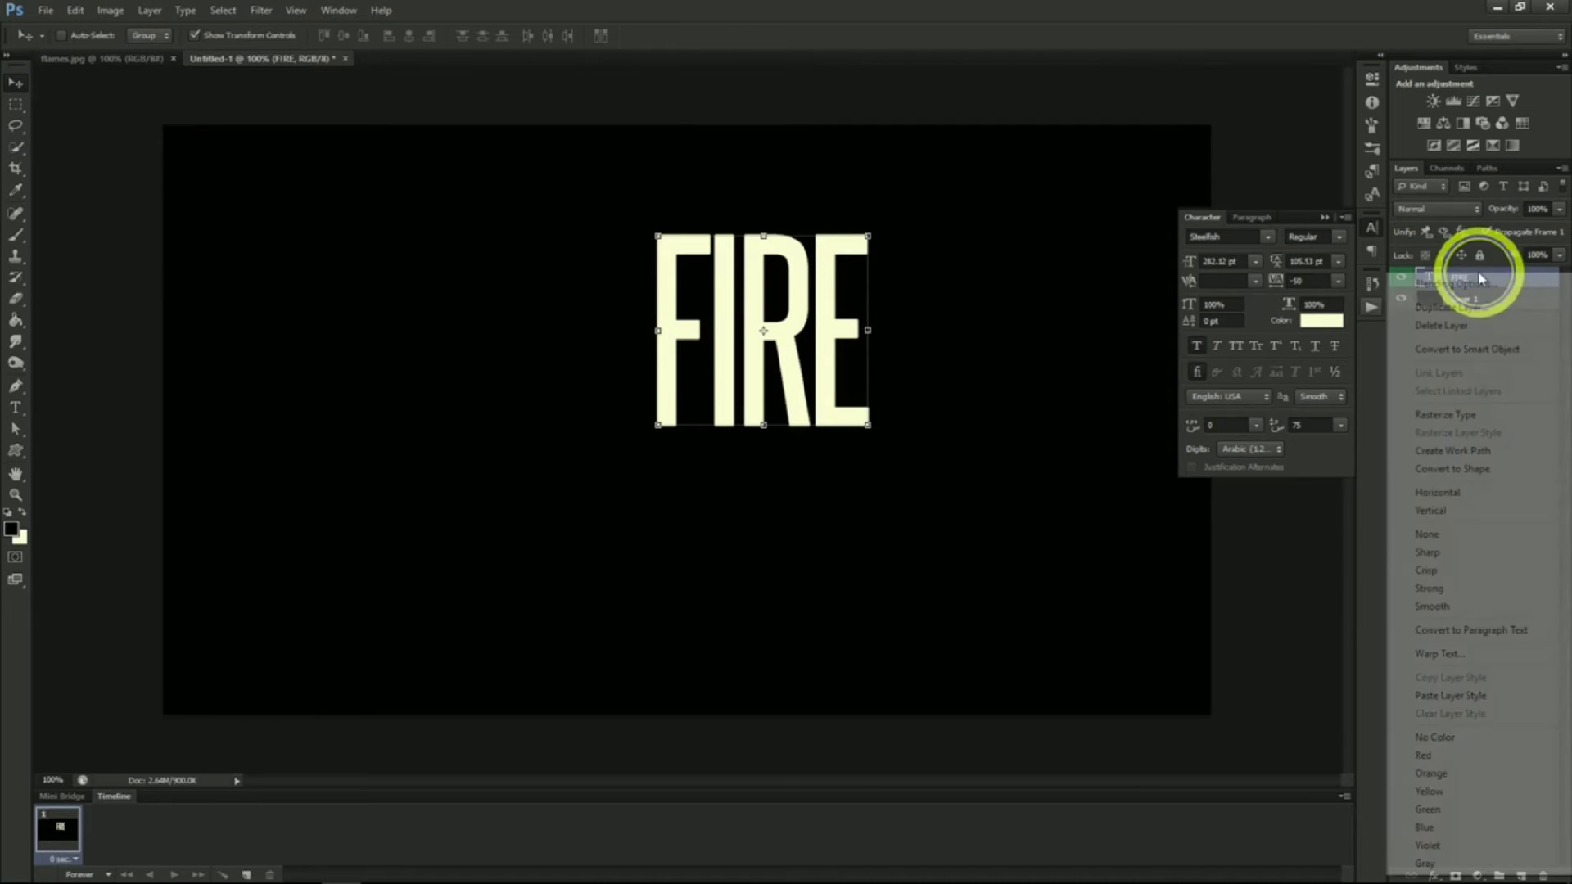
{"action": "left_click", "coordinate": [1486, 288]}
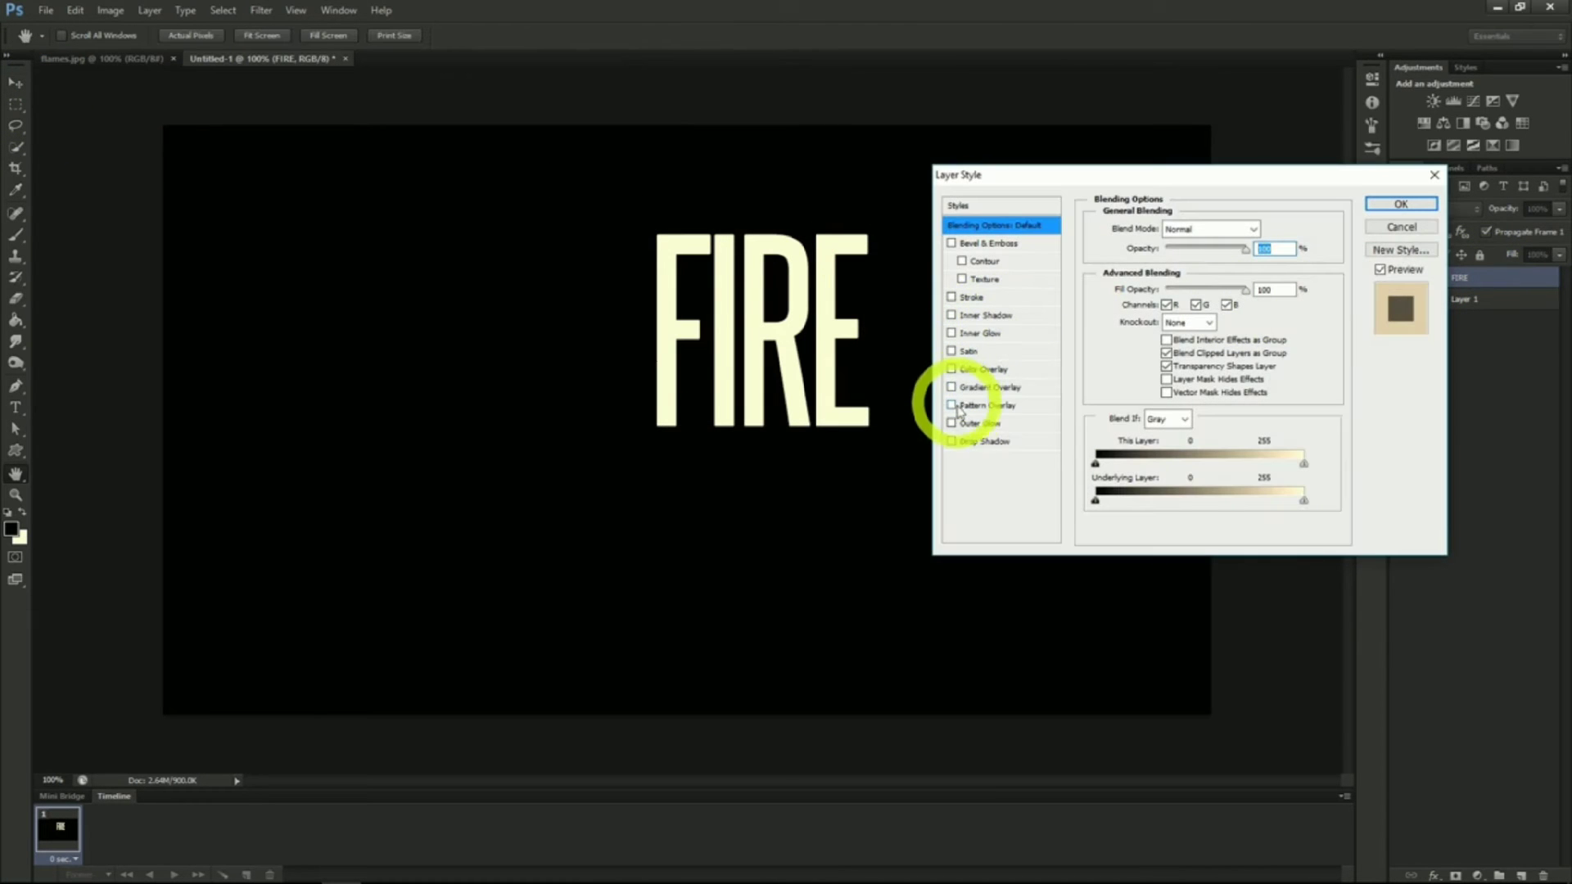
{"action": "left_click", "coordinate": [992, 425]}
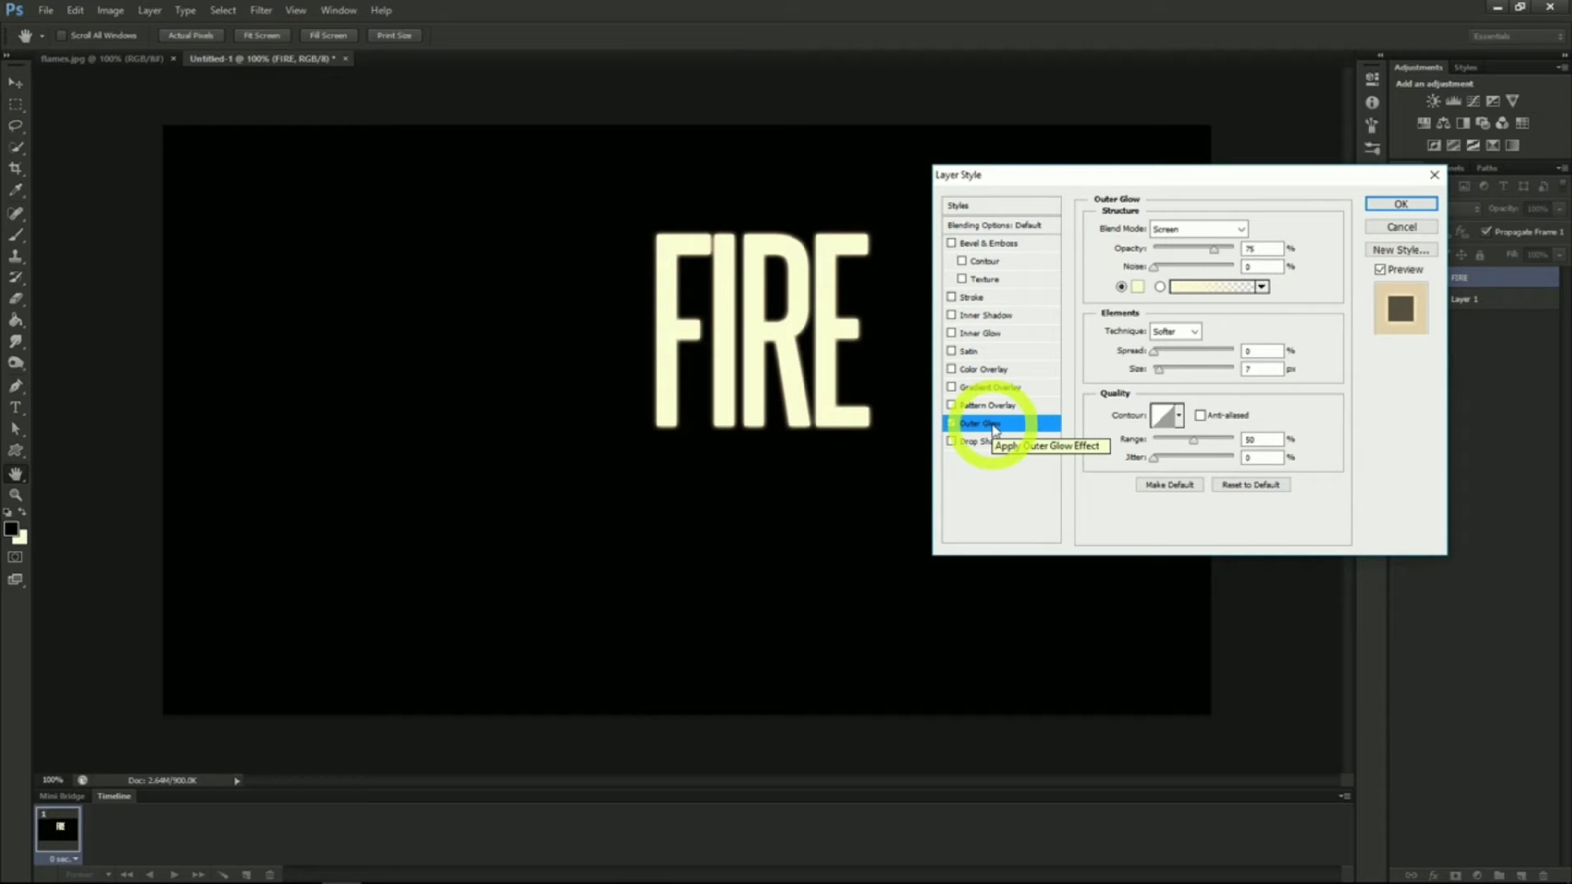
{"action": "left_click", "coordinate": [1138, 286]}
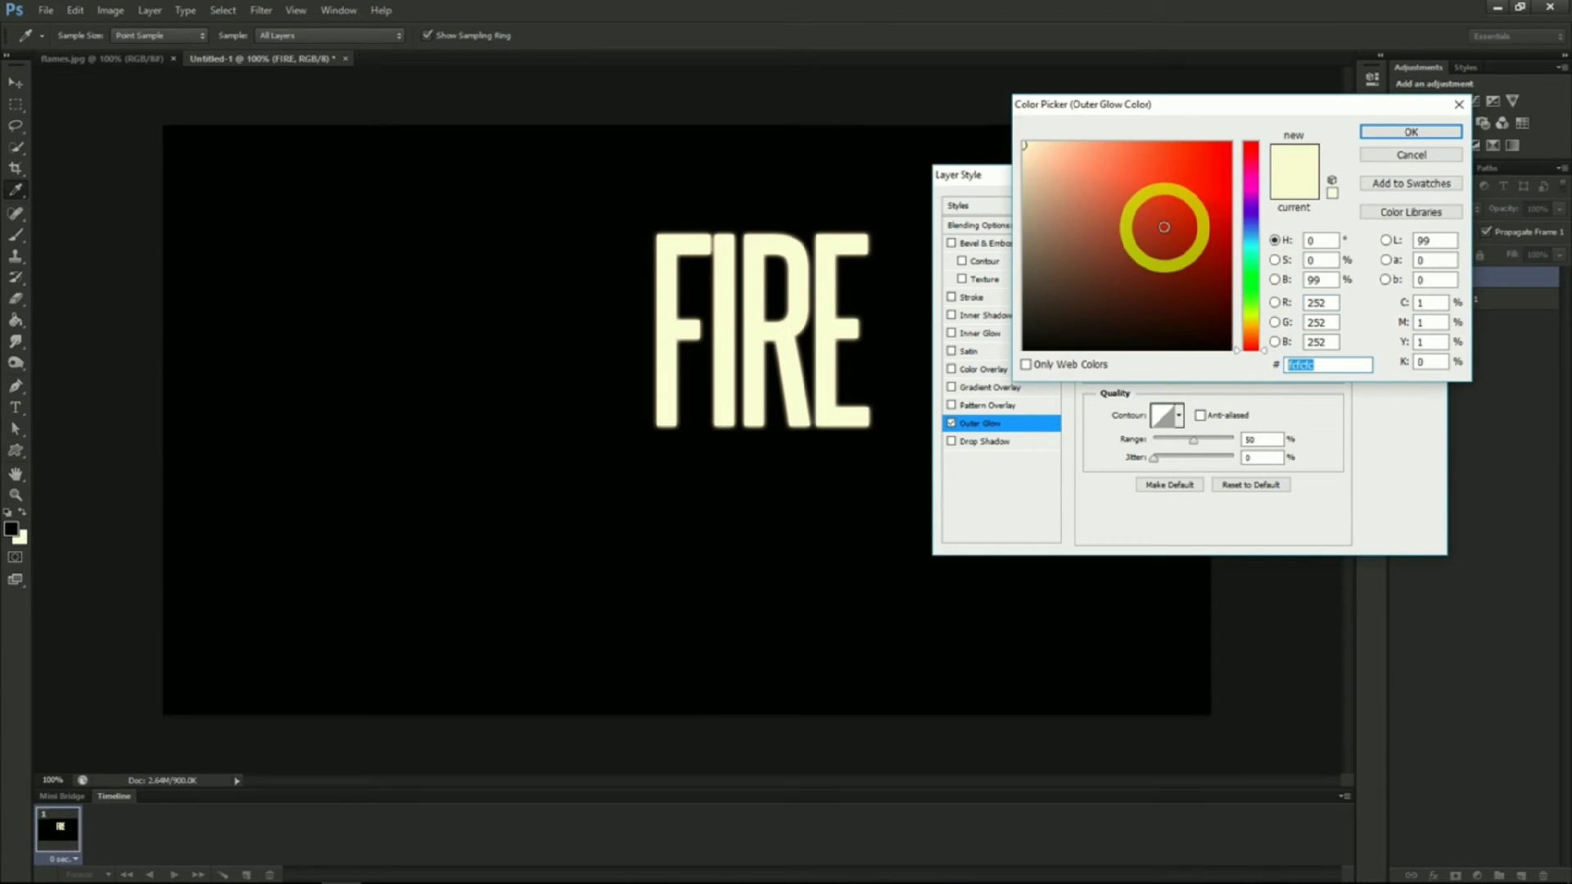
{"action": "type", "text": "F70"}
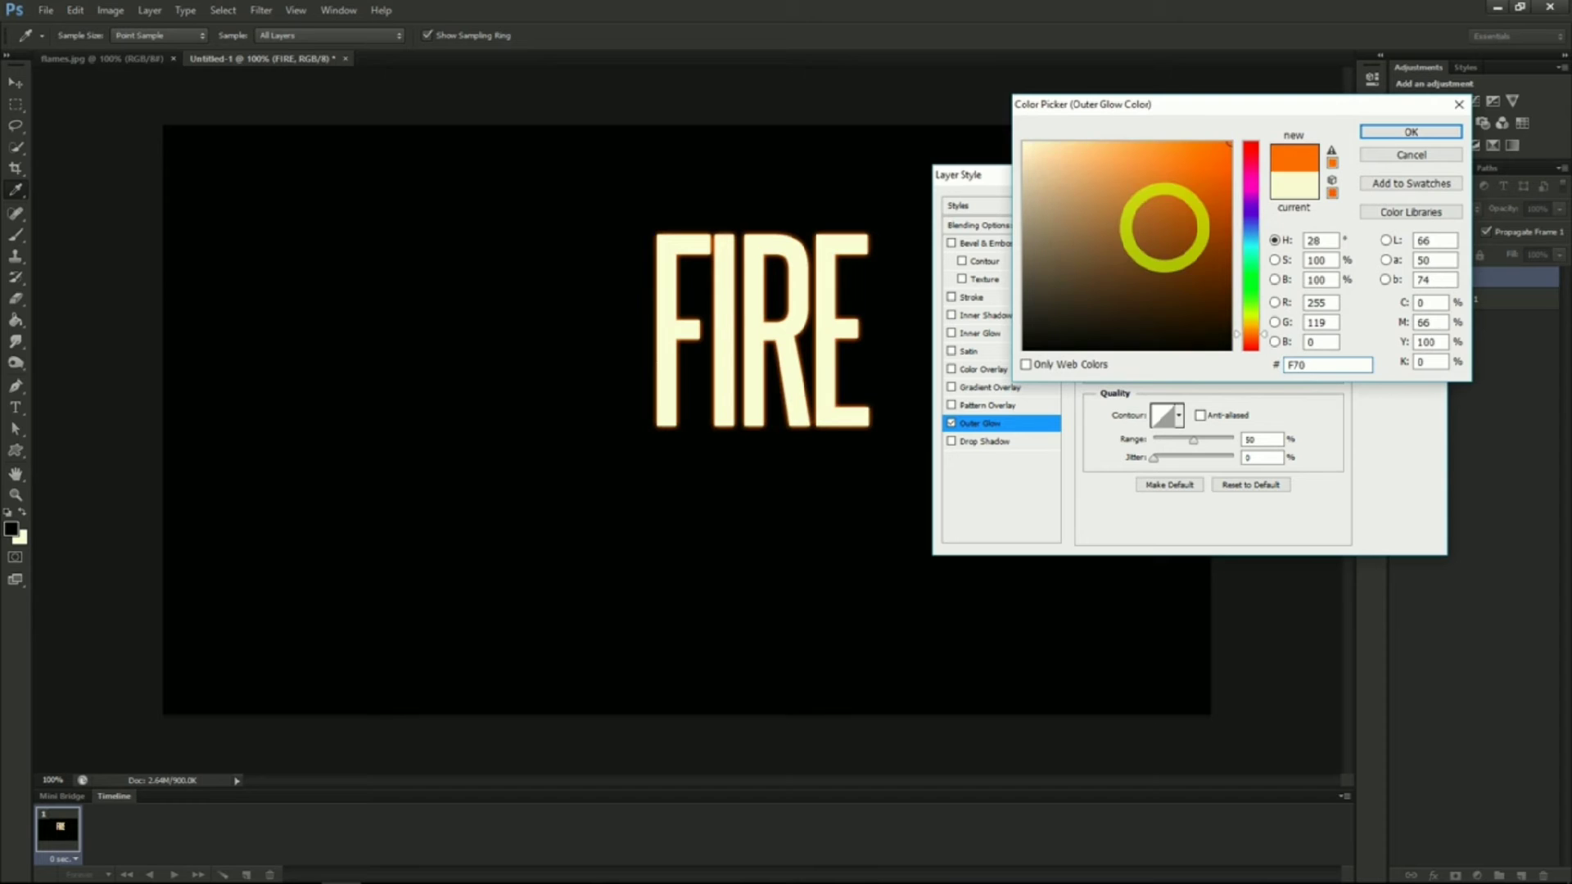
{"action": "type", "text": "300"}
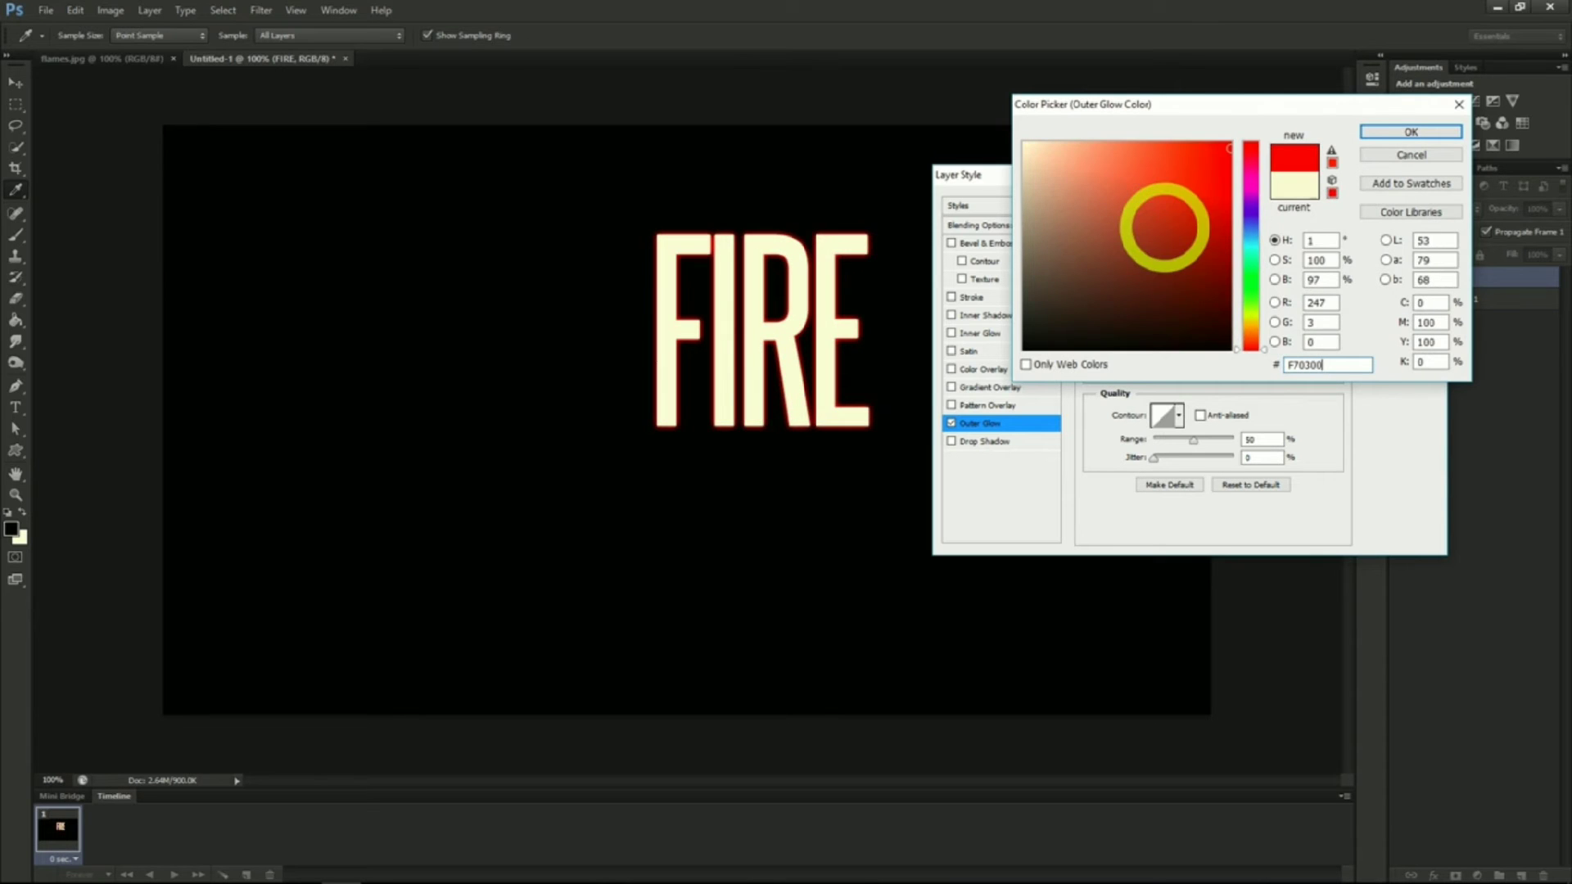
{"action": "left_click", "coordinate": [1406, 134]}
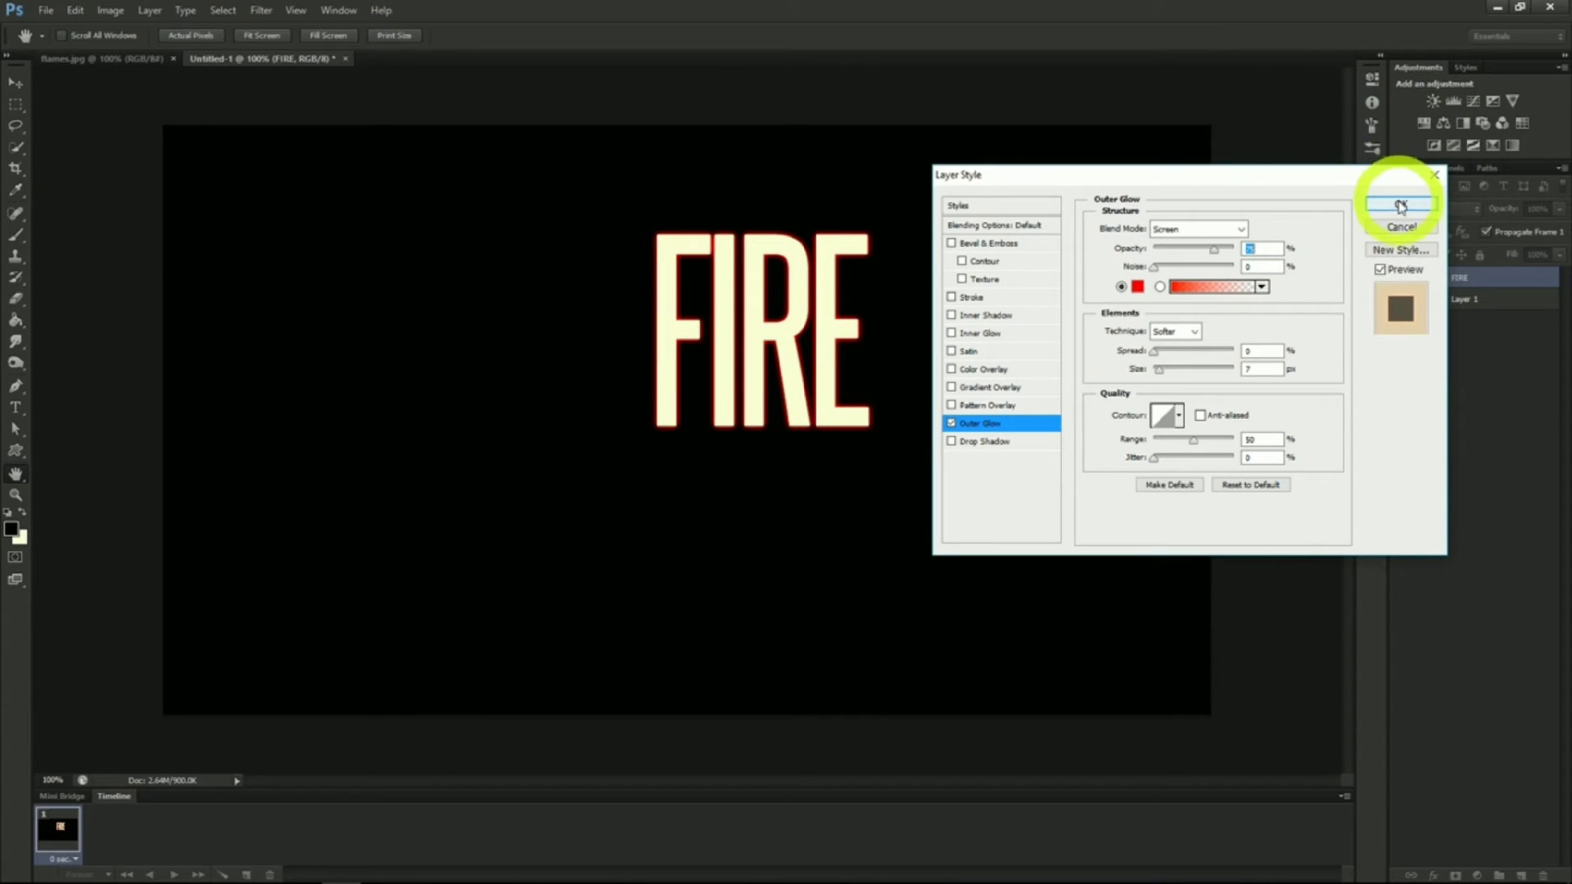
Add a Satin effect to the FIRE text with colour 872D0F, raising its opacity and nudging its distance
{"action": "left_click", "coordinate": [968, 352]}
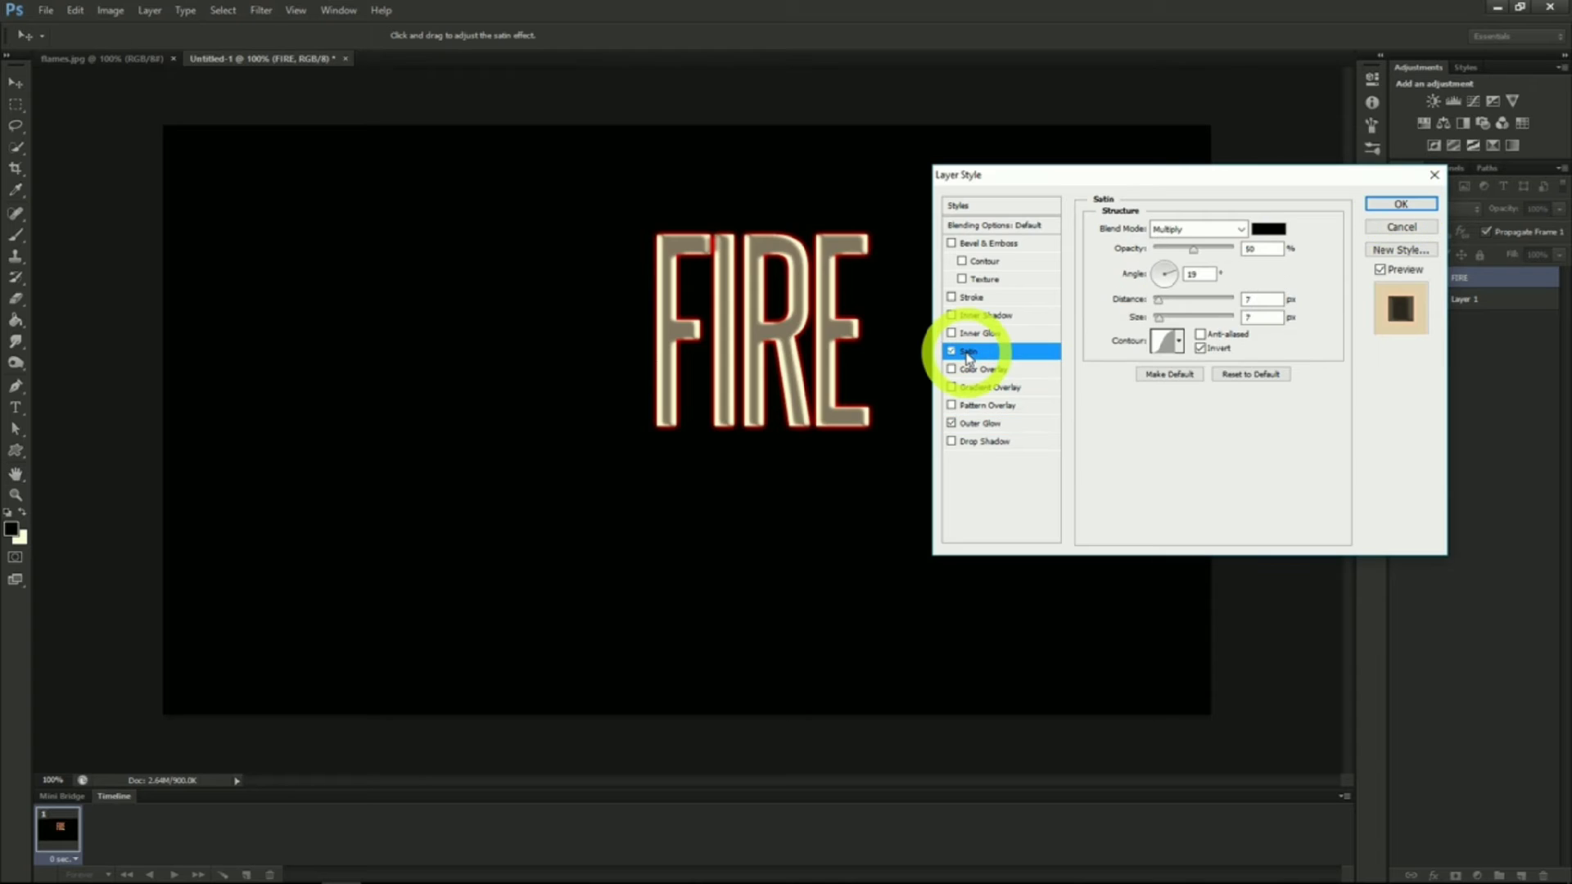
{"action": "left_click", "coordinate": [1268, 229]}
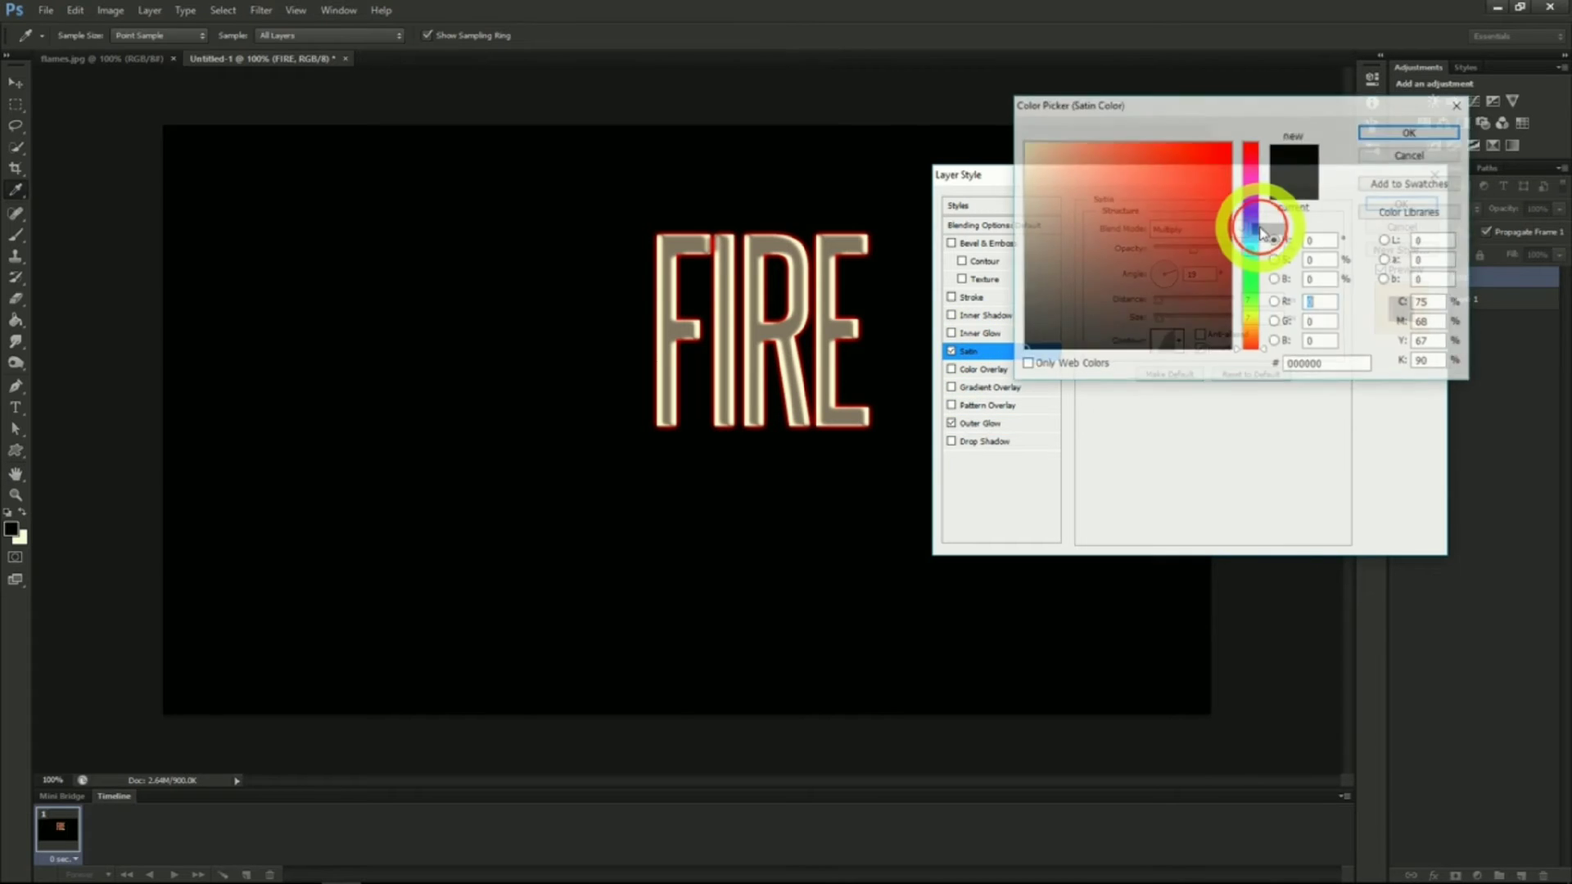
{"action": "left_click", "coordinate": [1327, 364]}
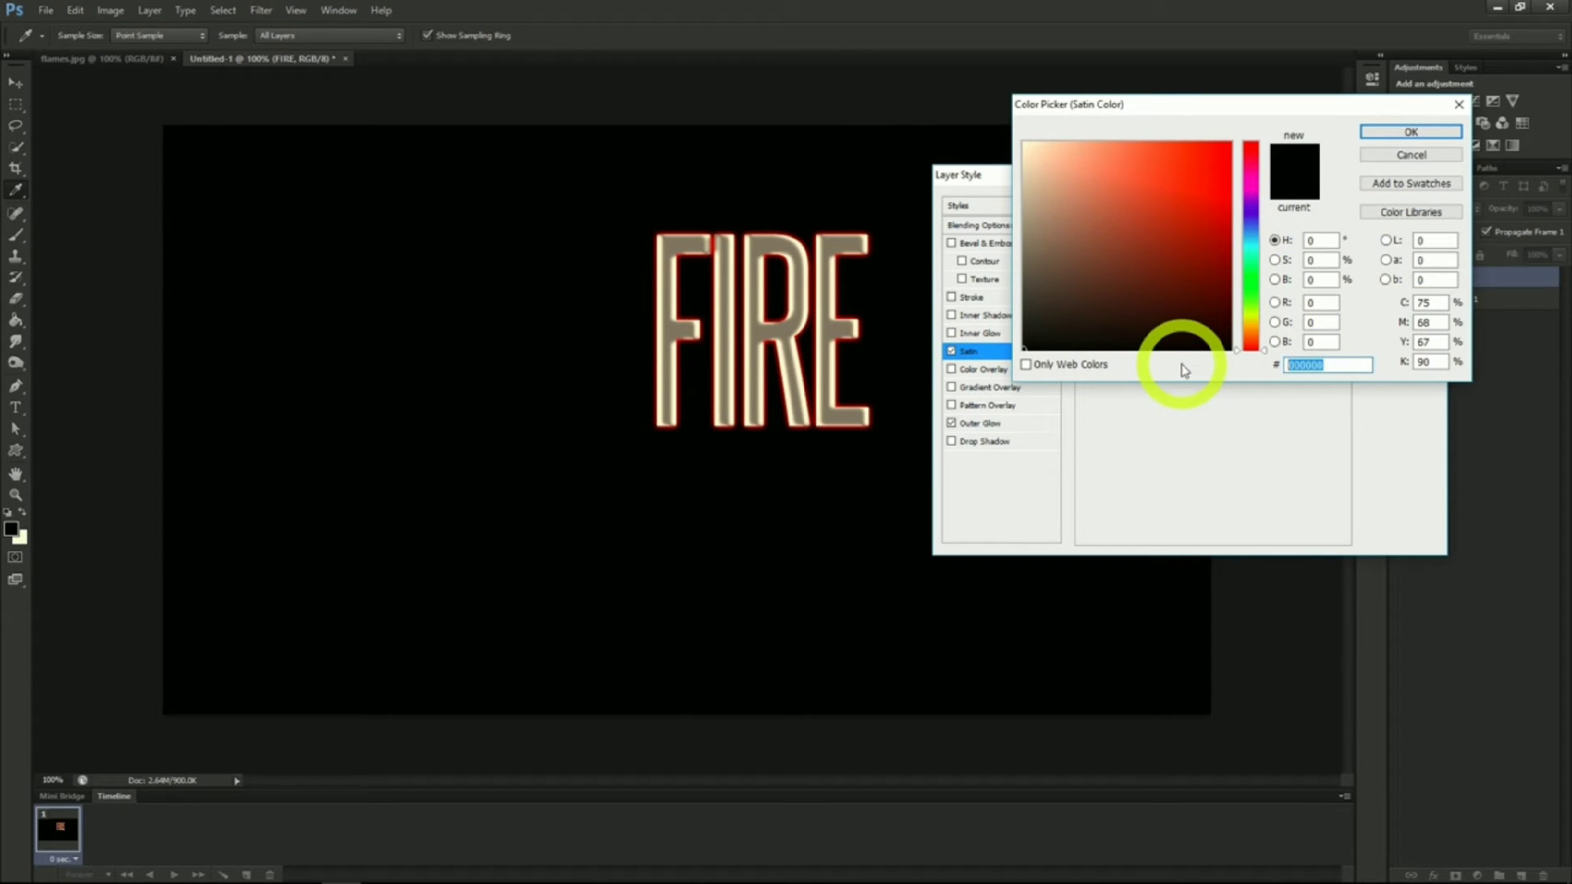
{"action": "type", "text": "872"}
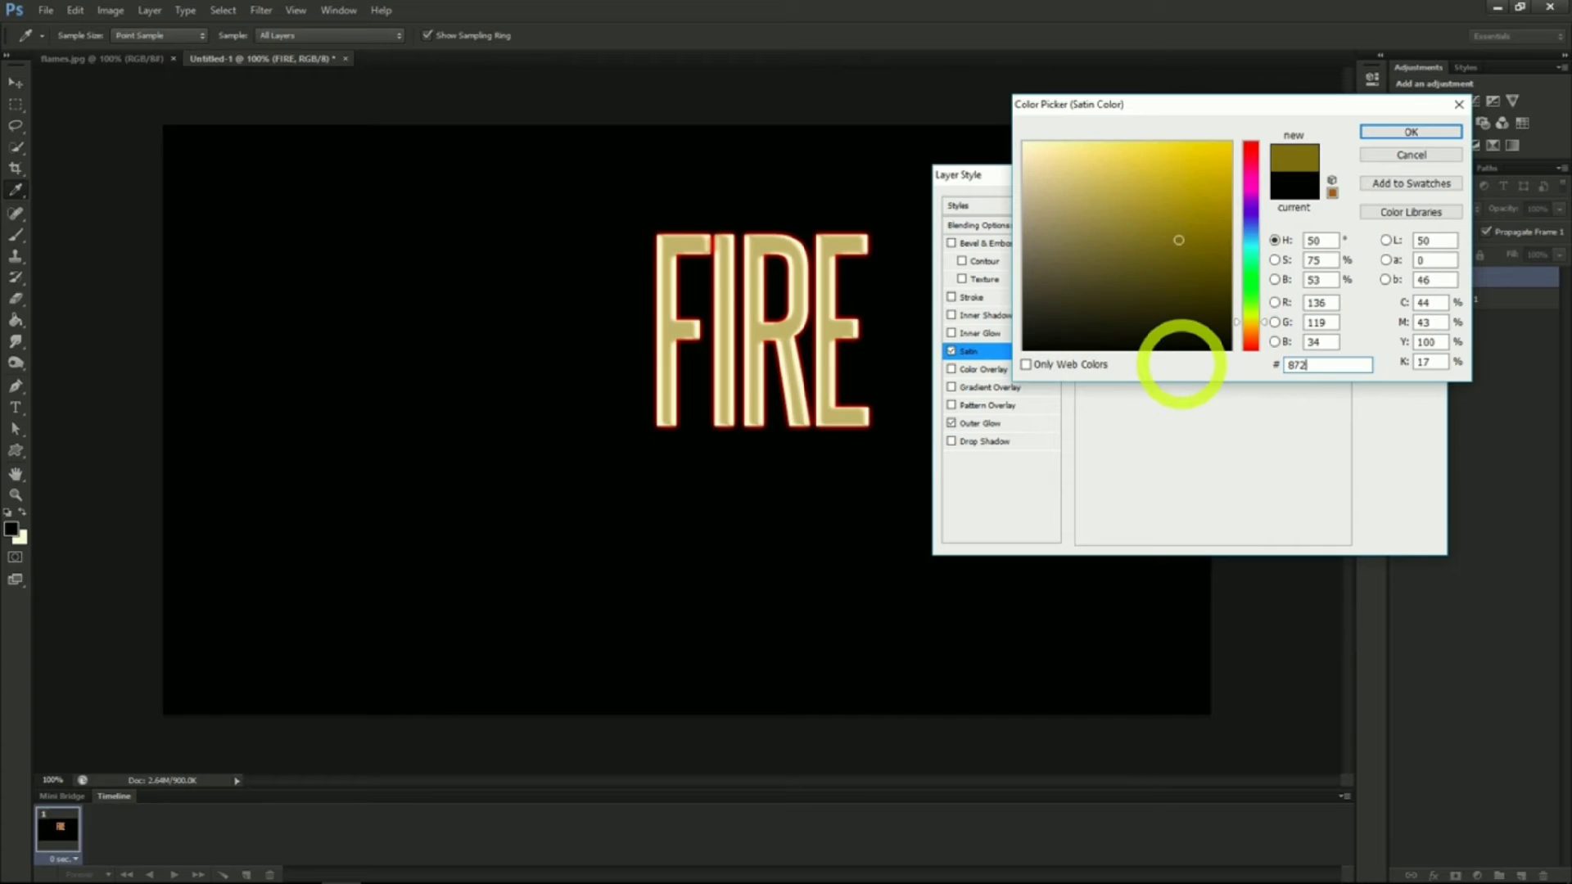
{"action": "type", "text": "D0F"}
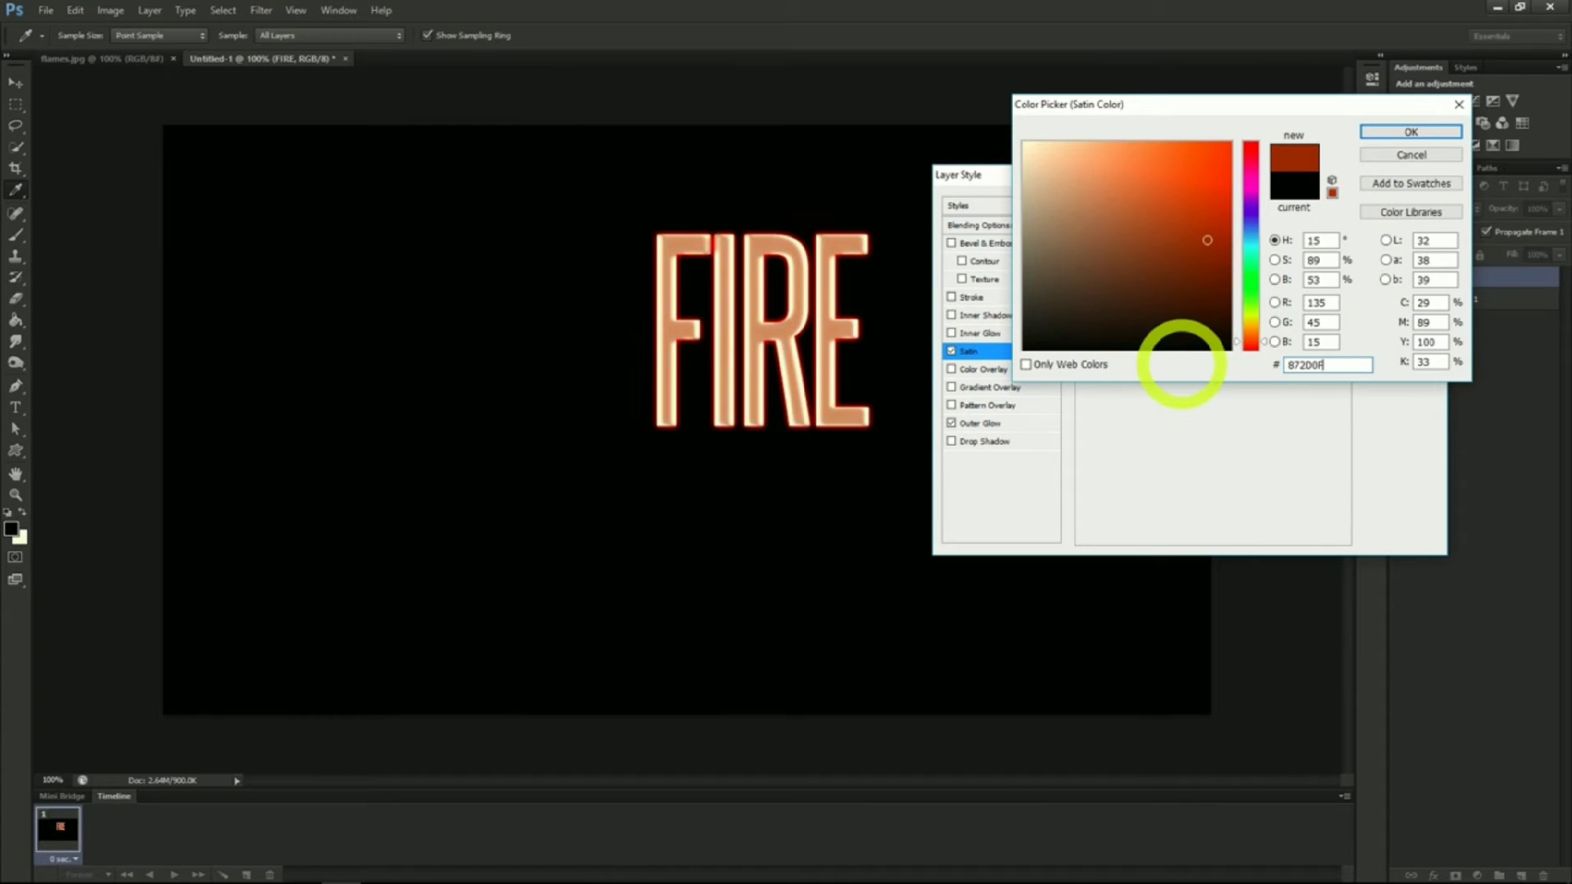
{"action": "left_click", "coordinate": [1411, 131]}
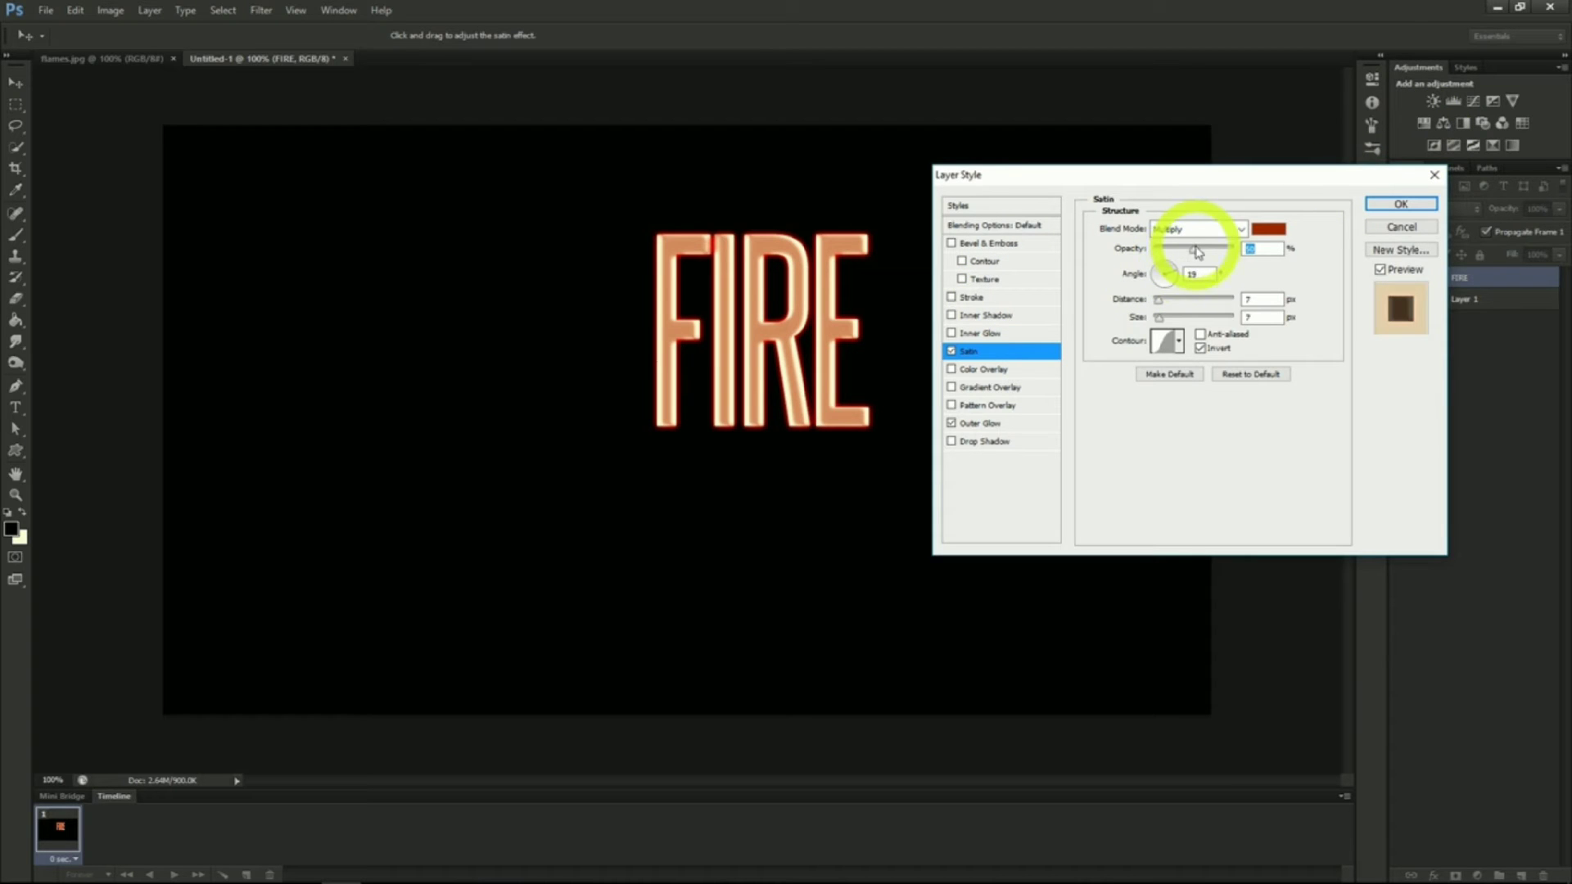
{"action": "left_click_drag", "start_coordinate": [1197, 254], "coordinate": [1264, 245]}
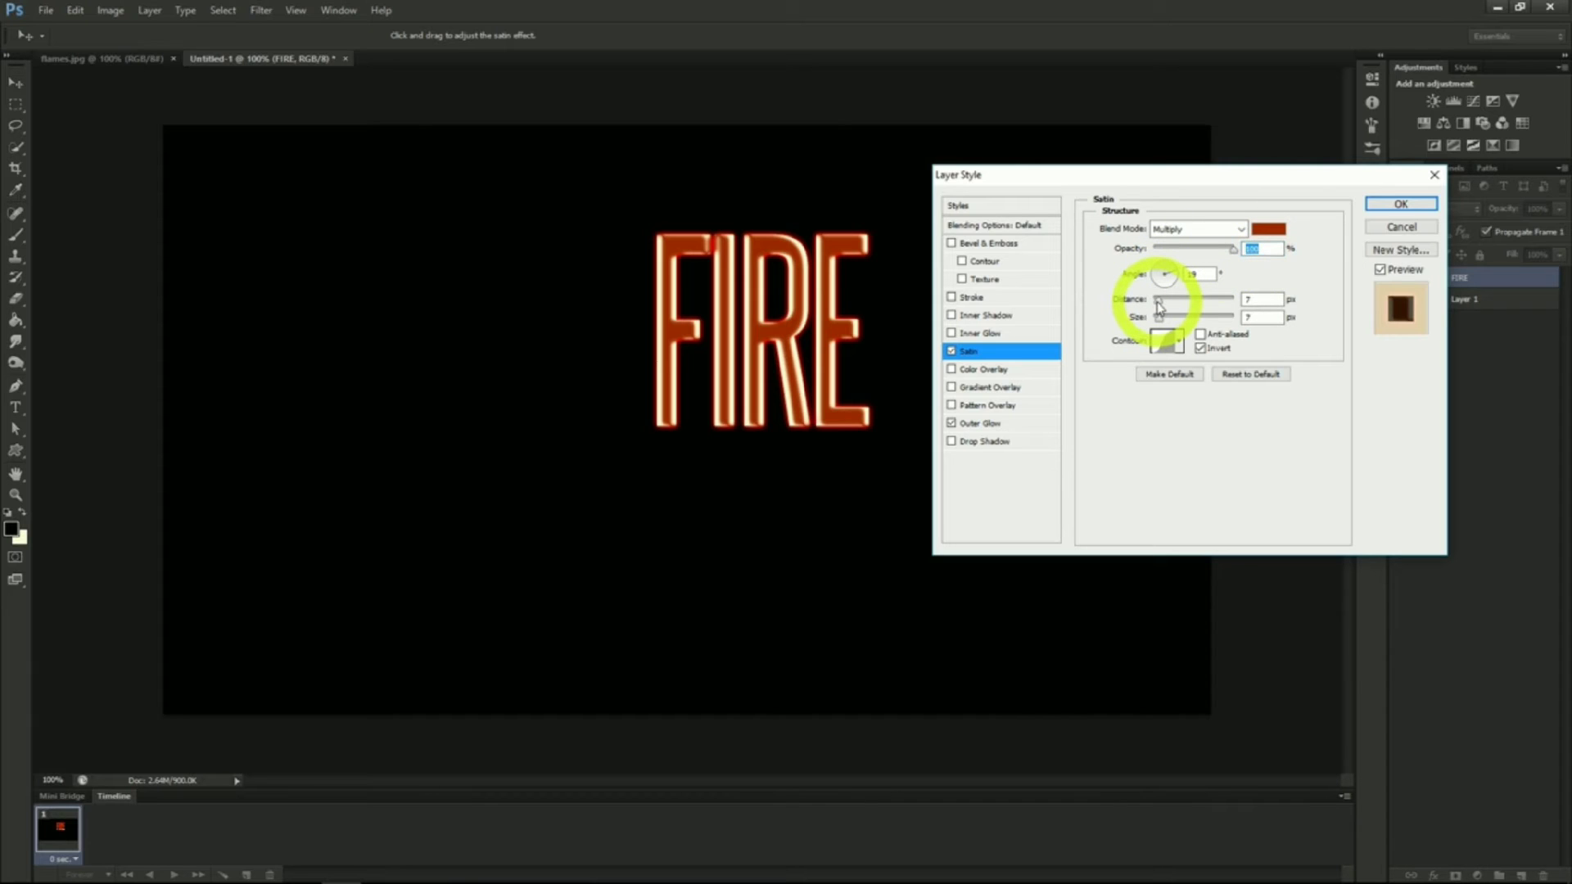
{"action": "left_click_drag", "start_coordinate": [1158, 302], "coordinate": [1161, 302]}
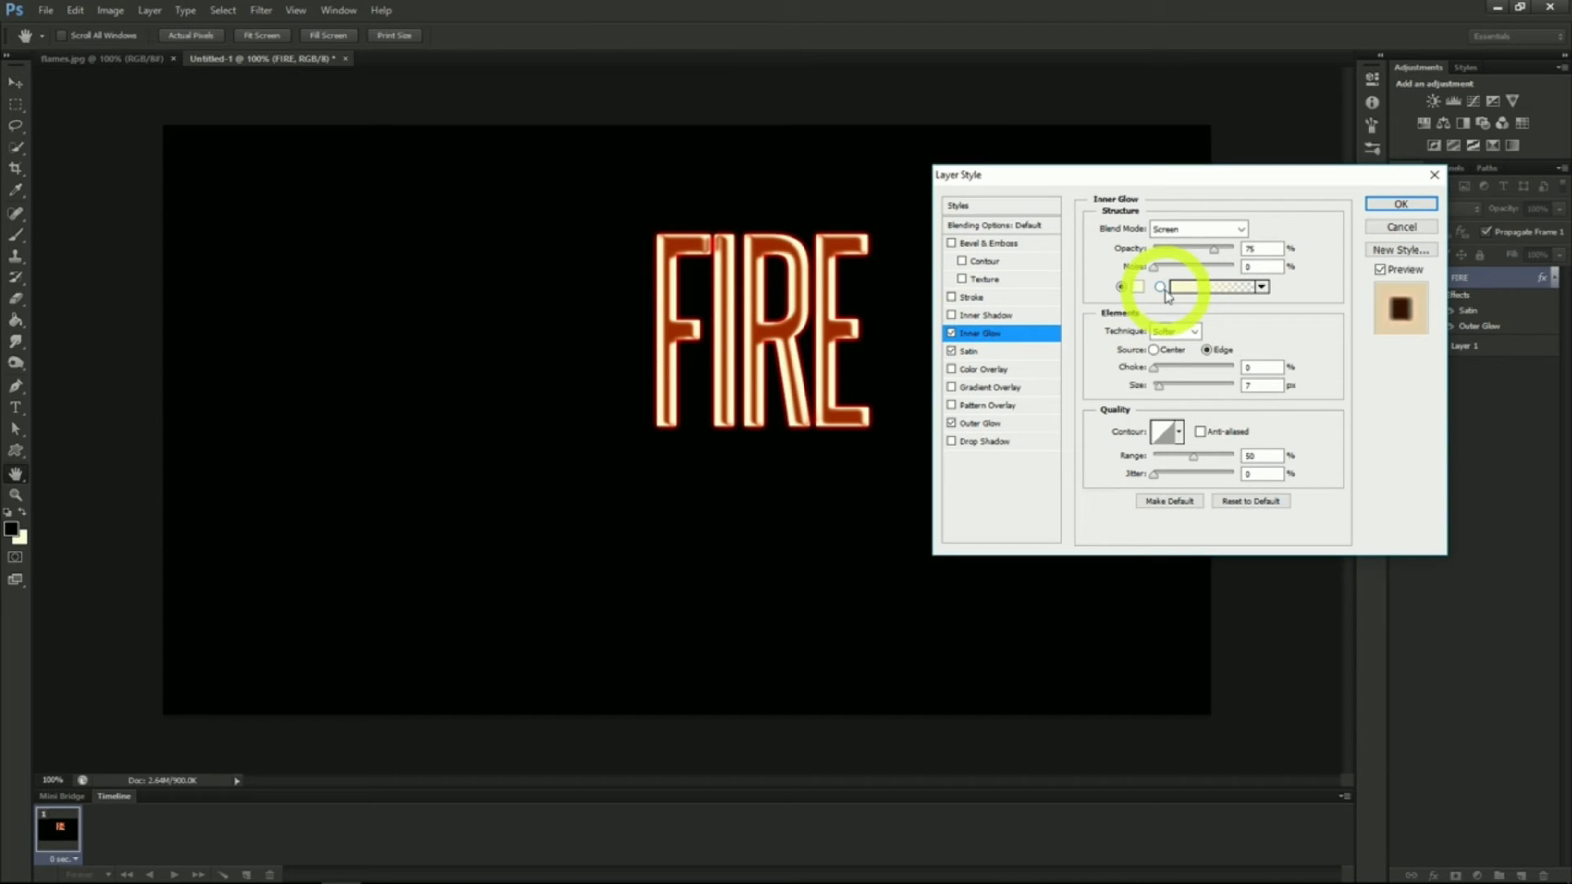
Add an Inner Glow in Color Dodge blend mode with the glow colour E5C238
{"action": "left_click", "coordinate": [1212, 229]}
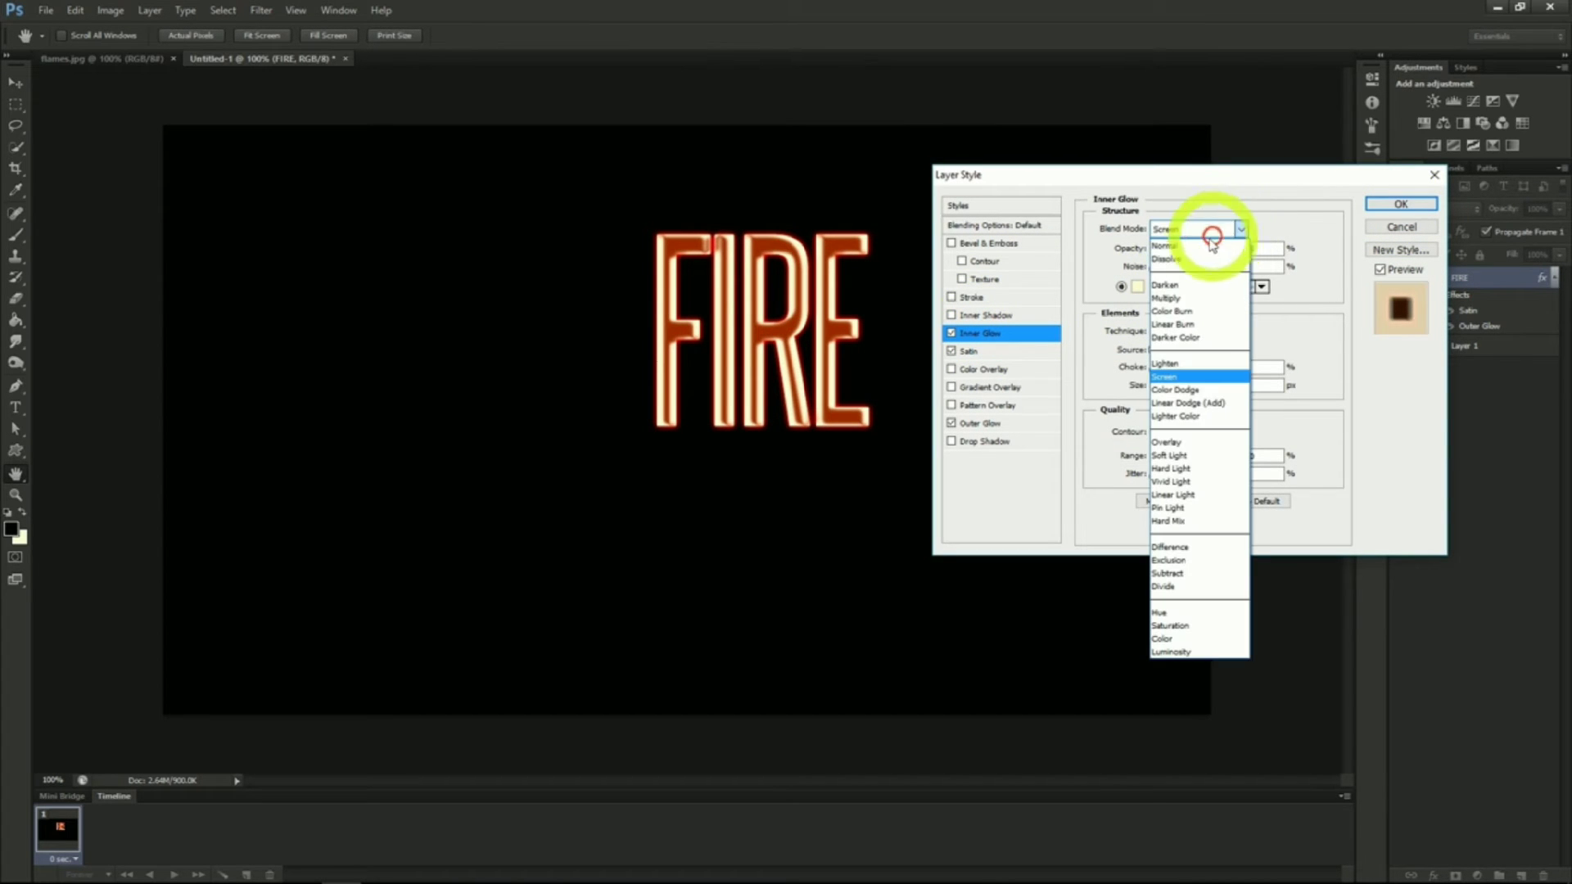
{"action": "left_click", "coordinate": [1186, 391]}
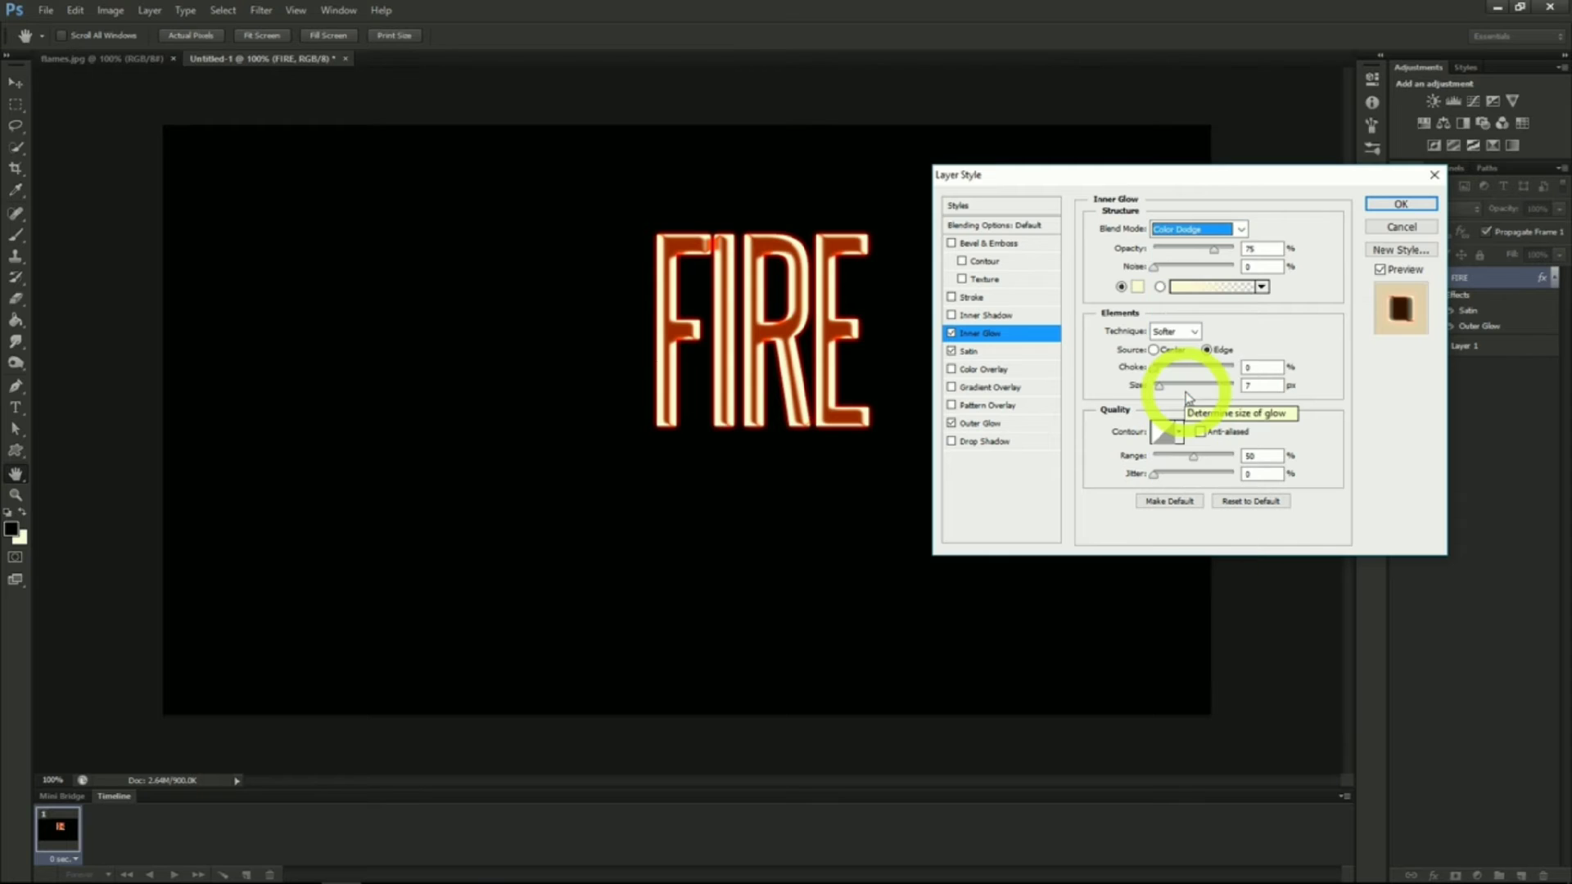
{"action": "left_click", "coordinate": [1137, 286]}
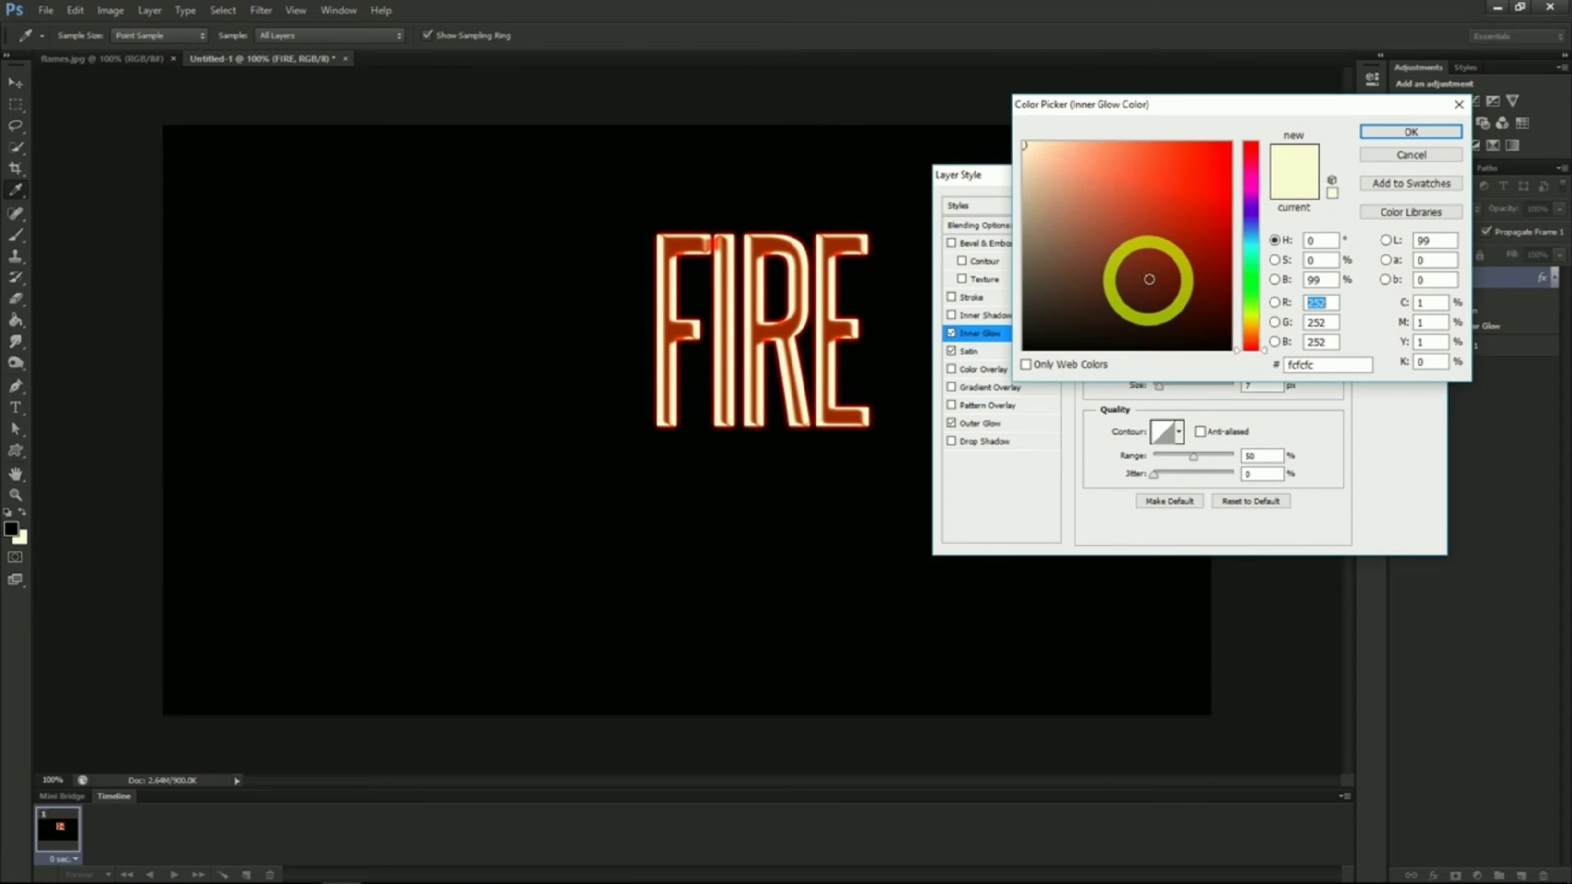
{"action": "left_click", "coordinate": [1314, 365]}
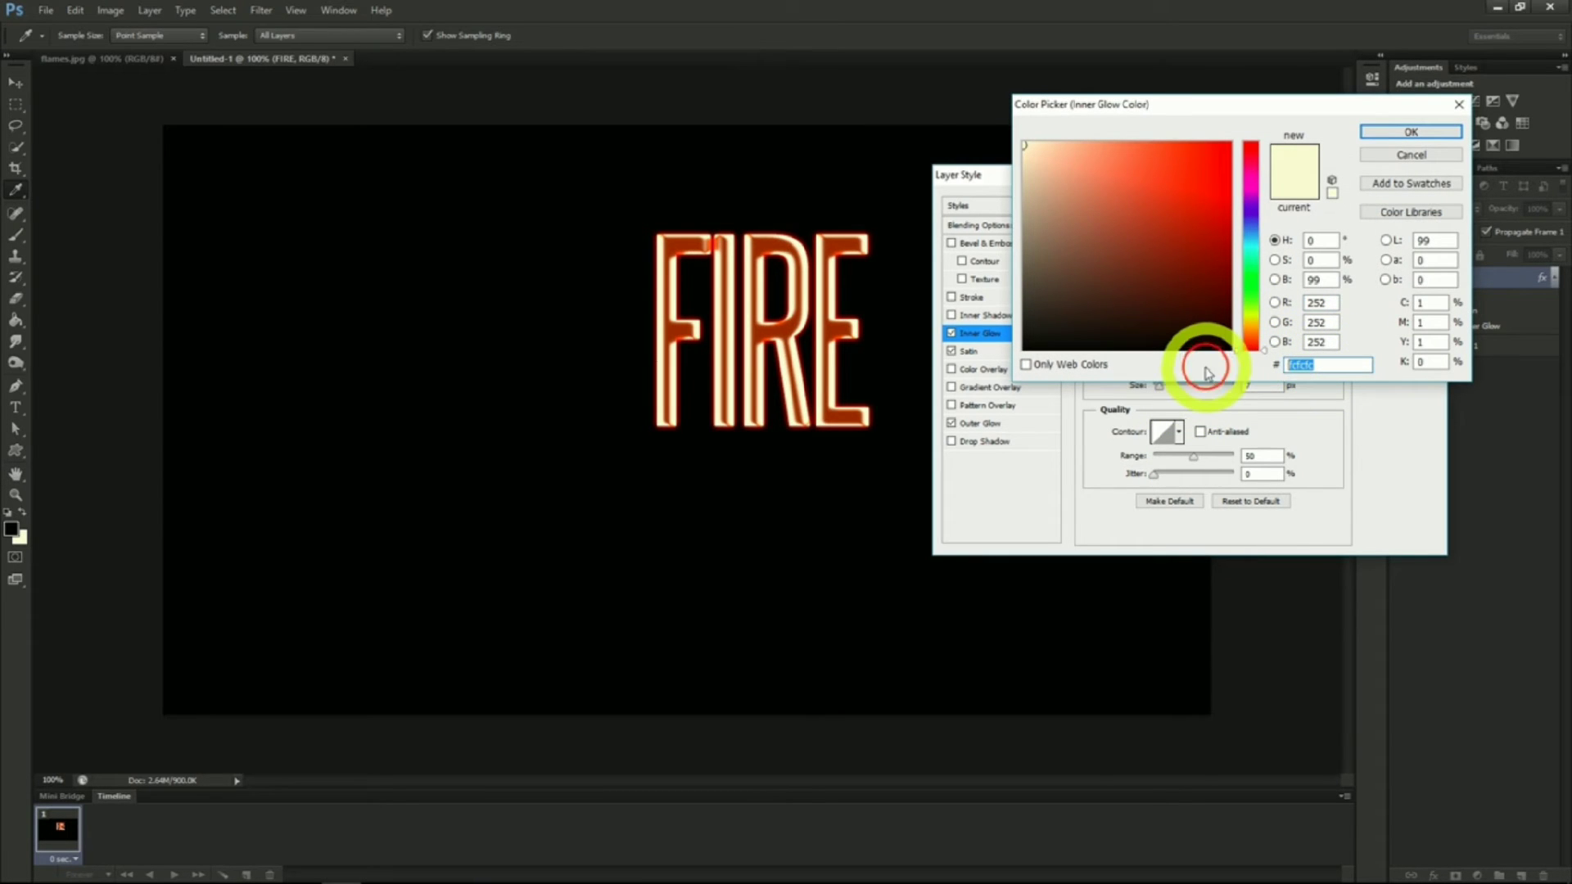
{"action": "type", "text": "E5"}
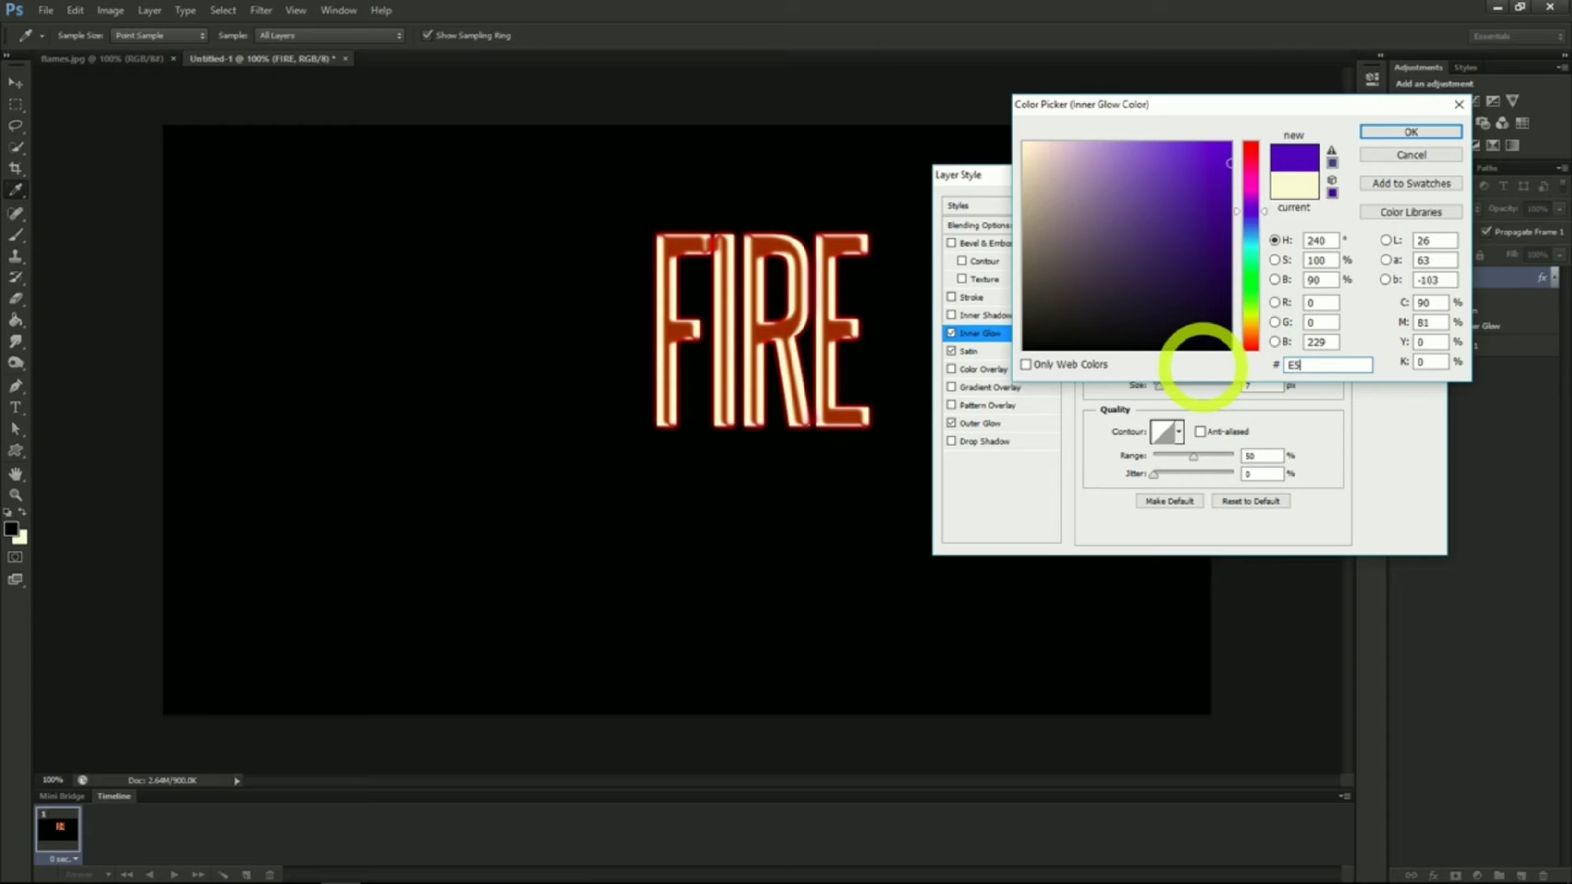
{"action": "type", "text": "C"}
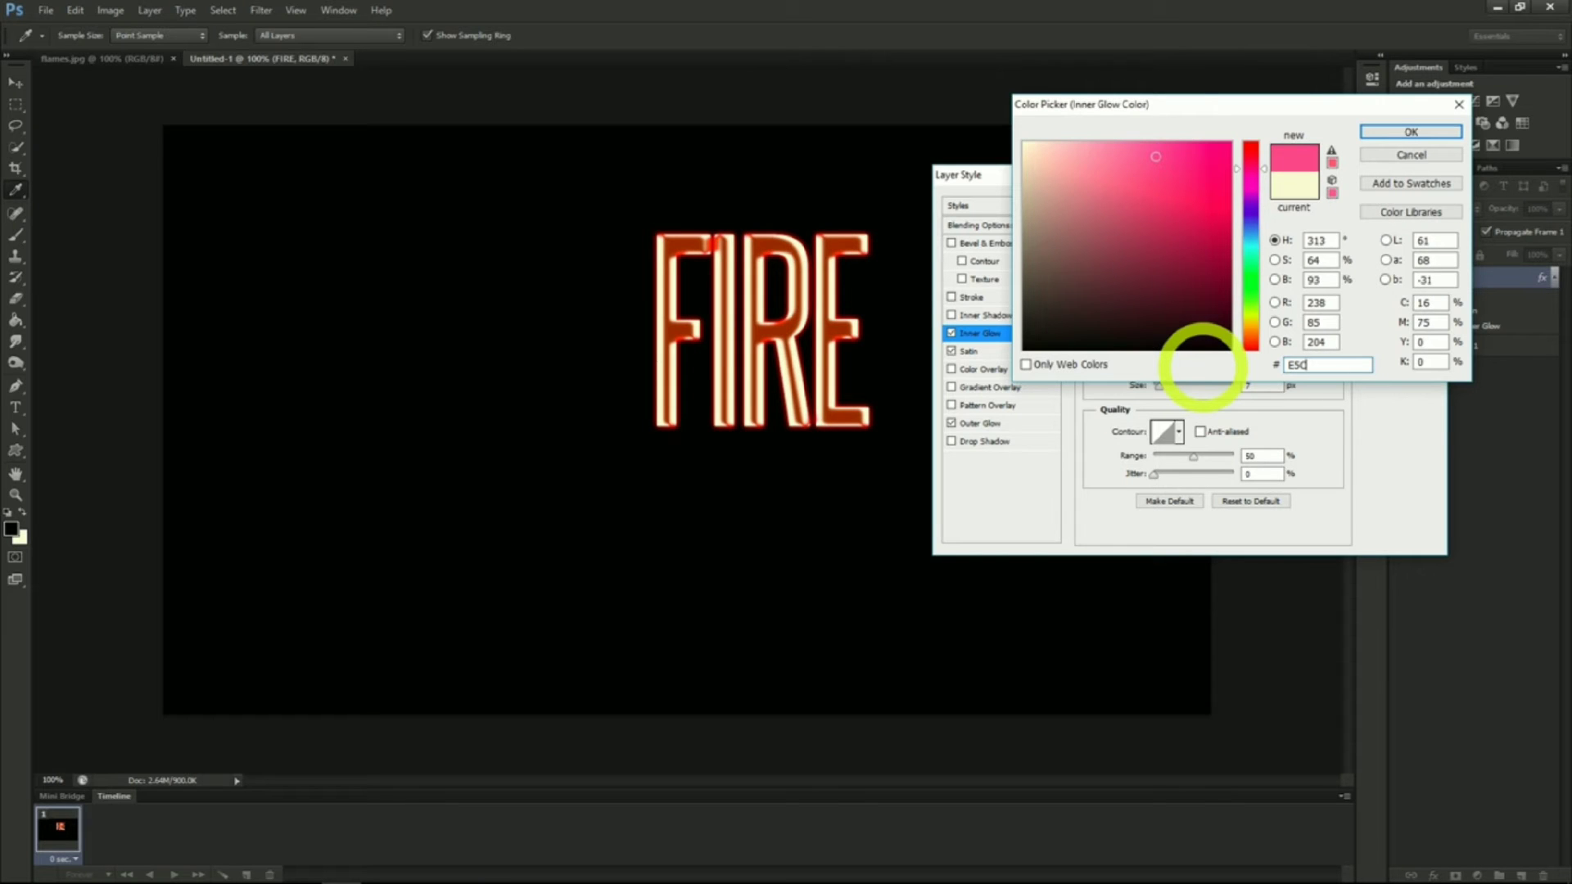
{"action": "type", "text": "238"}
{"action": "left_click", "coordinate": [1410, 131]}
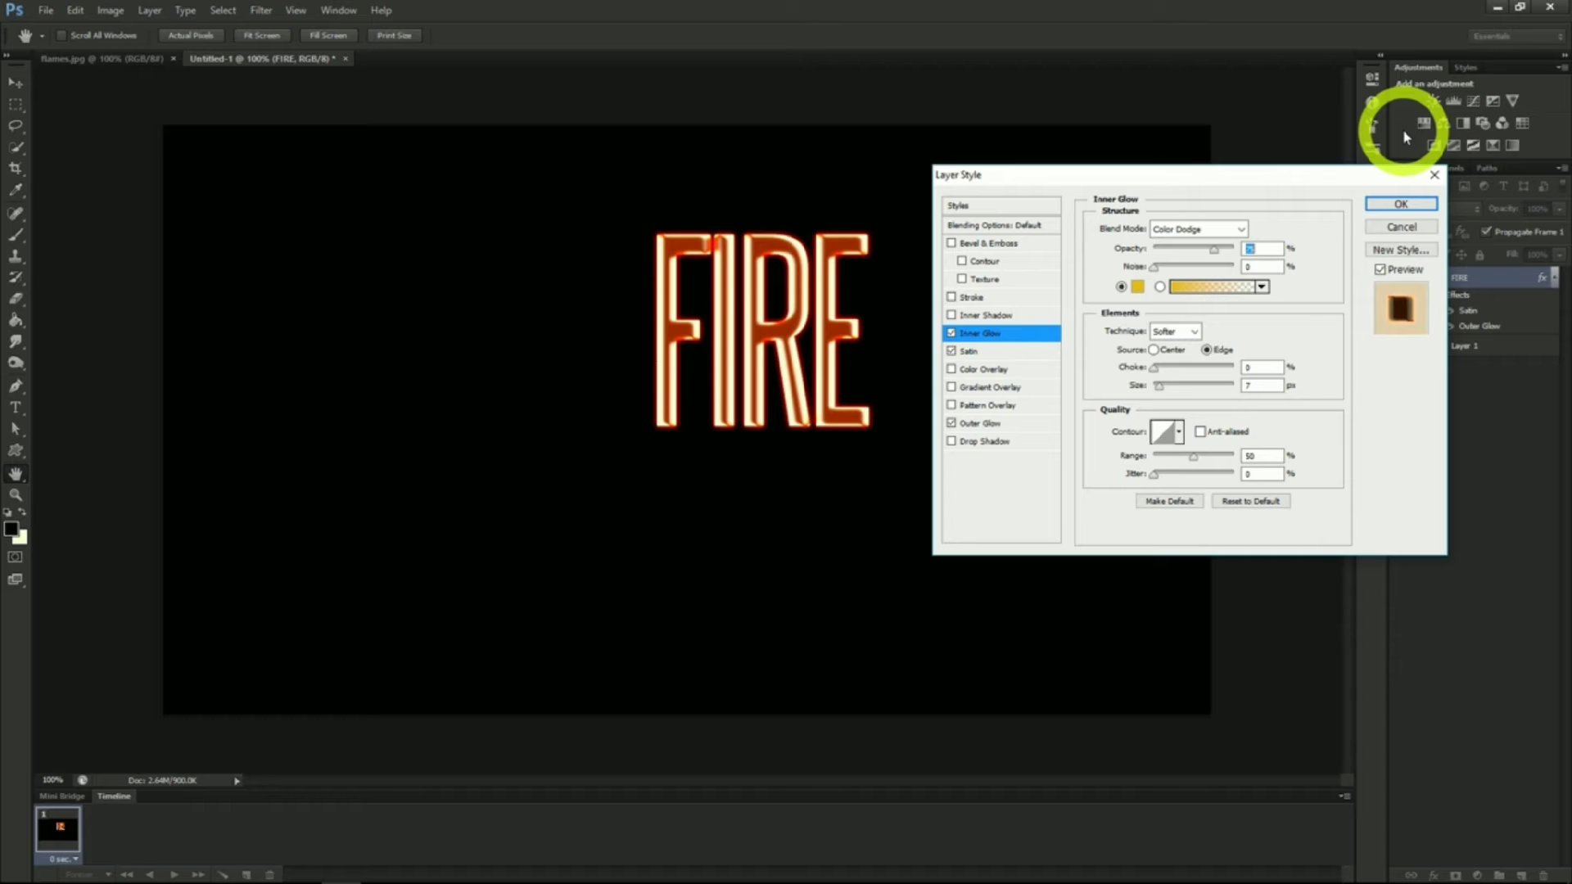
Set the Inner Glow opacity to 100%, nudge its size, and apply the layer style
{"action": "left_click", "coordinate": [1251, 248]}
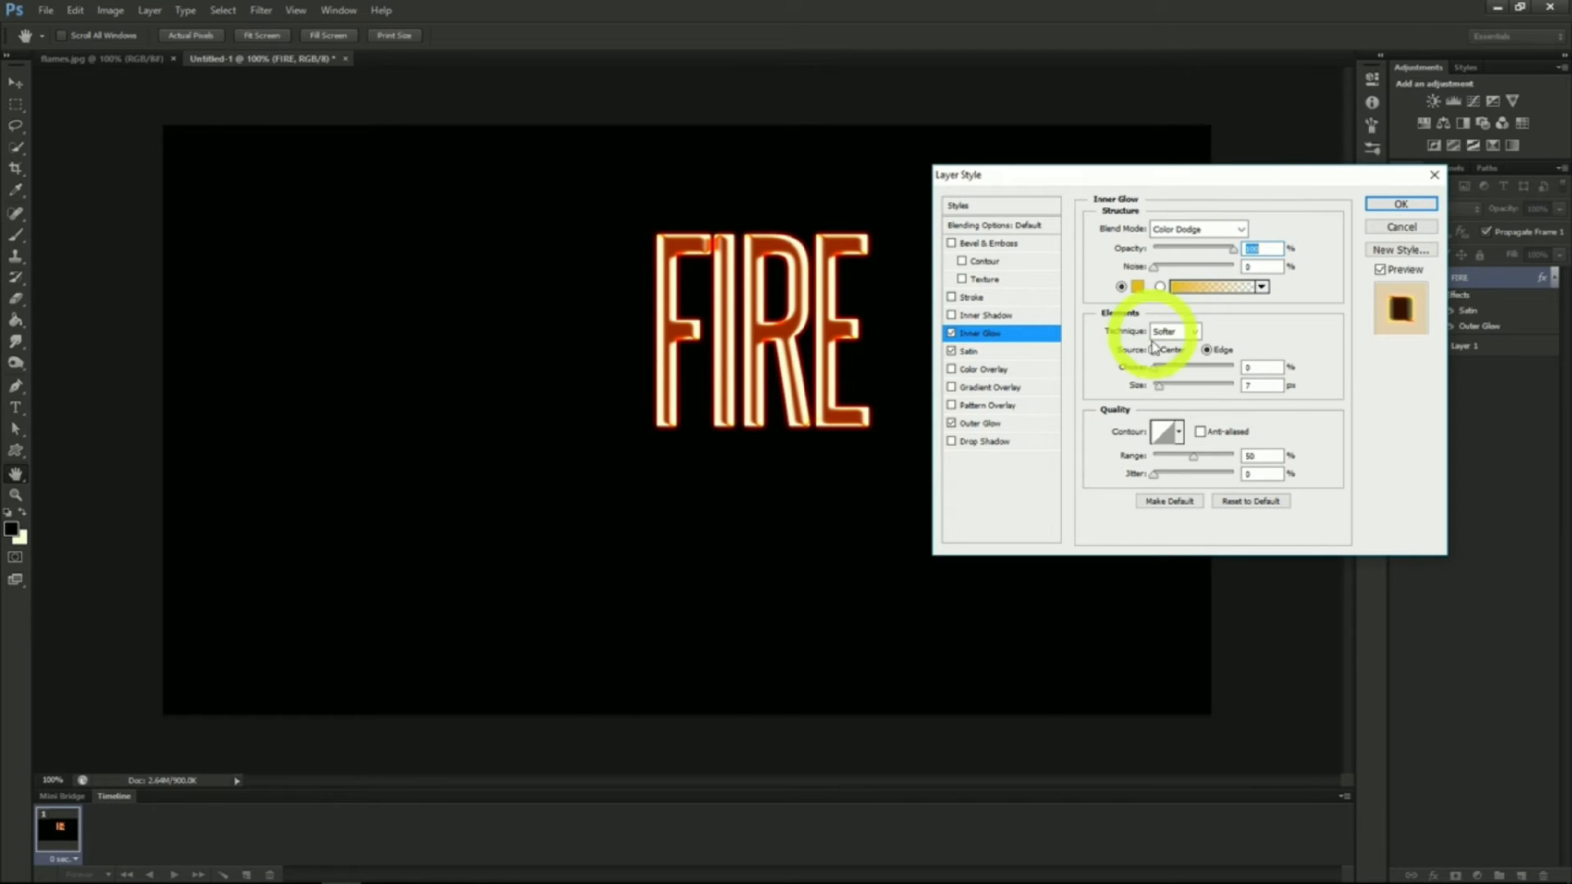
{"action": "left_click_drag", "start_coordinate": [1159, 388], "coordinate": [1165, 393]}
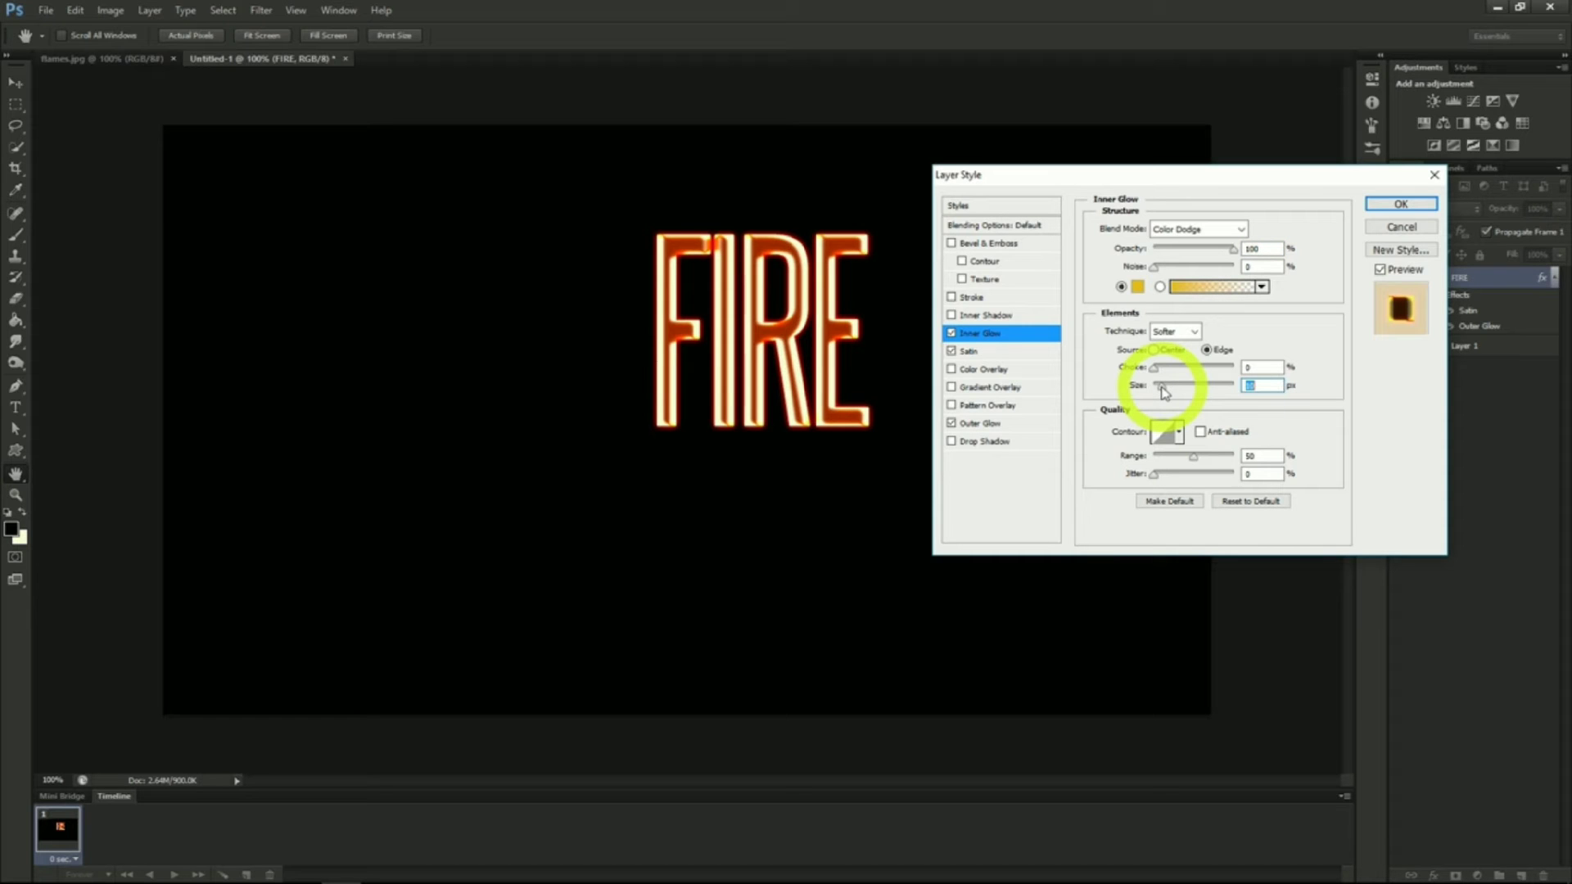
{"action": "left_click", "coordinate": [1398, 207]}
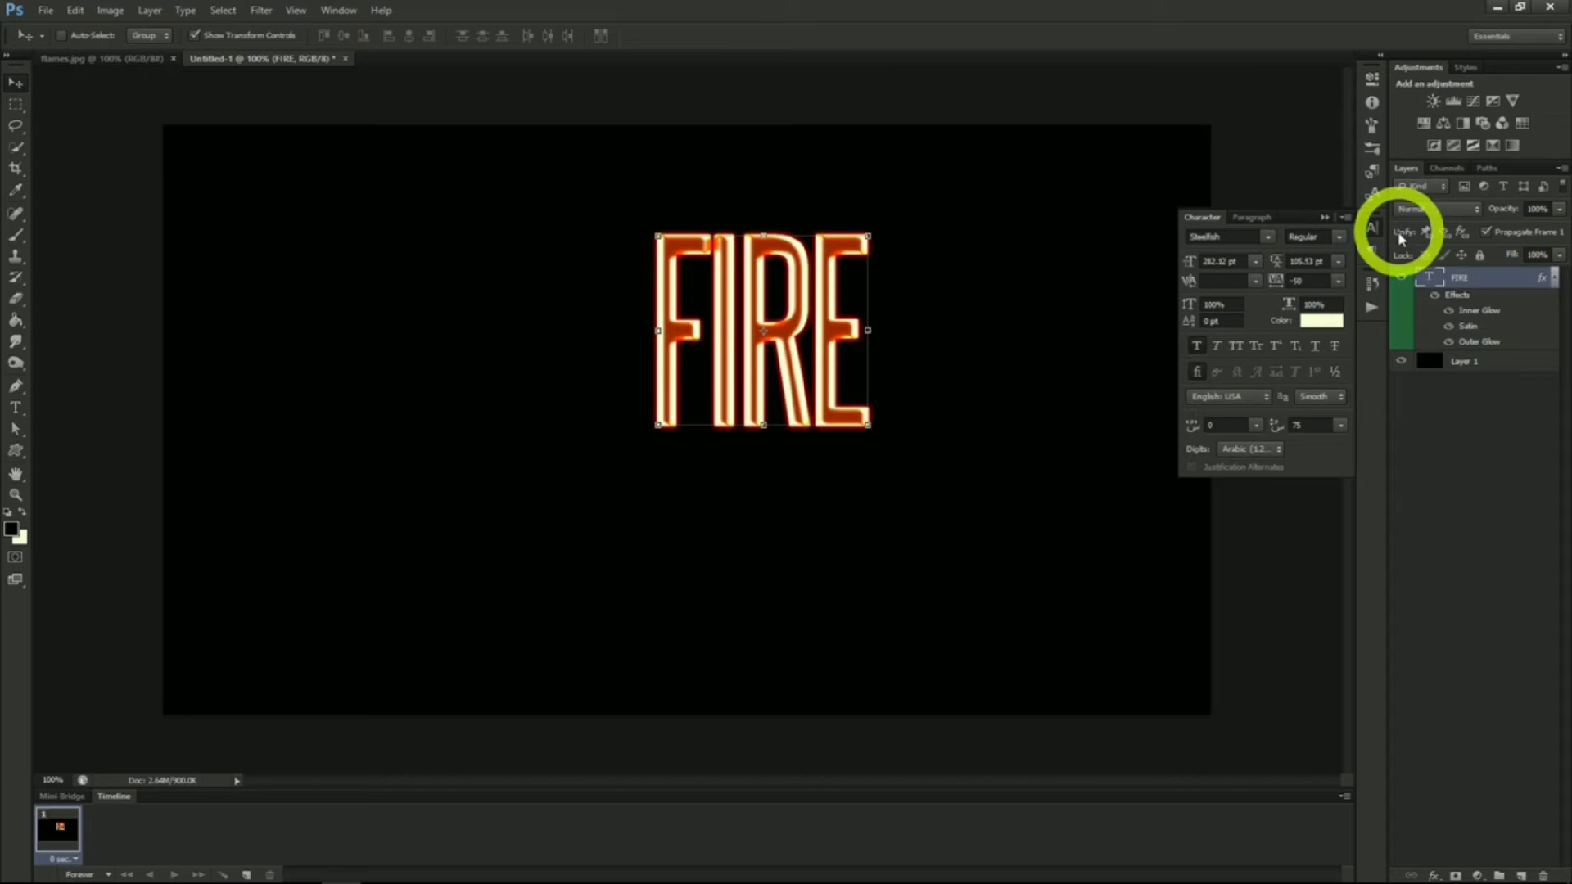
Rasterize the FIRE type layer and move the text down and left toward the canvas centre
{"action": "right_click", "coordinate": [1458, 278]}
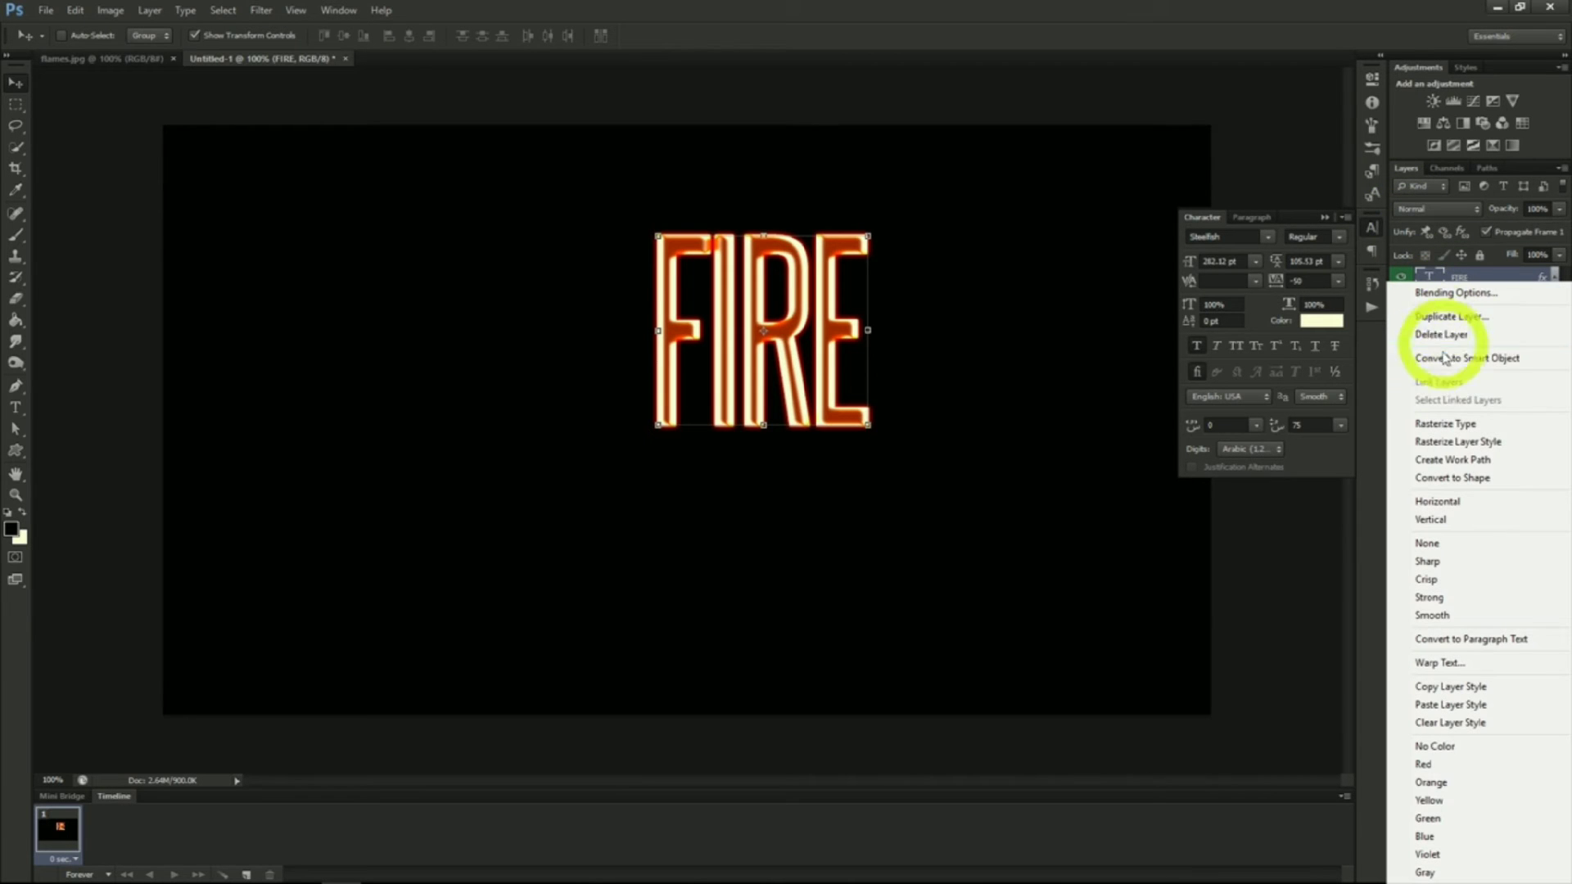
{"action": "left_click", "coordinate": [1444, 425]}
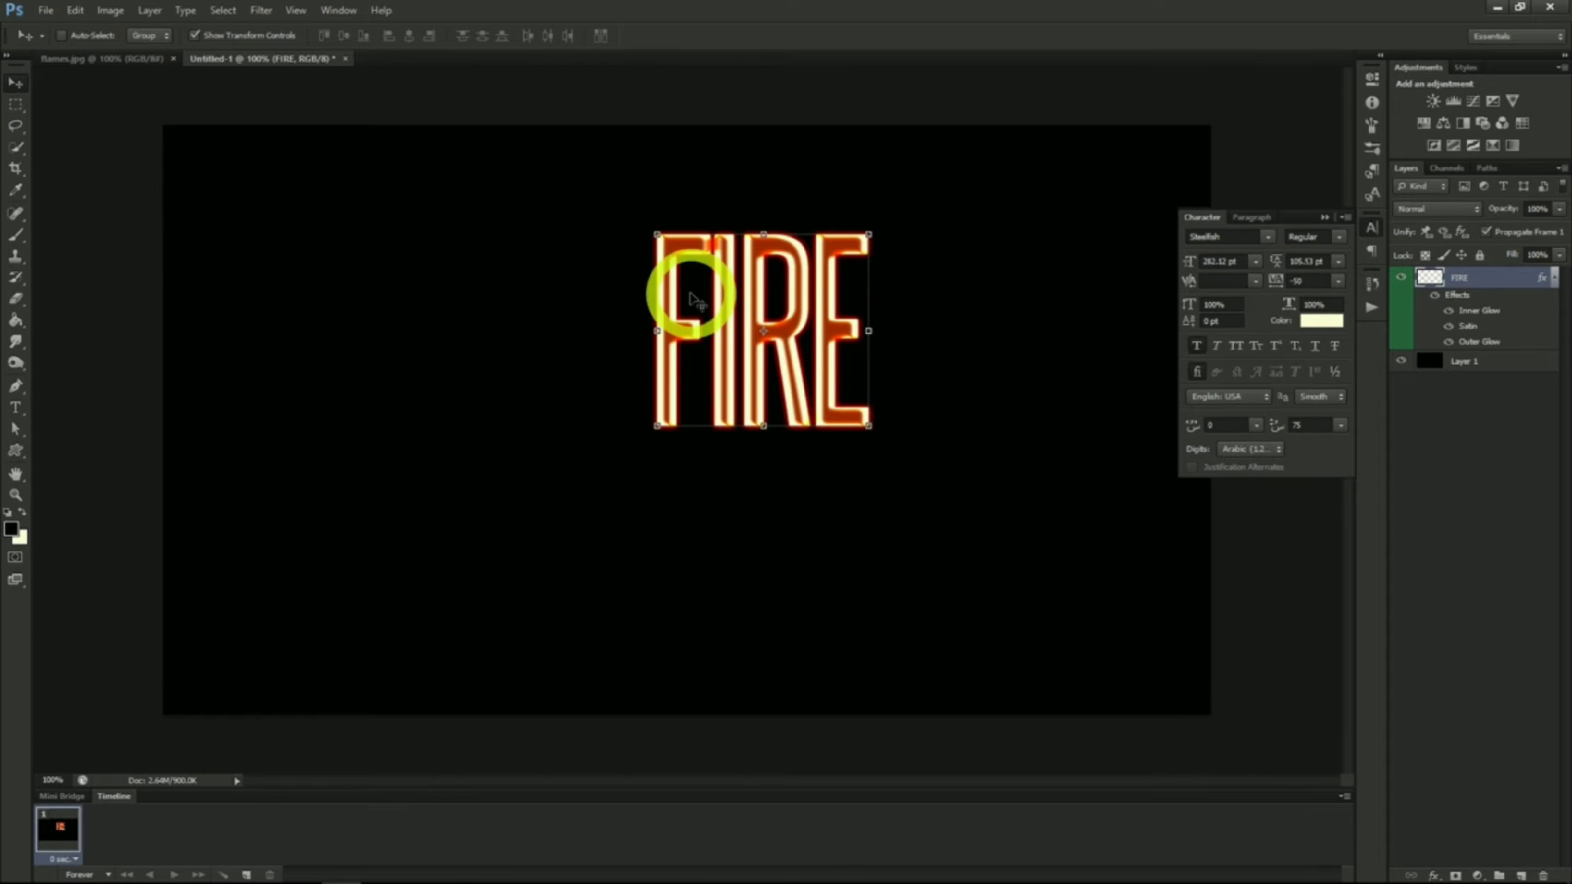
{"action": "left_click_drag", "start_coordinate": [803, 281], "coordinate": [725, 363]}
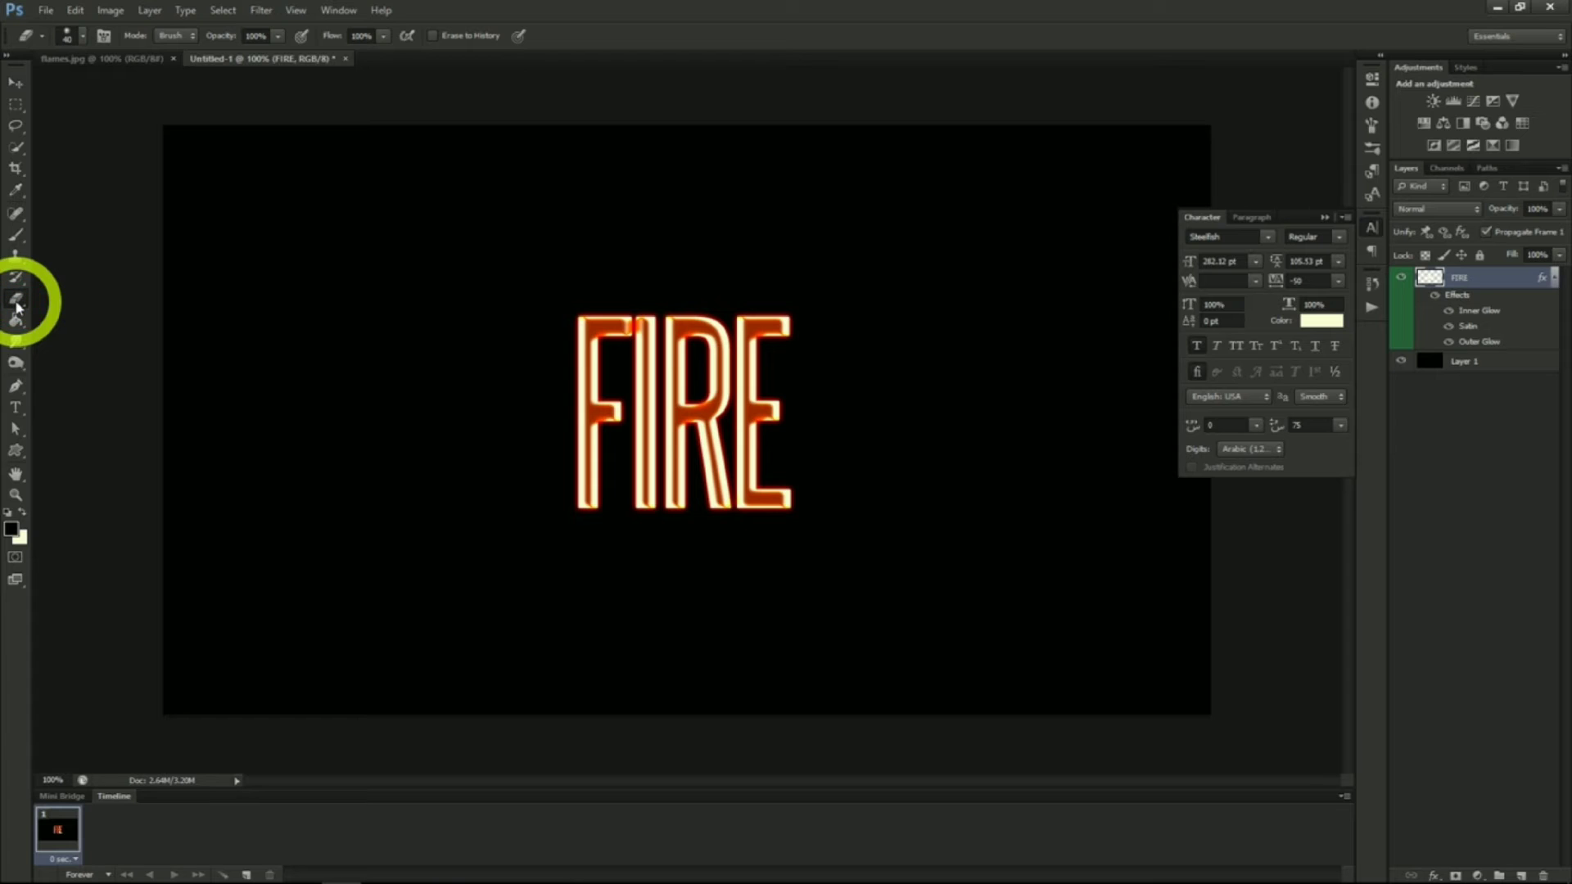
Erase the tops of the FIRE letters with a 250 px soft round eraser so they fade upward
{"action": "left_click", "coordinate": [81, 36]}
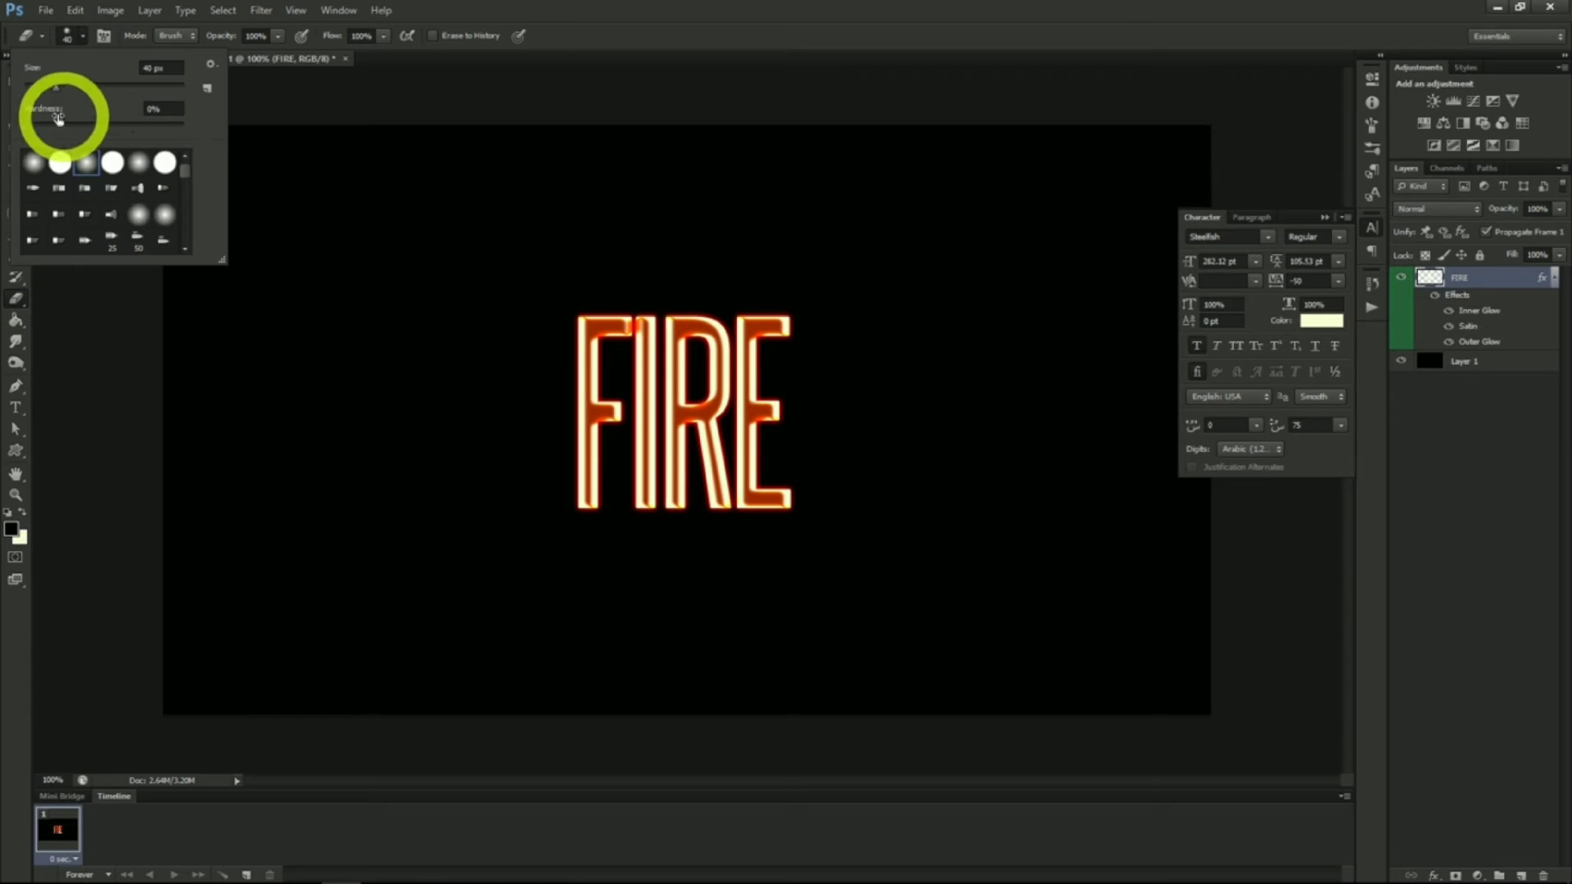
{"action": "left_click_drag", "start_coordinate": [56, 88], "coordinate": [113, 90]}
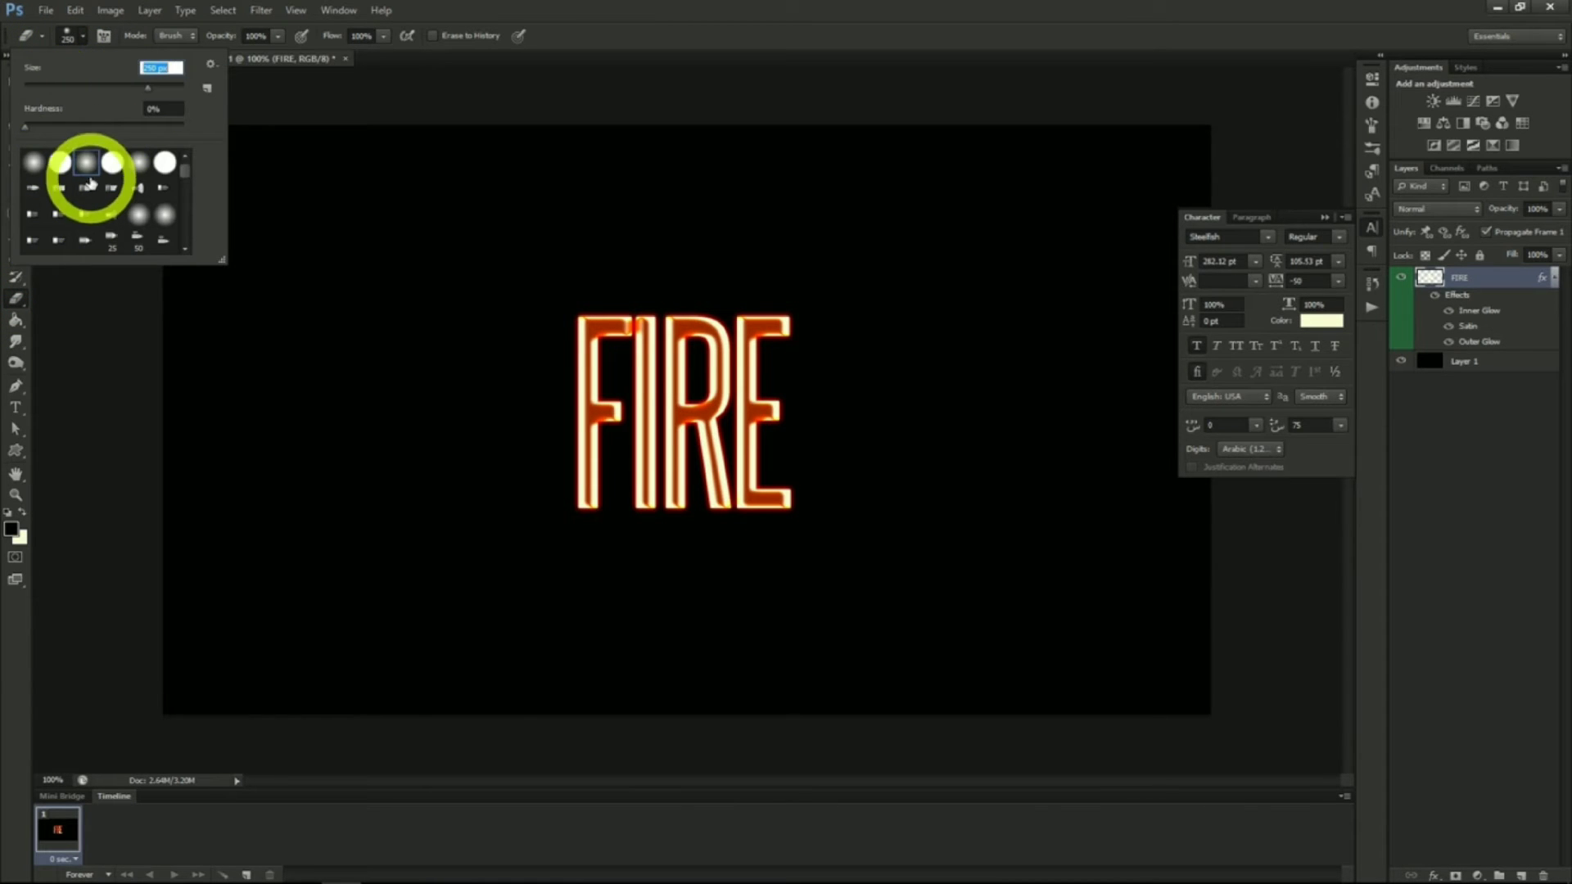
{"action": "left_click", "coordinate": [88, 163]}
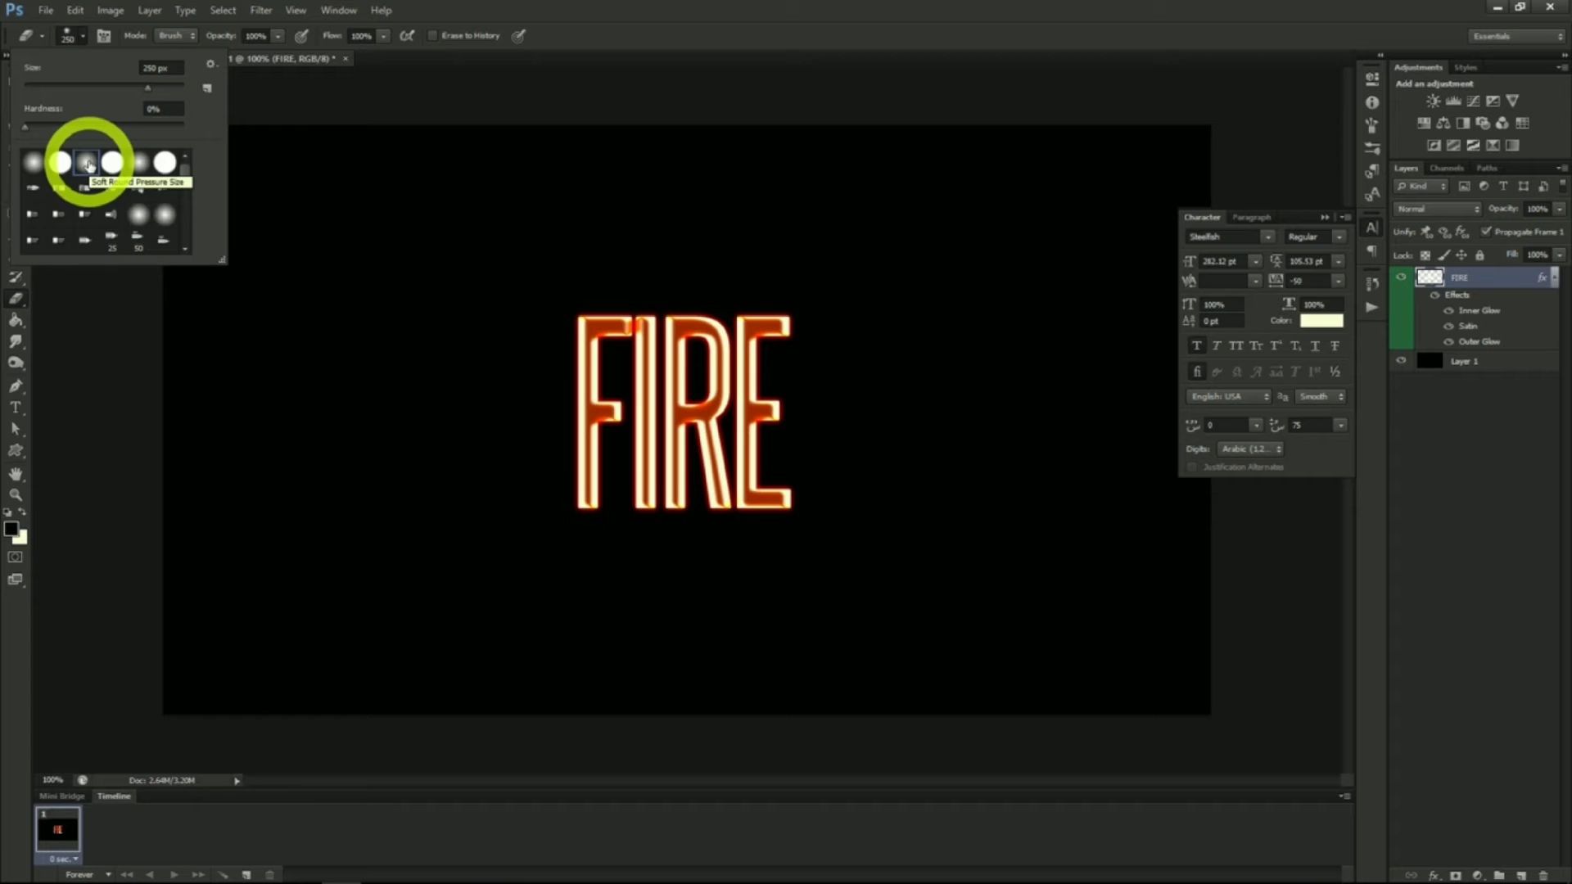
{"action": "left_click", "coordinate": [82, 38]}
{"action": "left_click", "coordinate": [439, 249]}
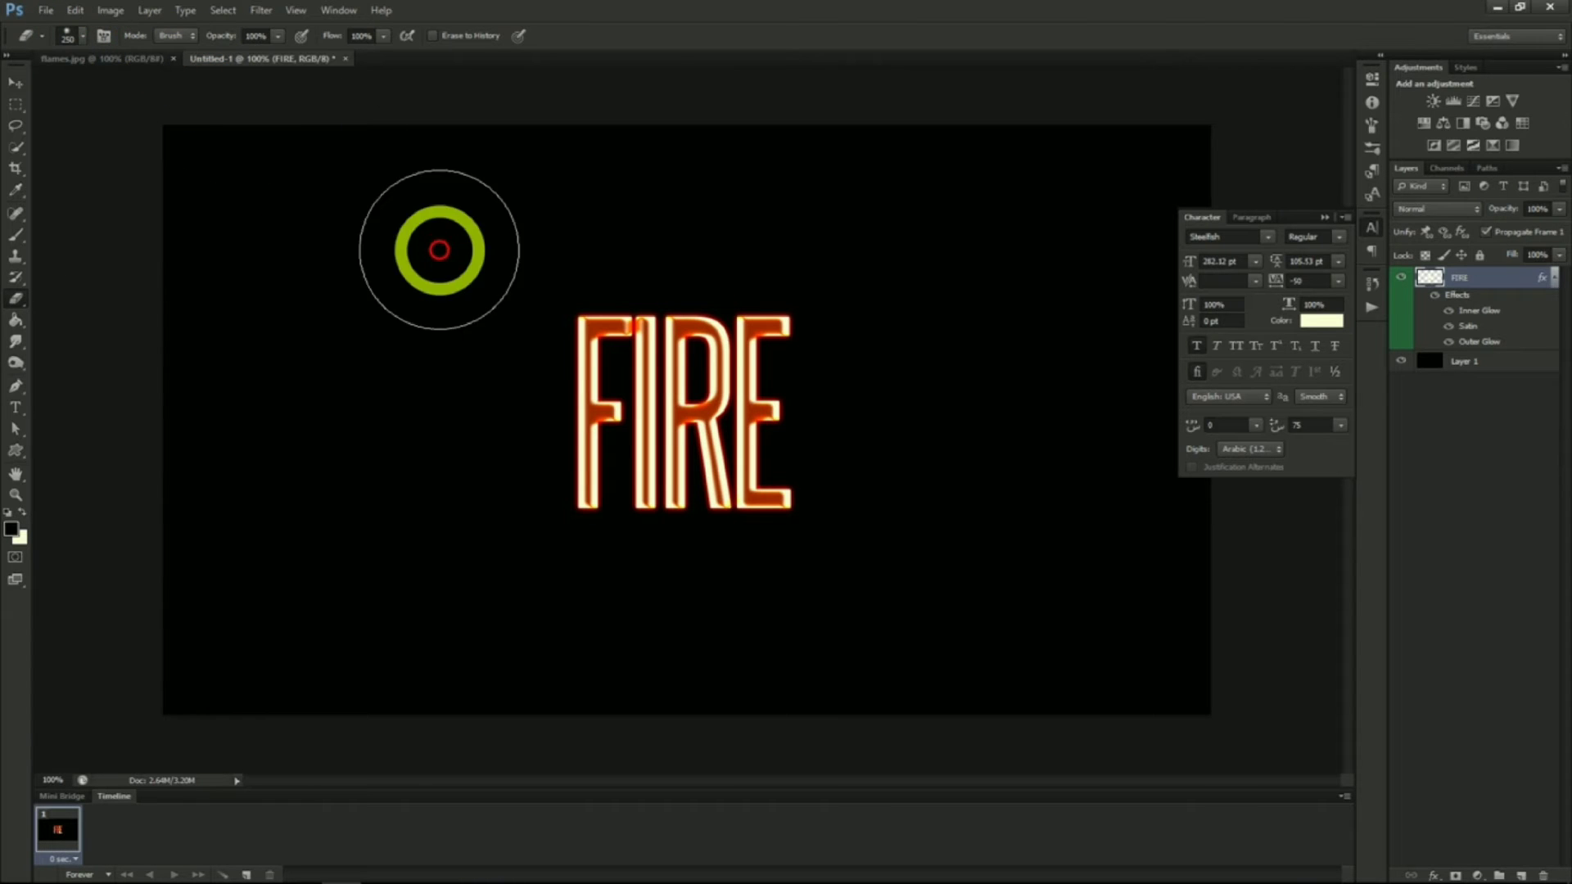
{"action": "left_click", "coordinate": [558, 256]}
{"action": "mouse_move", "coordinate": [558, 256]}
{"action": "left_mouse_down"}
{"action": "mouse_move", "coordinate": [867, 241]}
{"action": "mouse_move", "coordinate": [747, 298]}
{"action": "mouse_move", "coordinate": [327, 76]}
{"action": "left_mouse_up"}
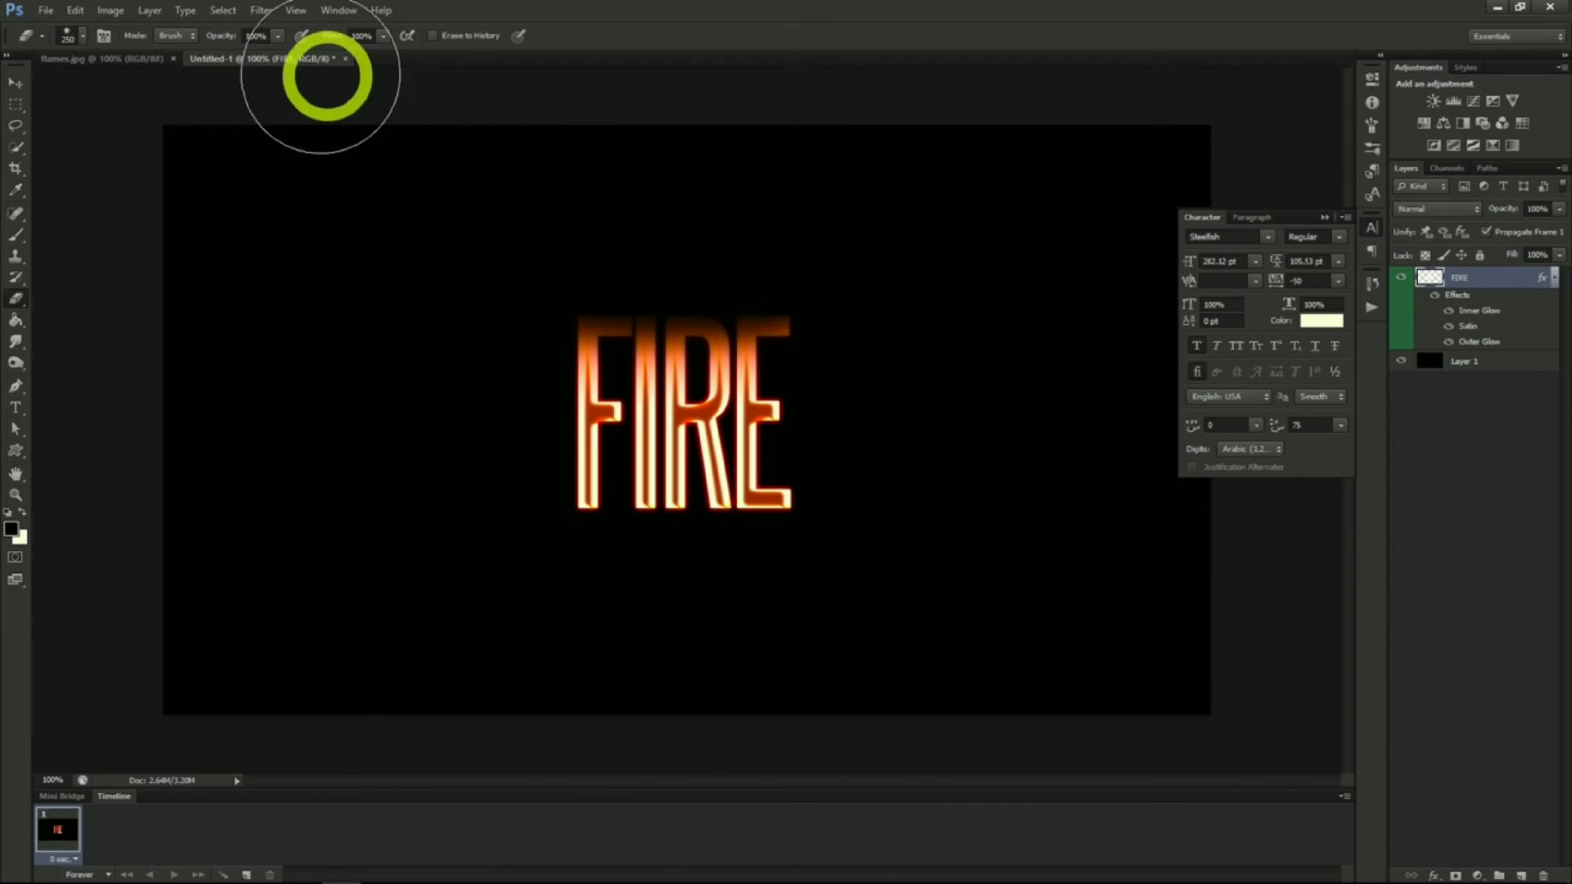
Apply a ZigZag distortion to the FIRE layer with amount 4 in Pond Ripples style
{"action": "left_click", "coordinate": [258, 10]}
{"action": "mouse_move", "coordinate": [318, 233]}
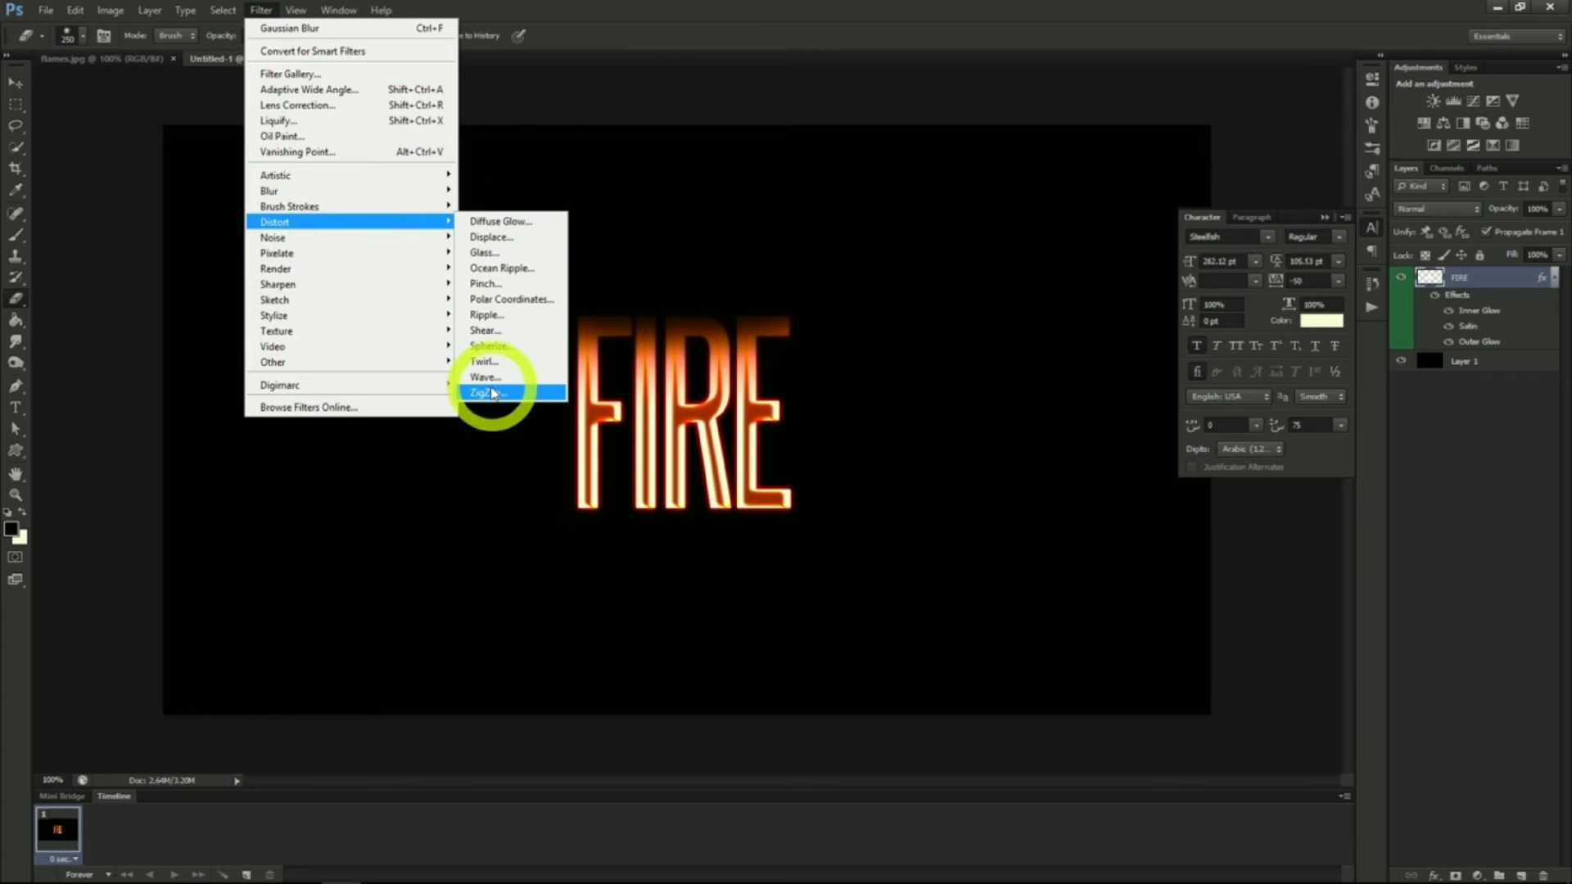
{"action": "left_click", "coordinate": [493, 394]}
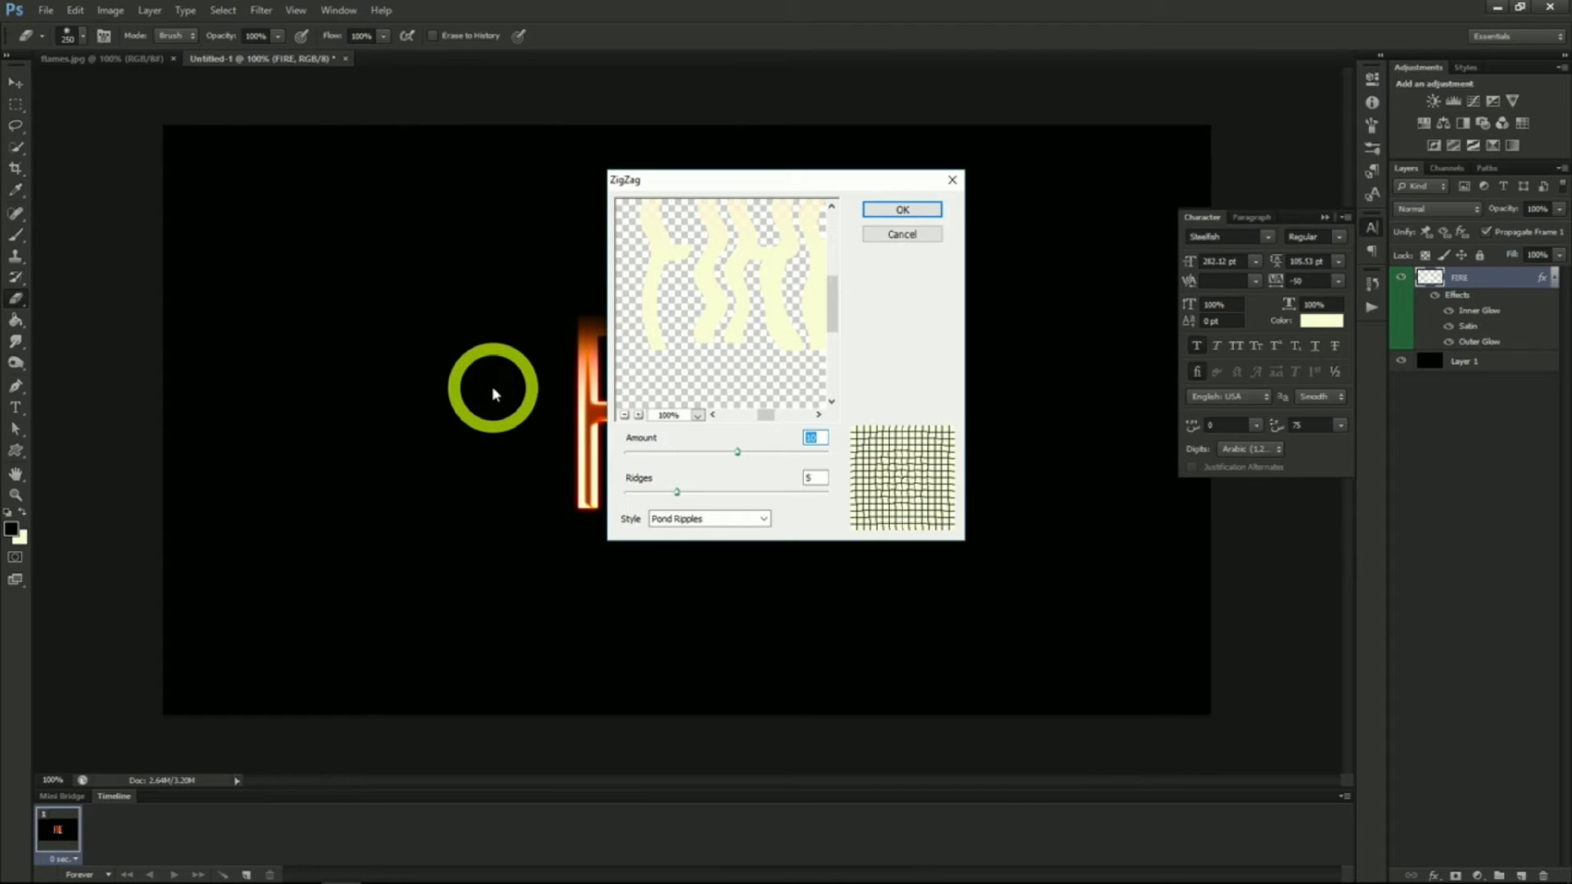
{"action": "mouse_move", "coordinate": [739, 452]}
{"action": "left_mouse_down"}
{"action": "mouse_move", "coordinate": [684, 452]}
{"action": "mouse_move", "coordinate": [731, 452]}
{"action": "left_mouse_up"}
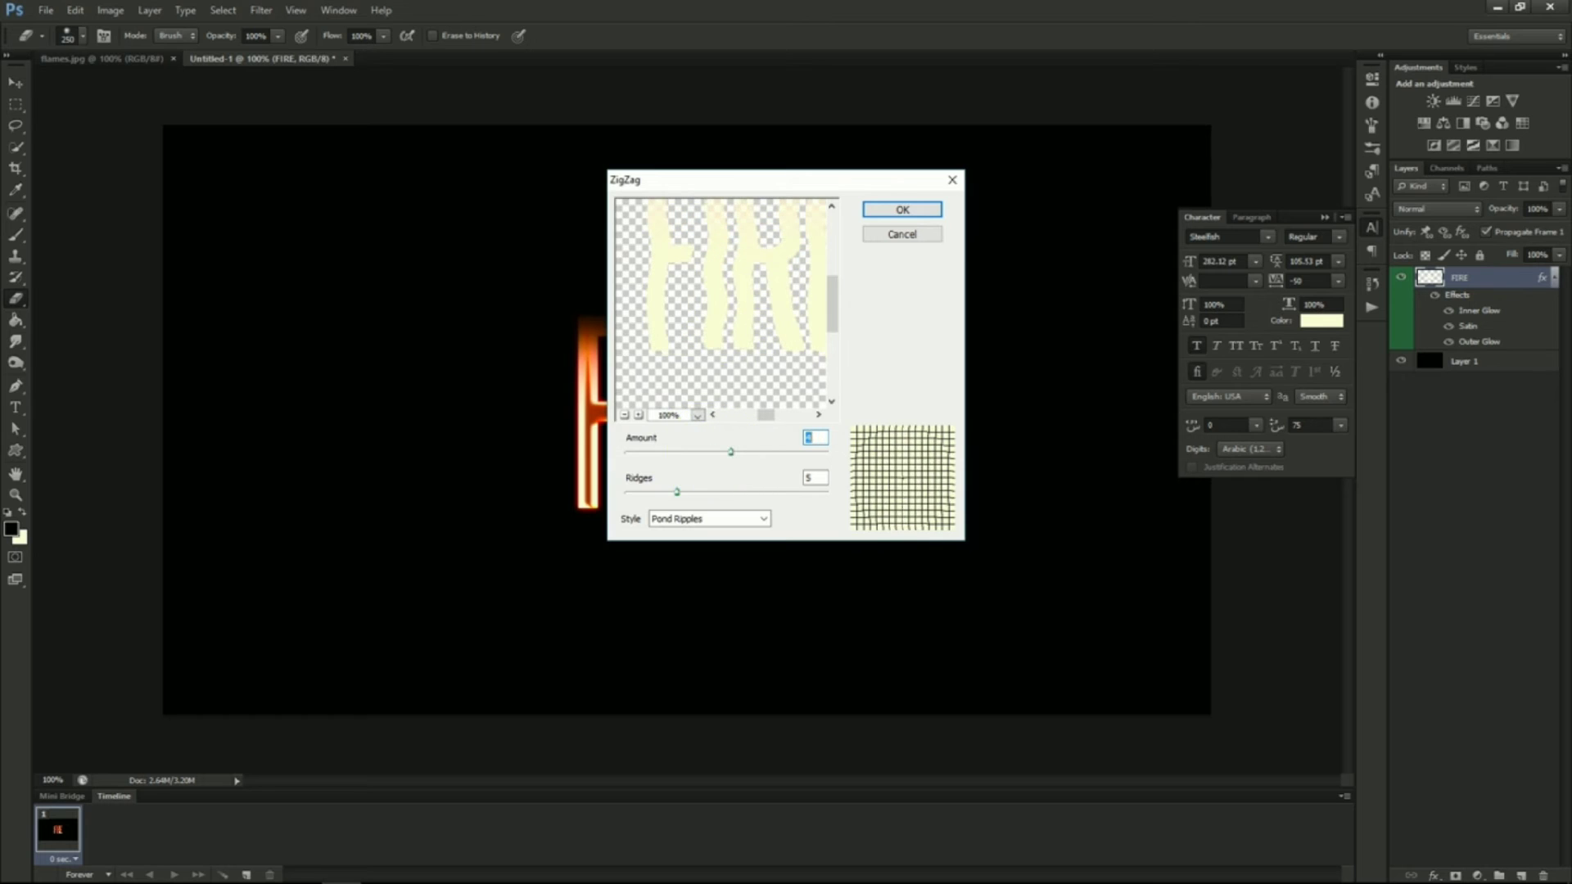
{"action": "left_click", "coordinate": [1123, 533]}
{"action": "left_click", "coordinate": [677, 492]}
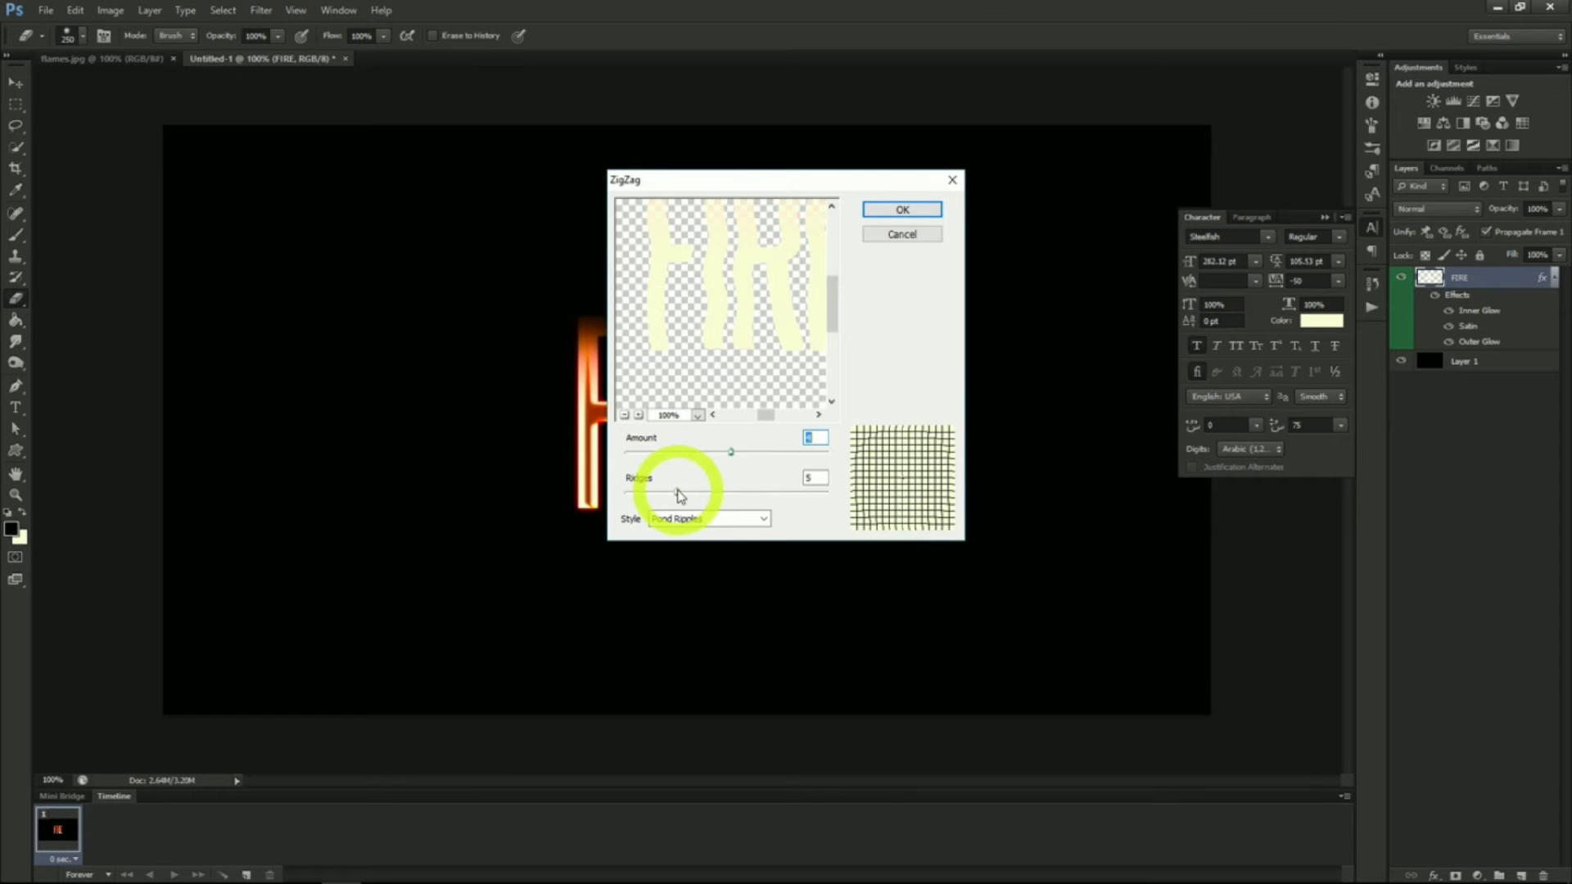
{"action": "left_click", "coordinate": [906, 374]}
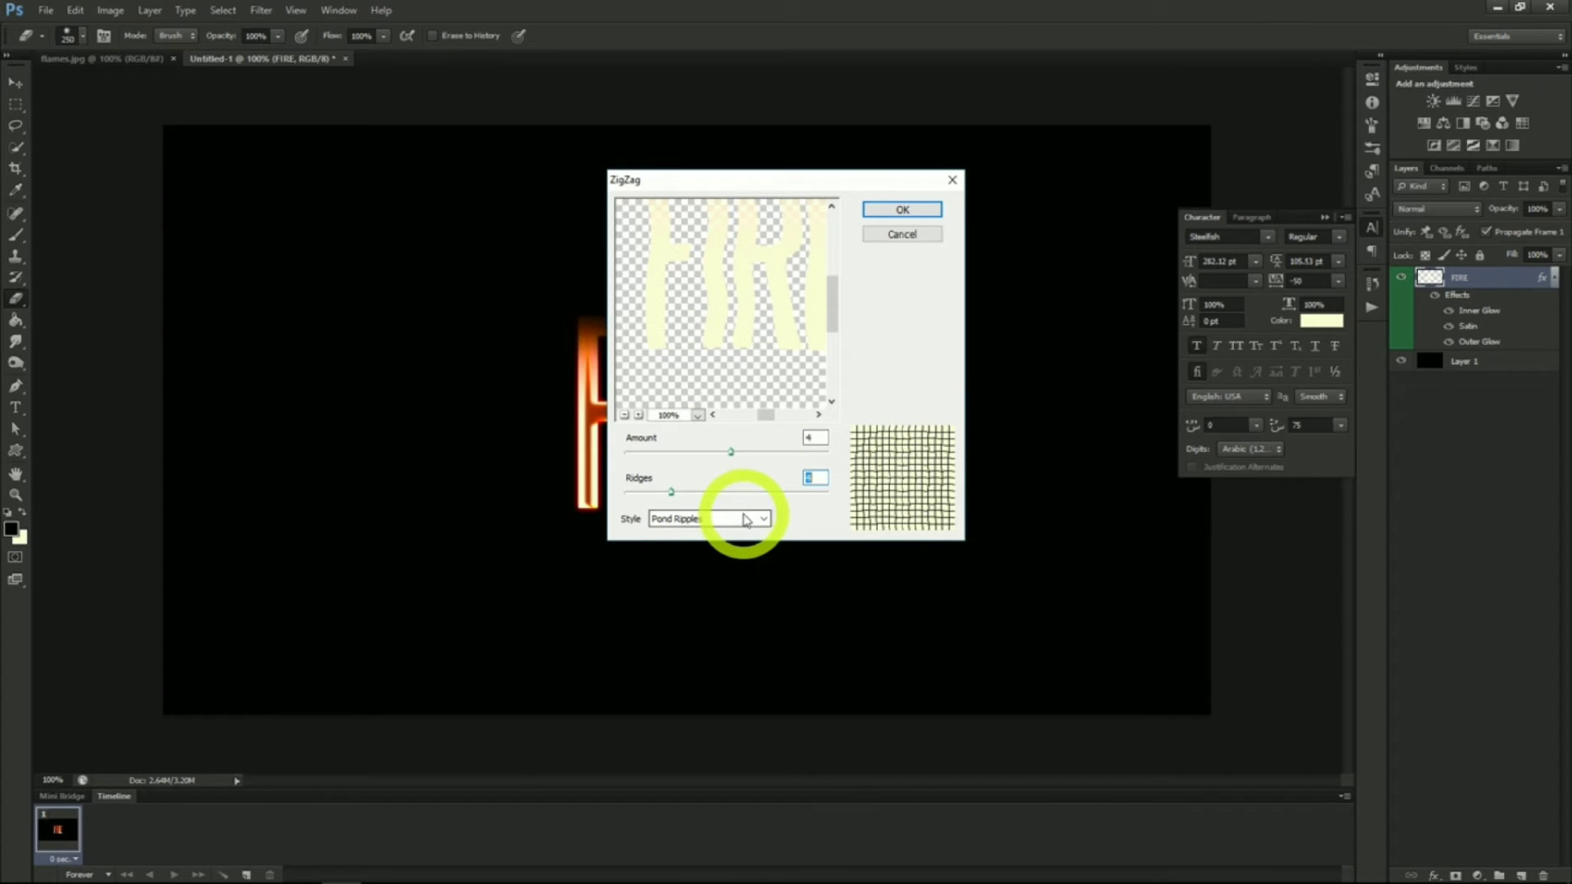
{"action": "left_click", "coordinate": [892, 210]}
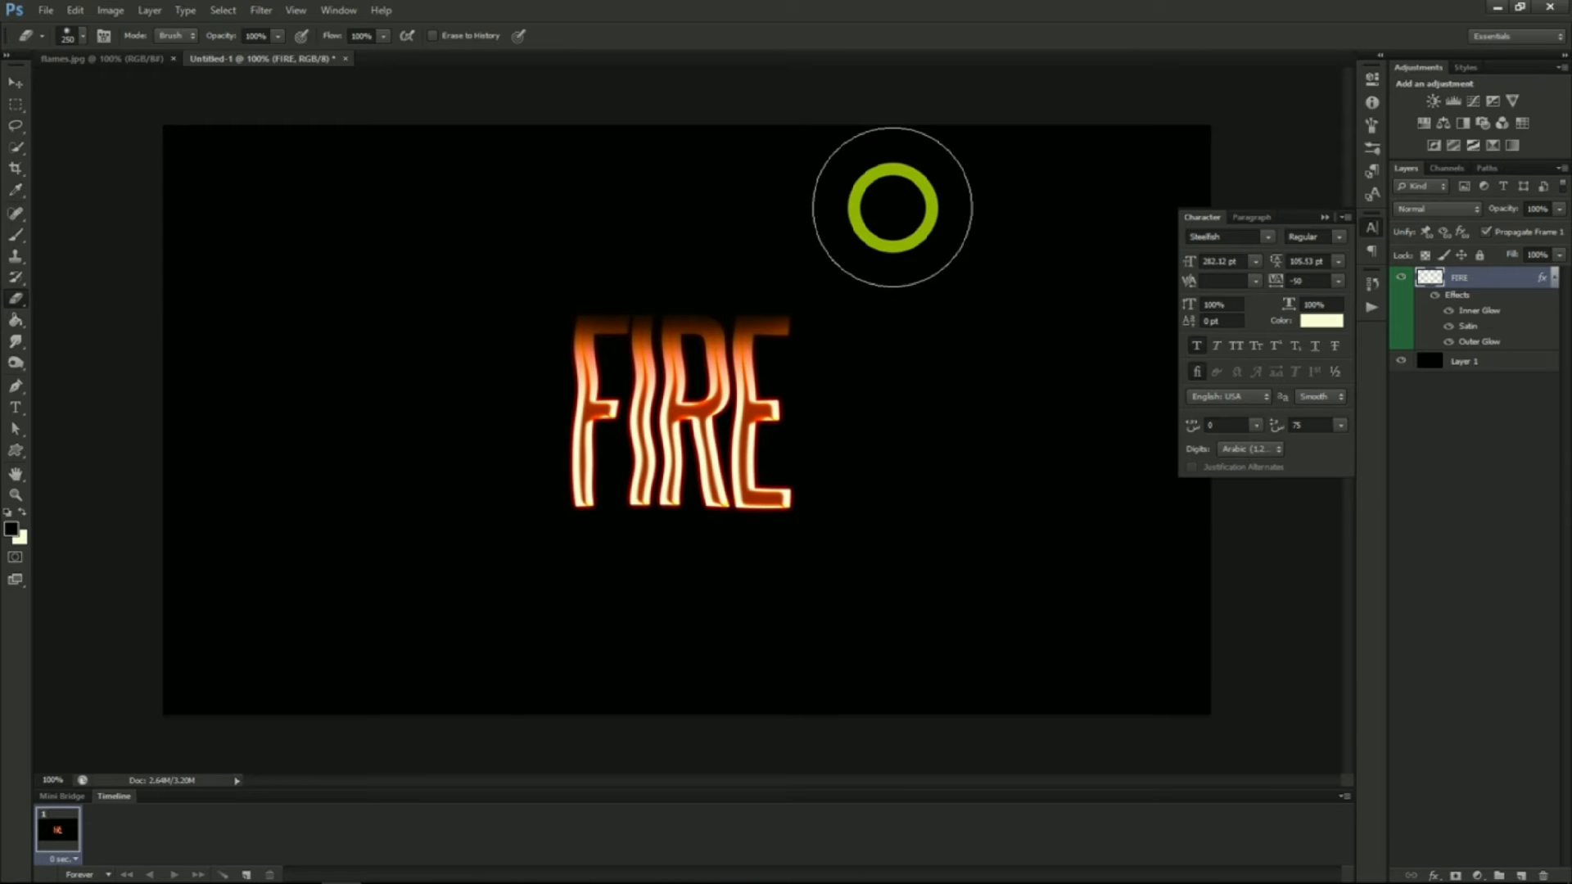
Copy the flames photo from flames.jpg into the FIRE document as a new layer
{"action": "left_click", "coordinate": [129, 61]}
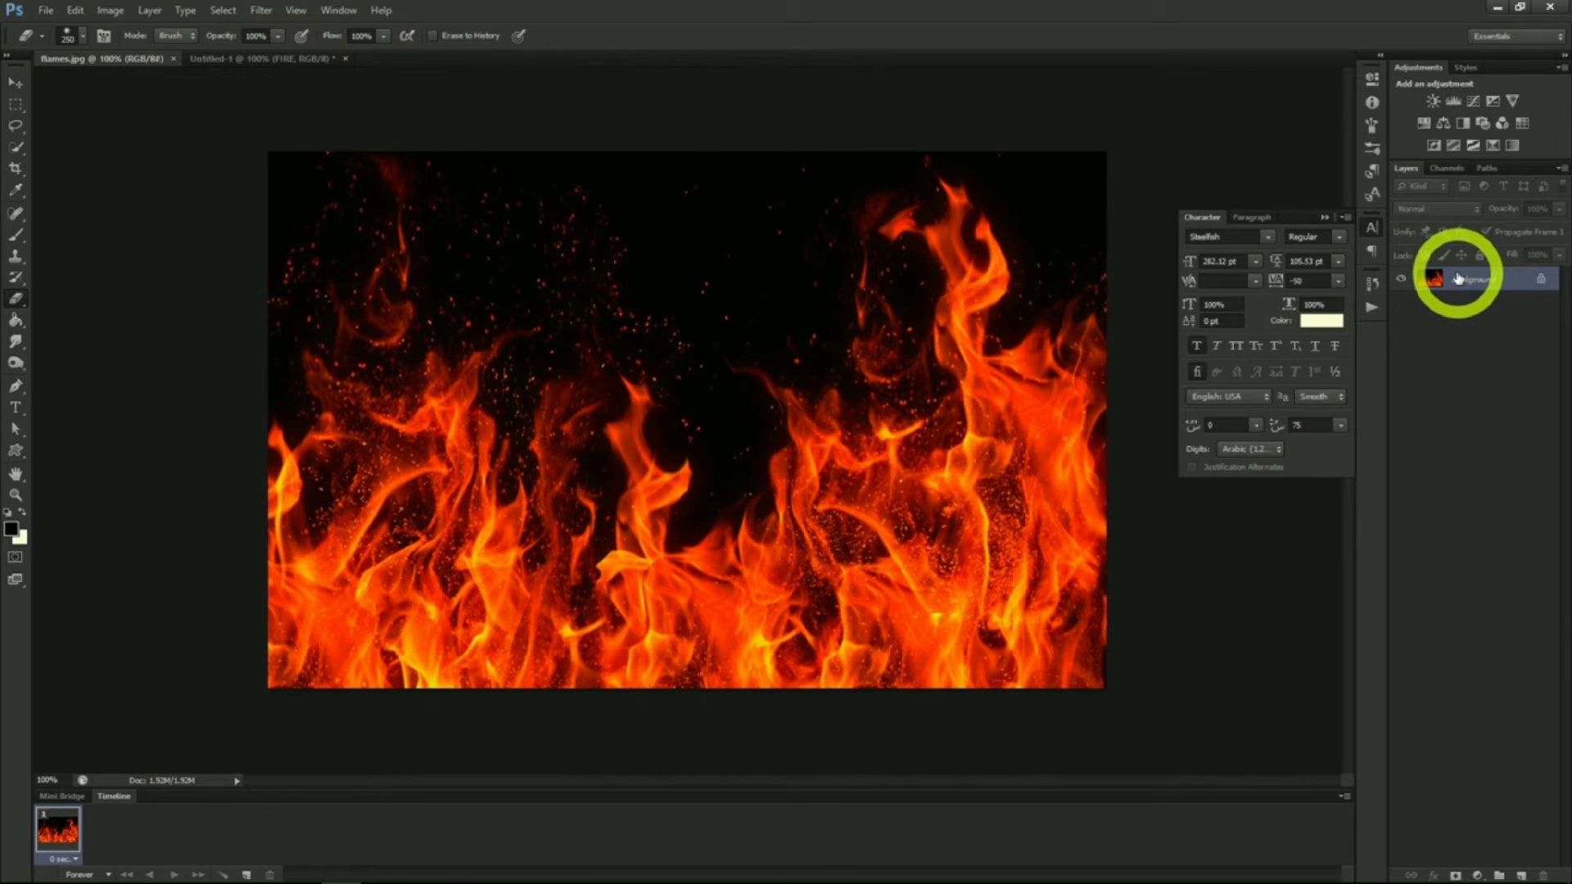
{"action": "left_click_drag", "start_coordinate": [1459, 279], "coordinate": [291, 63]}
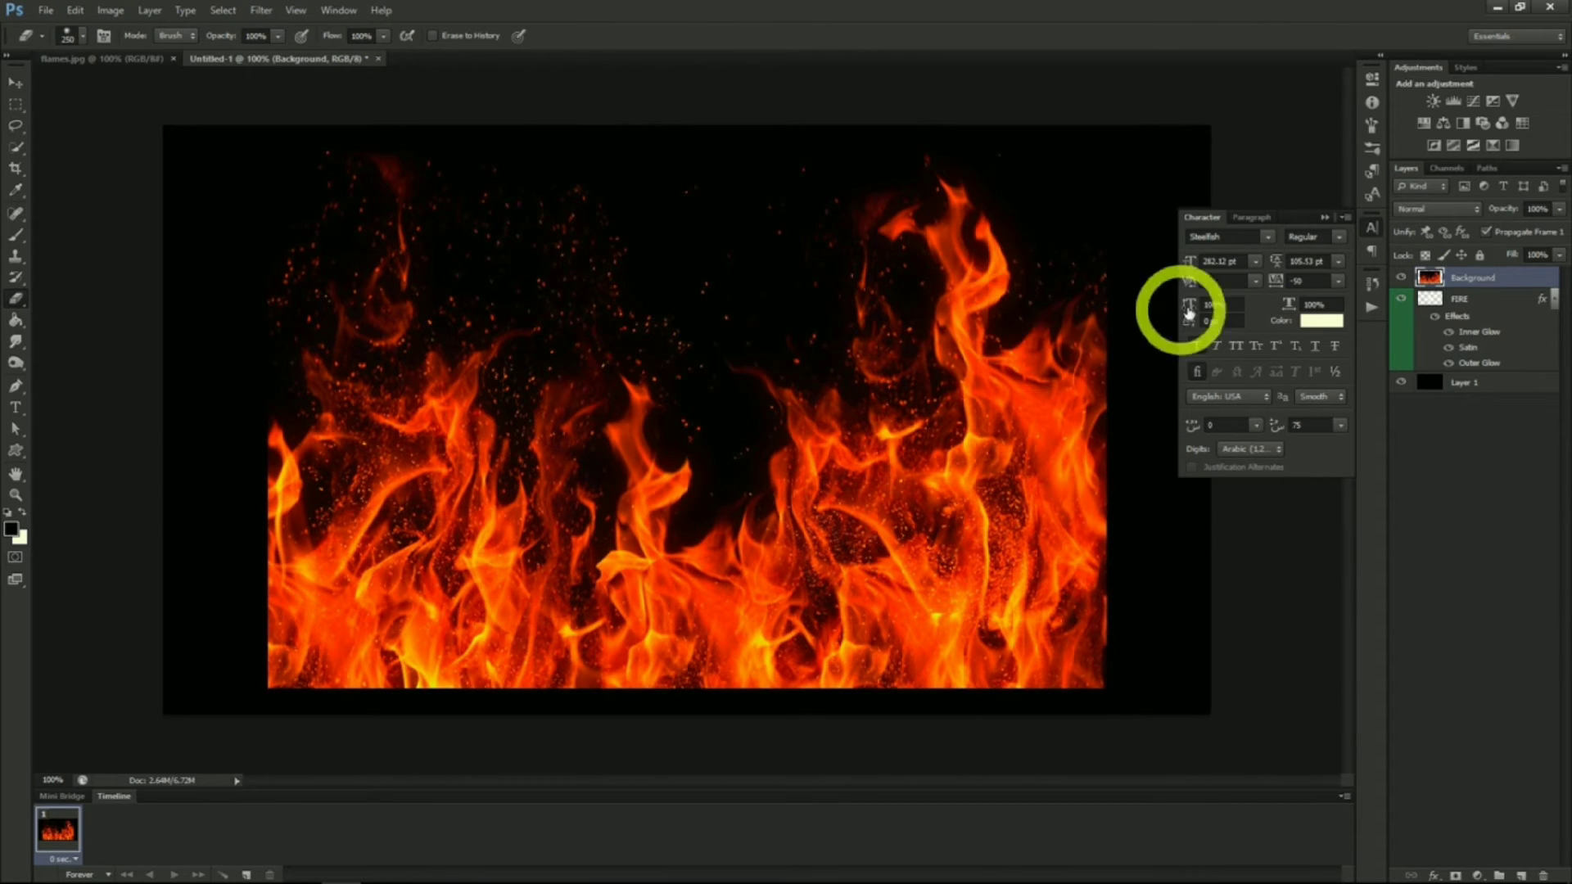
Load the flames' Red channel as a selection, copy it to a new layer, and delete the original flames layer
{"action": "left_click", "coordinate": [1445, 168]}
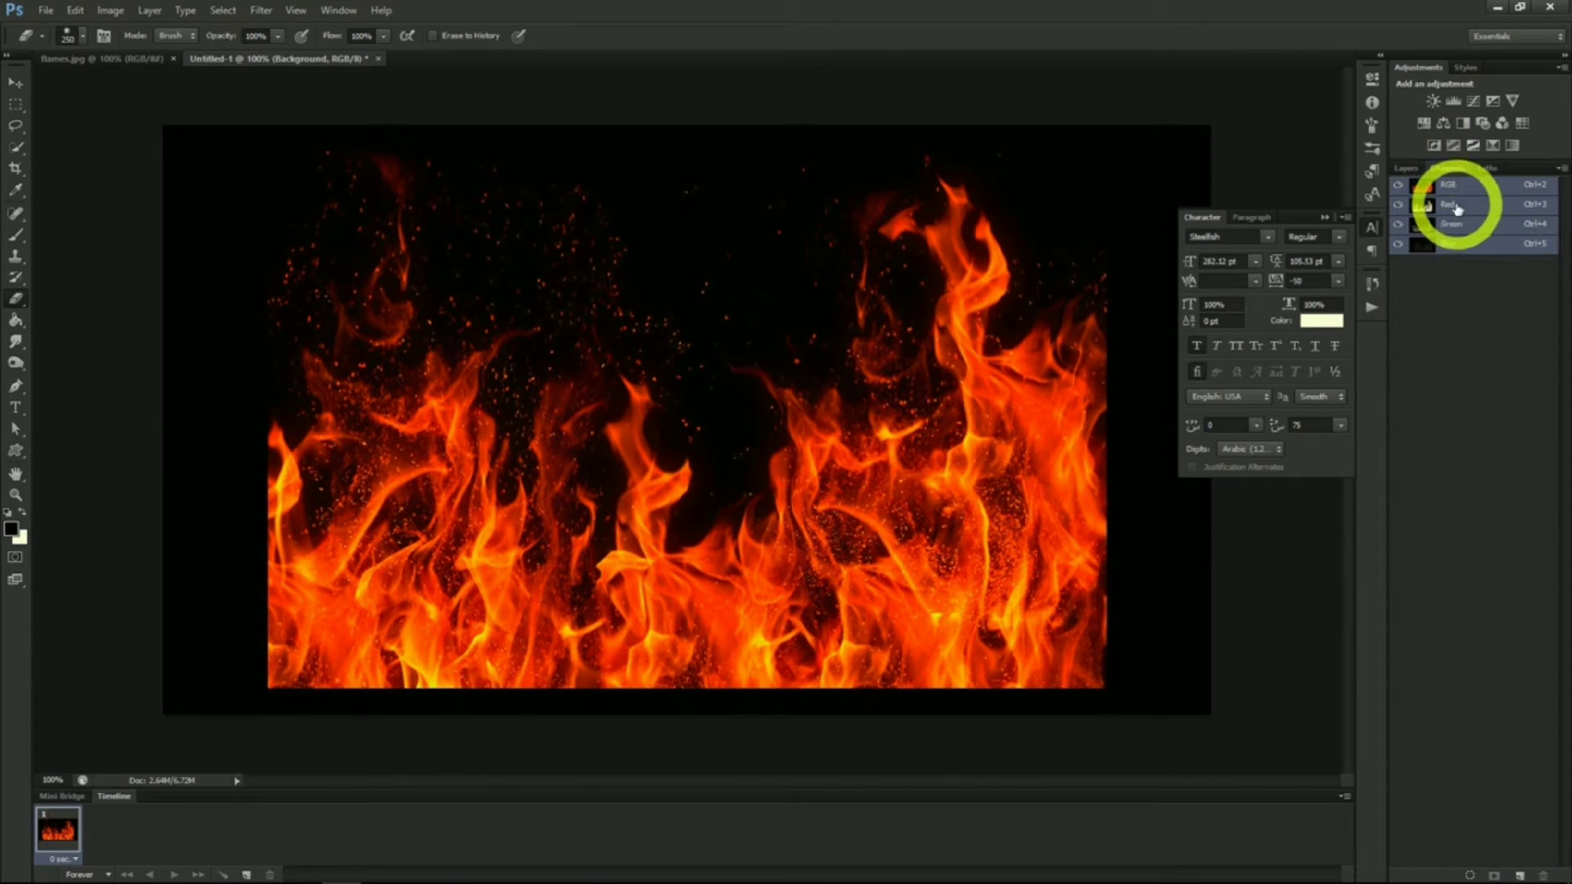
{"action": "left_click", "coordinate": [1457, 227], "text": "ctrl"}
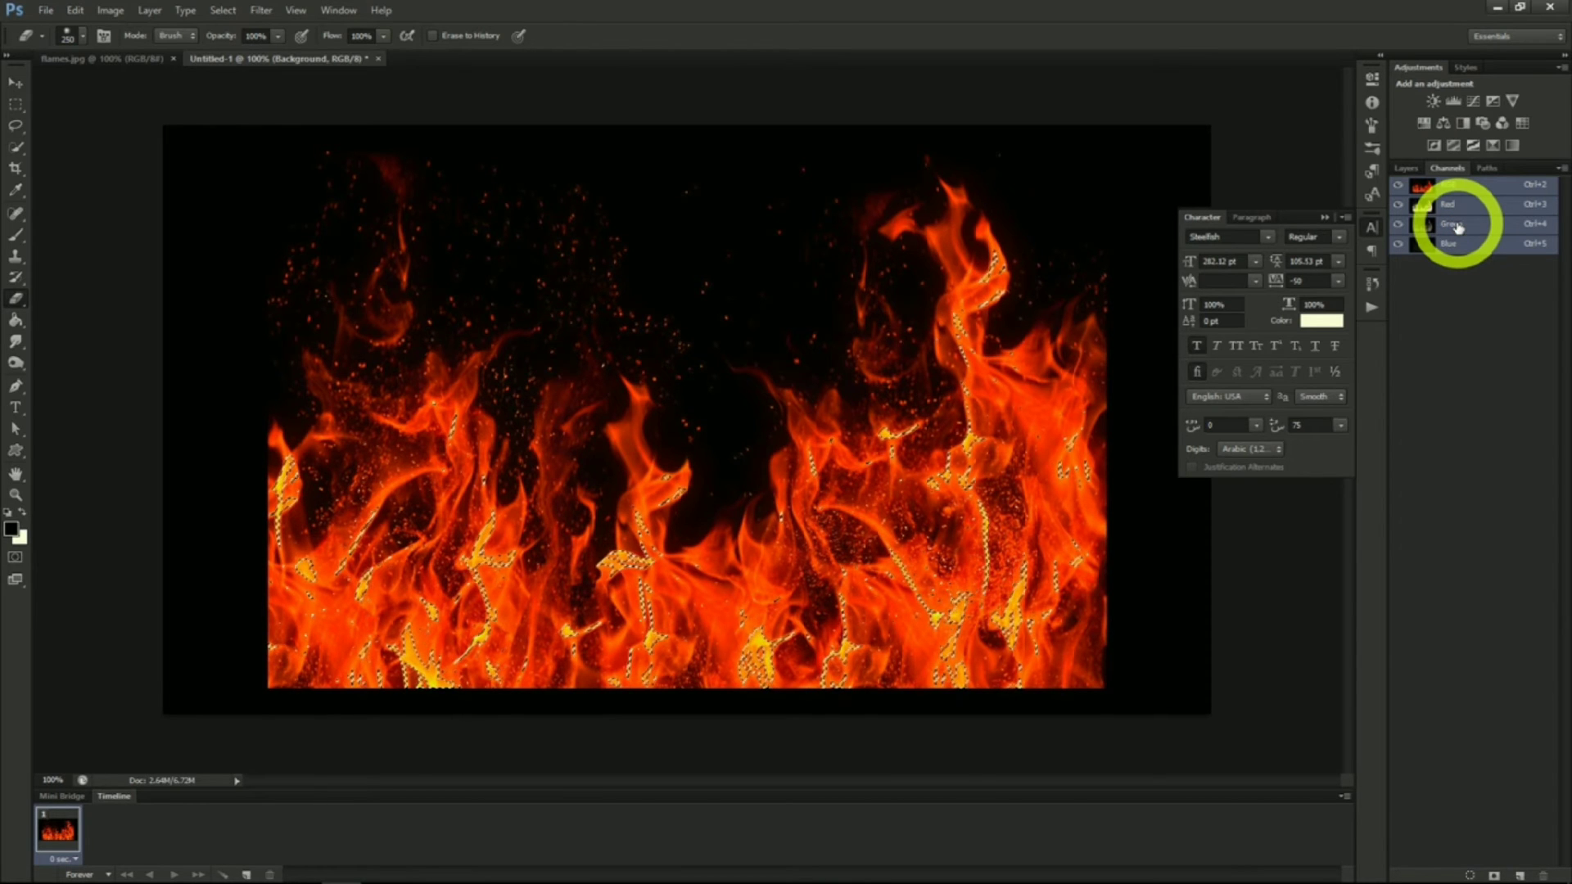
{"action": "left_click", "coordinate": [1408, 168]}
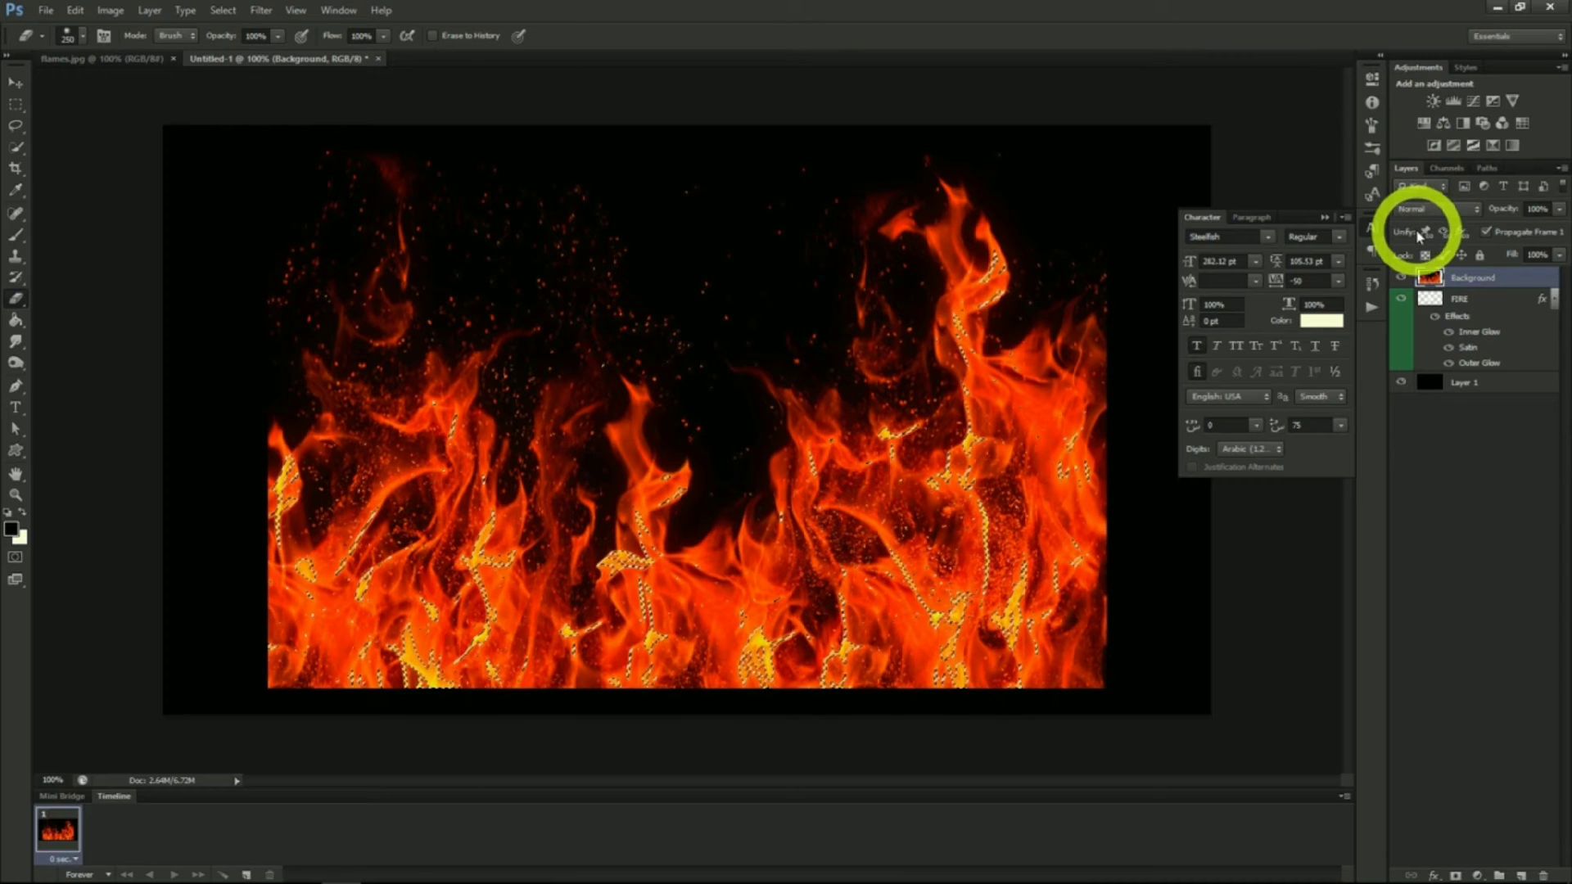
{"action": "key", "text": "ctrl+j"}
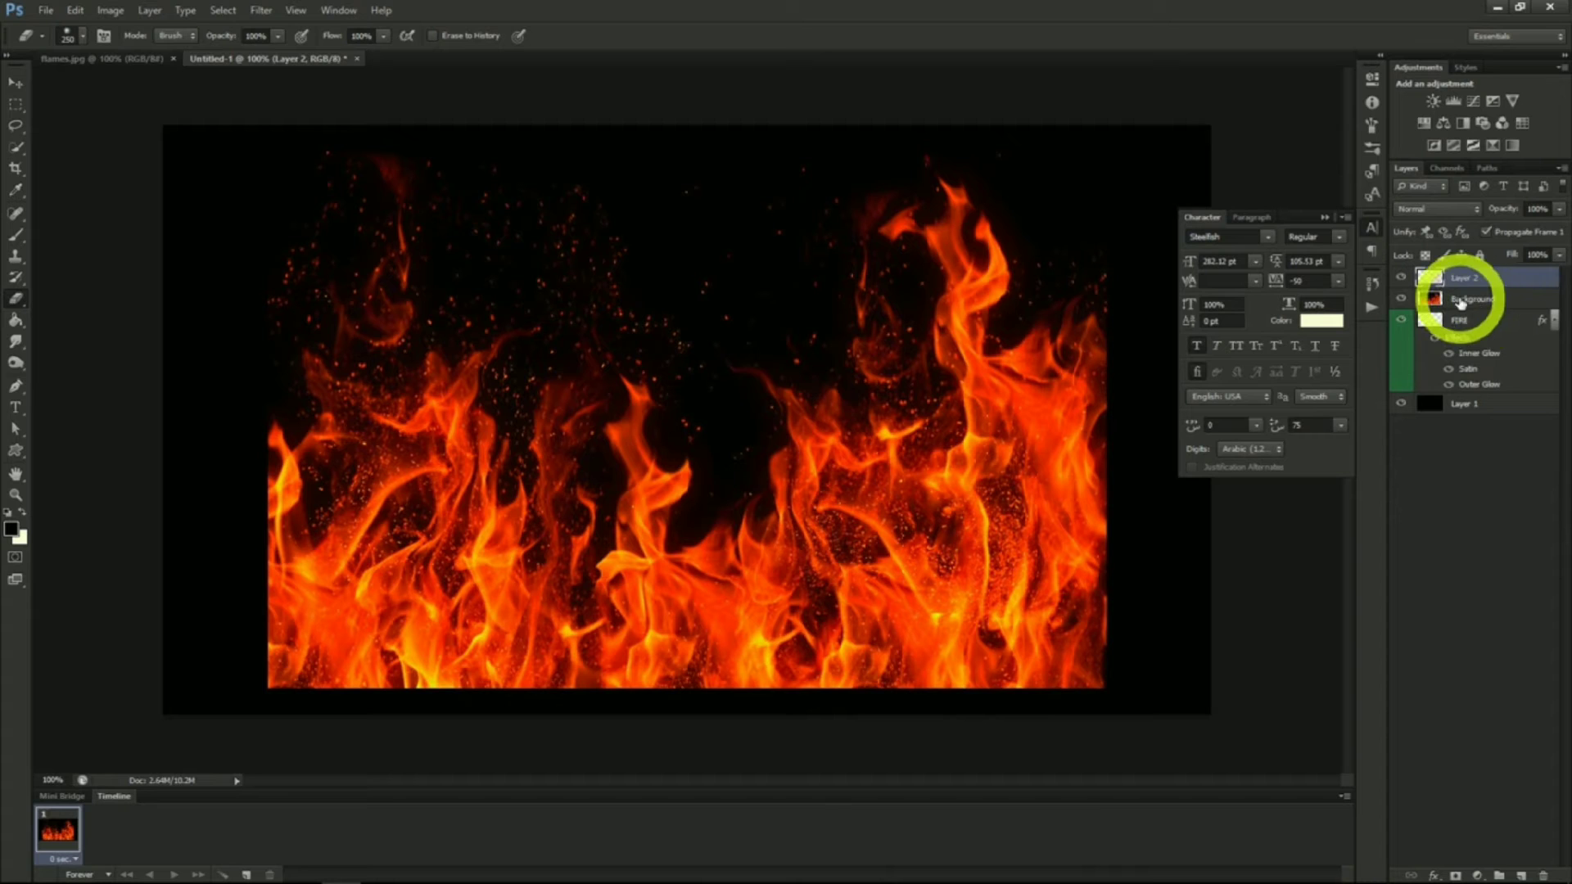
{"action": "left_click", "coordinate": [1461, 301]}
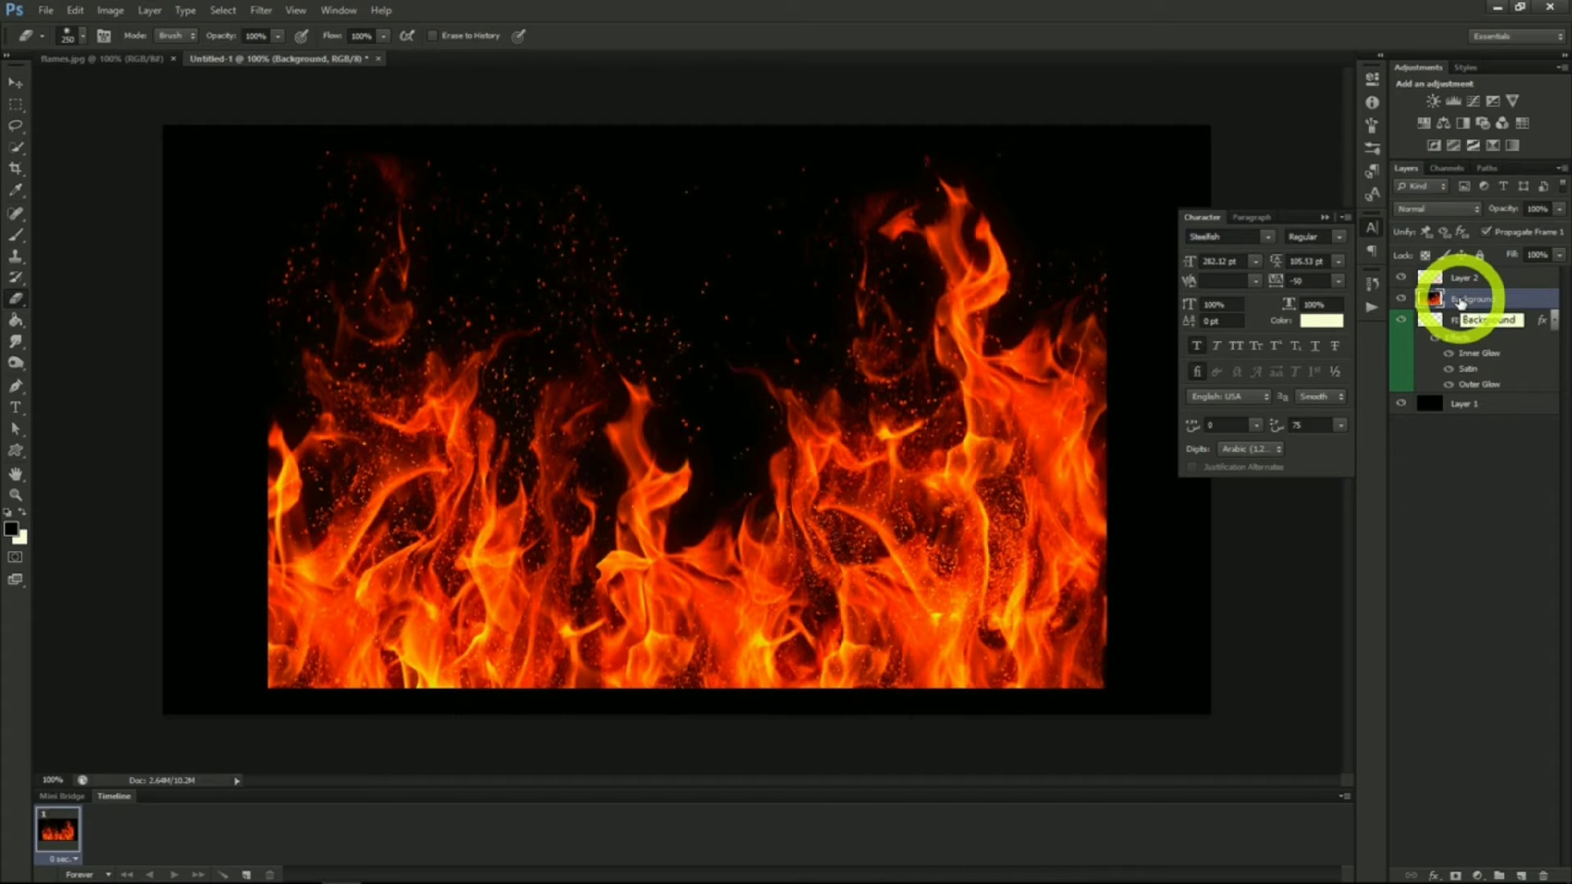
{"action": "key", "text": "Delete"}
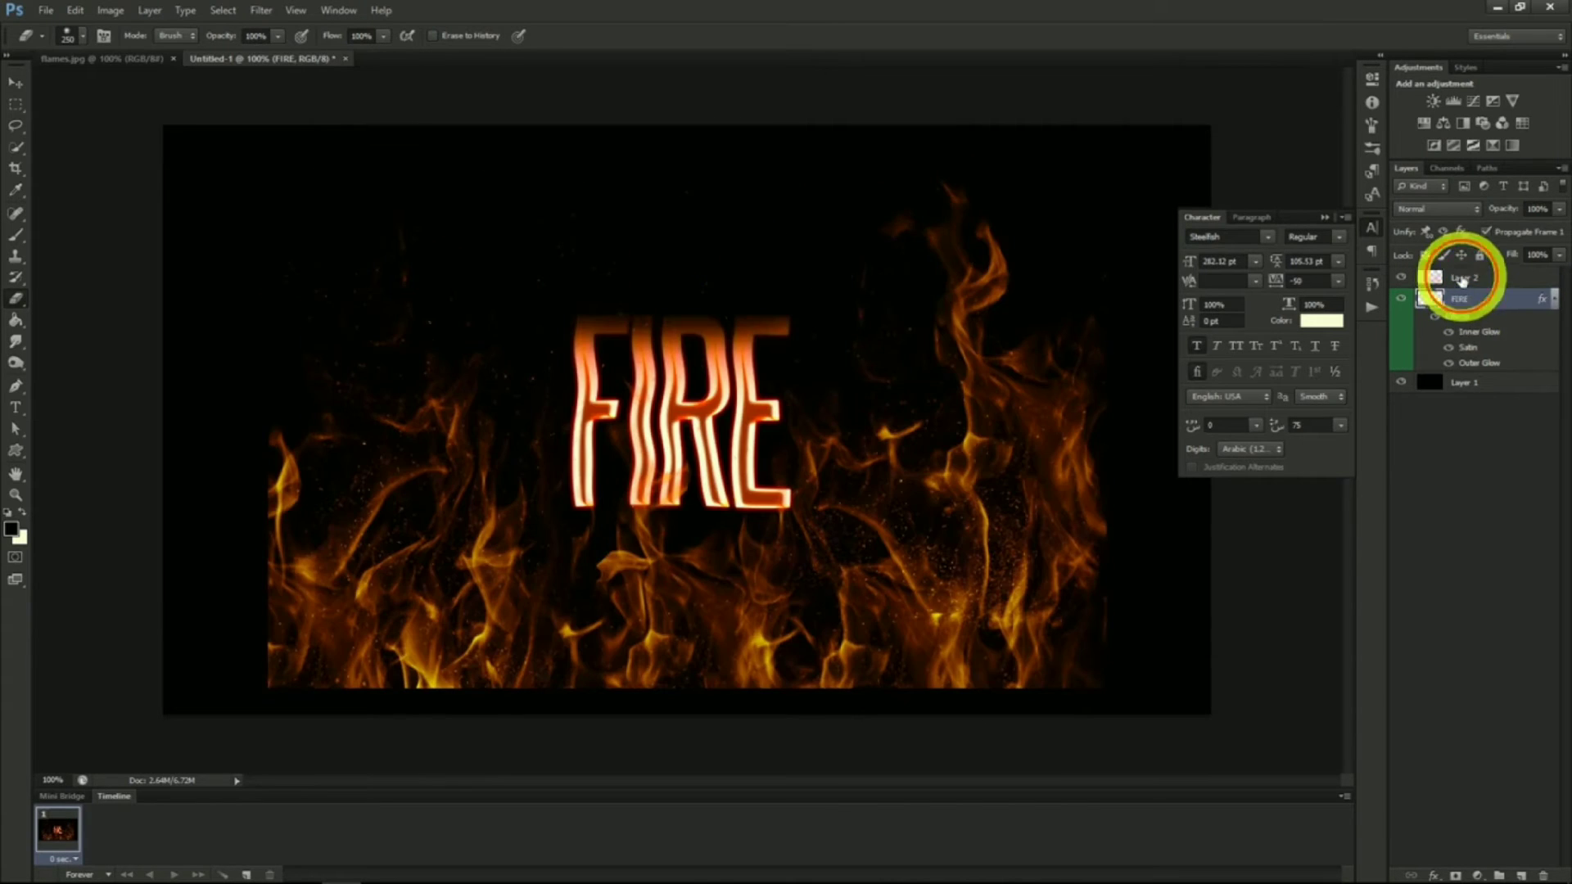
Rename the new flames layer to Fire Main
{"action": "left_click", "coordinate": [1465, 280]}
{"action": "double_click", "coordinate": [1468, 279]}
{"action": "type", "text": "F"}
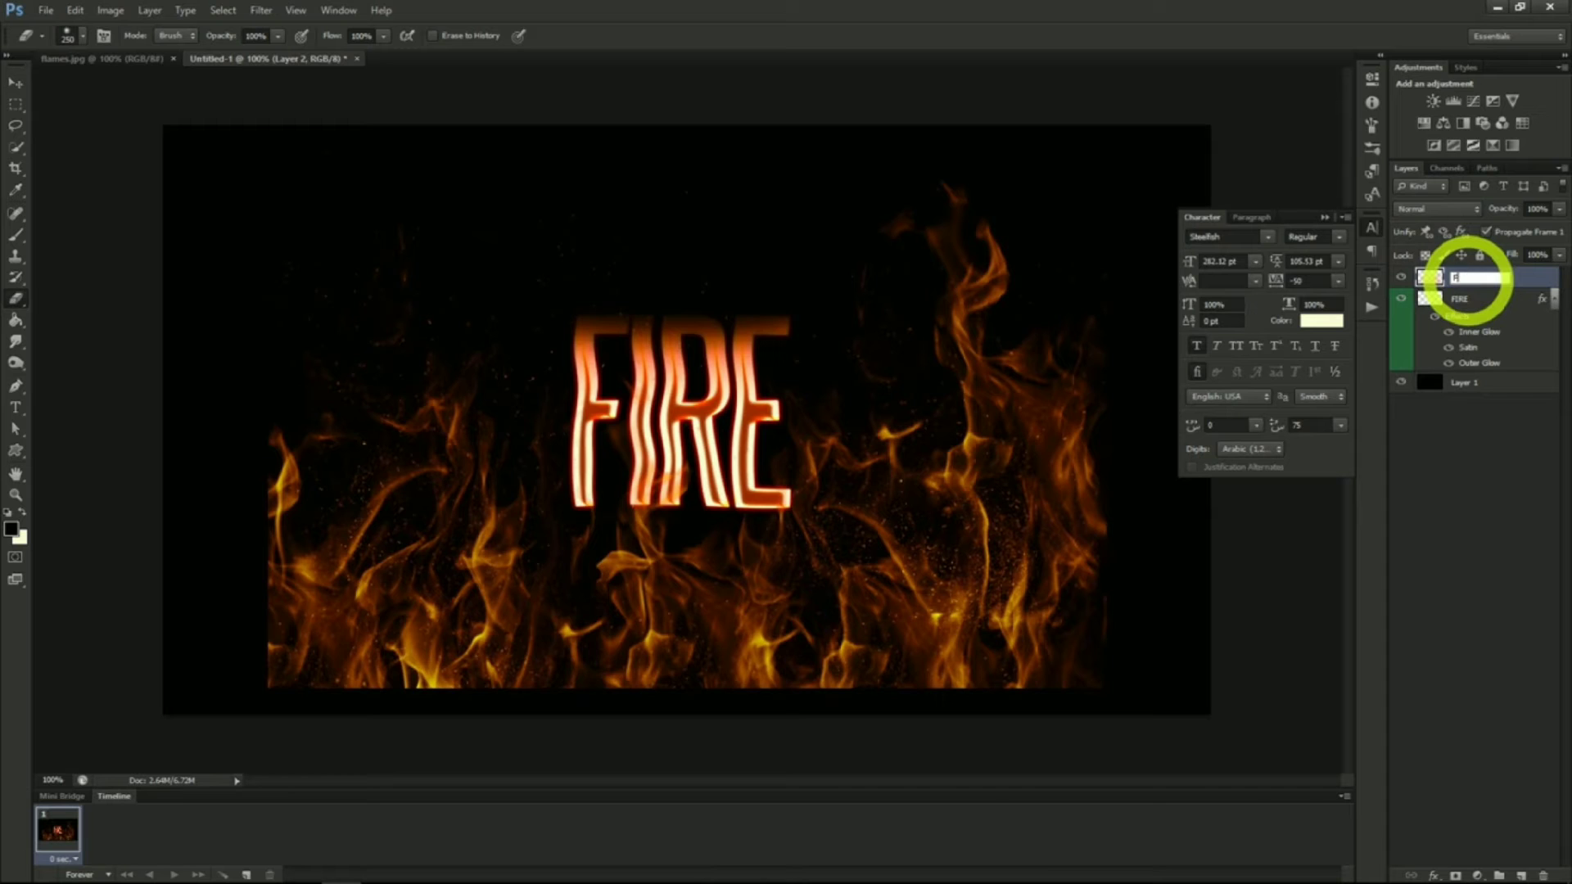
{"action": "type", "text": "ire Main"}
{"action": "key", "text": "Return"}
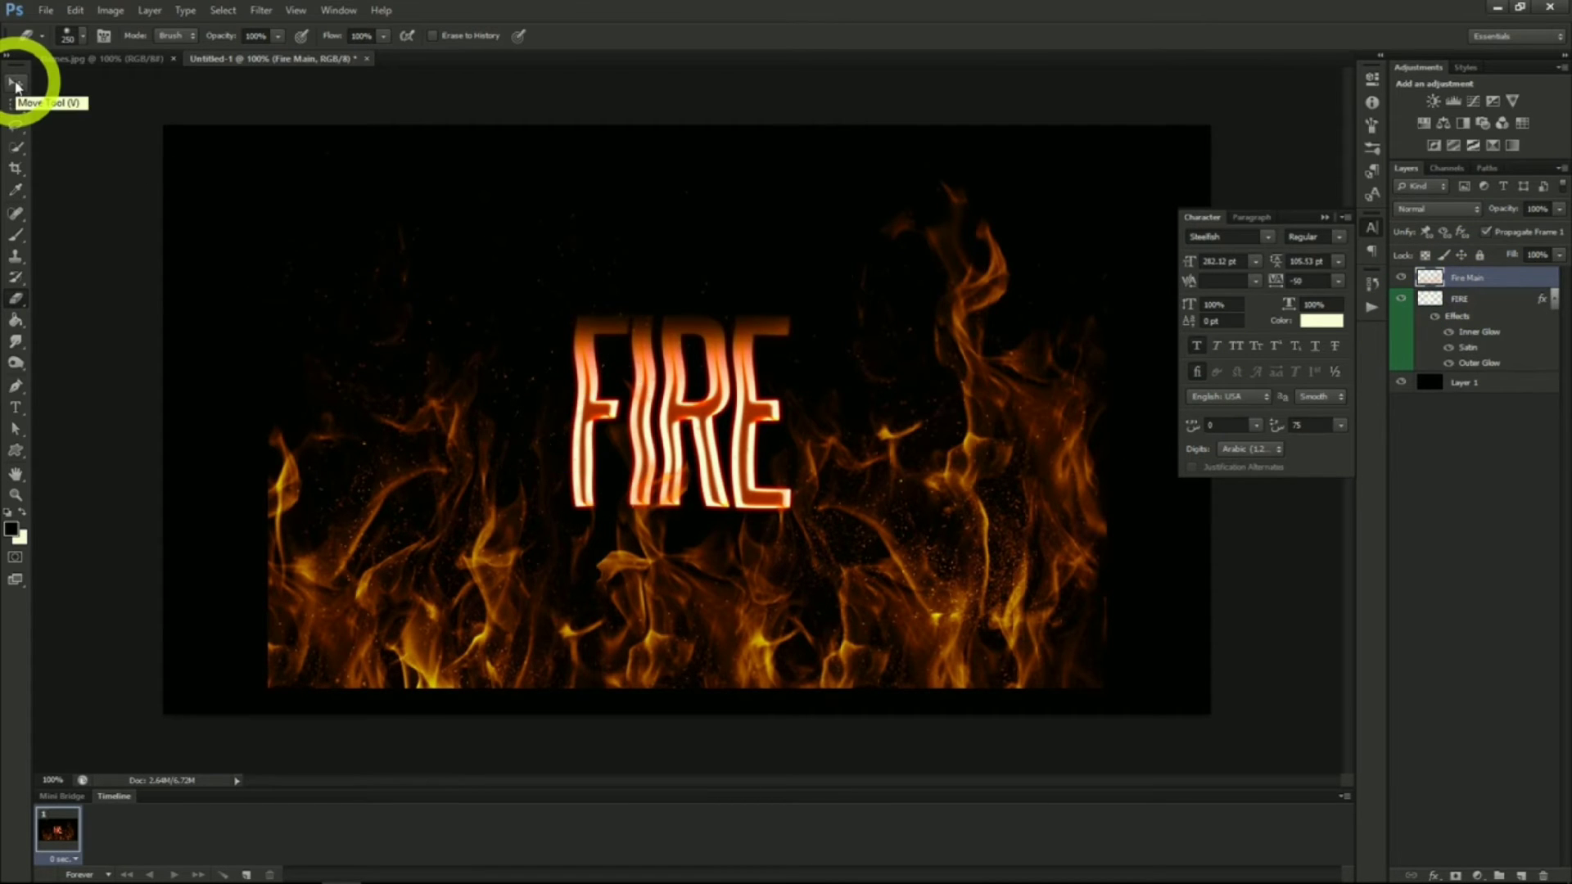
Move the Fire Main layer slightly upward and resize it with its transform handles around the FIRE text
{"action": "left_click", "coordinate": [16, 84]}
{"action": "mouse_move", "coordinate": [905, 561]}
{"action": "left_mouse_down"}
{"action": "mouse_move", "coordinate": [789, 519]}
{"action": "mouse_move", "coordinate": [896, 529]}
{"action": "left_mouse_up"}
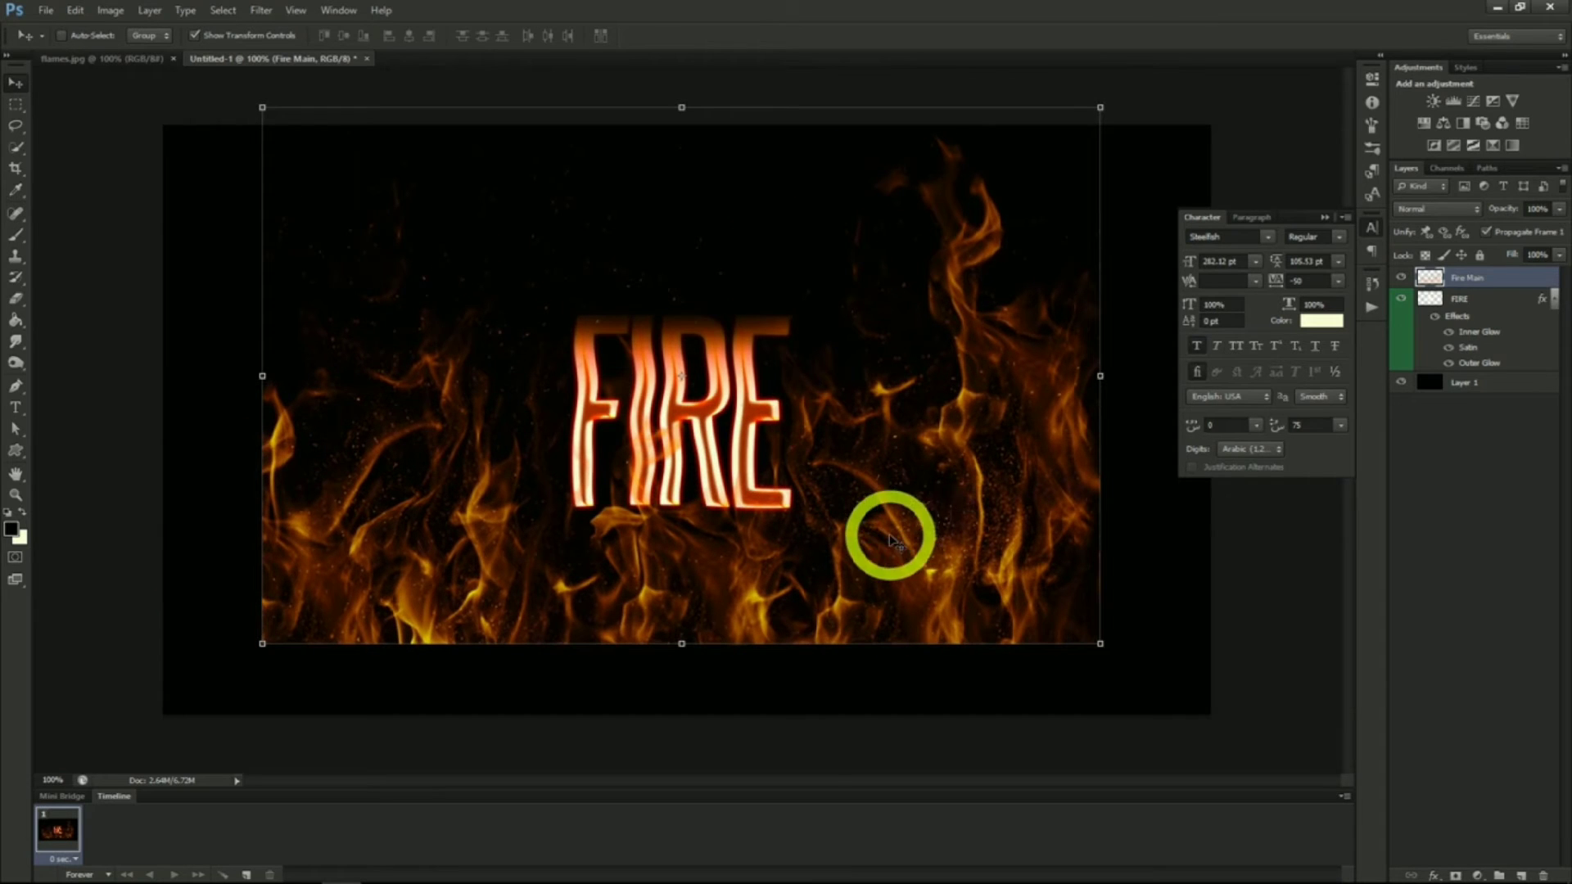
{"action": "left_click", "coordinate": [1099, 106]}
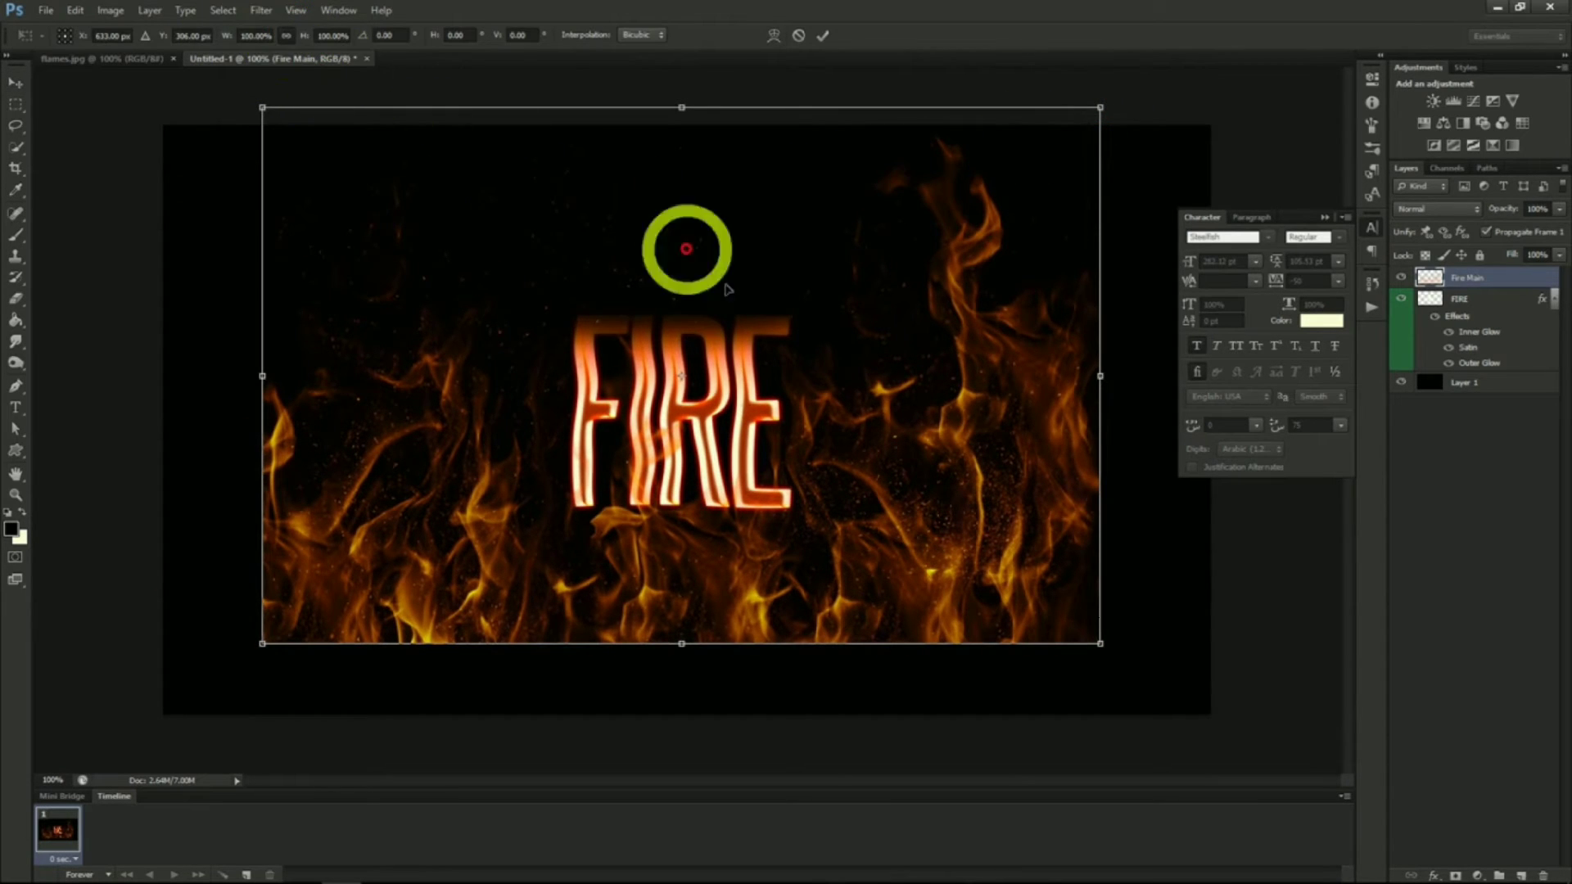
{"action": "left_click_drag", "start_coordinate": [1099, 108], "coordinate": [727, 344]}
{"action": "mouse_move", "coordinate": [586, 456]}
{"action": "left_mouse_down"}
{"action": "mouse_move", "coordinate": [720, 445]}
{"action": "mouse_move", "coordinate": [698, 445]}
{"action": "left_mouse_up"}
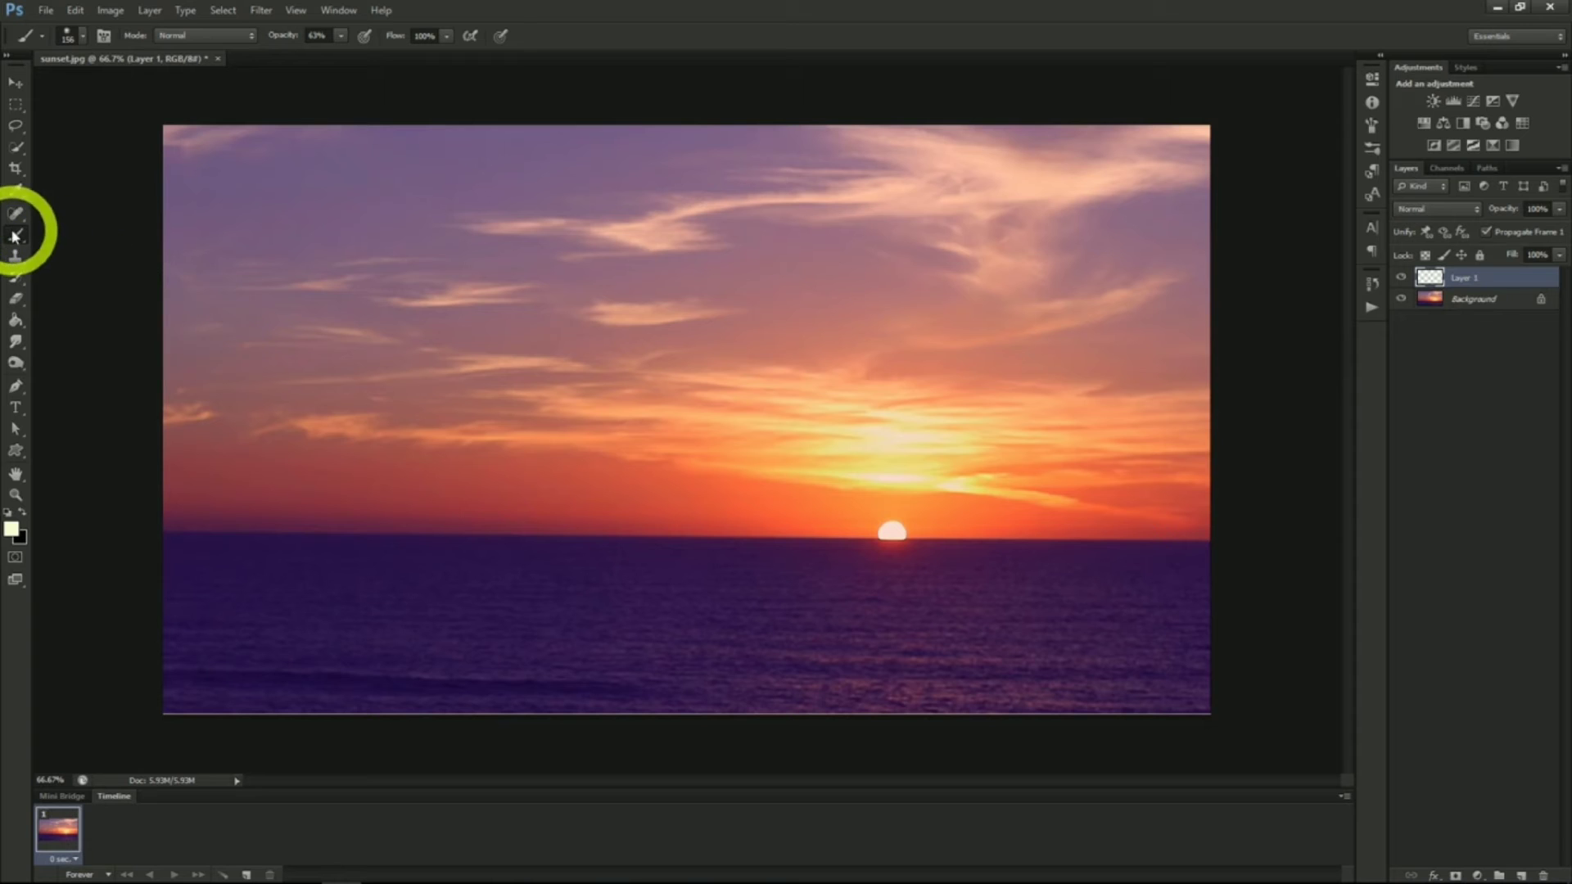
Set the soft brush to 200 px and paint a light glow just above the horizon left of the sun
{"action": "left_click", "coordinate": [85, 38]}
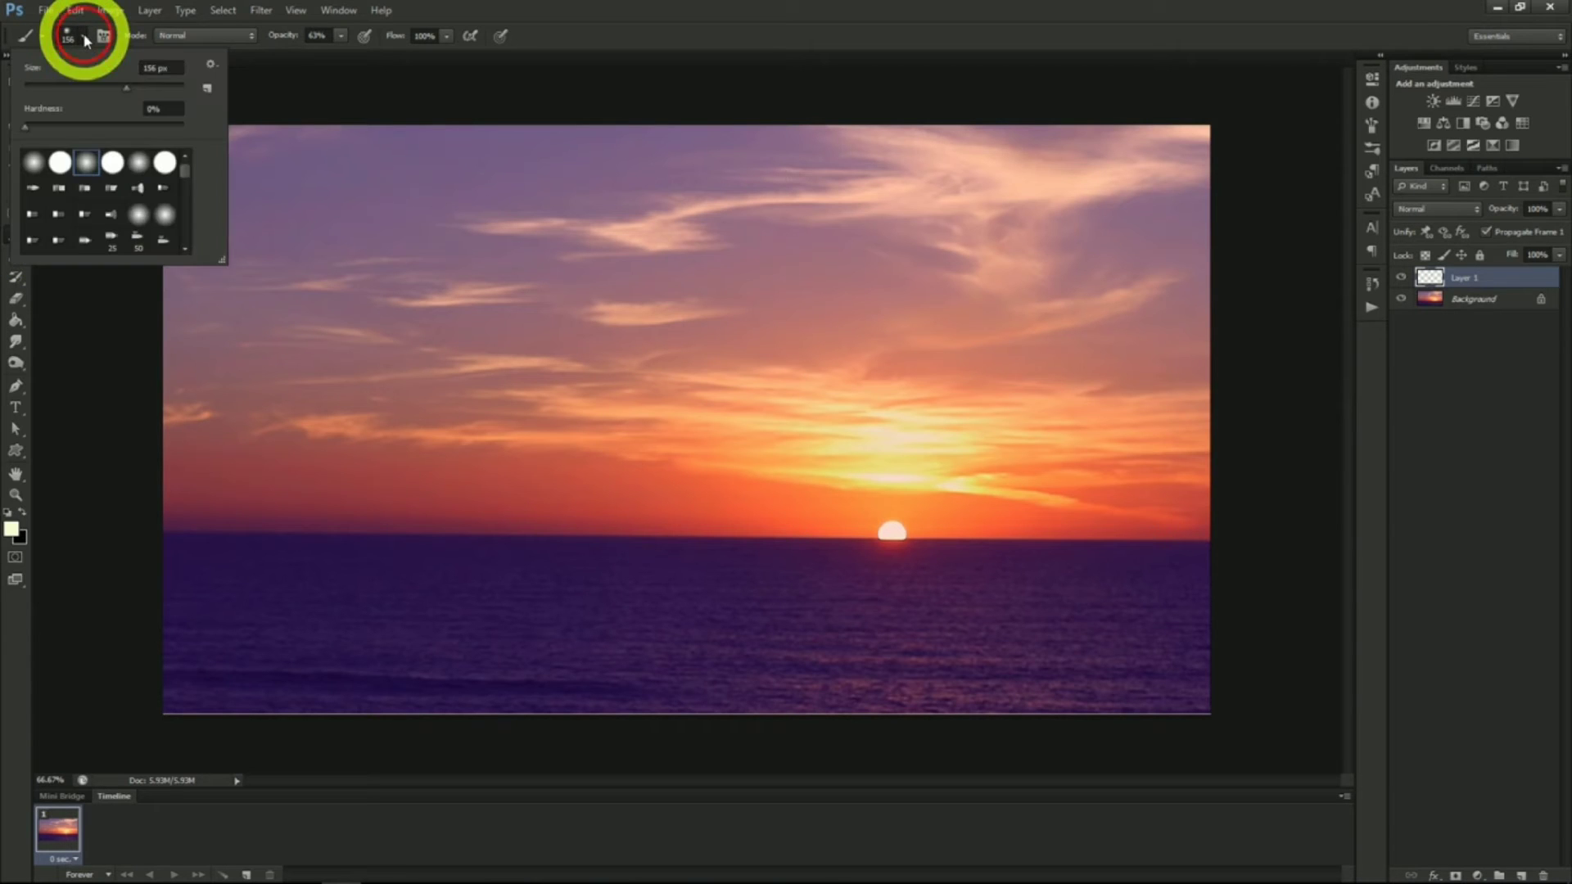
{"action": "left_click_drag", "start_coordinate": [126, 88], "coordinate": [154, 95]}
{"action": "left_click", "coordinate": [85, 39]}
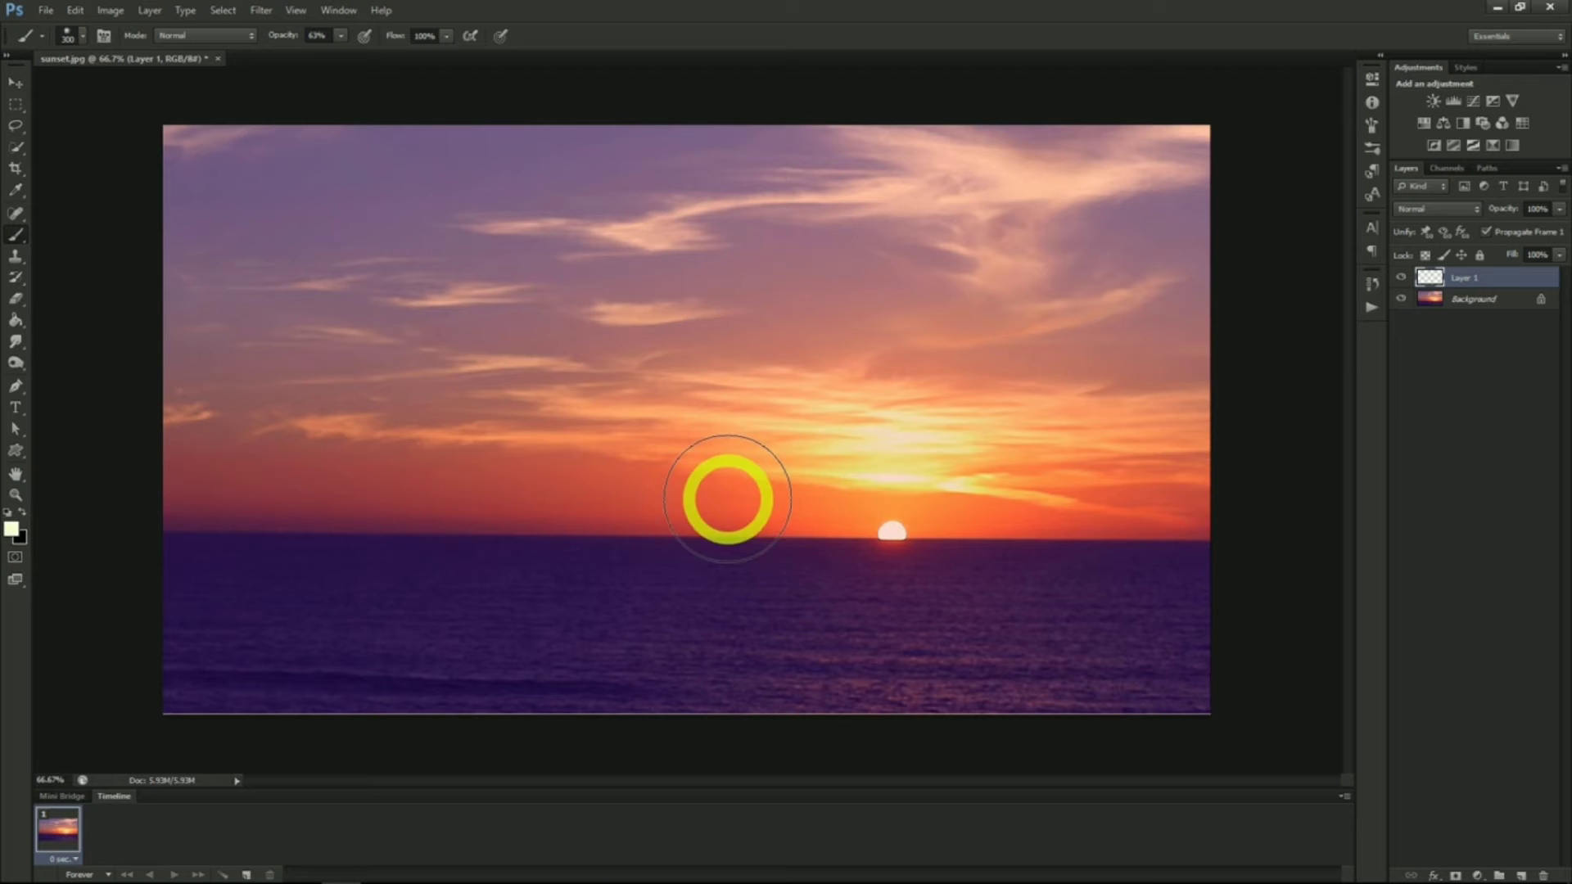
{"action": "left_click", "coordinate": [727, 500]}
Add 3.5% uniform monochromatic noise to the glow layer
{"action": "scroll", "coordinate": [790, 547], "scroll_direction": "up", "scroll_amount": 2}
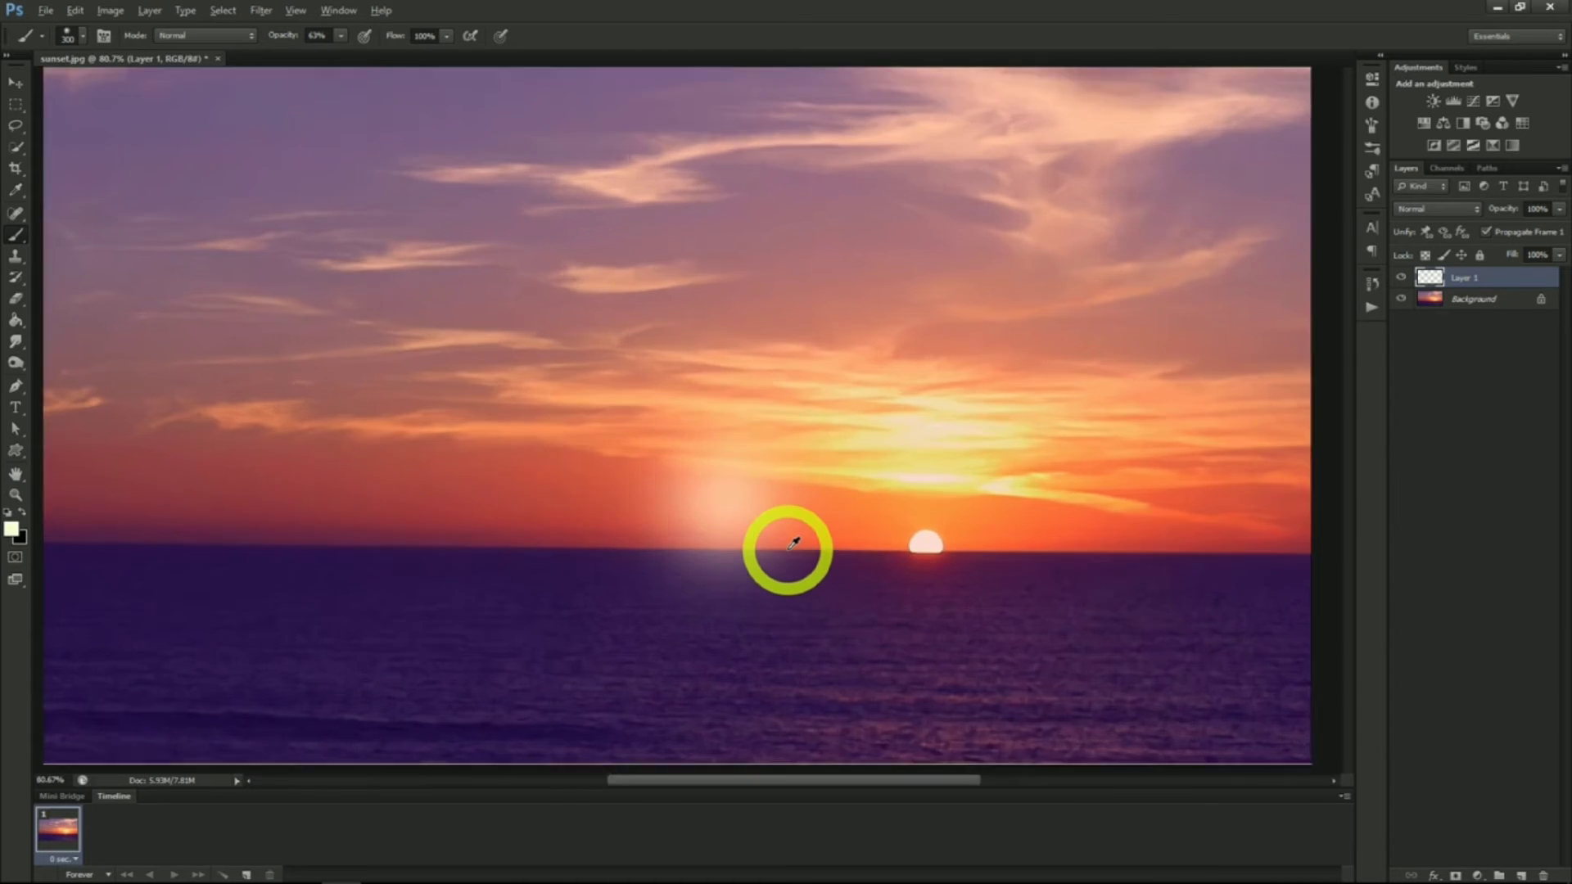
{"action": "scroll", "coordinate": [792, 543], "scroll_direction": "up", "scroll_amount": 5}
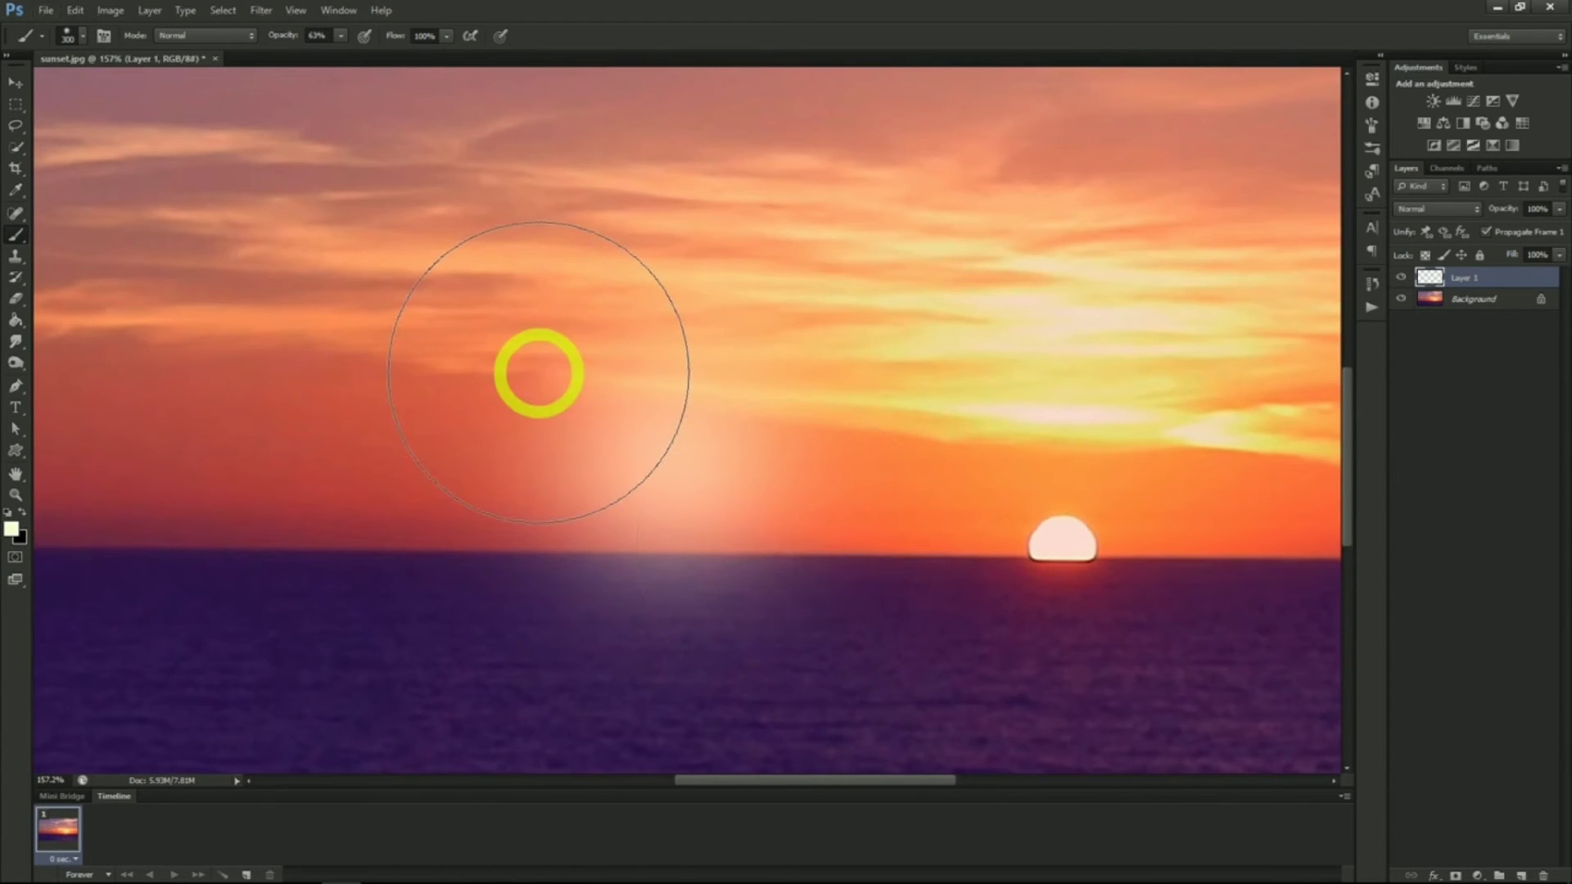
{"action": "left_click", "coordinate": [260, 10]}
{"action": "mouse_move", "coordinate": [295, 238]}
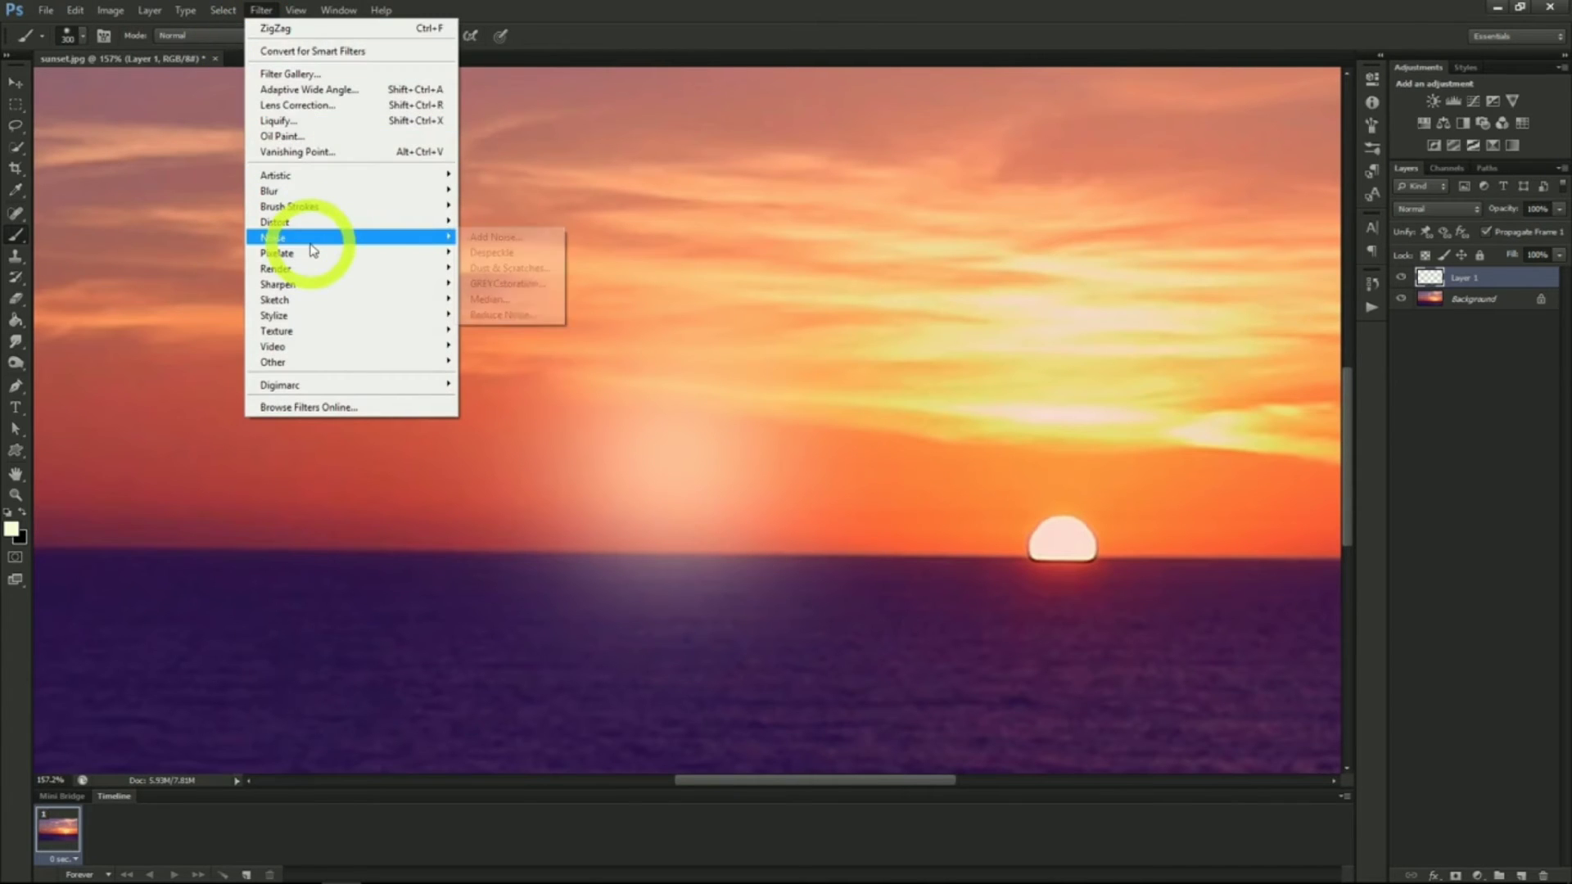
{"action": "left_click", "coordinate": [502, 238]}
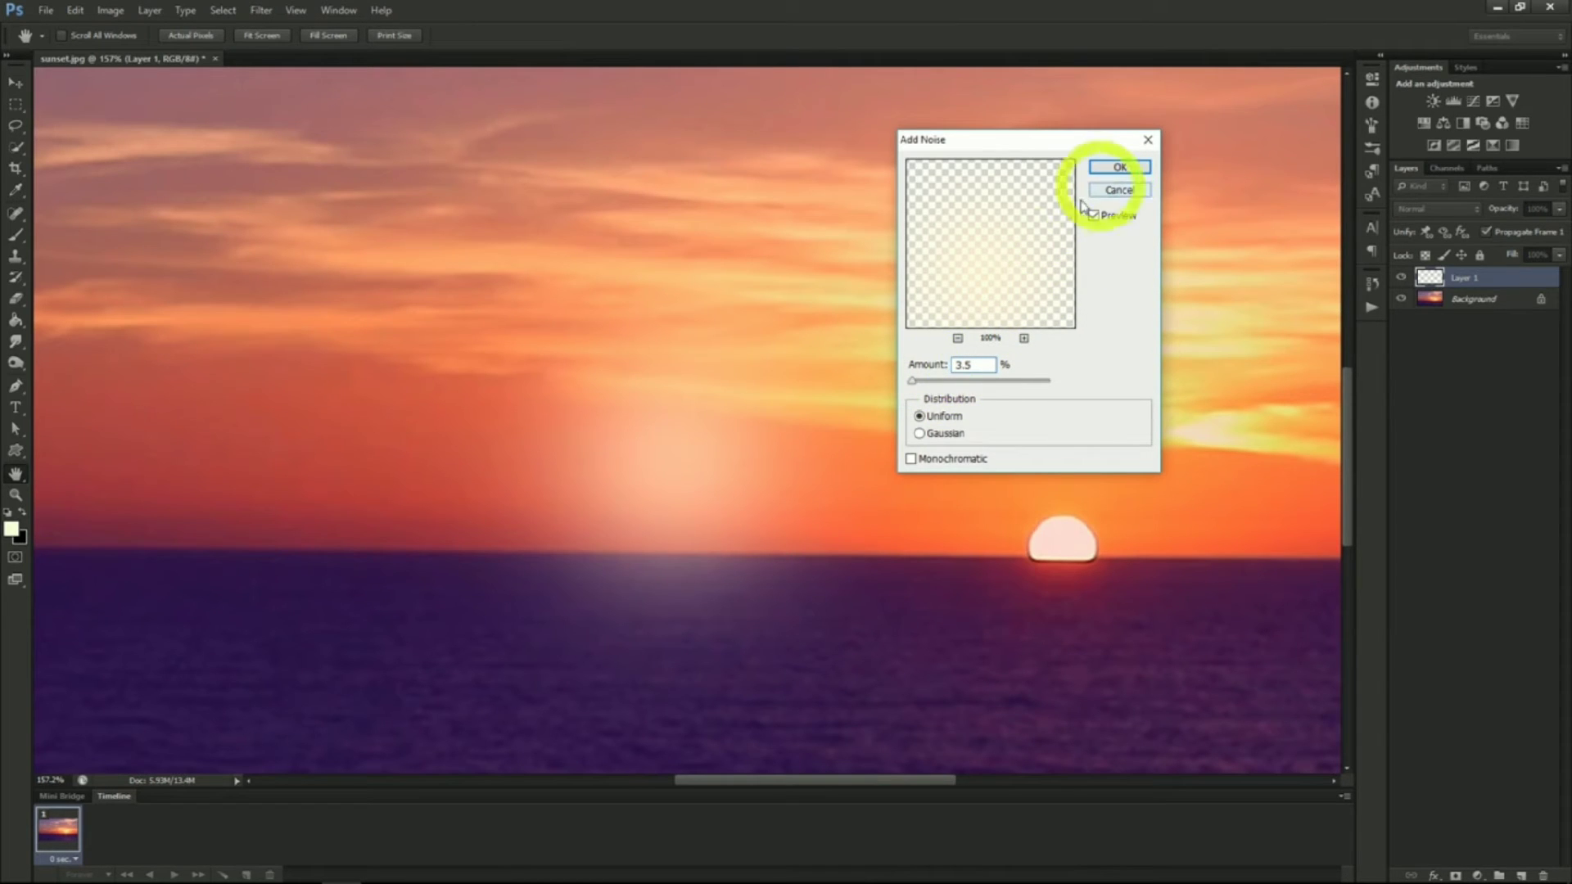
{"action": "left_click", "coordinate": [910, 464]}
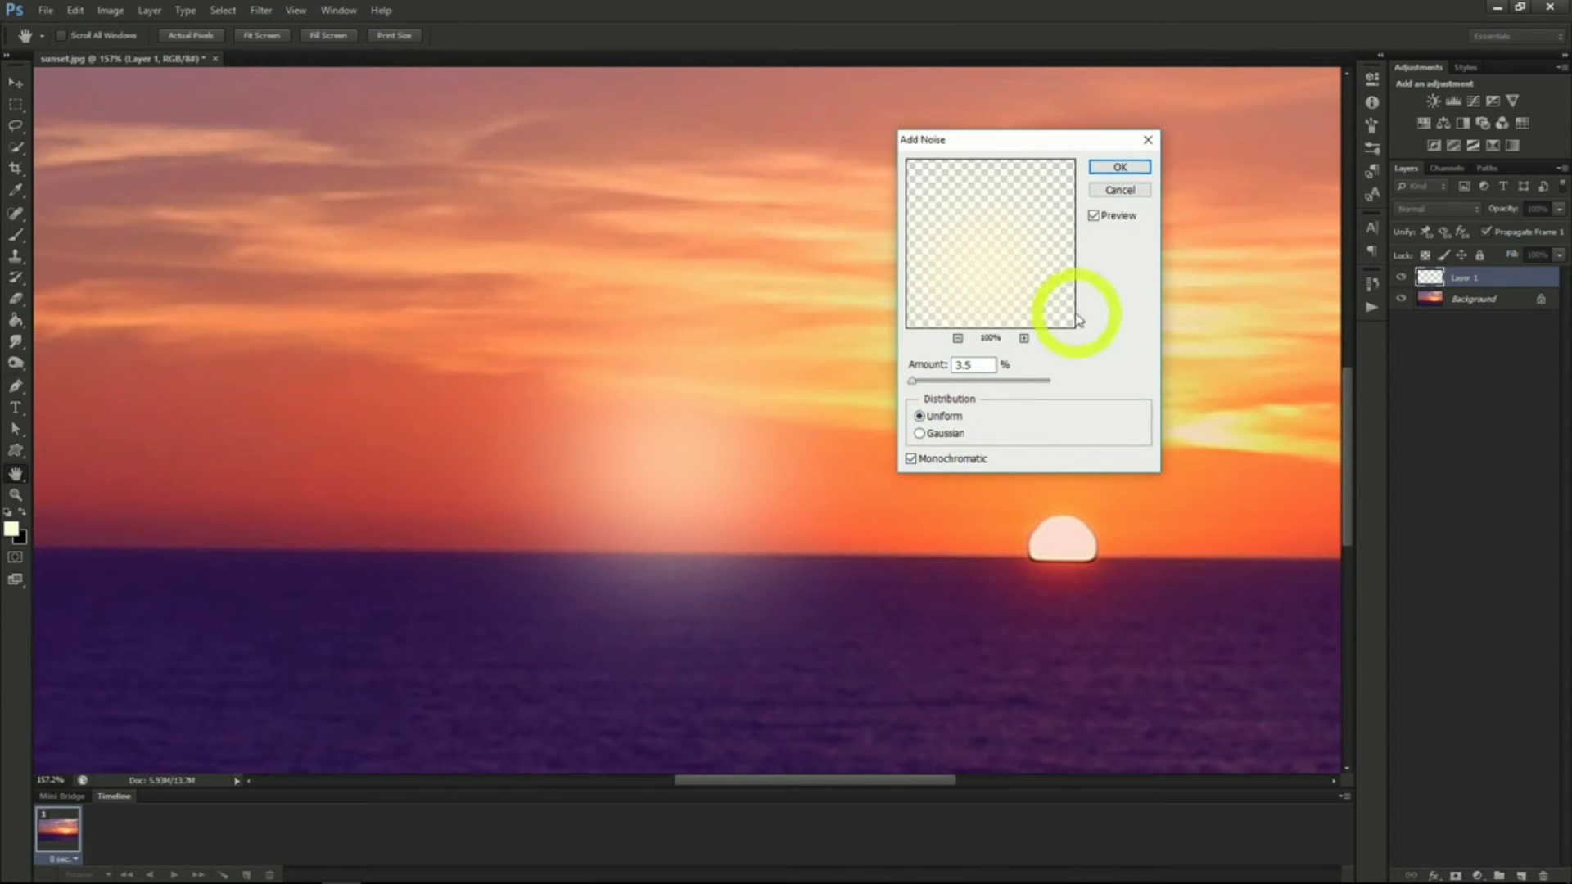
{"action": "left_click", "coordinate": [1115, 167]}
Paint another brush dab over the glow to brighten it
{"action": "key", "text": "b"}
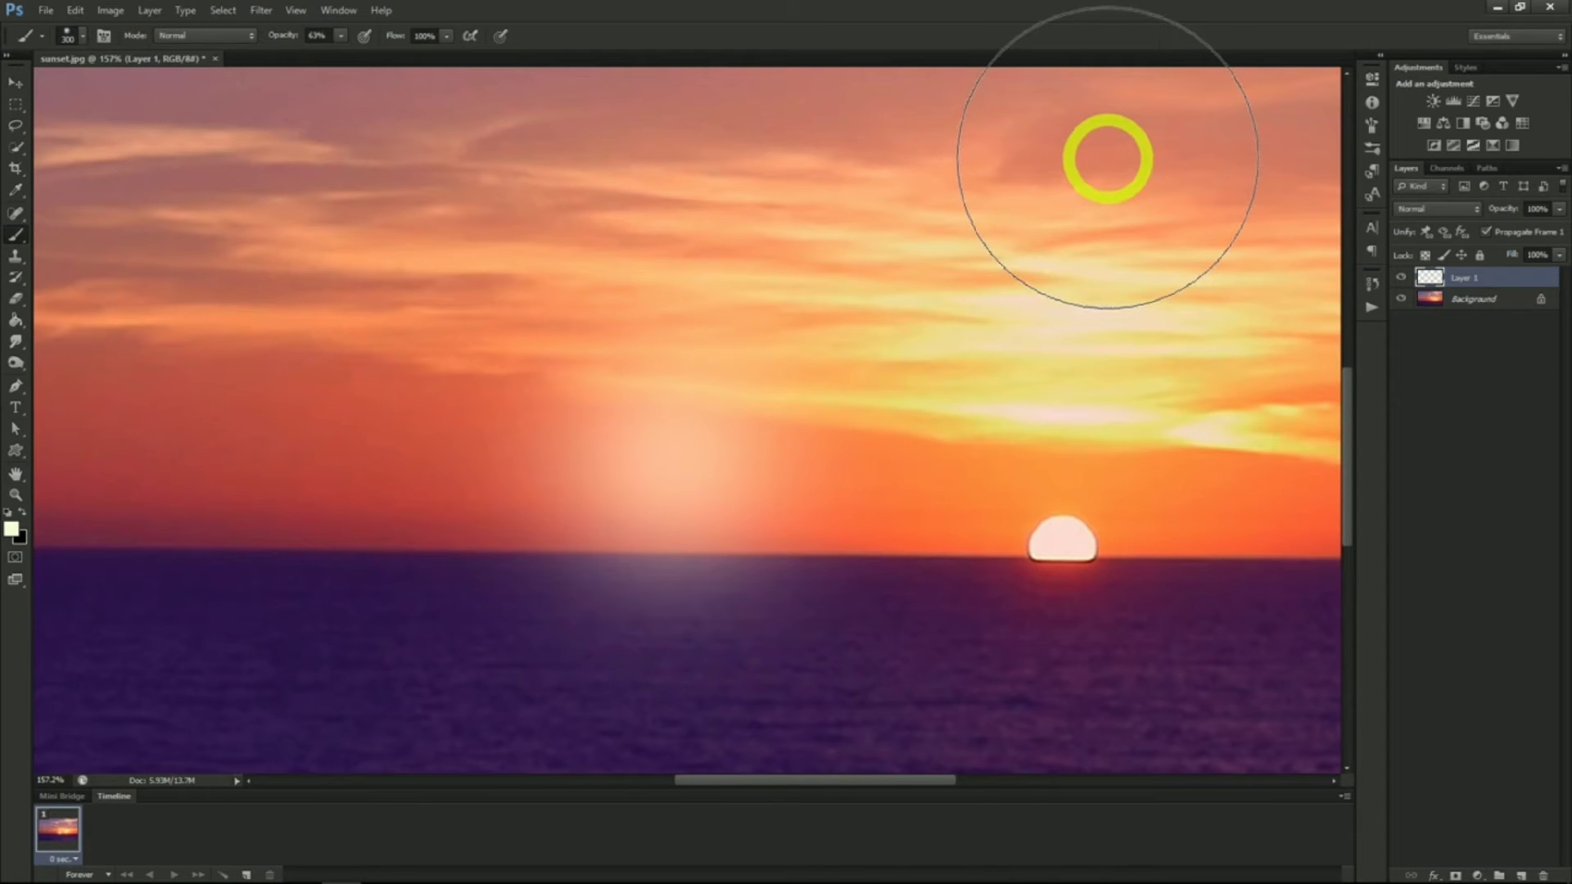
{"action": "left_click_drag", "start_coordinate": [802, 473], "coordinate": [779, 479]}
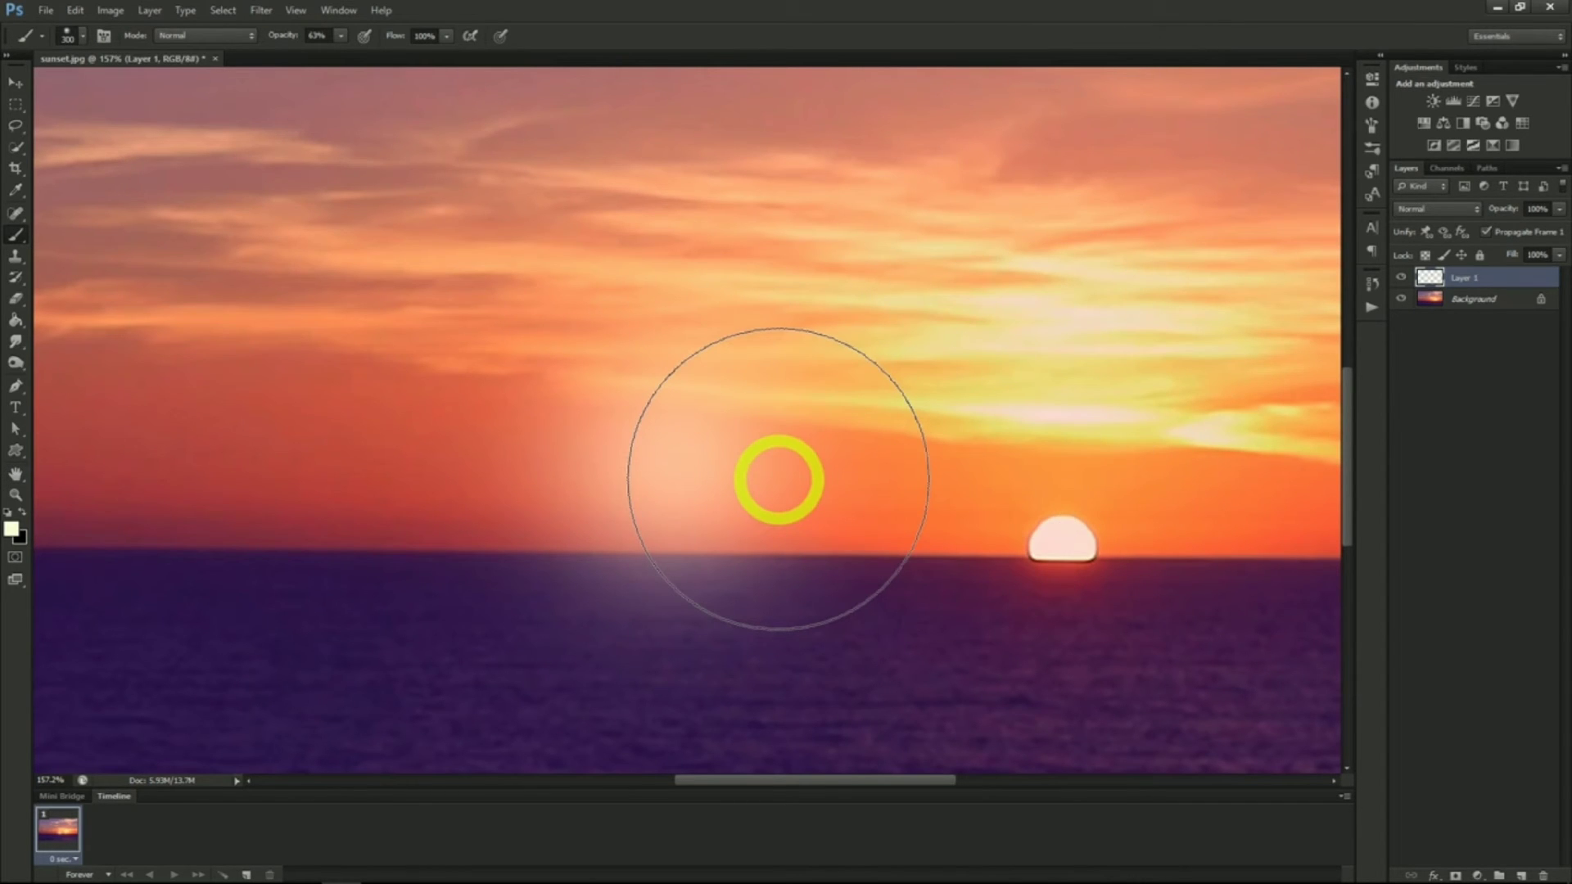
Duplicate the glow layer as White
{"action": "right_click", "coordinate": [1477, 275]}
{"action": "left_click", "coordinate": [1466, 336]}
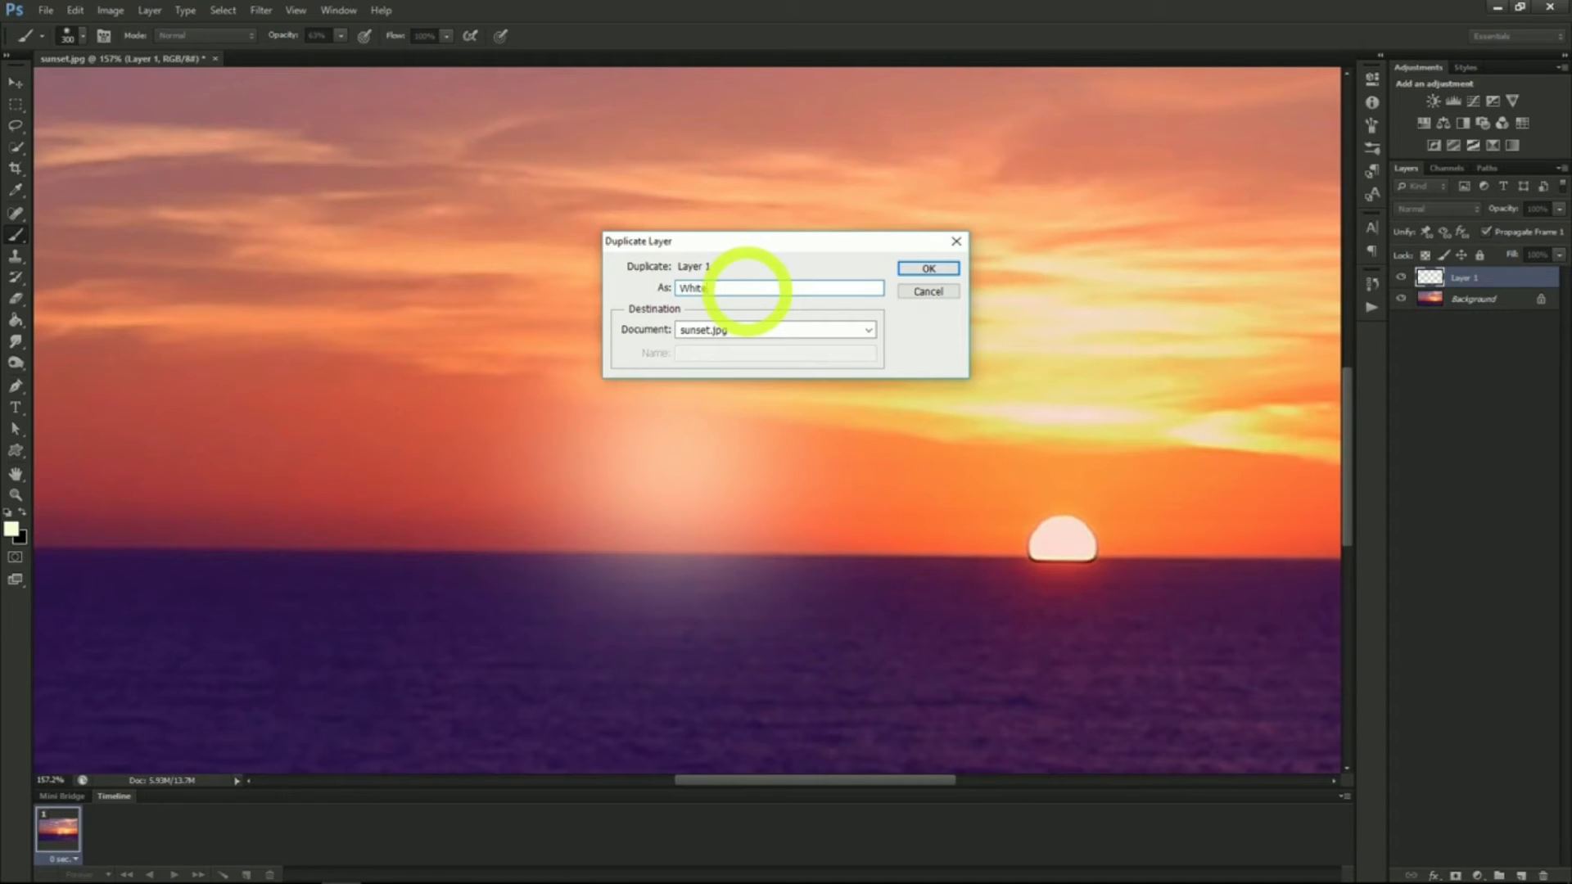
{"action": "key", "text": "Return"}
Rename the original glow layer to Orange and hide the White layer
{"action": "left_click", "coordinate": [1464, 301]}
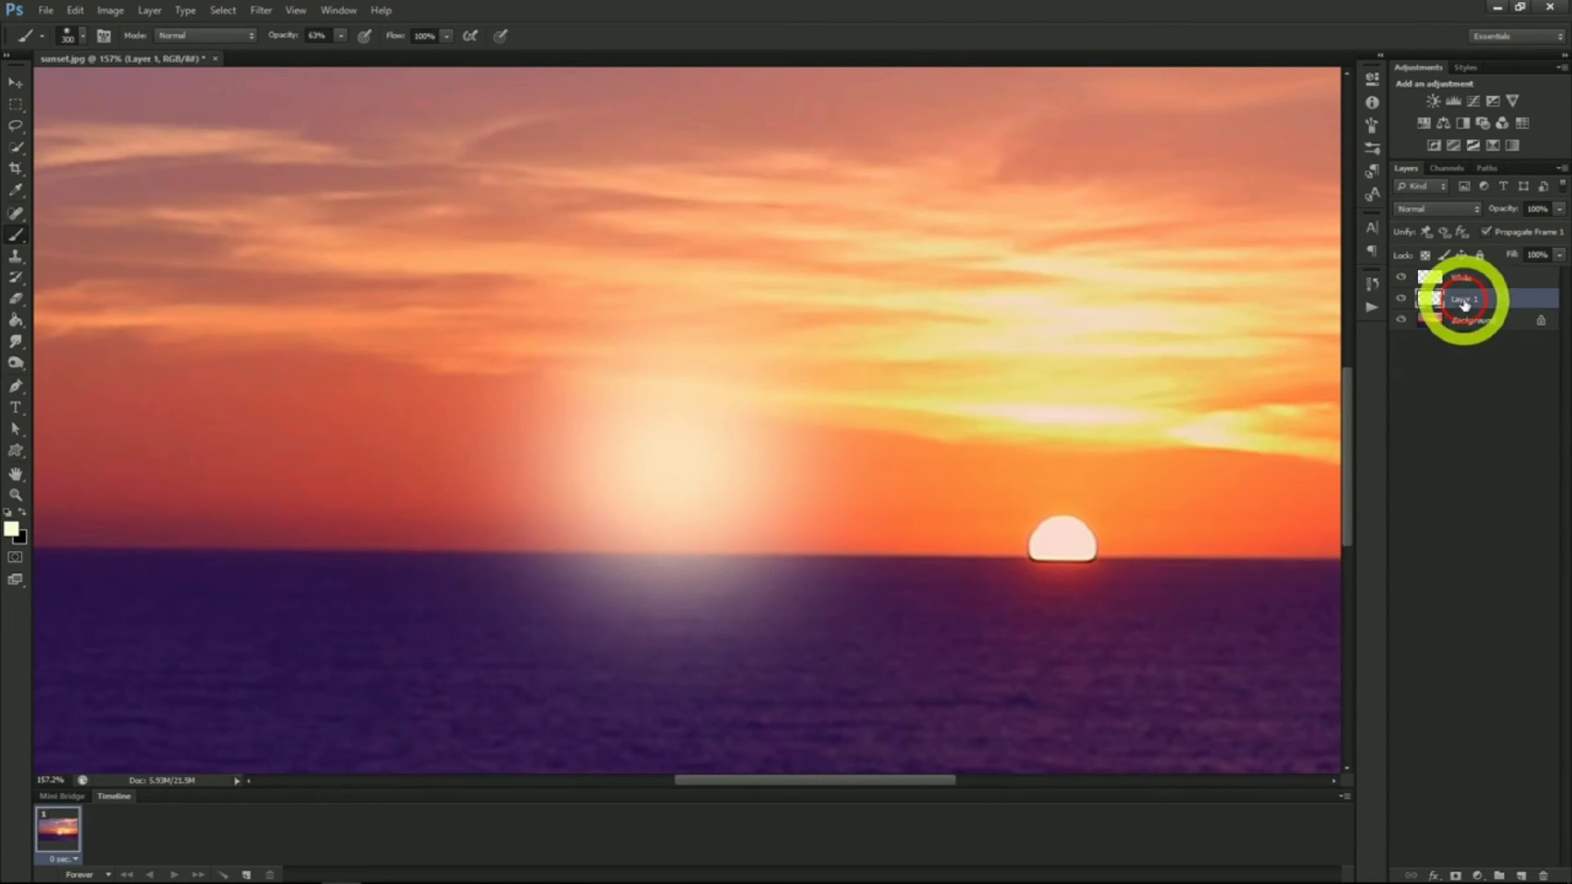
{"action": "right_click", "coordinate": [1464, 301]}
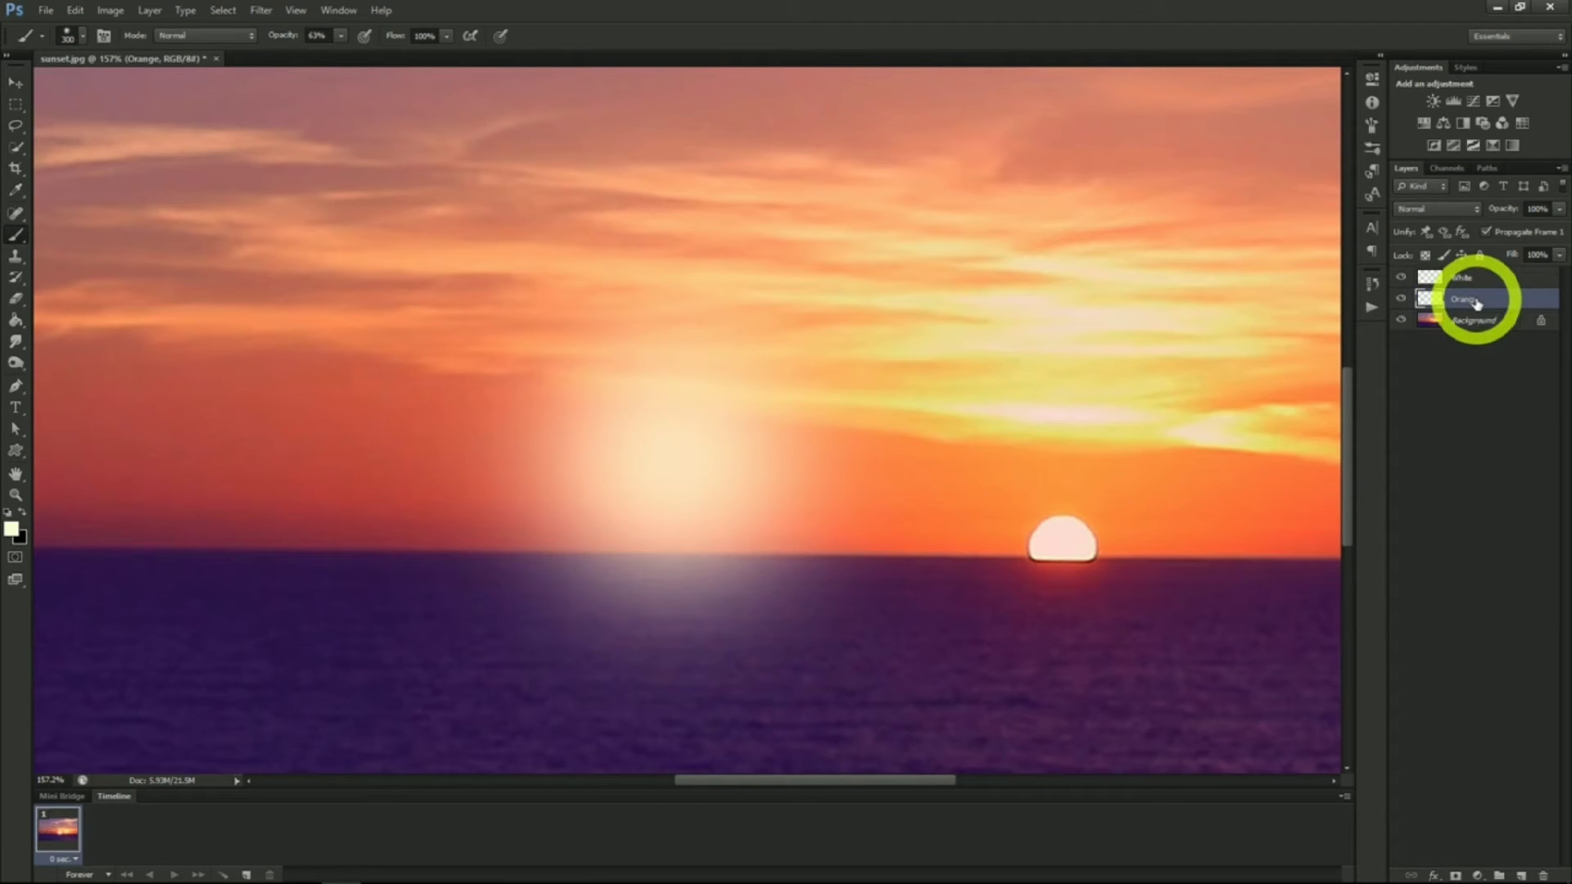
{"action": "left_click", "coordinate": [1400, 278]}
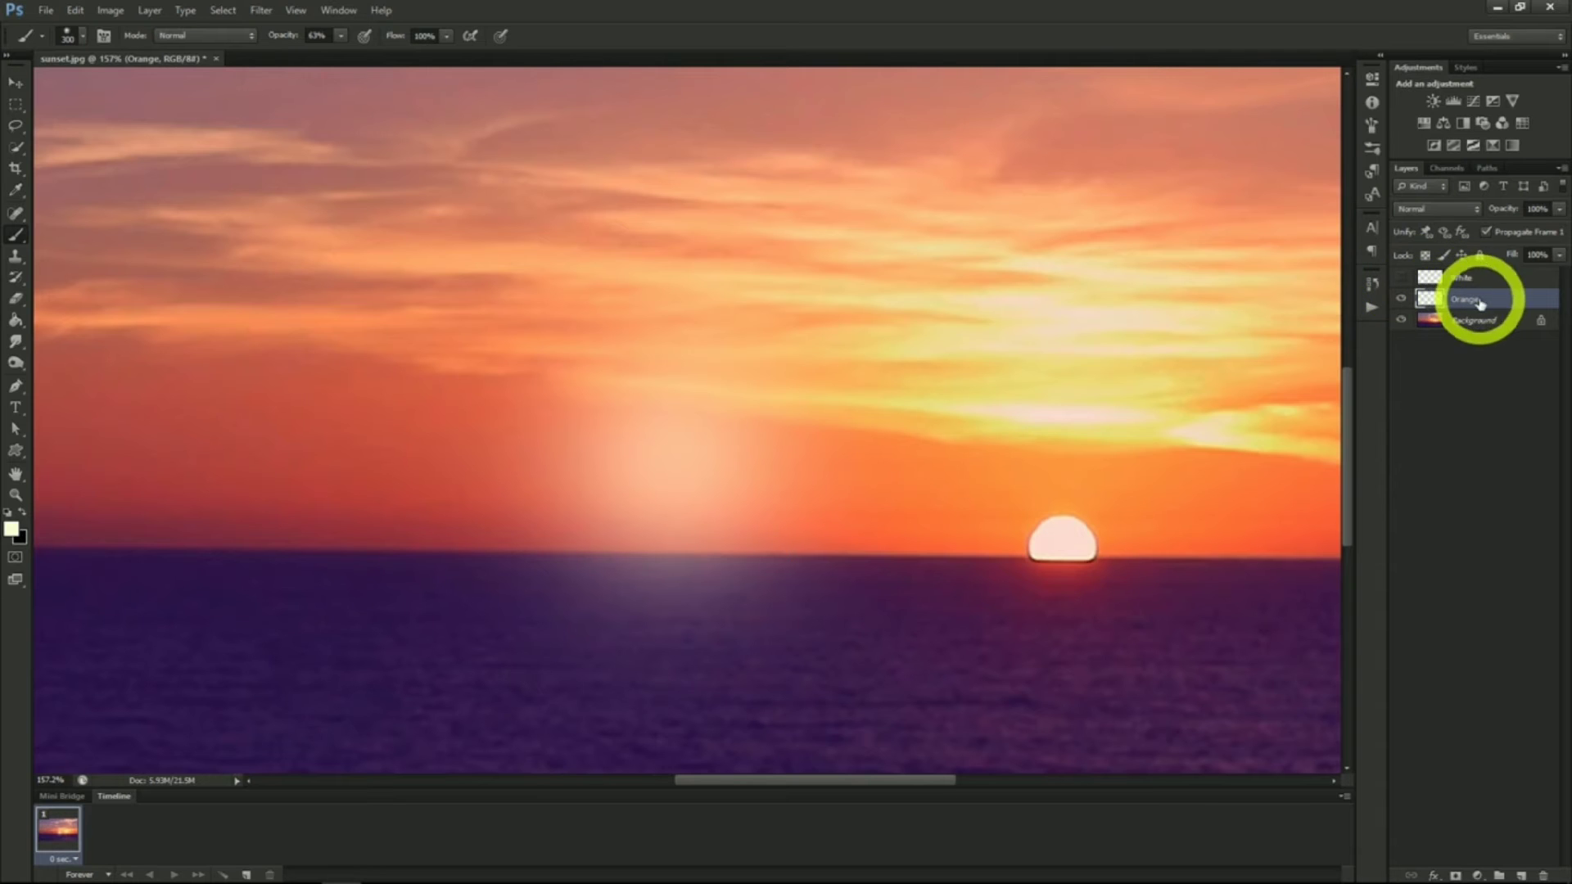
Colorize the Orange layer with Hue/Saturation at hue 45 and saturation 97, lowering its lightness
{"action": "left_click", "coordinate": [111, 10]}
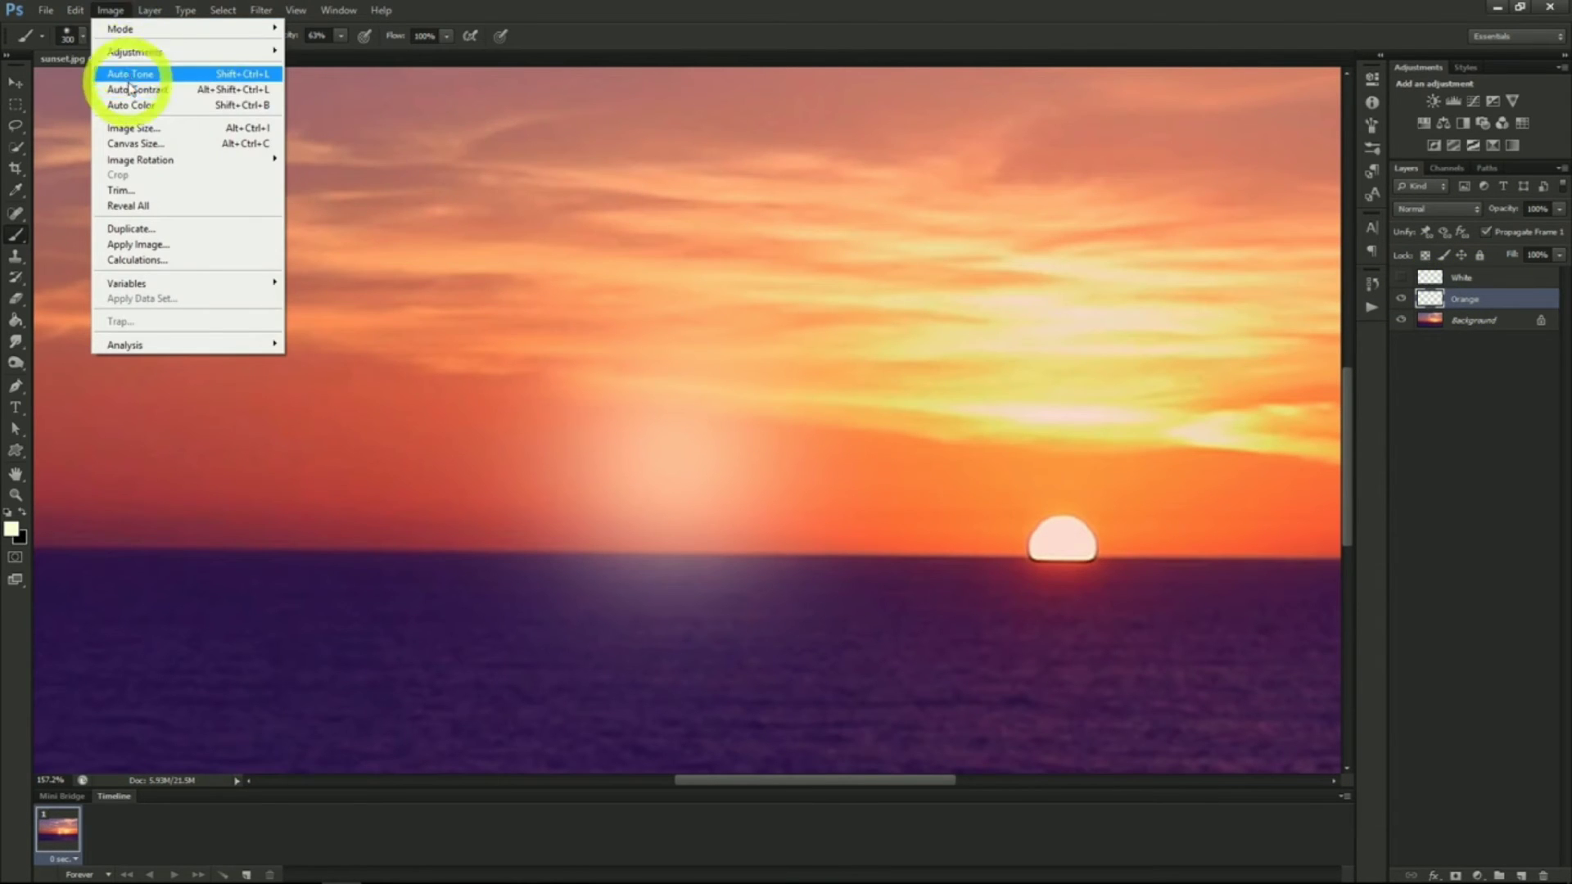
{"action": "mouse_move", "coordinate": [150, 54]}
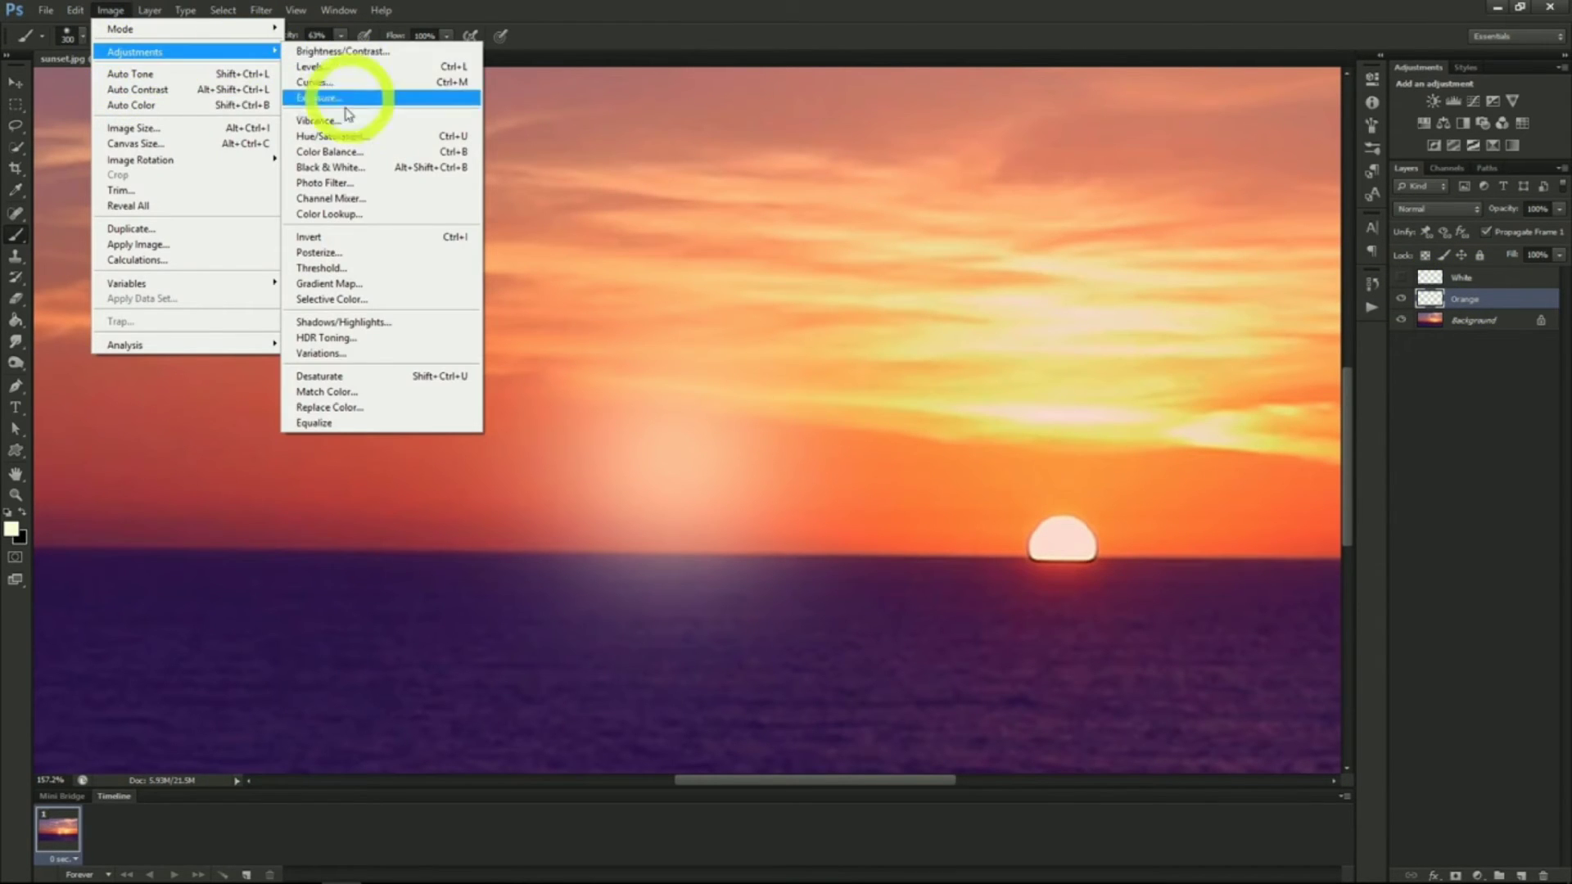
{"action": "left_click", "coordinate": [333, 135]}
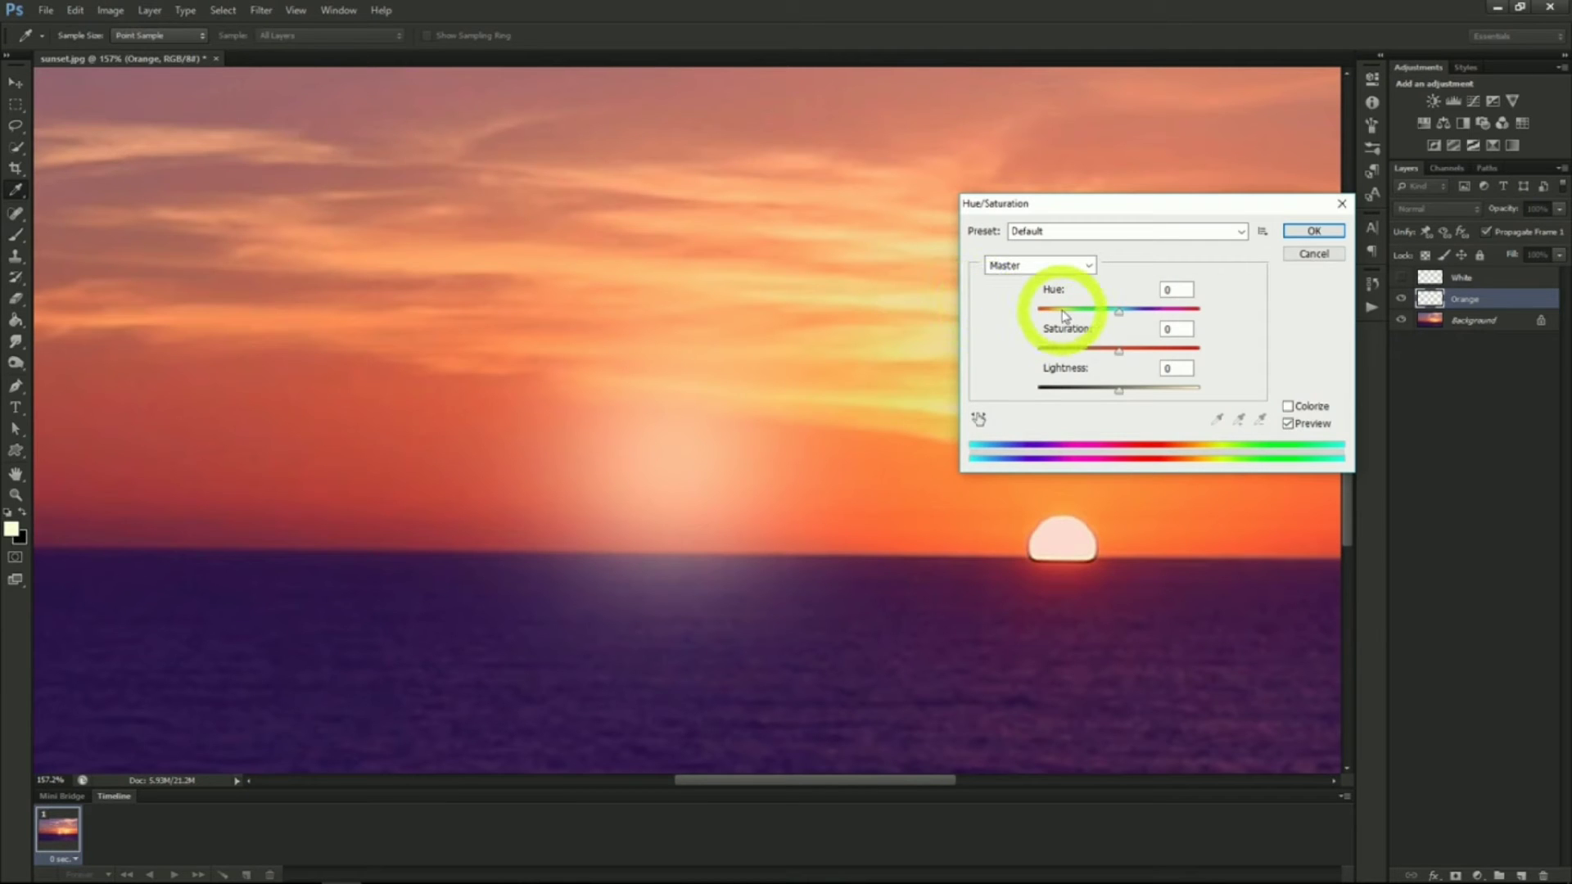
{"action": "left_click", "coordinate": [1288, 407]}
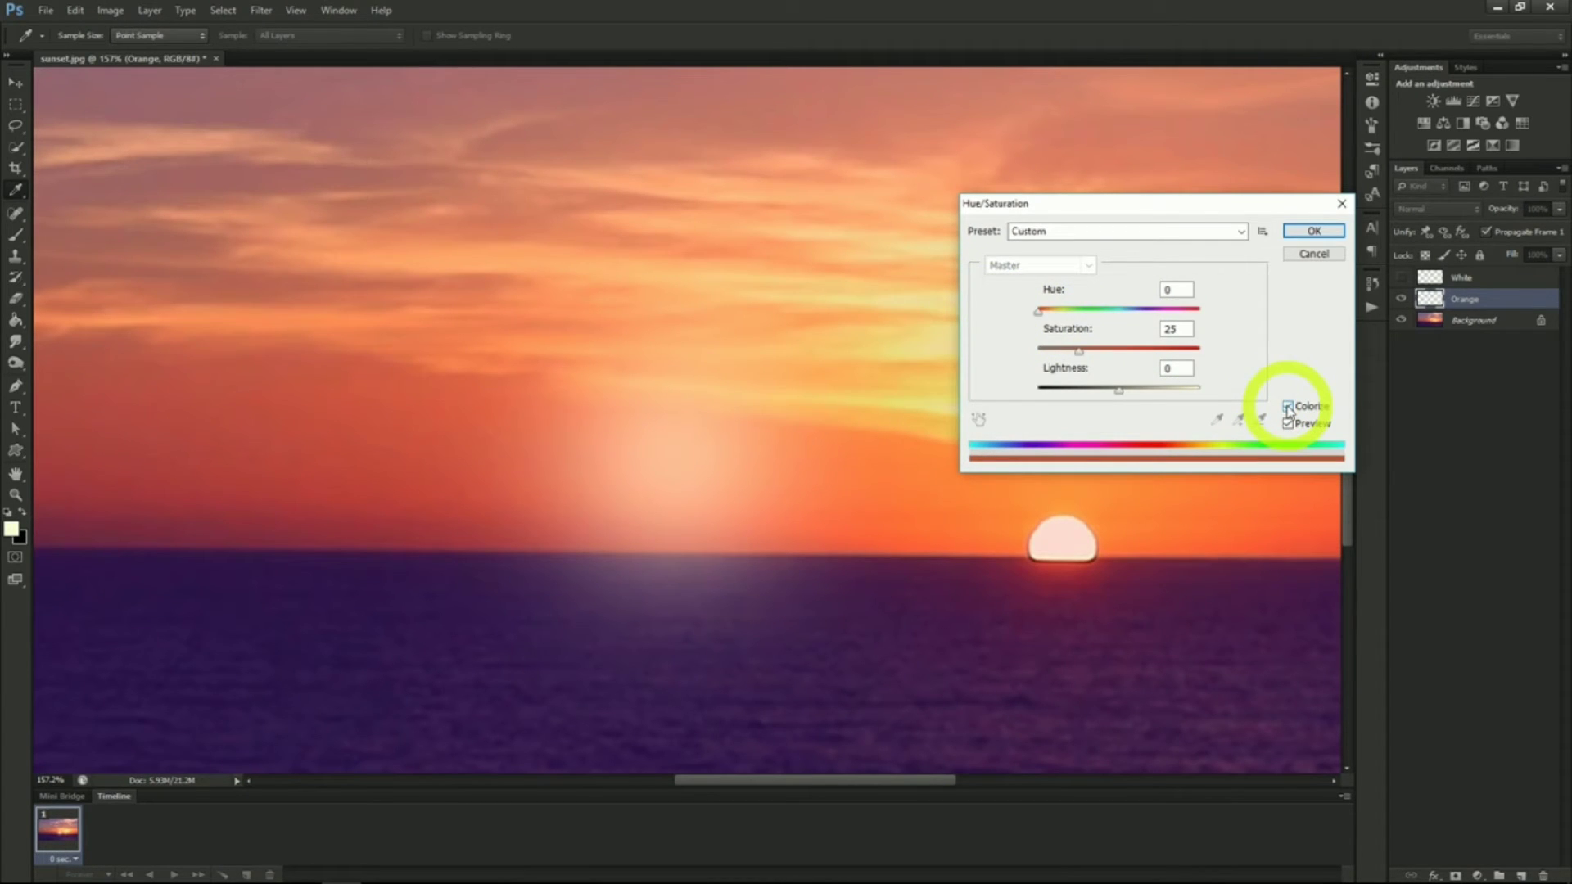
{"action": "left_click_drag", "start_coordinate": [1038, 312], "coordinate": [1195, 354]}
{"action": "left_click_drag", "start_coordinate": [1120, 391], "coordinate": [1104, 396]}
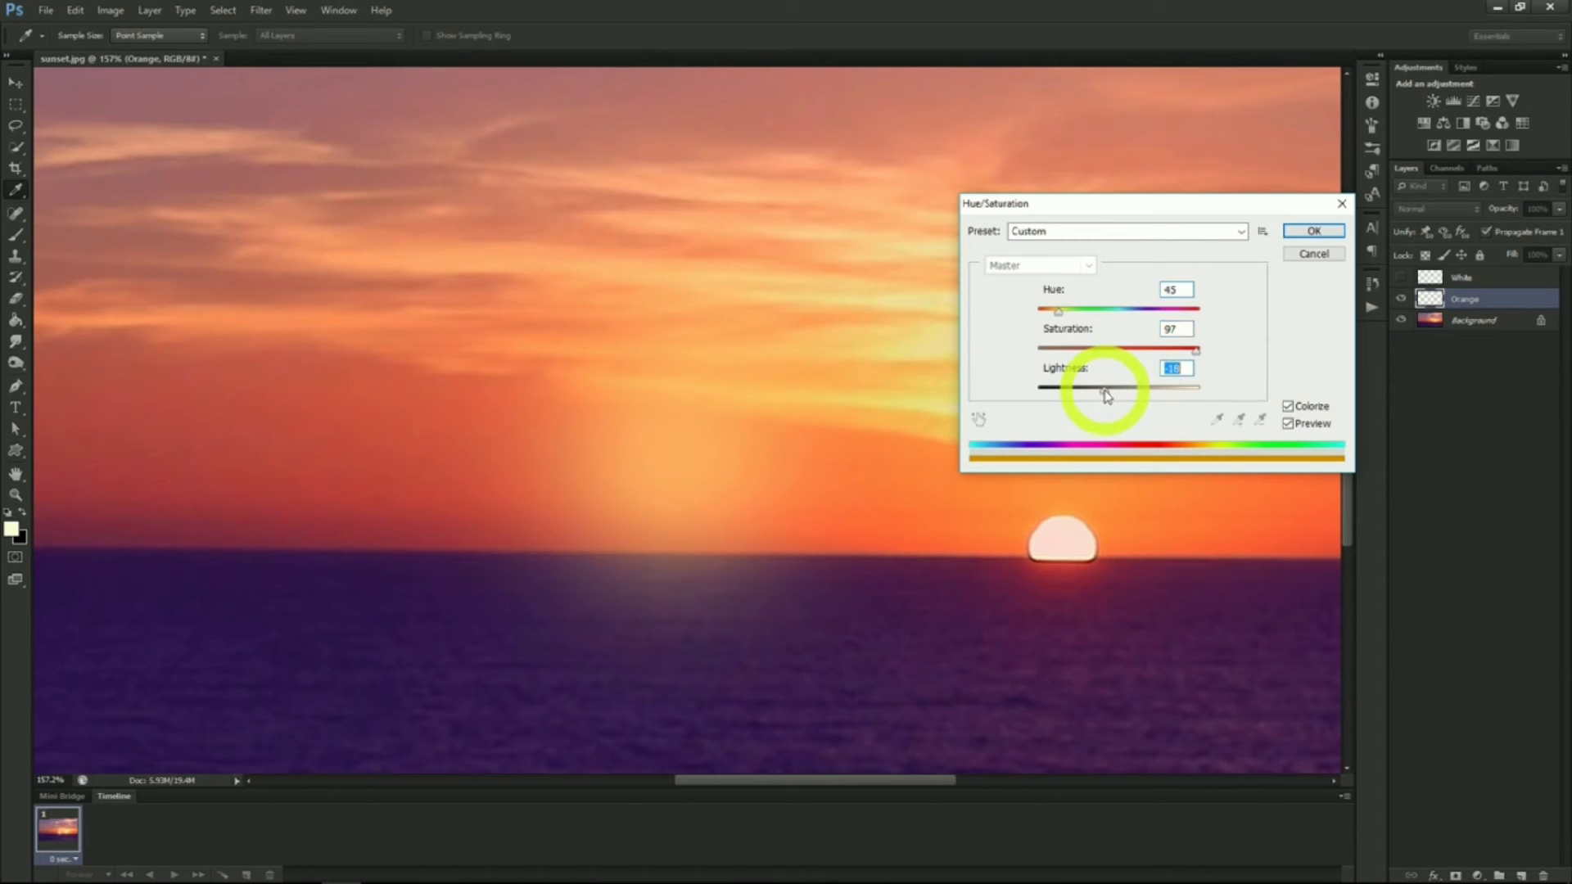
{"action": "left_click", "coordinate": [1313, 231]}
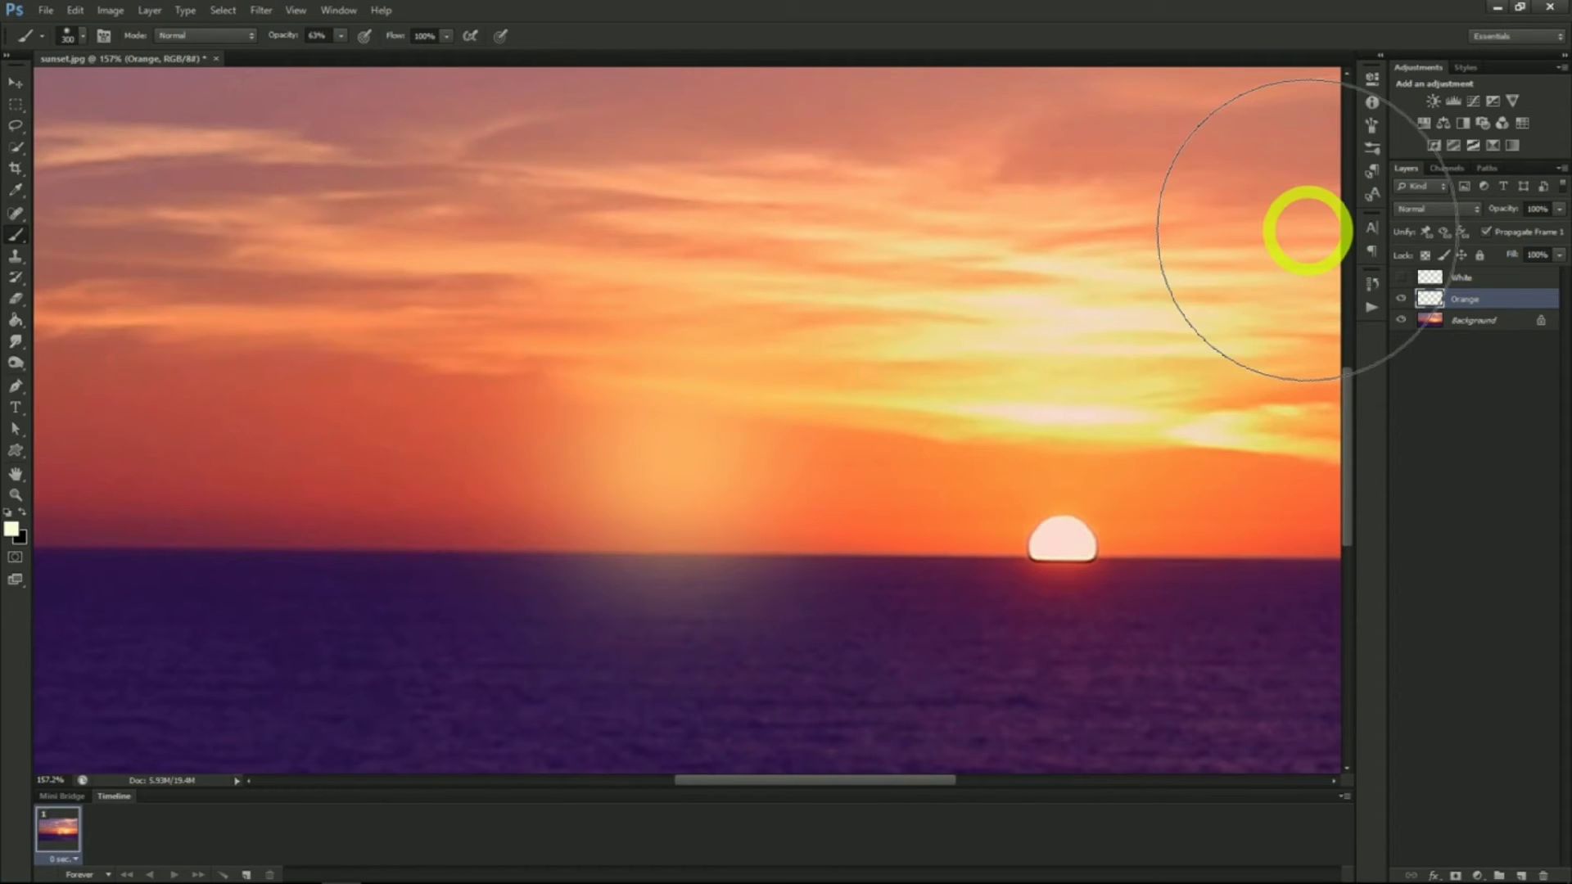
Set the Orange layer's blend mode to Screen
{"action": "left_click", "coordinate": [1429, 206]}
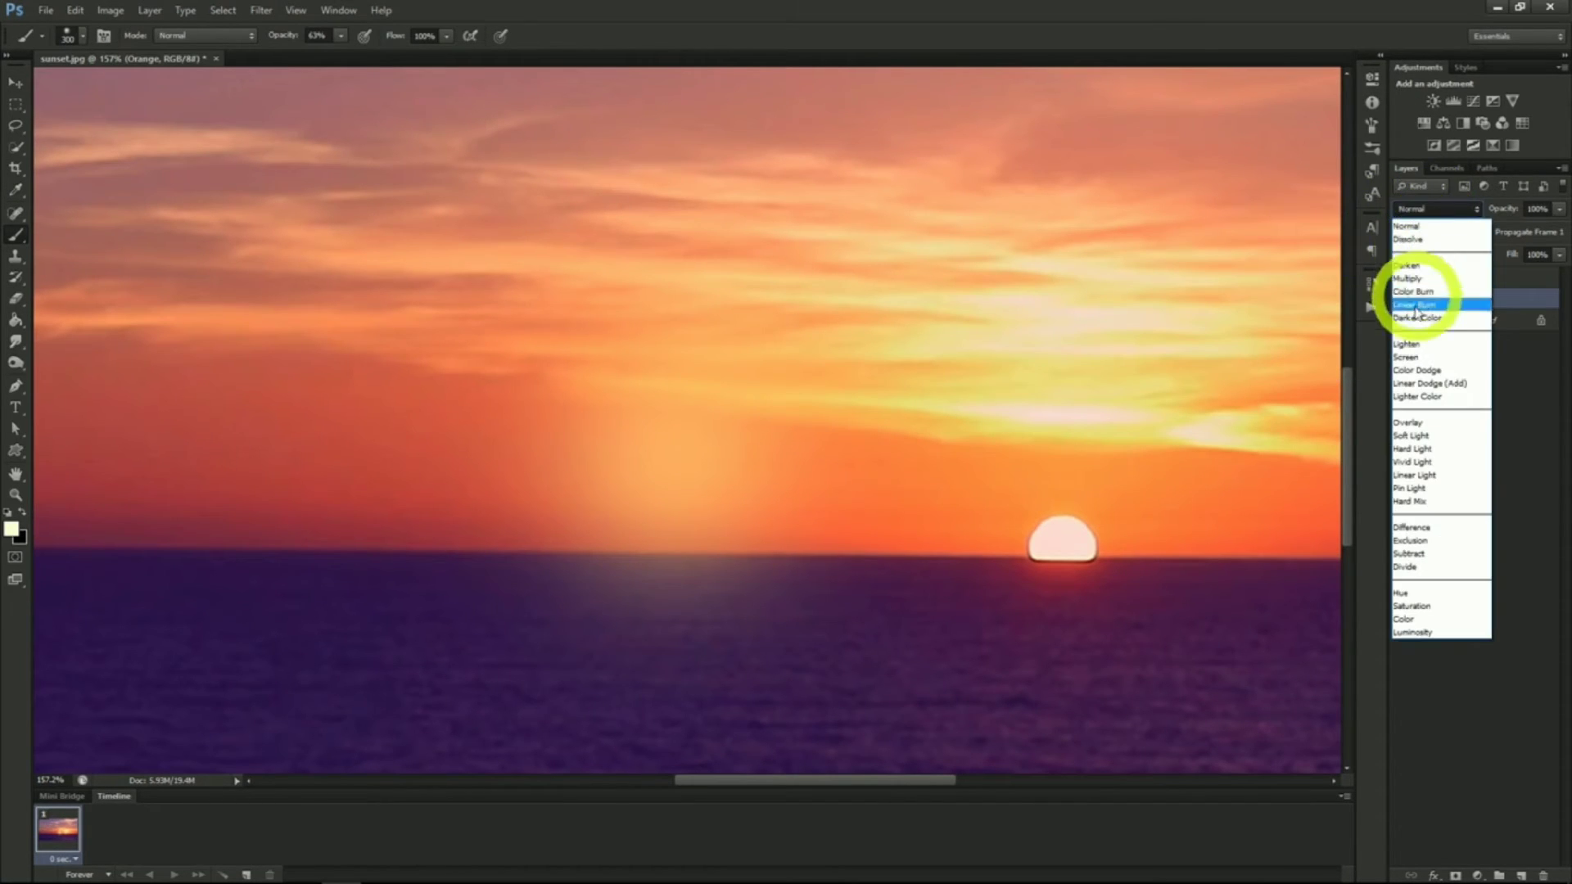
{"action": "left_click", "coordinate": [1414, 357]}
Select the White layer and set its blend mode to Linear Dodge (Add)
{"action": "left_click", "coordinate": [1427, 281]}
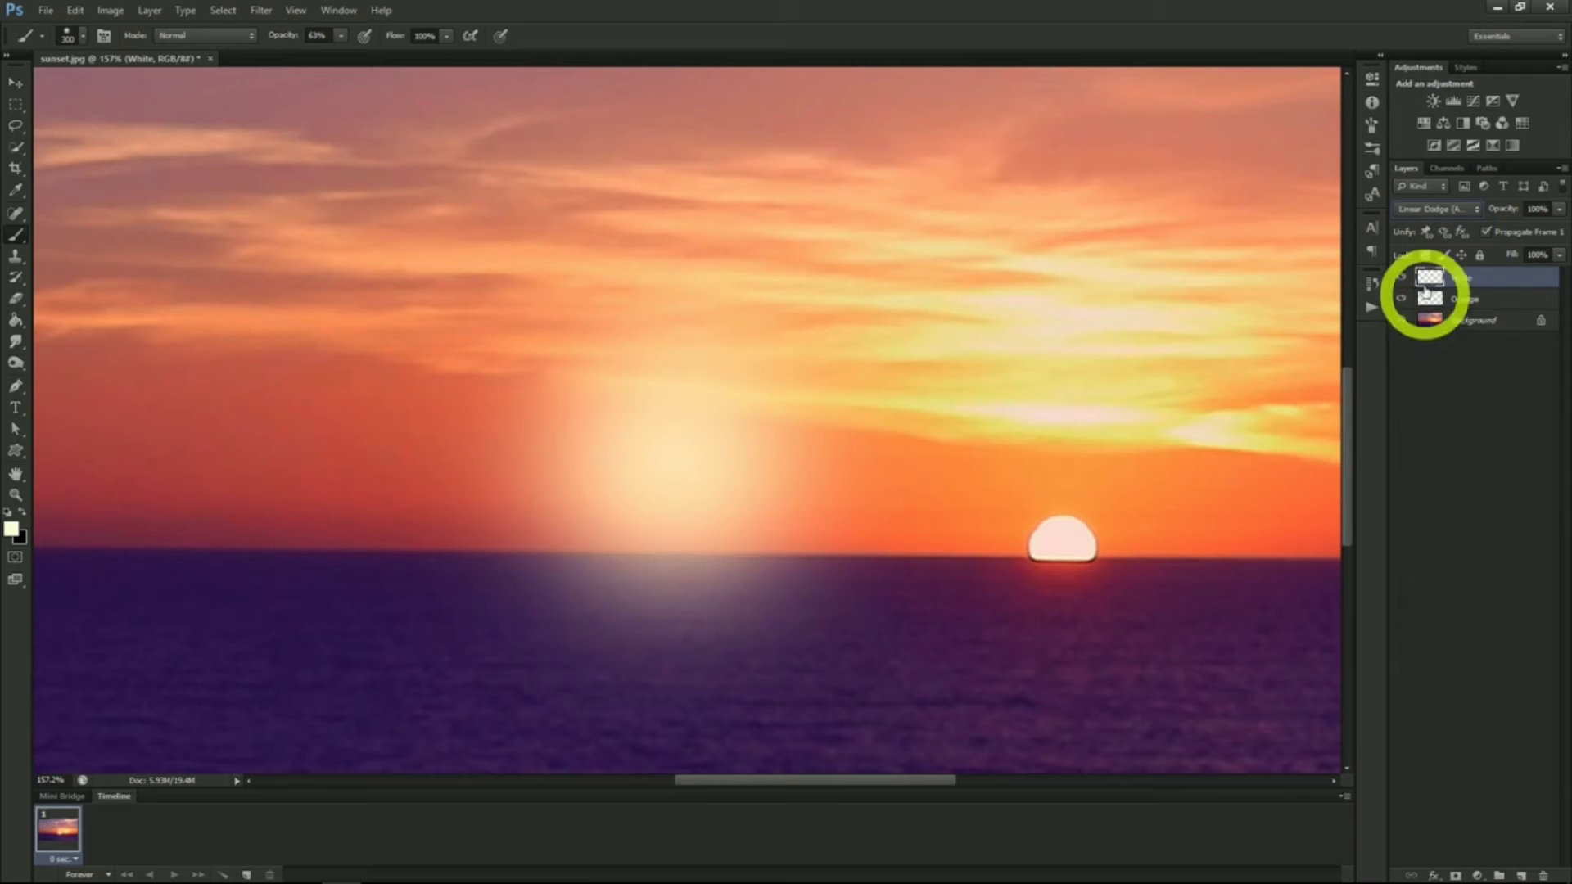
{"action": "left_click", "coordinate": [1438, 211]}
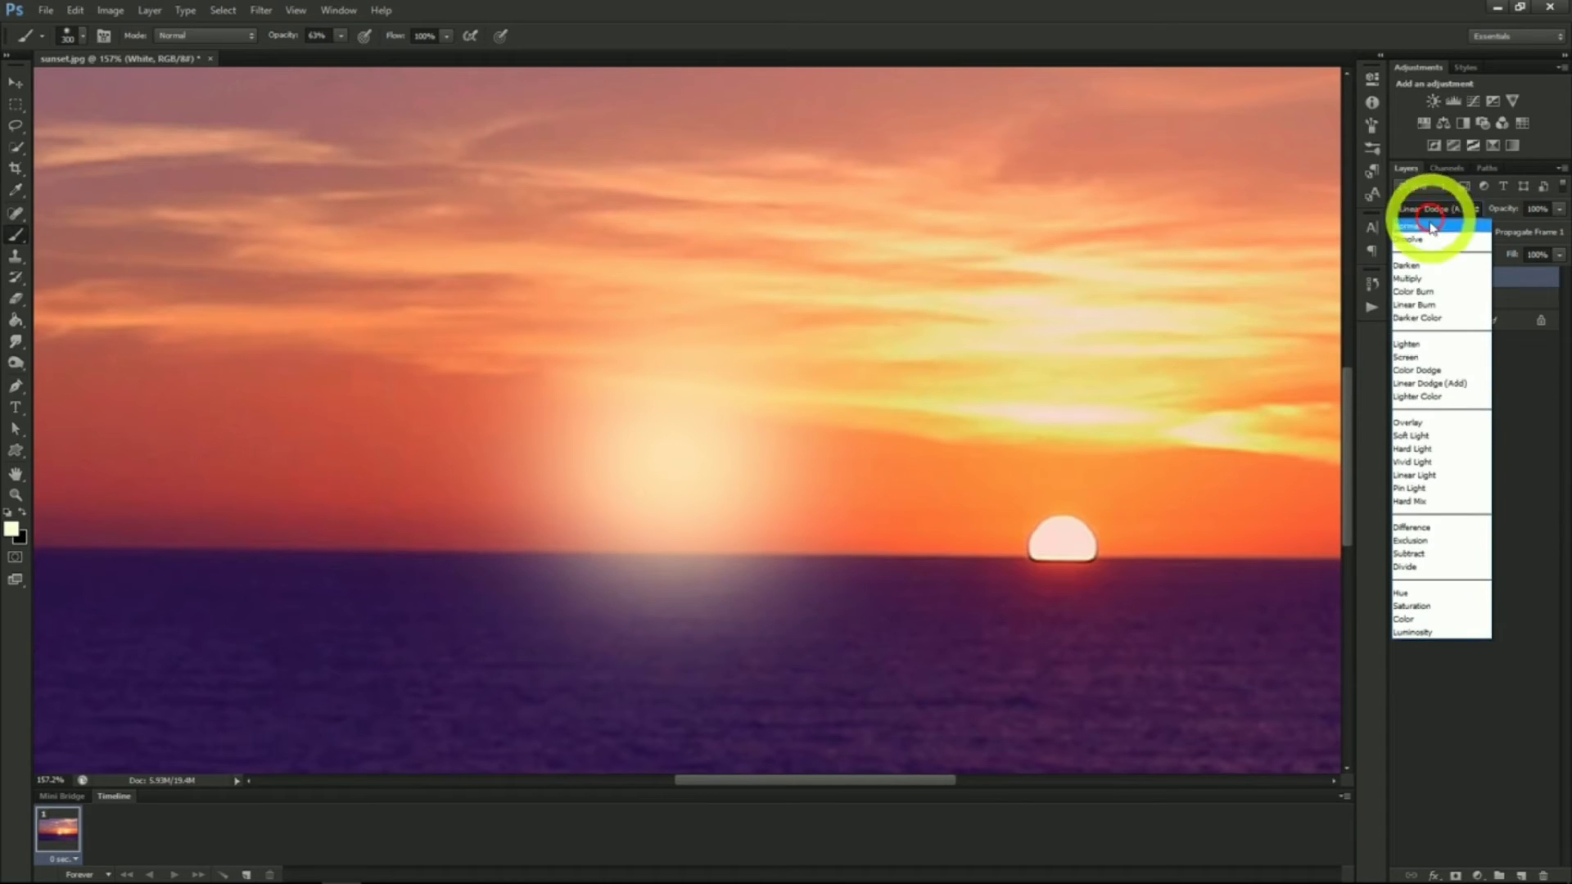
{"action": "left_click", "coordinate": [1426, 385]}
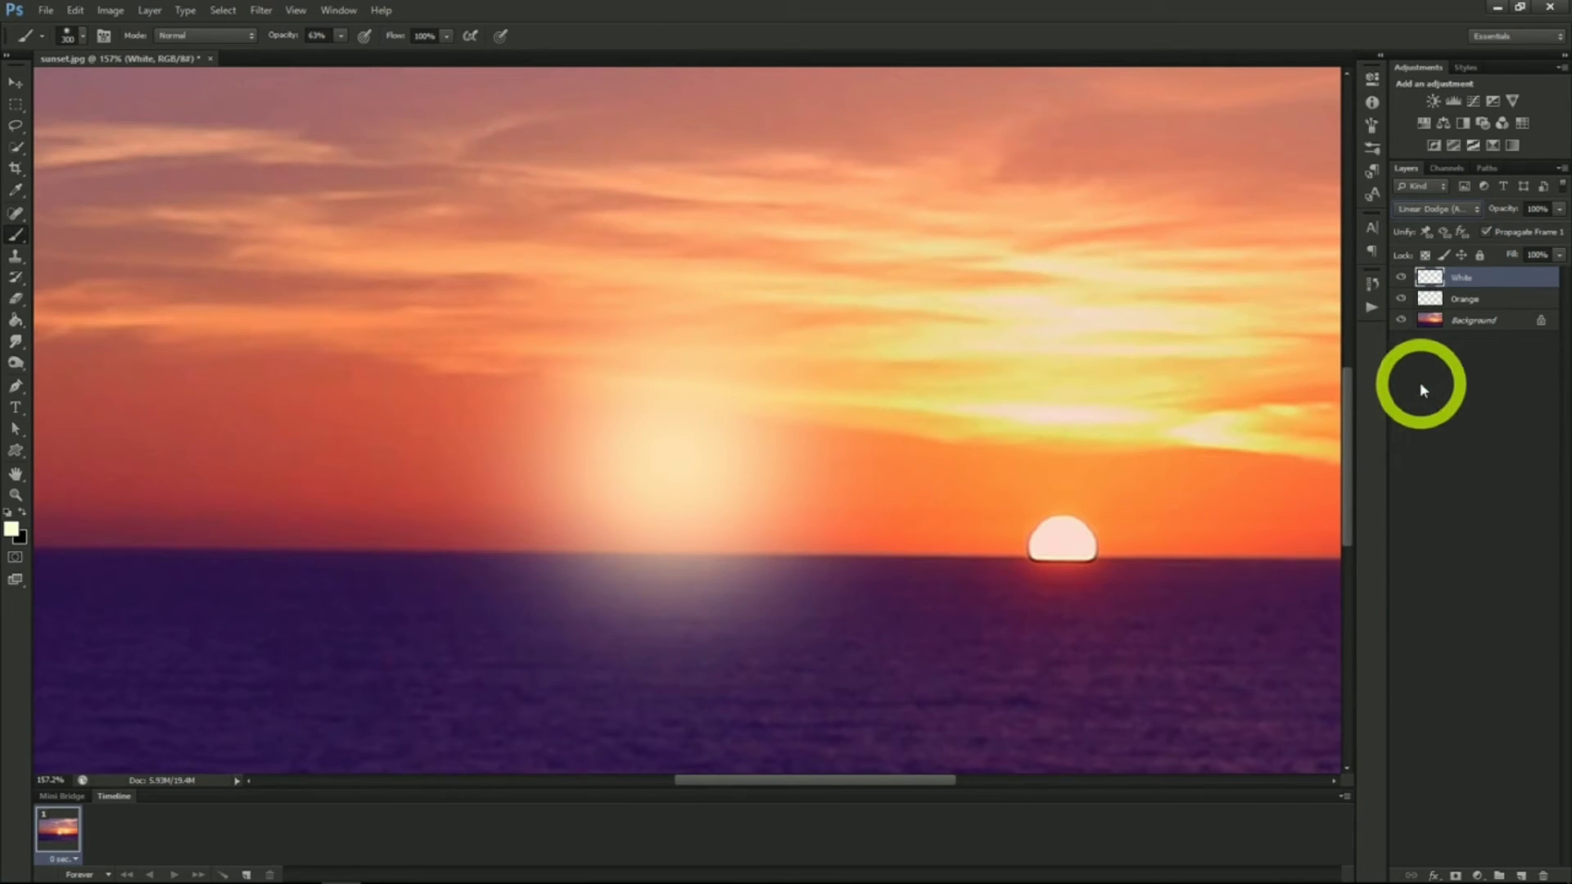
Scale up the Orange glow layer with Free Transform and apply the transformation
{"action": "left_click", "coordinate": [1478, 301]}
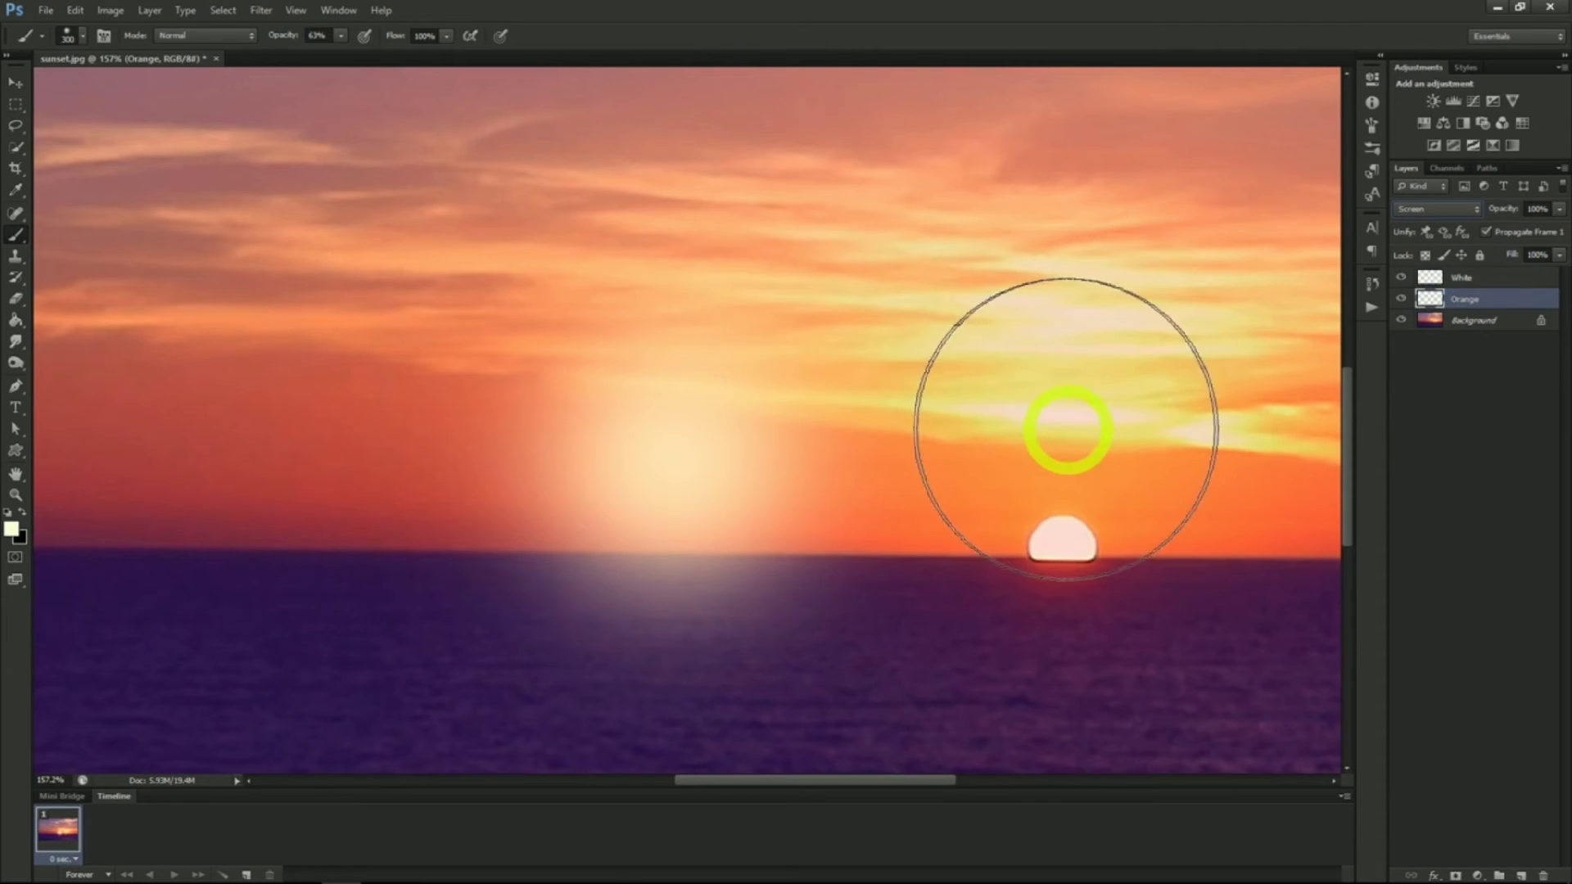
{"action": "key", "text": "ctrl+t"}
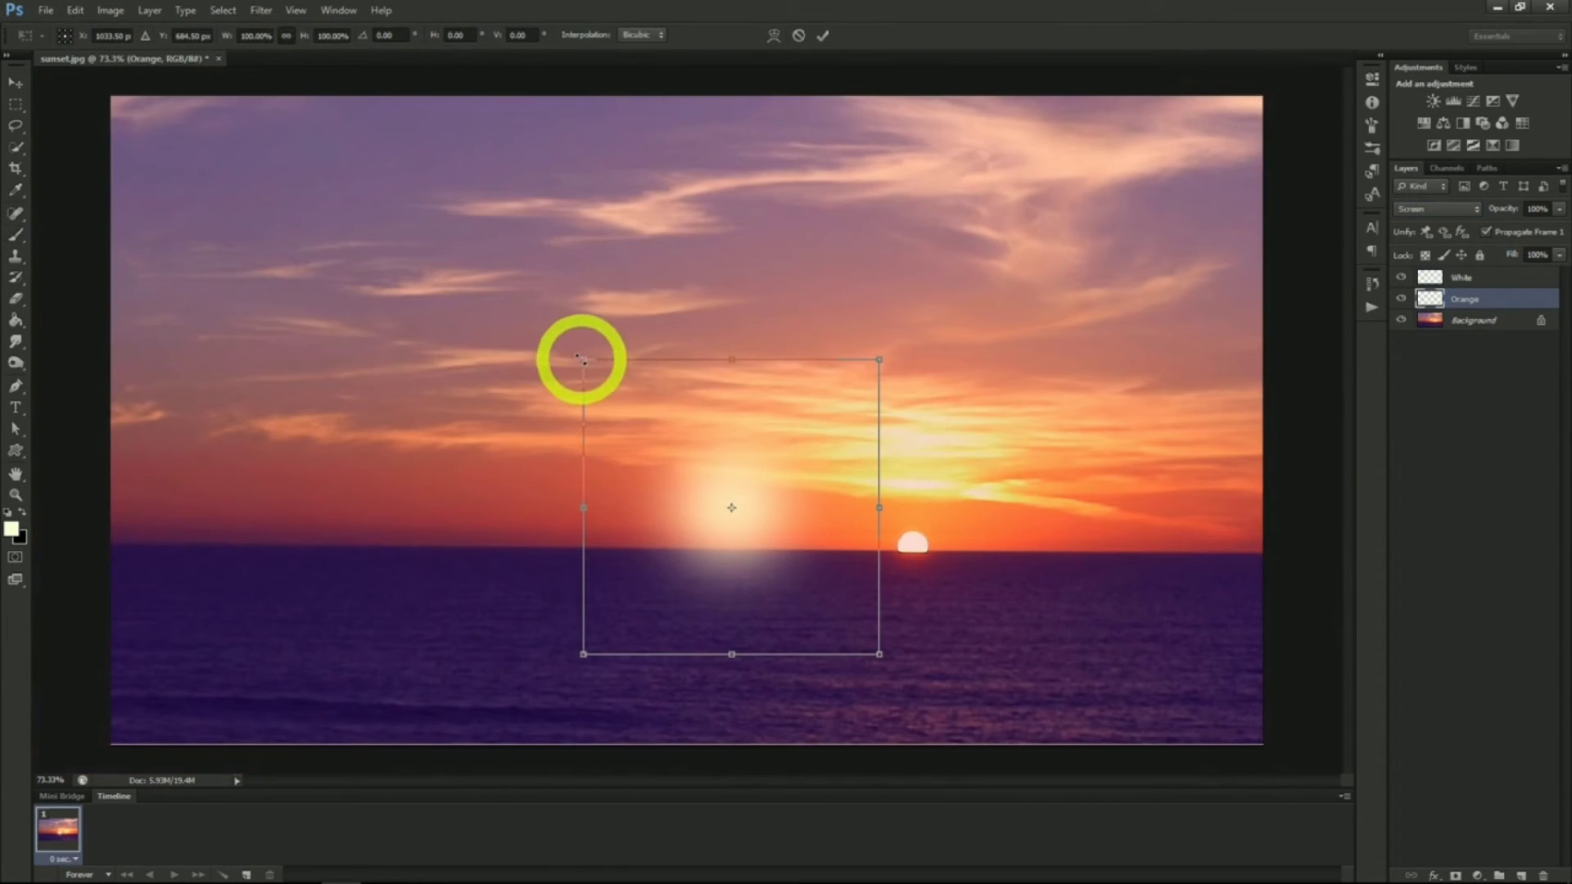
{"action": "left_click_drag", "start_coordinate": [573, 354], "coordinate": [530, 328]}
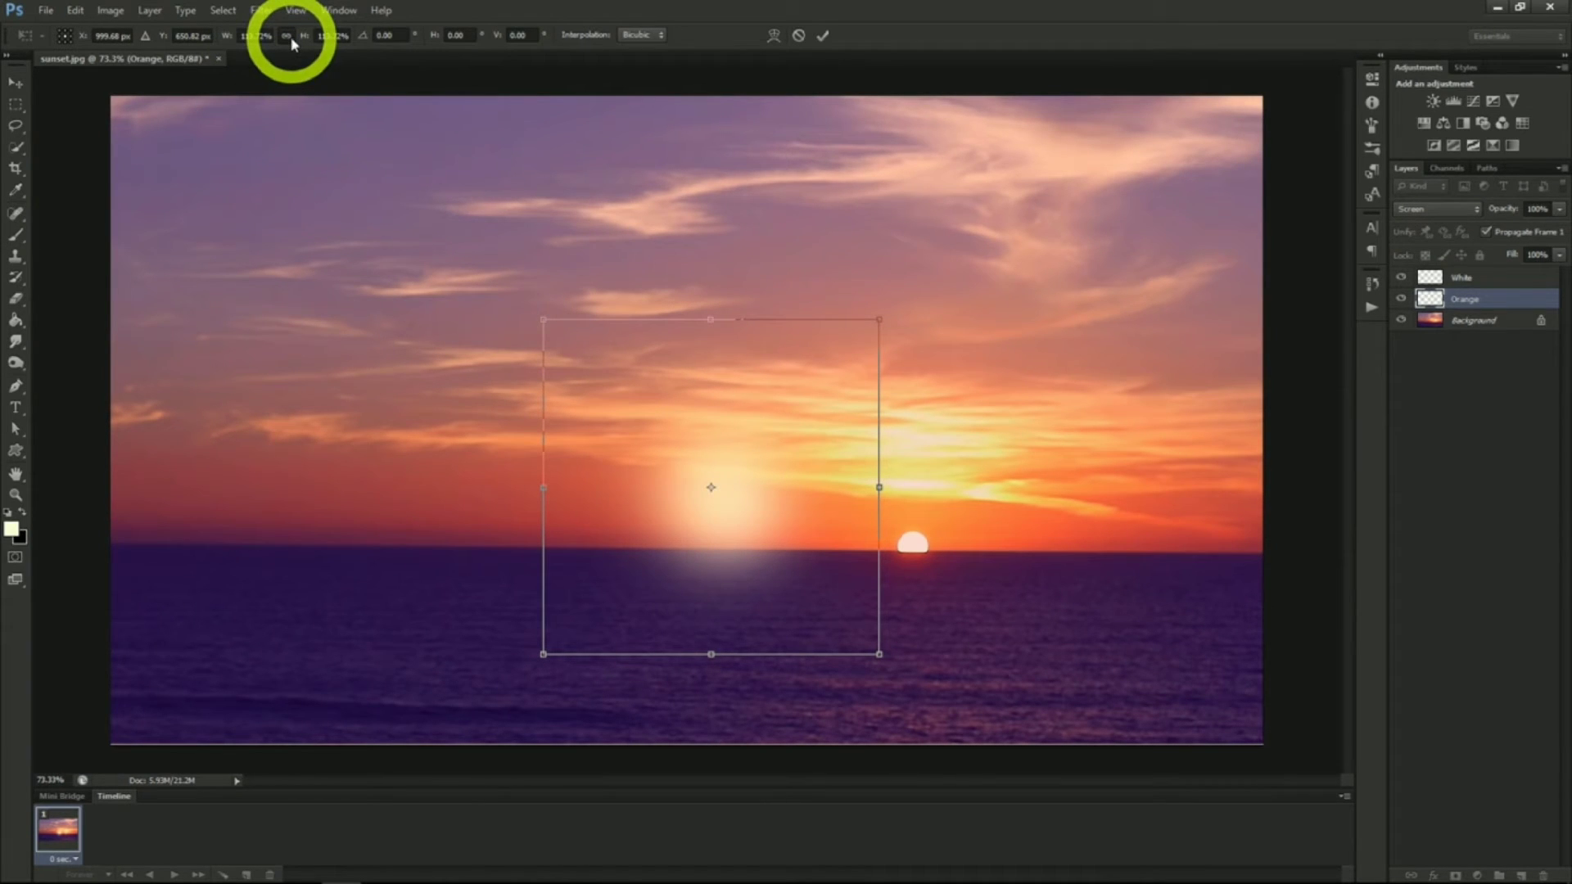
{"action": "left_click", "coordinate": [13, 85]}
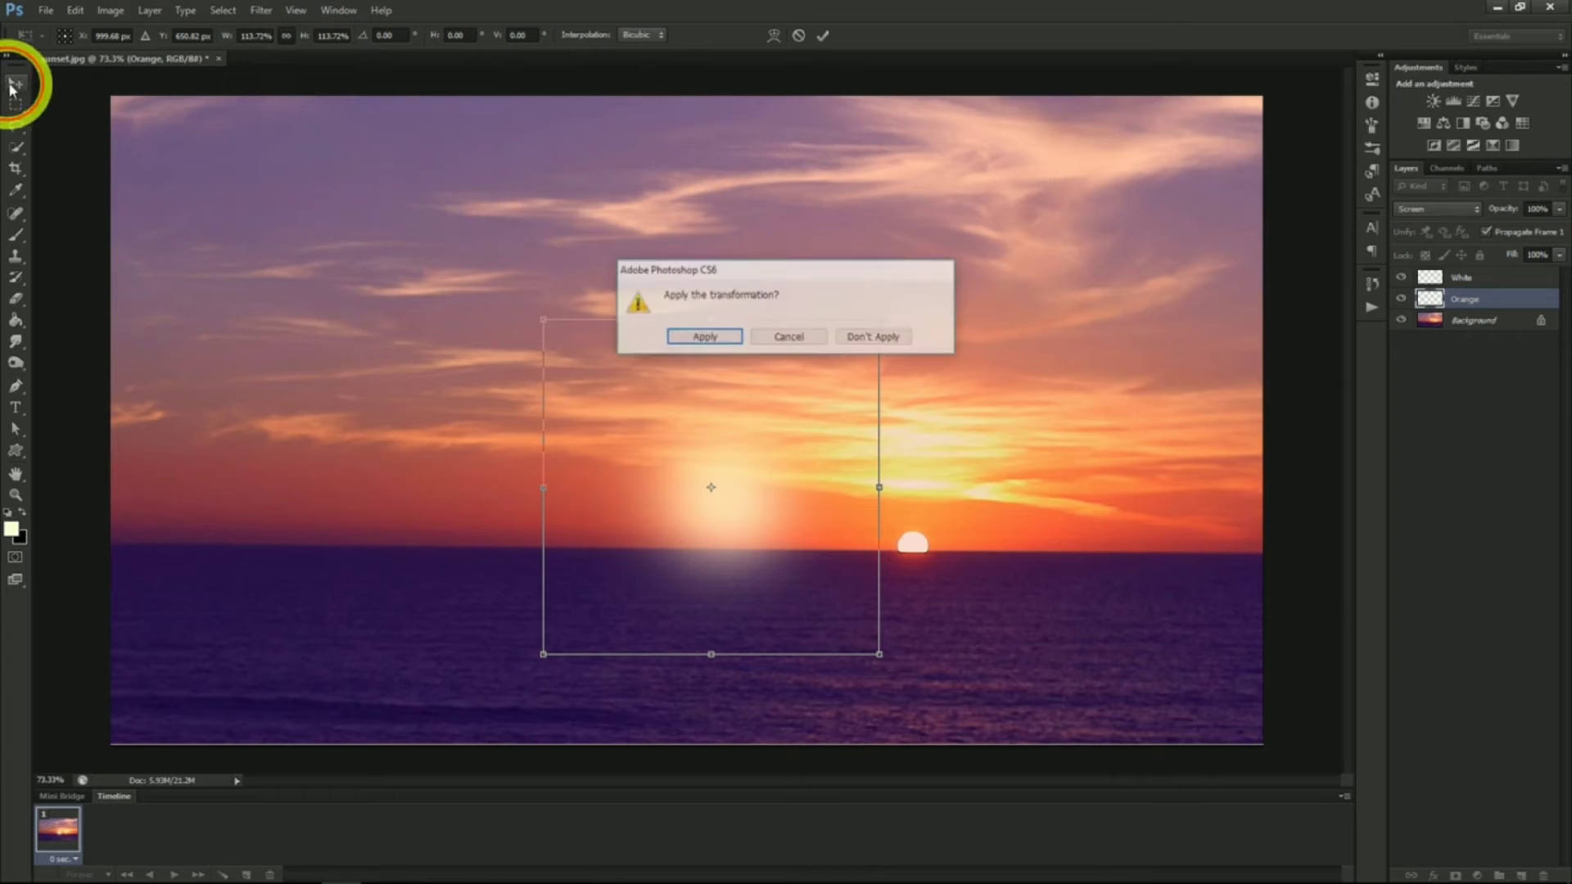
{"action": "left_click", "coordinate": [696, 340]}
Select both the White and Orange glow layers and move the glows onto the setting sun
{"action": "left_click_drag", "start_coordinate": [695, 344], "coordinate": [782, 419]}
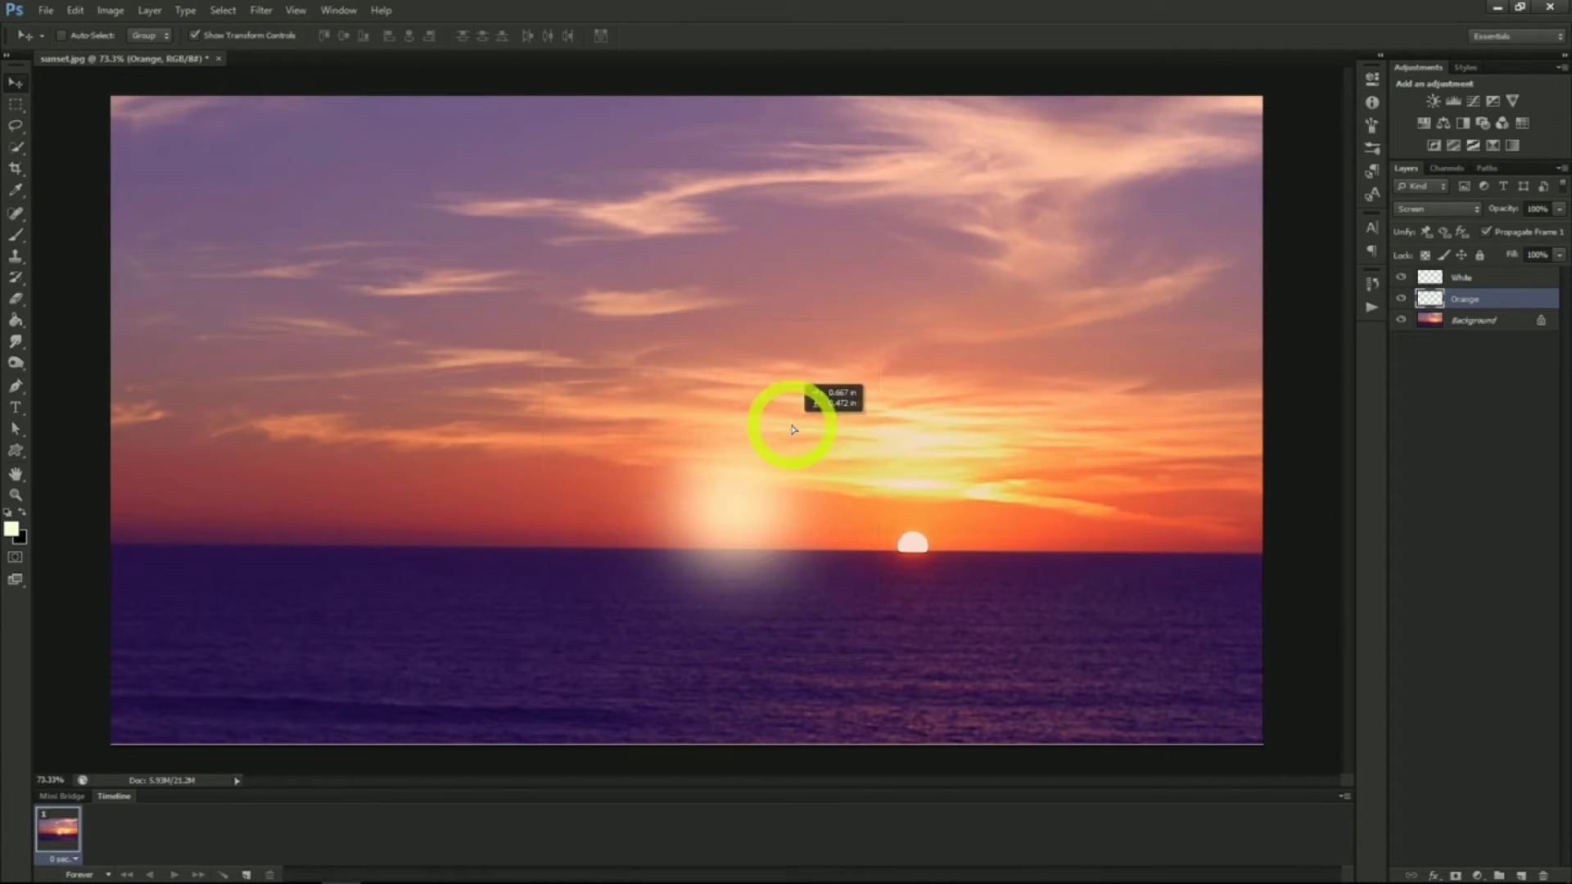
{"action": "left_click", "coordinate": [1479, 278]}
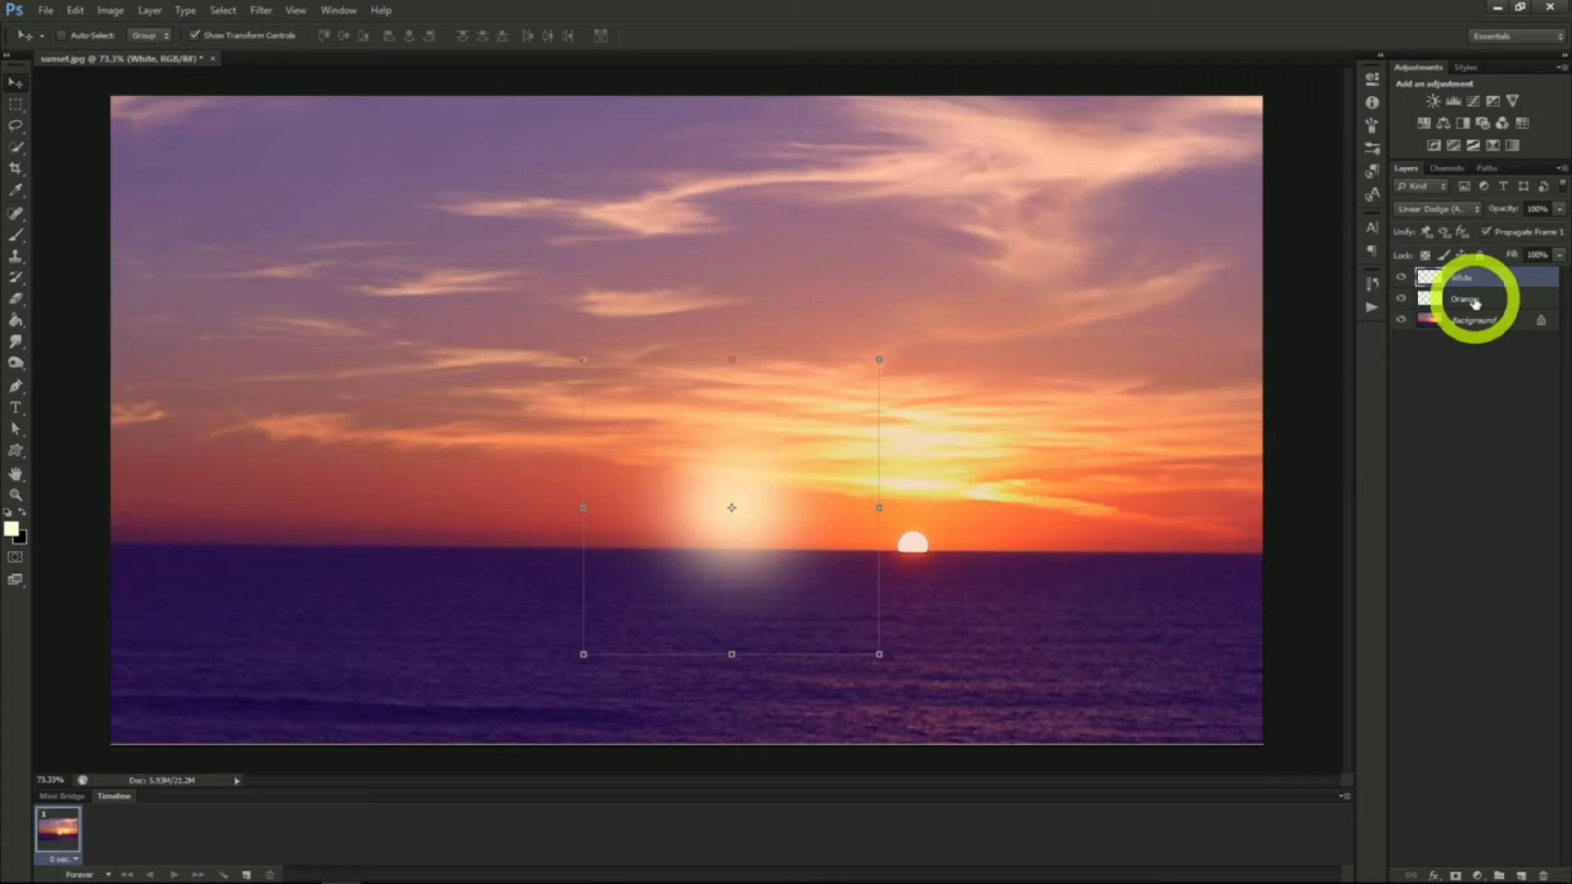
{"action": "left_click", "coordinate": [1473, 301], "text": "shift"}
{"action": "left_click_drag", "start_coordinate": [777, 514], "coordinate": [950, 534]}
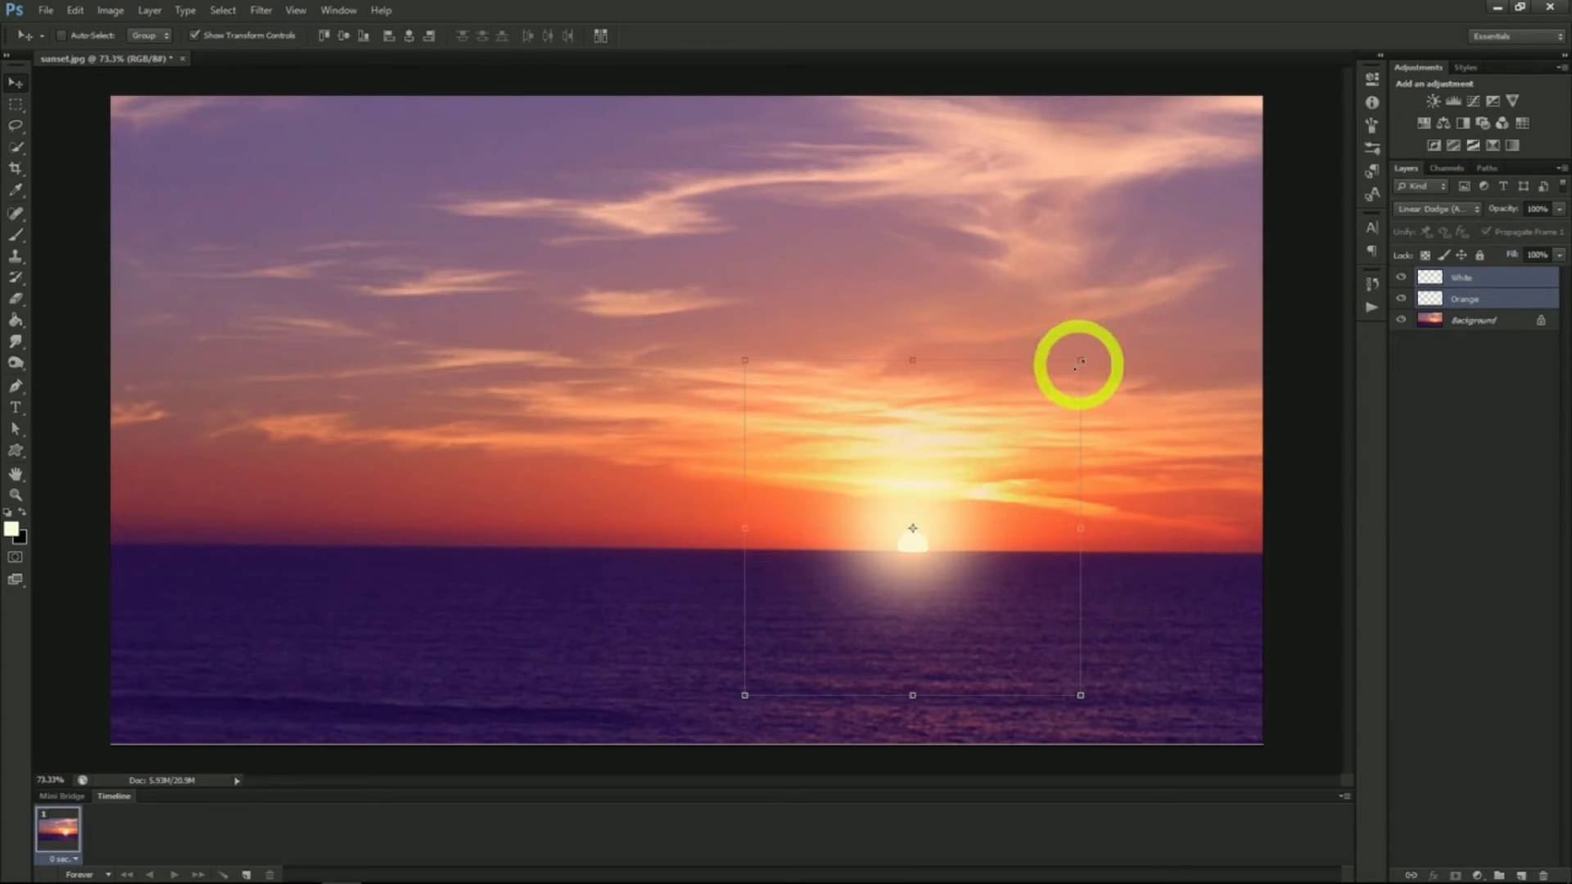
{"action": "left_click_drag", "start_coordinate": [950, 479], "coordinate": [954, 478]}
{"action": "left_click", "coordinate": [1445, 277]}
{"action": "left_click", "coordinate": [1459, 293]}
{"action": "left_click", "coordinate": [1461, 281]}
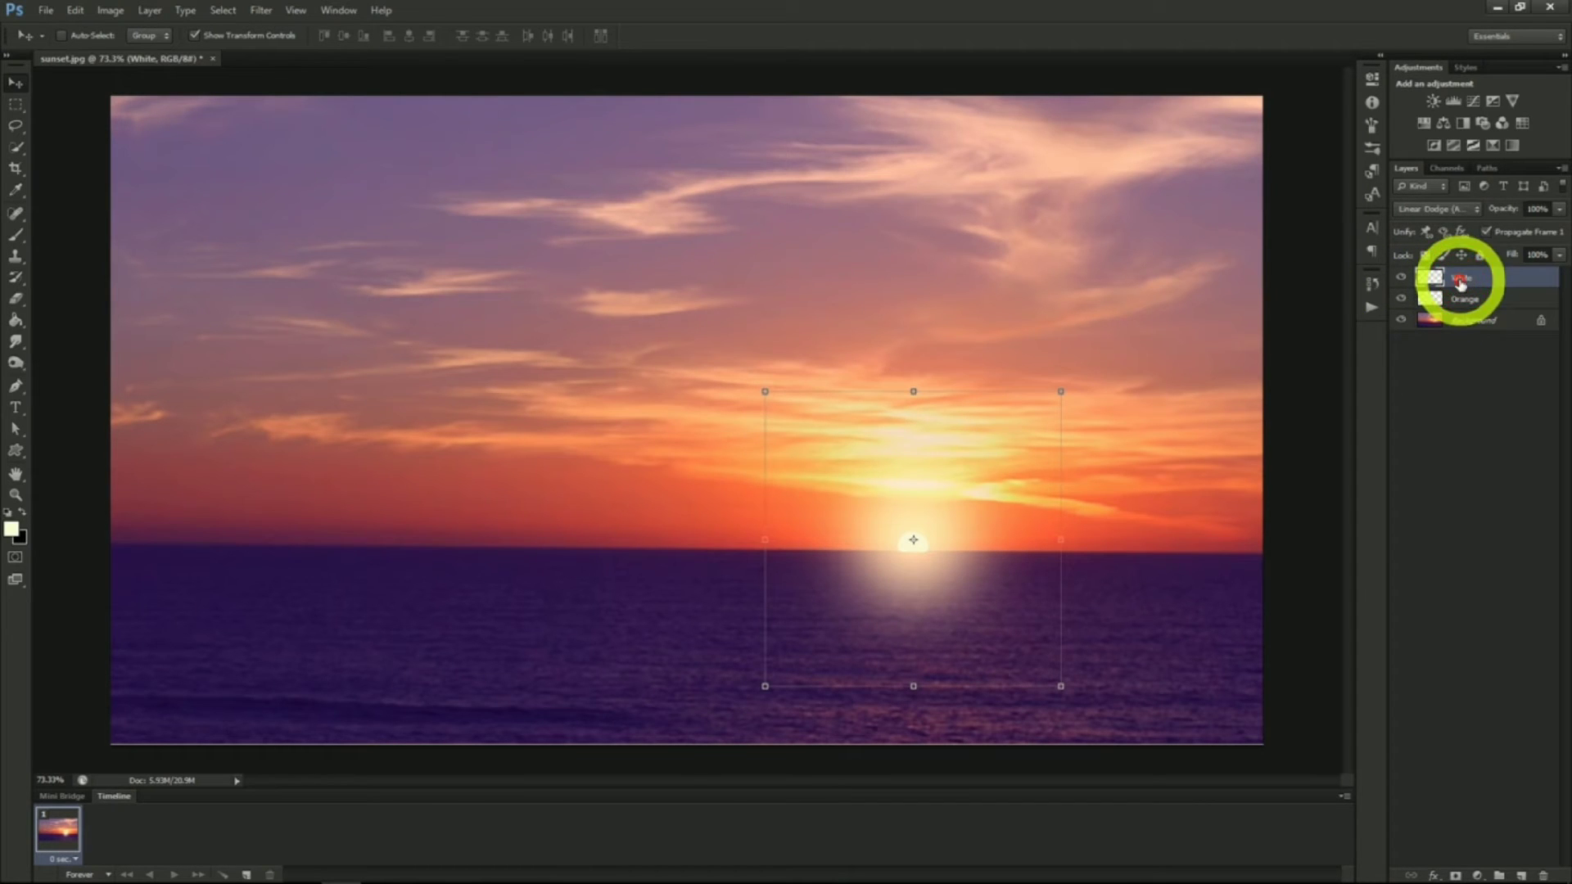
{"action": "left_click", "coordinate": [713, 330], "text": "ctrl+shift"}
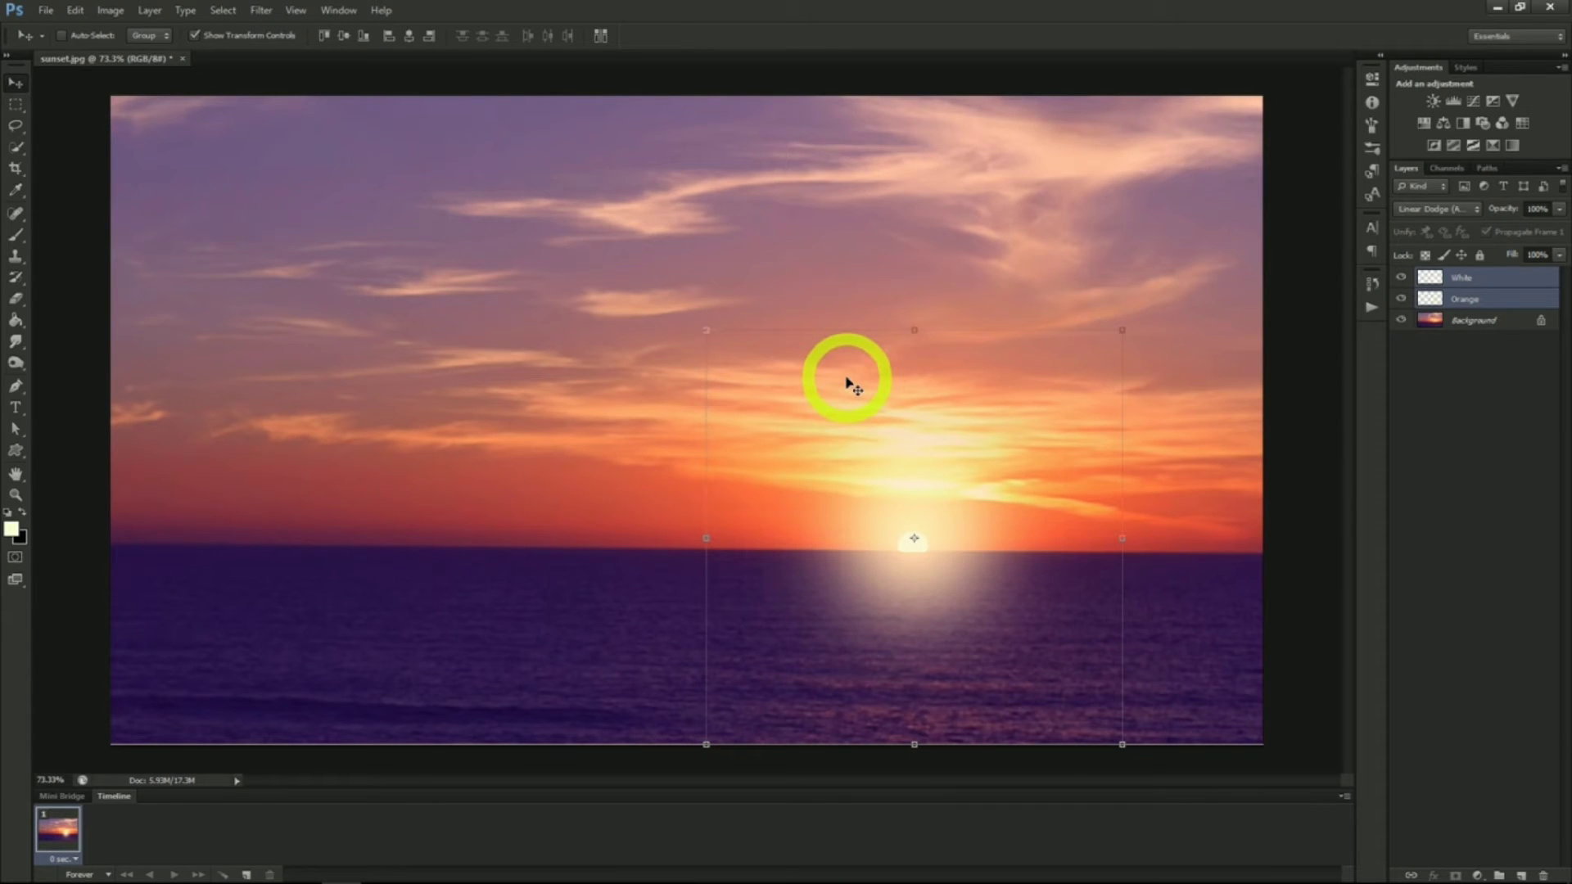
Lower the Orange layer's opacity to 50%
{"action": "left_click", "coordinate": [1474, 299]}
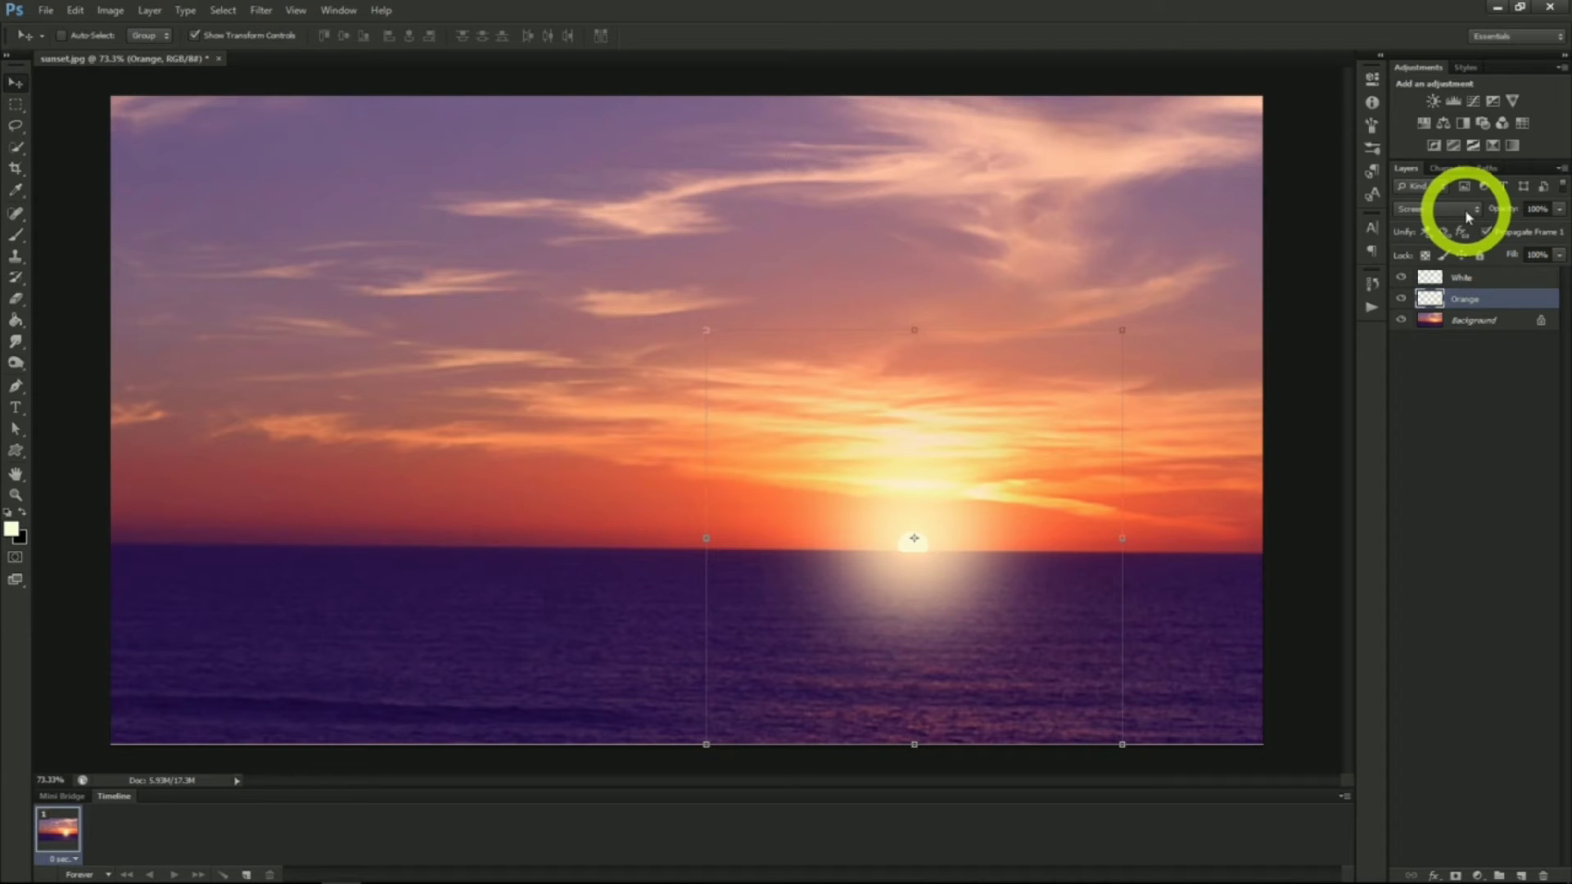
{"action": "left_click", "coordinate": [1482, 282]}
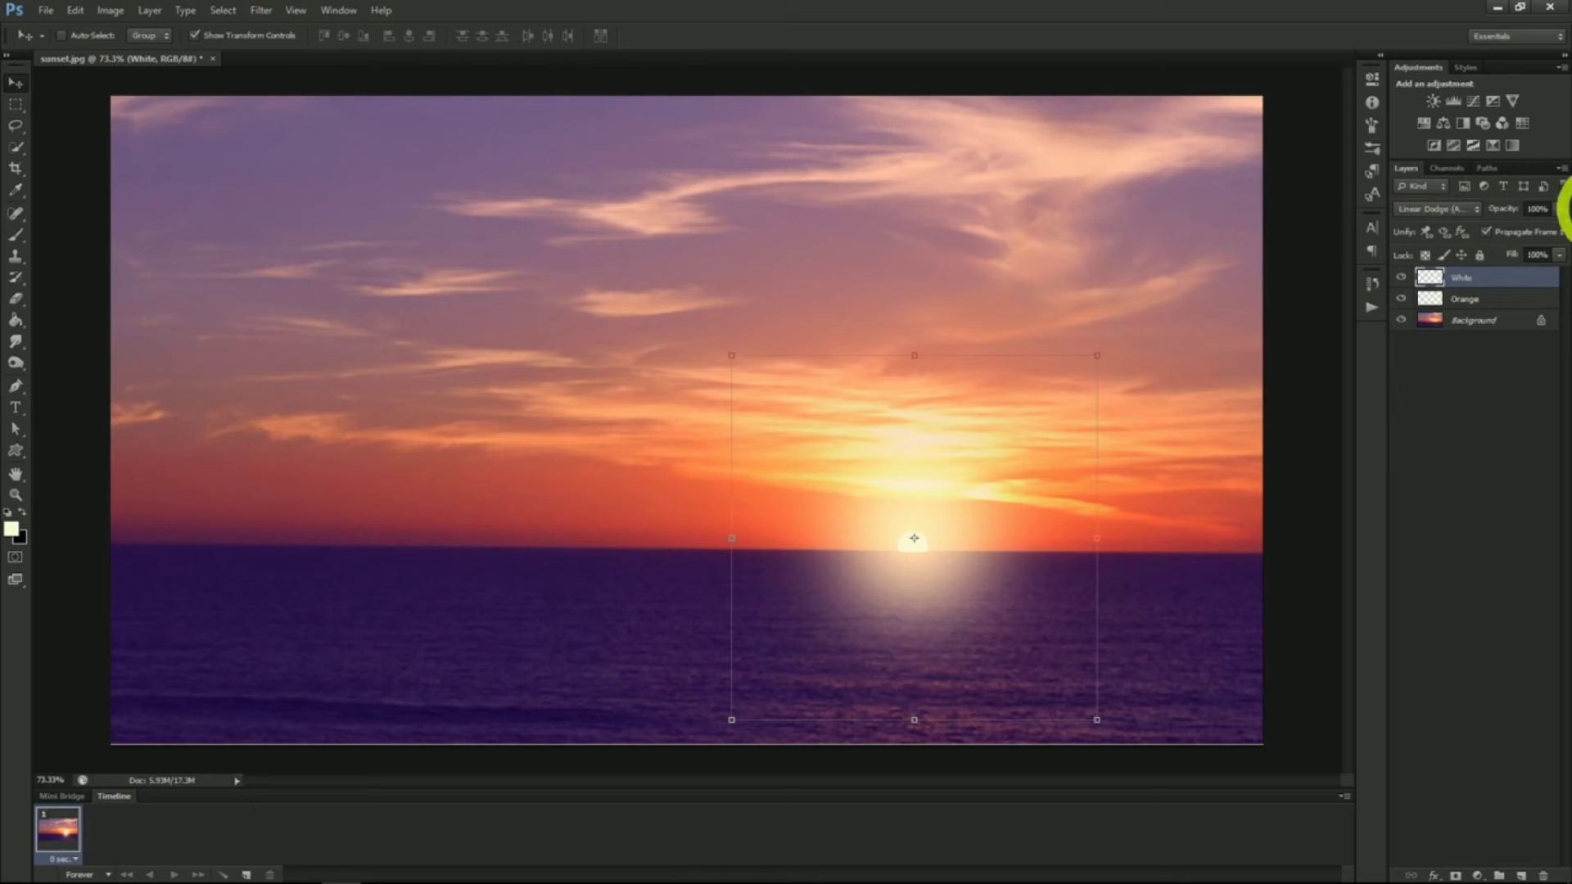
{"action": "left_click", "coordinate": [1488, 303]}
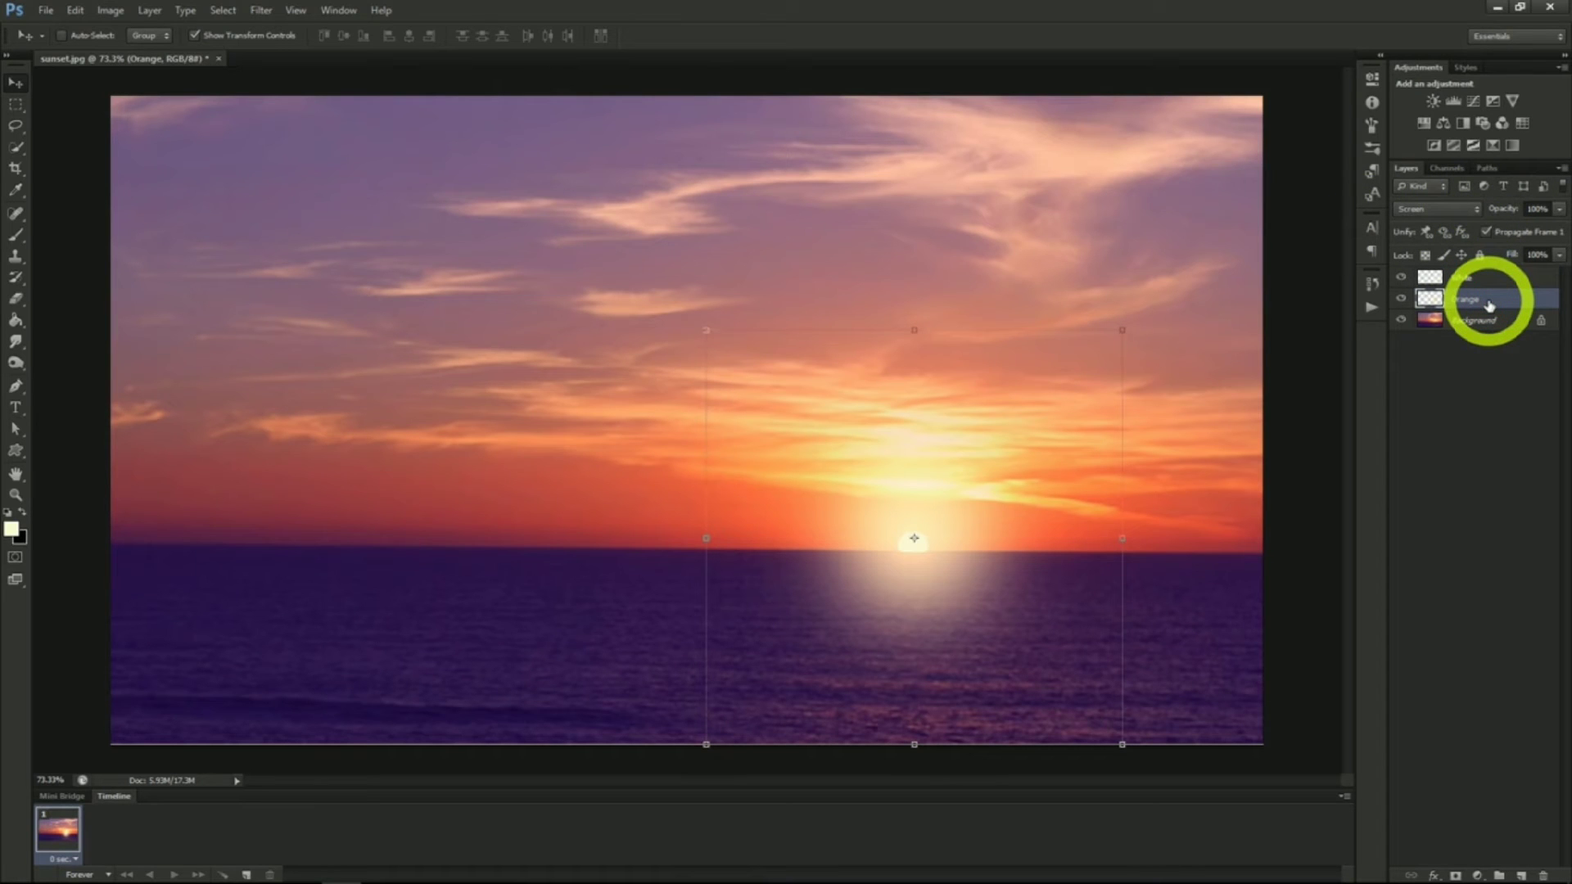
{"action": "left_click_drag", "start_coordinate": [1559, 209], "coordinate": [1518, 228]}
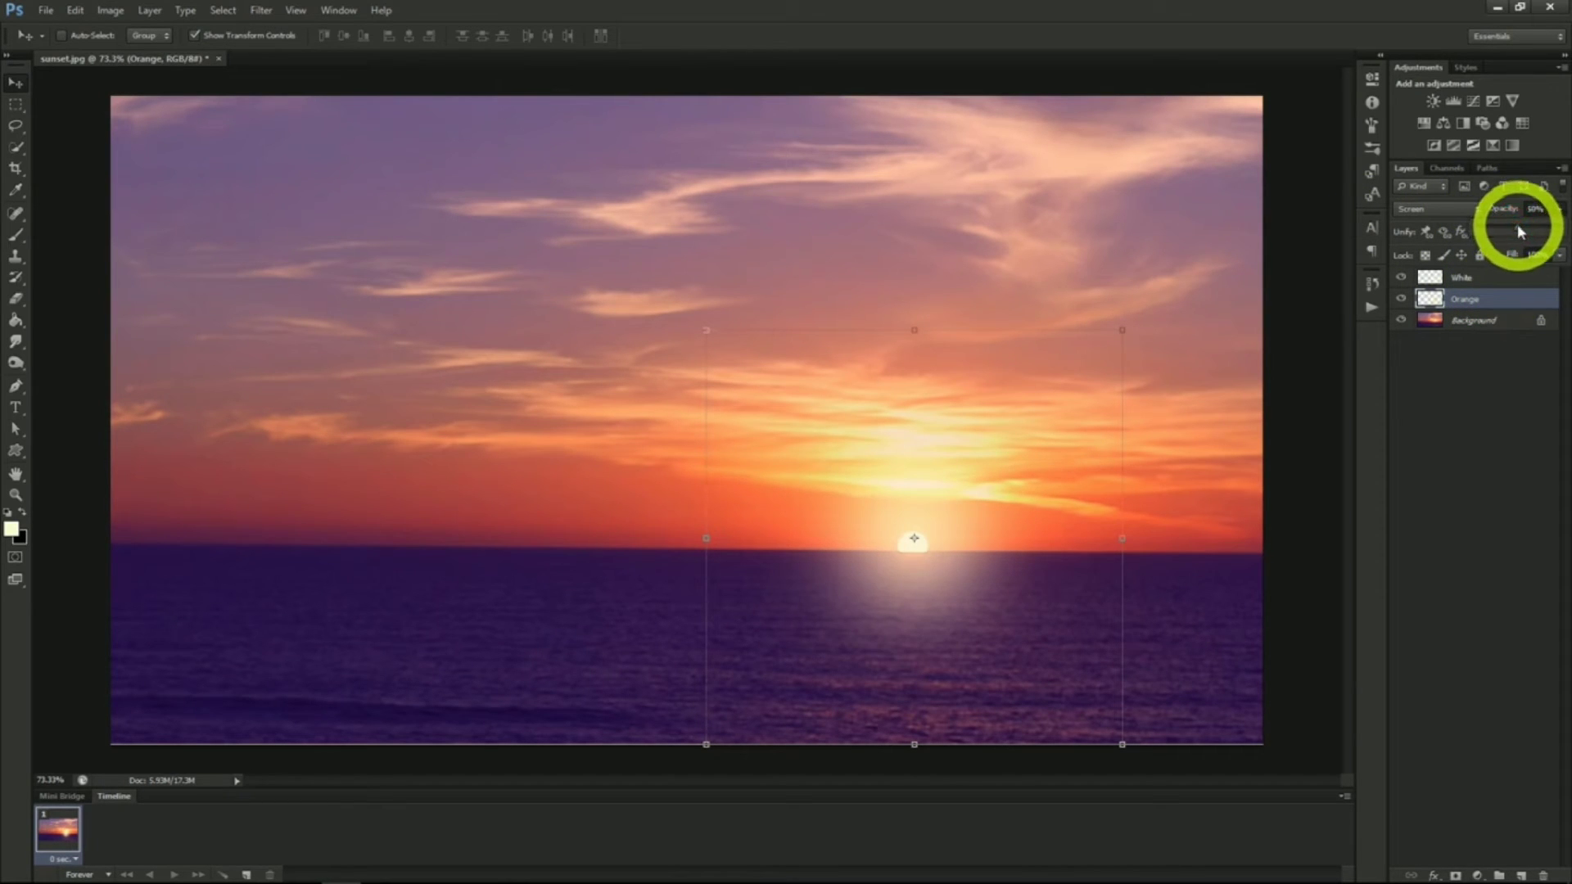
Lower the White layer's fill to soften the white glow
{"action": "left_click", "coordinate": [1486, 281]}
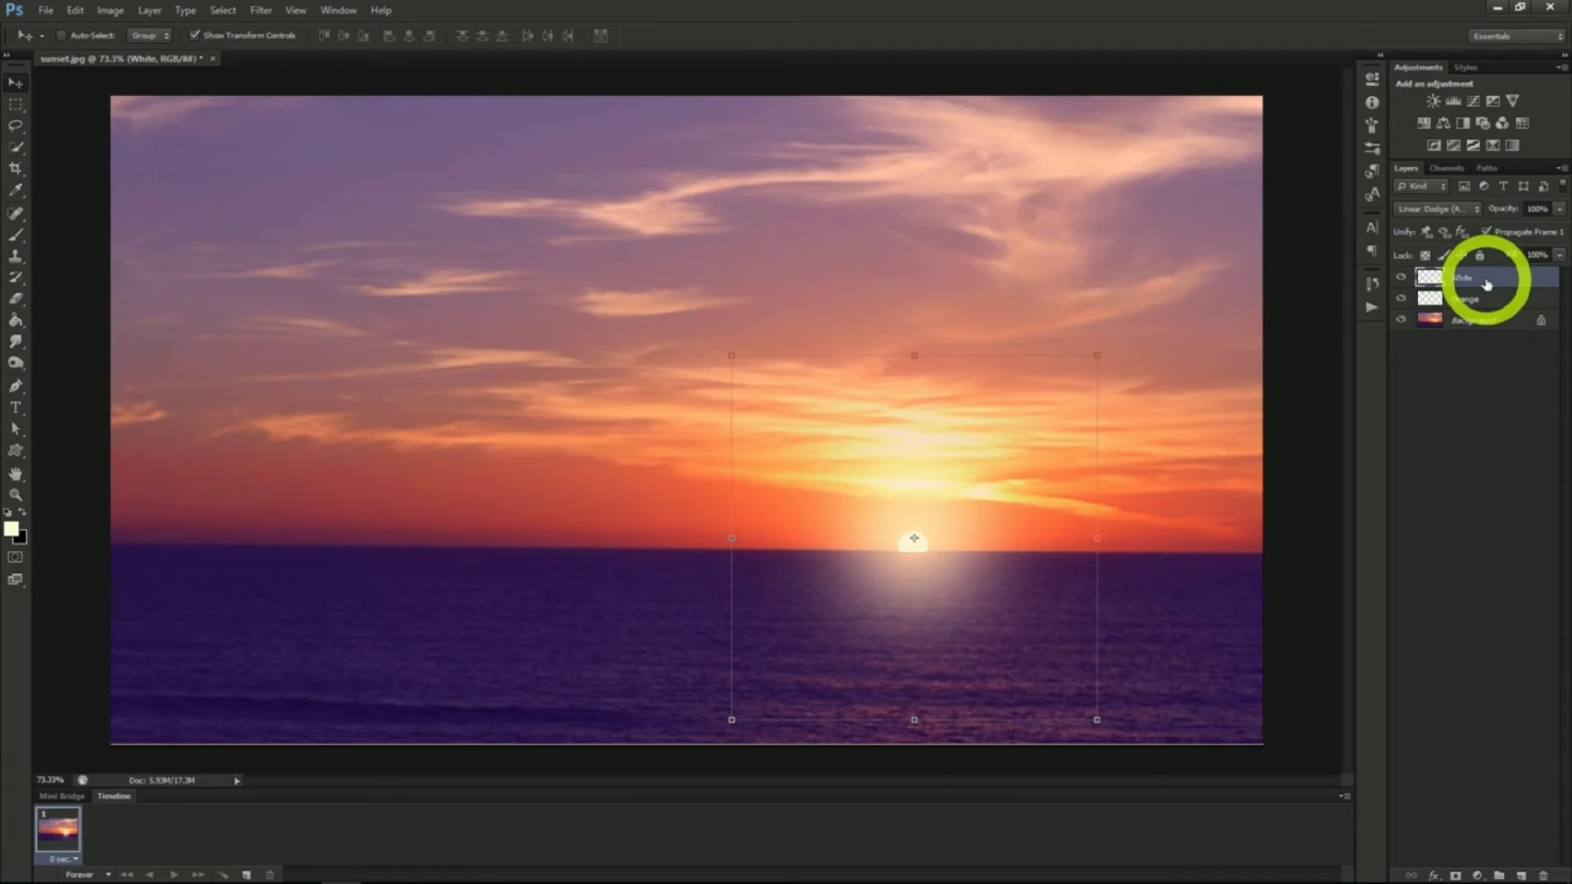
{"action": "left_click", "coordinate": [1557, 256]}
{"action": "left_click_drag", "start_coordinate": [1555, 281], "coordinate": [1492, 278]}
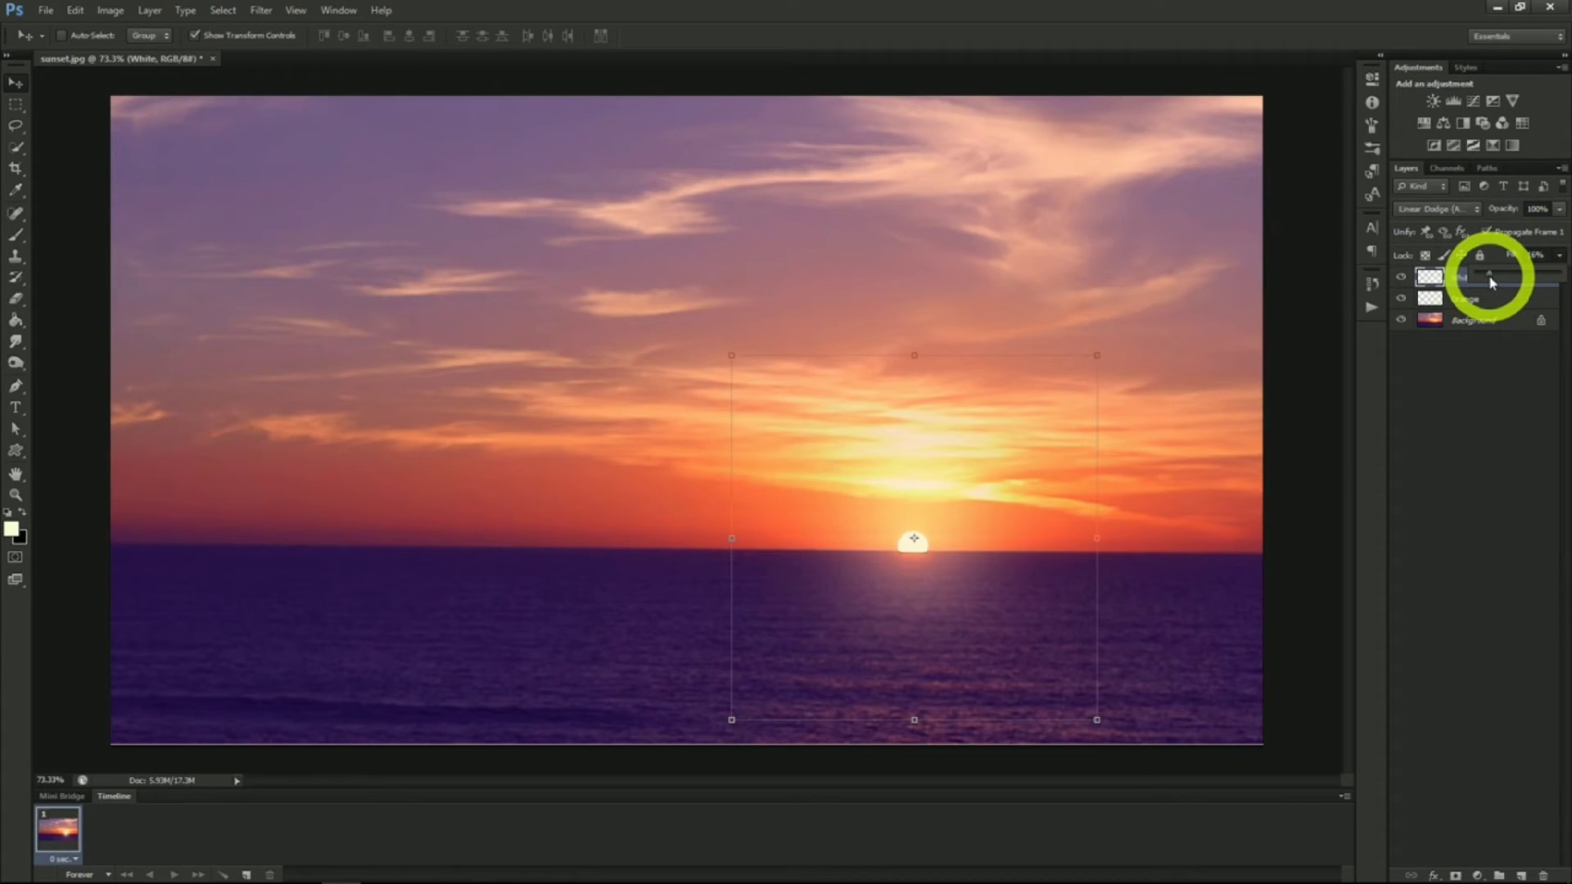
{"action": "left_click_drag", "start_coordinate": [1491, 283], "coordinate": [1490, 282]}
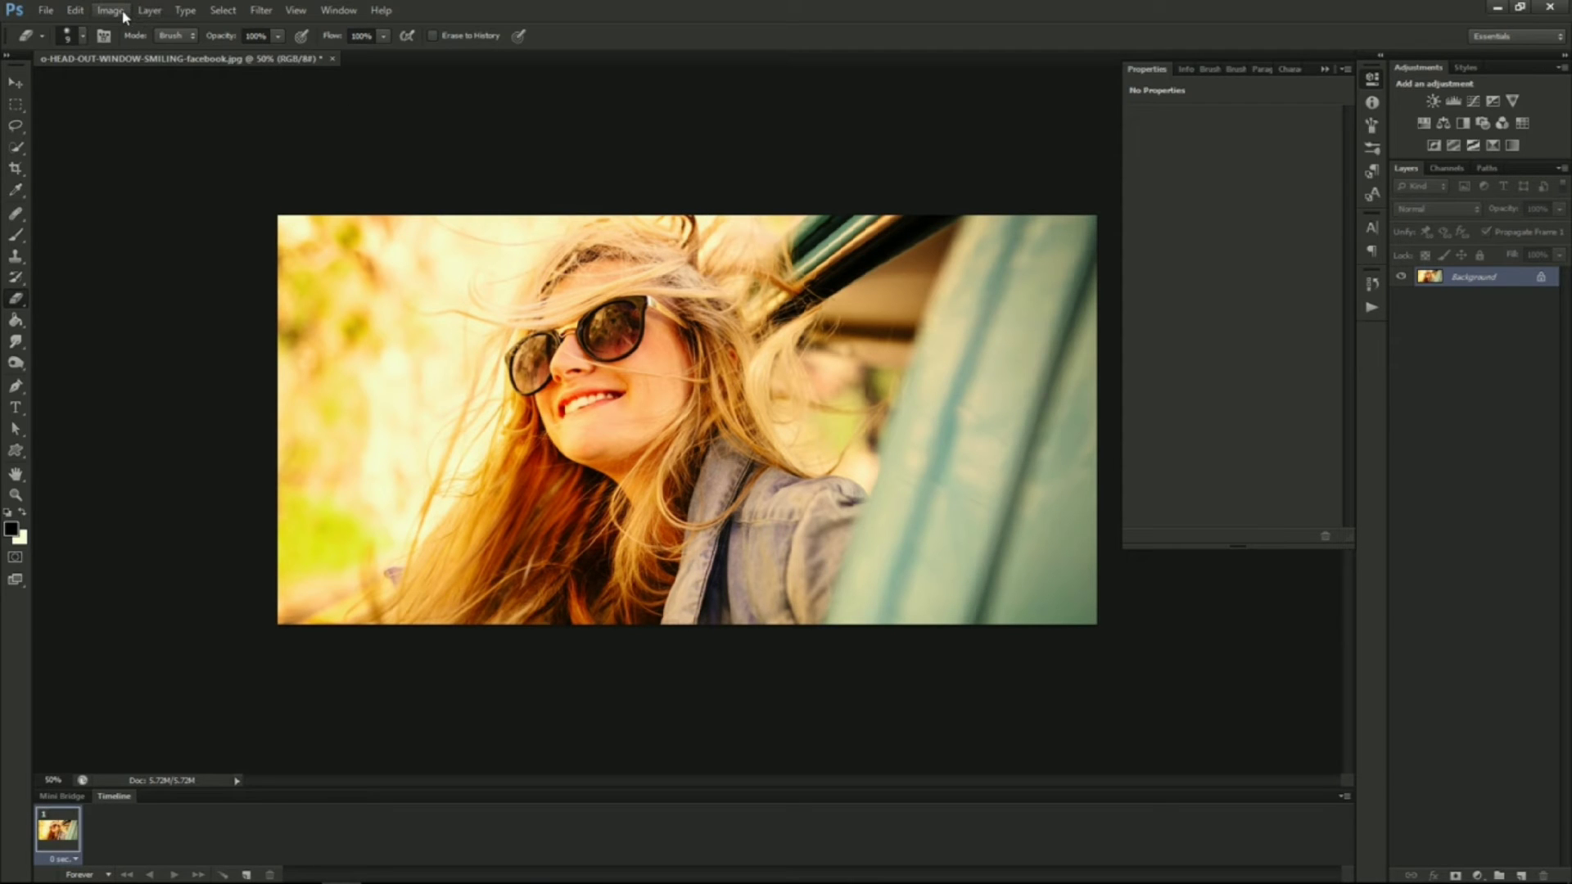
Add a new Curves adjustment layer named Lomography Effect to the portrait photo
{"action": "left_click", "coordinate": [149, 10]}
{"action": "mouse_move", "coordinate": [209, 155]}
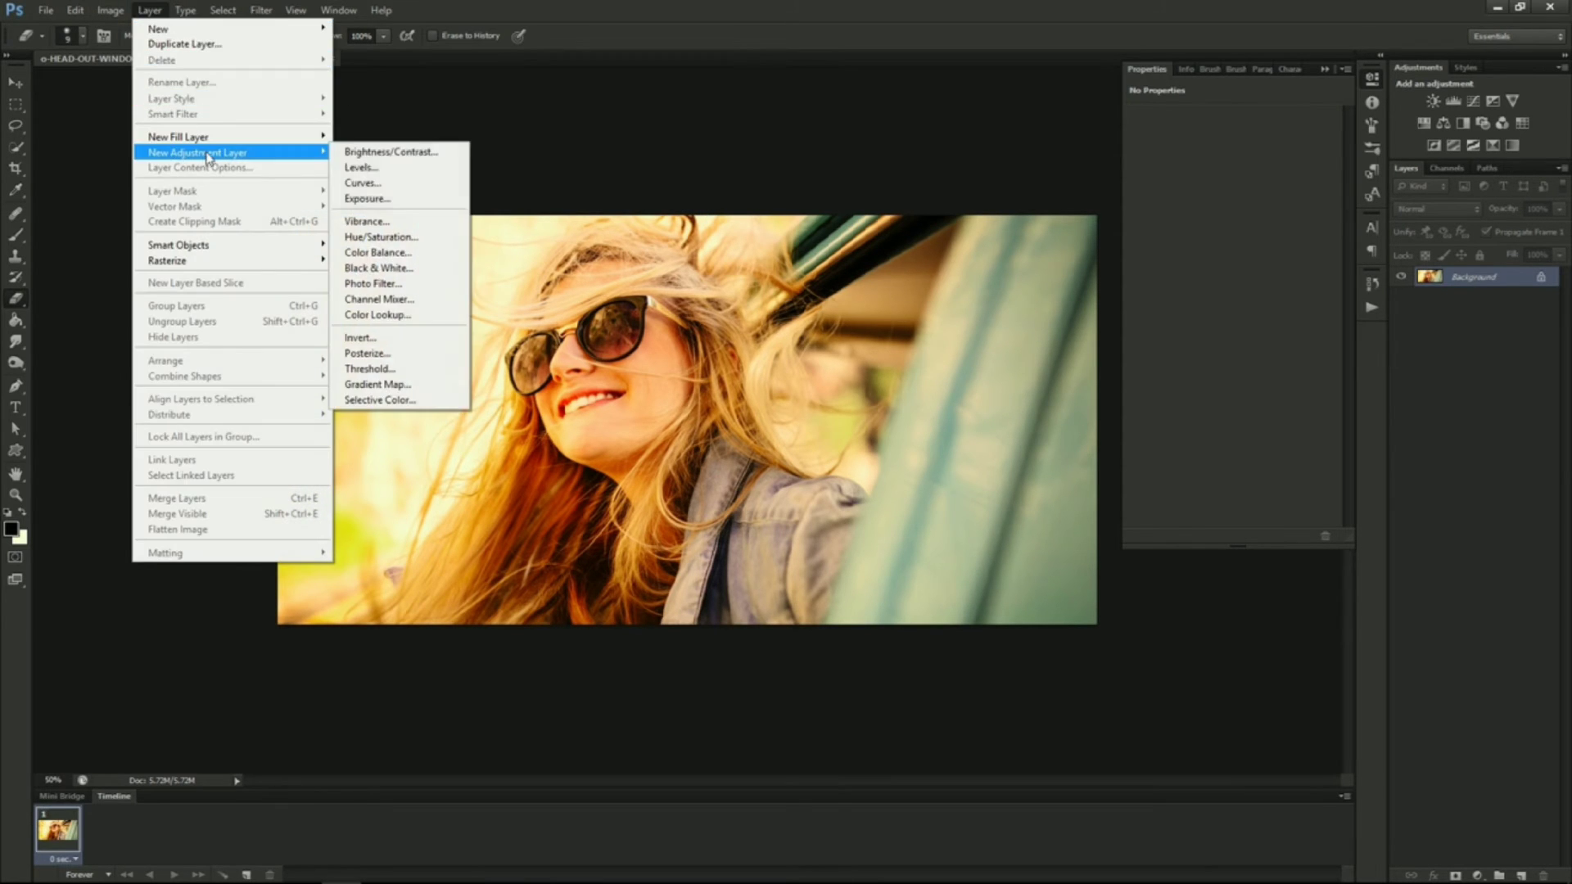
{"action": "left_click", "coordinate": [376, 182]}
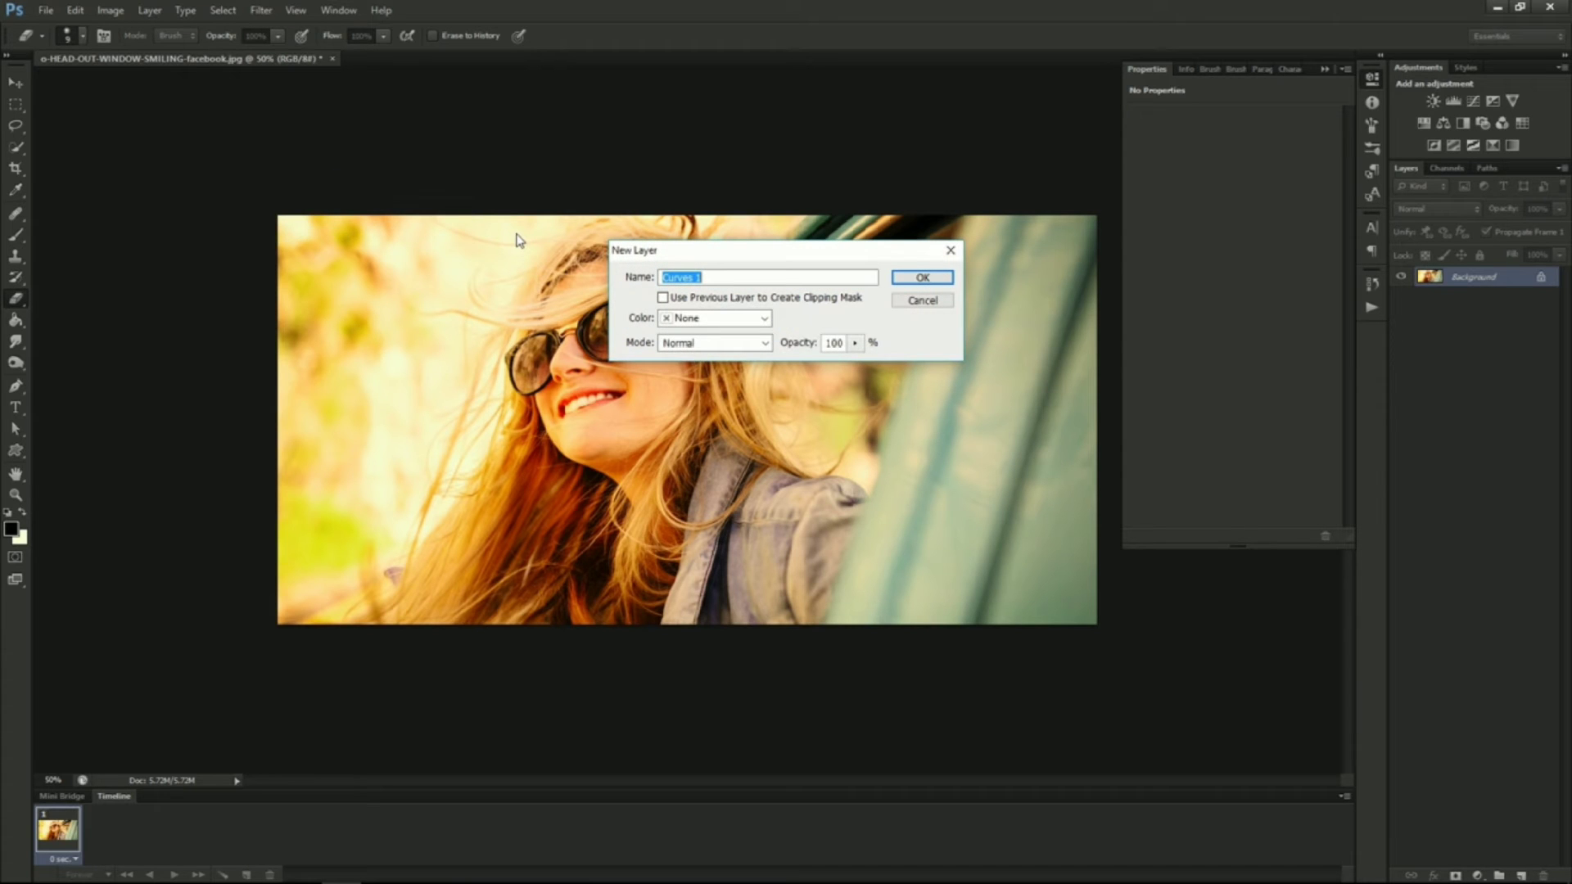
{"action": "type", "text": "Lomography Effect"}
{"action": "left_click", "coordinate": [897, 278]}
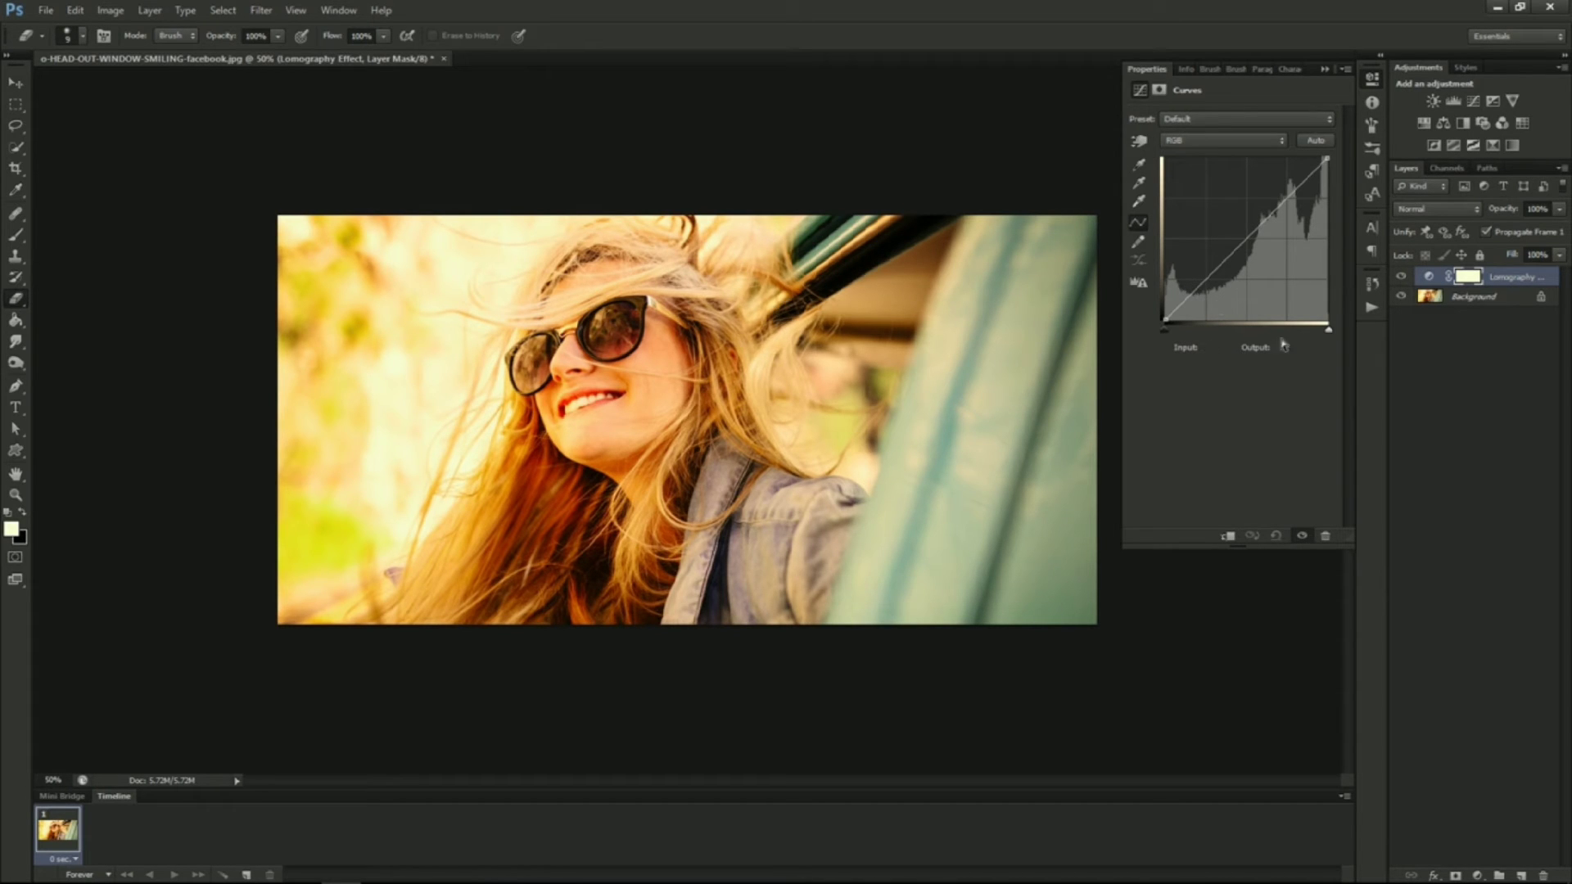
Shape the RGB curve into a gentle S-curve, darkening shadows and lifting highlights
{"action": "left_click", "coordinate": [1193, 290]}
{"action": "left_click_drag", "start_coordinate": [1192, 291], "coordinate": [1194, 298]}
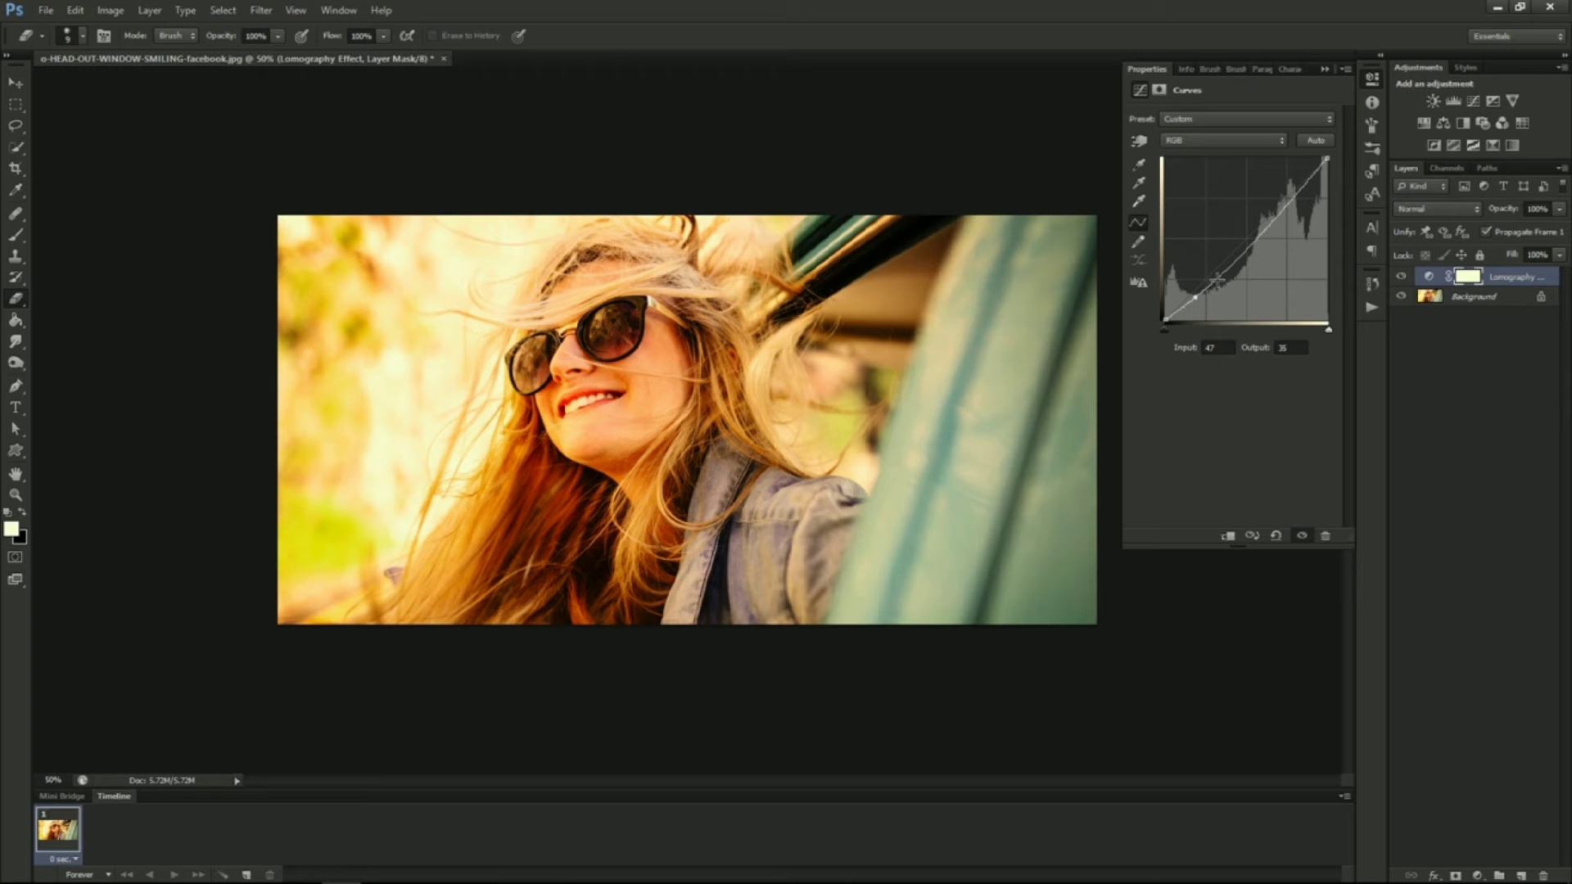
{"action": "left_click", "coordinate": [1289, 202]}
{"action": "left_click_drag", "start_coordinate": [1289, 202], "coordinate": [1287, 194]}
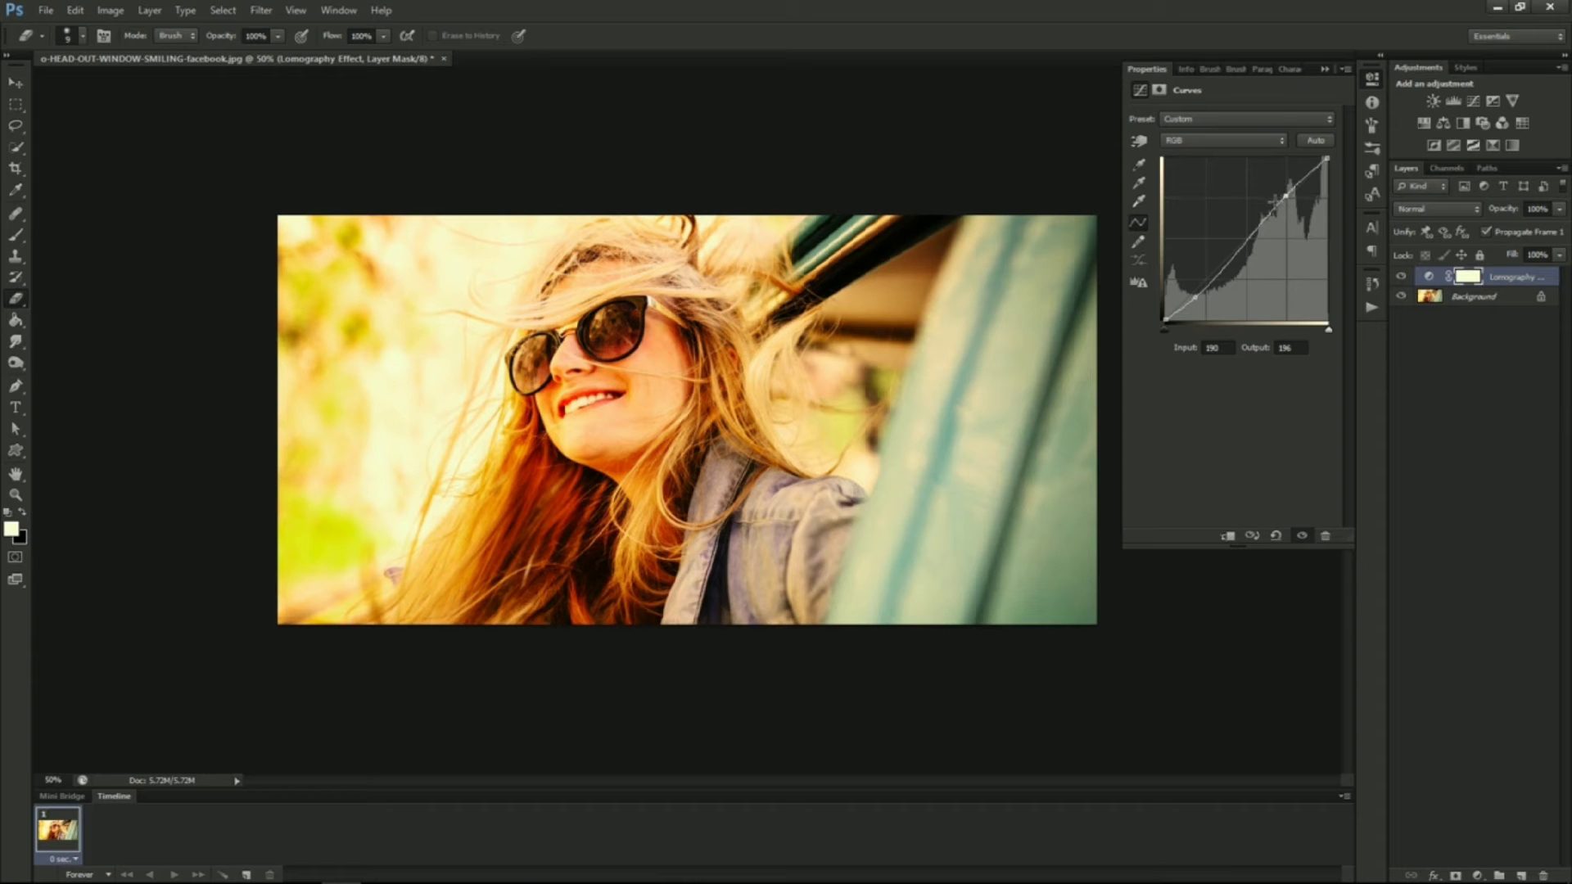
Switch to the Red channel and bend its curve, lowering the shadows, raising the black point and lifting highlights
{"action": "left_click", "coordinate": [1209, 145]}
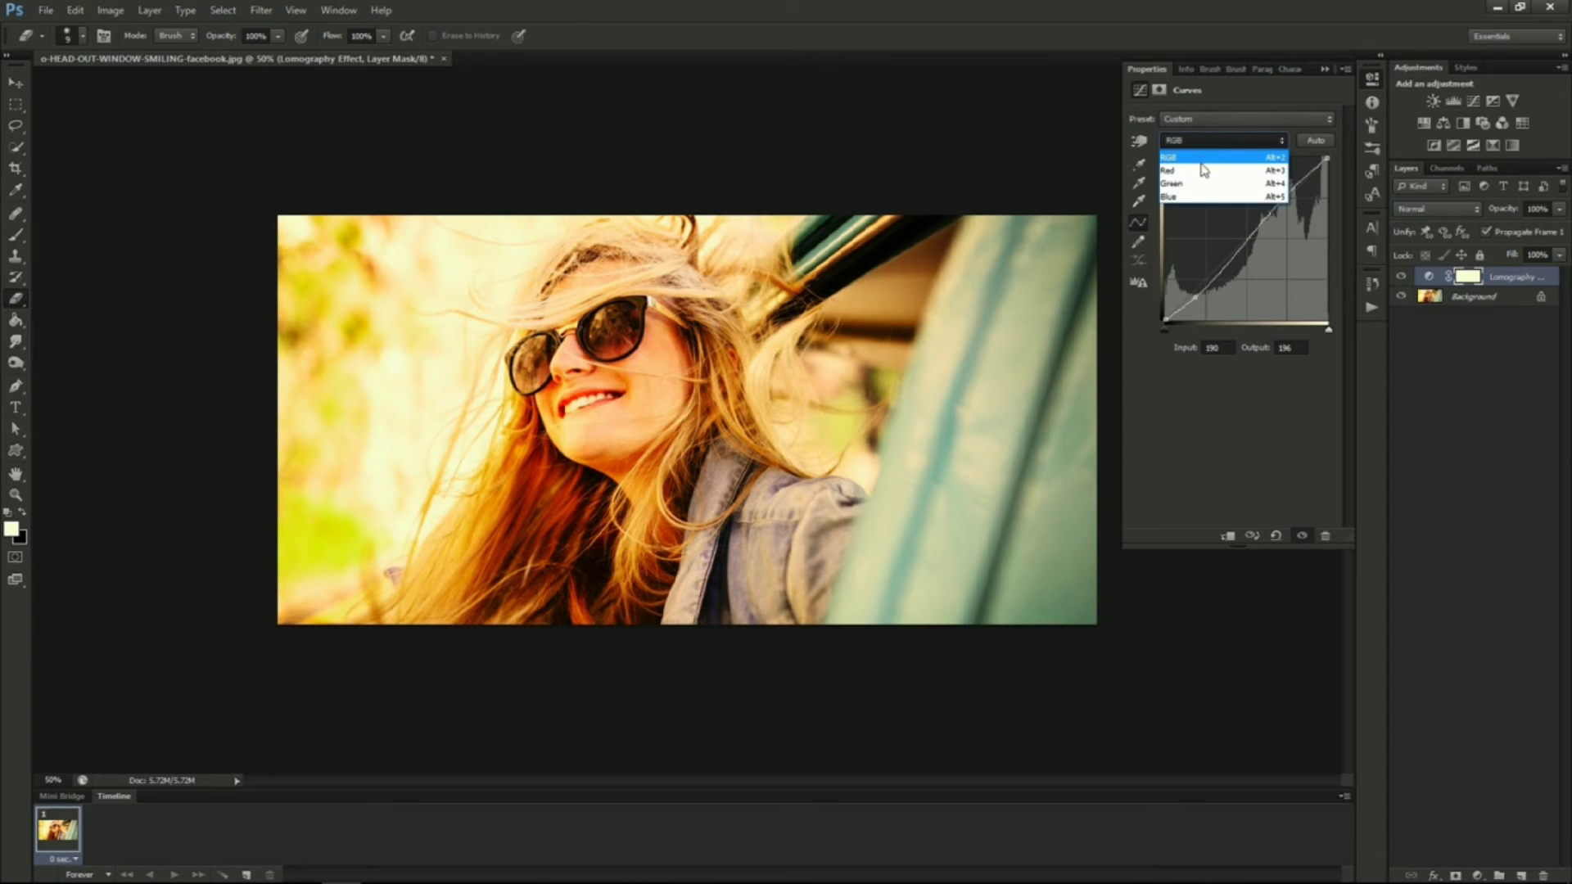
{"action": "left_click", "coordinate": [1205, 166]}
{"action": "left_click", "coordinate": [1188, 296]}
{"action": "left_click_drag", "start_coordinate": [1188, 296], "coordinate": [1192, 302]}
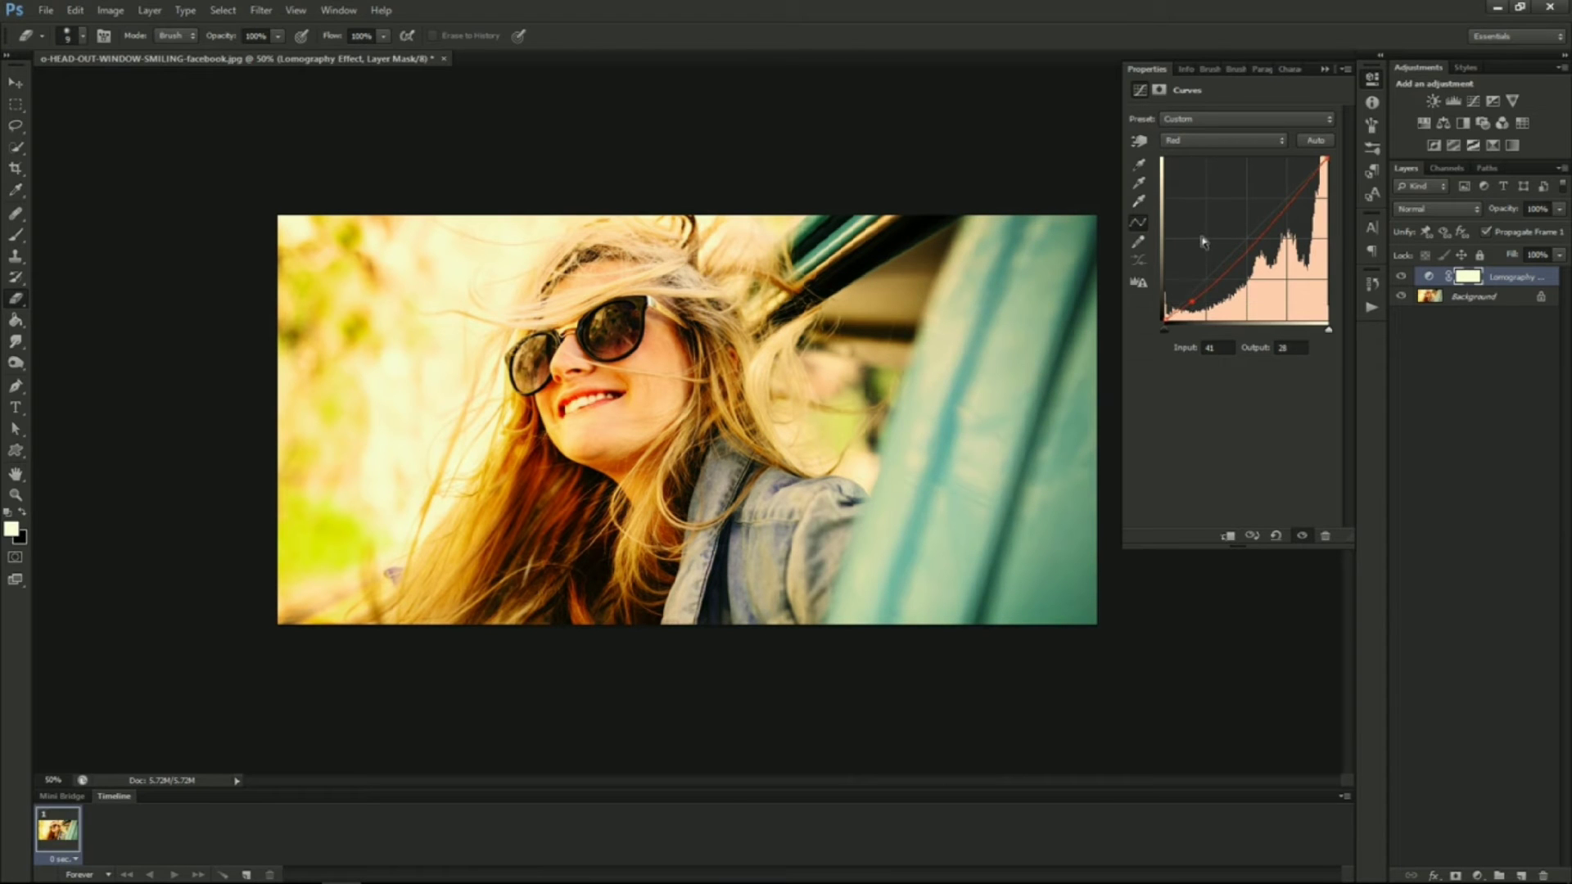
{"action": "left_click_drag", "start_coordinate": [1164, 319], "coordinate": [1163, 311]}
{"action": "left_click_drag", "start_coordinate": [1291, 210], "coordinate": [1287, 200]}
Switch to the Green channel and adjust its curve, nudging the shadows up and the highlights down
{"action": "left_click", "coordinate": [1229, 142]}
{"action": "left_click", "coordinate": [1194, 188]}
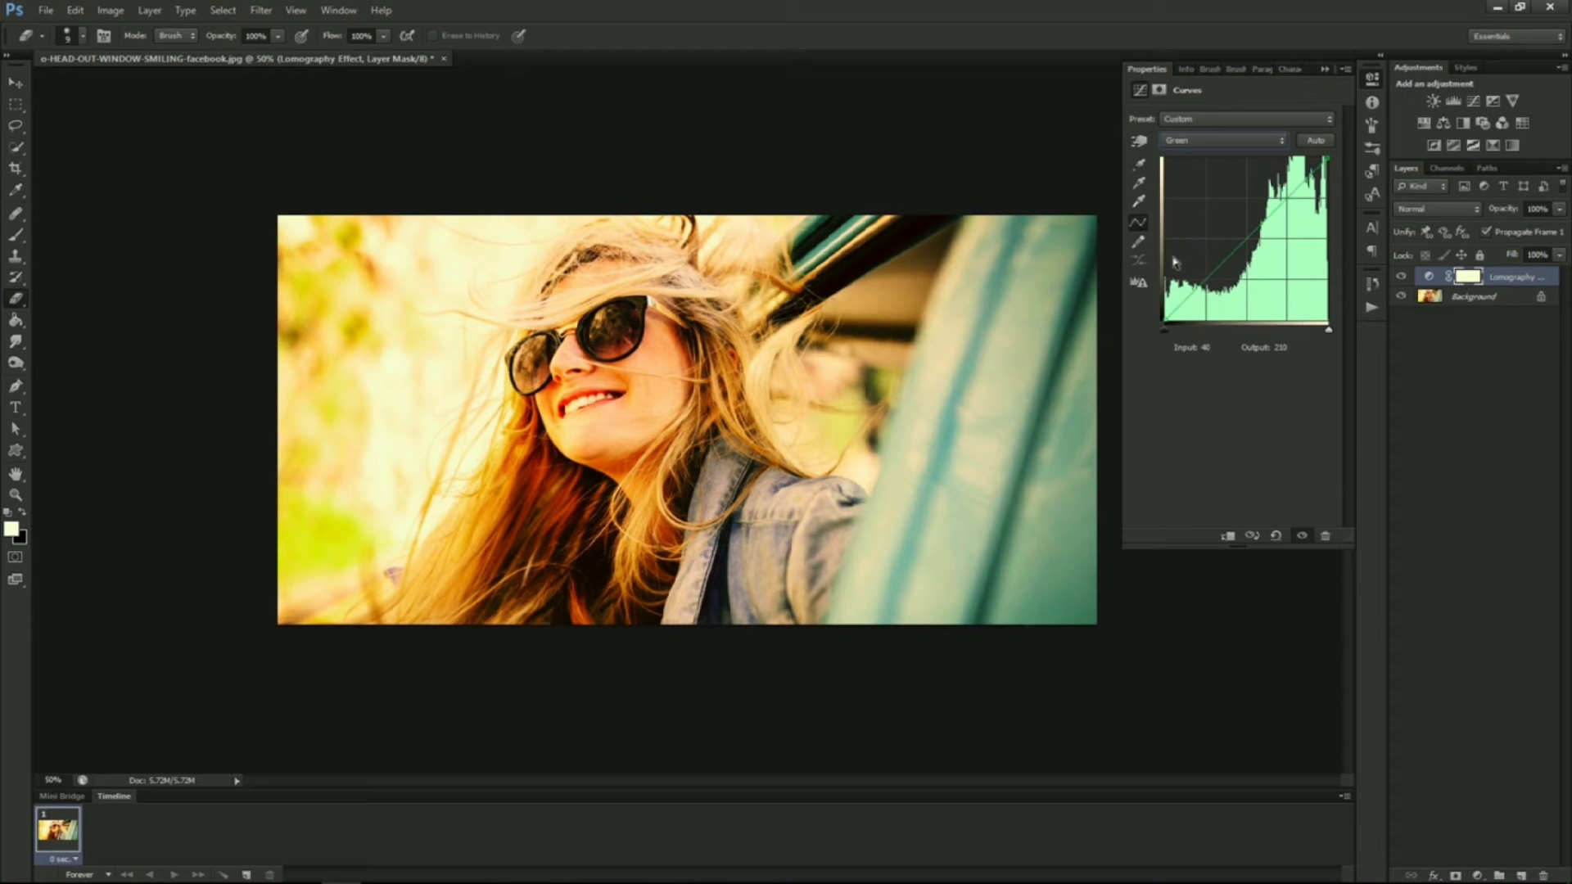
{"action": "left_click", "coordinate": [1197, 287]}
{"action": "left_click_drag", "start_coordinate": [1198, 288], "coordinate": [1198, 282]}
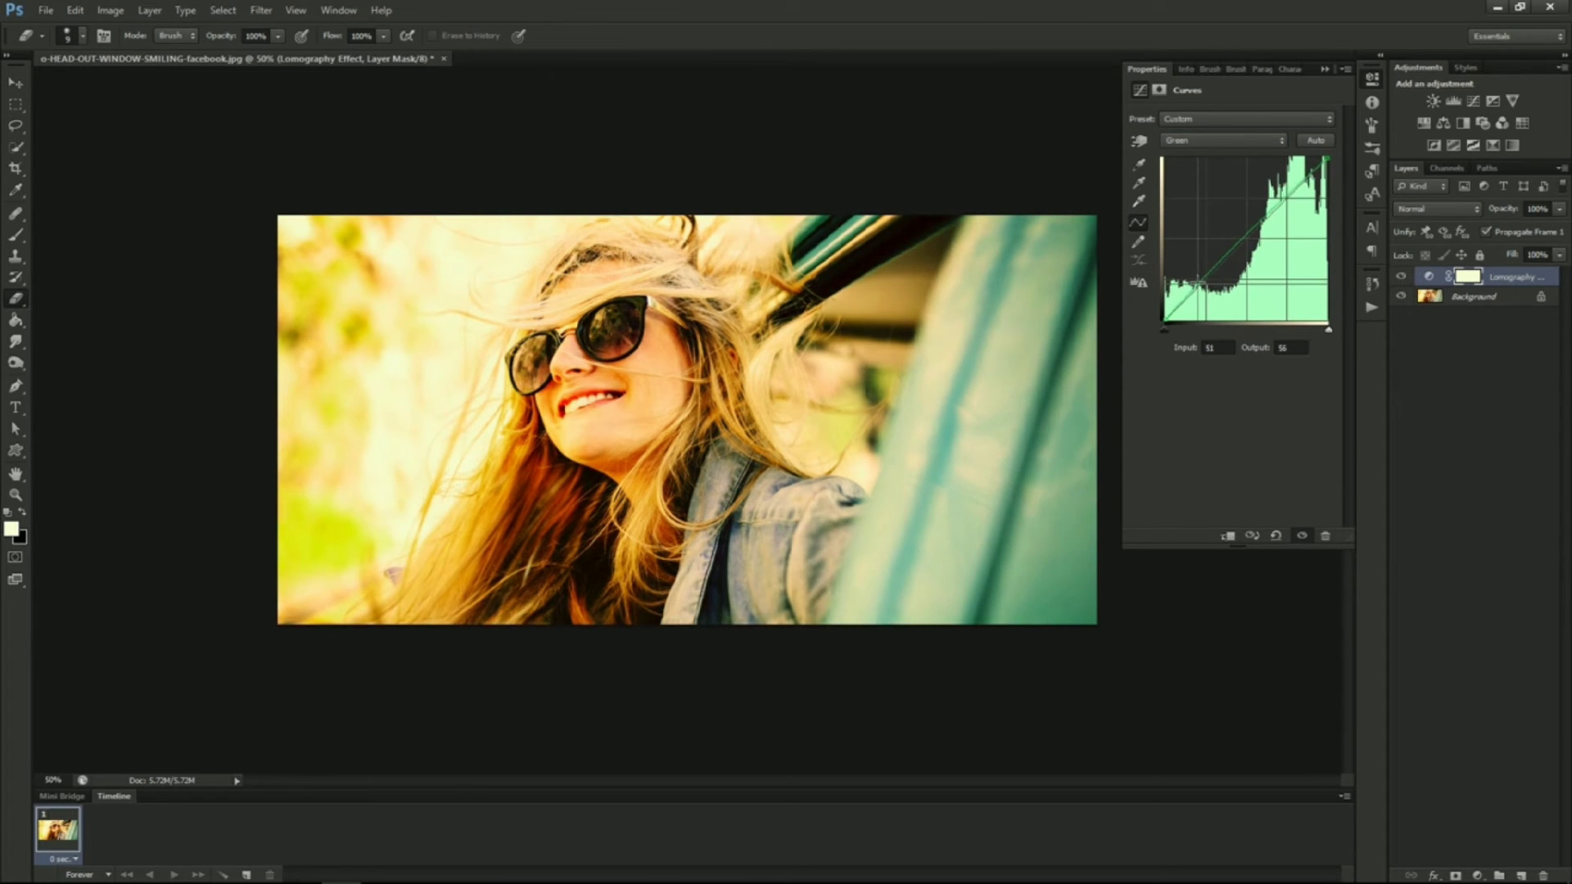
{"action": "left_click_drag", "start_coordinate": [1288, 194], "coordinate": [1288, 204]}
Switch to the Blue channel and adjust its curve's shadow and highlight points
{"action": "left_click", "coordinate": [1246, 148]}
{"action": "left_click", "coordinate": [1211, 195]}
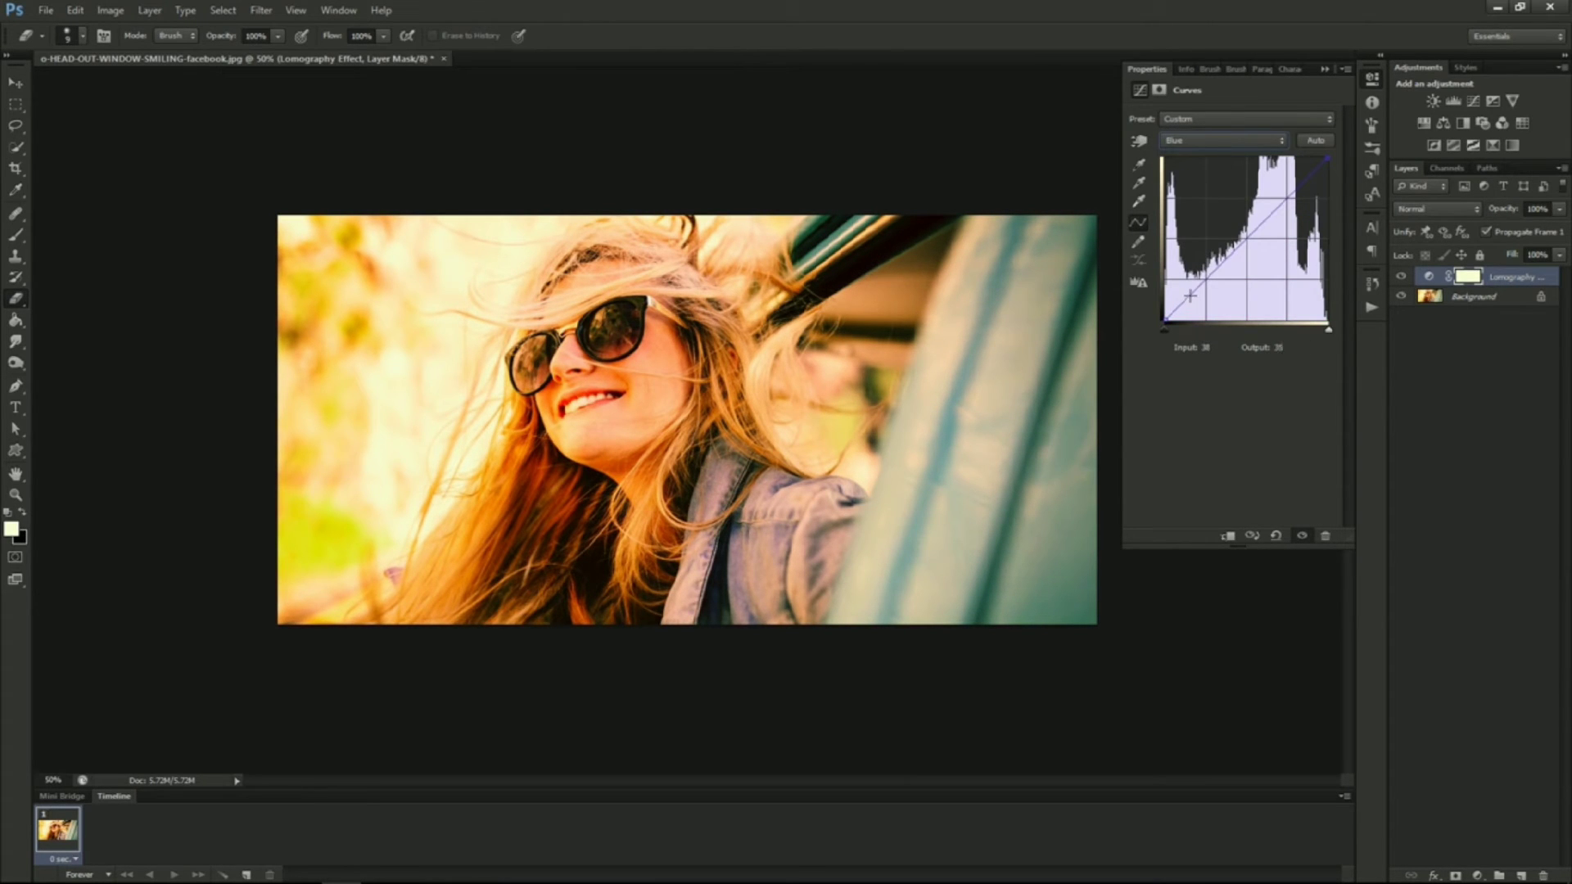
{"action": "left_click_drag", "start_coordinate": [1196, 289], "coordinate": [1191, 286]}
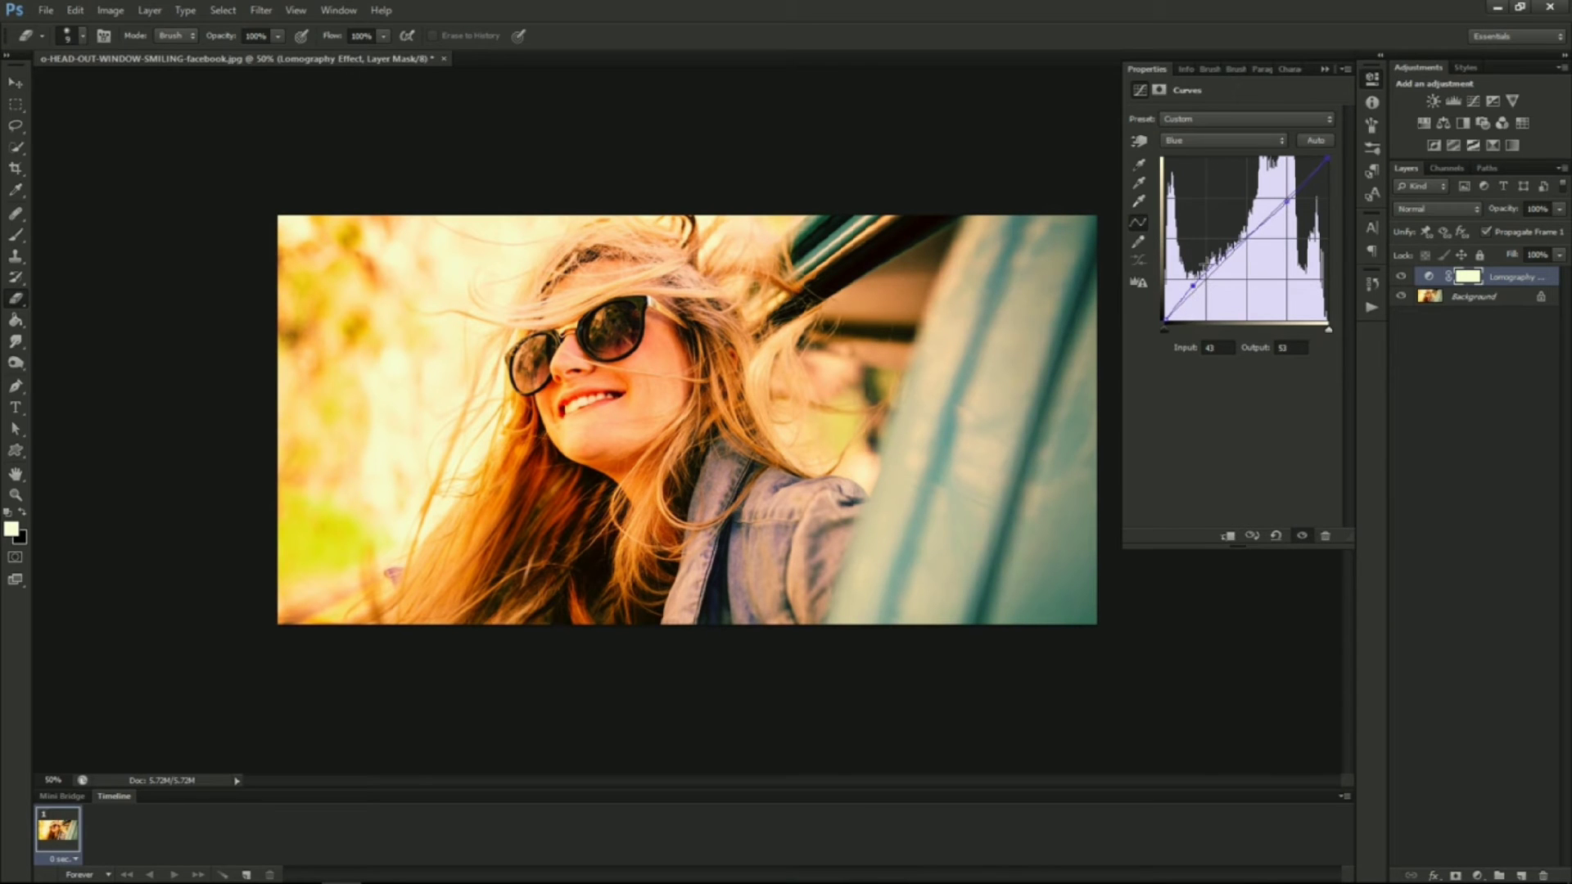
{"action": "left_click_drag", "start_coordinate": [1287, 200], "coordinate": [1290, 206]}
Return to the RGB channel and raise the black point to lift the shadows
{"action": "left_click", "coordinate": [1197, 121]}
{"action": "left_click", "coordinate": [1194, 156]}
{"action": "left_click", "coordinate": [1191, 140]}
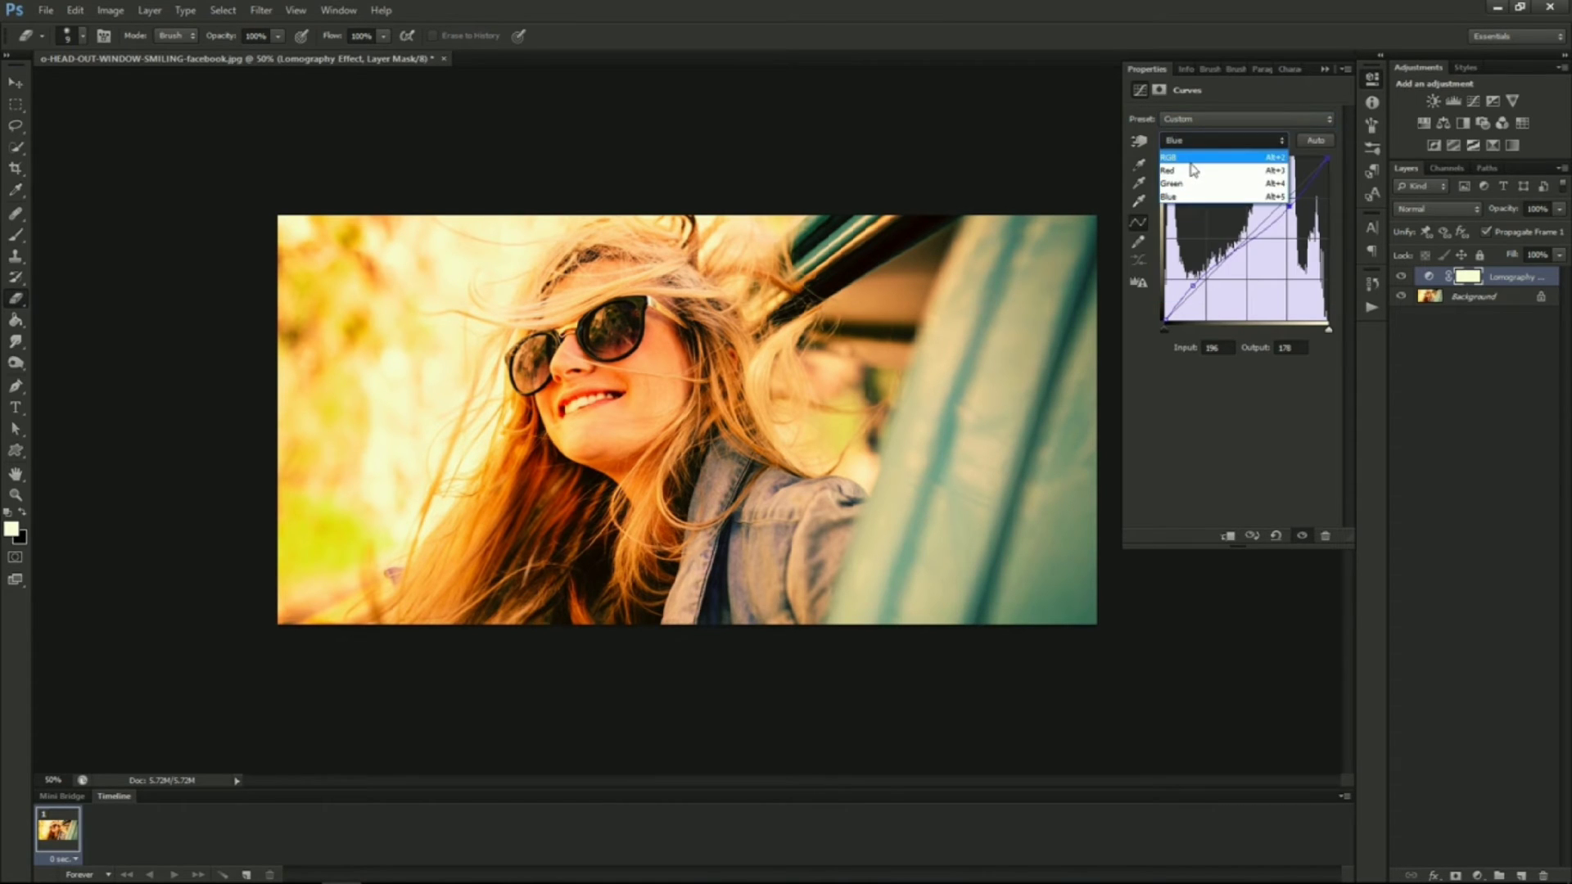
{"action": "left_click", "coordinate": [1194, 157]}
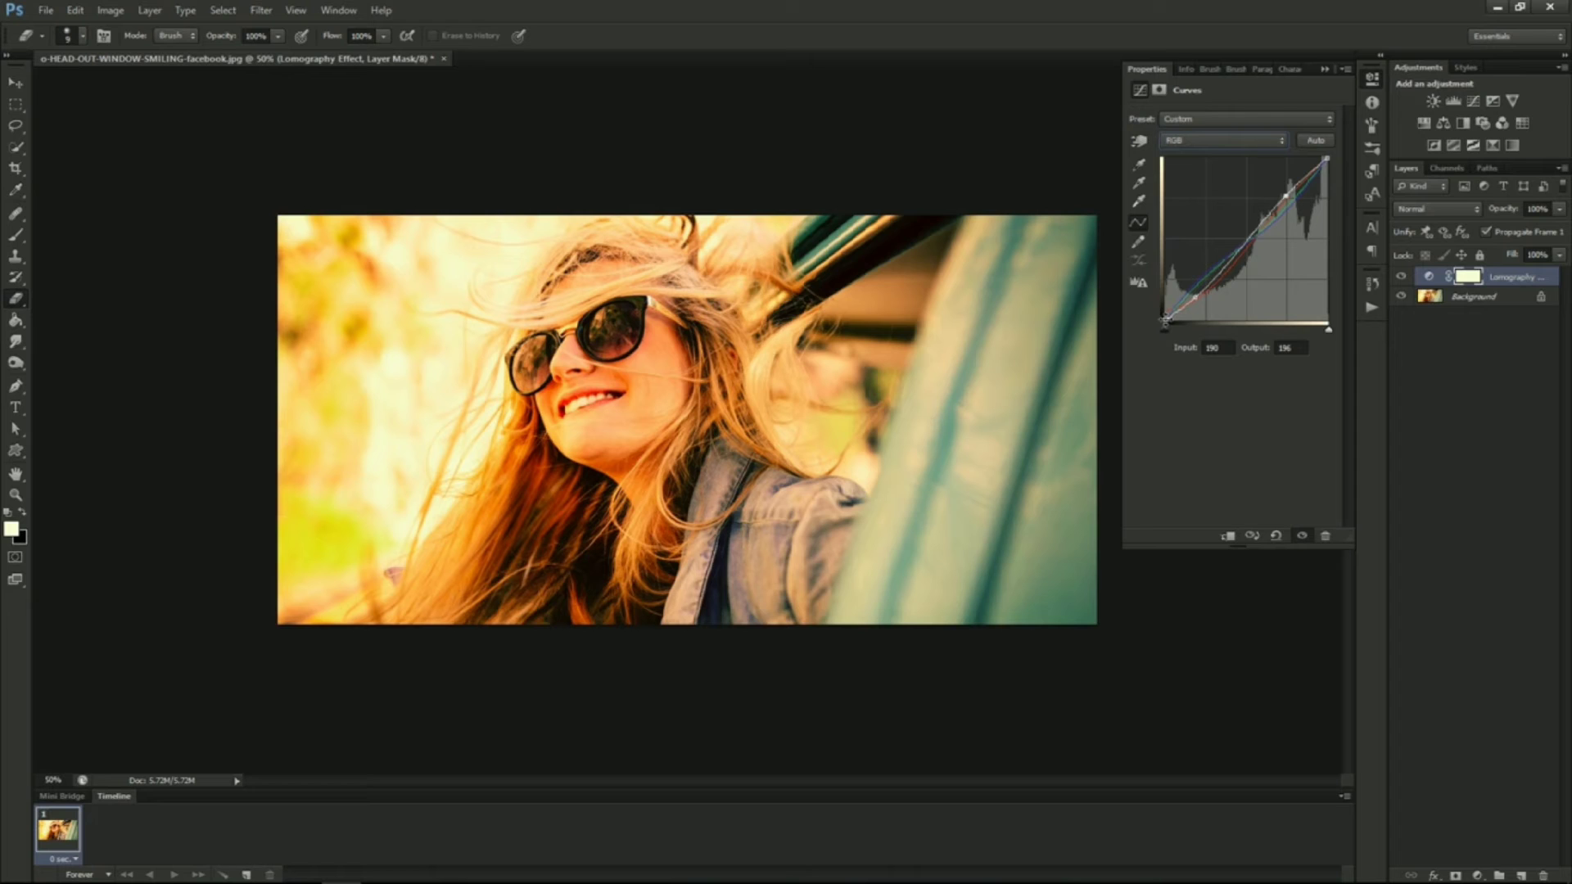
{"action": "left_click_drag", "start_coordinate": [1163, 320], "coordinate": [1165, 303]}
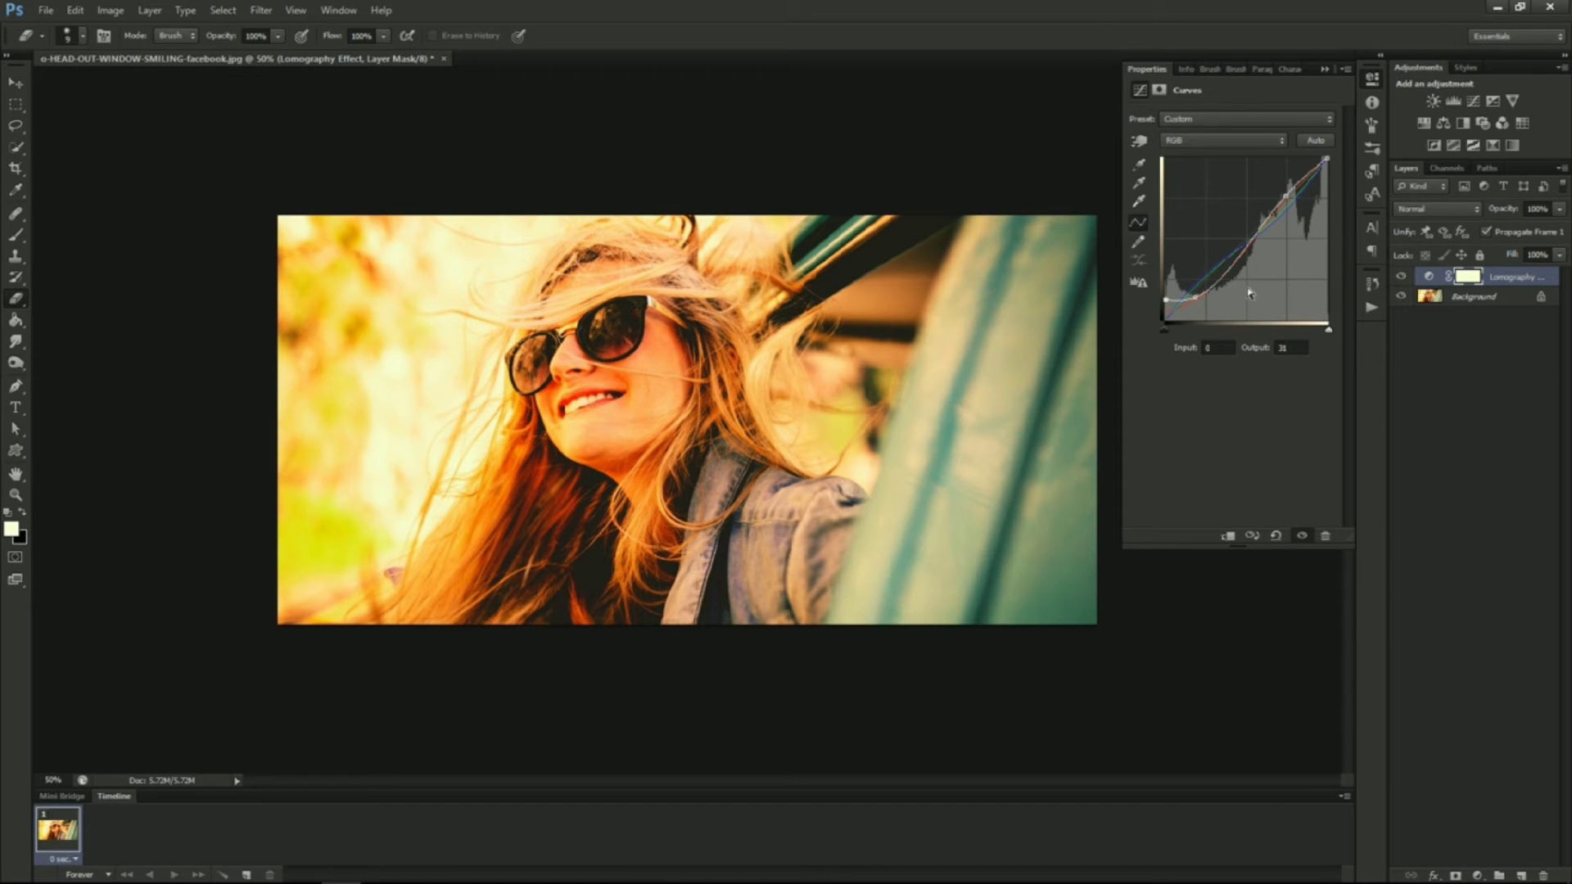
Lower the Lomography Effect layer's opacity and toggle its visibility to compare the result
{"action": "left_click", "coordinate": [1560, 212]}
{"action": "left_click_drag", "start_coordinate": [1520, 226], "coordinate": [1523, 231]}
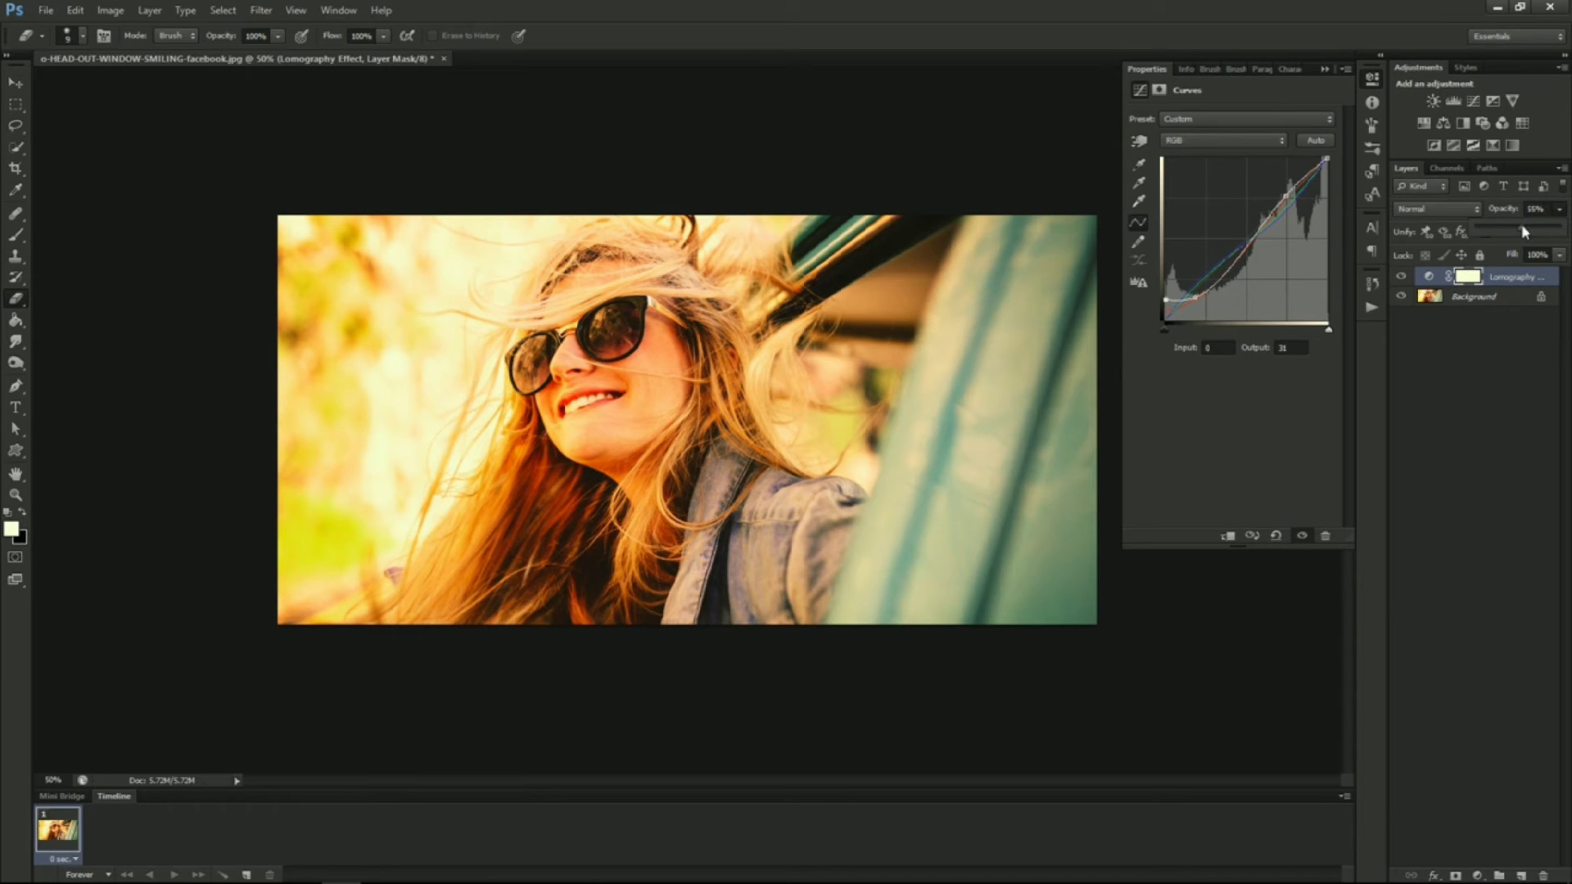
{"action": "left_click", "coordinate": [1402, 281]}
Toggle the Lomography Effect layer's visibility repeatedly to compare the photo with and without the effect
{"action": "left_click", "coordinate": [1400, 279]}
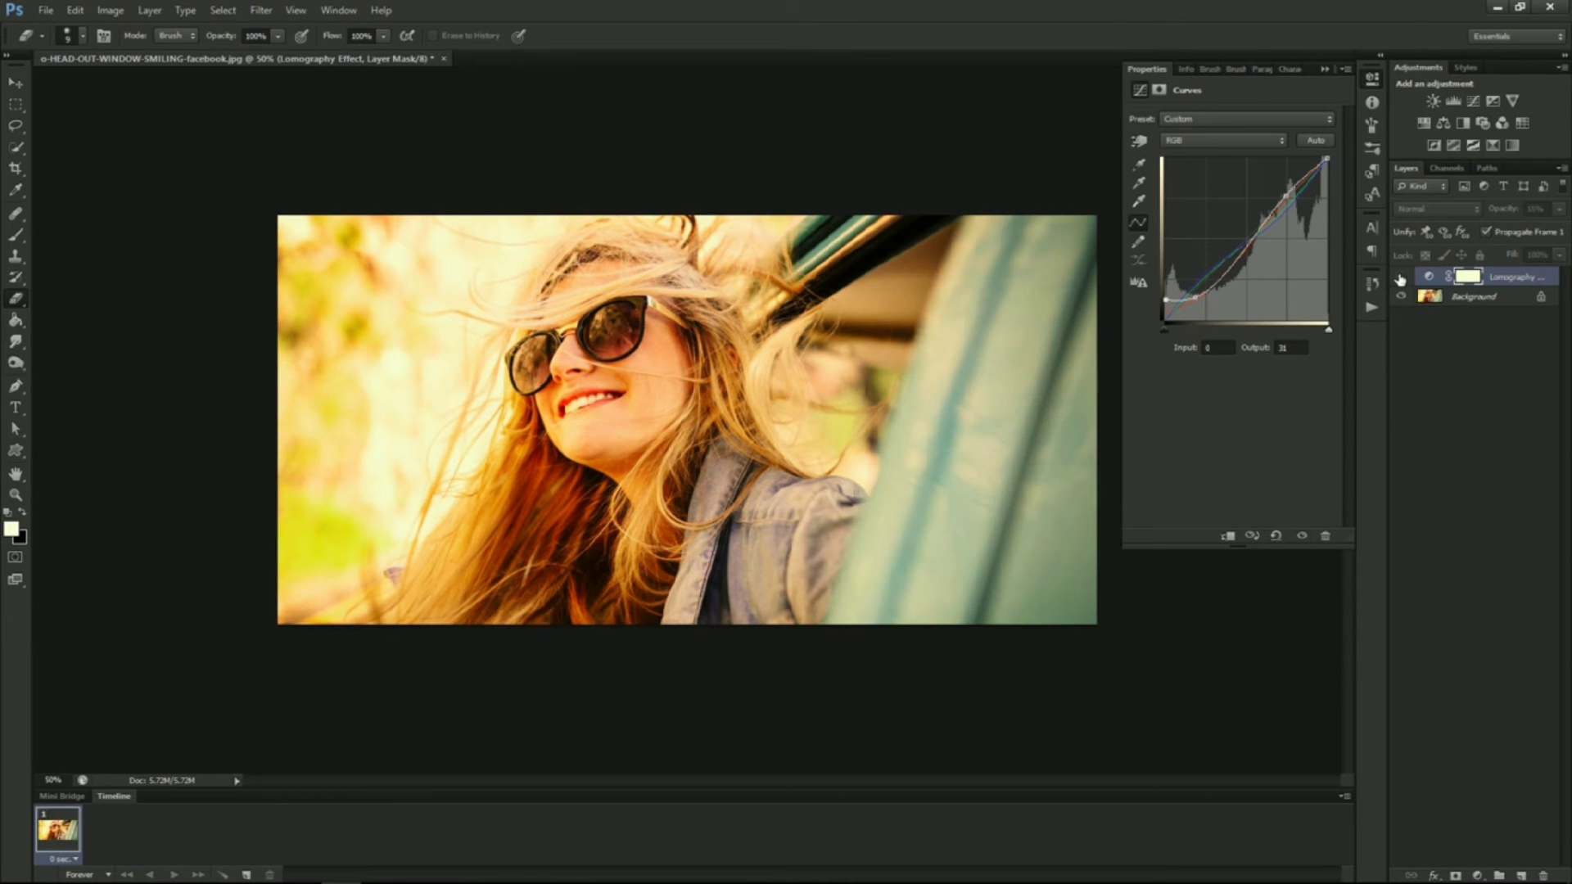
{"action": "left_click", "coordinate": [1400, 279]}
{"action": "left_click", "coordinate": [1400, 279]}
{"action": "left_click", "coordinate": [1400, 279]}
{"action": "left_click", "coordinate": [1400, 280]}
{"action": "left_click", "coordinate": [1400, 279]}
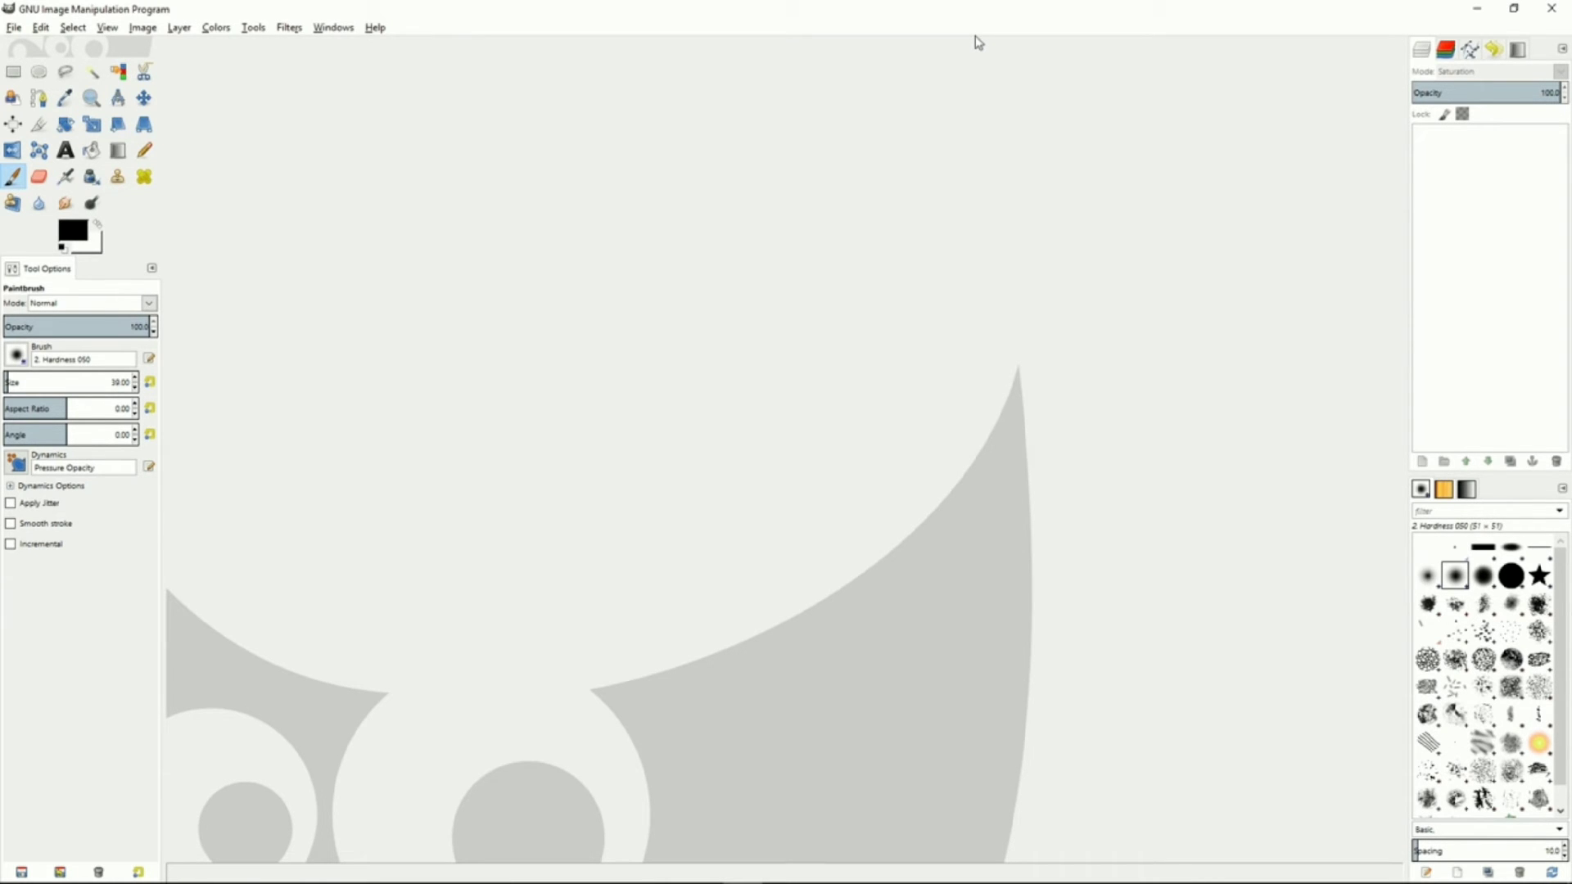
Switch to GIMP and open the o-HEAD-OUT-WINDOW-SMILING-facebook image
{"action": "left_click", "coordinate": [15, 27]}
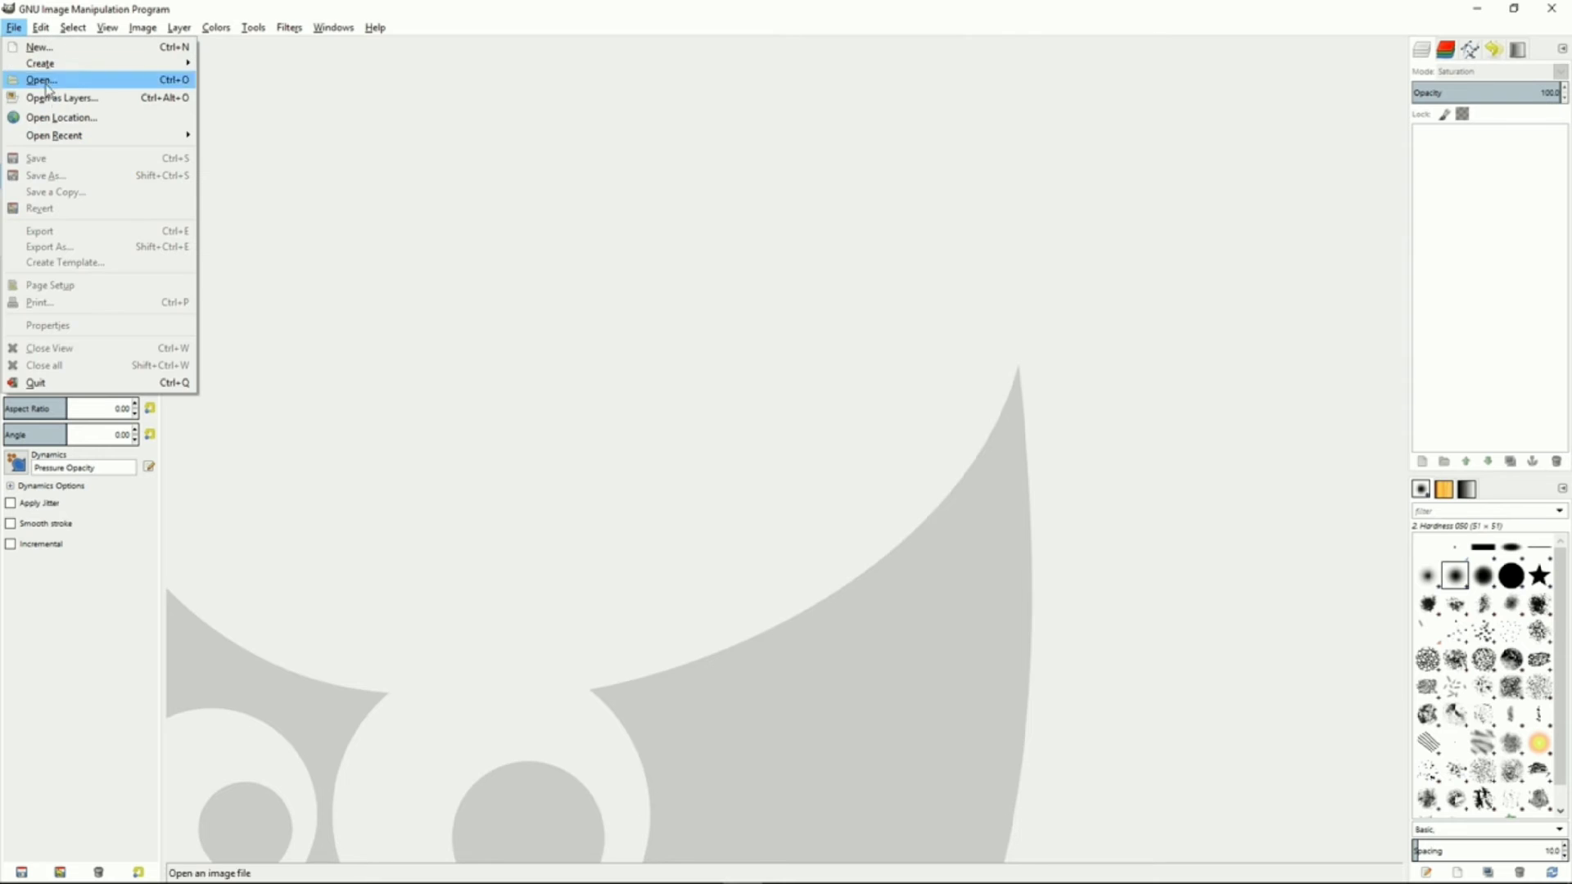
{"action": "mouse_move", "coordinate": [75, 139]}
{"action": "left_click", "coordinate": [291, 142]}
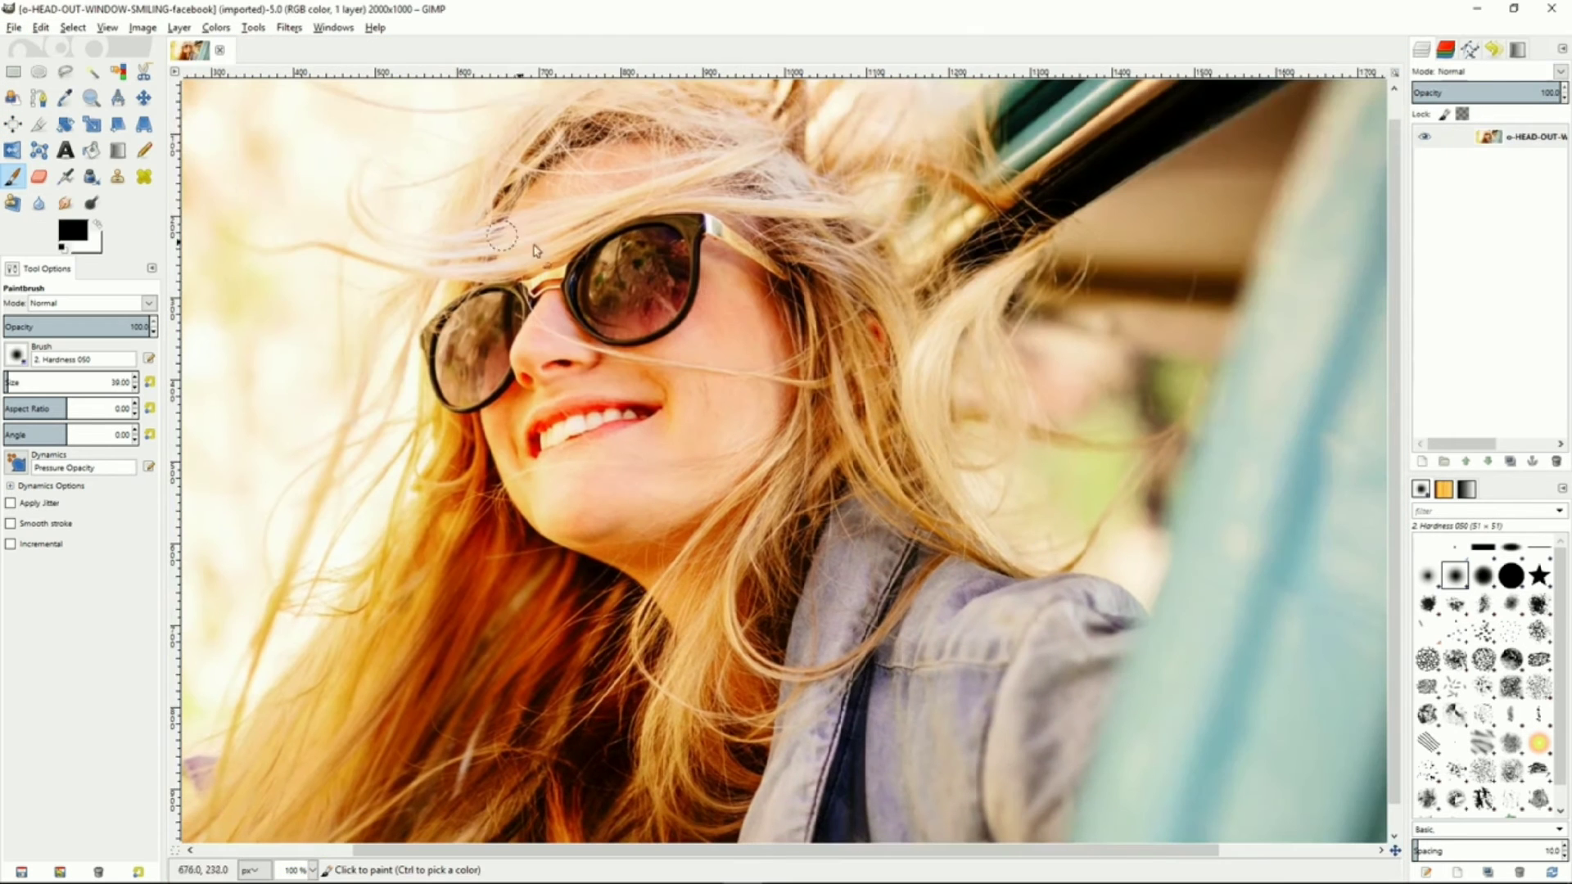
Add a new transparent layer above the photo
{"action": "key", "text": "minus"}
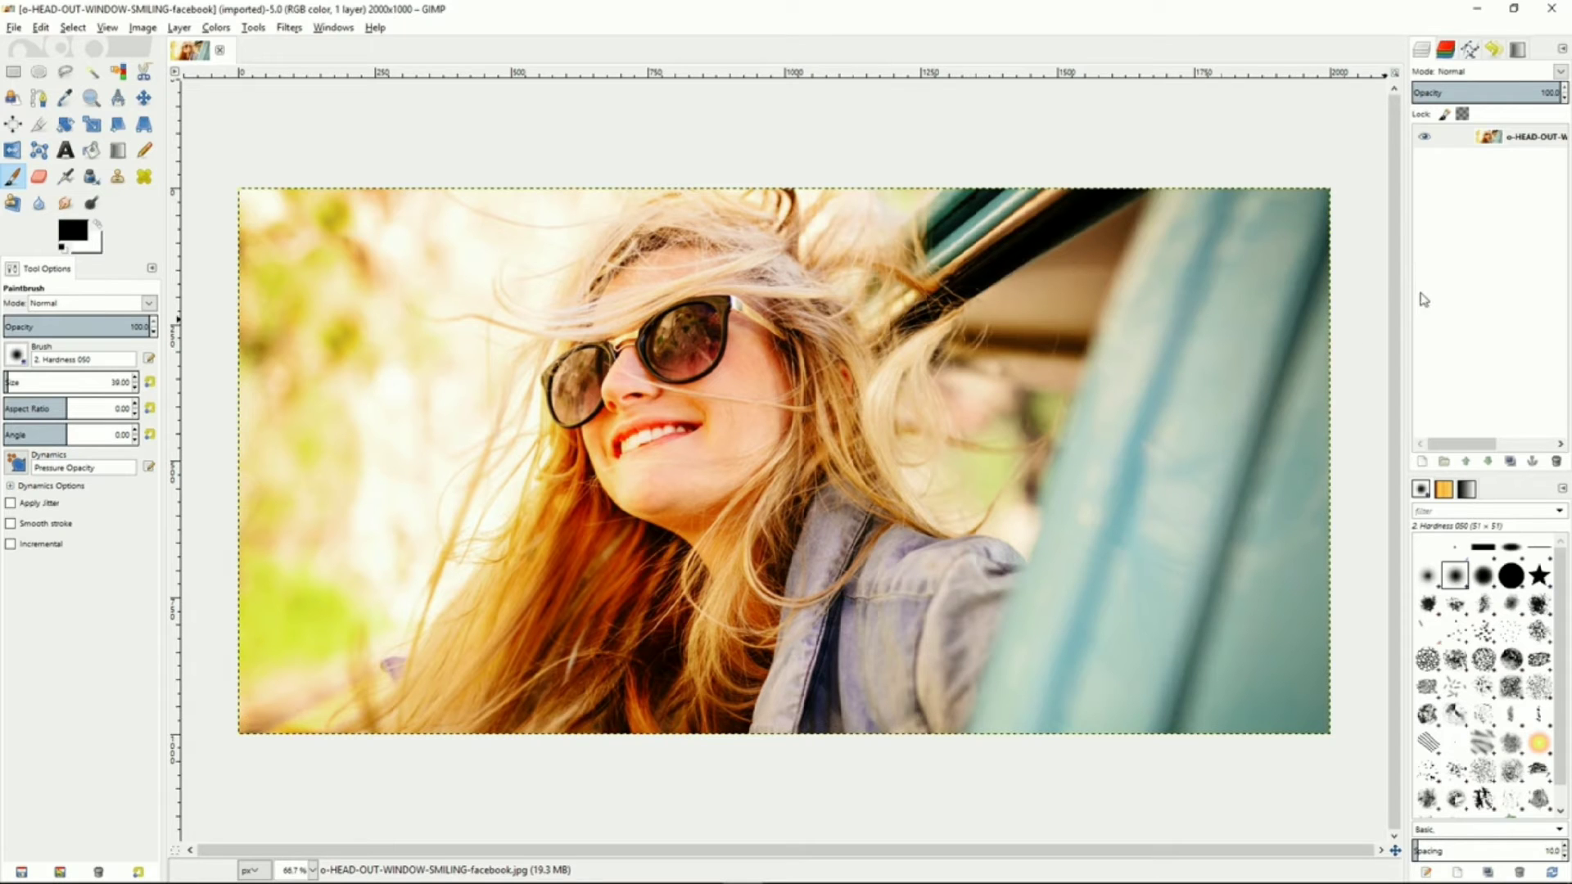
{"action": "right_click", "coordinate": [1460, 197]}
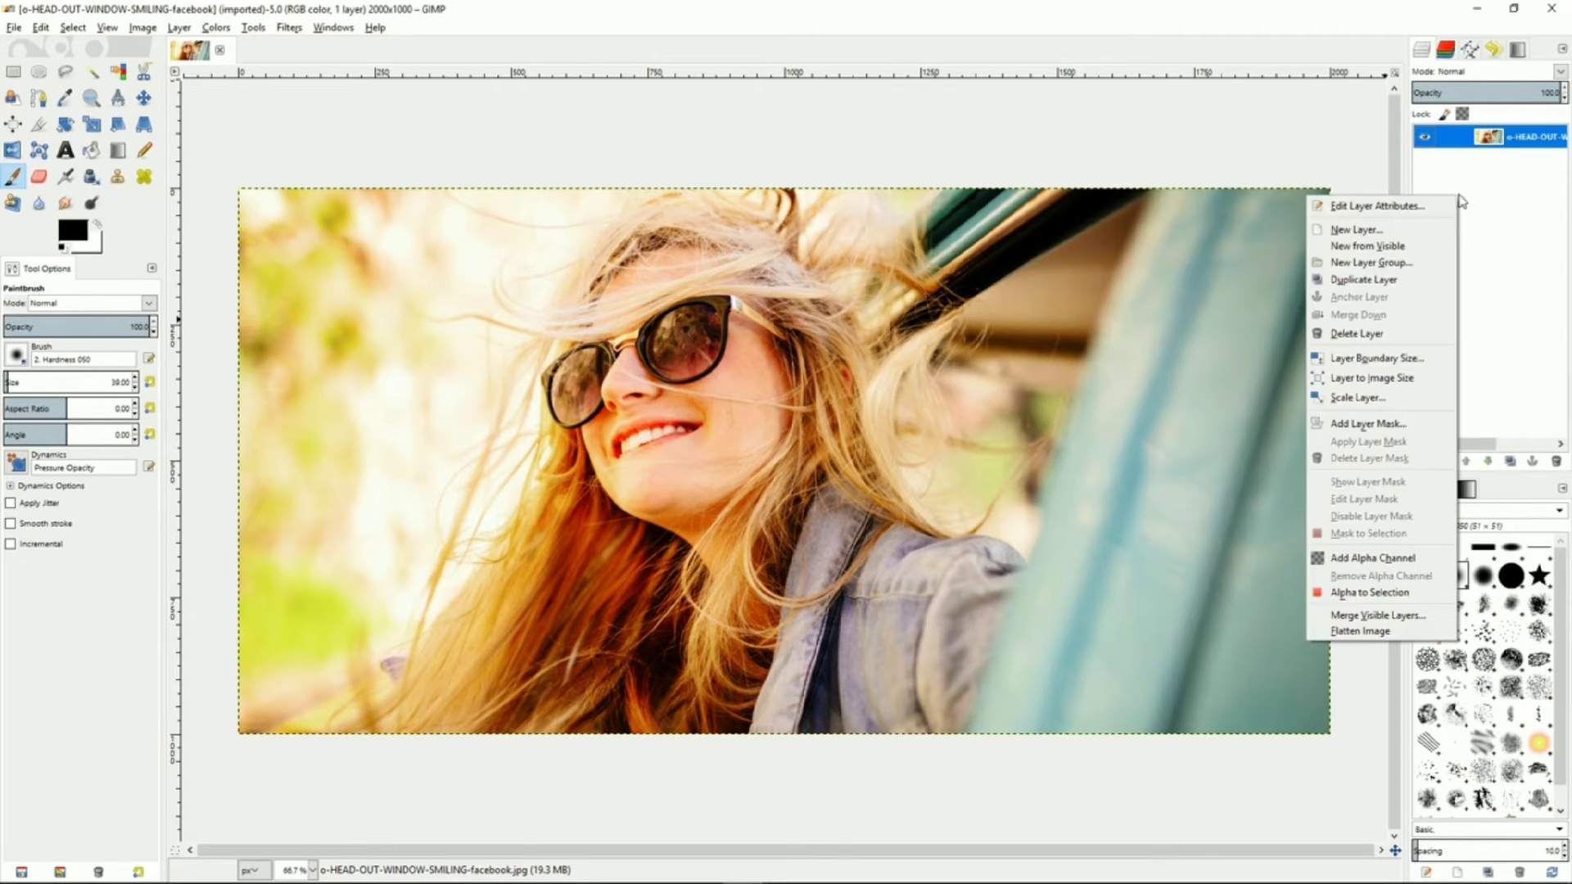
{"action": "left_click", "coordinate": [1406, 231]}
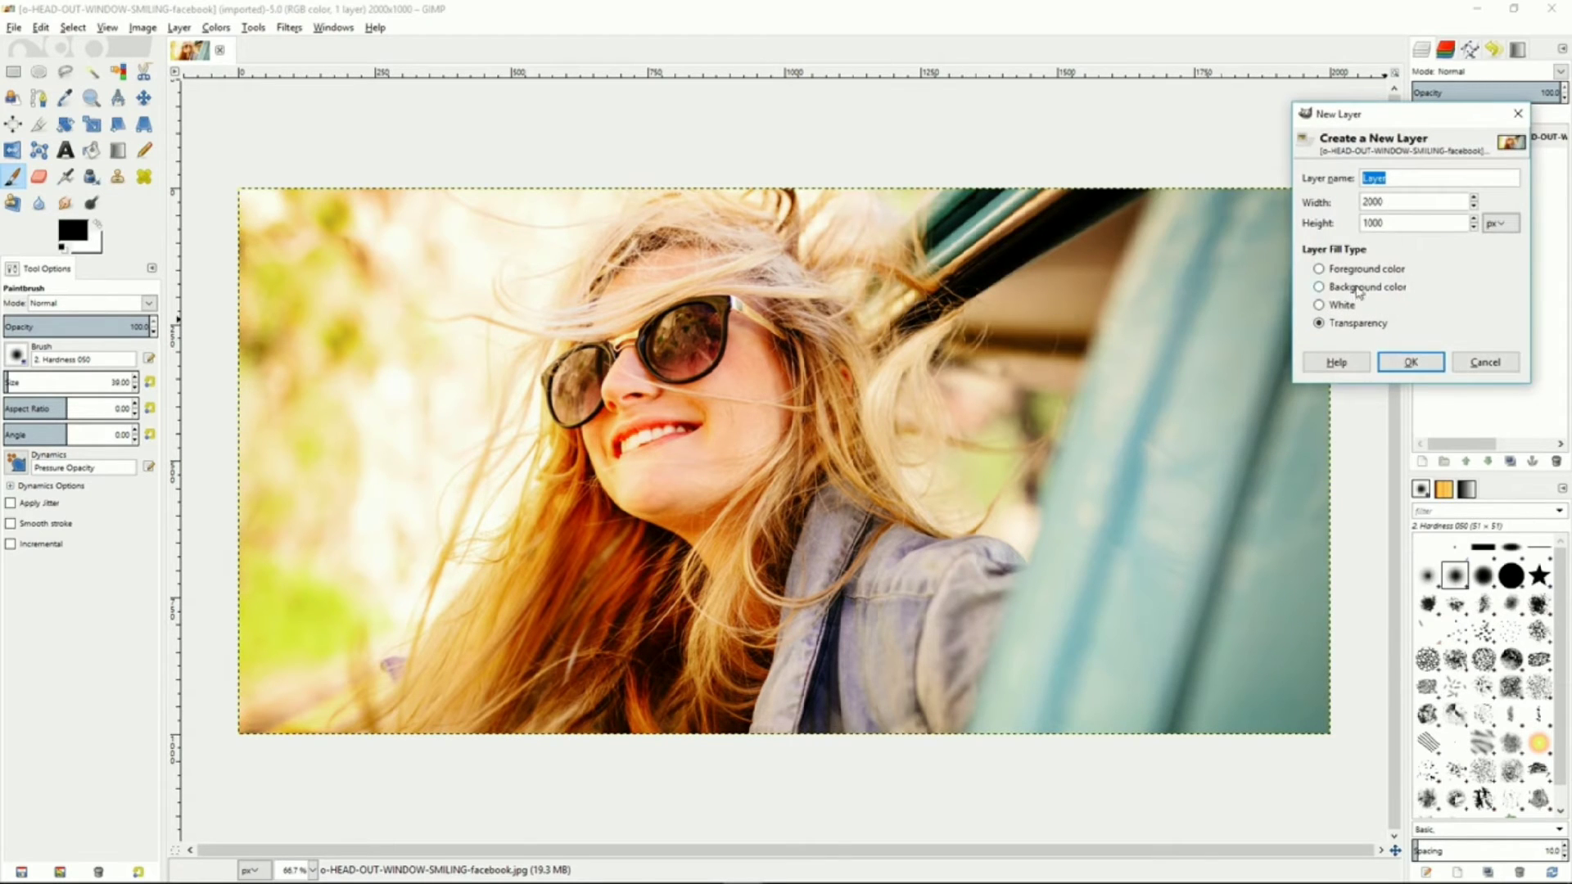
{"action": "left_click", "coordinate": [1410, 362]}
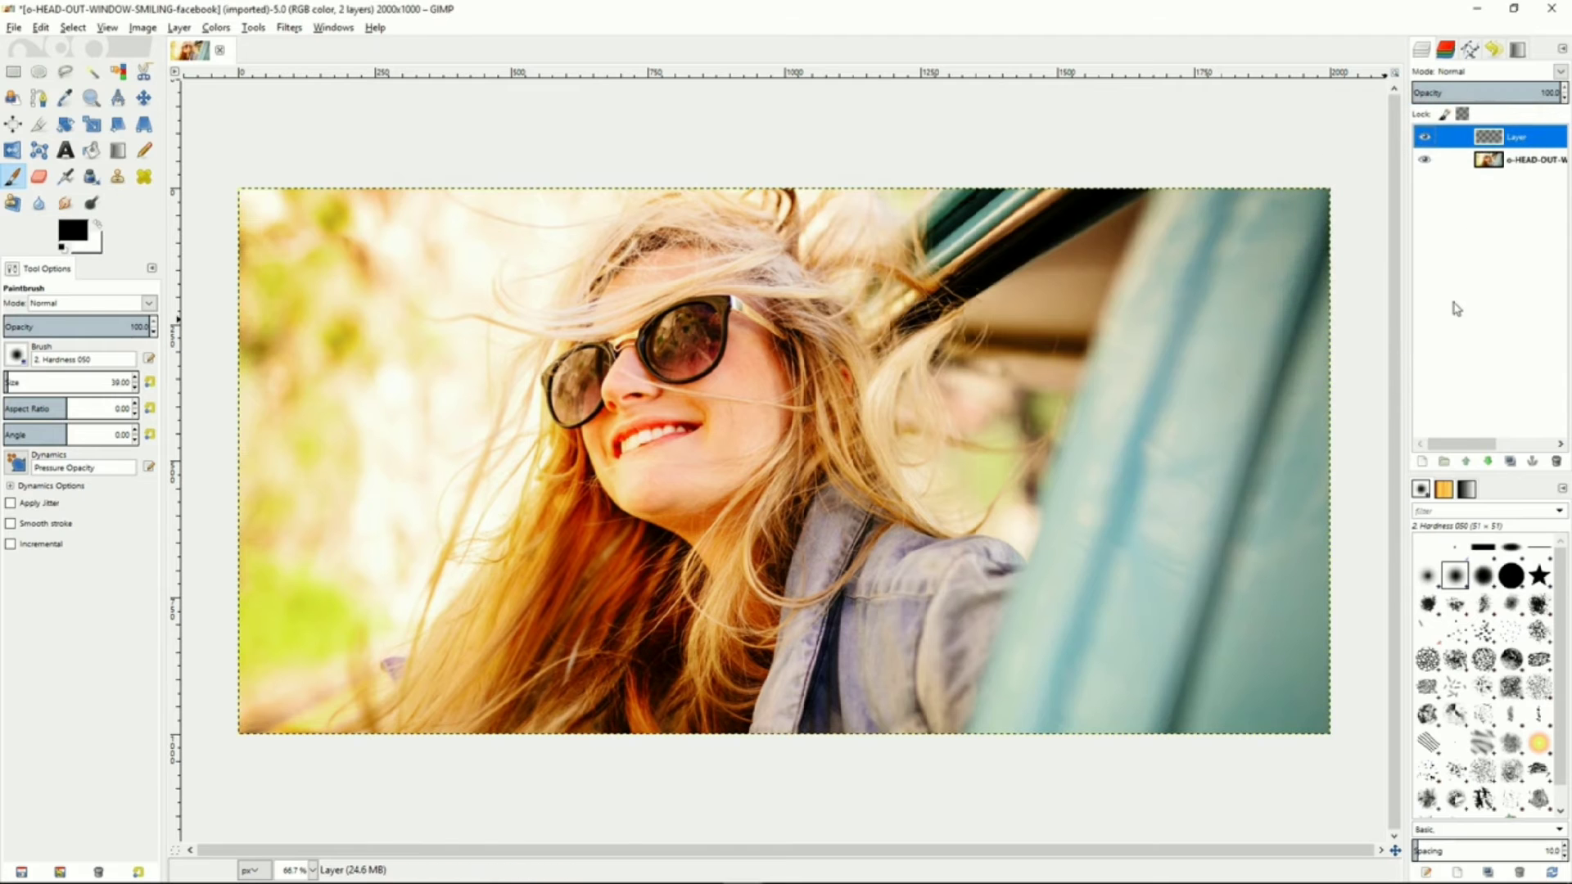
Add a white, full-opacity layer mask to the new layer
{"action": "right_click", "coordinate": [1511, 142]}
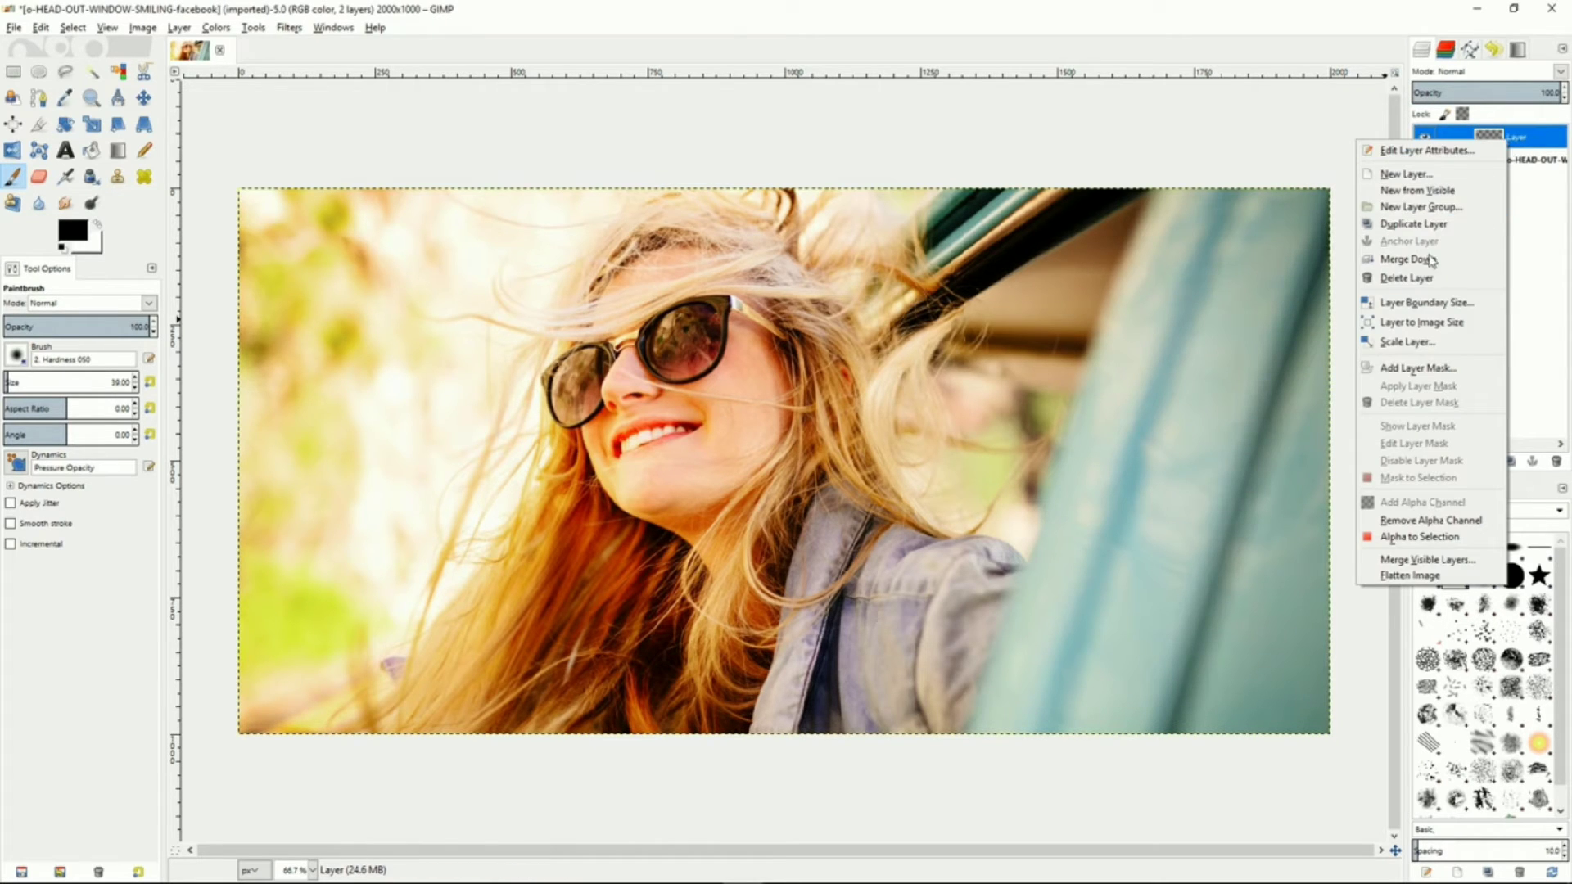
{"action": "left_click", "coordinate": [1422, 371]}
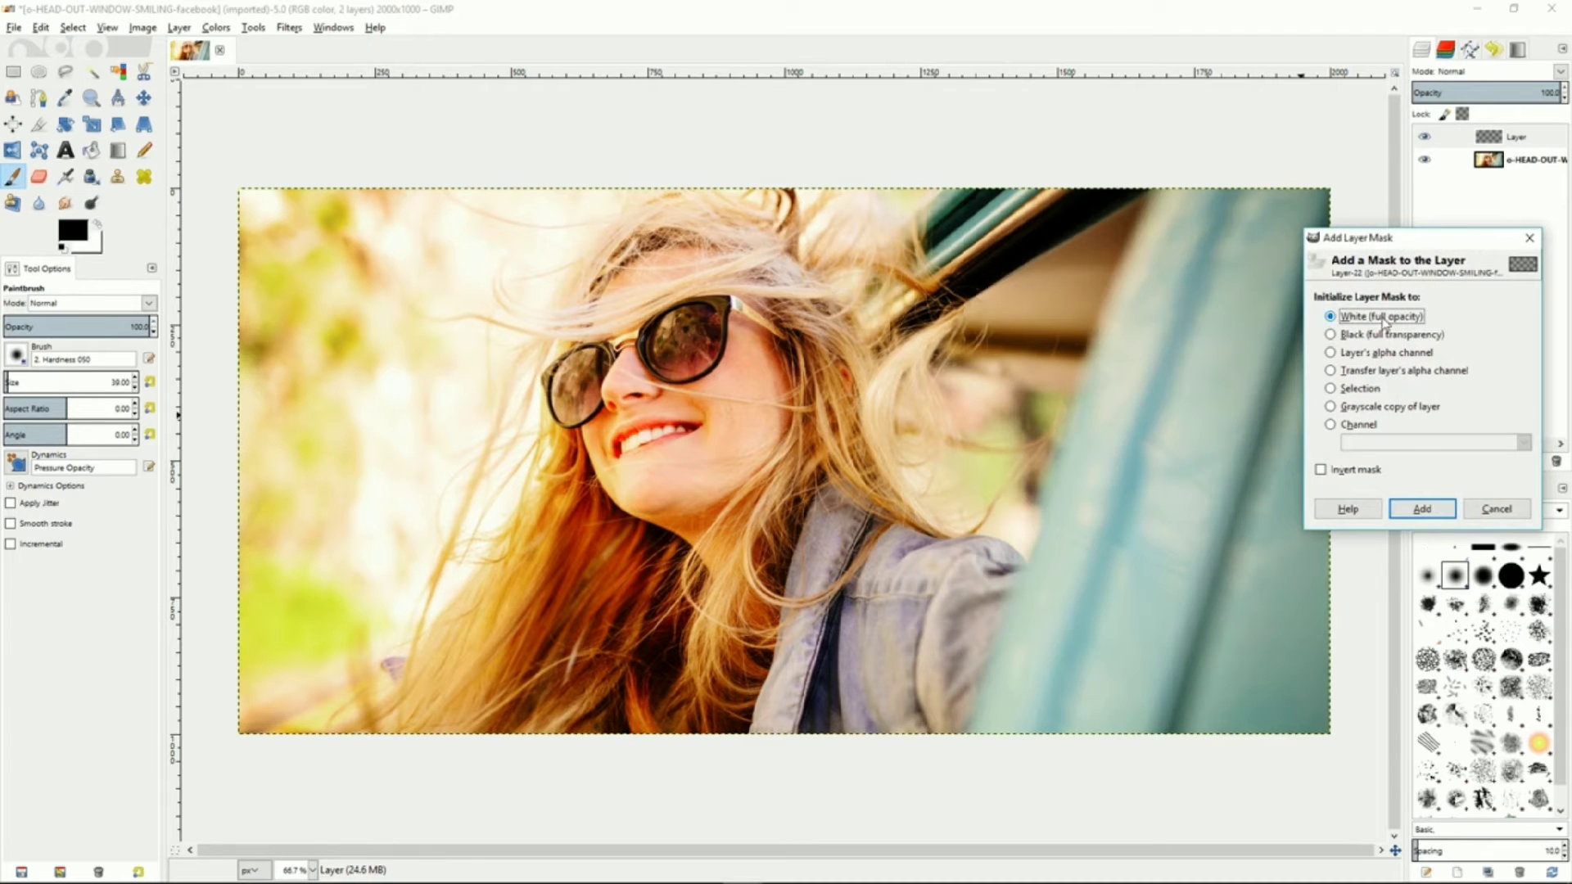
{"action": "left_click", "coordinate": [1421, 509]}
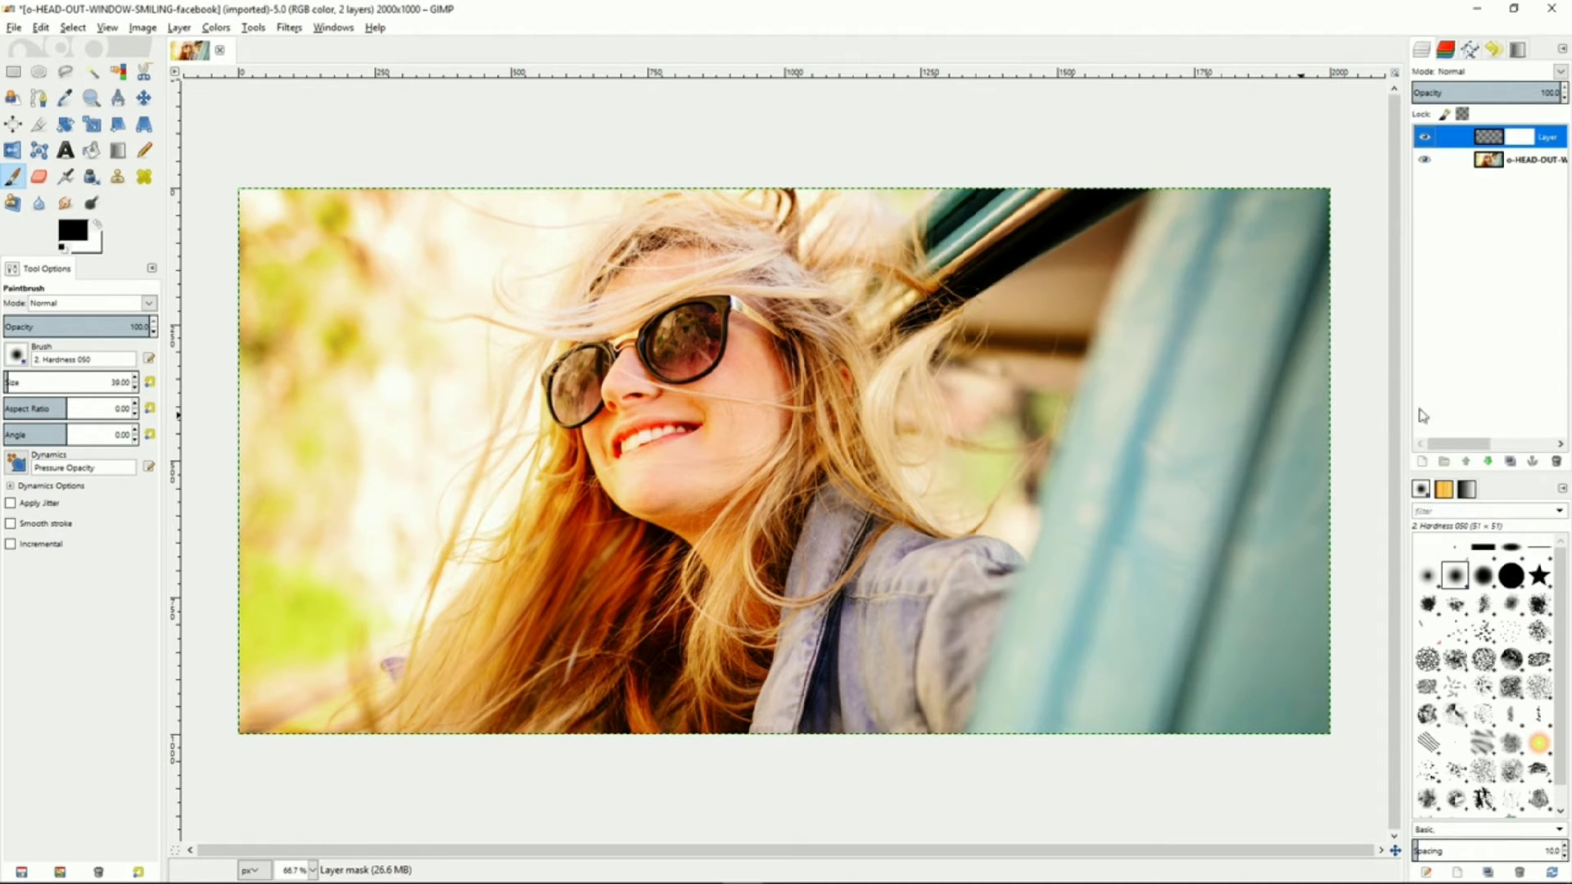
Set the new layer's blending mode to Saturation
{"action": "left_click", "coordinate": [1483, 75]}
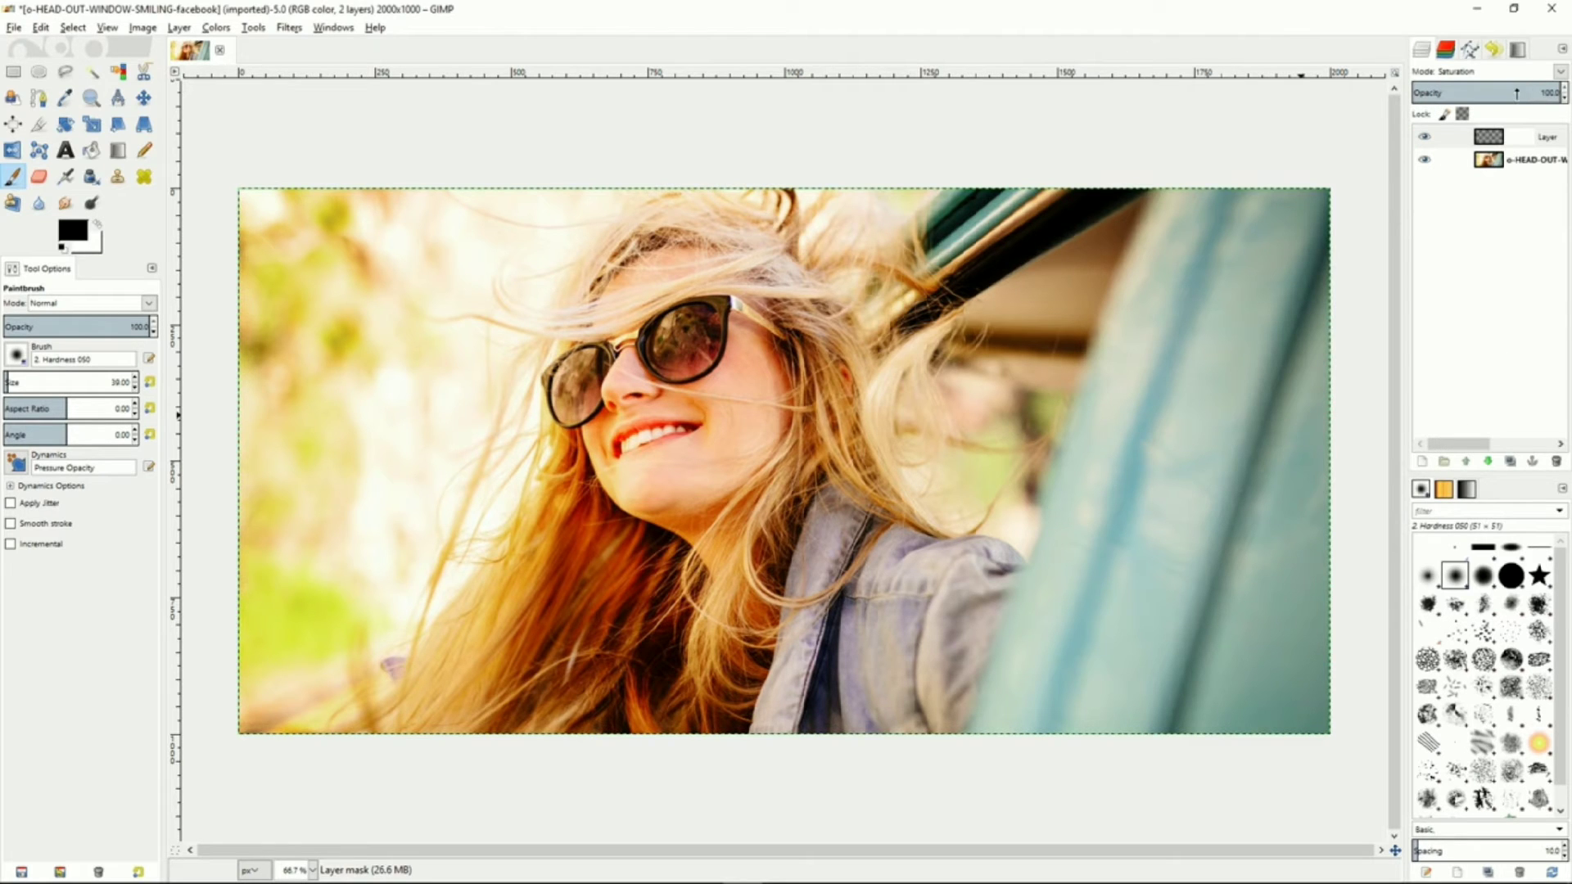
{"action": "left_click_drag", "start_coordinate": [1523, 93], "coordinate": [1566, 94]}
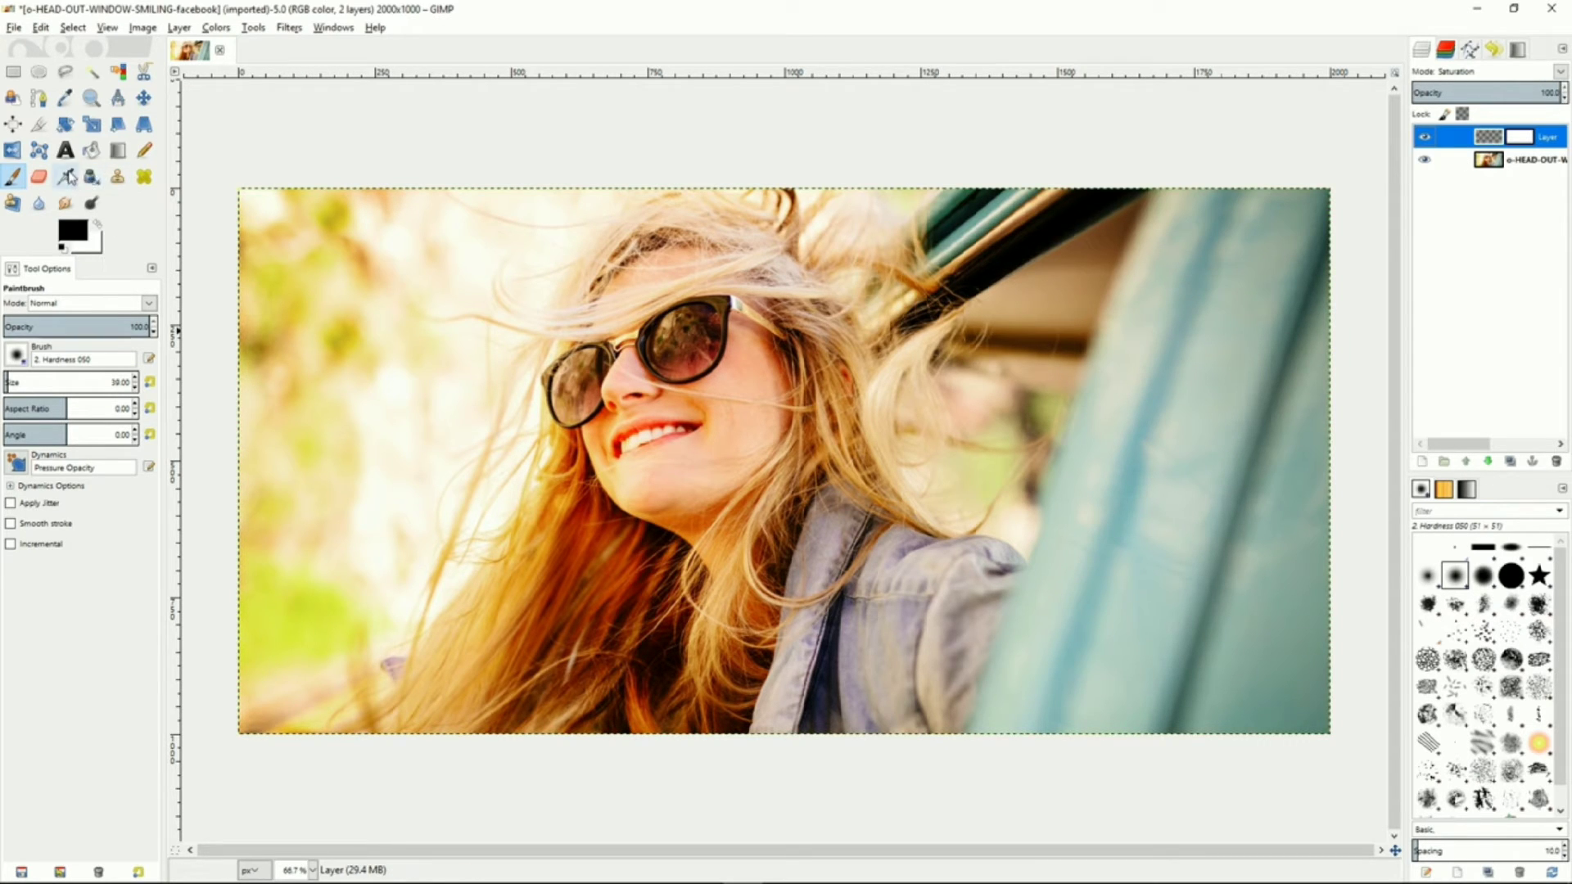
Fill the new layer with black using the Bucket Fill tool to desaturate the photo
{"action": "left_click", "coordinate": [91, 150]}
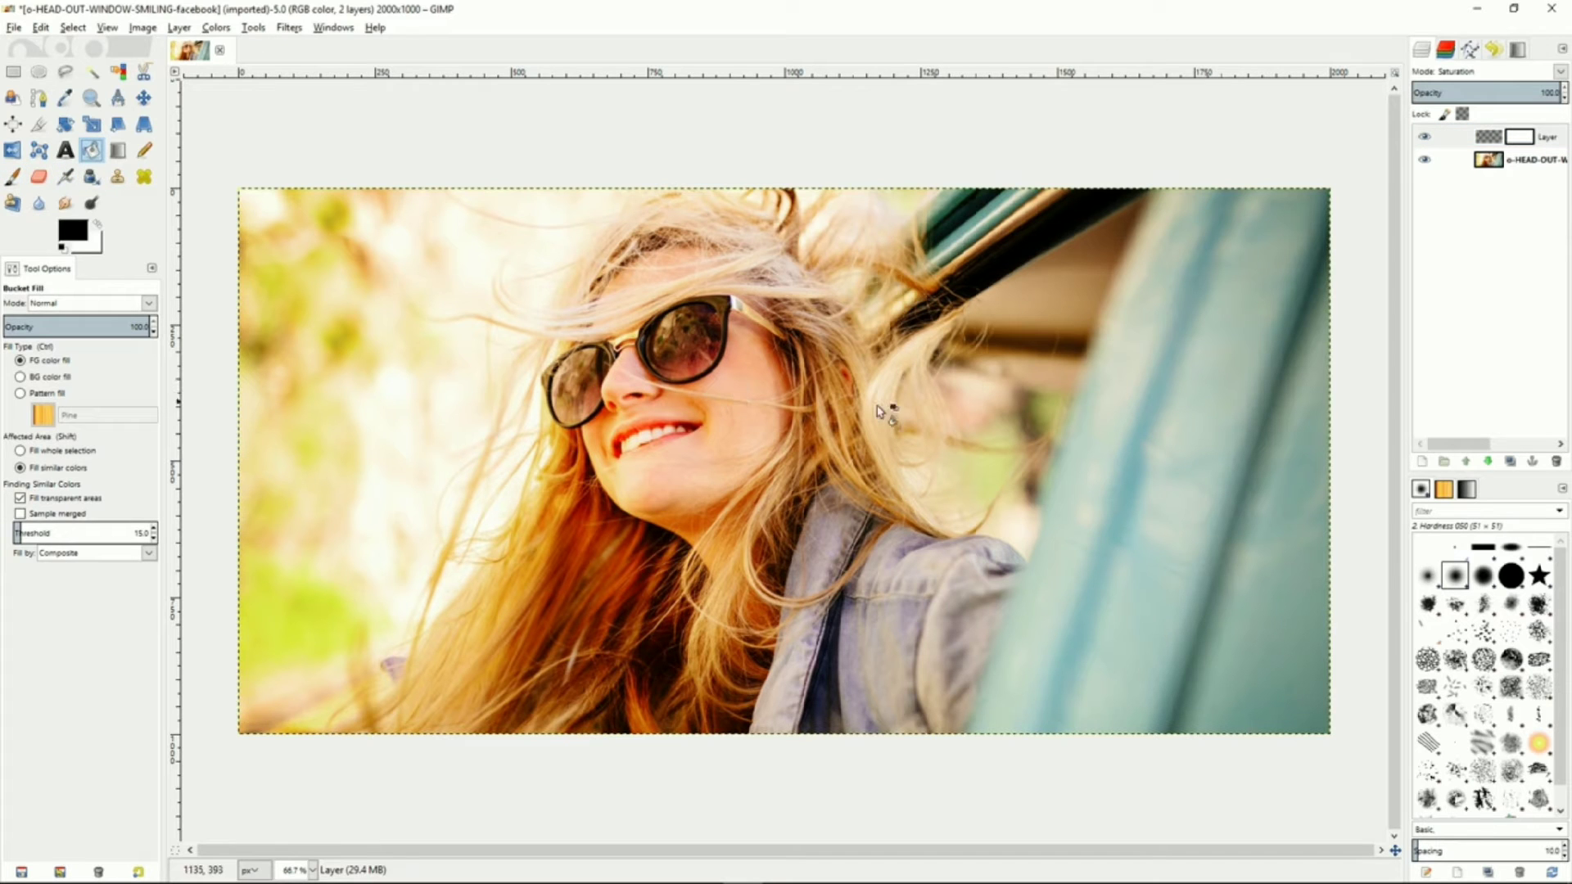
{"action": "left_click", "coordinate": [1469, 143]}
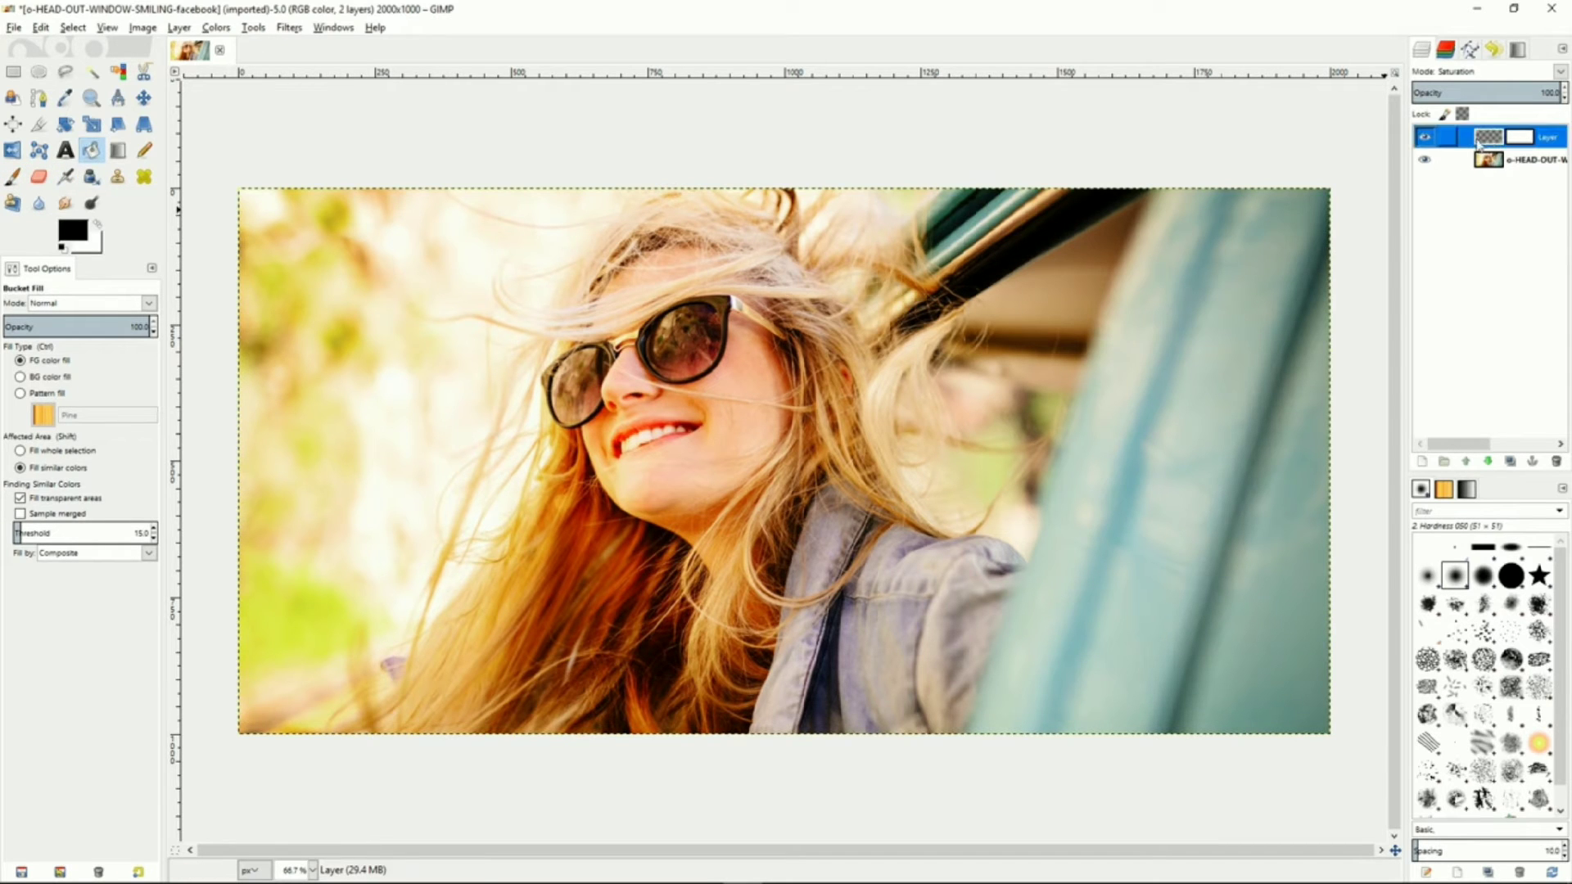
{"action": "left_click", "coordinate": [948, 368]}
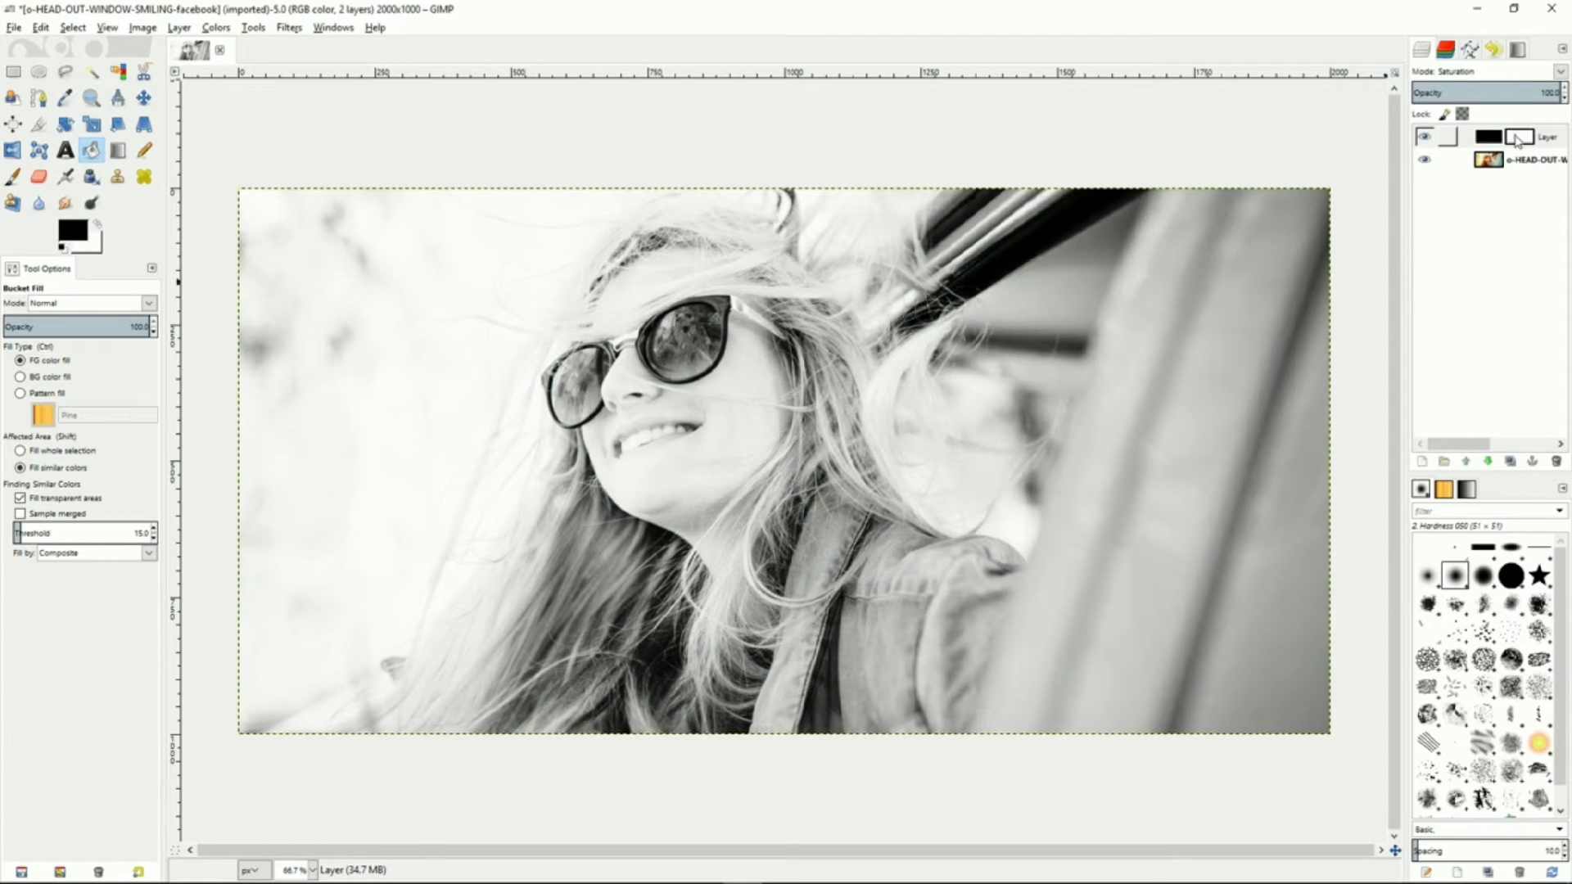
Set the desaturation layer's opacity to 87.8
{"action": "double_click", "coordinate": [1547, 93]}
{"action": "mouse_move", "coordinate": [1519, 92]}
{"action": "left_mouse_down"}
{"action": "mouse_move", "coordinate": [1460, 92]}
{"action": "mouse_move", "coordinate": [1546, 92]}
{"action": "mouse_move", "coordinate": [1514, 93]}
{"action": "left_mouse_up"}
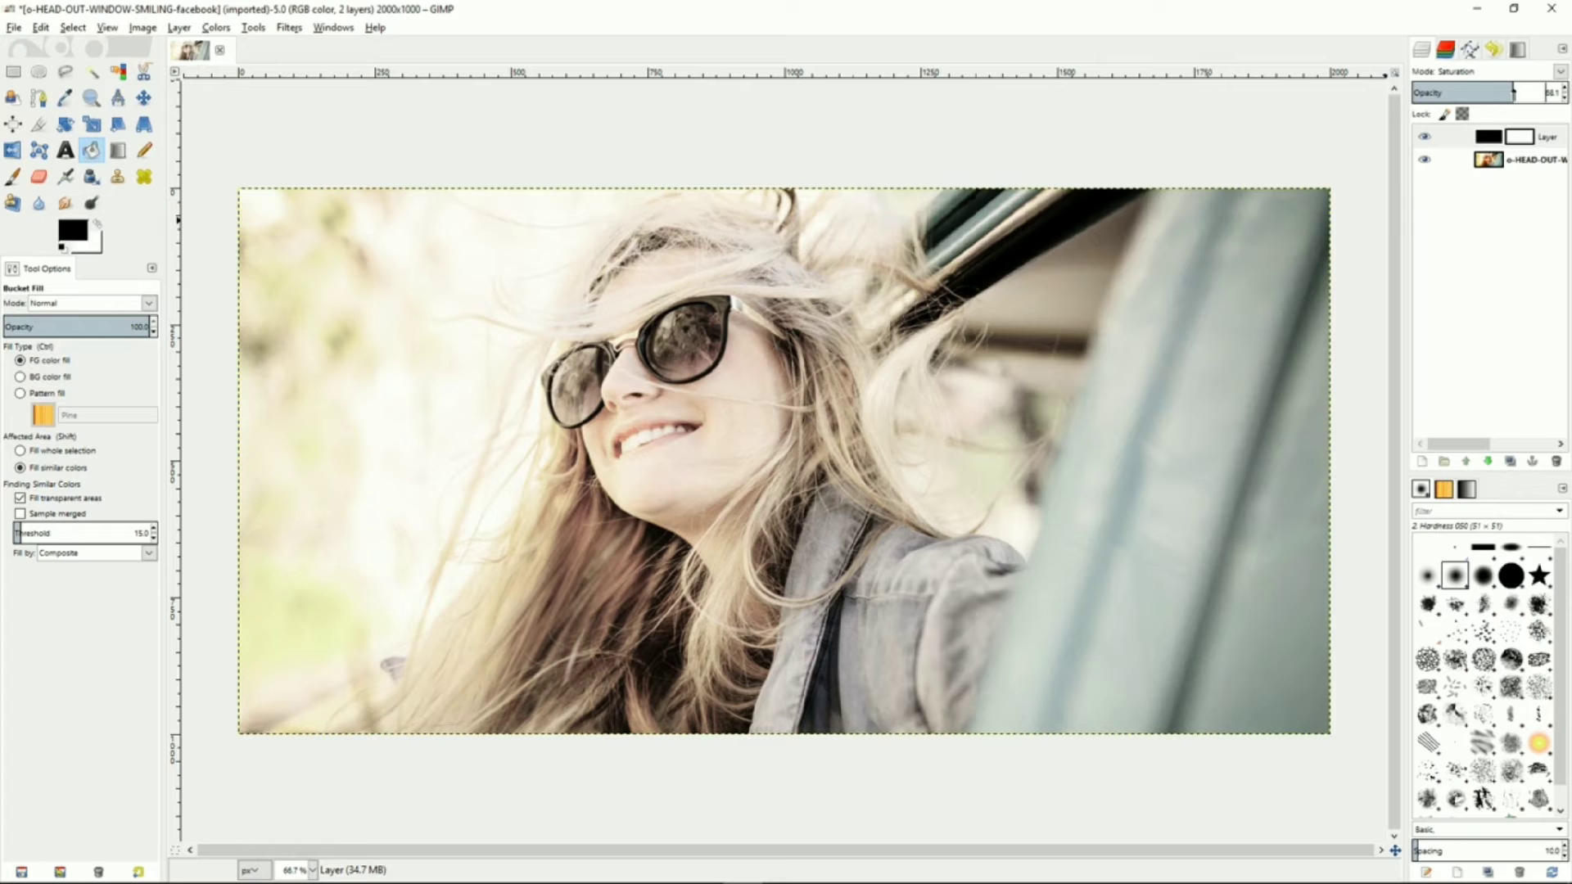
{"action": "mouse_move", "coordinate": [1513, 93]}
{"action": "left_mouse_down"}
{"action": "mouse_move", "coordinate": [1545, 93]}
{"action": "mouse_move", "coordinate": [1513, 93]}
{"action": "left_mouse_up"}
{"action": "left_click_drag", "start_coordinate": [1513, 92], "coordinate": [1544, 92]}
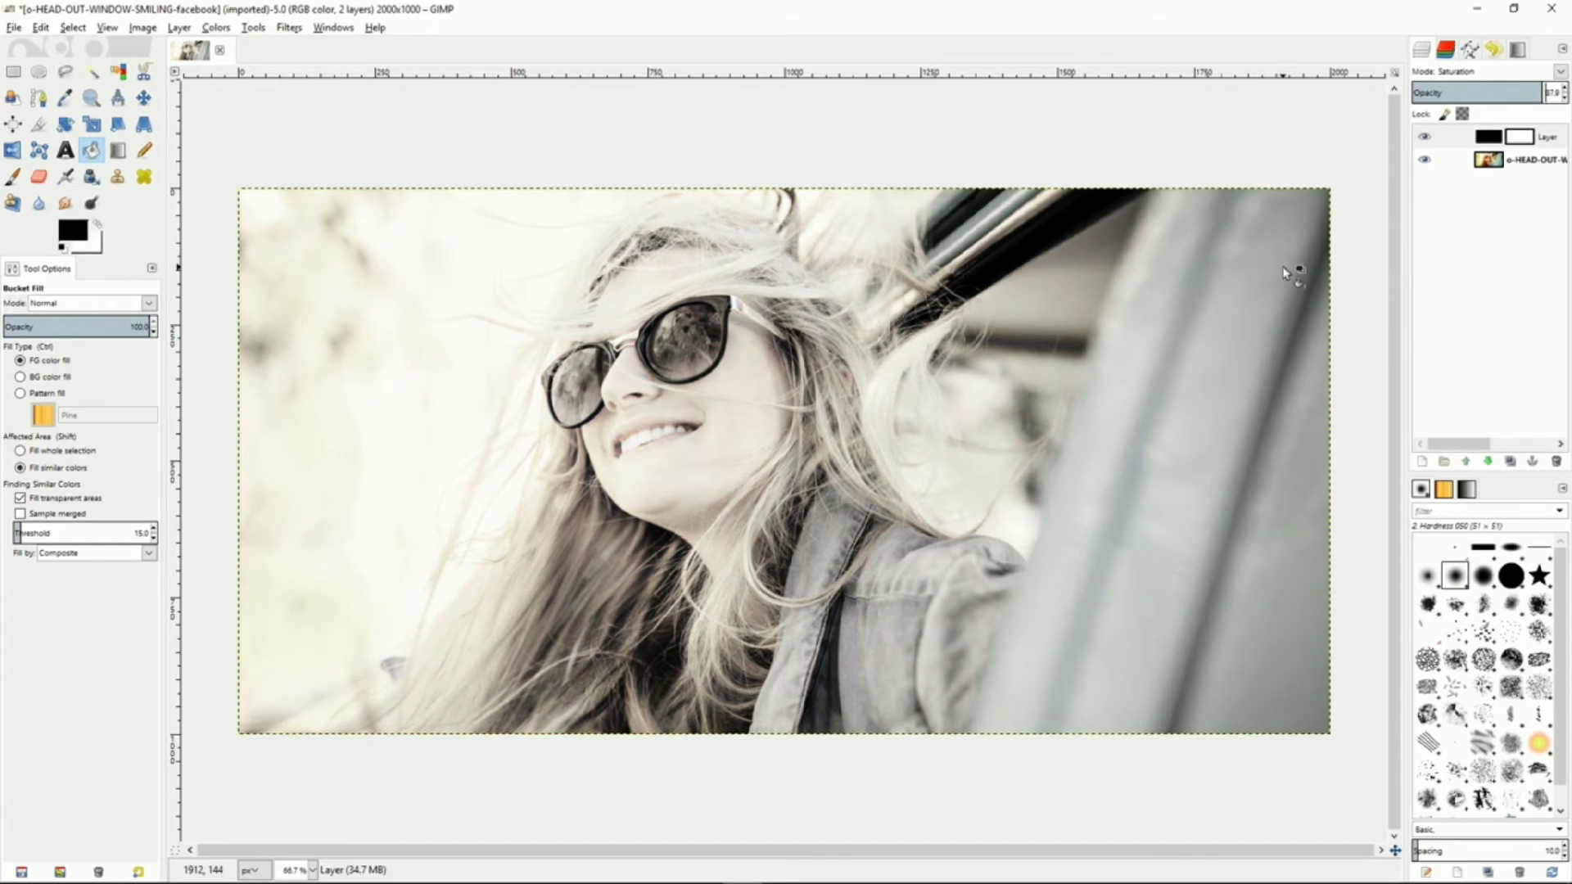
Select the photo layer and start tracing around the sunglasses lenses with the Scissors Select tool
{"action": "left_click", "coordinate": [1492, 164]}
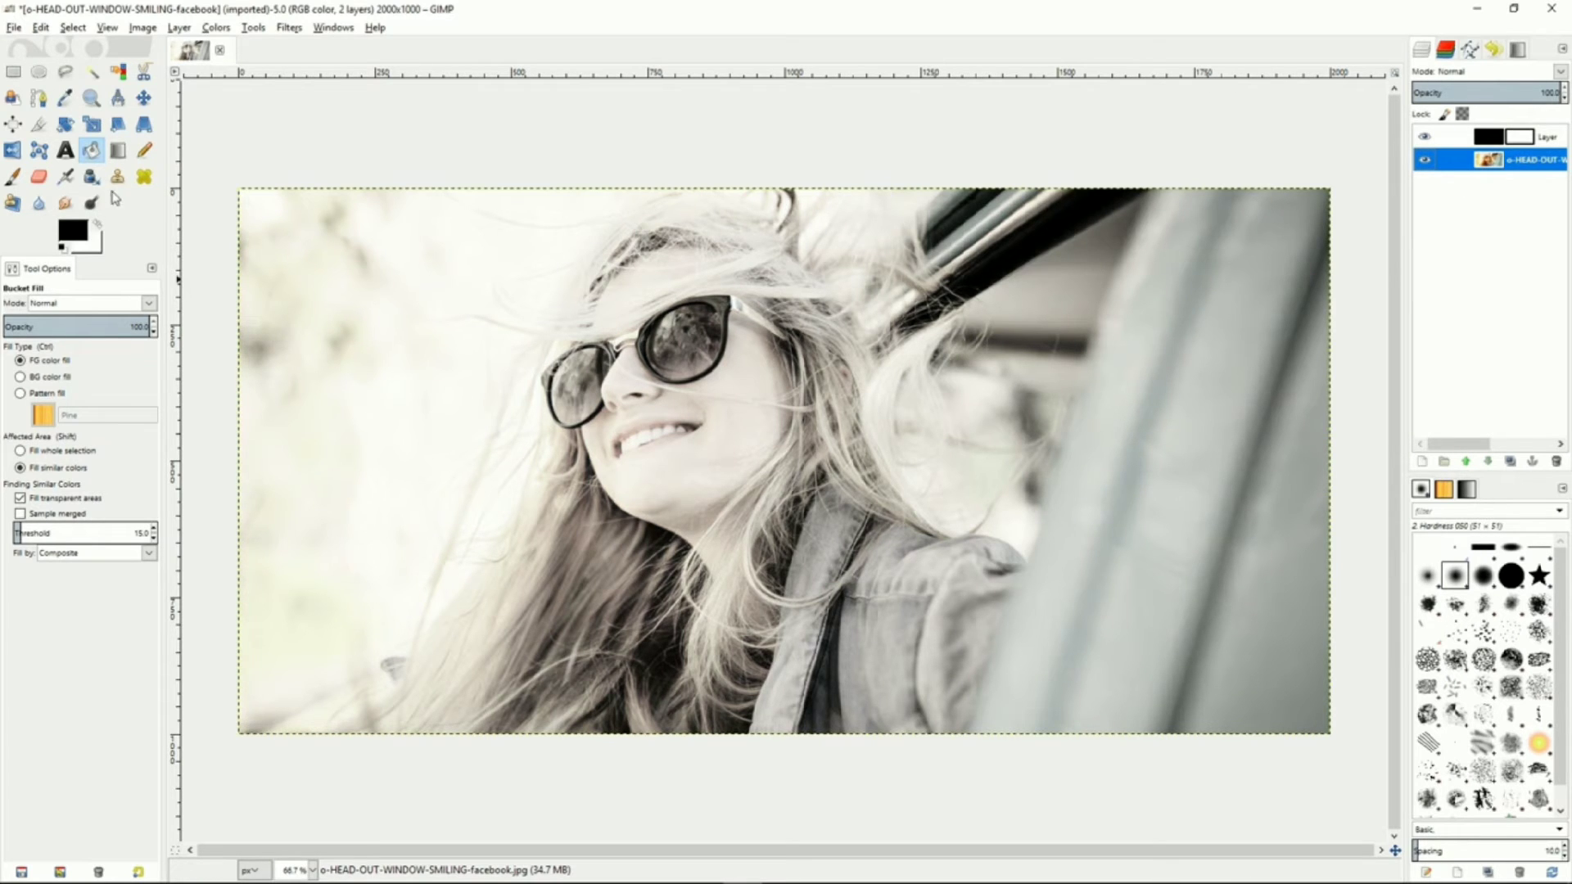
{"action": "left_click", "coordinate": [145, 71]}
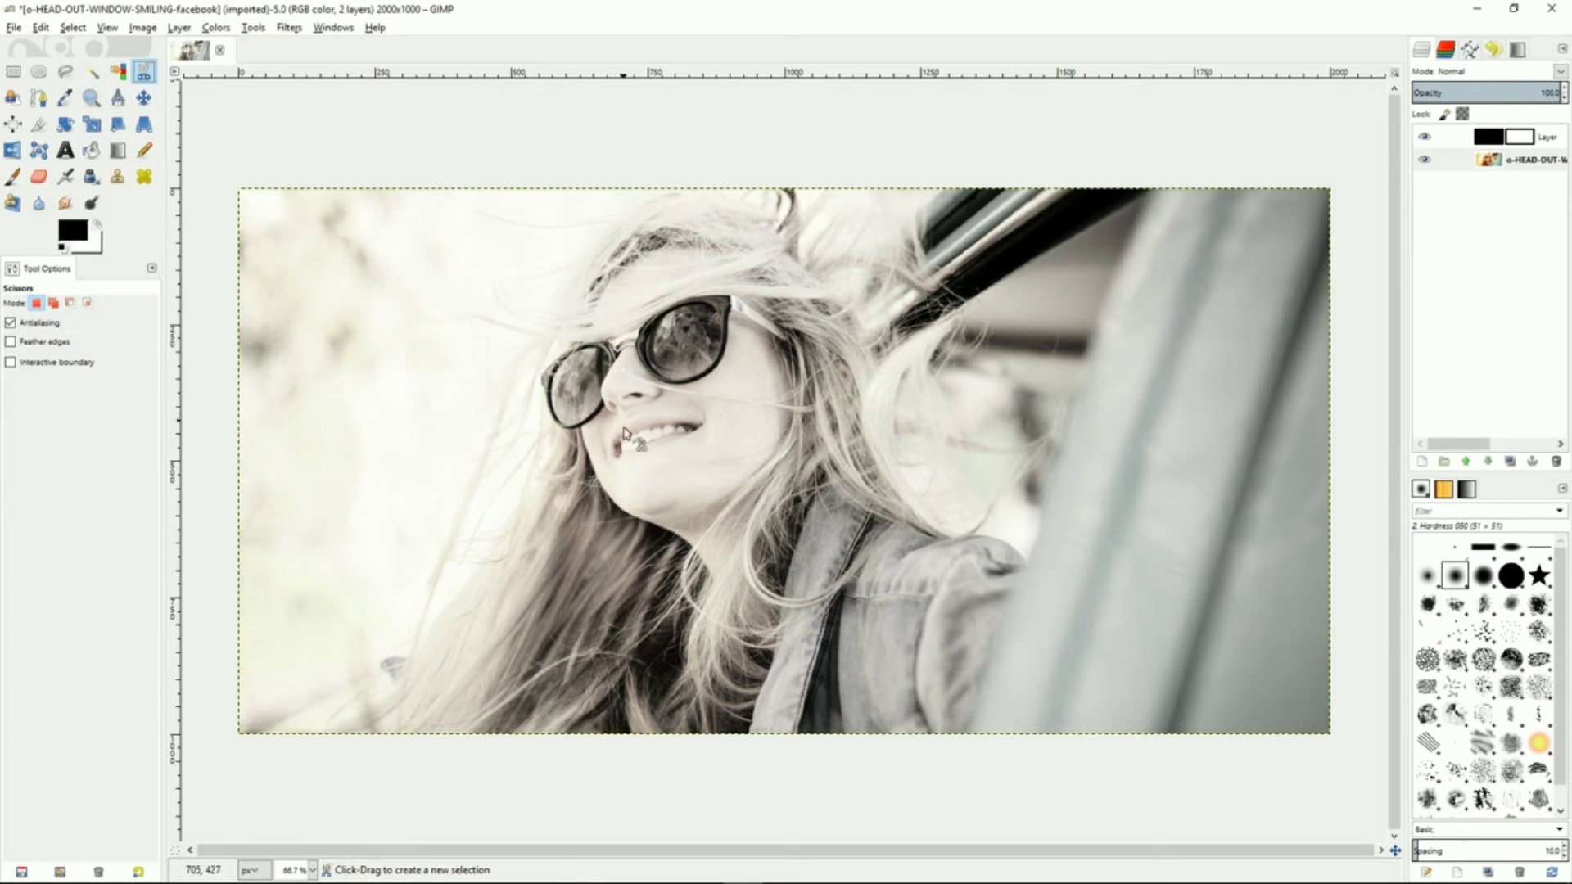
{"action": "left_click", "coordinate": [581, 426]}
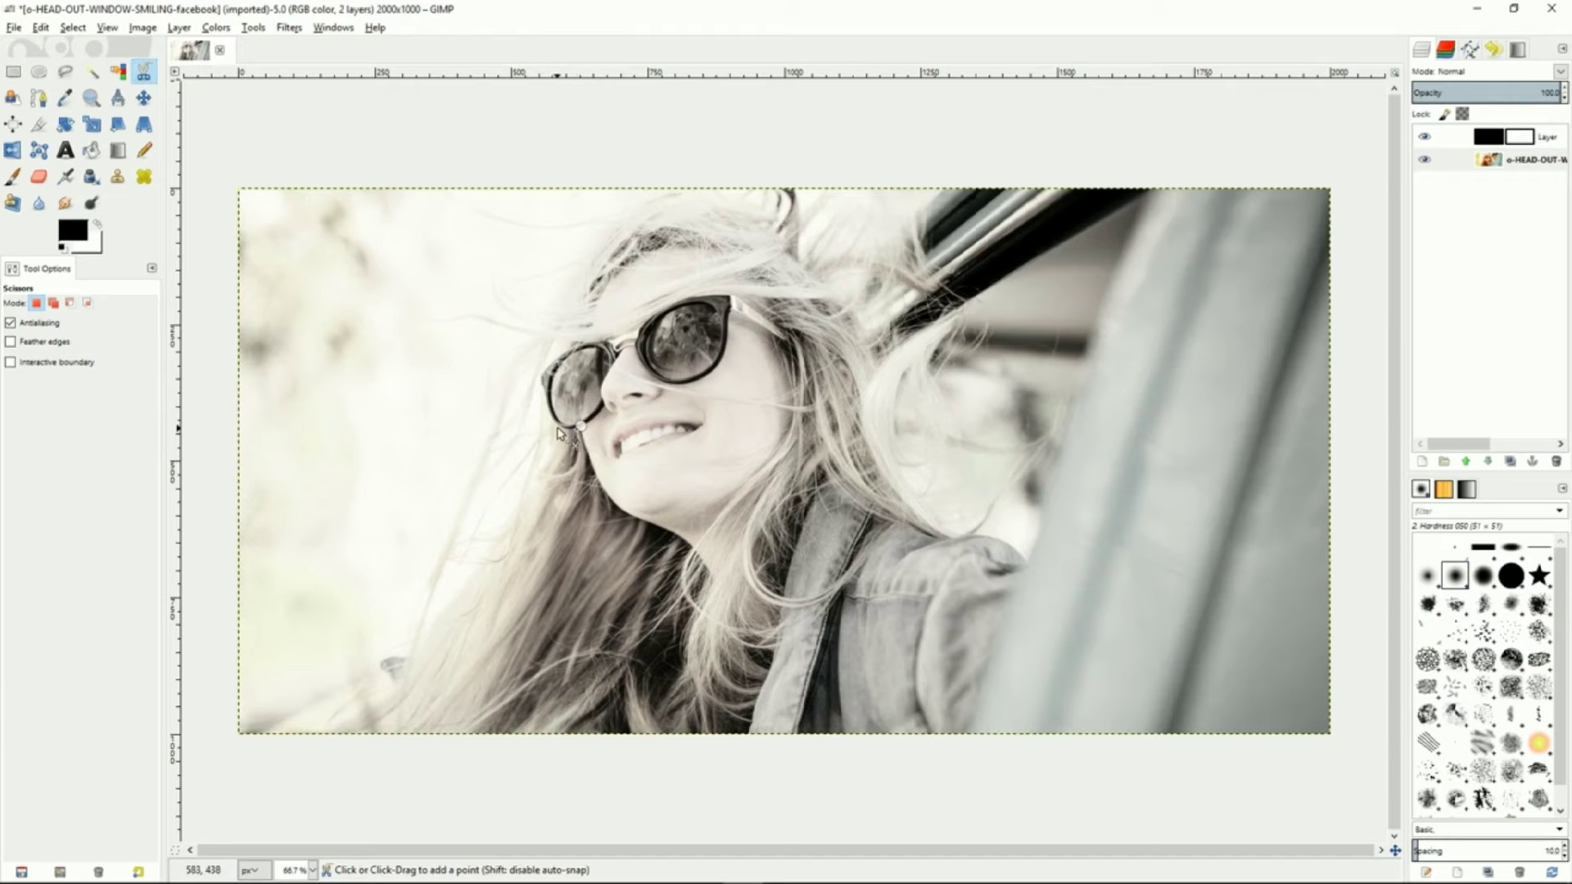
{"action": "left_click", "coordinate": [546, 399]}
{"action": "left_click", "coordinate": [539, 376]}
{"action": "left_click", "coordinate": [573, 348]}
{"action": "left_click", "coordinate": [610, 341]}
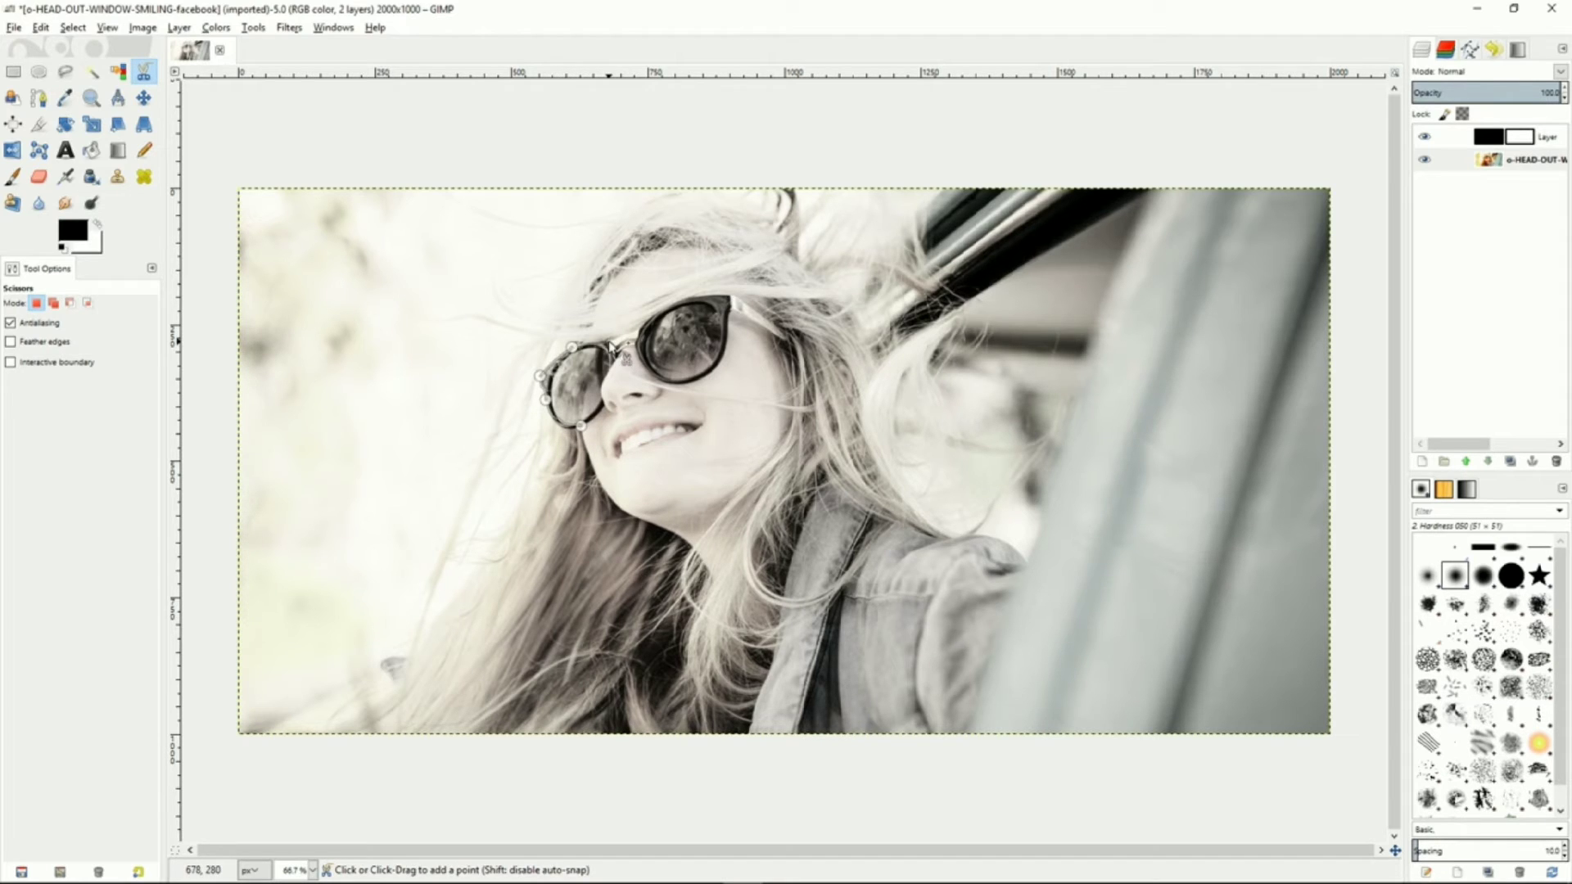
{"action": "left_click", "coordinate": [622, 340]}
{"action": "left_click", "coordinate": [638, 327]}
{"action": "left_click", "coordinate": [682, 300]}
{"action": "left_click", "coordinate": [733, 295]}
{"action": "left_click", "coordinate": [784, 335]}
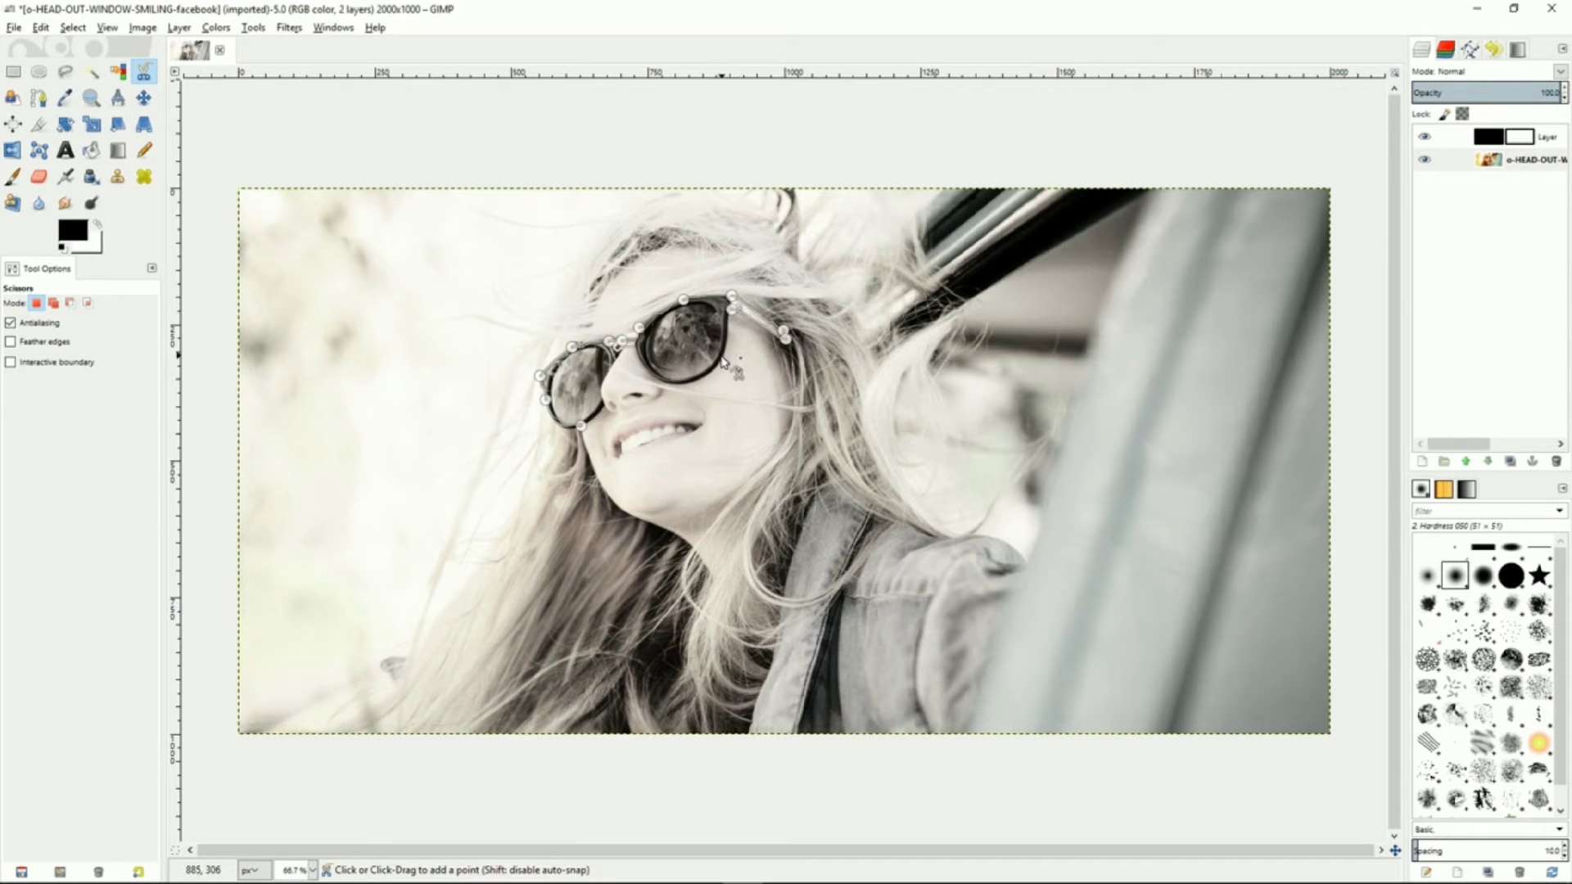
Finish tracing the right lens back to the start point and convert the outline into a selection
{"action": "left_click", "coordinate": [696, 380]}
{"action": "left_click", "coordinate": [710, 373]}
{"action": "left_click", "coordinate": [648, 370]}
{"action": "left_click", "coordinate": [635, 345]}
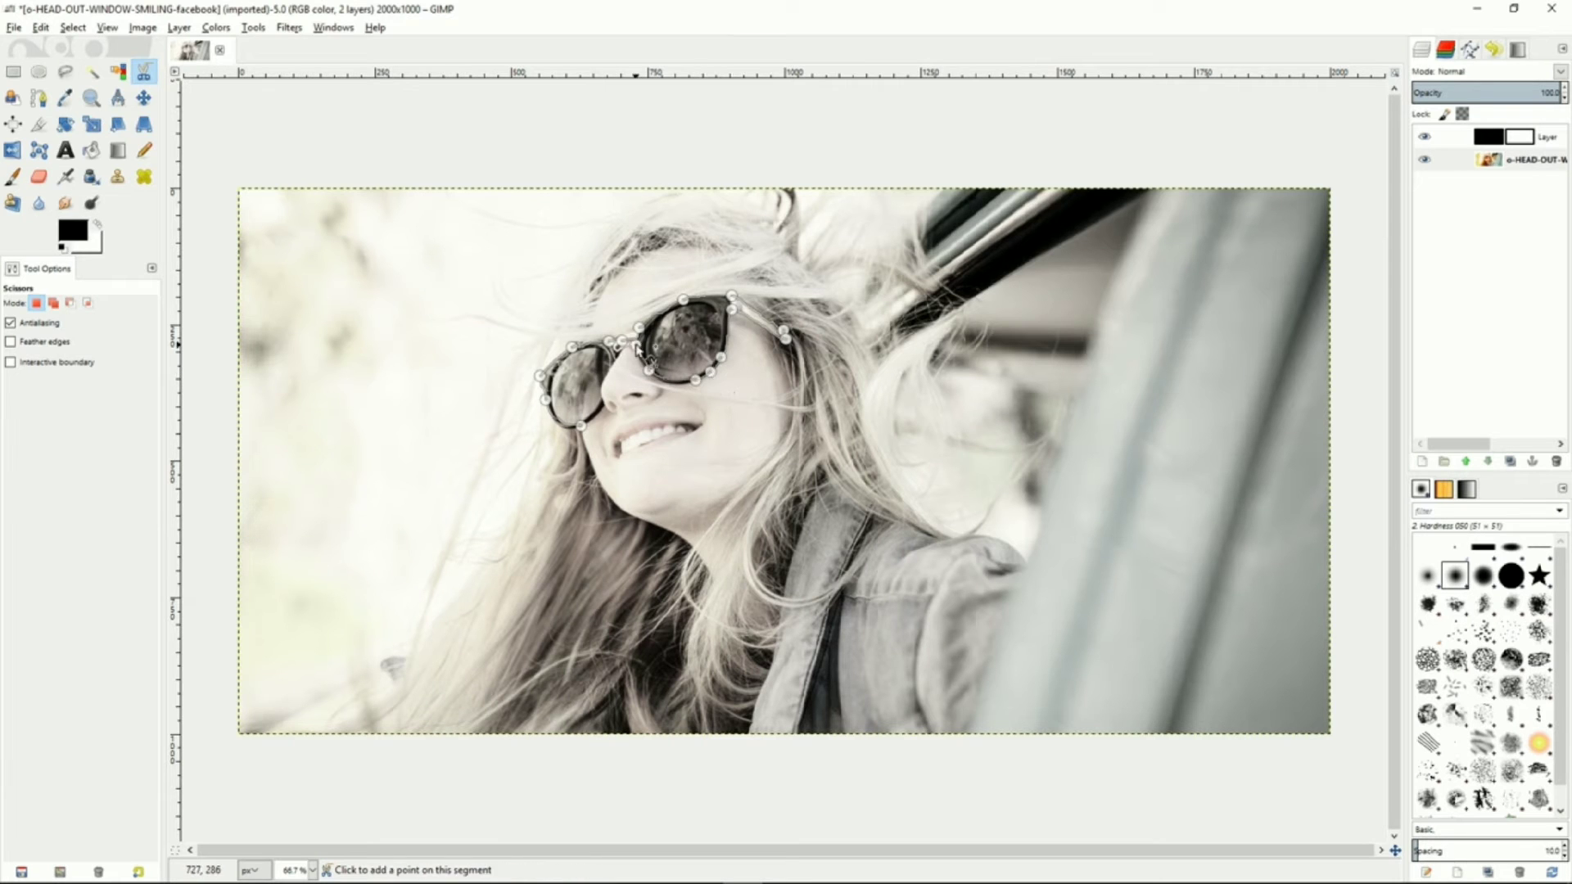
{"action": "left_click", "coordinate": [616, 352]}
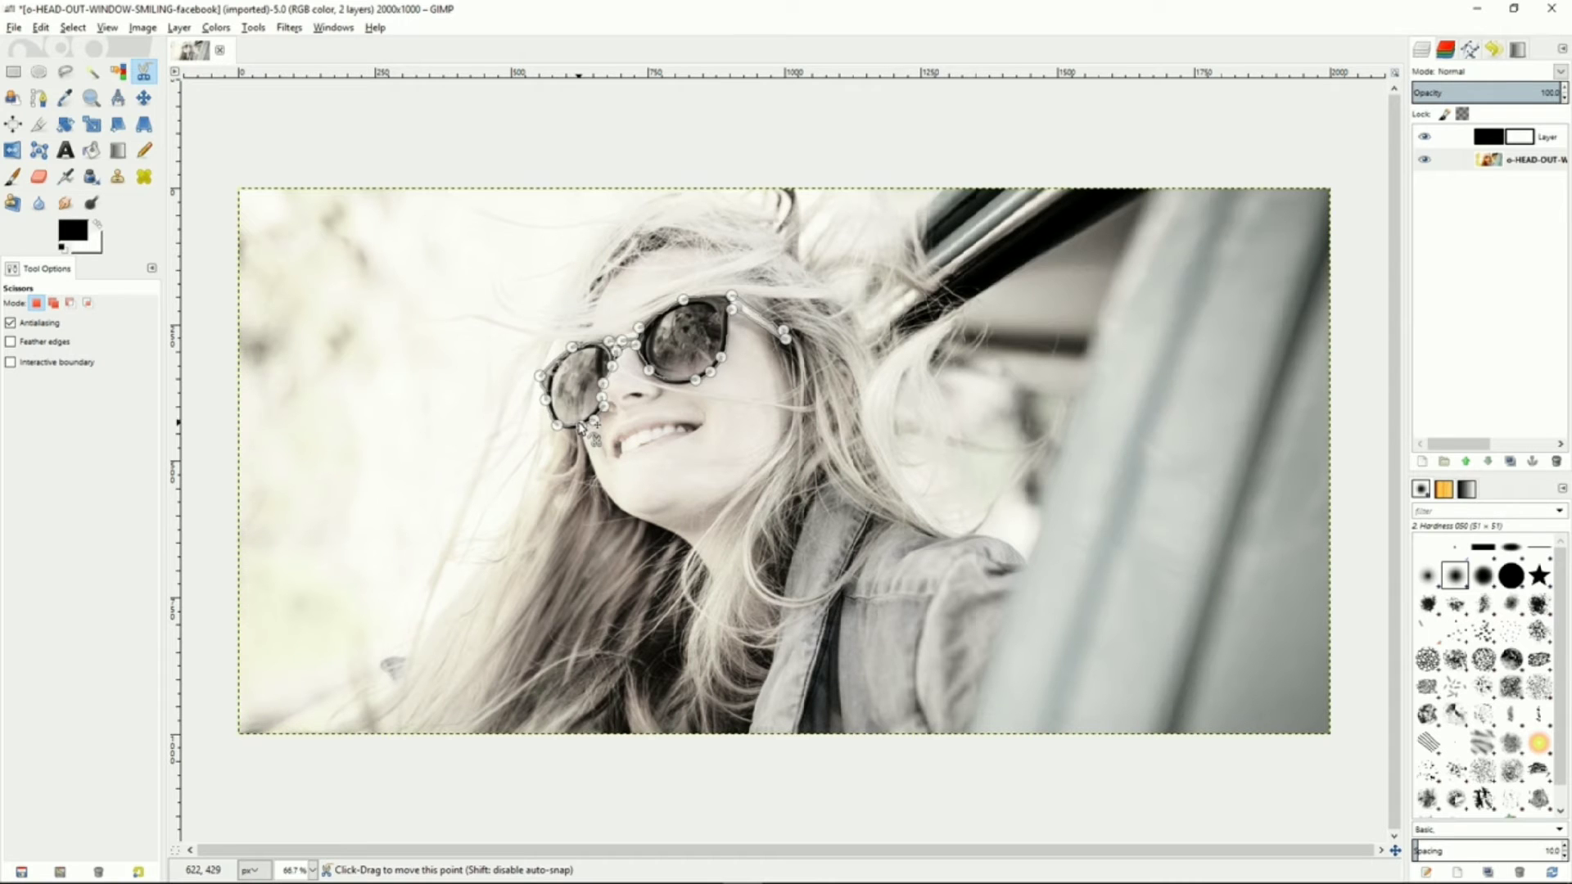
{"action": "left_click", "coordinate": [579, 424]}
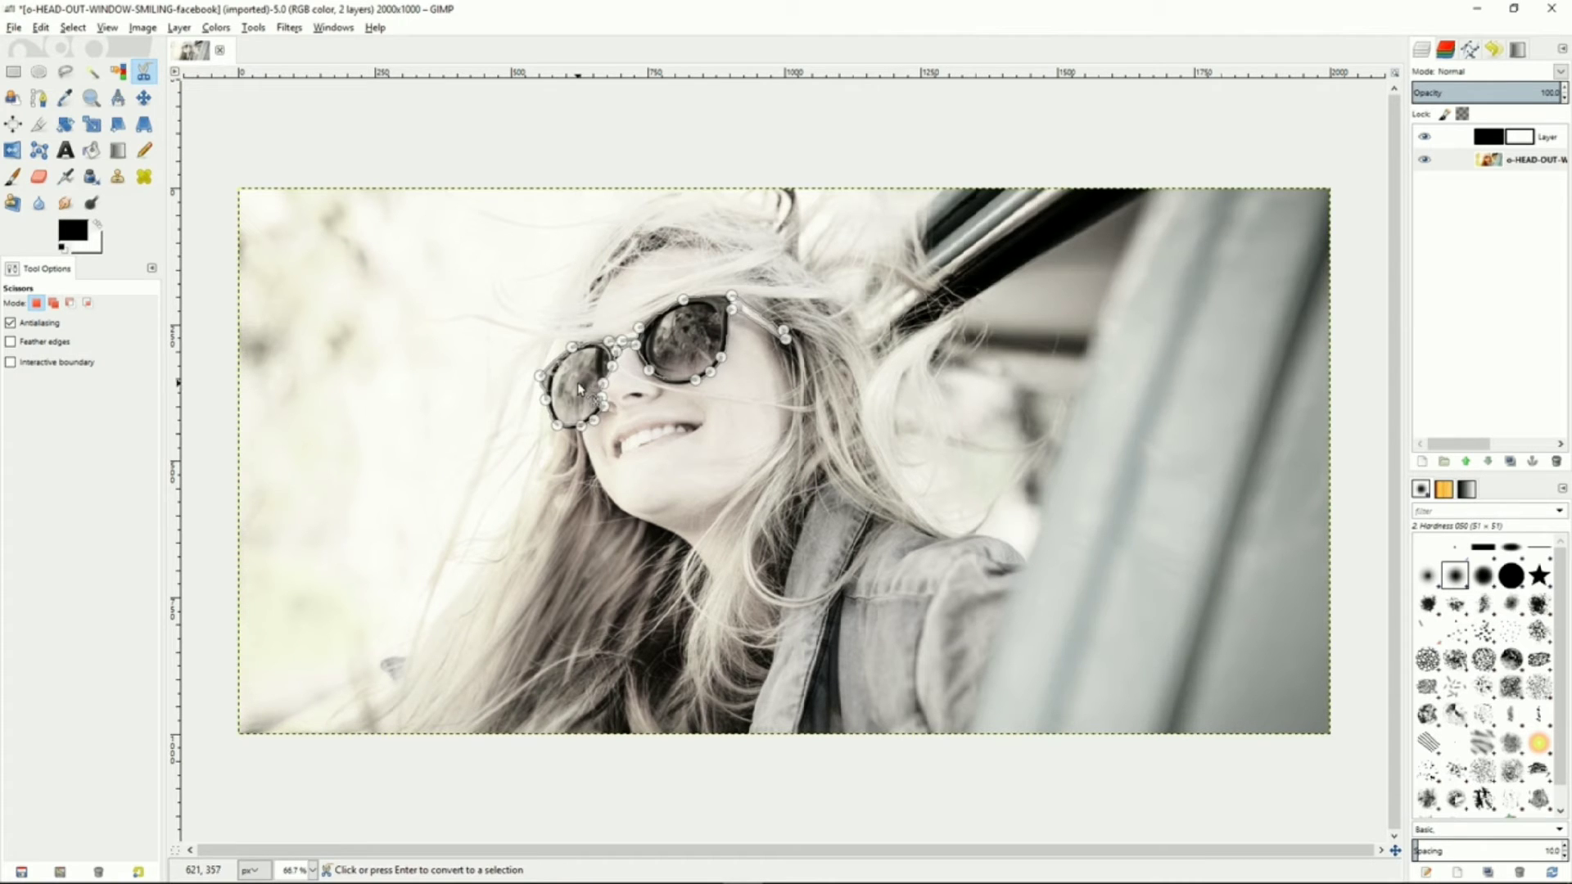
{"action": "left_click", "coordinate": [579, 390]}
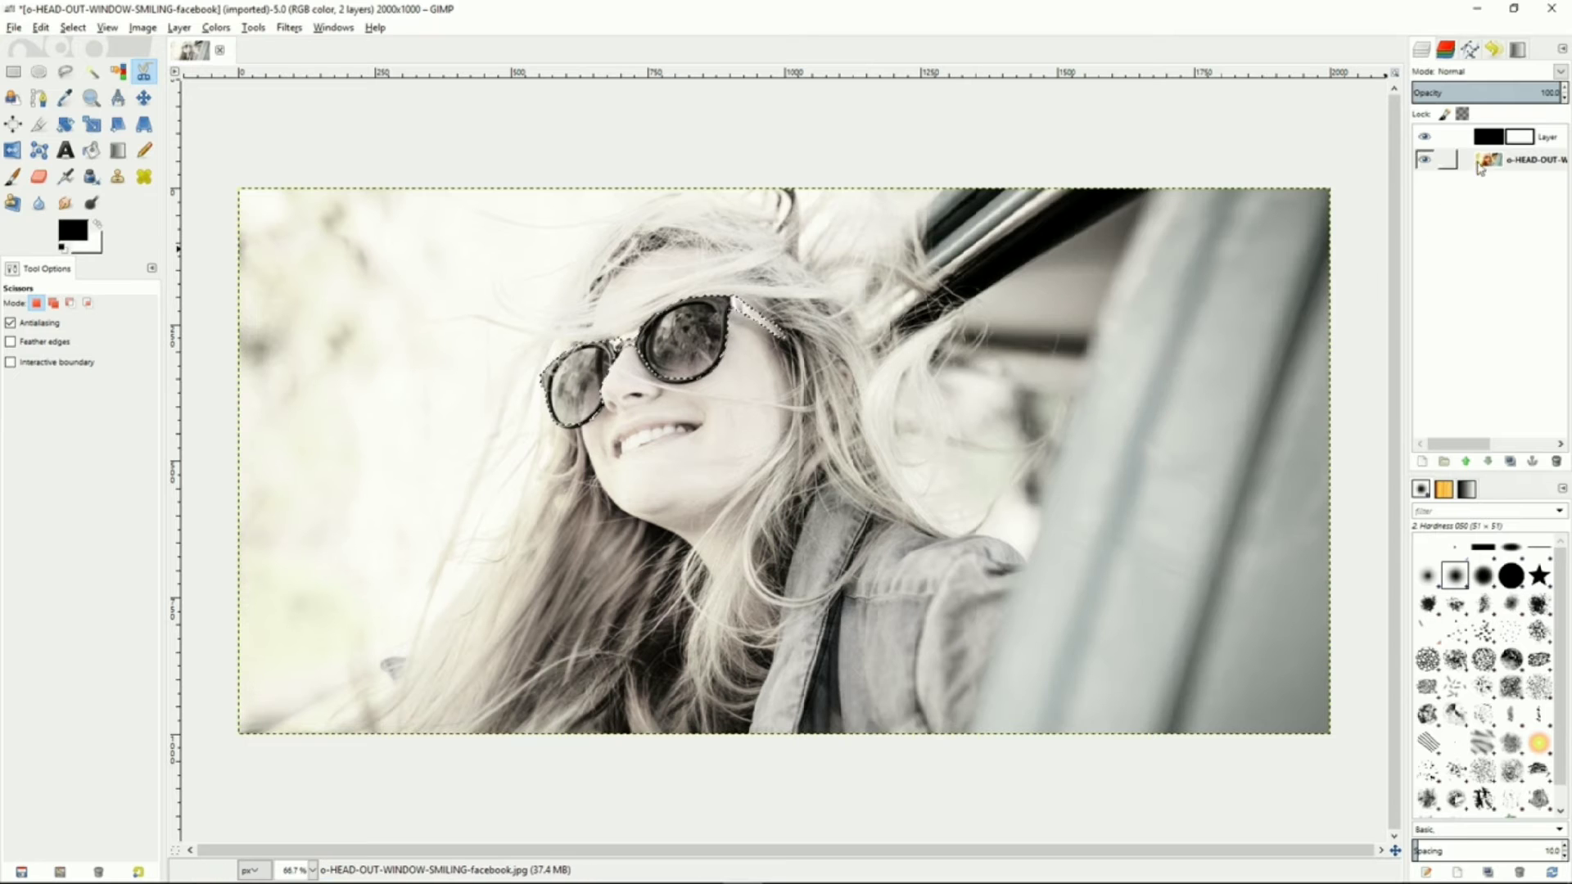
Select the layer mask and paint black with the Paintbrush over the lenses to restore their colour
{"action": "left_click", "coordinate": [1519, 141]}
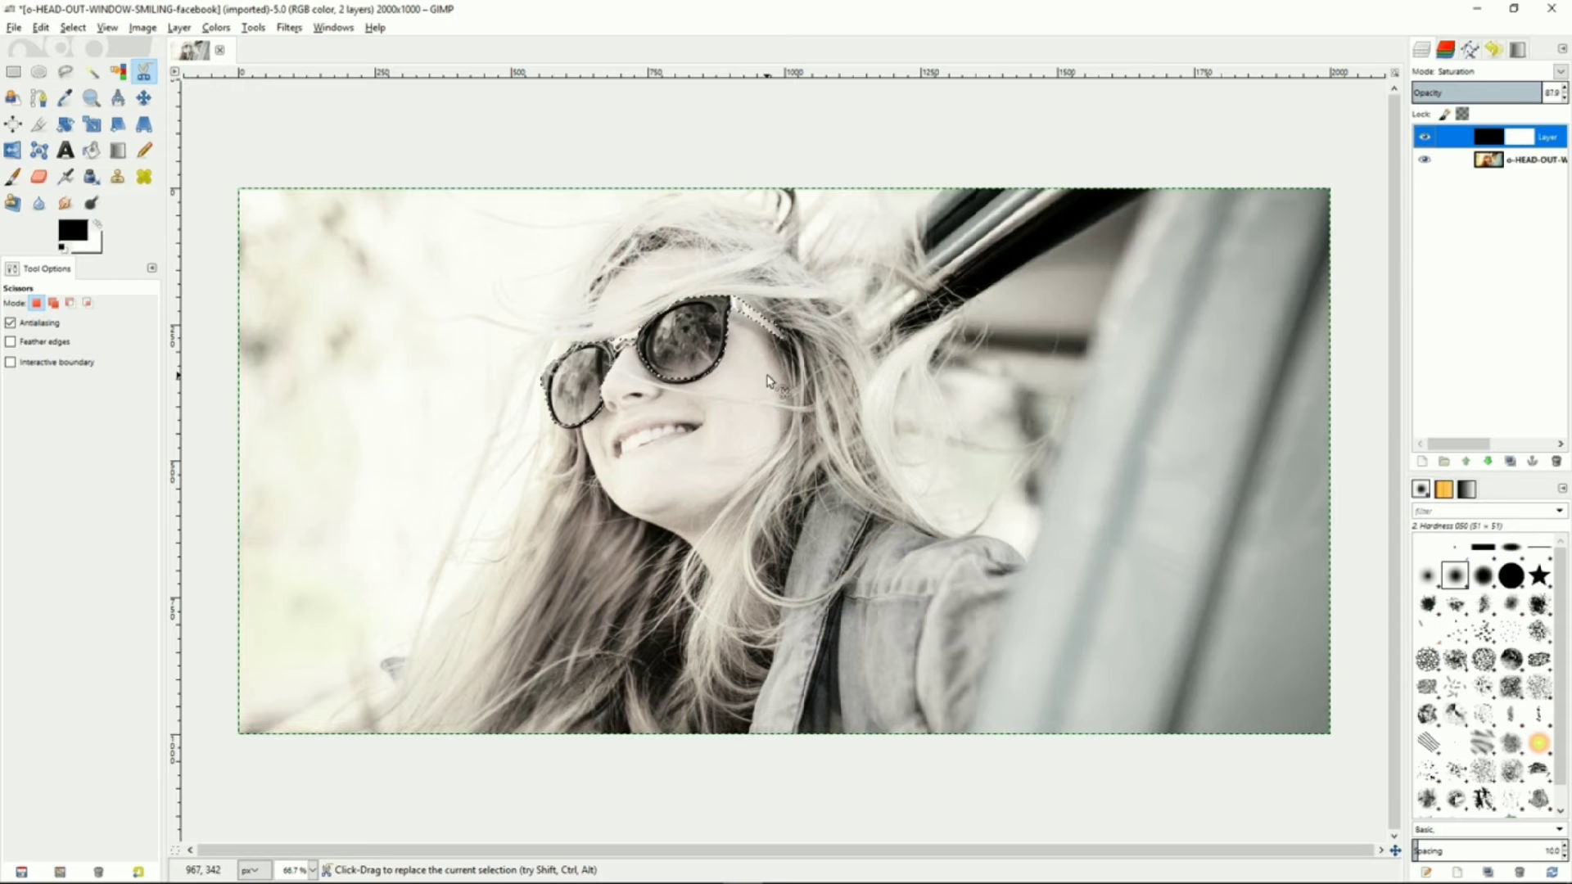
{"action": "left_click", "coordinate": [17, 179]}
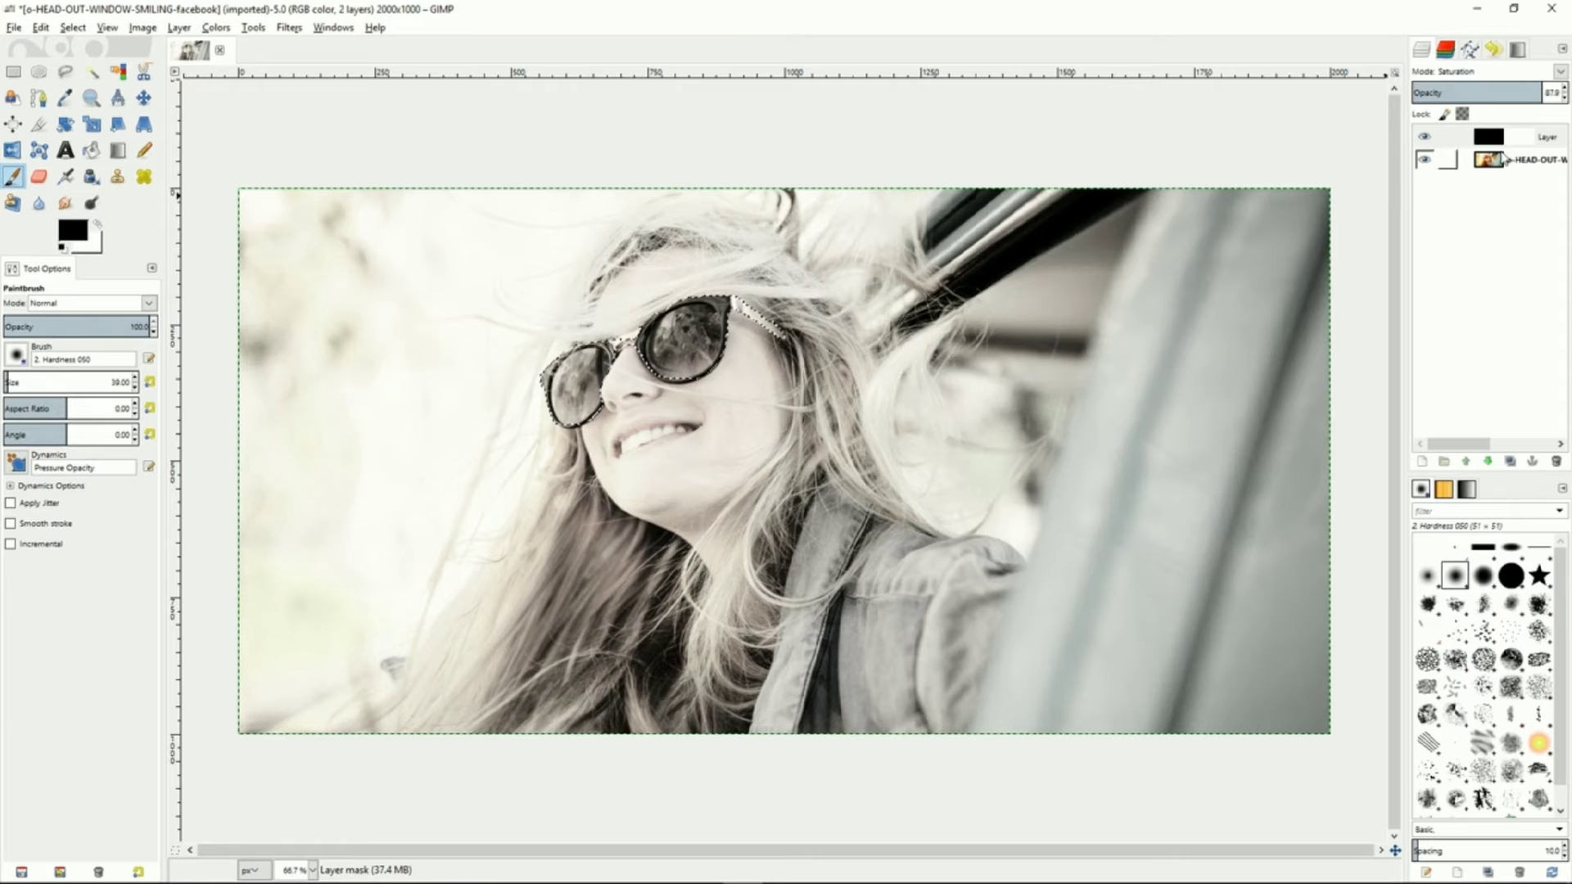
{"action": "left_click", "coordinate": [1447, 137]}
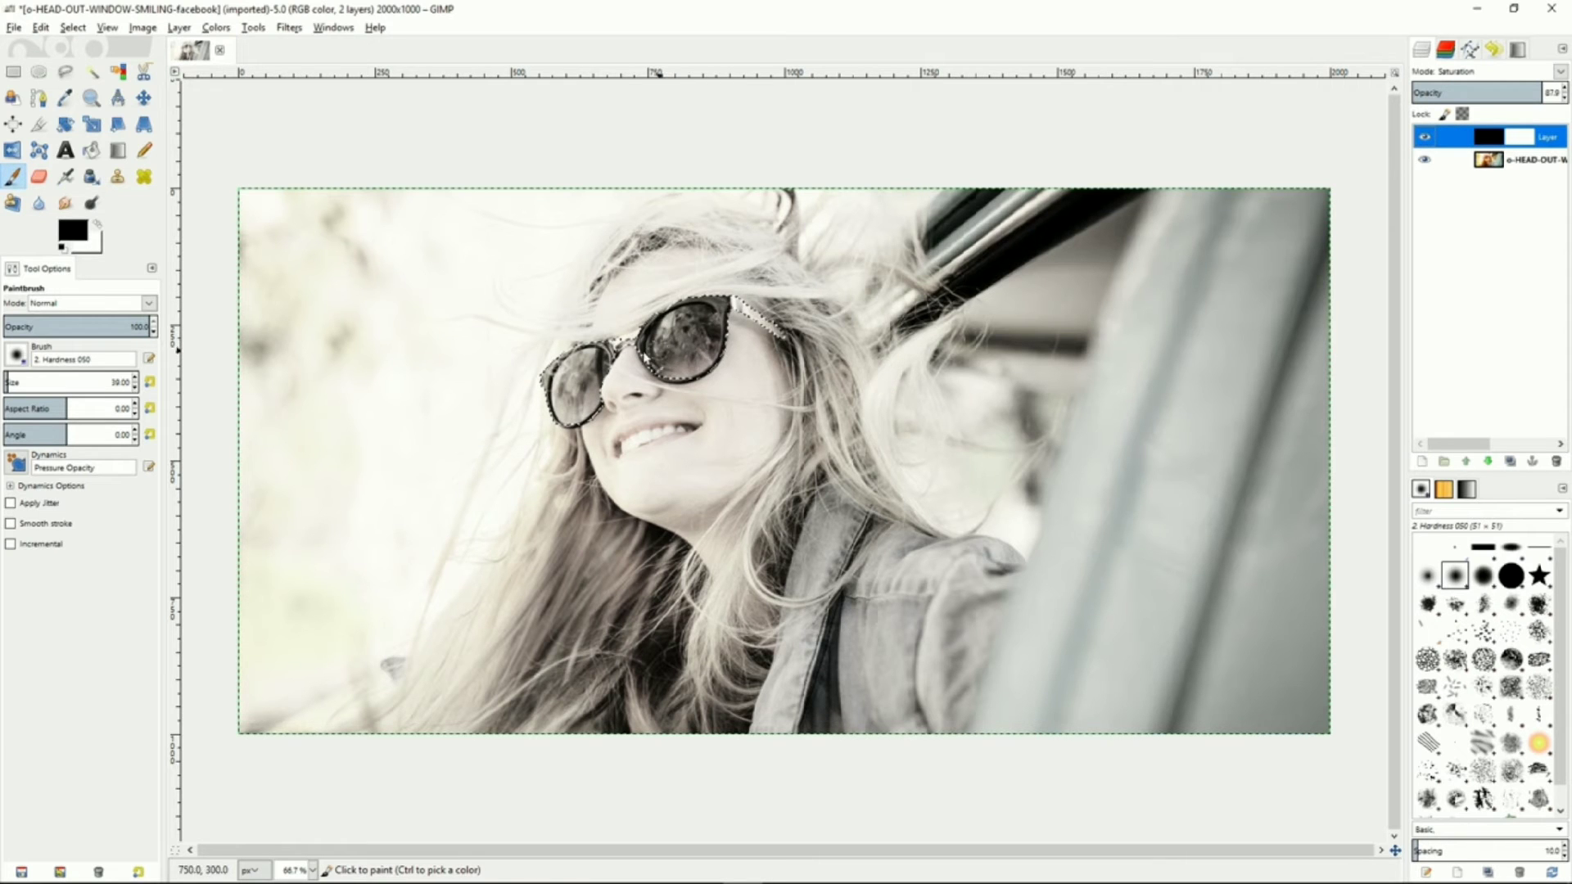
{"action": "mouse_move", "coordinate": [577, 368]}
{"action": "left_mouse_down"}
{"action": "mouse_move", "coordinate": [602, 339]}
{"action": "mouse_move", "coordinate": [541, 425]}
{"action": "mouse_move", "coordinate": [612, 398]}
{"action": "mouse_move", "coordinate": [571, 440]}
{"action": "left_mouse_up"}
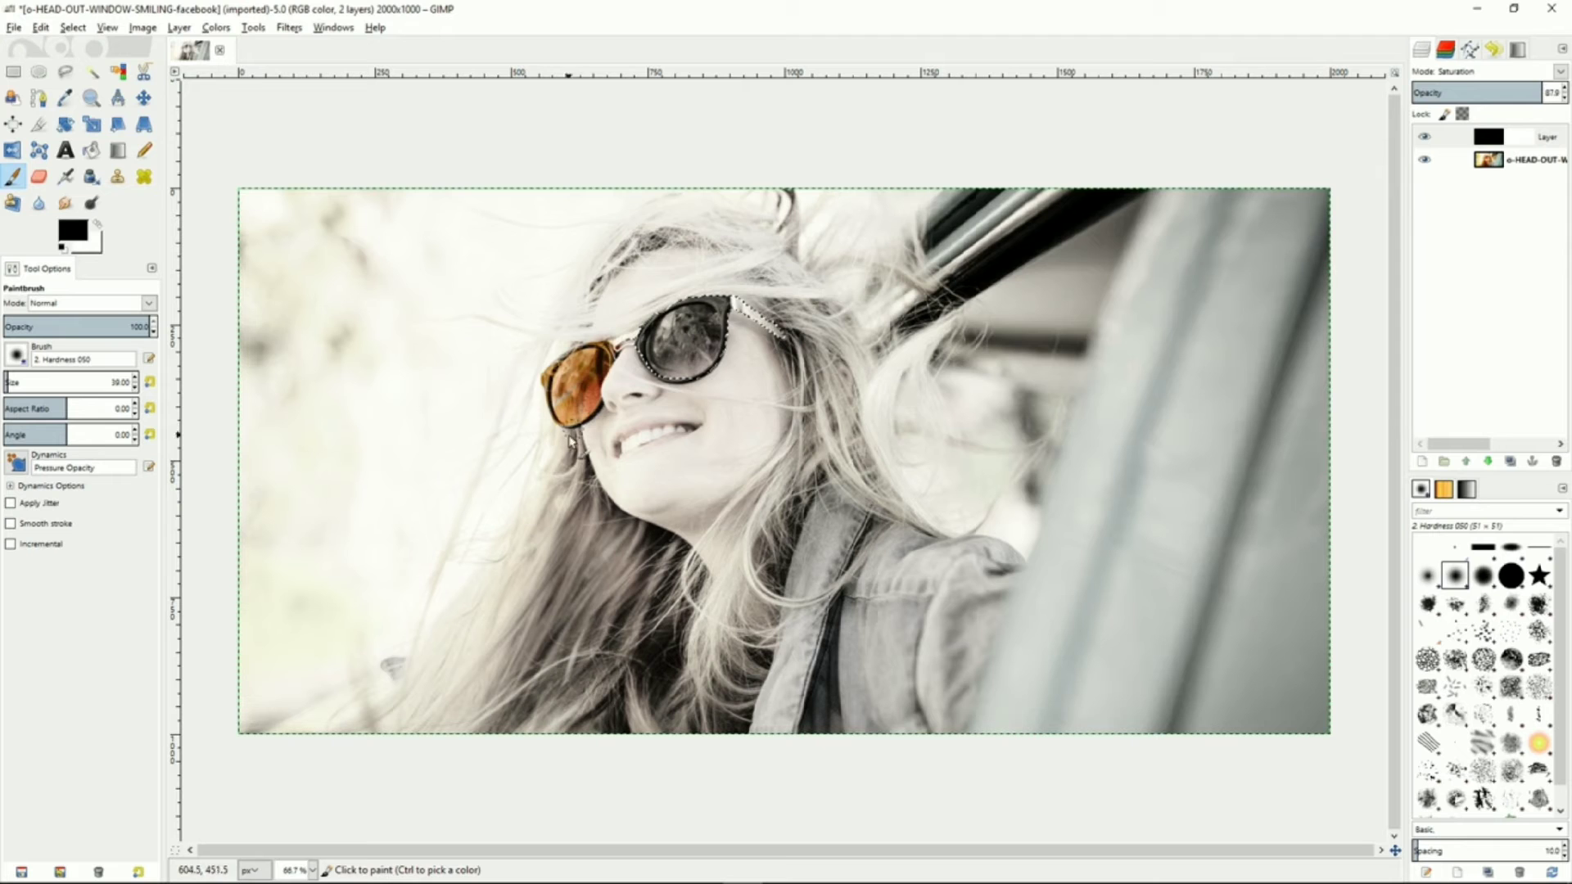
{"action": "mouse_move", "coordinate": [649, 347]}
{"action": "left_mouse_down"}
{"action": "mouse_move", "coordinate": [678, 334]}
{"action": "mouse_move", "coordinate": [723, 318]}
{"action": "mouse_move", "coordinate": [692, 394]}
{"action": "mouse_move", "coordinate": [711, 314]}
{"action": "mouse_move", "coordinate": [676, 348]}
{"action": "mouse_move", "coordinate": [756, 317]}
{"action": "mouse_move", "coordinate": [730, 330]}
{"action": "mouse_move", "coordinate": [782, 336]}
{"action": "left_mouse_up"}
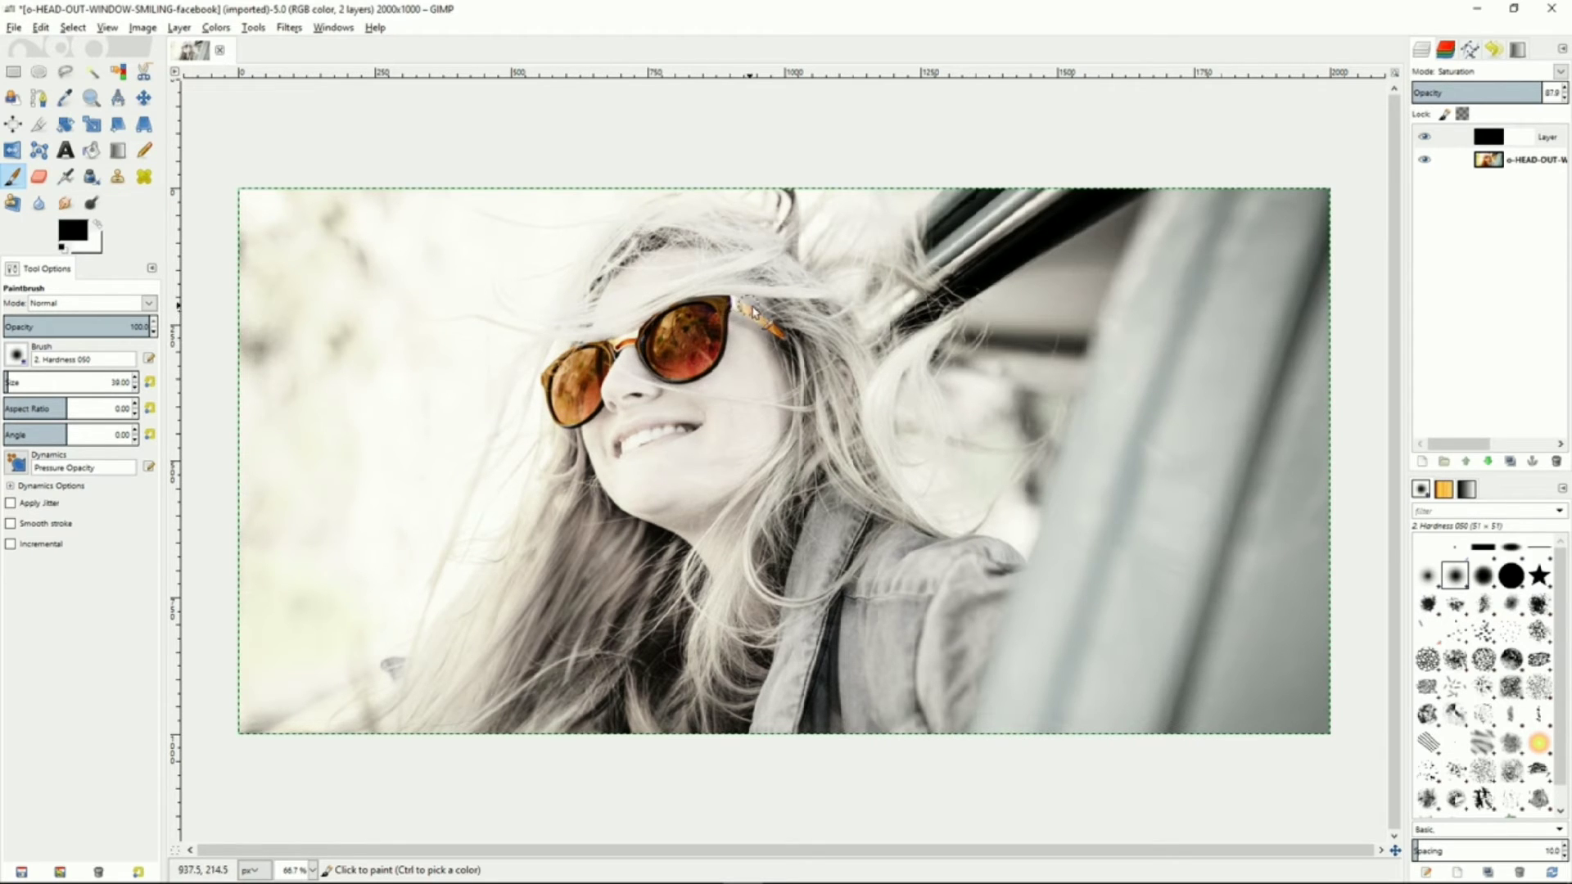
{"action": "left_click", "coordinate": [1516, 135], "text": "alt"}
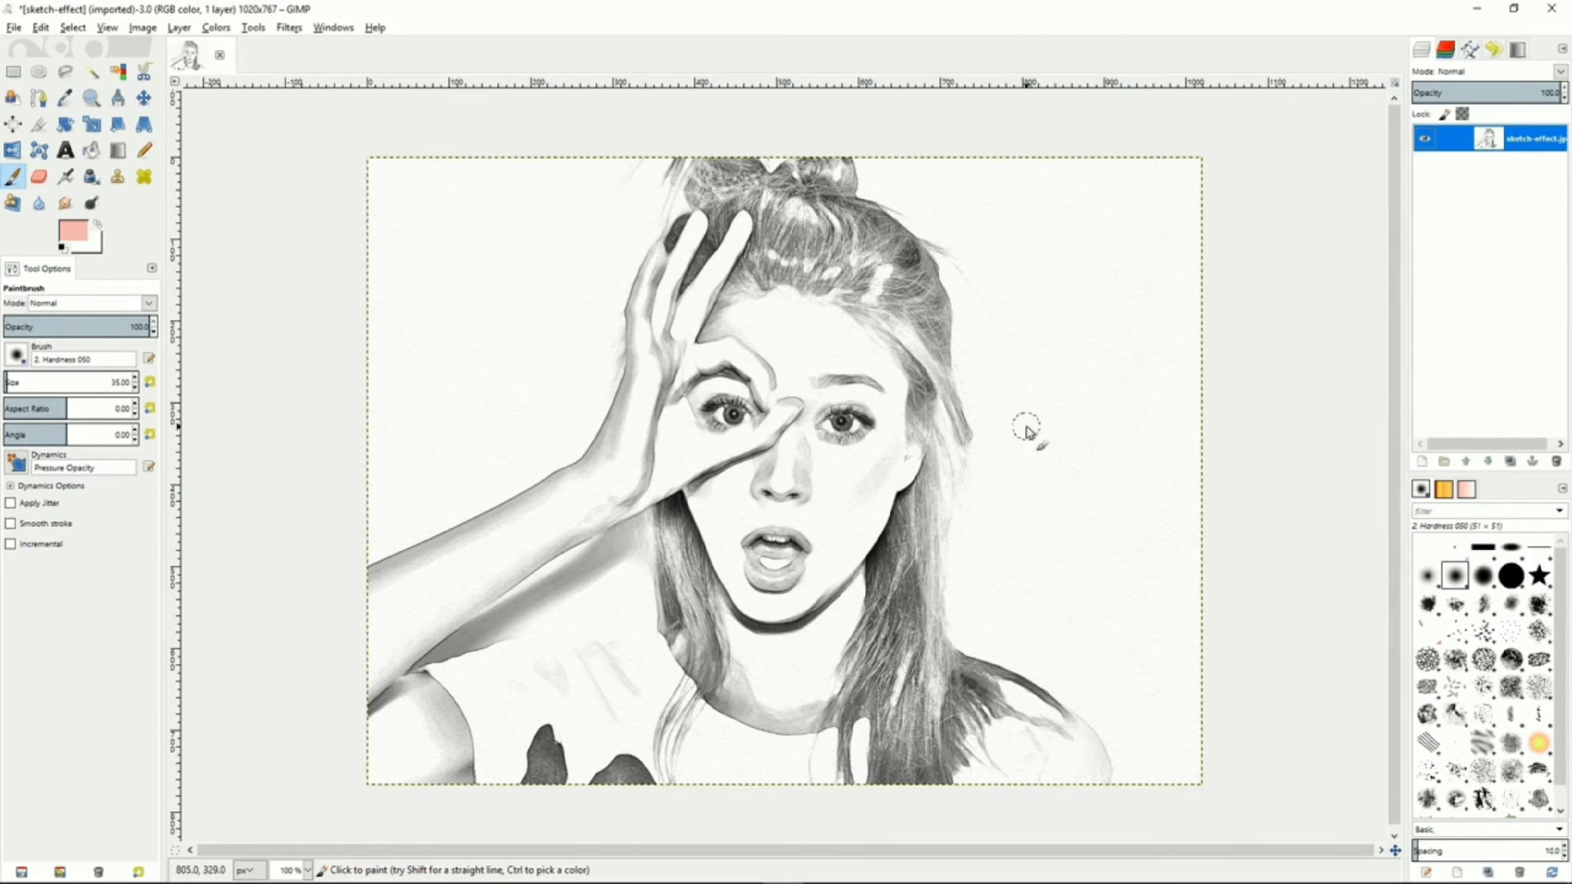
Add a new transparent layer to the sketch-effect image
{"action": "right_click", "coordinate": [1466, 143]}
{"action": "left_click", "coordinate": [1401, 172]}
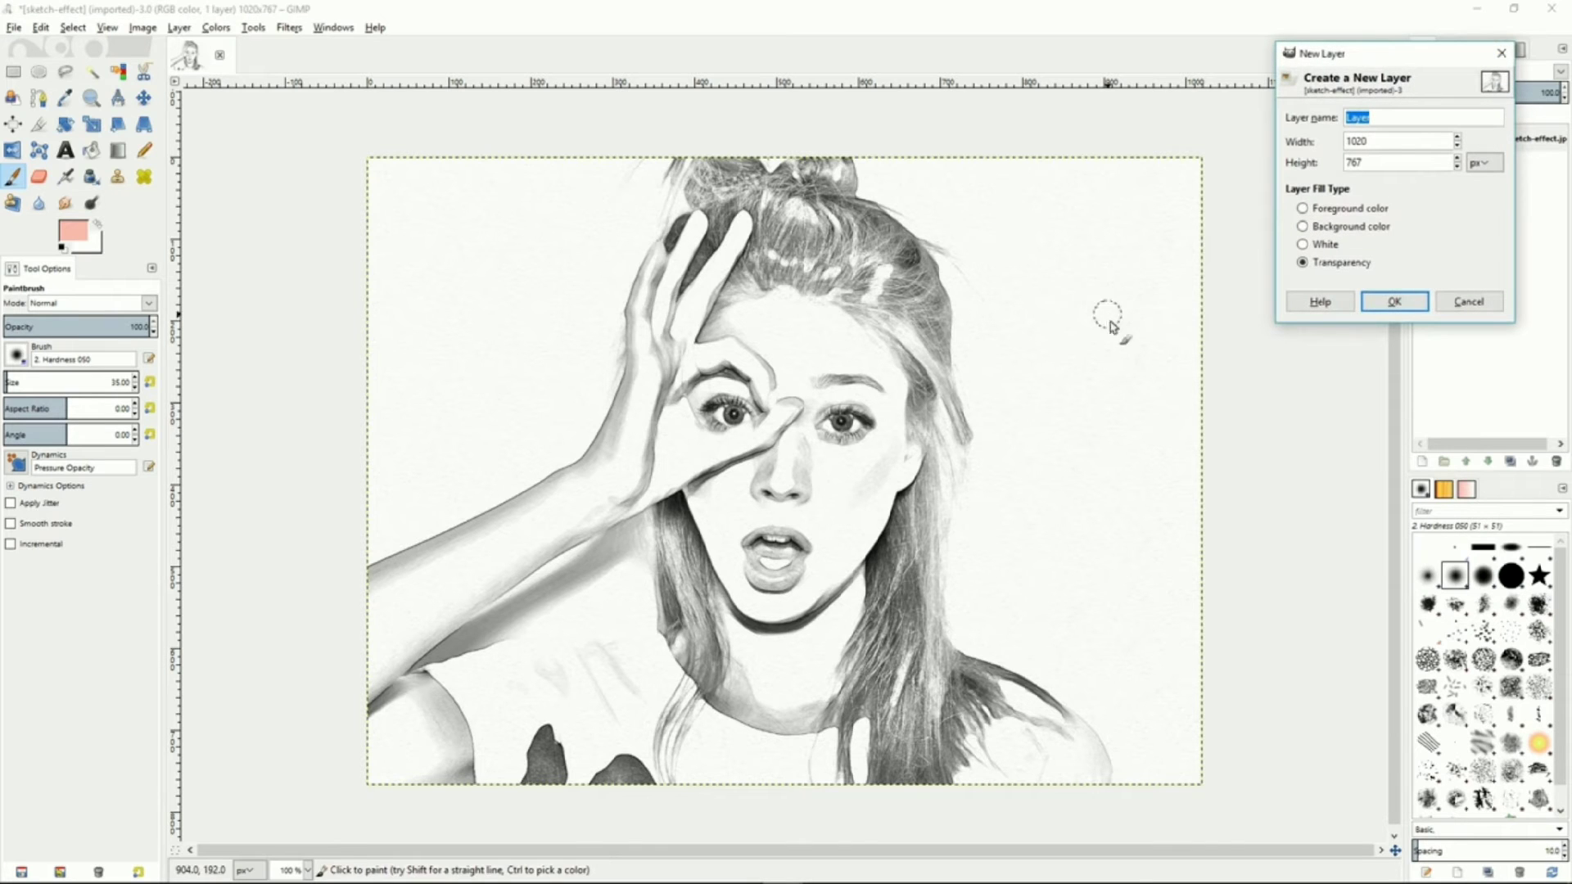
{"action": "left_click", "coordinate": [1395, 303]}
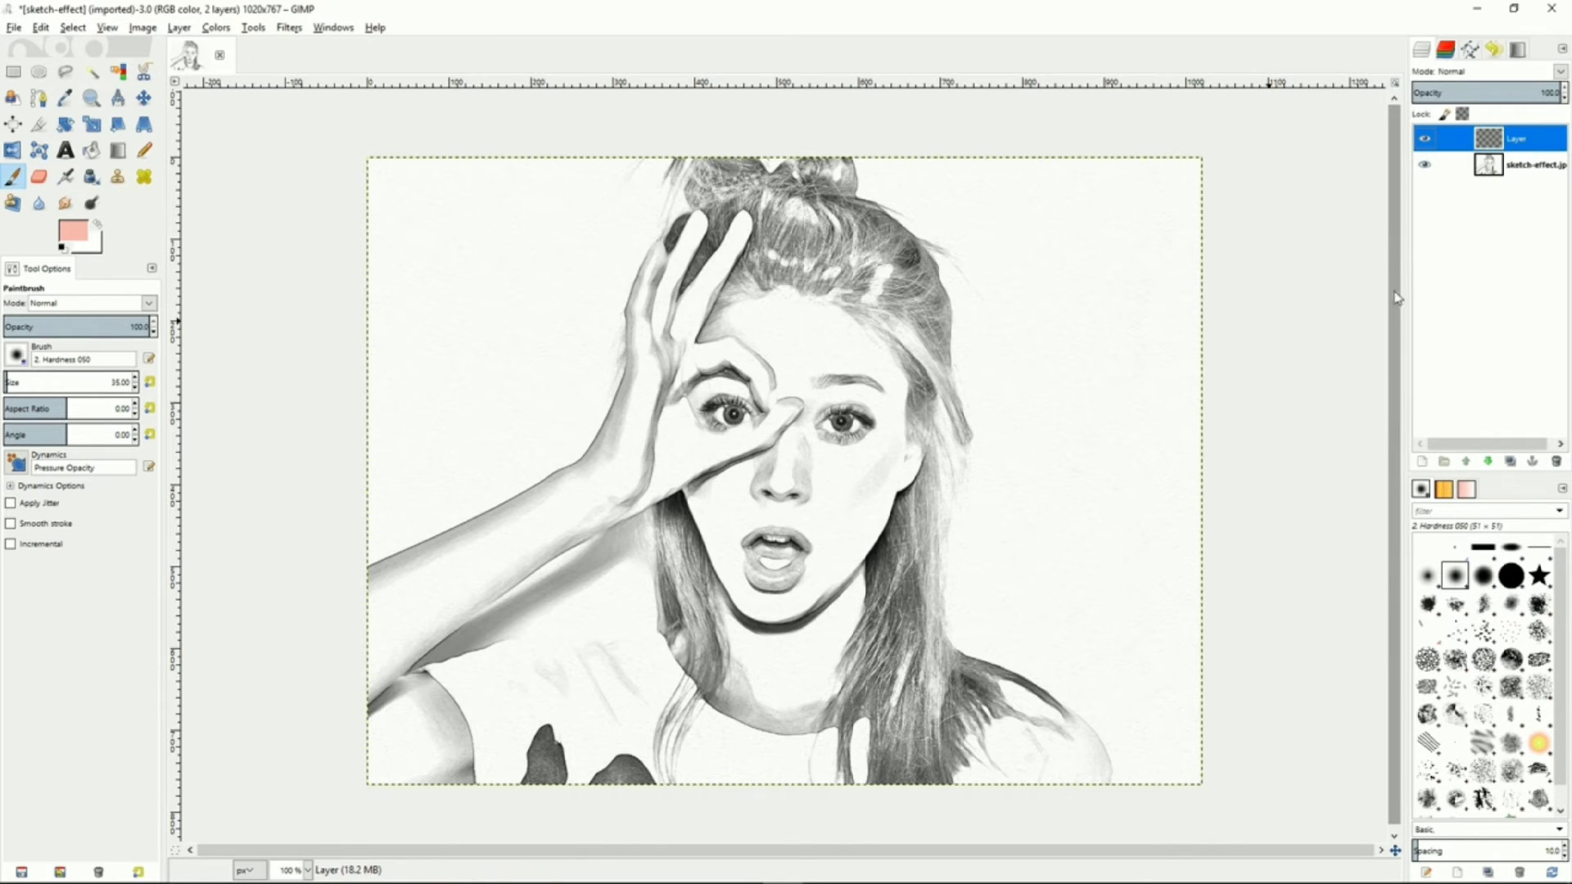
Set the new transparent layer's blend mode to Multiply
{"action": "left_click", "coordinate": [1548, 73]}
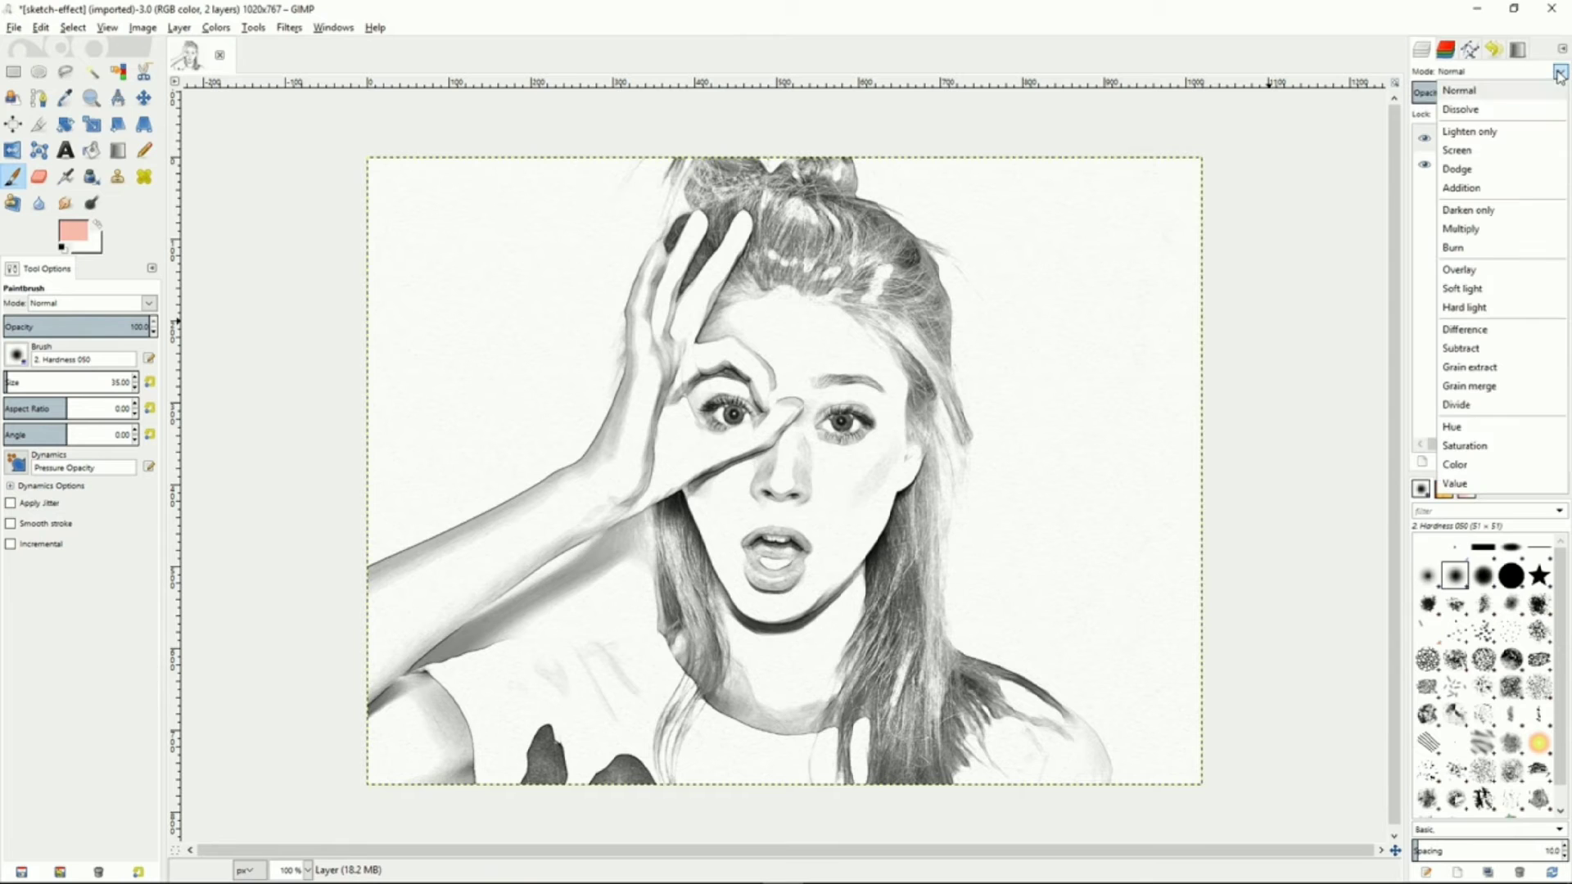
{"action": "left_click", "coordinate": [1463, 229]}
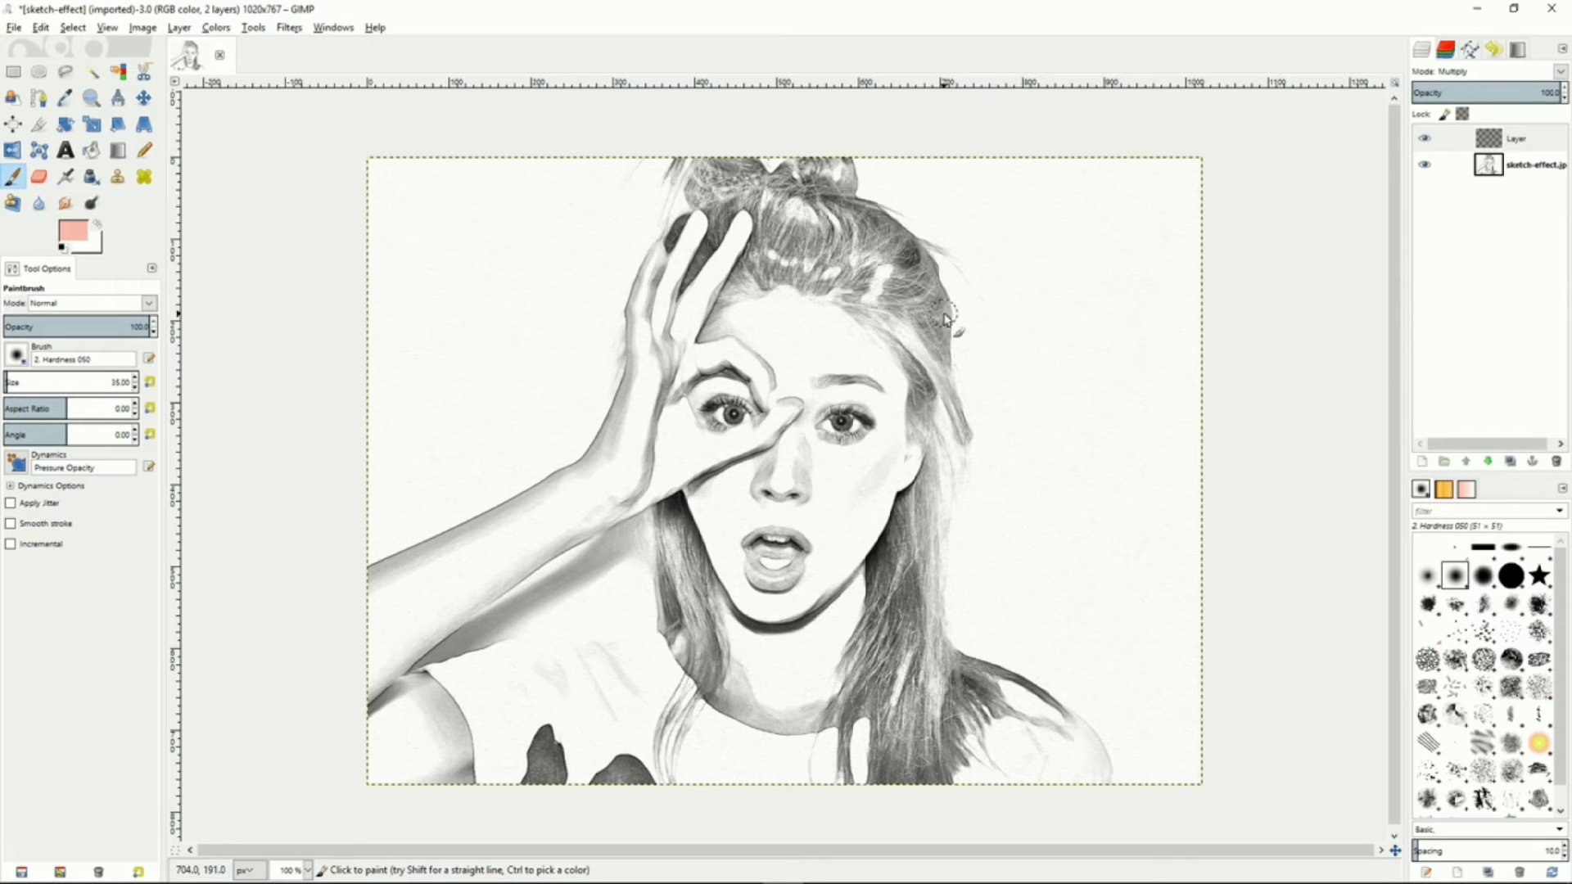
Set the foreground colour to e7b9b9 and paint it over the face and hand with the Paintbrush
{"action": "left_click", "coordinate": [817, 359]}
{"action": "left_click", "coordinate": [76, 233]}
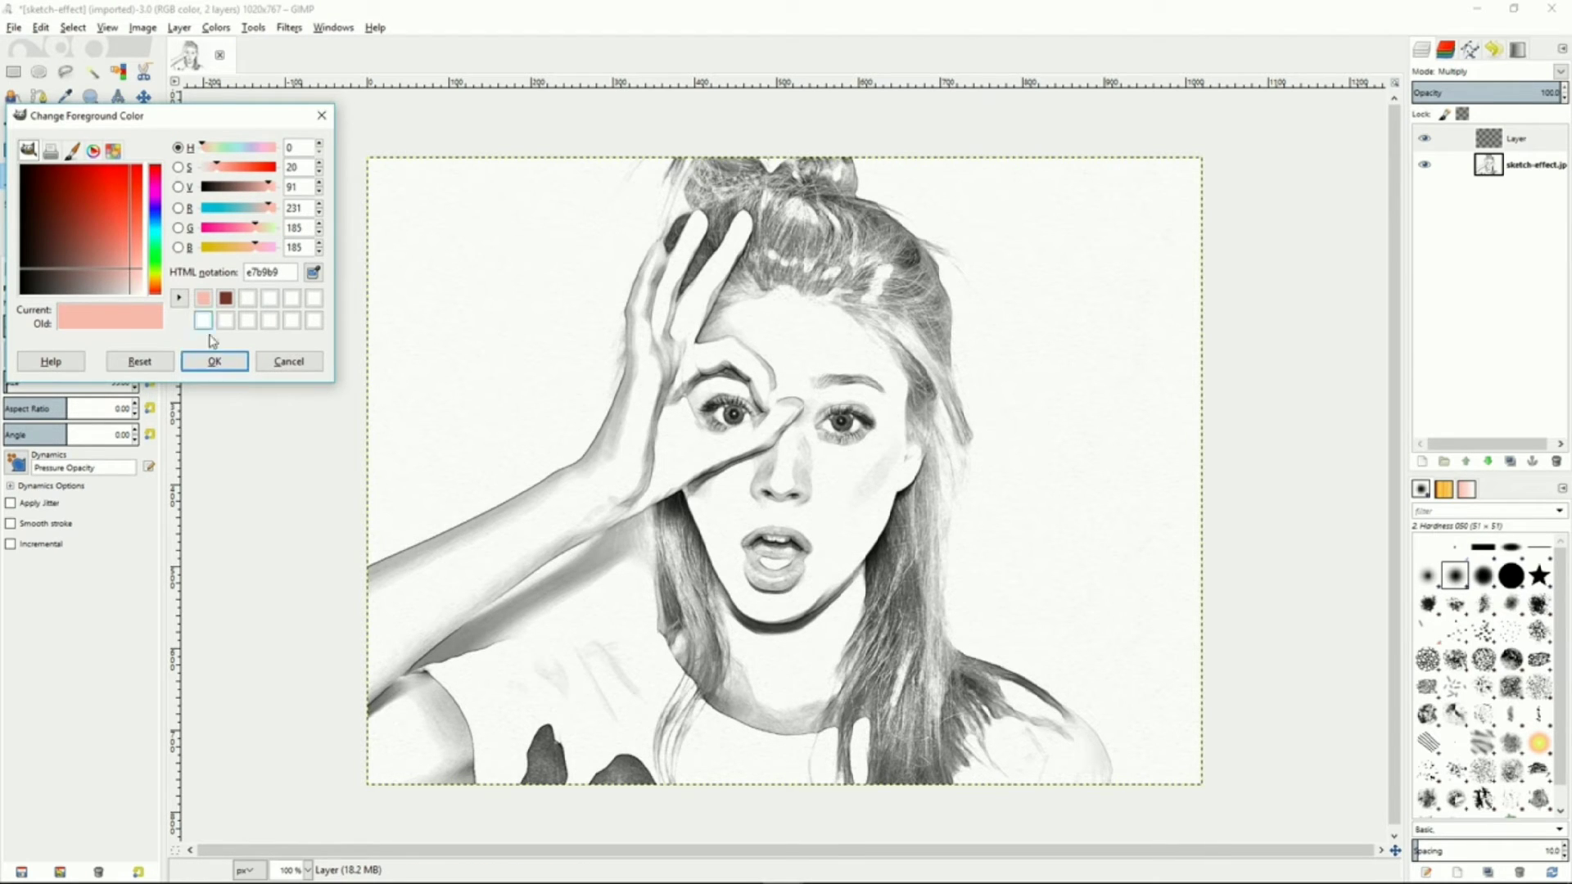
{"action": "left_click", "coordinate": [214, 361]}
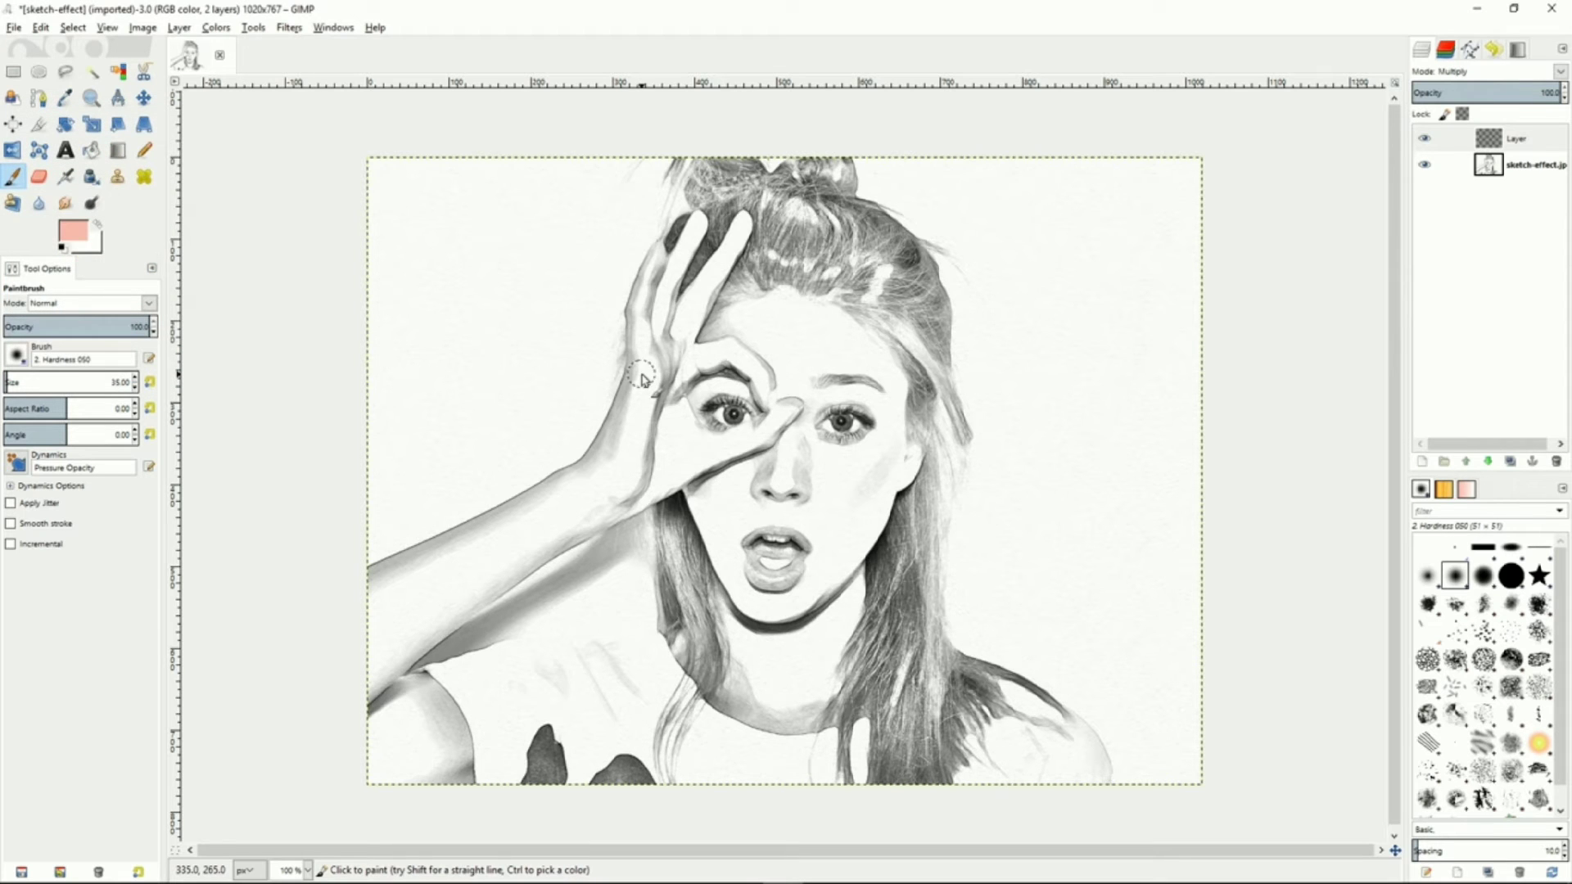
{"action": "mouse_move", "coordinate": [644, 373]}
{"action": "left_mouse_down"}
{"action": "mouse_move", "coordinate": [643, 311]}
{"action": "mouse_move", "coordinate": [646, 356]}
{"action": "mouse_move", "coordinate": [643, 323]}
{"action": "mouse_move", "coordinate": [638, 335]}
{"action": "mouse_move", "coordinate": [658, 256]}
{"action": "mouse_move", "coordinate": [636, 329]}
{"action": "mouse_move", "coordinate": [655, 307]}
{"action": "mouse_move", "coordinate": [658, 331]}
{"action": "mouse_move", "coordinate": [670, 282]}
{"action": "mouse_move", "coordinate": [663, 340]}
{"action": "mouse_move", "coordinate": [699, 226]}
{"action": "mouse_move", "coordinate": [662, 357]}
{"action": "mouse_move", "coordinate": [705, 291]}
{"action": "mouse_move", "coordinate": [688, 352]}
{"action": "mouse_move", "coordinate": [684, 311]}
{"action": "mouse_move", "coordinate": [670, 351]}
{"action": "mouse_move", "coordinate": [749, 217]}
{"action": "mouse_move", "coordinate": [677, 332]}
{"action": "mouse_move", "coordinate": [671, 377]}
{"action": "mouse_move", "coordinate": [773, 351]}
{"action": "mouse_move", "coordinate": [763, 381]}
{"action": "mouse_move", "coordinate": [782, 405]}
{"action": "mouse_move", "coordinate": [745, 359]}
{"action": "mouse_move", "coordinate": [784, 414]}
{"action": "mouse_move", "coordinate": [742, 458]}
{"action": "mouse_move", "coordinate": [790, 399]}
{"action": "mouse_move", "coordinate": [751, 448]}
{"action": "mouse_move", "coordinate": [772, 423]}
{"action": "mouse_move", "coordinate": [678, 459]}
{"action": "mouse_move", "coordinate": [693, 463]}
{"action": "mouse_move", "coordinate": [660, 362]}
{"action": "mouse_move", "coordinate": [686, 427]}
{"action": "mouse_move", "coordinate": [657, 357]}
{"action": "mouse_move", "coordinate": [631, 407]}
{"action": "mouse_move", "coordinate": [632, 367]}
{"action": "mouse_move", "coordinate": [630, 446]}
{"action": "mouse_move", "coordinate": [650, 487]}
{"action": "mouse_move", "coordinate": [668, 458]}
{"action": "mouse_move", "coordinate": [721, 449]}
{"action": "mouse_move", "coordinate": [692, 410]}
{"action": "mouse_move", "coordinate": [704, 385]}
{"action": "mouse_move", "coordinate": [761, 403]}
{"action": "mouse_move", "coordinate": [733, 328]}
{"action": "mouse_move", "coordinate": [745, 307]}
{"action": "mouse_move", "coordinate": [785, 299]}
{"action": "mouse_move", "coordinate": [728, 360]}
{"action": "mouse_move", "coordinate": [856, 348]}
{"action": "mouse_move", "coordinate": [798, 303]}
{"action": "mouse_move", "coordinate": [810, 359]}
{"action": "mouse_move", "coordinate": [849, 330]}
{"action": "mouse_move", "coordinate": [900, 401]}
{"action": "mouse_move", "coordinate": [774, 360]}
{"action": "mouse_move", "coordinate": [867, 392]}
{"action": "mouse_move", "coordinate": [803, 395]}
{"action": "mouse_move", "coordinate": [839, 379]}
{"action": "mouse_move", "coordinate": [905, 430]}
{"action": "mouse_move", "coordinate": [912, 479]}
{"action": "mouse_move", "coordinate": [913, 464]}
{"action": "mouse_move", "coordinate": [892, 492]}
{"action": "mouse_move", "coordinate": [867, 409]}
{"action": "mouse_move", "coordinate": [807, 401]}
{"action": "mouse_move", "coordinate": [823, 454]}
{"action": "mouse_move", "coordinate": [798, 459]}
{"action": "mouse_move", "coordinate": [876, 446]}
{"action": "mouse_move", "coordinate": [775, 447]}
{"action": "mouse_move", "coordinate": [786, 606]}
{"action": "mouse_move", "coordinate": [720, 516]}
{"action": "mouse_move", "coordinate": [818, 616]}
{"action": "mouse_move", "coordinate": [848, 407]}
{"action": "mouse_move", "coordinate": [899, 443]}
{"action": "left_mouse_up"}
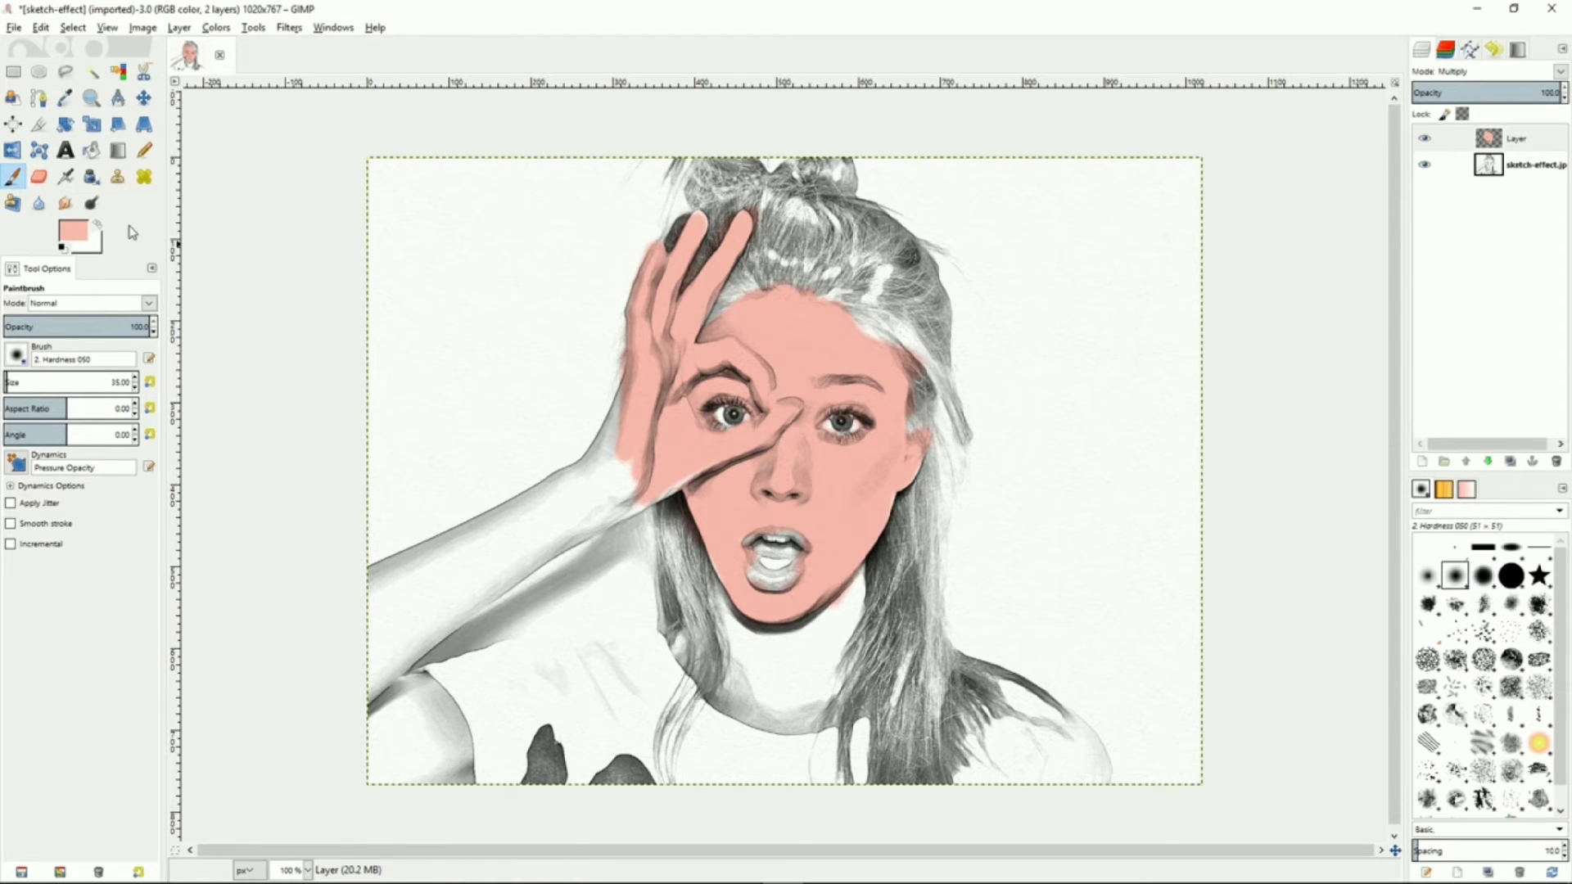
Select the Dodge/Burn tool and shrink the brush size to 15
{"action": "left_click", "coordinate": [91, 203]}
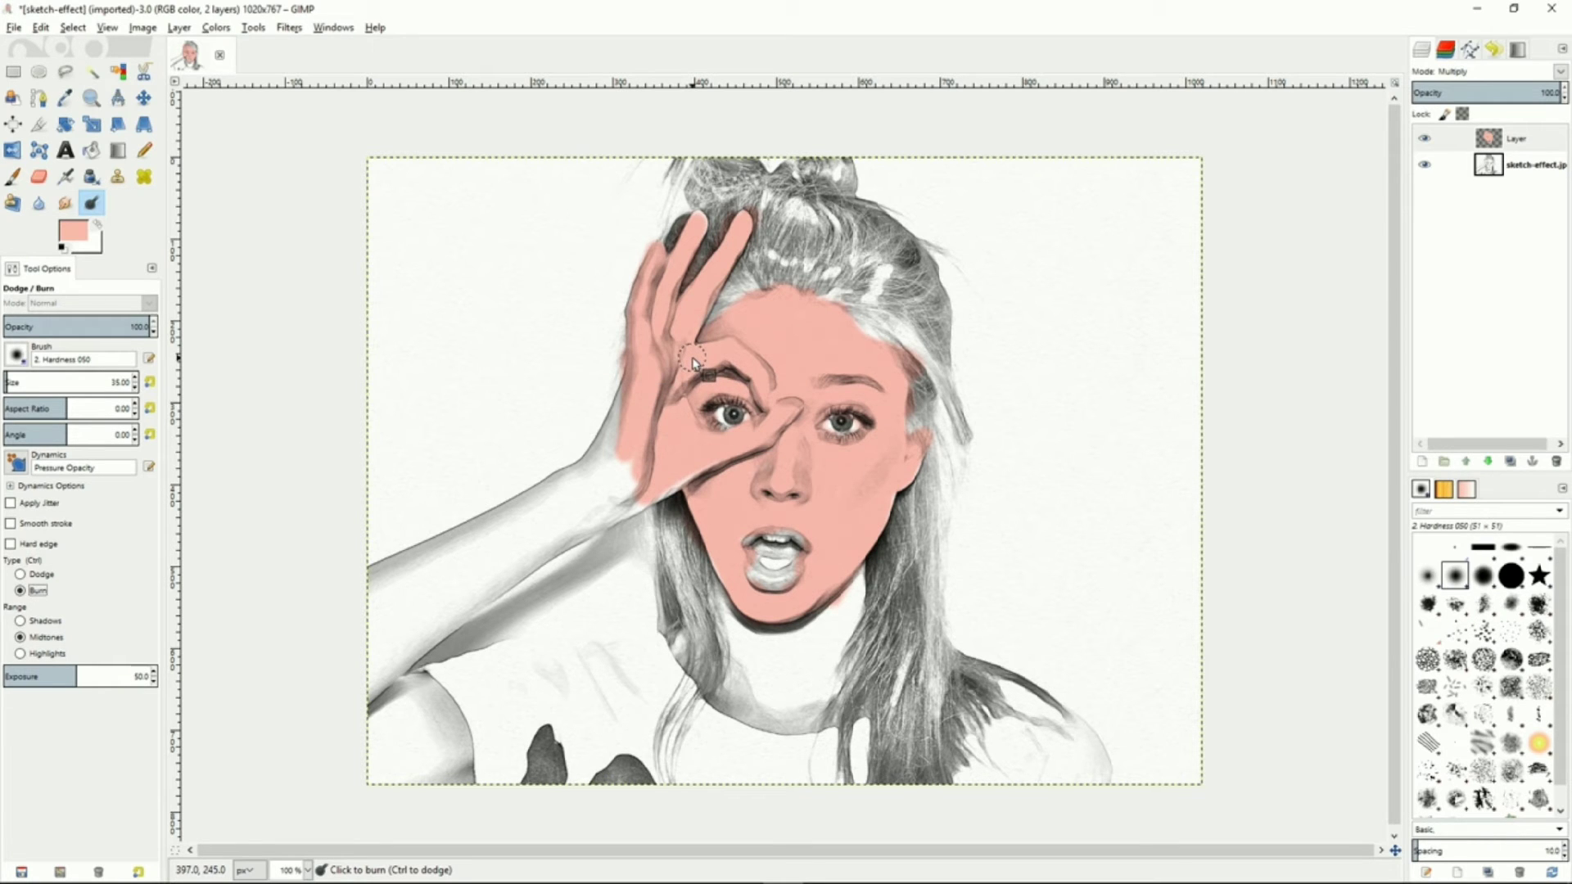
{"action": "key", "text": "bracketleft"}
{"action": "key", "text": "bracketleft"}
{"action": "key", "text": "bracketleft"}
{"action": "key", "text": "bracketleft"}
{"action": "key", "text": "bracketleft"}
{"action": "key", "text": "bracketleft"}
{"action": "key", "text": "bracketleft"}
{"action": "key", "text": "bracketleft"}
{"action": "key", "text": "bracketleft"}
{"action": "key", "text": "bracketleft"}
{"action": "key", "text": "bracketleft"}
{"action": "key", "text": "bracketleft"}
{"action": "key", "text": "bracketleft"}
{"action": "key", "text": "bracketleft"}
{"action": "key", "text": "bracketleft"}
{"action": "key", "text": "bracketleft"}
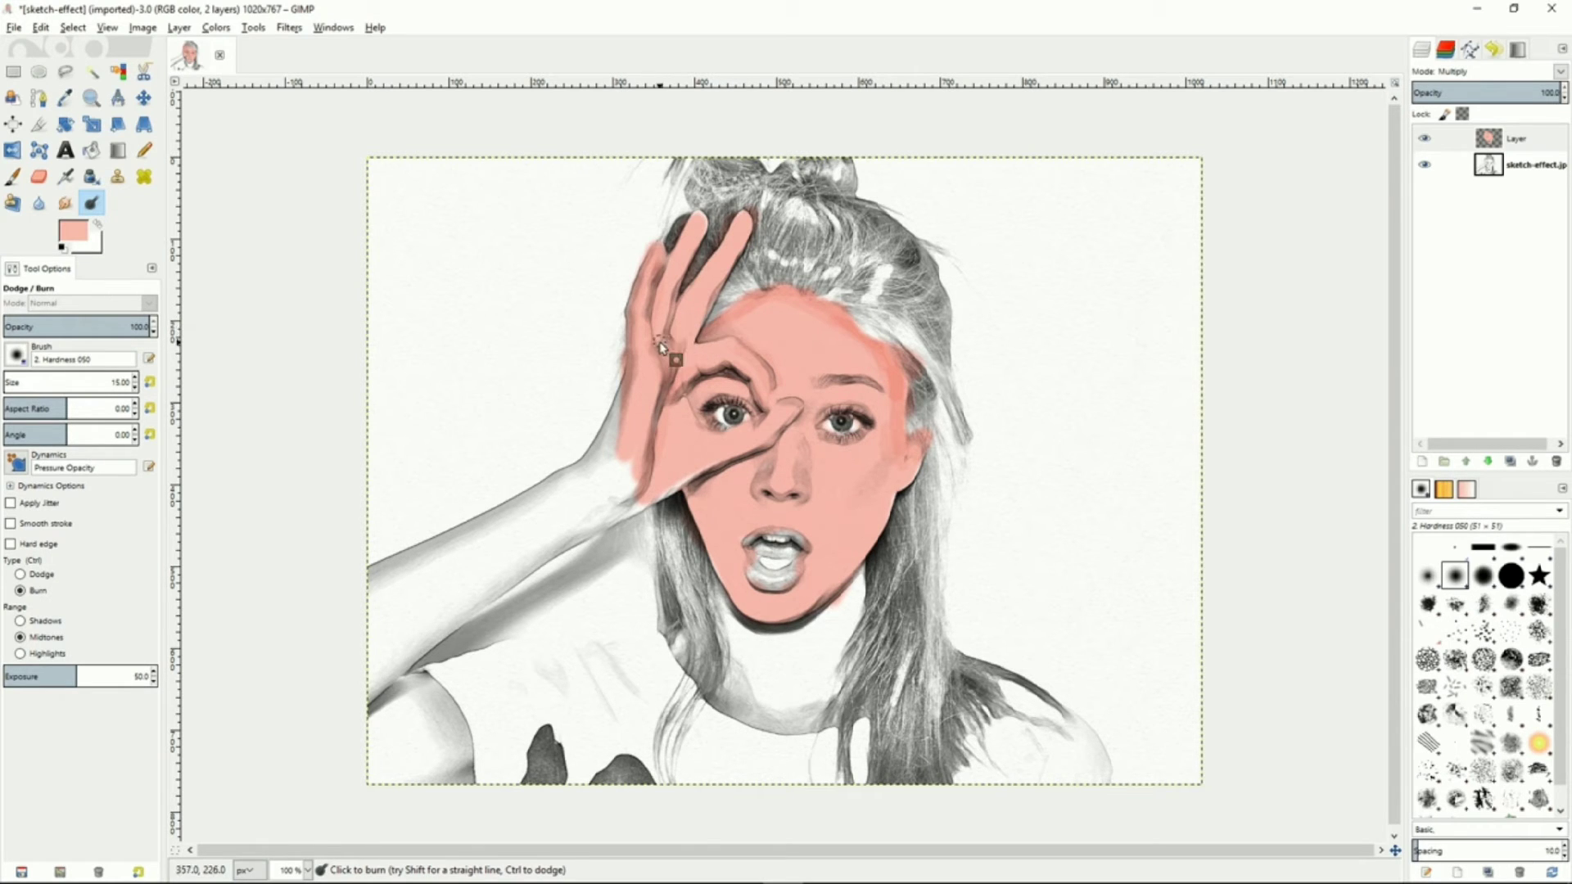
Switch to the Smudge tool, lower its rate, and smudge the skin colour across the face
{"action": "key", "text": "s"}
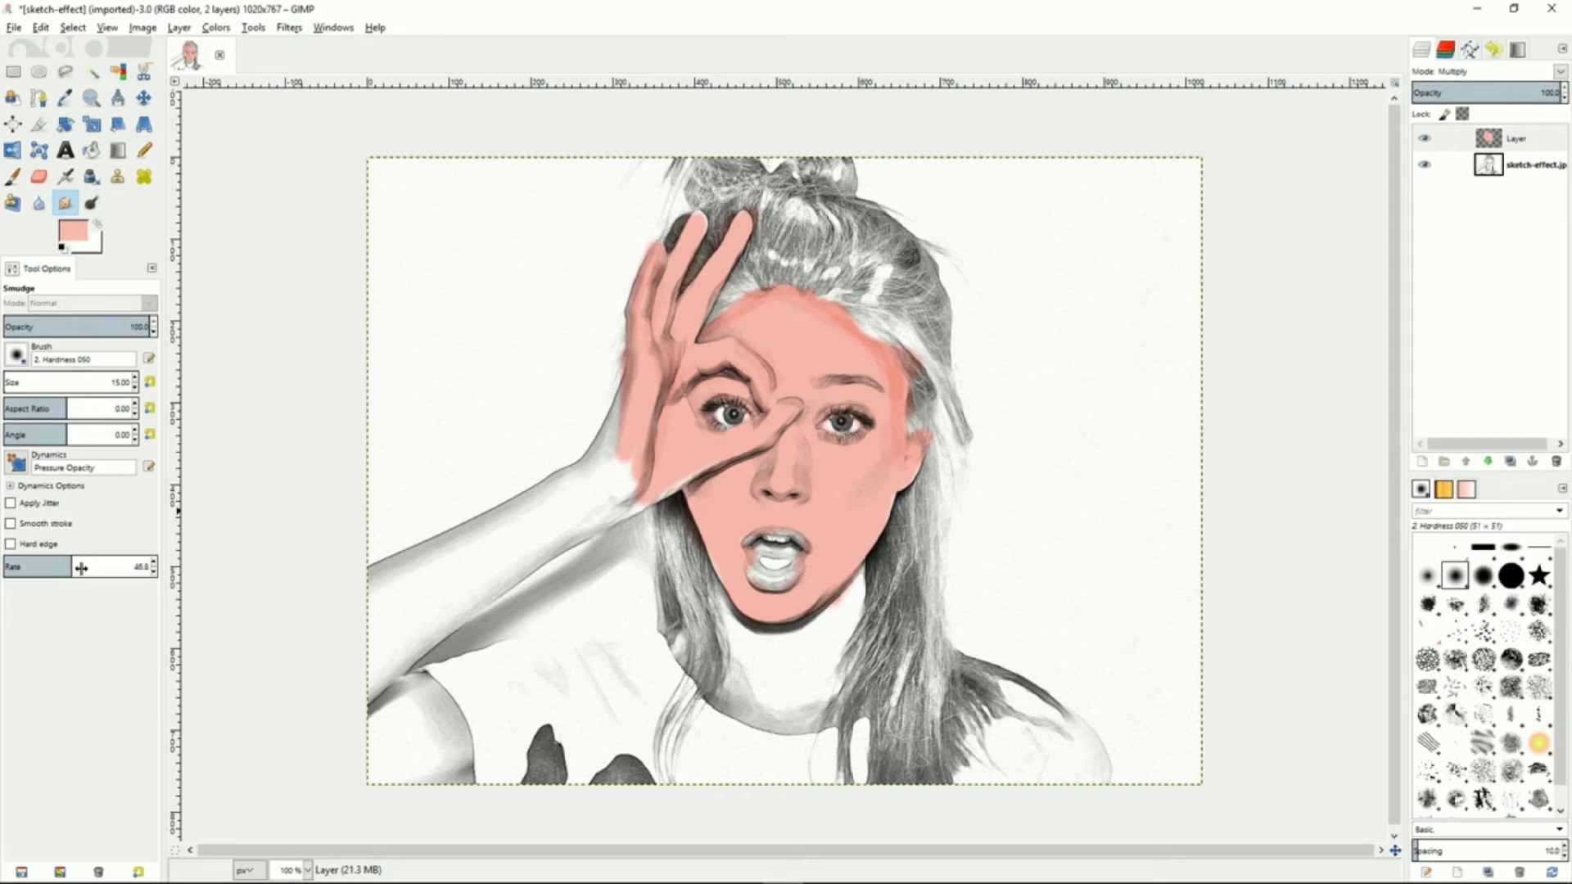
{"action": "left_click_drag", "start_coordinate": [83, 568], "coordinate": [6, 568]}
{"action": "mouse_move", "coordinate": [712, 334]}
{"action": "left_mouse_down"}
{"action": "mouse_move", "coordinate": [759, 315]}
{"action": "mouse_move", "coordinate": [743, 309]}
{"action": "mouse_move", "coordinate": [728, 319]}
{"action": "mouse_move", "coordinate": [835, 329]}
{"action": "mouse_move", "coordinate": [821, 315]}
{"action": "mouse_move", "coordinate": [841, 347]}
{"action": "mouse_move", "coordinate": [837, 323]}
{"action": "mouse_move", "coordinate": [855, 329]}
{"action": "mouse_move", "coordinate": [889, 382]}
{"action": "mouse_move", "coordinate": [885, 362]}
{"action": "mouse_move", "coordinate": [886, 436]}
{"action": "mouse_move", "coordinate": [898, 402]}
{"action": "left_mouse_up"}
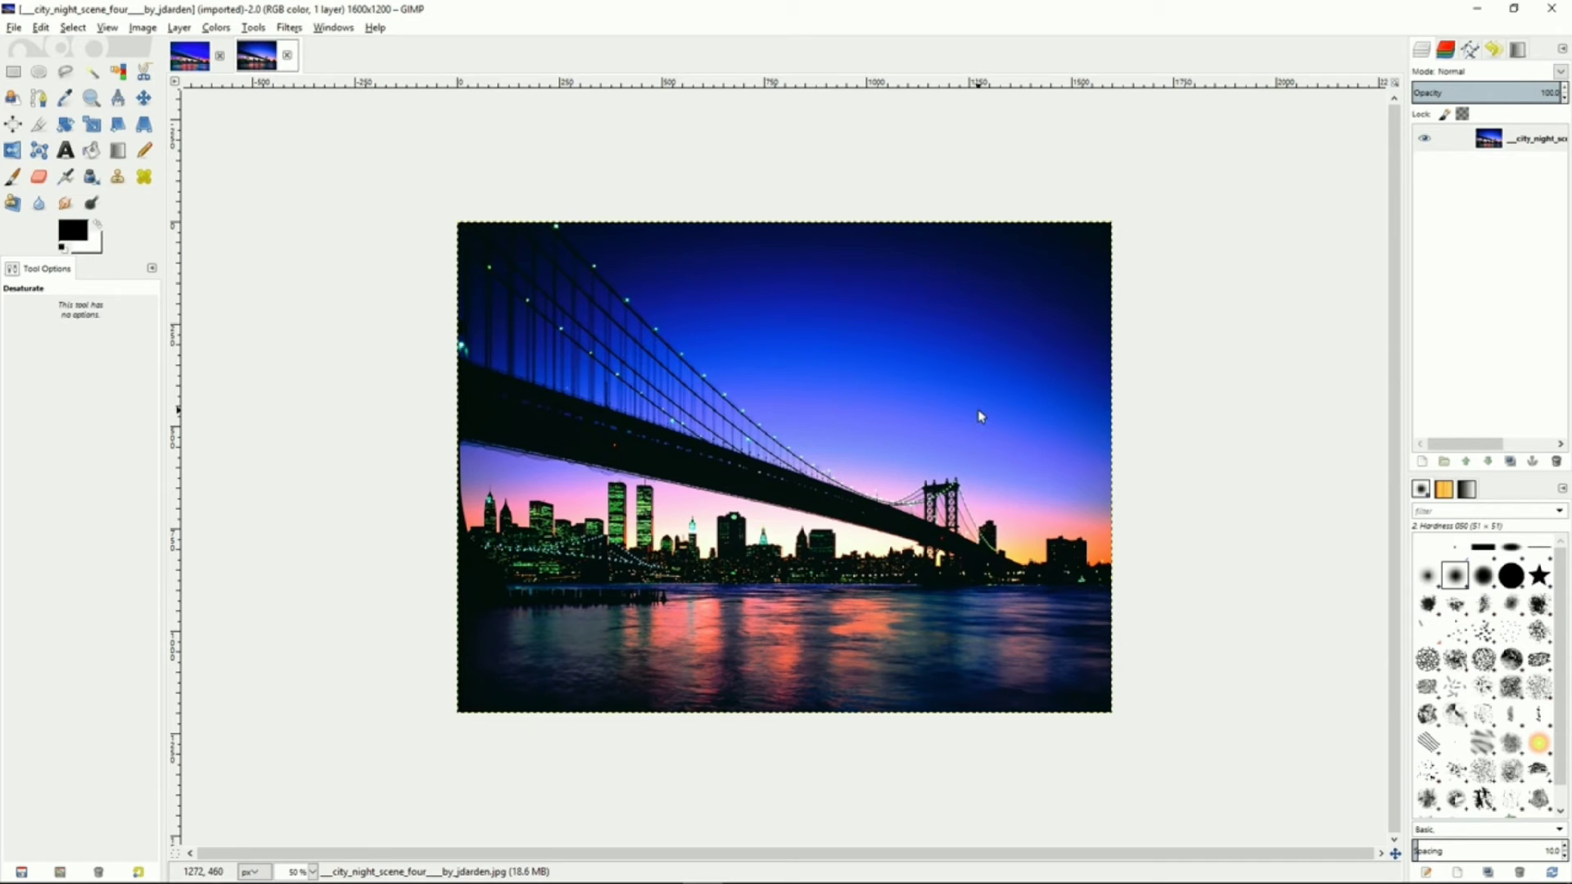
Duplicate the city night photo layer
{"action": "right_click", "coordinate": [1463, 139]}
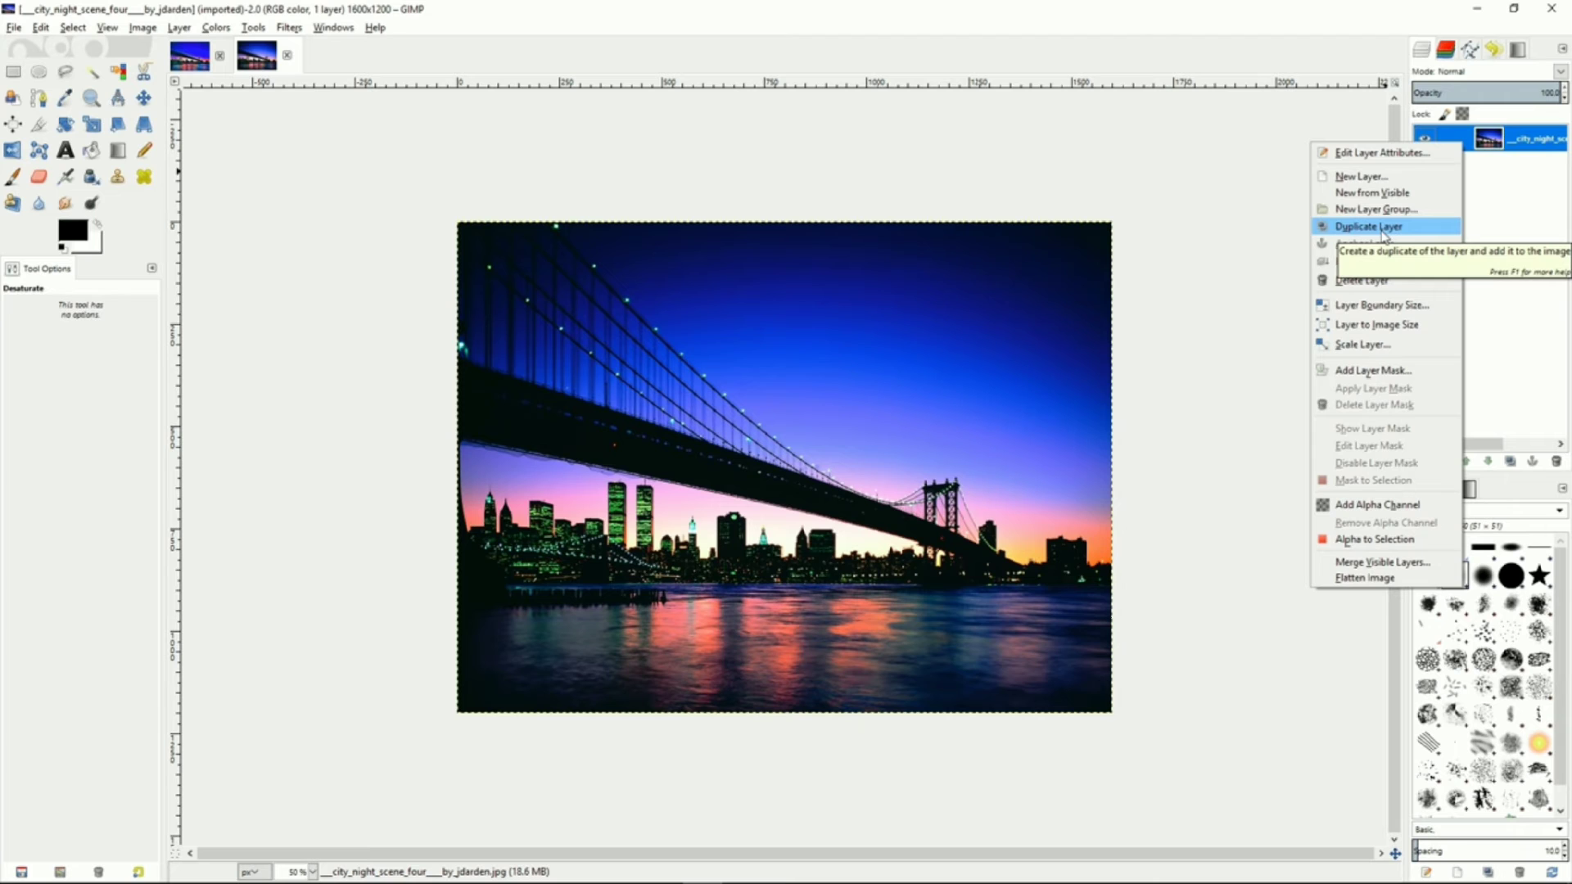
{"action": "left_click", "coordinate": [1384, 228]}
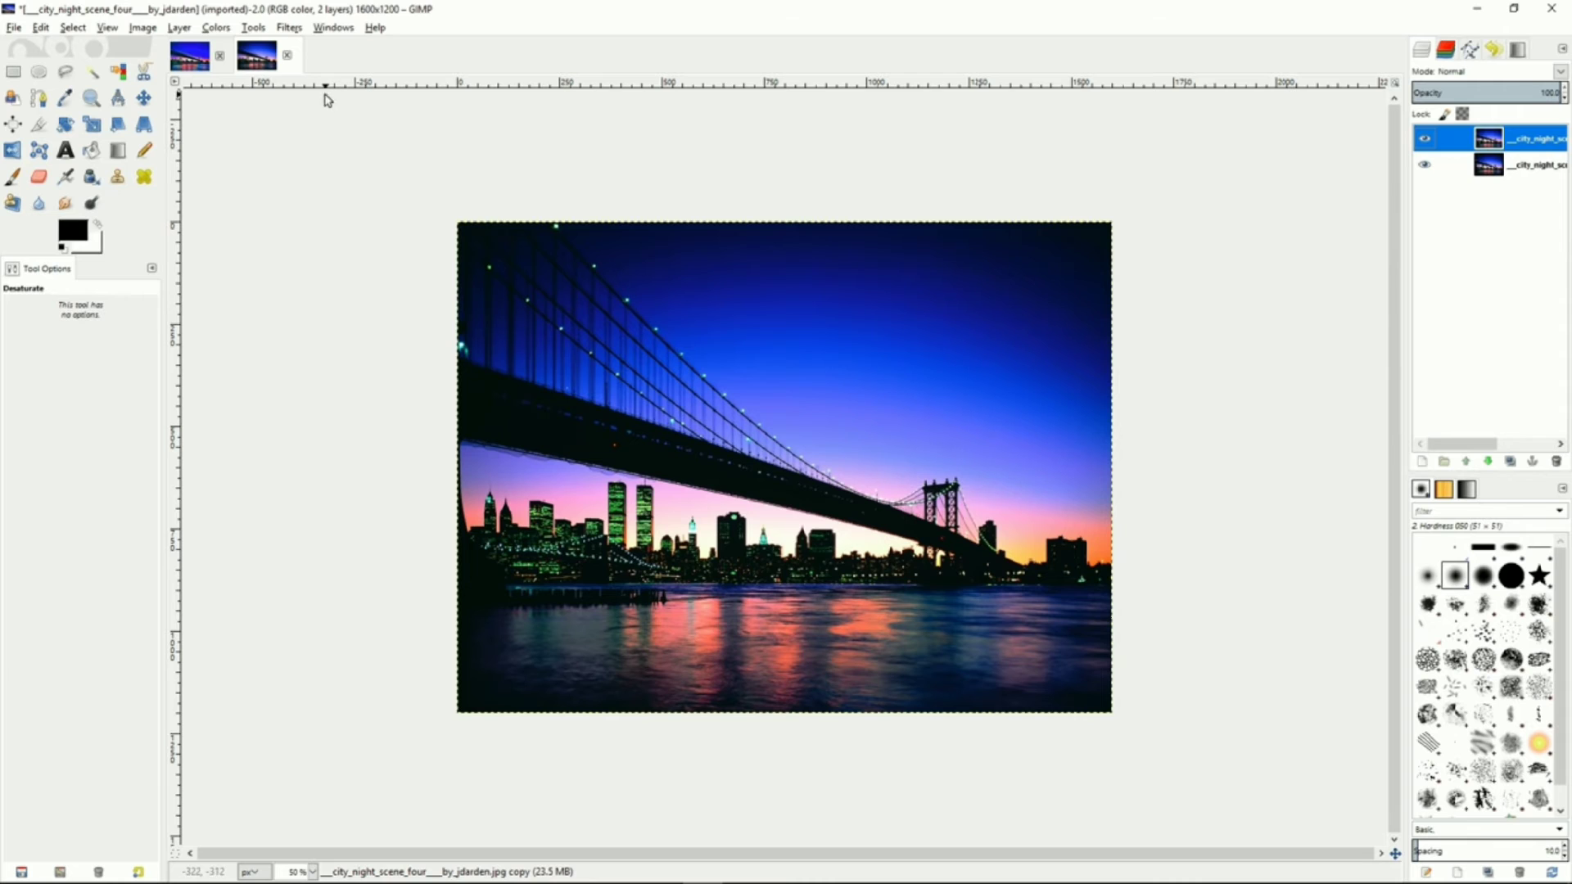
Apply the Advanced Tone Mapping filter to the duplicate layer with its default settings
{"action": "left_click", "coordinate": [295, 31]}
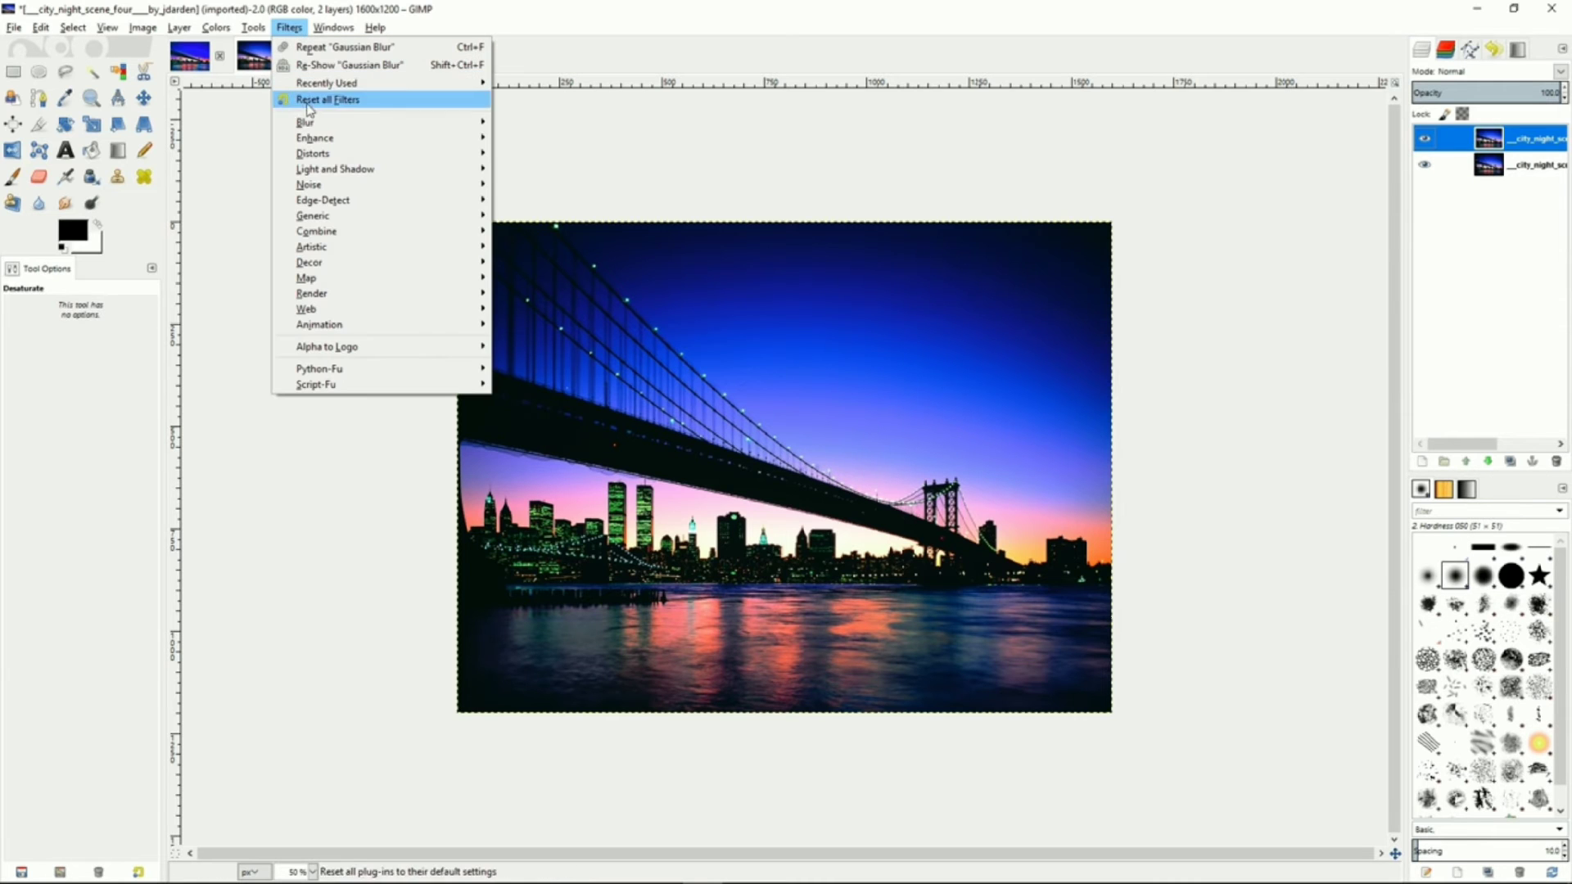
{"action": "mouse_move", "coordinate": [316, 144]}
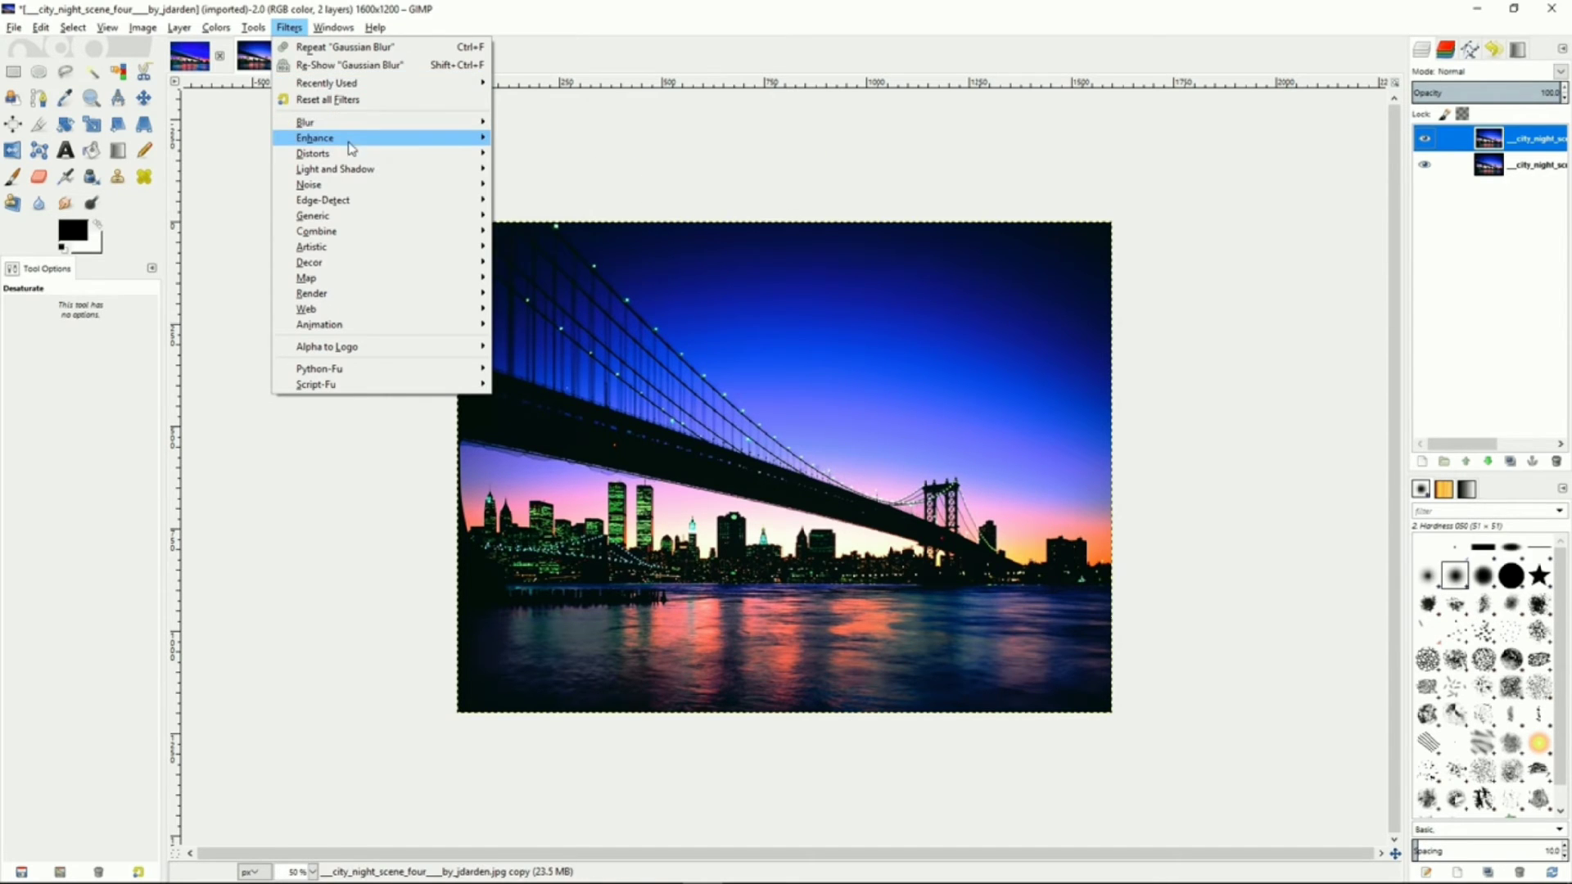
{"action": "left_click", "coordinate": [577, 139]}
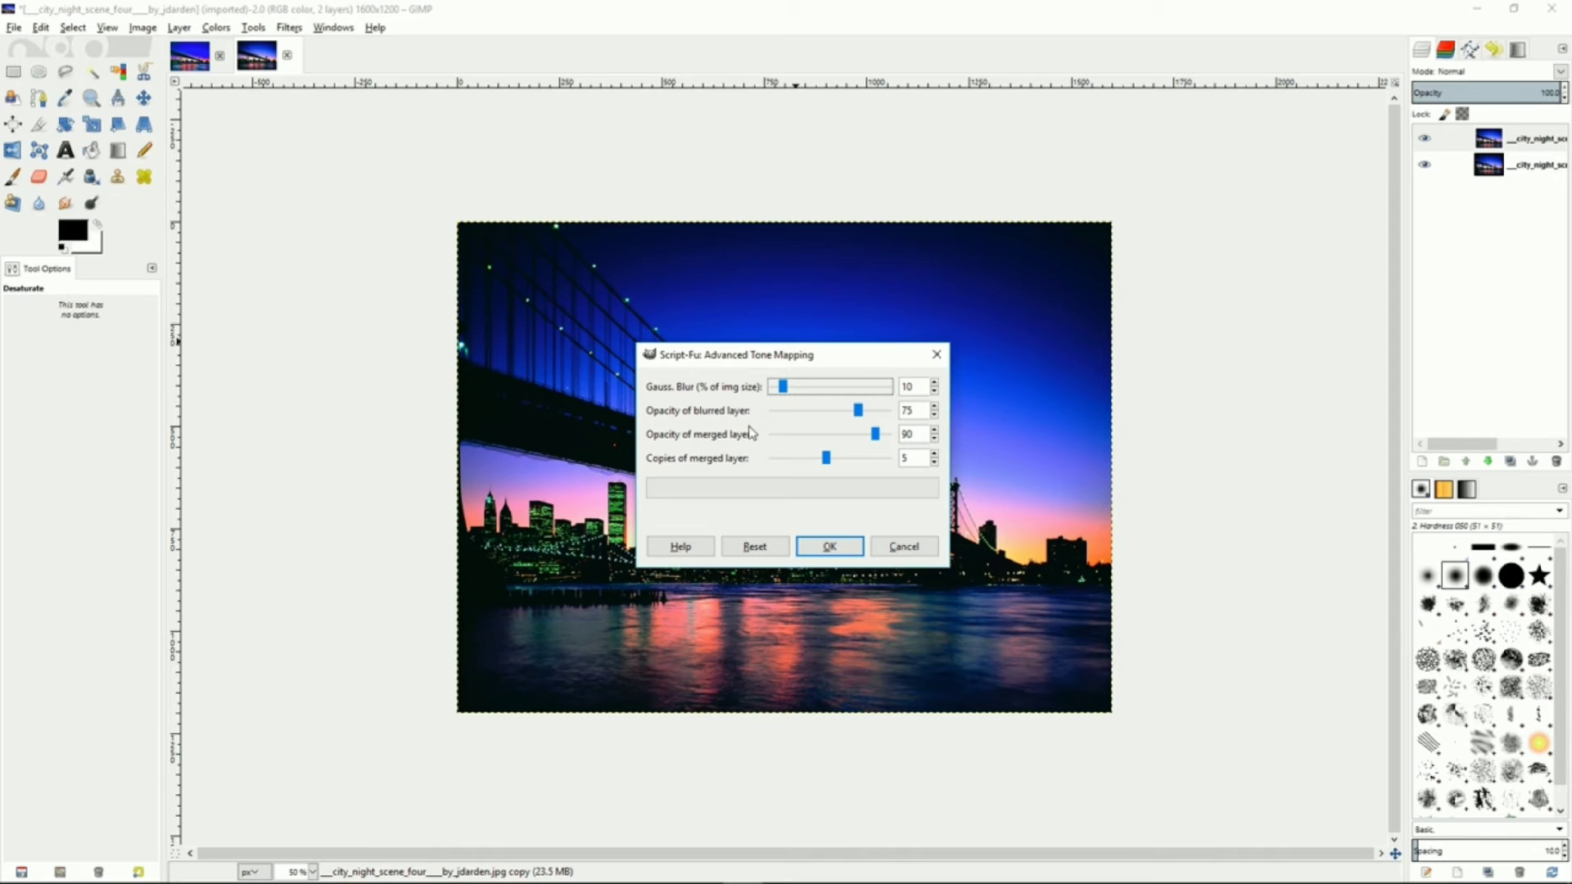
{"action": "mouse_move", "coordinate": [831, 465]}
{"action": "left_mouse_down"}
{"action": "mouse_move", "coordinate": [780, 467]}
{"action": "mouse_move", "coordinate": [827, 467]}
{"action": "left_mouse_up"}
{"action": "left_click", "coordinate": [829, 547]}
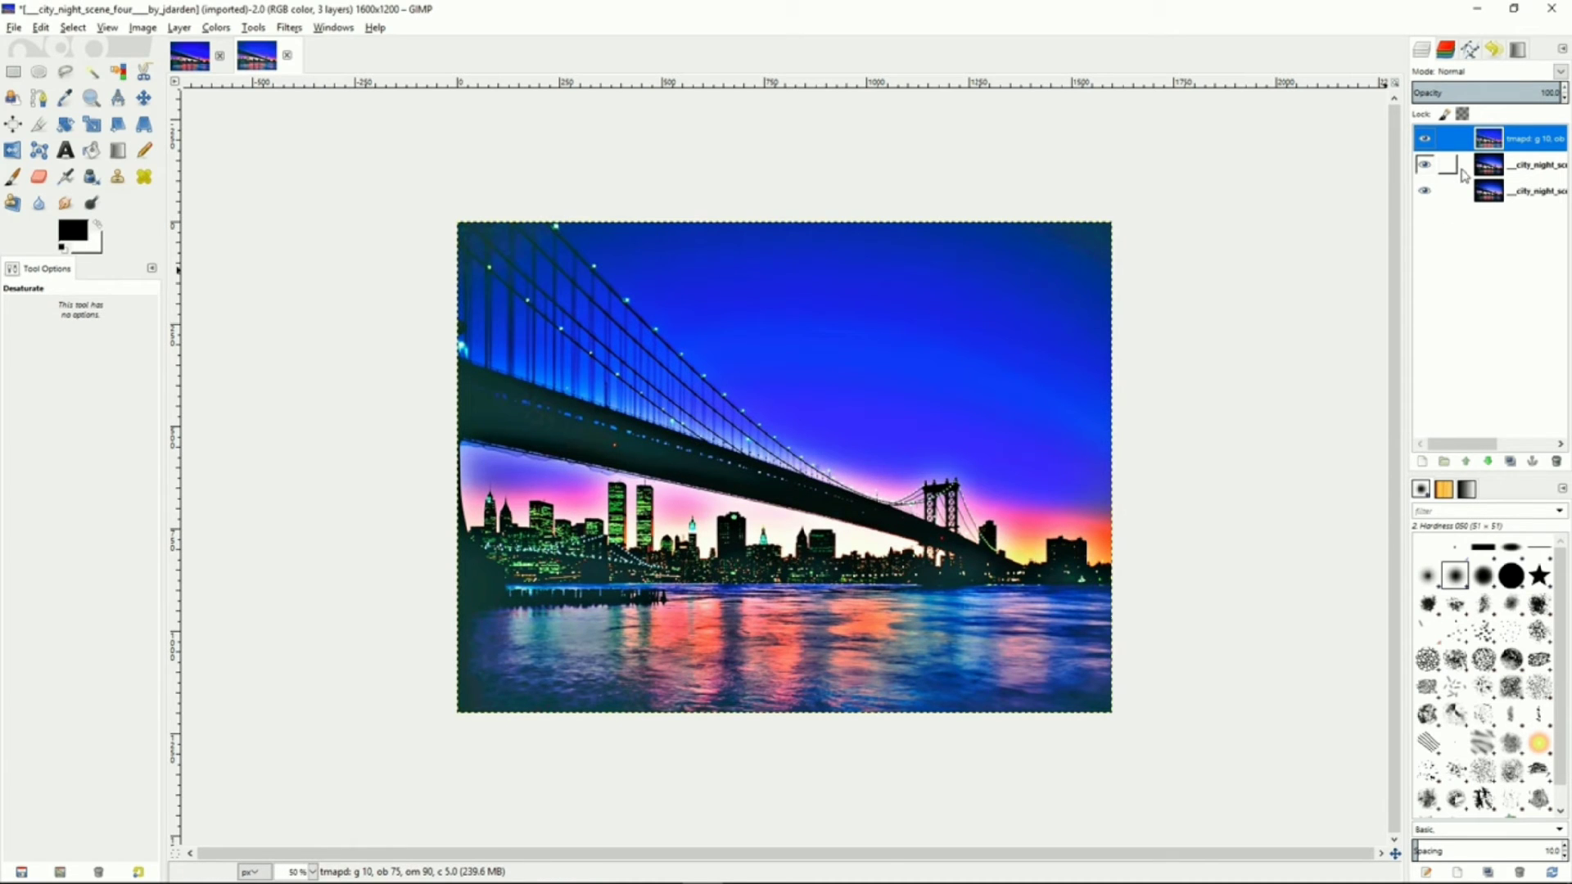
Merge the tone-mapped layer down into the layers below
{"action": "right_click", "coordinate": [1470, 145]}
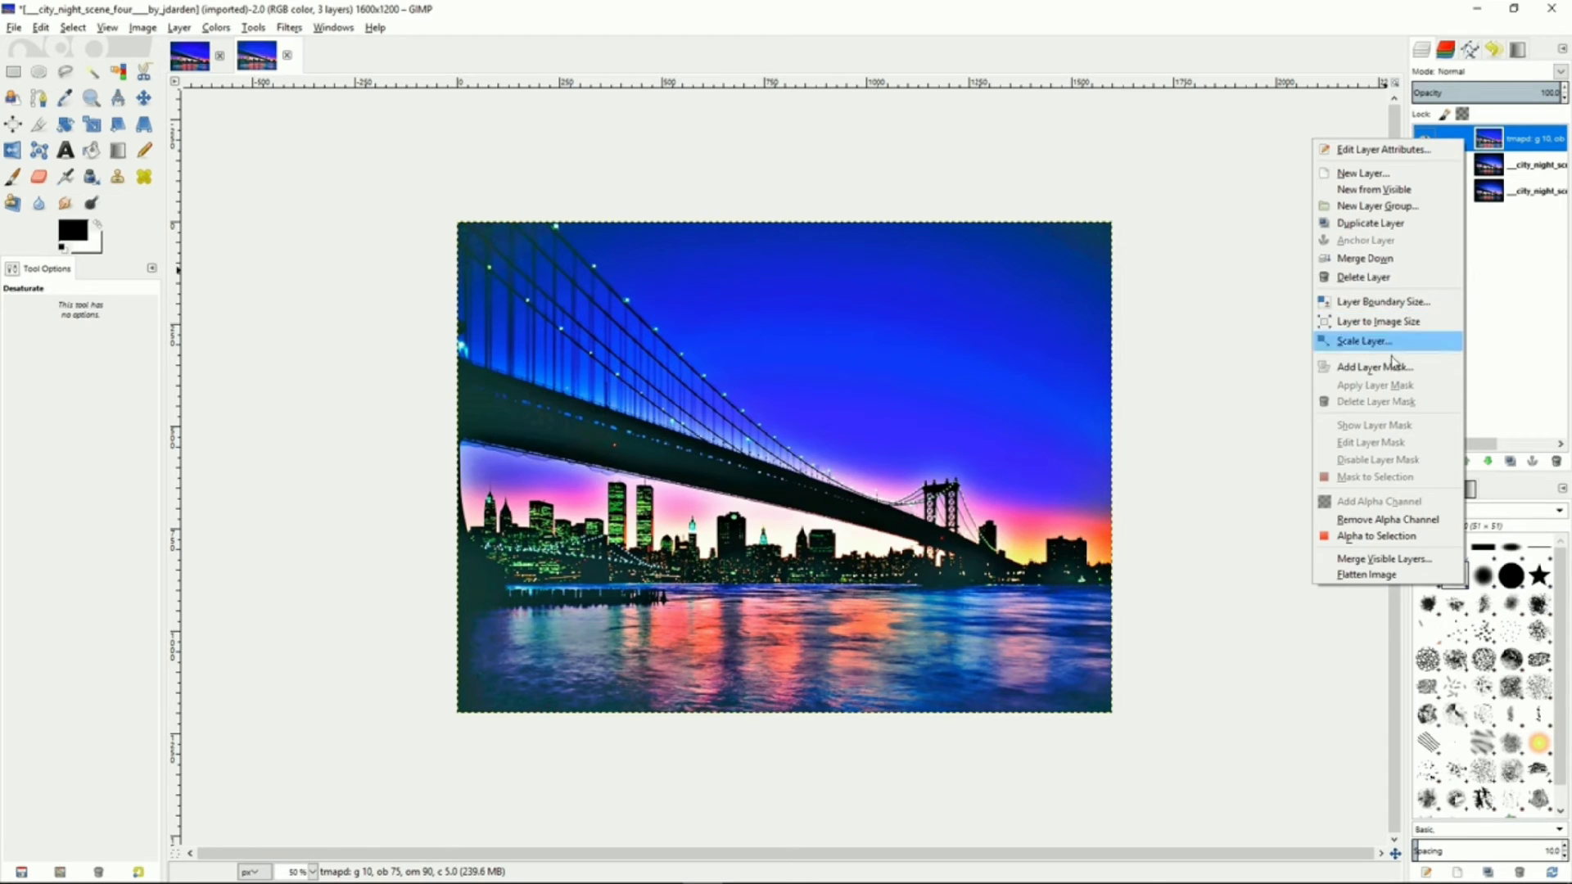
{"action": "left_click", "coordinate": [1384, 259]}
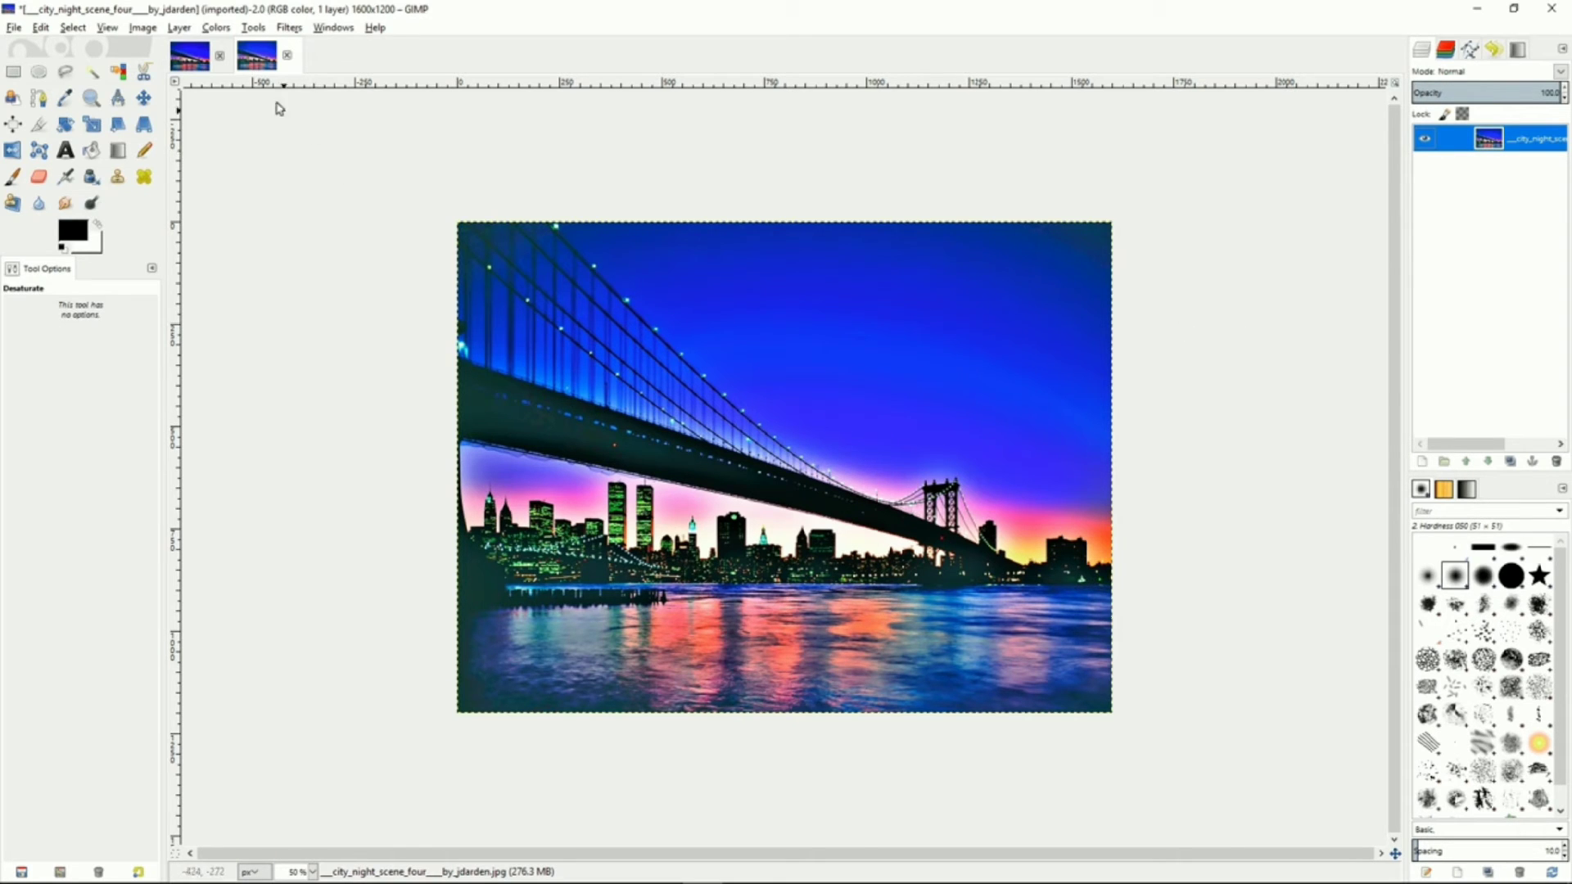
Open Levels and set the gamma to 0.92
{"action": "left_click", "coordinate": [218, 31]}
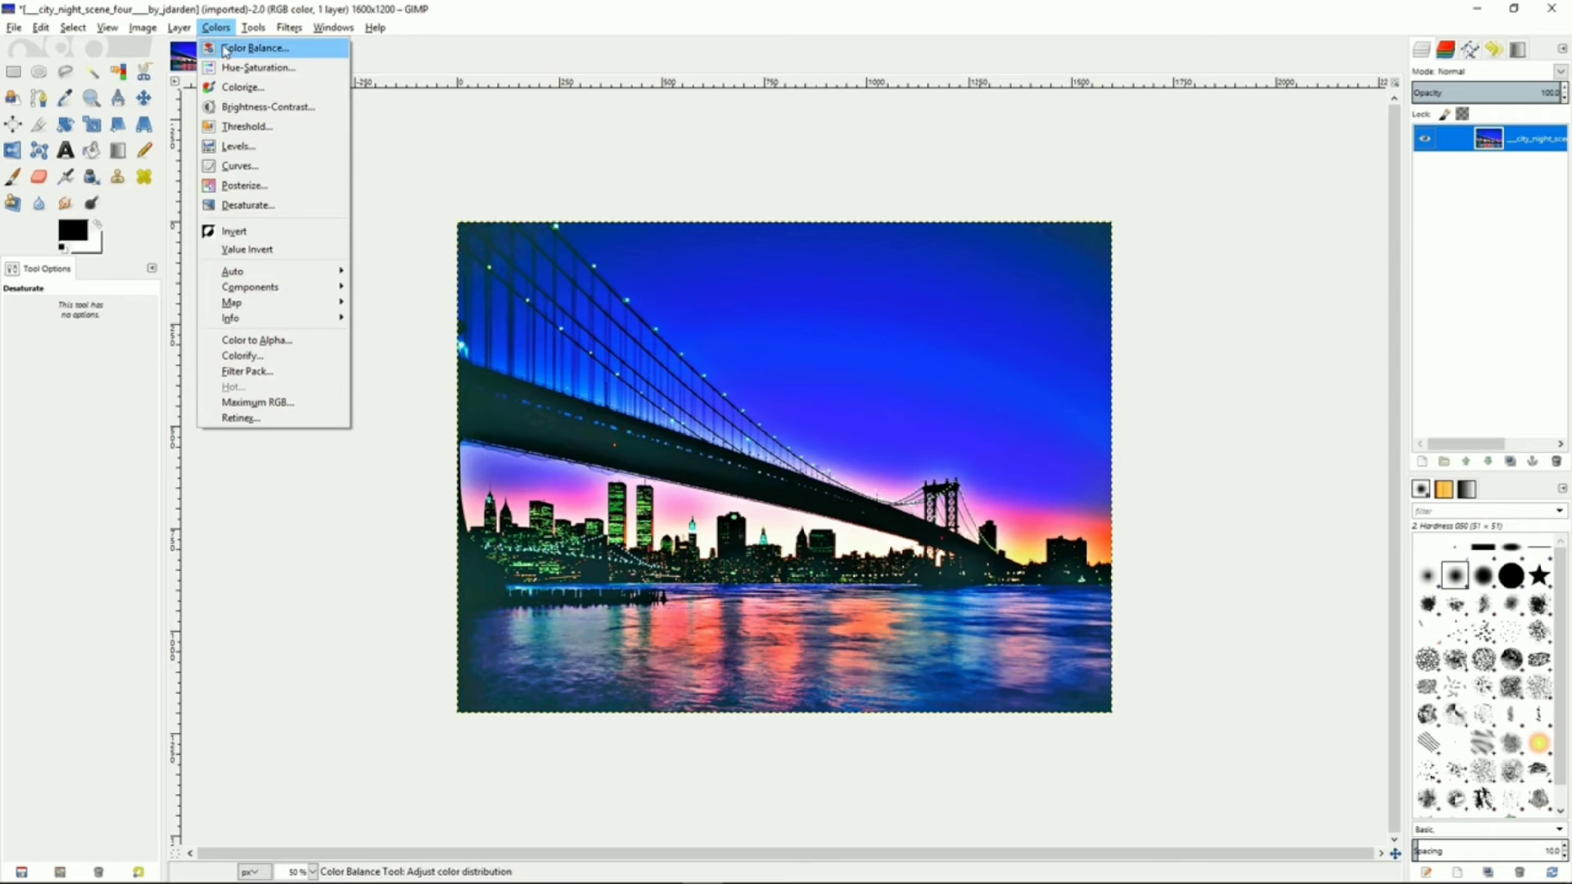
{"action": "left_click", "coordinate": [233, 147]}
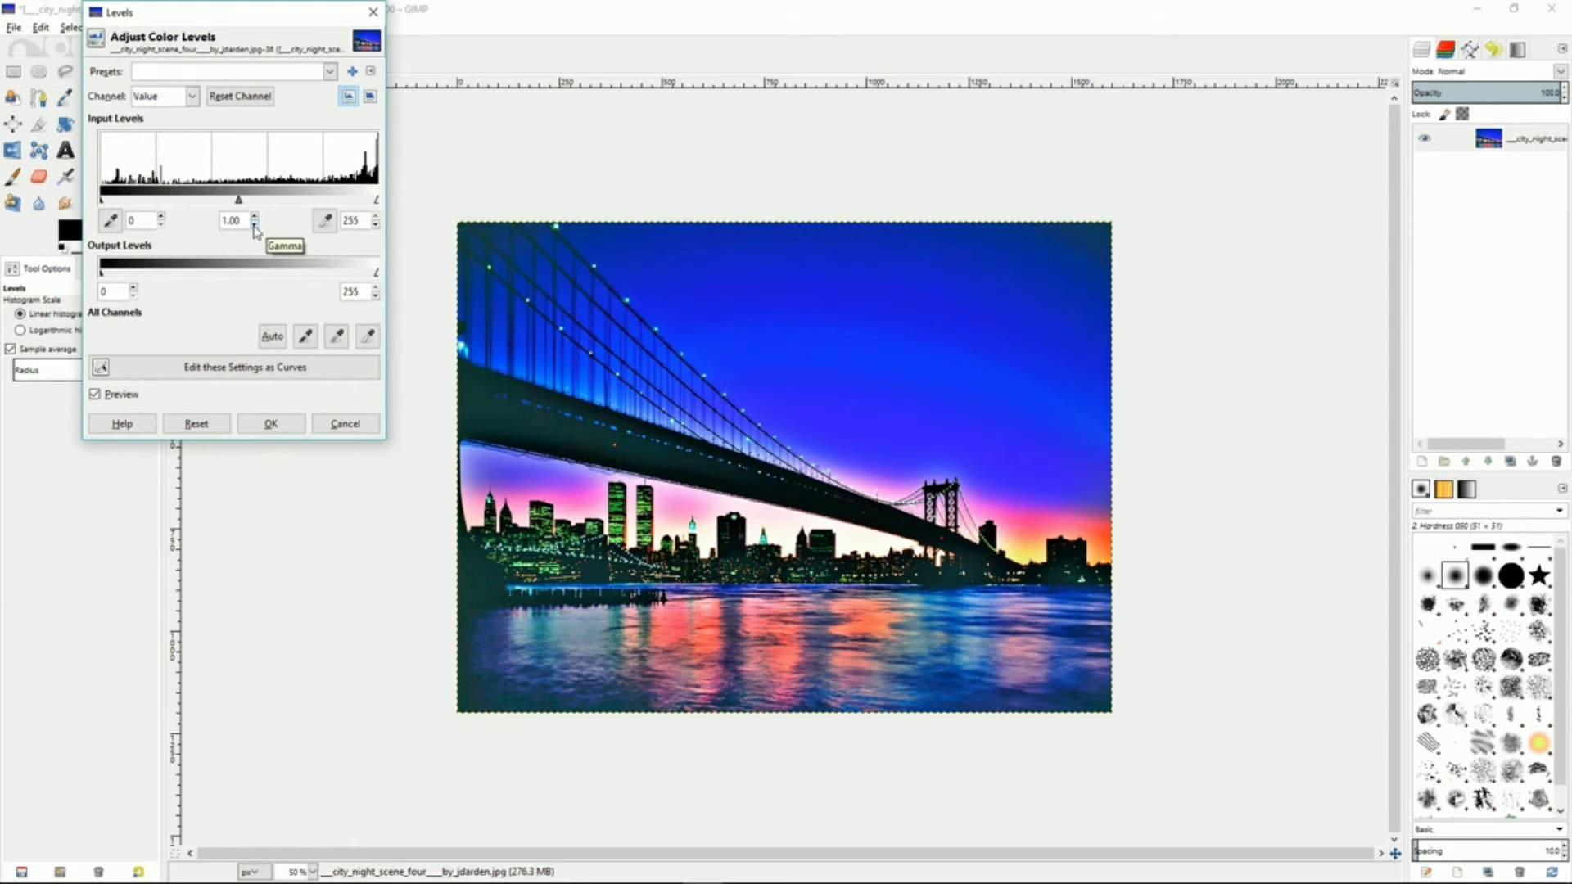
{"action": "left_click", "coordinate": [254, 226]}
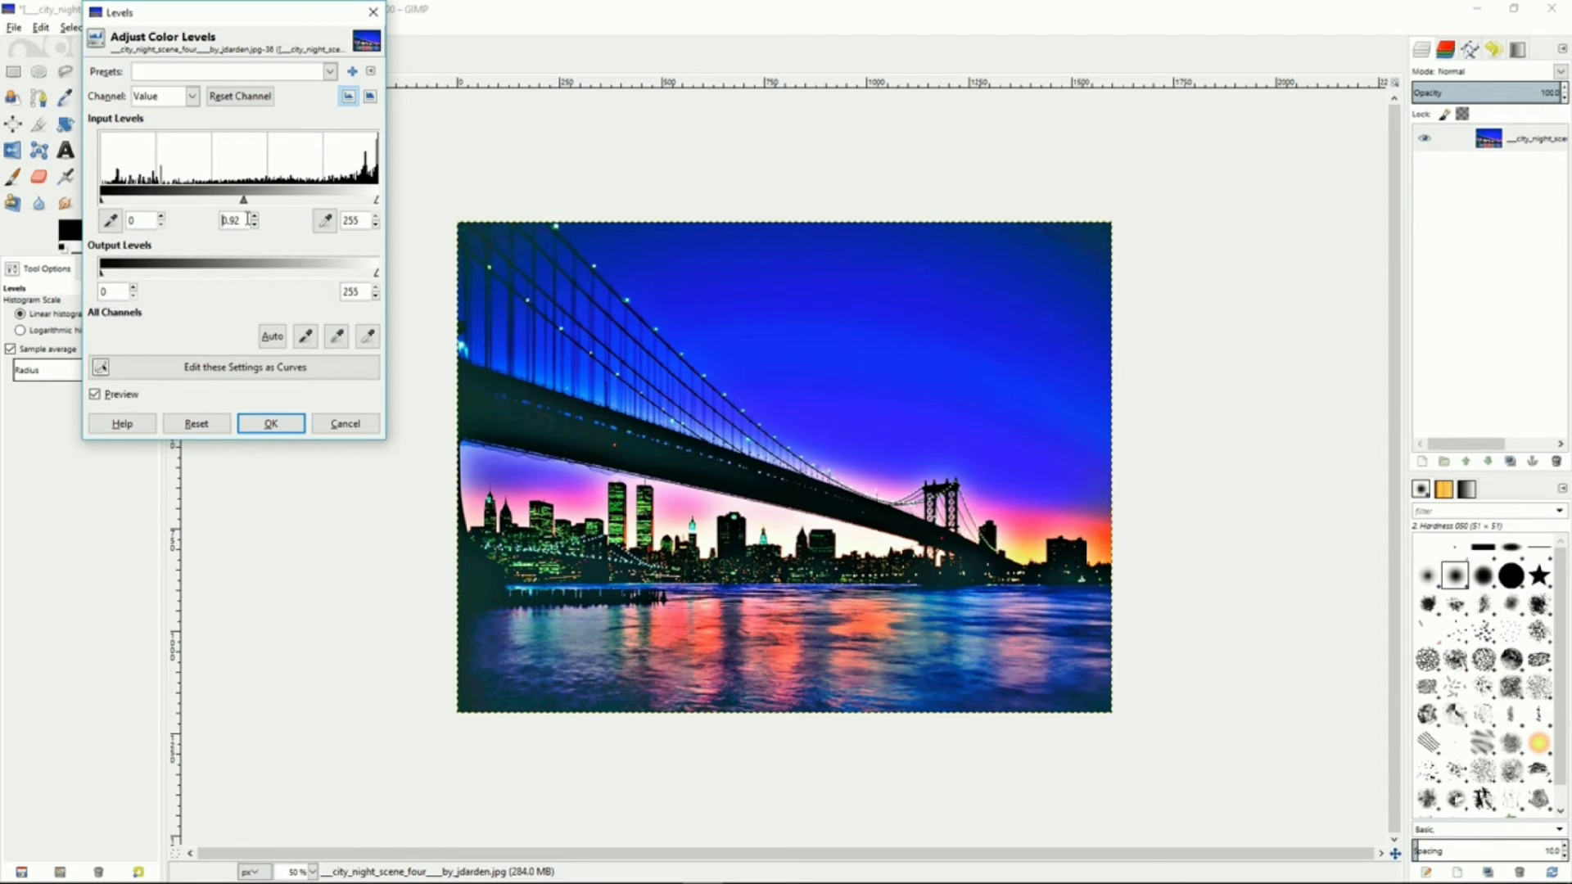
{"action": "left_click", "coordinate": [271, 423]}
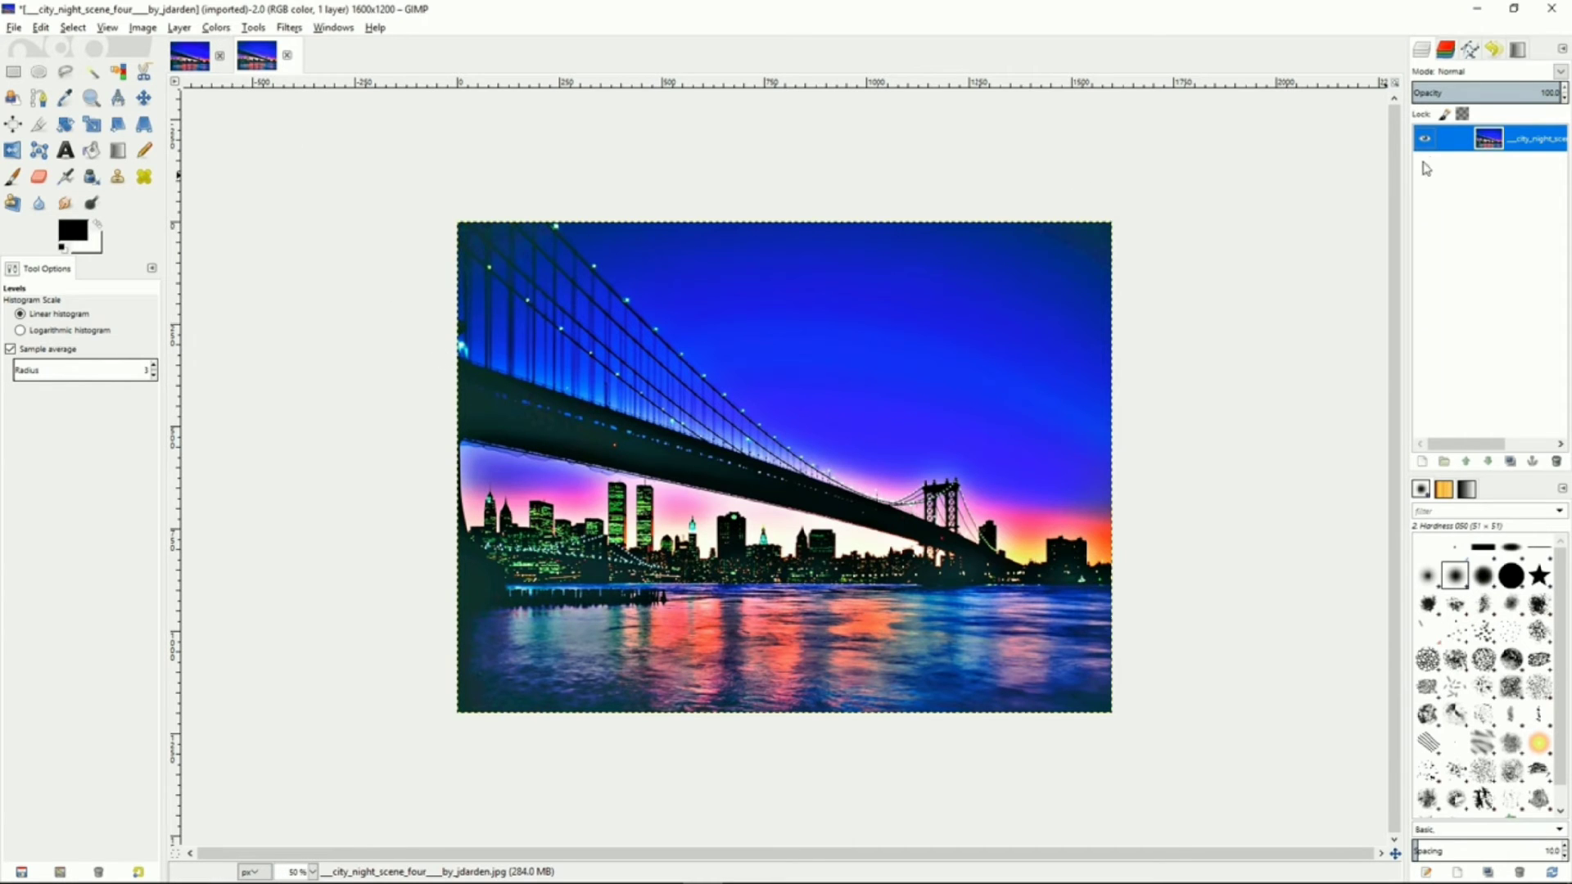
Duplicate the adjusted layer
{"action": "right_click", "coordinate": [1442, 146]}
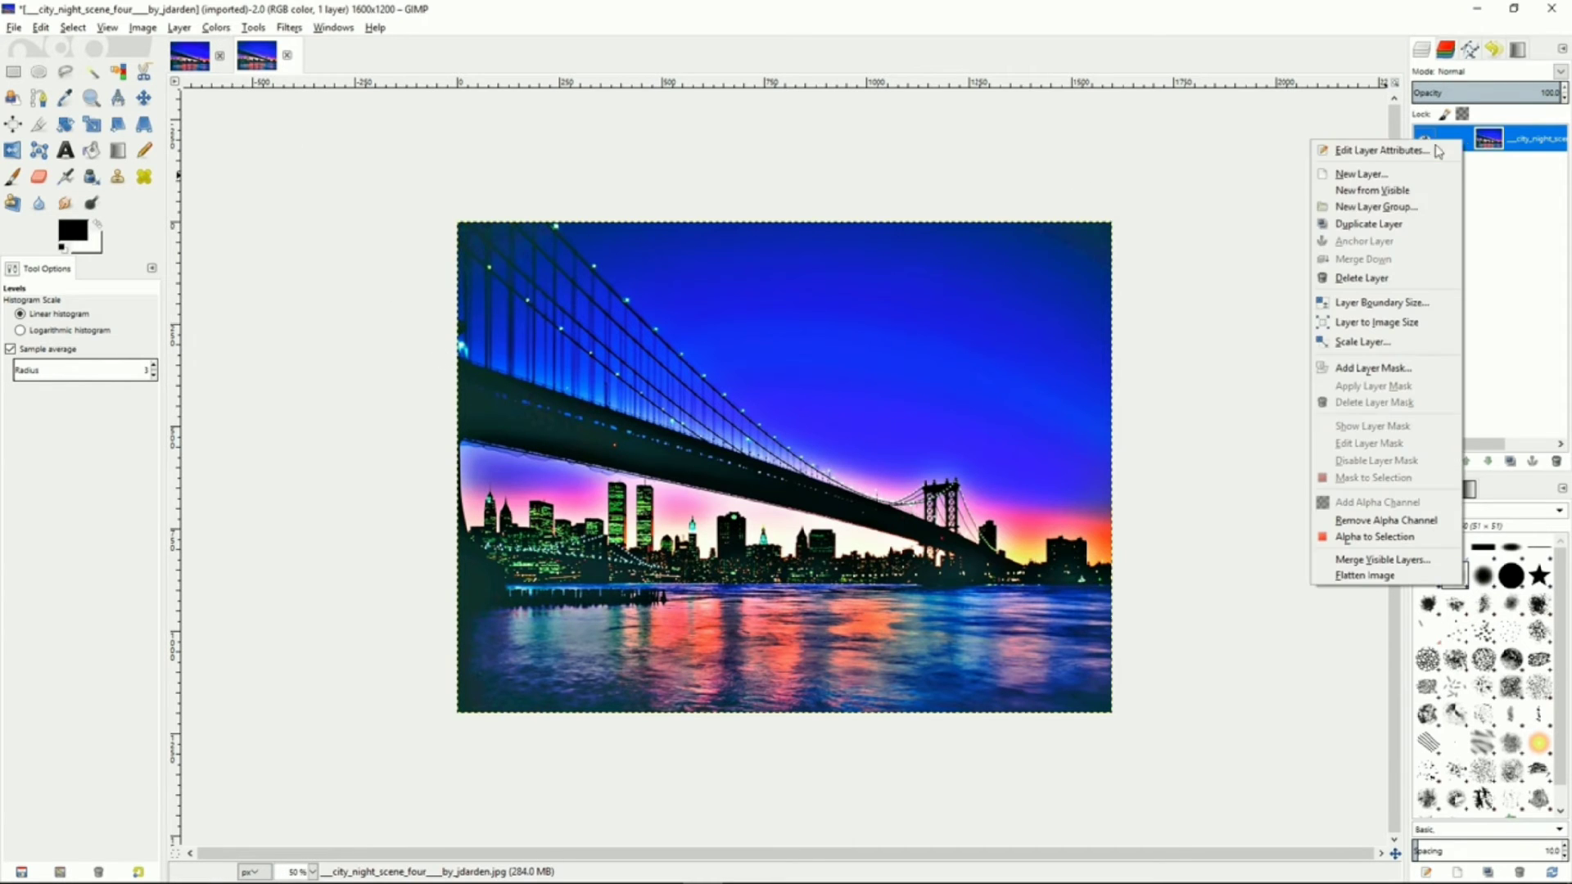
{"action": "left_click", "coordinate": [1371, 225]}
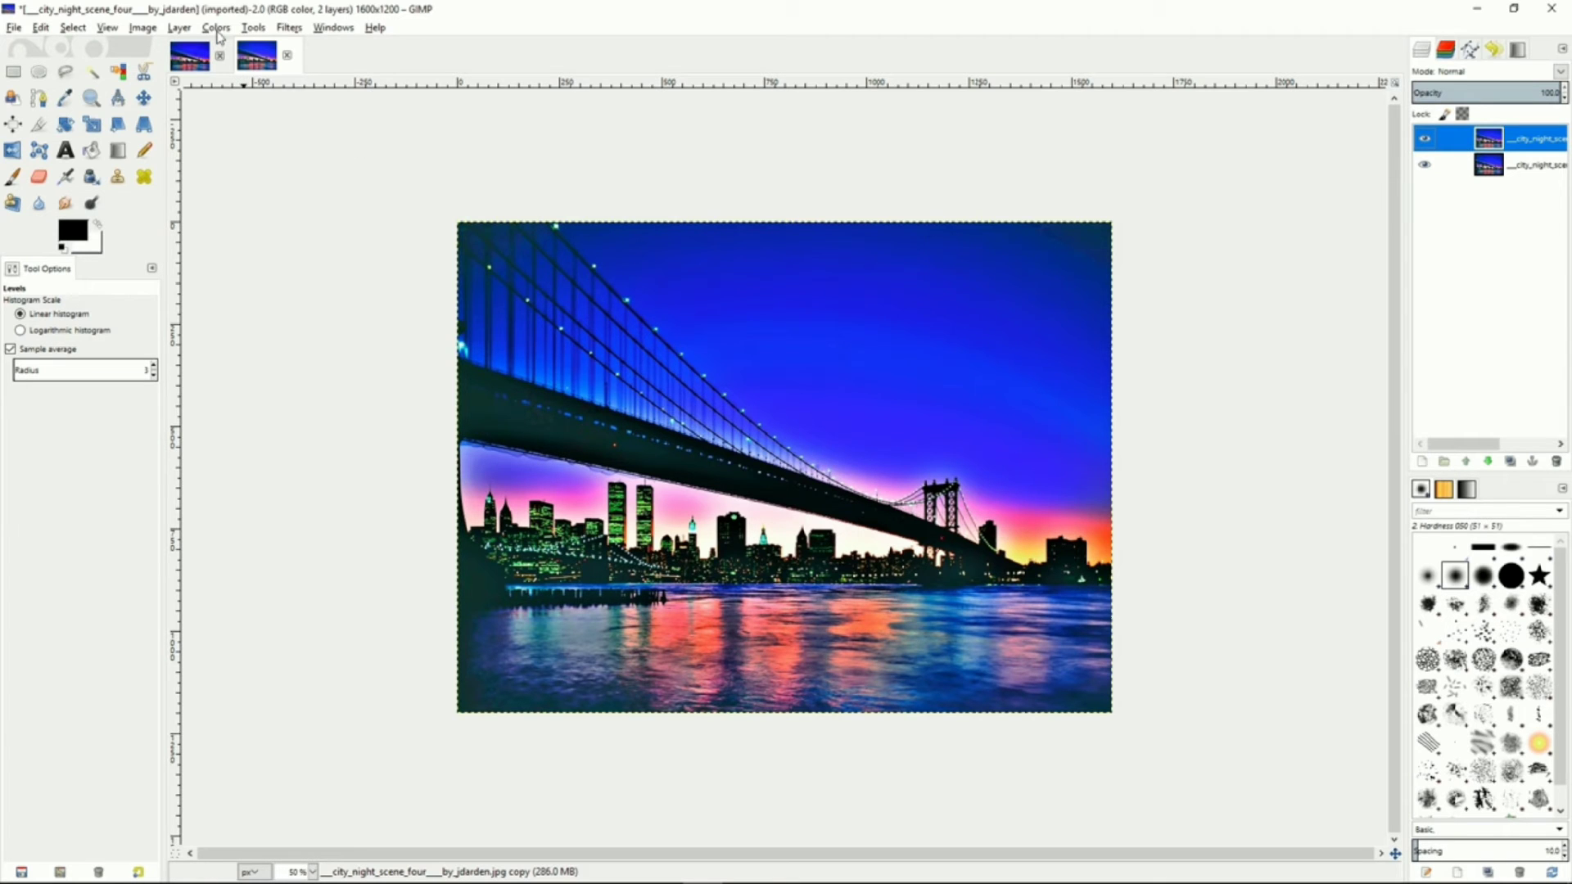
Desaturate the duplicate layer using the Lightness shade option
{"action": "left_click", "coordinate": [217, 29]}
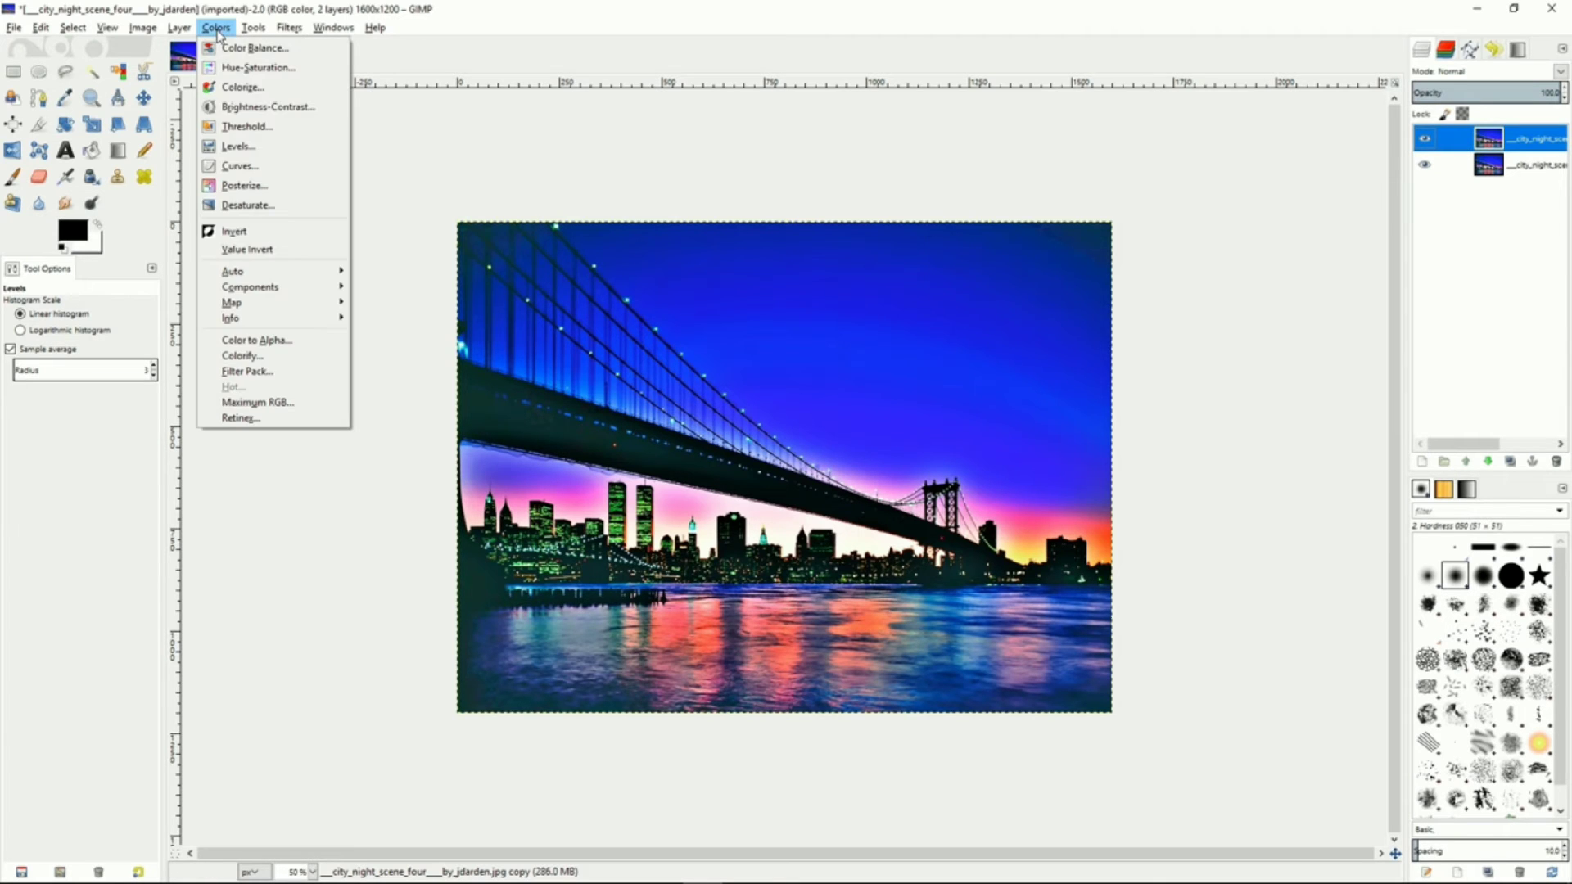
{"action": "left_click", "coordinate": [230, 206]}
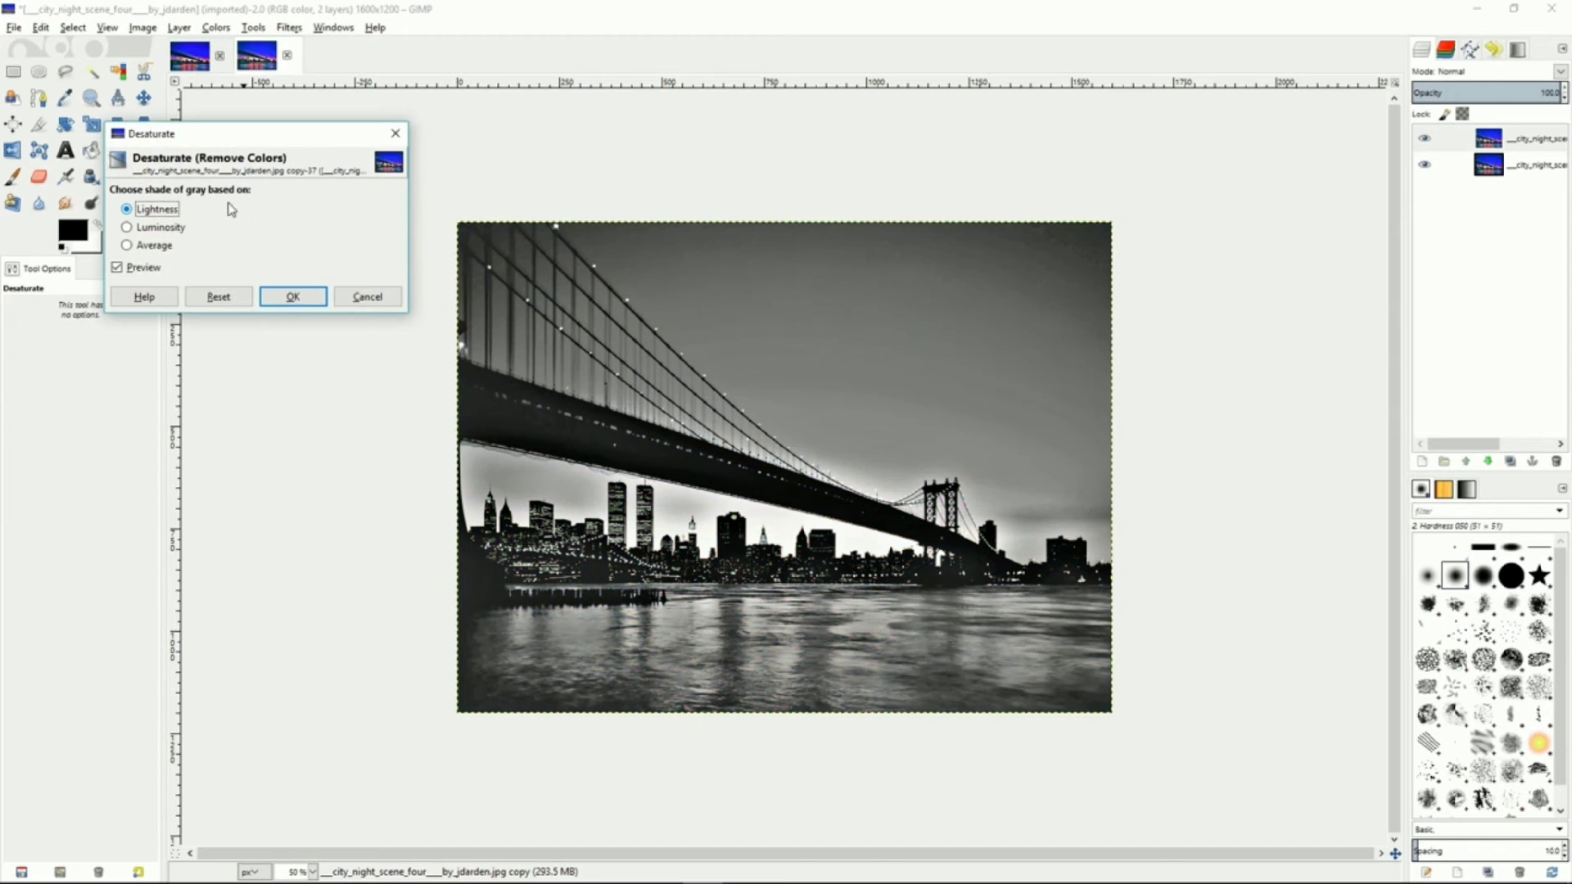
{"action": "left_click", "coordinate": [141, 229]}
{"action": "left_click", "coordinate": [145, 247]}
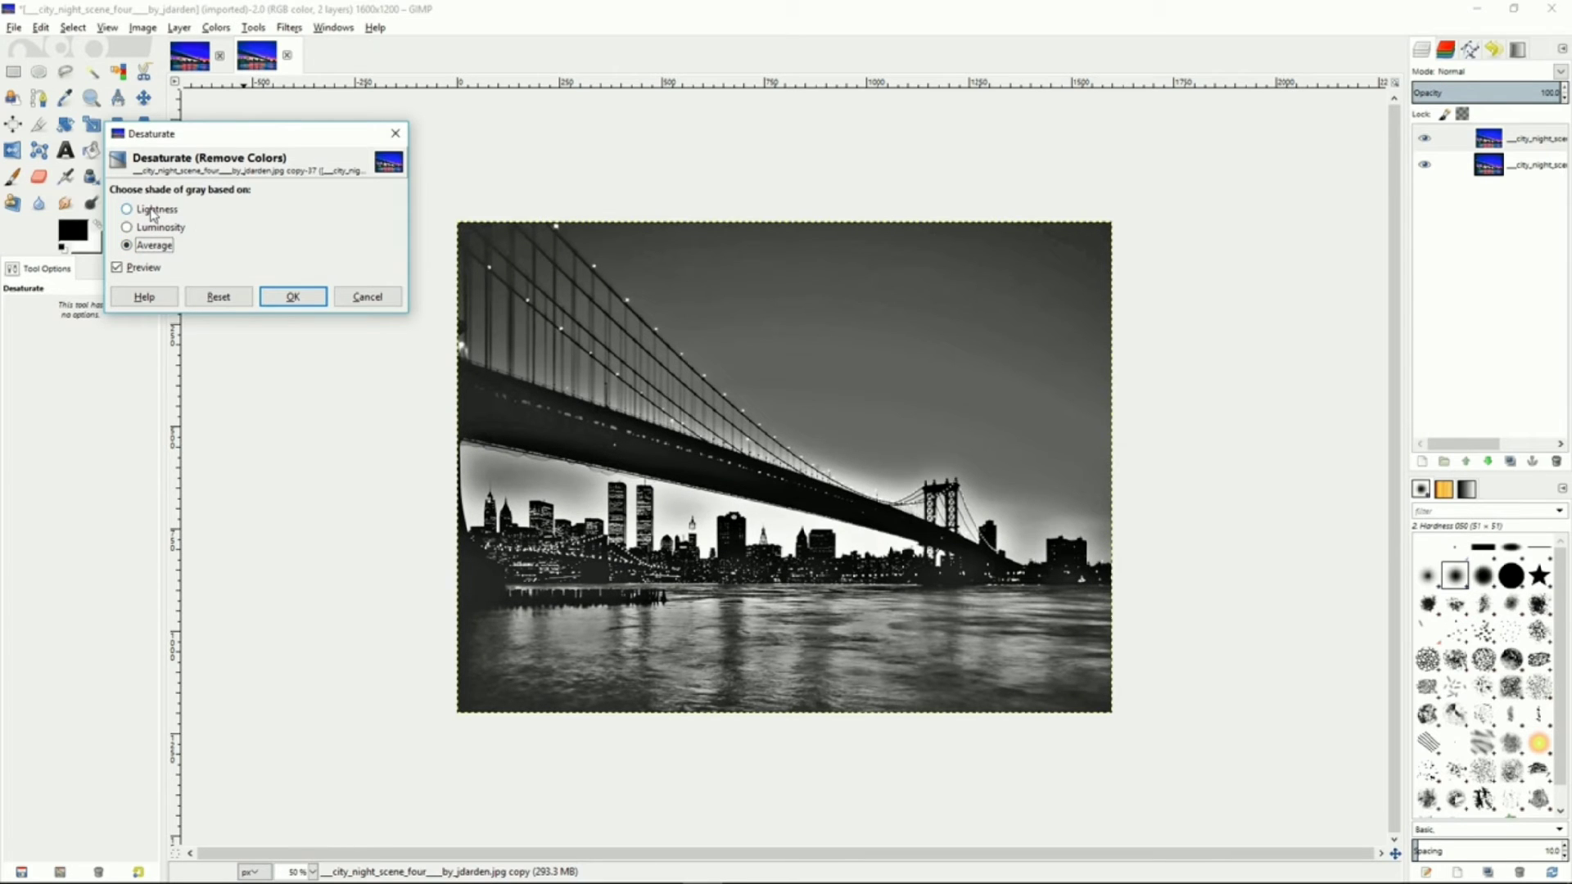
{"action": "left_click", "coordinate": [153, 211]}
{"action": "left_click", "coordinate": [279, 298]}
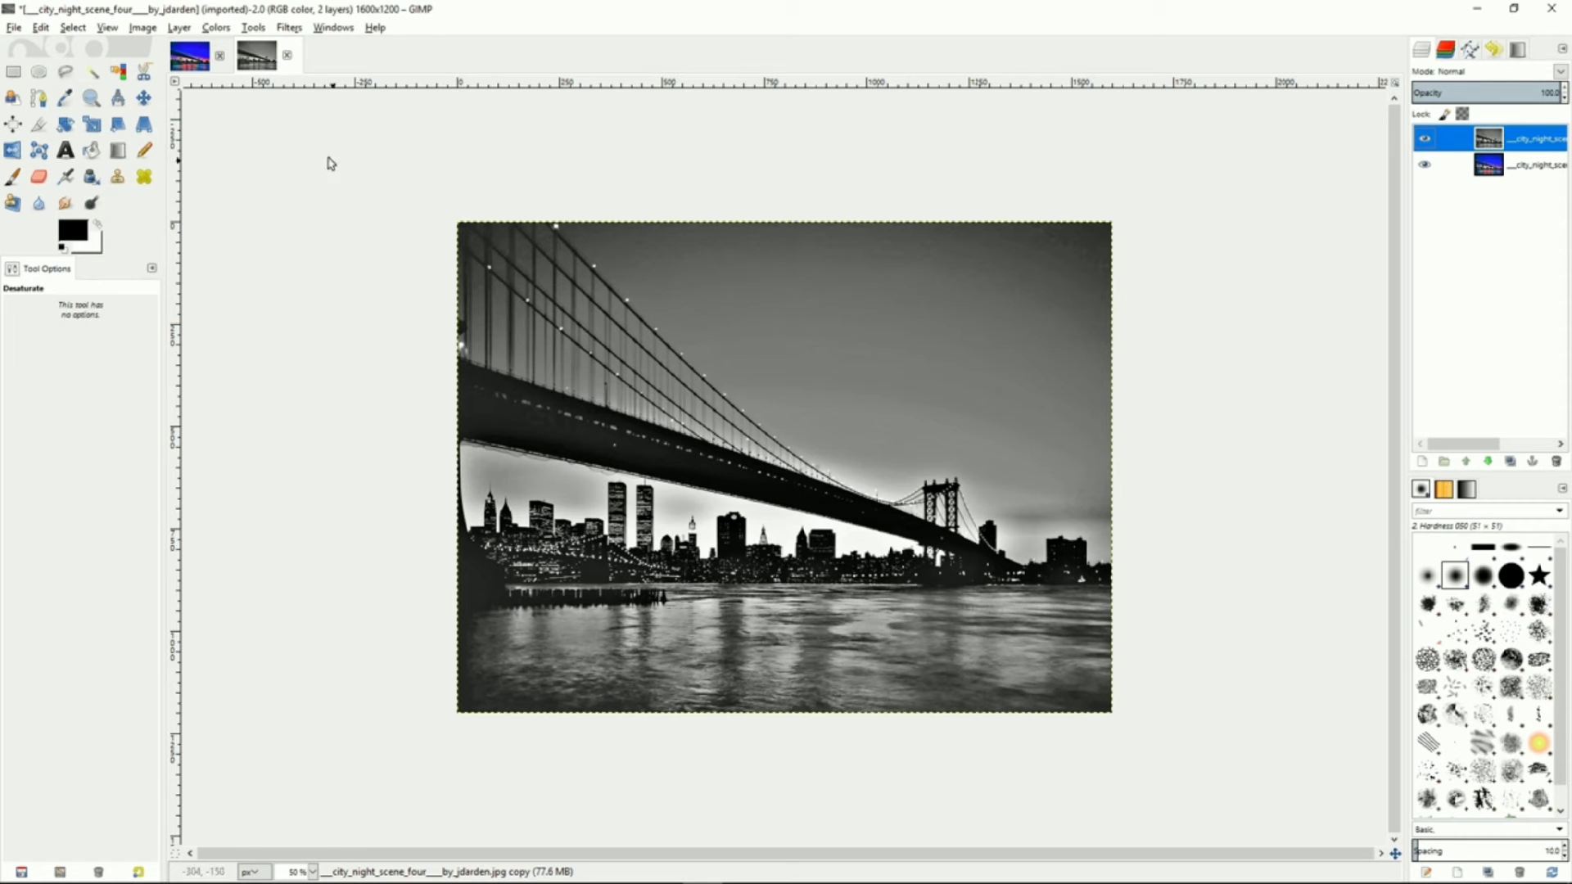
Invert the colours of the desaturated layer
{"action": "left_click", "coordinate": [216, 27]}
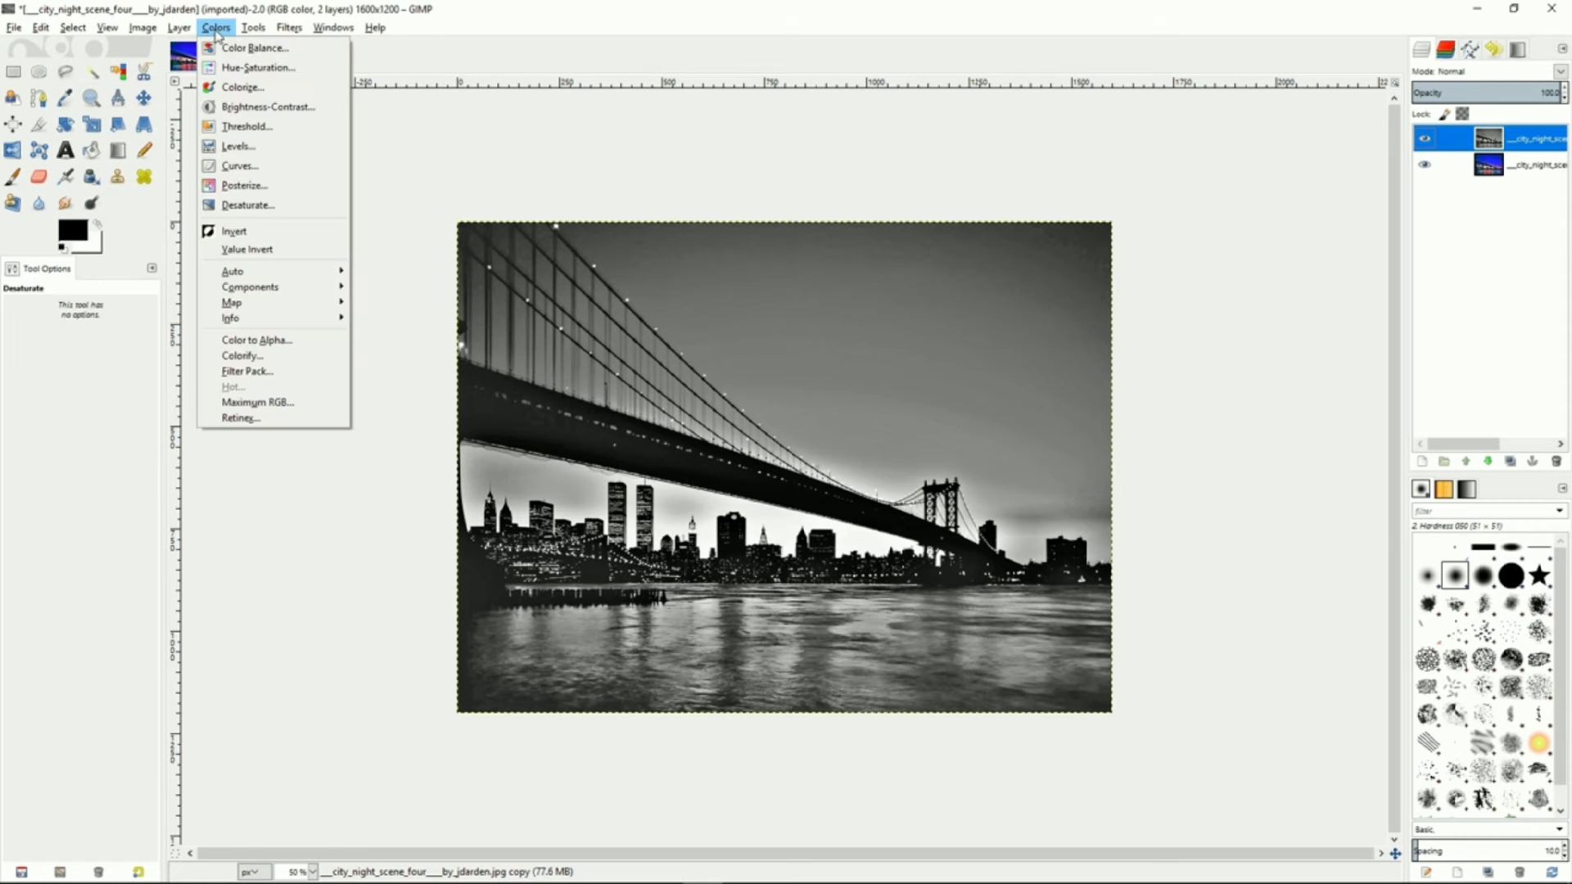
{"action": "left_click", "coordinate": [247, 234]}
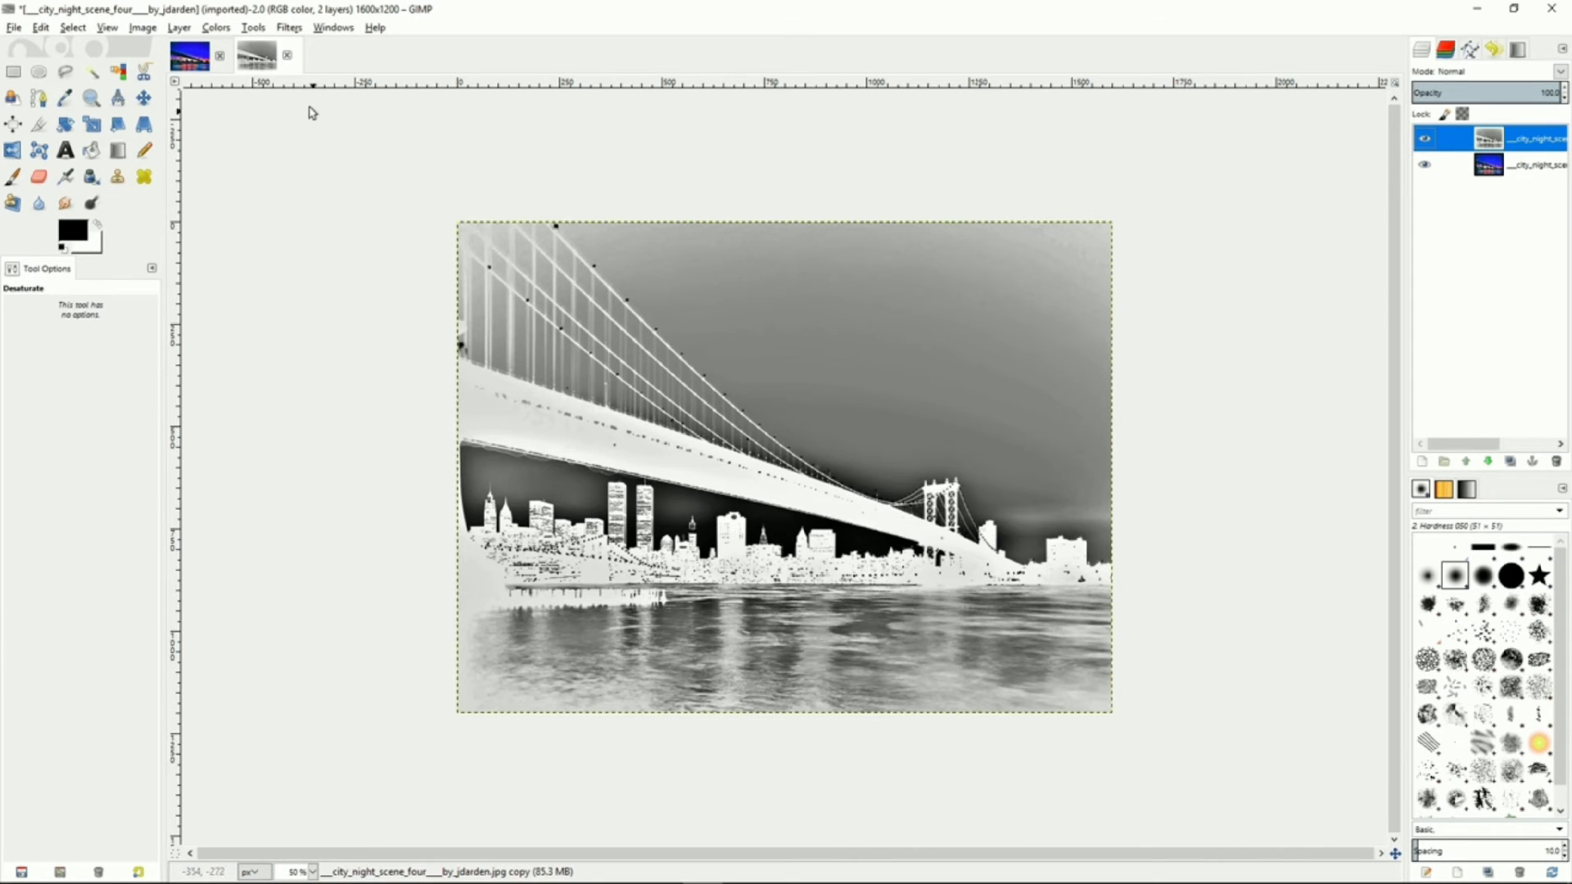
Apply a Gaussian Blur with a 20 px horizontal and vertical radius to the inverted layer
{"action": "left_click", "coordinate": [254, 30]}
{"action": "mouse_move", "coordinate": [289, 29]}
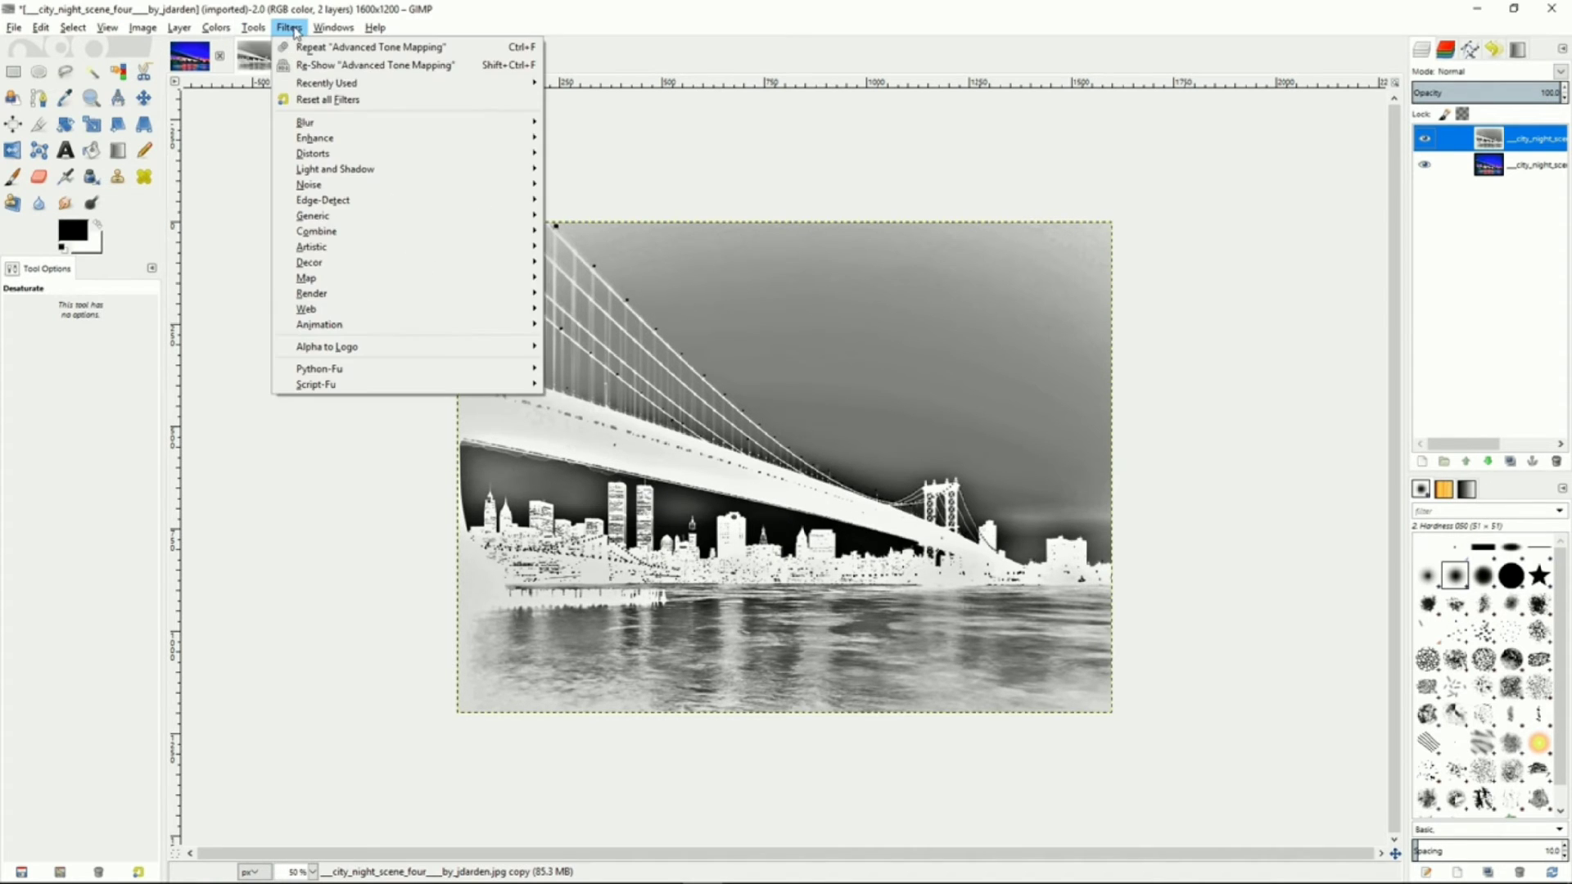
{"action": "mouse_move", "coordinate": [323, 126]}
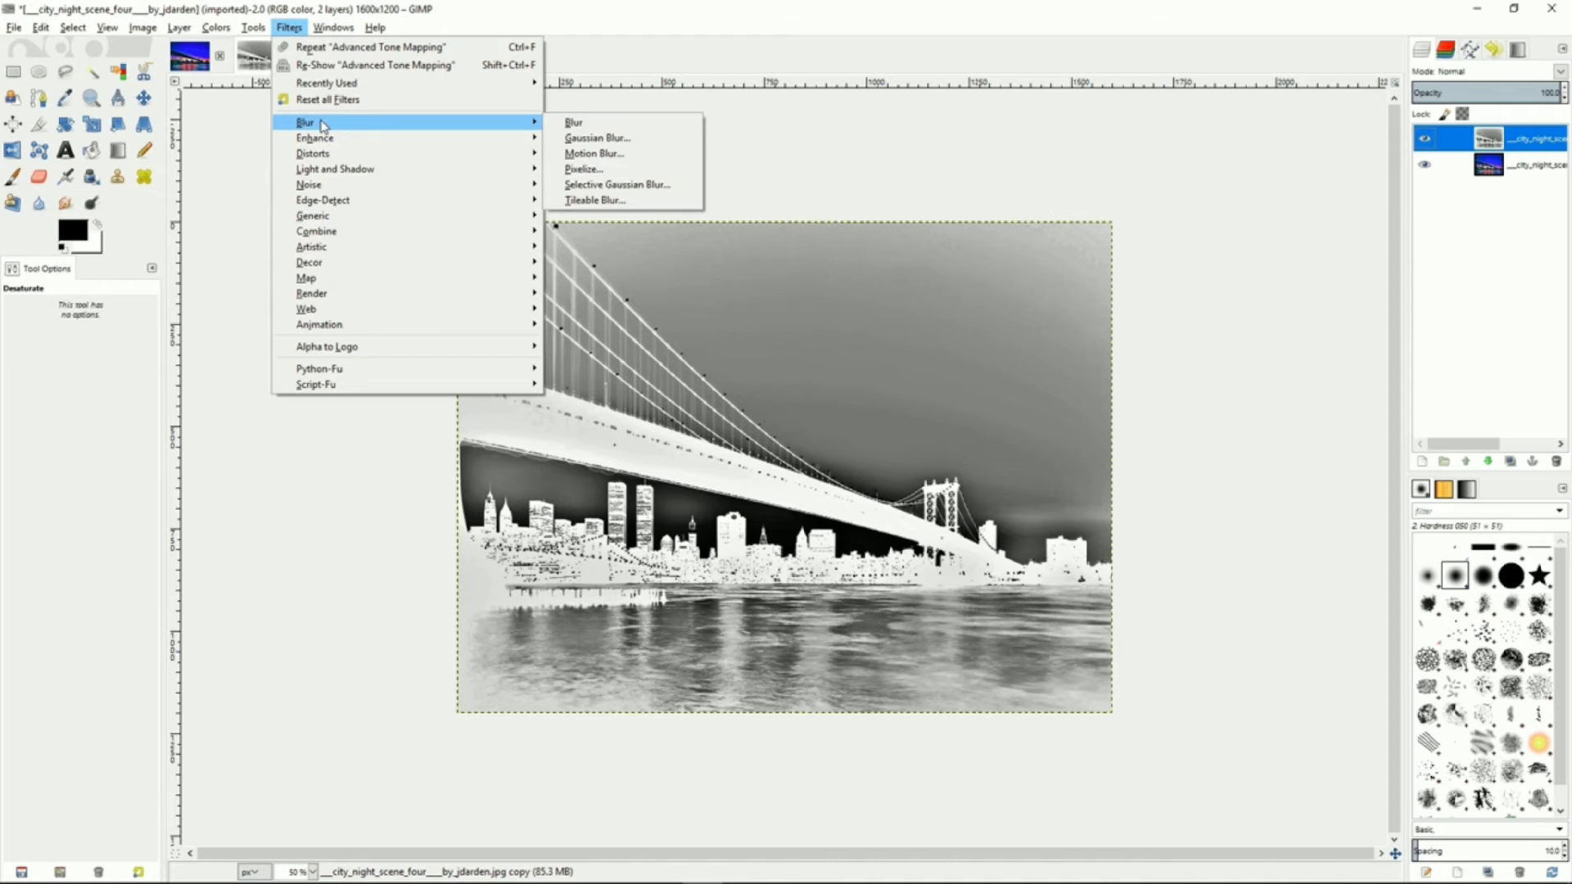
{"action": "left_click", "coordinate": [621, 140]}
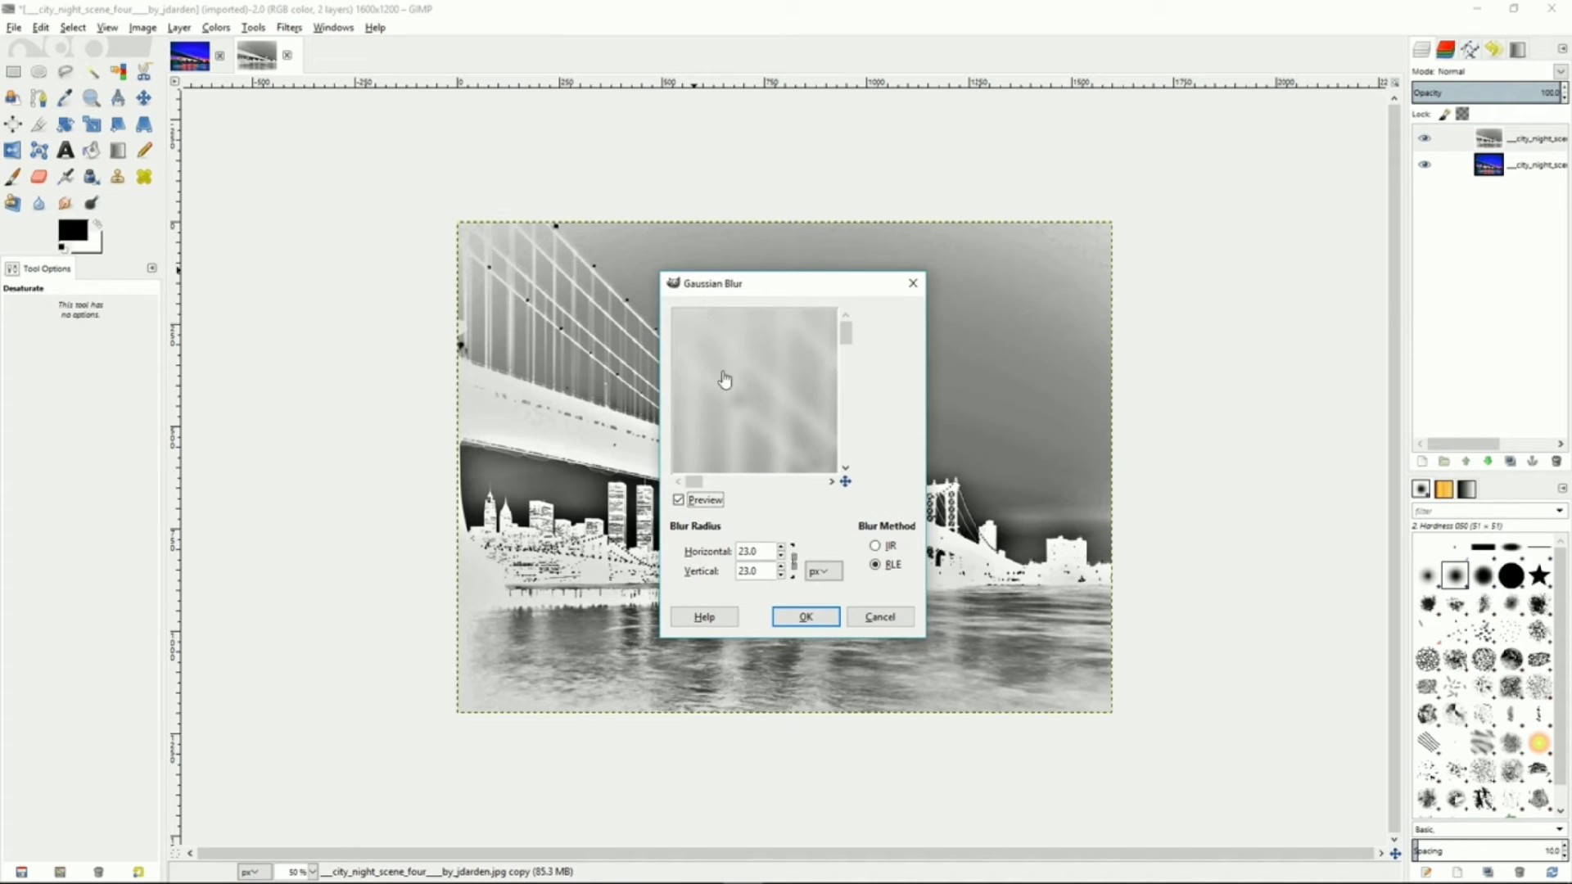
{"action": "left_click", "coordinate": [782, 556]}
{"action": "left_click", "coordinate": [781, 547]}
{"action": "left_click", "coordinate": [781, 546]}
{"action": "left_click", "coordinate": [781, 547]}
{"action": "left_click", "coordinate": [782, 548]}
{"action": "left_click", "coordinate": [806, 618]}
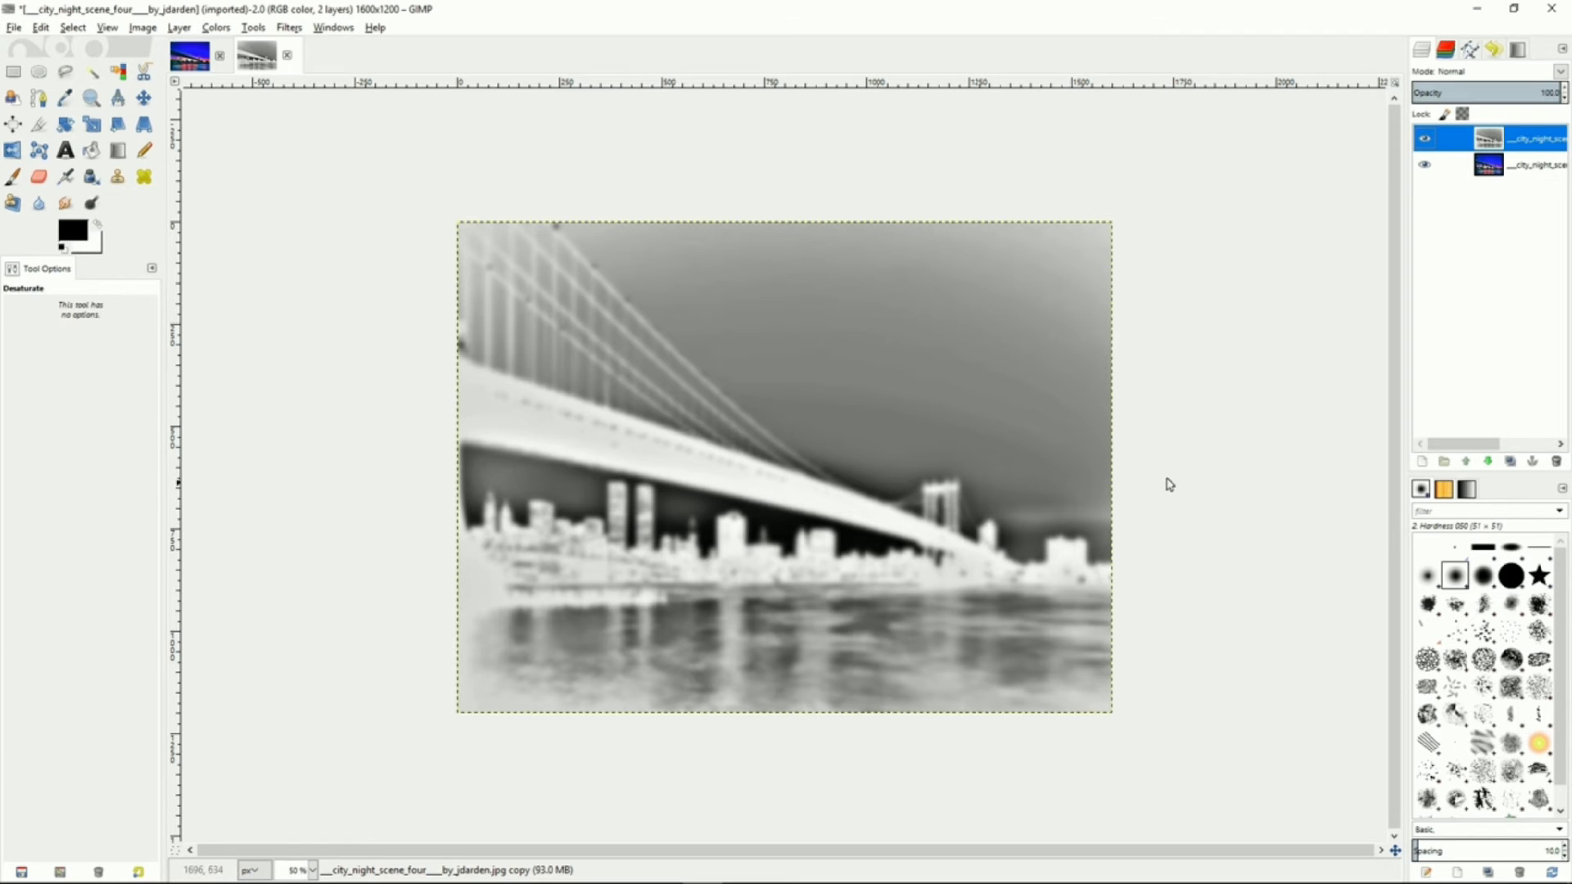
Set the blurred layer's mode to Overlay and its opacity to about 49
{"action": "left_click", "coordinate": [1560, 72]}
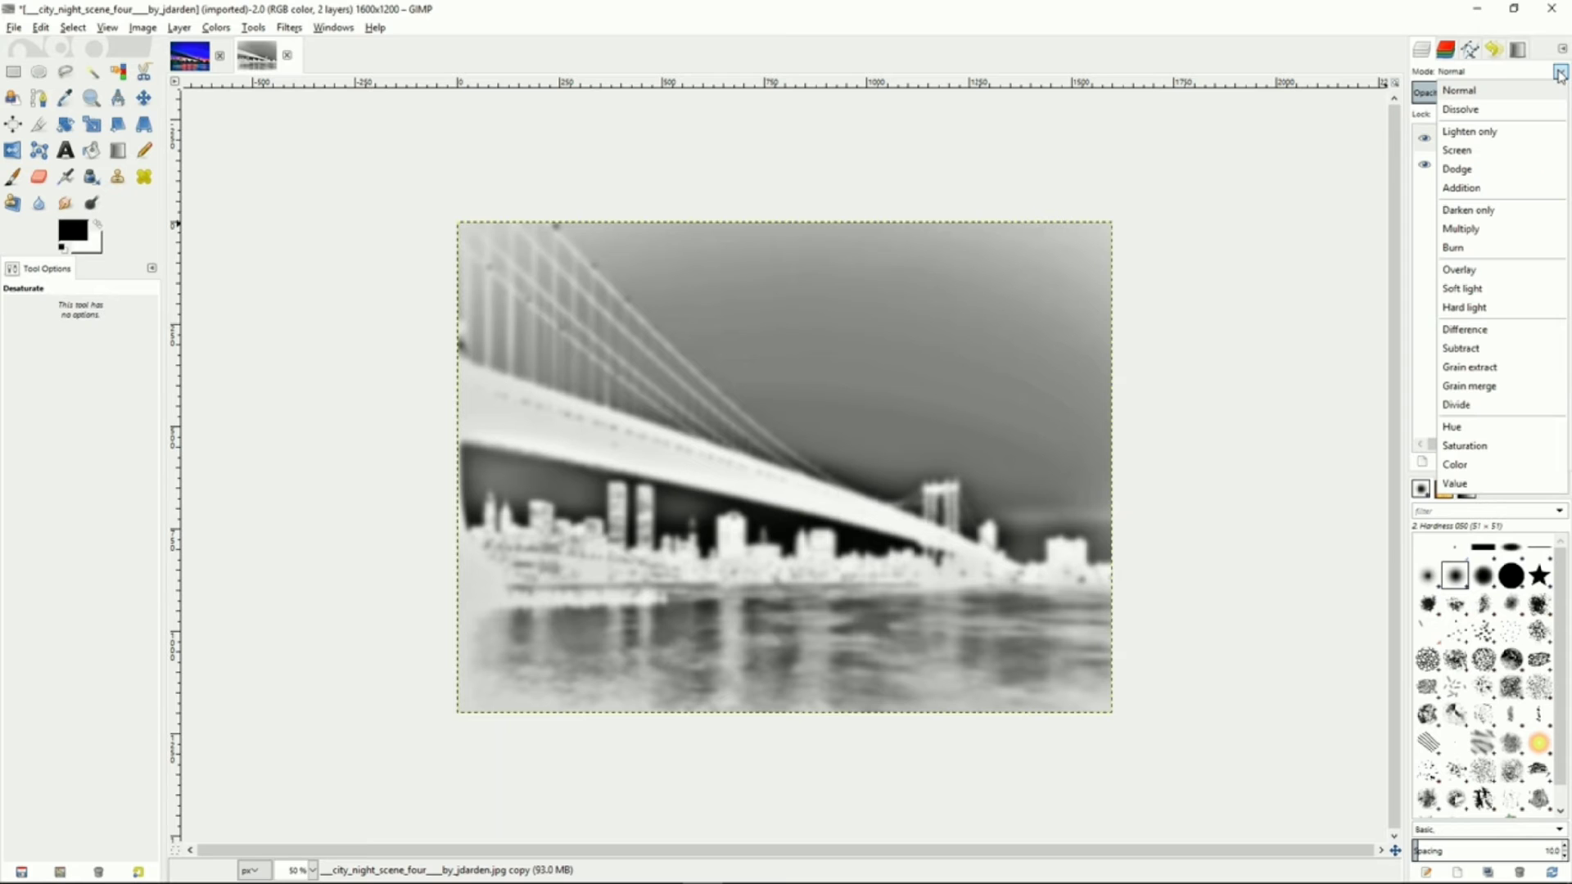
{"action": "left_click", "coordinate": [1463, 271]}
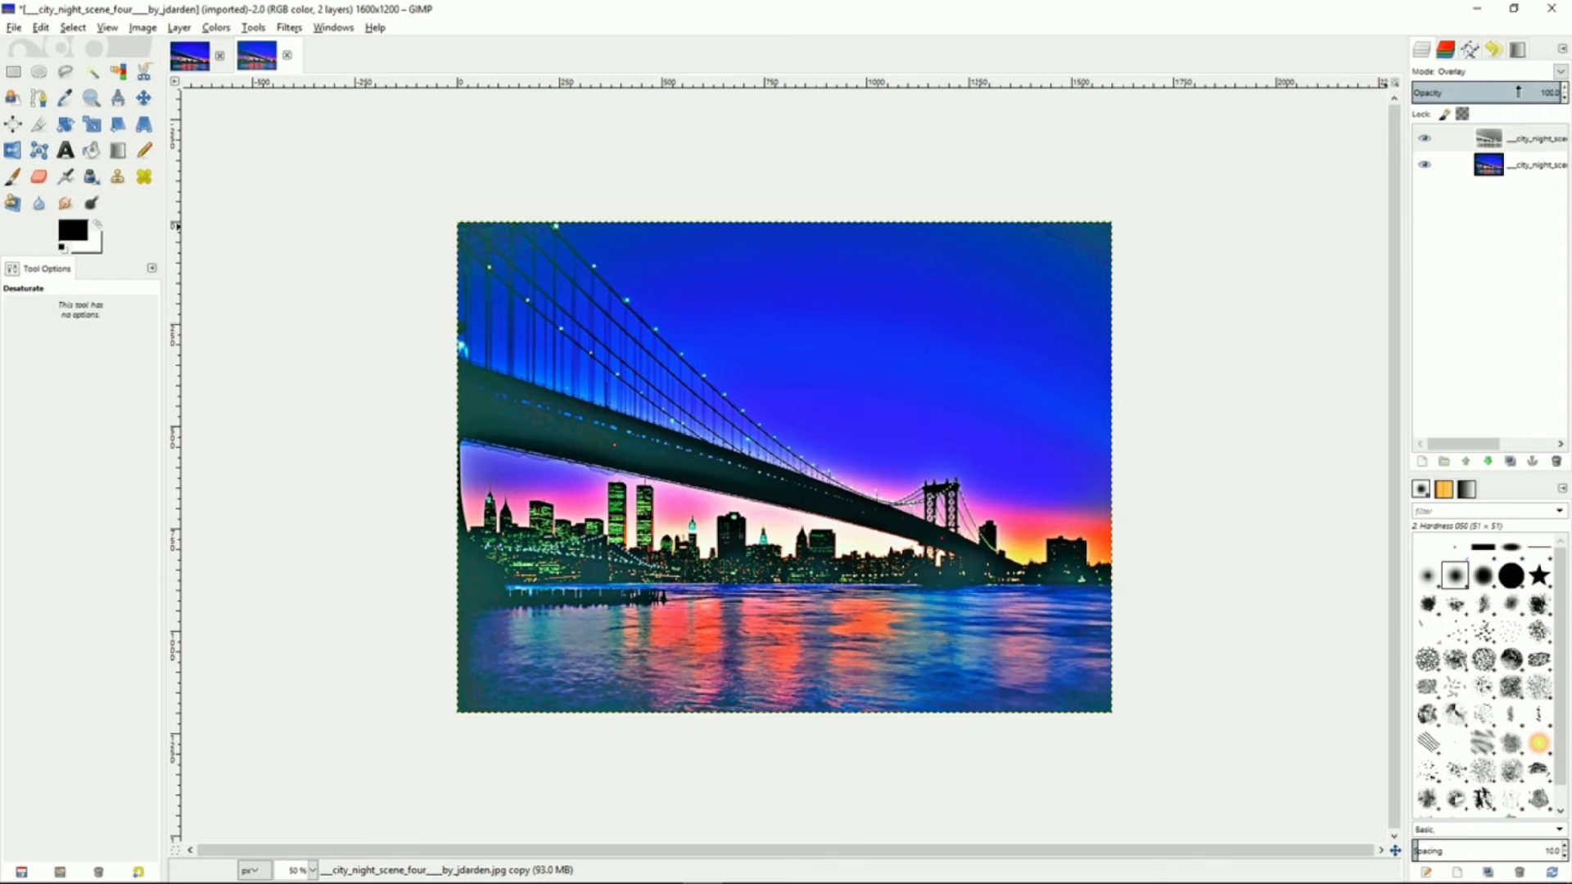
{"action": "left_click_drag", "start_coordinate": [1520, 91], "coordinate": [1484, 91]}
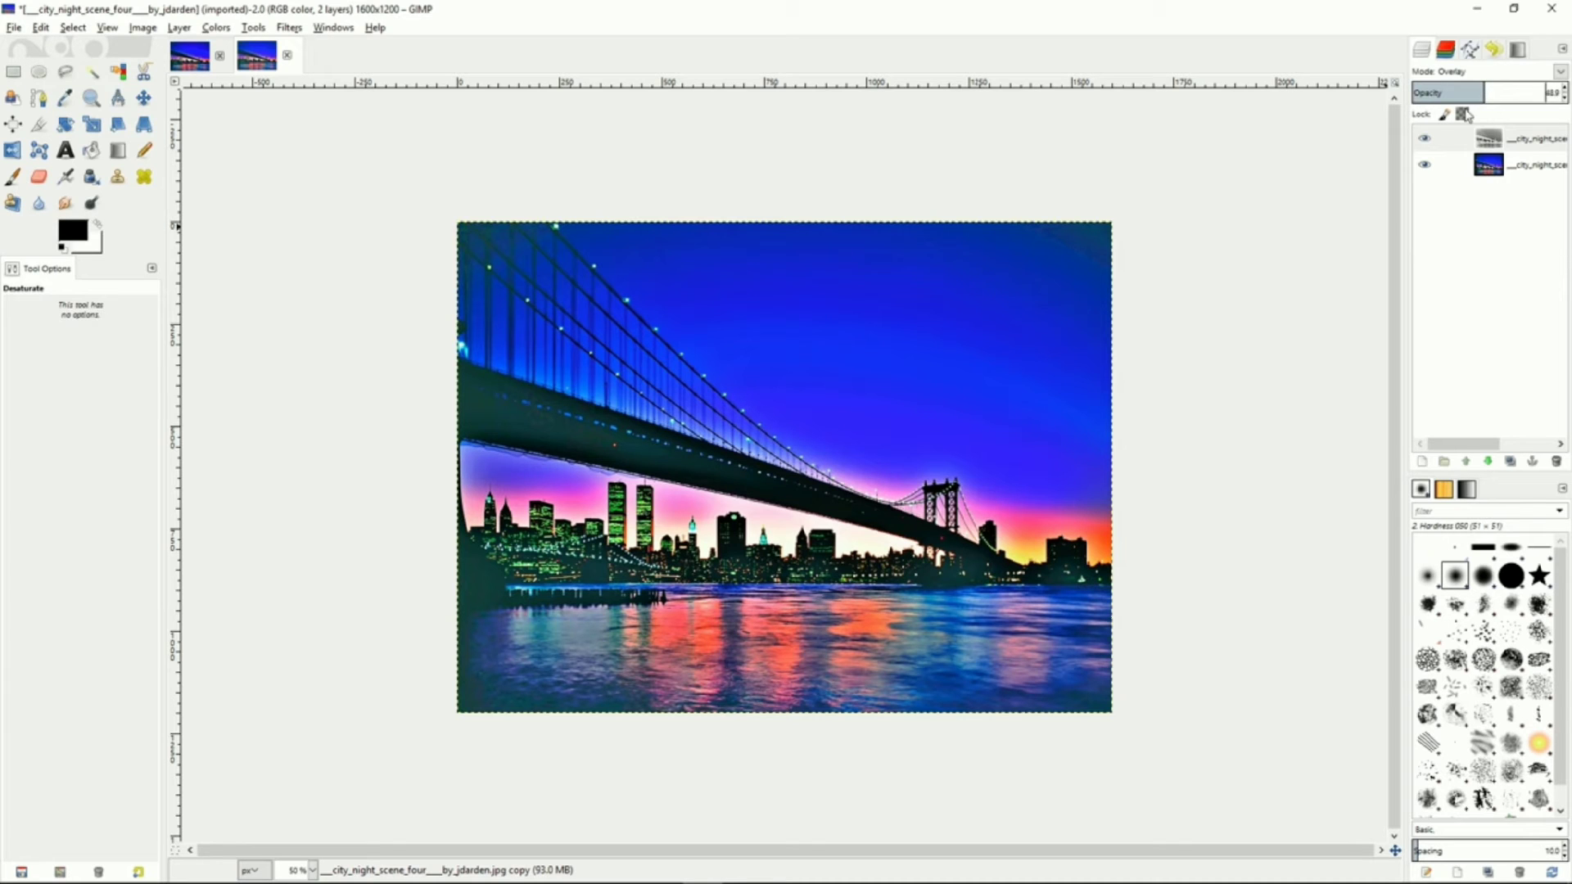
Merge the overlay layer down into the photo layer
{"action": "right_click", "coordinate": [1467, 145]}
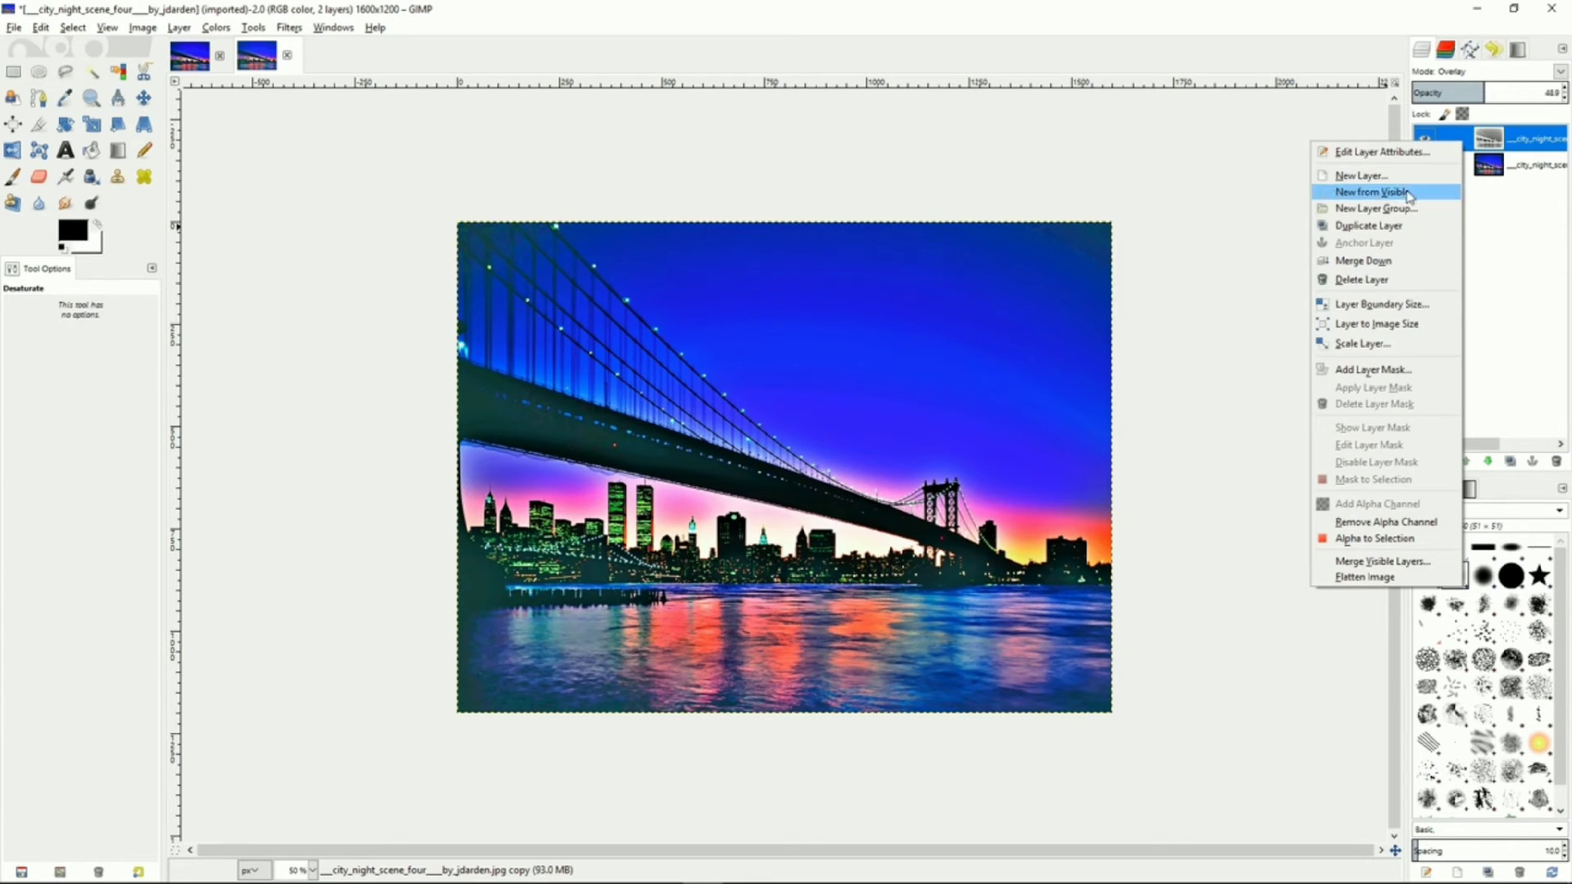
{"action": "left_click", "coordinate": [1364, 262]}
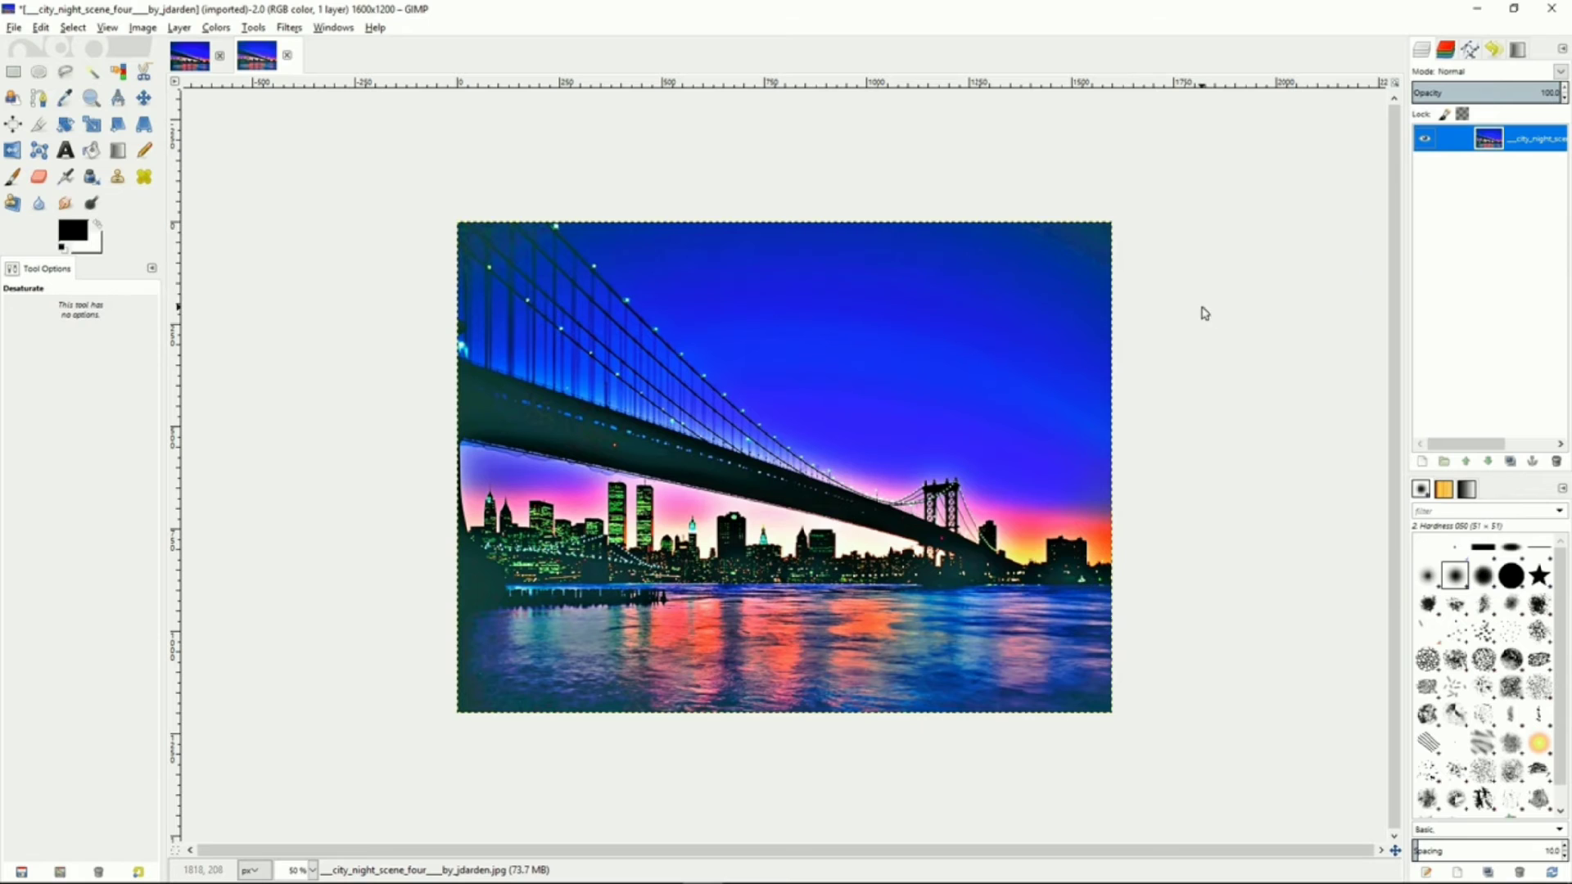
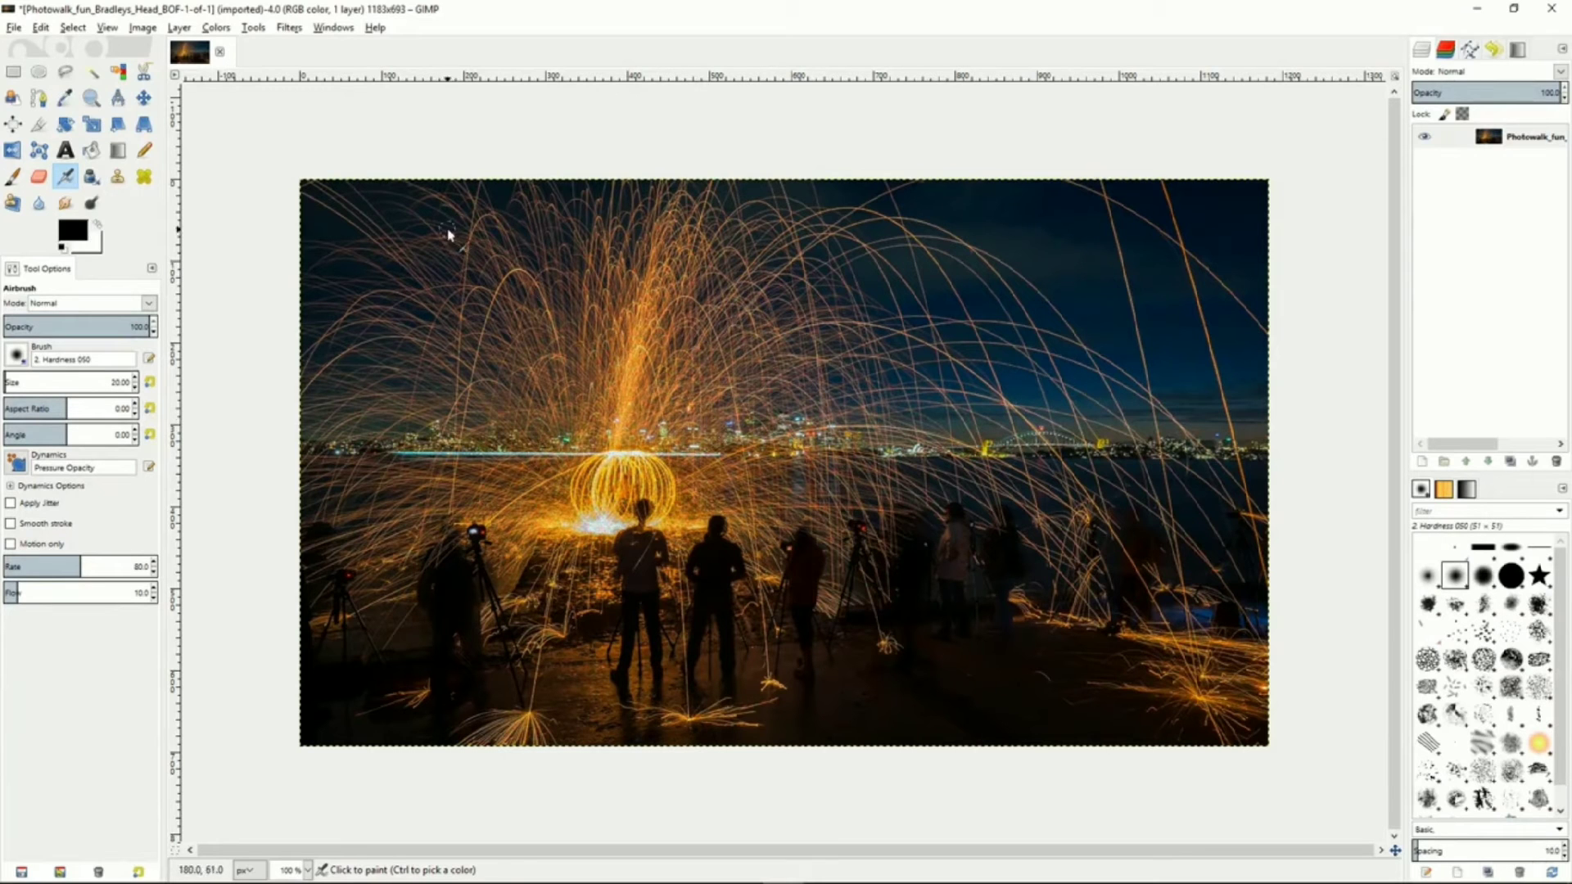
Try a Gaussian Blur with a 4 px radius on the night photo and undo it
{"action": "left_click", "coordinate": [289, 29]}
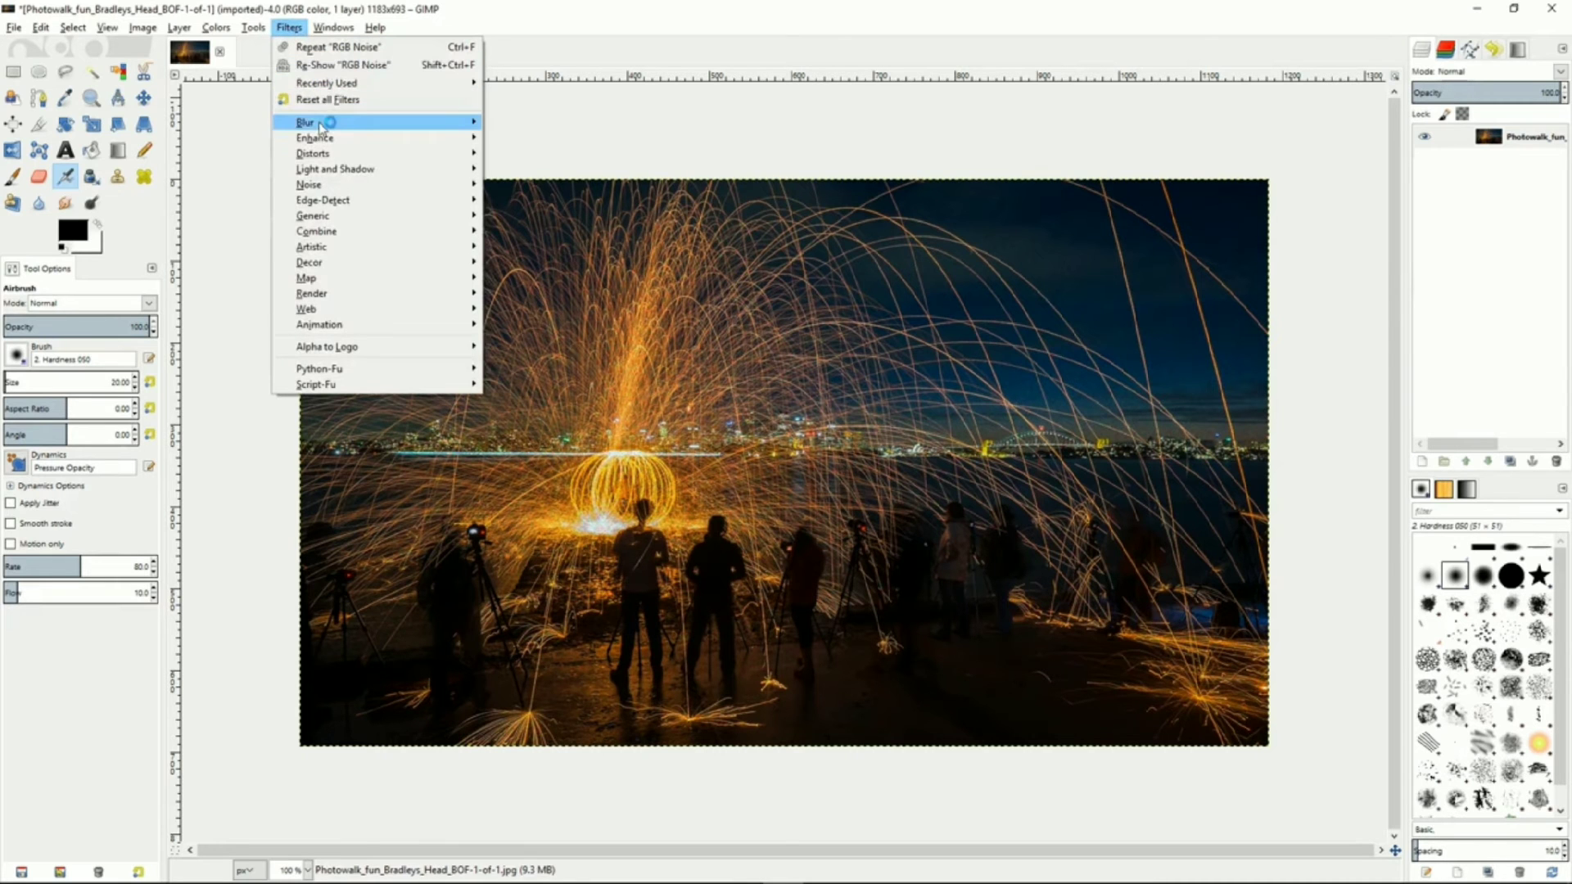
{"action": "mouse_move", "coordinate": [322, 127]}
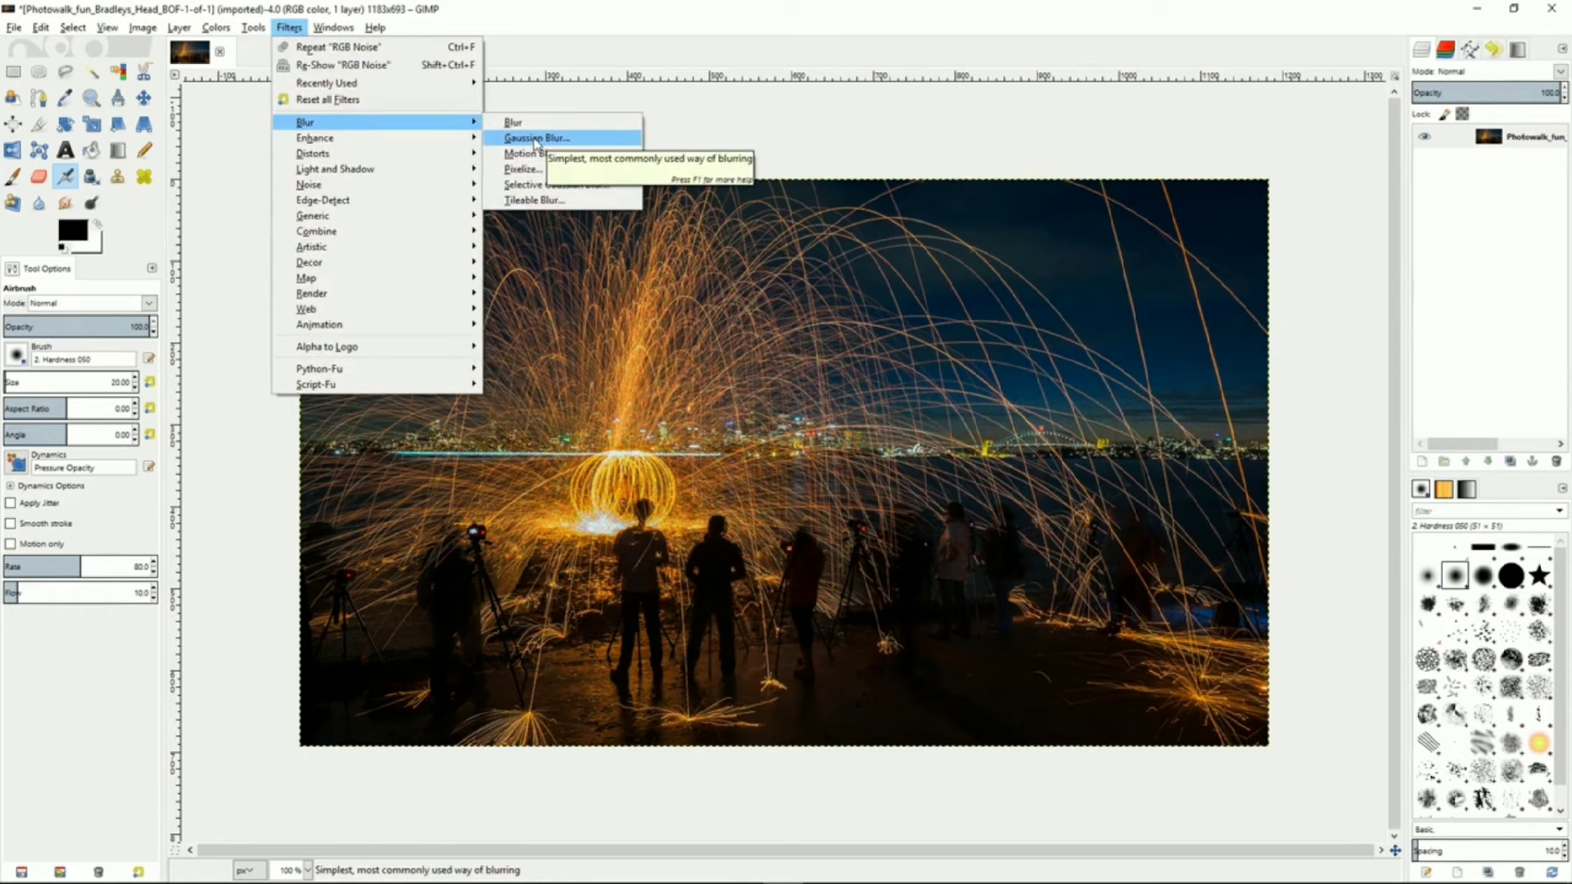
{"action": "left_click", "coordinate": [536, 139]}
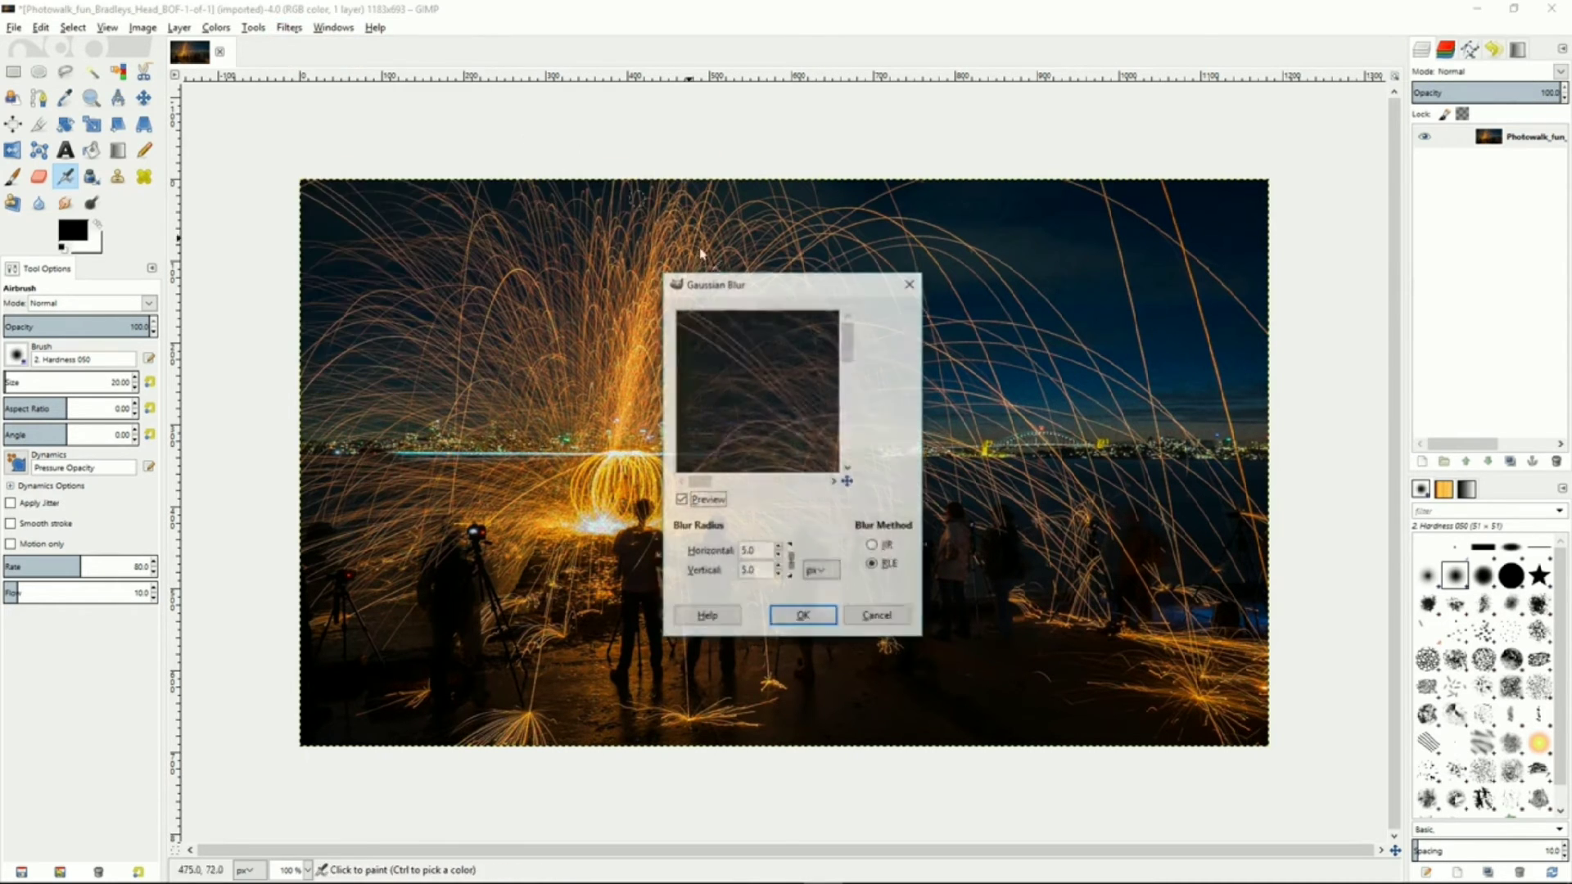
{"action": "left_click", "coordinate": [779, 556]}
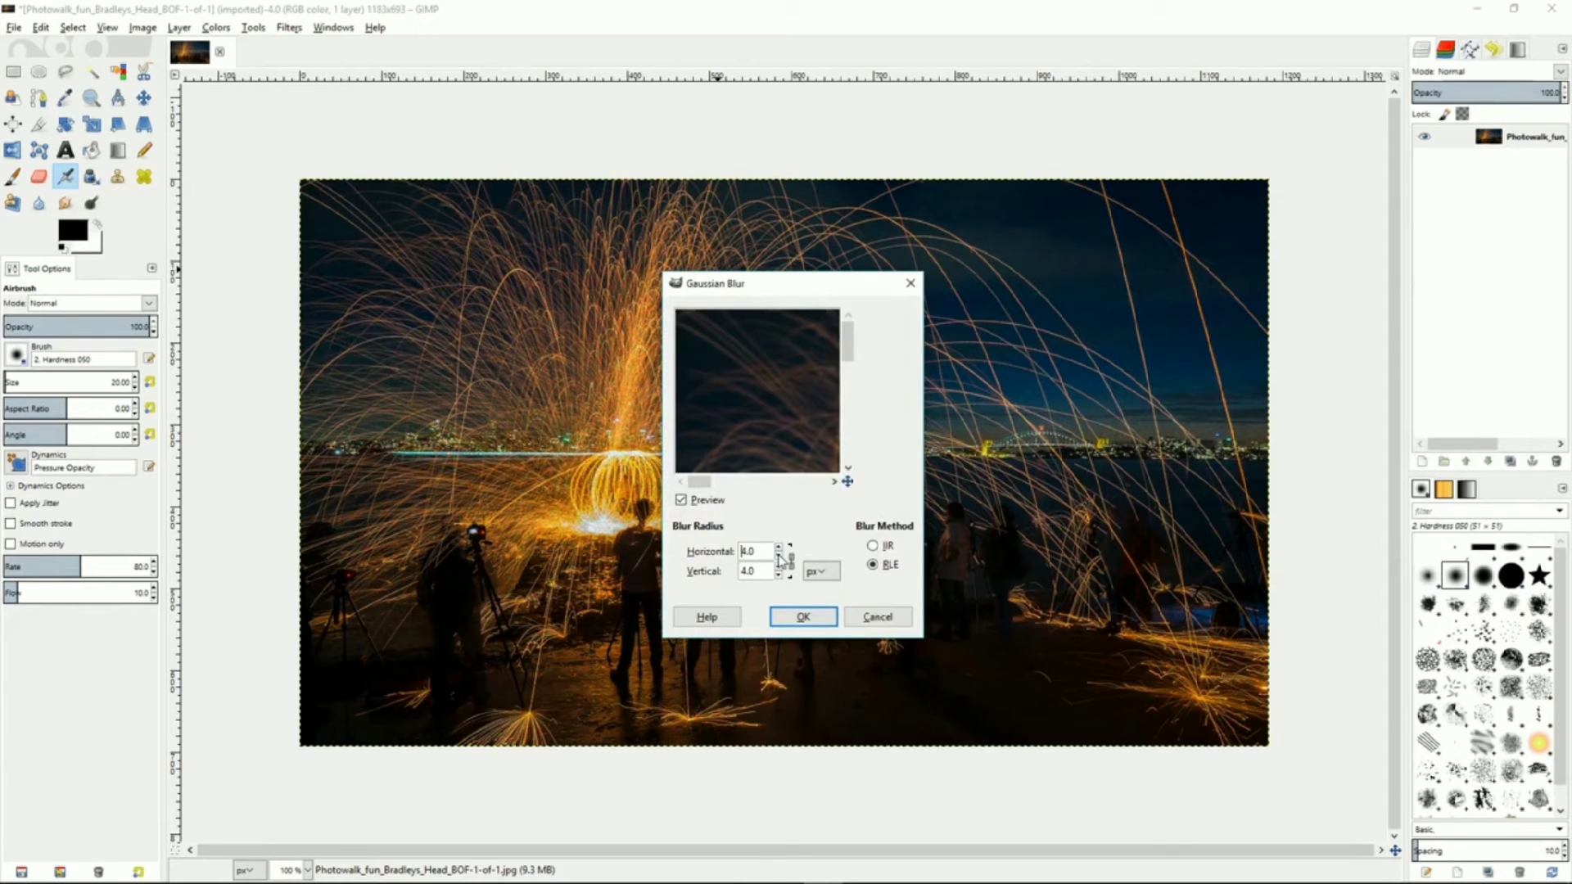
{"action": "left_click", "coordinate": [803, 616]}
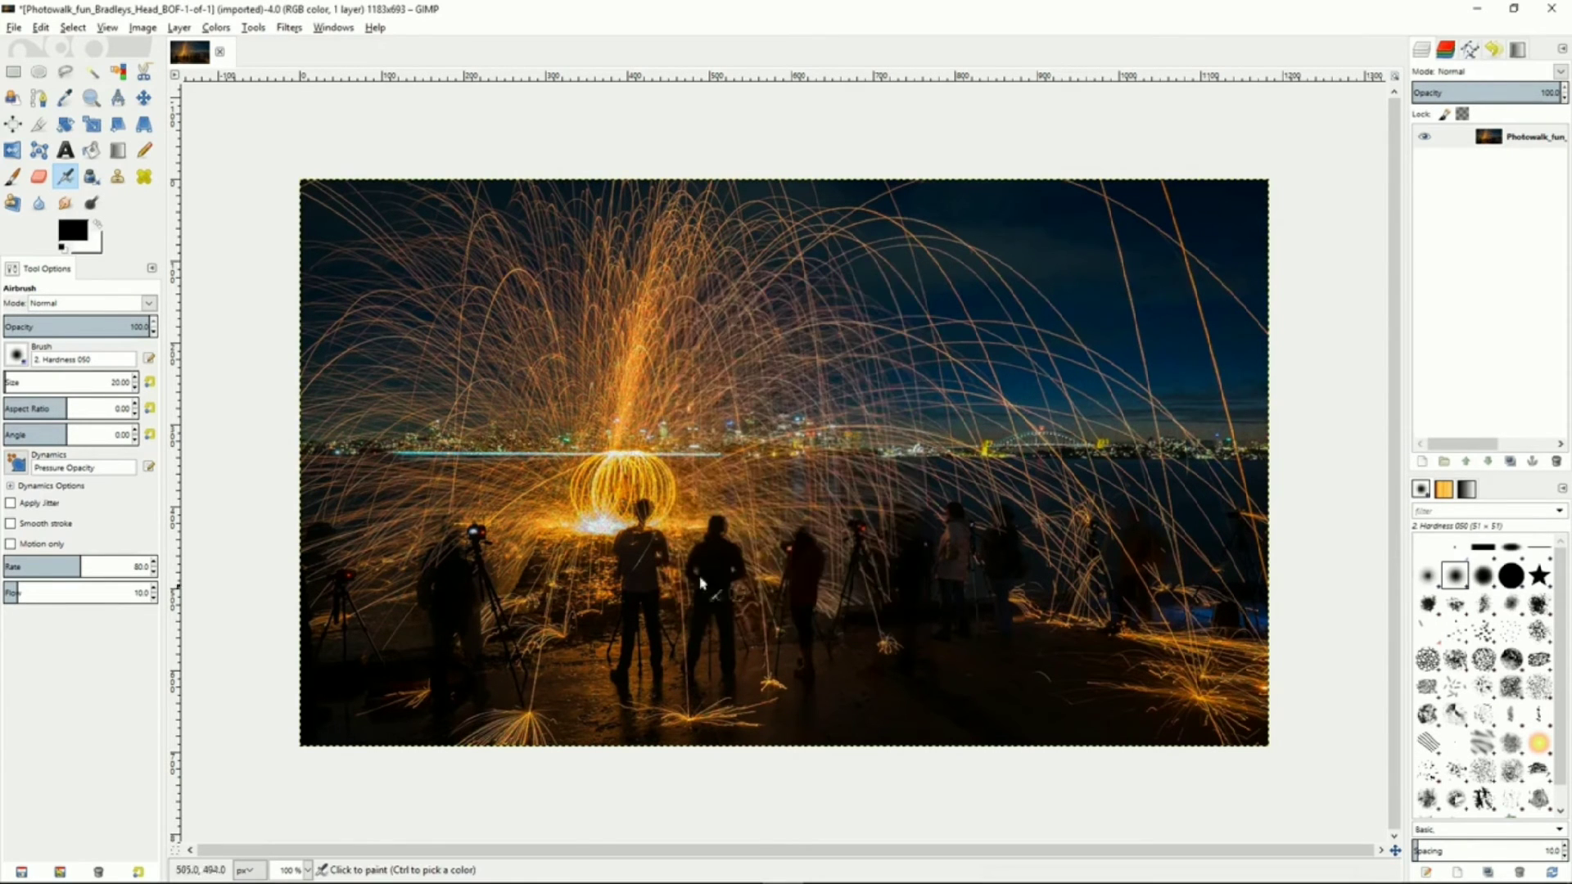
{"action": "left_click", "coordinate": [50, 27]}
{"action": "left_click", "coordinate": [51, 46]}
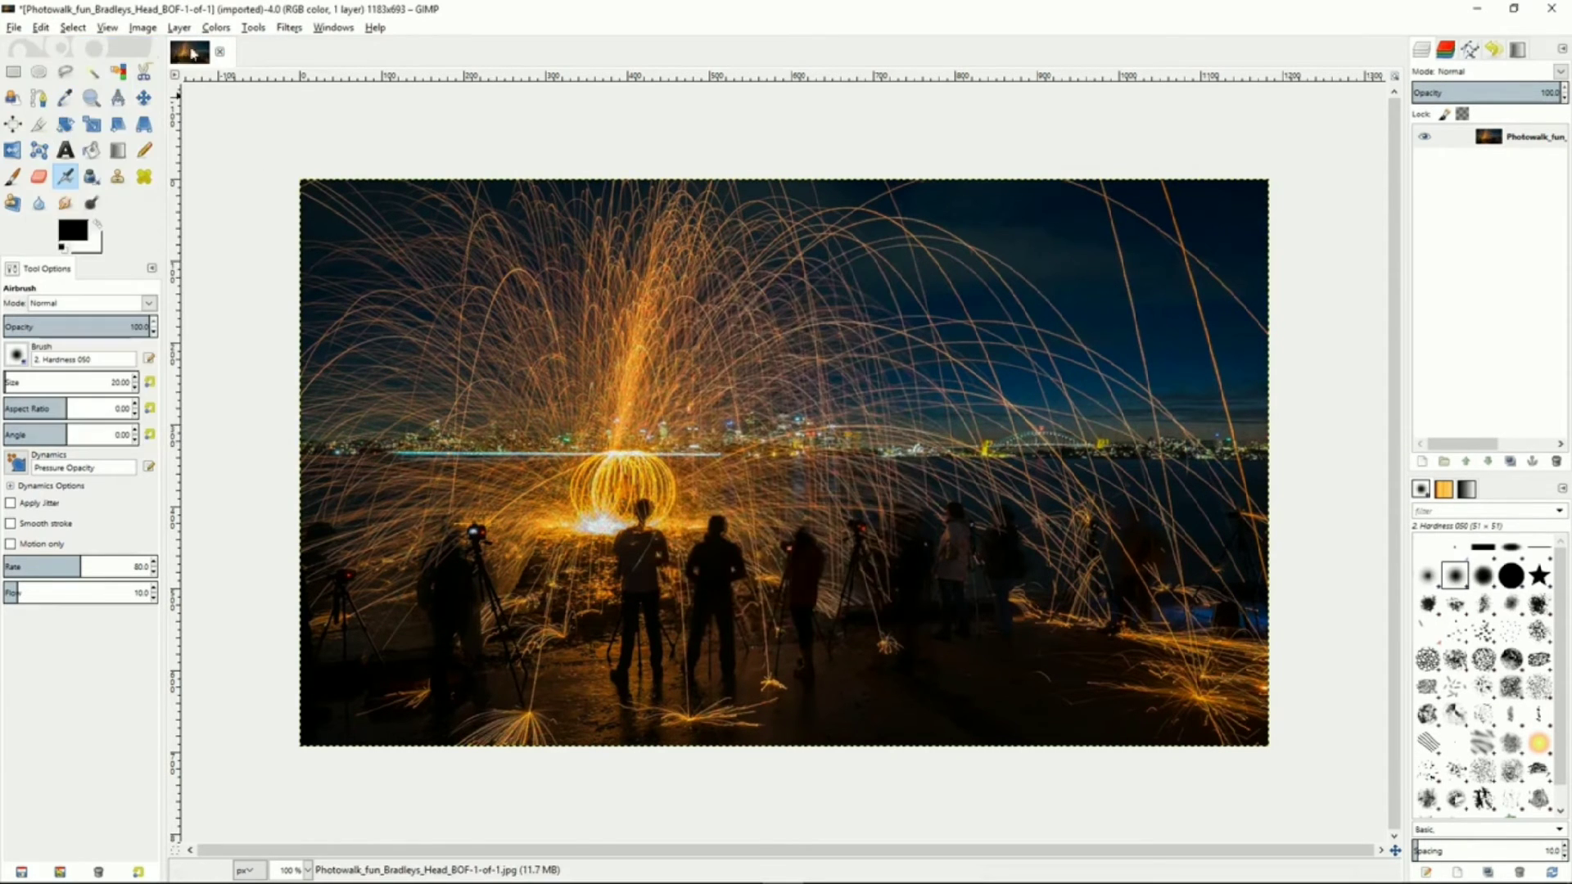
Apply Wavelet Denoise to the night photo with amount about 1987 and detail 1.12
{"action": "left_click", "coordinate": [290, 29]}
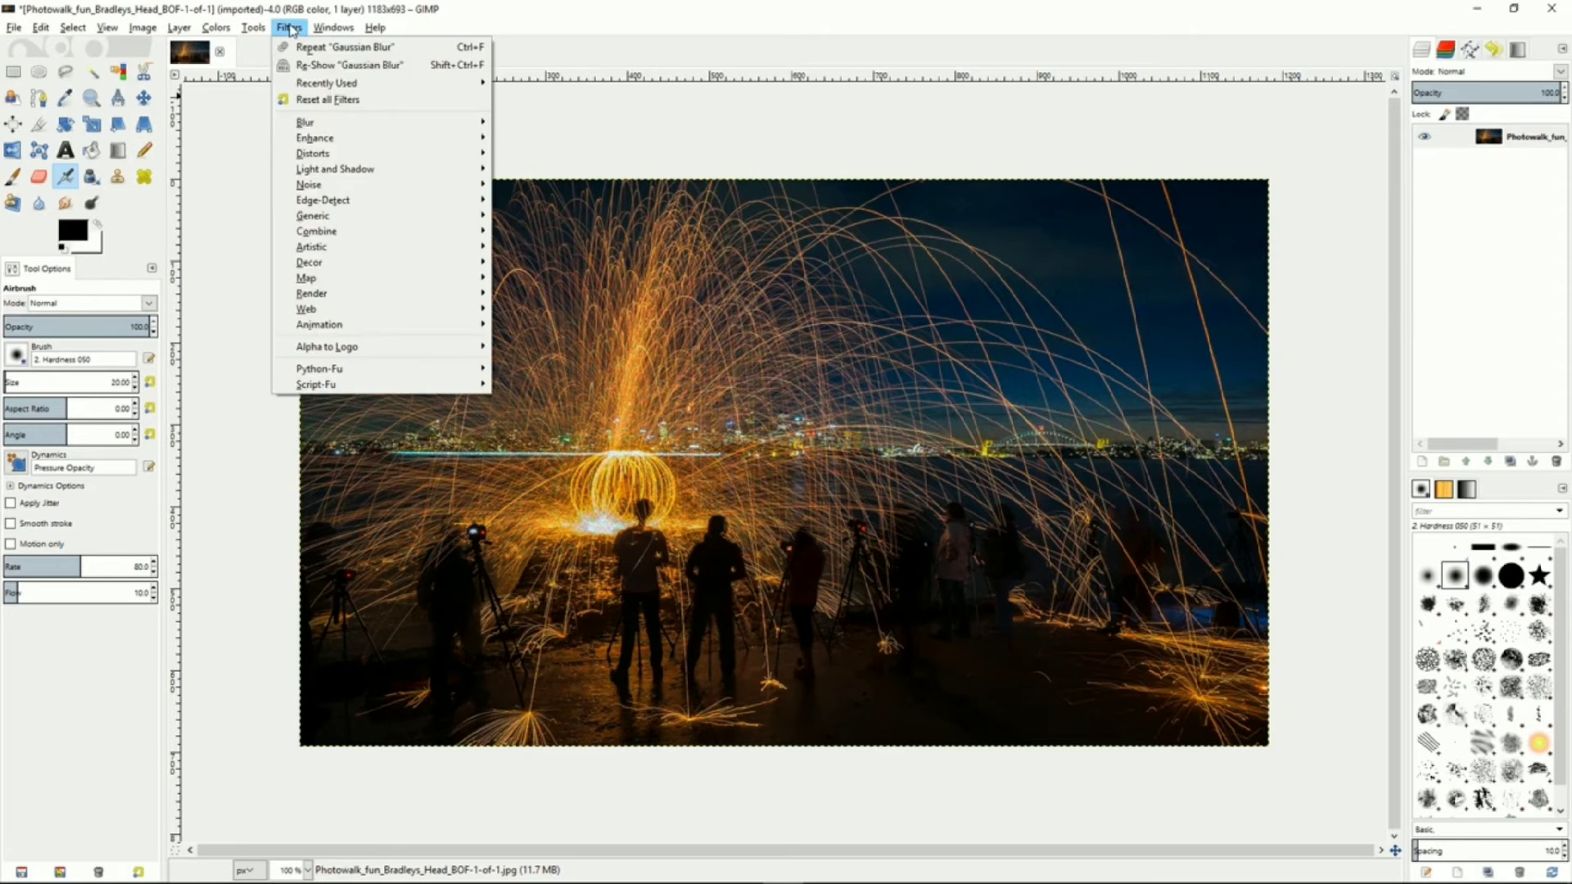
{"action": "mouse_move", "coordinate": [342, 141]}
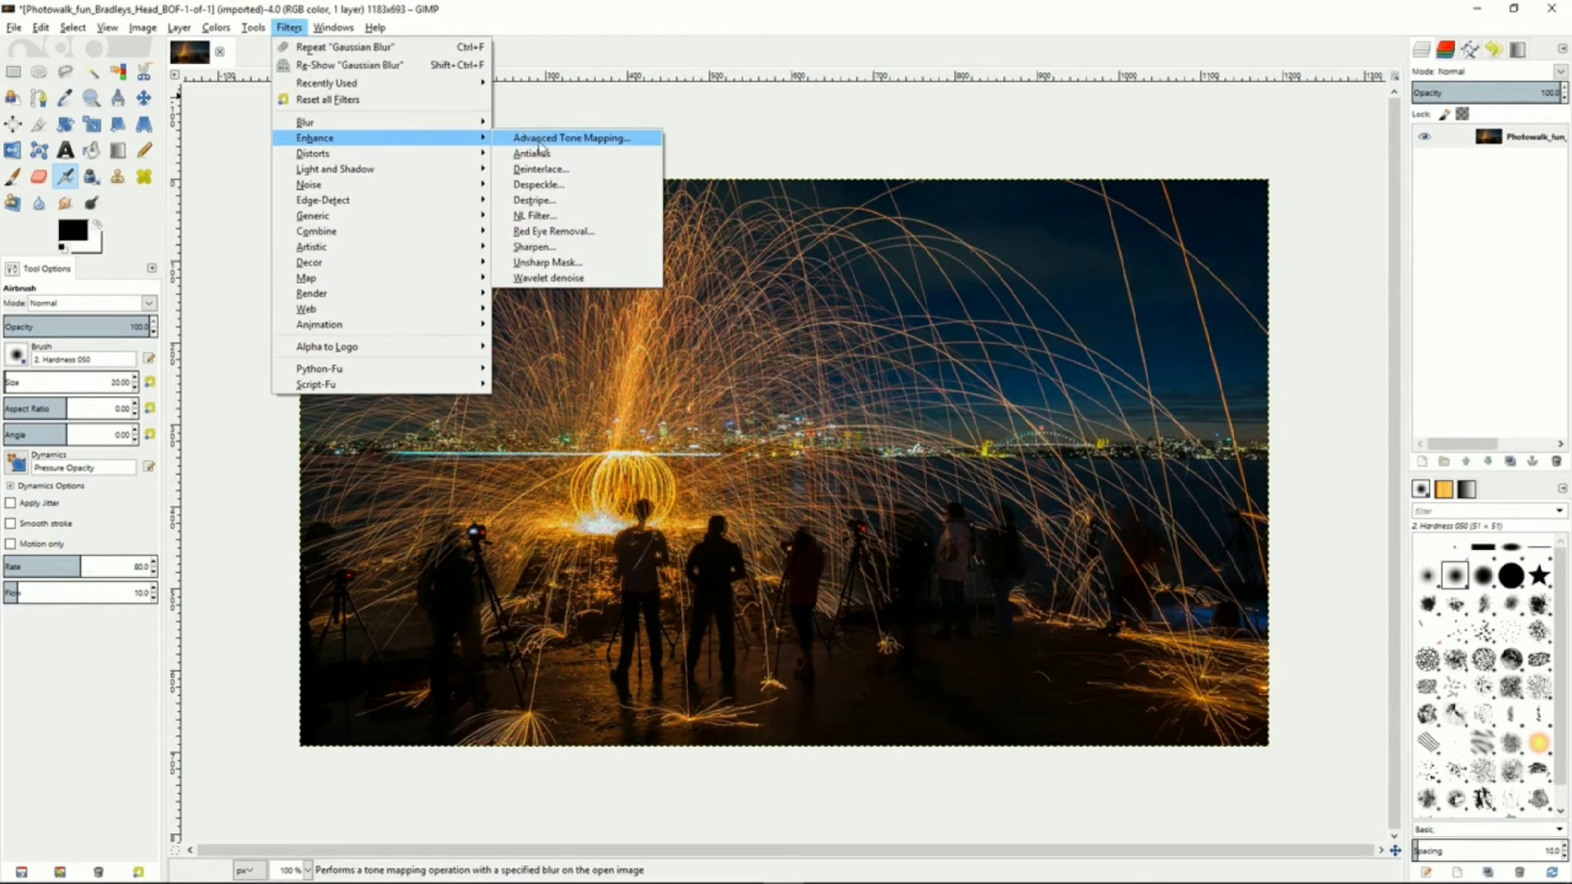
{"action": "left_click", "coordinate": [540, 278]}
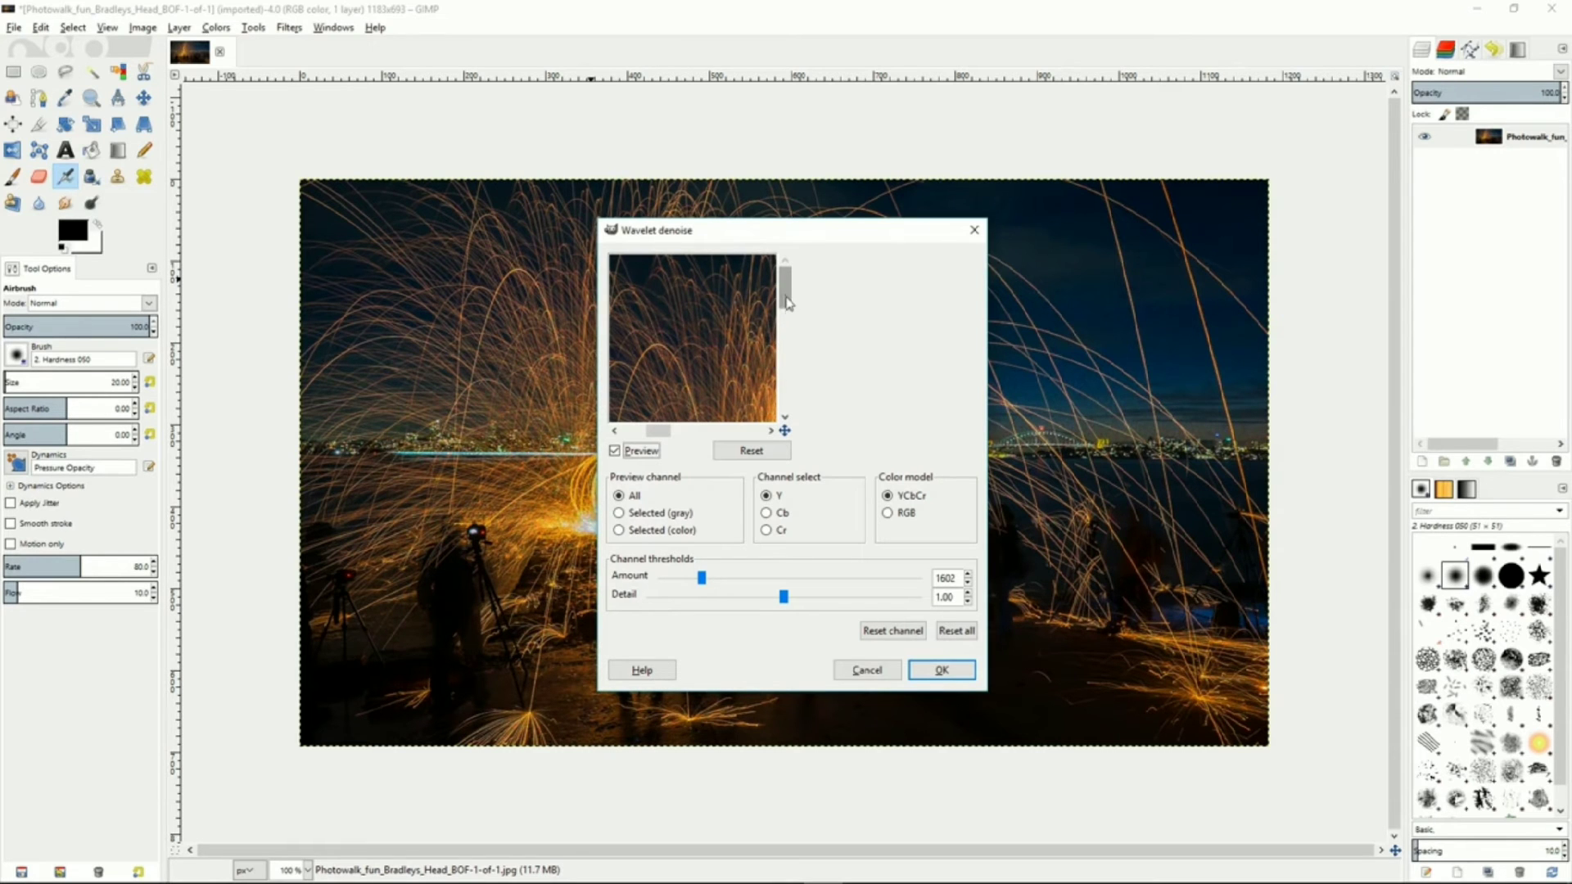
{"action": "left_click_drag", "start_coordinate": [723, 343], "coordinate": [704, 306]}
{"action": "left_click_drag", "start_coordinate": [723, 378], "coordinate": [718, 330]}
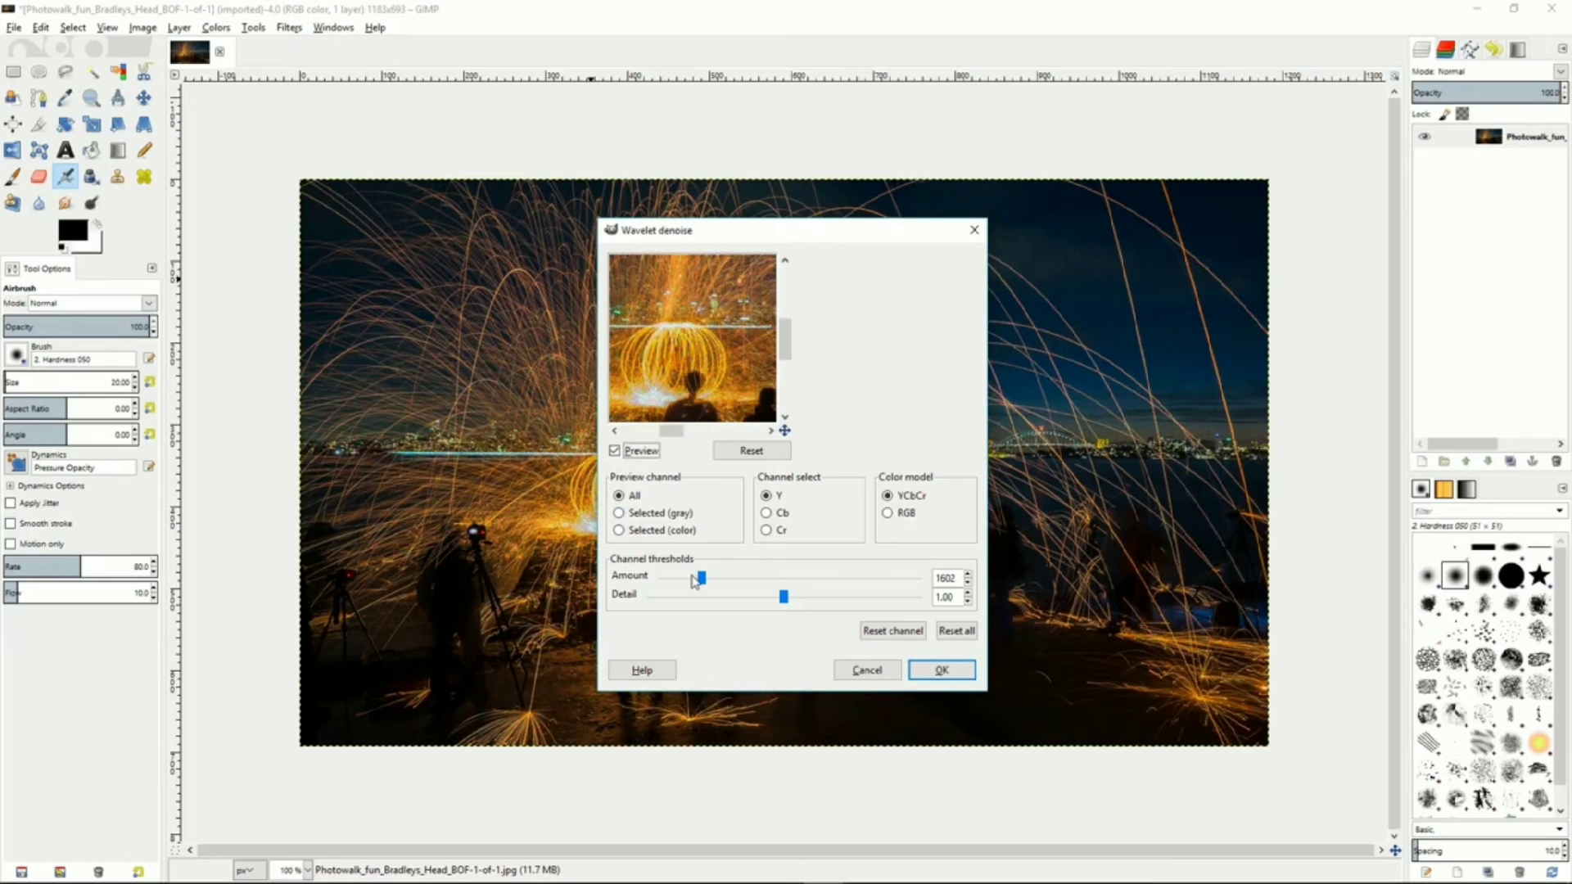
{"action": "left_click_drag", "start_coordinate": [701, 585], "coordinate": [735, 576]}
{"action": "left_click_drag", "start_coordinate": [834, 584], "coordinate": [721, 578]}
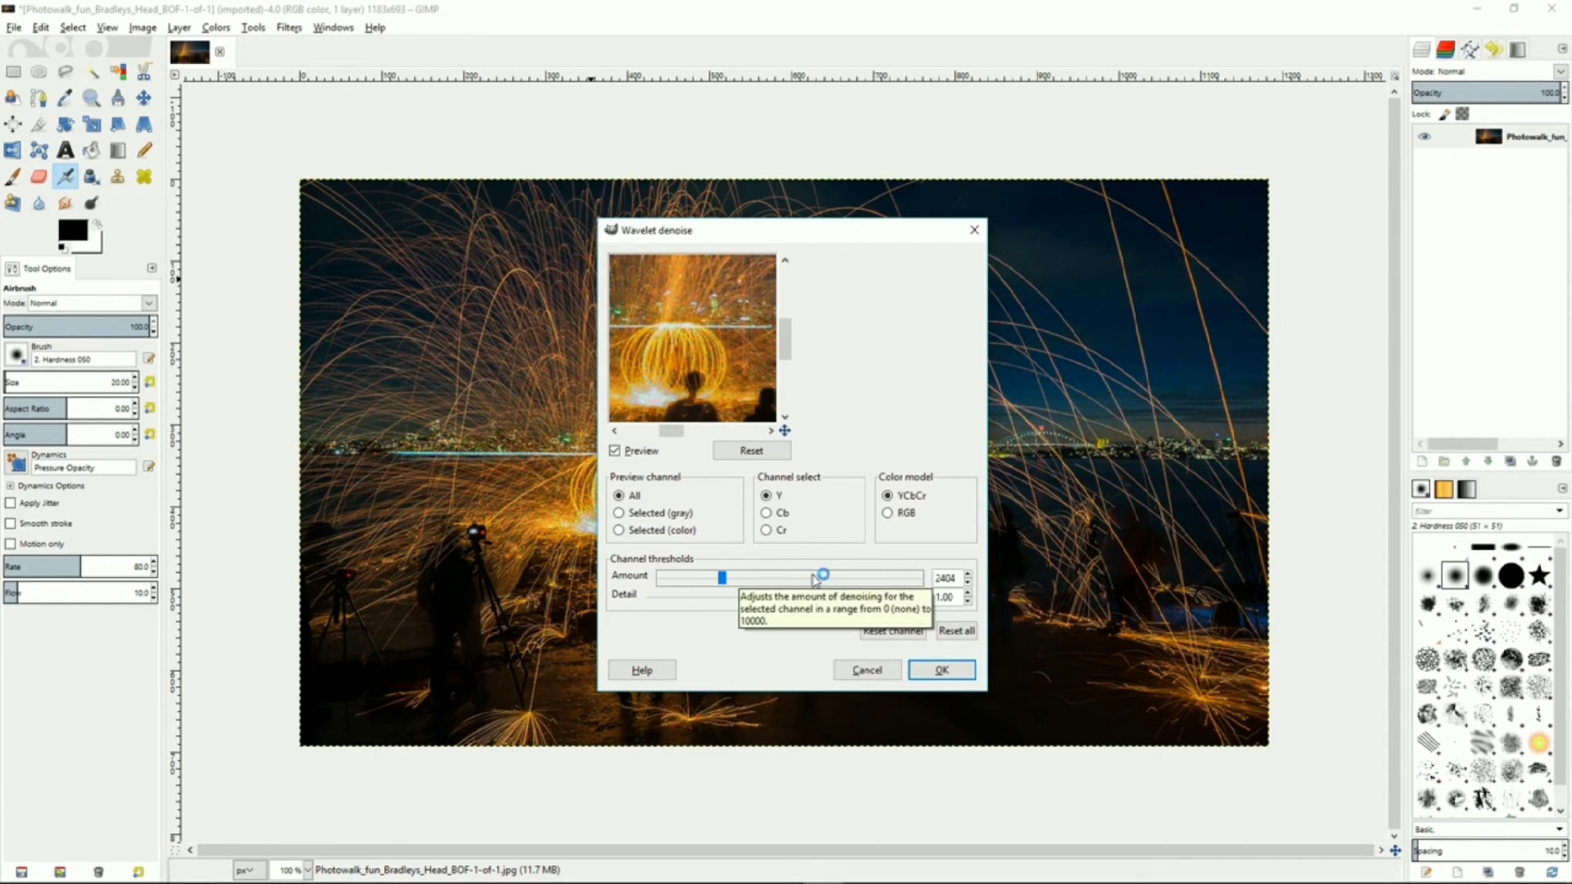
{"action": "left_click_drag", "start_coordinate": [736, 597], "coordinate": [799, 609]}
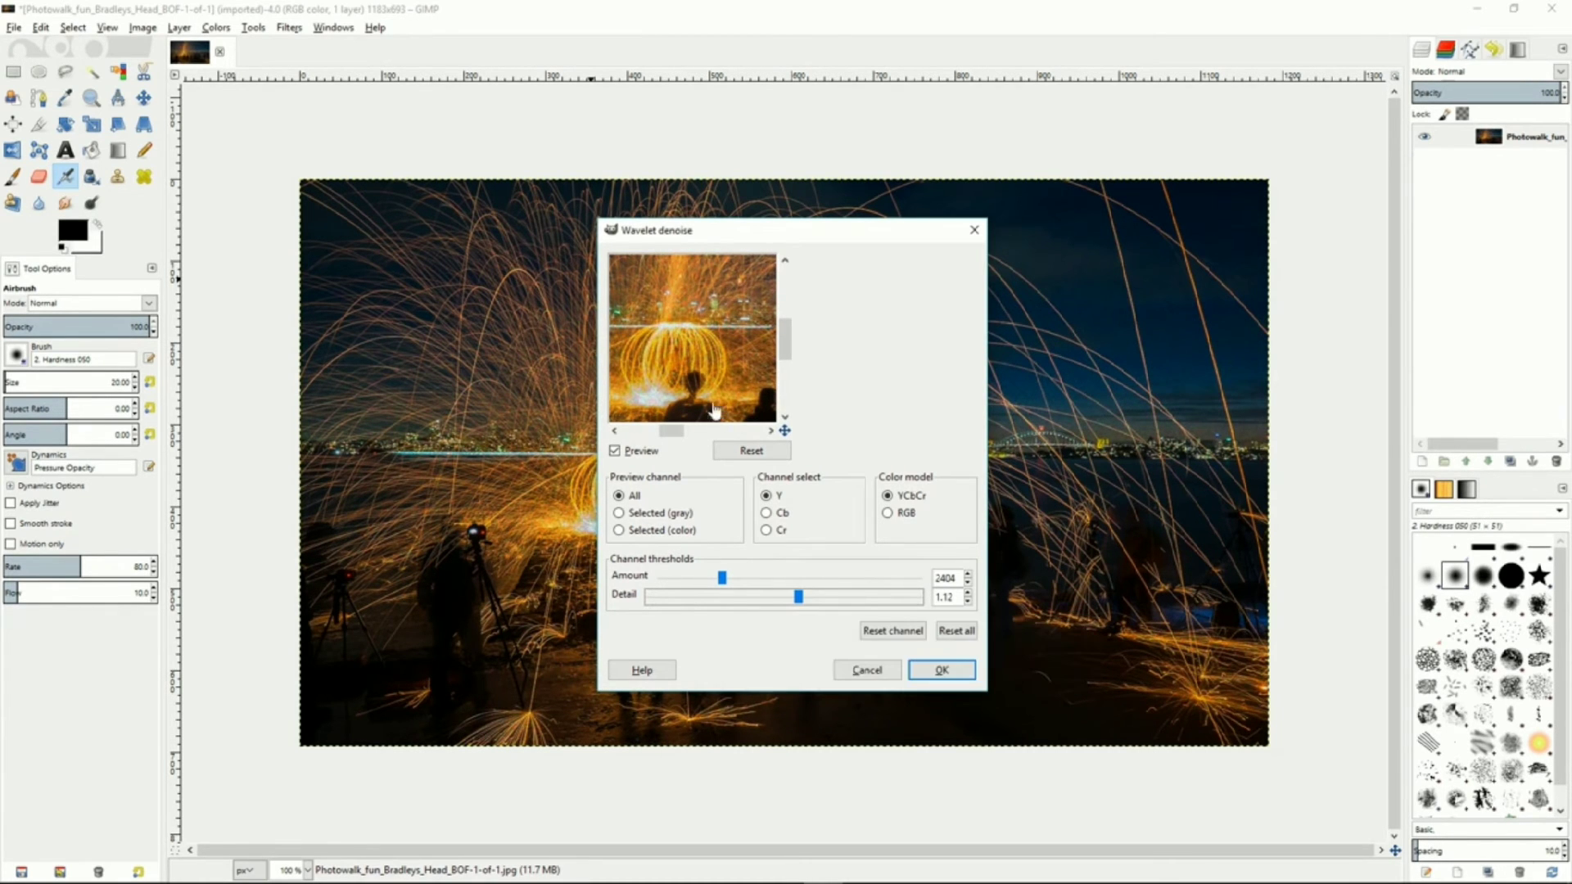
{"action": "left_click_drag", "start_coordinate": [724, 578], "coordinate": [711, 578]}
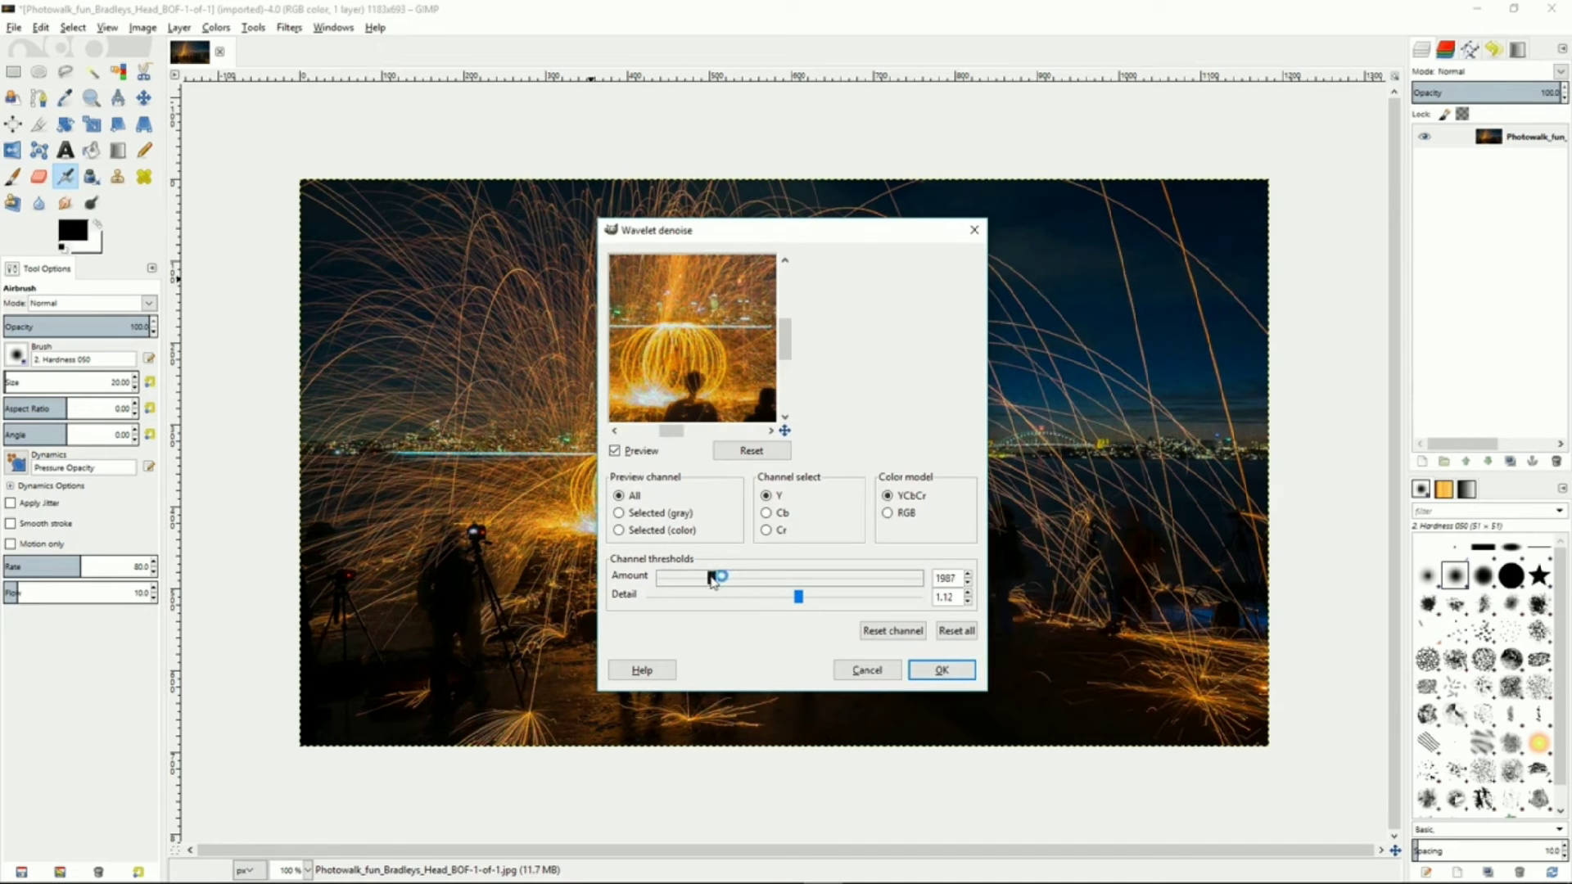
{"action": "left_click", "coordinate": [924, 685]}
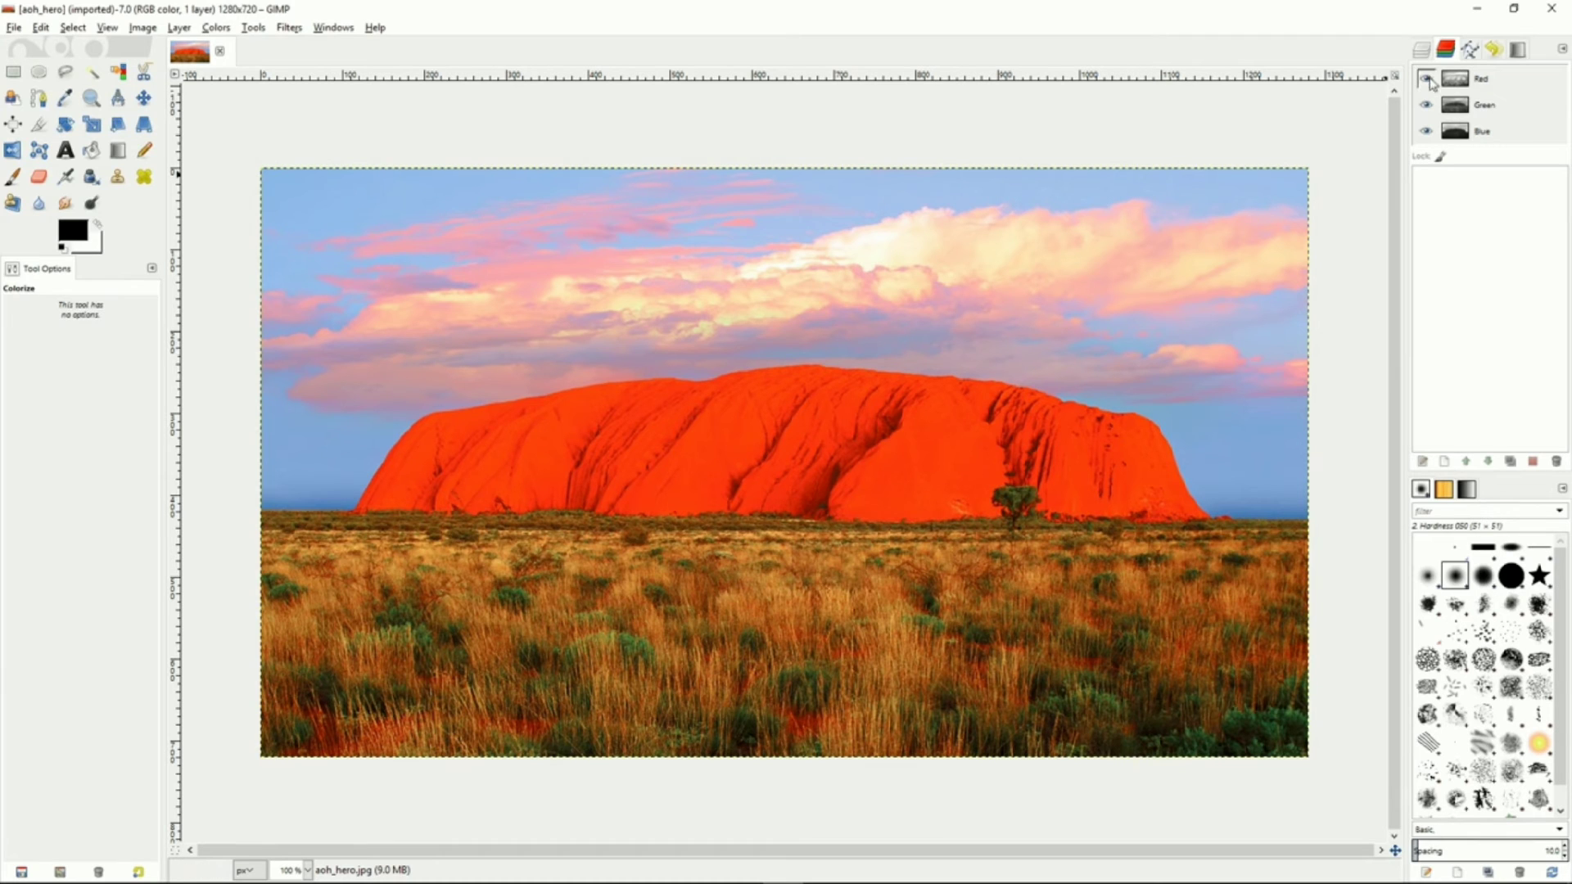
Duplicate the landscape photo's layer
{"action": "left_click", "coordinate": [1422, 51]}
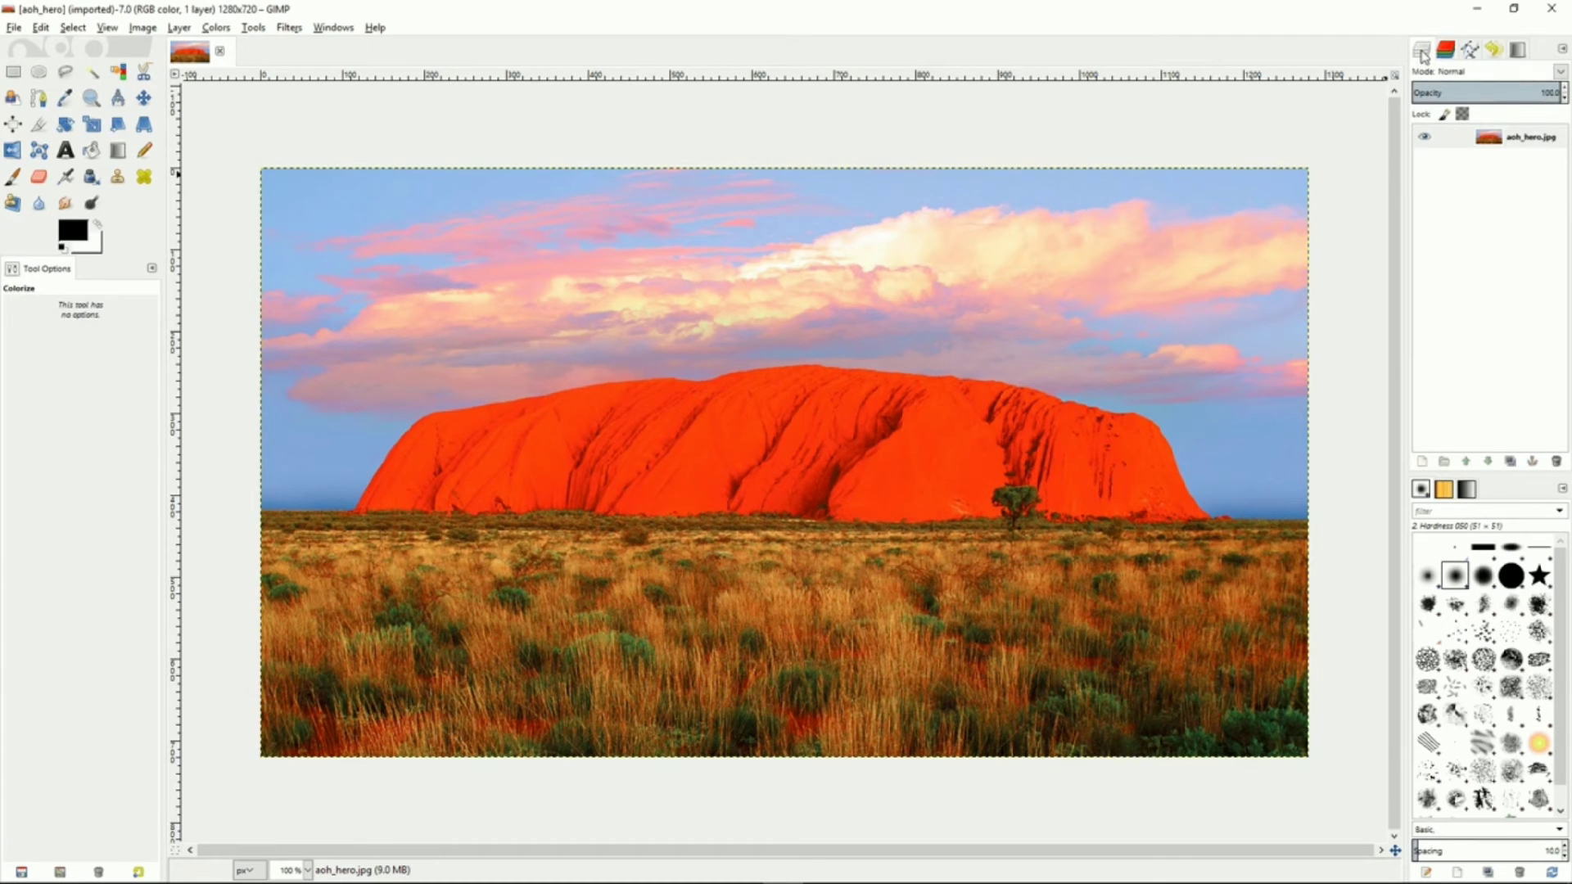
{"action": "left_click", "coordinate": [1451, 137]}
{"action": "right_click", "coordinate": [1466, 145]}
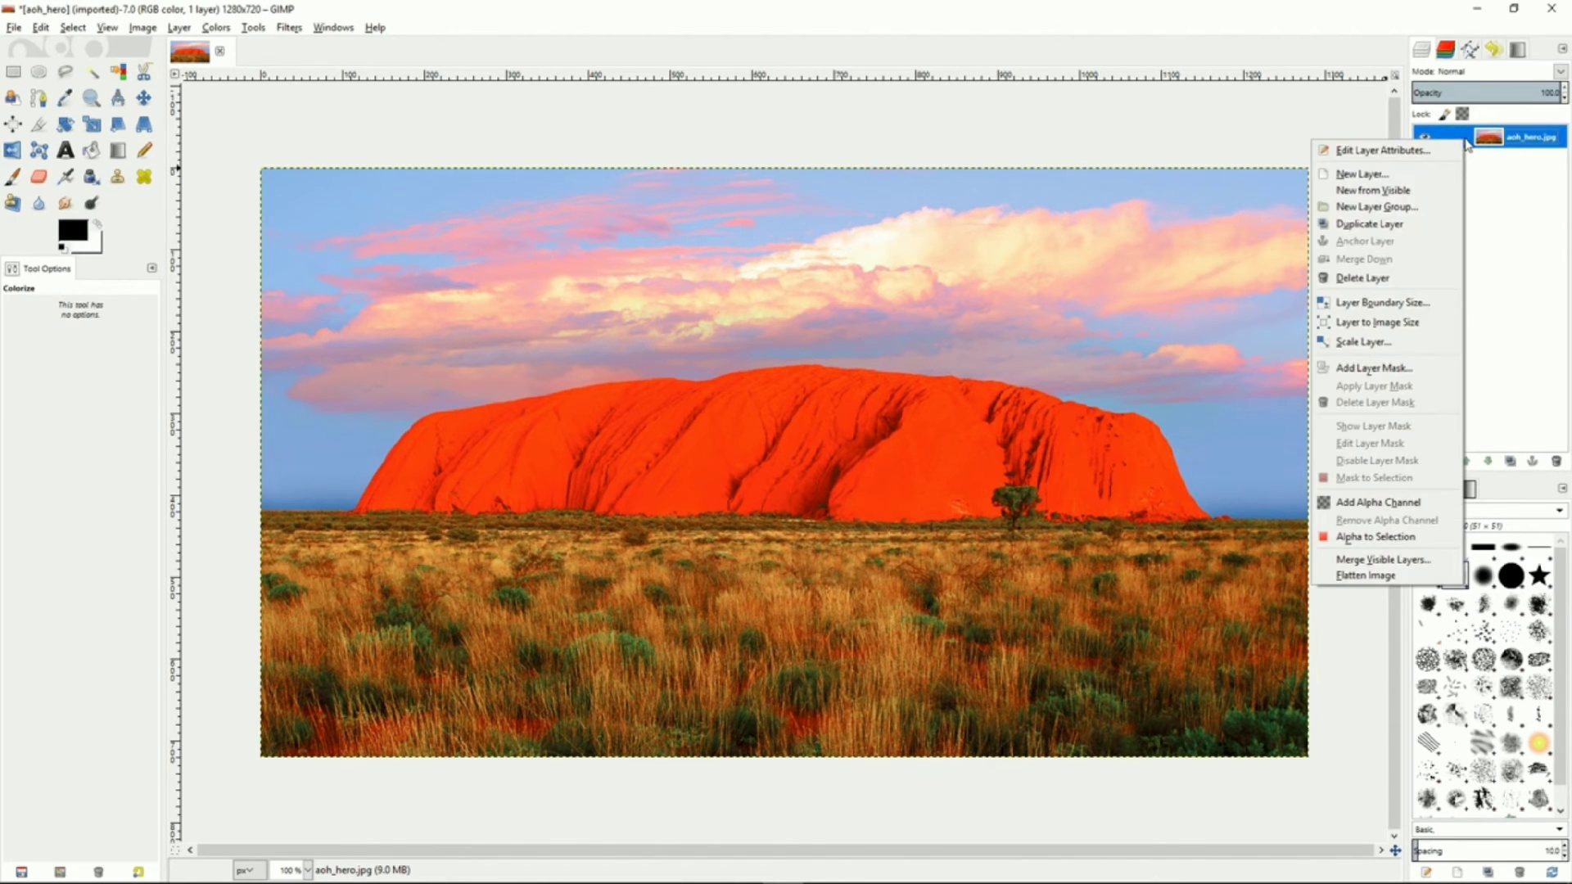
{"action": "left_click", "coordinate": [1369, 224]}
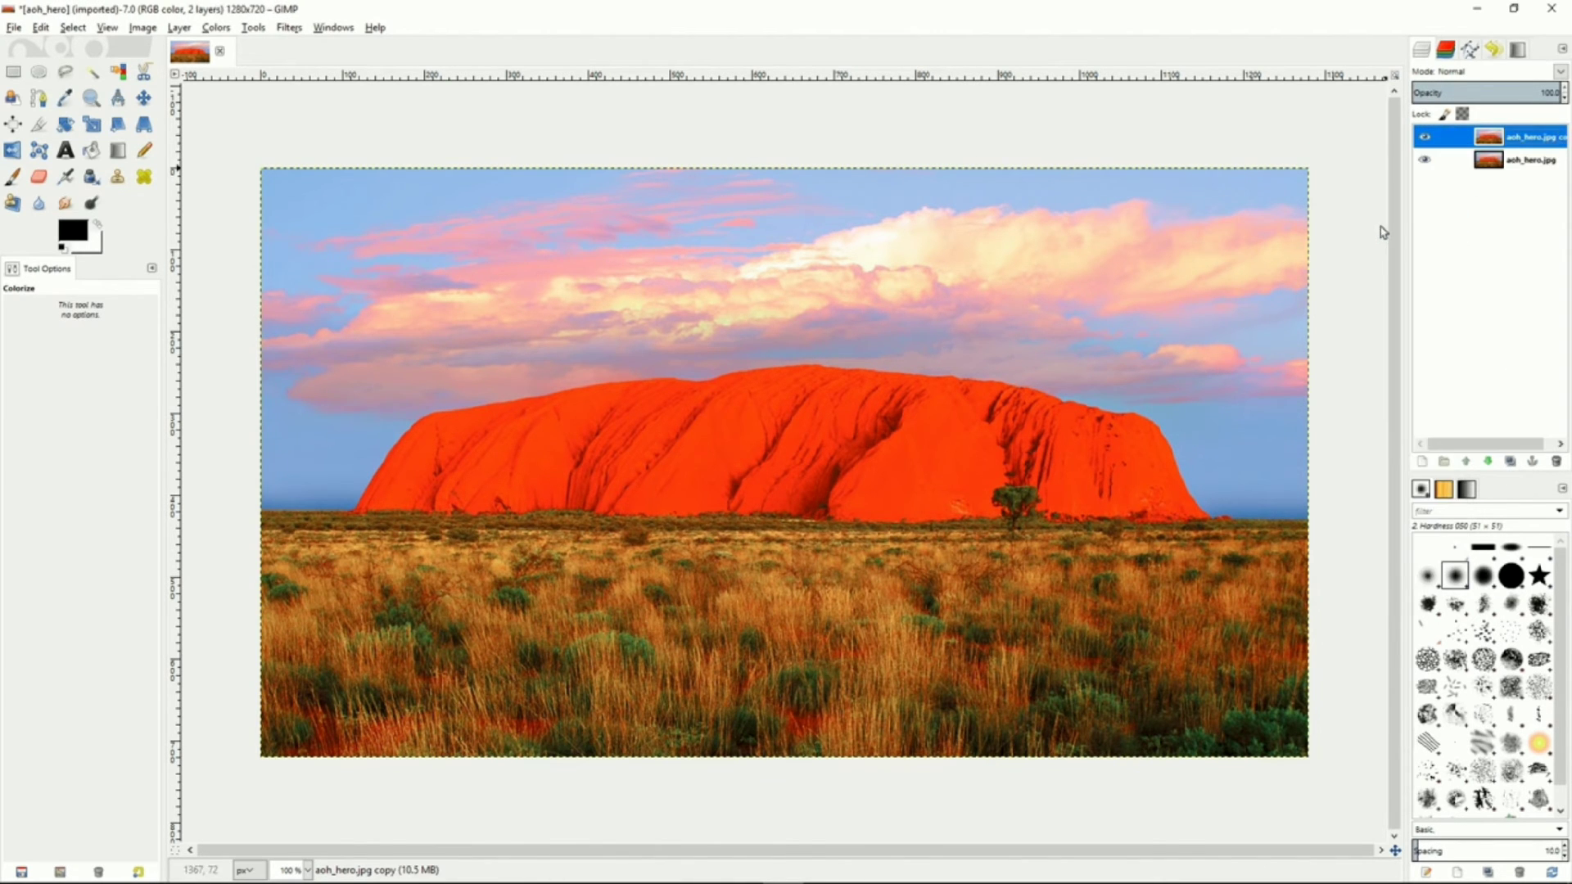
Make the Red channel the only selected channel
{"action": "left_click", "coordinate": [1447, 51]}
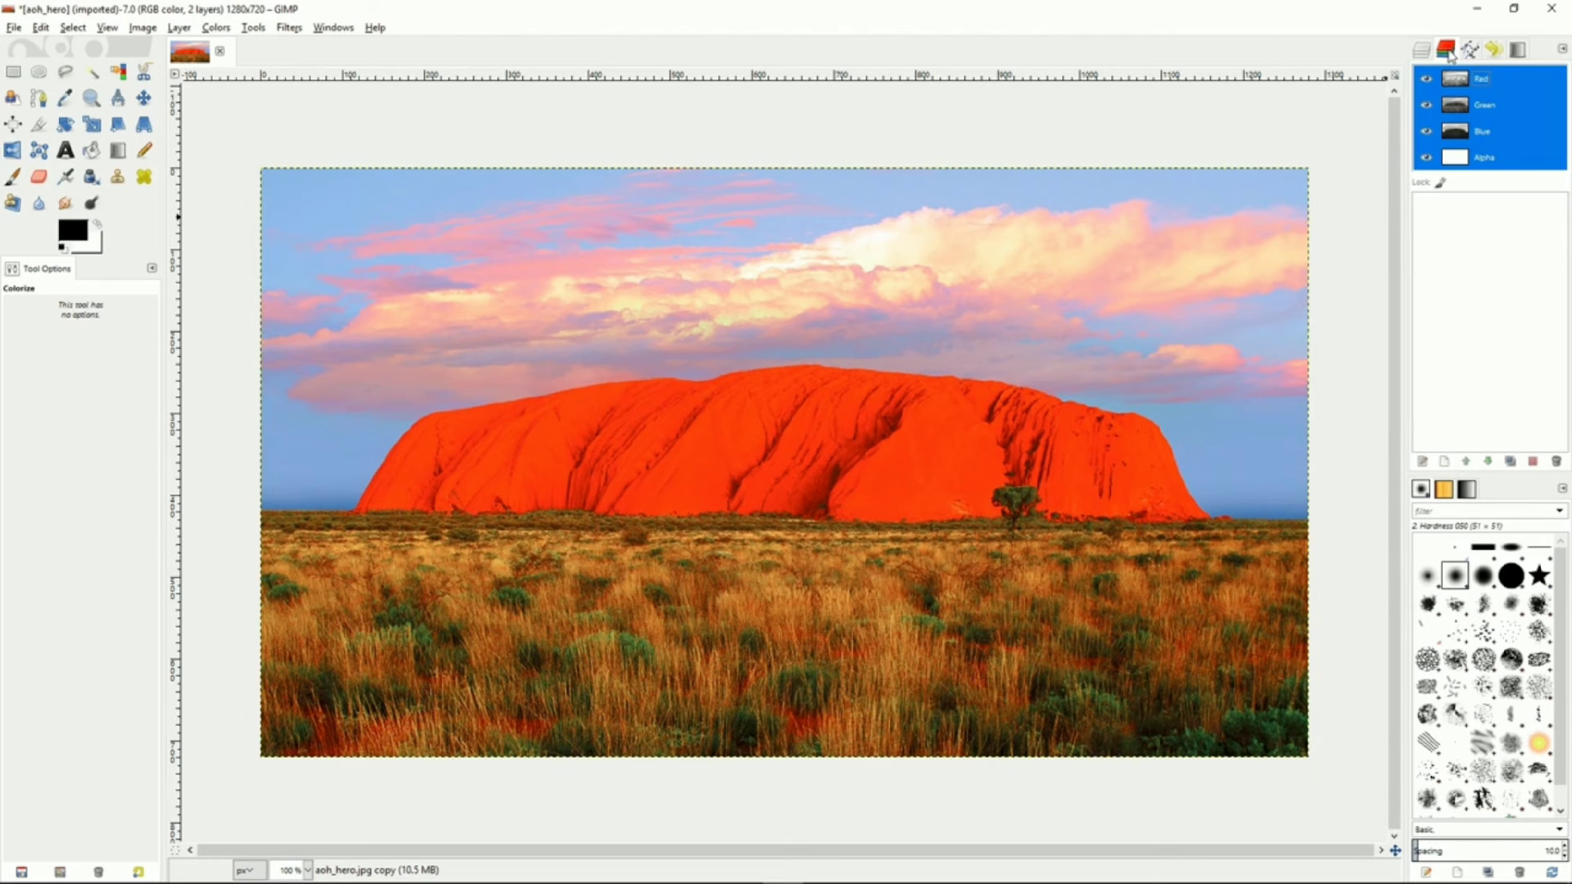
{"action": "left_click", "coordinate": [1502, 83]}
{"action": "left_click", "coordinate": [1504, 103]}
{"action": "left_click", "coordinate": [1502, 129]}
{"action": "left_click", "coordinate": [1497, 152]}
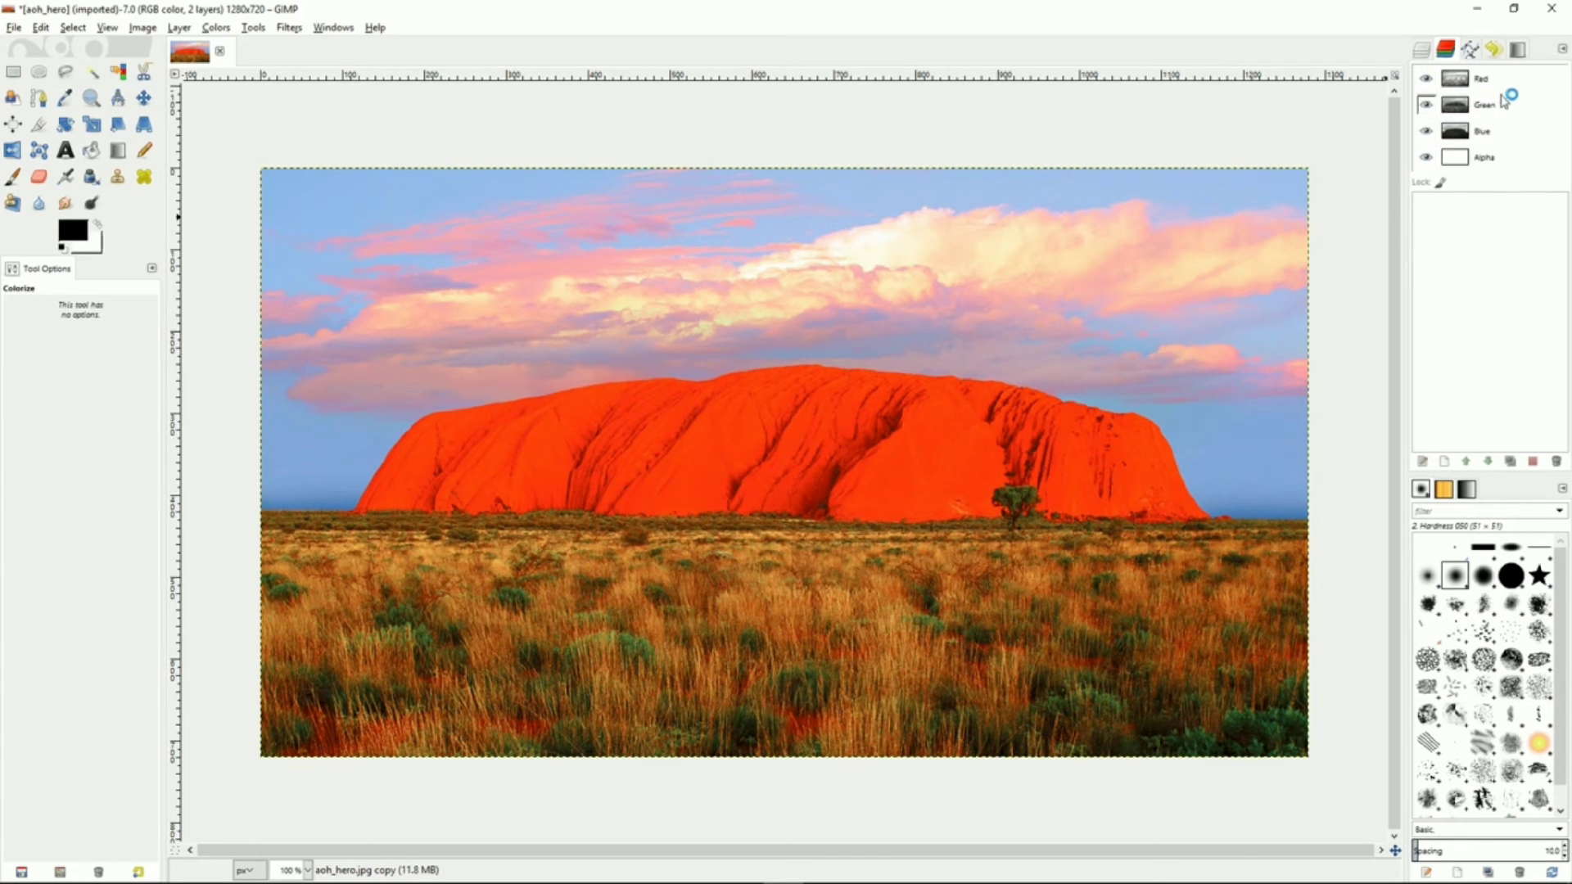
{"action": "left_click", "coordinate": [1504, 82]}
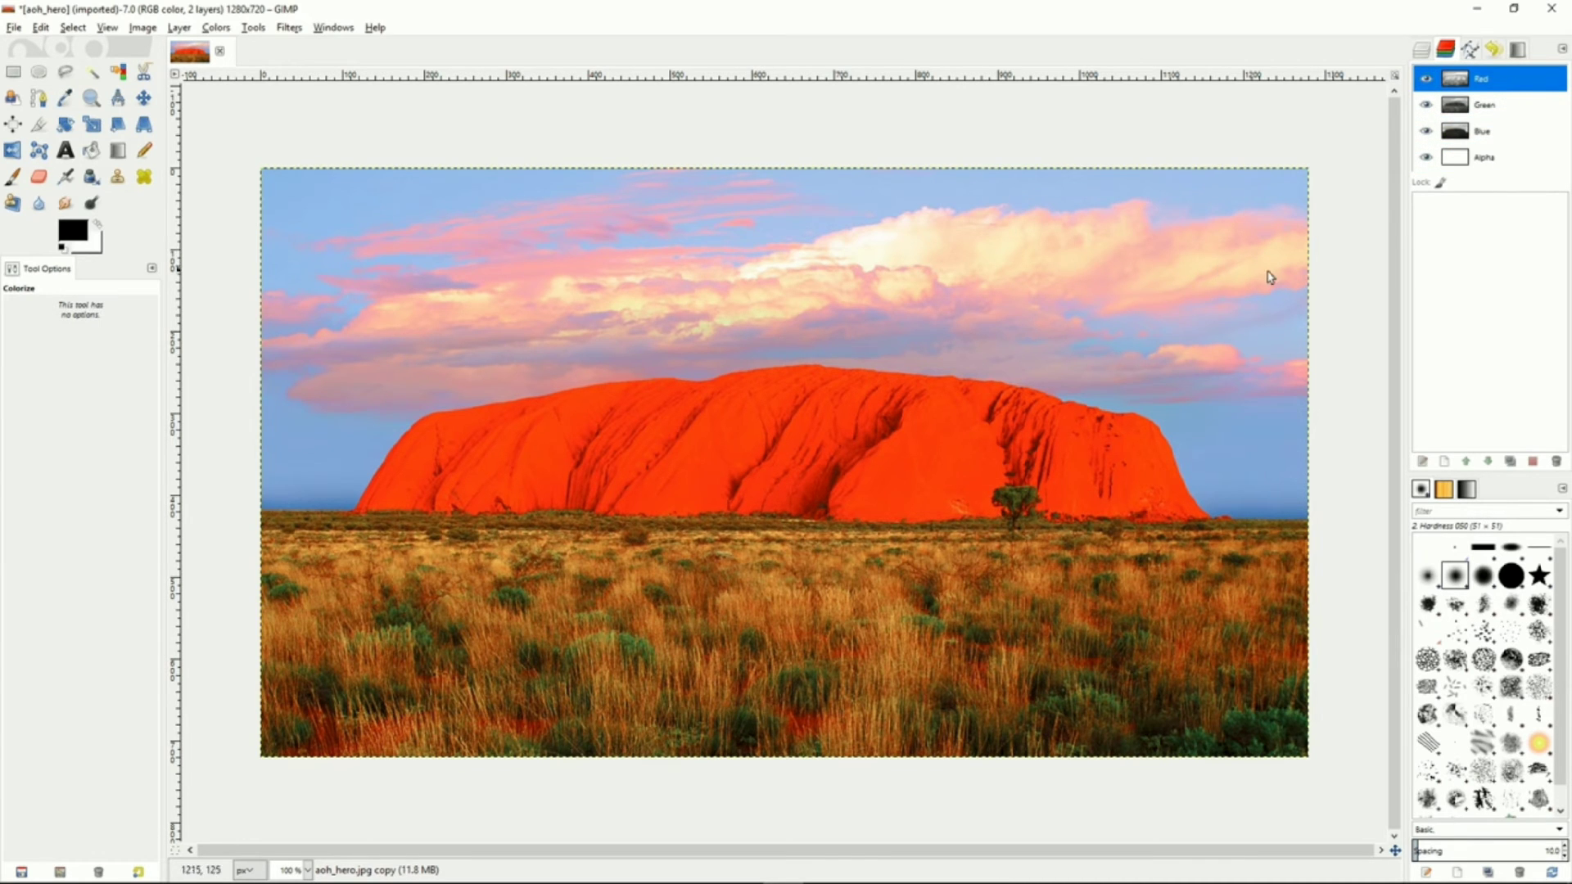
Select the whole image and duplicate the Red channel
{"action": "left_click", "coordinate": [73, 27]}
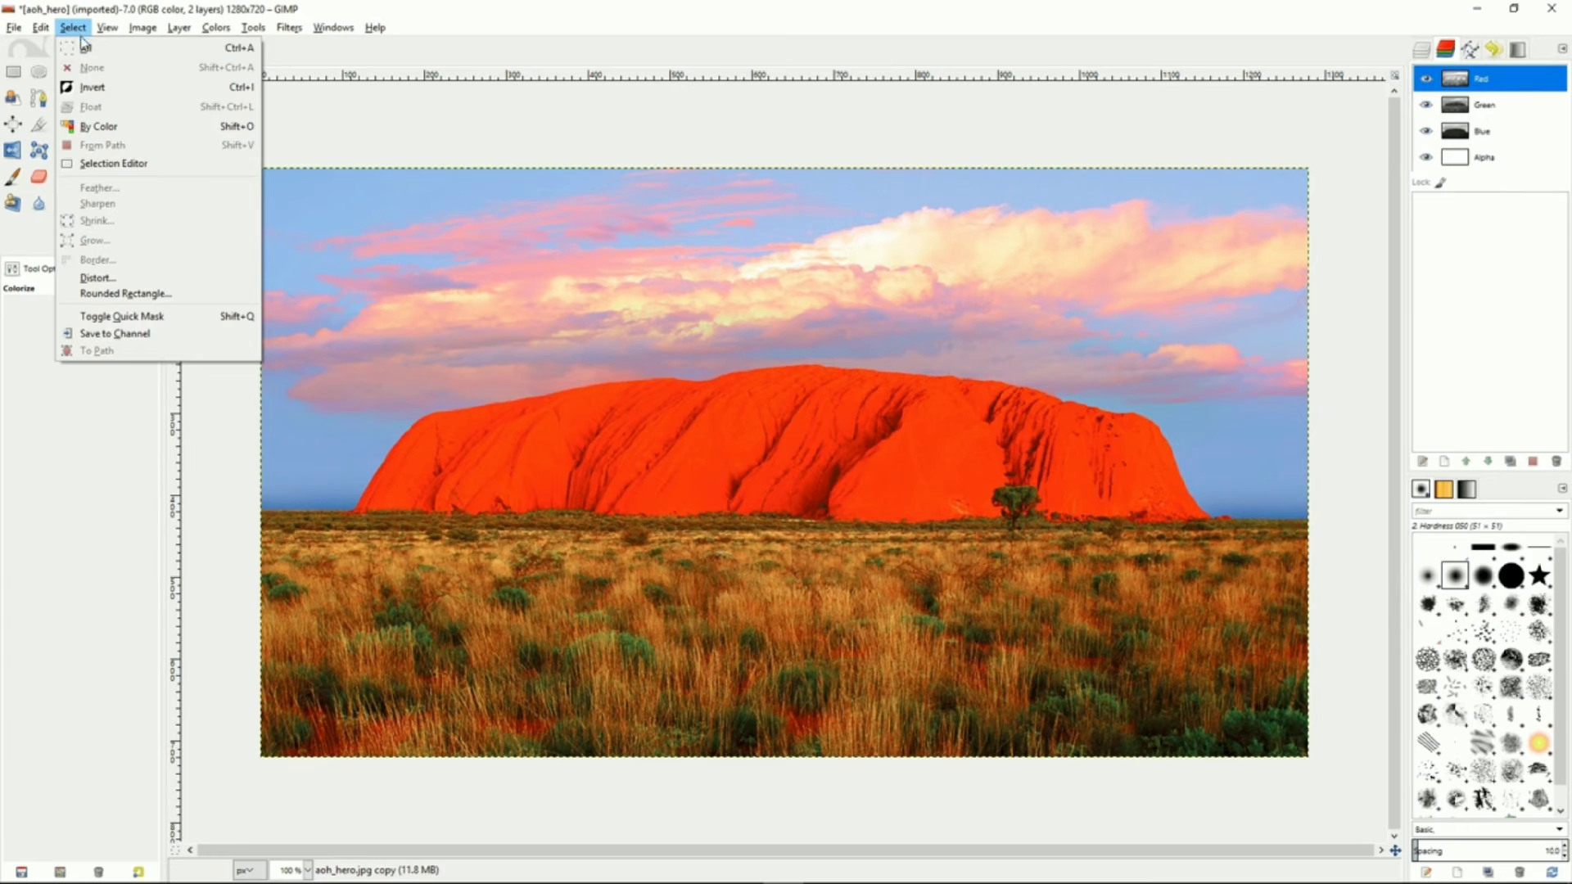
{"action": "left_click", "coordinate": [86, 46]}
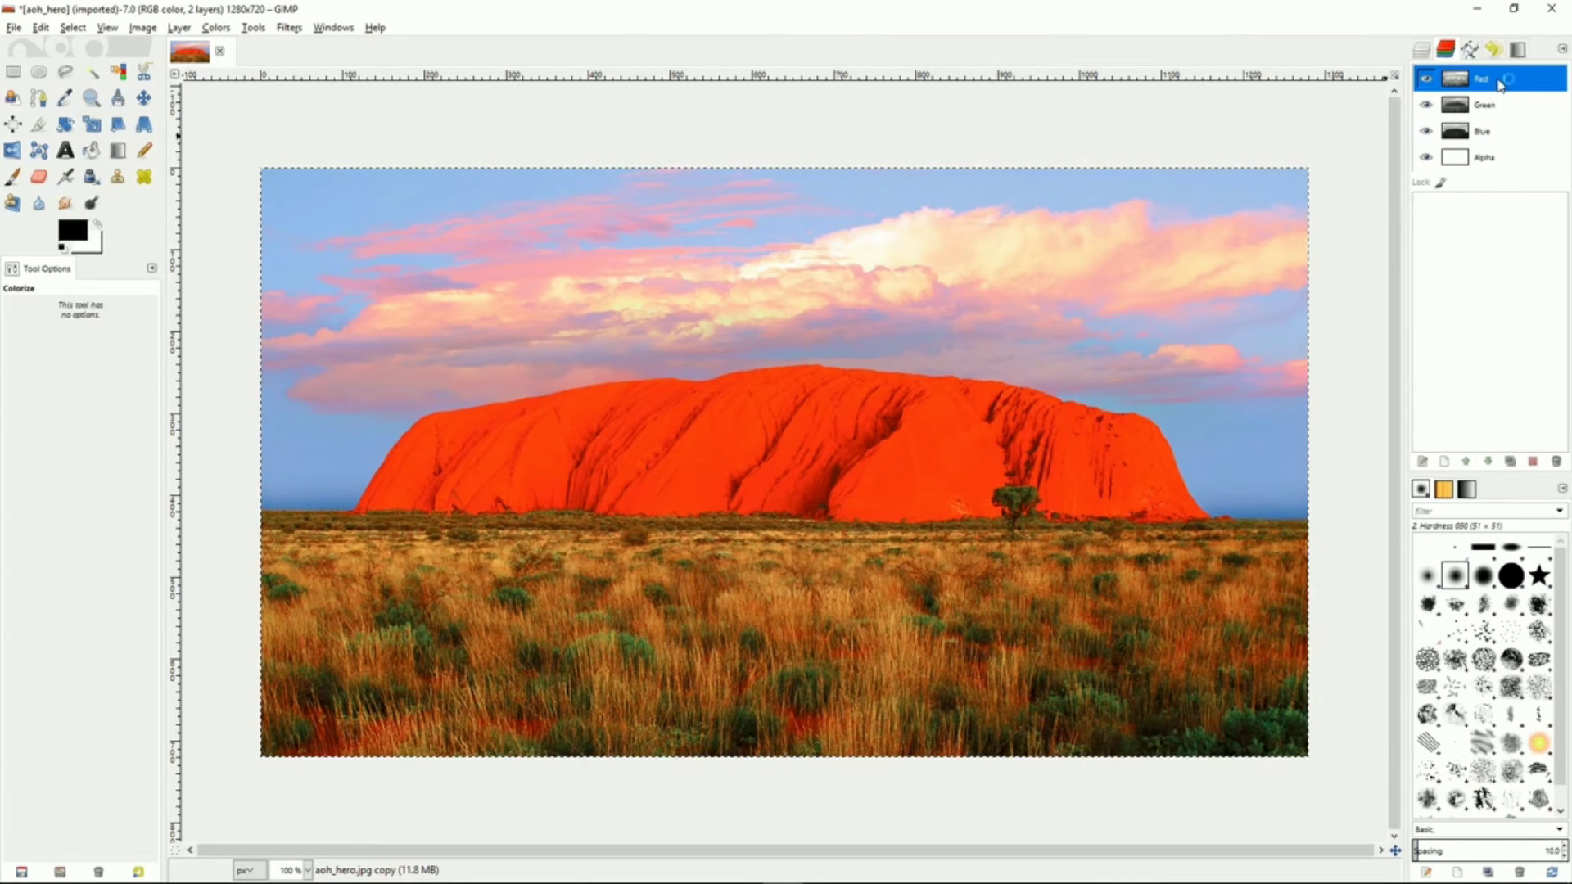
{"action": "left_click_drag", "start_coordinate": [1496, 82], "coordinate": [1472, 223]}
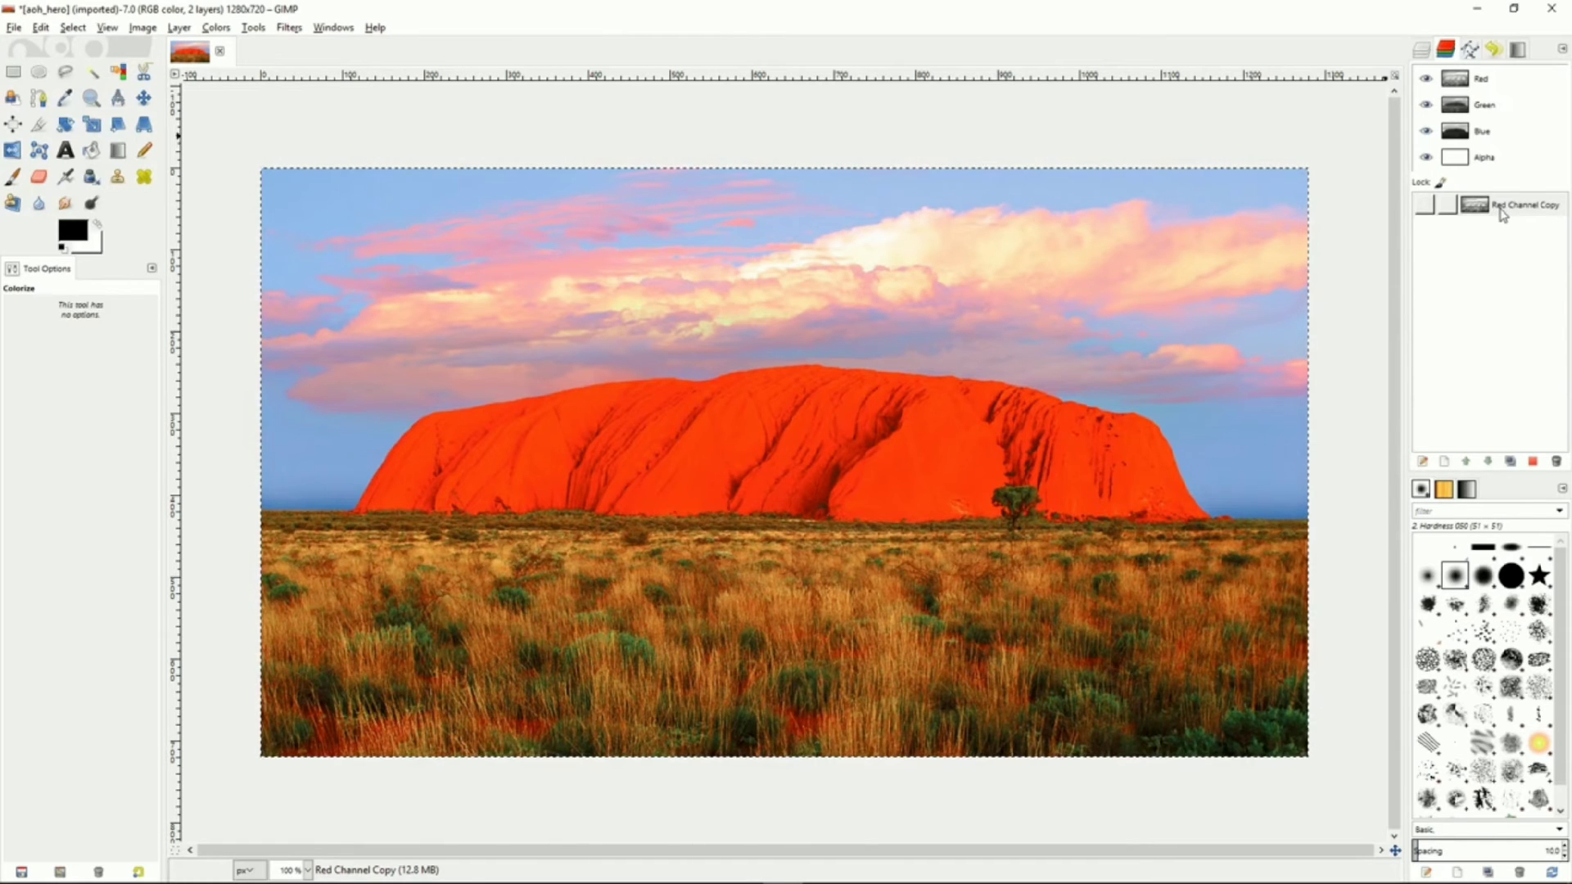
{"action": "left_click", "coordinate": [1513, 211]}
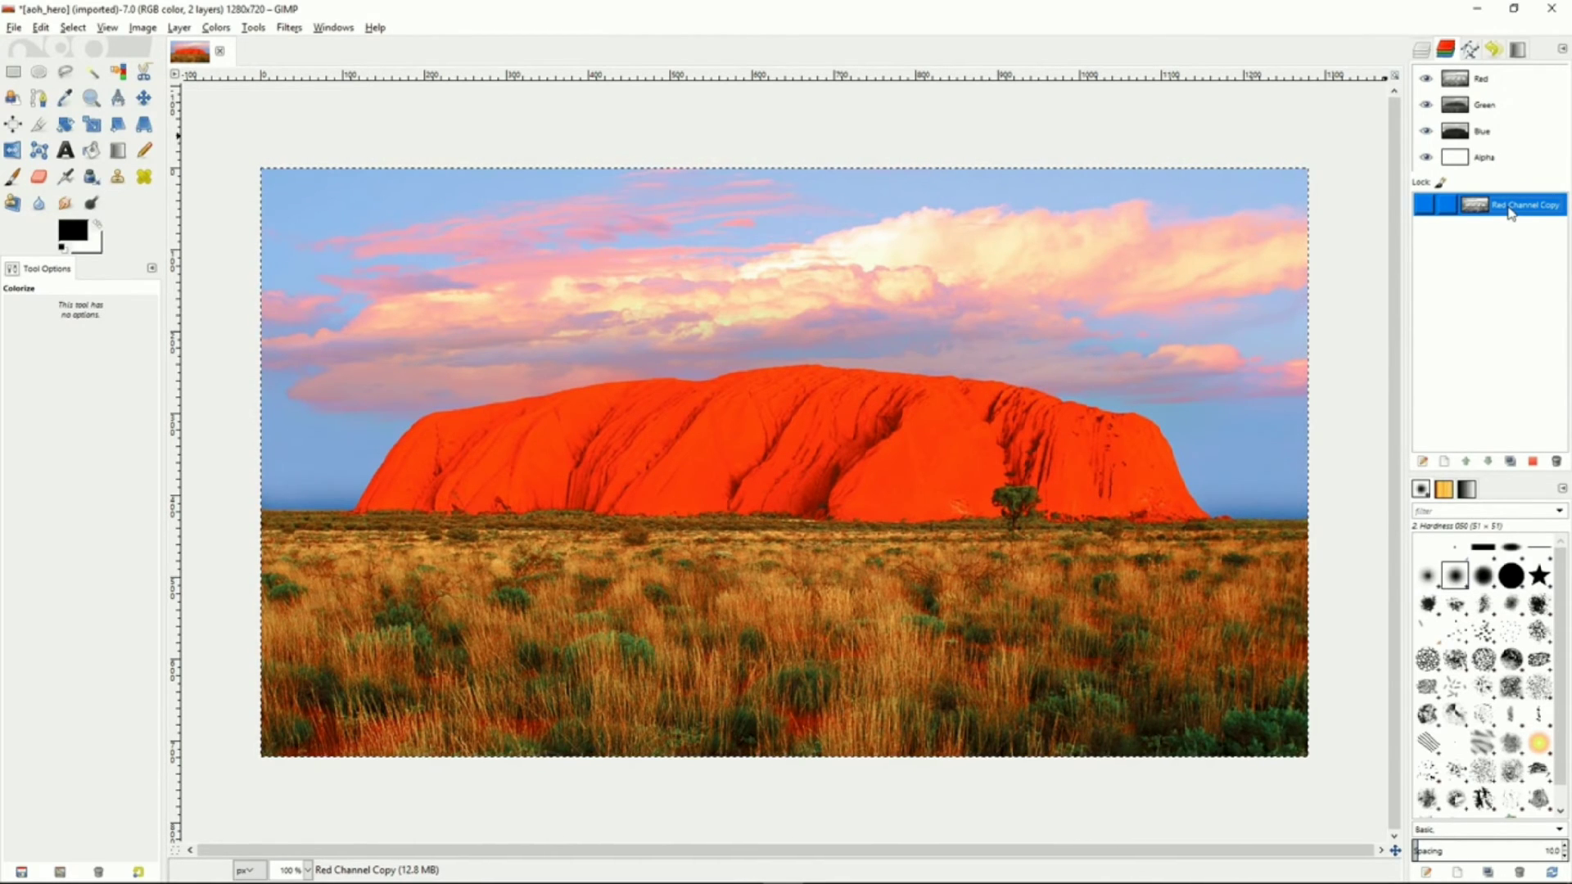
Rename the Red channel copy as L
{"action": "double_click", "coordinate": [1511, 206]}
{"action": "type", "text": "L"}
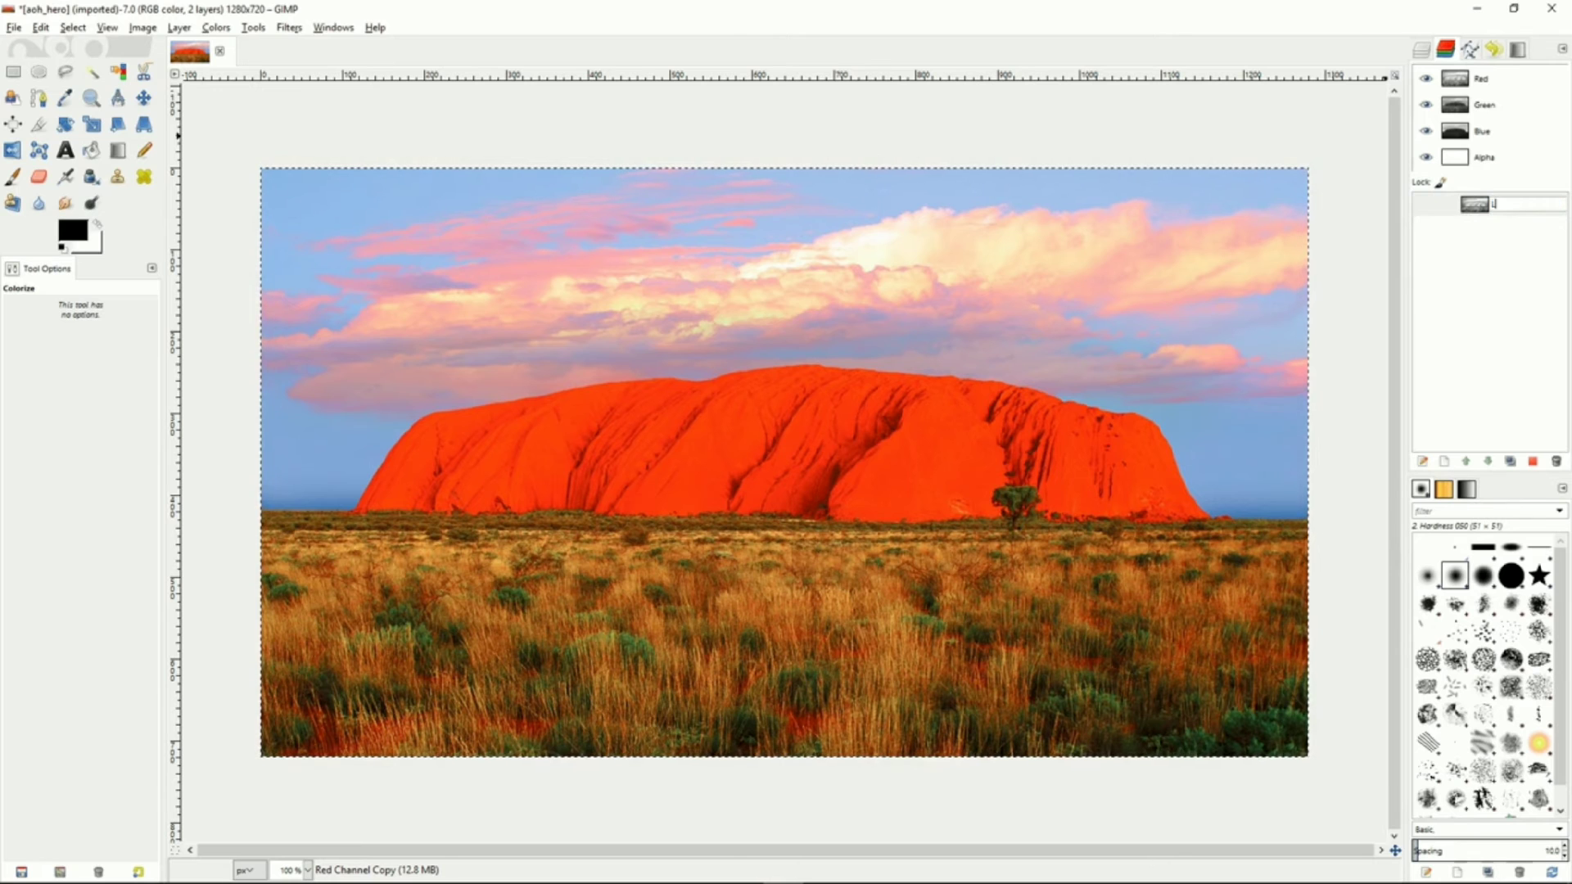
{"action": "key", "text": "Return"}
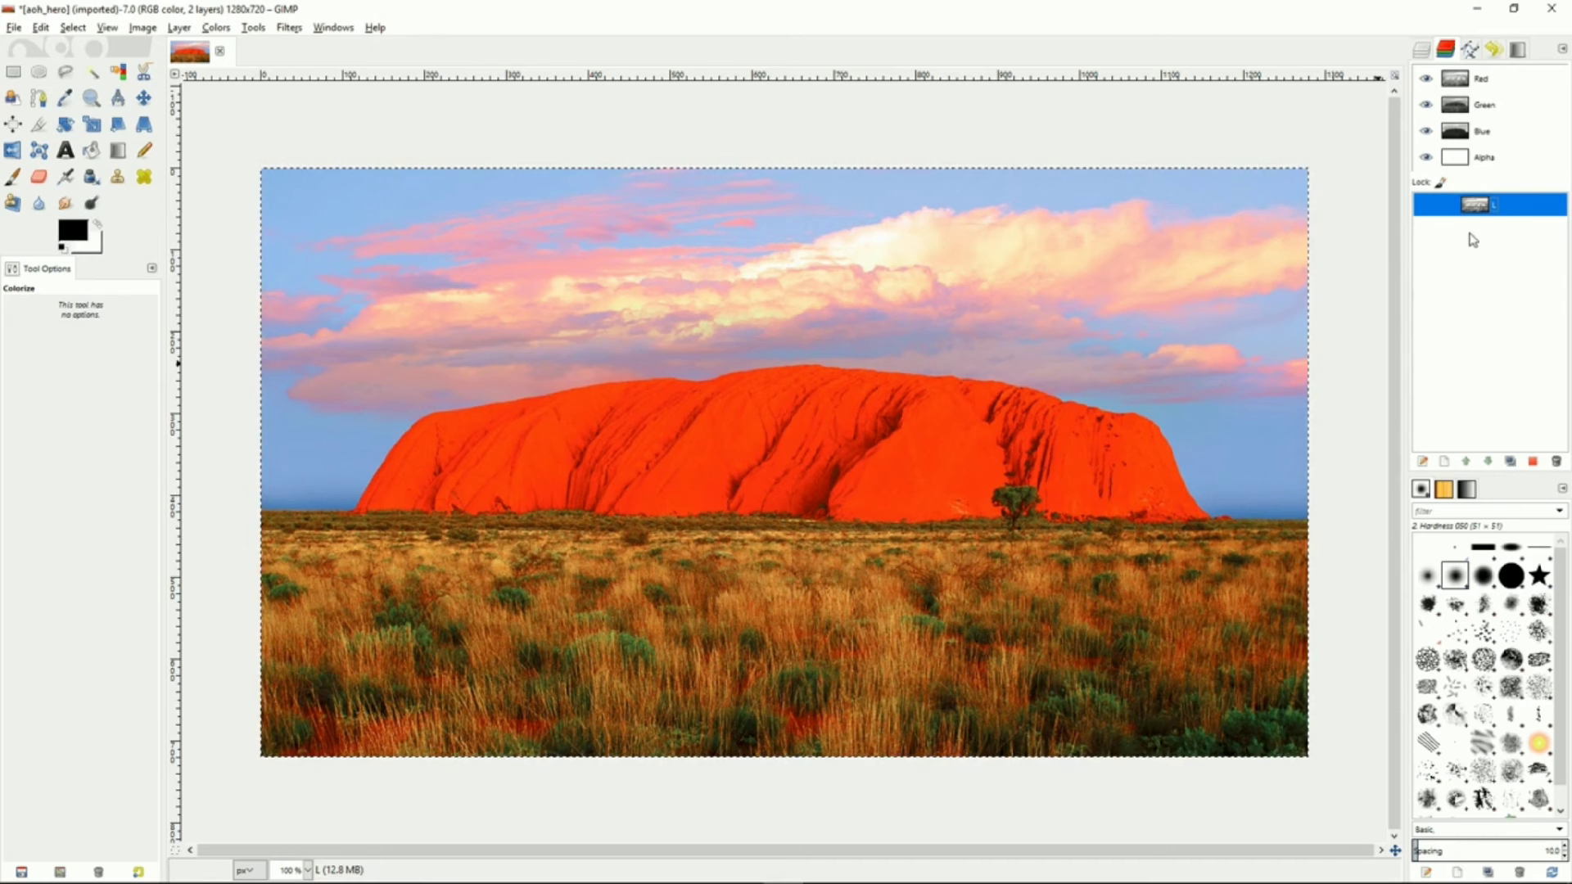
Subtract the L channel from the selection and save the selection to a new channel
{"action": "right_click", "coordinate": [1511, 209]}
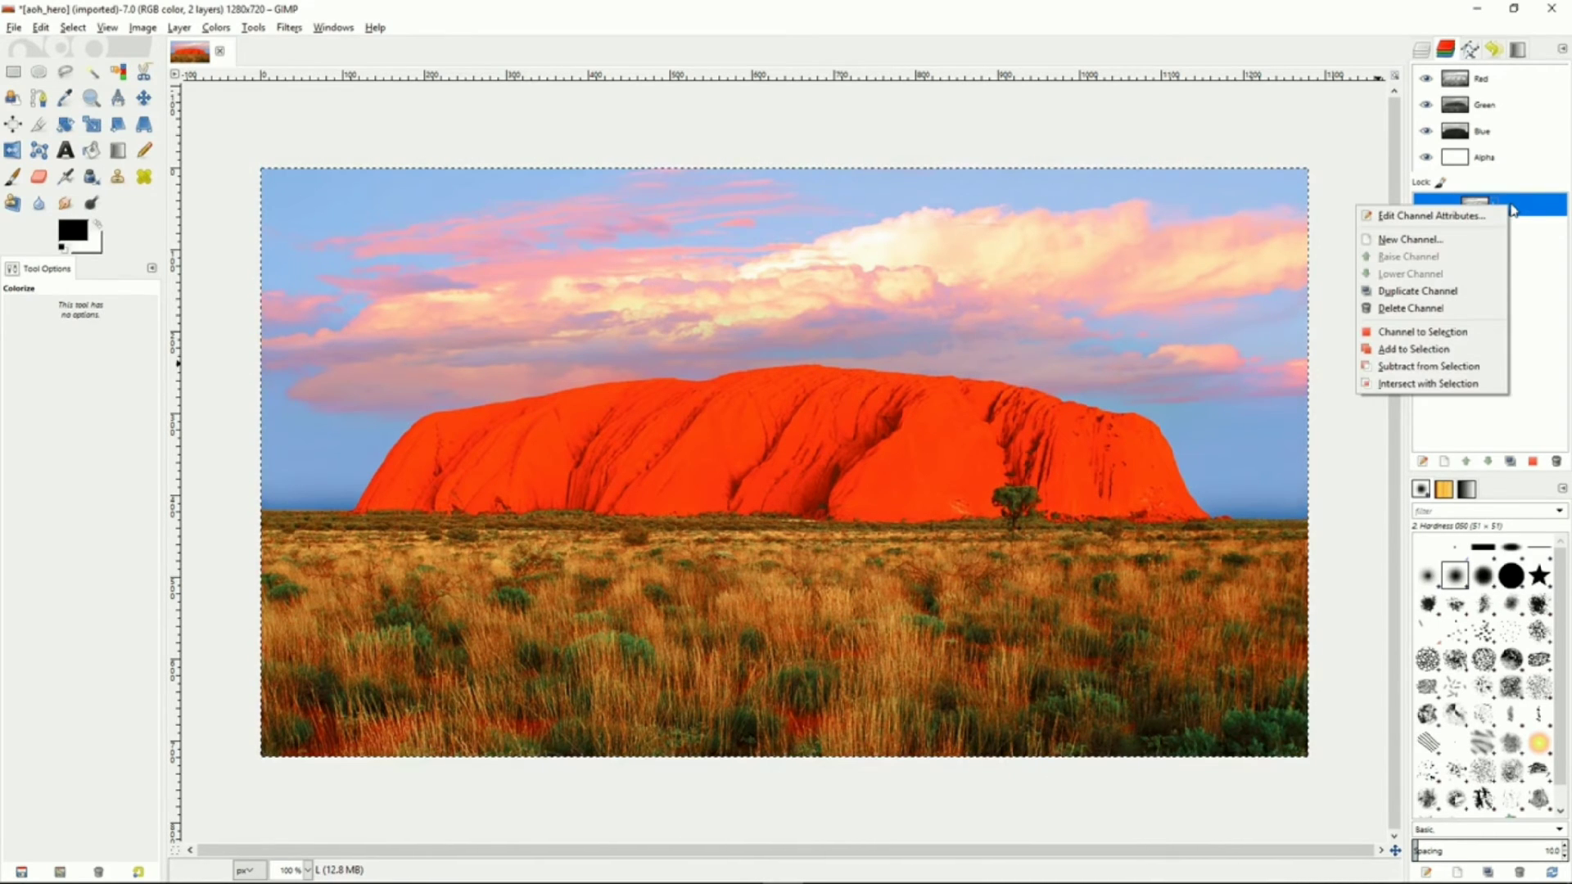
{"action": "left_click", "coordinate": [1429, 367]}
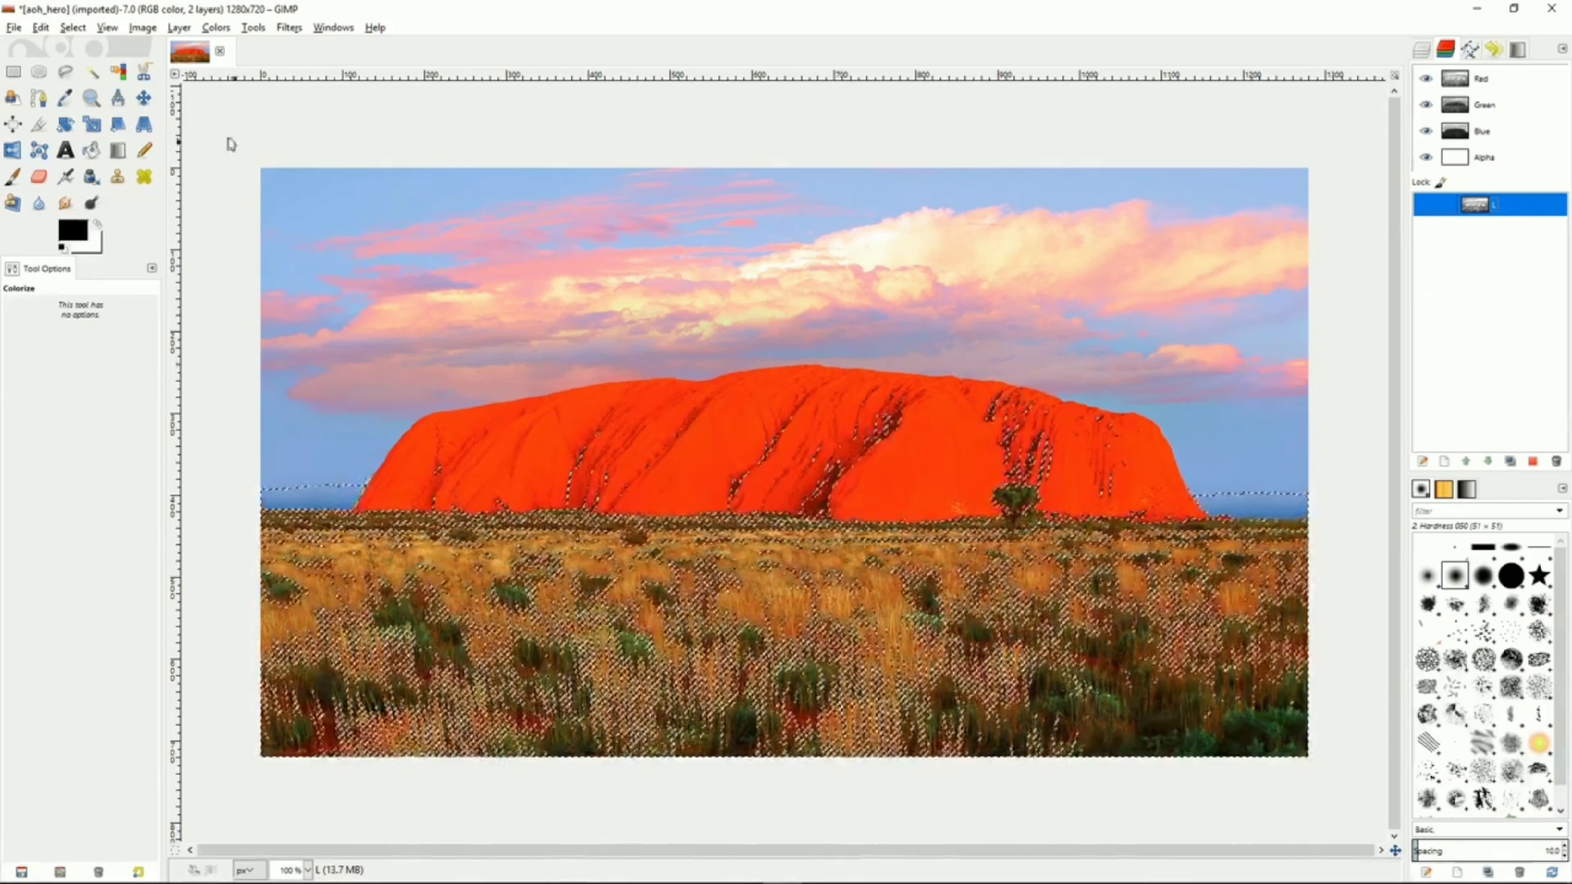
{"action": "left_click", "coordinate": [73, 27]}
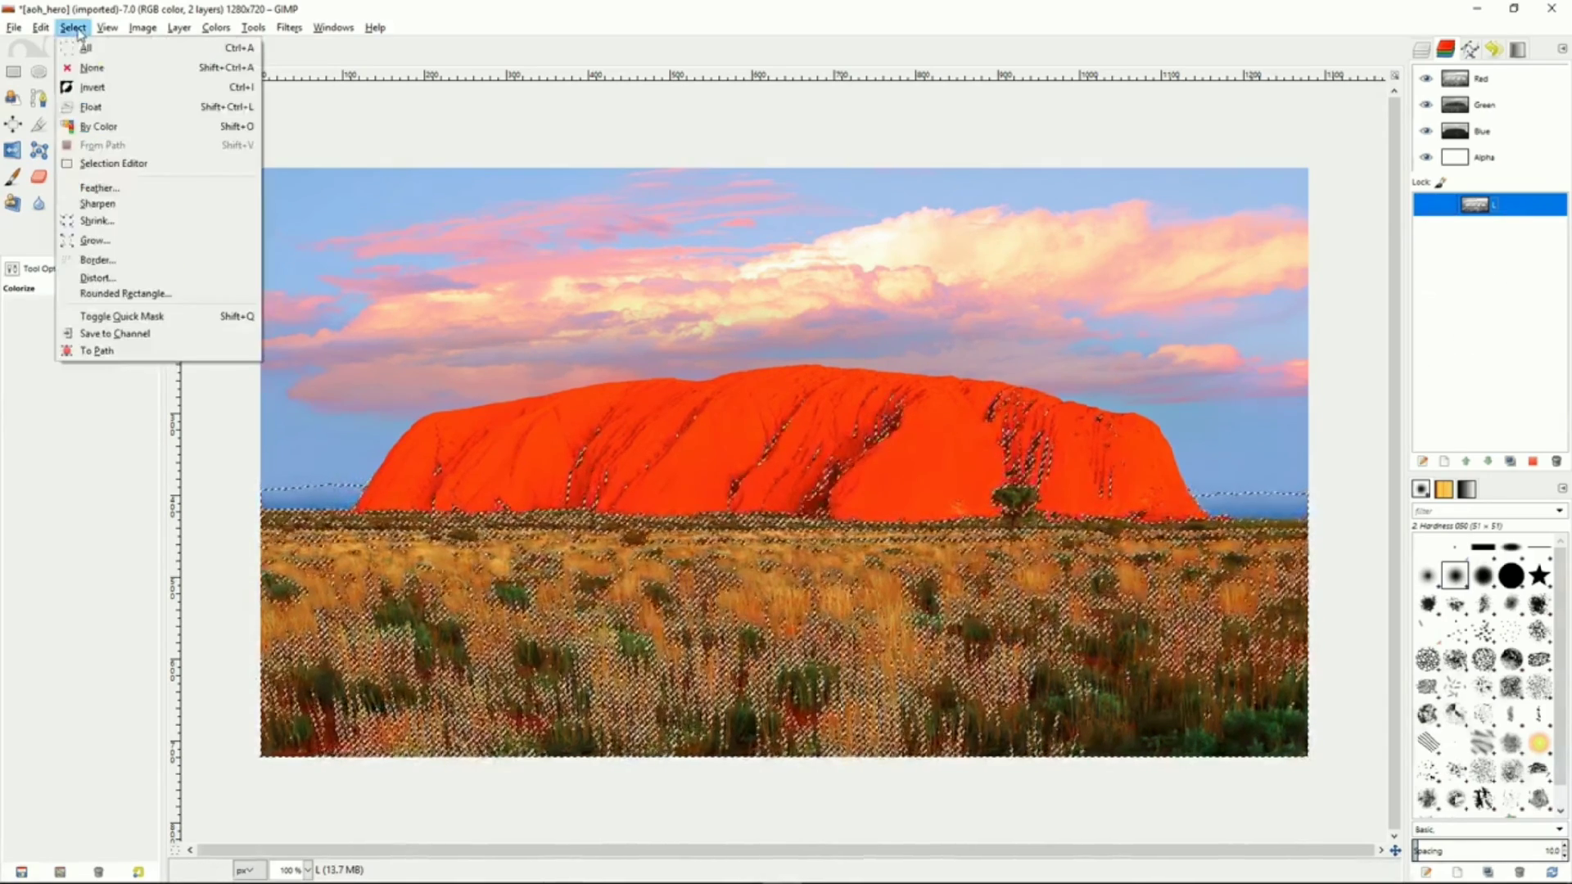
{"action": "left_click", "coordinate": [112, 332]}
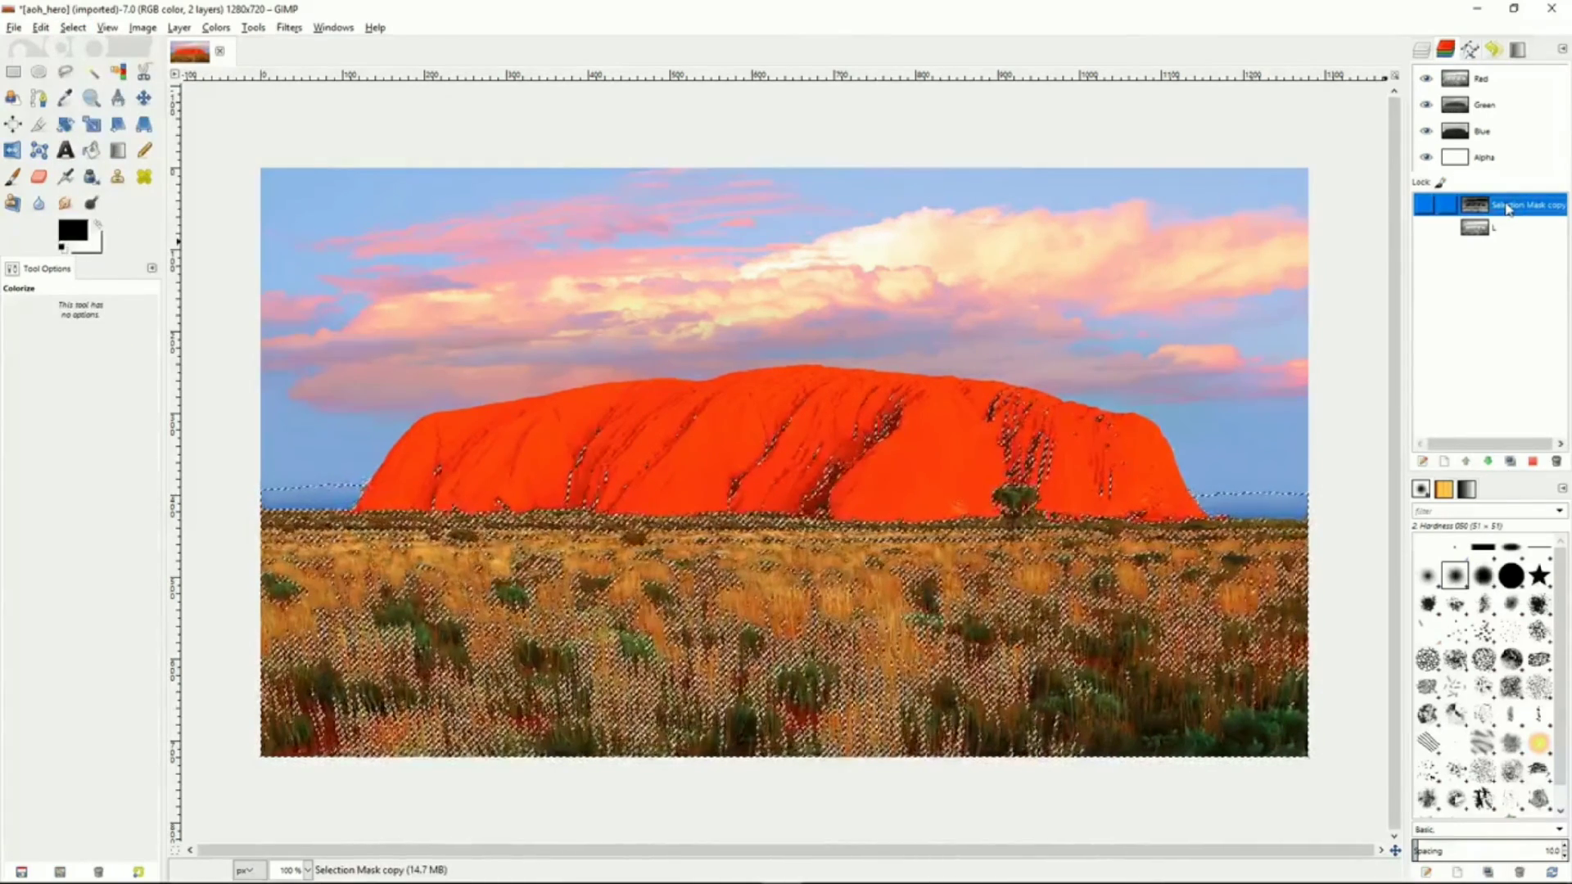
Rename the saved selection channel as D
{"action": "double_click", "coordinate": [1509, 206]}
{"action": "type", "text": "D"}
{"action": "key", "text": "Return"}
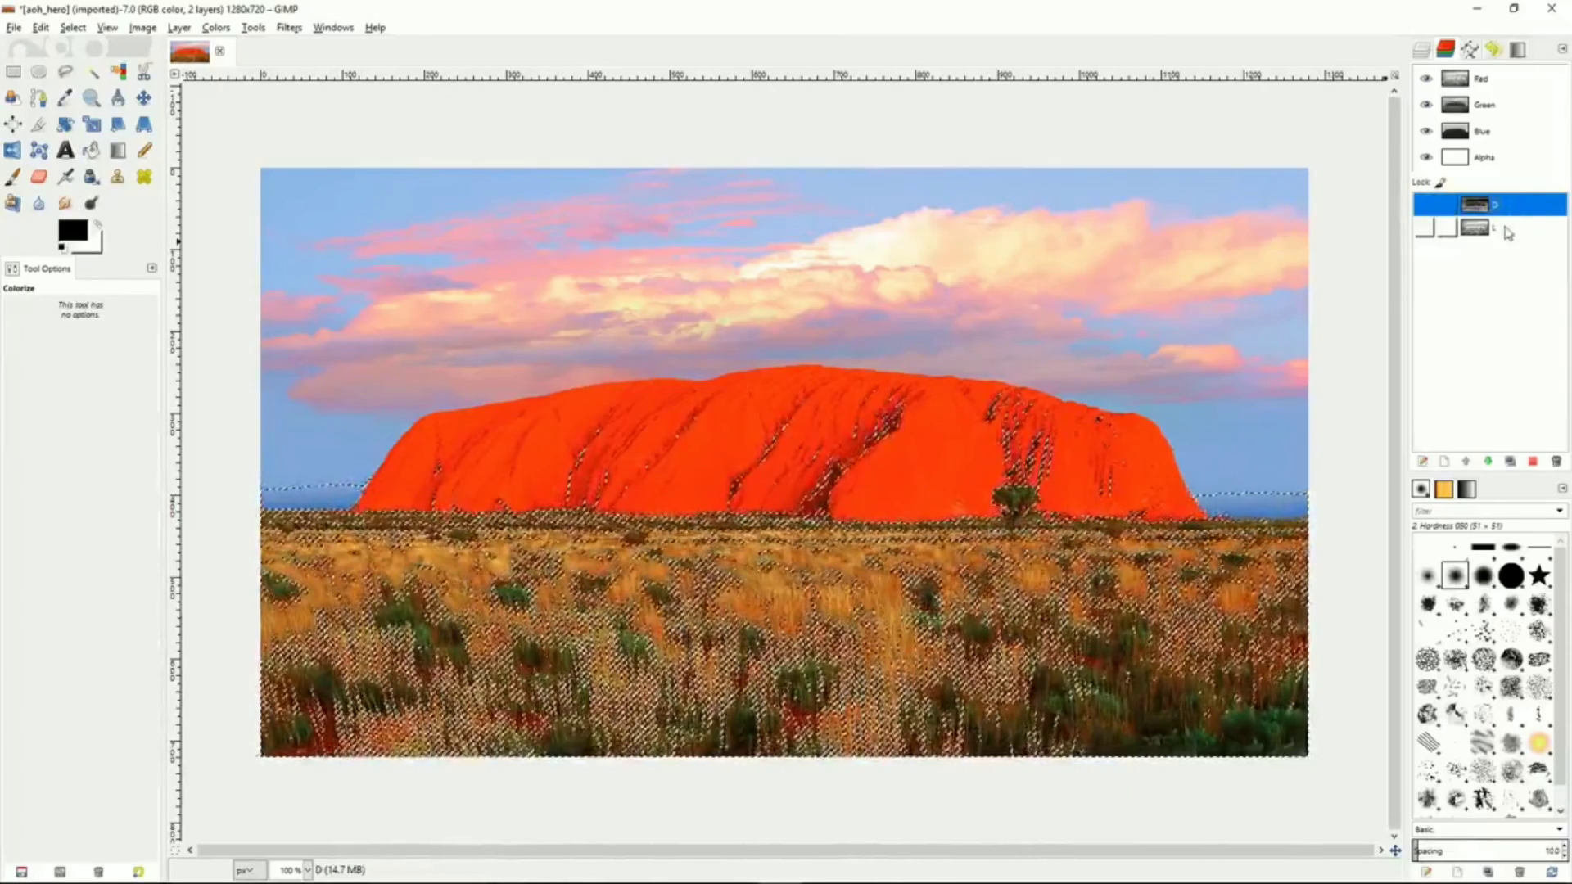
Subtract the L channel from the current selection again and save the result to another channel
{"action": "left_click", "coordinate": [1509, 230]}
{"action": "right_click", "coordinate": [1511, 231]}
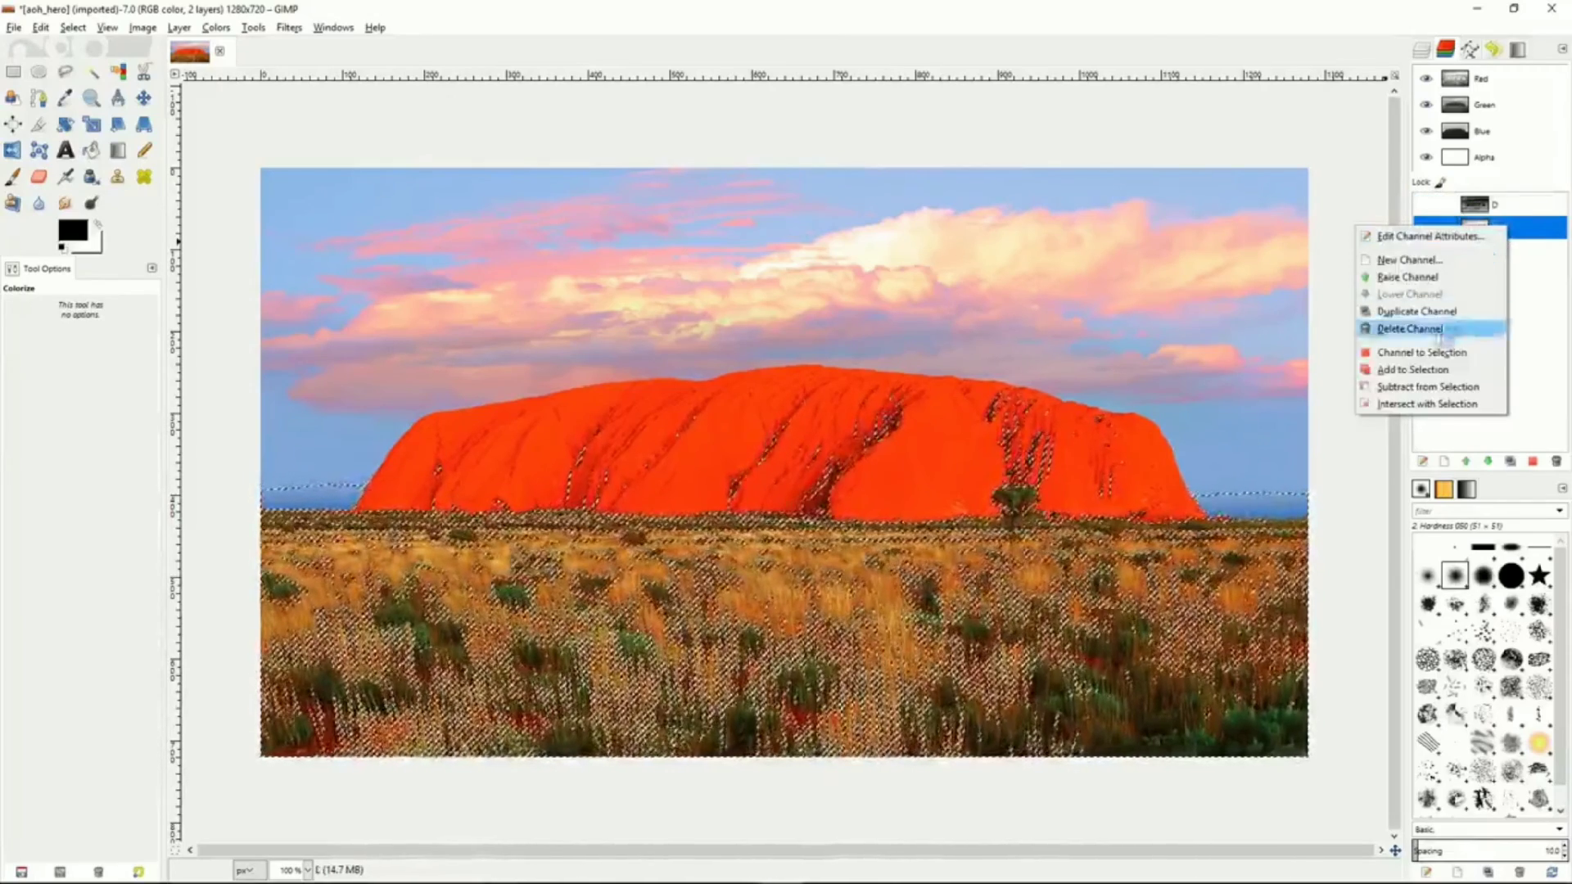
{"action": "left_click", "coordinate": [1431, 391]}
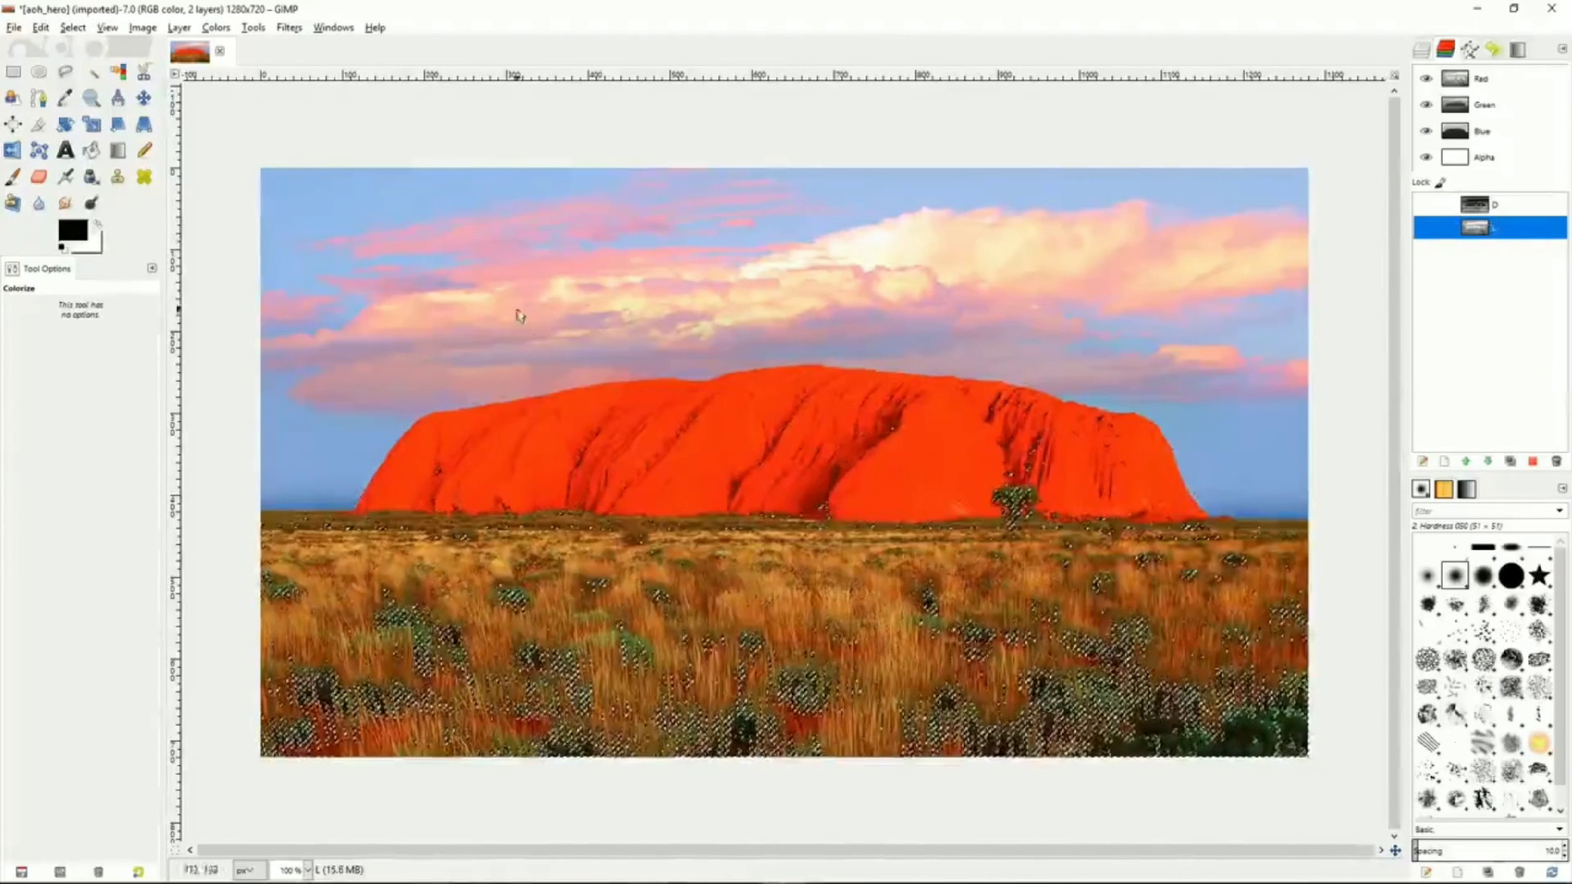
{"action": "left_click", "coordinate": [73, 27]}
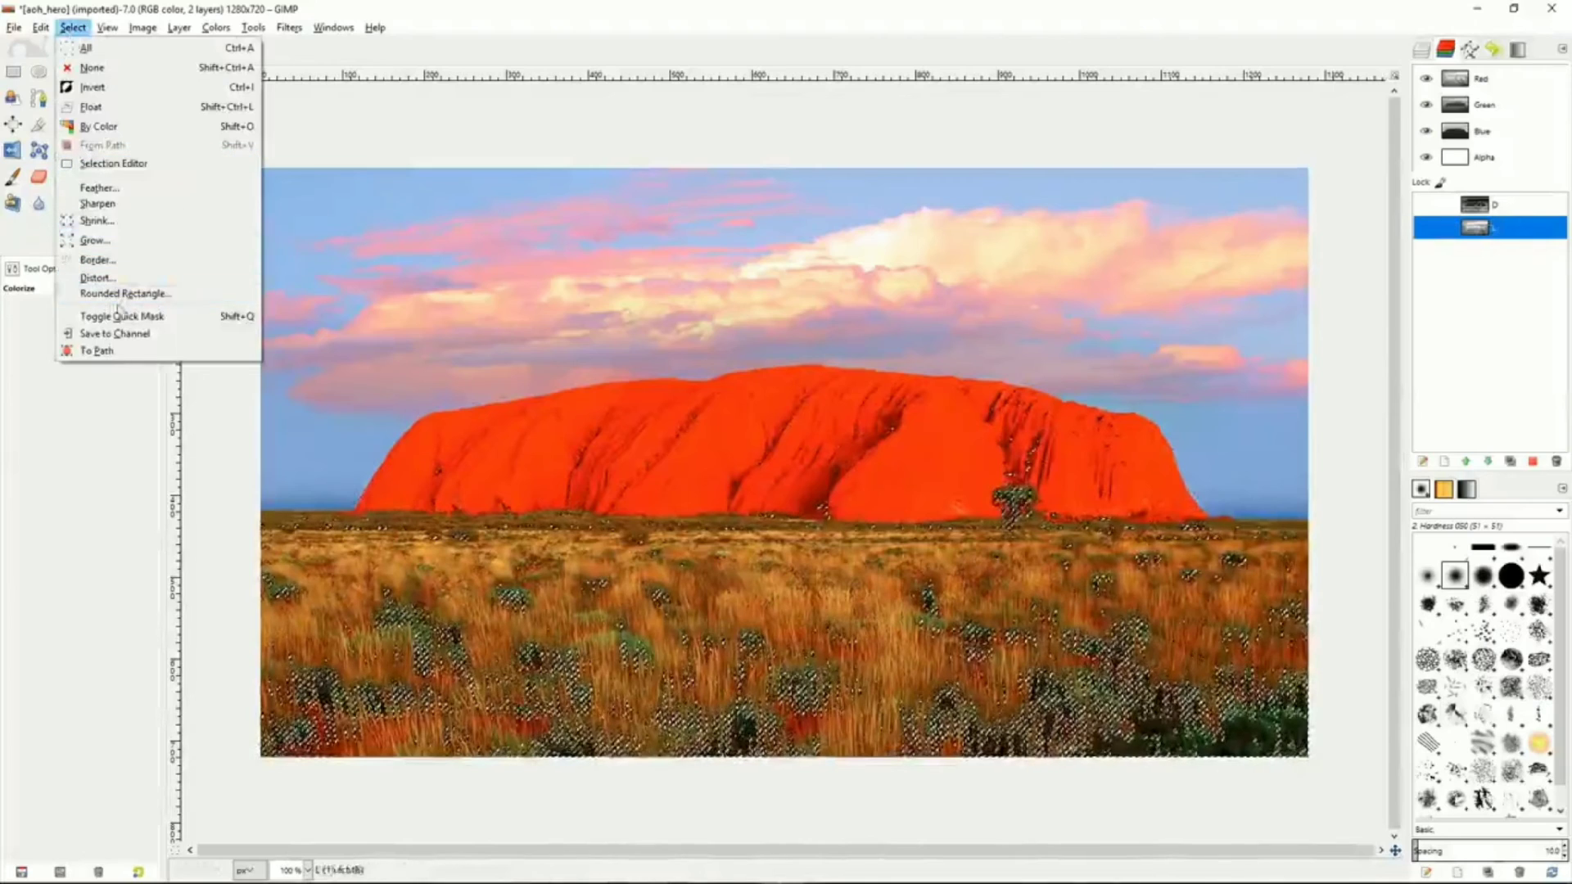
{"action": "left_click", "coordinate": [114, 334]}
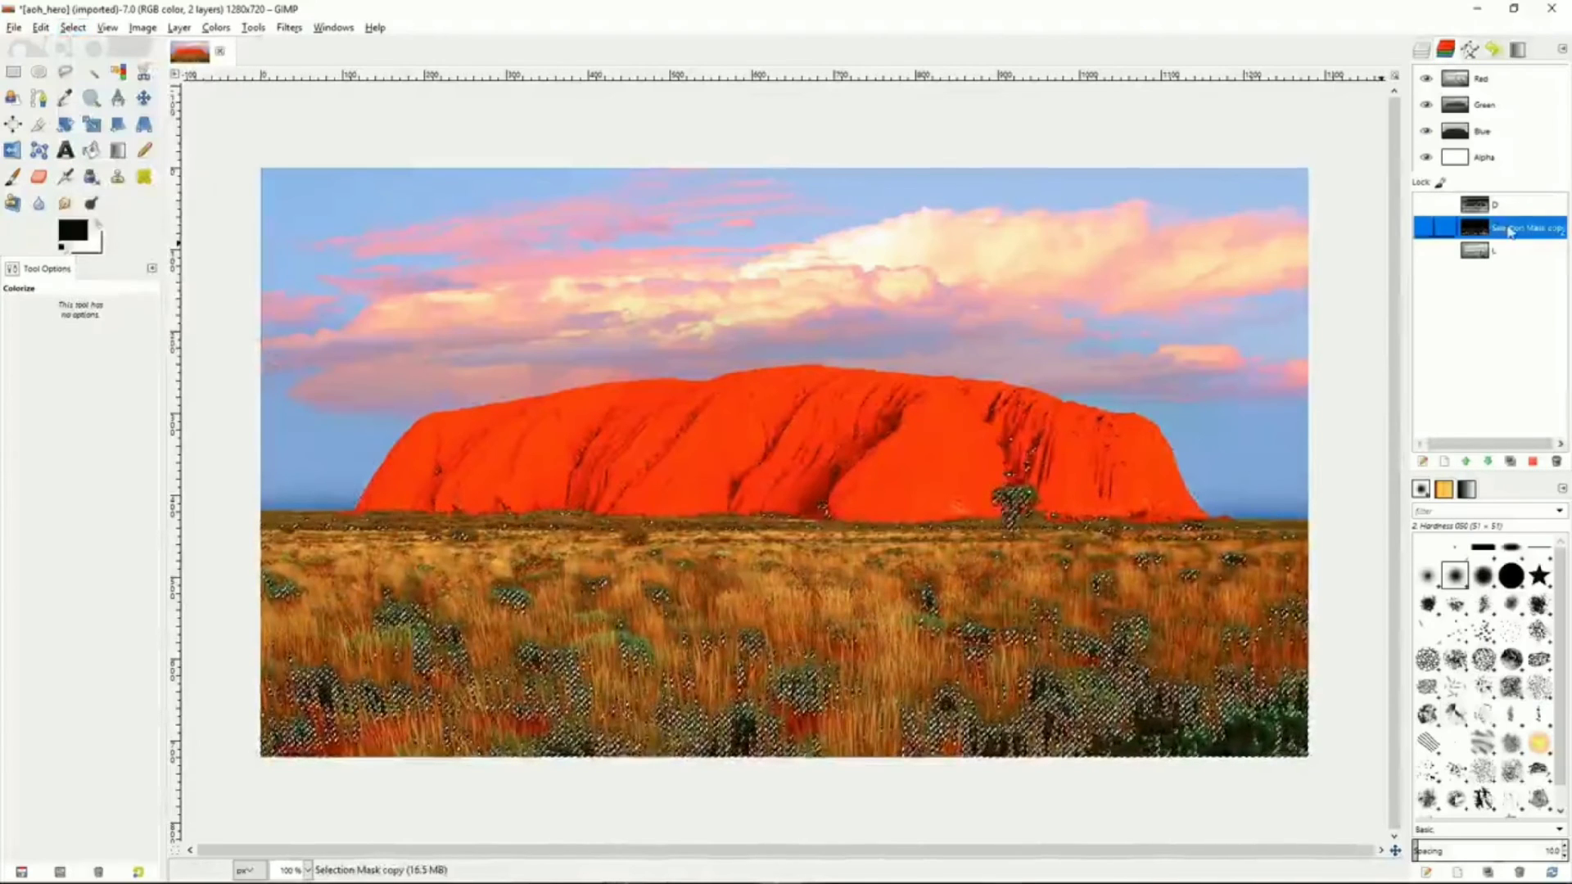
Rename the newly saved selection channel as DD
{"action": "double_click", "coordinate": [1510, 228]}
{"action": "type", "text": "DD"}
{"action": "key", "text": "Return"}
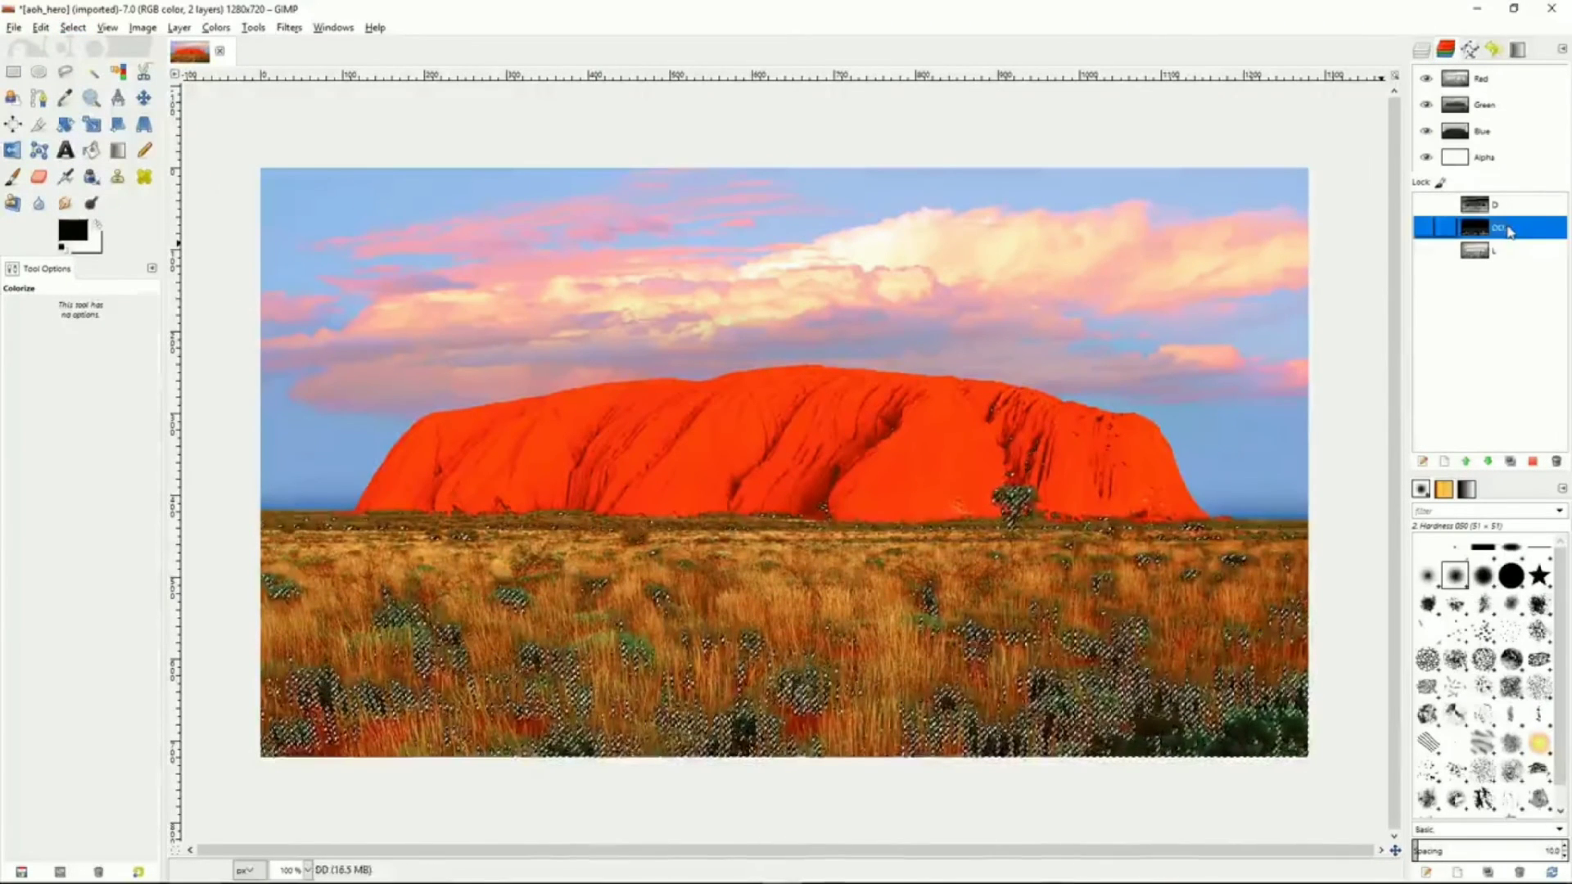
Subtract the L channel from the selection once more and store the resulting selection in a new channel
{"action": "left_click", "coordinate": [1514, 253]}
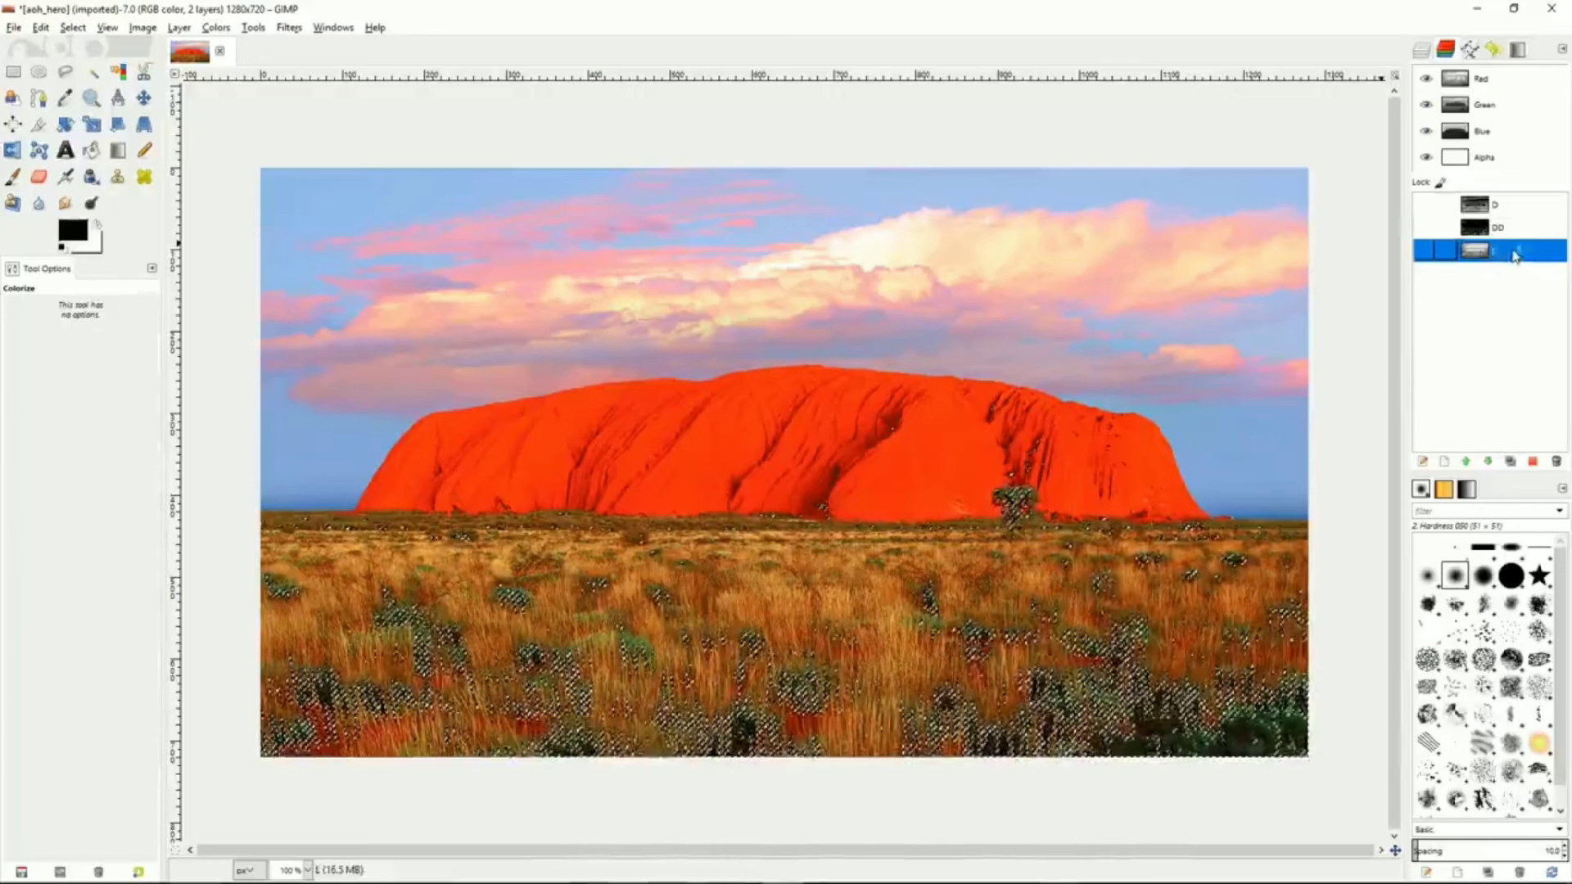
{"action": "right_click", "coordinate": [1514, 255]}
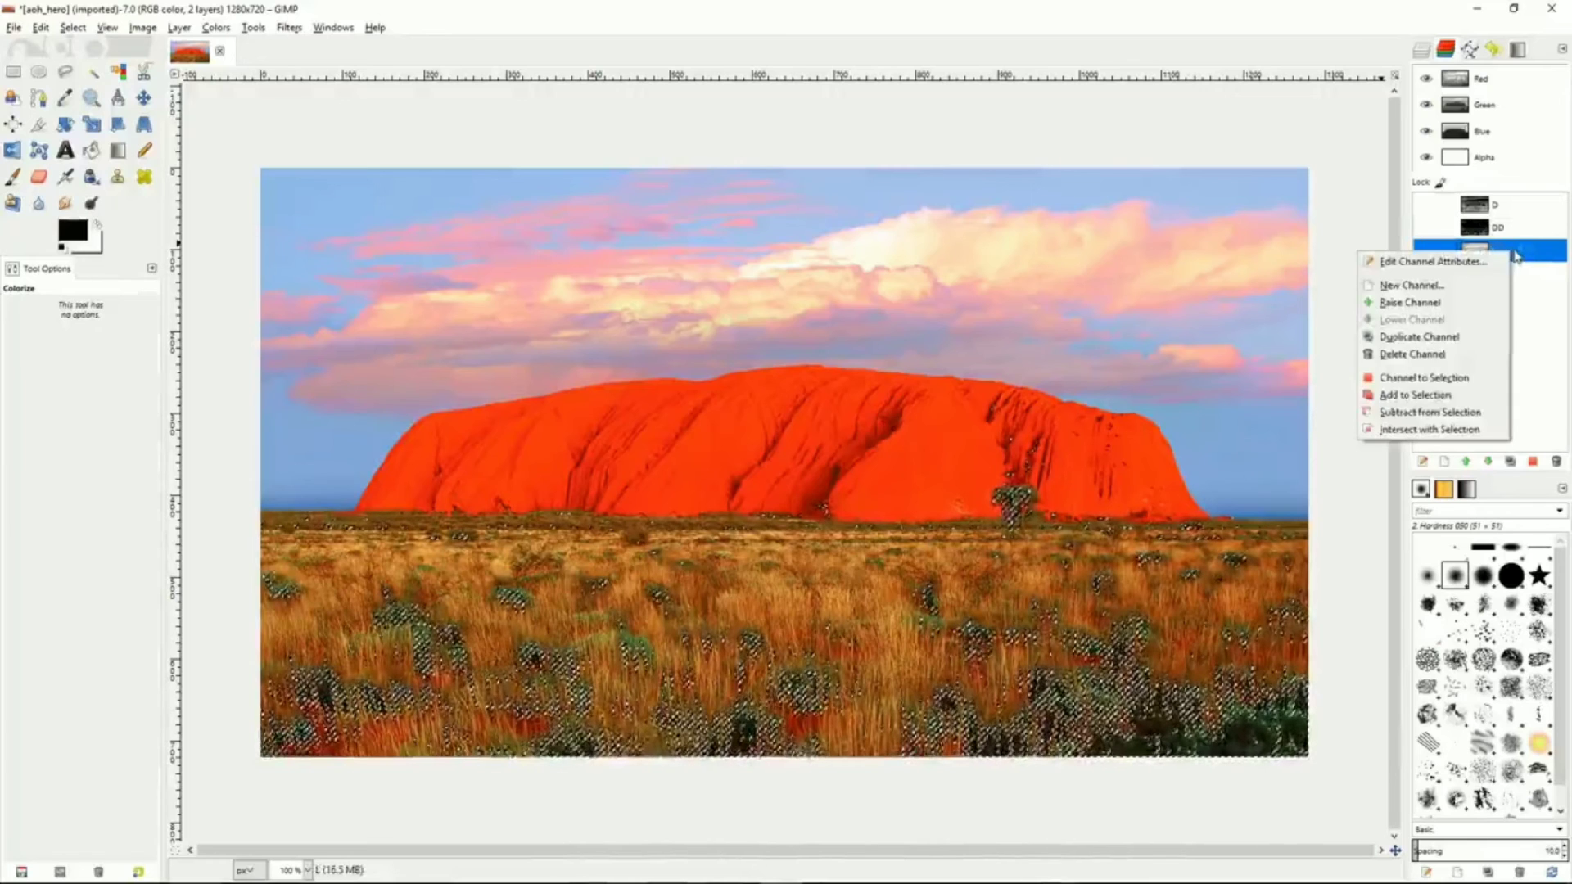
{"action": "left_click", "coordinate": [1428, 415]}
{"action": "left_click", "coordinate": [72, 27]}
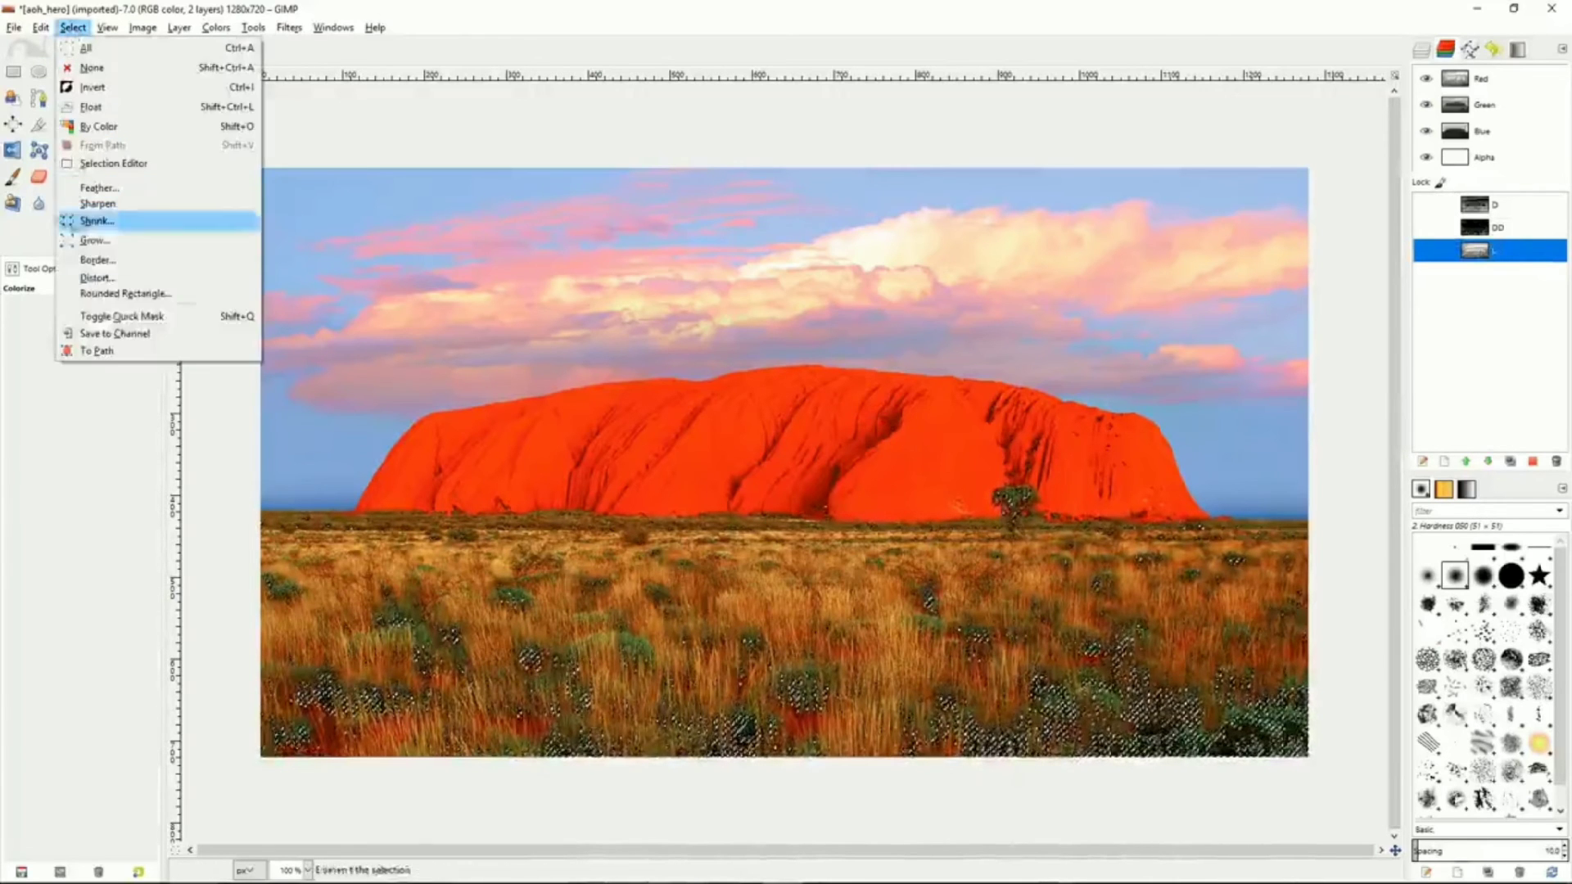
{"action": "left_click", "coordinate": [105, 333]}
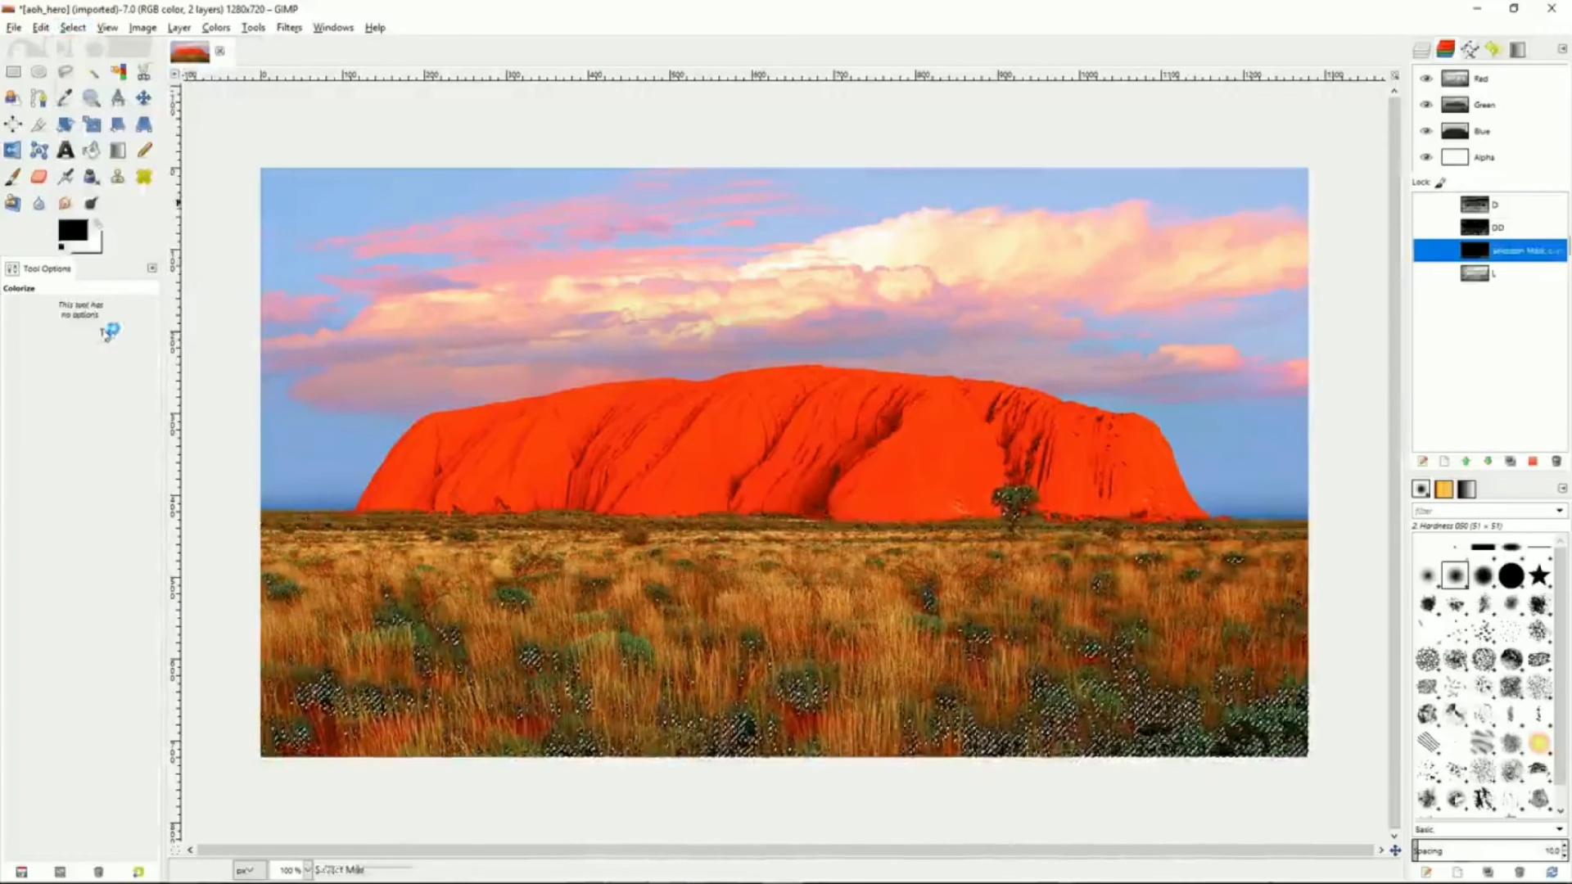
Rename the latest selection channel as DDD
{"action": "double_click", "coordinate": [1504, 250]}
{"action": "type", "text": "DDD"}
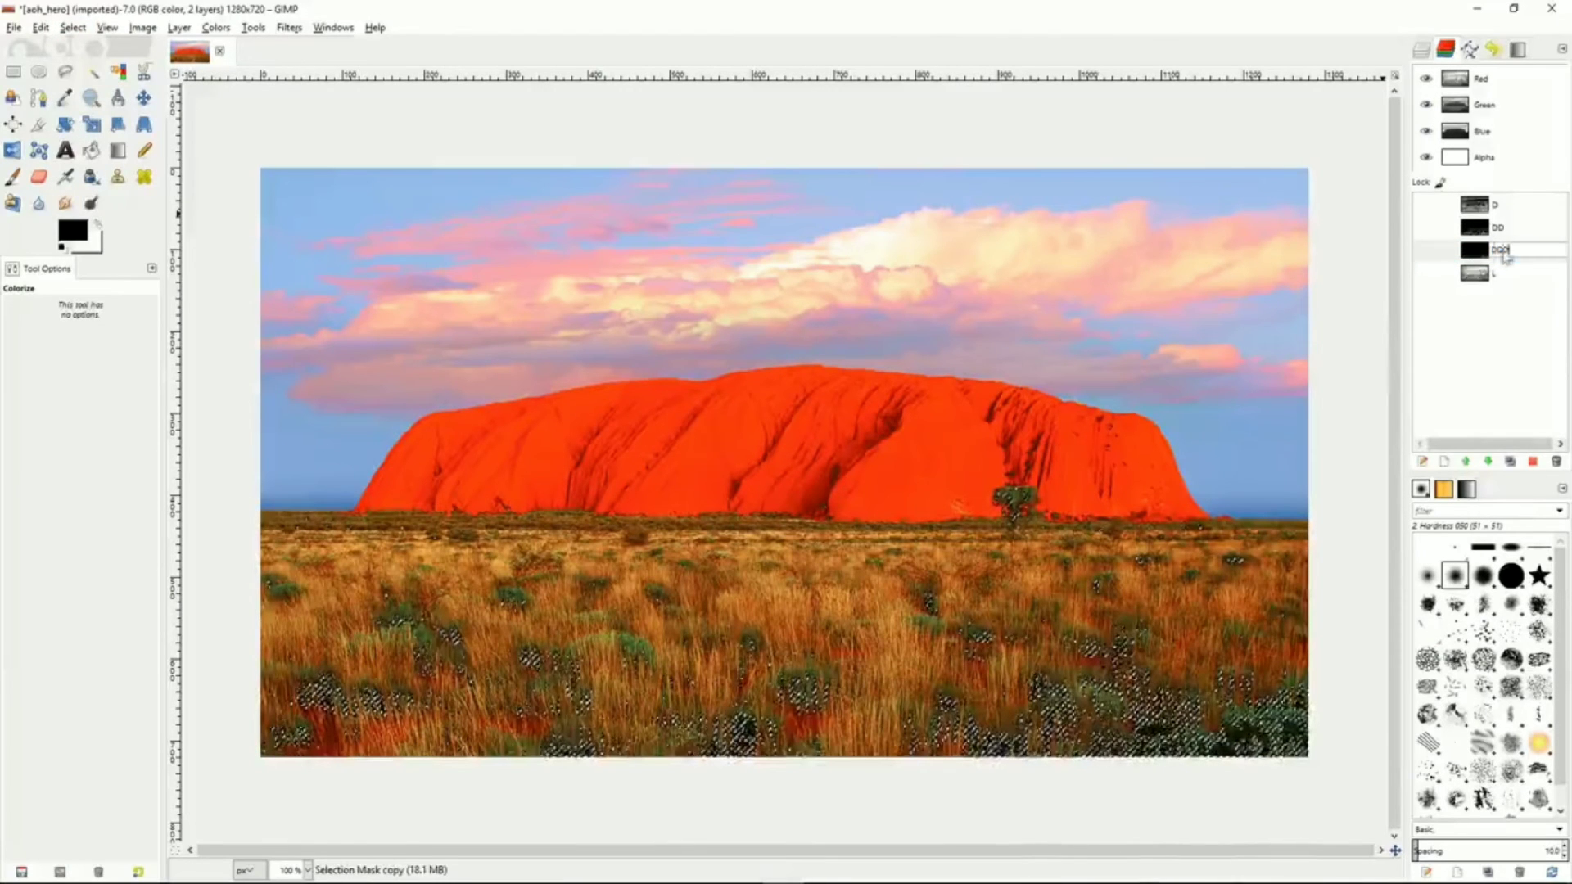
{"action": "key", "text": "Return"}
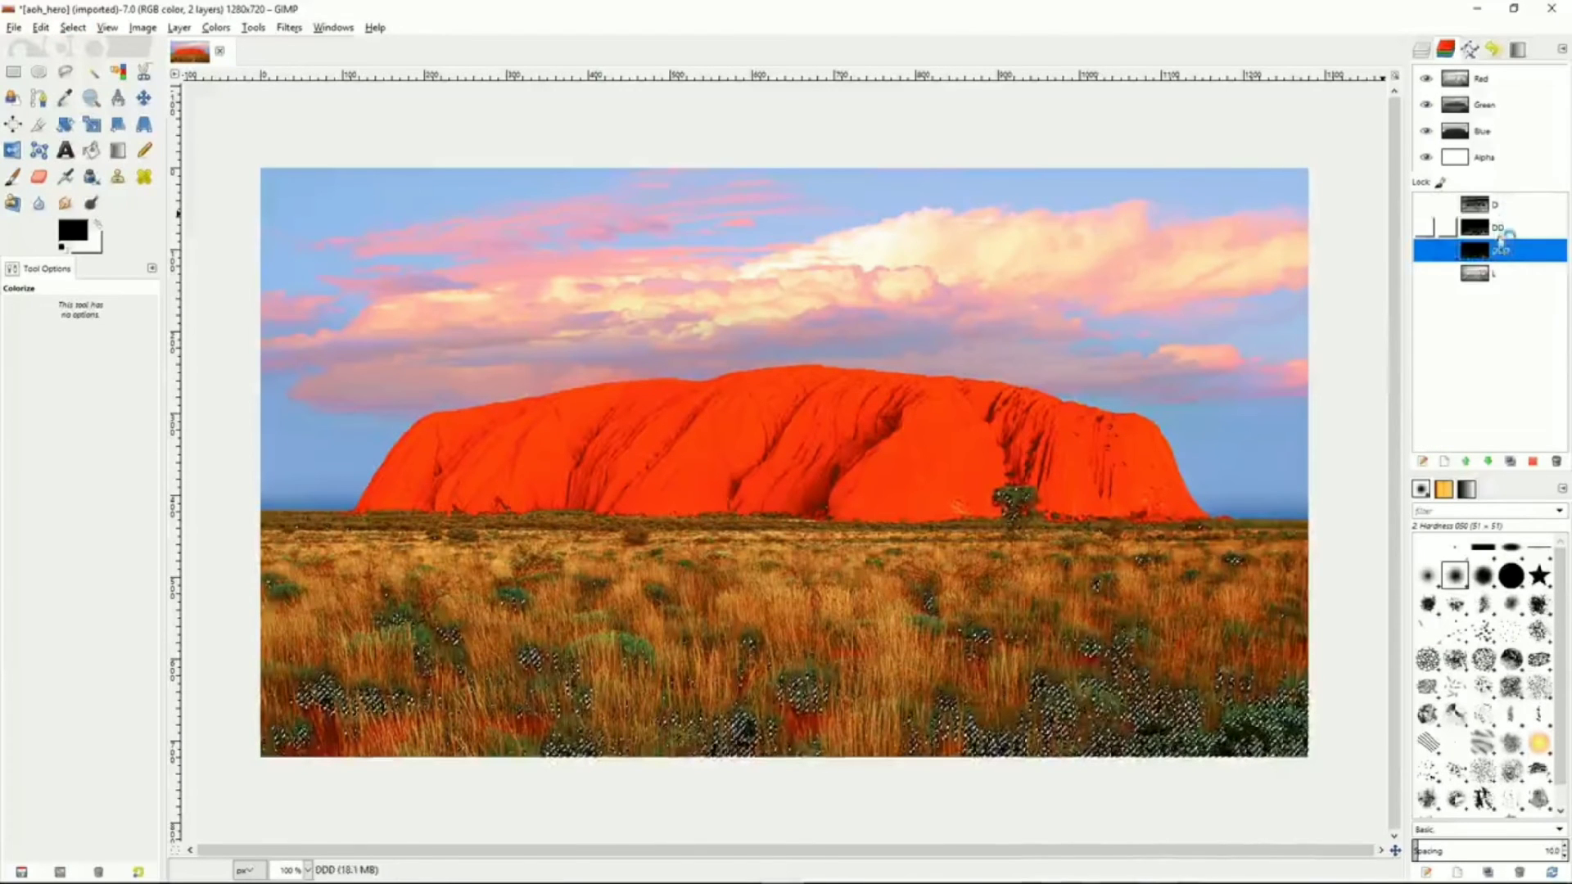
{"action": "mouse_move", "coordinate": [1507, 252]}
{"action": "left_mouse_down"}
{"action": "mouse_move", "coordinate": [1509, 203]}
{"action": "mouse_move", "coordinate": [1508, 252]}
{"action": "left_mouse_up"}
Remove the current selection from the image
{"action": "left_click", "coordinate": [1512, 277]}
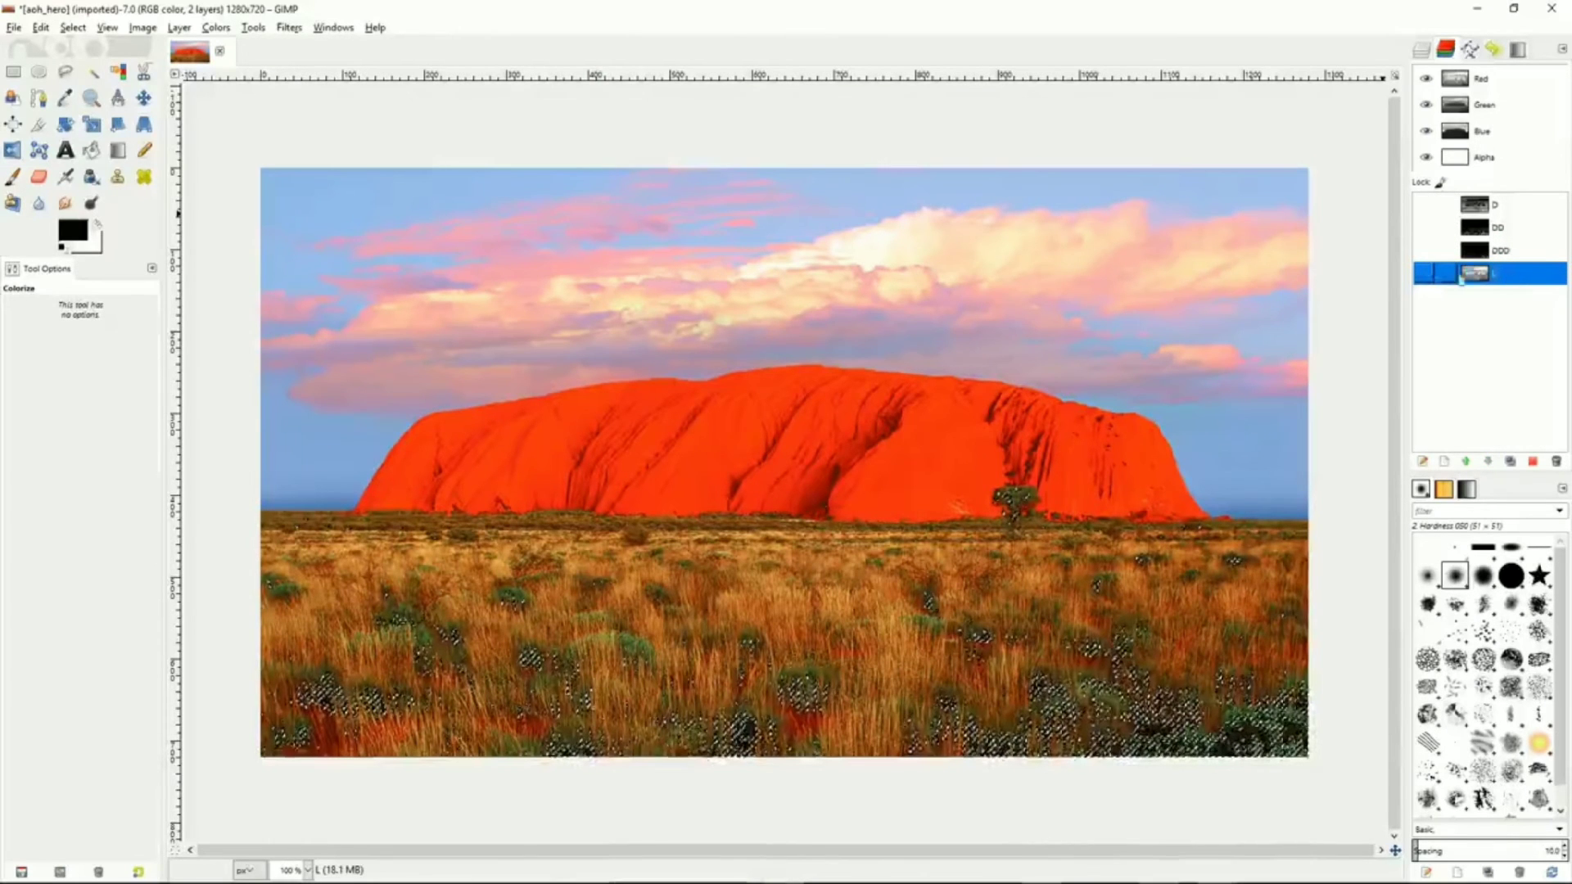
{"action": "right_click", "coordinate": [1126, 295]}
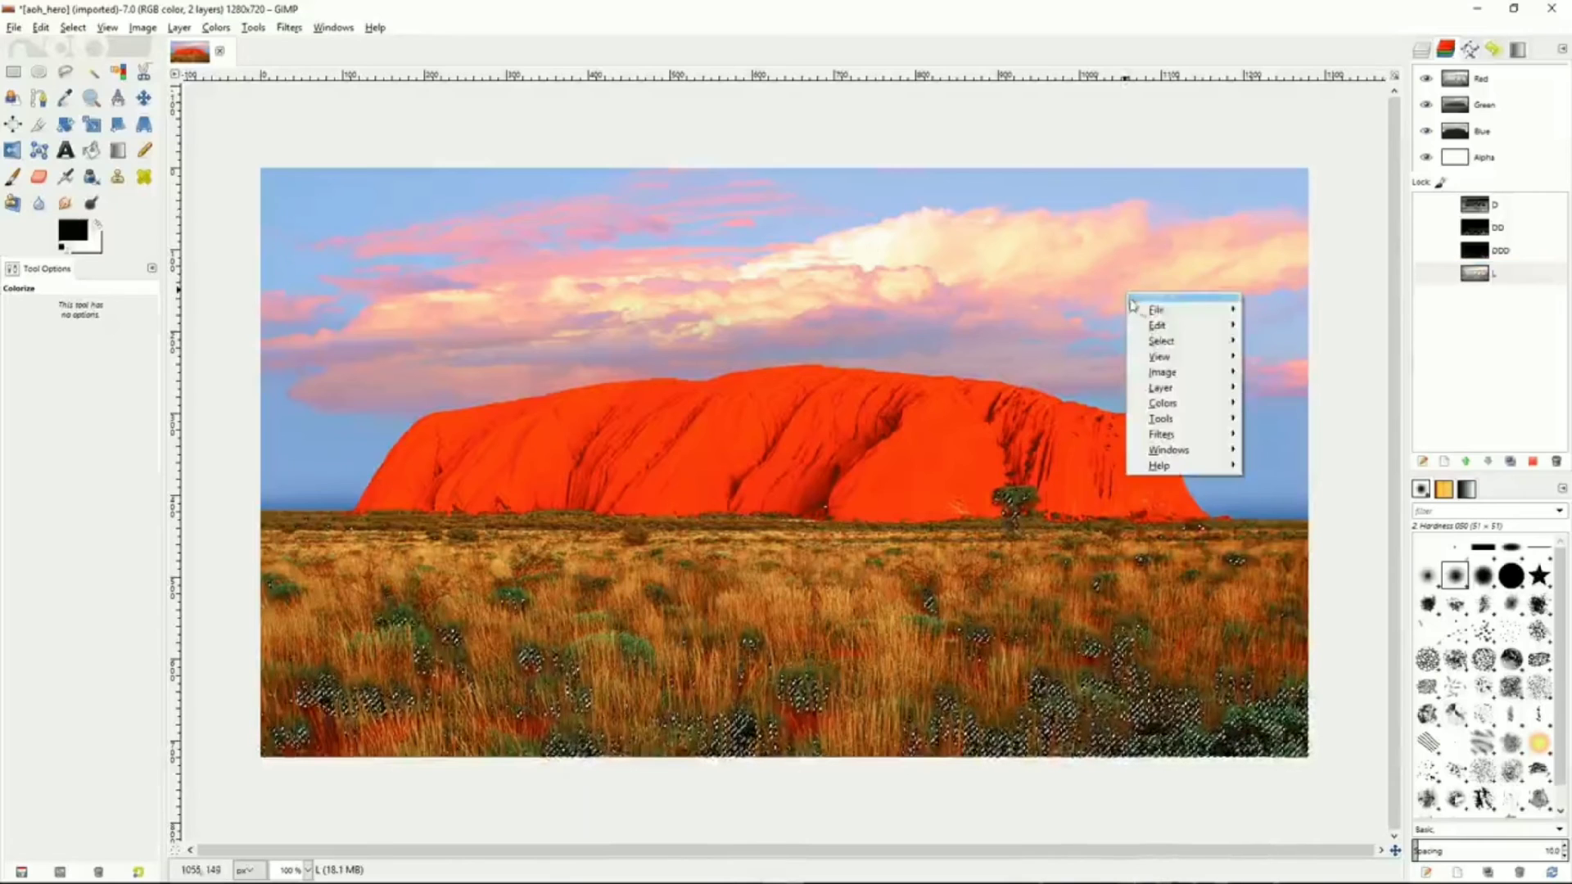
{"action": "mouse_move", "coordinate": [1175, 342]}
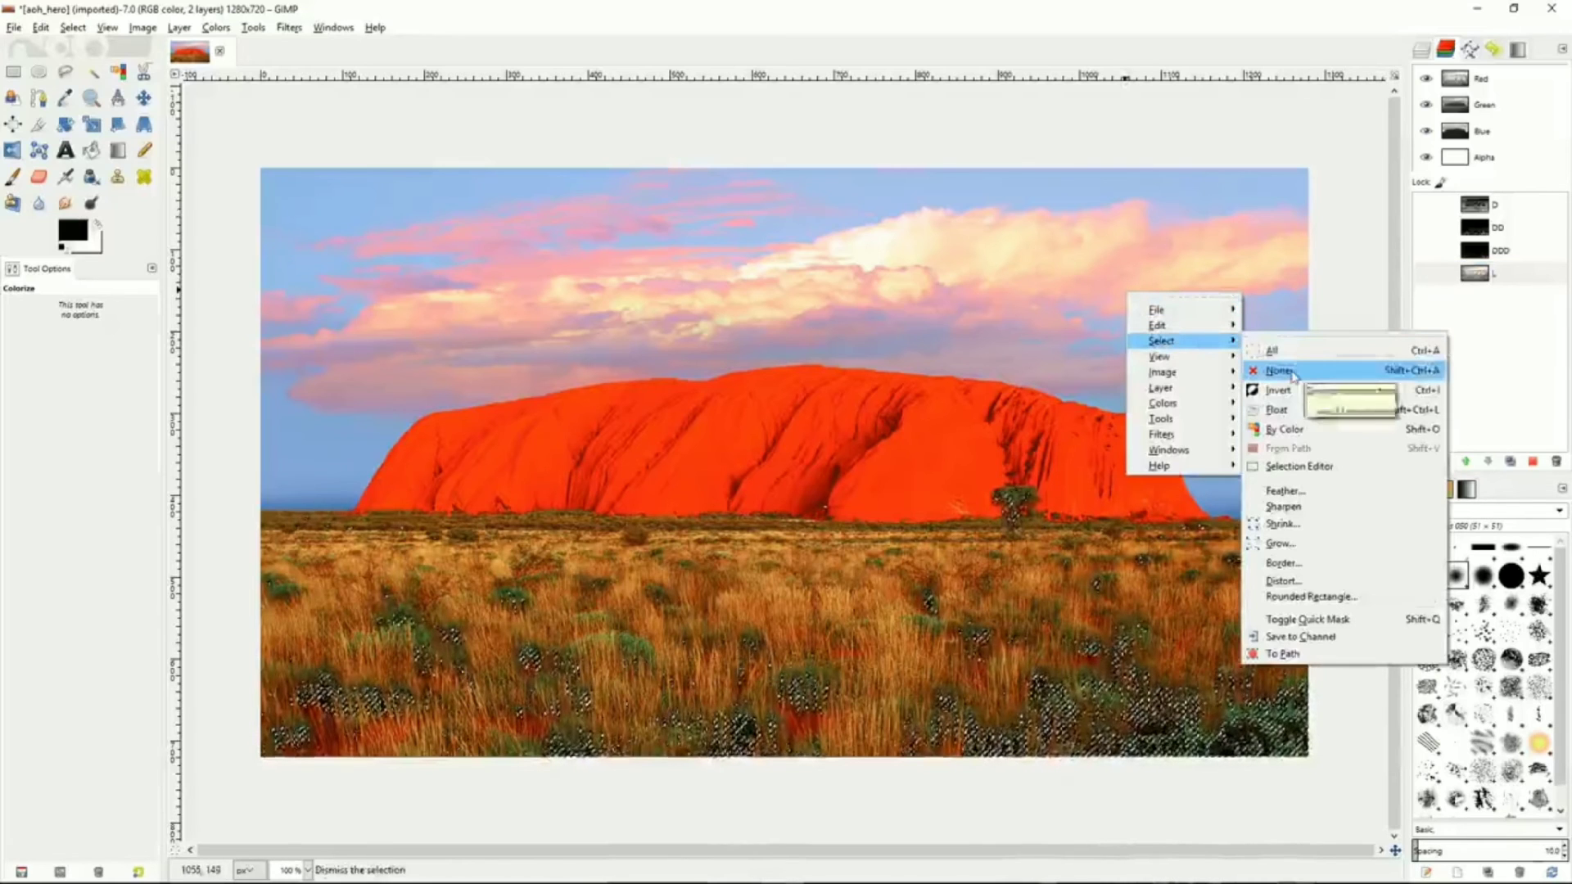
{"action": "left_click", "coordinate": [1279, 371]}
Select the whole image and subtract the D channel from the selection
{"action": "left_click", "coordinate": [1505, 284]}
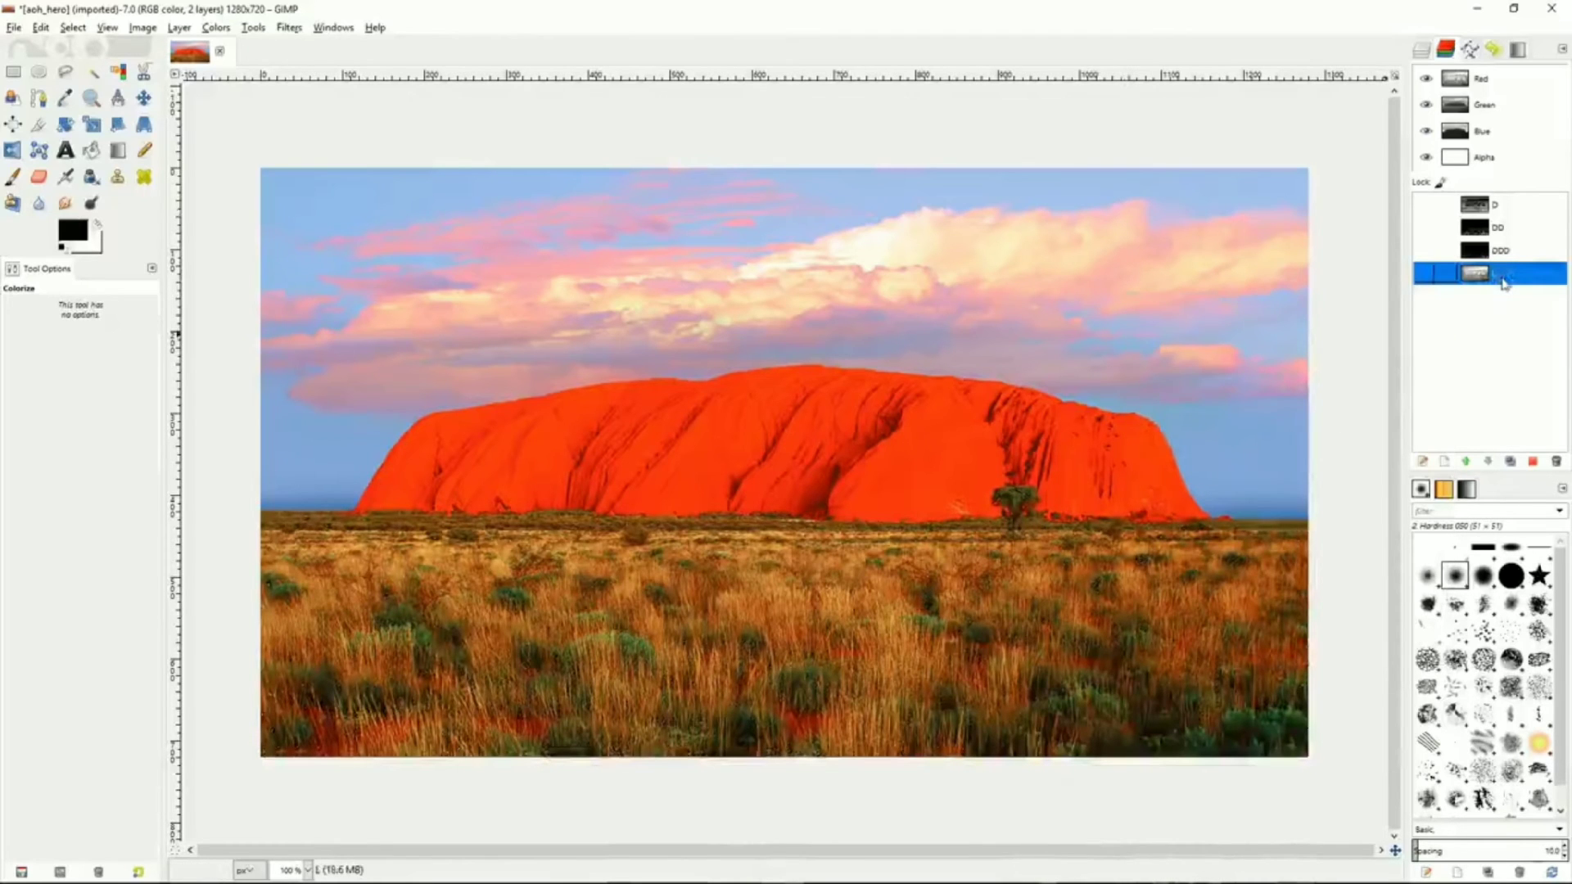
{"action": "left_click", "coordinate": [1510, 207]}
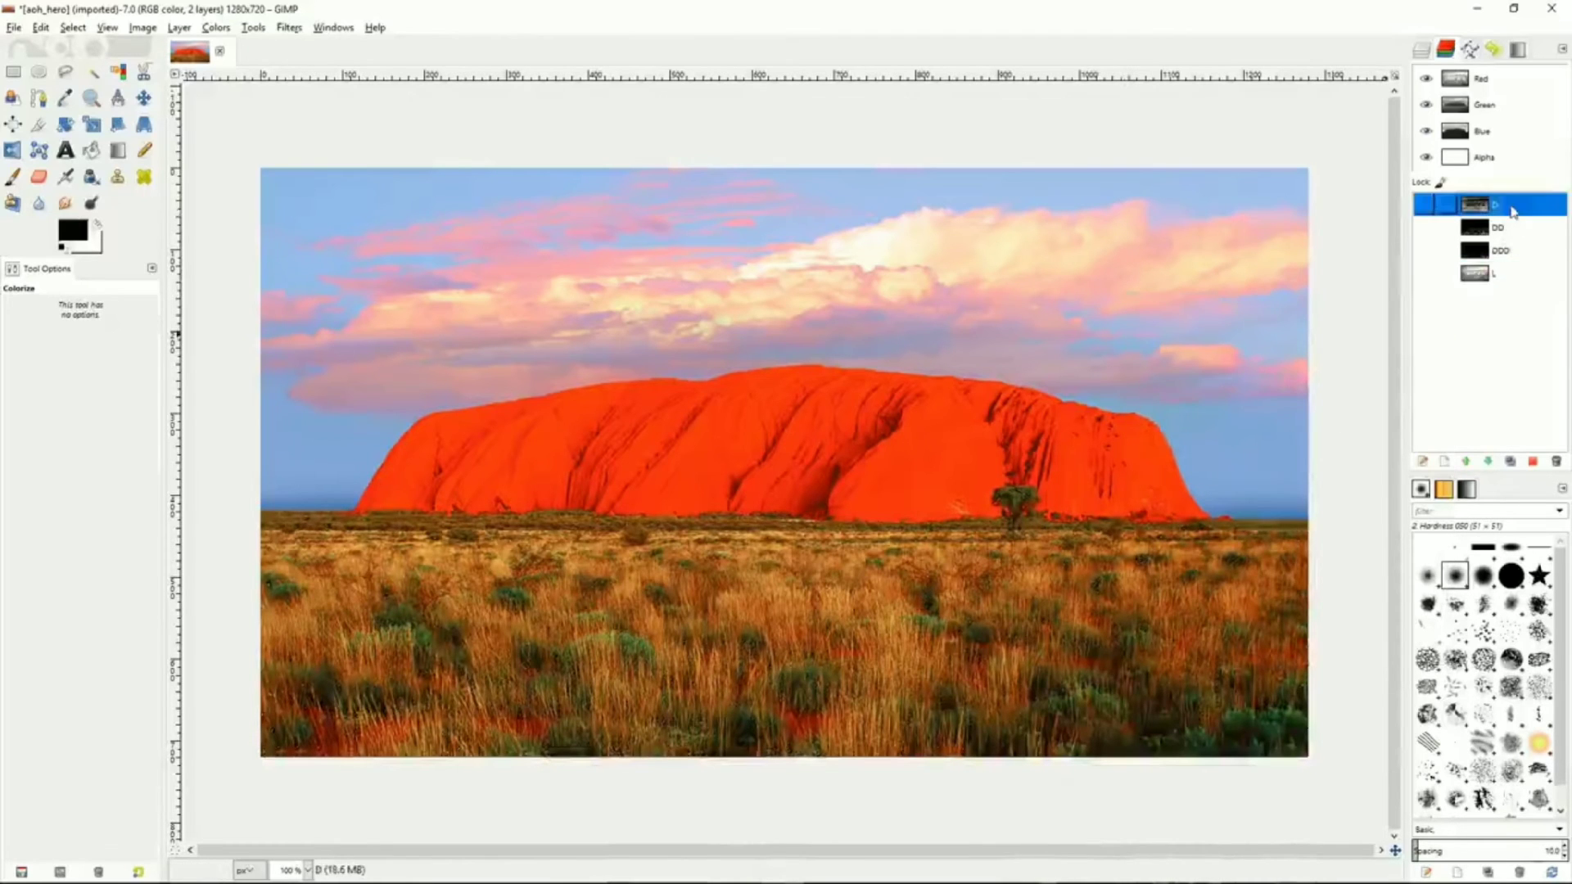
{"action": "right_click", "coordinate": [1101, 360]}
{"action": "mouse_move", "coordinate": [1142, 406]}
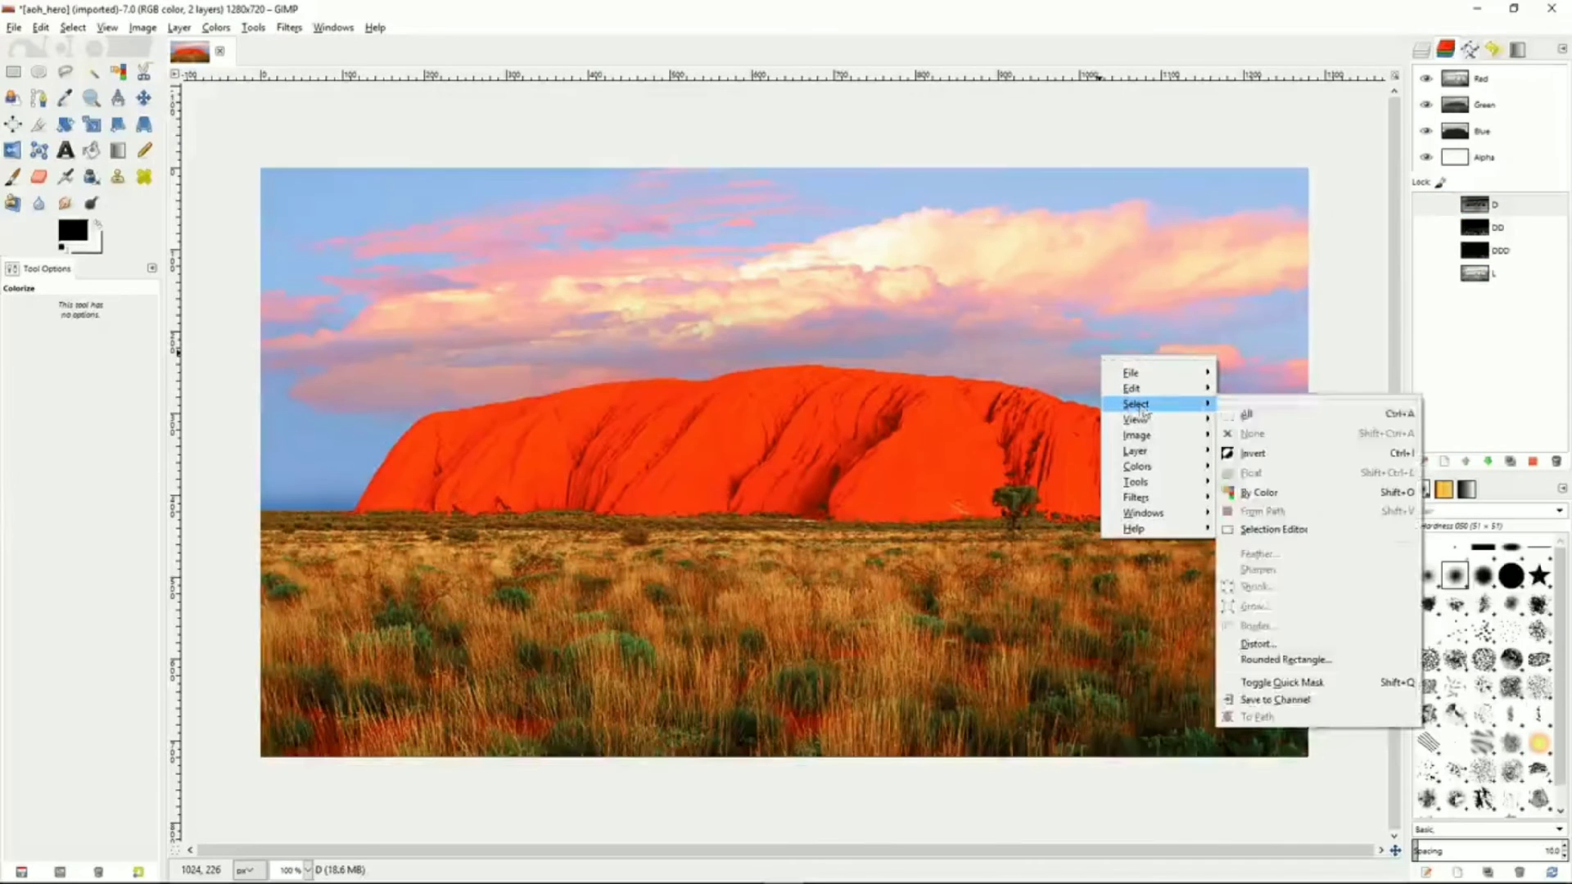
{"action": "left_click", "coordinate": [1261, 416]}
{"action": "left_click", "coordinate": [1482, 206]}
{"action": "right_click", "coordinate": [1484, 211]}
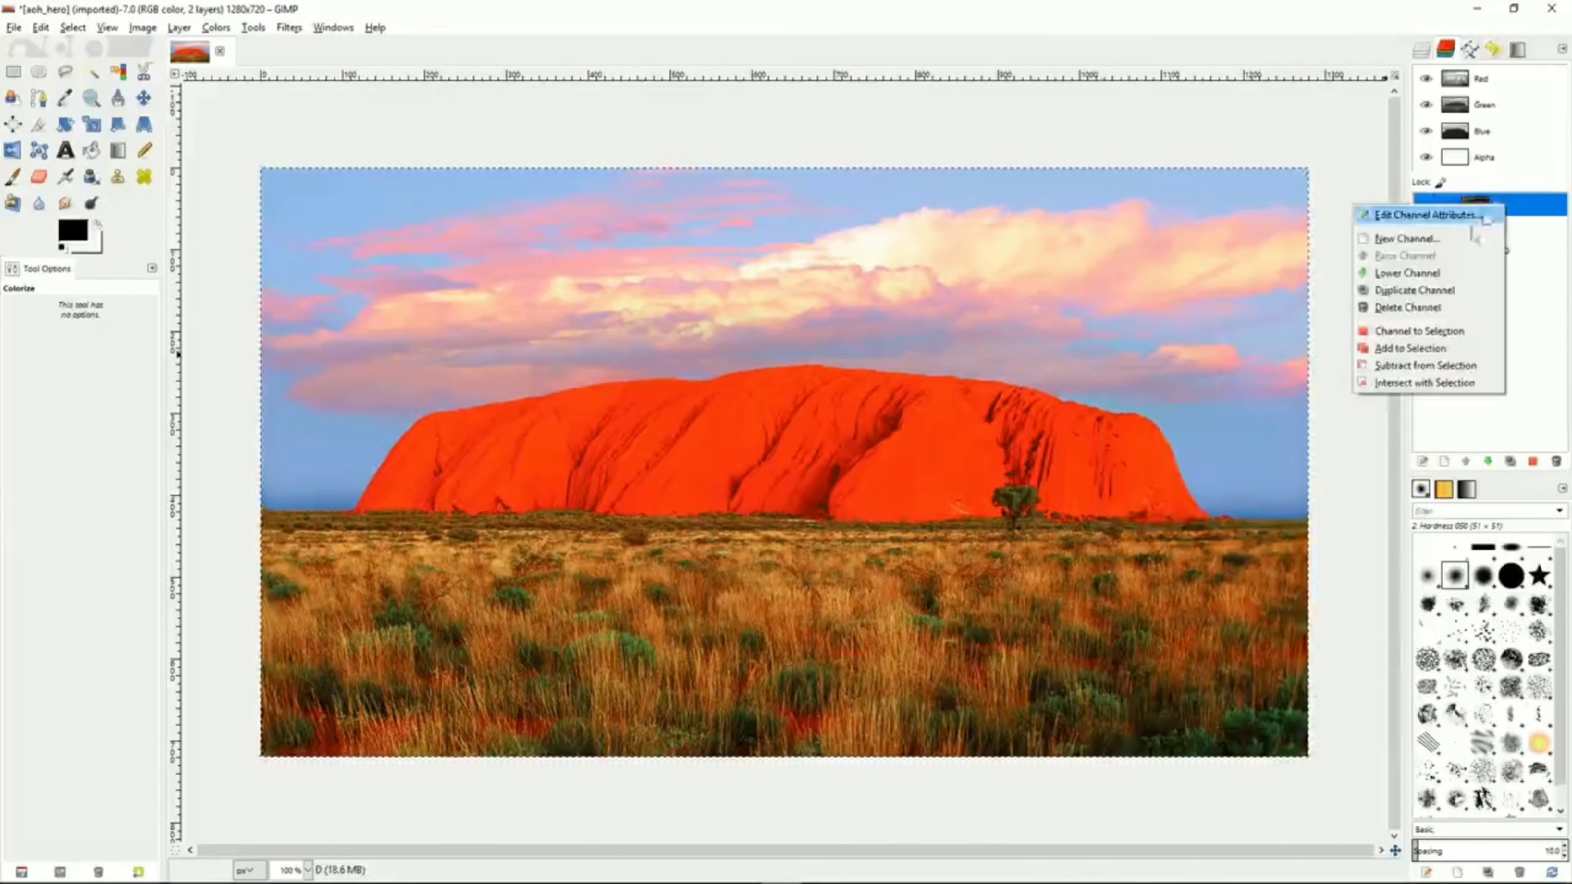
{"action": "left_click", "coordinate": [1423, 380]}
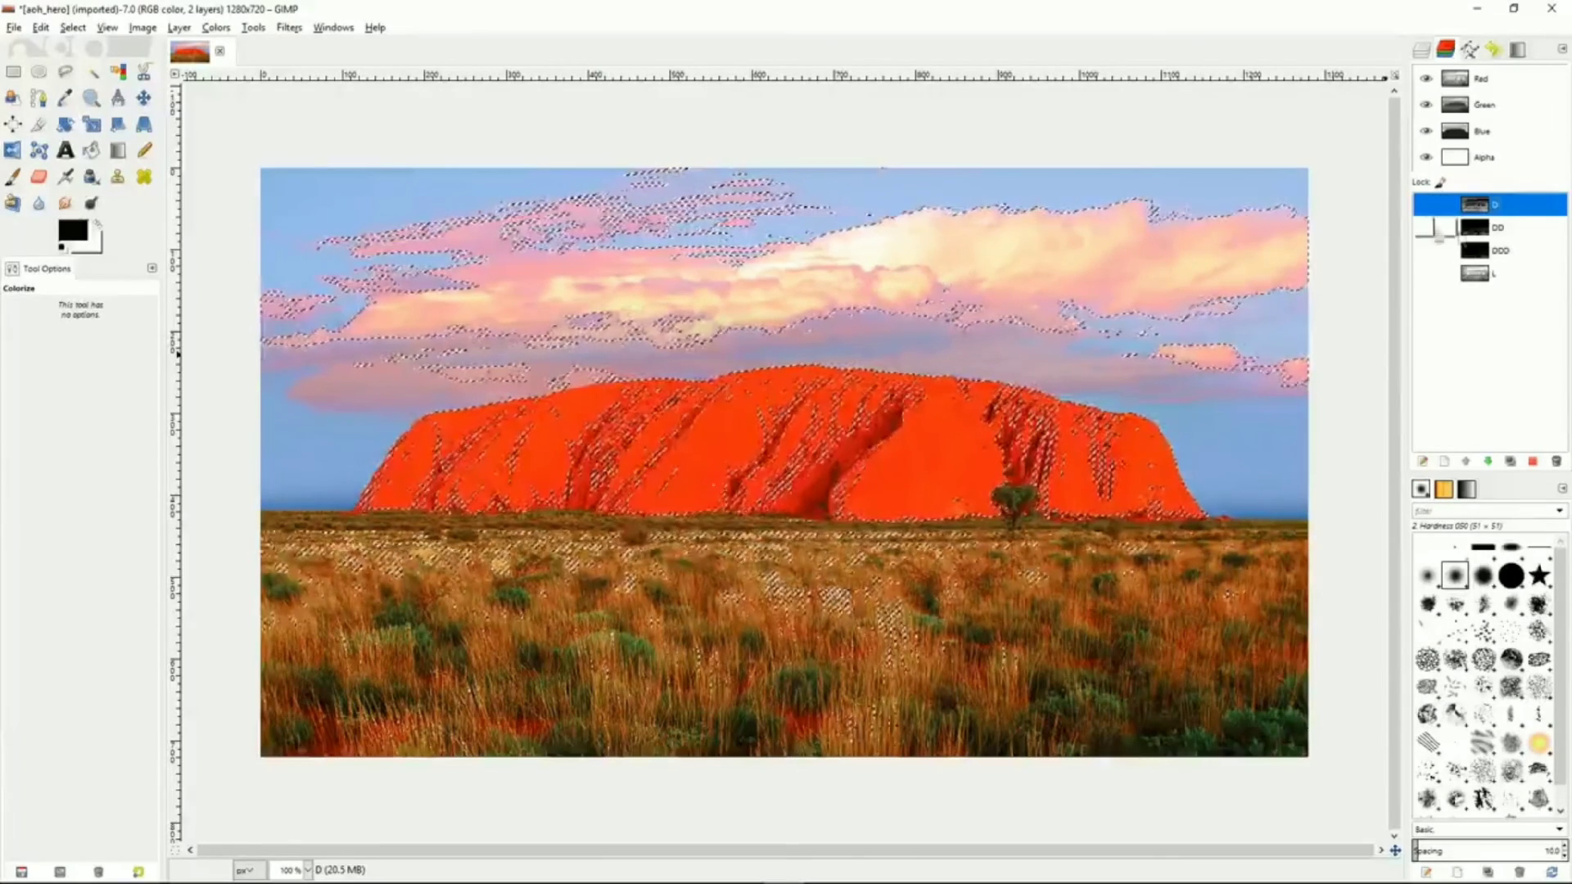
Save the selection to a new channel and rename it LL
{"action": "left_click", "coordinate": [75, 28]}
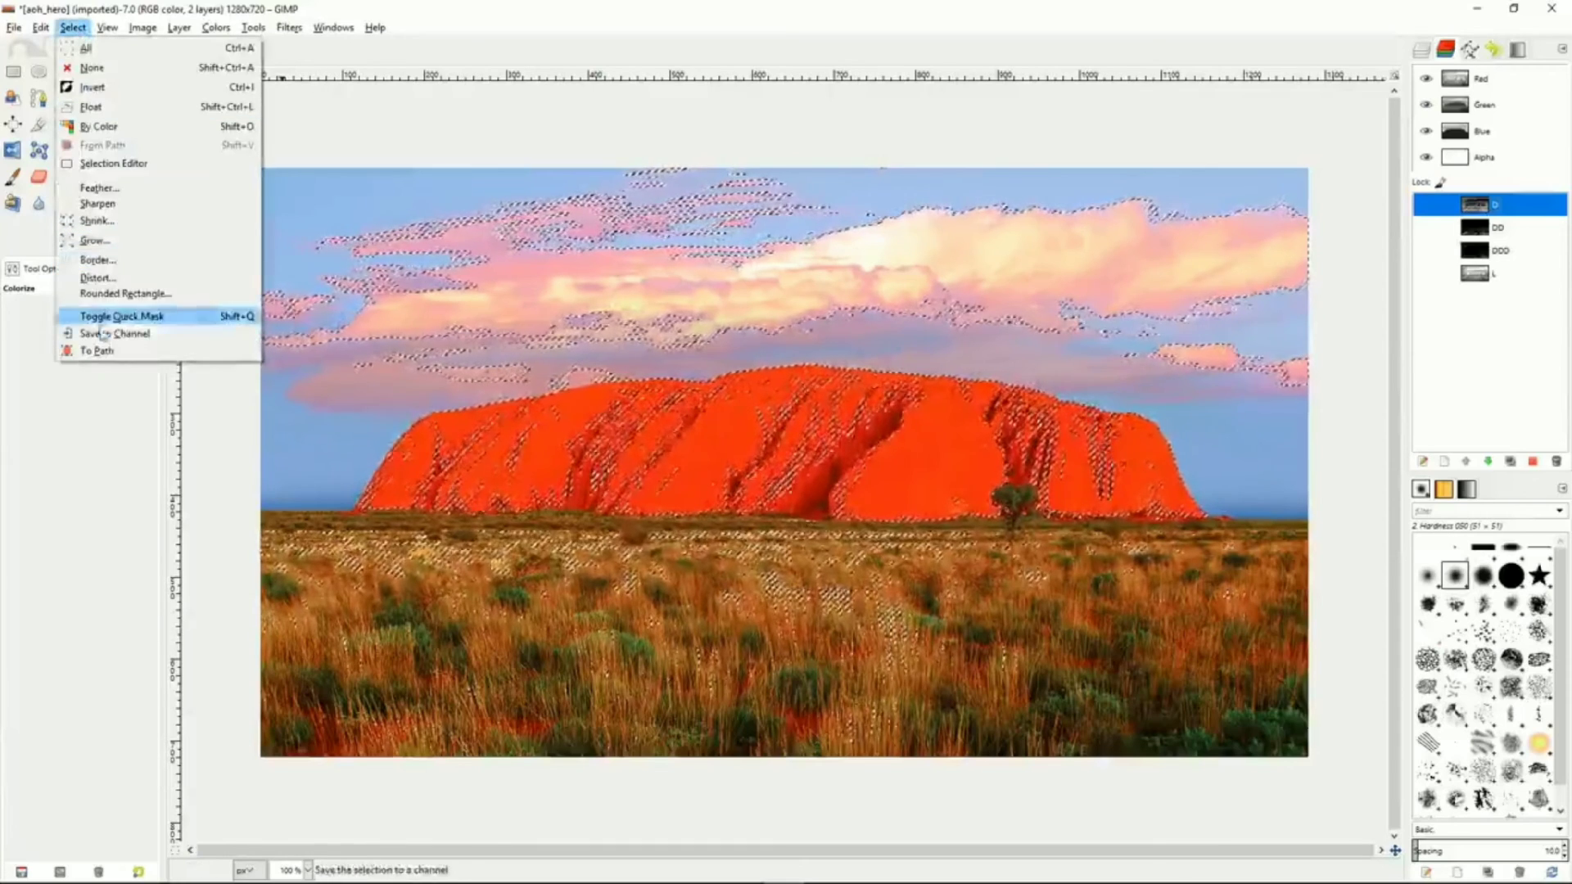
{"action": "left_click", "coordinate": [153, 338]}
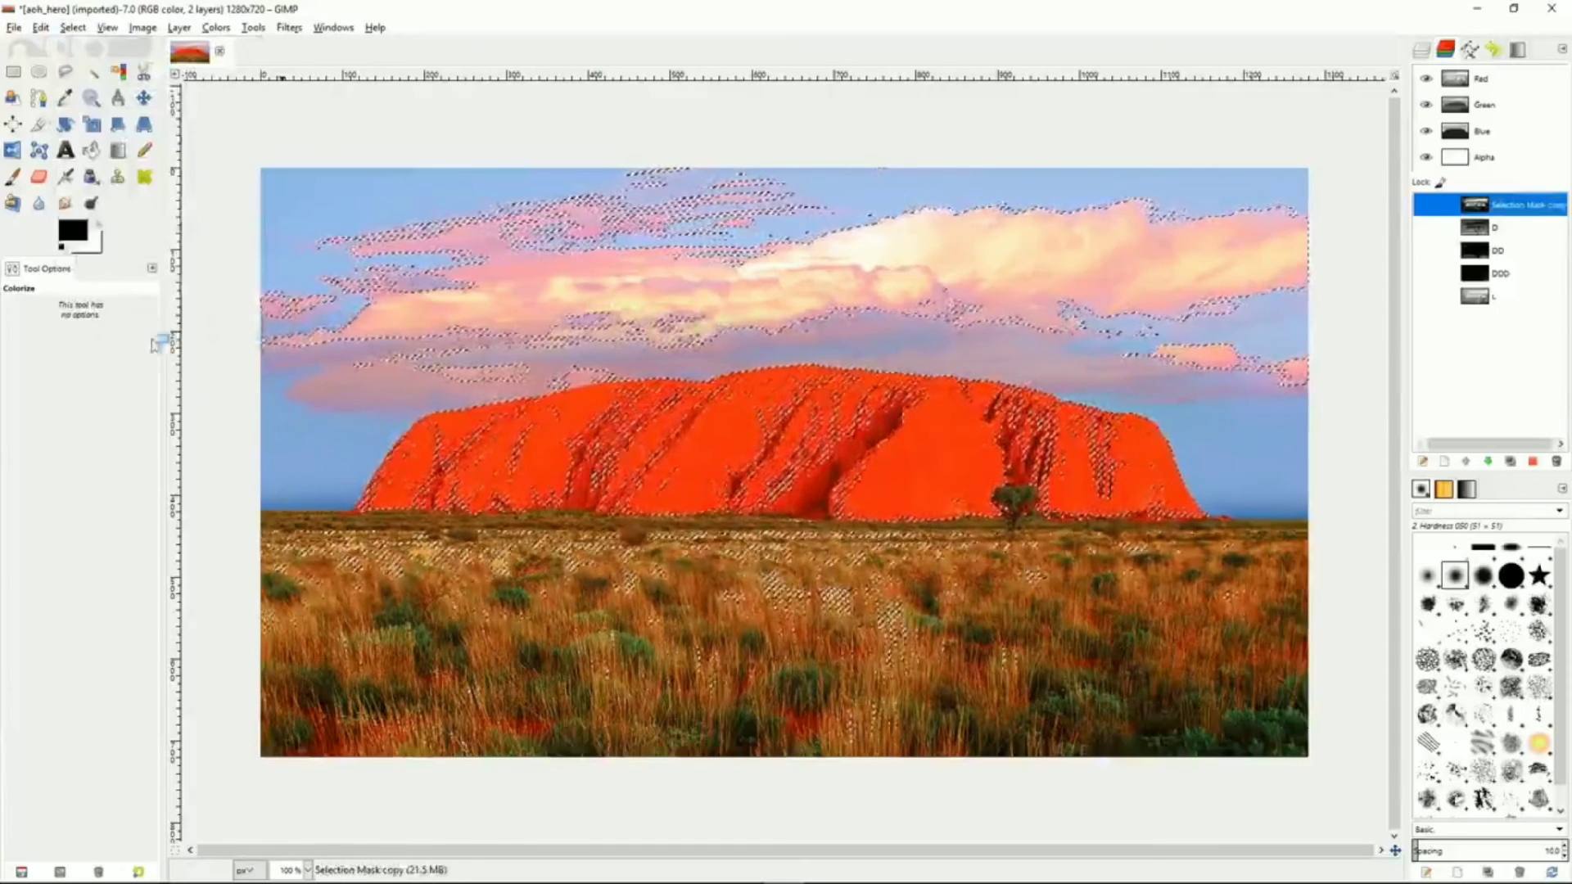
{"action": "double_click", "coordinate": [1514, 206]}
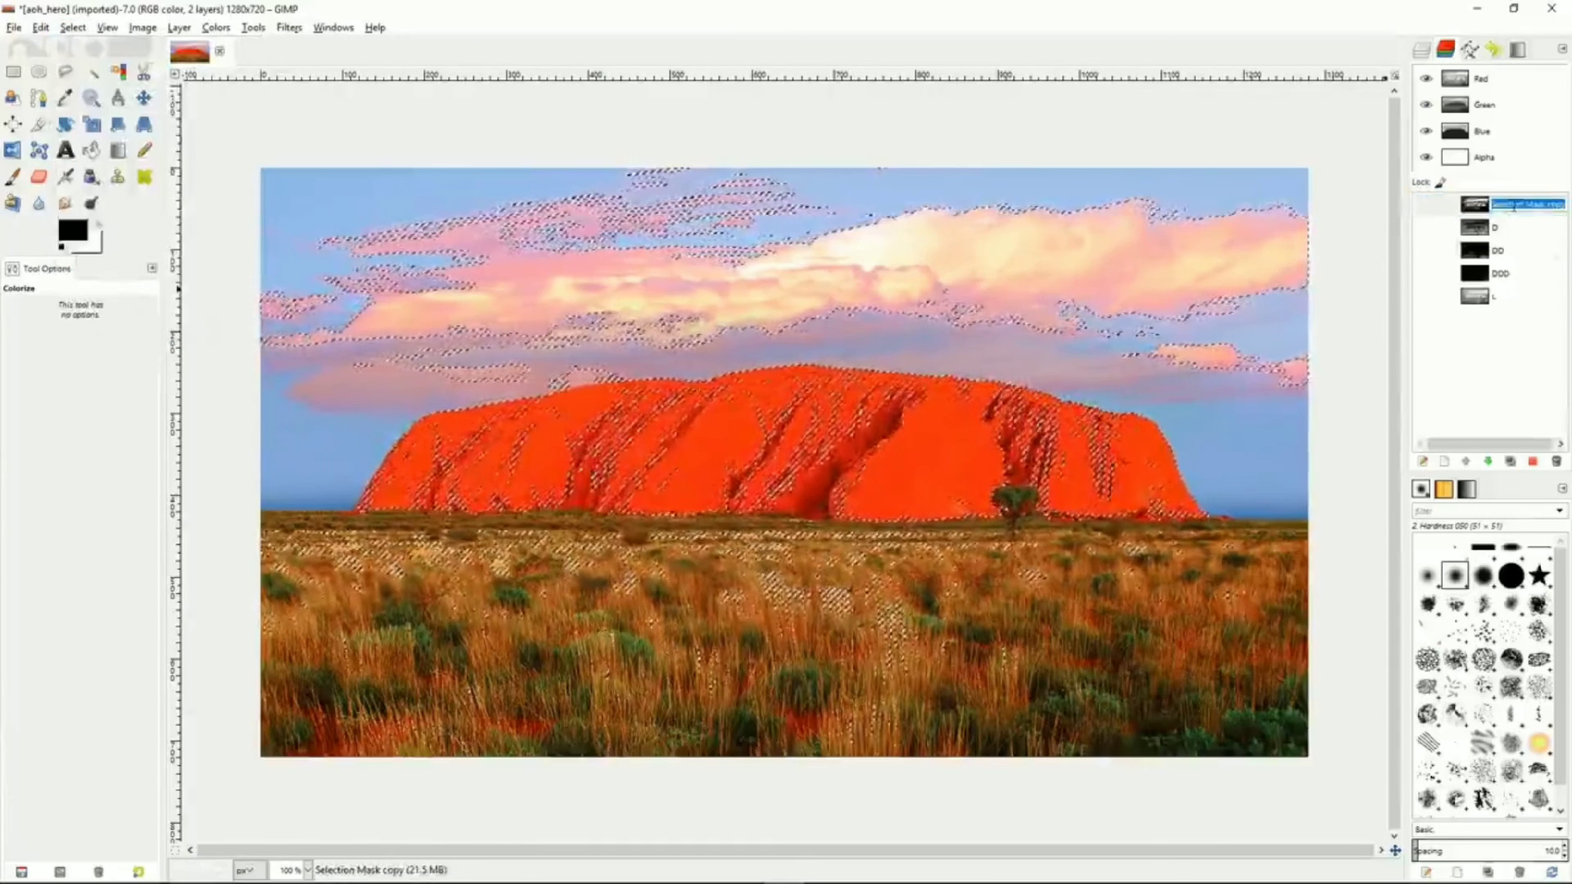
{"action": "type", "text": "LL"}
{"action": "key", "text": "Return"}
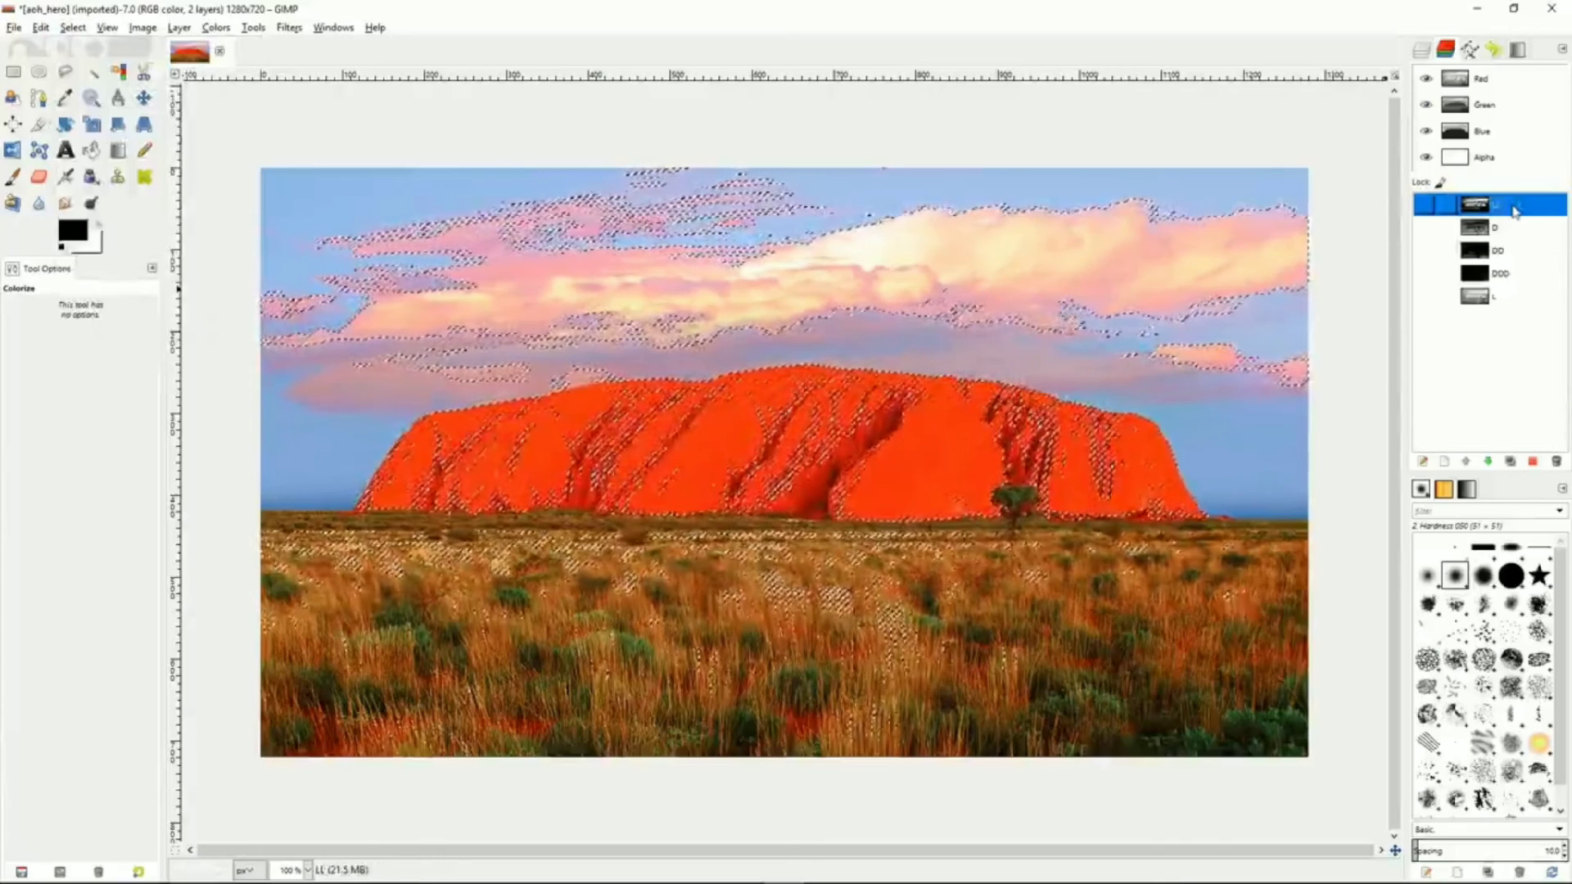
Add the D channel to the selection and save the result to a new channel
{"action": "left_click", "coordinate": [1511, 229]}
{"action": "right_click", "coordinate": [1510, 230]}
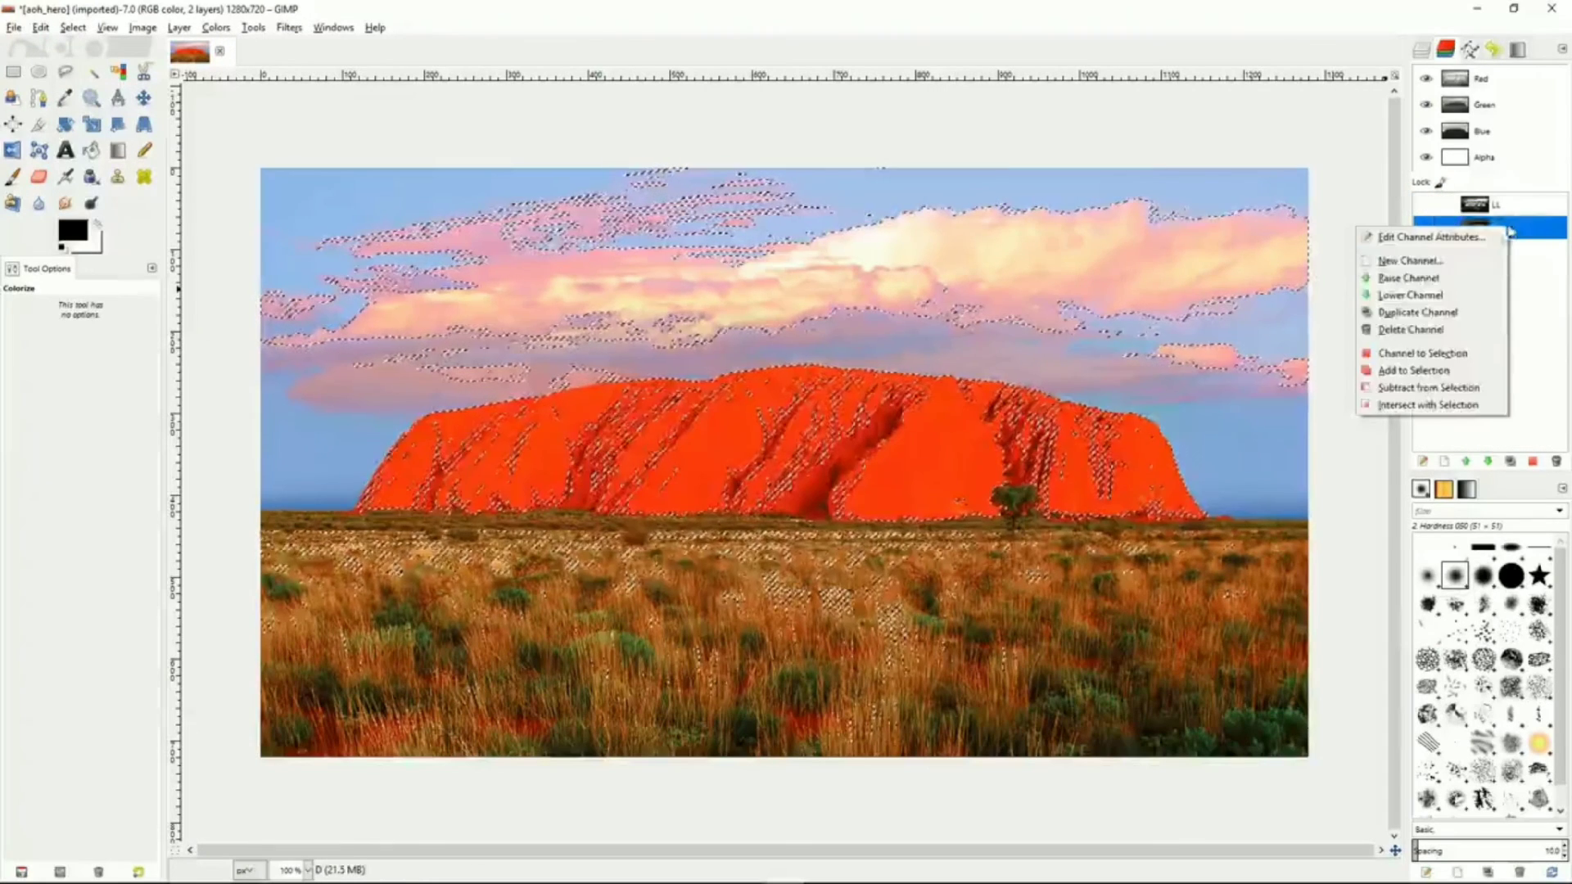
{"action": "left_click", "coordinate": [1417, 373]}
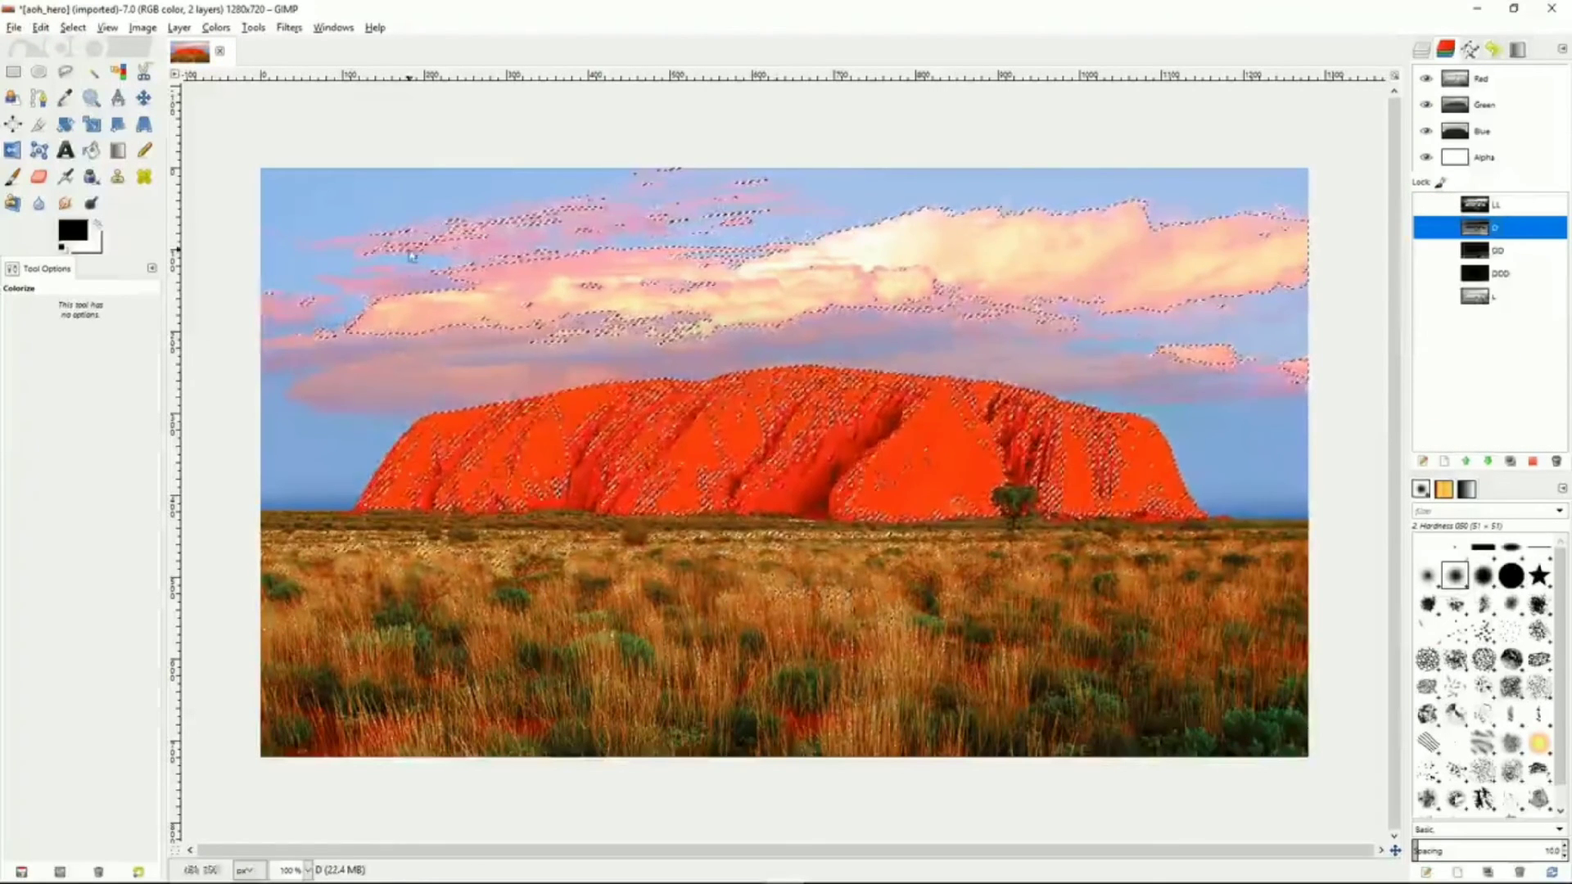
{"action": "left_click", "coordinate": [73, 27]}
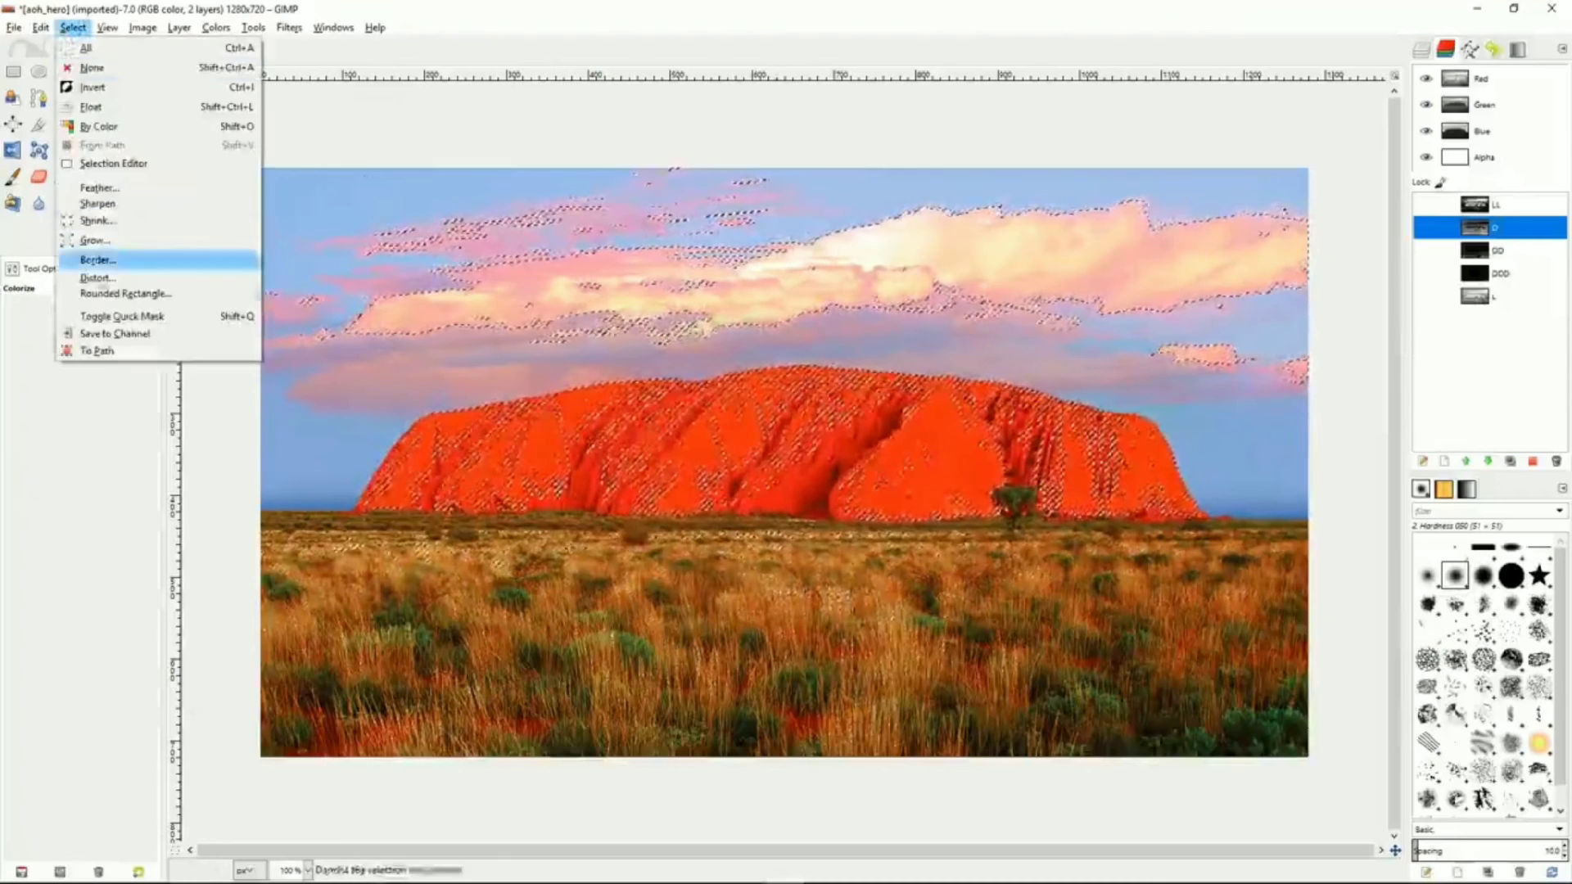
{"action": "left_click", "coordinate": [115, 333]}
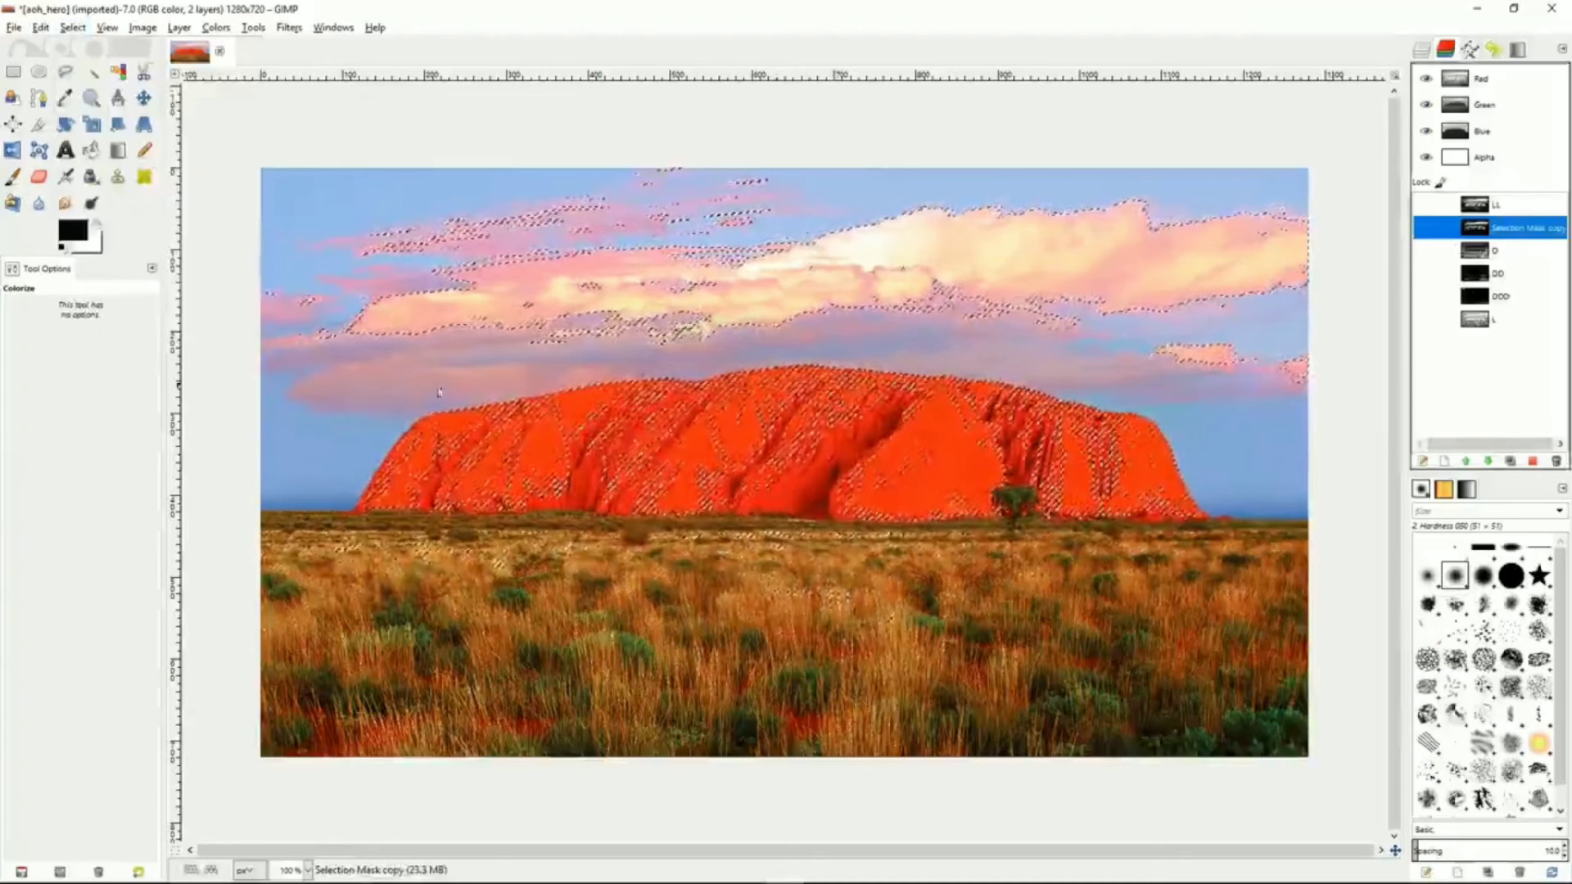
Rename the new channel as LLL and reorder the channels to D, DD, DDD, L, LL, LLL
{"action": "double_click", "coordinate": [1515, 234]}
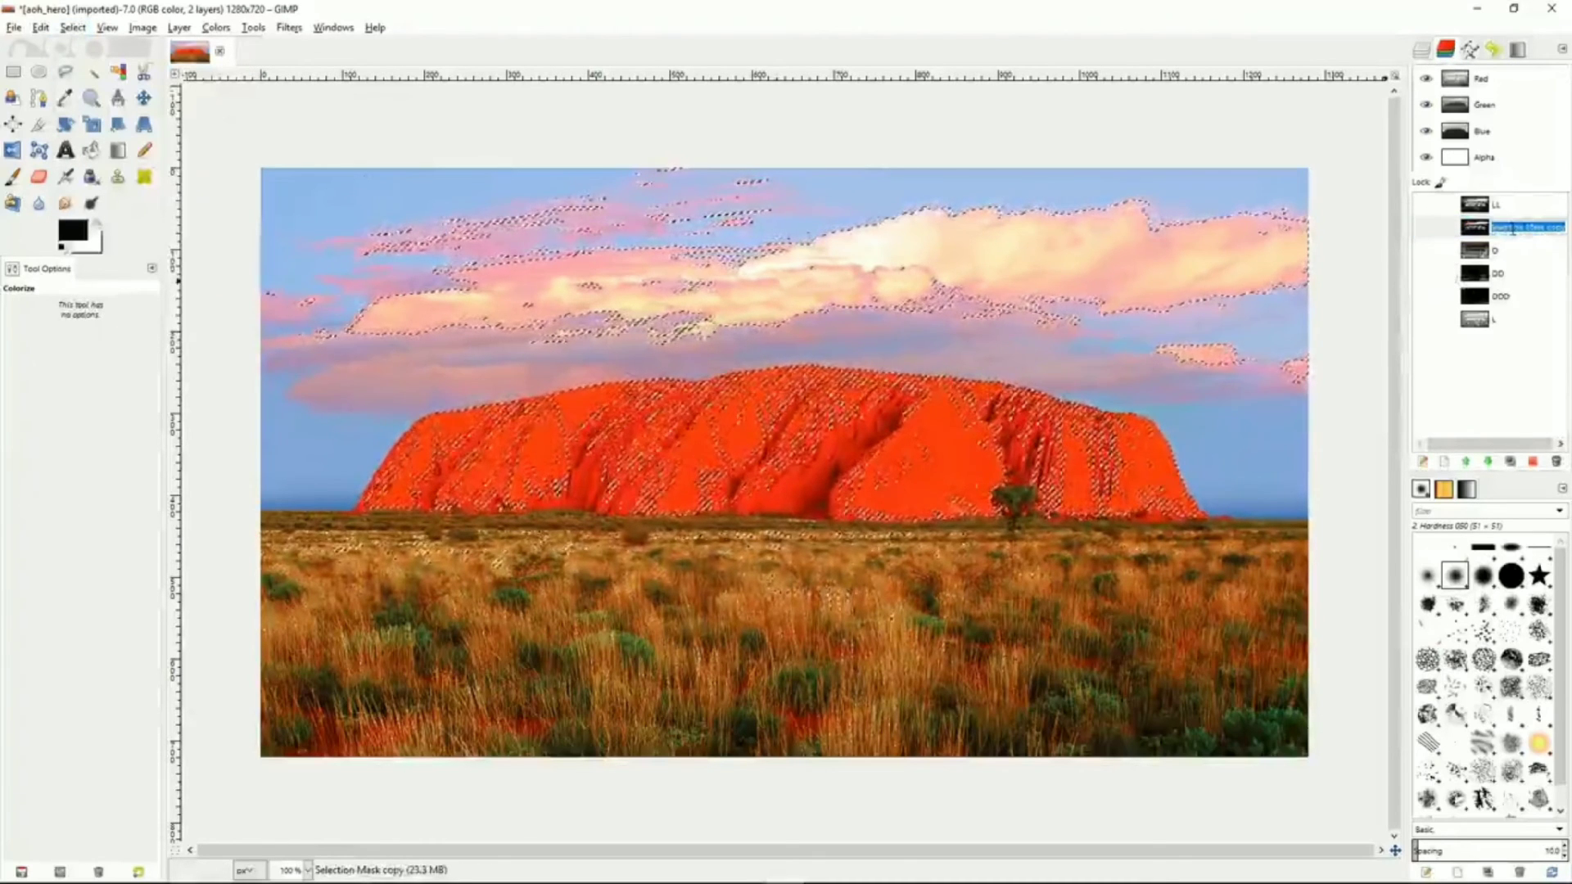
{"action": "type", "text": "LLL"}
{"action": "key", "text": "Return"}
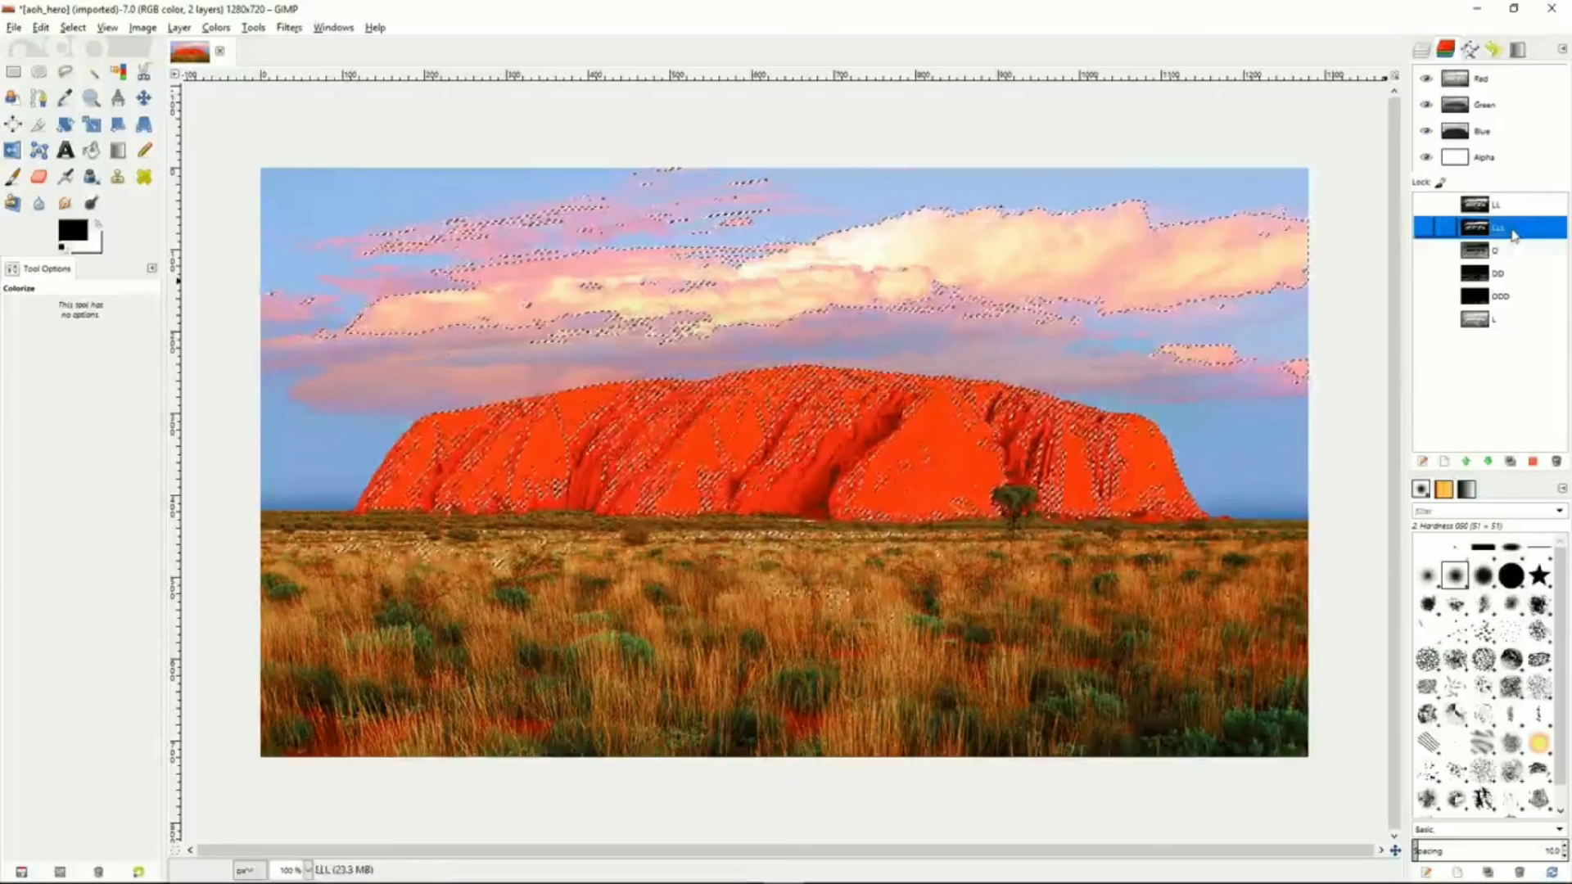
{"action": "left_click_drag", "start_coordinate": [1505, 234], "coordinate": [1511, 335]}
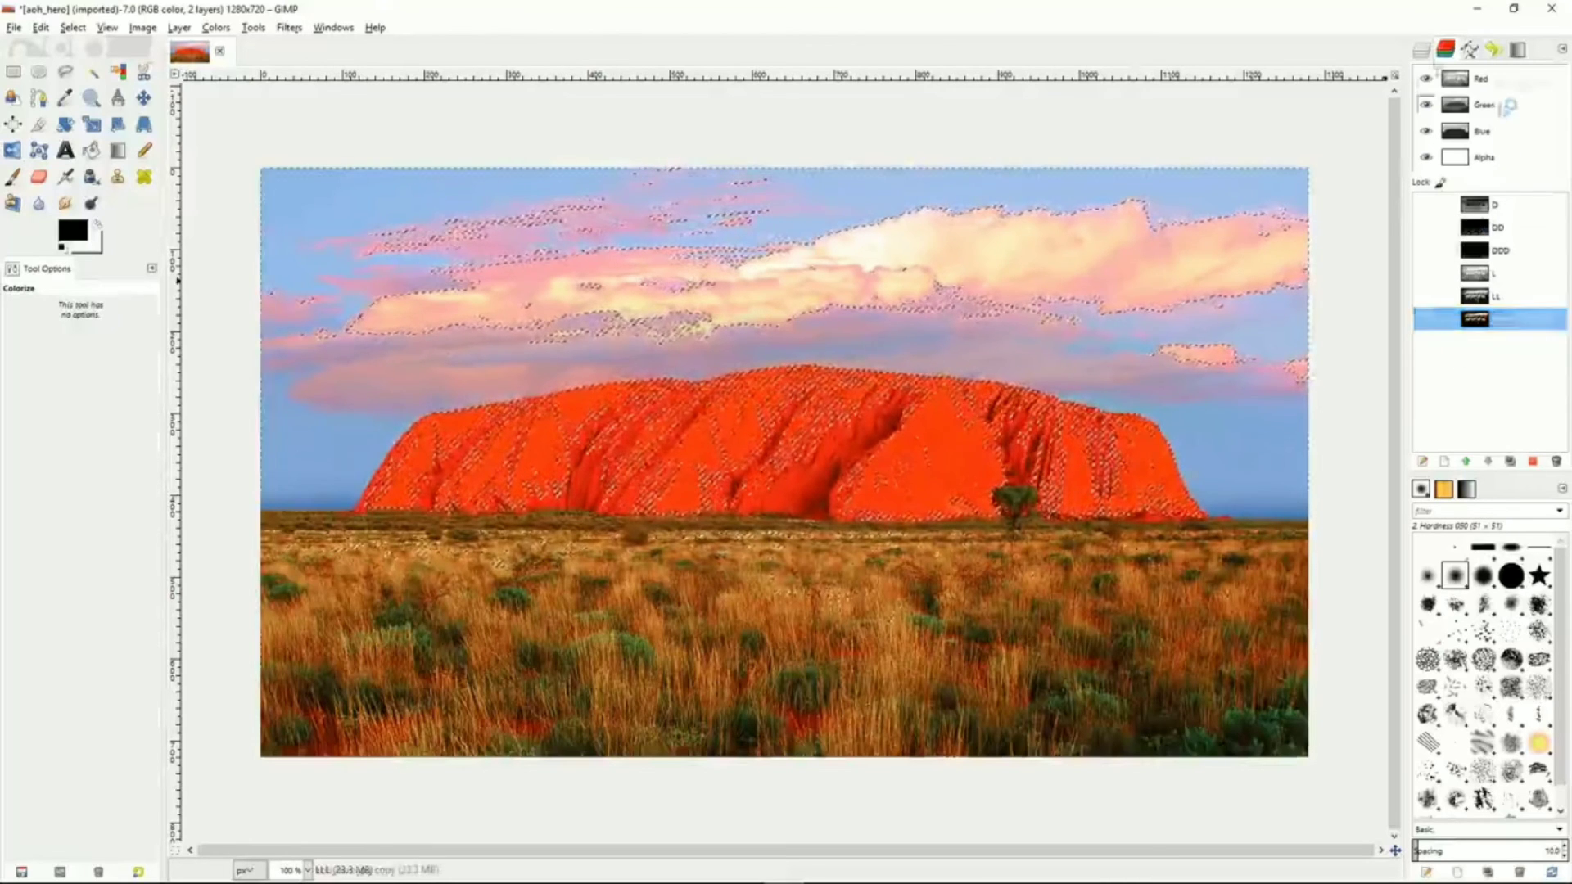
Switch to the layers and rename the top image copy layer as LightMask
{"action": "left_click", "coordinate": [1425, 51]}
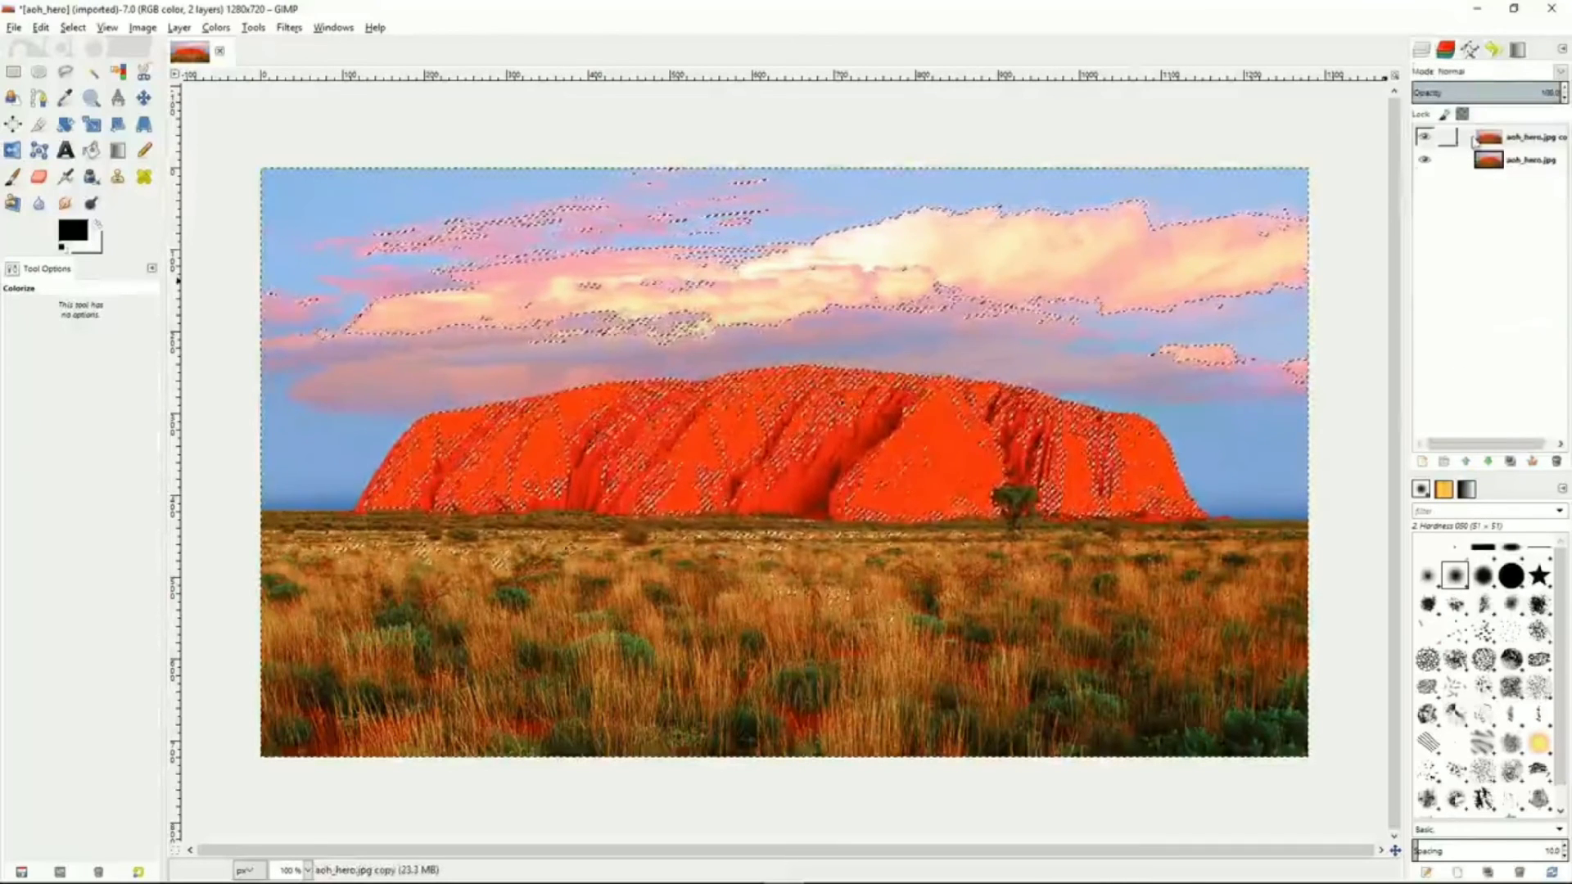
{"action": "left_click", "coordinate": [1528, 141]}
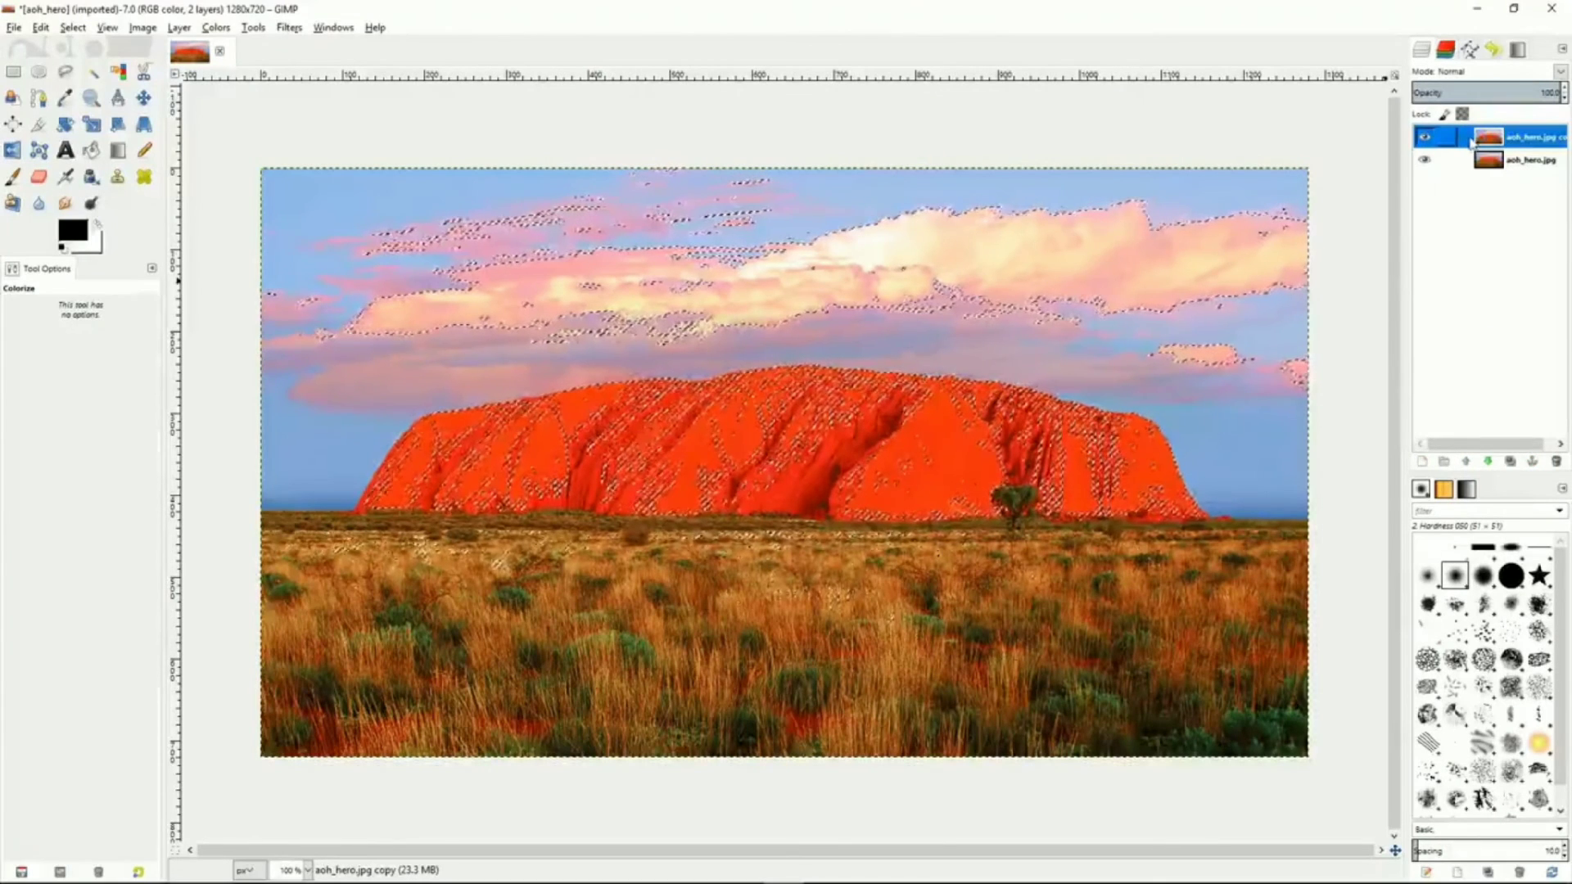
{"action": "double_click", "coordinate": [1528, 136]}
{"action": "type", "text": "L"}
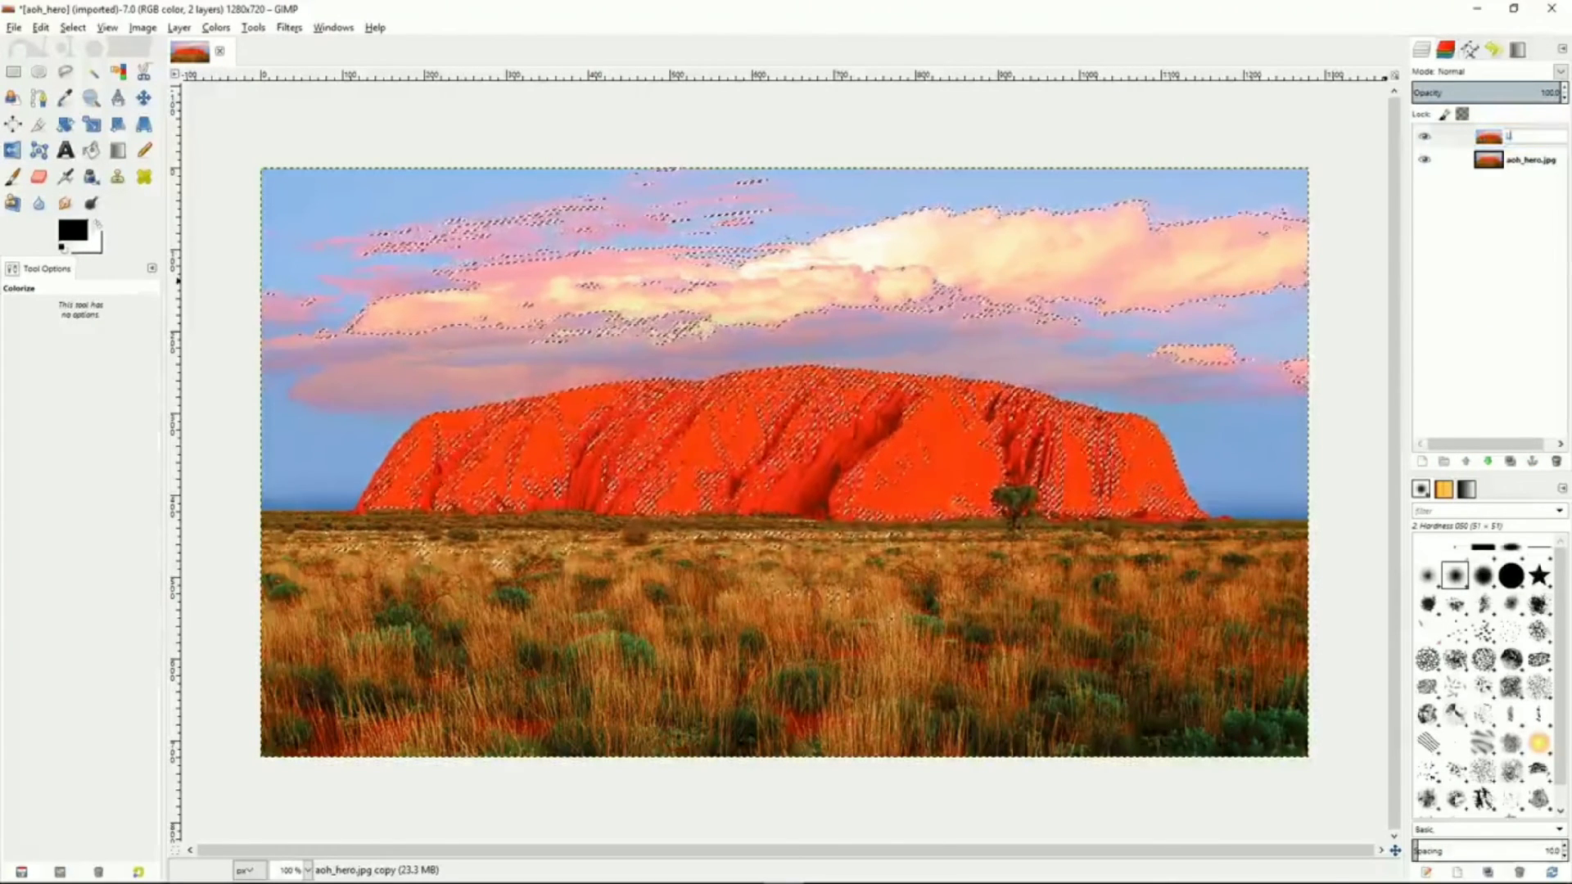
{"action": "type", "text": "ightMask"}
{"action": "key", "text": "Return"}
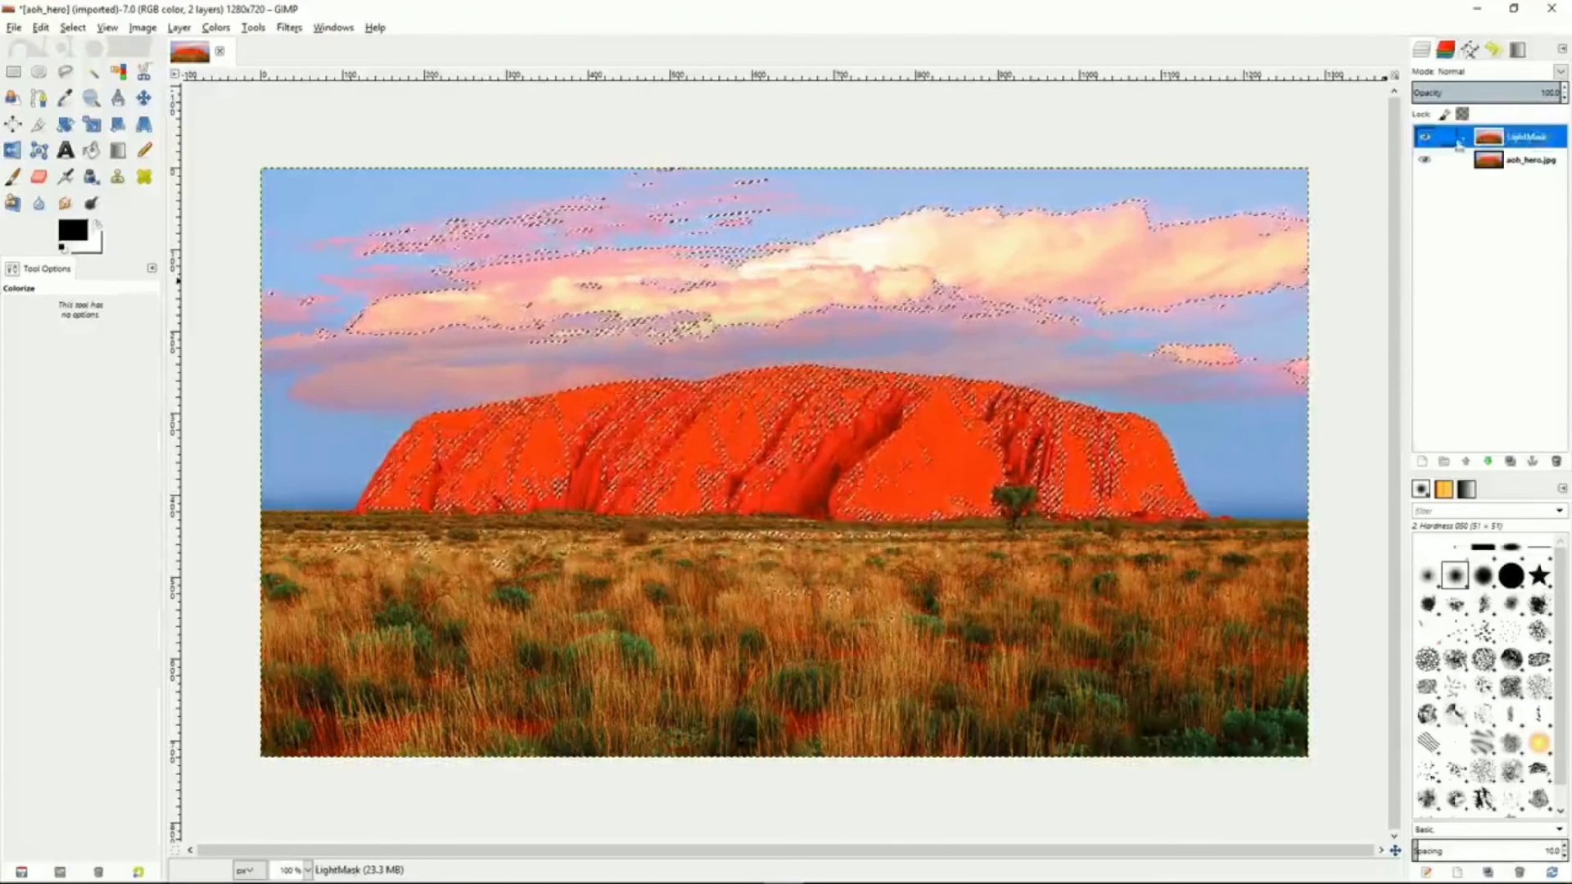
Duplicate the LightMask layer and rename the copy as DarkMask
{"action": "left_click", "coordinate": [1510, 461]}
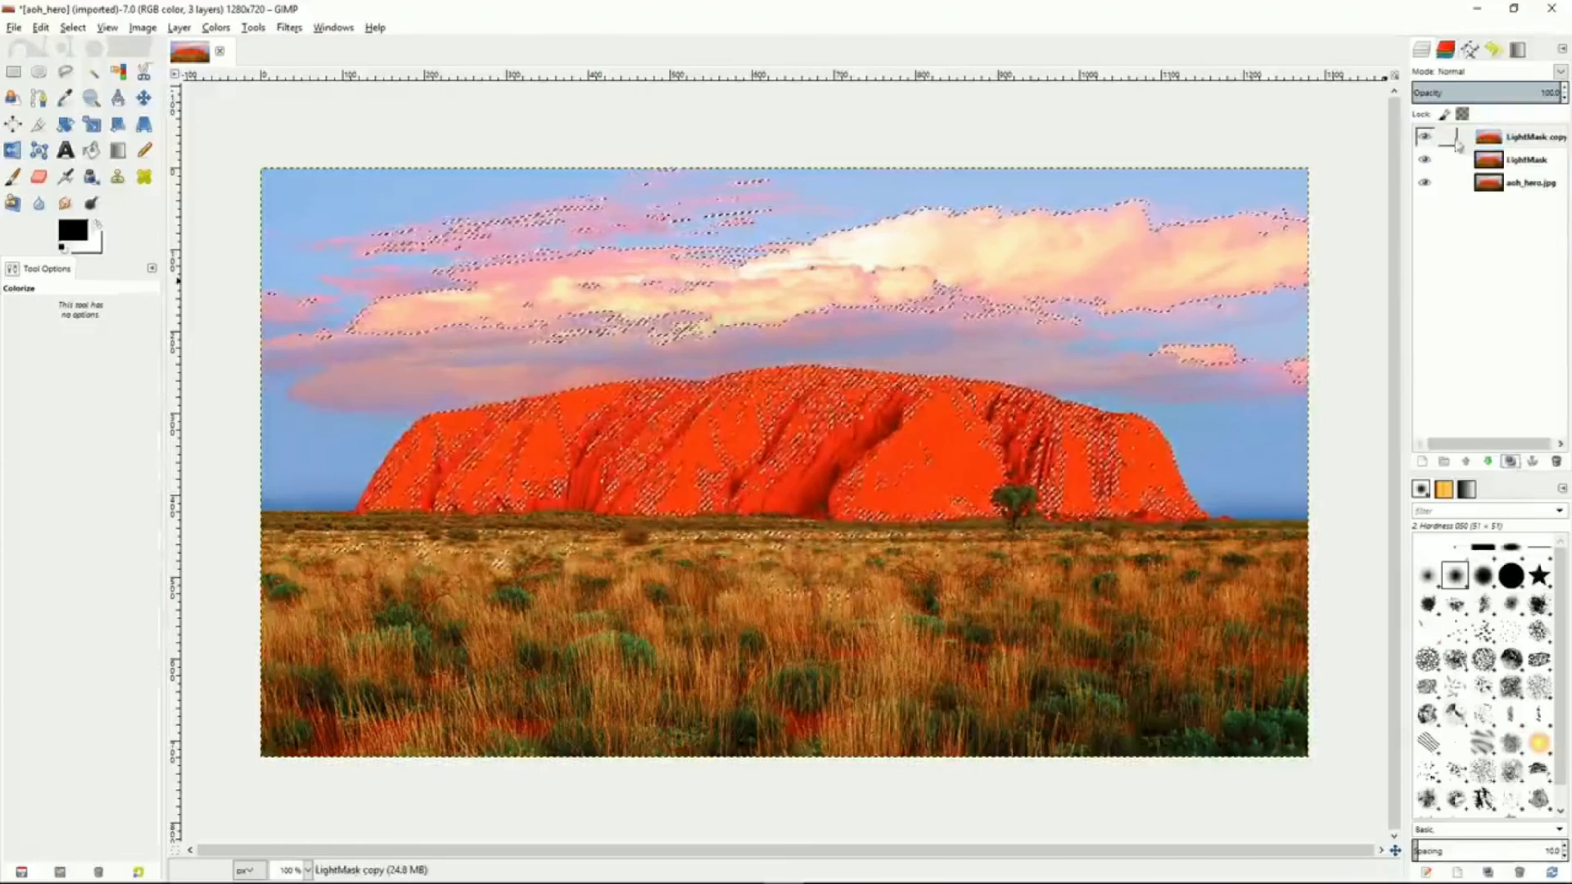
{"action": "double_click", "coordinate": [1519, 137]}
{"action": "type", "text": "Da"}
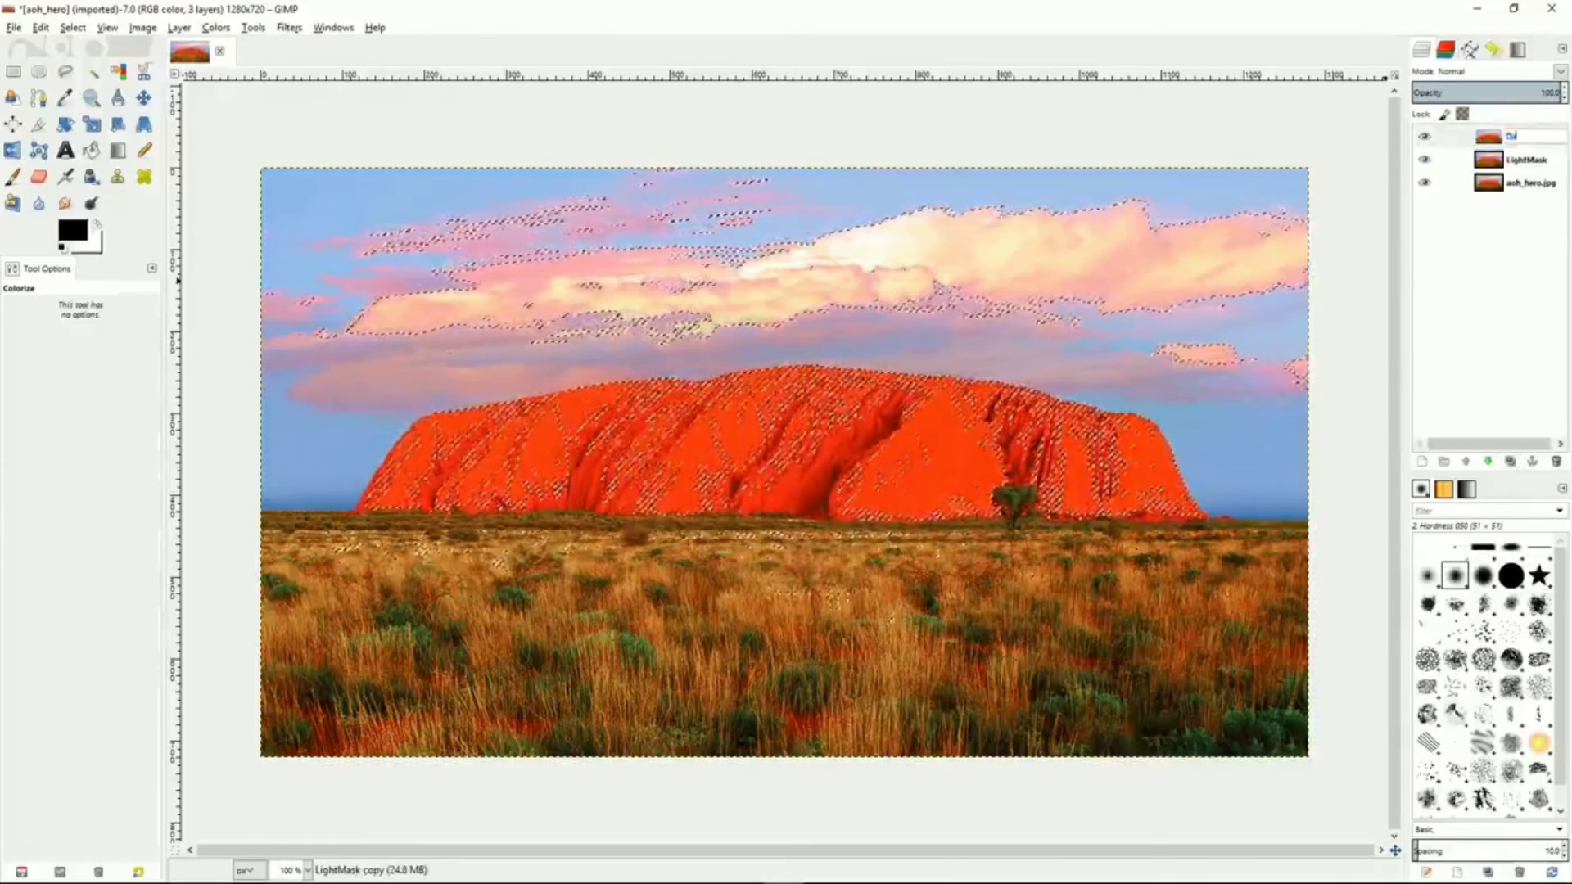
{"action": "type", "text": "rkMask"}
{"action": "key", "text": "Return"}
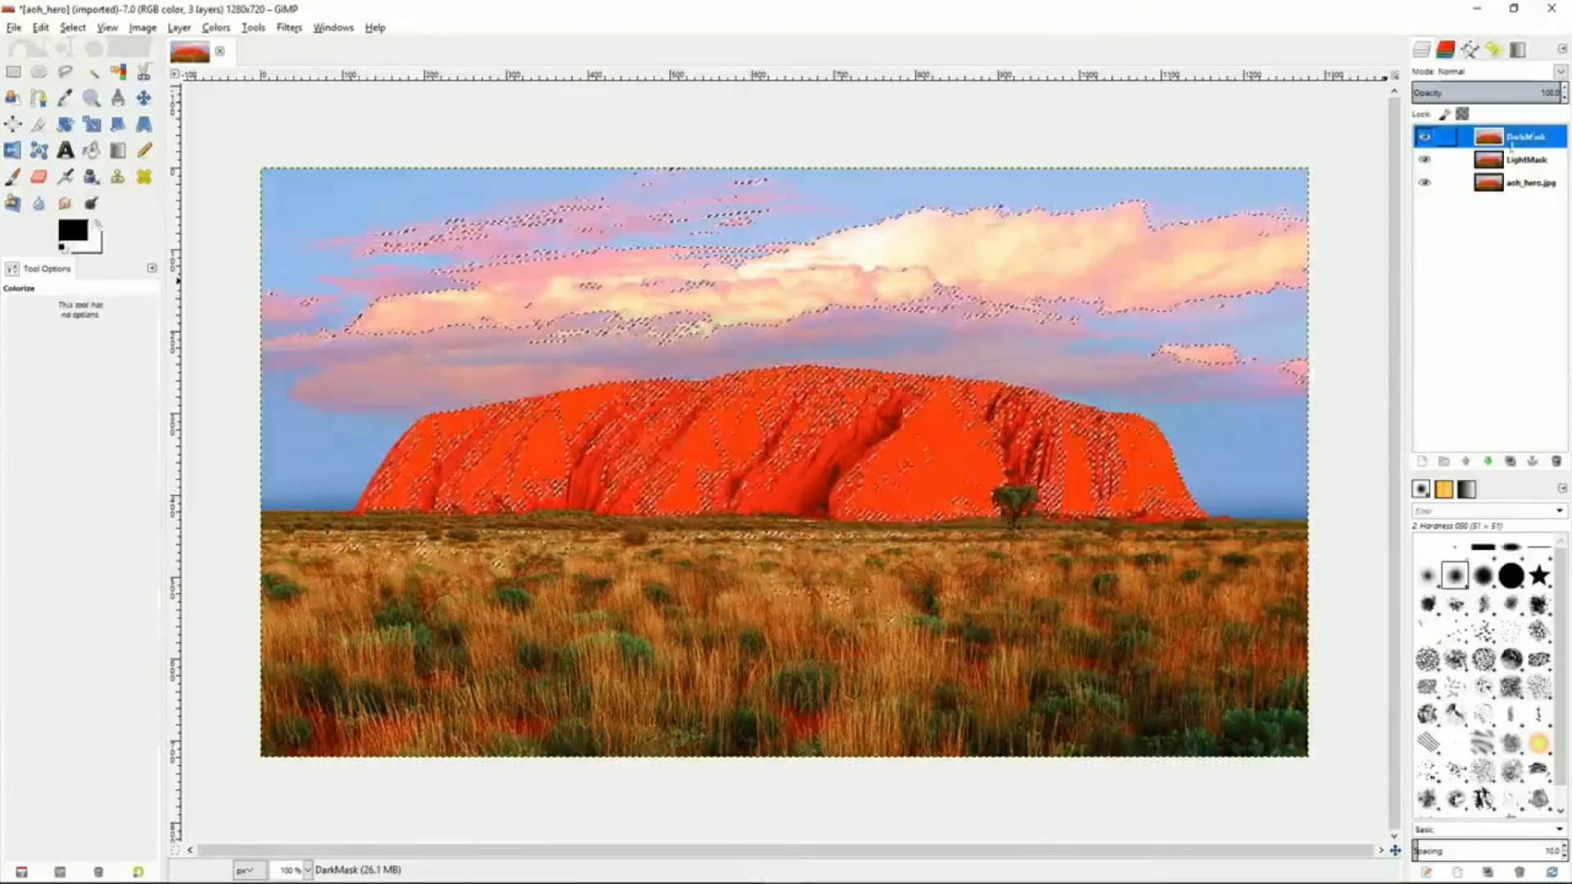
Select the LightMask layer and clear the selection
{"action": "left_click", "coordinate": [1466, 159]}
{"action": "right_click", "coordinate": [1466, 161]}
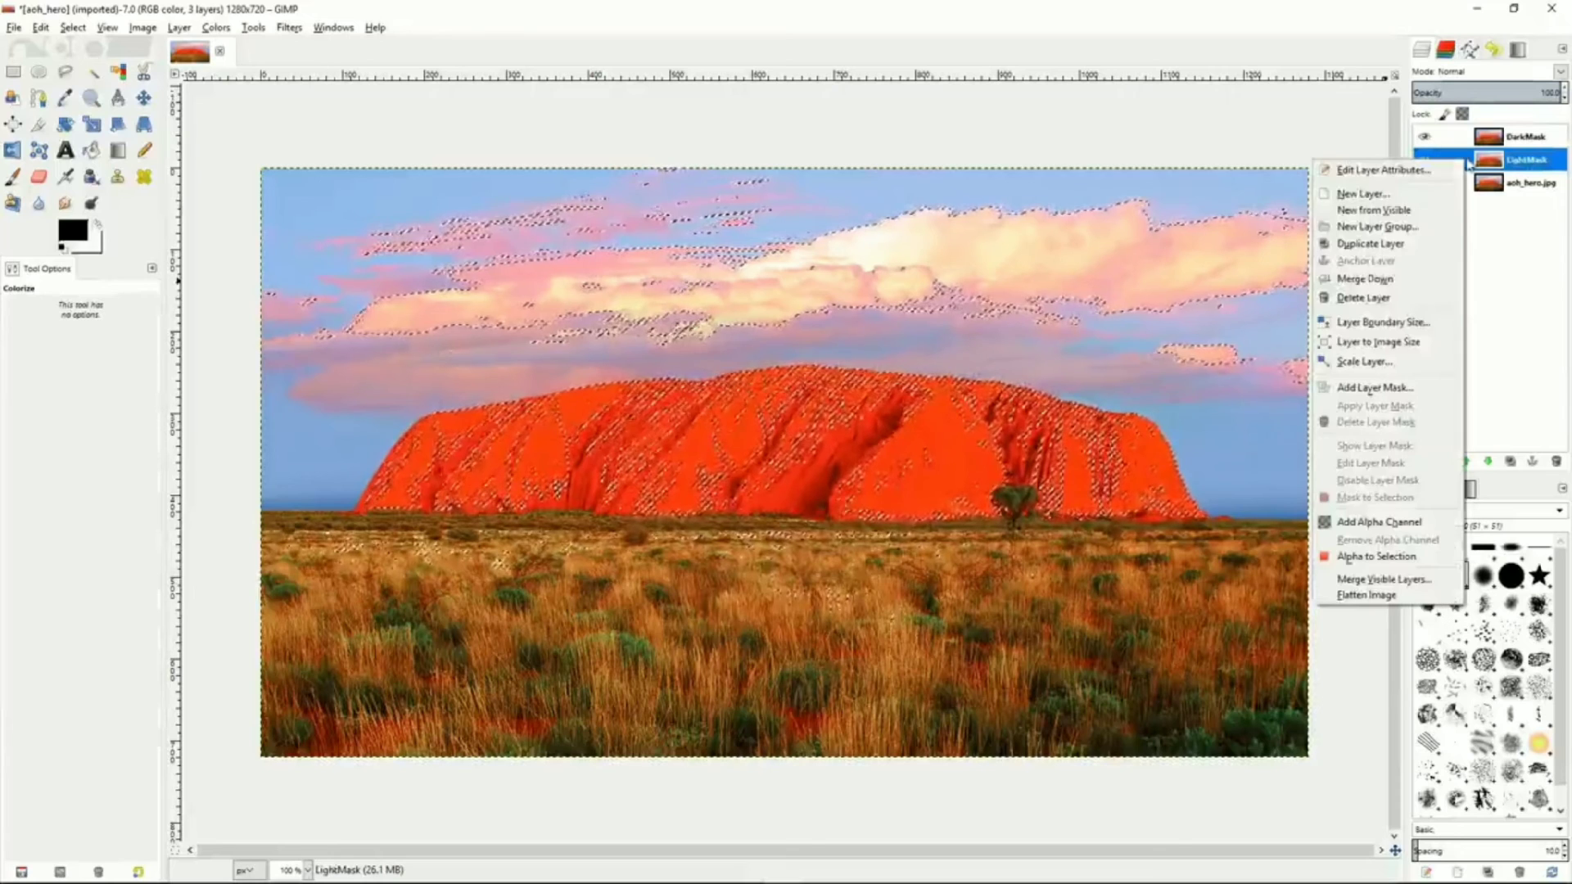
{"action": "left_click", "coordinate": [1110, 377]}
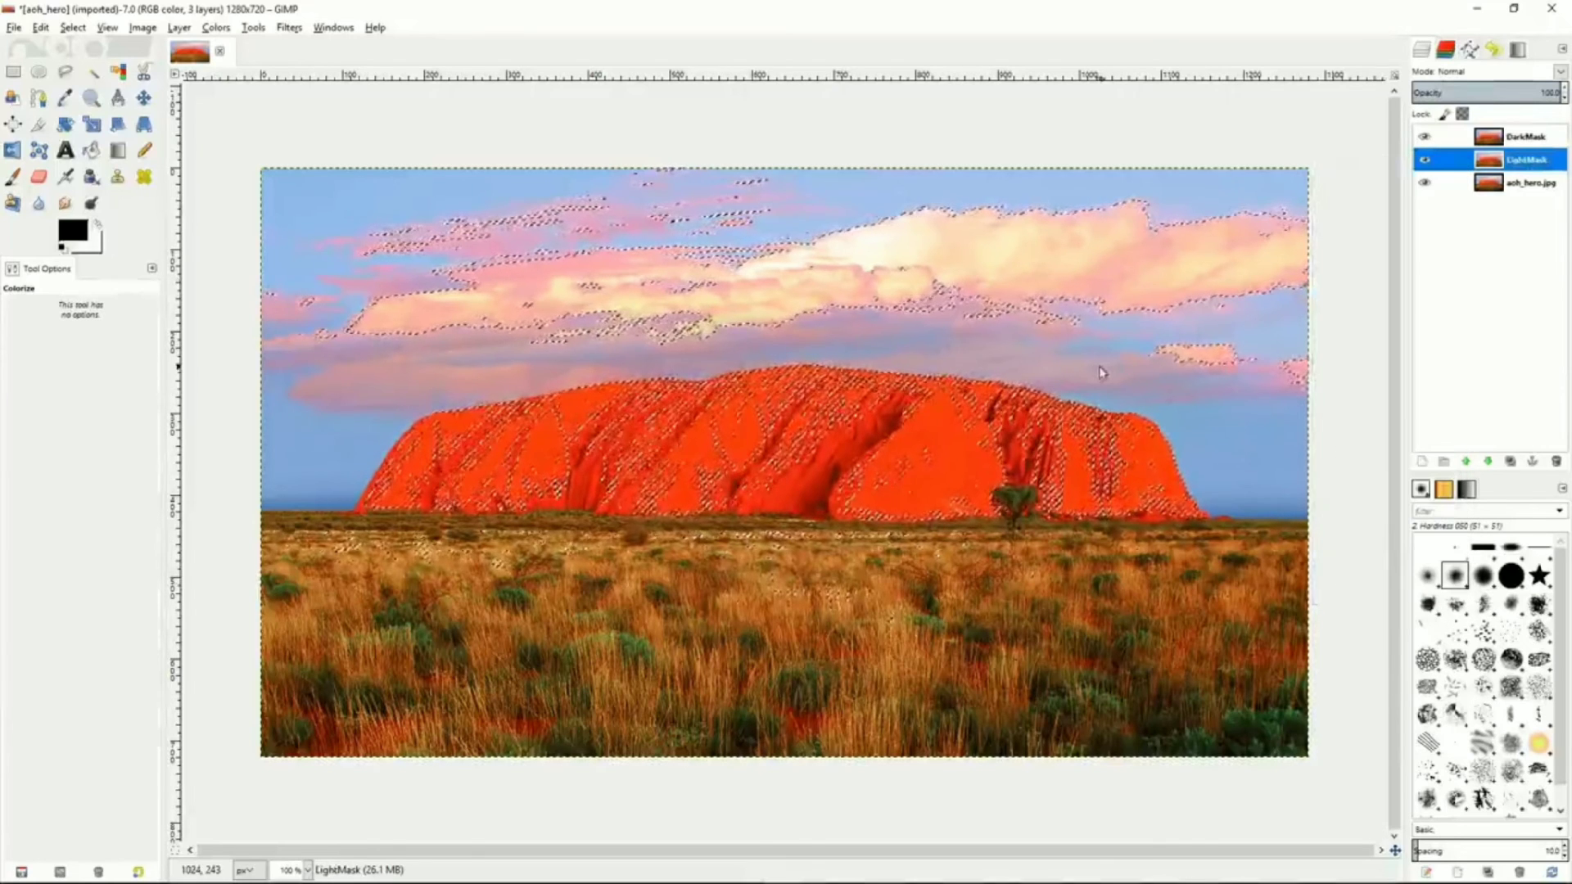
{"action": "right_click", "coordinate": [1110, 378]}
{"action": "mouse_move", "coordinate": [1138, 420]}
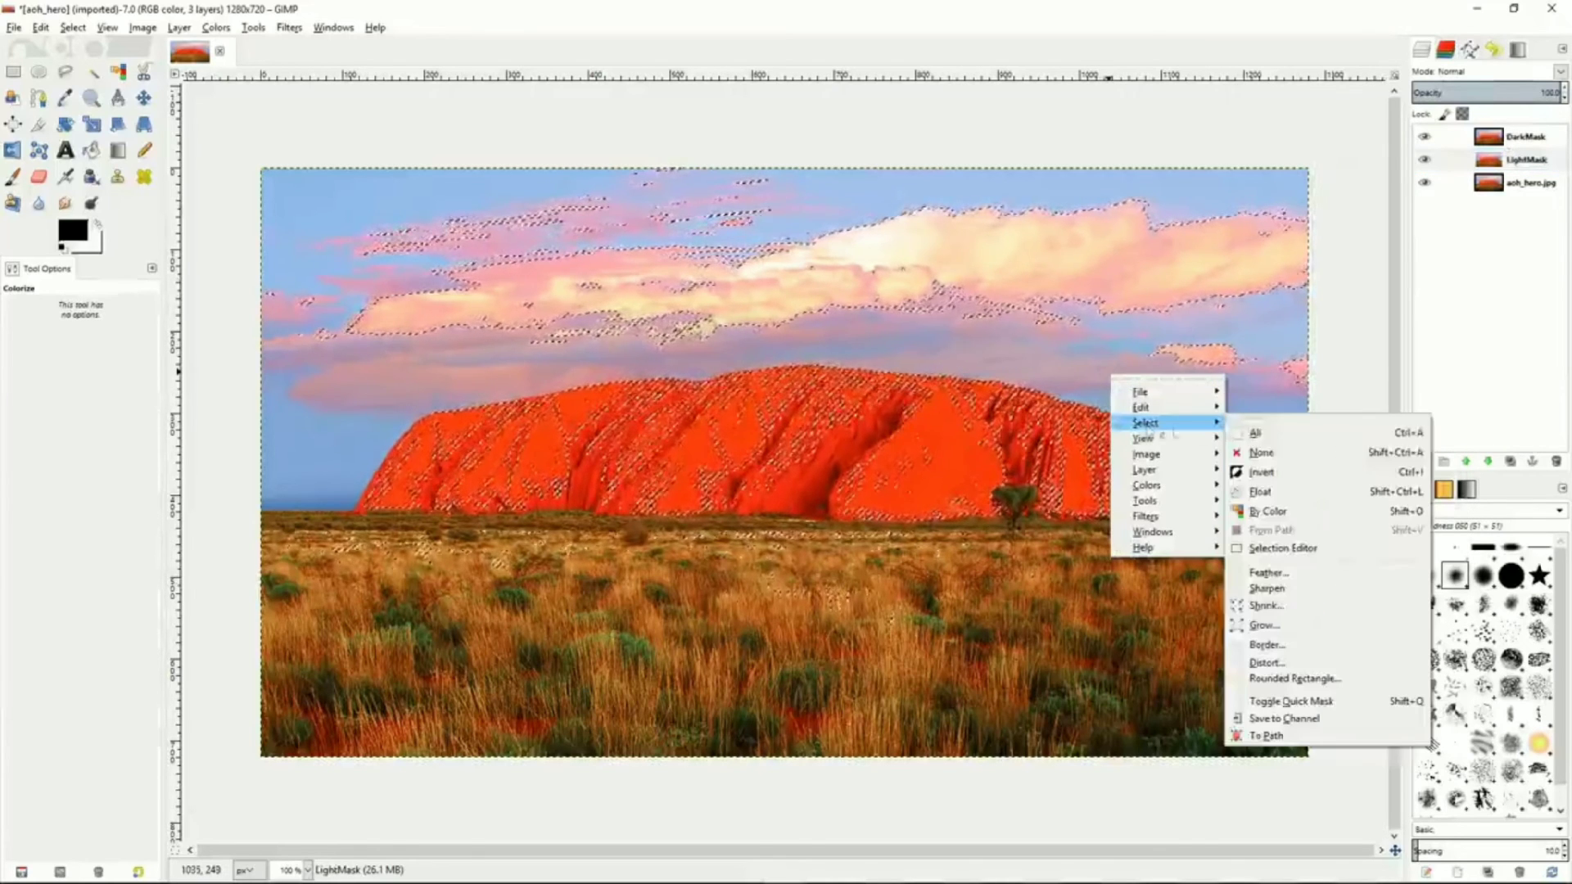
{"action": "left_click", "coordinate": [1270, 446]}
Add a layer mask to LightMask initialized from the LL channel
{"action": "left_click", "coordinate": [1467, 162]}
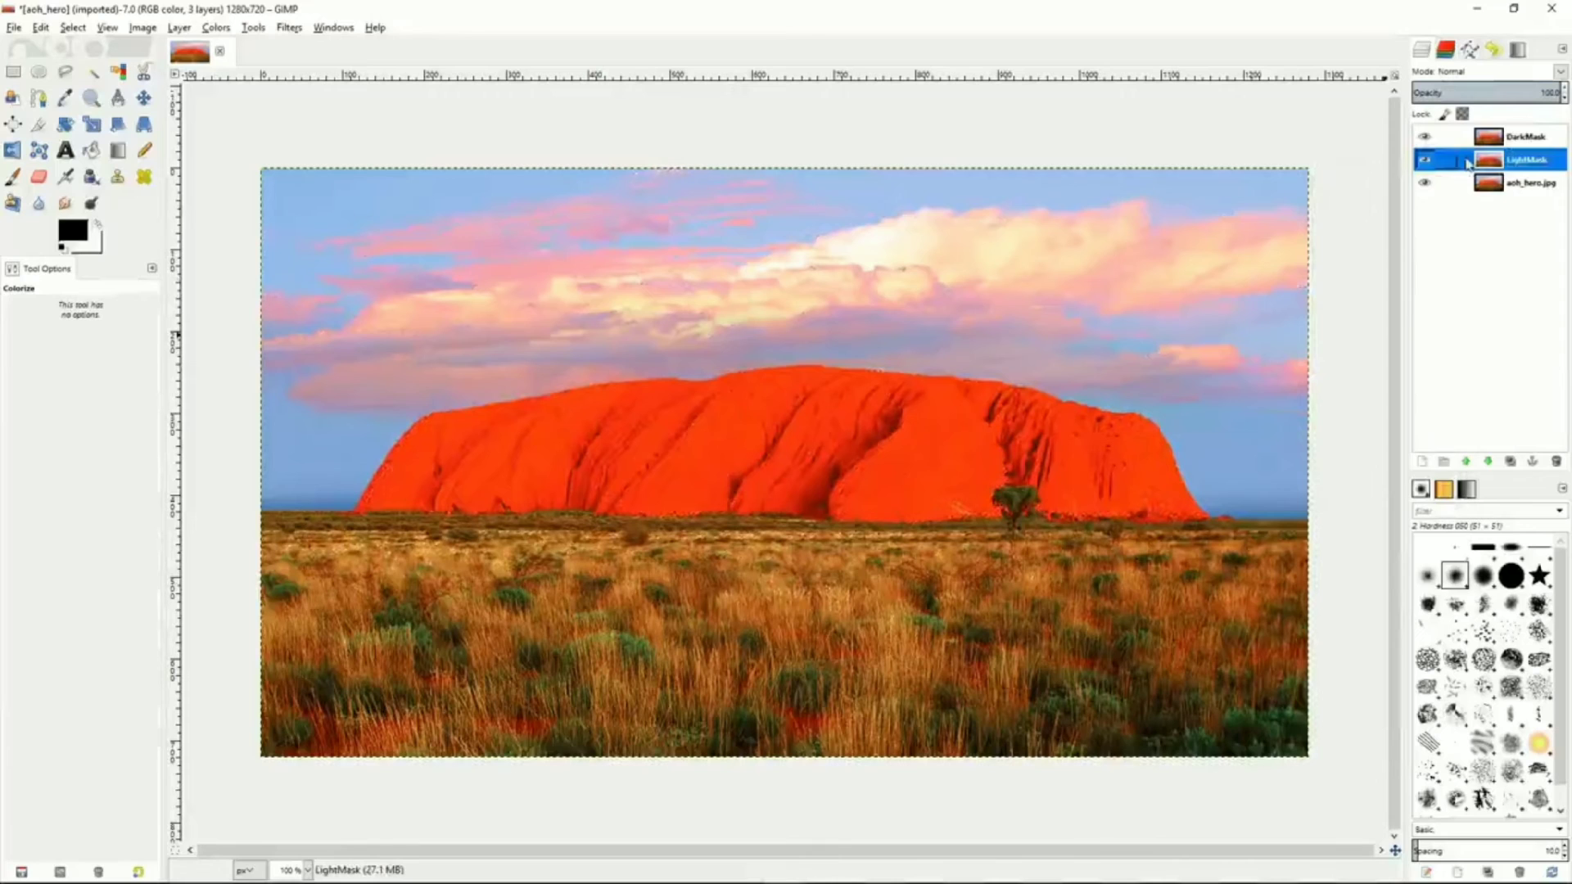
{"action": "right_click", "coordinate": [1468, 164]}
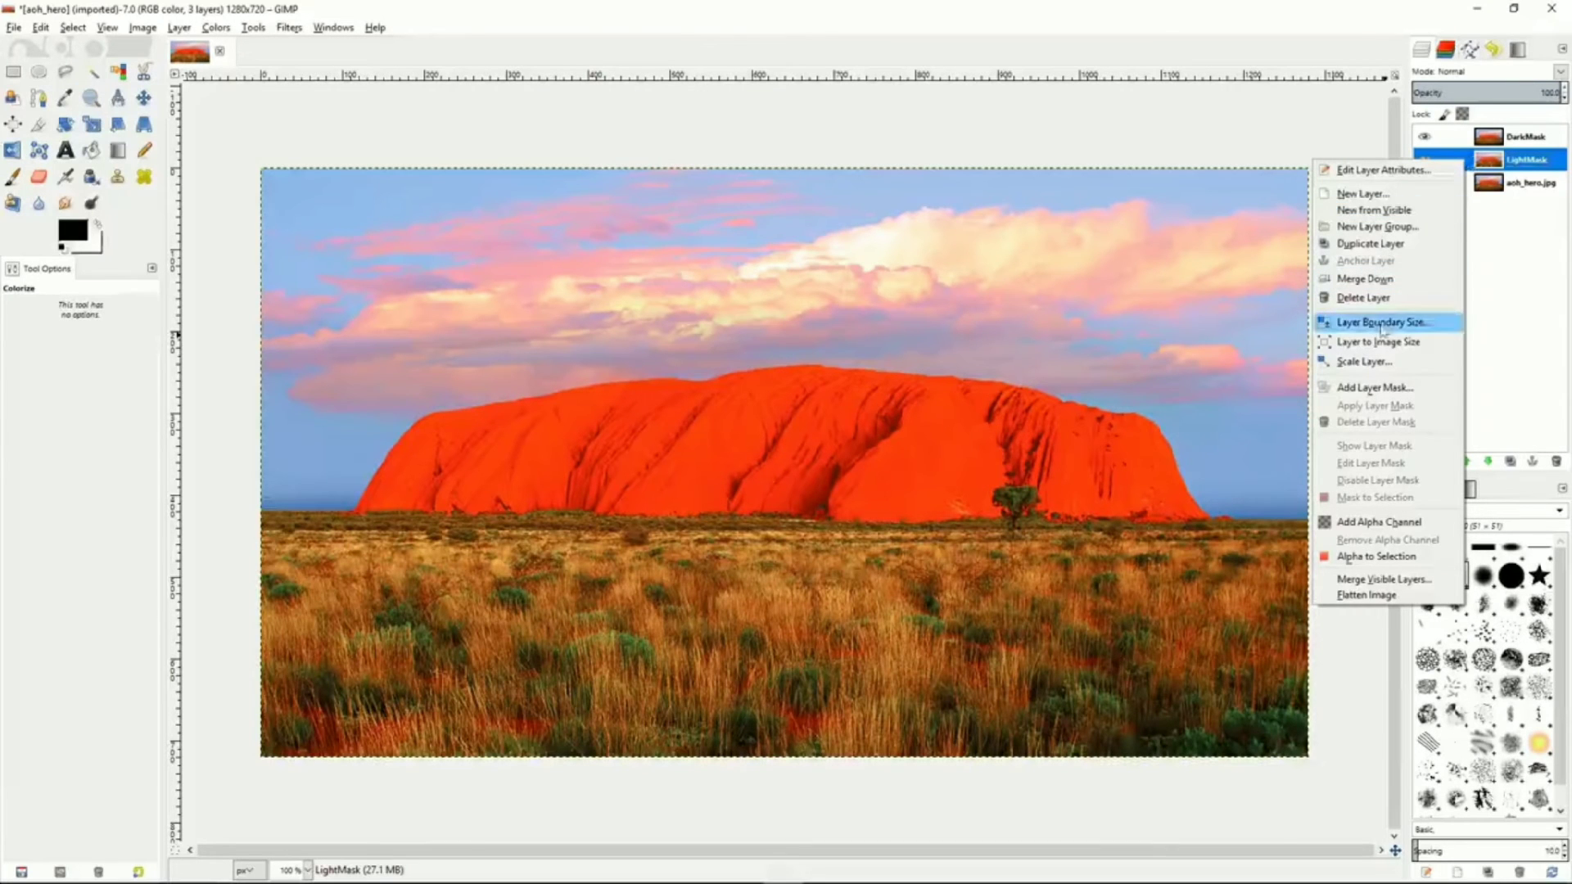
{"action": "left_click", "coordinate": [1373, 390]}
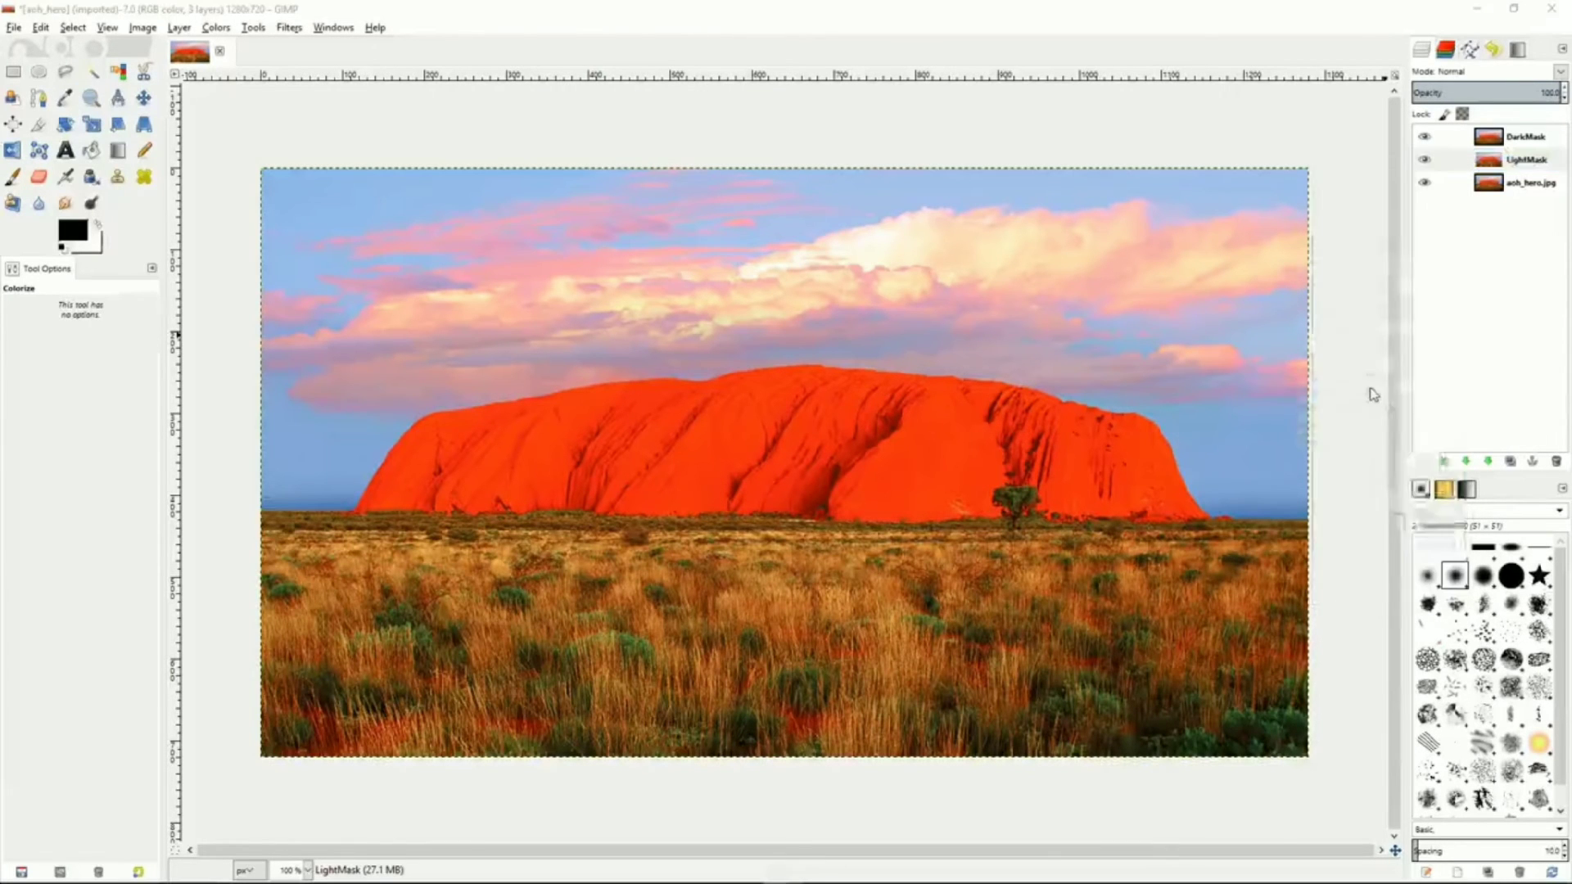
{"action": "left_click", "coordinate": [1284, 337]}
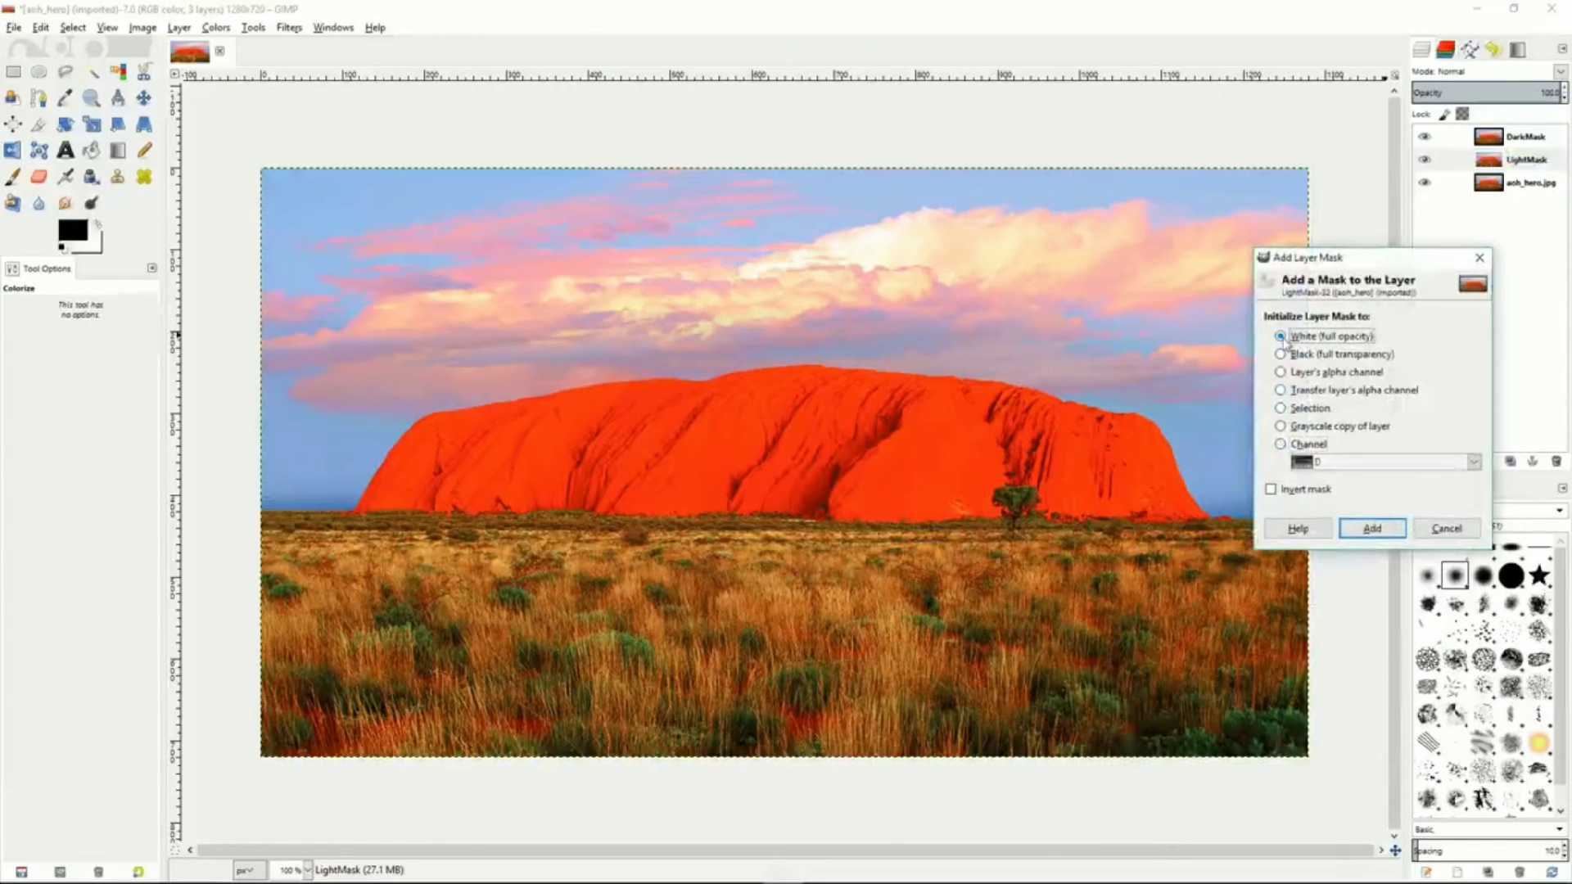
{"action": "left_click", "coordinate": [1281, 445]}
{"action": "left_click", "coordinate": [1473, 462]}
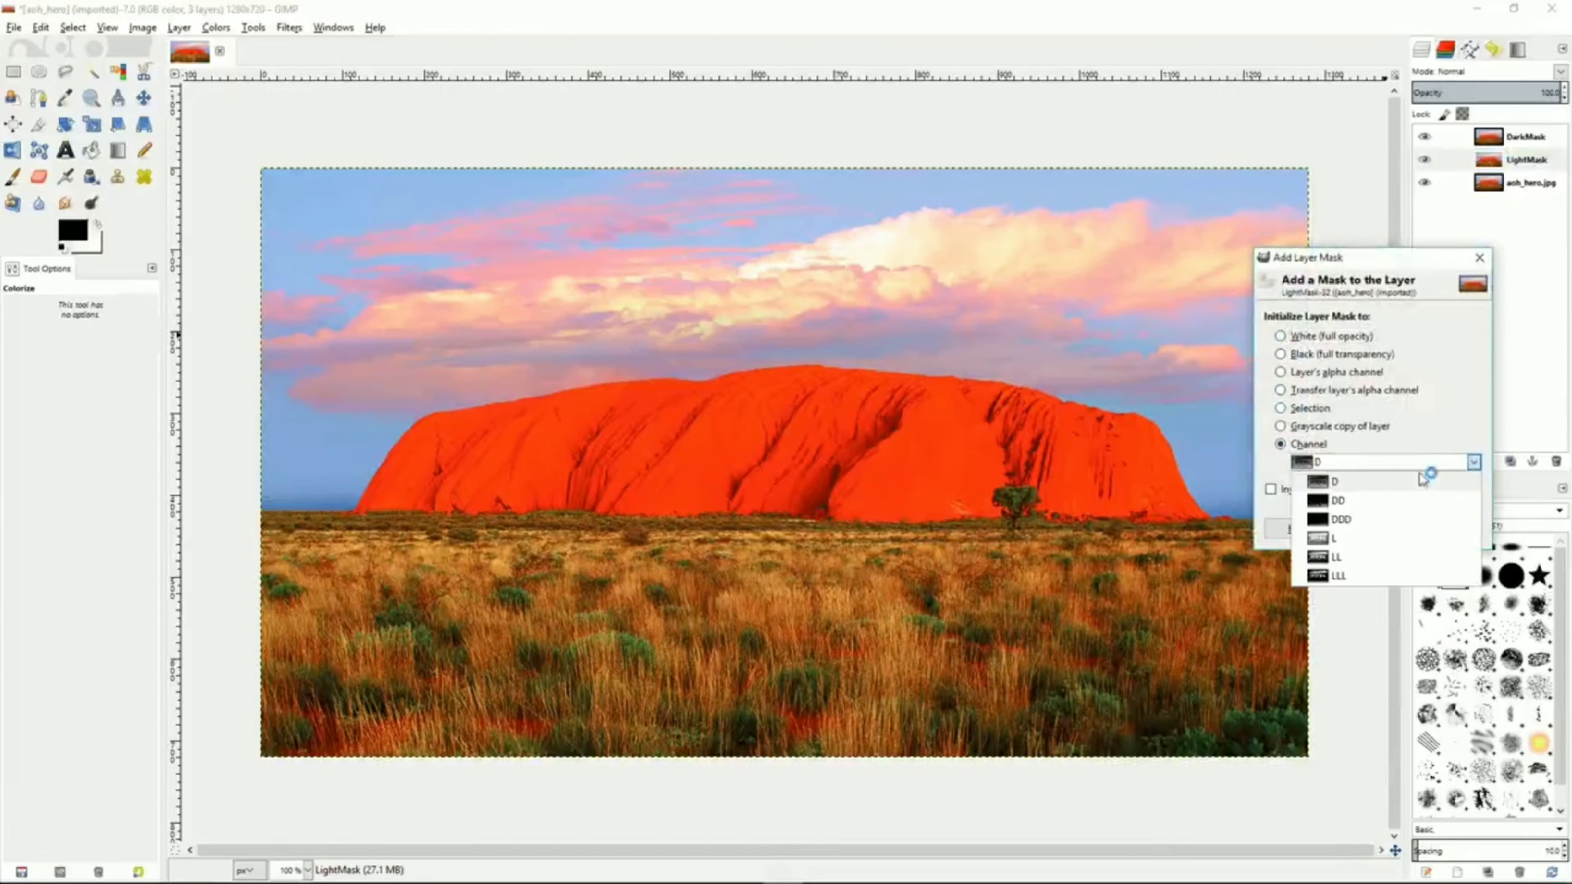
{"action": "left_click", "coordinate": [1352, 546]}
{"action": "left_click", "coordinate": [1378, 532]}
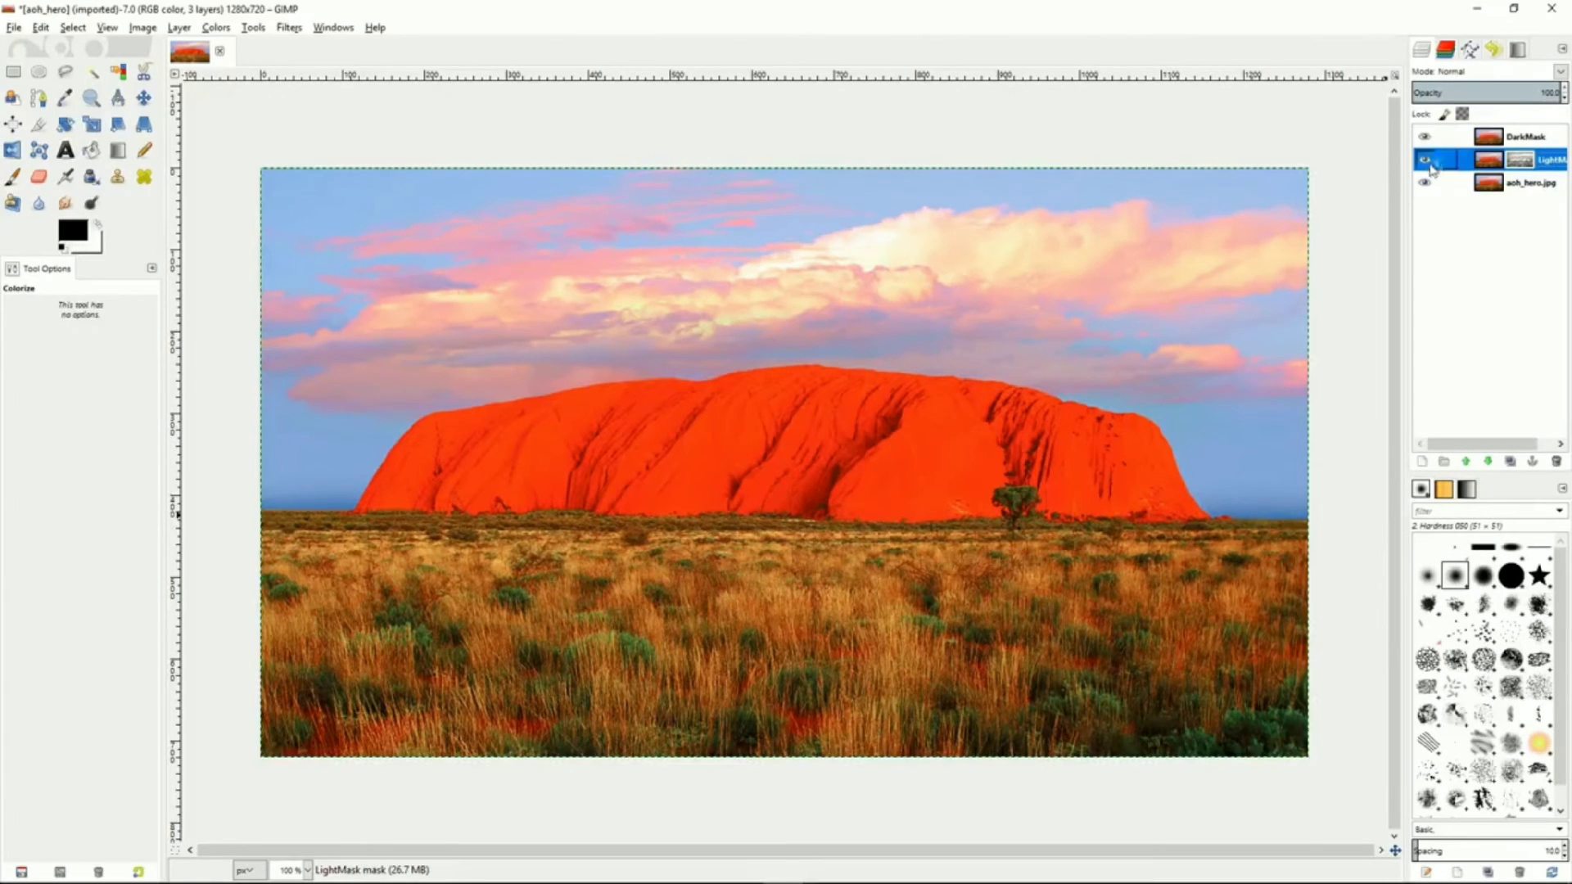
Hide the DarkMask layer and toggle the original image layer's visibility to inspect the masked LightMask layer
{"action": "left_click", "coordinate": [1424, 137]}
{"action": "left_click", "coordinate": [1425, 183]}
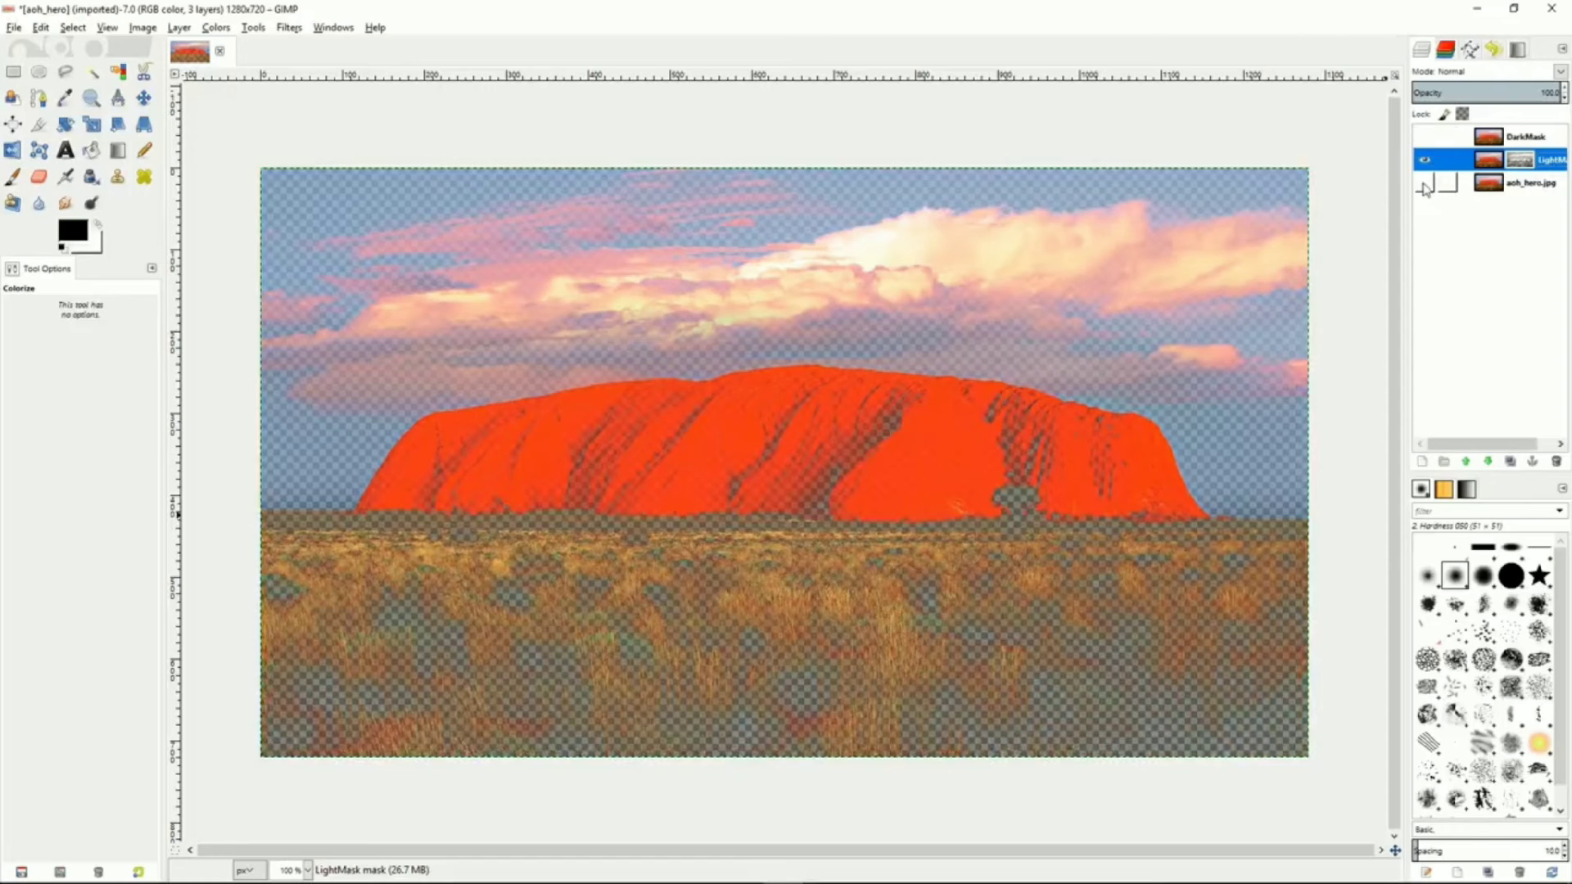
{"action": "left_click", "coordinate": [1425, 186]}
{"action": "left_click", "coordinate": [1424, 187]}
{"action": "left_click", "coordinate": [1425, 184]}
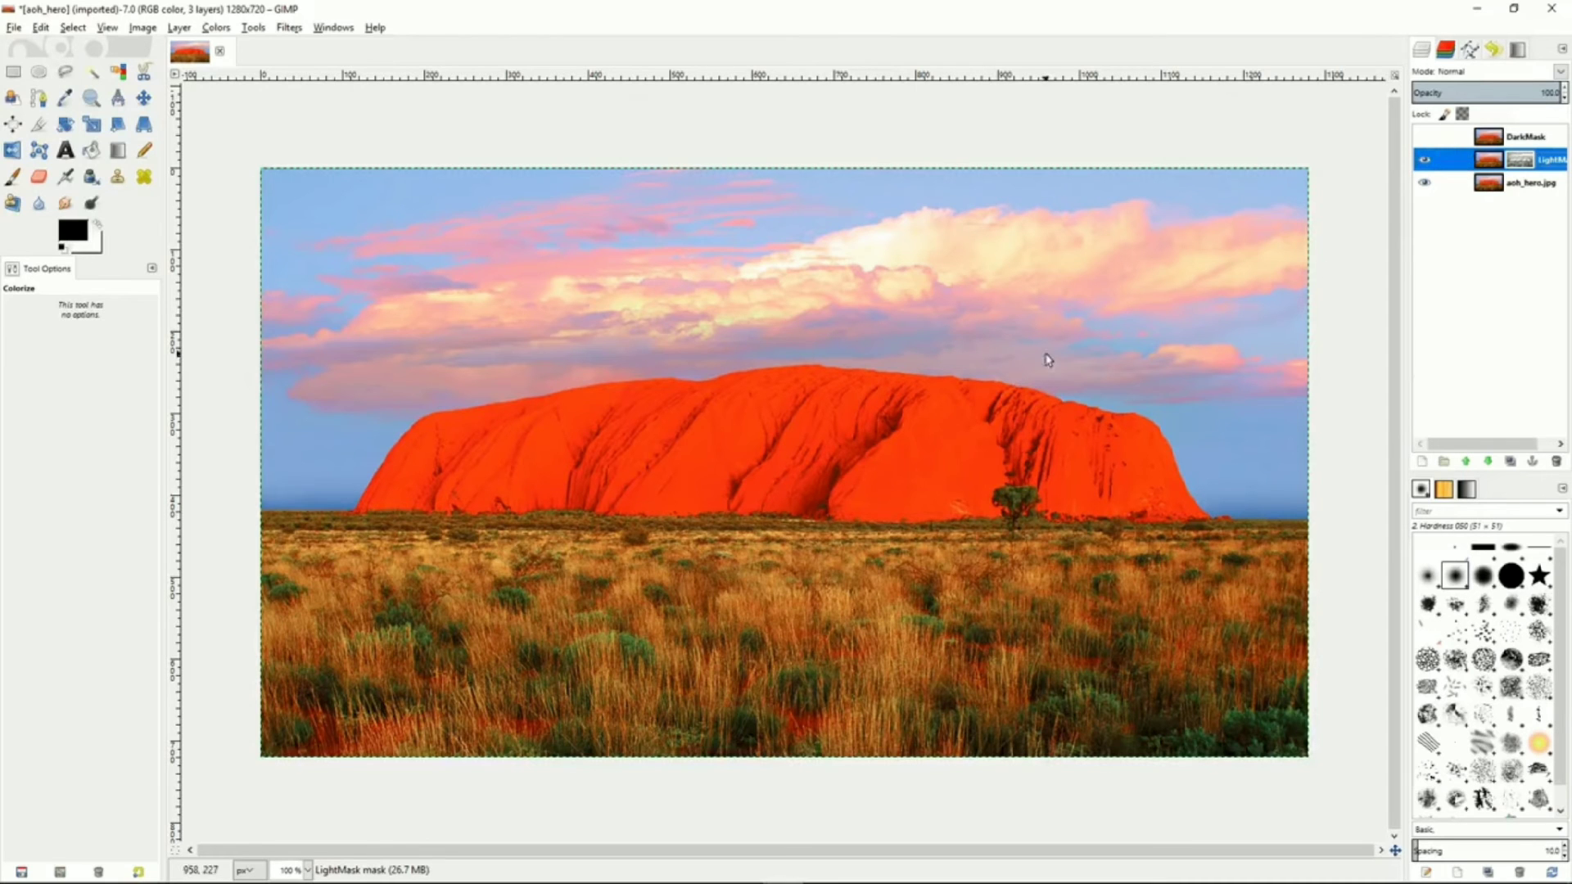
Colorize the LightMask layer with hue 287, saturation 50 and lightness 6
{"action": "left_click", "coordinate": [216, 27]}
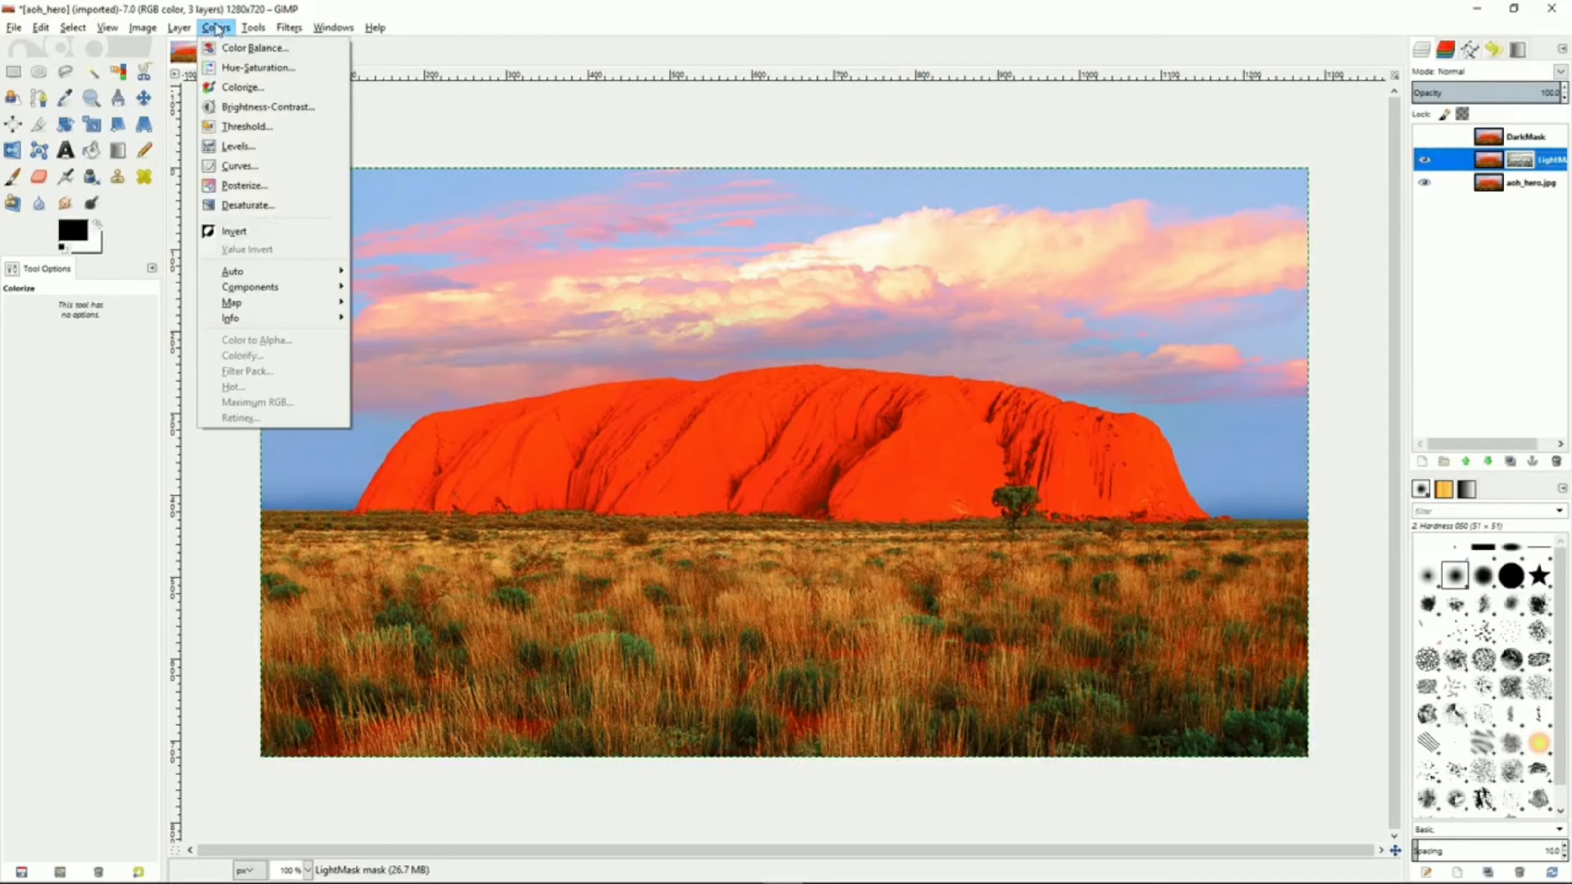
{"action": "left_click", "coordinate": [232, 88]}
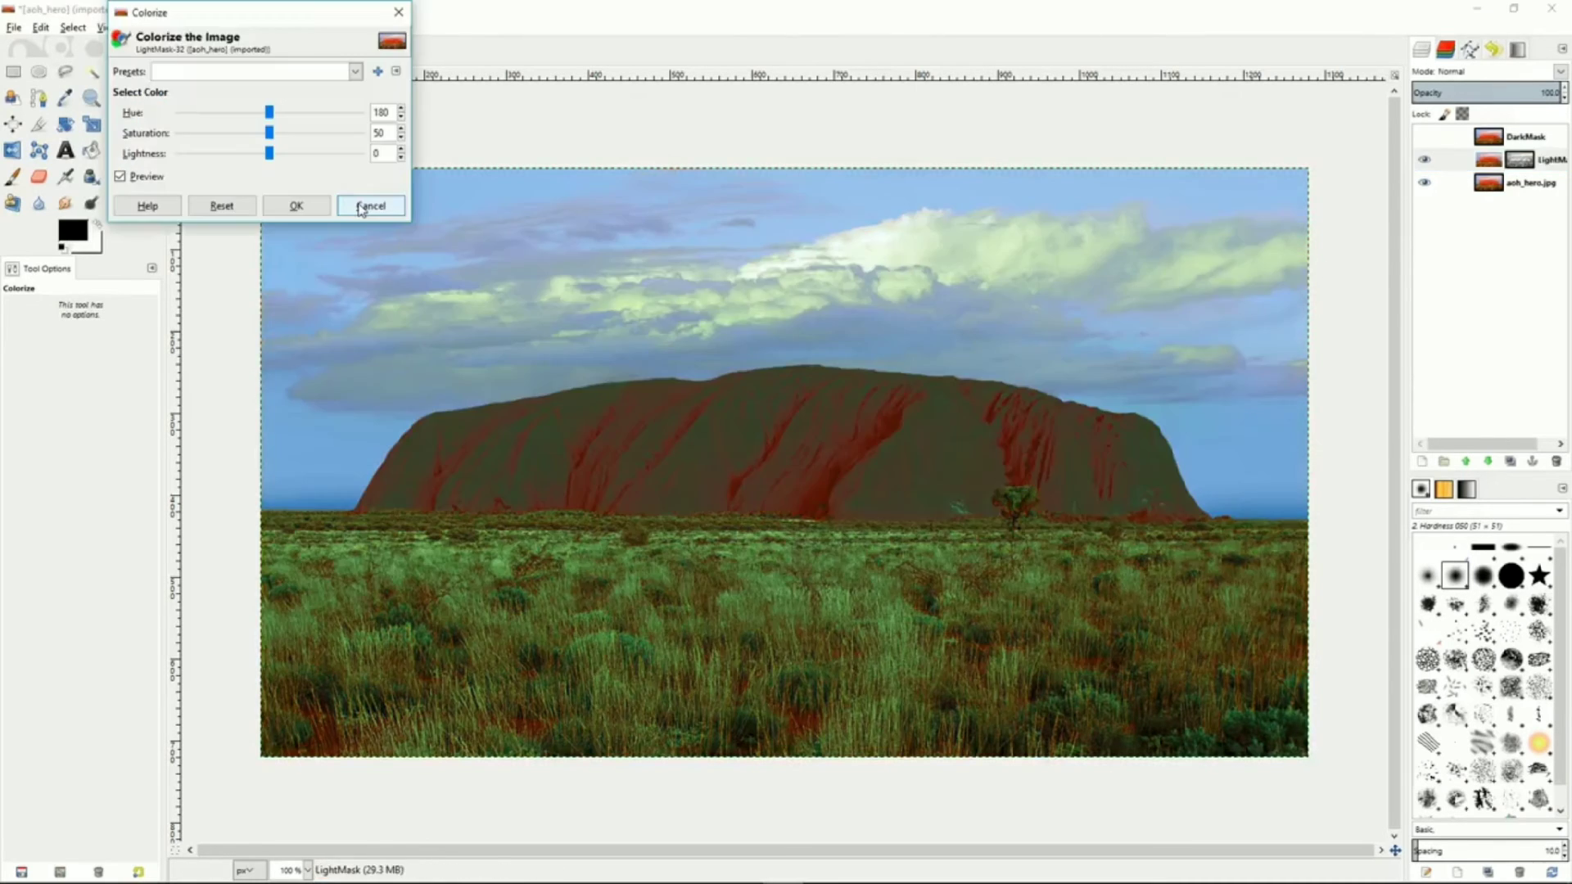
{"action": "left_click", "coordinate": [361, 208]}
{"action": "left_click_drag", "start_coordinate": [270, 115], "coordinate": [279, 160]}
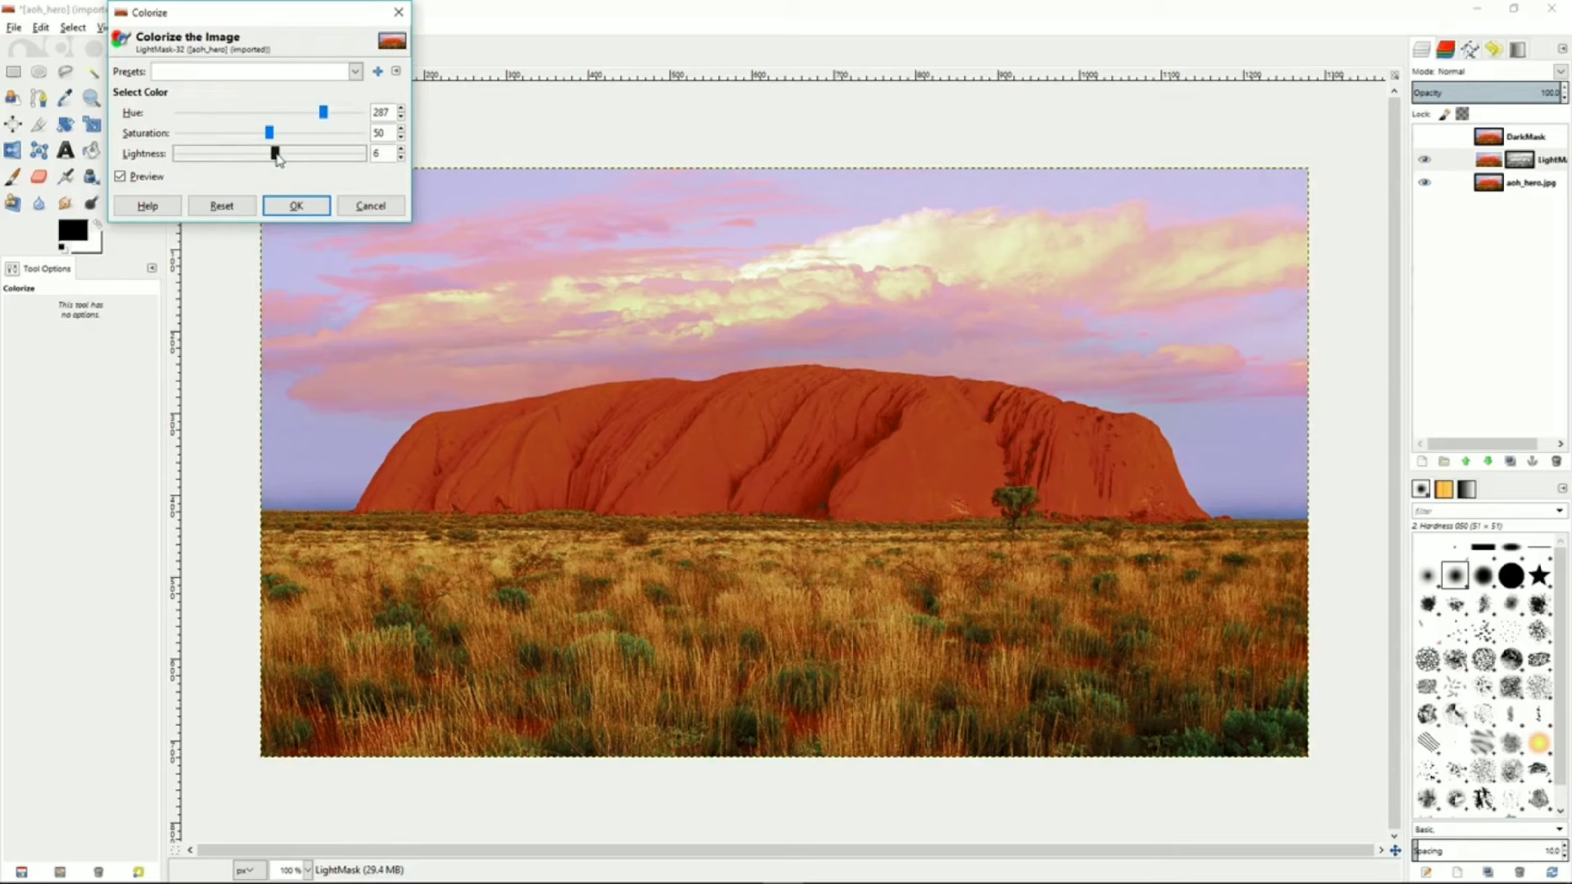
{"action": "left_click", "coordinate": [297, 205]}
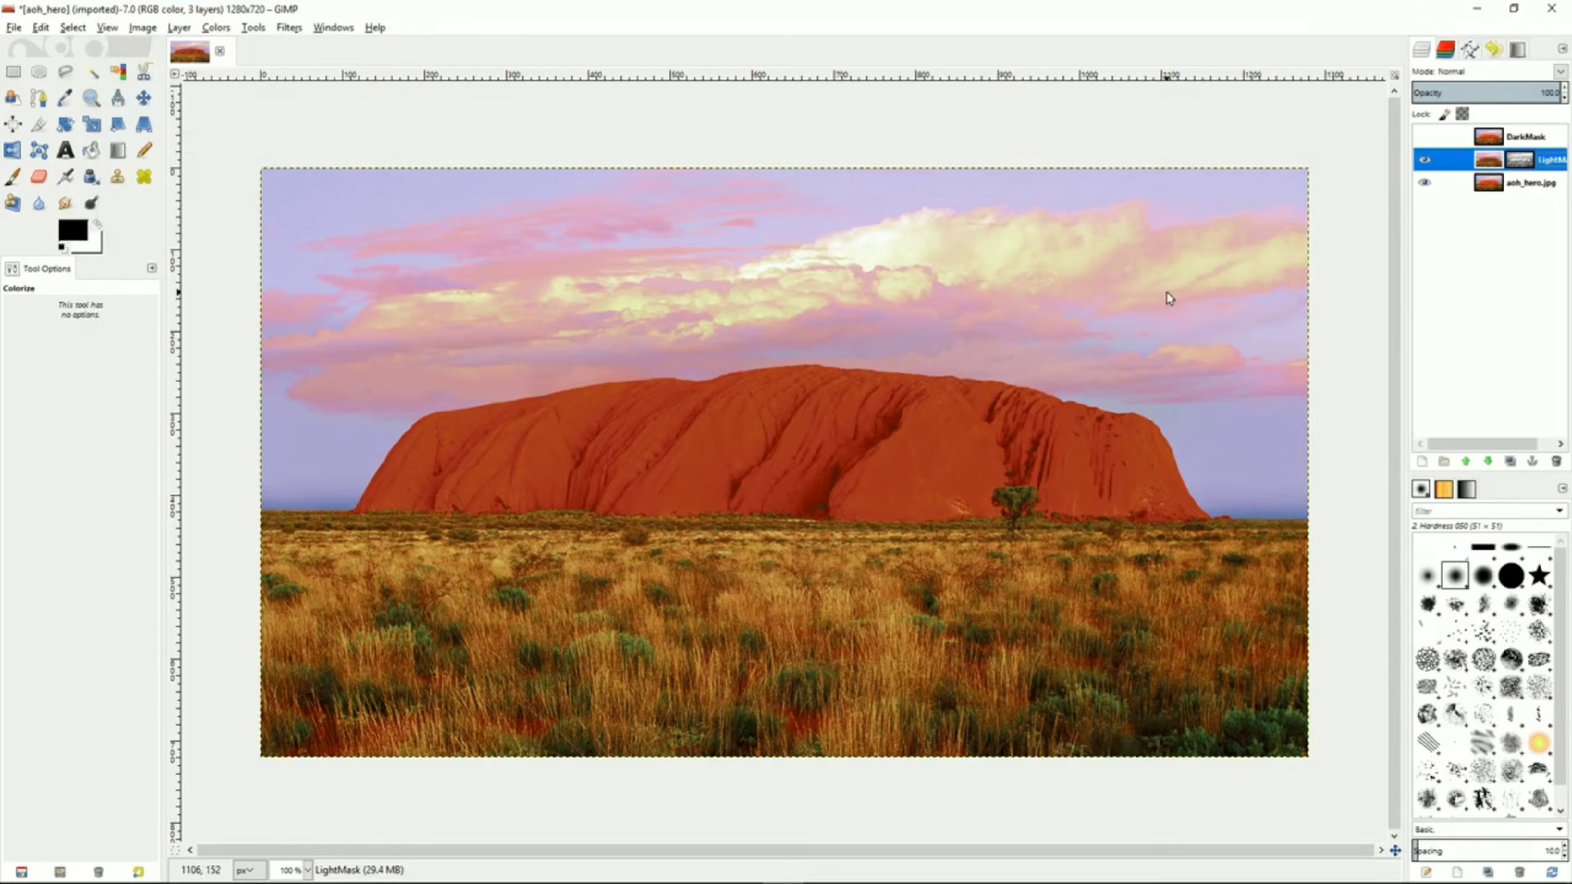
Toggle the DarkMask layer's visibility to compare the colorized result
{"action": "left_click", "coordinate": [1425, 138]}
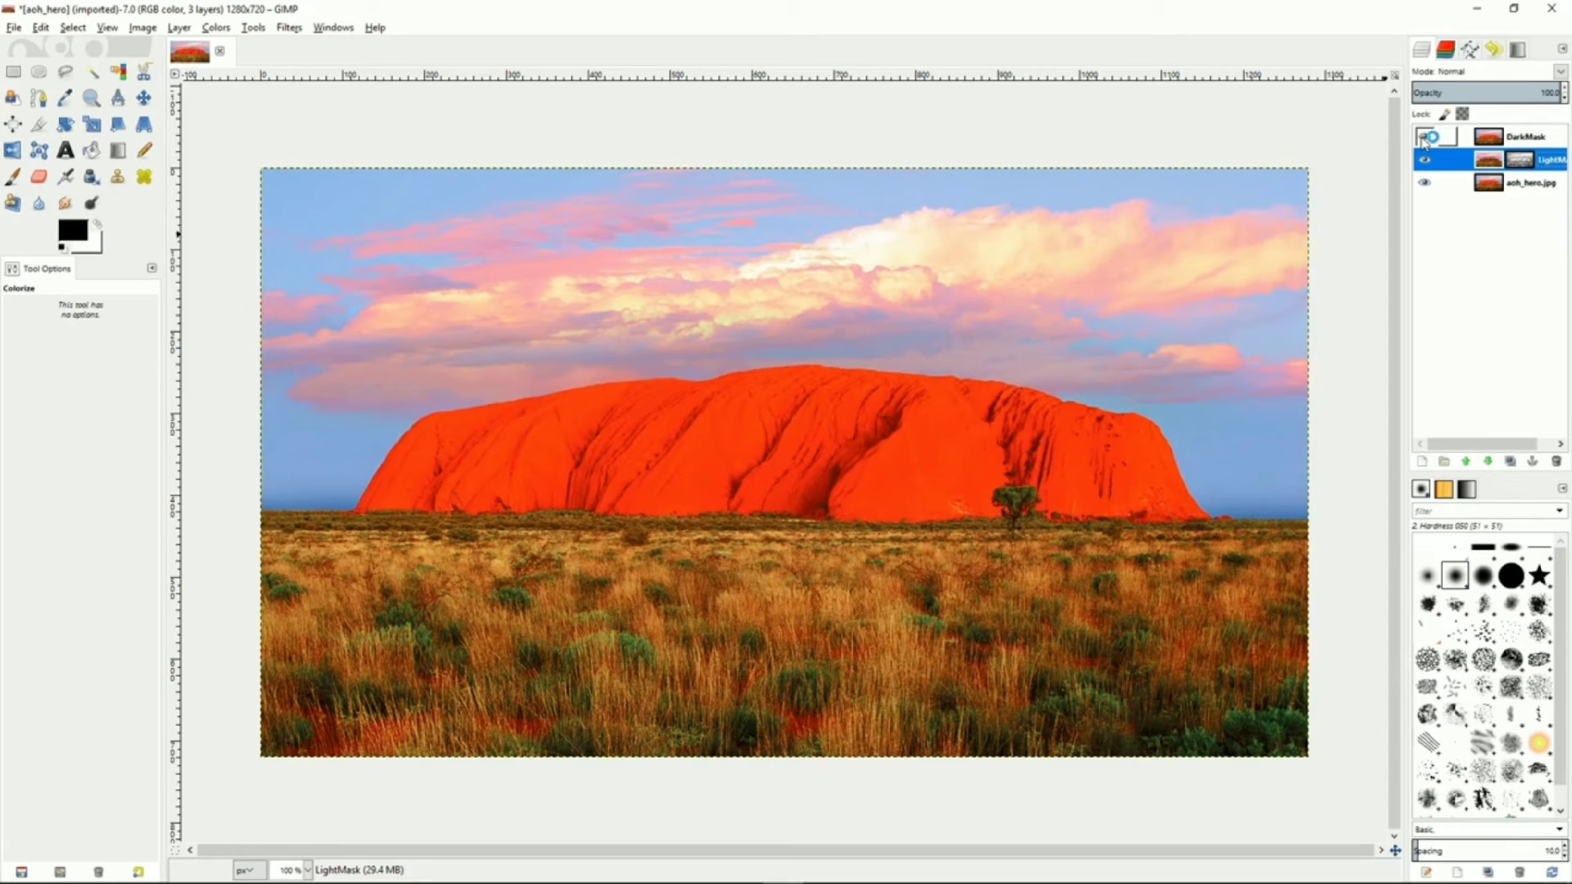
{"action": "left_click", "coordinate": [1424, 138]}
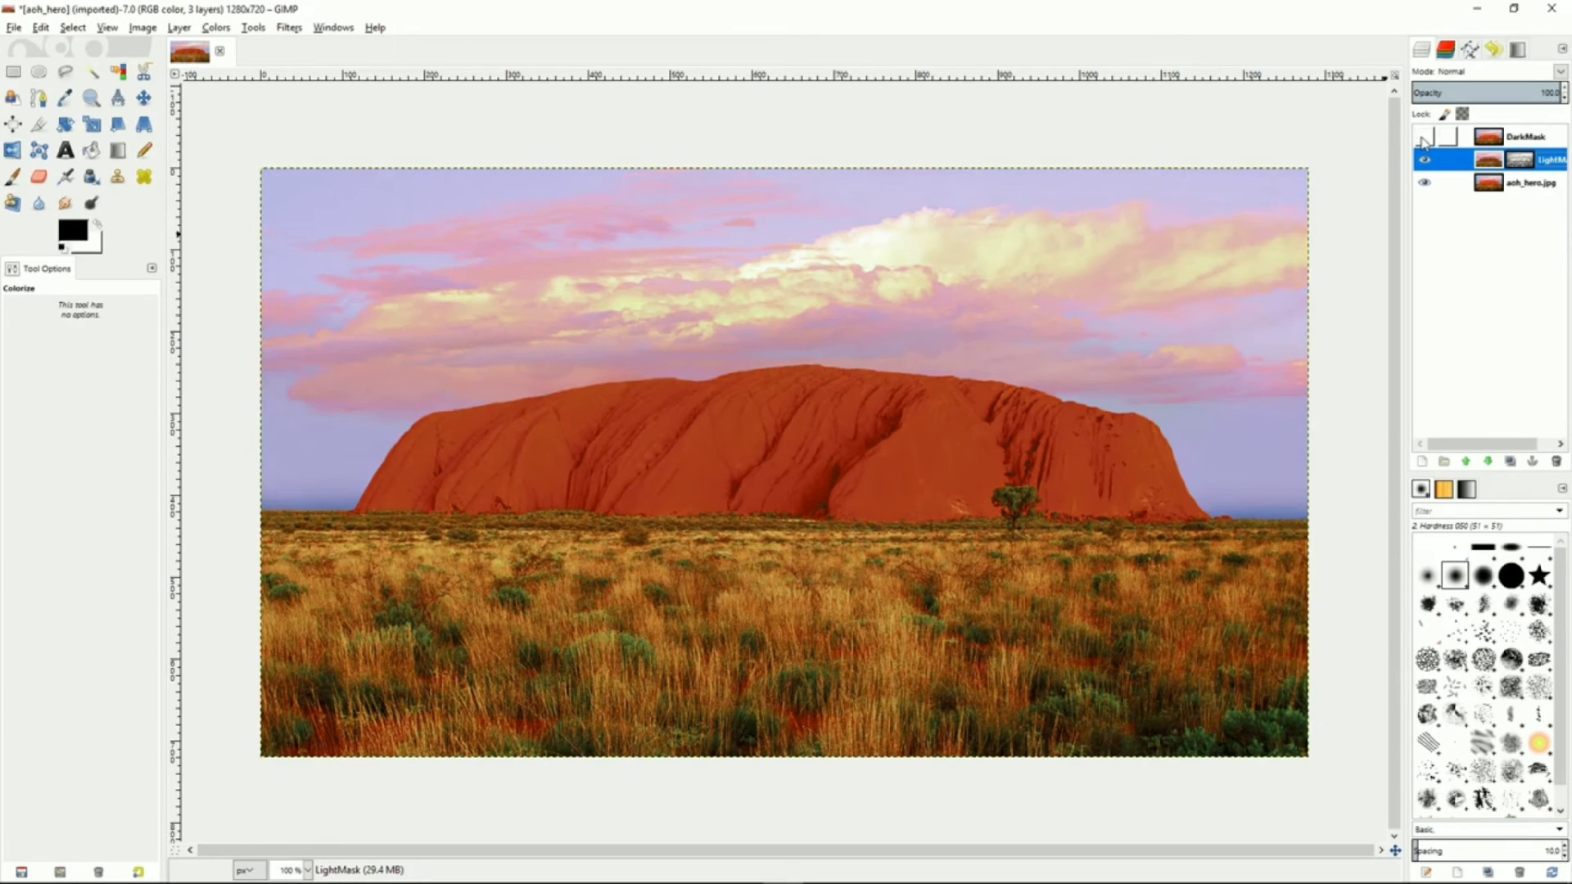
{"action": "left_click", "coordinate": [1424, 137]}
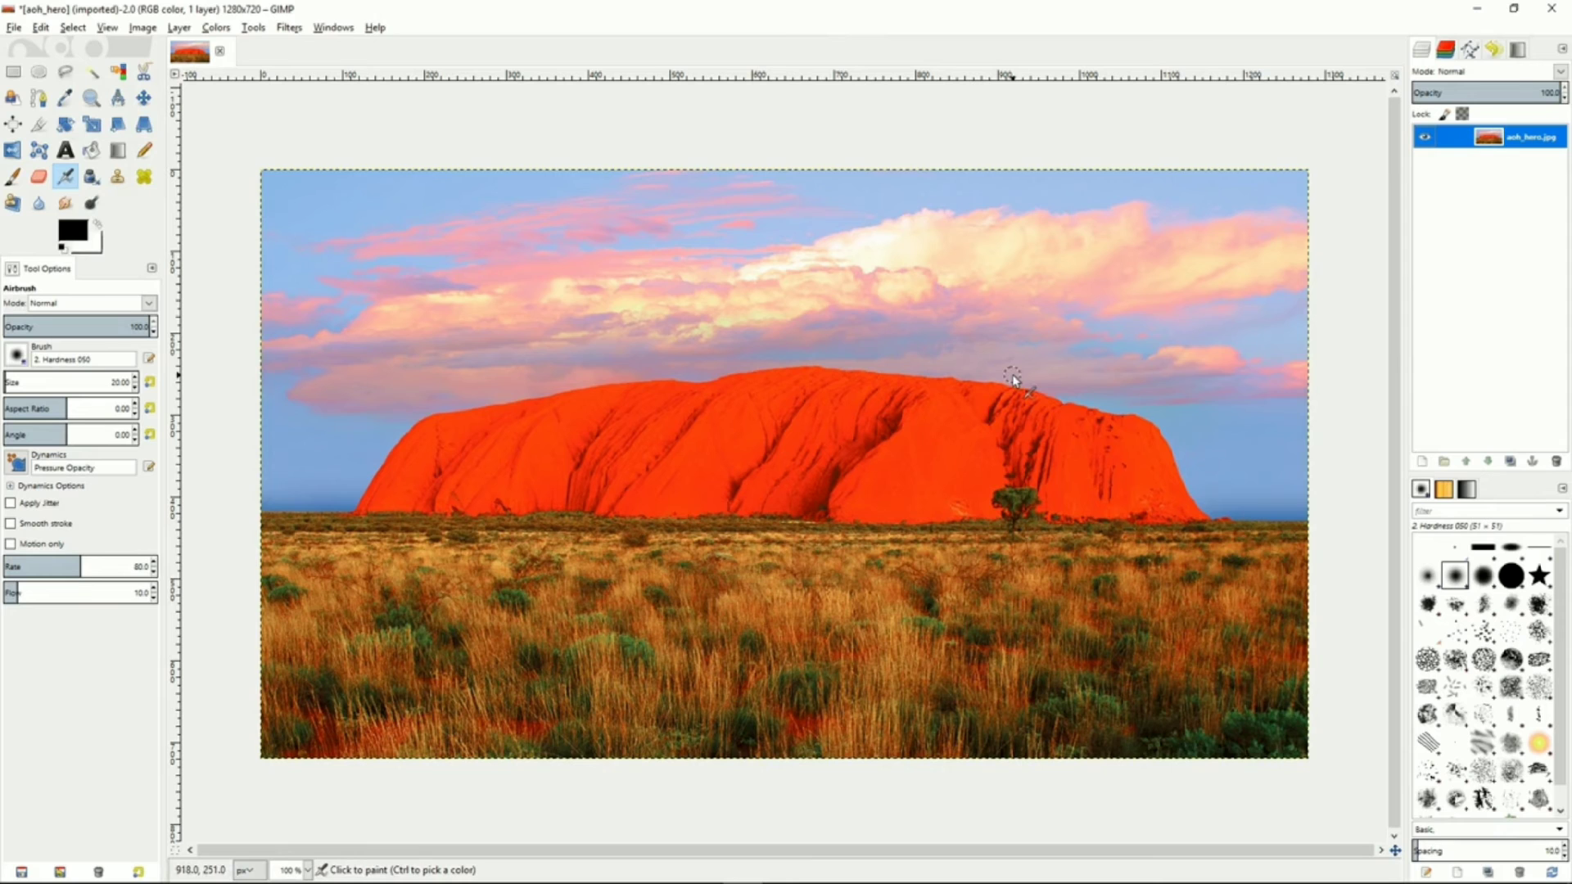
Duplicate the photo layer and add a layer mask to the copy initialized as a grayscale copy of the layer
{"action": "left_click", "coordinate": [1517, 463]}
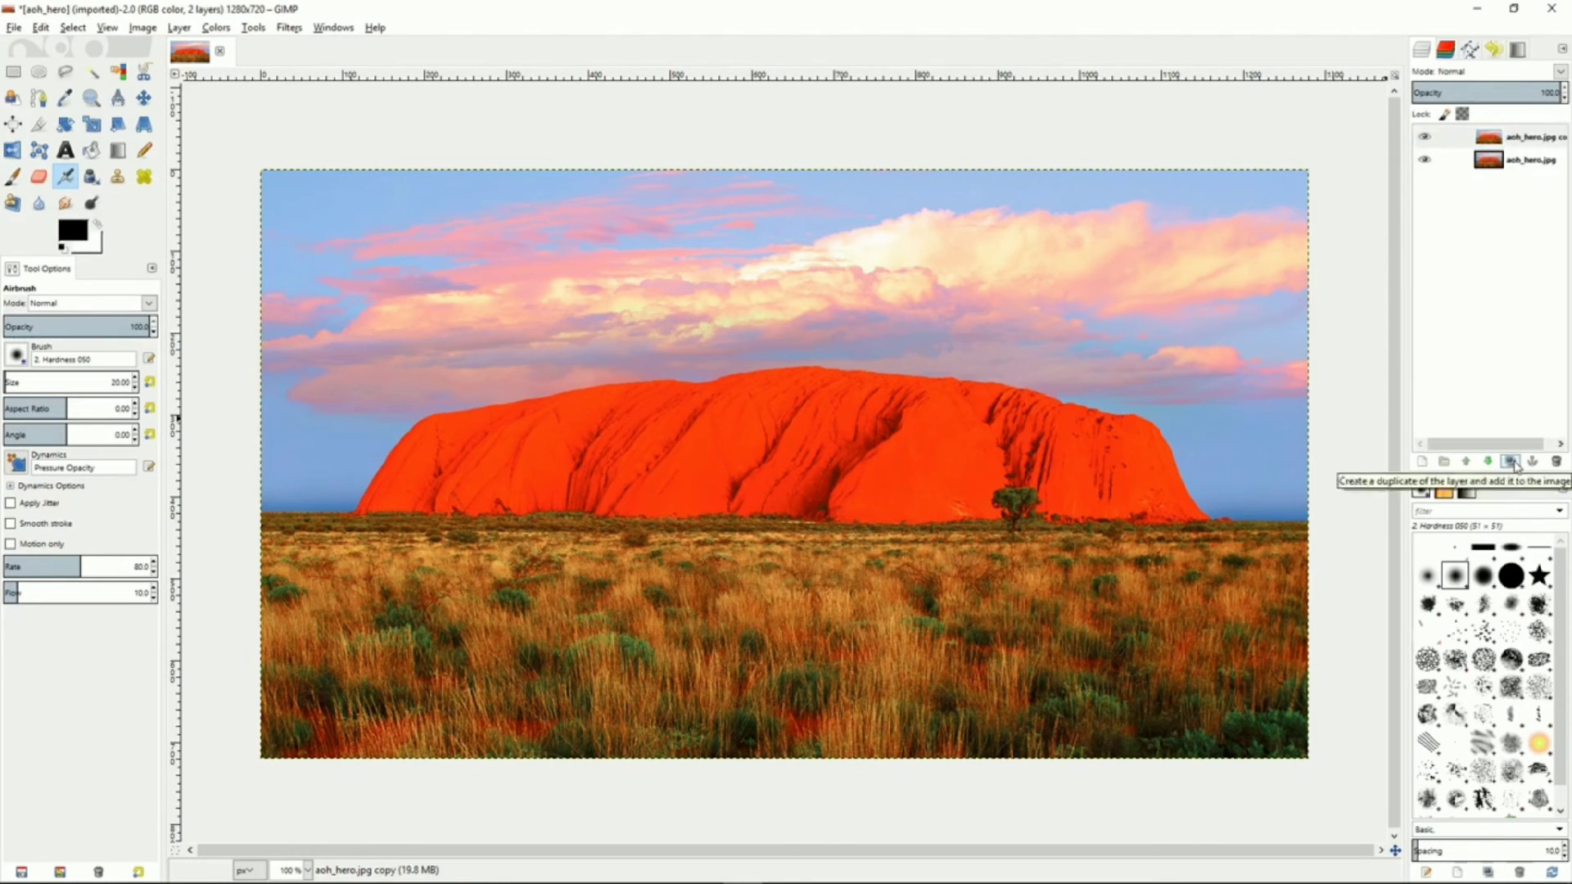
{"action": "left_click", "coordinate": [1470, 139]}
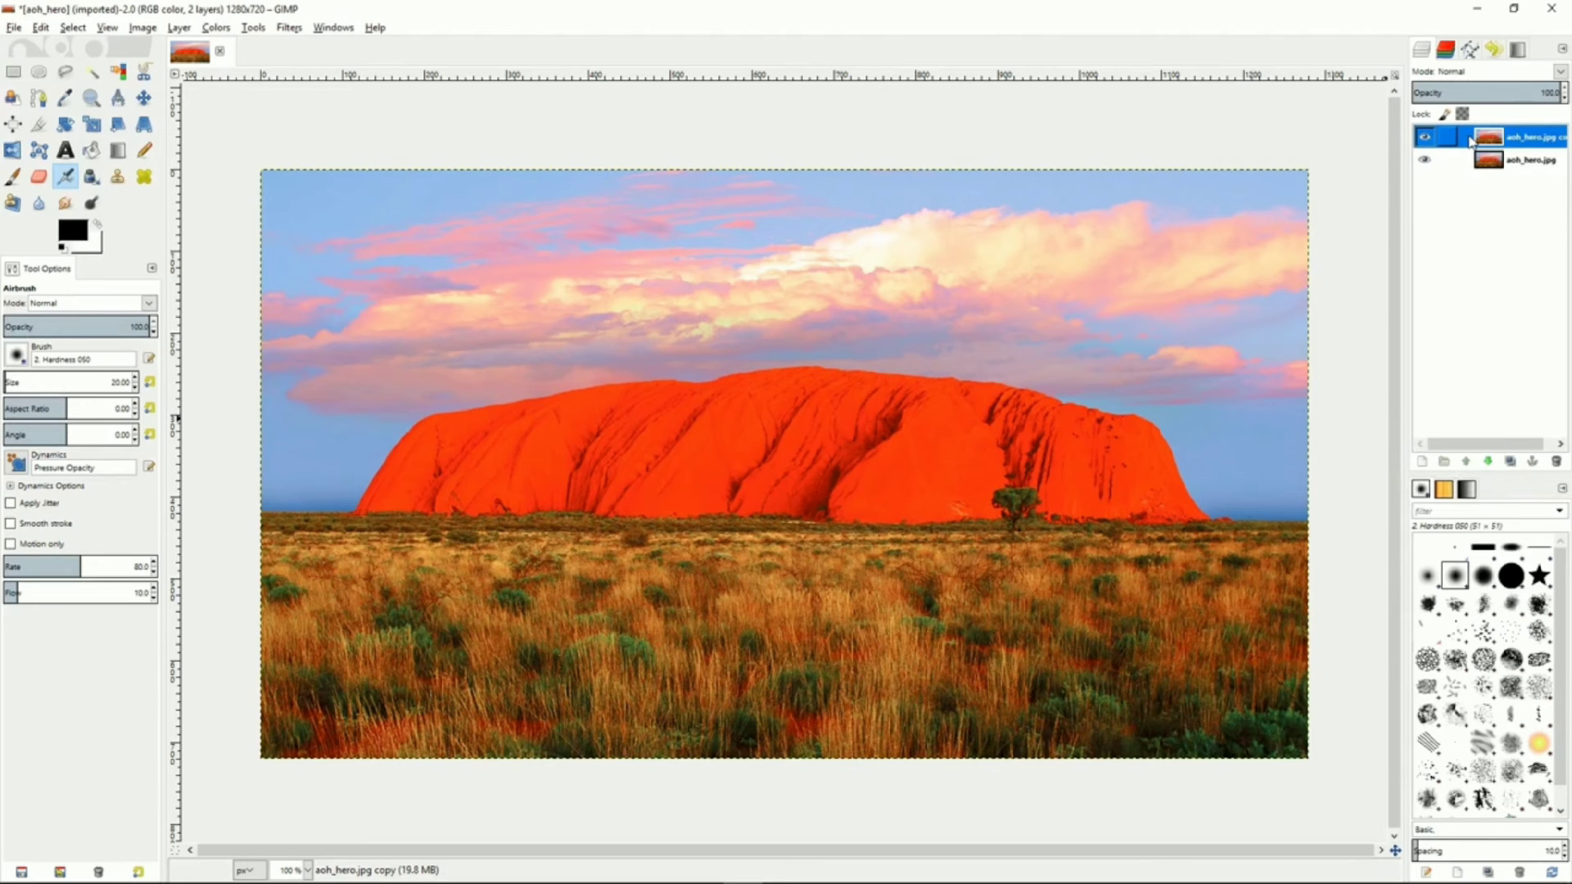
{"action": "right_click", "coordinate": [1470, 139]}
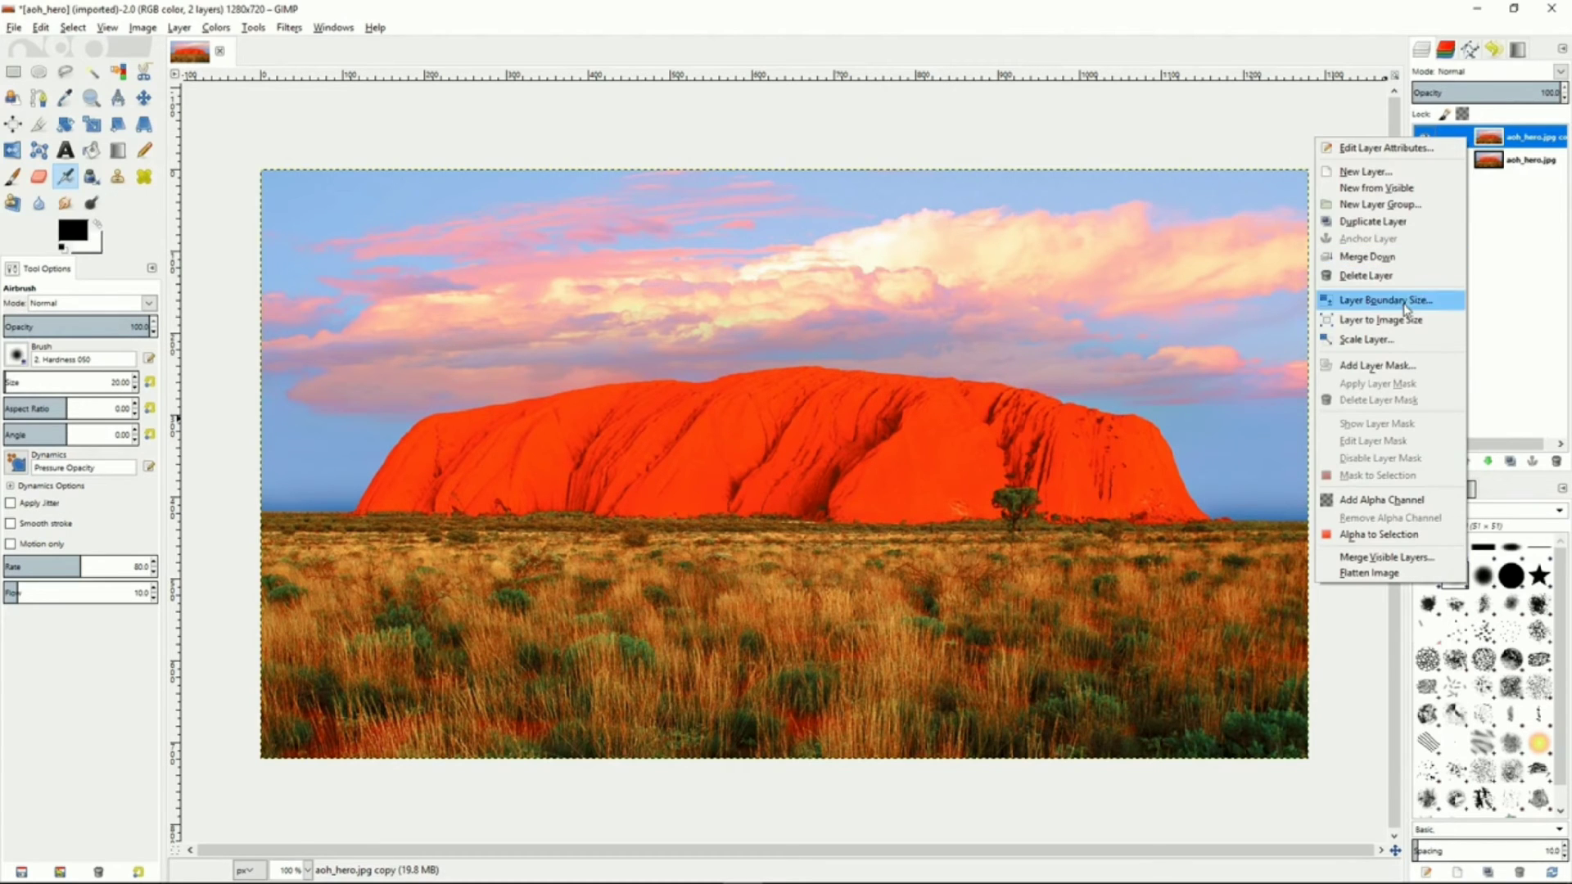
{"action": "left_click", "coordinate": [1390, 370]}
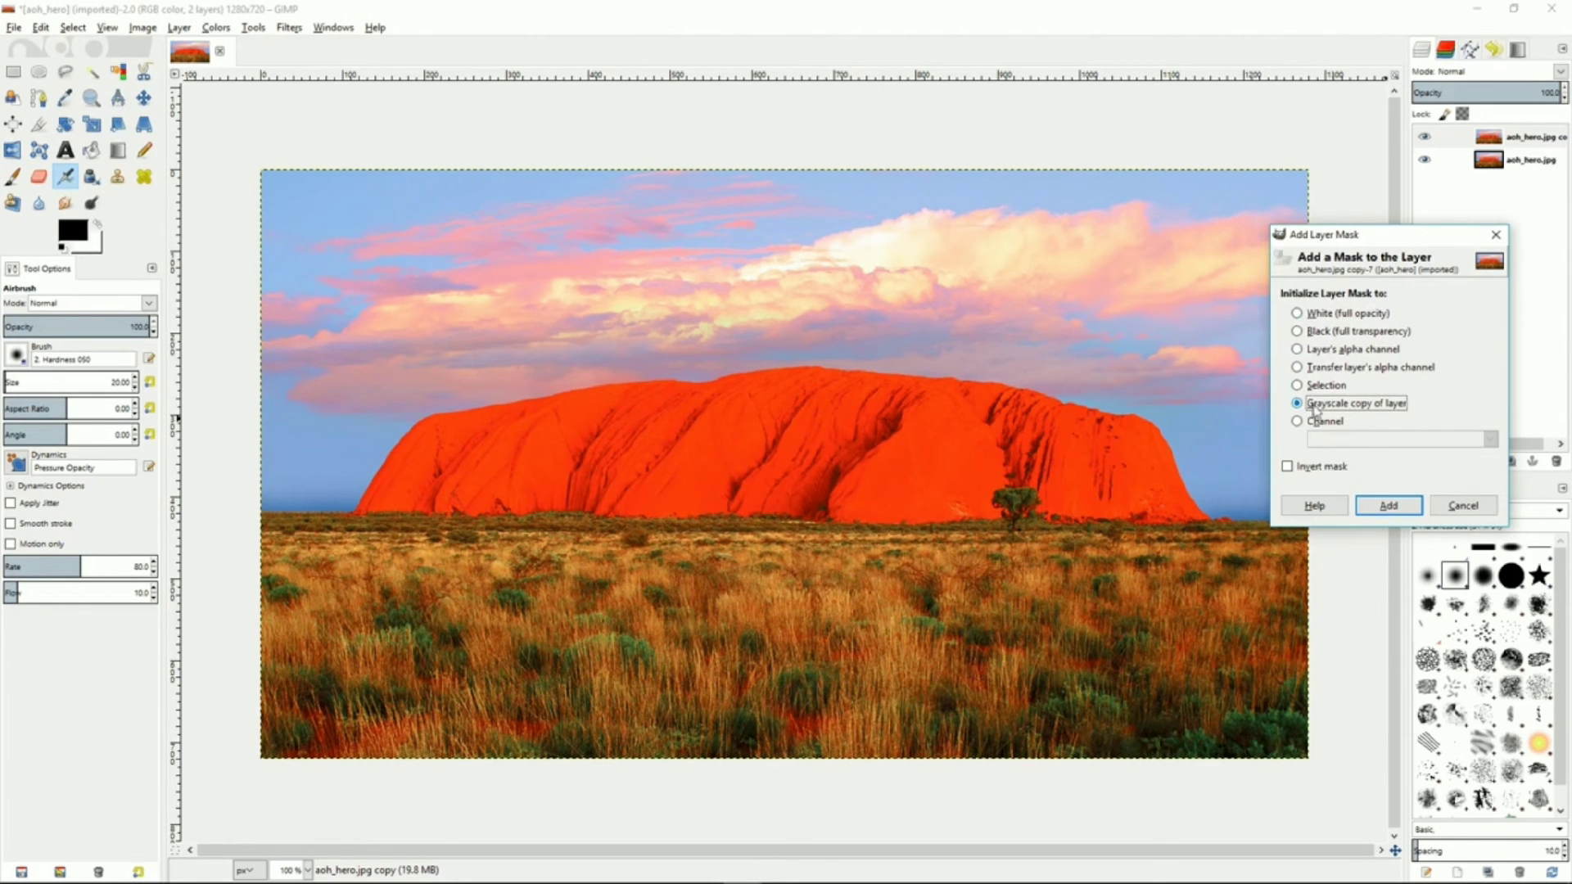
{"action": "left_click", "coordinate": [1390, 506]}
Show the copy layer's mask and invert its colours
{"action": "right_click", "coordinate": [1465, 139]}
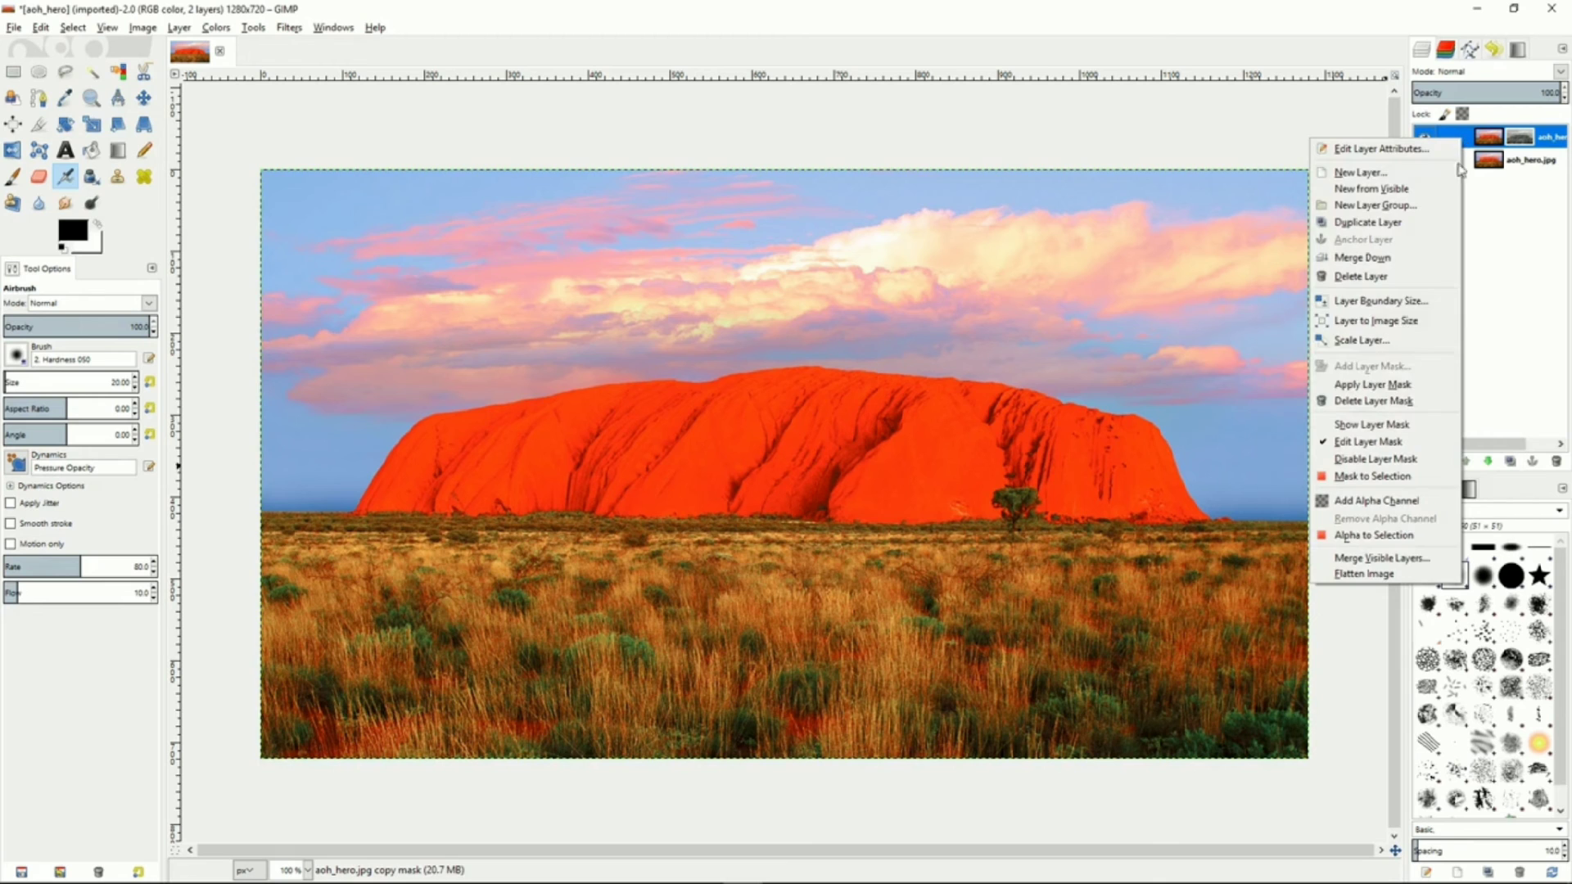
{"action": "left_click", "coordinate": [1389, 425]}
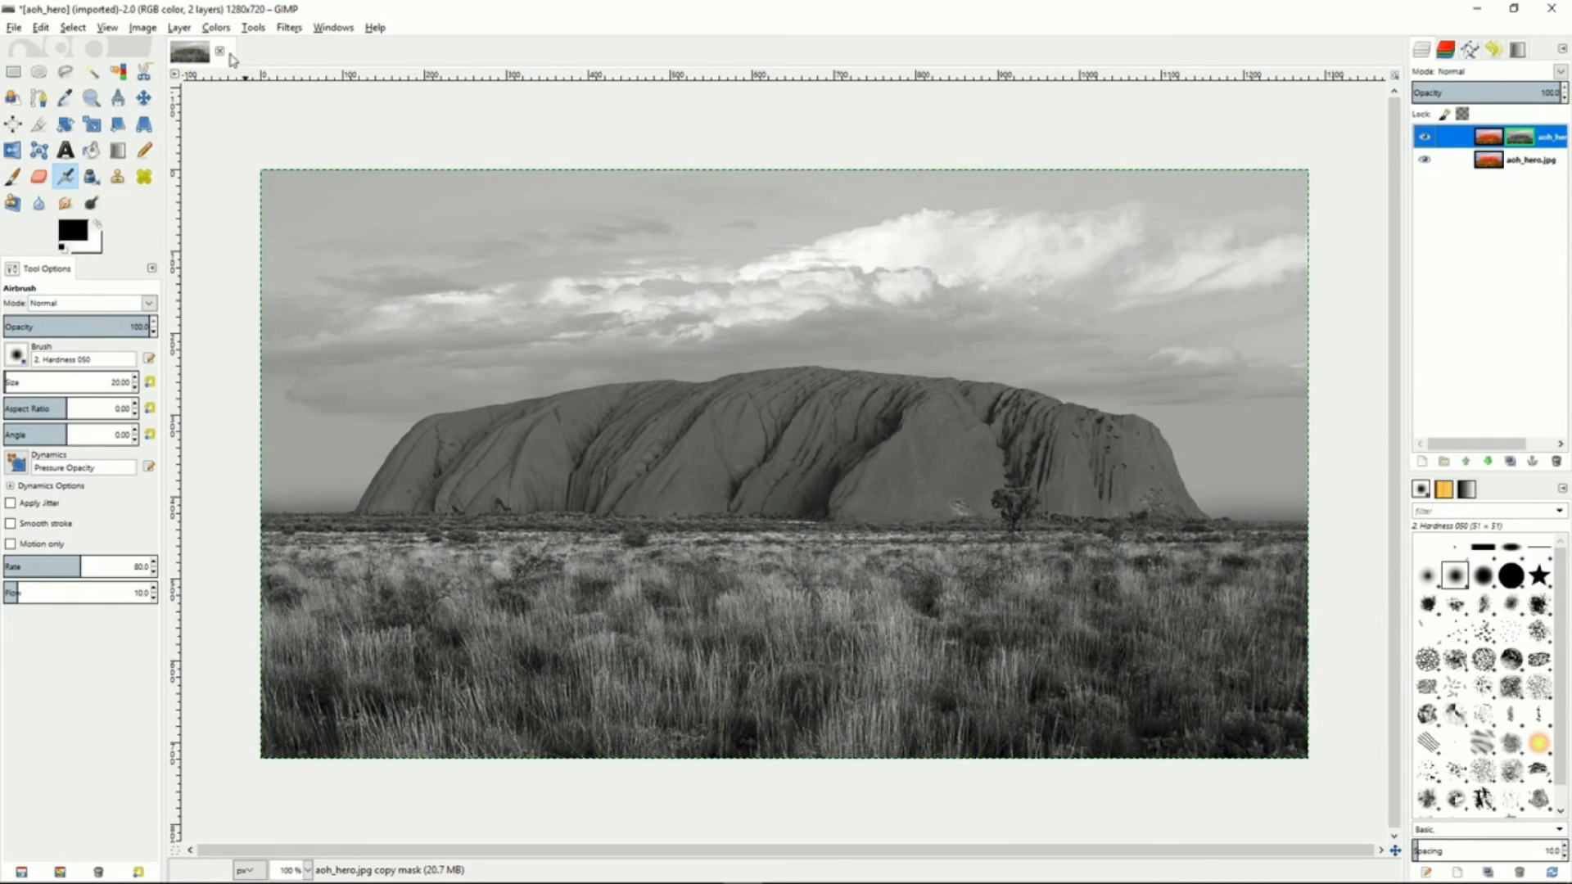
{"action": "left_click", "coordinate": [222, 31]}
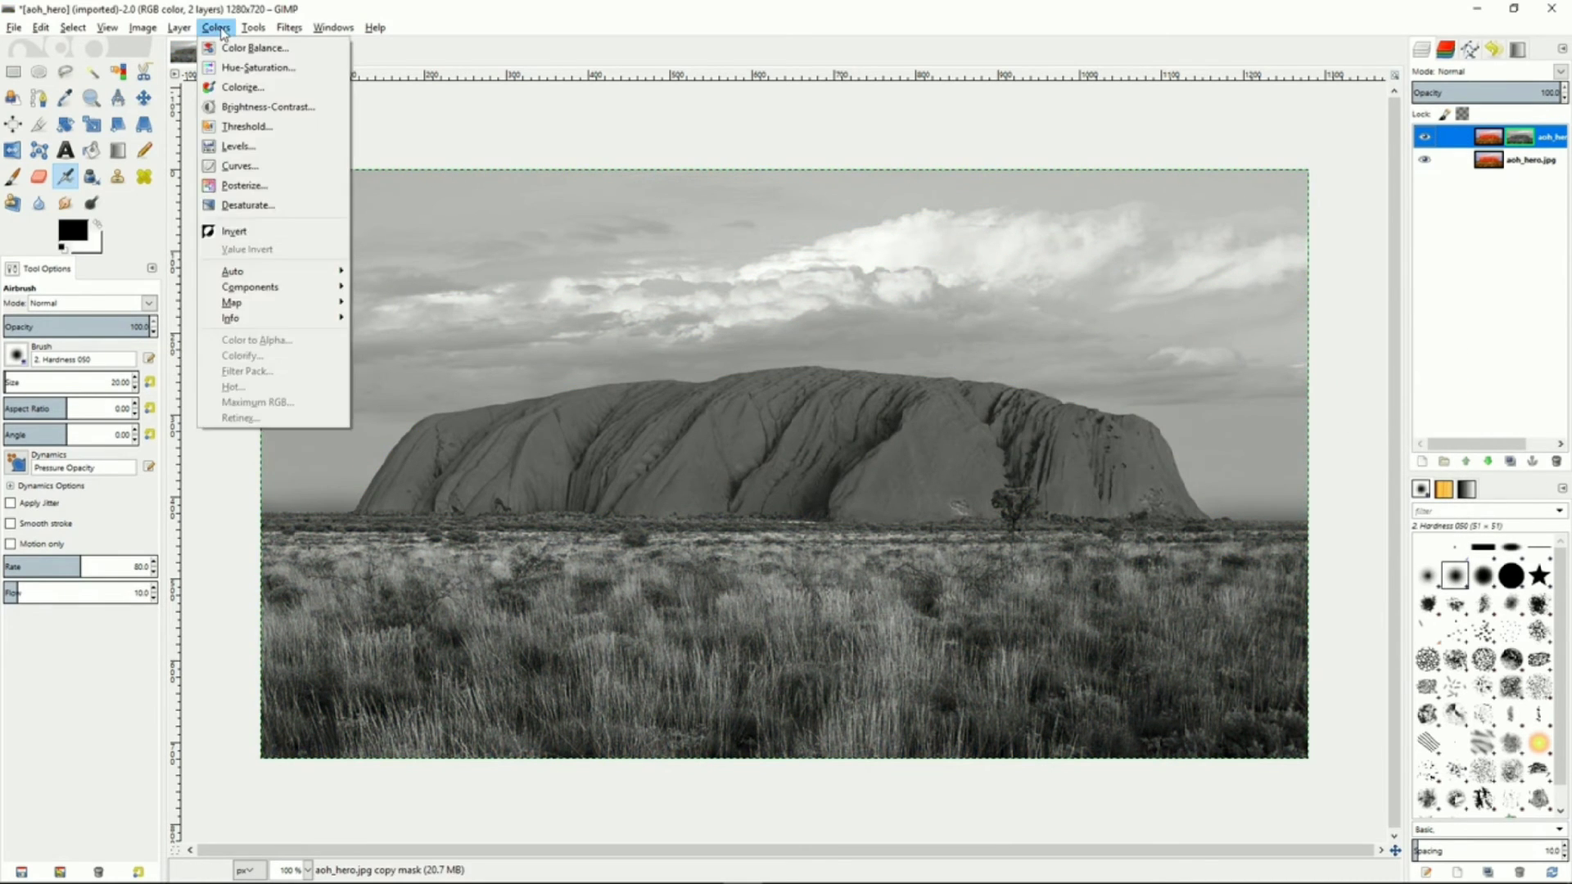
{"action": "left_click", "coordinate": [250, 229]}
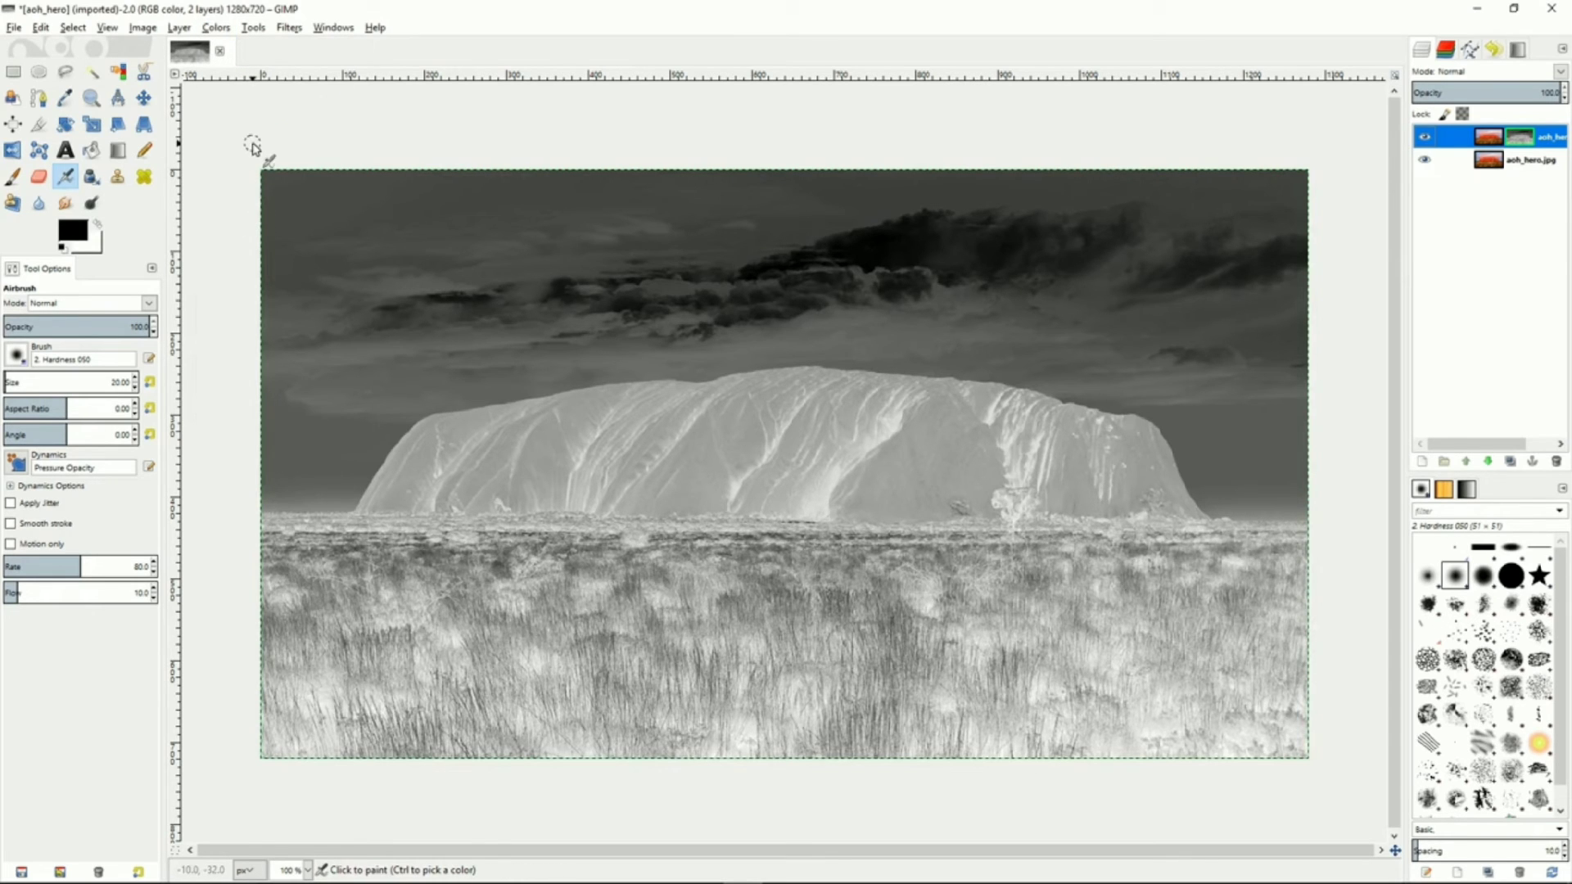
Apply a Gaussian Blur to the inverted layer mask
{"action": "left_click", "coordinate": [289, 27]}
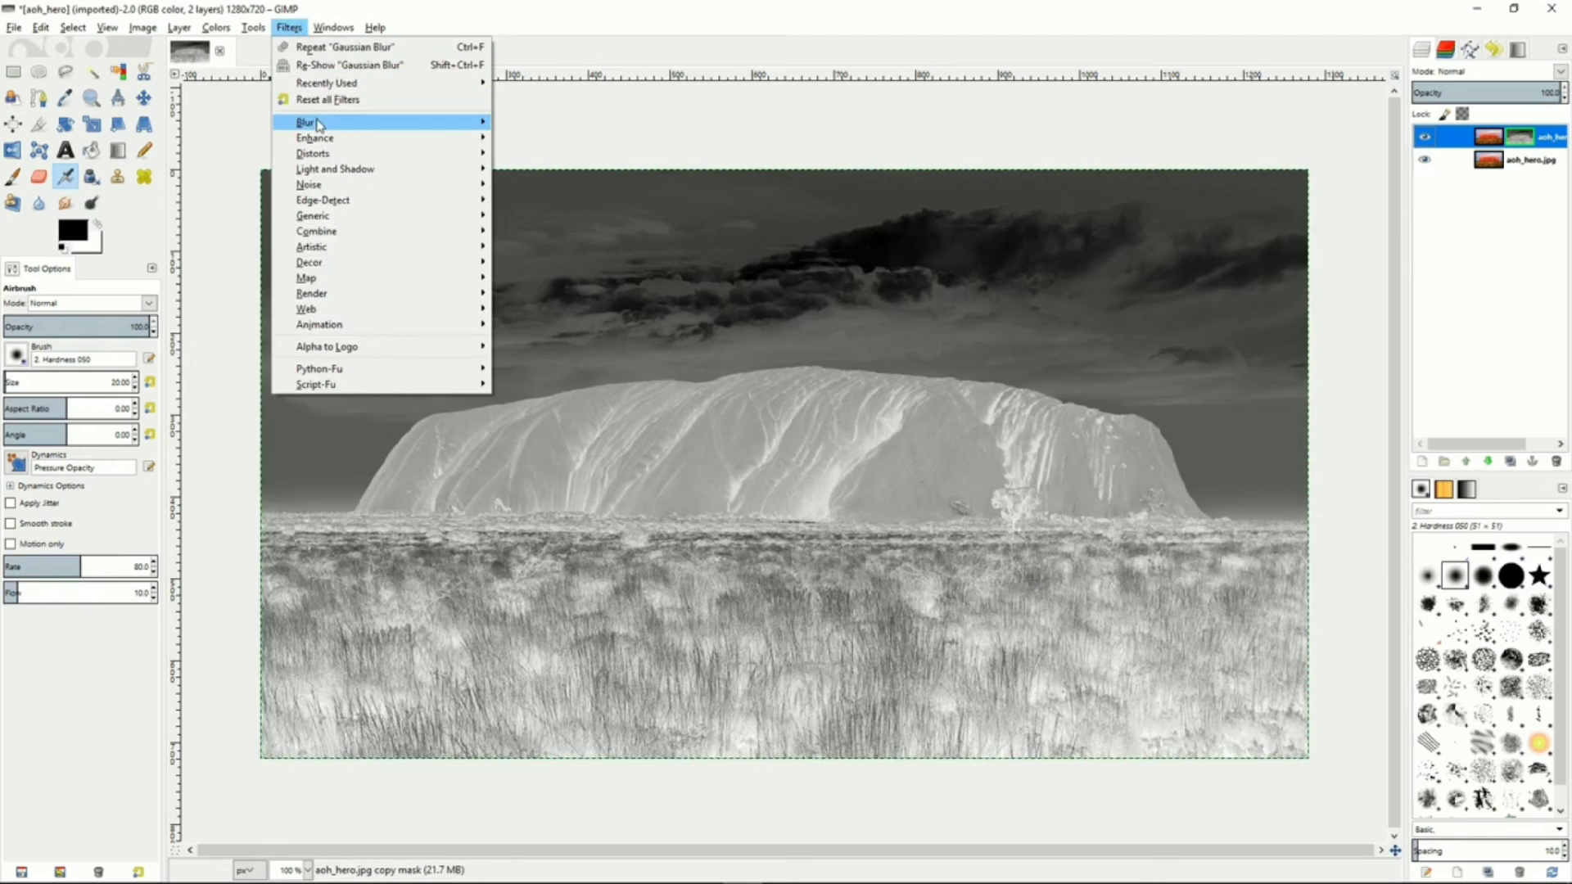
{"action": "mouse_move", "coordinate": [318, 124]}
{"action": "left_click", "coordinate": [546, 140]}
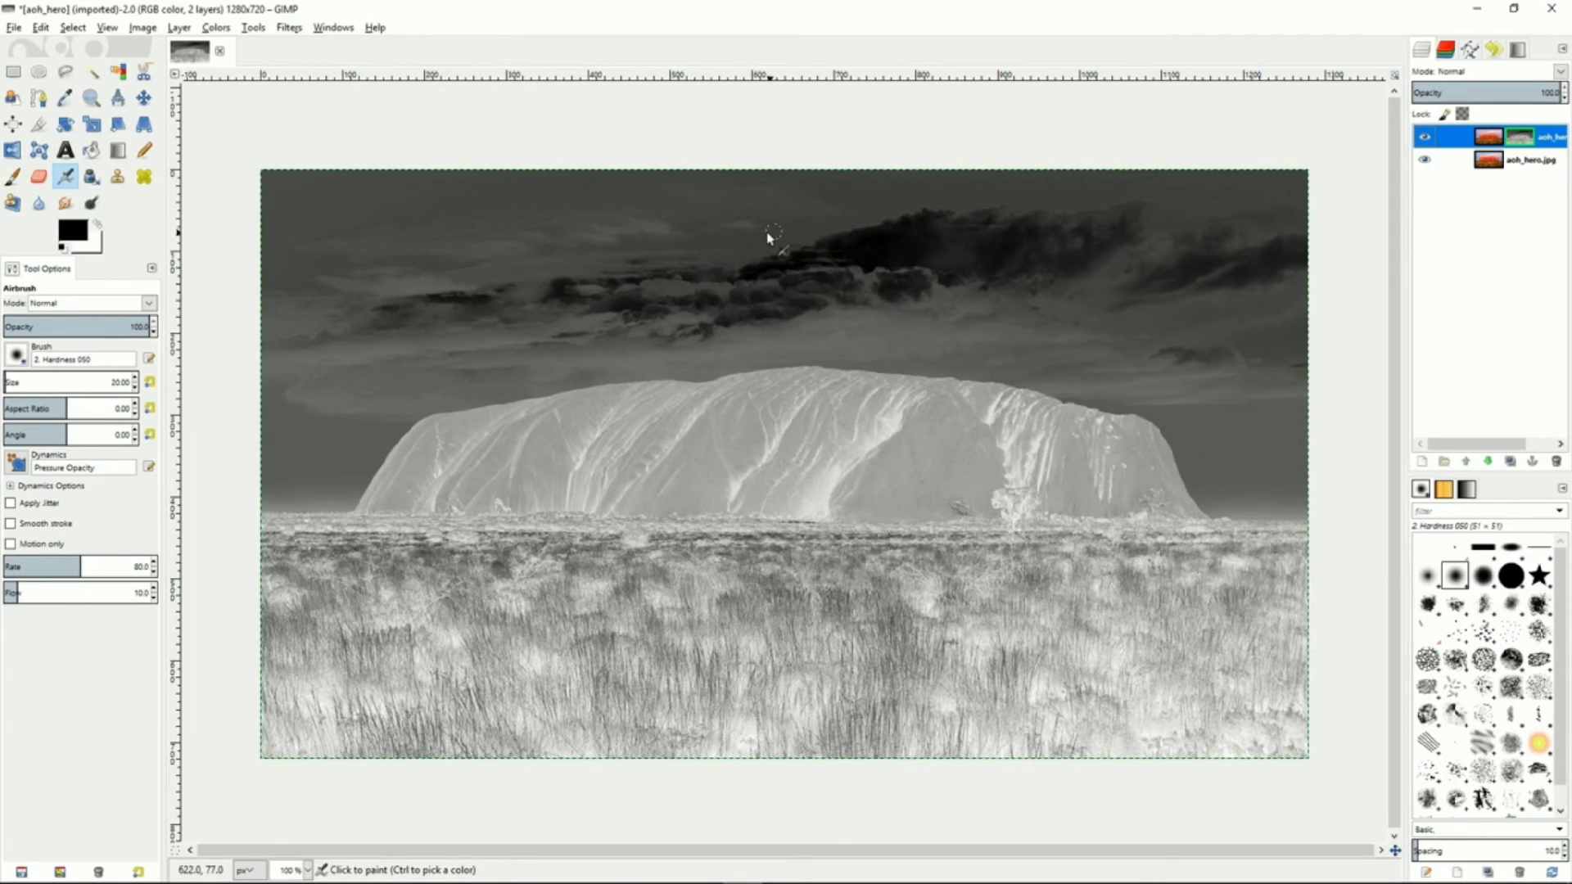
{"action": "left_click", "coordinate": [781, 548]}
{"action": "left_click", "coordinate": [781, 548]}
{"action": "left_click", "coordinate": [800, 622]}
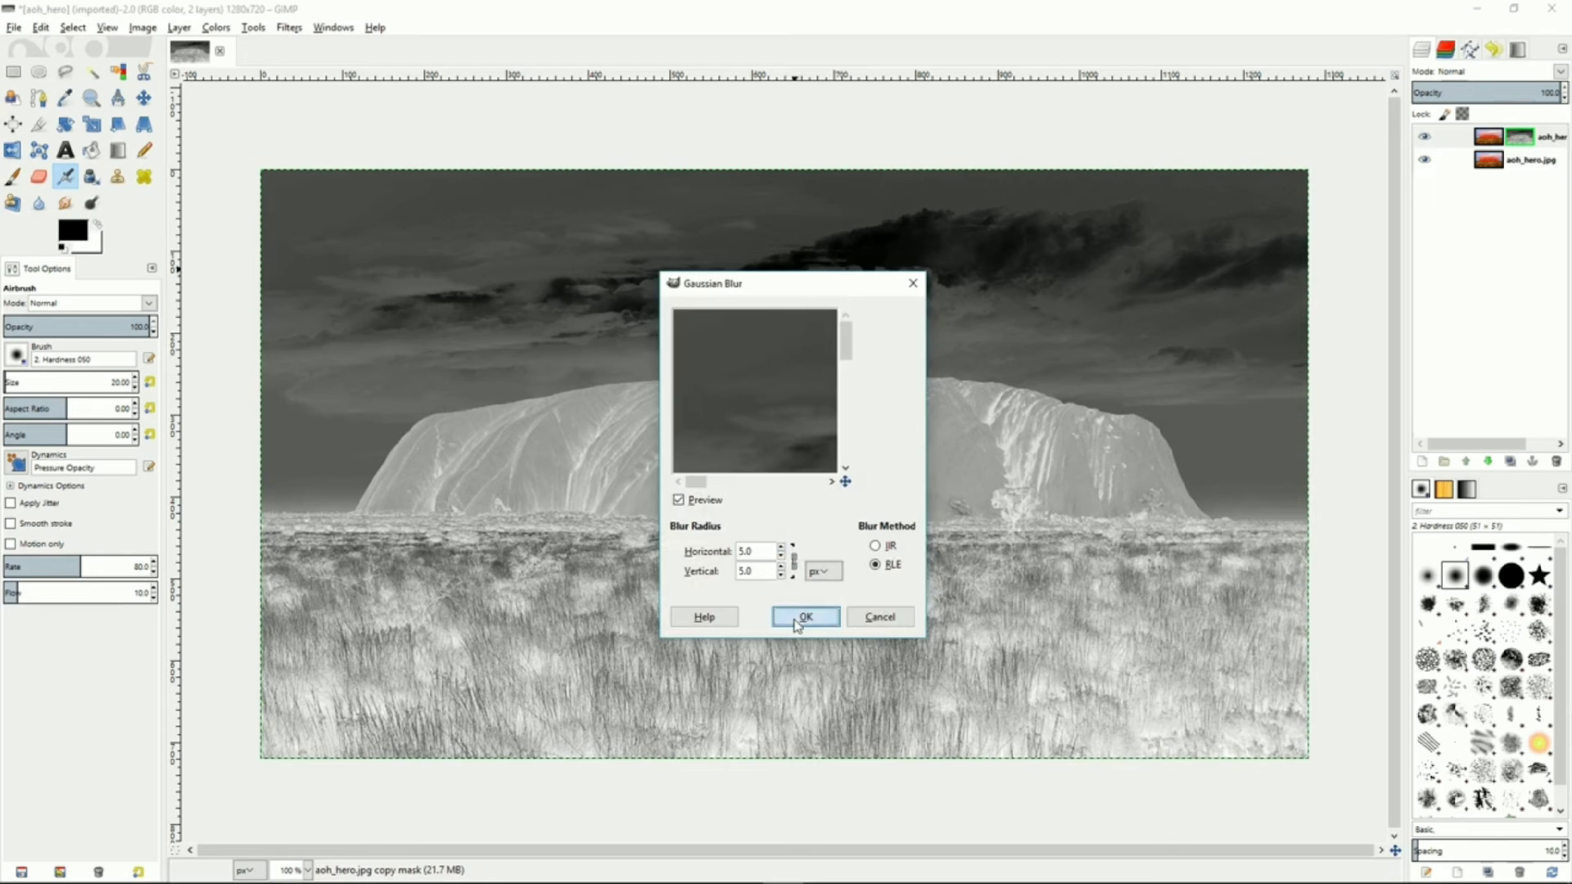
Turn off the layer mask display and set the copy layer's blend mode to Overlay
{"action": "right_click", "coordinate": [1467, 143]}
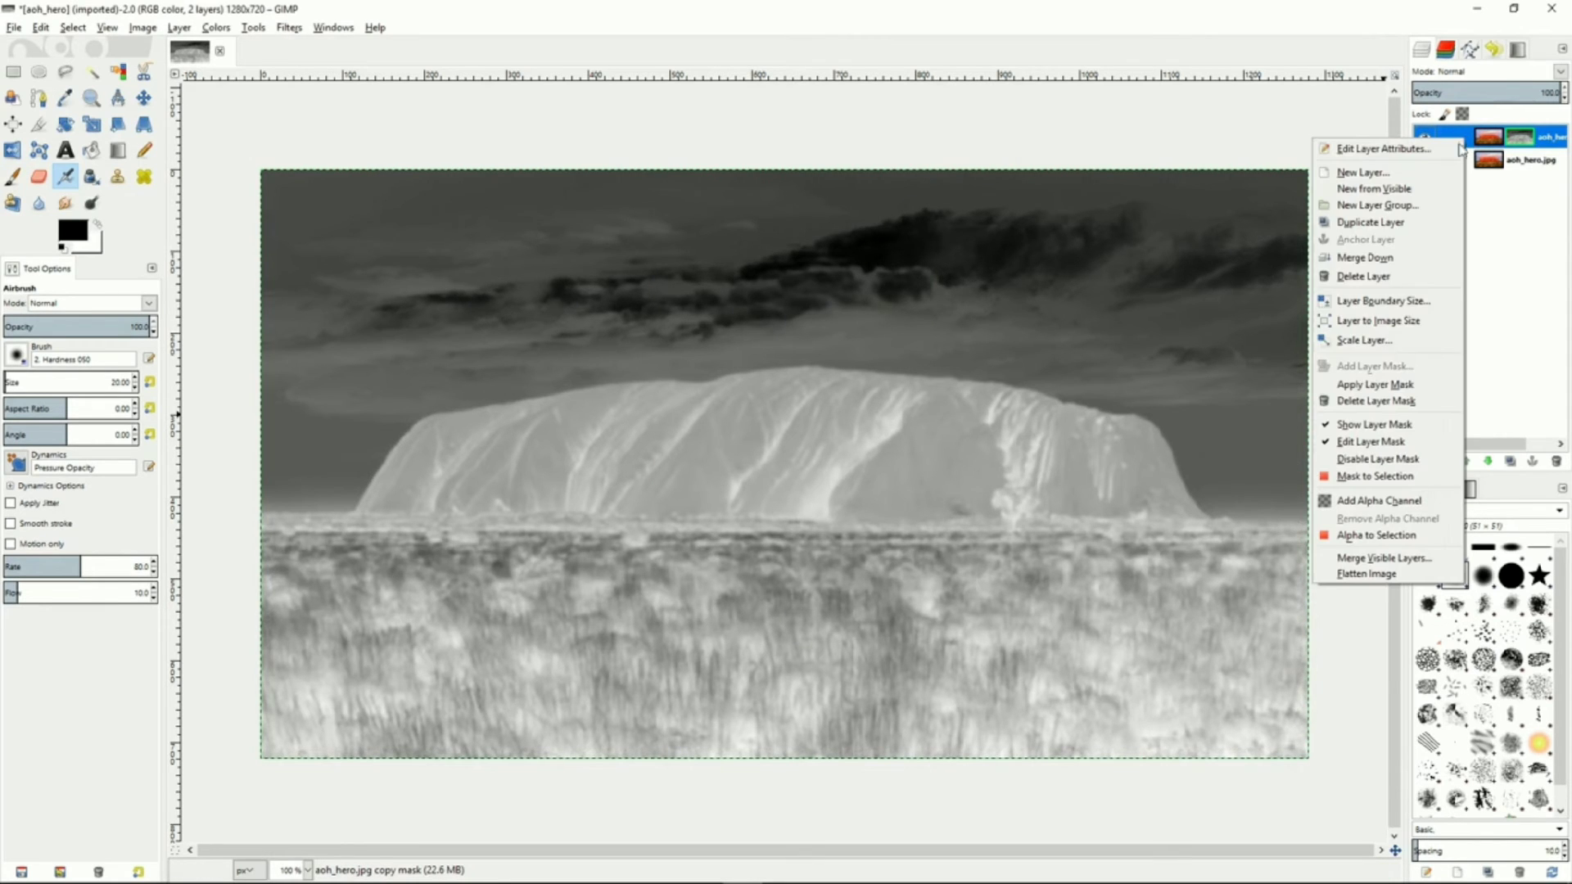
{"action": "left_click", "coordinate": [1389, 429]}
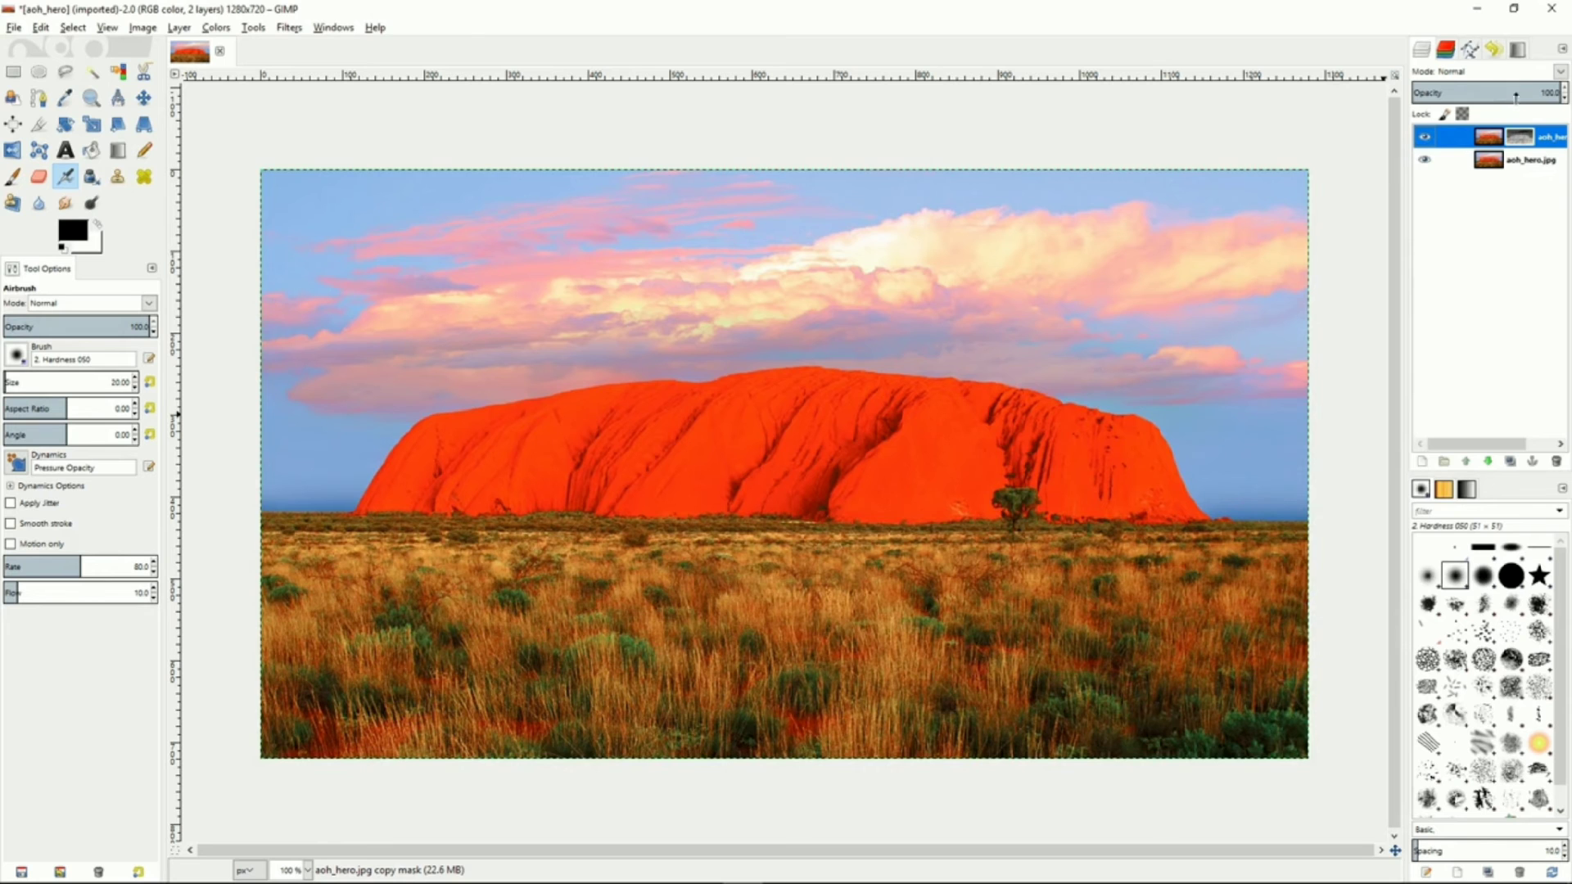
{"action": "left_click", "coordinate": [1559, 72]}
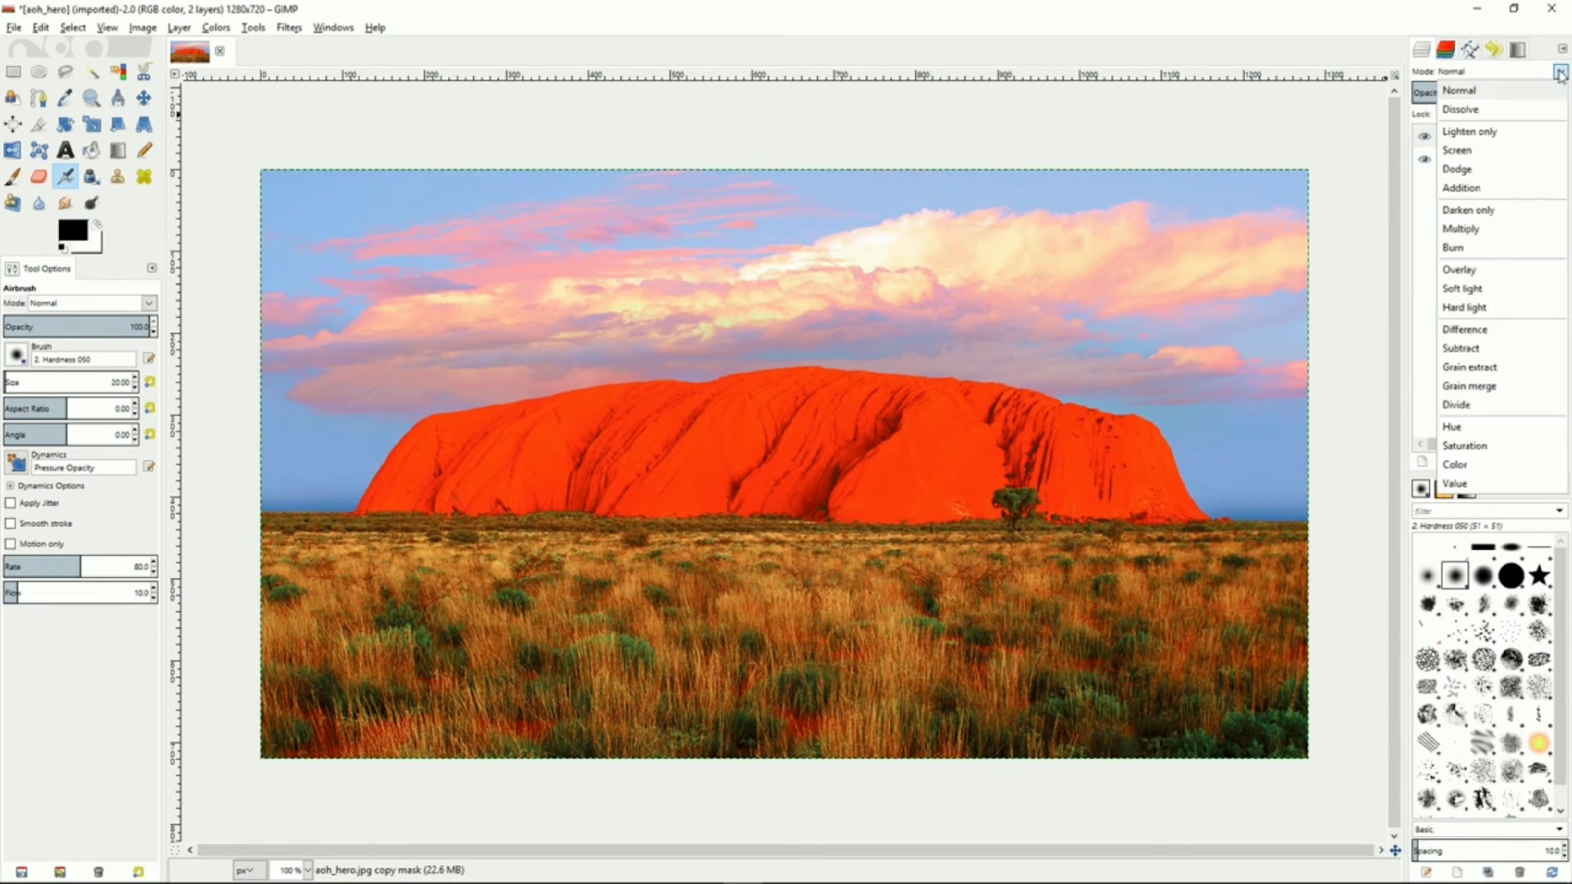
{"action": "left_click", "coordinate": [1484, 269]}
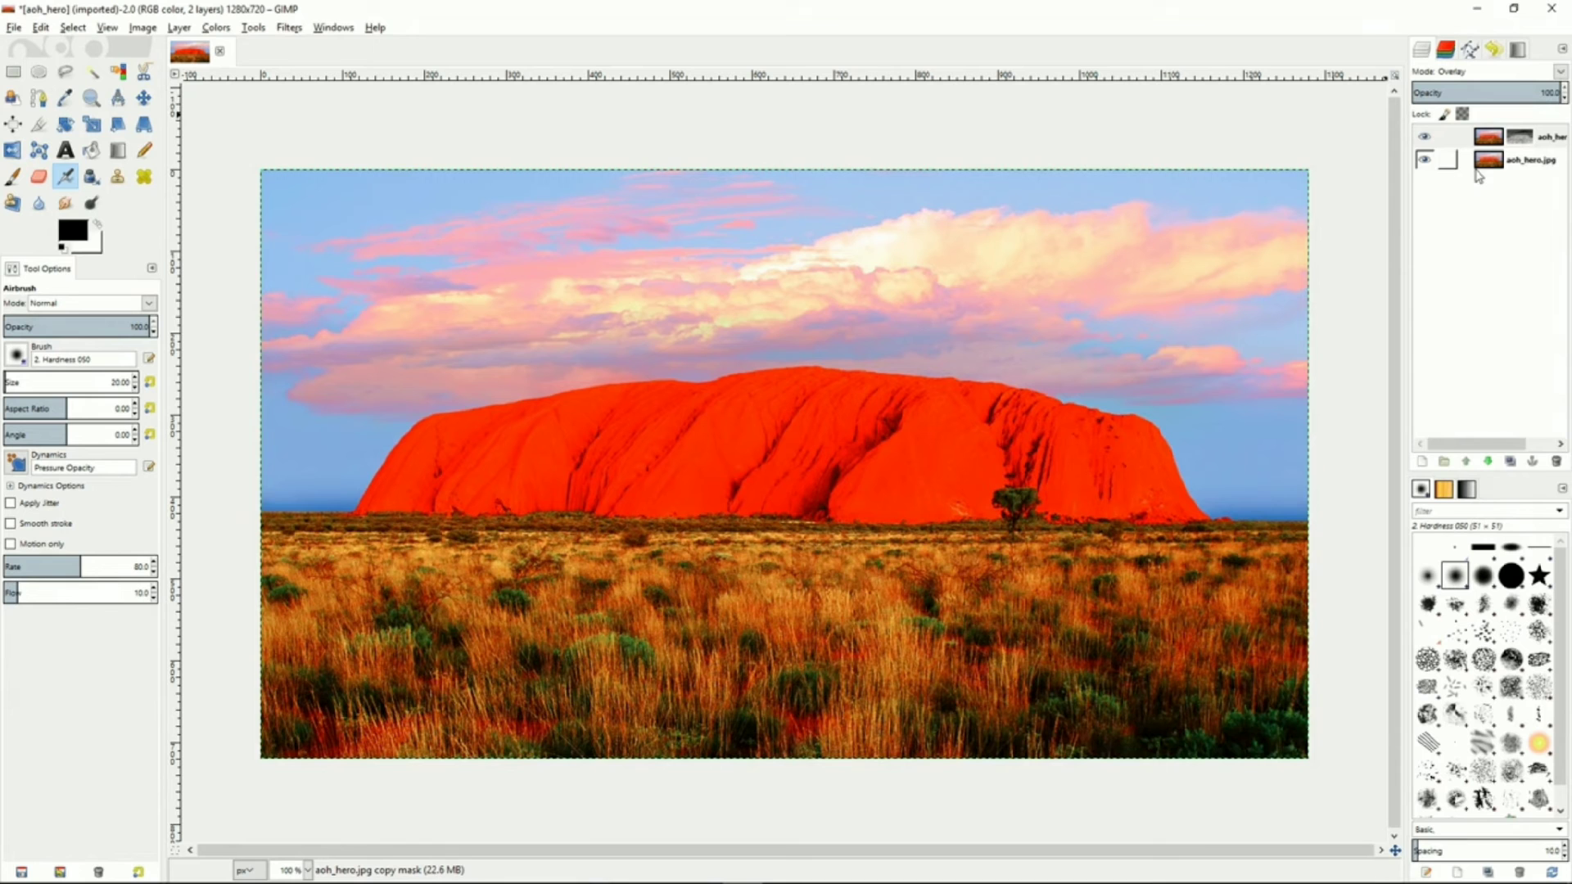
{"action": "mouse_move", "coordinate": [1530, 92]}
{"action": "left_mouse_down"}
{"action": "mouse_move", "coordinate": [1445, 92]}
{"action": "mouse_move", "coordinate": [1526, 92]}
{"action": "left_mouse_up"}
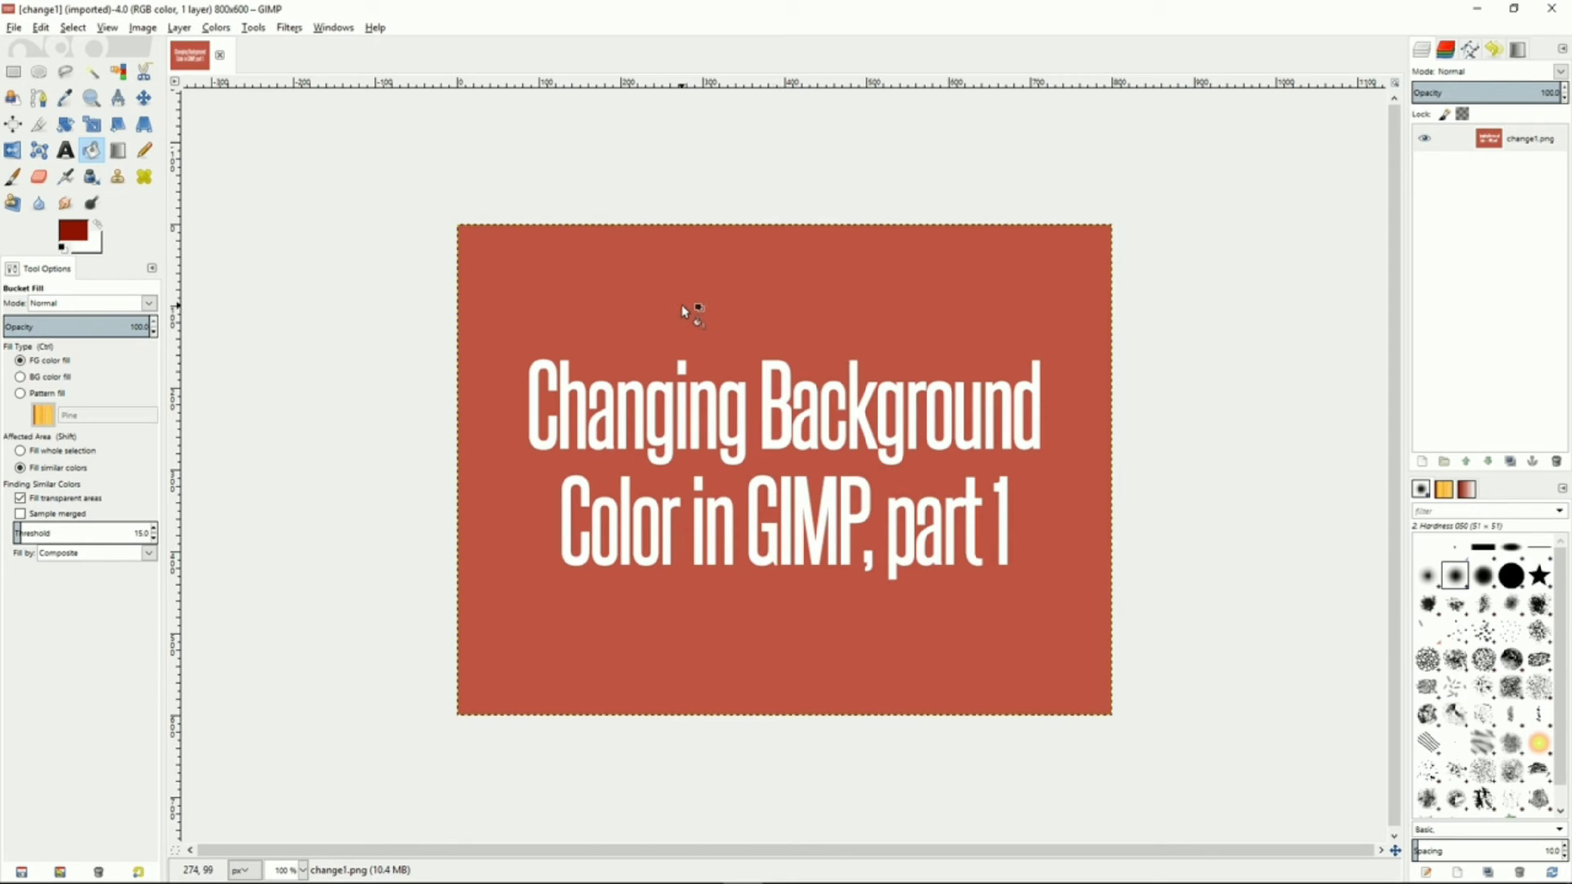
Pick the red background colour as the foreground colour with the Color Picker
{"action": "key", "text": "o"}
{"action": "left_click", "coordinate": [584, 334]}
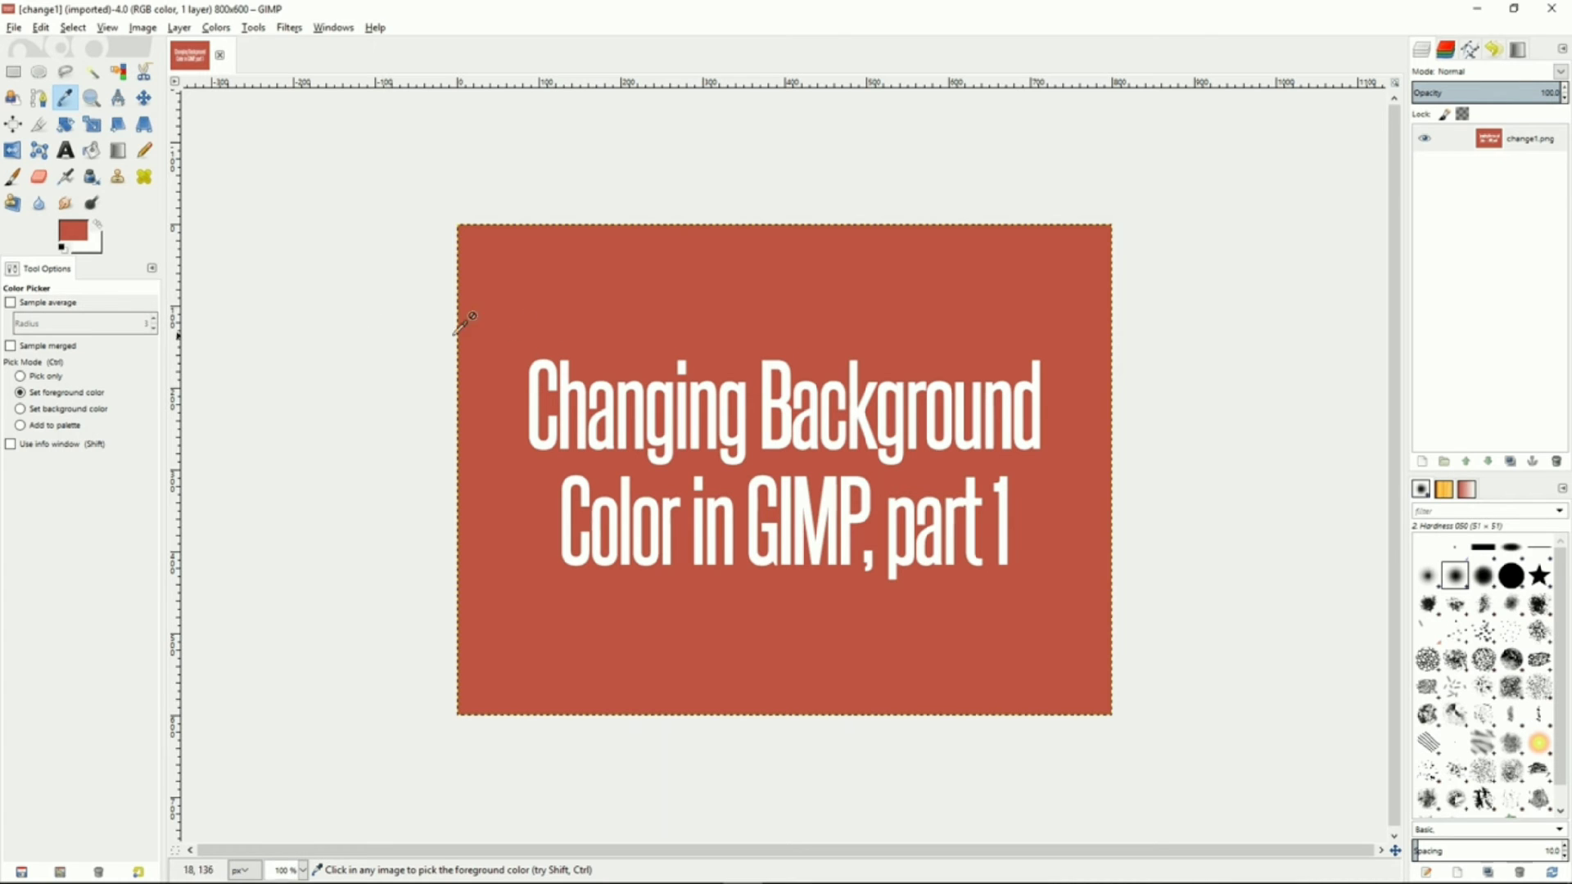
Apply Color to Alpha to the image, sampling the red background colour from the canvas as the colour to remove
{"action": "left_click", "coordinate": [219, 28]}
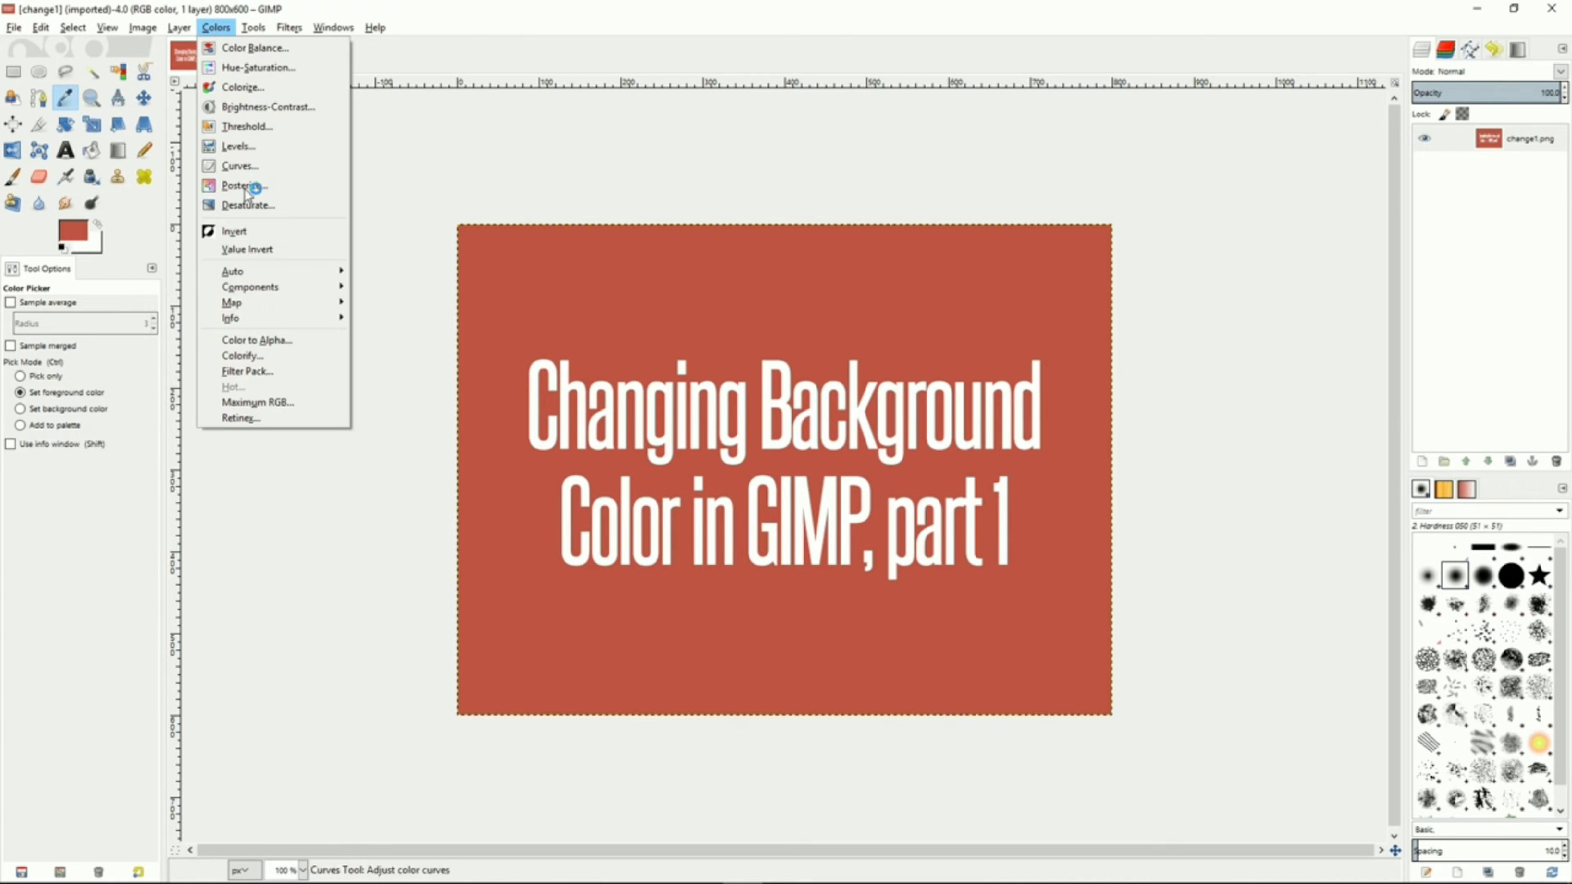
{"action": "left_click", "coordinate": [283, 341]}
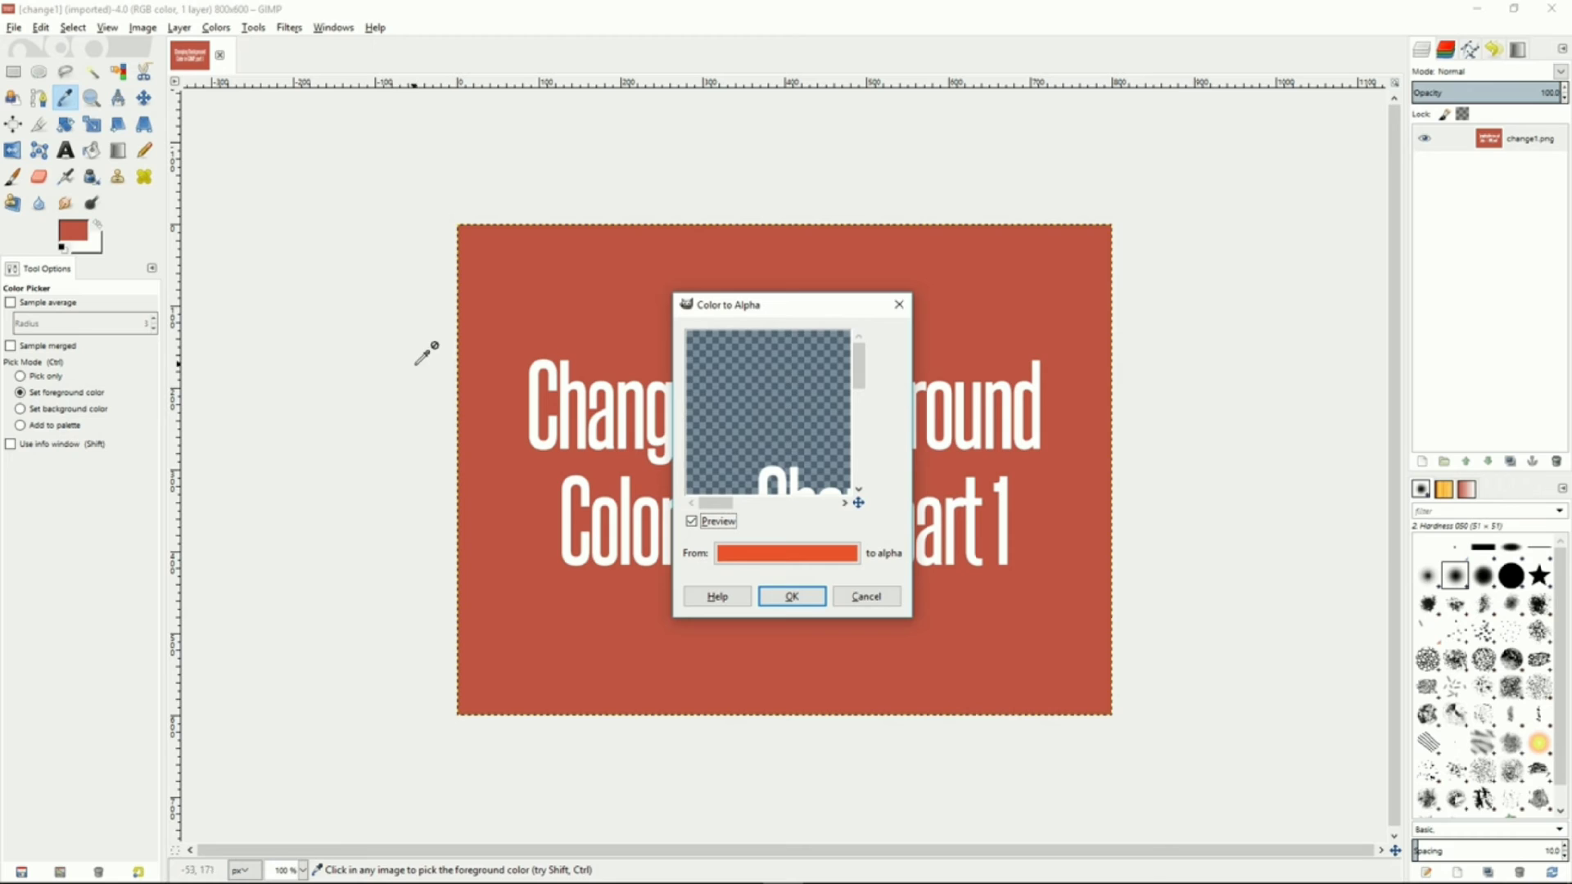
{"action": "left_click", "coordinate": [790, 554]}
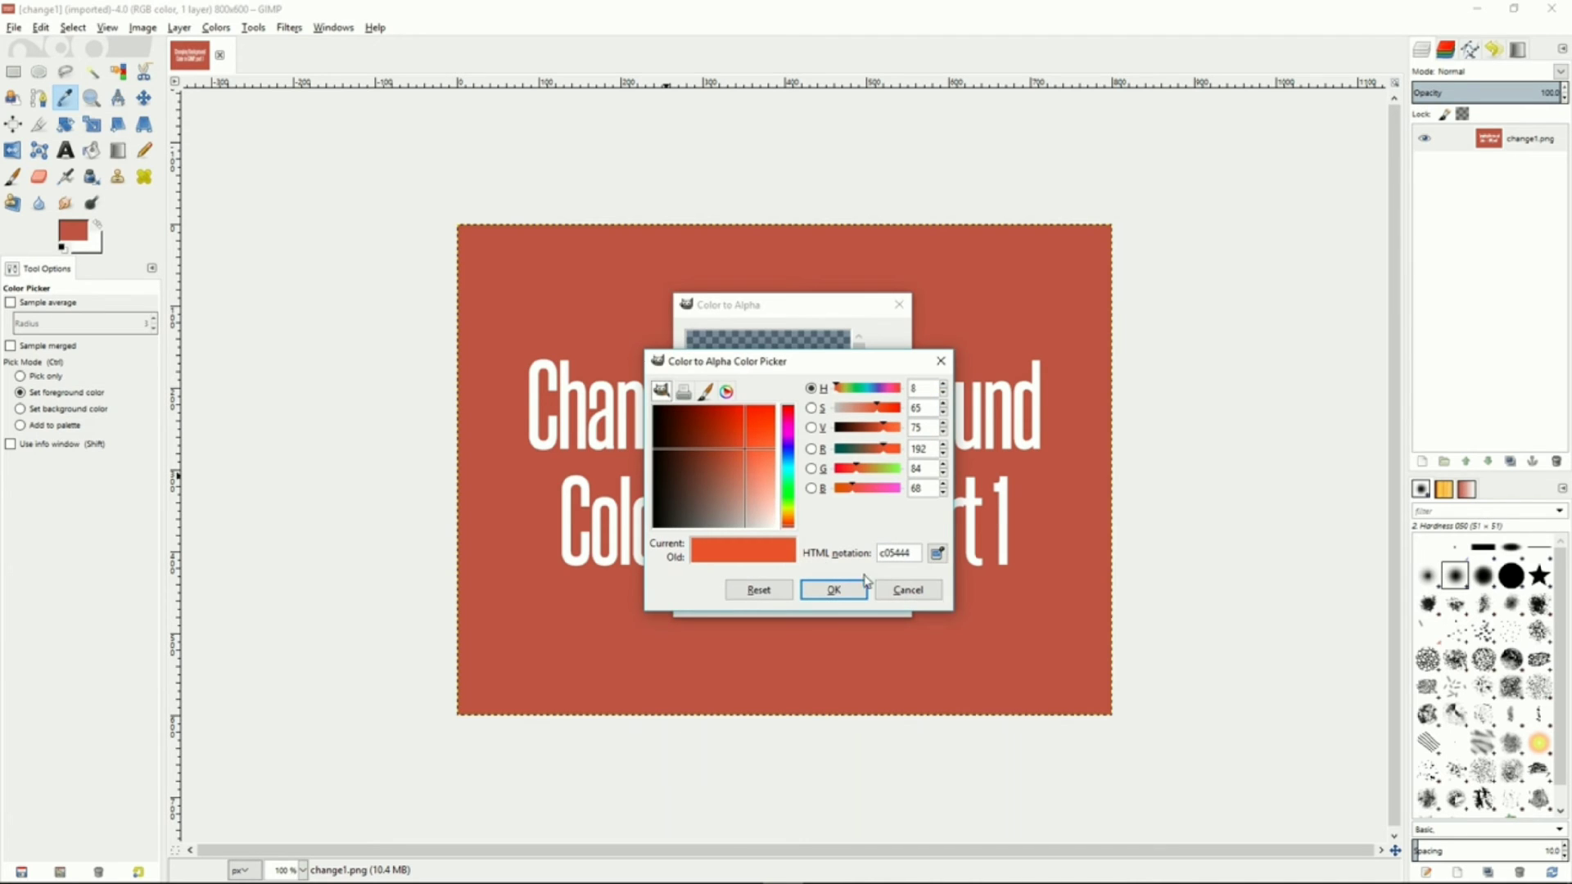
{"action": "left_click", "coordinate": [938, 555]}
{"action": "left_click", "coordinate": [1038, 556]}
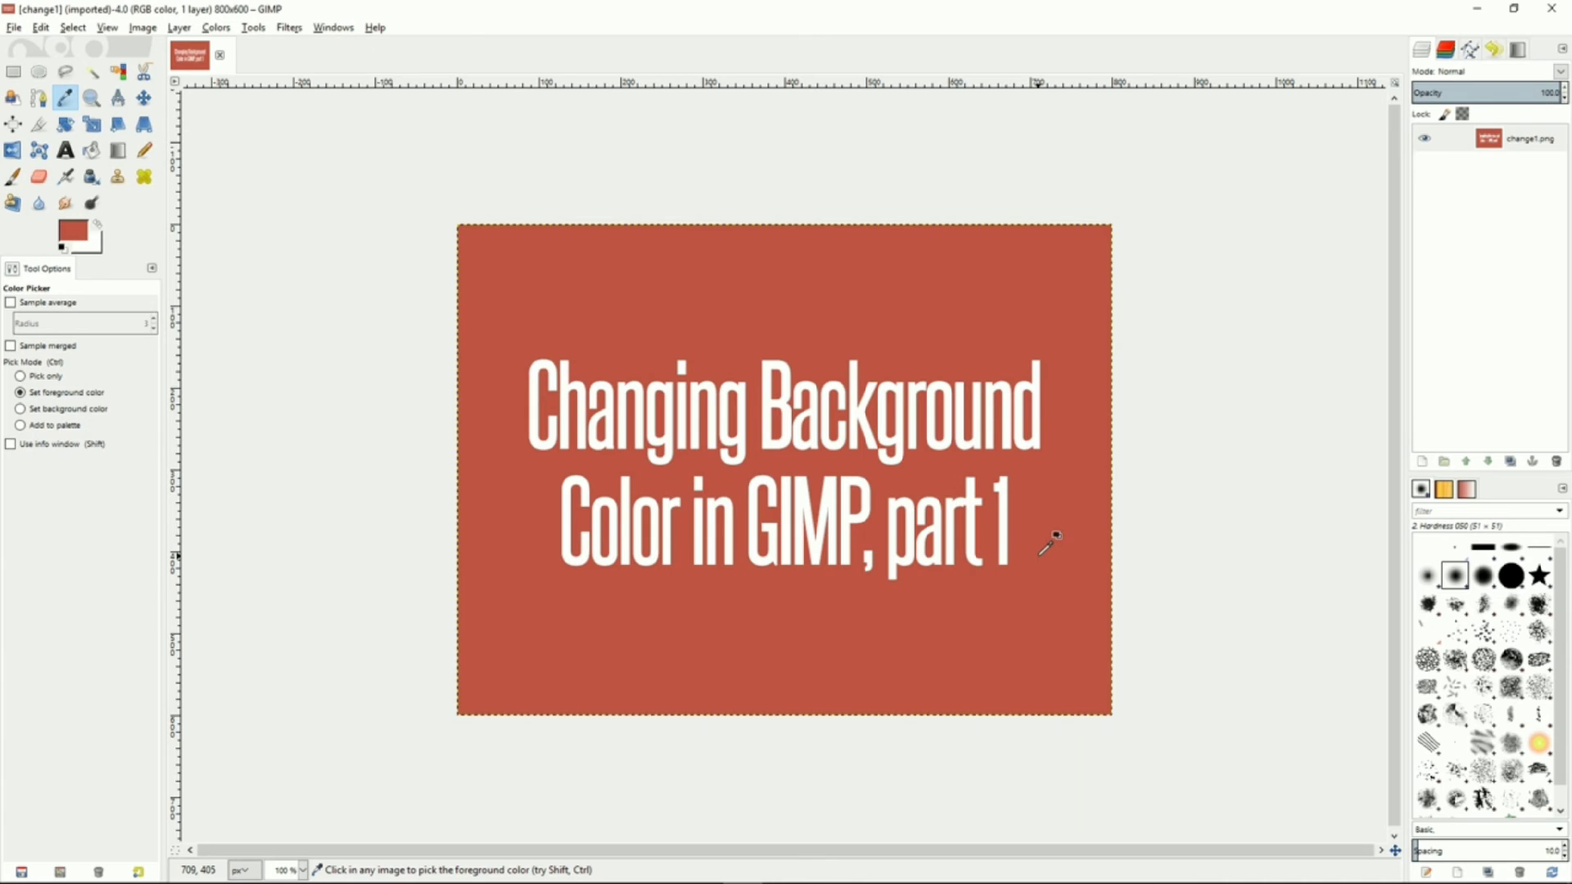
{"action": "key", "text": "alt+Tab"}
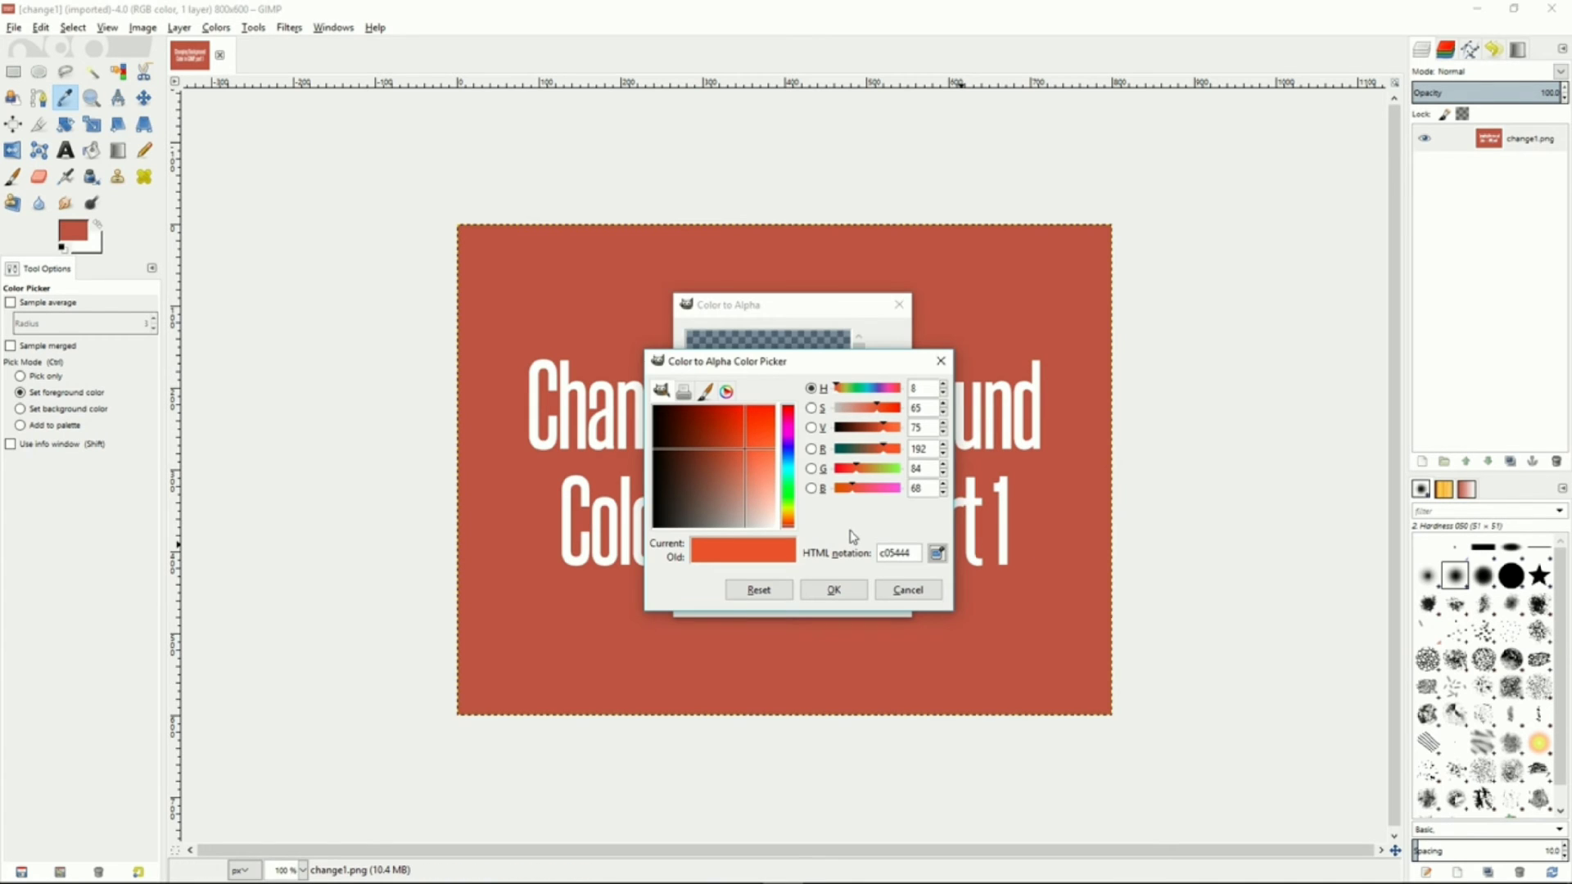
{"action": "left_click", "coordinate": [835, 590]}
{"action": "left_click_drag", "start_coordinate": [791, 419], "coordinate": [749, 399]}
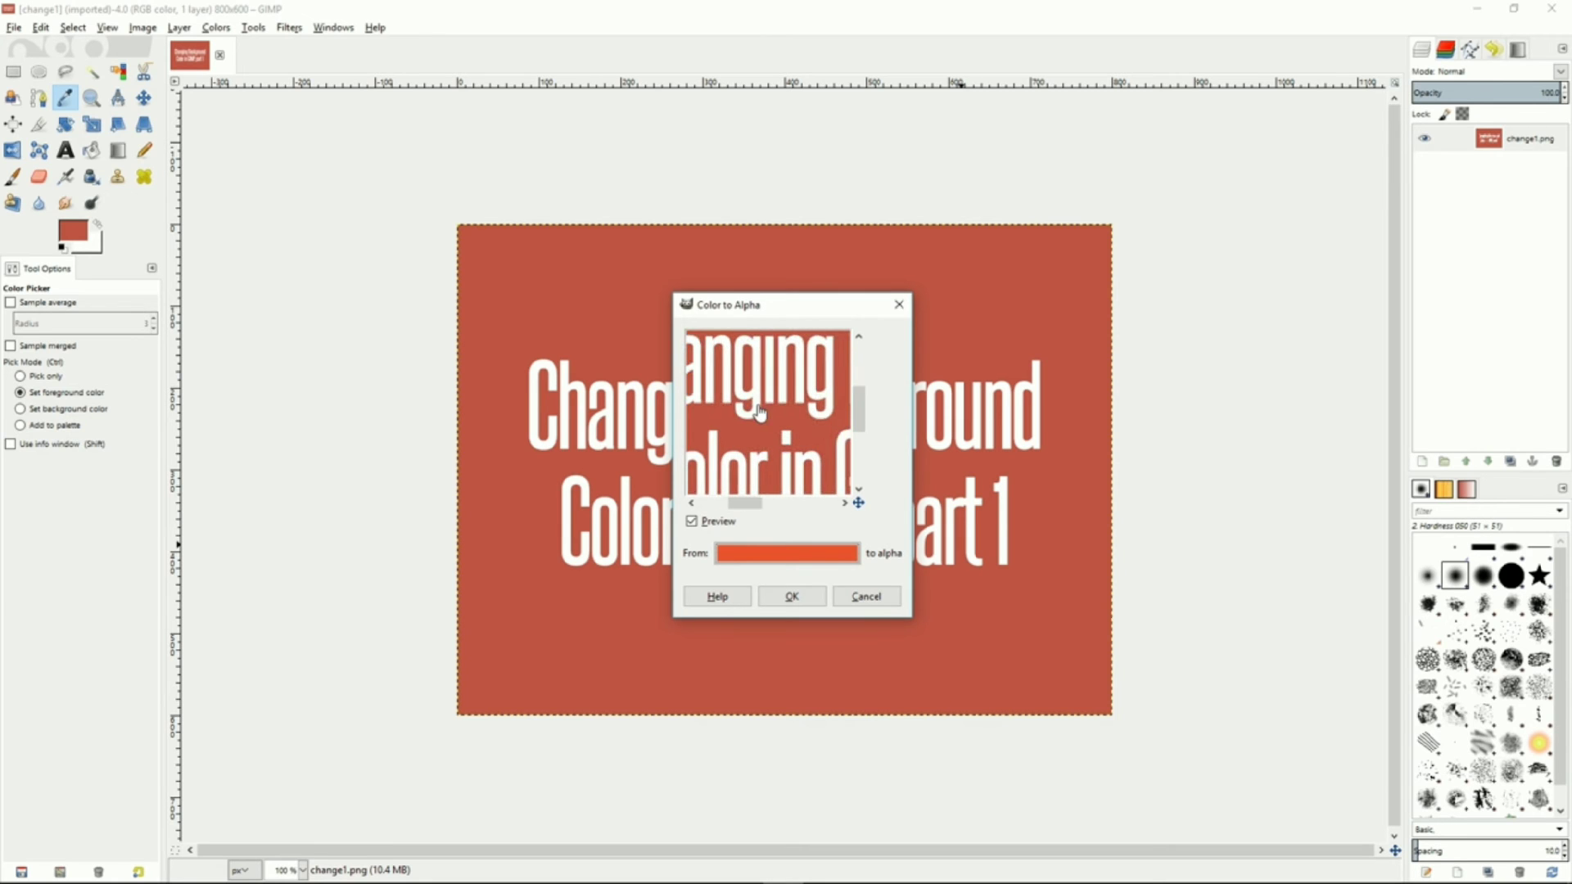
{"action": "left_click", "coordinate": [792, 602]}
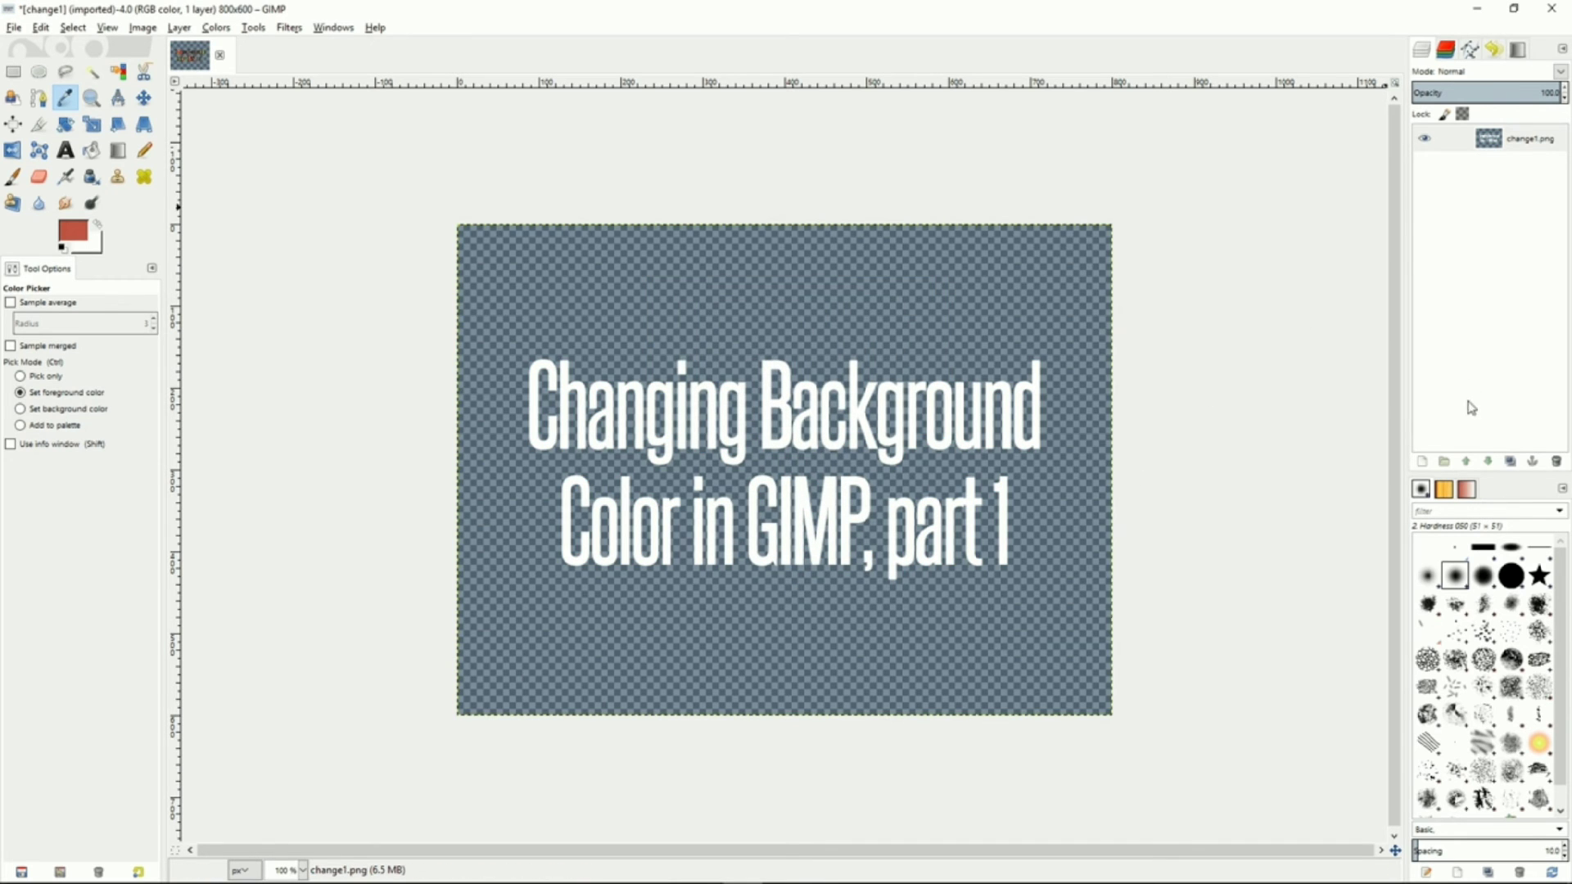
Add a new transparent layer and move it below the original image layer
{"action": "right_click", "coordinate": [1450, 280]}
{"action": "left_click", "coordinate": [1381, 313]}
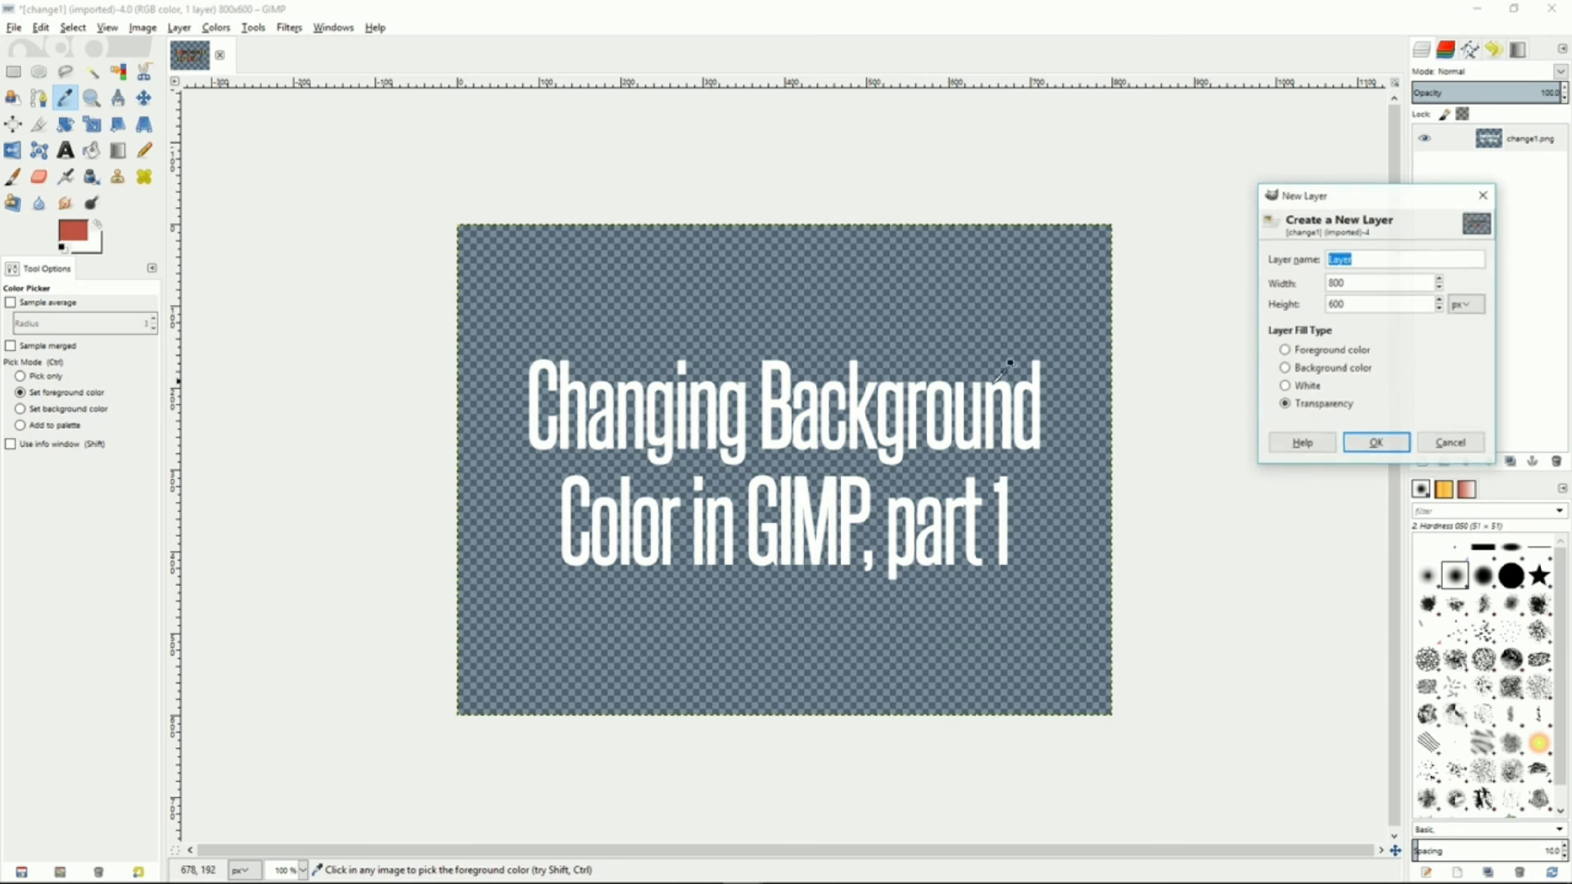
{"action": "left_click", "coordinate": [1369, 445]}
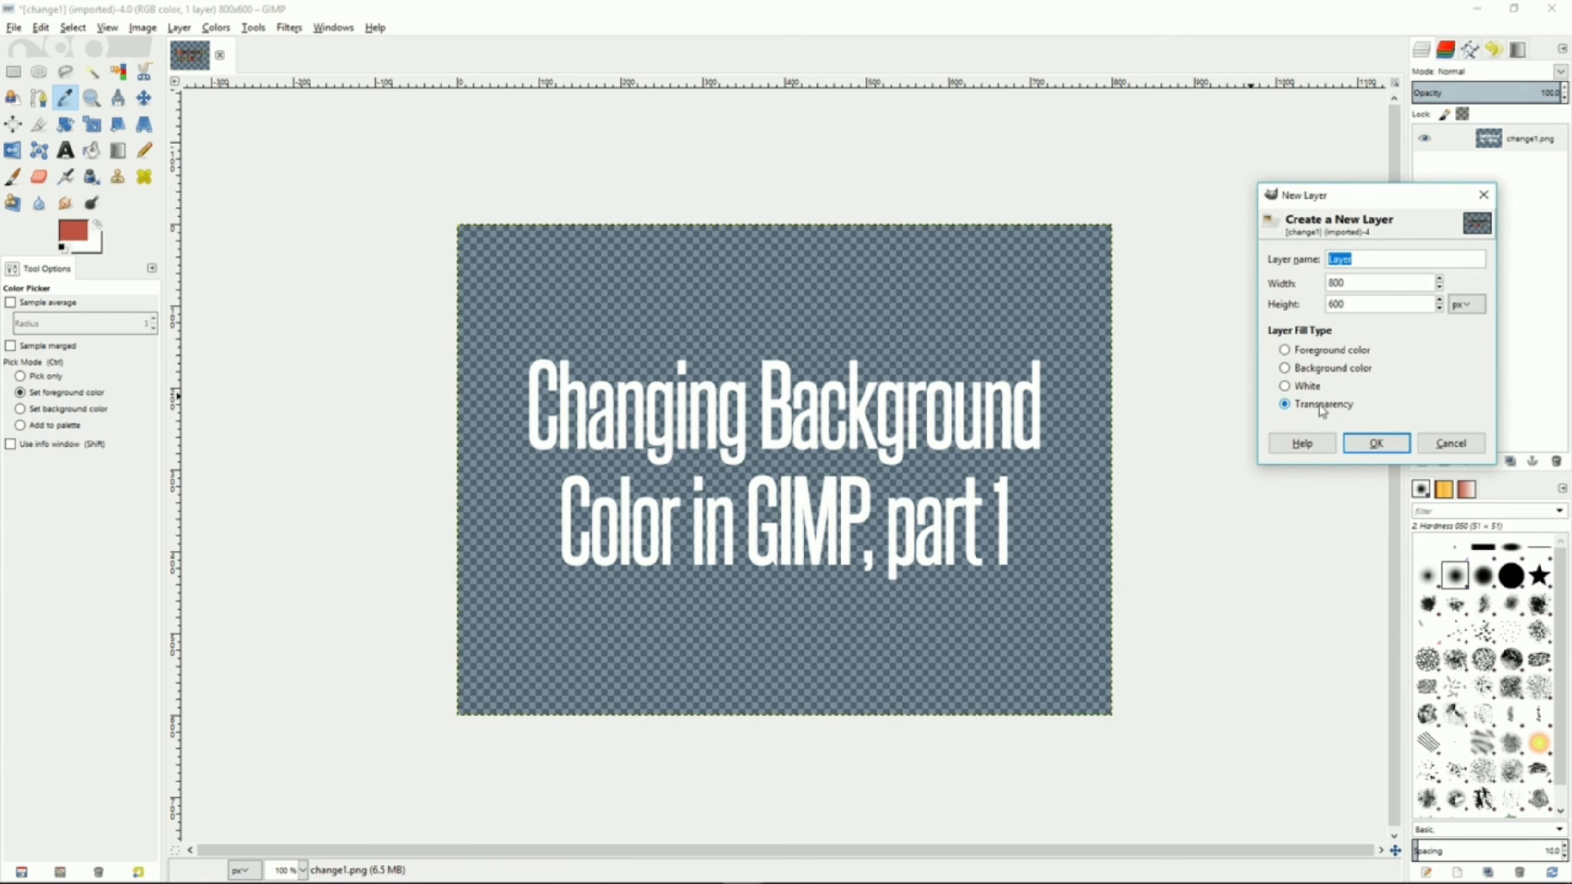
{"action": "left_click", "coordinate": [1376, 443]}
{"action": "left_click_drag", "start_coordinate": [1463, 138], "coordinate": [1549, 182]}
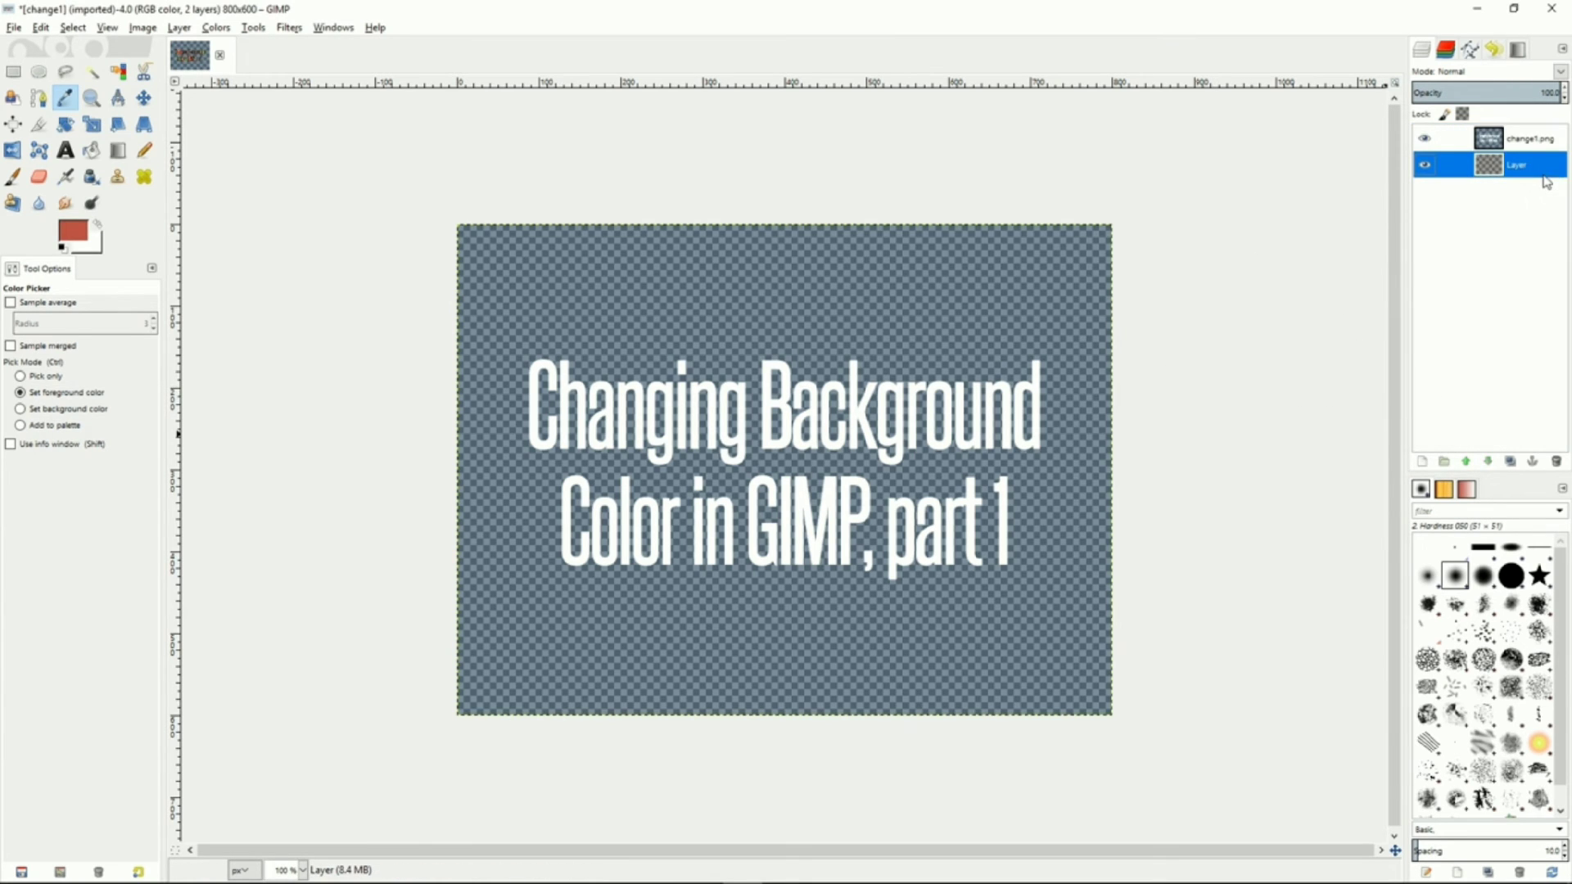
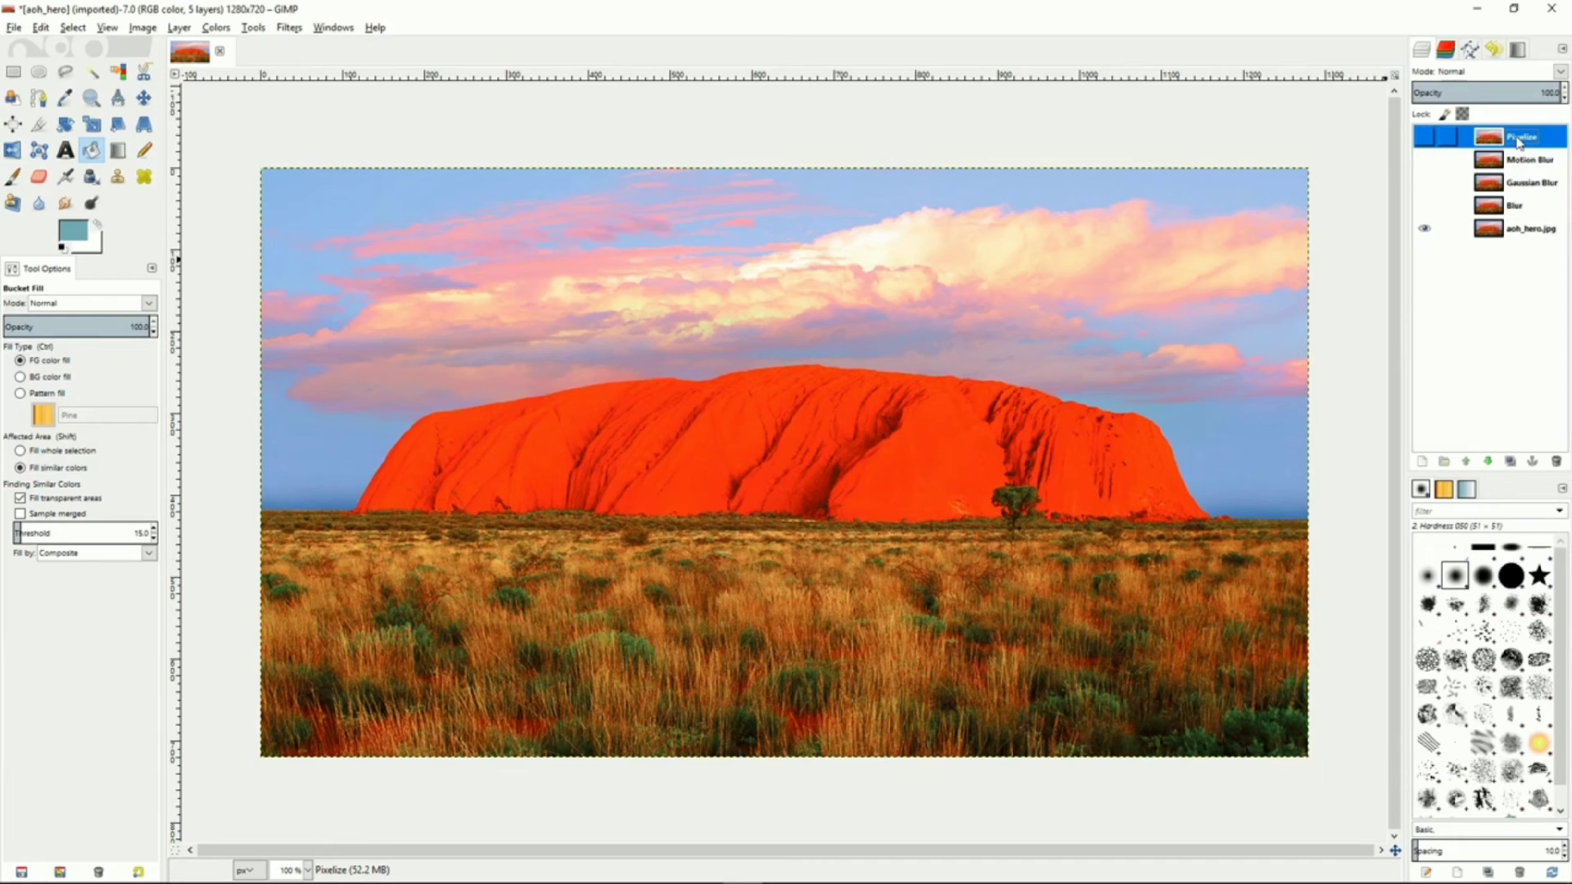
Show the Blur layer, apply the Blur filter to it, and toggle its visibility to compare
{"action": "left_click", "coordinate": [1522, 213]}
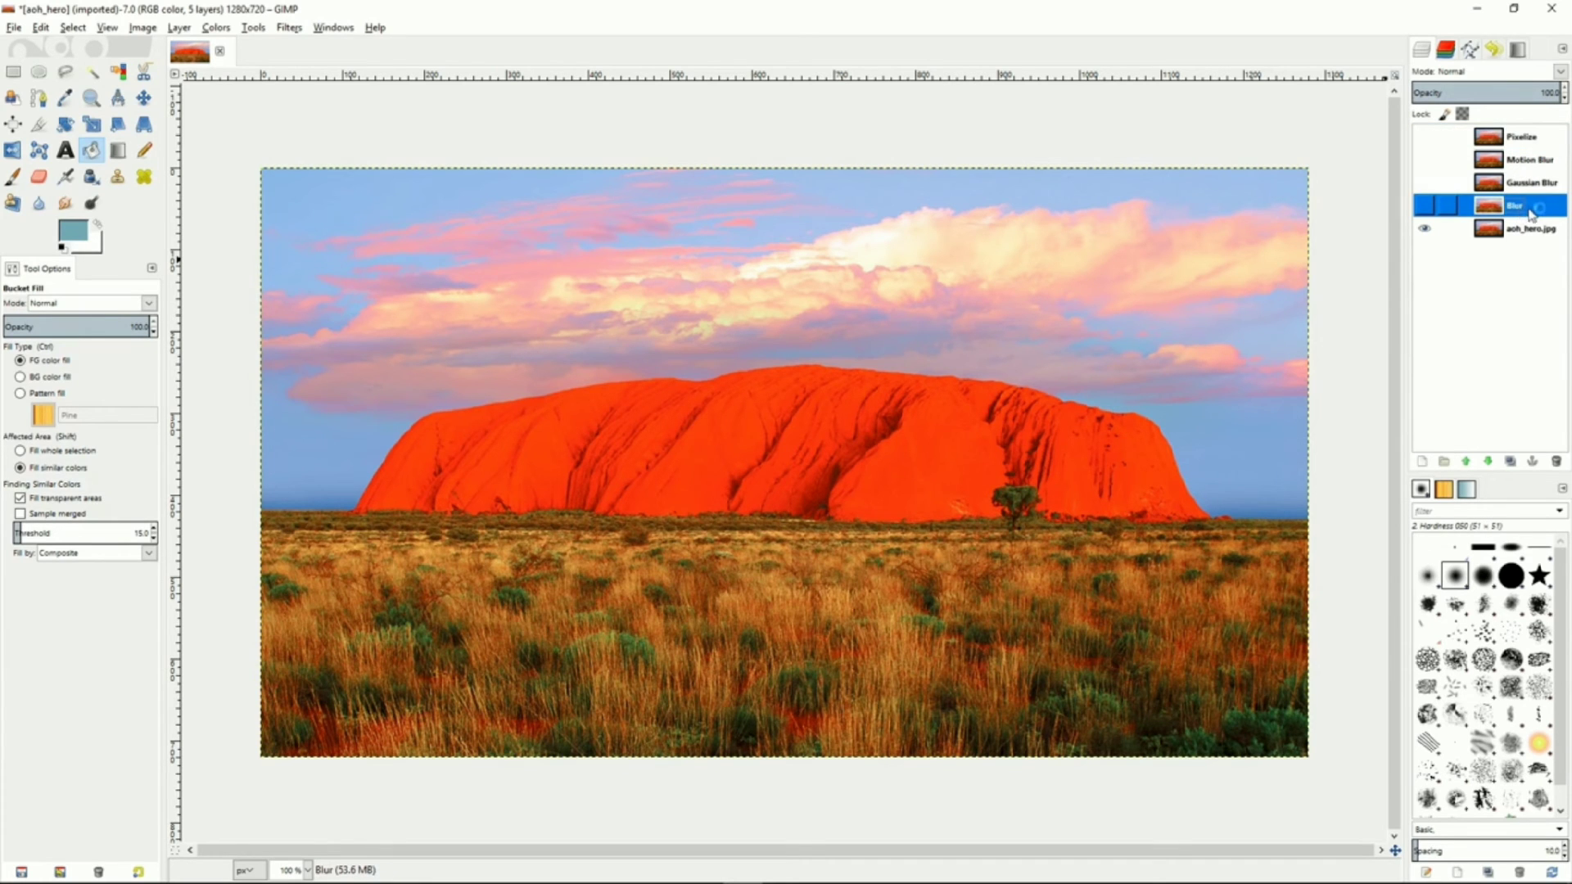
{"action": "left_click", "coordinate": [1425, 206]}
{"action": "left_click", "coordinate": [290, 30]}
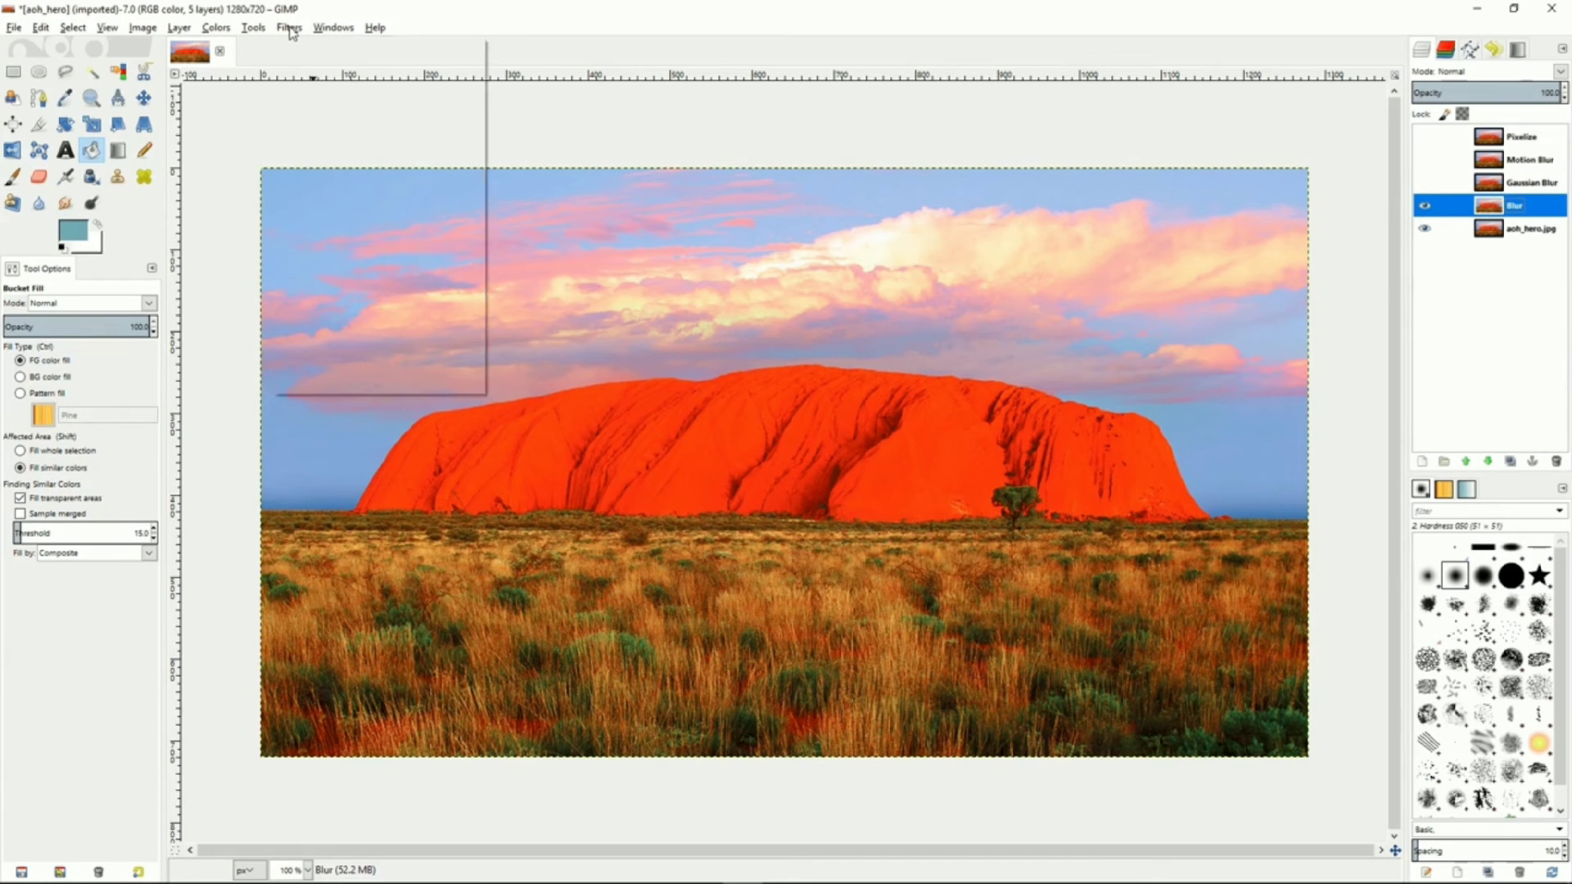
{"action": "mouse_move", "coordinate": [335, 123]}
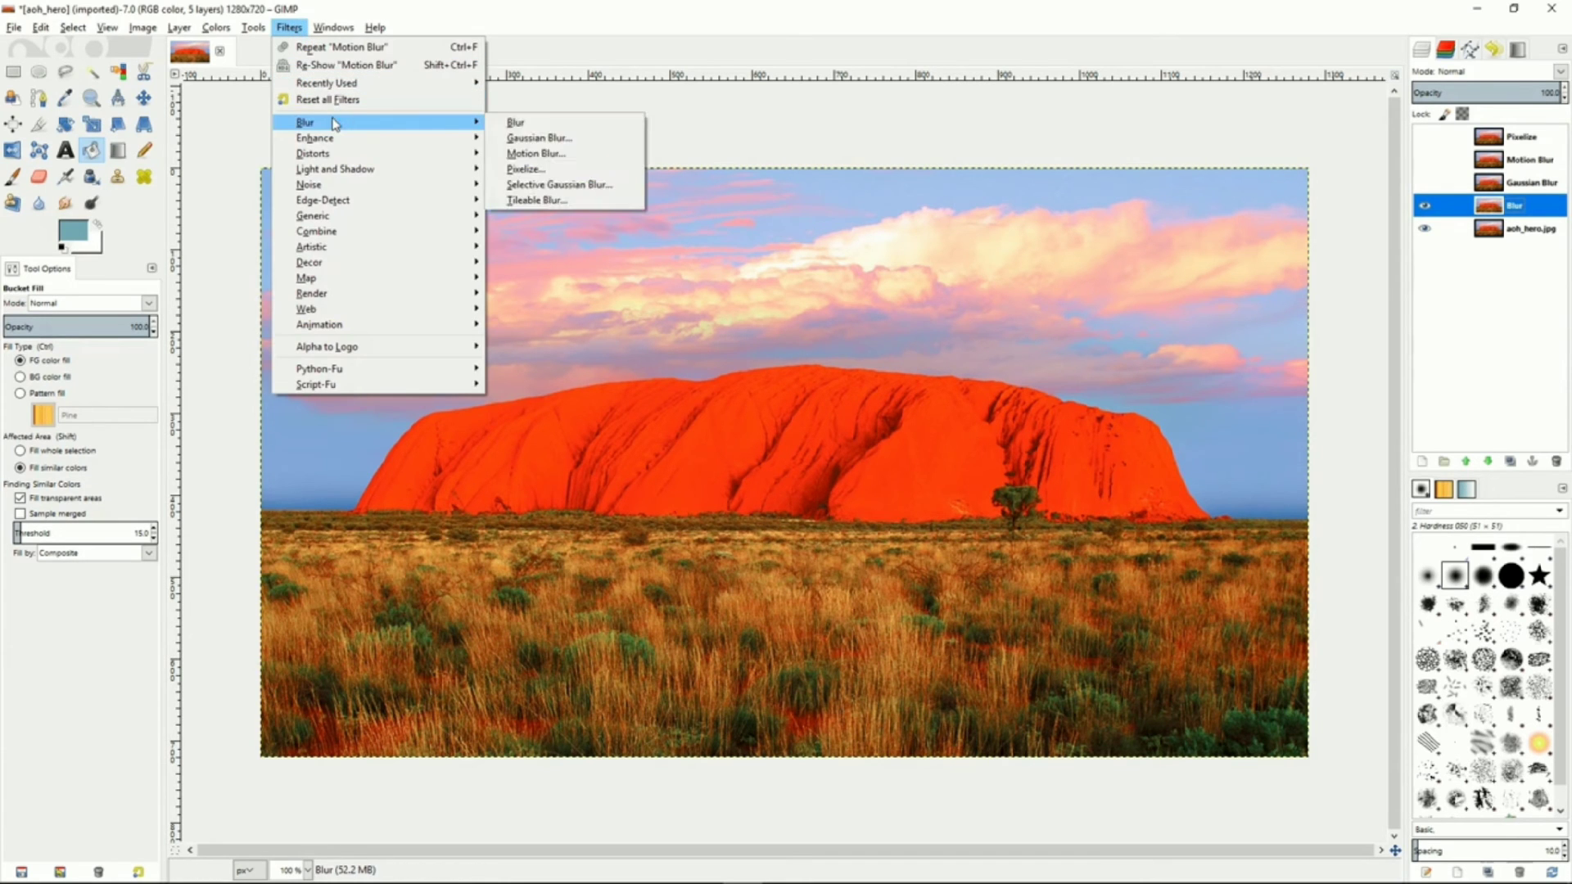
{"action": "left_click", "coordinate": [524, 124]}
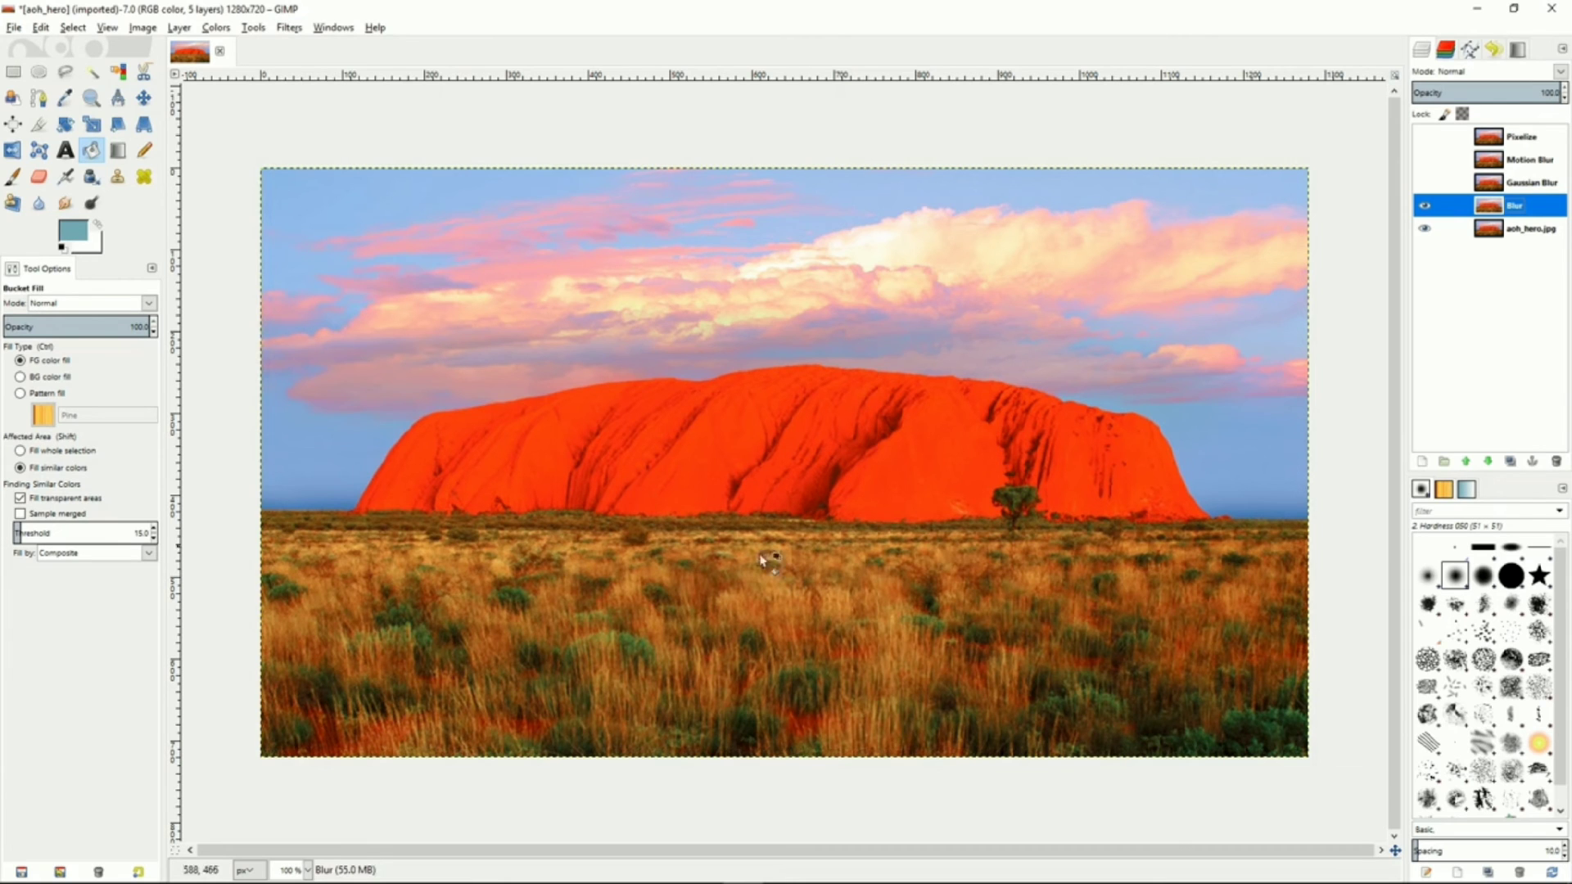
{"action": "left_click", "coordinate": [1425, 209]}
{"action": "left_click", "coordinate": [1425, 213]}
{"action": "left_click", "coordinate": [1426, 213]}
Show the Gaussian Blur layer and apply a Gaussian Blur filter to it
{"action": "left_click", "coordinate": [1535, 188]}
{"action": "left_click", "coordinate": [1427, 185]}
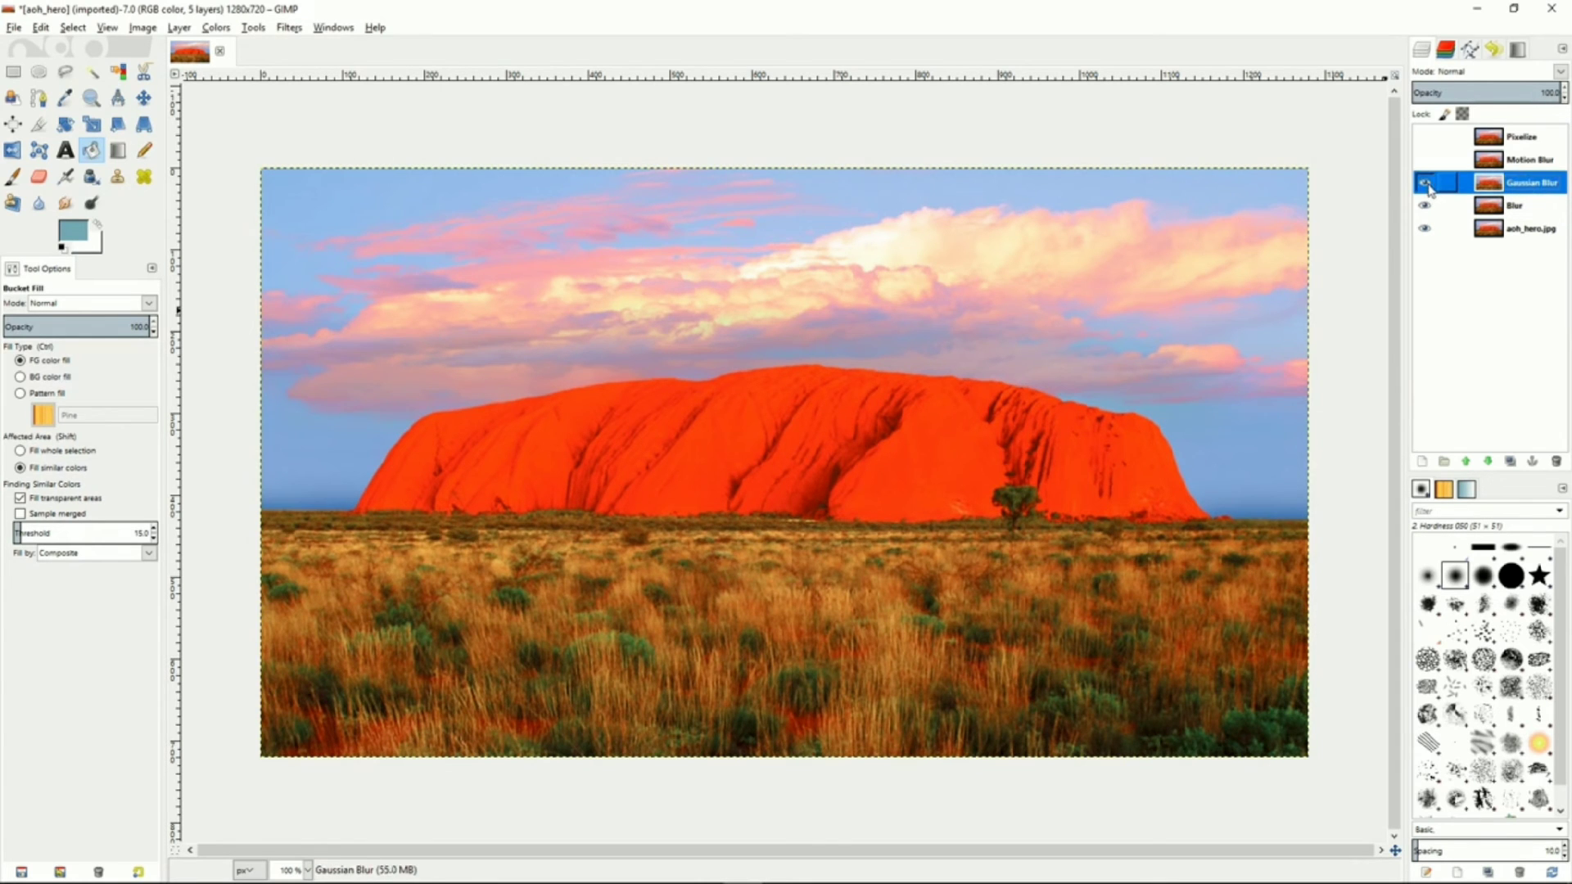
{"action": "left_click", "coordinate": [290, 28]}
{"action": "mouse_move", "coordinate": [305, 121]}
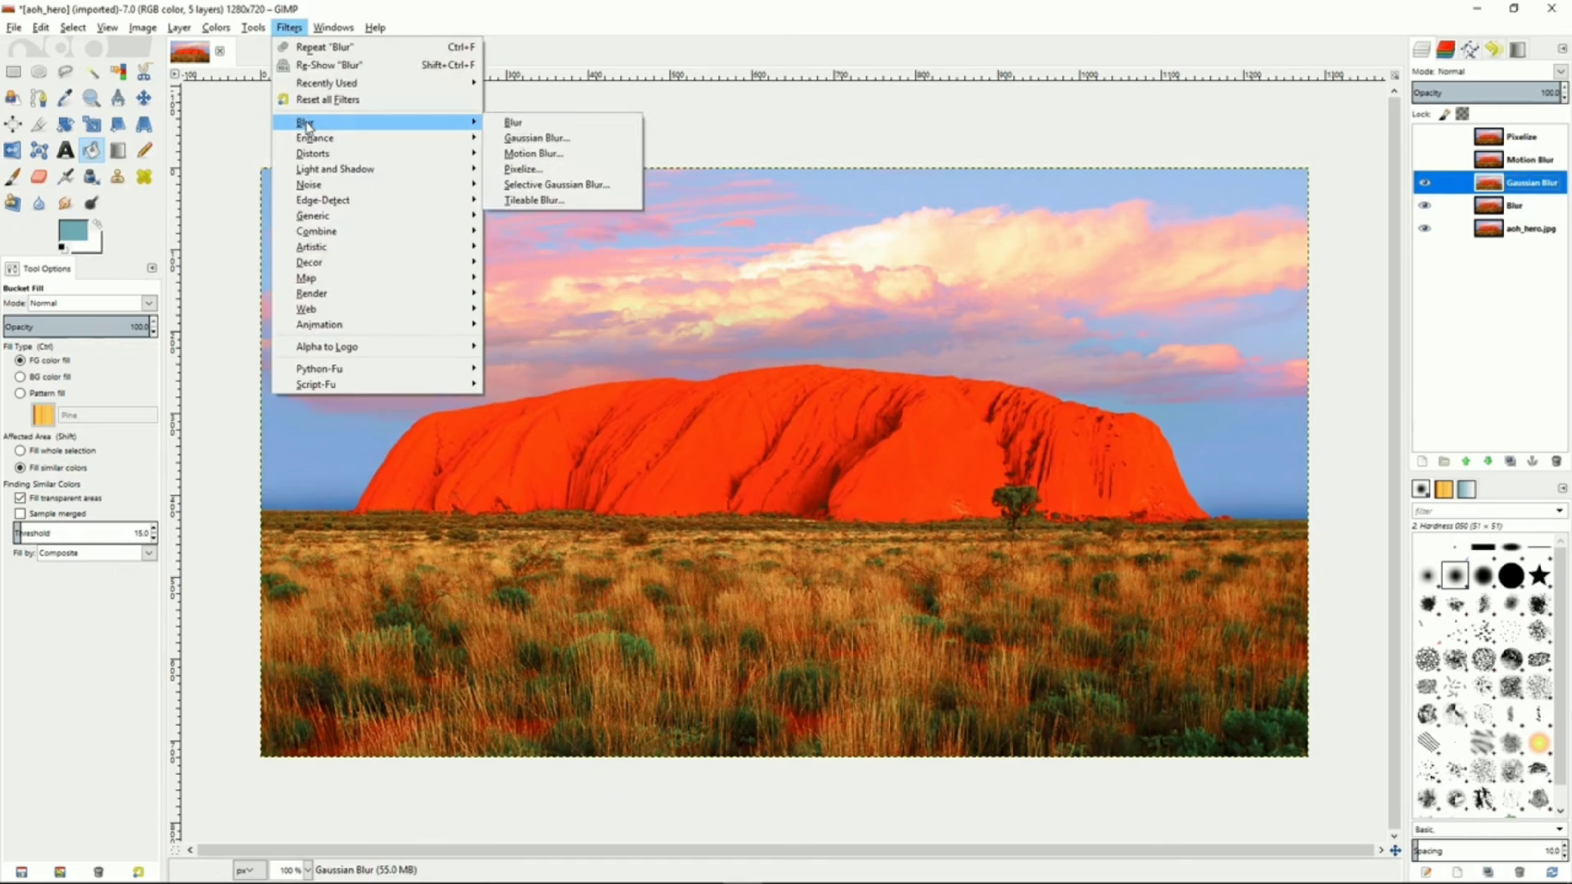
{"action": "left_click", "coordinate": [565, 137]}
{"action": "left_click", "coordinate": [781, 556]}
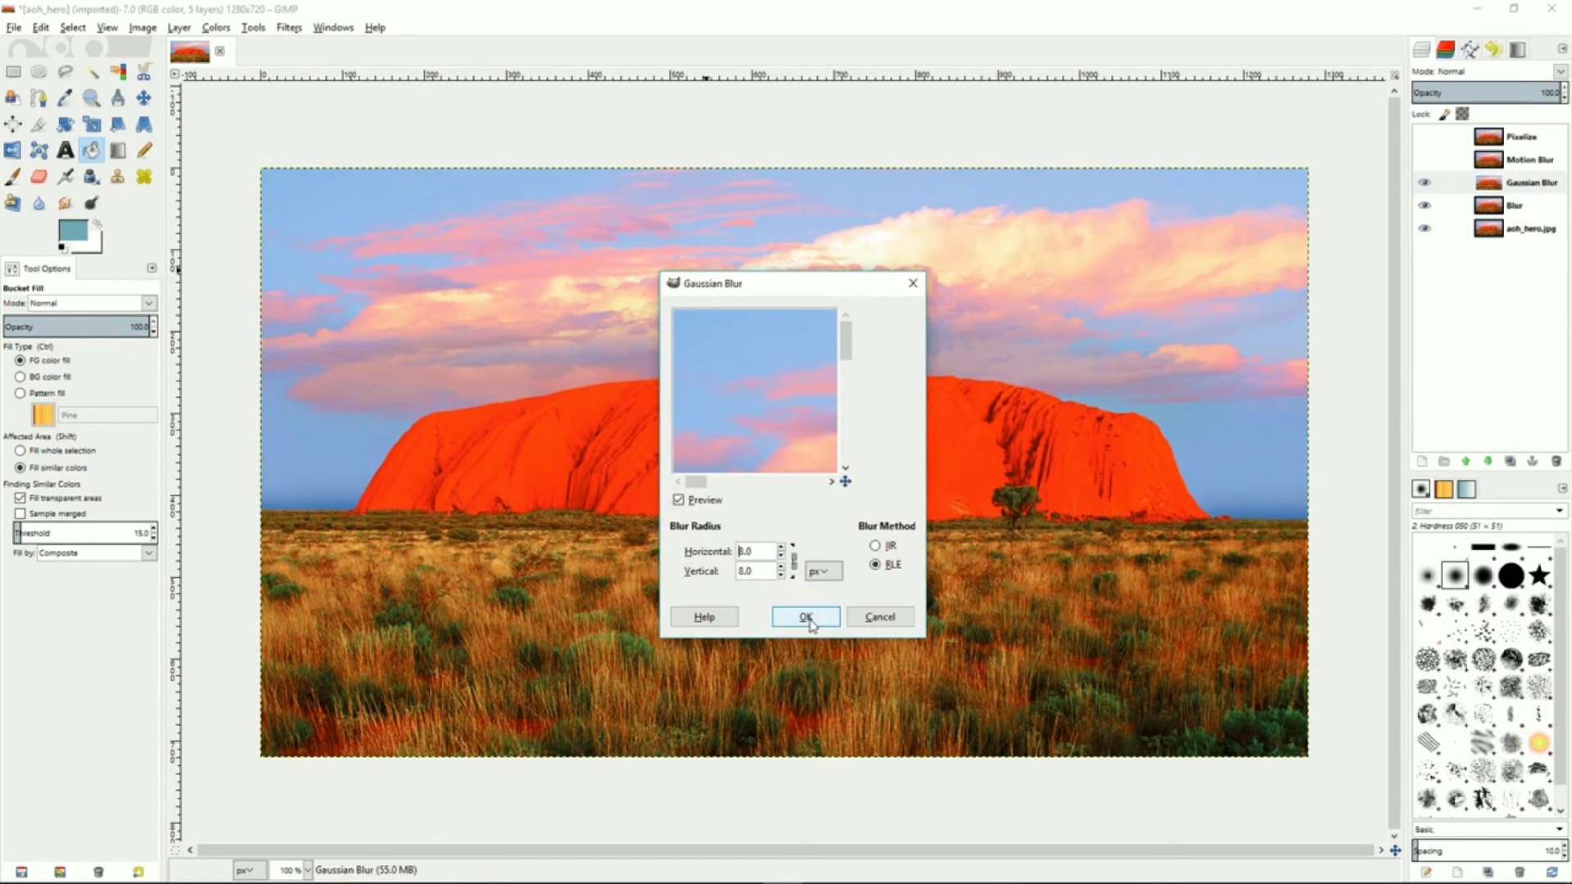
{"action": "left_click", "coordinate": [781, 548]}
{"action": "left_click", "coordinate": [802, 617]}
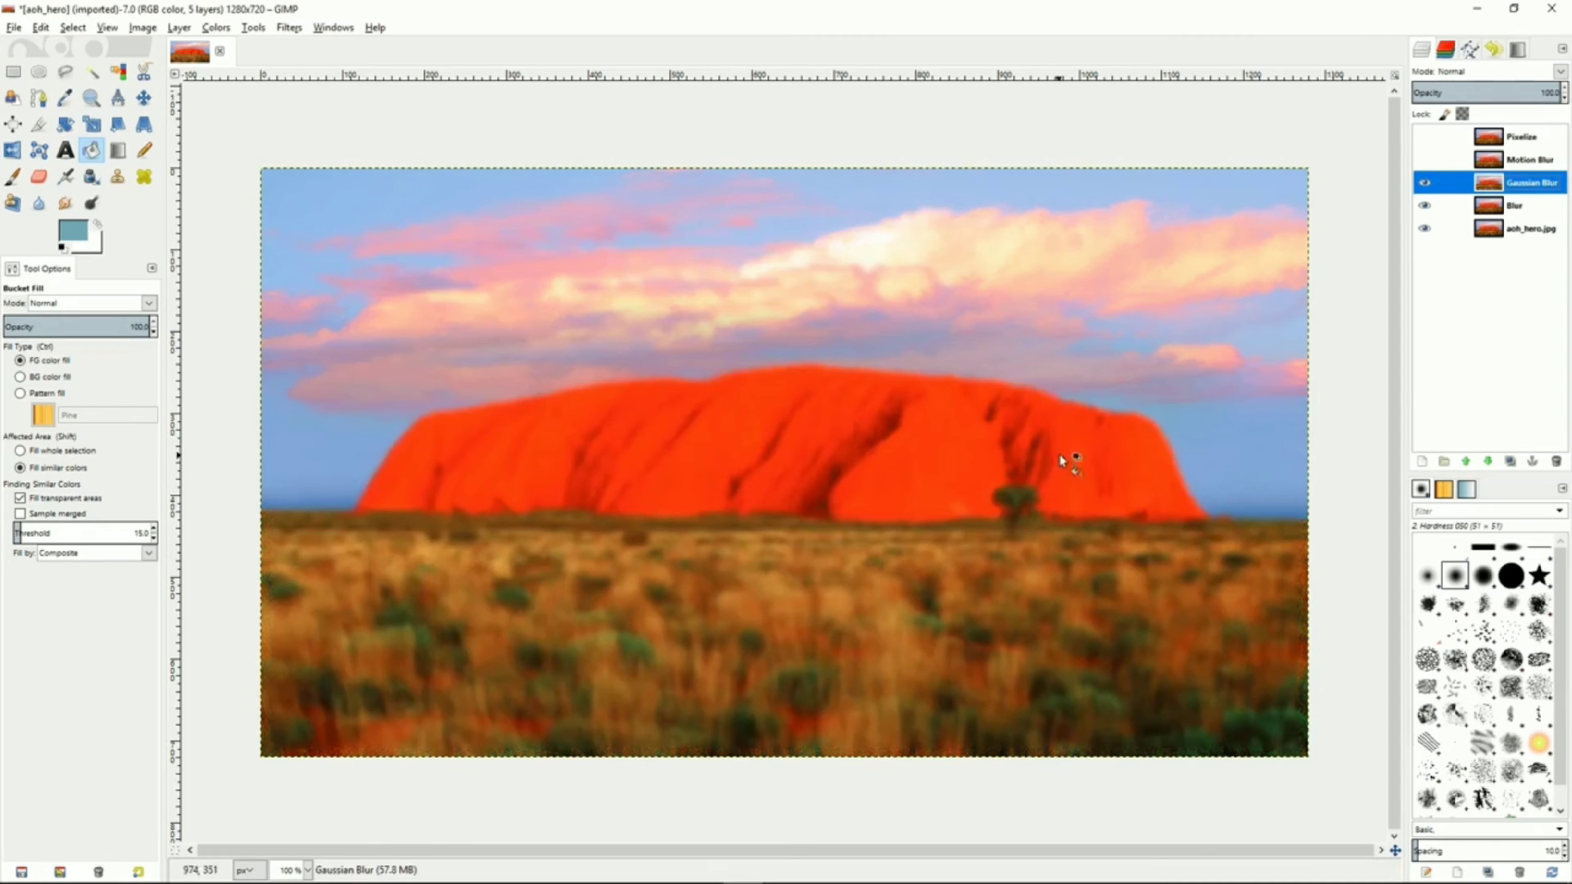
Show the Motion Blur layer and apply a Zoom-type Motion Blur with length 28
{"action": "left_click", "coordinate": [1522, 166]}
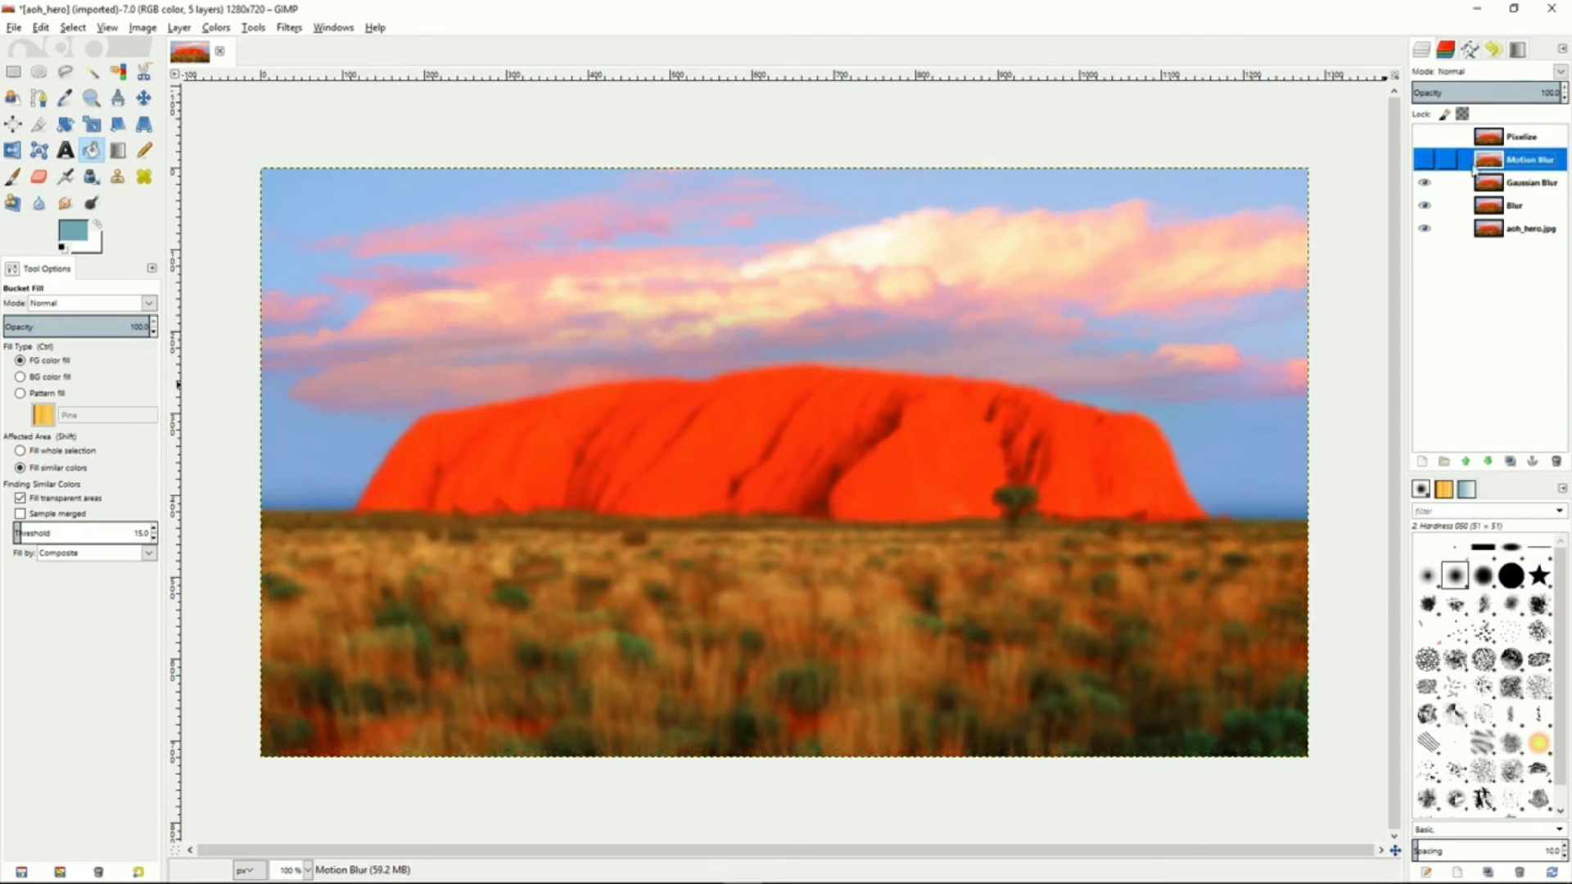
{"action": "left_click", "coordinate": [1425, 162]}
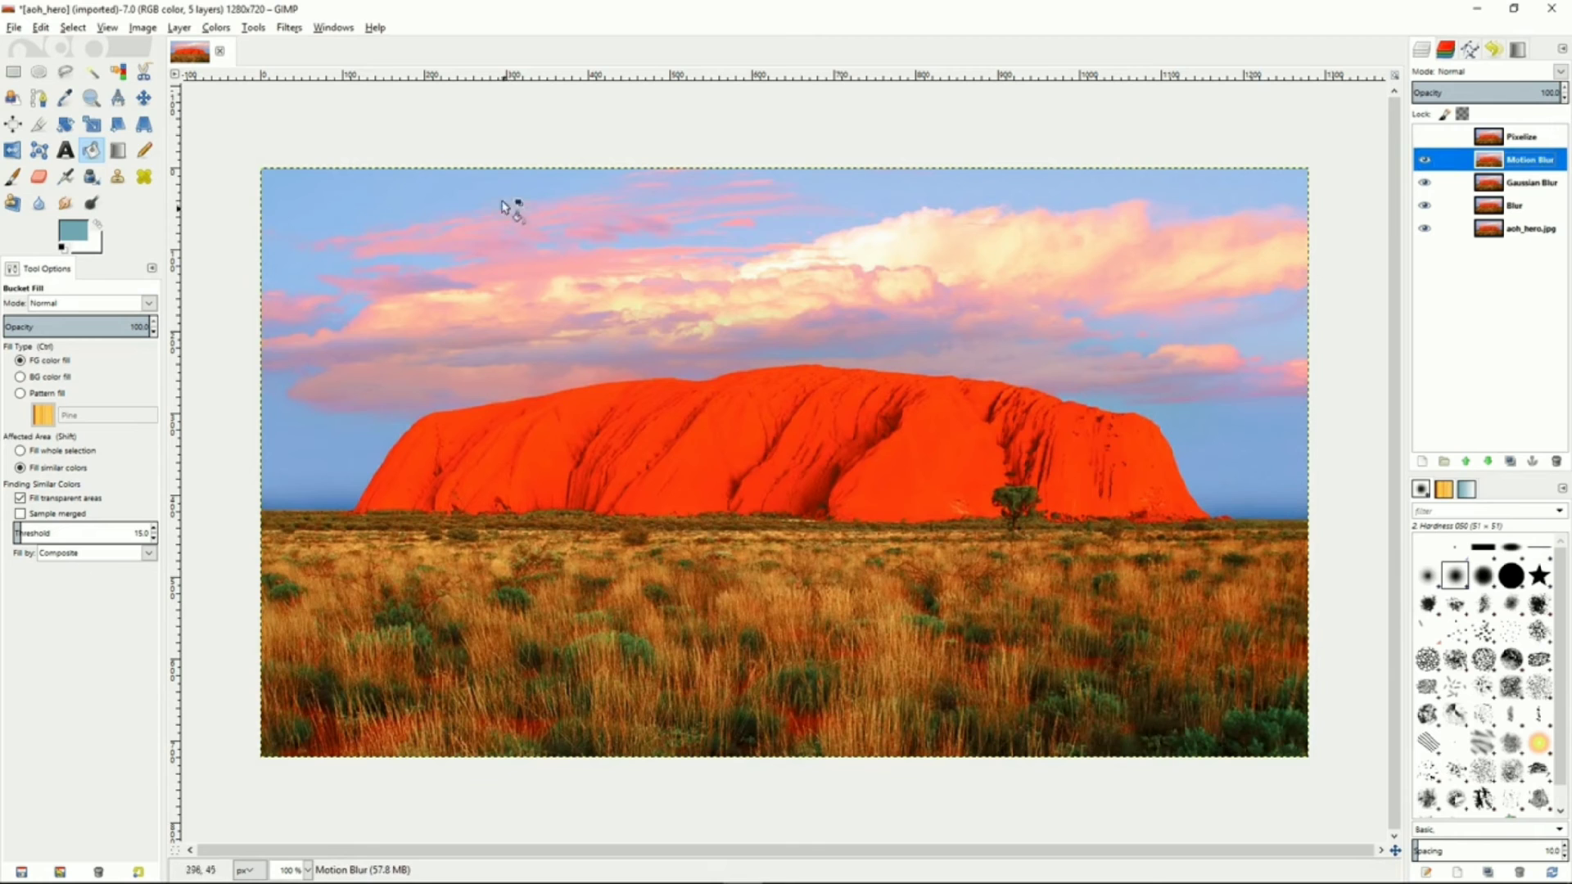
{"action": "left_click", "coordinate": [291, 28]}
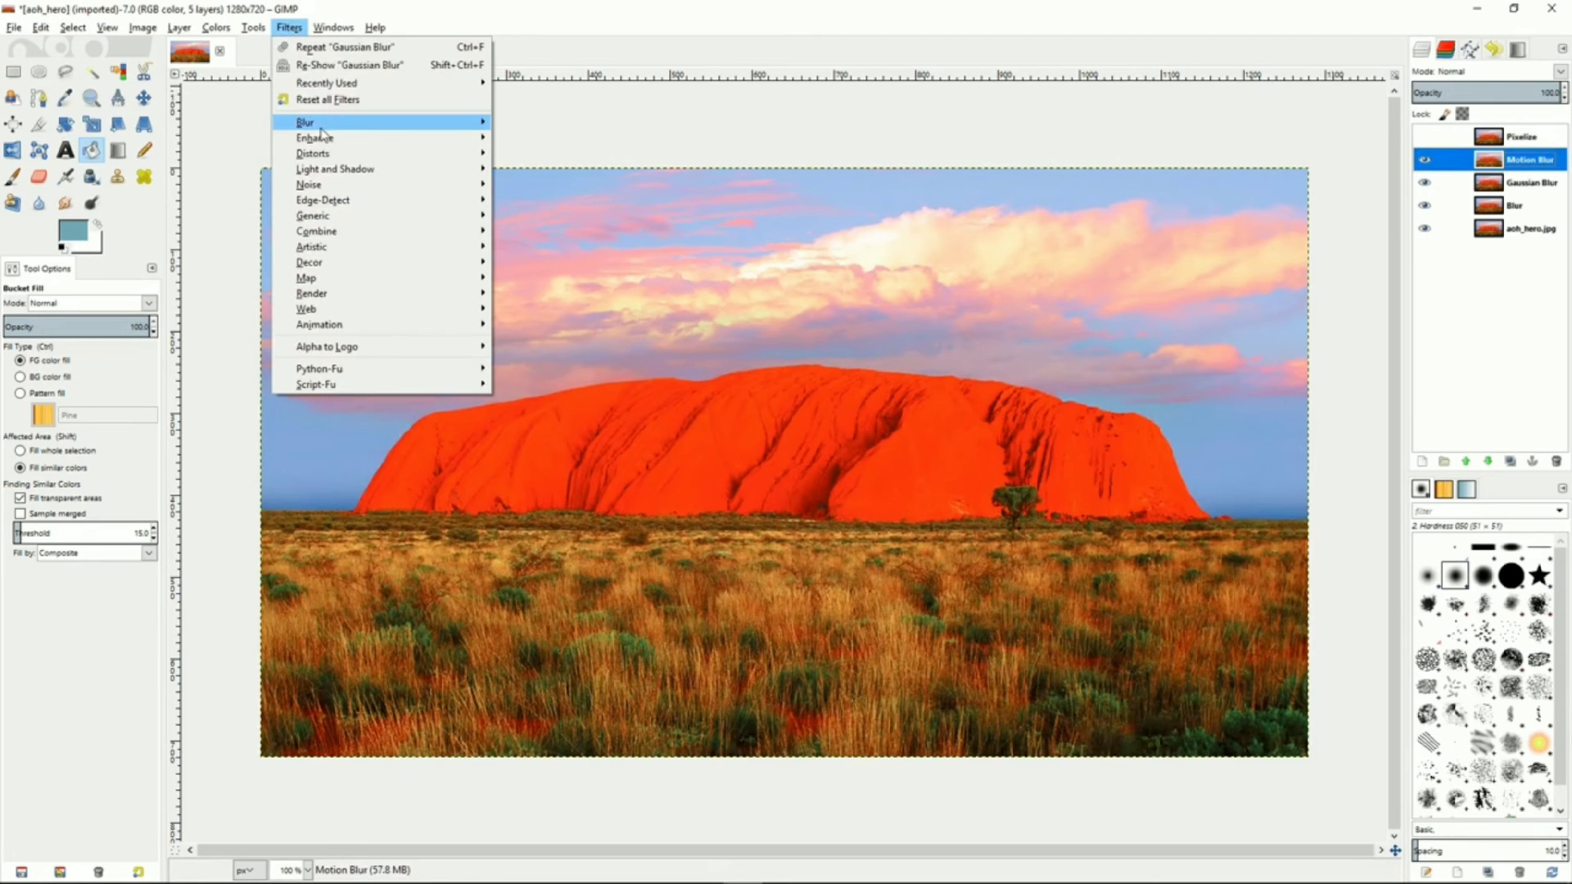
{"action": "mouse_move", "coordinate": [332, 131]}
{"action": "left_click", "coordinate": [607, 153]}
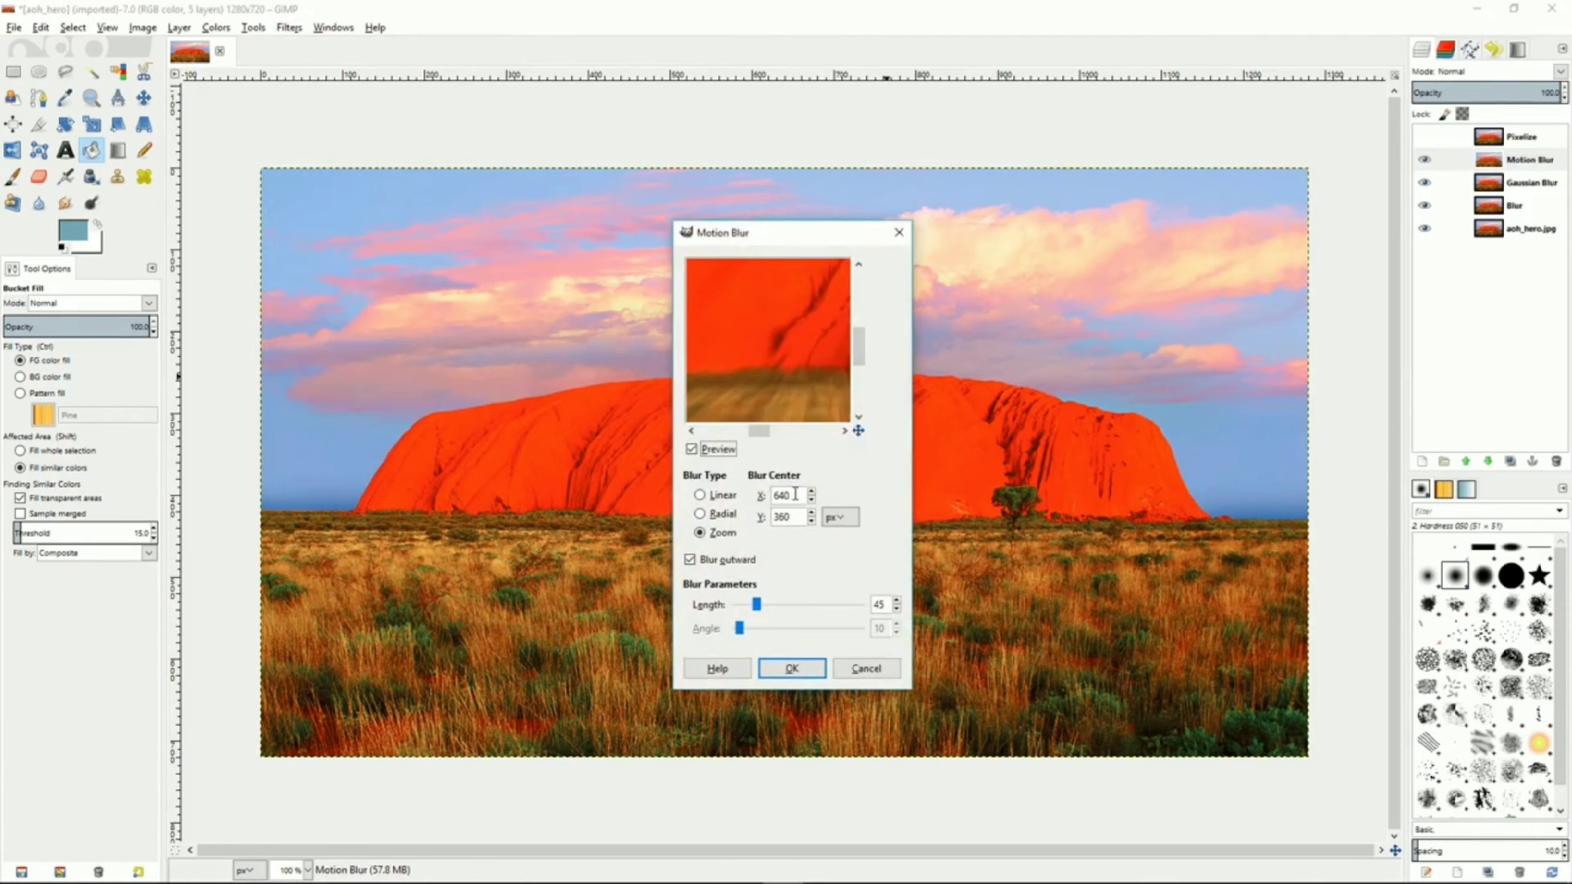
{"action": "left_click_drag", "start_coordinate": [757, 605], "coordinate": [748, 605]}
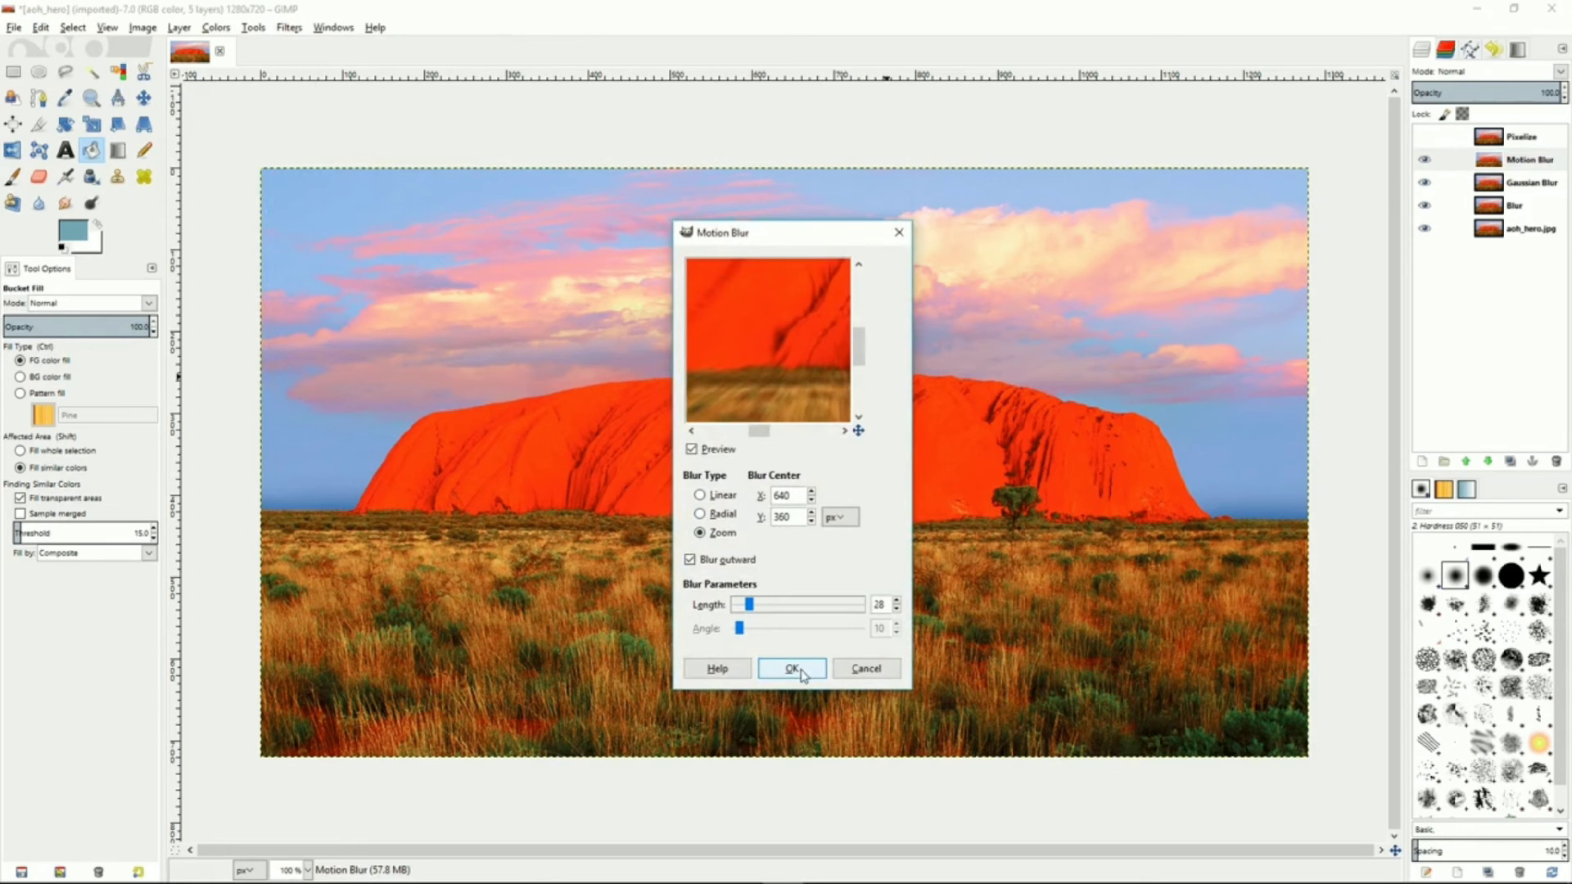
{"action": "left_click", "coordinate": [793, 670]}
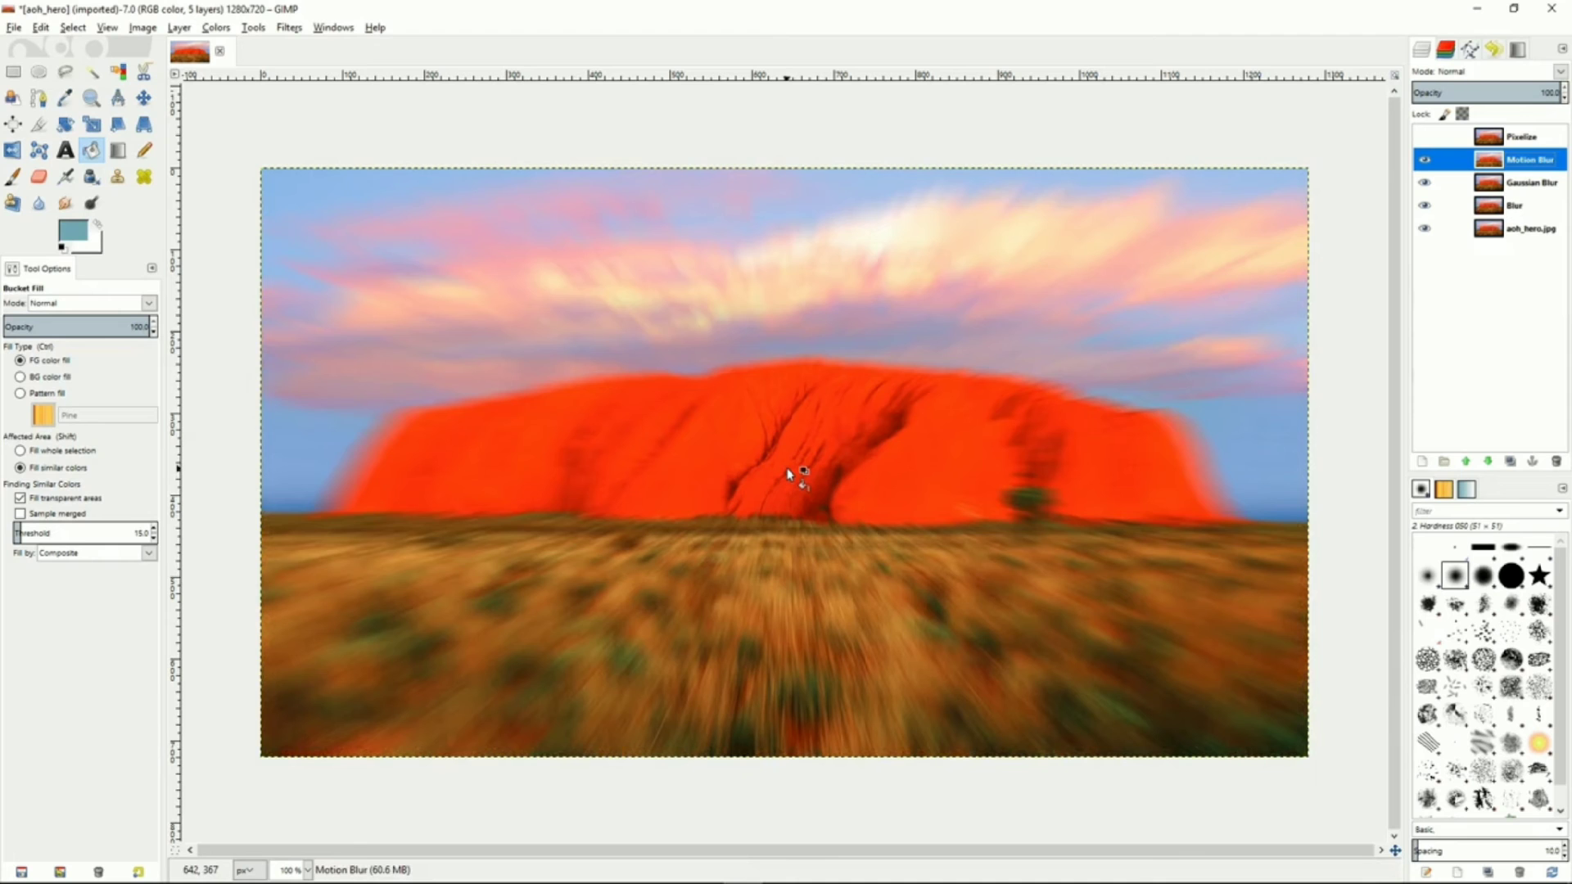
Show the Pixelize layer and apply Pixelize with pixel width and height of 7
{"action": "left_click", "coordinate": [1429, 140]}
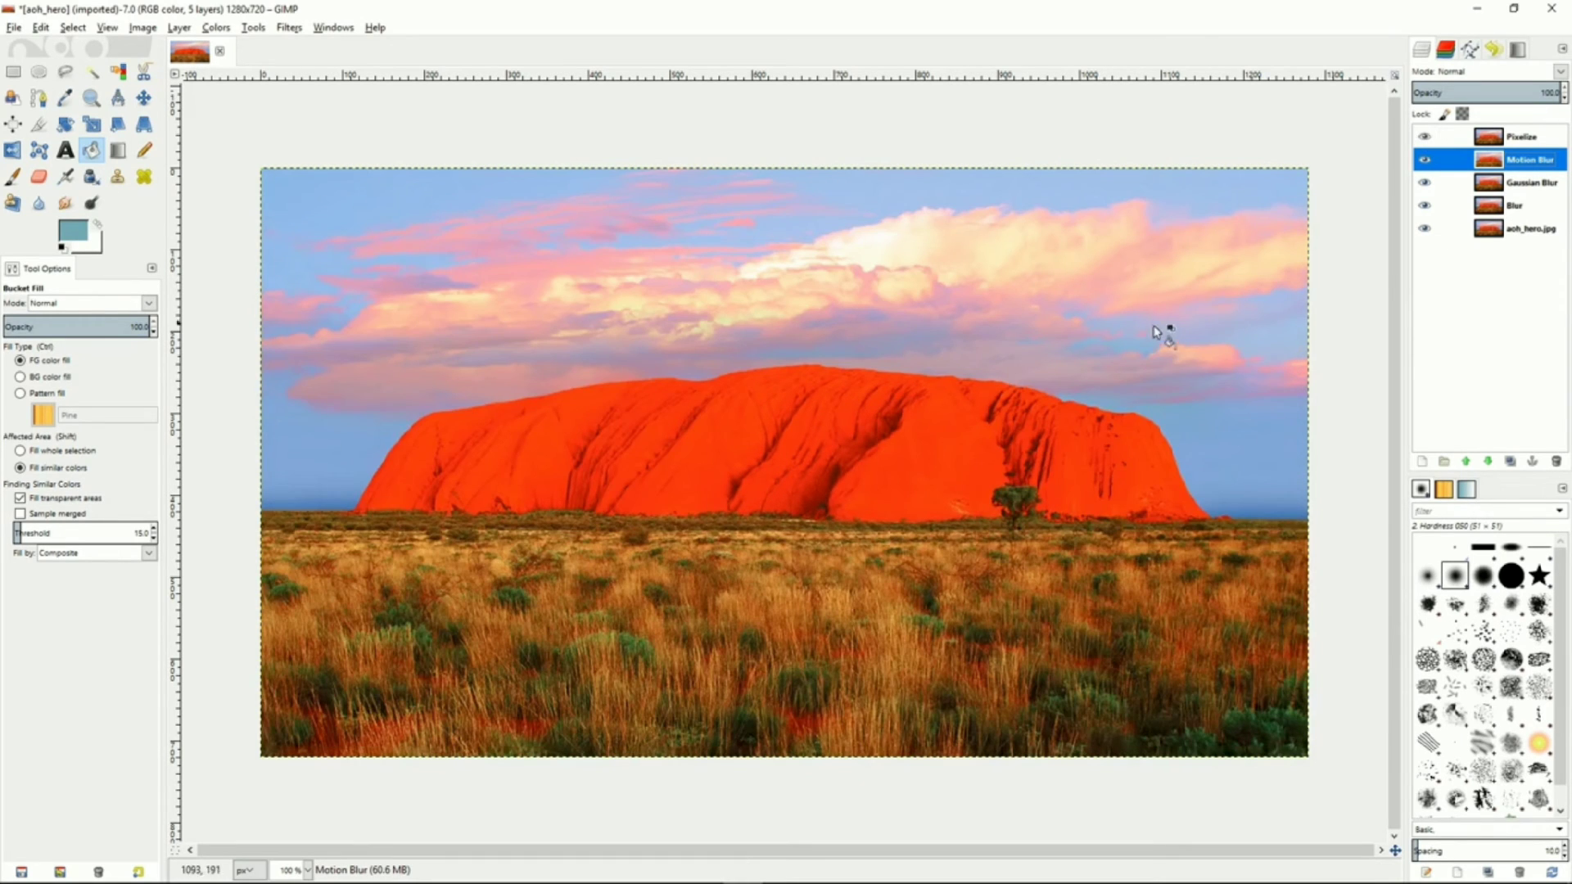
{"action": "left_click", "coordinate": [1544, 145]}
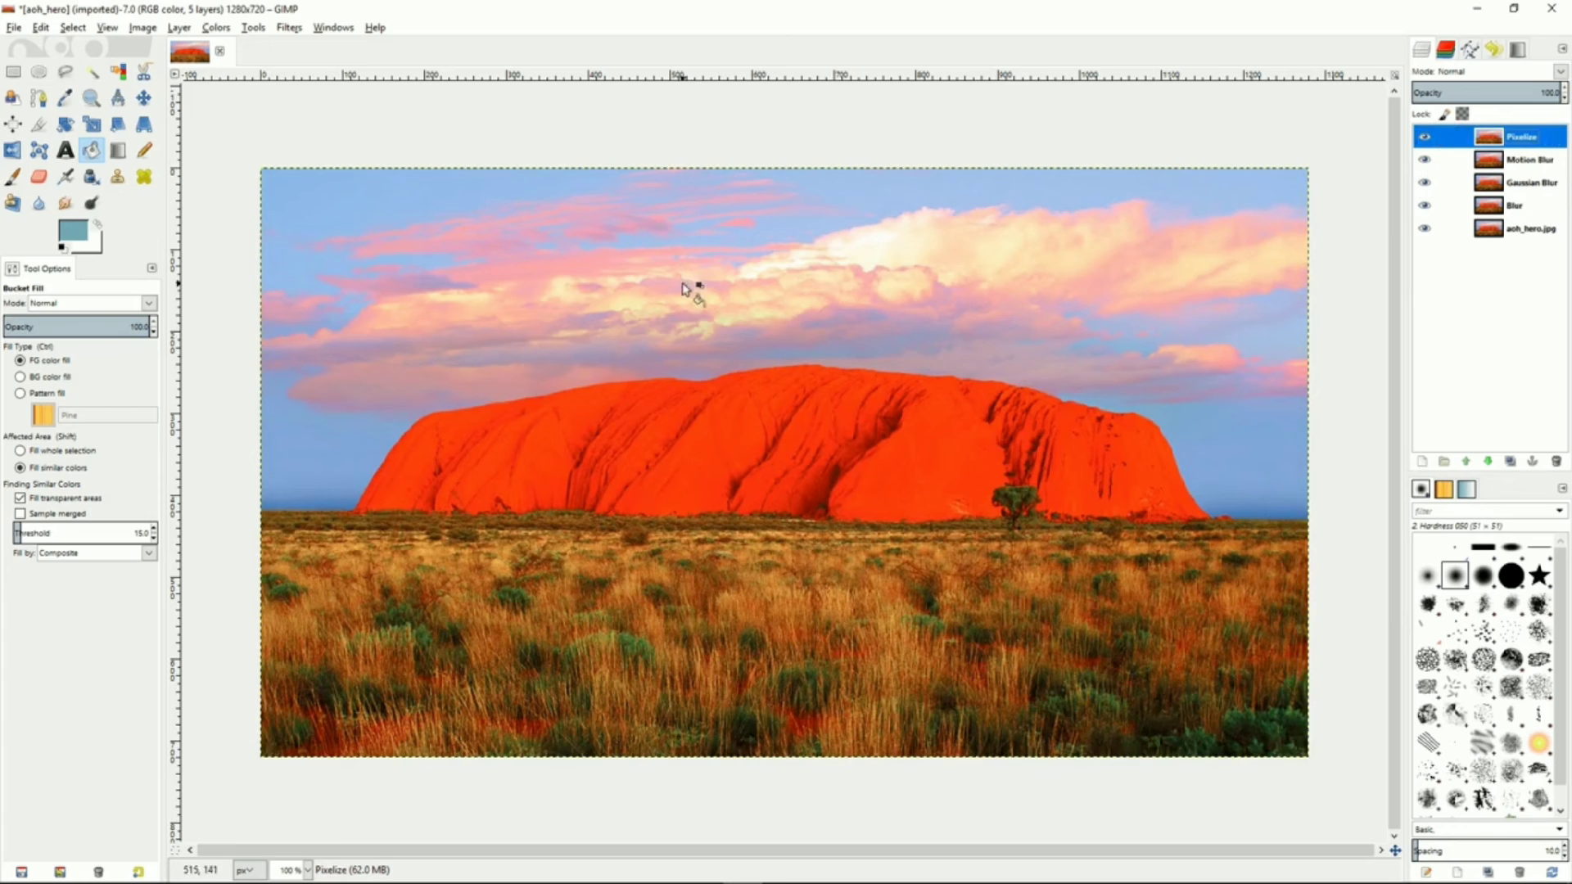
{"action": "left_click", "coordinate": [288, 29]}
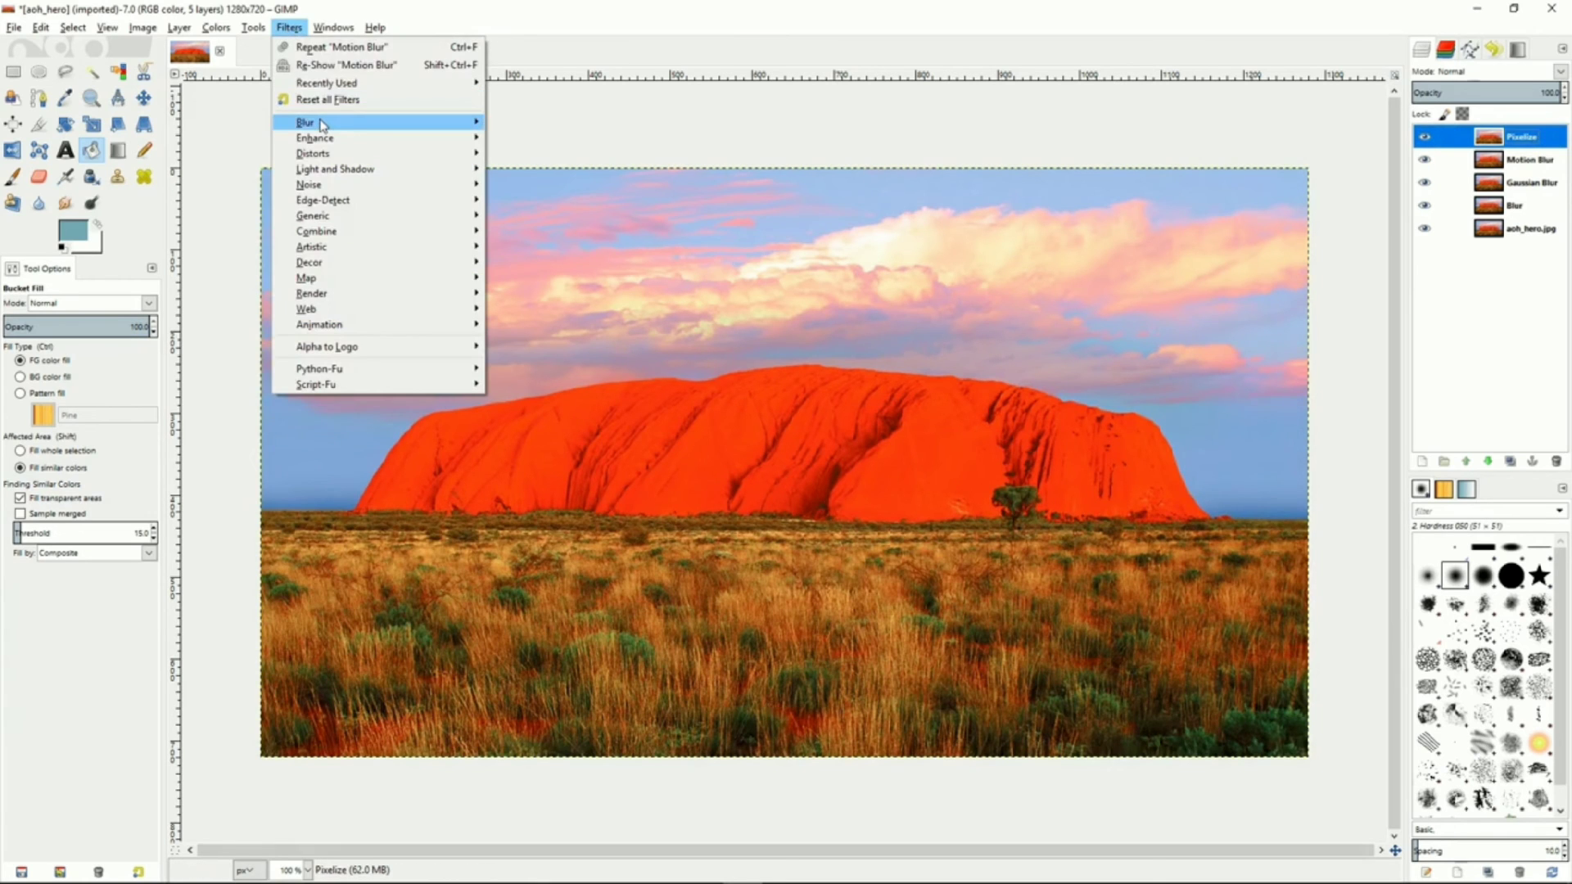
{"action": "mouse_move", "coordinate": [344, 122]}
{"action": "left_click", "coordinate": [549, 167]}
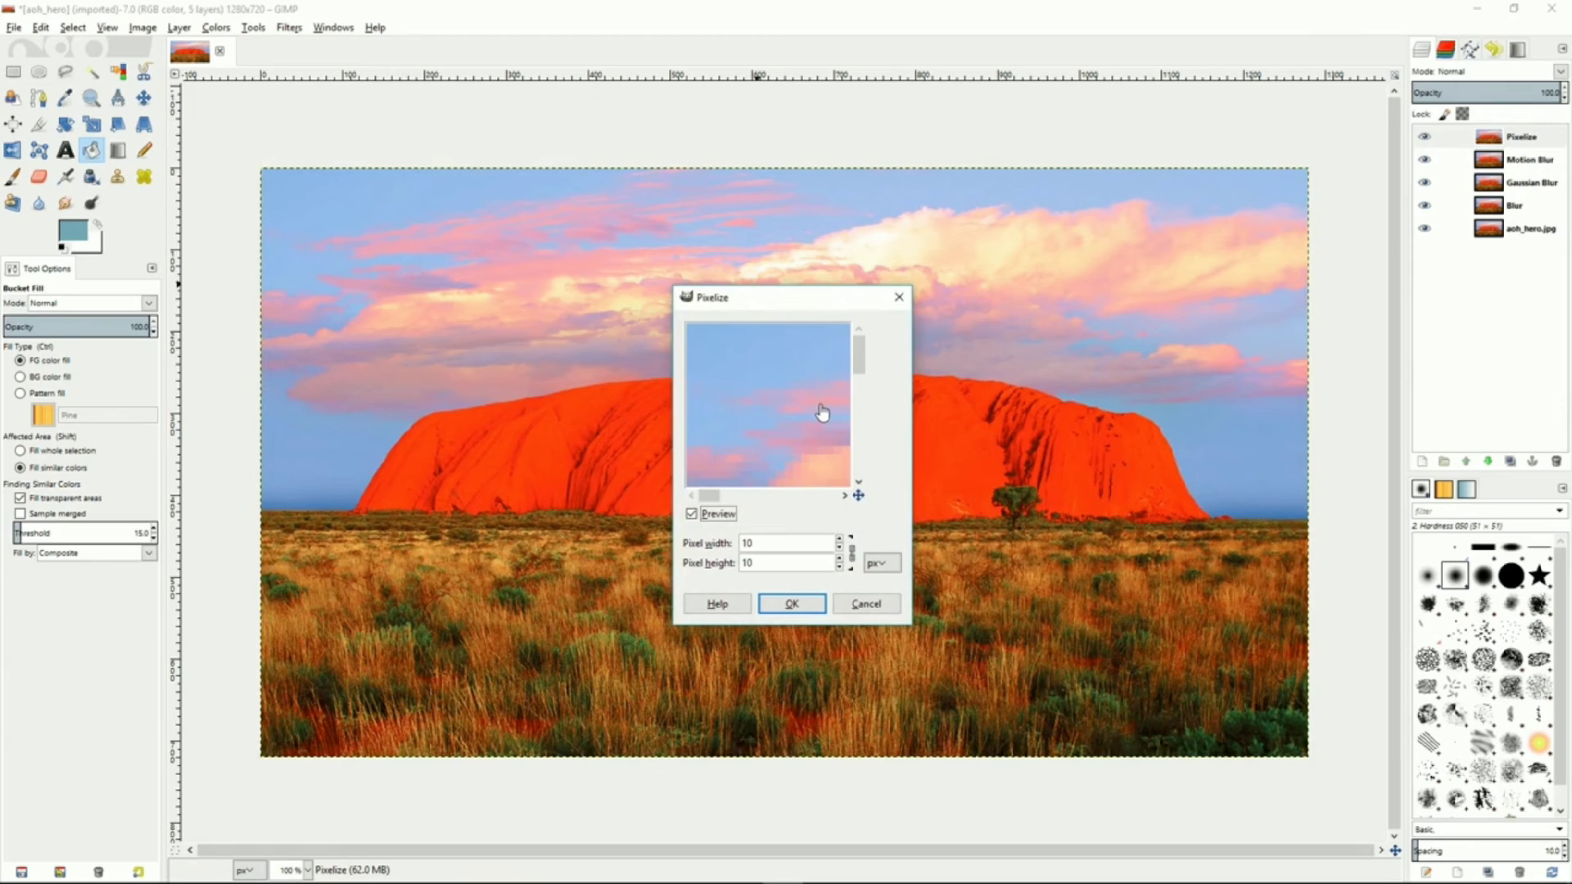
{"action": "left_click_drag", "start_coordinate": [784, 427], "coordinate": [705, 308]}
{"action": "left_click_drag", "start_coordinate": [796, 440], "coordinate": [779, 425]}
{"action": "left_click", "coordinate": [839, 547]}
{"action": "left_click", "coordinate": [839, 548]}
{"action": "left_click", "coordinate": [839, 548]}
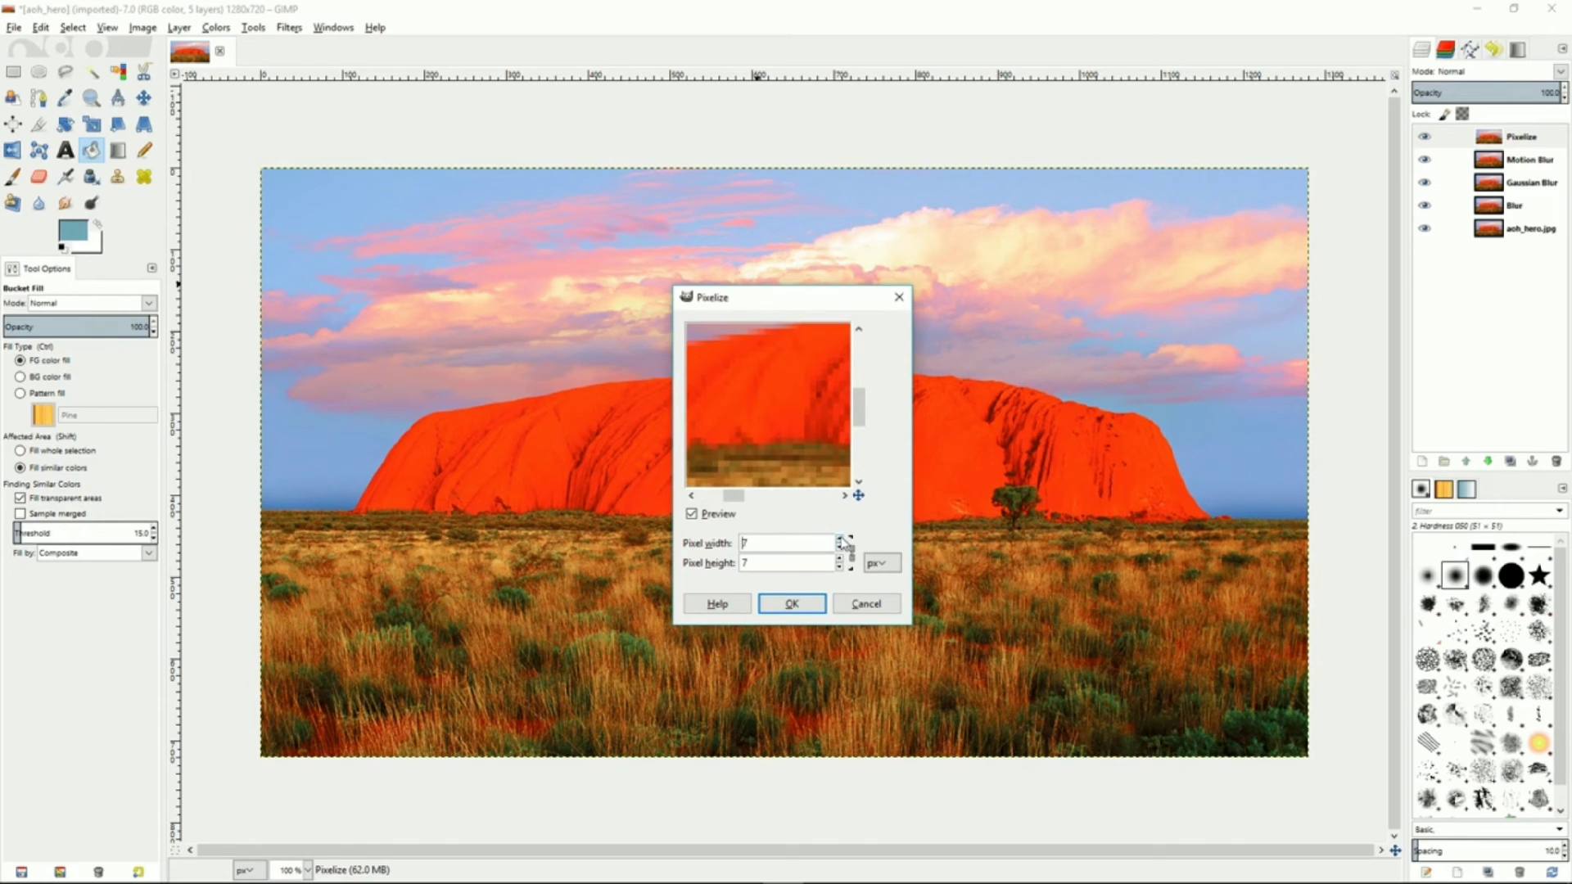
{"action": "left_click", "coordinate": [791, 606]}
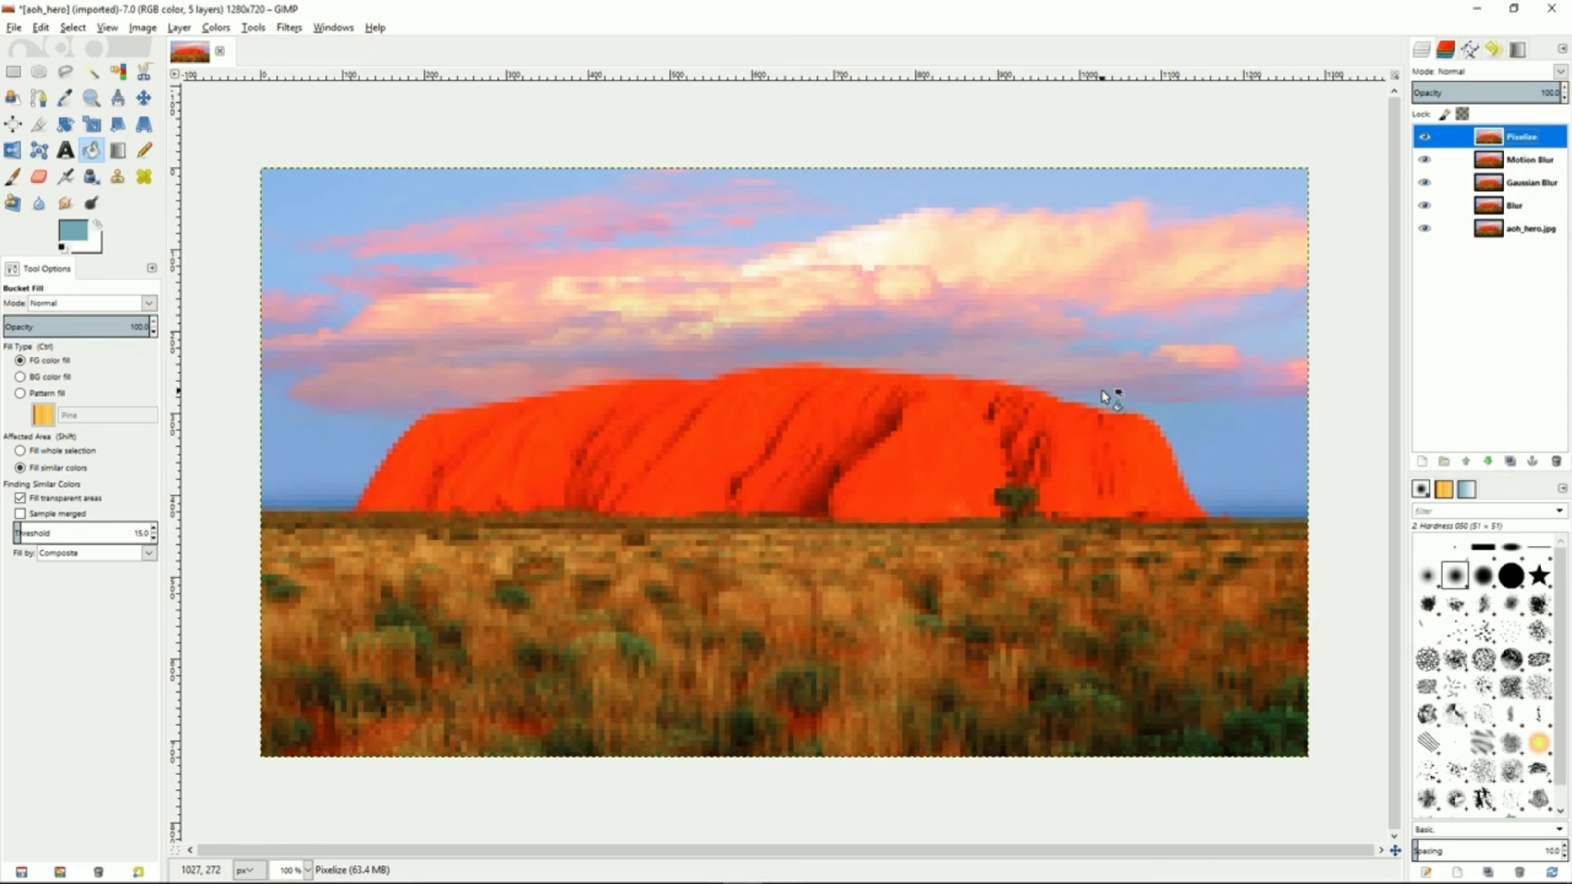
Hide the upper effect layers and set the Blur layer's opacity to about 48.7
{"action": "left_click_drag", "start_coordinate": [1428, 139], "coordinate": [1425, 211]}
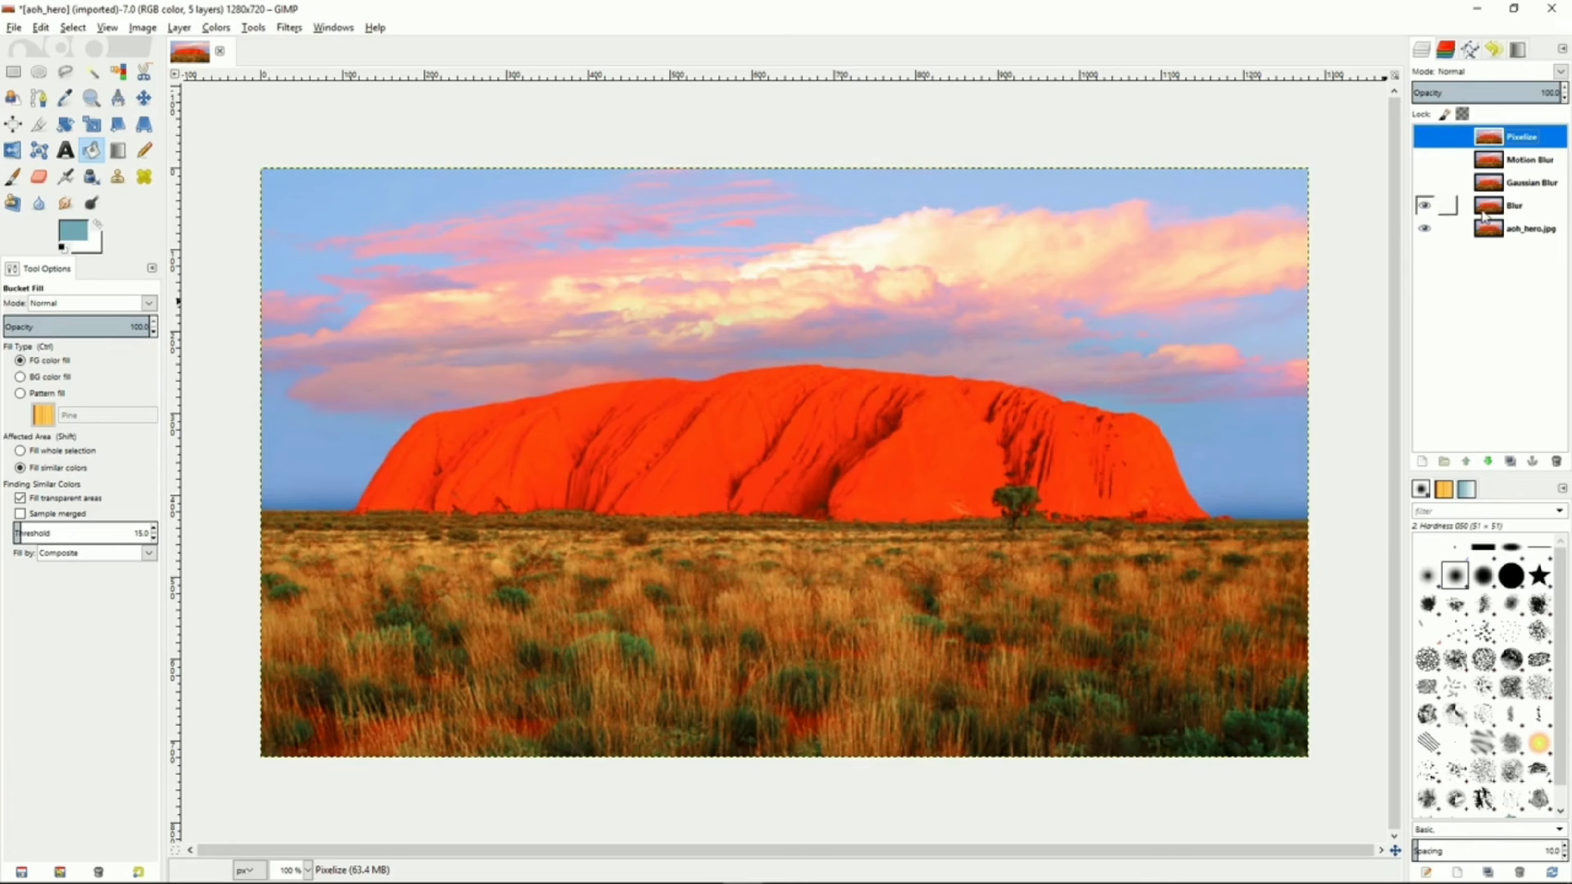
{"action": "left_click", "coordinate": [1517, 211]}
{"action": "left_click_drag", "start_coordinate": [1521, 91], "coordinate": [1480, 91]}
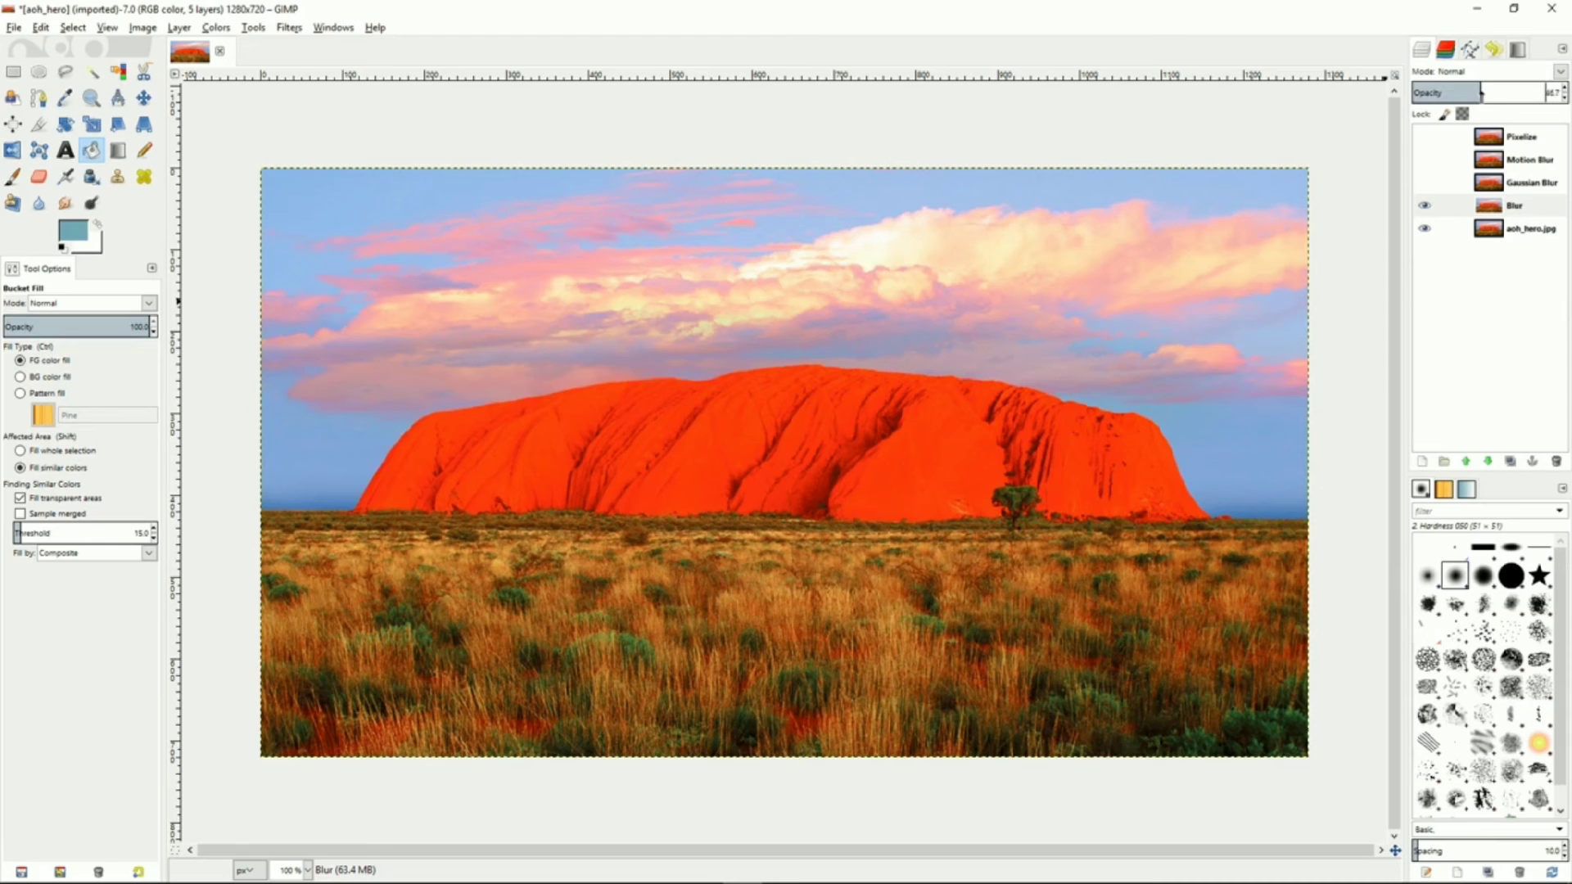
Set the Gaussian Blur layer's opacity to about 58.6, toggling its visibility to compare
{"action": "left_click", "coordinate": [1425, 208]}
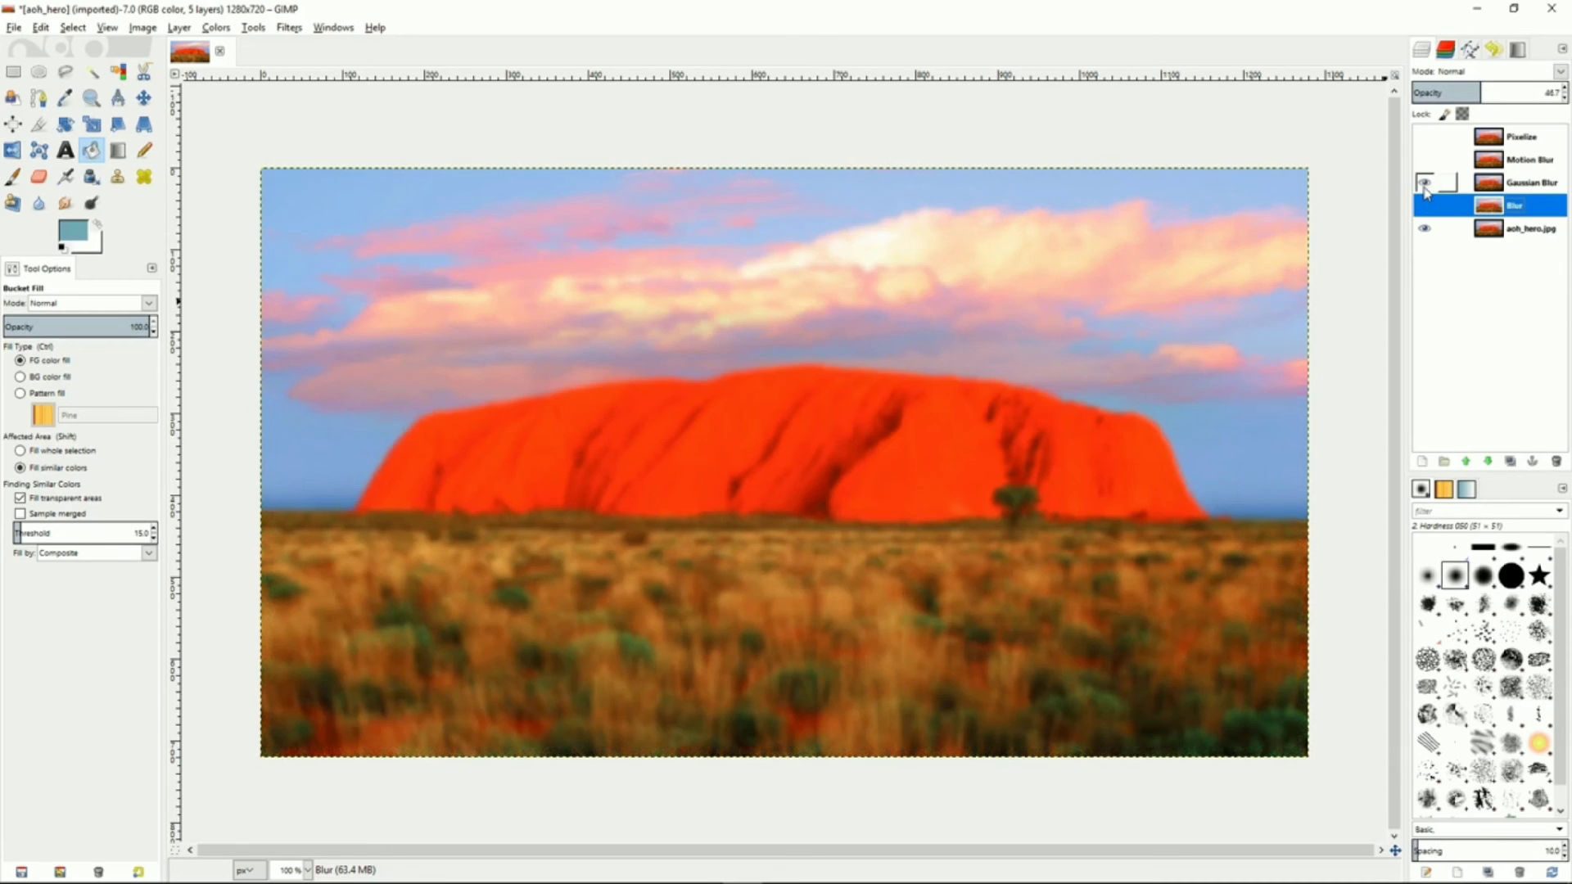
{"action": "left_click", "coordinate": [1511, 185]}
{"action": "left_click_drag", "start_coordinate": [1520, 88], "coordinate": [1496, 90]}
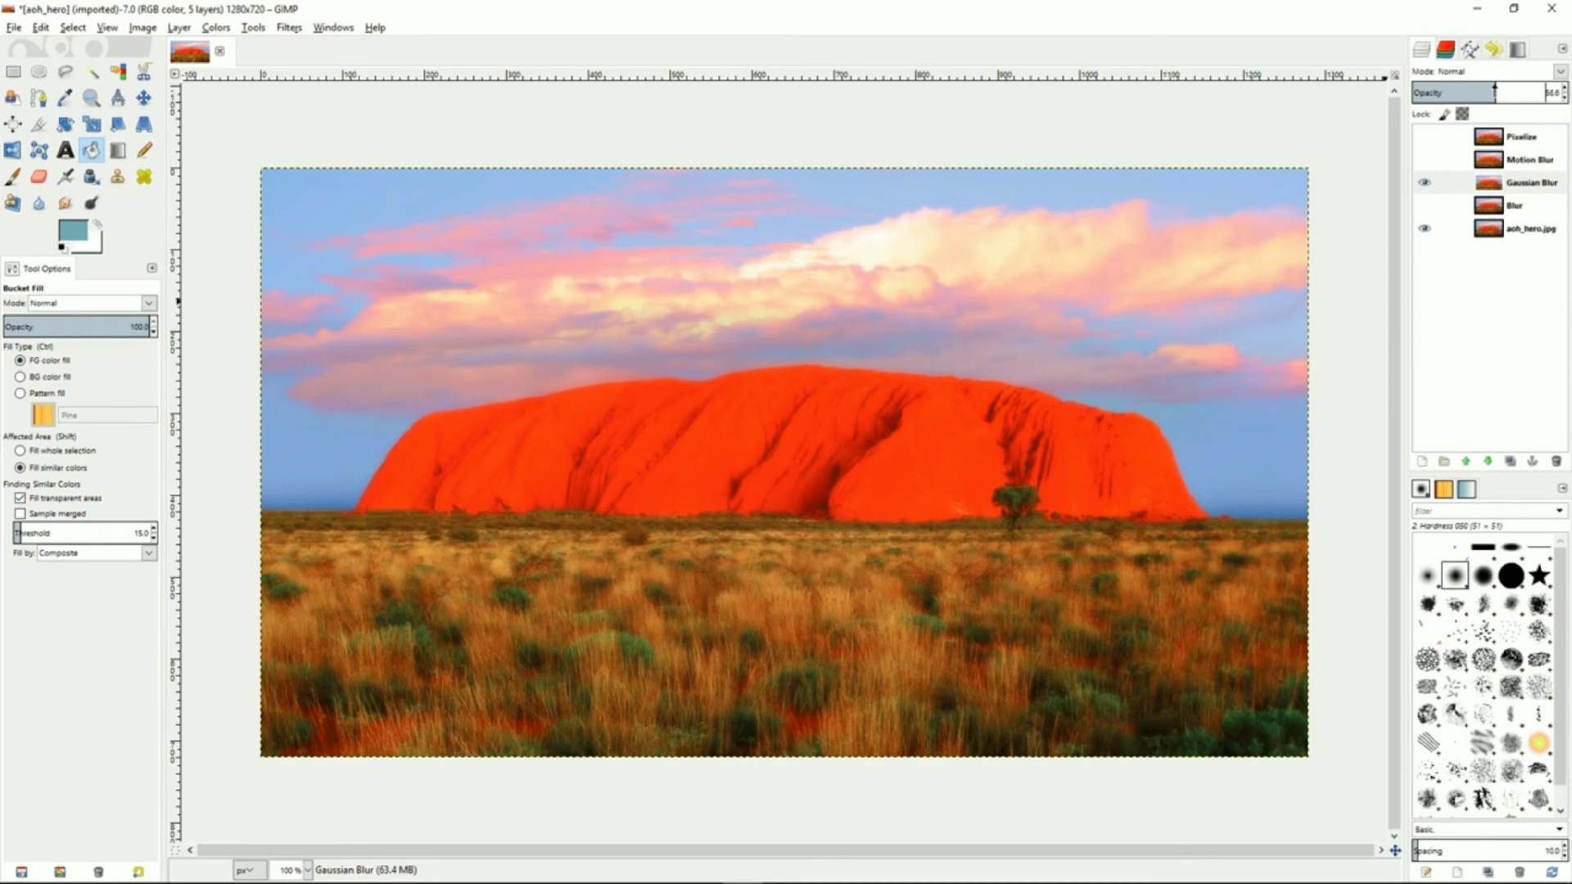
{"action": "left_click", "coordinate": [1425, 187]}
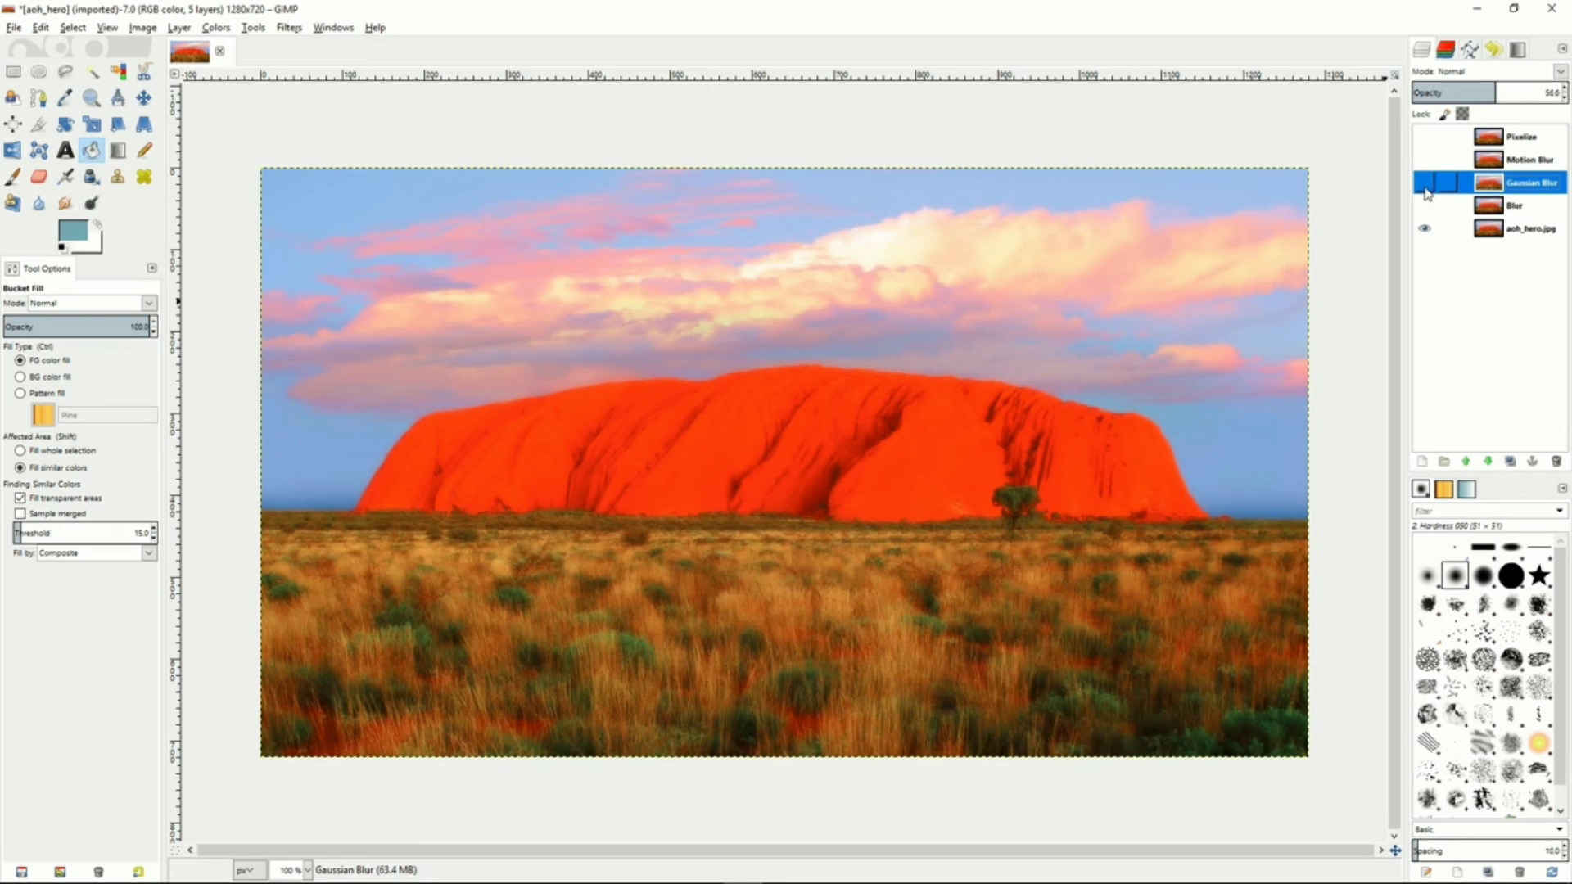
Set the Motion Blur layer's opacity to about 48.5, toggling its visibility to compare
{"action": "left_click", "coordinate": [1517, 160]}
{"action": "left_click", "coordinate": [1427, 160]}
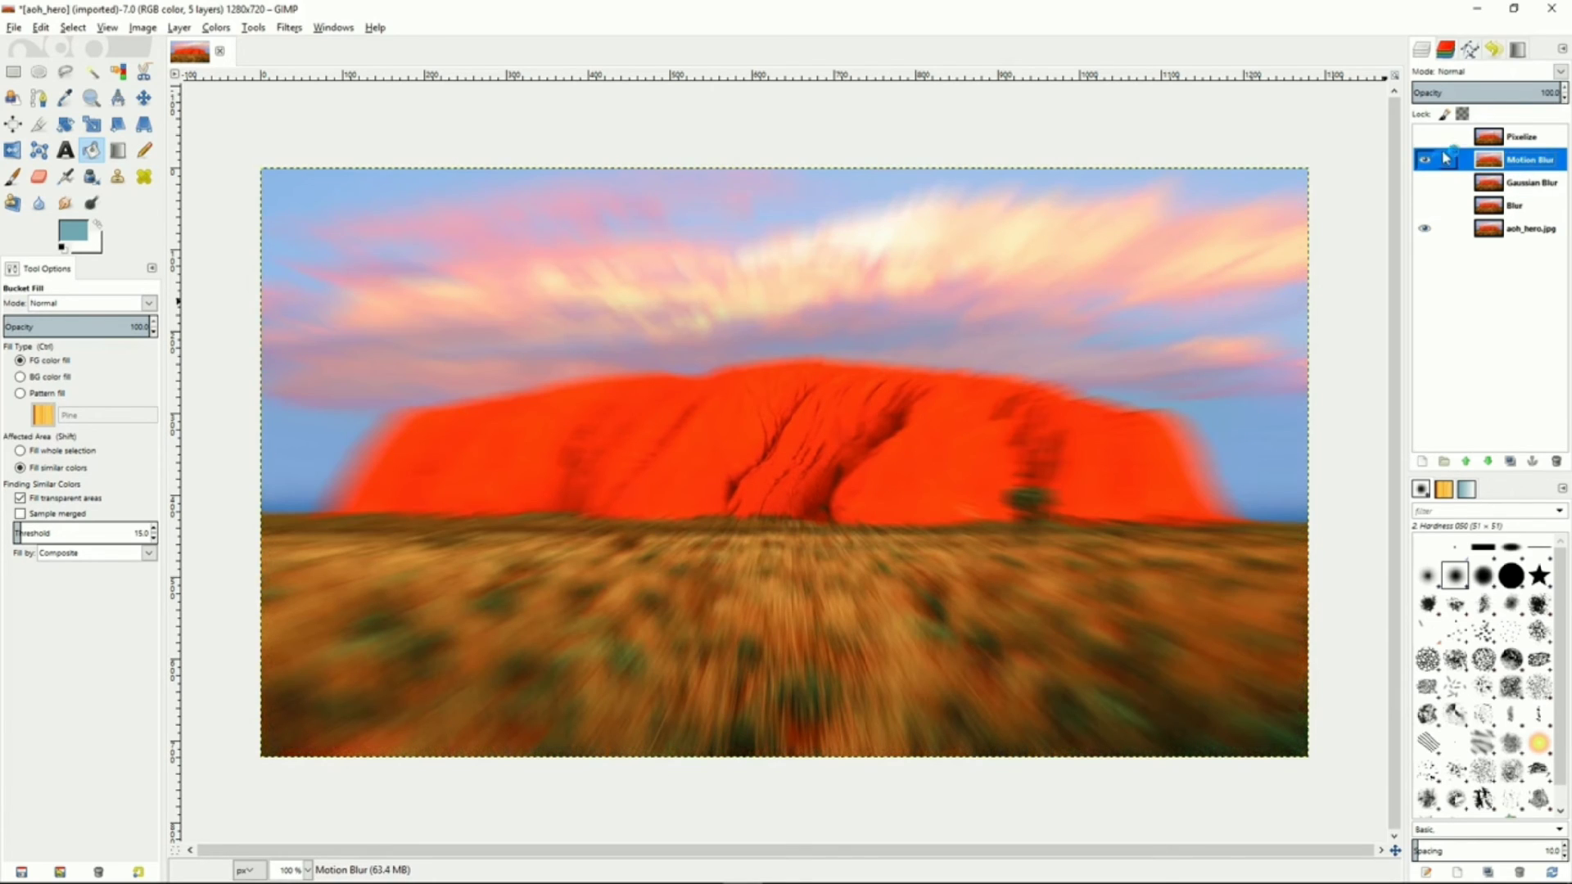
{"action": "left_click_drag", "start_coordinate": [1524, 91], "coordinate": [1475, 94]}
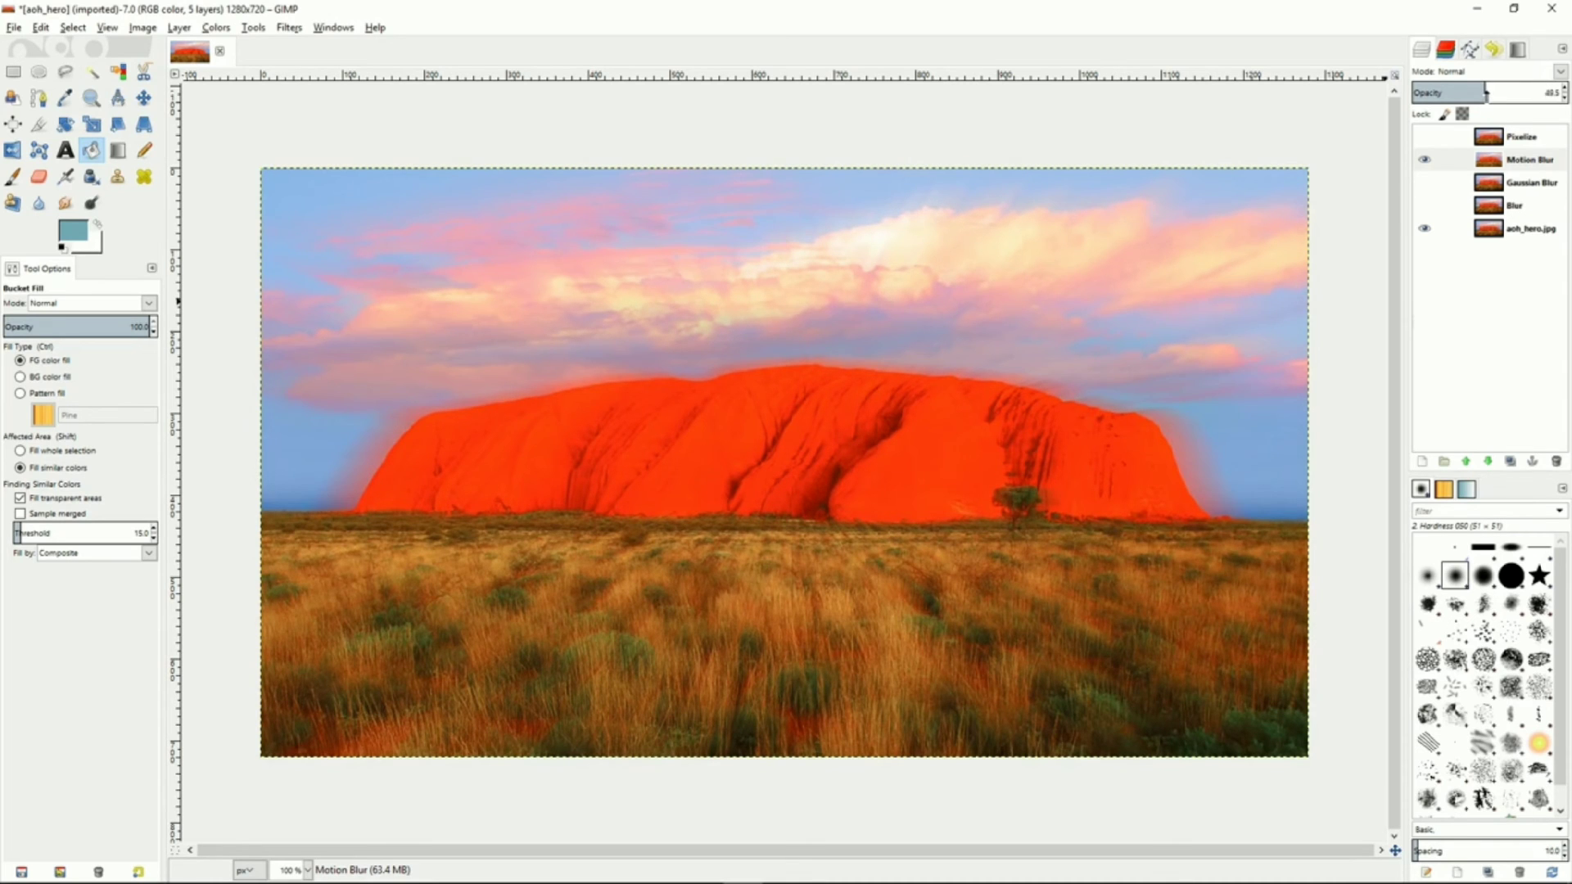
{"action": "left_click", "coordinate": [1425, 161]}
Show the Pixelize layer and set its opacity to 100
{"action": "left_click", "coordinate": [1482, 139]}
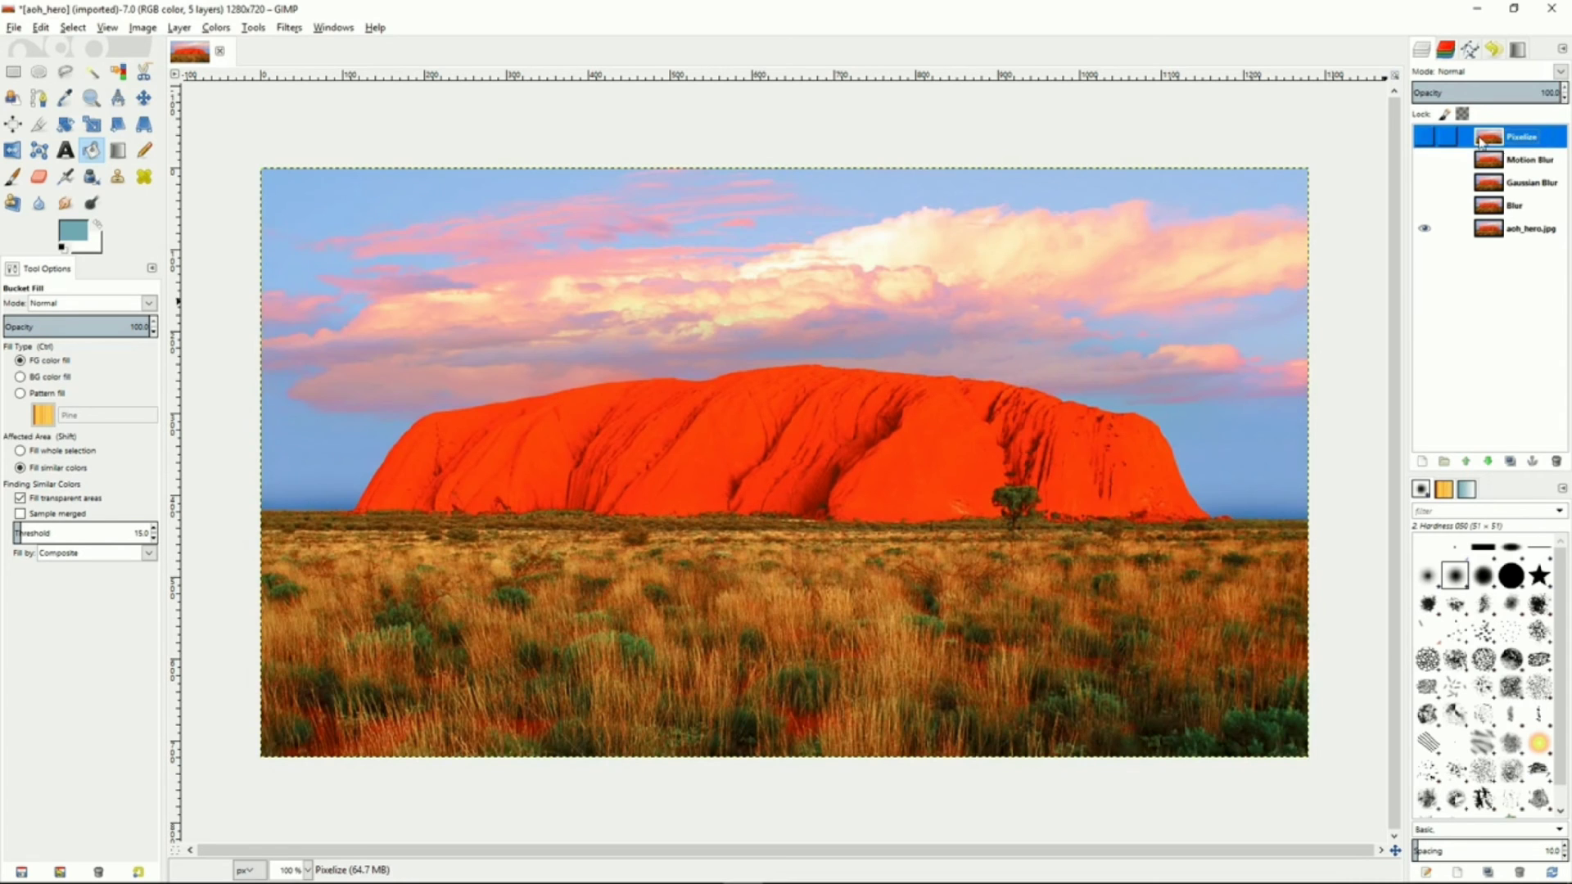
{"action": "left_click", "coordinate": [1425, 139]}
{"action": "left_click_drag", "start_coordinate": [1495, 92], "coordinate": [1567, 92]}
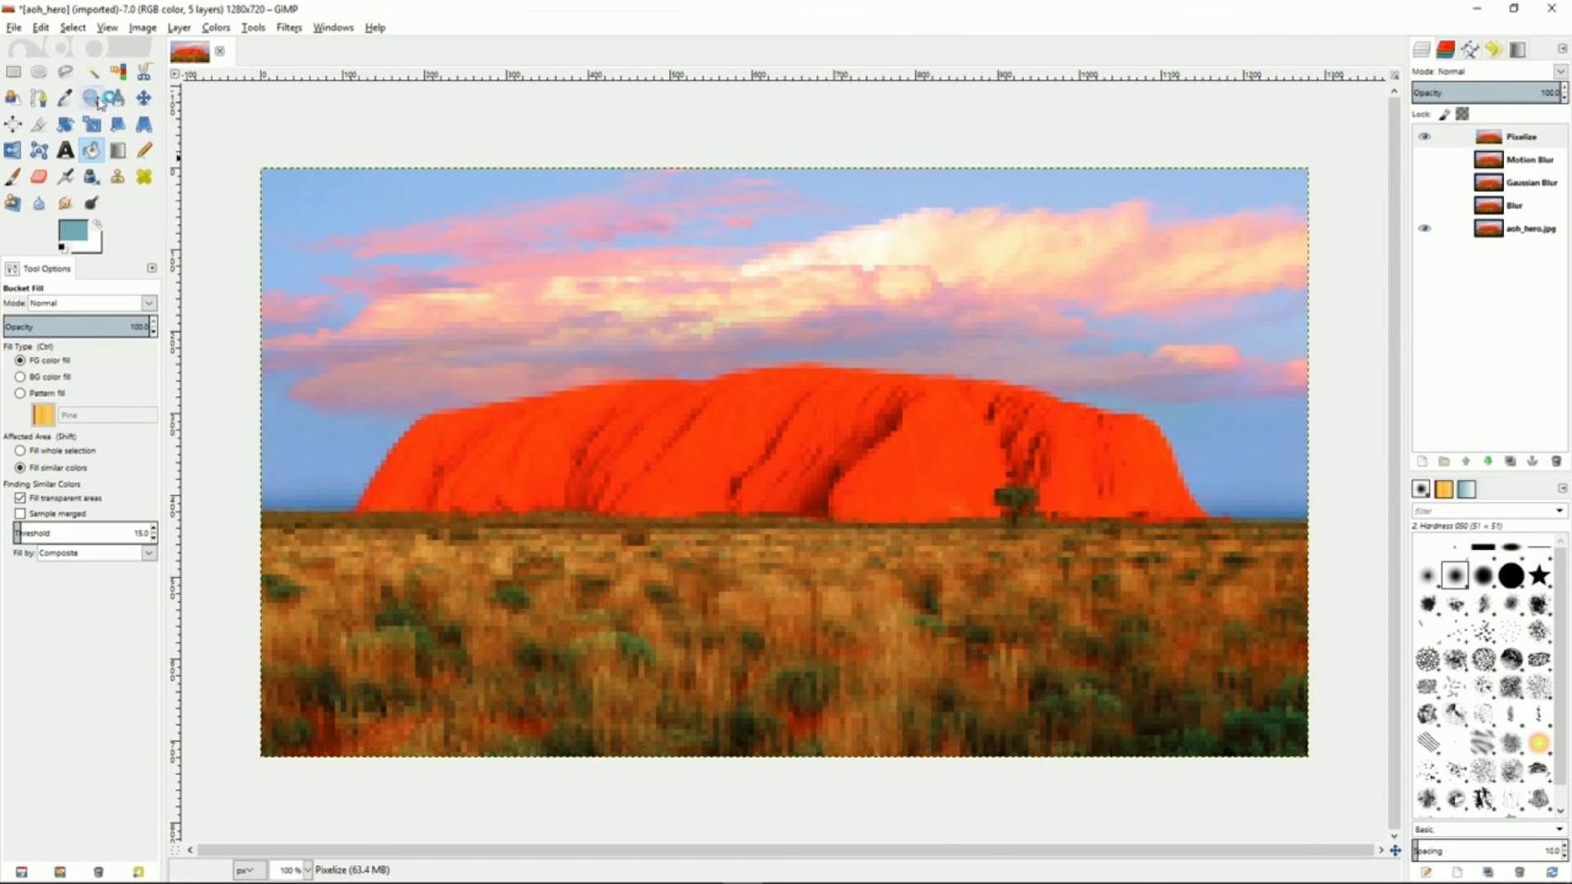
Draw a rectangular selection slightly inset from the image edges, about 1239 × 677 px
{"action": "left_click", "coordinate": [13, 71]}
{"action": "left_click_drag", "start_coordinate": [277, 185], "coordinate": [1290, 739]}
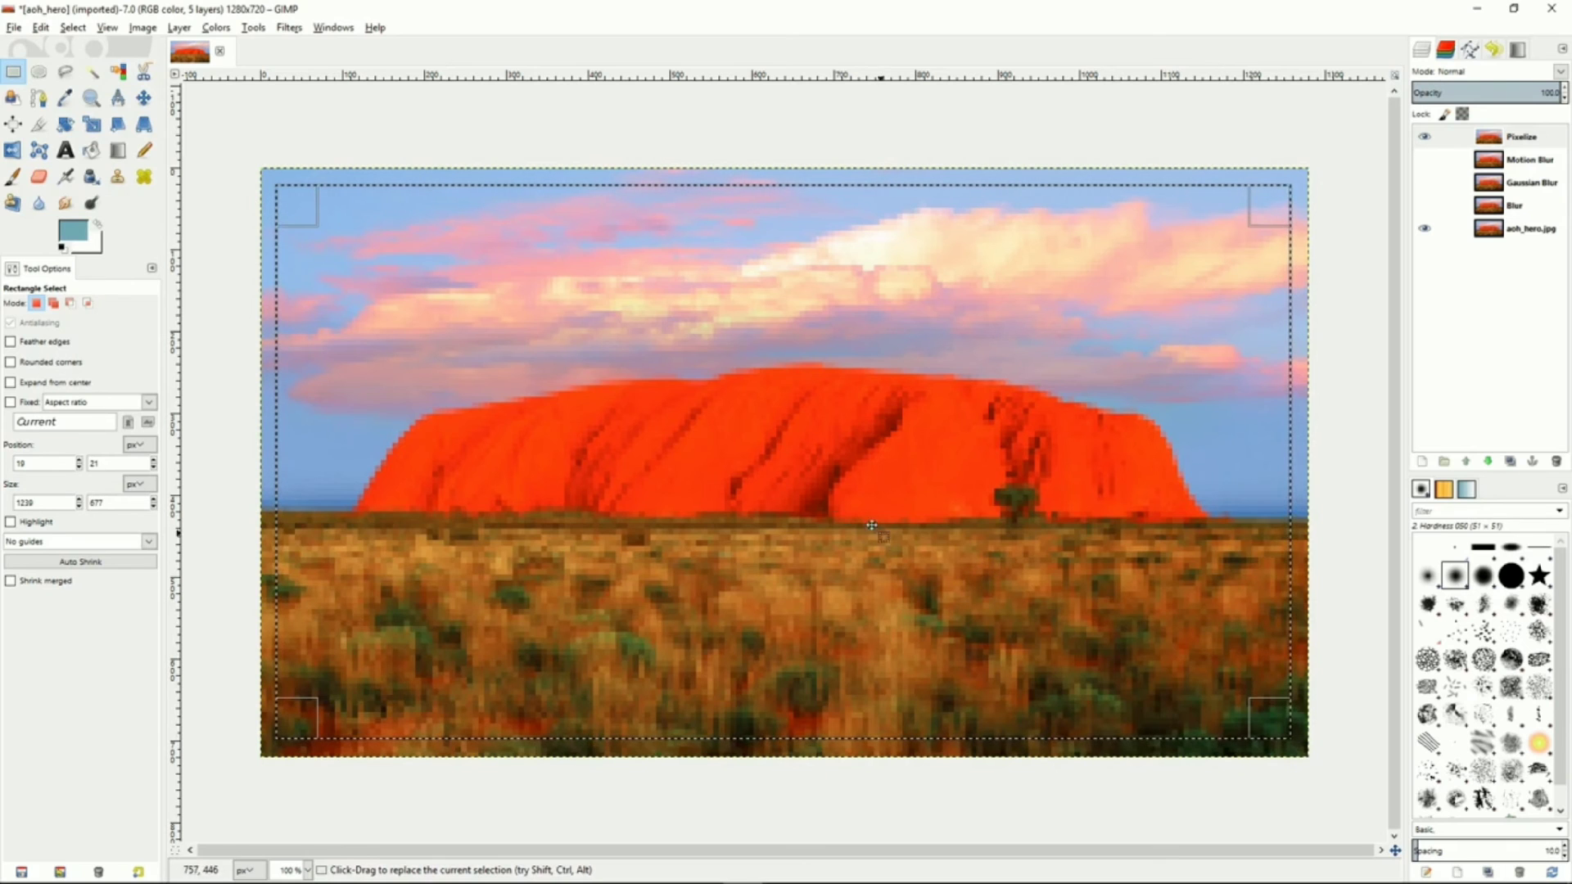
Add an inverted layer mask initialized from the selection to the Pixelize layer
{"action": "left_click", "coordinate": [1523, 138]}
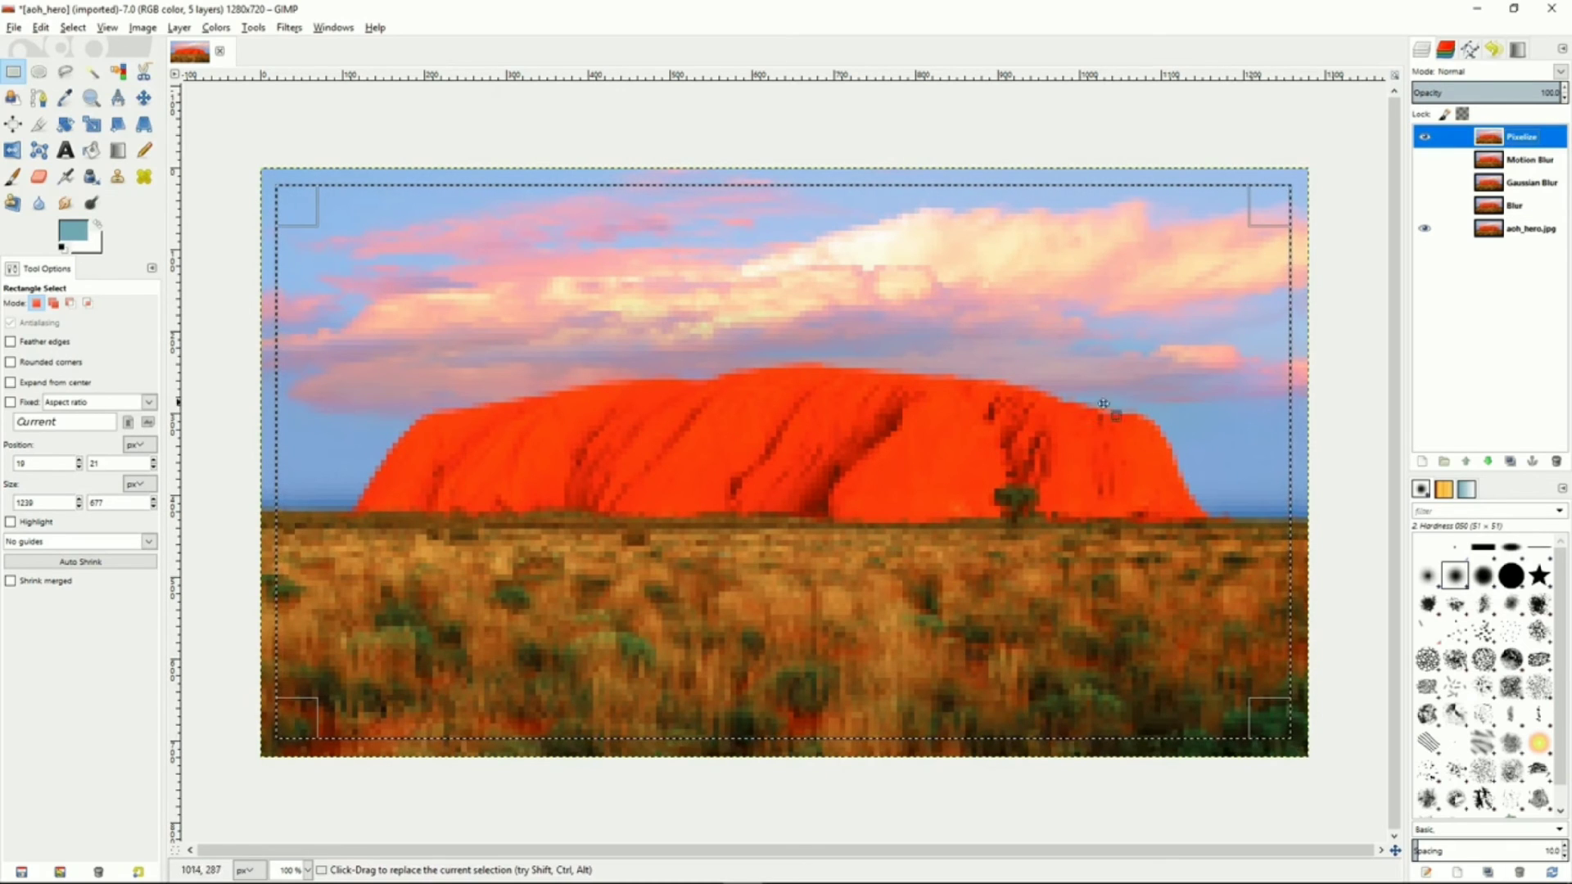
{"action": "right_click", "coordinate": [1545, 145]}
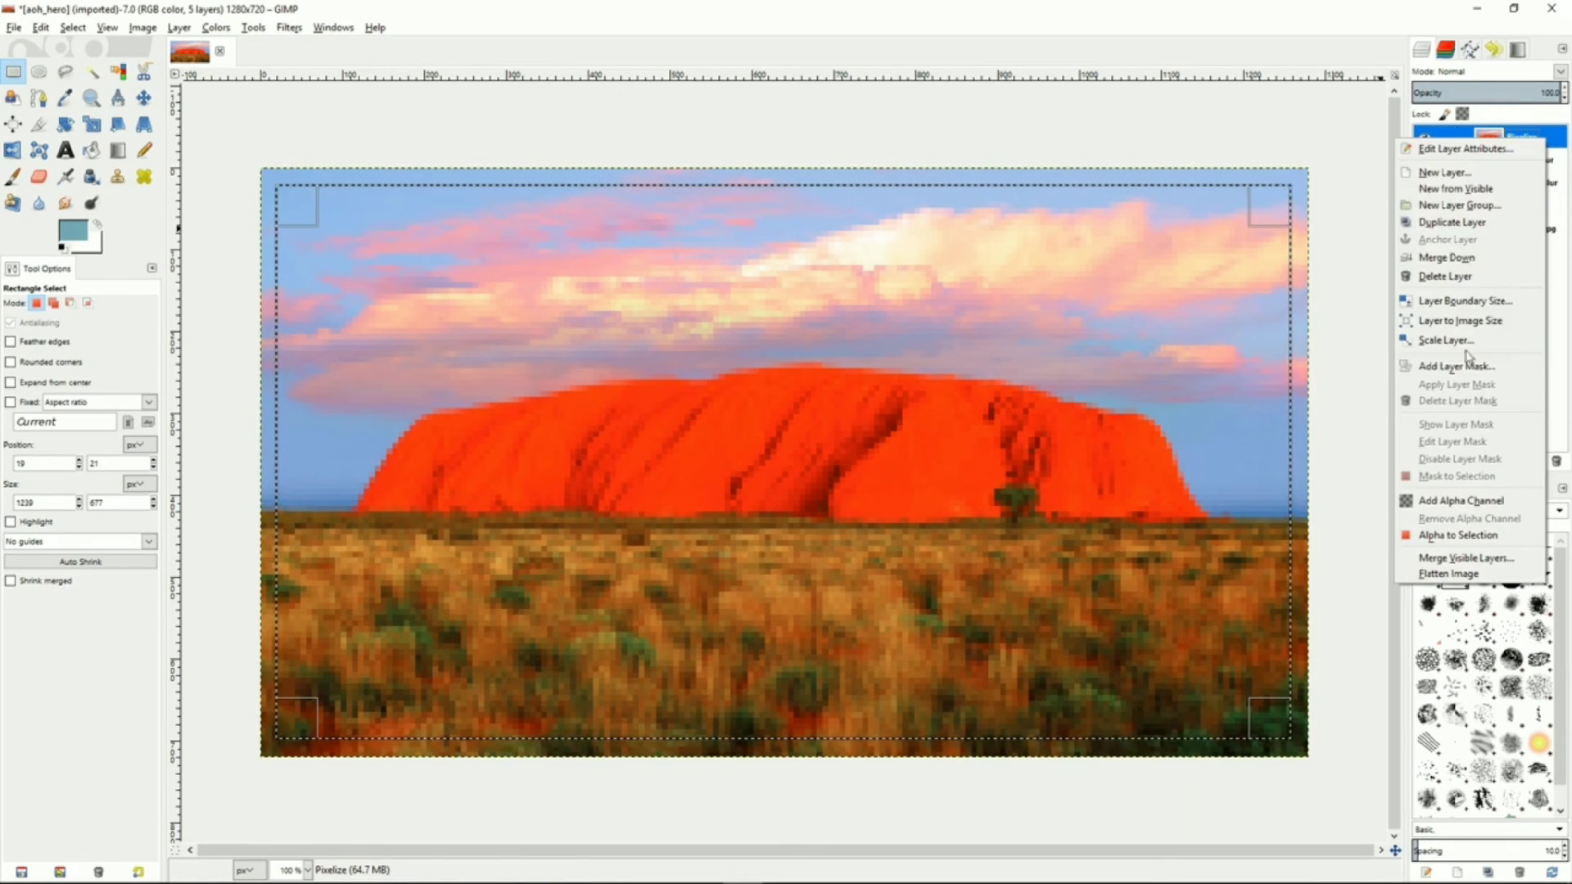
{"action": "left_click", "coordinate": [1465, 365]}
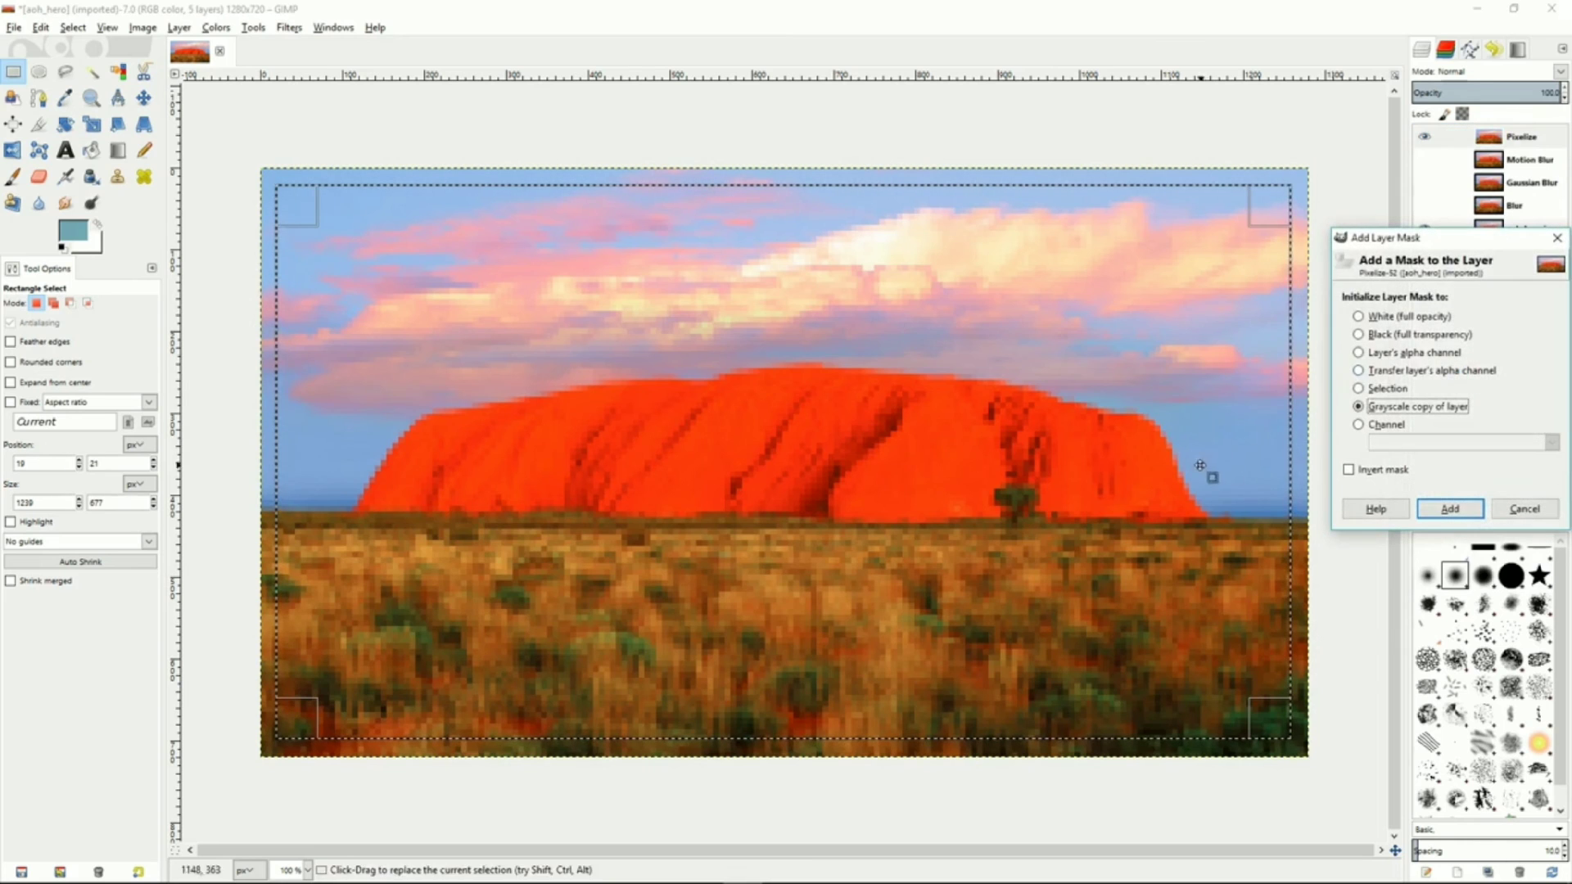
{"action": "left_click", "coordinate": [1359, 390]}
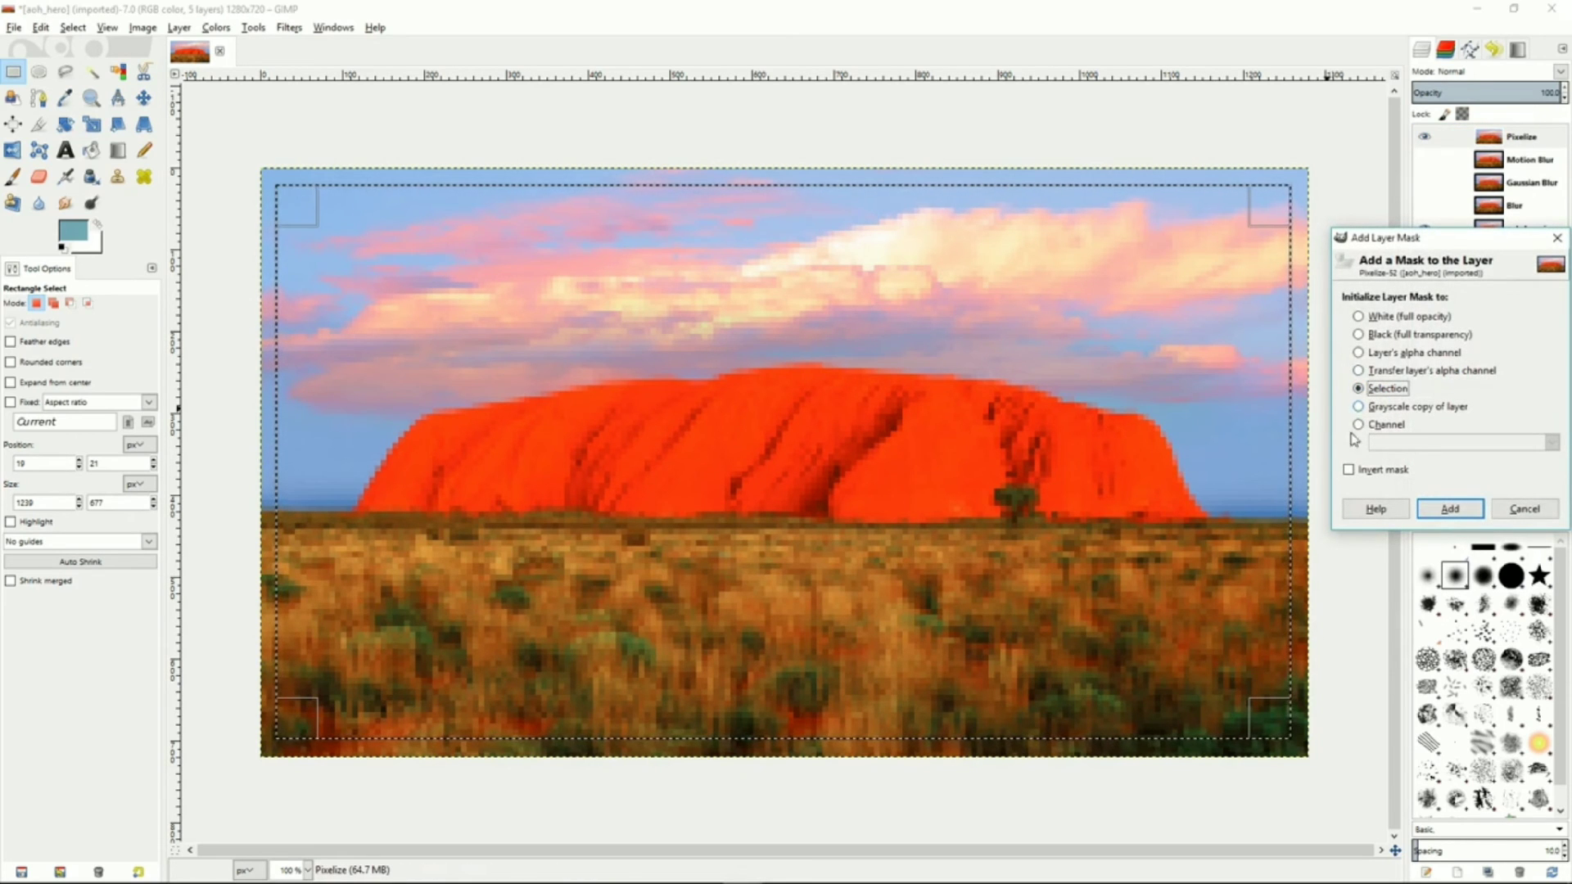
{"action": "left_click", "coordinate": [1349, 470]}
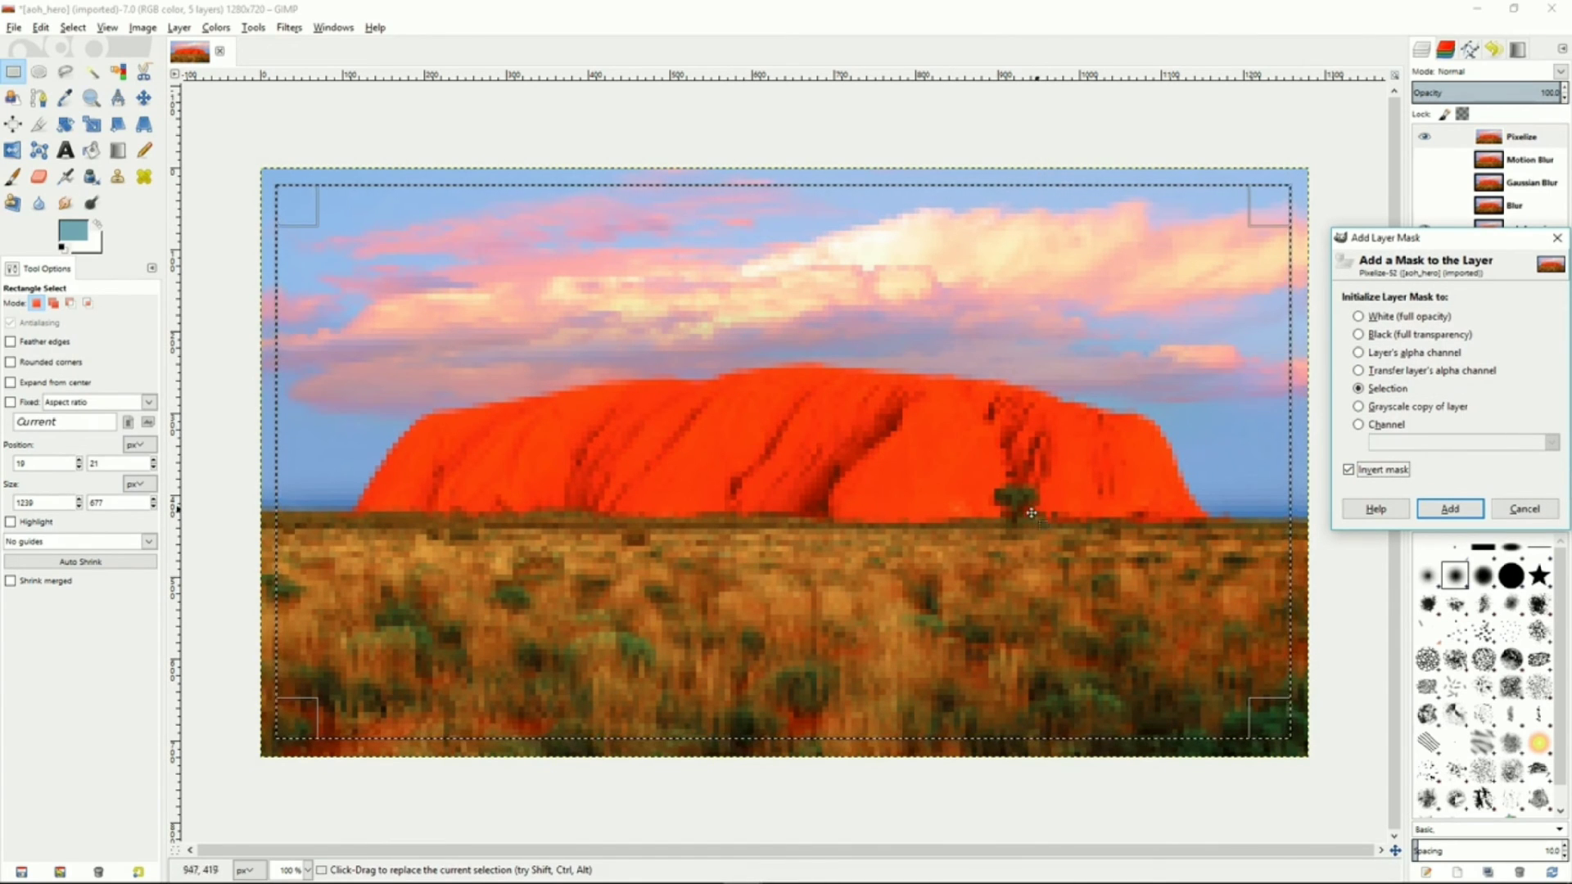
{"action": "left_click", "coordinate": [1454, 512]}
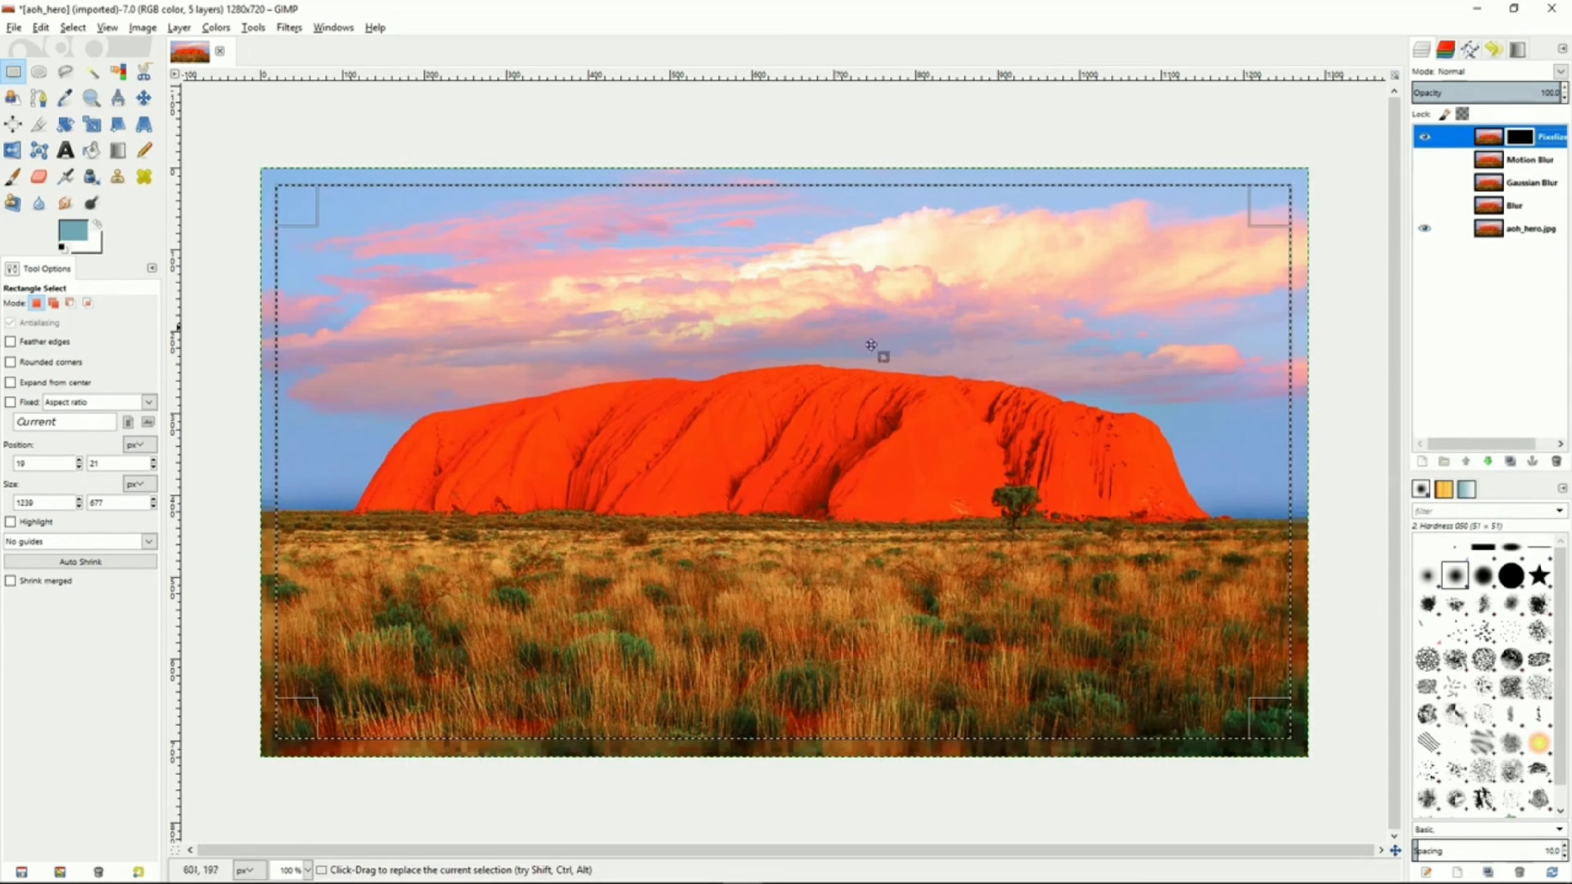
Switch to the Photowalk fire-spinning photo and draw a rectangular selection about 321 × 163 px in its lower right area
{"action": "right_click", "coordinate": [686, 387]}
{"action": "mouse_move", "coordinate": [720, 433]}
{"action": "left_click", "coordinate": [835, 459]}
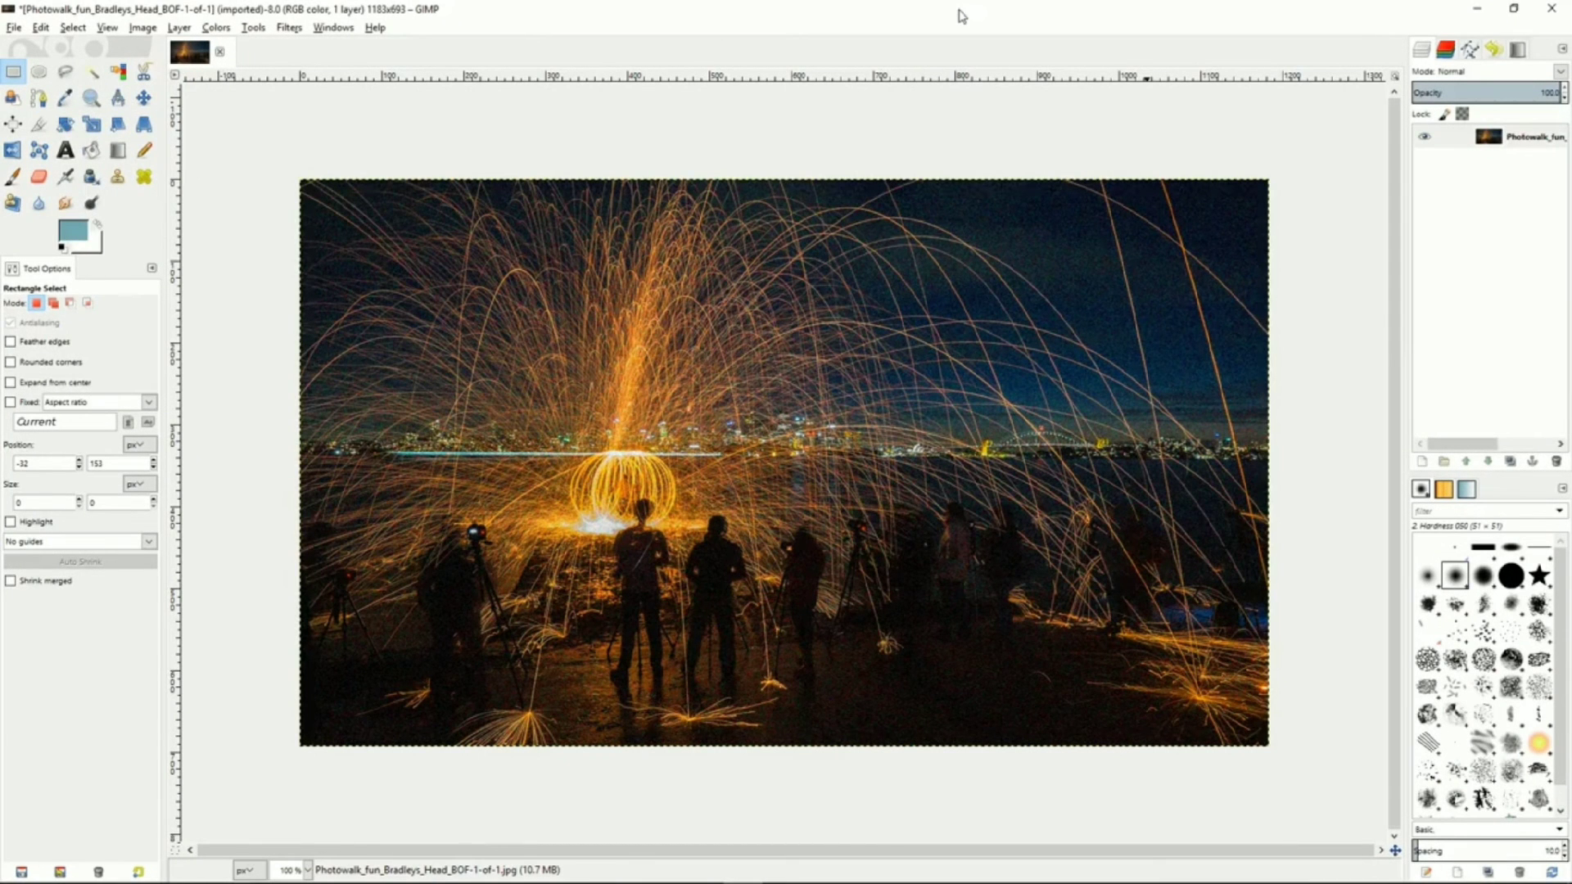
{"action": "left_click_drag", "start_coordinate": [824, 608], "coordinate": [1078, 736]}
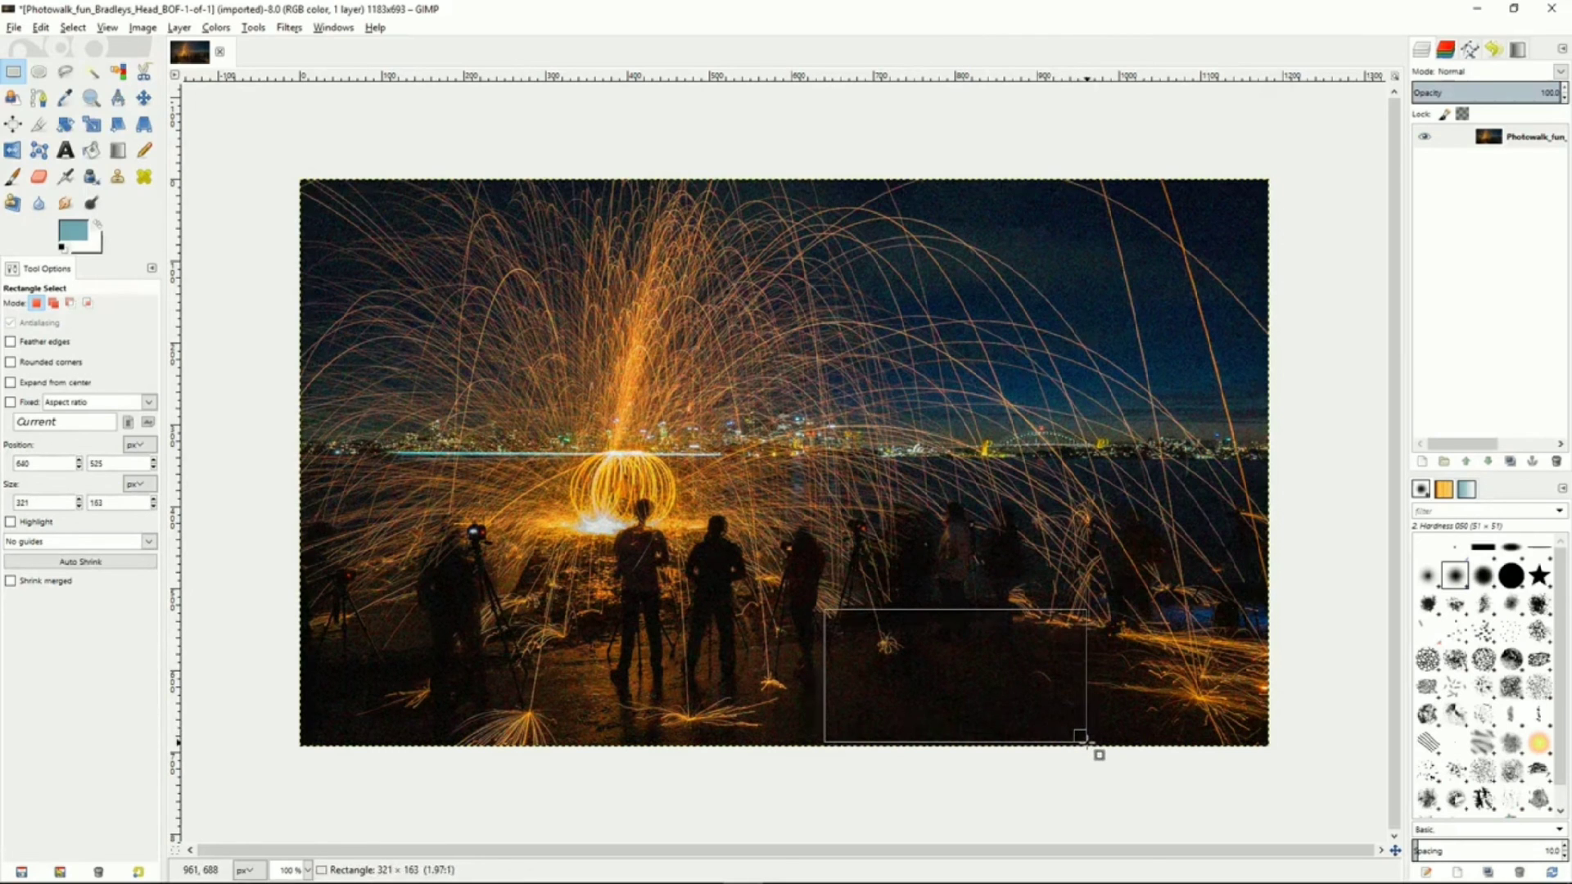
{"action": "left_click_drag", "start_coordinate": [1088, 742], "coordinate": [1087, 742]}
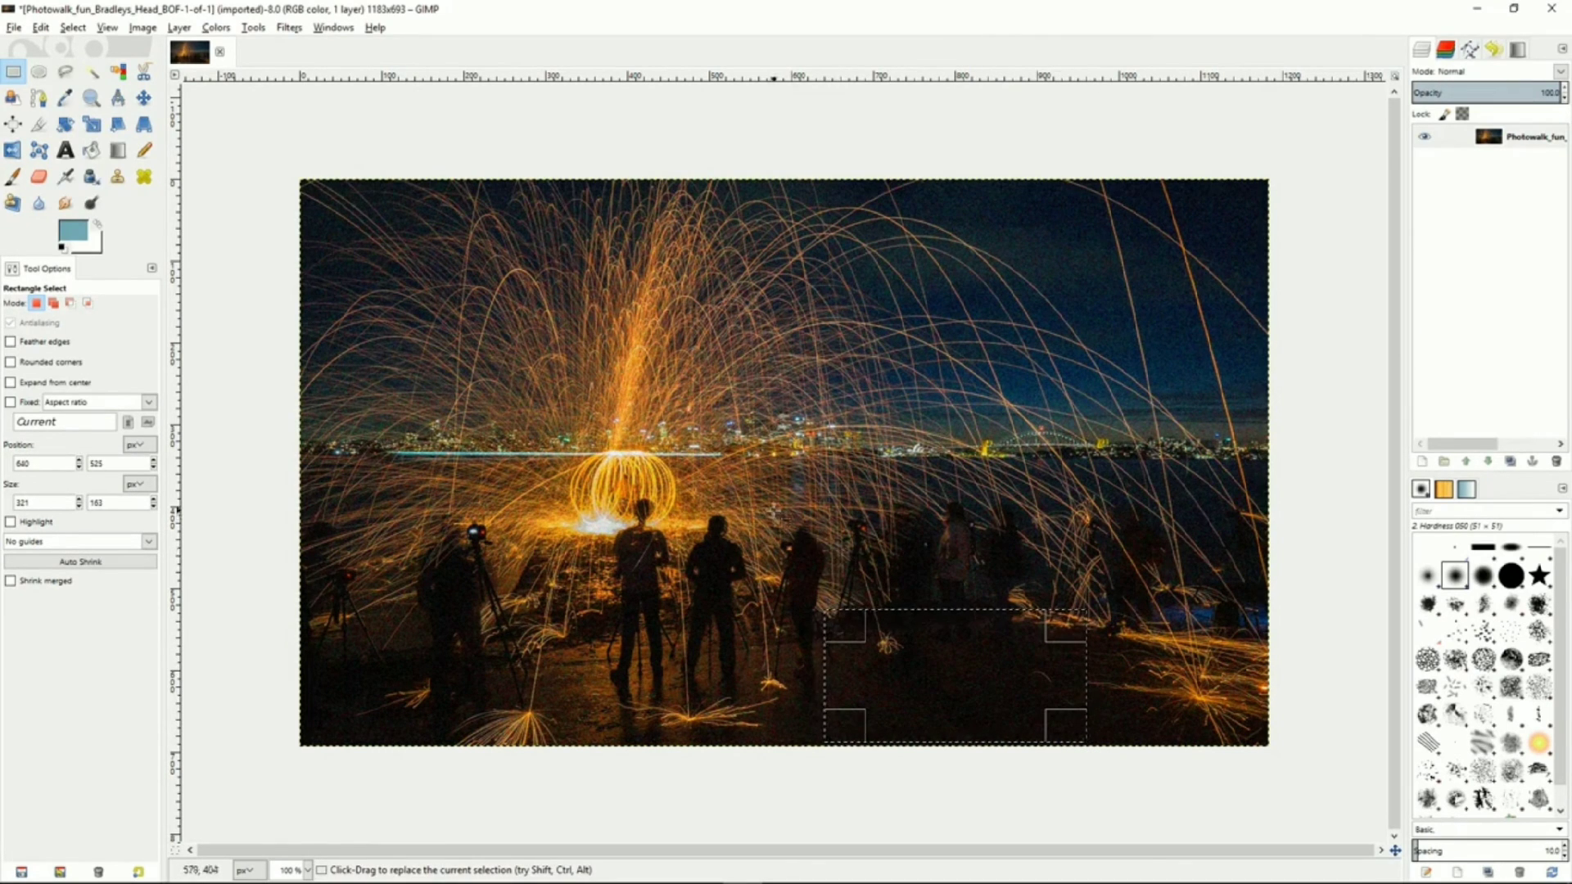
Apply Selective Gaussian Blur to the selection with blur radius 4 and max delta 43, then clear the selection
{"action": "left_click", "coordinate": [289, 28]}
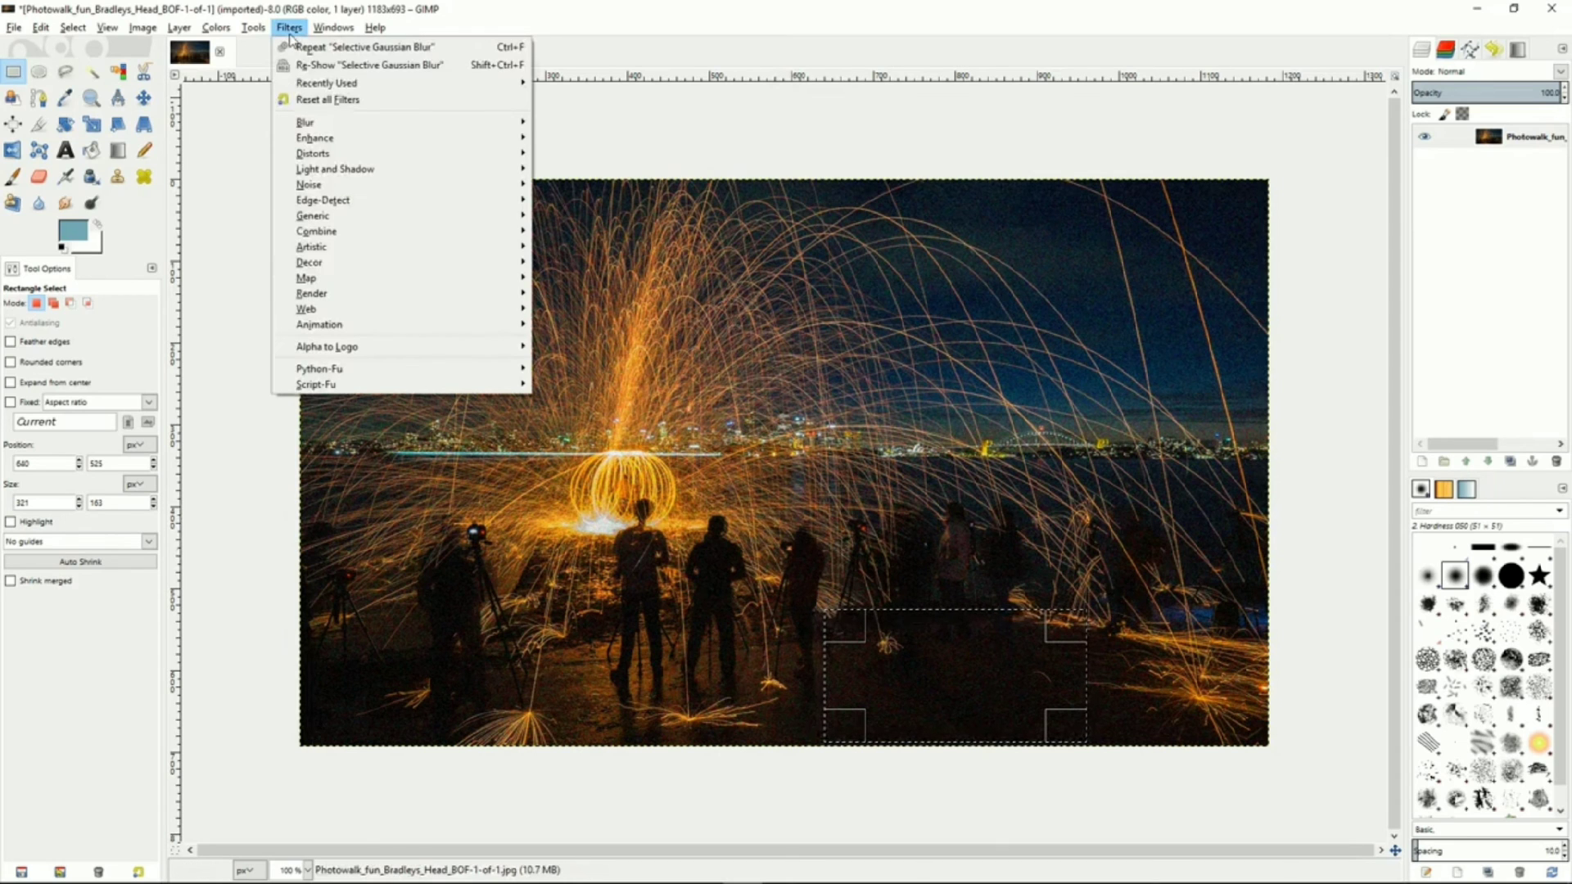
{"action": "mouse_move", "coordinate": [323, 127]}
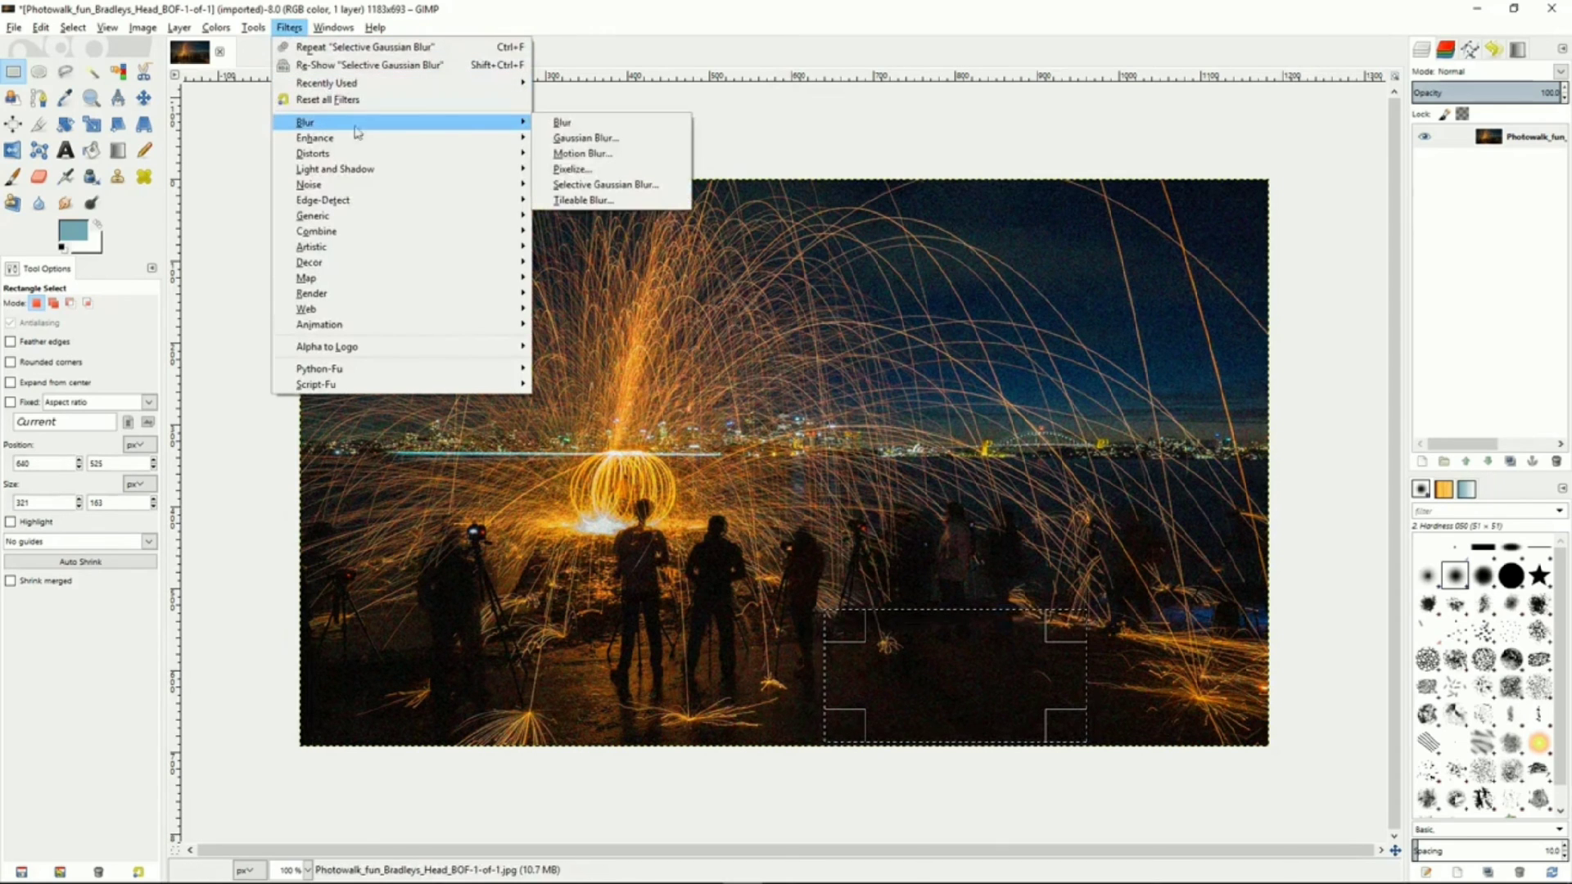
{"action": "left_click", "coordinate": [601, 185]}
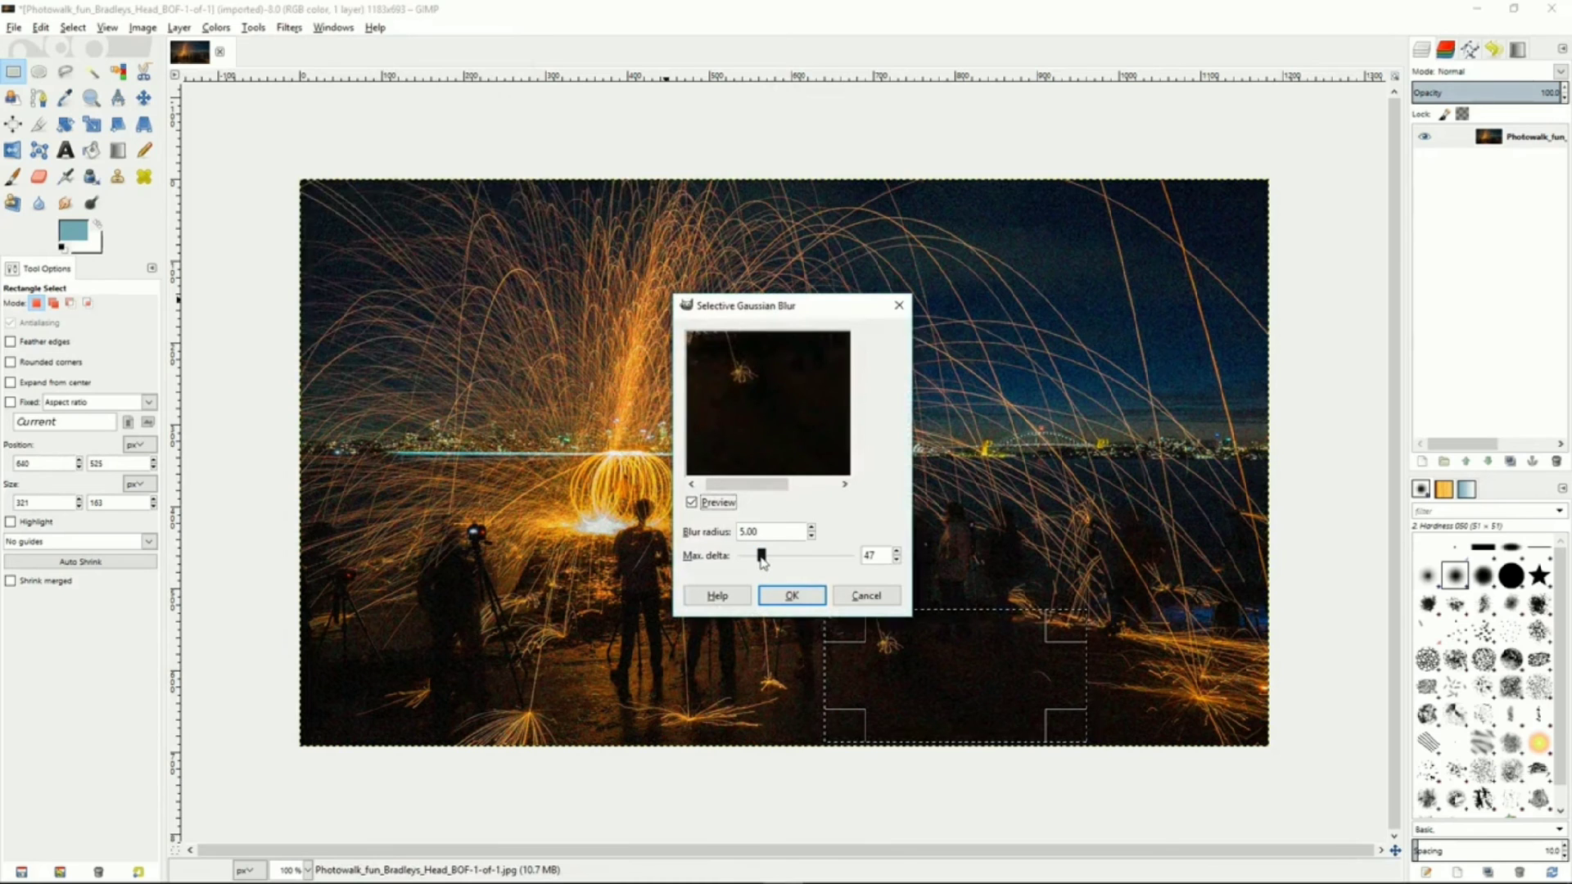
{"action": "left_click_drag", "start_coordinate": [761, 558], "coordinate": [758, 556]}
{"action": "left_click", "coordinate": [810, 536]}
{"action": "left_click", "coordinate": [811, 529]}
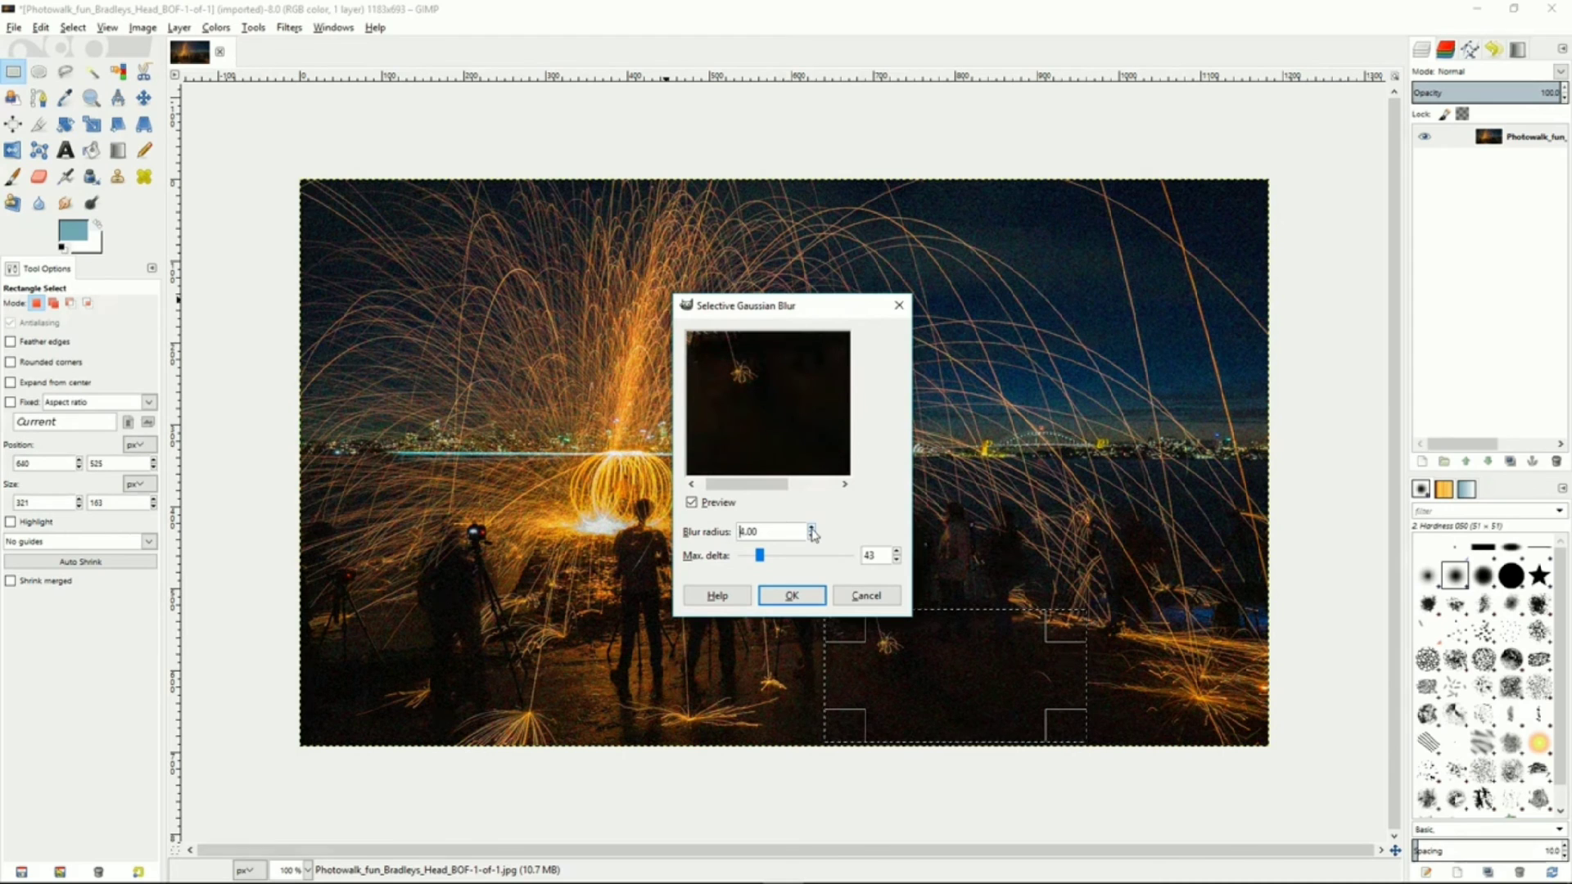
{"action": "left_click", "coordinate": [788, 596]}
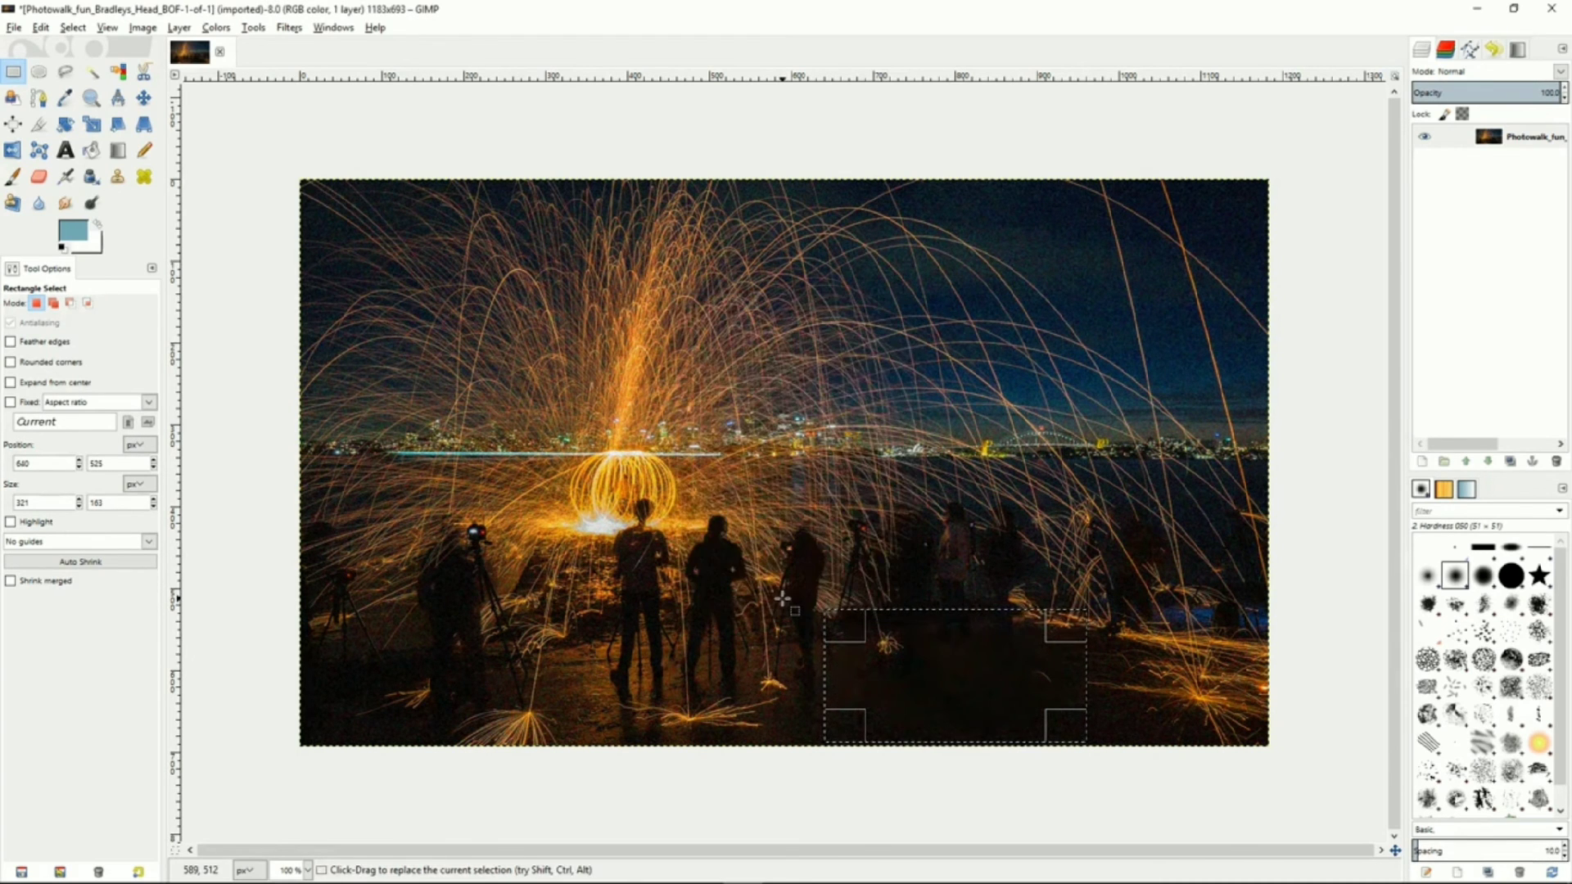
{"action": "left_click", "coordinate": [270, 345]}
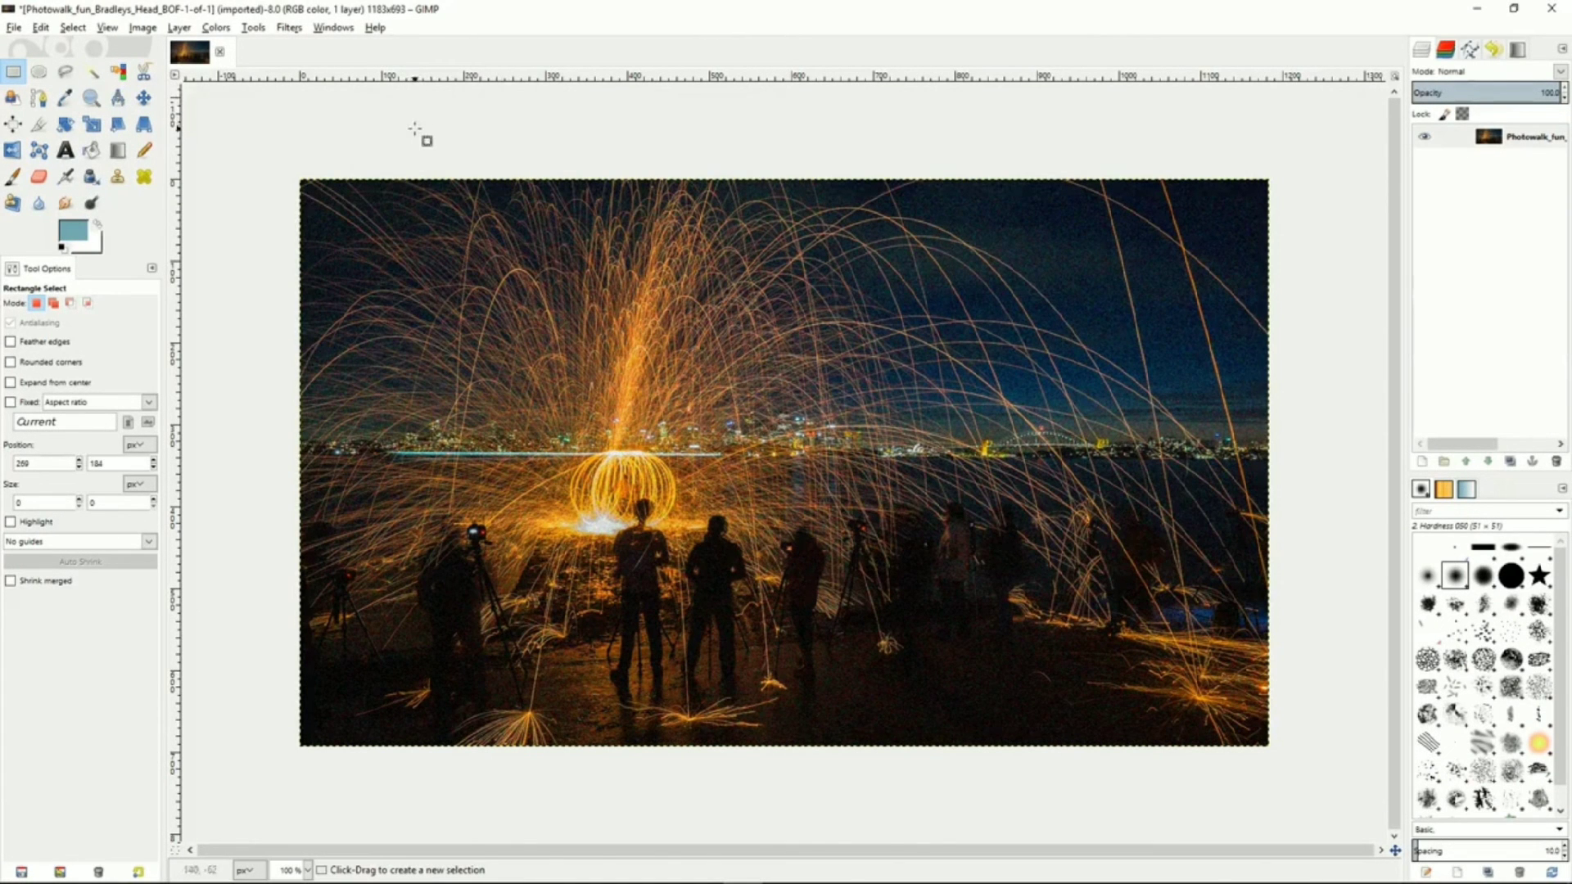
{"action": "left_click", "coordinate": [119, 177]}
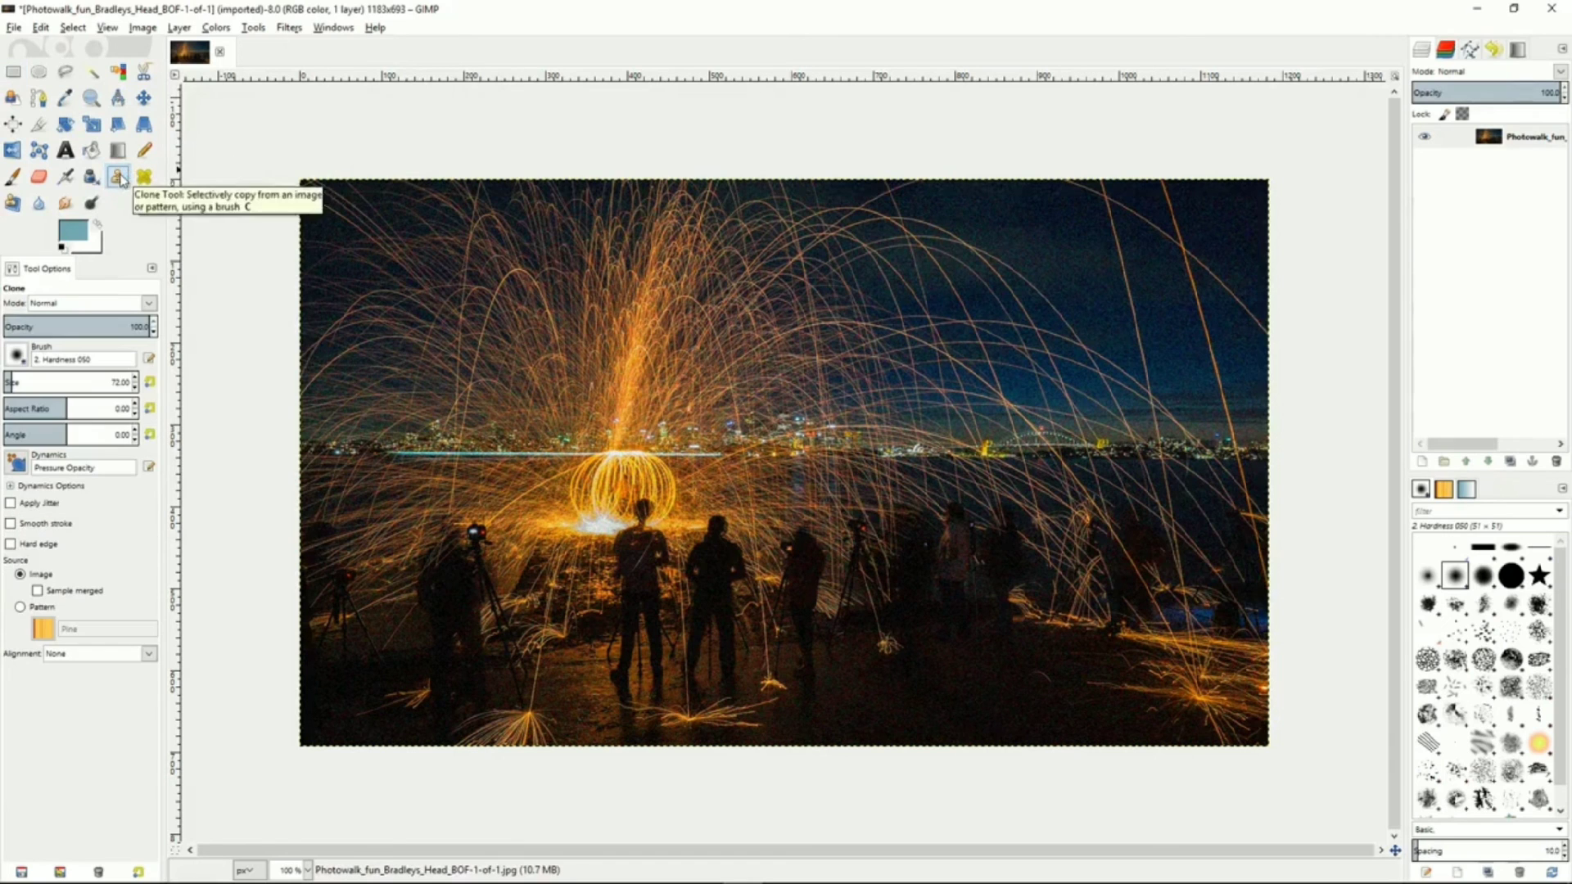
{"action": "left_click", "coordinate": [144, 178]}
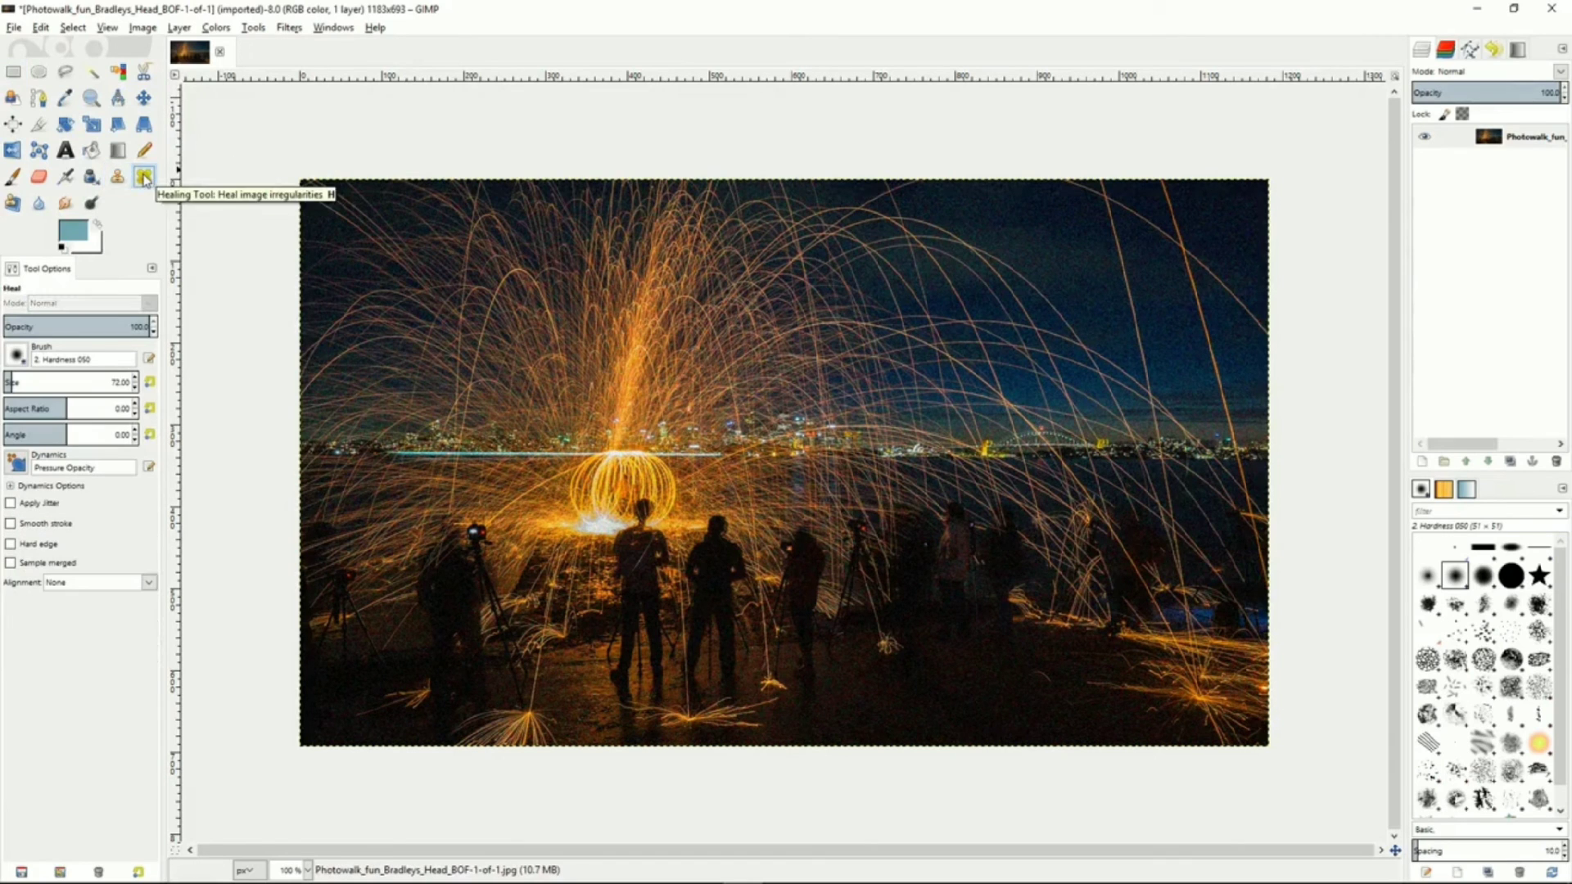
{"action": "left_click", "coordinate": [11, 204]}
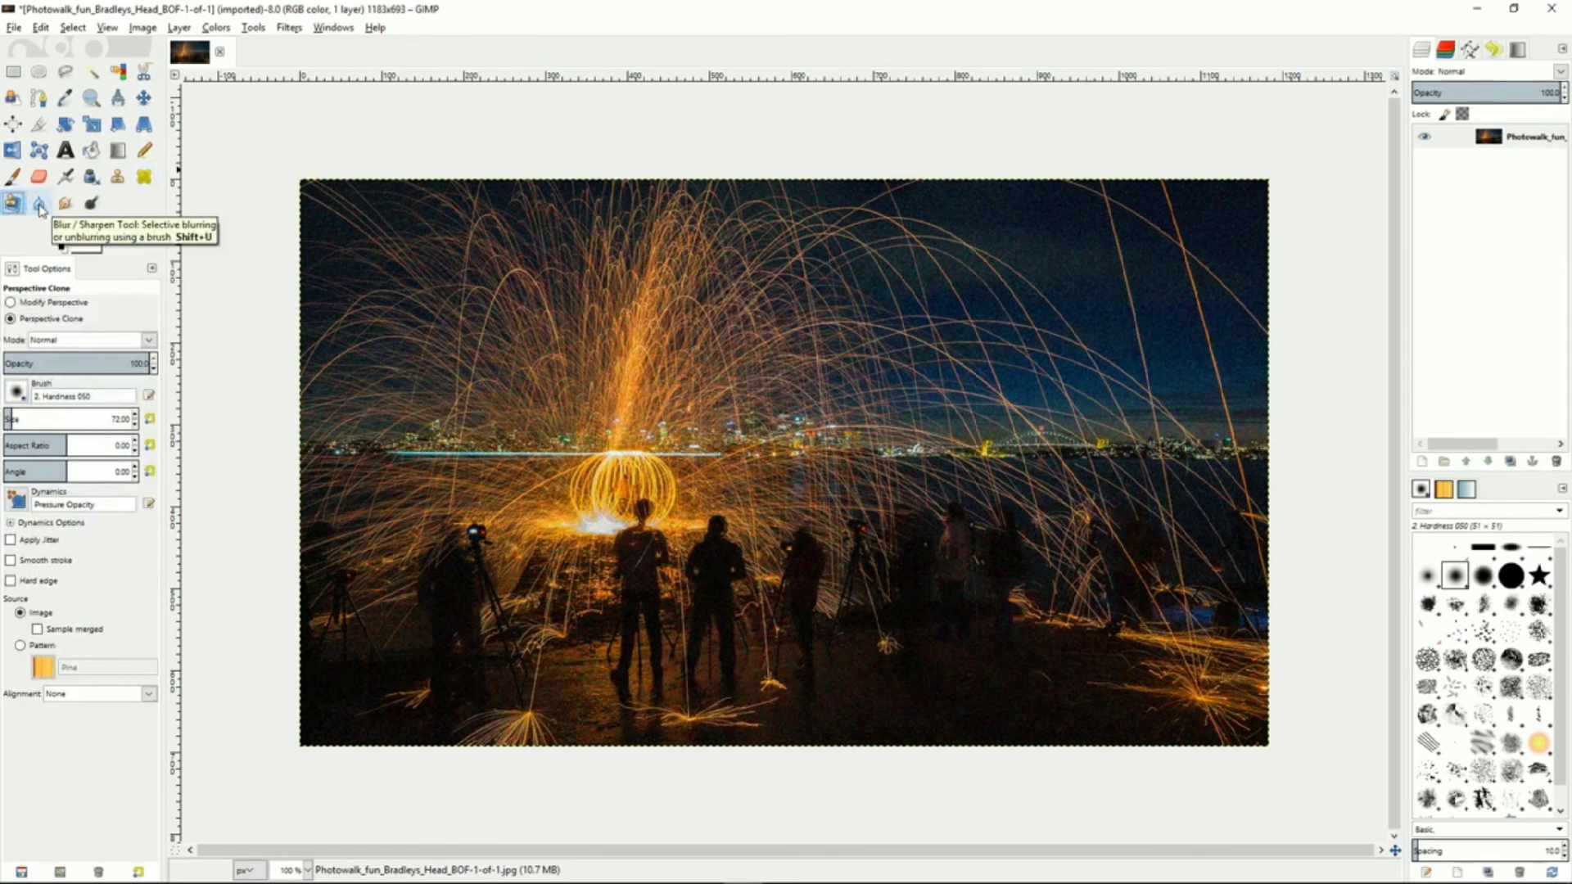
{"action": "left_click", "coordinate": [39, 205]}
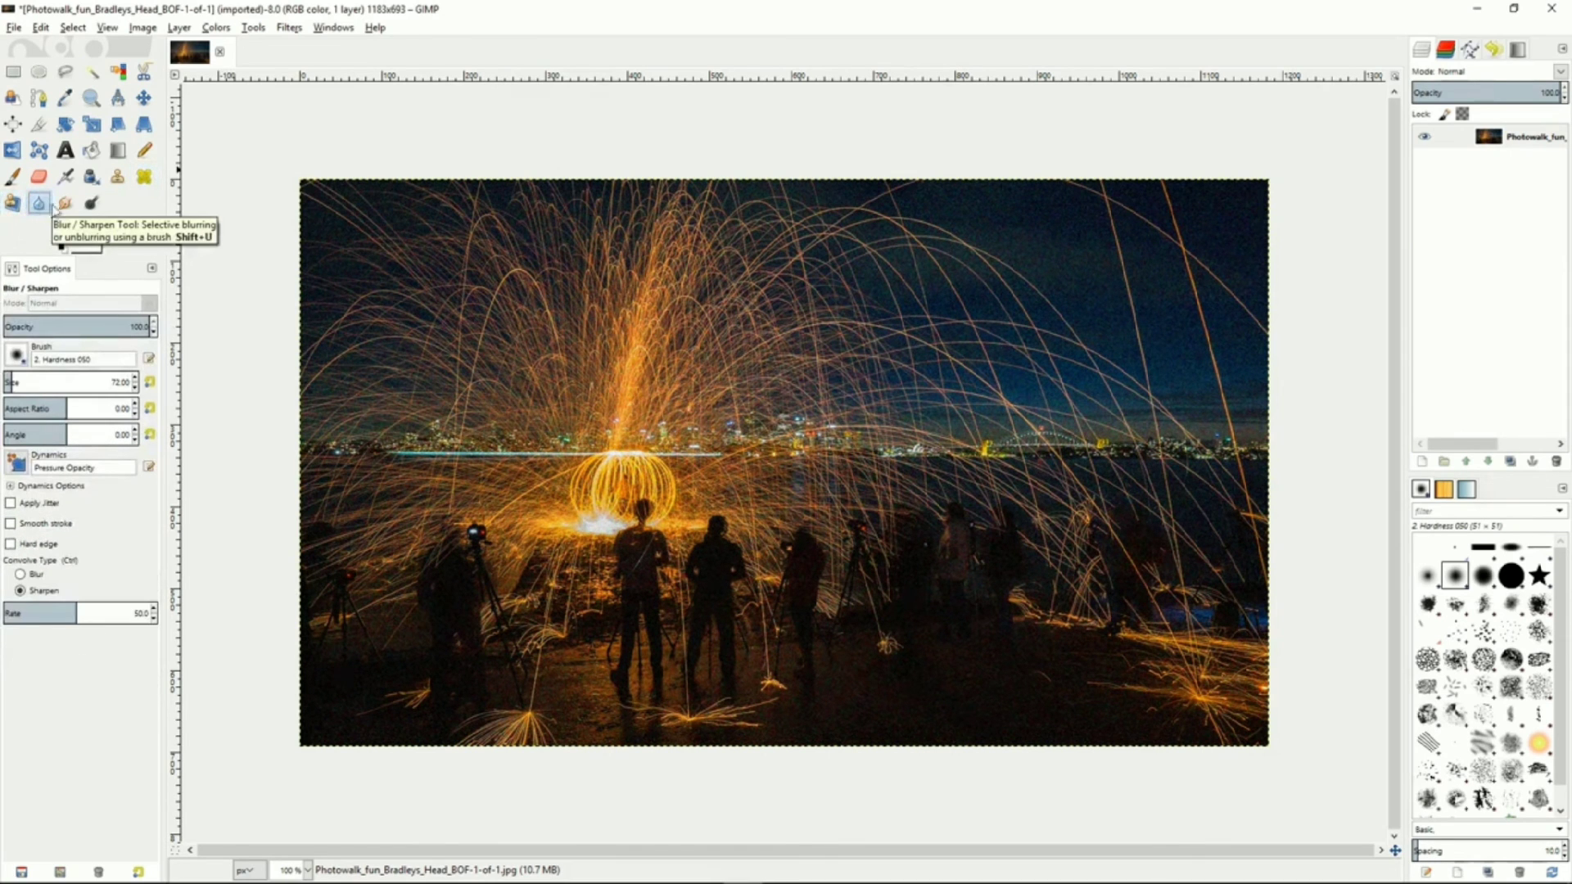
{"action": "left_click", "coordinate": [64, 208]}
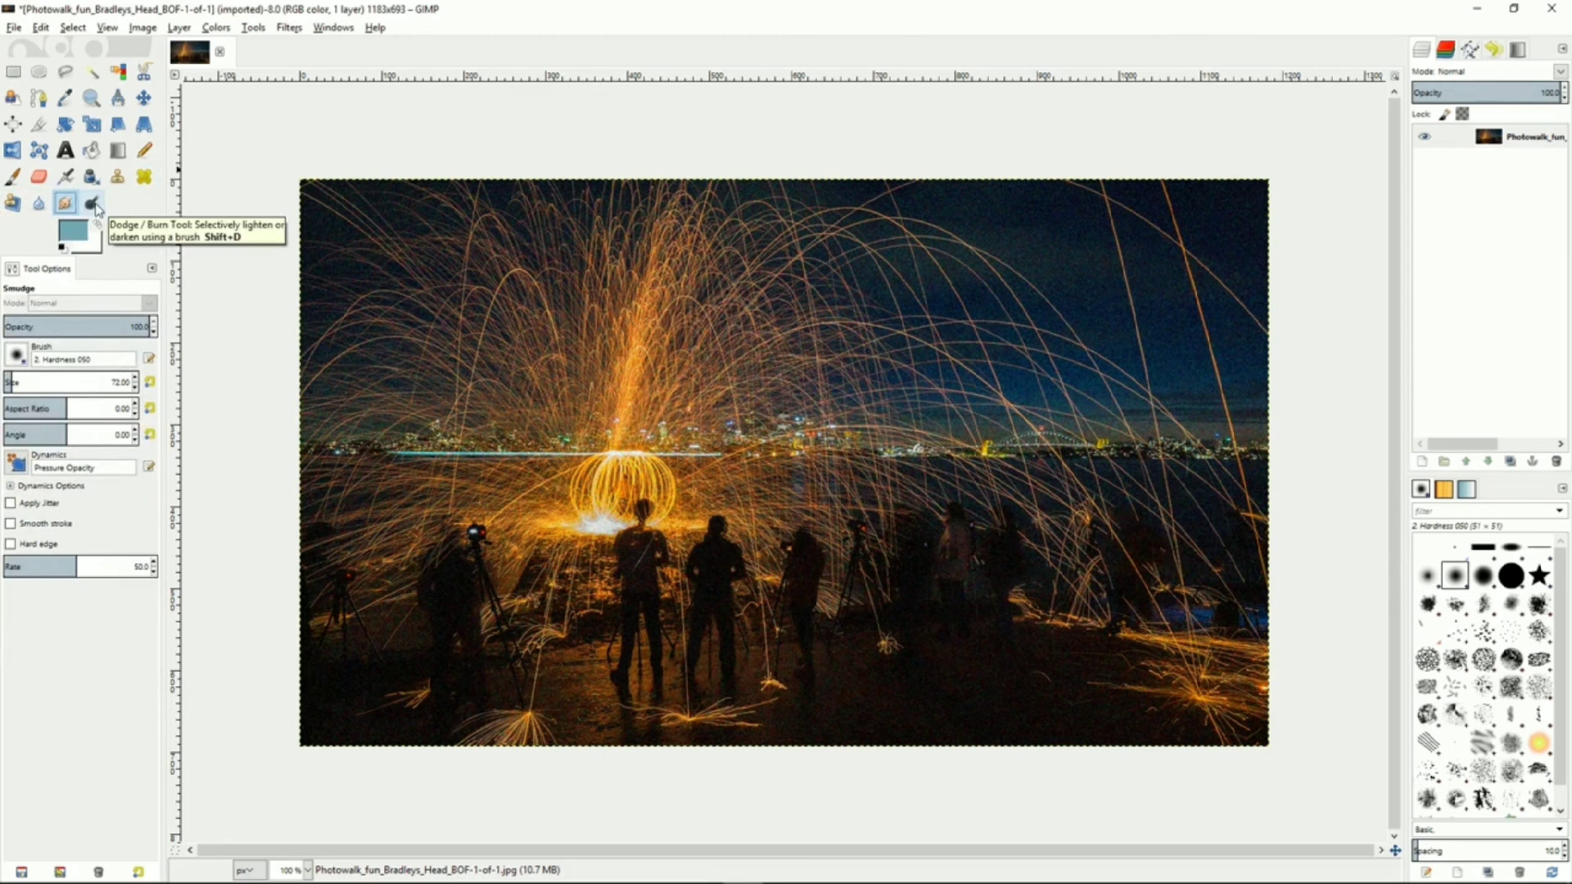
With the Clone tool, set a source in the lower right foreground and paint cloned texture over the figures on the right
{"action": "left_click", "coordinate": [118, 179]}
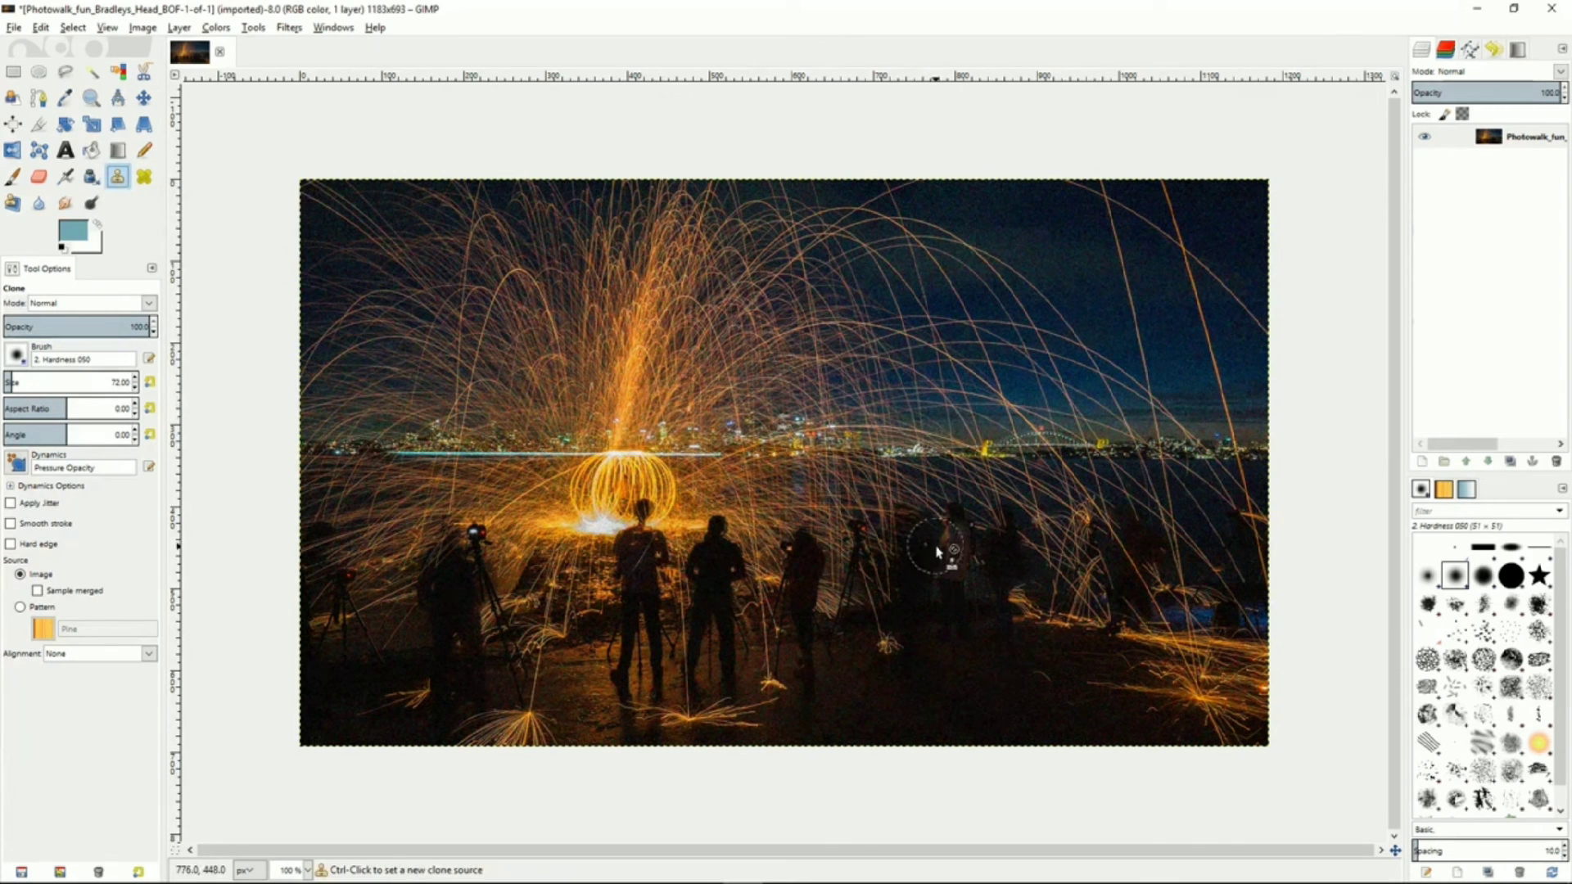
{"action": "left_click", "coordinate": [961, 629], "text": "ctrl"}
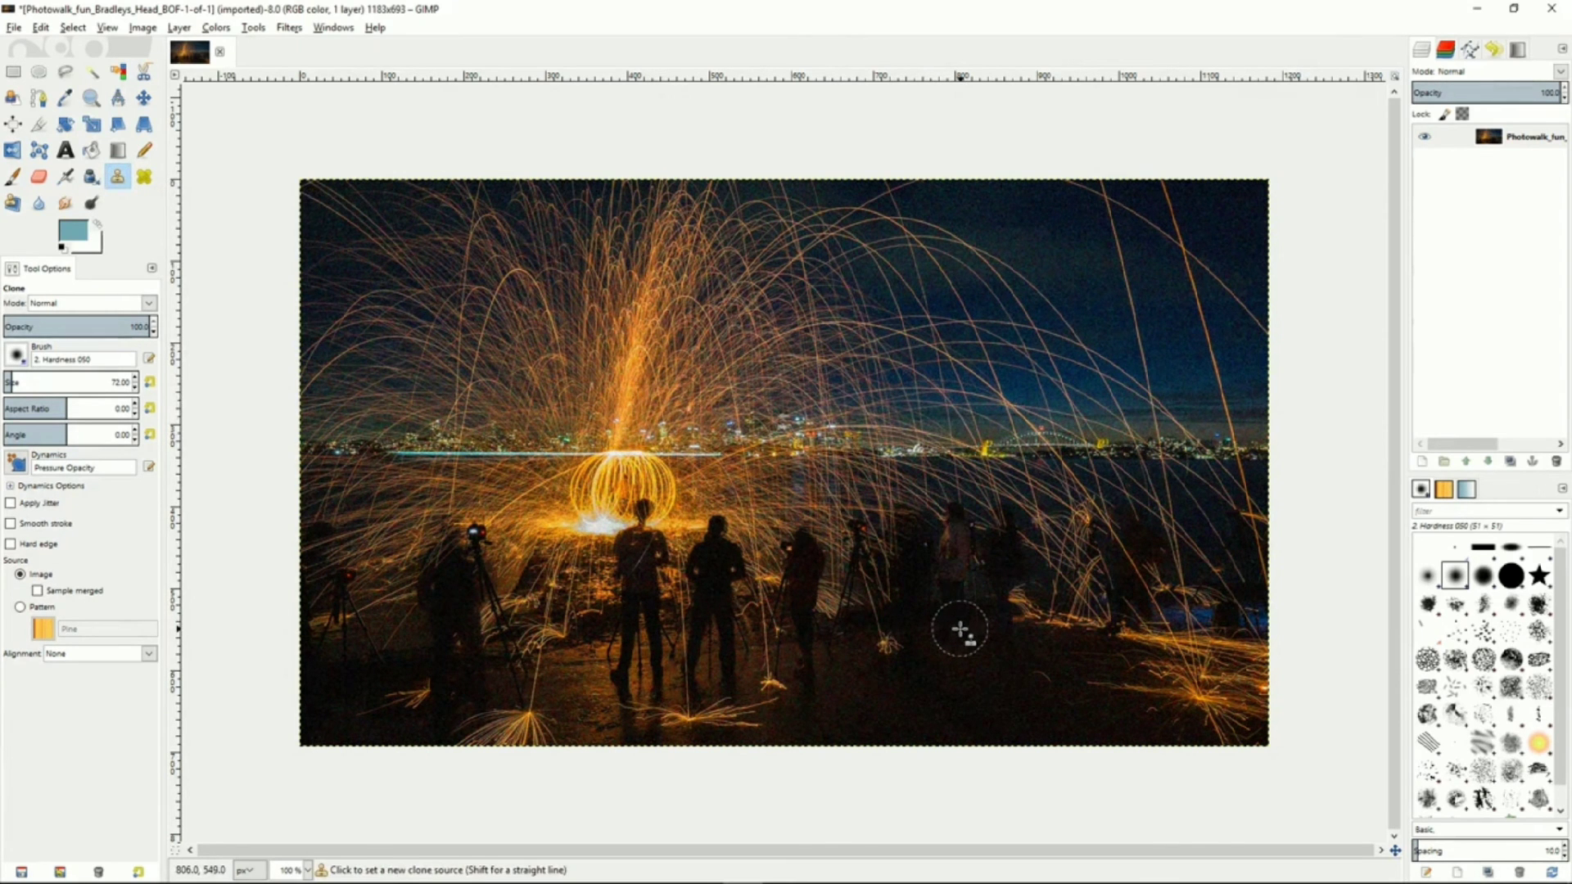
{"action": "mouse_move", "coordinate": [832, 606]}
{"action": "left_mouse_down"}
{"action": "mouse_move", "coordinate": [861, 500]}
{"action": "mouse_move", "coordinate": [859, 607]}
{"action": "mouse_move", "coordinate": [899, 505]}
{"action": "mouse_move", "coordinate": [902, 591]}
{"action": "mouse_move", "coordinate": [940, 499]}
{"action": "mouse_move", "coordinate": [957, 610]}
{"action": "mouse_move", "coordinate": [984, 489]}
{"action": "mouse_move", "coordinate": [1006, 609]}
{"action": "mouse_move", "coordinate": [1024, 480]}
{"action": "mouse_move", "coordinate": [1040, 622]}
{"action": "mouse_move", "coordinate": [1063, 504]}
{"action": "mouse_move", "coordinate": [1075, 622]}
{"action": "left_mouse_up"}
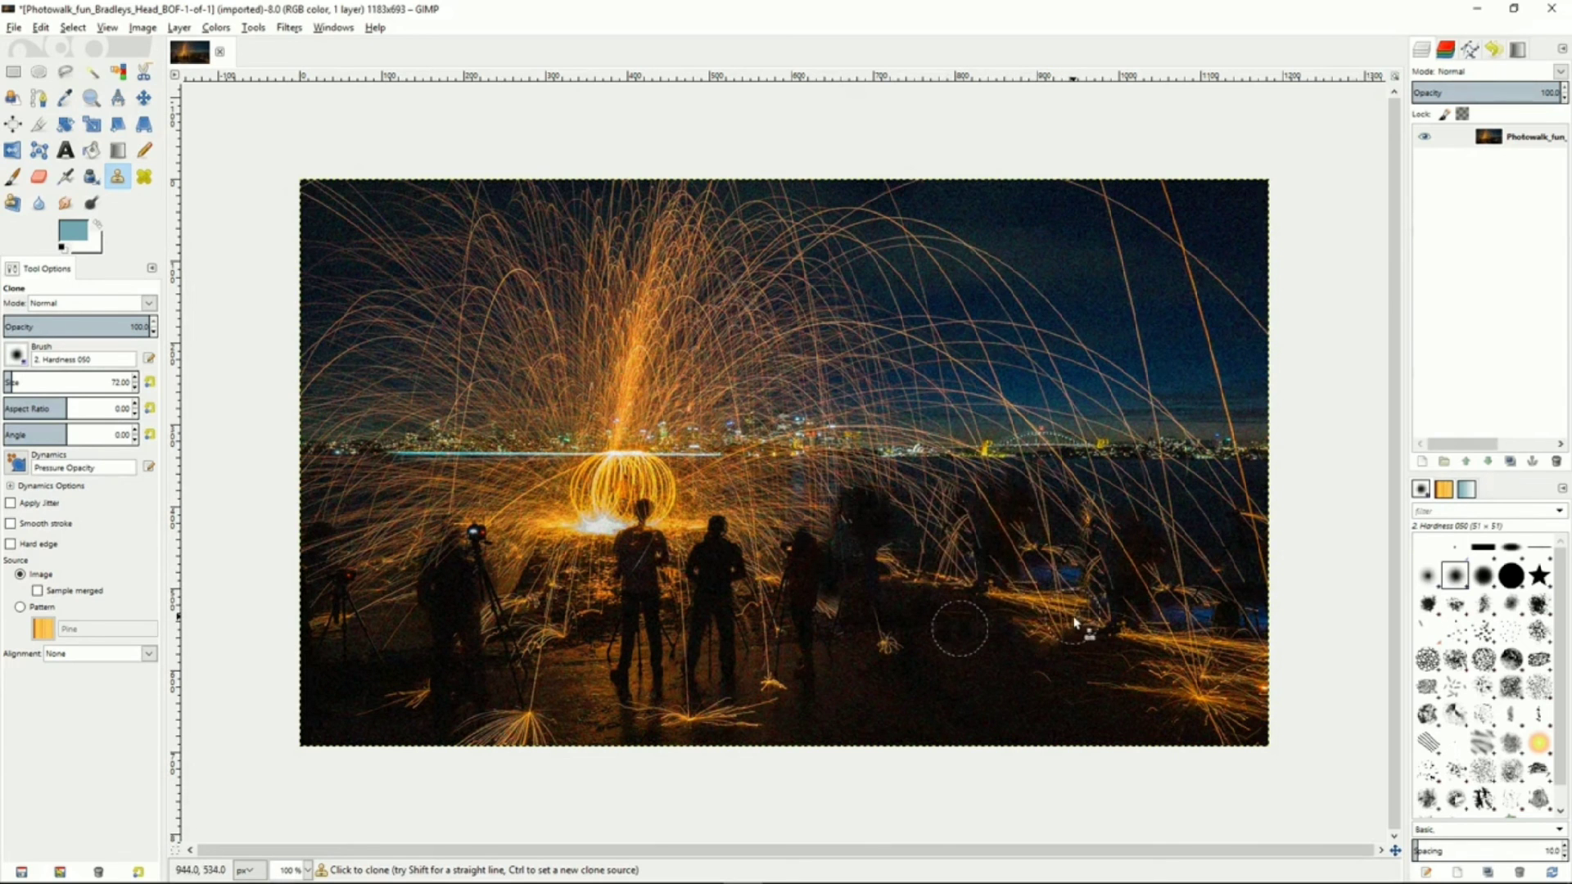
With the Heal tool, set a heal source and heal a stroke across the sky above the right-hand figures
{"action": "left_click", "coordinate": [144, 177]}
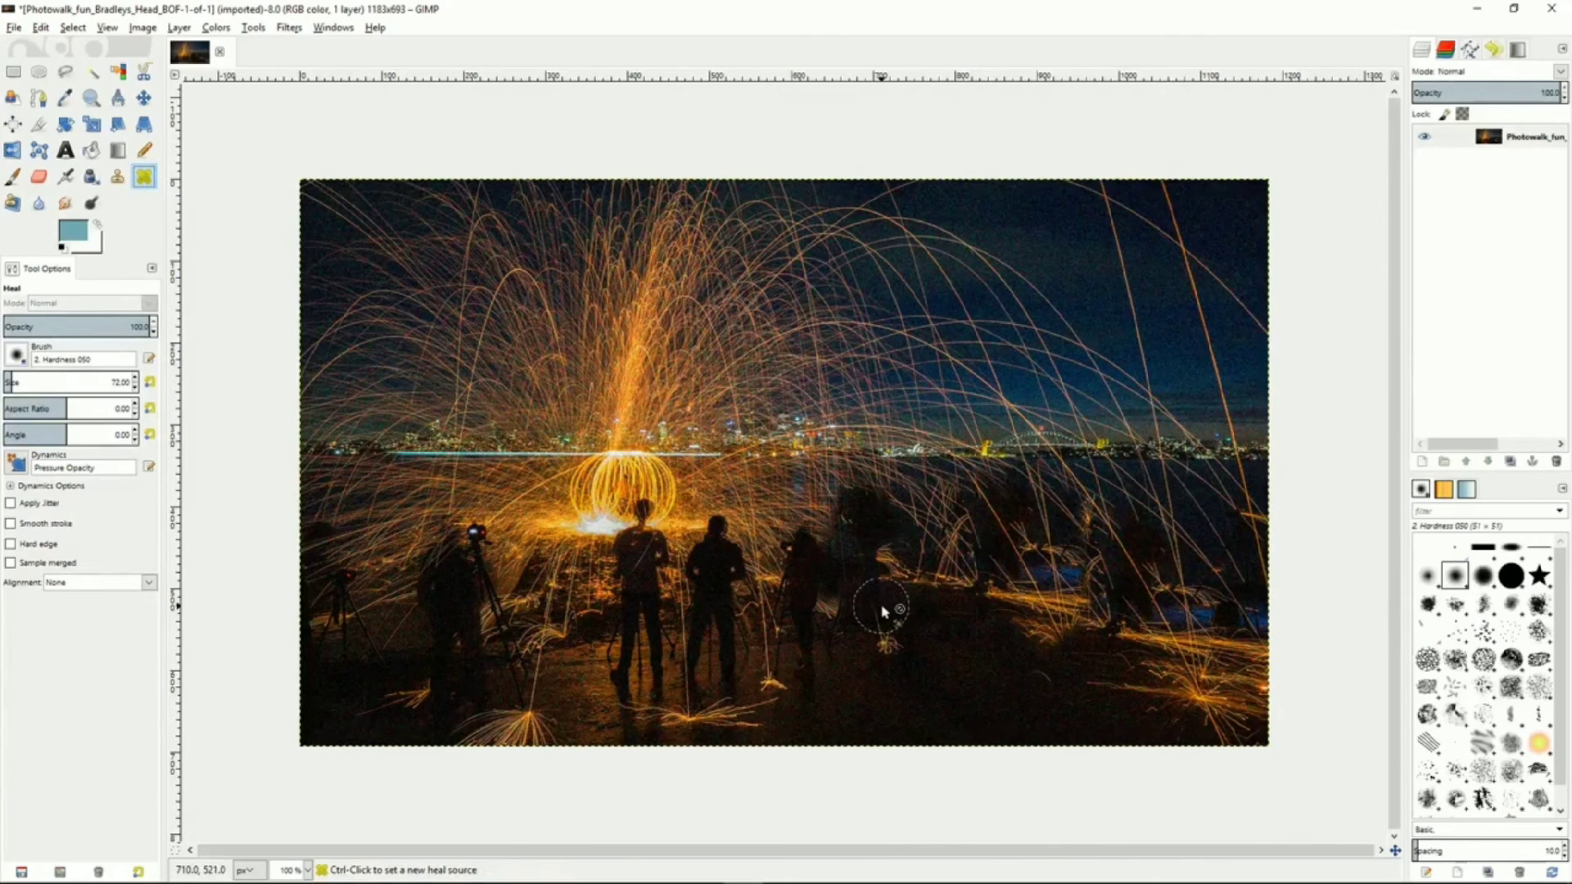
{"action": "left_click", "coordinate": [823, 618], "text": "ctrl"}
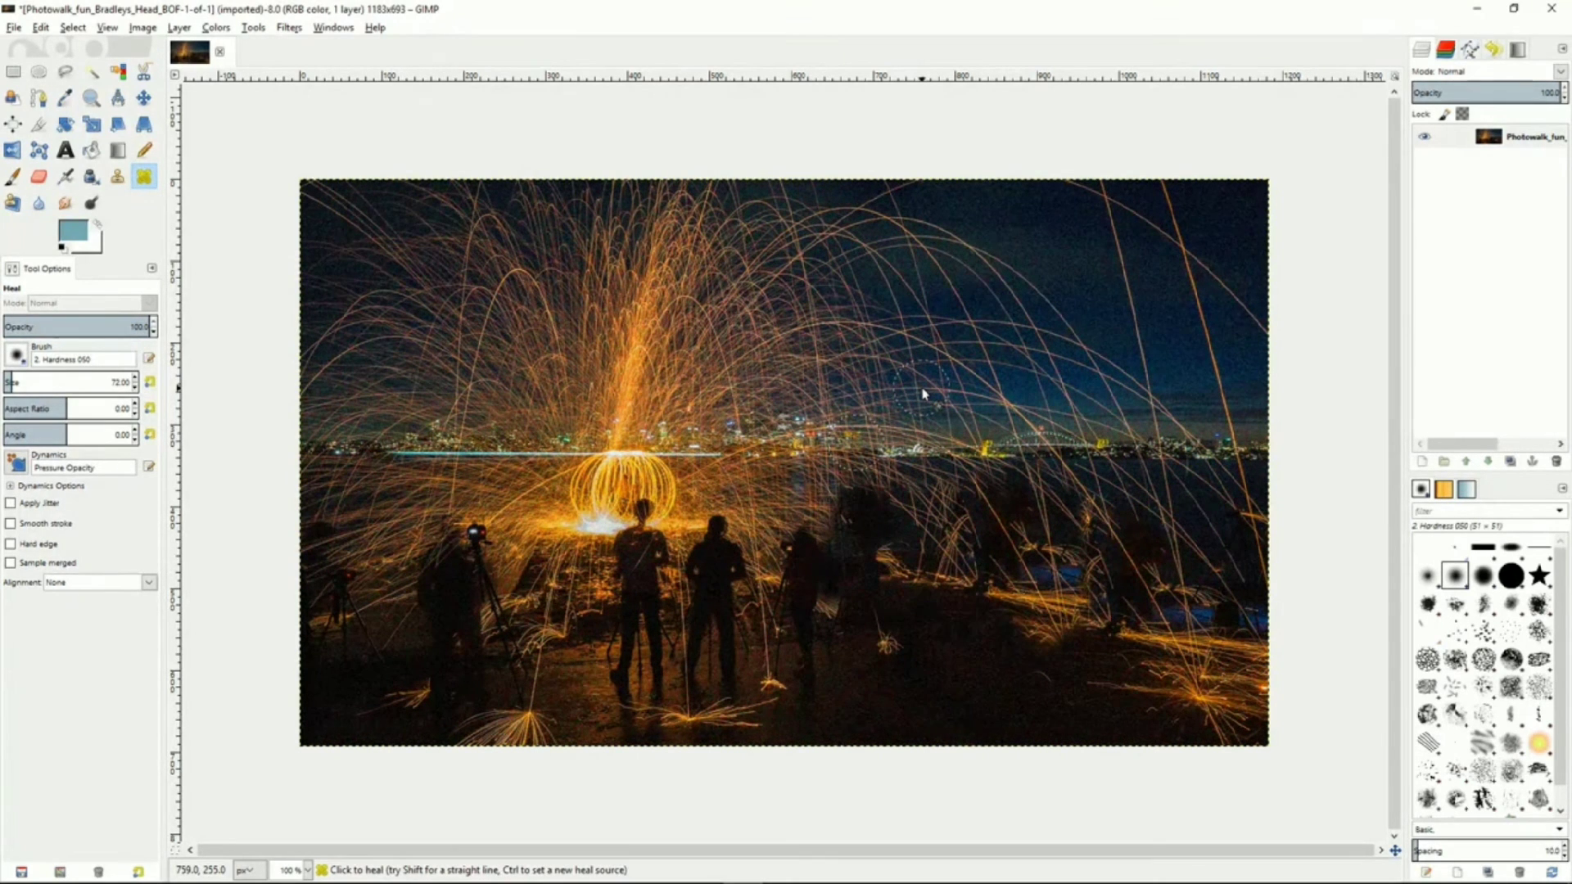
{"action": "mouse_move", "coordinate": [894, 411]}
{"action": "left_mouse_down"}
{"action": "mouse_move", "coordinate": [800, 331]}
{"action": "mouse_move", "coordinate": [850, 349]}
{"action": "mouse_move", "coordinate": [835, 312]}
{"action": "mouse_move", "coordinate": [893, 363]}
{"action": "mouse_move", "coordinate": [881, 330]}
{"action": "mouse_move", "coordinate": [935, 378]}
{"action": "mouse_move", "coordinate": [924, 338]}
{"action": "mouse_move", "coordinate": [977, 398]}
{"action": "mouse_move", "coordinate": [1012, 396]}
{"action": "left_mouse_up"}
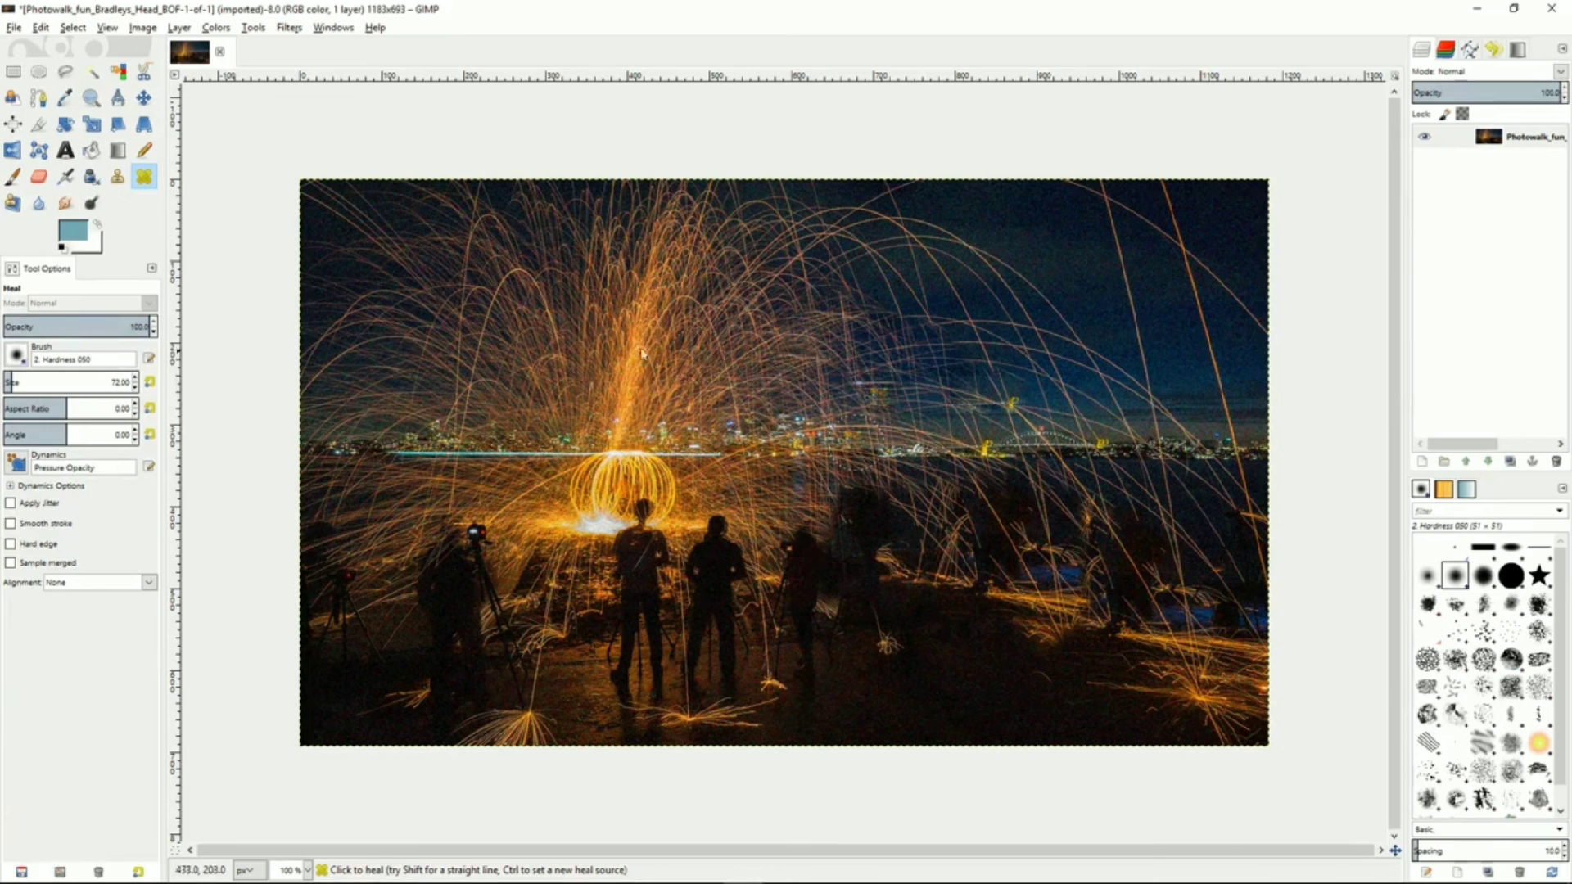
Define a perspective plane with the Perspective Clone tool, set a source near the upper left, and clone onto the lower right area
{"action": "left_click", "coordinate": [12, 202]}
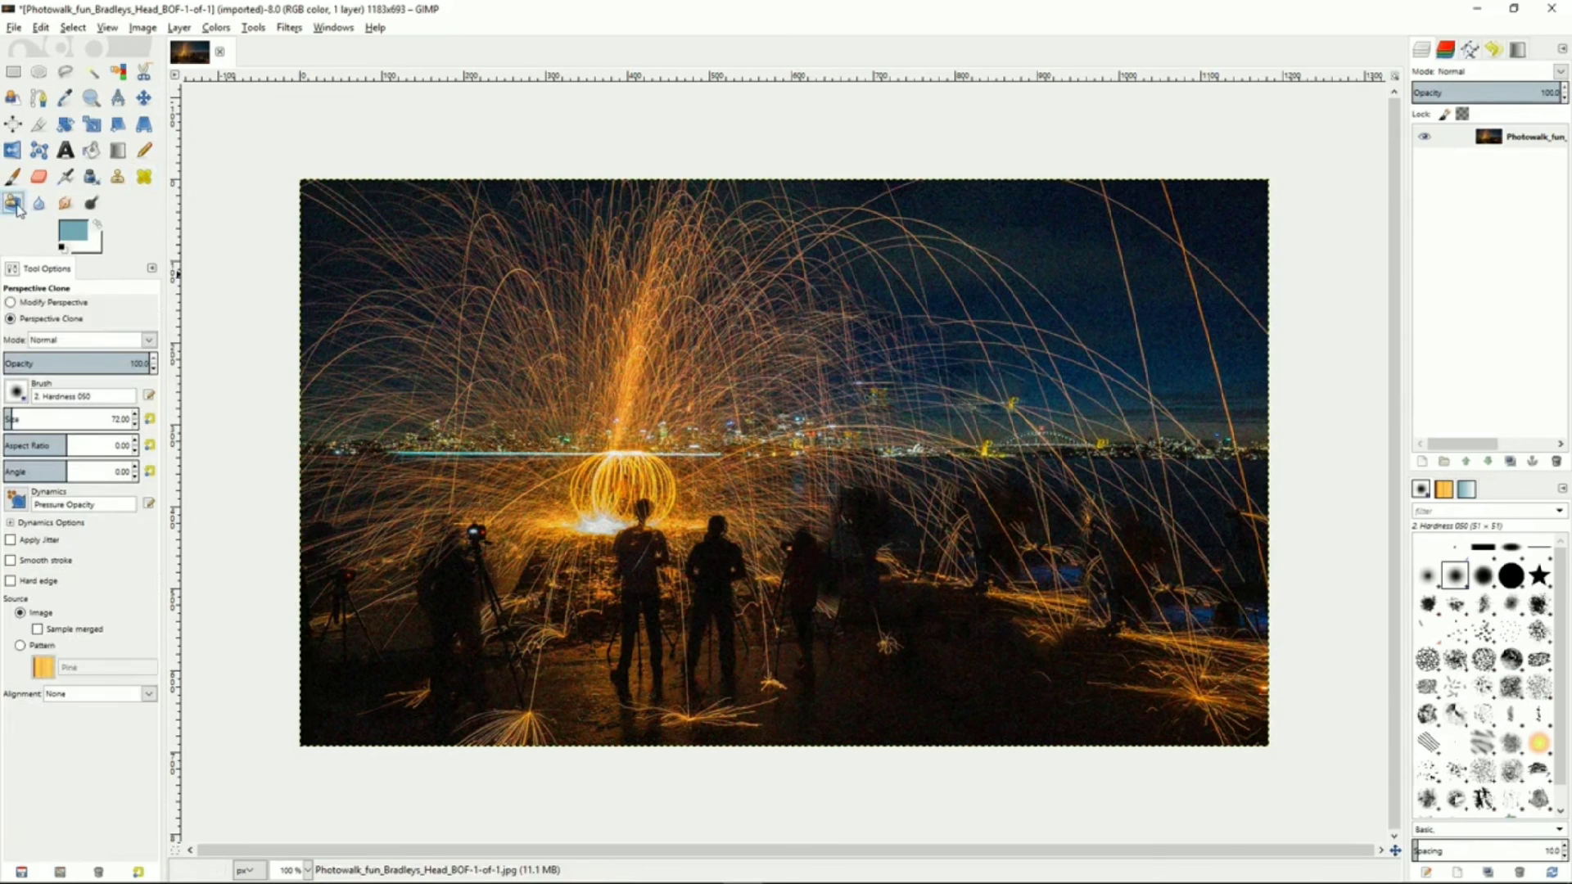
{"action": "left_click", "coordinate": [10, 302]}
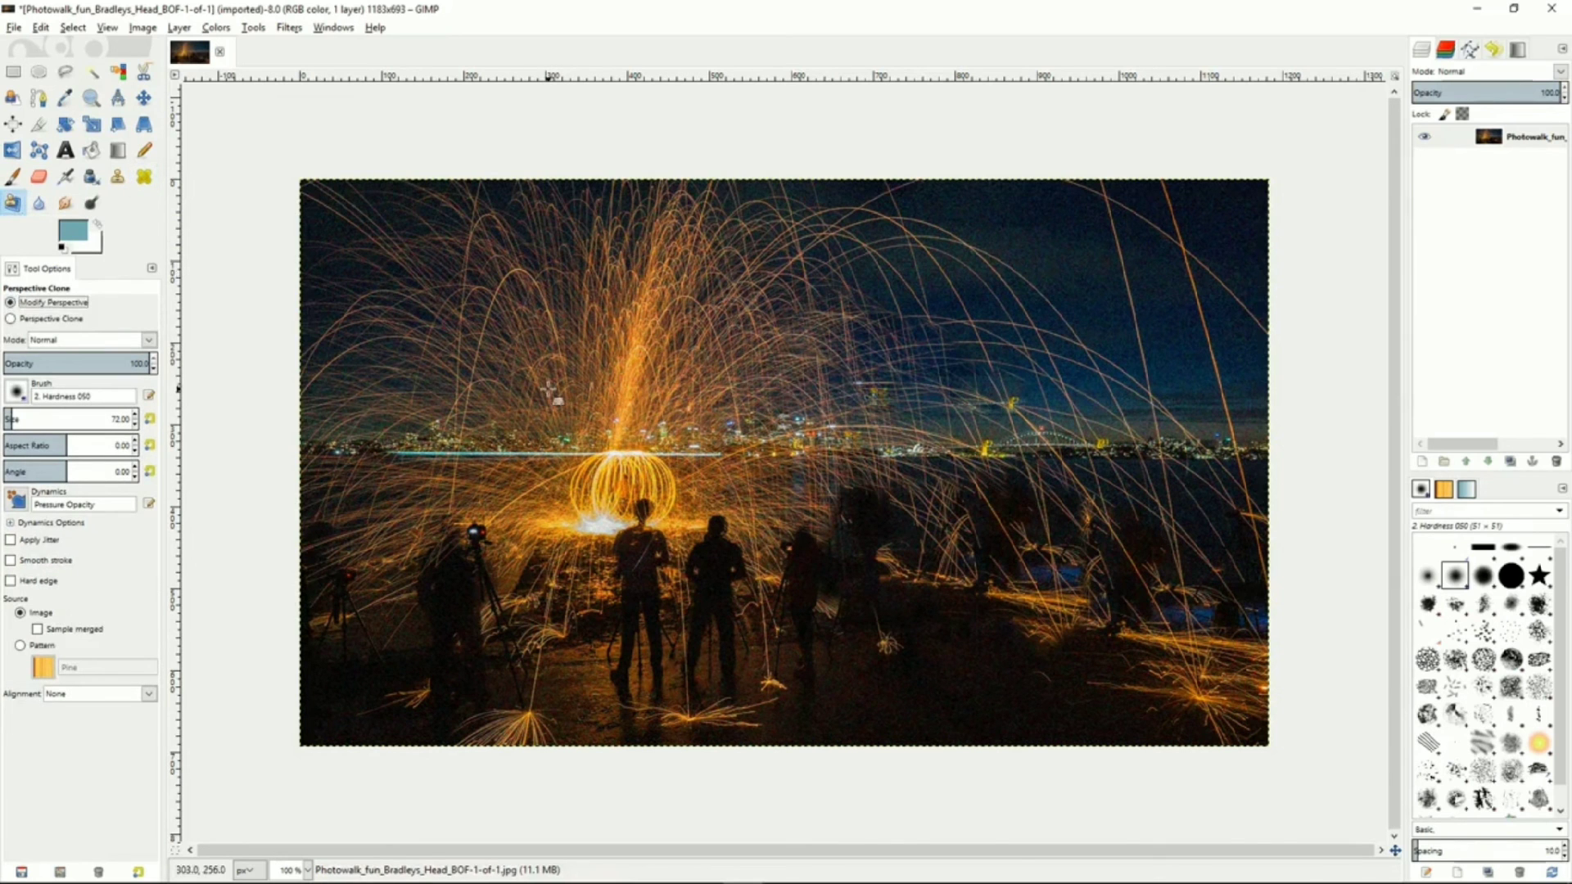
{"action": "left_click", "coordinate": [536, 347]}
{"action": "left_click_drag", "start_coordinate": [536, 347], "coordinate": [660, 441]}
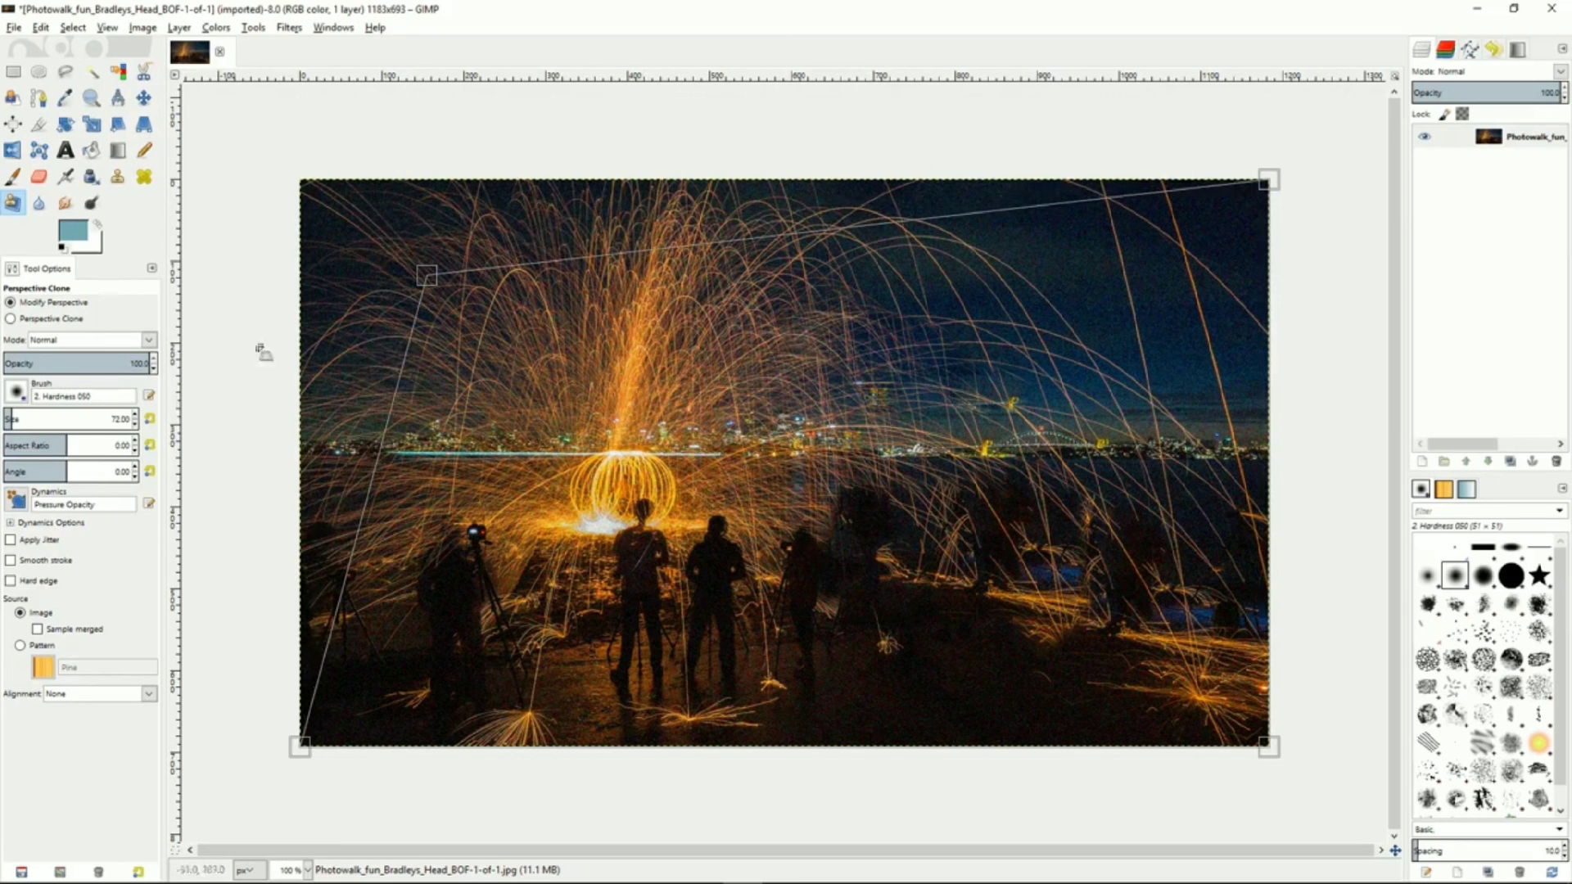
{"action": "left_click", "coordinate": [11, 320]}
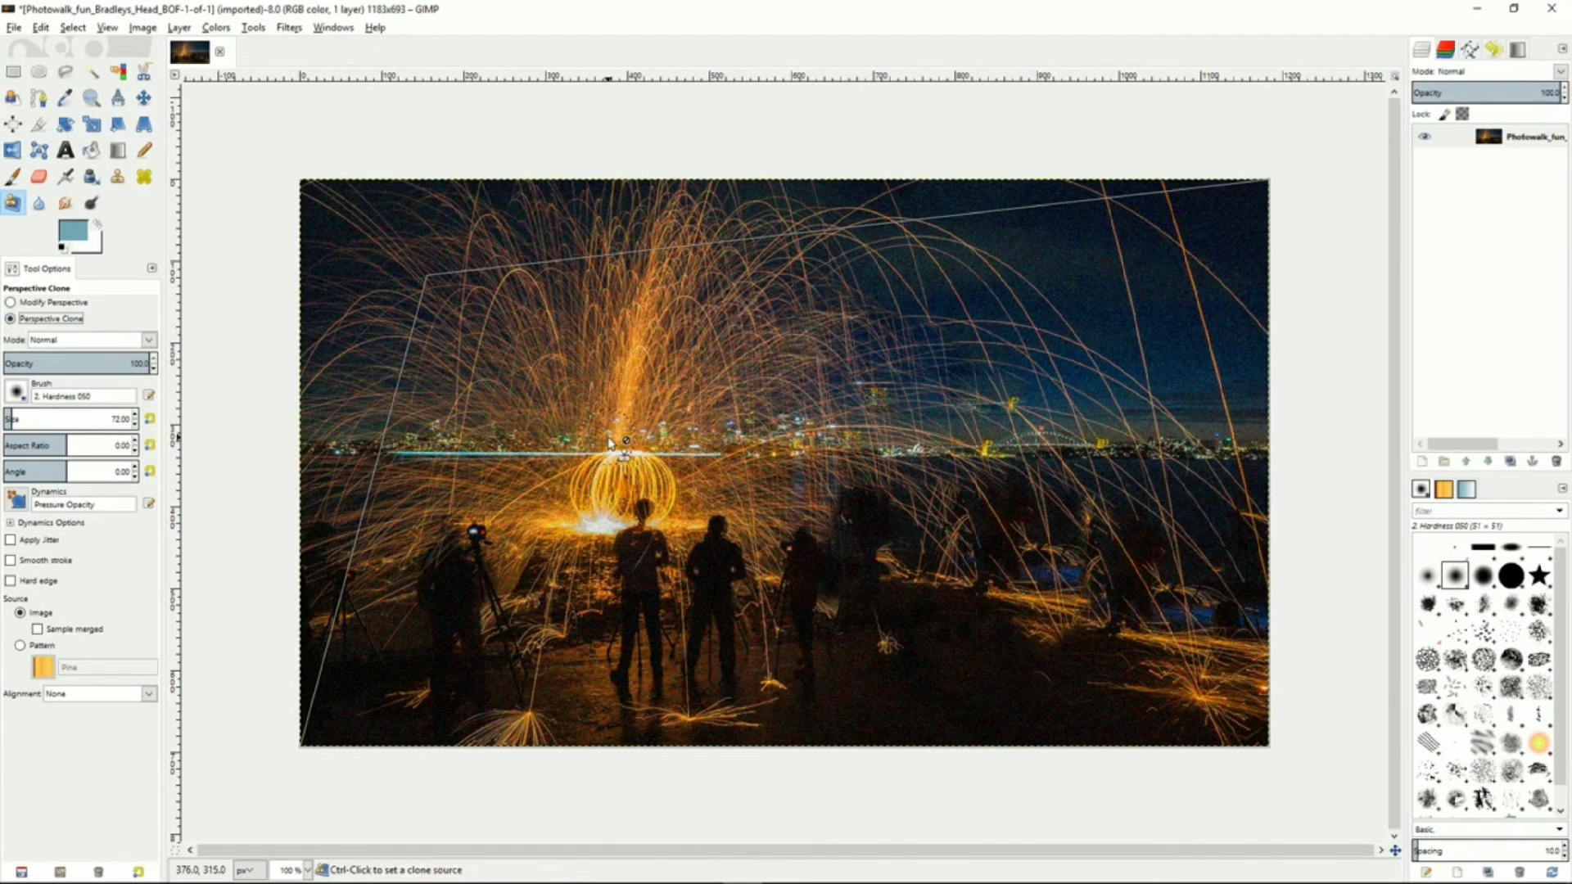
{"action": "left_click", "coordinate": [435, 288], "text": "ctrl"}
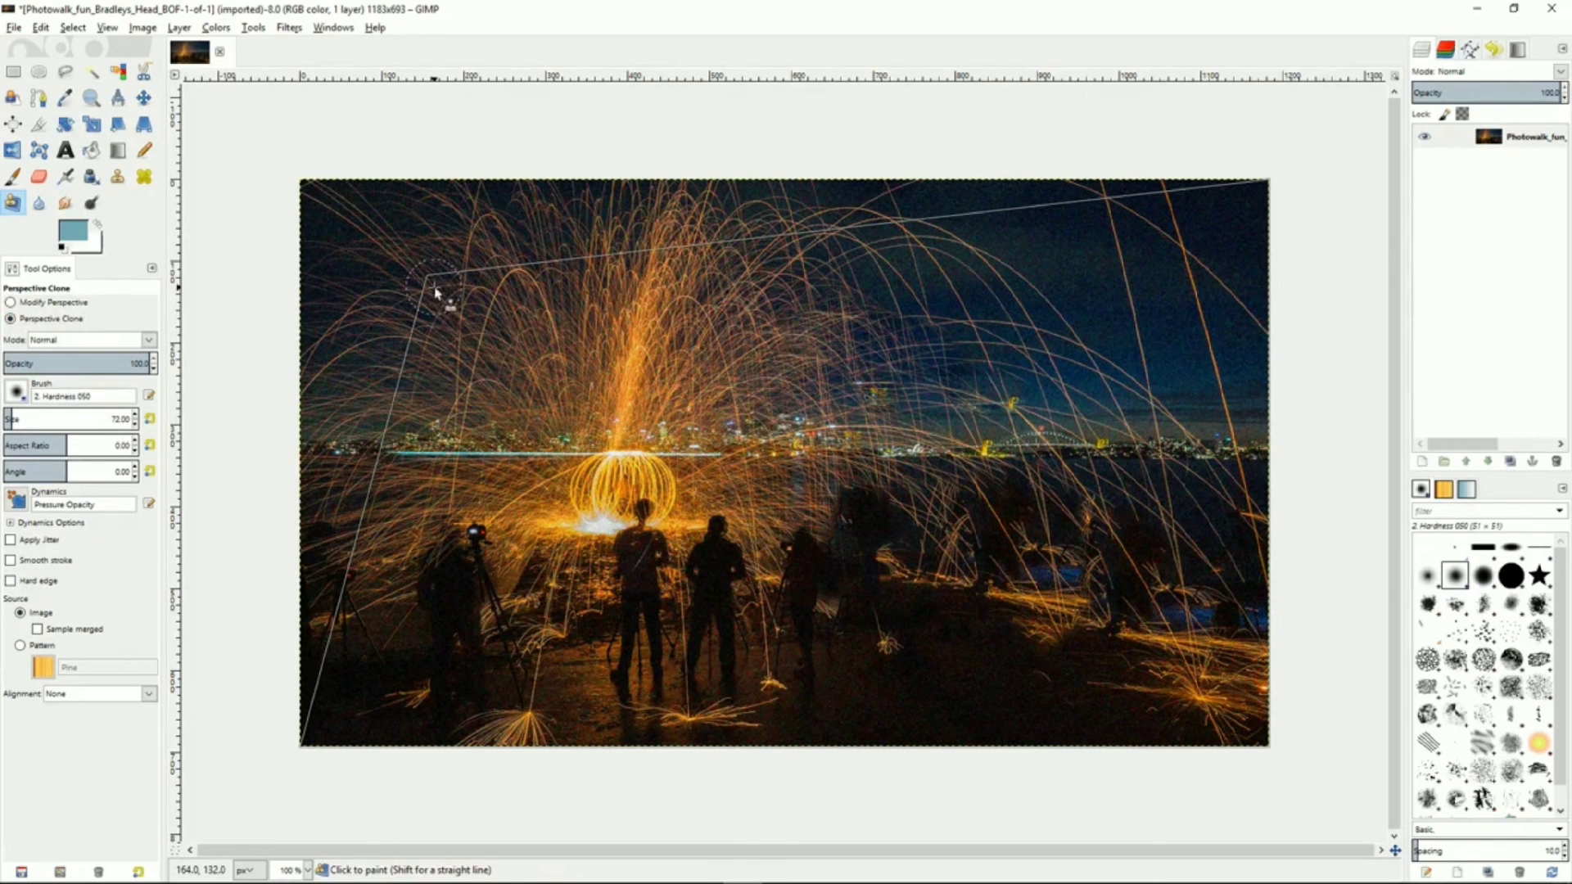
{"action": "mouse_move", "coordinate": [1089, 602]}
{"action": "left_mouse_down"}
{"action": "mouse_move", "coordinate": [1193, 606]}
{"action": "mouse_move", "coordinate": [1123, 628]}
{"action": "mouse_move", "coordinate": [1149, 569]}
{"action": "mouse_move", "coordinate": [1110, 635]}
{"action": "mouse_move", "coordinate": [1071, 538]}
{"action": "mouse_move", "coordinate": [1092, 632]}
{"action": "mouse_move", "coordinate": [1124, 538]}
{"action": "mouse_move", "coordinate": [1103, 555]}
{"action": "mouse_move", "coordinate": [1089, 626]}
{"action": "mouse_move", "coordinate": [1039, 509]}
{"action": "mouse_move", "coordinate": [1087, 679]}
{"action": "mouse_move", "coordinate": [1025, 557]}
{"action": "mouse_move", "coordinate": [1038, 544]}
{"action": "mouse_move", "coordinate": [1048, 665]}
{"action": "mouse_move", "coordinate": [1018, 565]}
{"action": "mouse_move", "coordinate": [1016, 578]}
{"action": "mouse_move", "coordinate": [1102, 712]}
{"action": "mouse_move", "coordinate": [1075, 595]}
{"action": "mouse_move", "coordinate": [1158, 715]}
{"action": "mouse_move", "coordinate": [1199, 570]}
{"action": "mouse_move", "coordinate": [1247, 727]}
{"action": "mouse_move", "coordinate": [1242, 610]}
{"action": "mouse_move", "coordinate": [1239, 703]}
{"action": "mouse_move", "coordinate": [1227, 587]}
{"action": "mouse_move", "coordinate": [1191, 614]}
{"action": "mouse_move", "coordinate": [1182, 555]}
{"action": "mouse_move", "coordinate": [1167, 643]}
{"action": "mouse_move", "coordinate": [1196, 635]}
{"action": "mouse_move", "coordinate": [1093, 725]}
{"action": "mouse_move", "coordinate": [1223, 735]}
{"action": "mouse_move", "coordinate": [1095, 733]}
{"action": "mouse_move", "coordinate": [1267, 740]}
{"action": "mouse_move", "coordinate": [1029, 674]}
{"action": "mouse_move", "coordinate": [1055, 692]}
{"action": "mouse_move", "coordinate": [1026, 650]}
{"action": "mouse_move", "coordinate": [1047, 698]}
{"action": "mouse_move", "coordinate": [991, 564]}
{"action": "mouse_move", "coordinate": [1204, 537]}
{"action": "mouse_move", "coordinate": [1001, 542]}
{"action": "mouse_move", "coordinate": [1199, 522]}
{"action": "mouse_move", "coordinate": [959, 508]}
{"action": "mouse_move", "coordinate": [1269, 524]}
{"action": "mouse_move", "coordinate": [1256, 562]}
{"action": "mouse_move", "coordinate": [1222, 484]}
{"action": "mouse_move", "coordinate": [1215, 585]}
{"action": "mouse_move", "coordinate": [993, 483]}
{"action": "mouse_move", "coordinate": [1106, 646]}
{"action": "left_mouse_up"}
With the Blur/Sharpen tool, set the convolve type to Sharpen and raise the rate to 78.8
{"action": "left_click", "coordinate": [39, 204]}
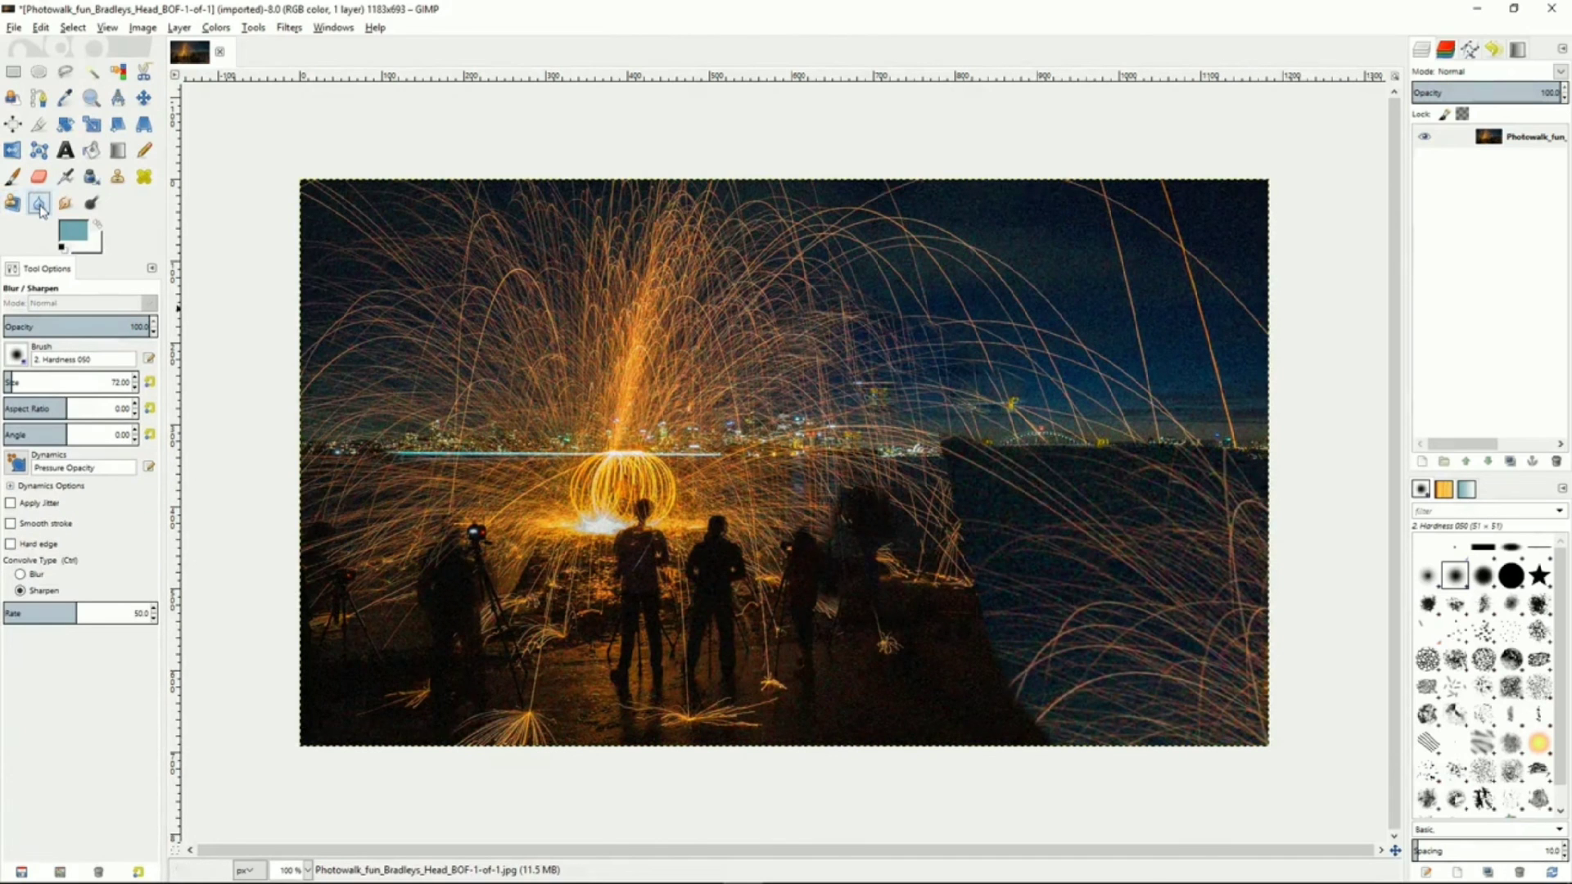
{"action": "left_click", "coordinate": [31, 575]}
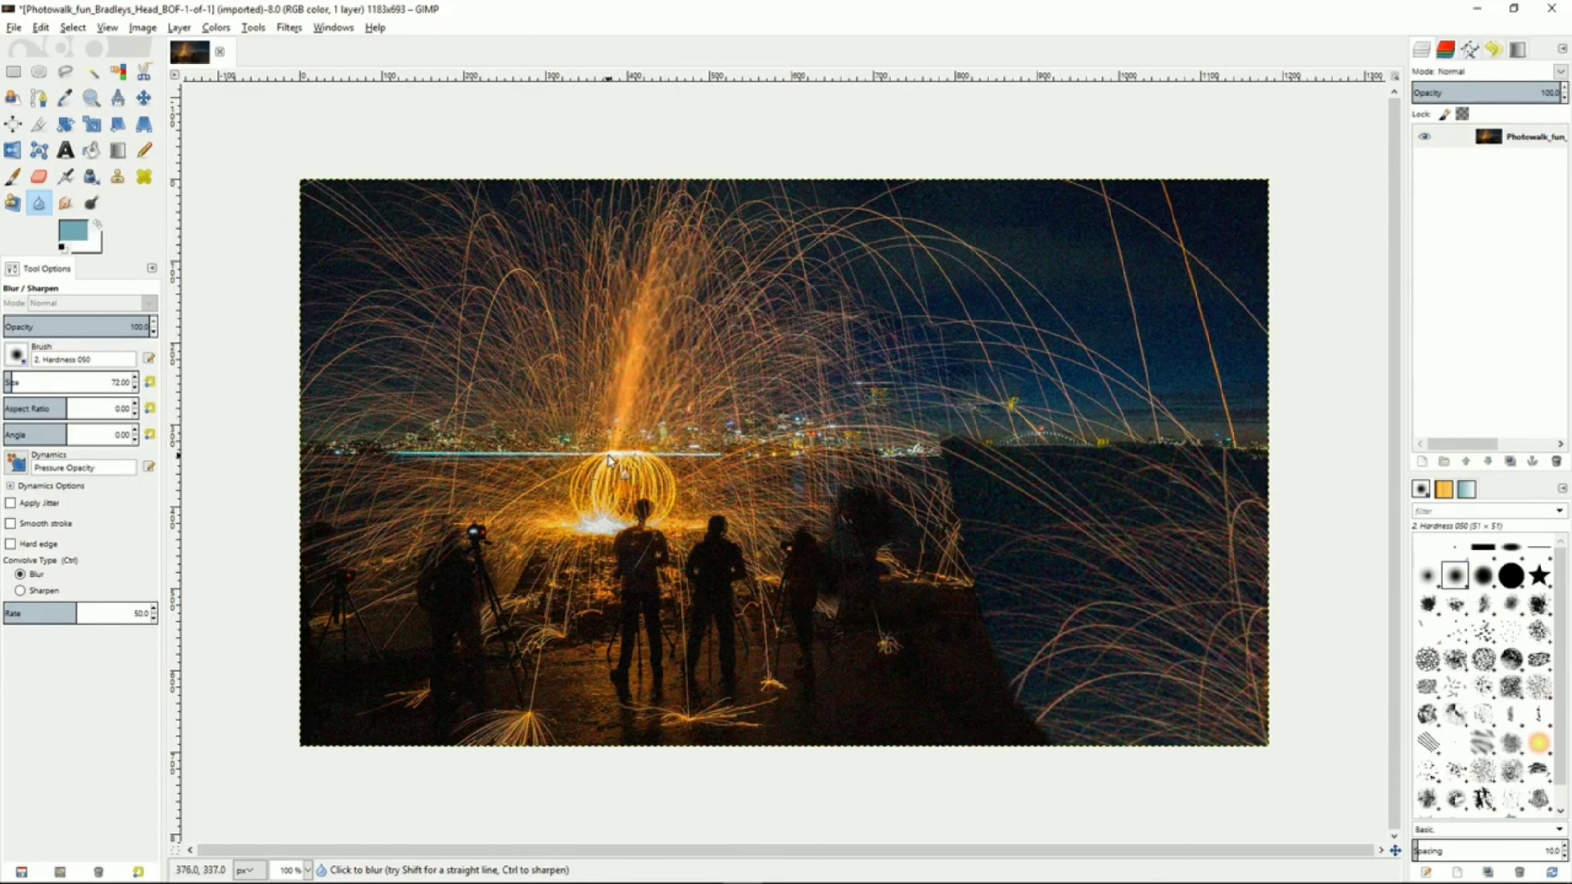
{"action": "left_click", "coordinate": [20, 591]}
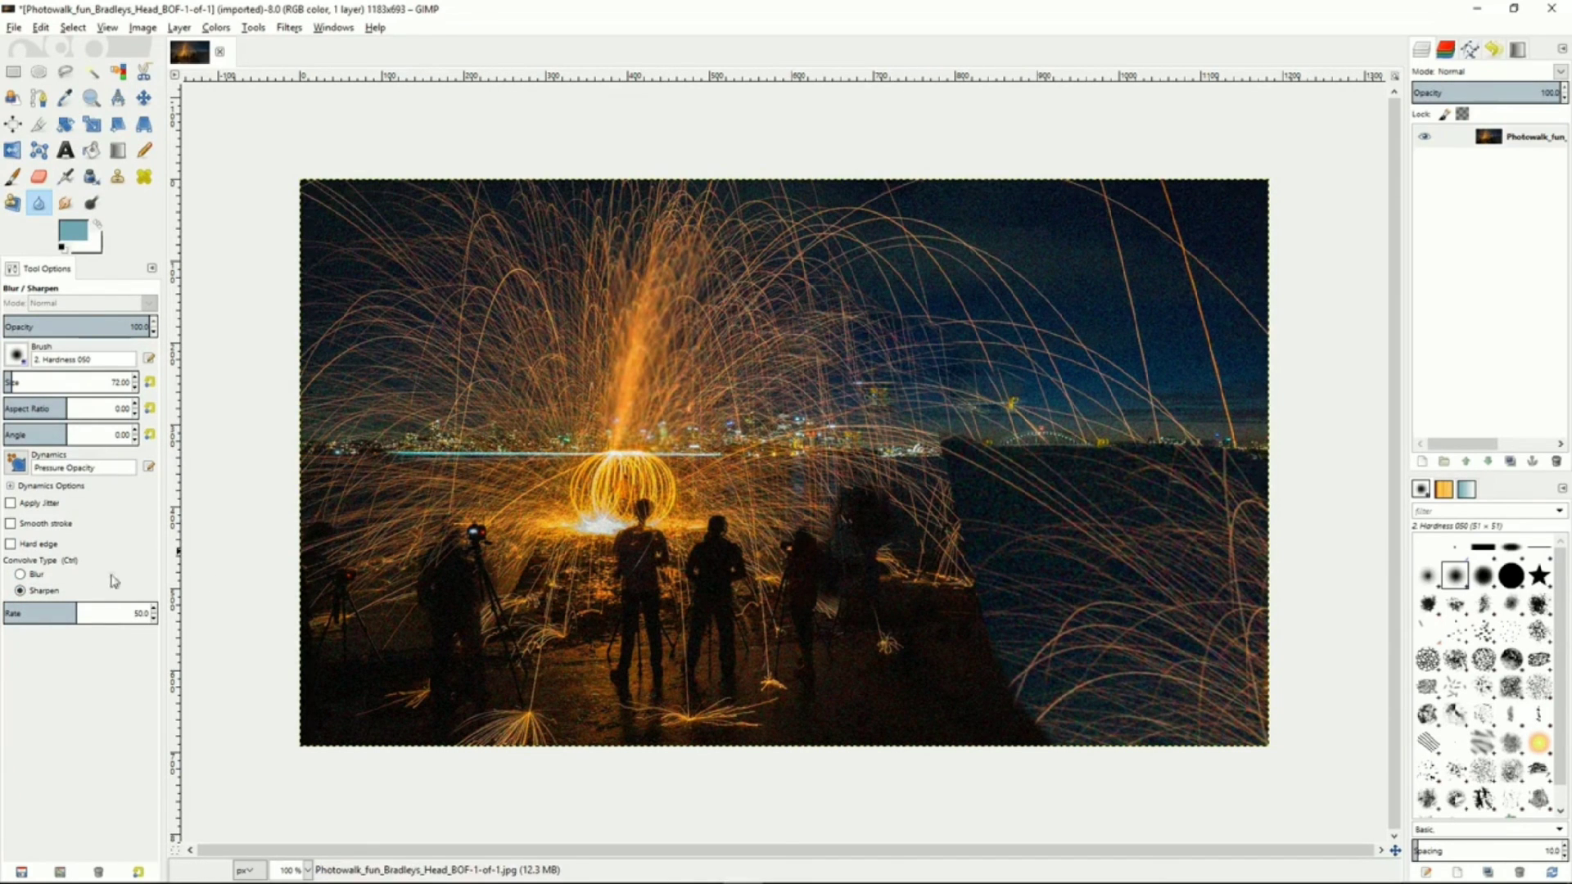
{"action": "left_click_drag", "start_coordinate": [80, 610], "coordinate": [118, 612]}
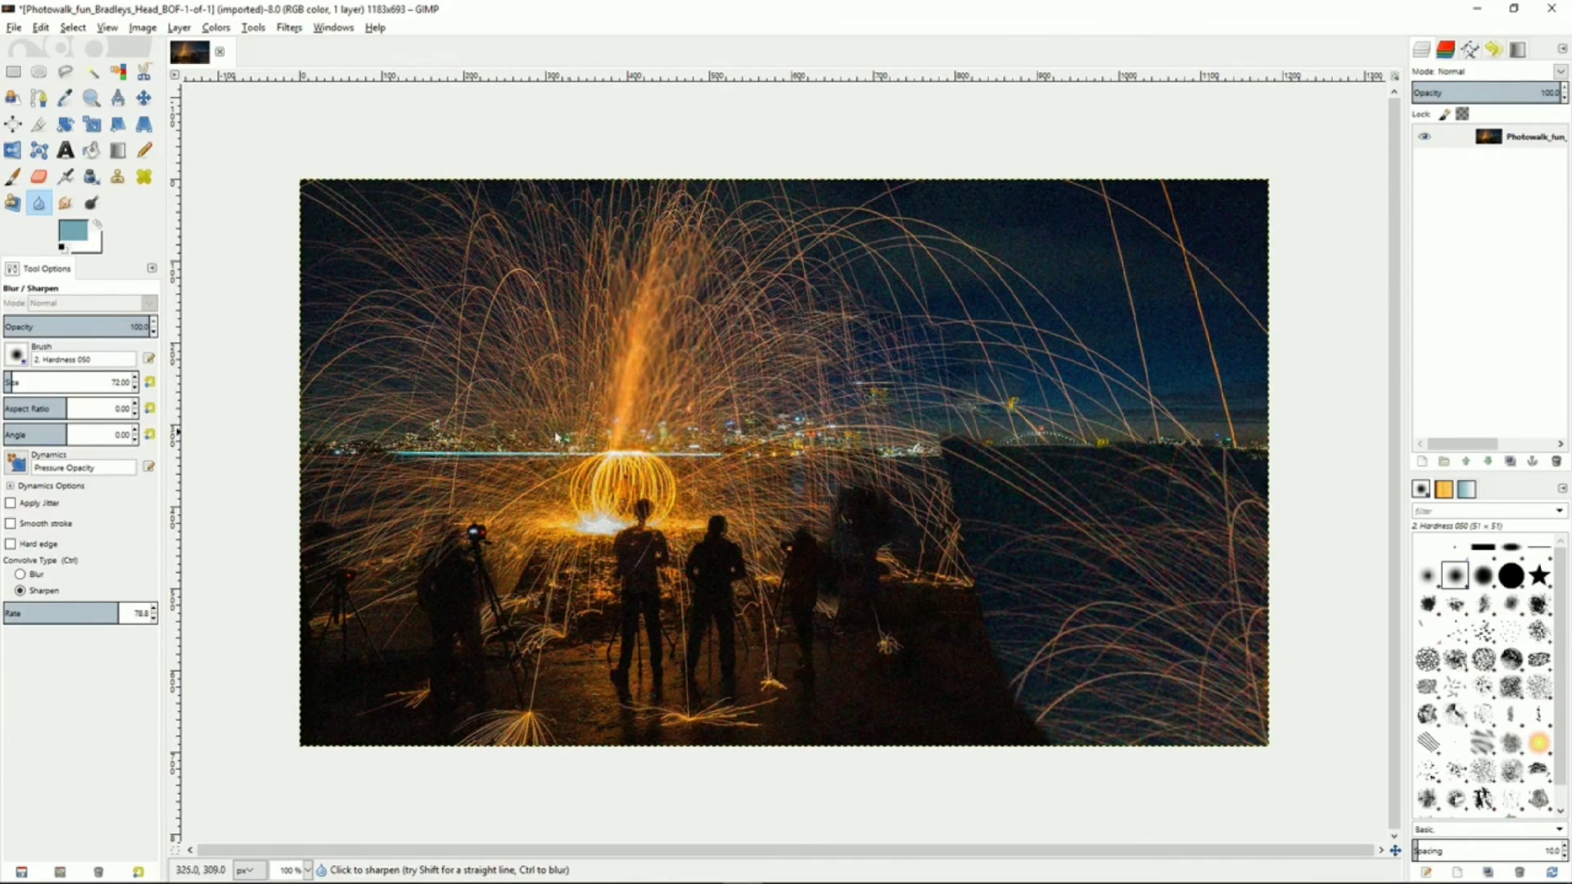
With the Smudge tool, smudge a stroke downward through the sky to the right of the fire column
{"action": "left_click", "coordinate": [66, 203]}
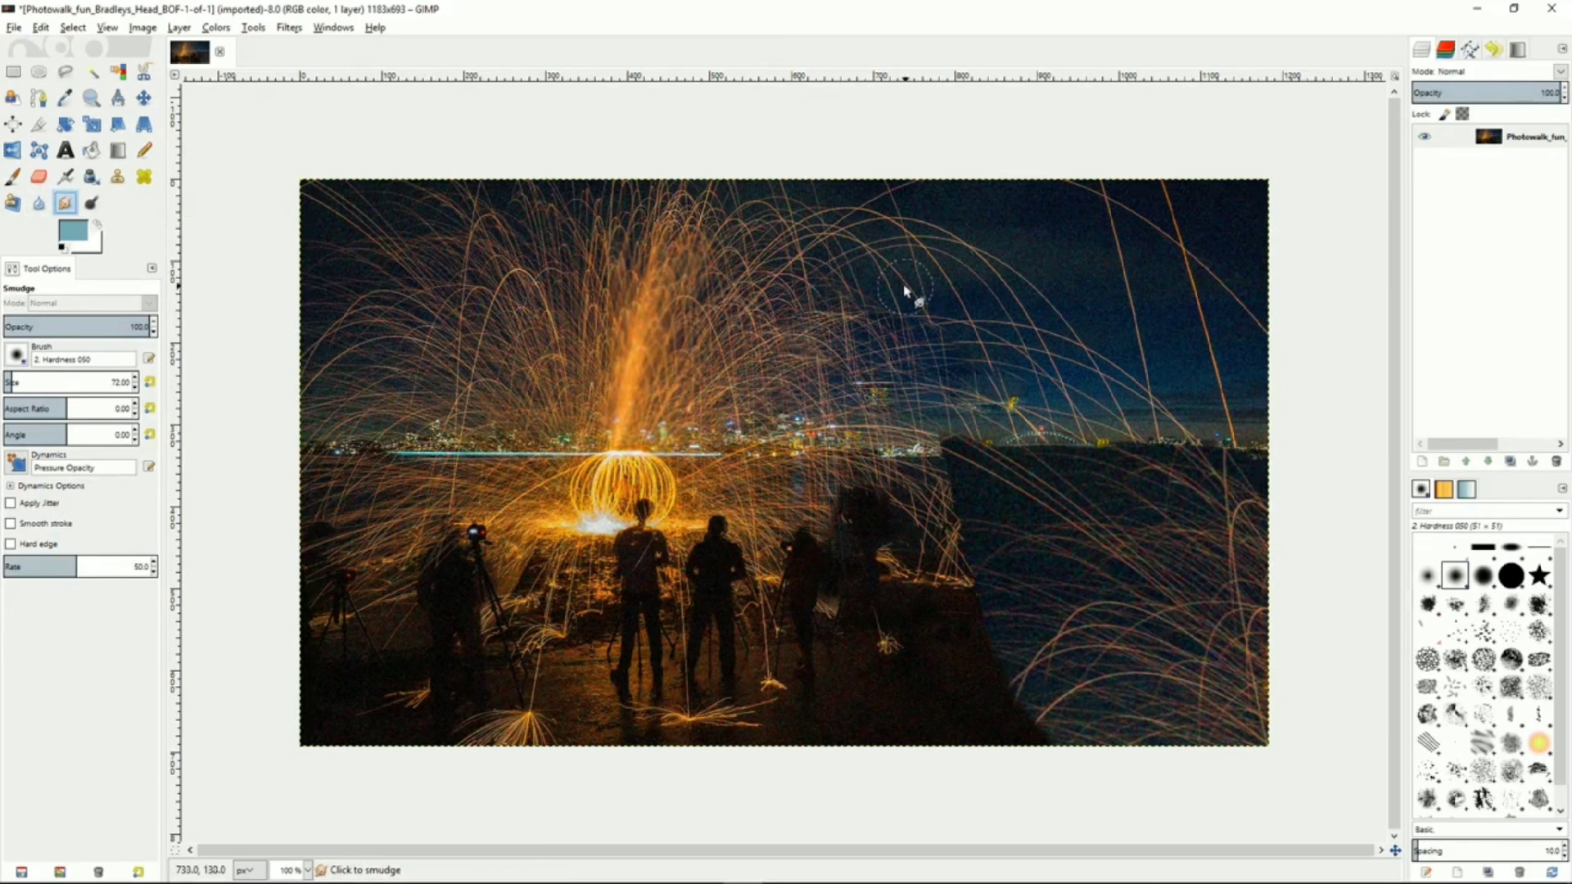
{"action": "mouse_move", "coordinate": [901, 285]}
{"action": "left_mouse_down"}
{"action": "mouse_move", "coordinate": [920, 317]}
{"action": "mouse_move", "coordinate": [926, 277]}
{"action": "mouse_move", "coordinate": [862, 272]}
{"action": "mouse_move", "coordinate": [921, 297]}
{"action": "mouse_move", "coordinate": [862, 246]}
{"action": "mouse_move", "coordinate": [837, 275]}
{"action": "mouse_move", "coordinate": [773, 276]}
{"action": "mouse_move", "coordinate": [812, 289]}
{"action": "mouse_move", "coordinate": [768, 268]}
{"action": "mouse_move", "coordinate": [856, 340]}
{"action": "mouse_move", "coordinate": [822, 338]}
{"action": "mouse_move", "coordinate": [892, 364]}
{"action": "mouse_move", "coordinate": [865, 329]}
{"action": "mouse_move", "coordinate": [946, 377]}
{"action": "mouse_move", "coordinate": [820, 348]}
{"action": "mouse_move", "coordinate": [820, 372]}
{"action": "mouse_move", "coordinate": [769, 331]}
{"action": "mouse_move", "coordinate": [874, 396]}
{"action": "left_mouse_up"}
With the Dodge/Burn tool, dodge a stroke across the glowing ball, then switch to Burn and burn a stroke toward the upper left
{"action": "left_click", "coordinate": [92, 204]}
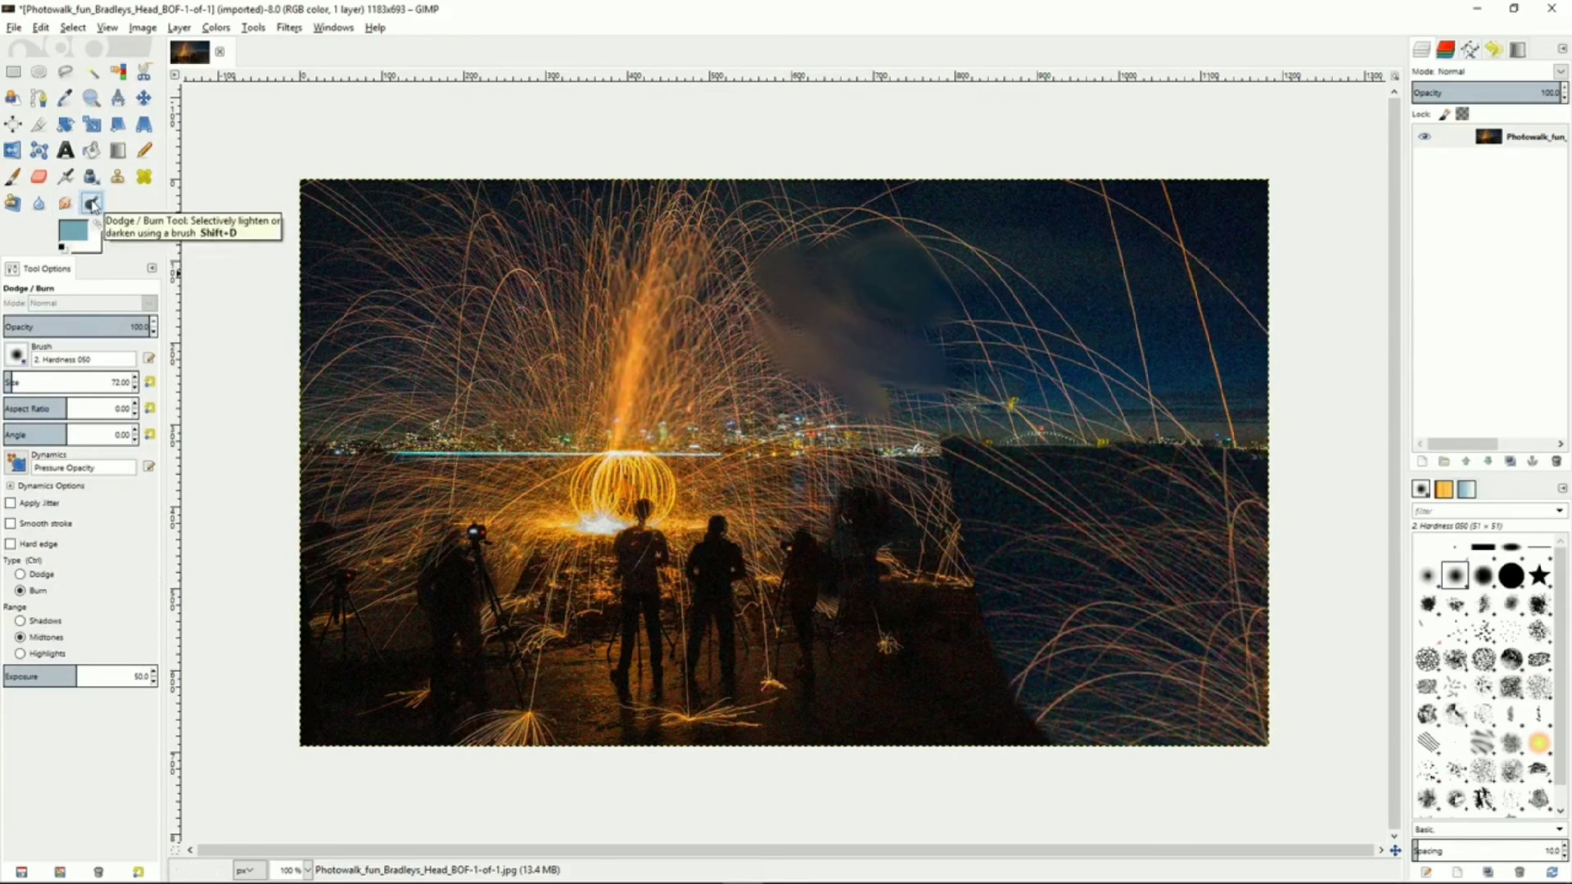
{"action": "left_click", "coordinate": [36, 576]}
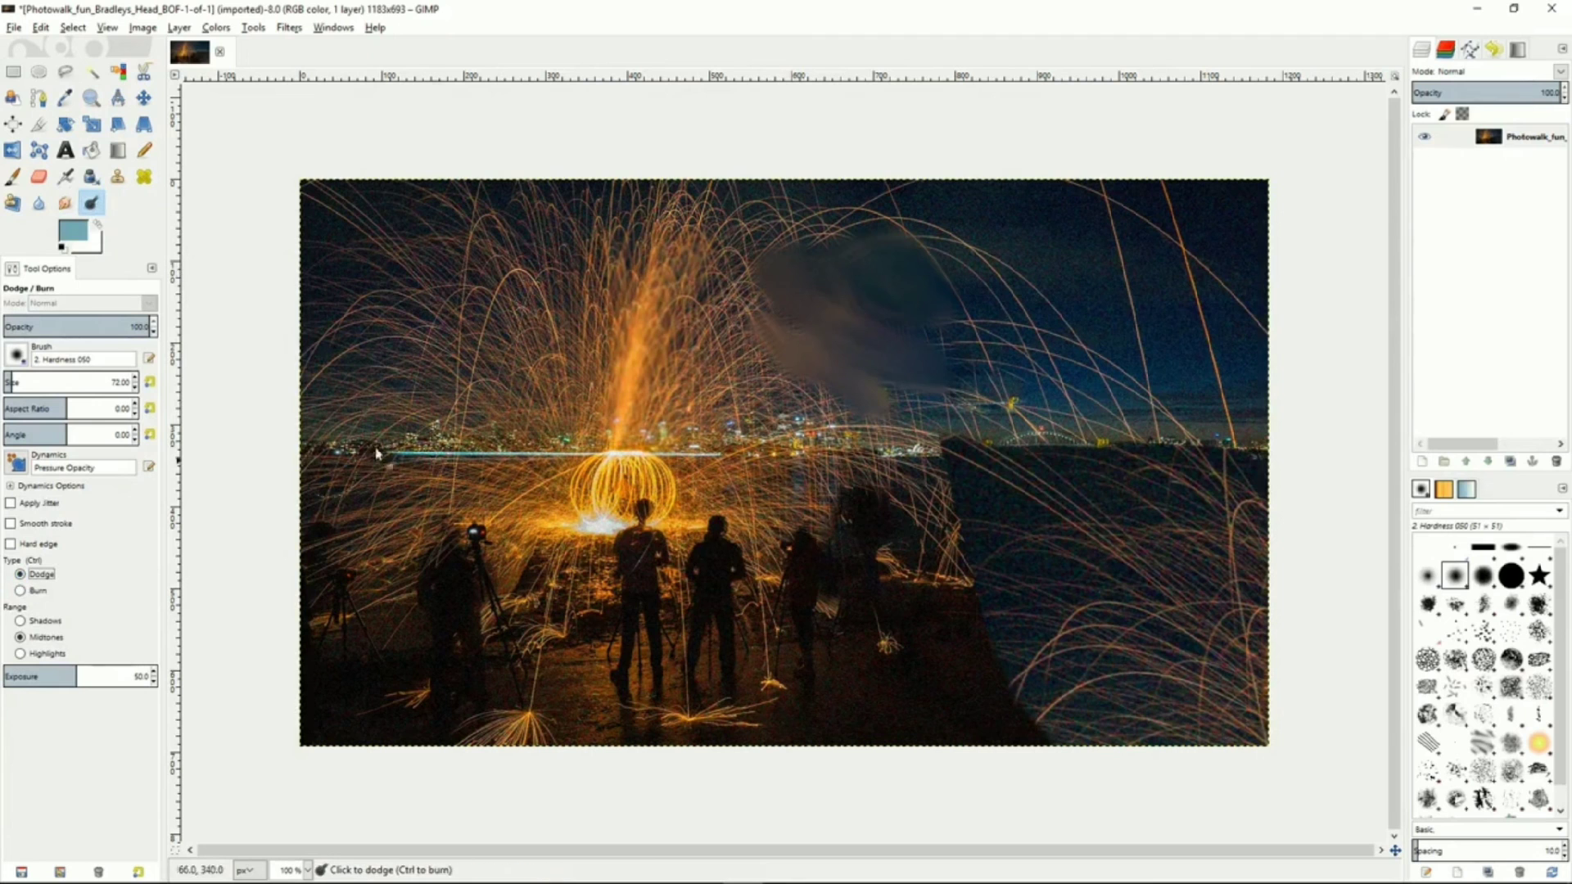
{"action": "mouse_move", "coordinate": [604, 482]}
{"action": "left_mouse_down"}
{"action": "mouse_move", "coordinate": [652, 488]}
{"action": "mouse_move", "coordinate": [657, 511]}
{"action": "mouse_move", "coordinate": [526, 497]}
{"action": "left_mouse_up"}
{"action": "left_click", "coordinate": [25, 592]}
{"action": "mouse_move", "coordinate": [528, 378]}
{"action": "left_mouse_down"}
{"action": "mouse_move", "coordinate": [607, 405]}
{"action": "mouse_move", "coordinate": [491, 418]}
{"action": "mouse_move", "coordinate": [540, 442]}
{"action": "mouse_move", "coordinate": [565, 360]}
{"action": "mouse_move", "coordinate": [698, 326]}
{"action": "mouse_move", "coordinate": [680, 275]}
{"action": "mouse_move", "coordinate": [573, 262]}
{"action": "mouse_move", "coordinate": [581, 234]}
{"action": "mouse_move", "coordinate": [499, 258]}
{"action": "mouse_move", "coordinate": [551, 253]}
{"action": "mouse_move", "coordinate": [537, 309]}
{"action": "mouse_move", "coordinate": [642, 238]}
{"action": "mouse_move", "coordinate": [721, 254]}
{"action": "mouse_move", "coordinate": [780, 434]}
{"action": "mouse_move", "coordinate": [442, 318]}
{"action": "left_mouse_up"}
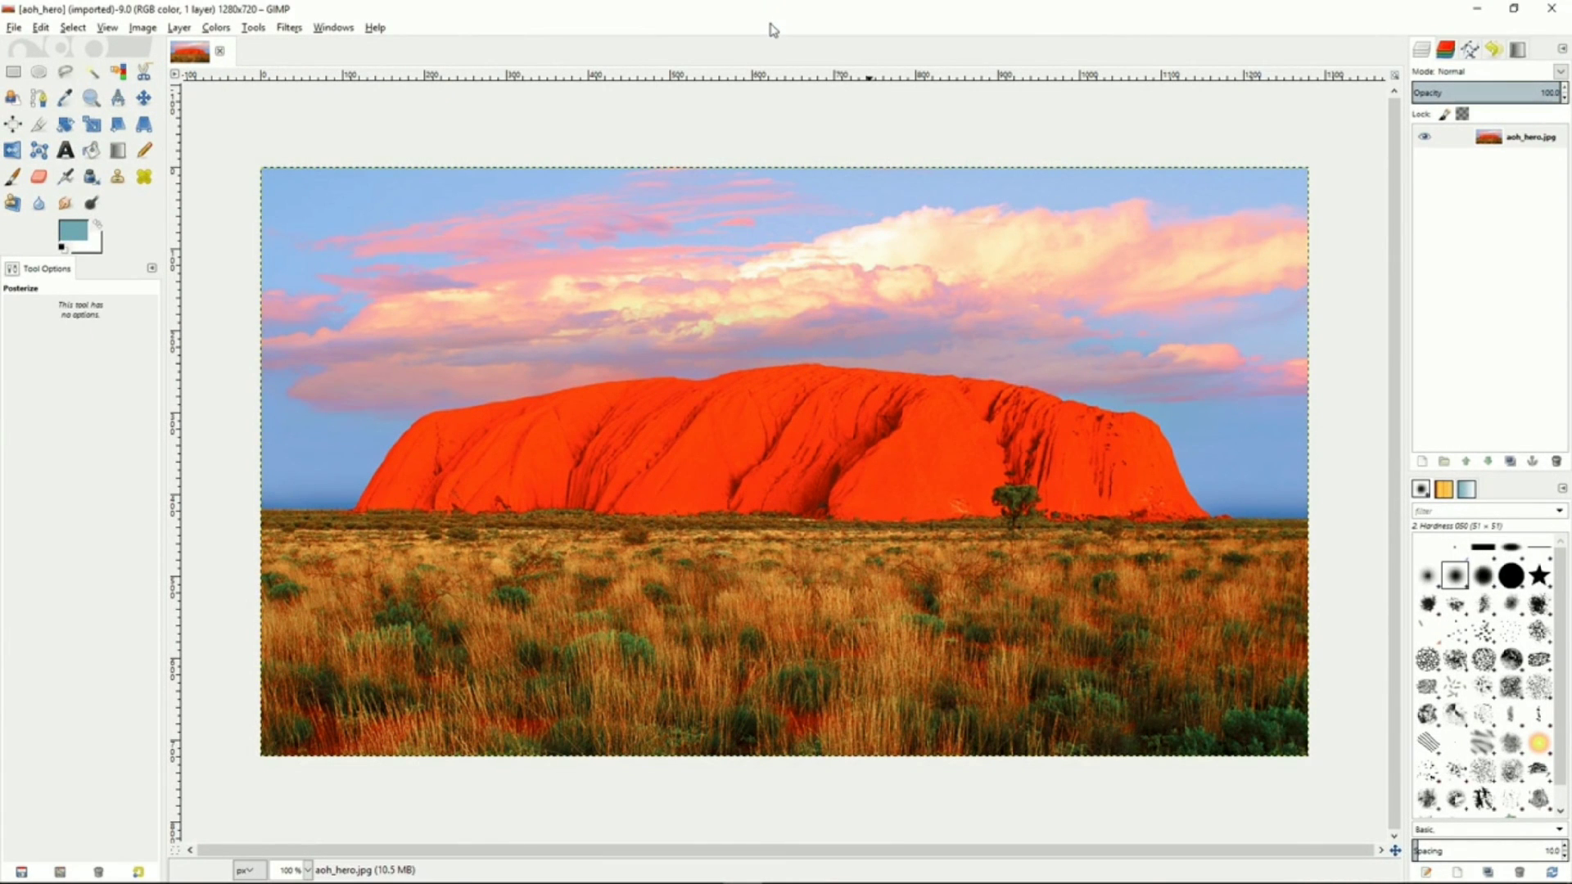
Preview Color Balance on the midtones with Red 30, Green 27 and Blue -35, then cancel it
{"action": "left_click", "coordinate": [217, 27]}
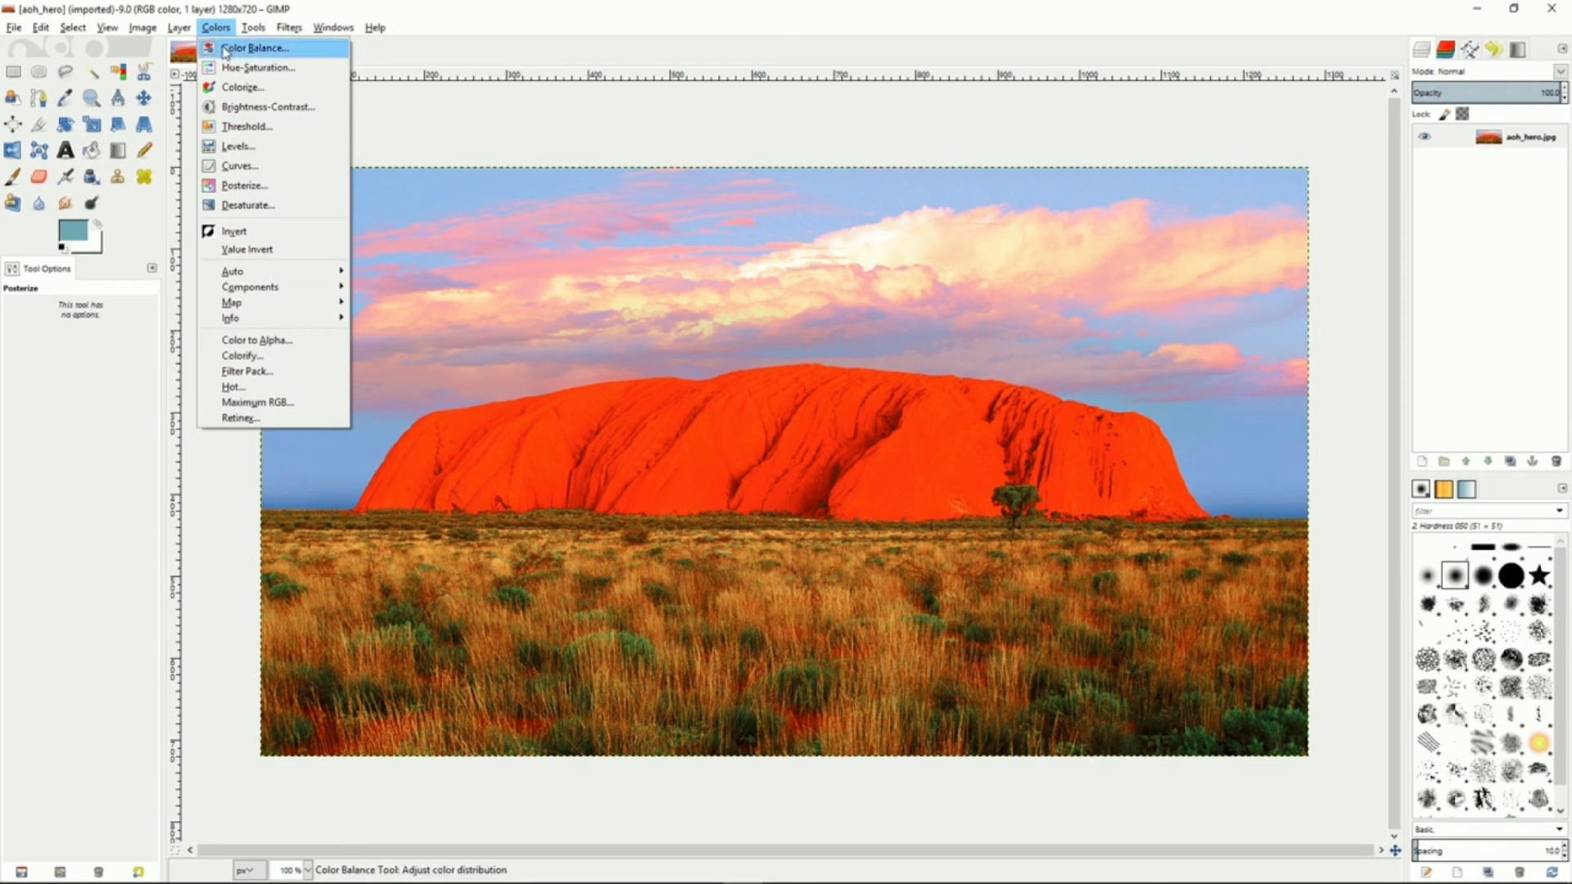
{"action": "left_click", "coordinate": [249, 47]}
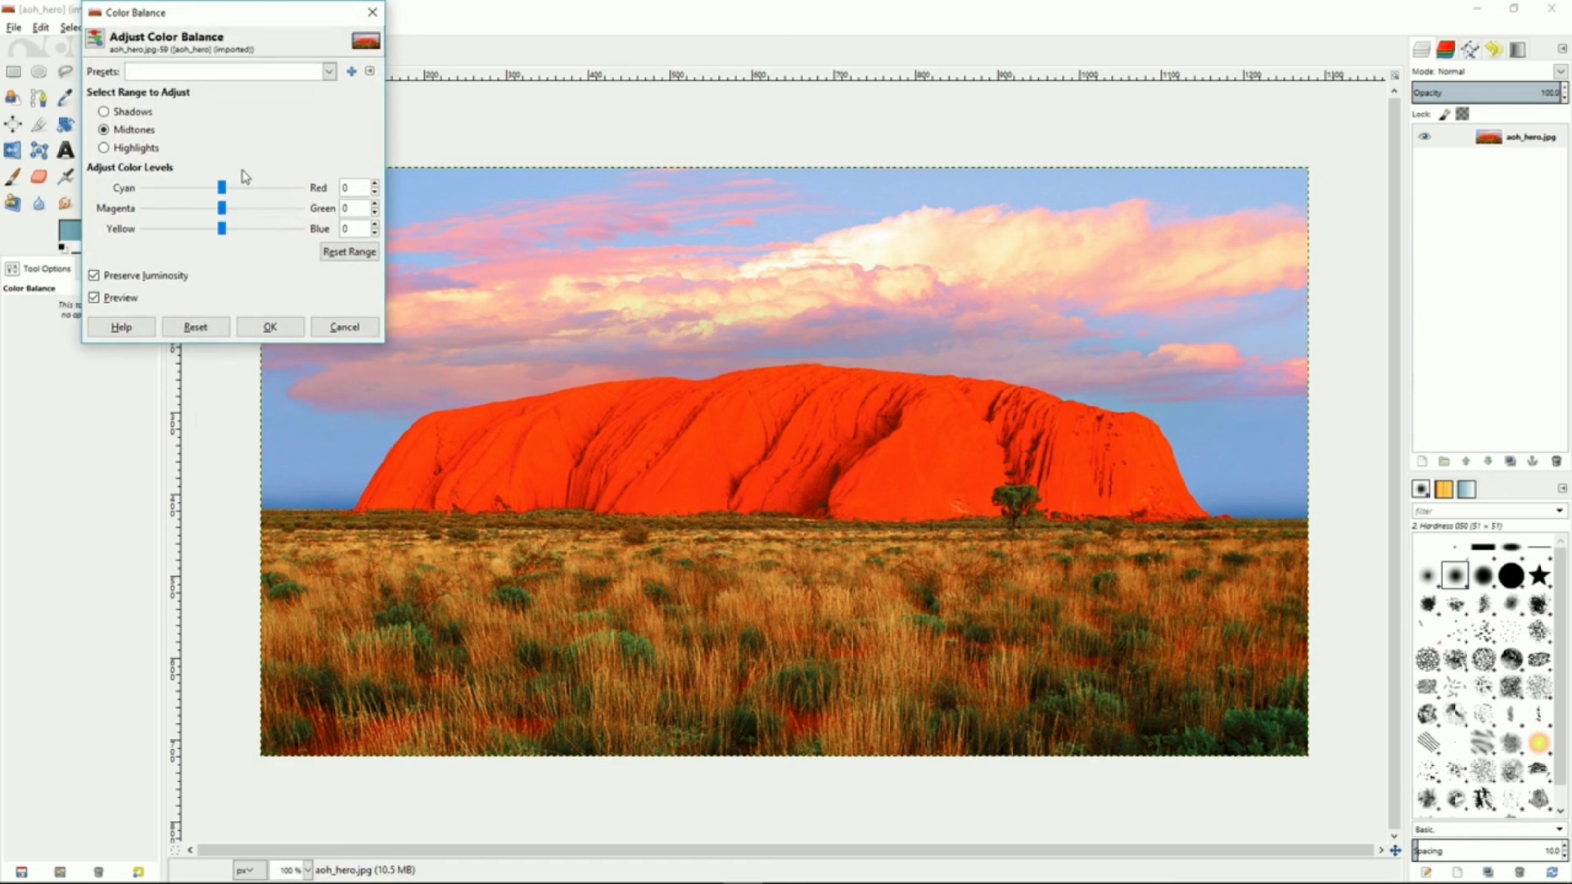
{"action": "left_click_drag", "start_coordinate": [223, 193], "coordinate": [196, 232]}
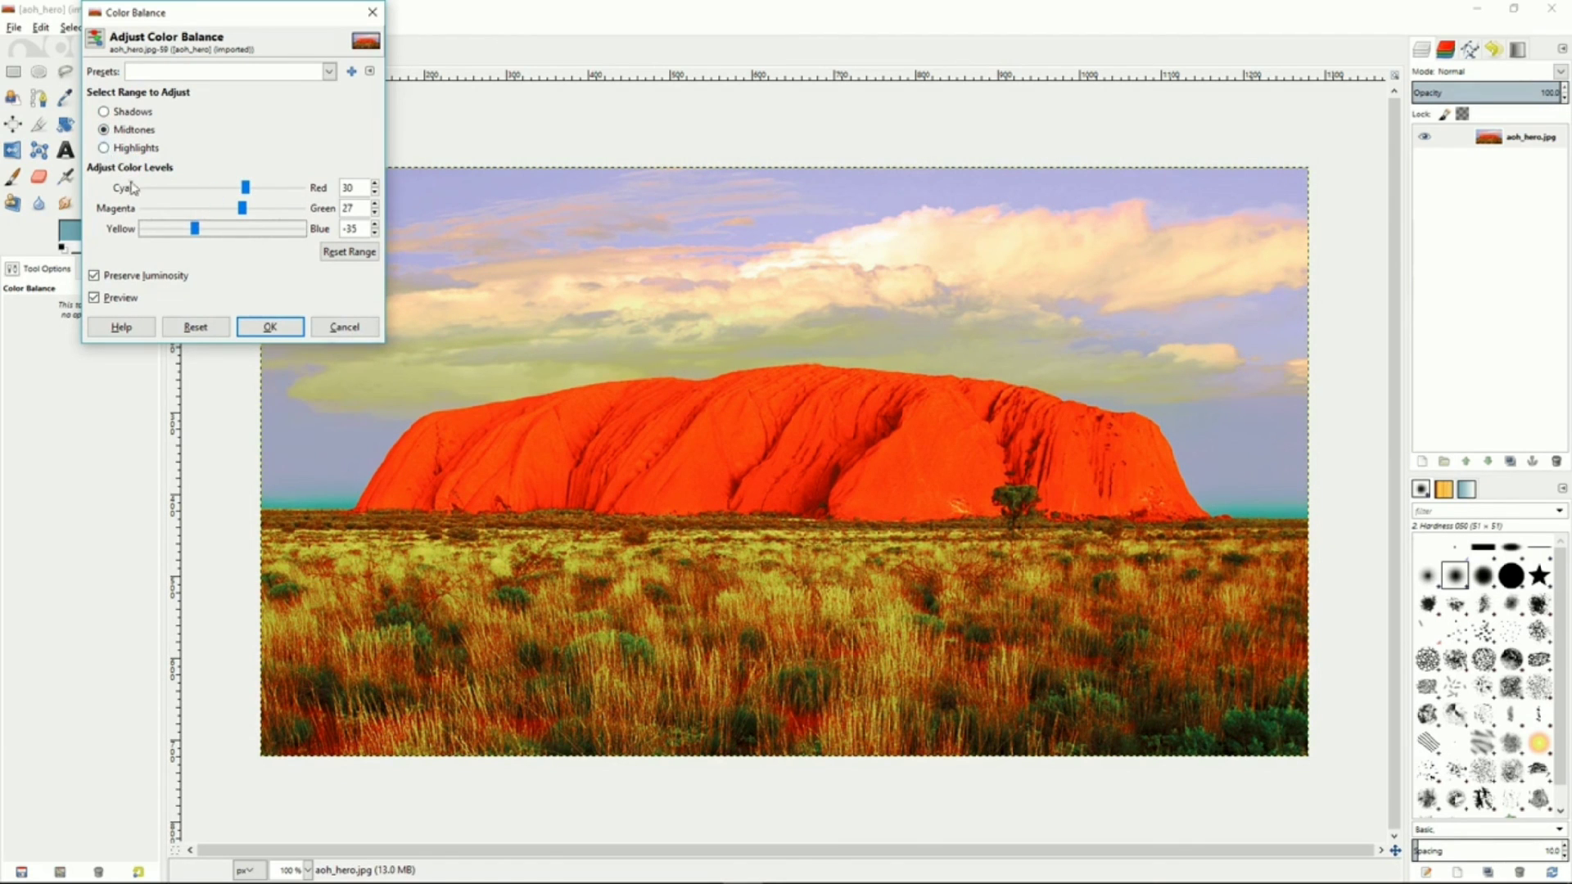
{"action": "left_click", "coordinate": [336, 327]}
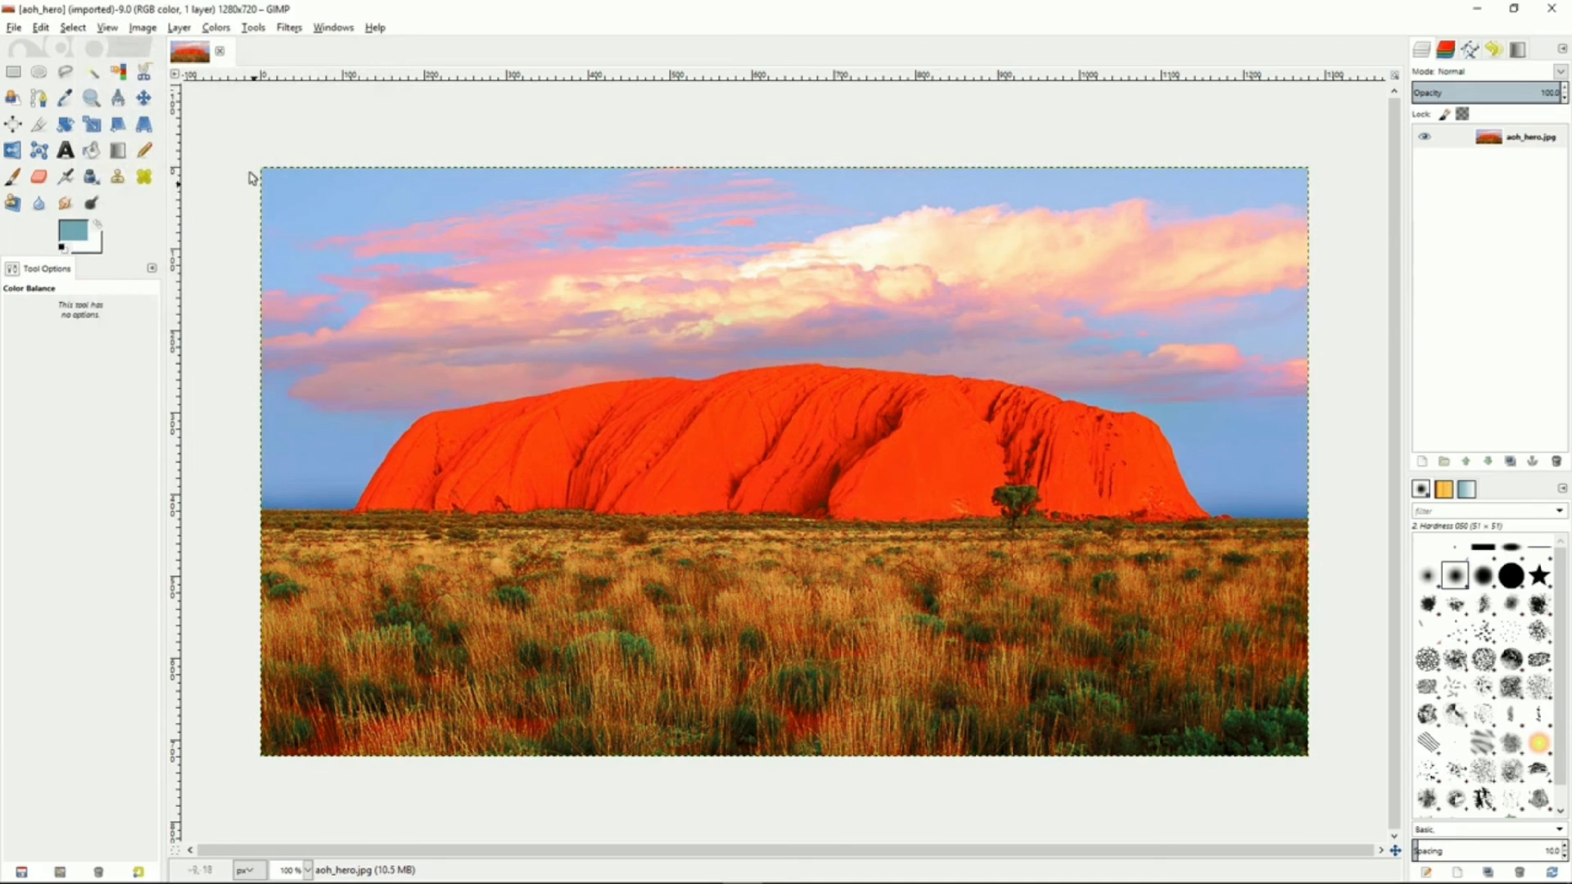
Preview Hue-Saturation with the hue set to 78 and lightness lowered, then cancel it
{"action": "left_click", "coordinate": [216, 28]}
{"action": "left_click", "coordinate": [234, 68]}
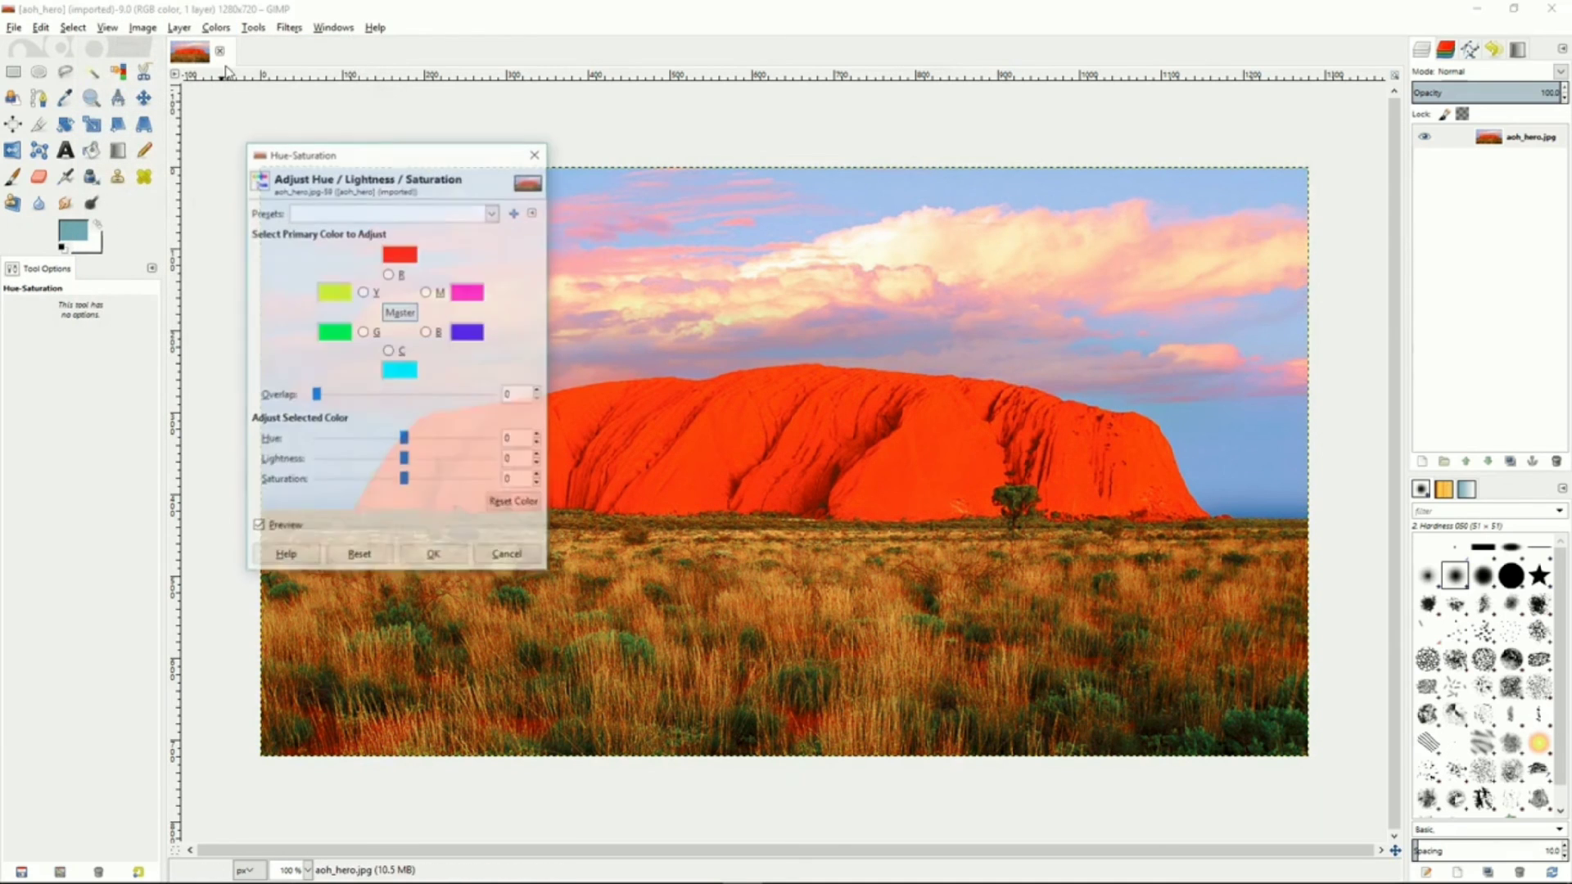
{"action": "left_click_drag", "start_coordinate": [404, 442], "coordinate": [444, 442]}
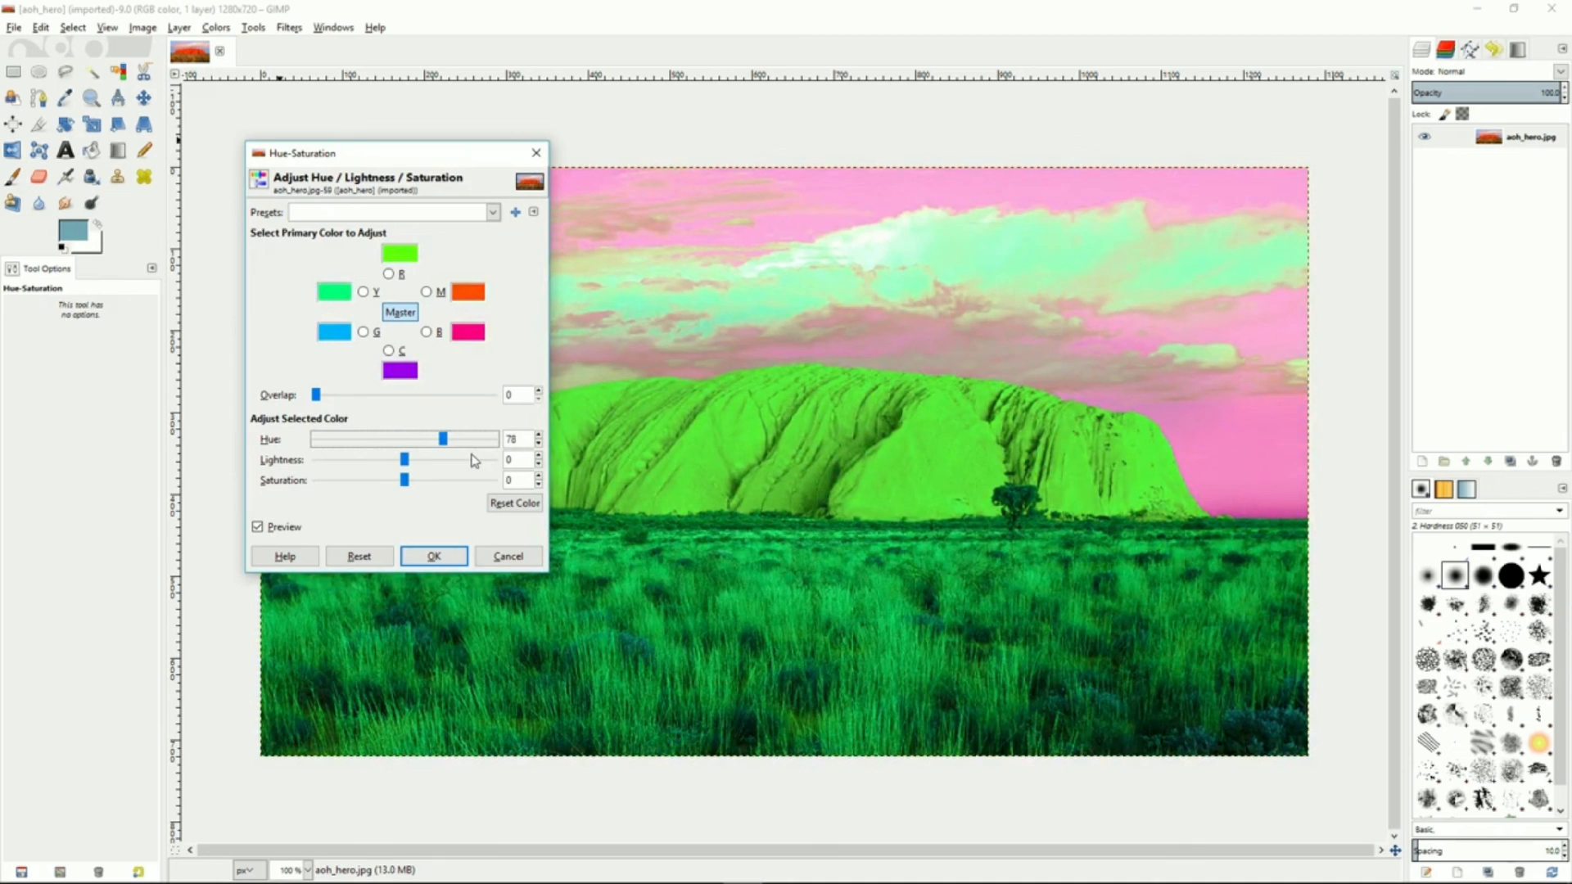
{"action": "left_click_drag", "start_coordinate": [405, 464], "coordinate": [357, 486]}
{"action": "left_click", "coordinate": [508, 556]}
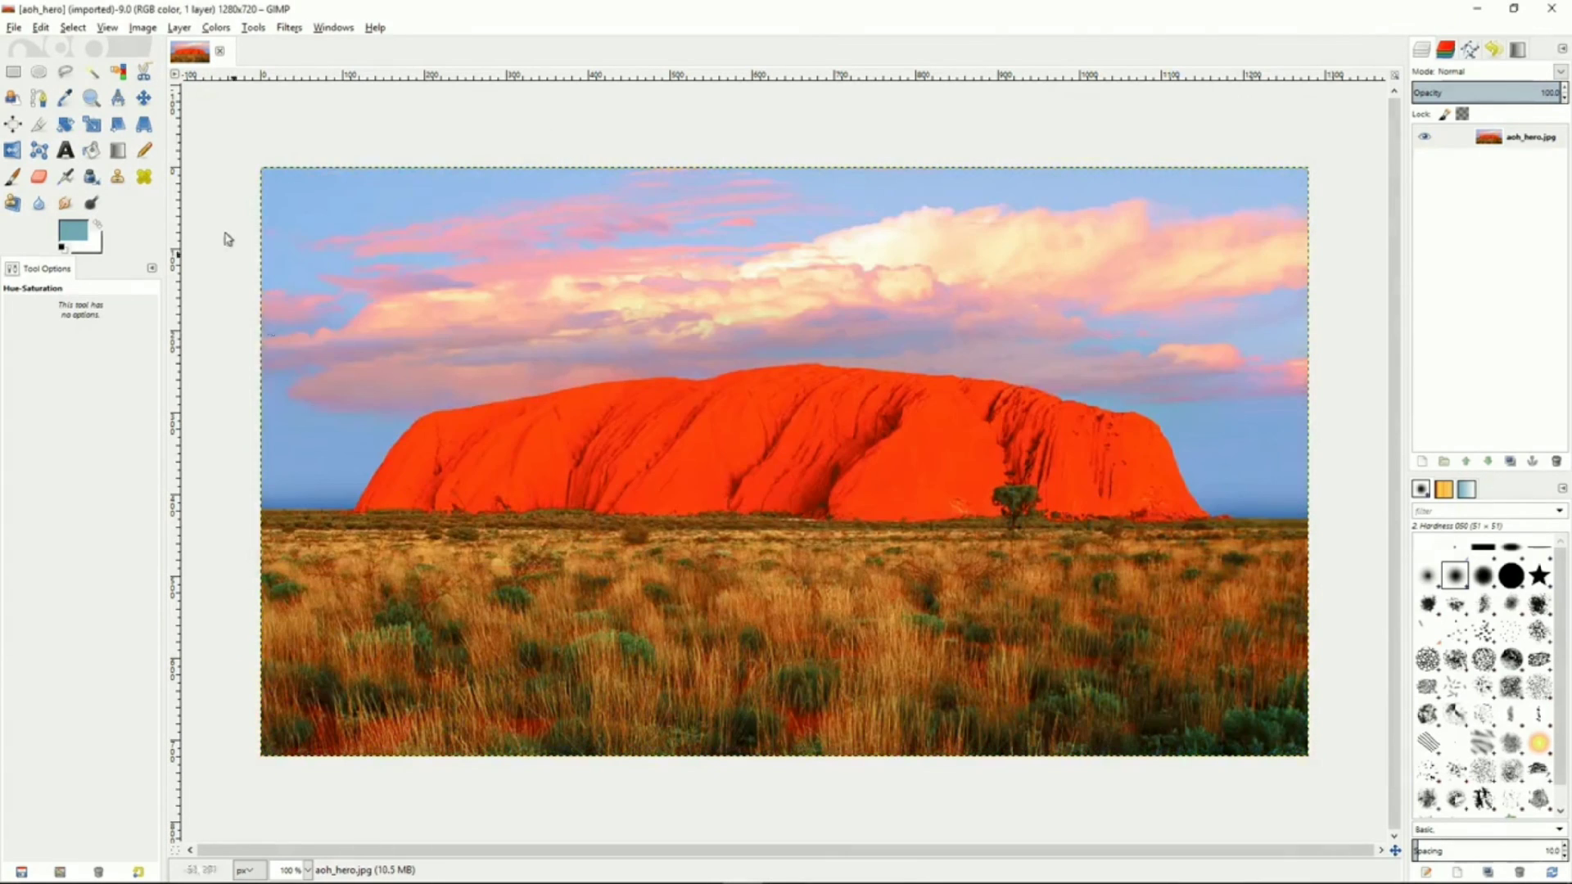
Preview Colorize on the desert photo with adjusted settings, then cancel it
{"action": "left_click", "coordinate": [216, 28]}
{"action": "left_click", "coordinate": [242, 87]}
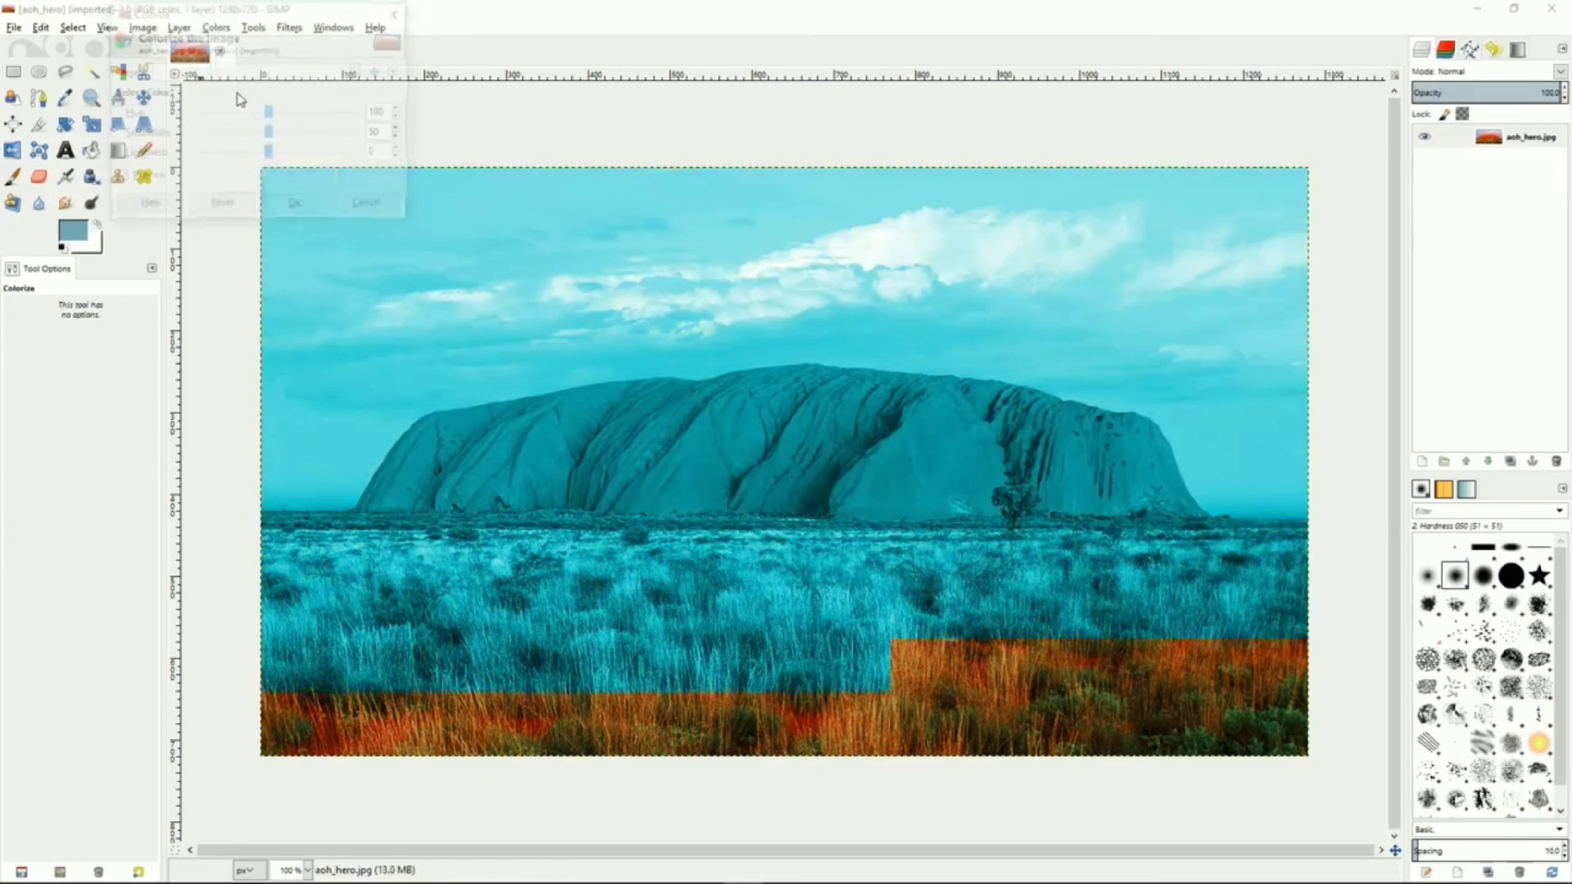
{"action": "left_click_drag", "start_coordinate": [270, 115], "coordinate": [221, 153]}
{"action": "left_click", "coordinate": [369, 205]}
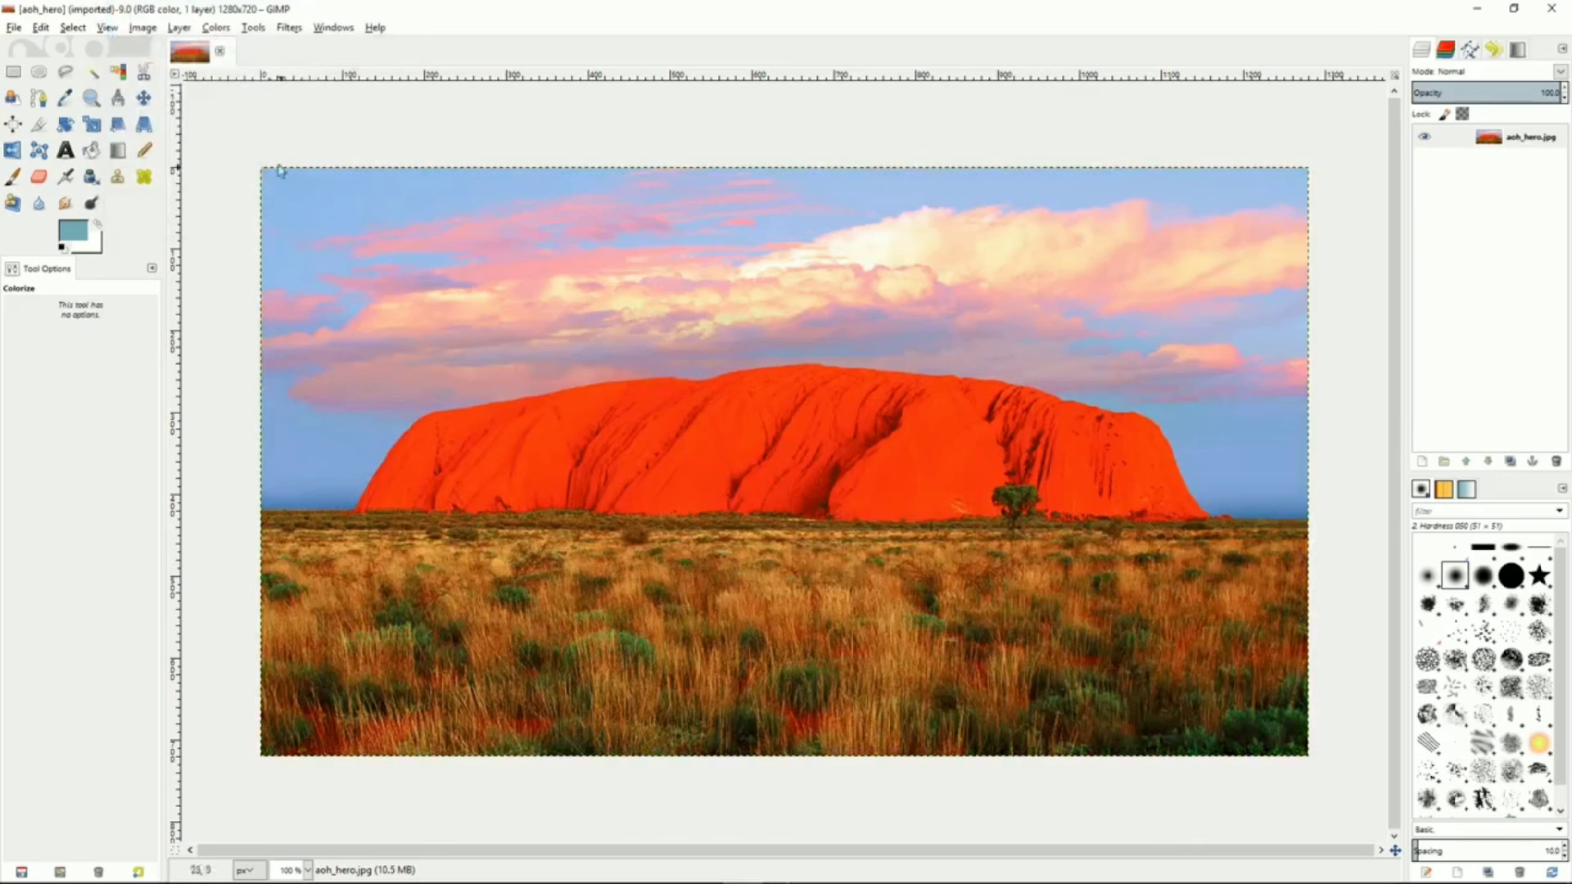
Apply Brightness-Contrast to lower the photo's brightness and contrast
{"action": "left_click", "coordinate": [216, 29]}
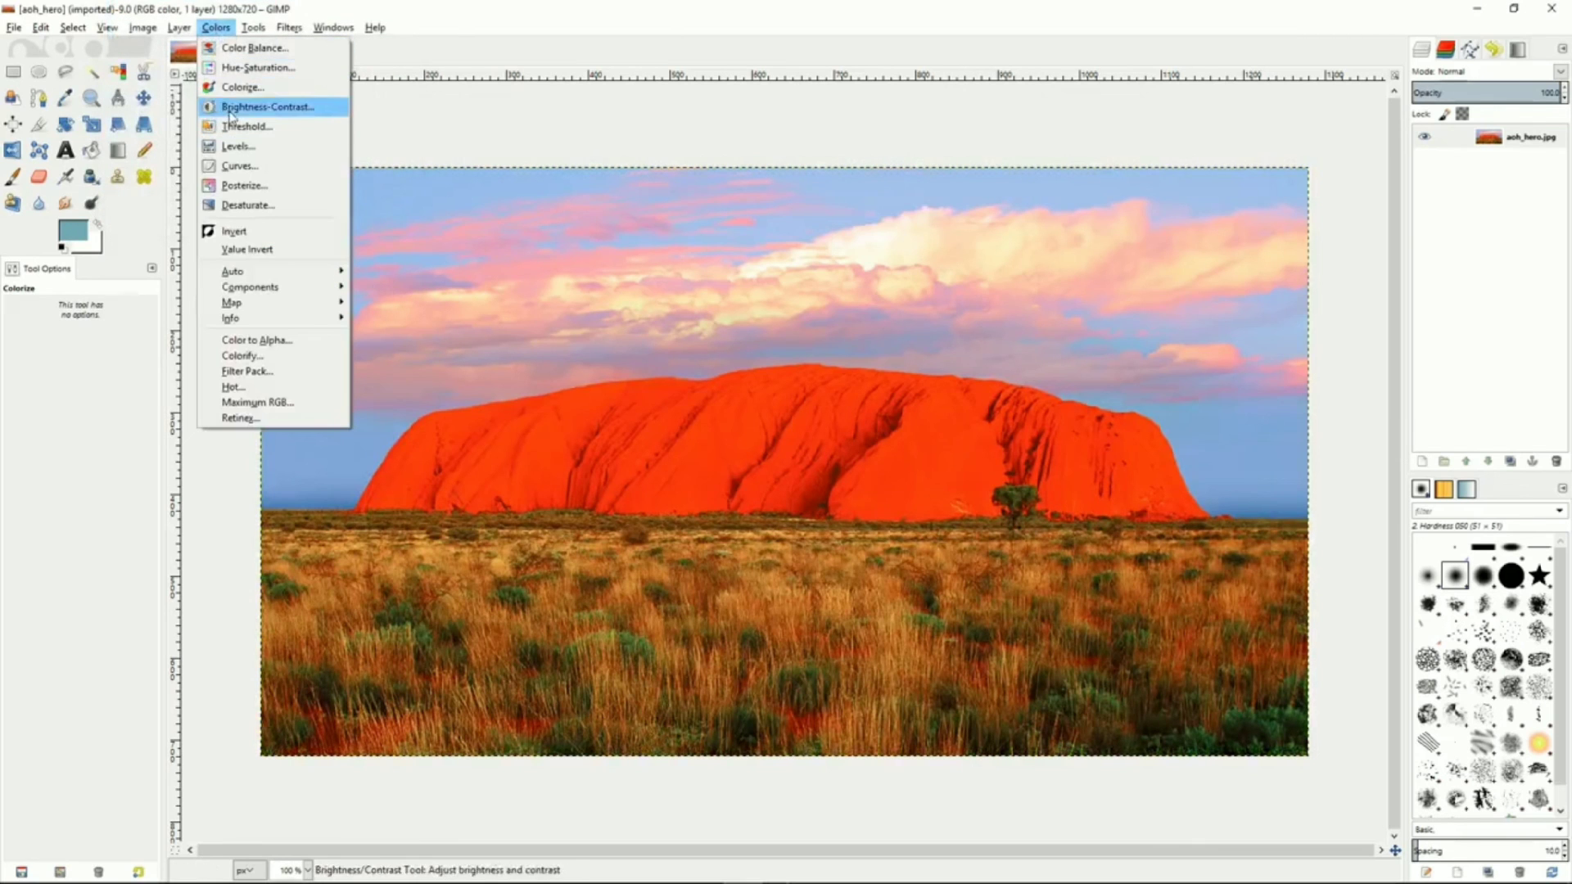
{"action": "left_click", "coordinate": [263, 107]}
{"action": "mouse_move", "coordinate": [233, 111]}
{"action": "left_mouse_down"}
{"action": "mouse_move", "coordinate": [182, 115]}
{"action": "mouse_move", "coordinate": [260, 131]}
{"action": "mouse_move", "coordinate": [216, 132]}
{"action": "left_mouse_up"}
{"action": "left_click", "coordinate": [266, 210]}
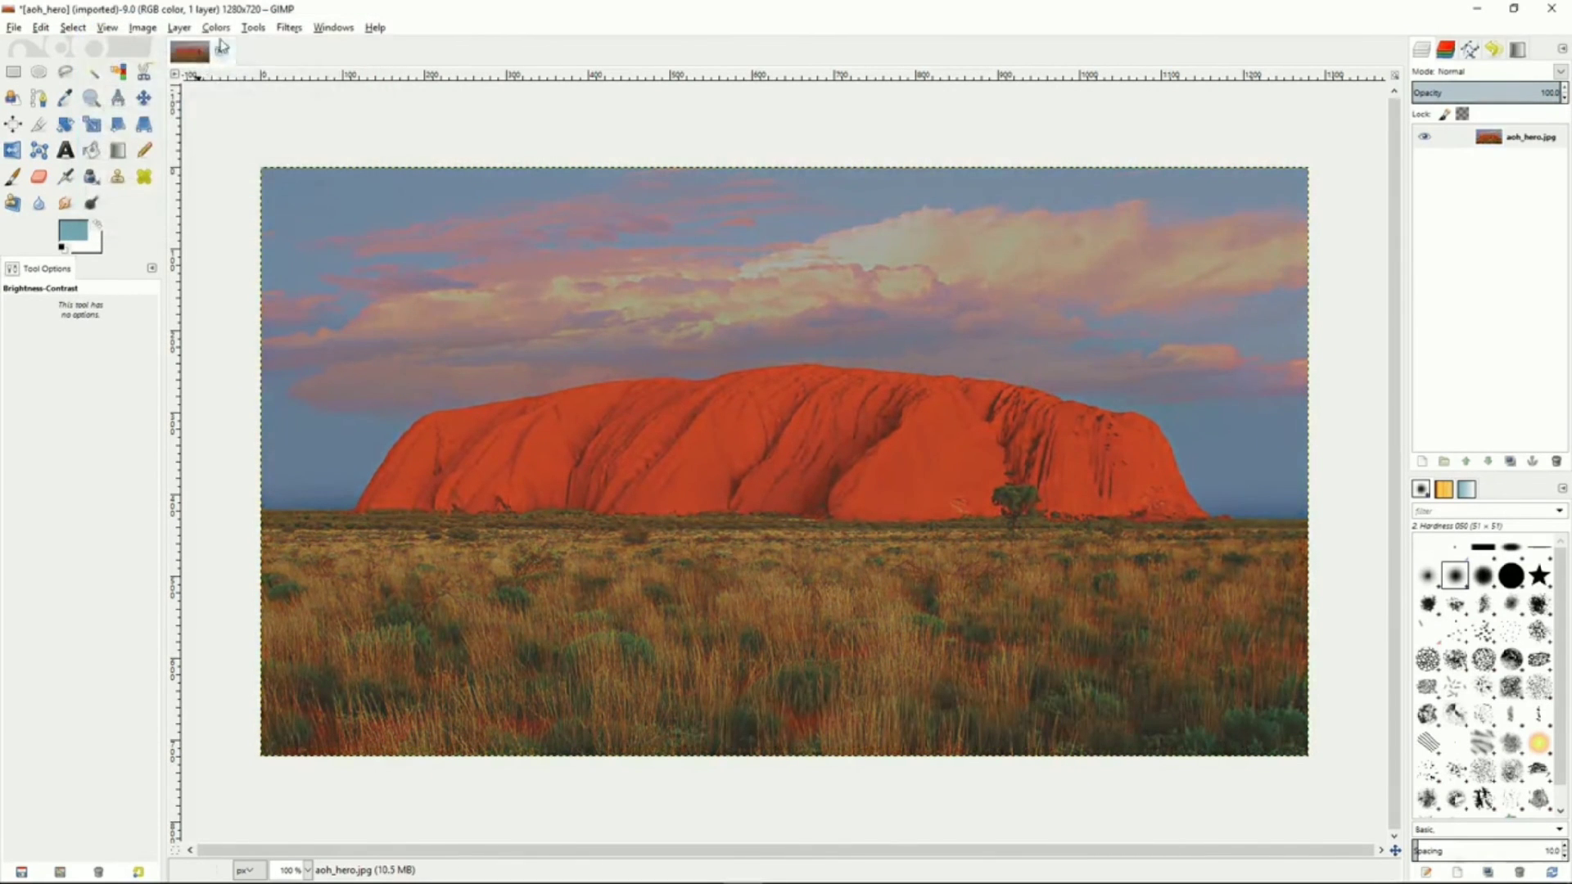
Preview Threshold at 113 and Levels with a midtone gamma of 0.69, cancelling both dialogs
{"action": "left_click", "coordinate": [217, 28]}
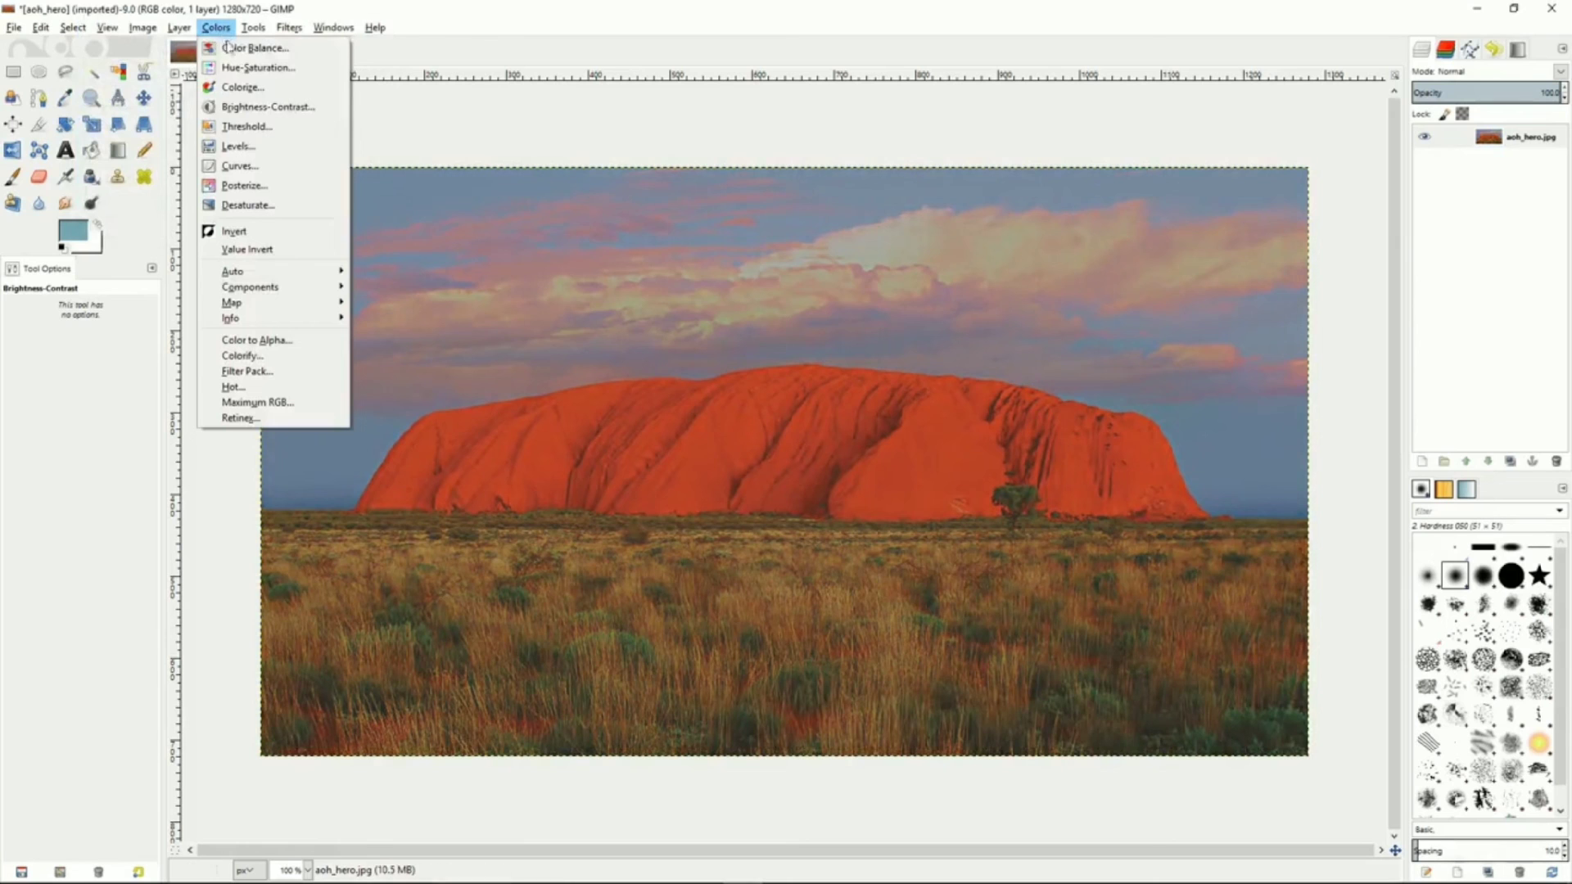
{"action": "left_click", "coordinate": [240, 127]}
{"action": "mouse_move", "coordinate": [252, 185]}
{"action": "left_mouse_down"}
{"action": "mouse_move", "coordinate": [294, 184]}
{"action": "mouse_move", "coordinate": [243, 191]}
{"action": "left_mouse_up"}
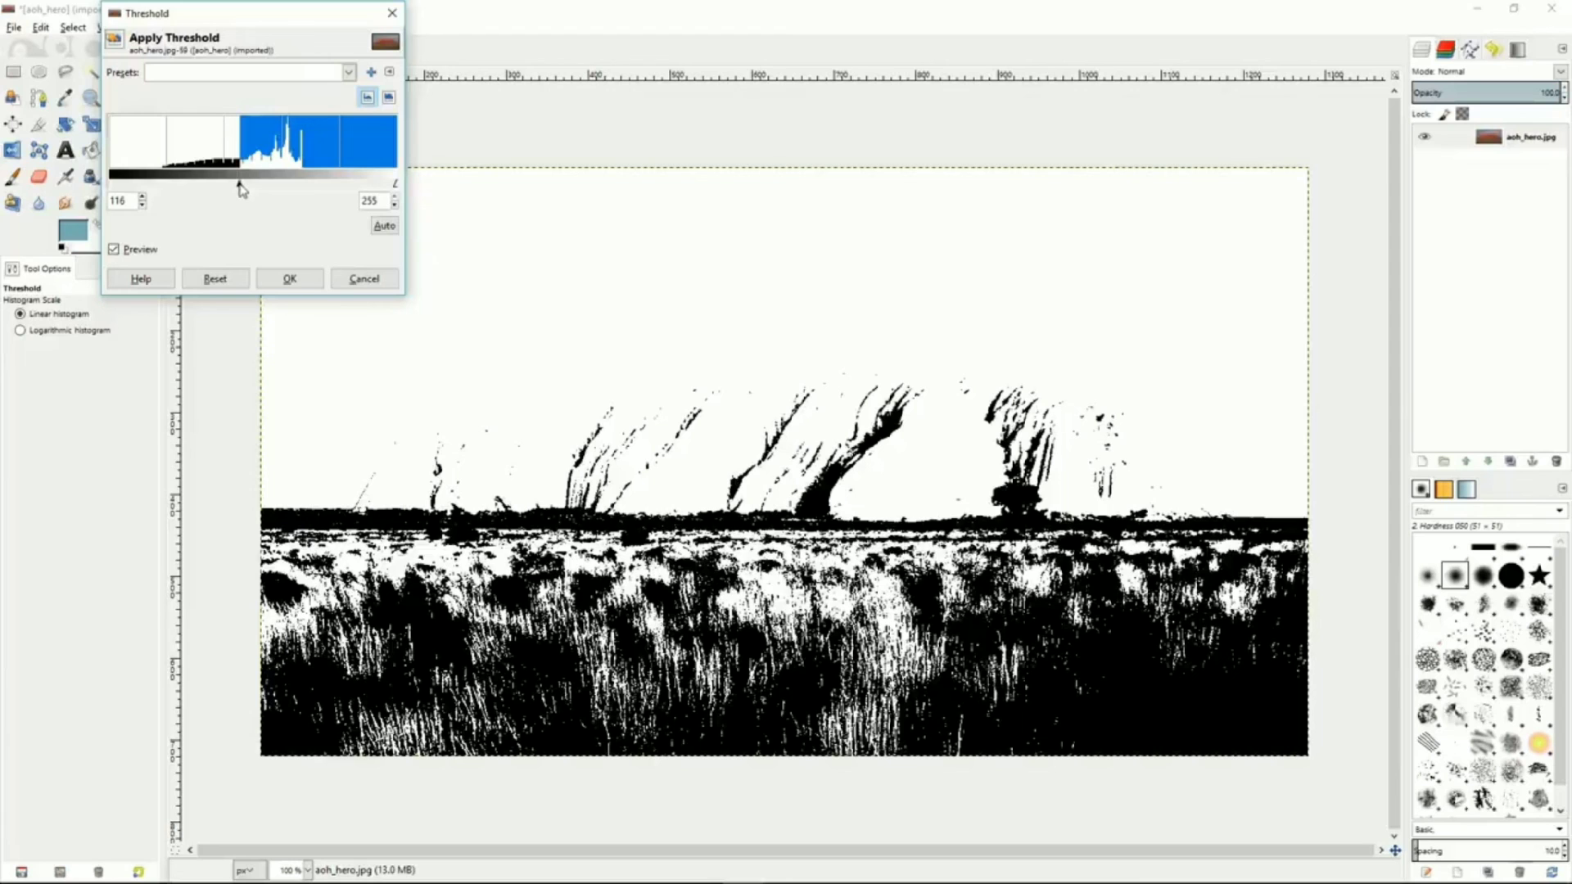
{"action": "left_click_drag", "start_coordinate": [243, 191], "coordinate": [236, 186]}
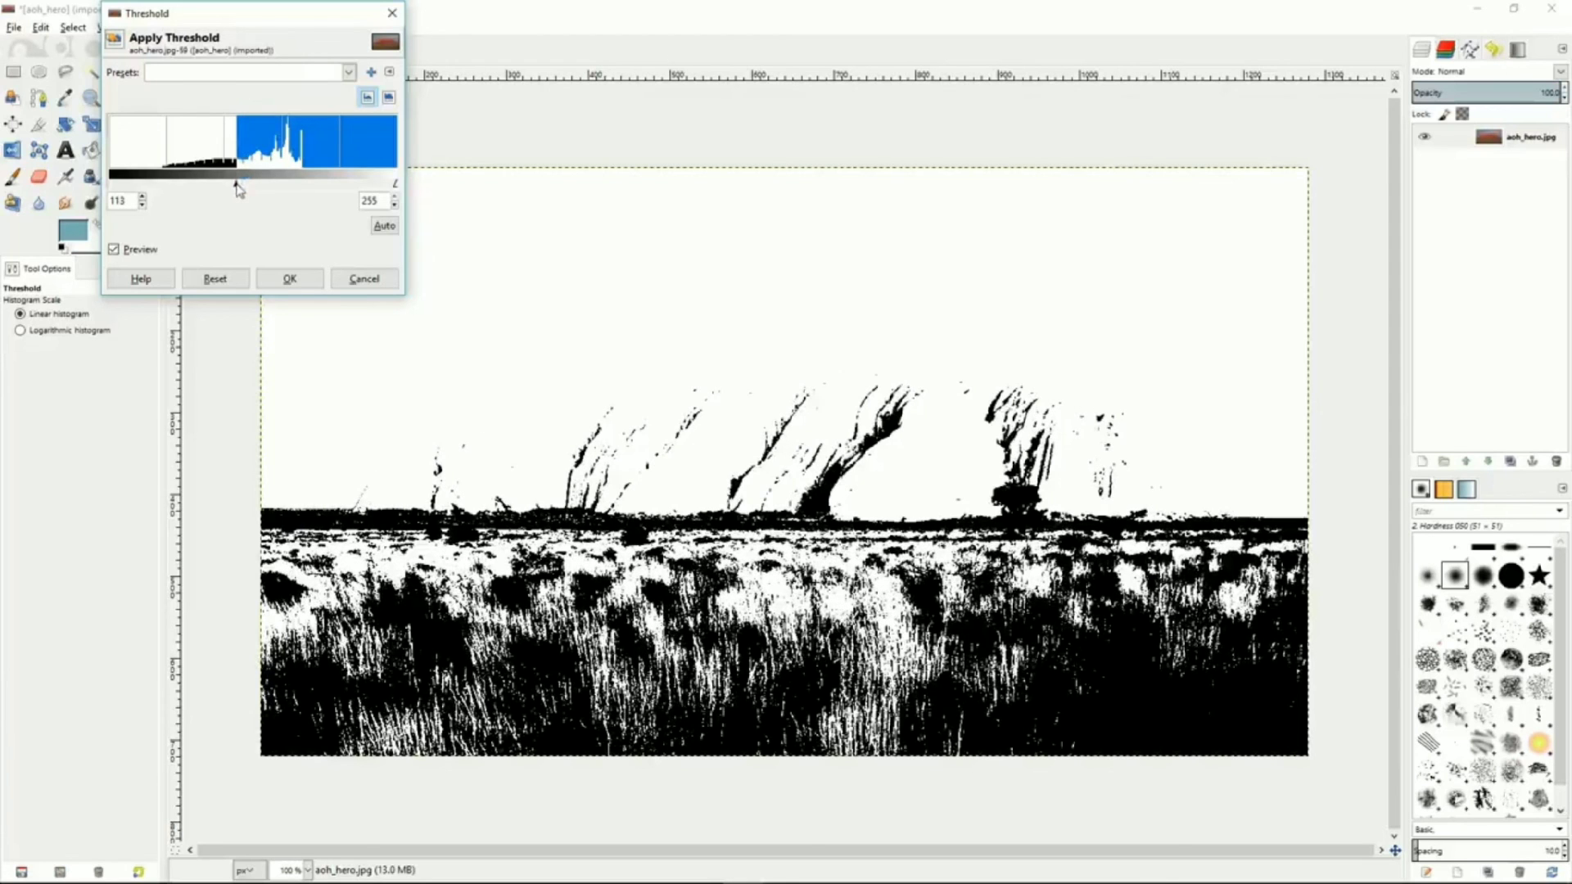
{"action": "left_click", "coordinate": [354, 279]}
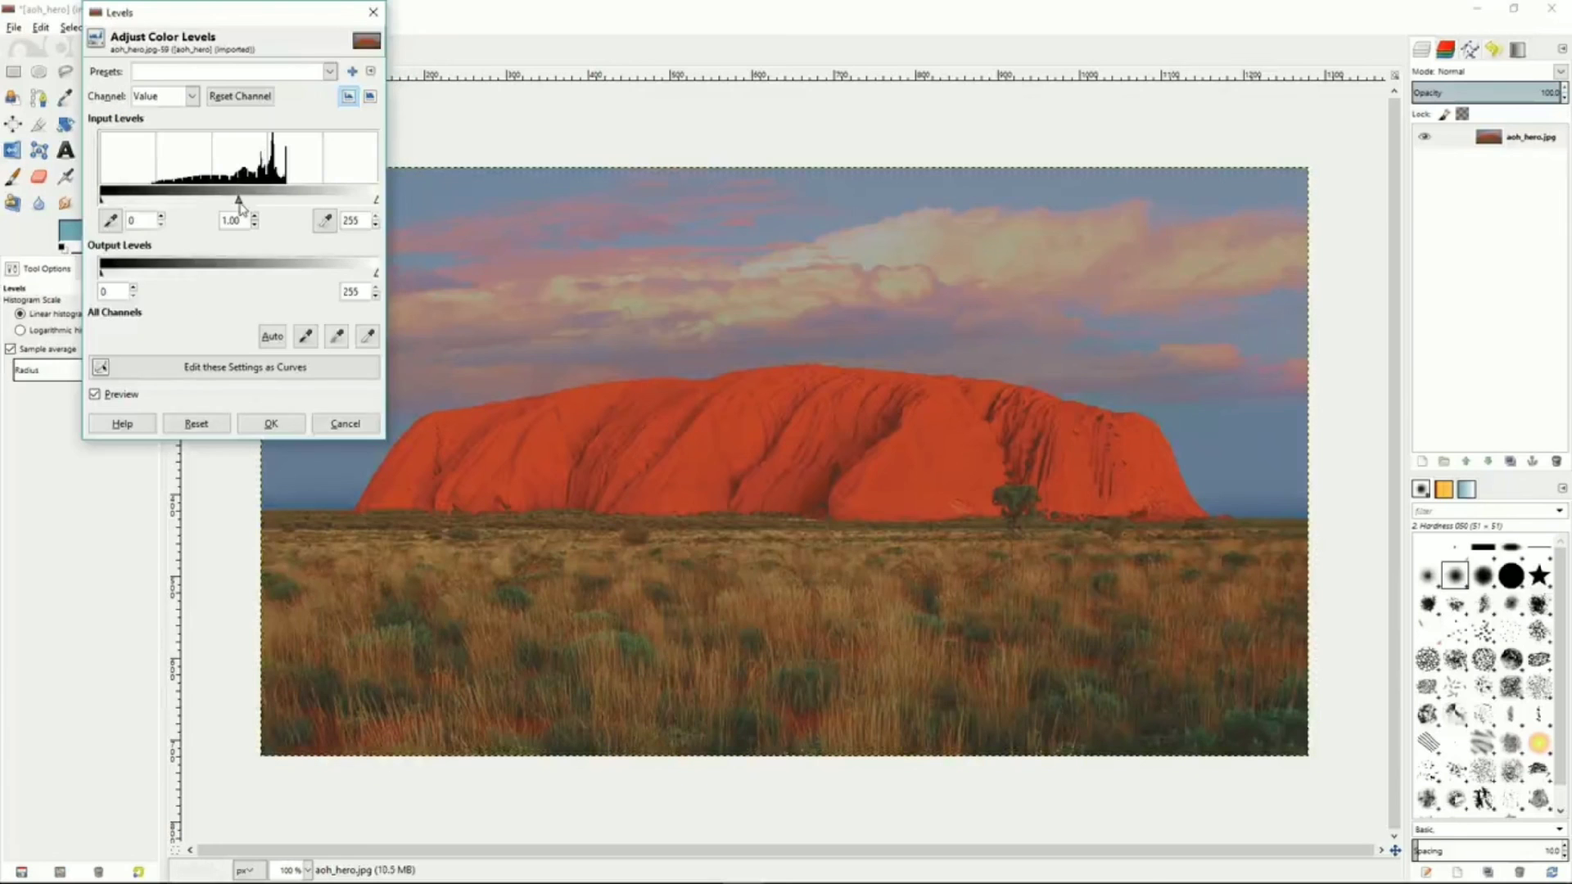
{"action": "left_click_drag", "start_coordinate": [240, 203], "coordinate": [266, 207]}
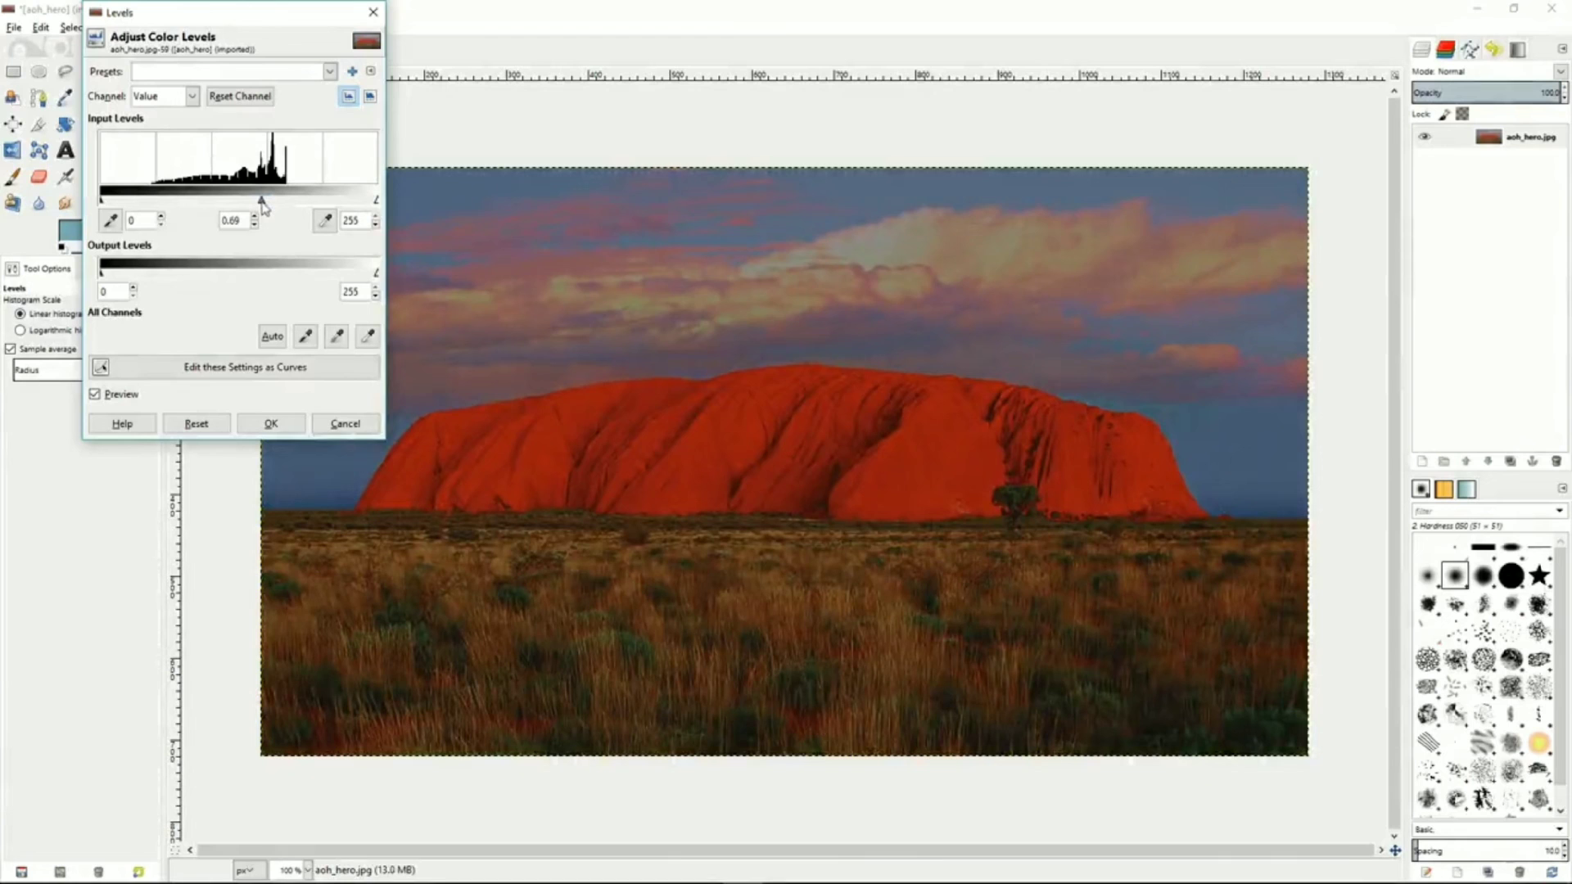
{"action": "left_click", "coordinate": [344, 423]}
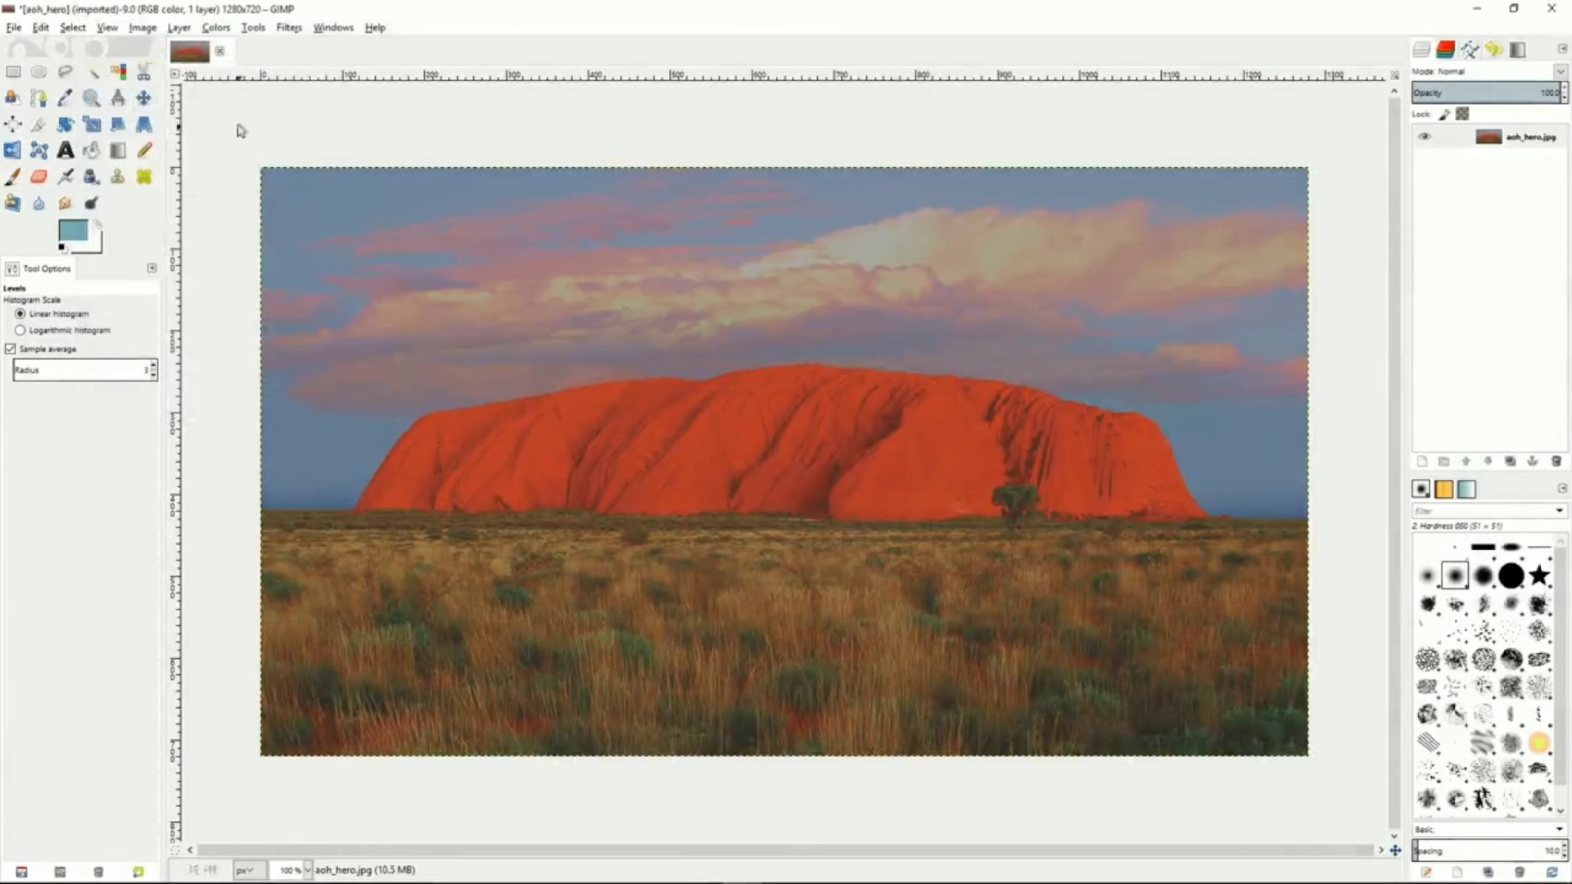
Preview an S-shaped Value curve in Curves, switch to the Red channel, then cancel the dialog
{"action": "left_click", "coordinate": [215, 28]}
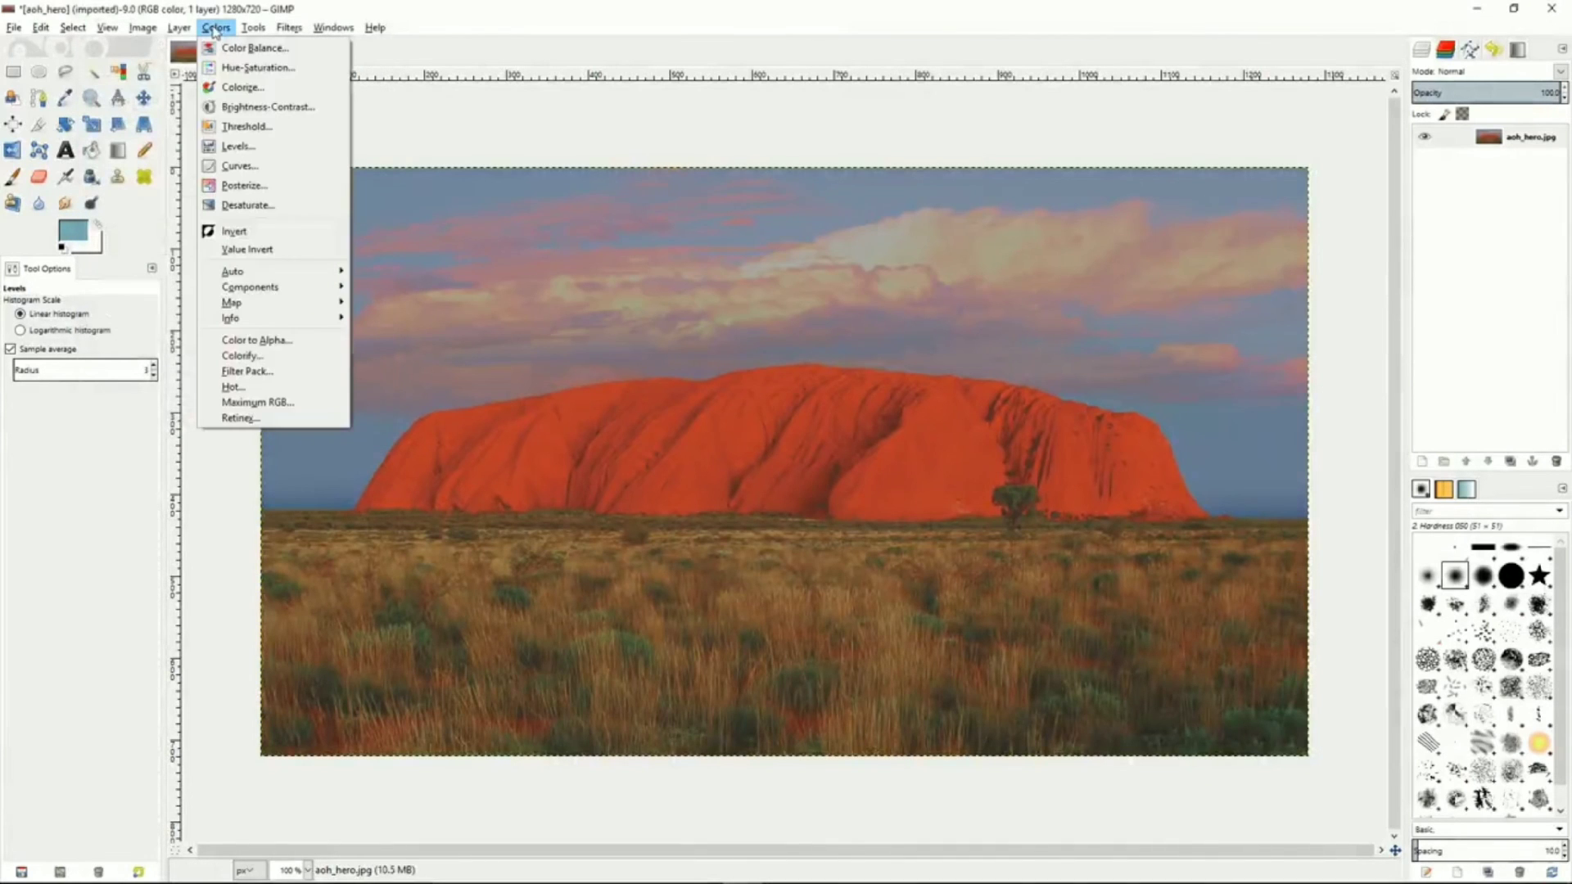
{"action": "left_click", "coordinate": [235, 168]}
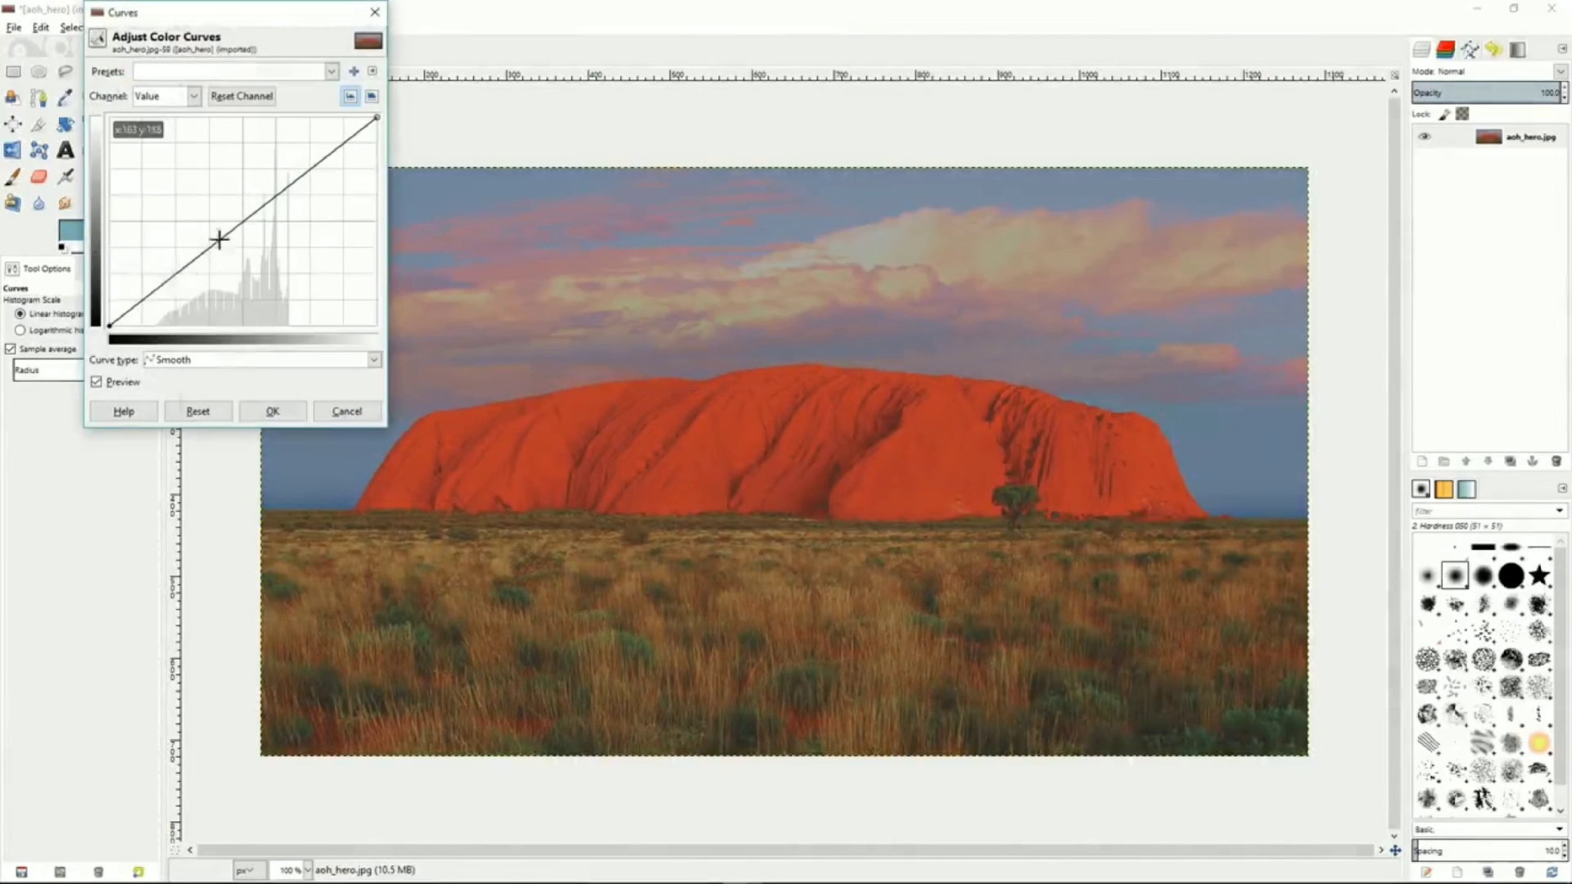
{"action": "left_click", "coordinate": [154, 288]}
{"action": "left_click_drag", "start_coordinate": [154, 288], "coordinate": [167, 306]}
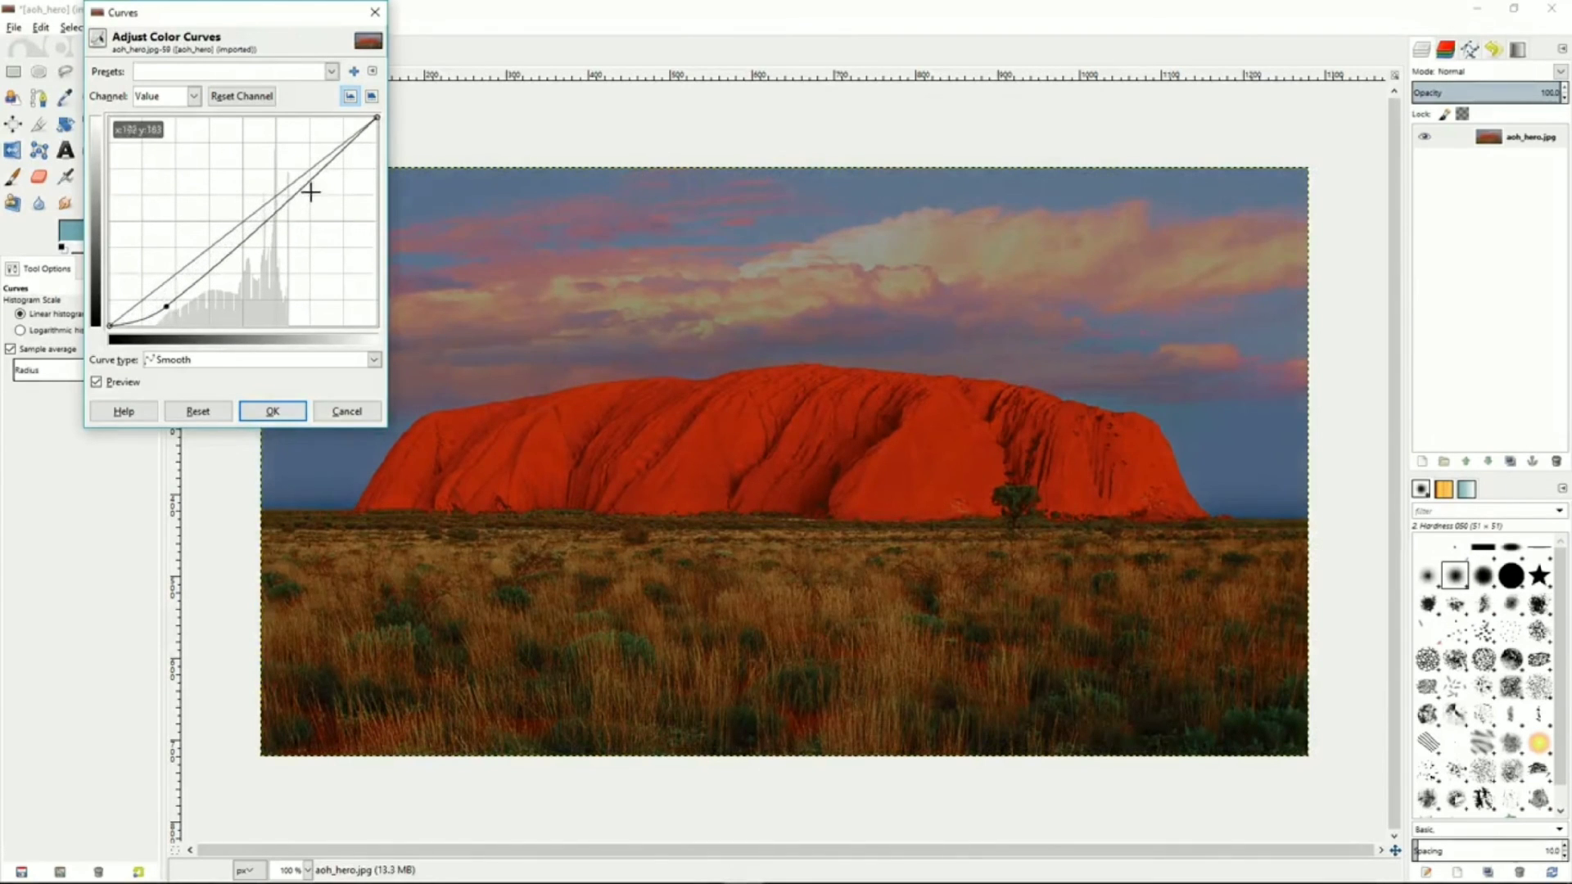
{"action": "left_click_drag", "start_coordinate": [331, 164], "coordinate": [317, 147]}
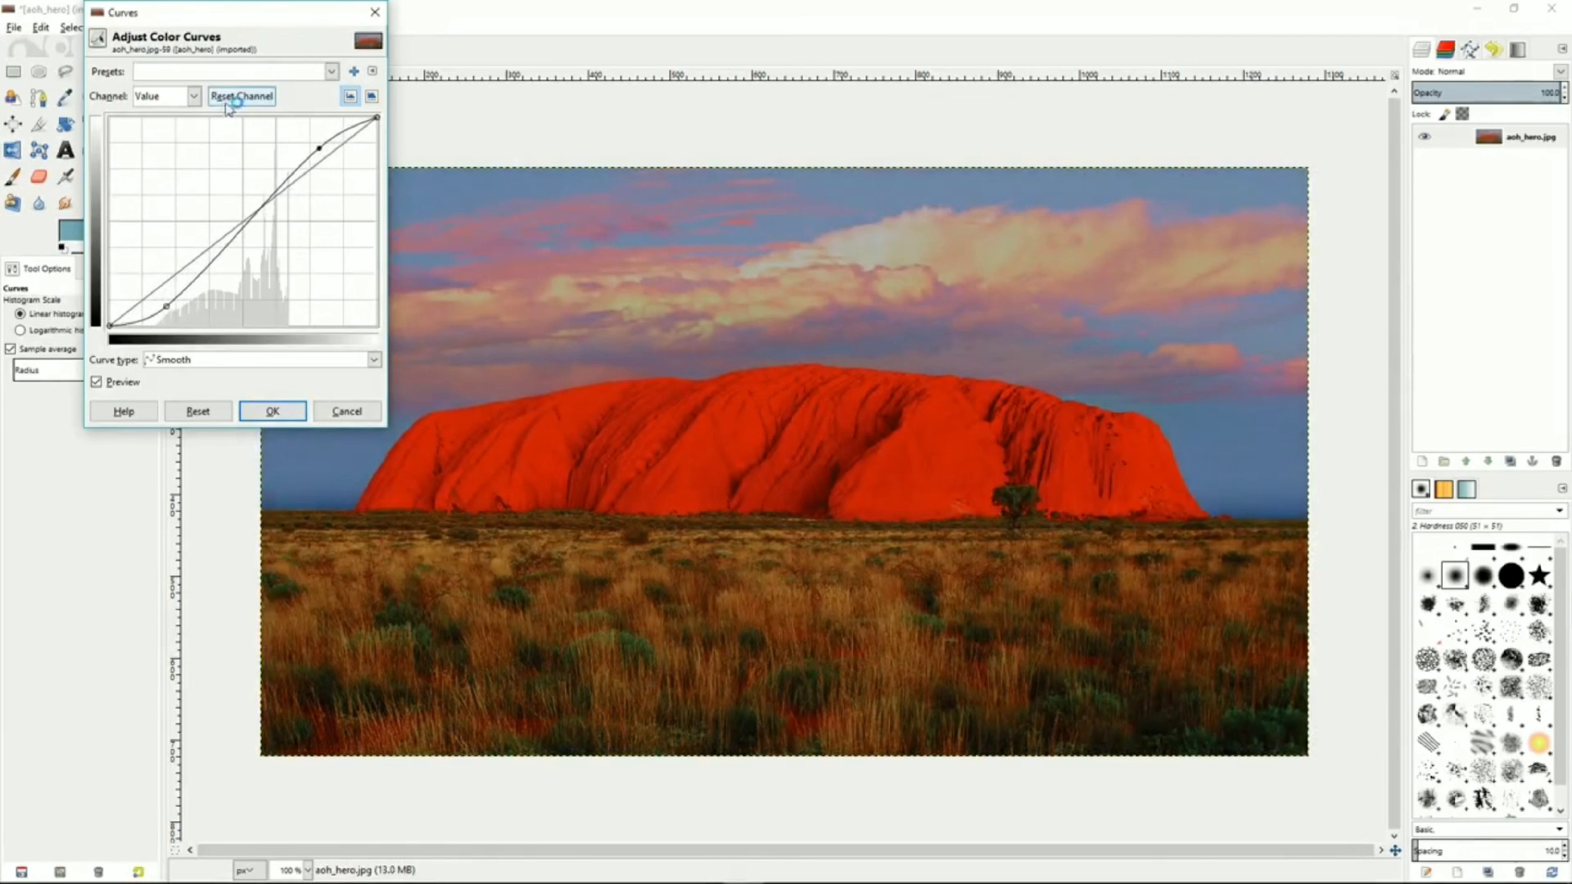
{"action": "left_click", "coordinate": [193, 98]}
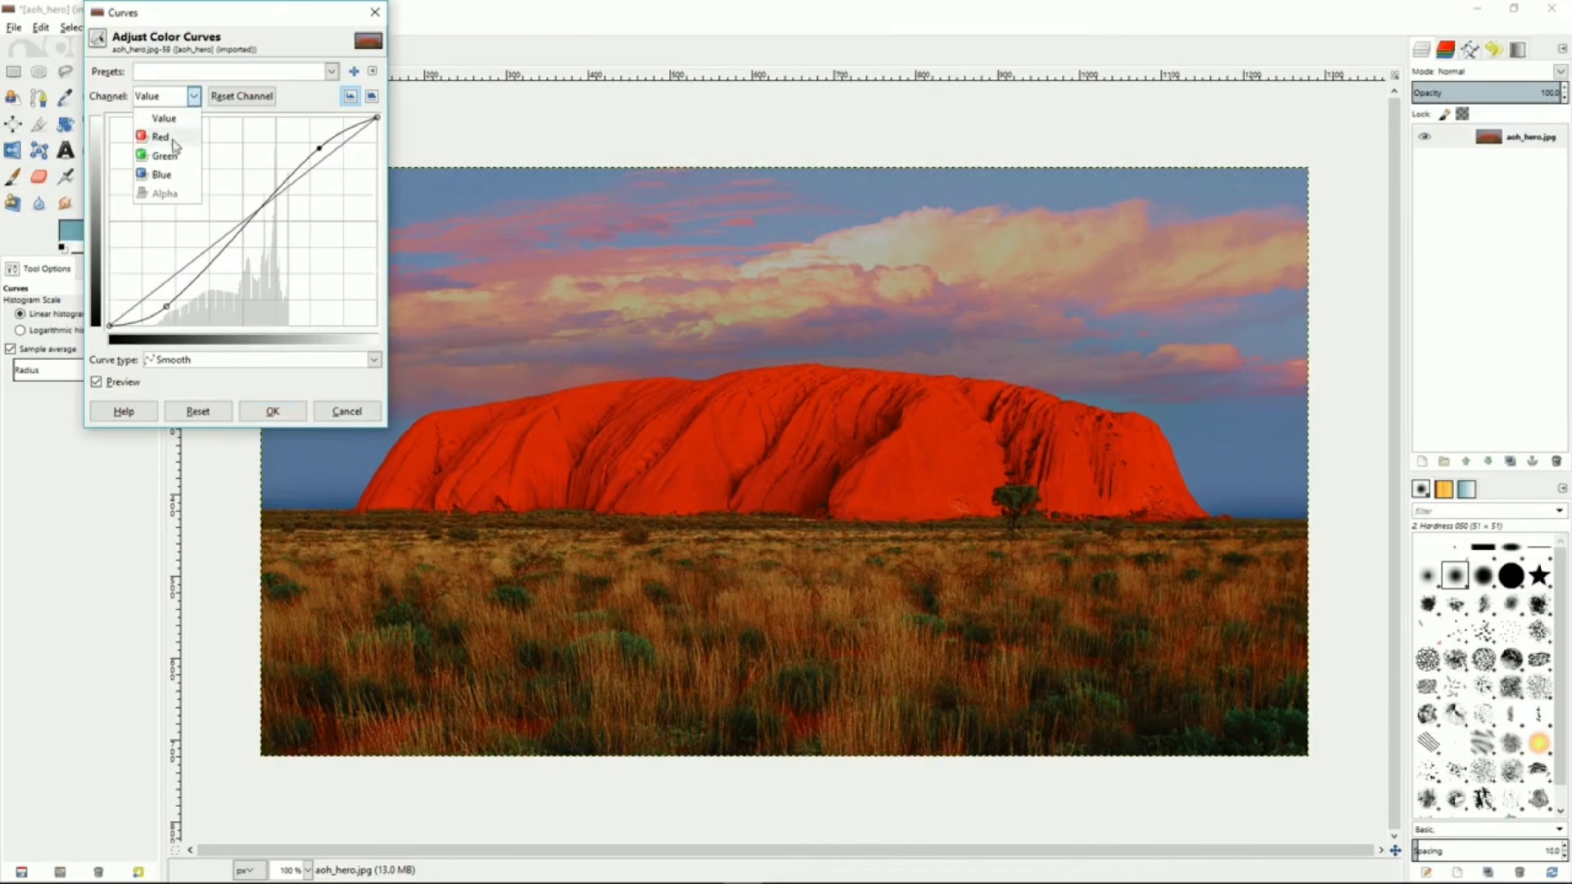
{"action": "left_click", "coordinate": [172, 142]}
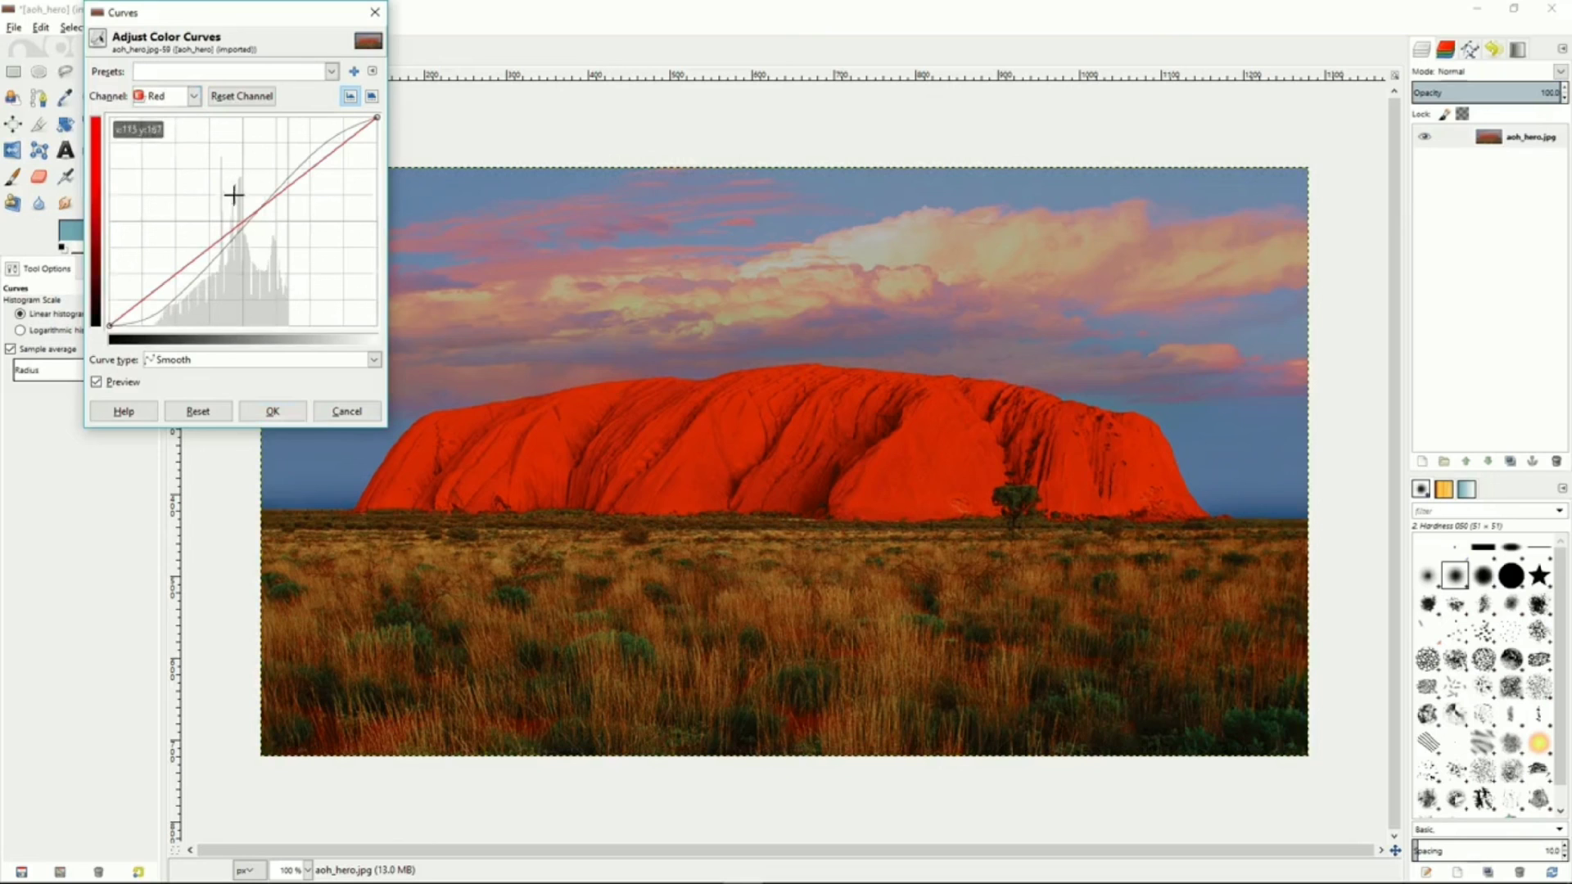
{"action": "left_click", "coordinate": [343, 411]}
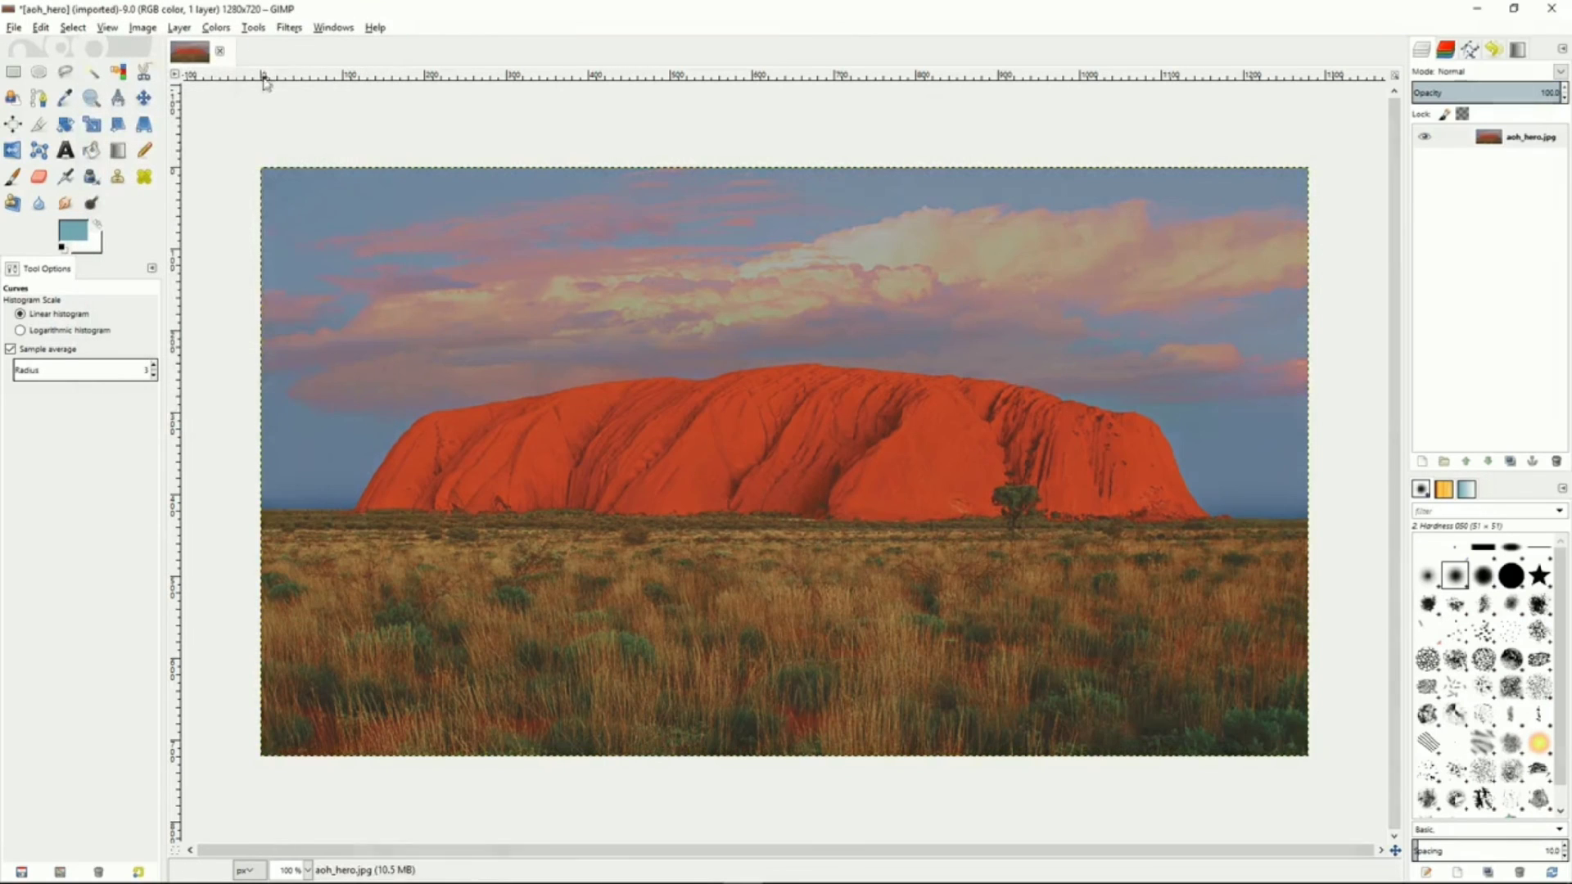
Preview Posterize on the desert photo at 2 levels, then cancel the dialog
{"action": "left_click", "coordinate": [216, 27]}
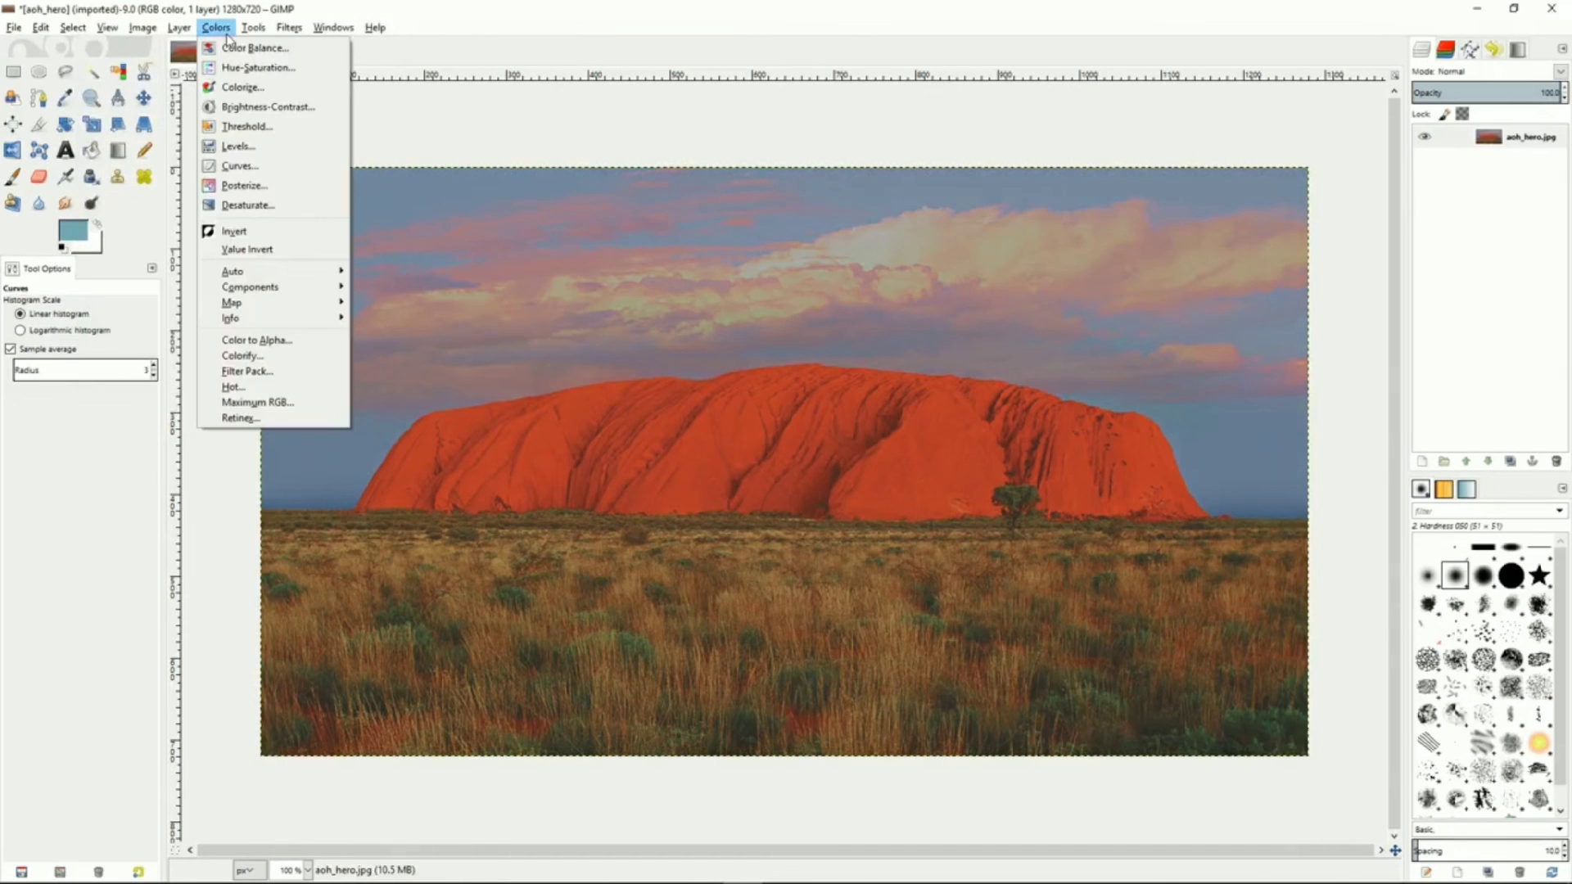
{"action": "left_click", "coordinate": [244, 185]}
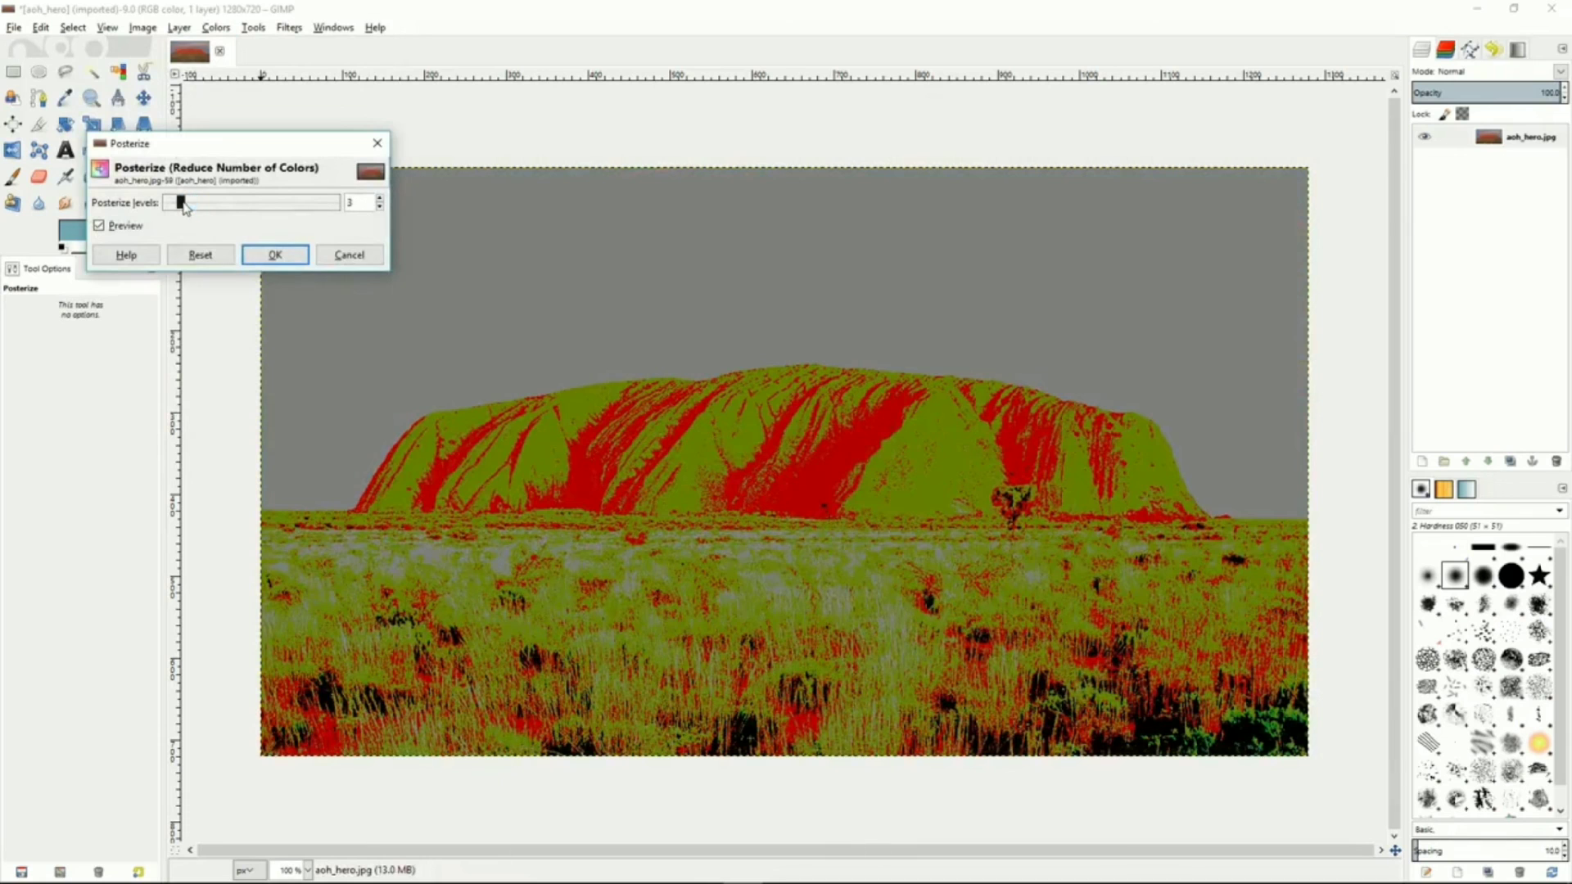
{"action": "mouse_move", "coordinate": [183, 208]}
{"action": "left_mouse_down"}
{"action": "mouse_move", "coordinate": [303, 215]}
{"action": "mouse_move", "coordinate": [174, 206]}
{"action": "left_mouse_up"}
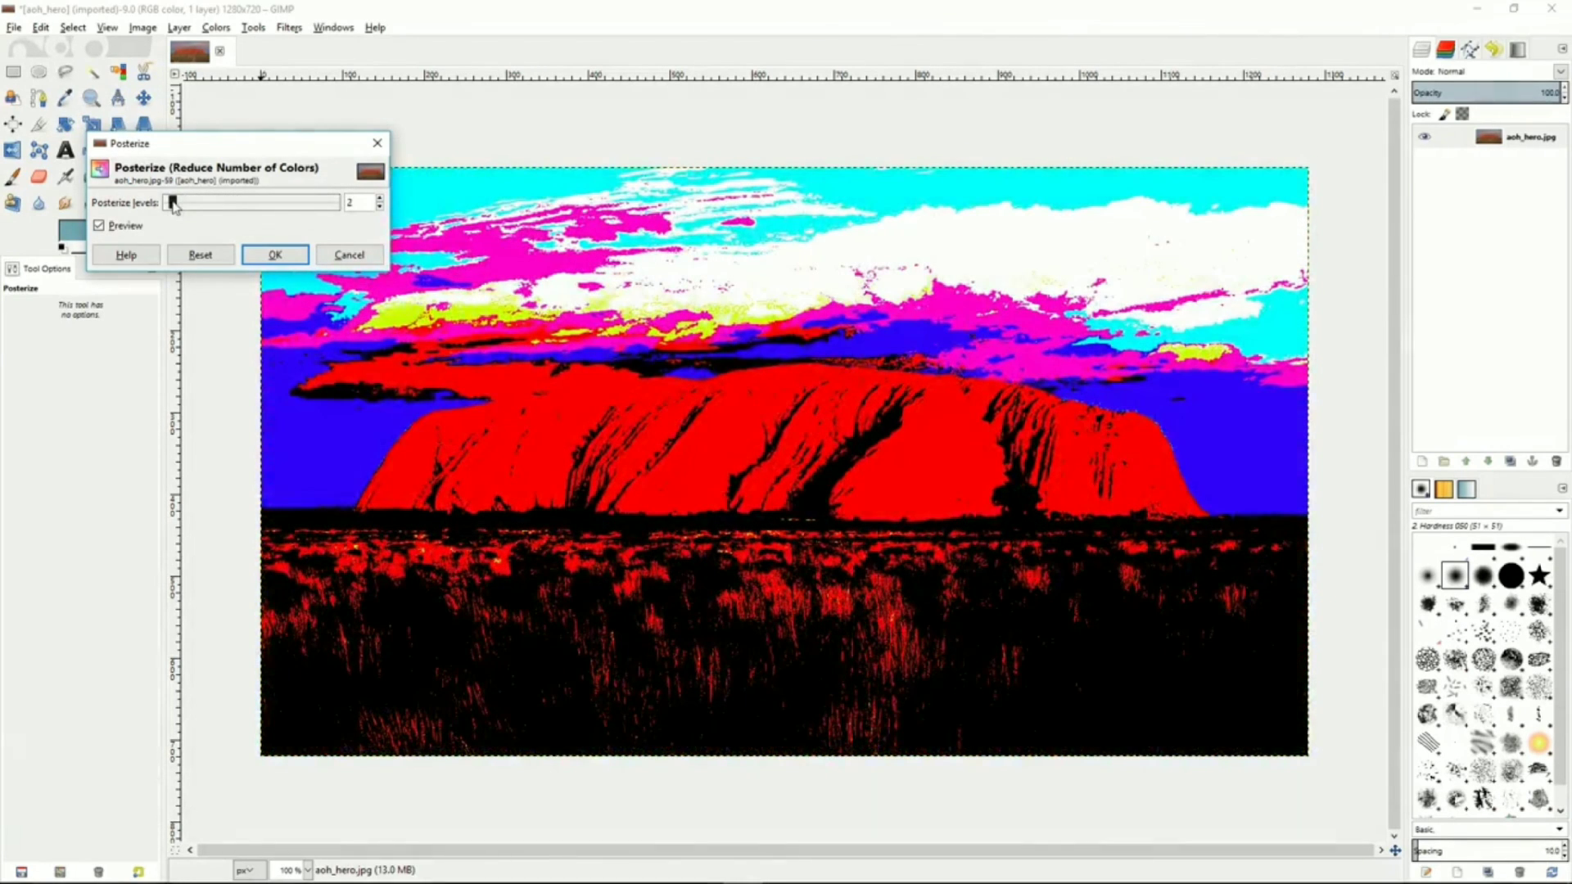
{"action": "left_click", "coordinate": [338, 255]}
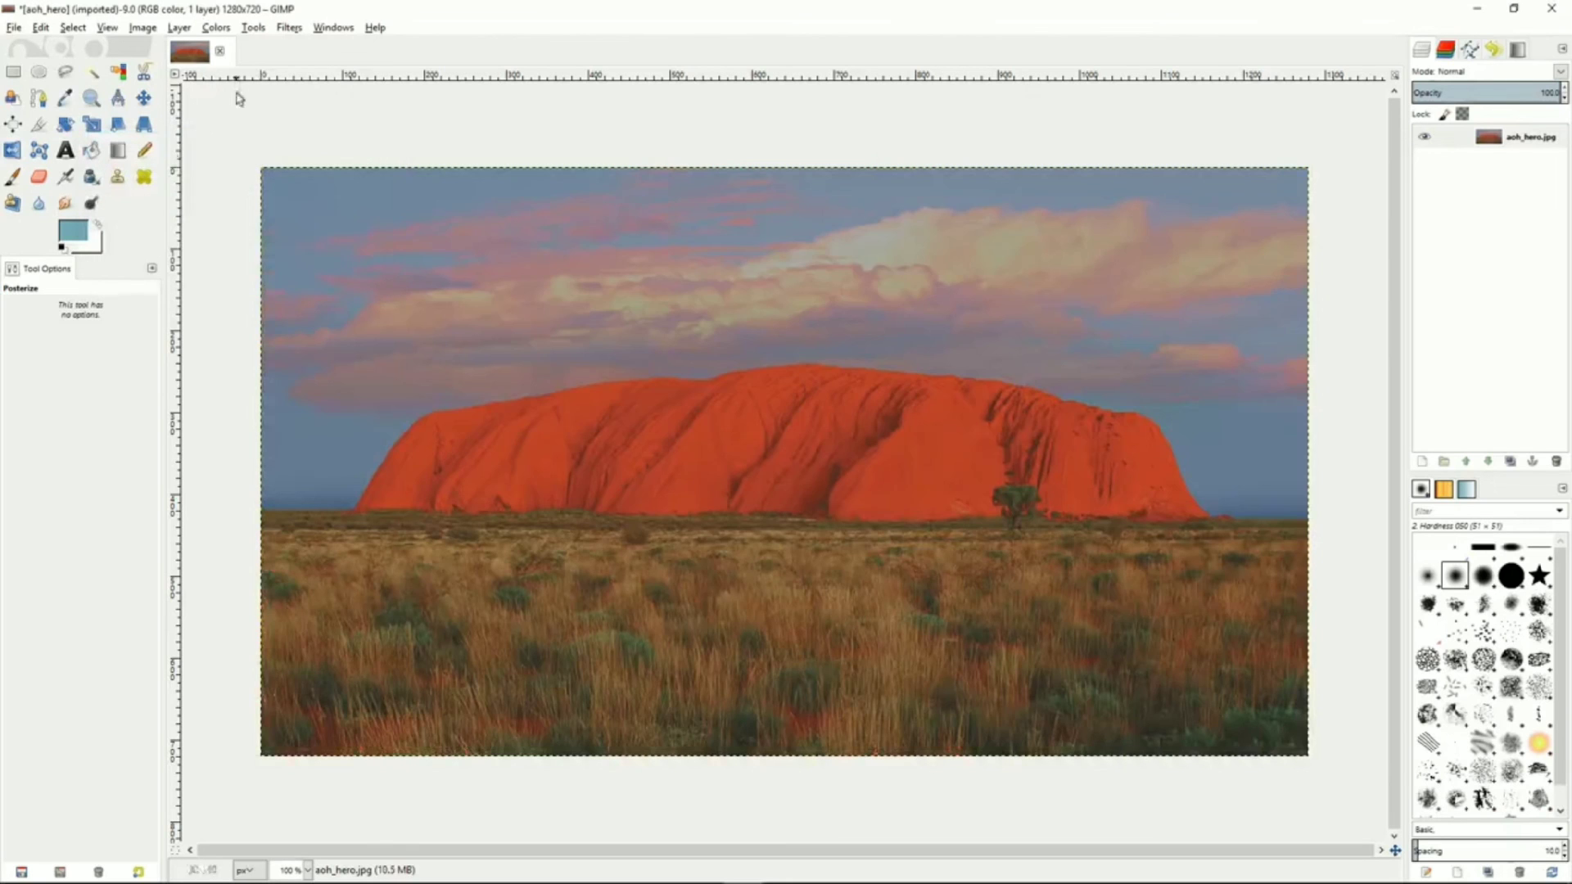
Compare Desaturate previews using Lightness, Luminosity and Average, then cancel the dialog
{"action": "left_click", "coordinate": [217, 27]}
{"action": "left_click", "coordinate": [263, 204]}
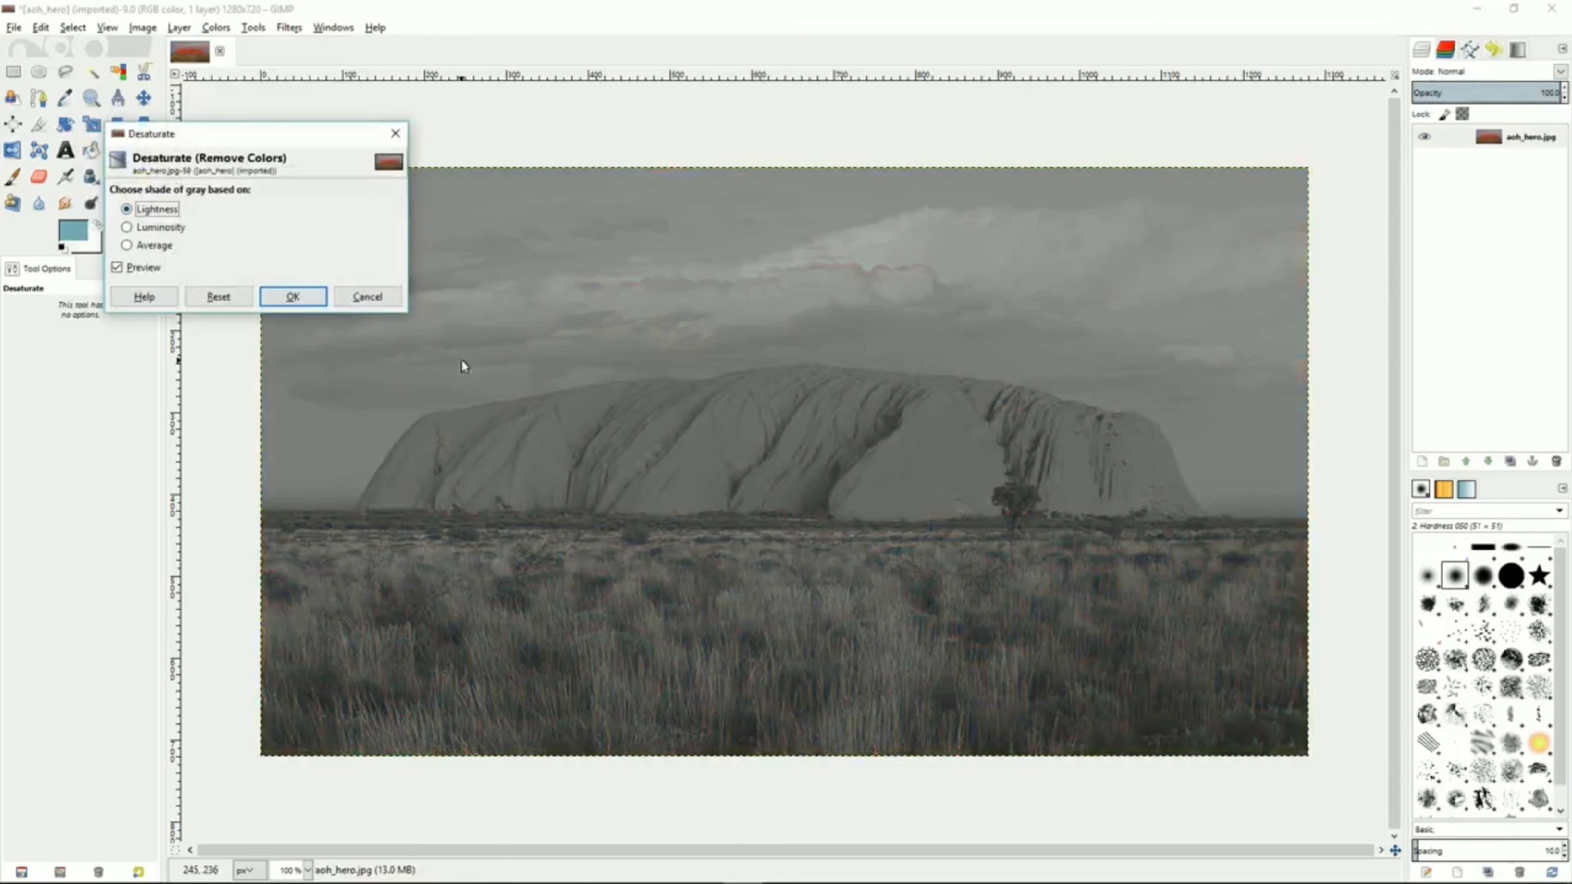
{"action": "left_click", "coordinate": [128, 228]}
{"action": "left_click", "coordinate": [127, 246]}
{"action": "left_click", "coordinate": [128, 227]}
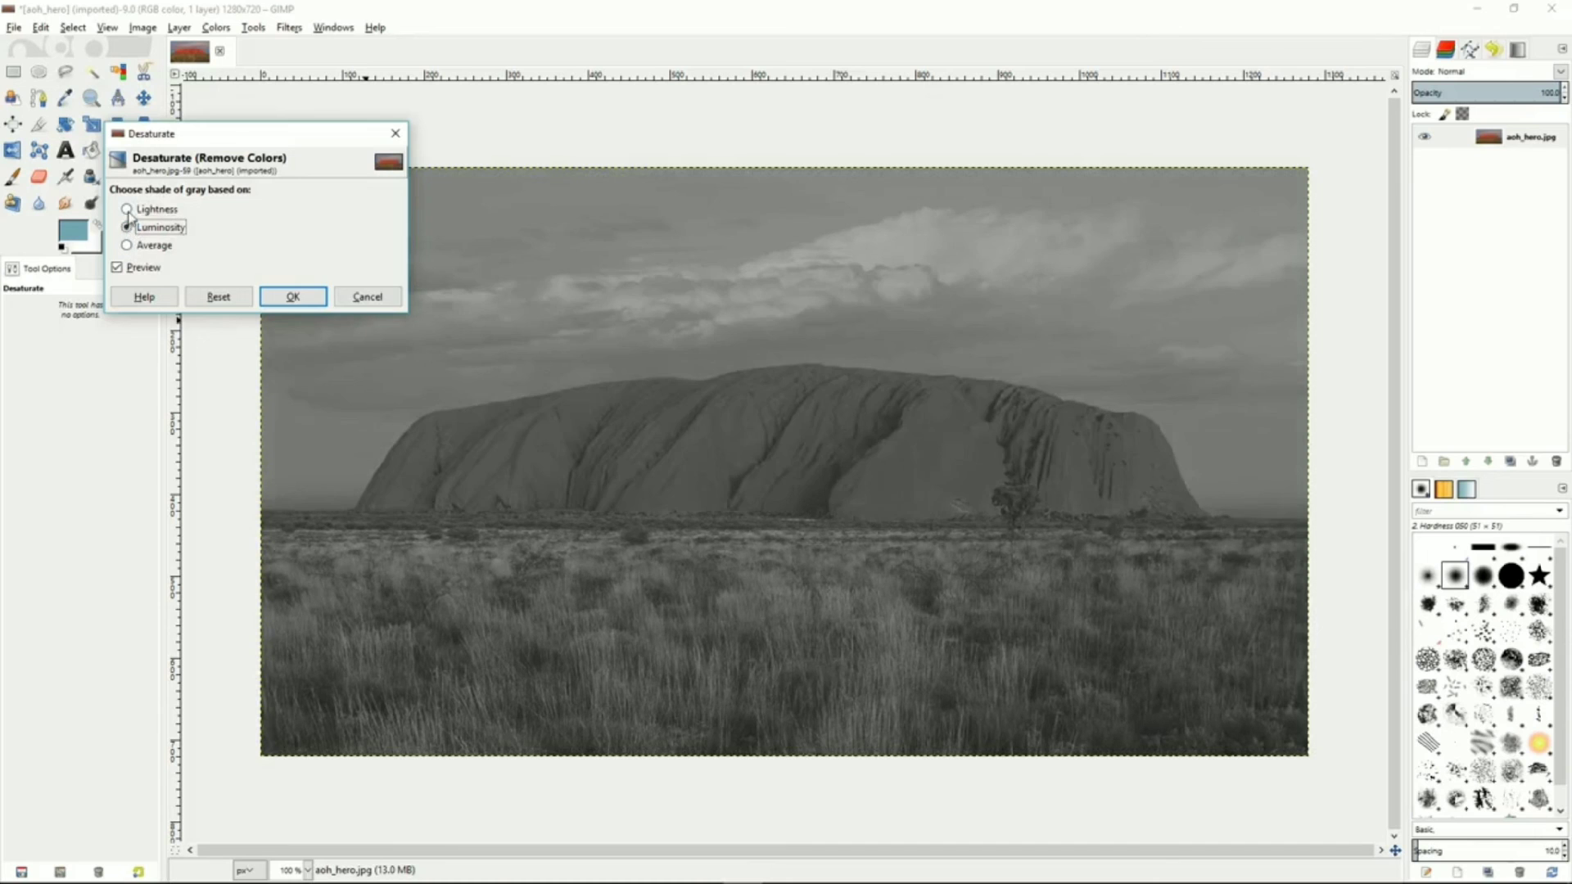
{"action": "left_click", "coordinate": [129, 210]}
{"action": "left_click", "coordinate": [128, 228]}
{"action": "left_click", "coordinate": [366, 296]}
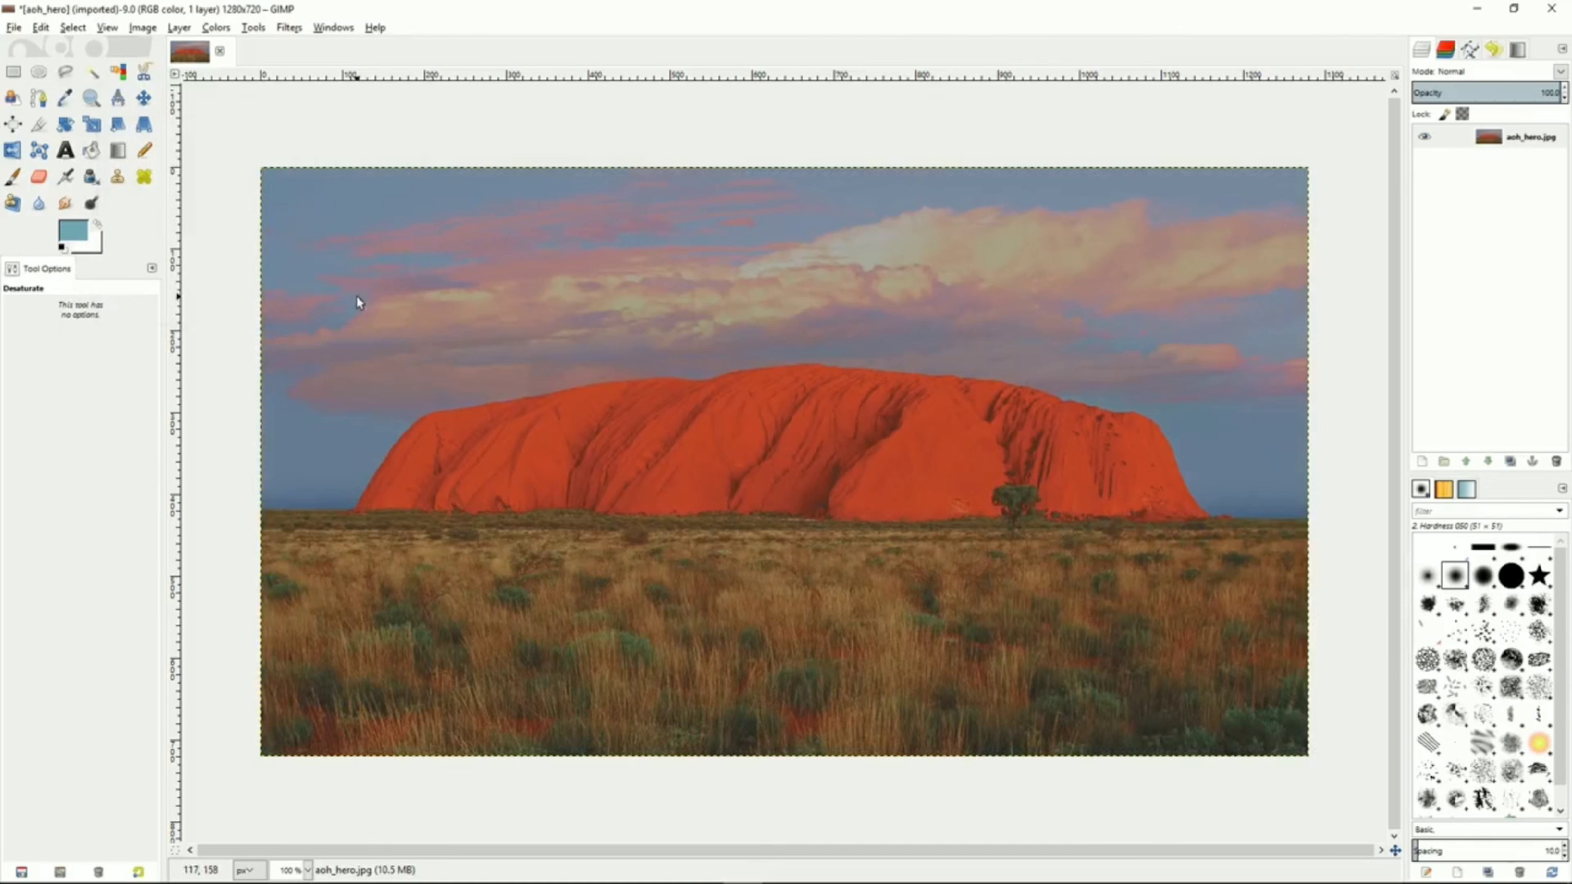
{"action": "left_click", "coordinate": [216, 28]}
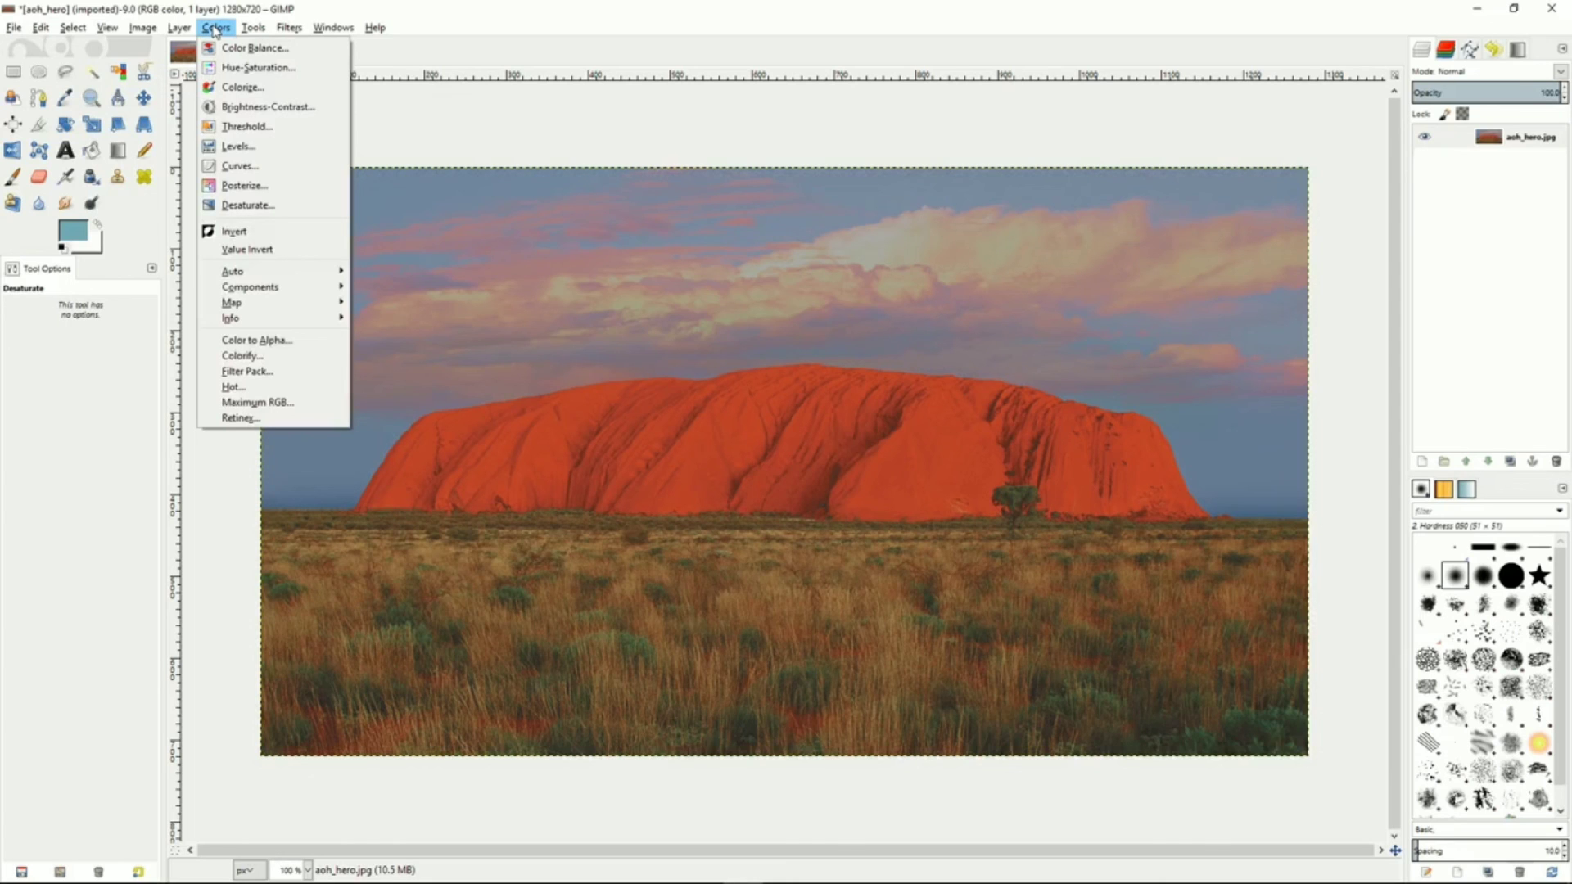
{"action": "left_click", "coordinate": [215, 31]}
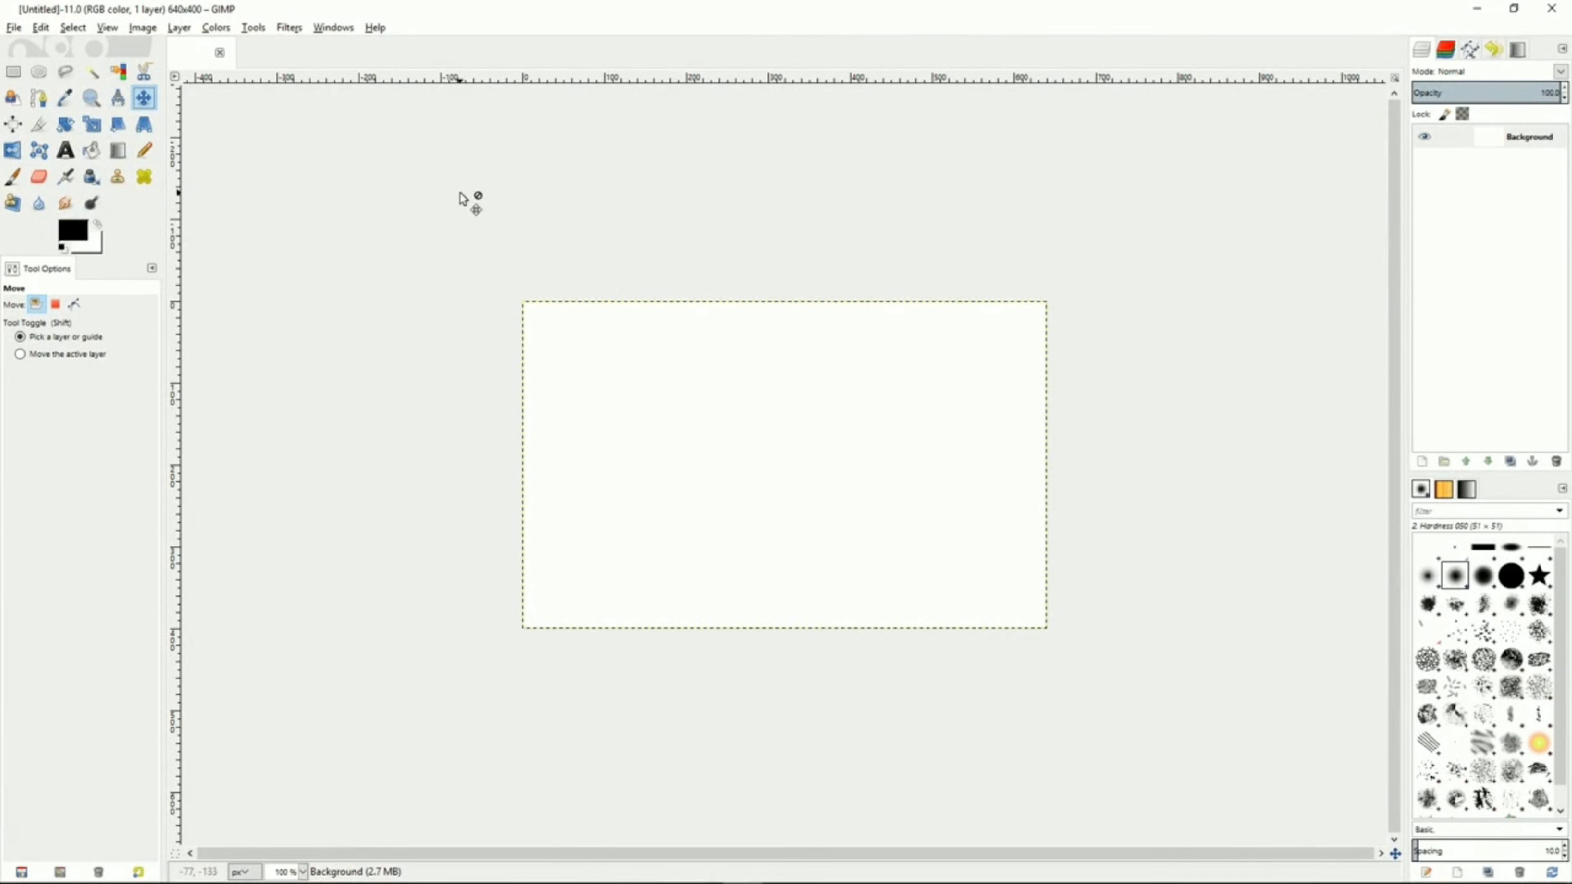
Draw an open polygonal path of four anchors, about 110 by 50 px, on the blank canvas with the Paths tool
{"action": "left_click", "coordinate": [39, 99]}
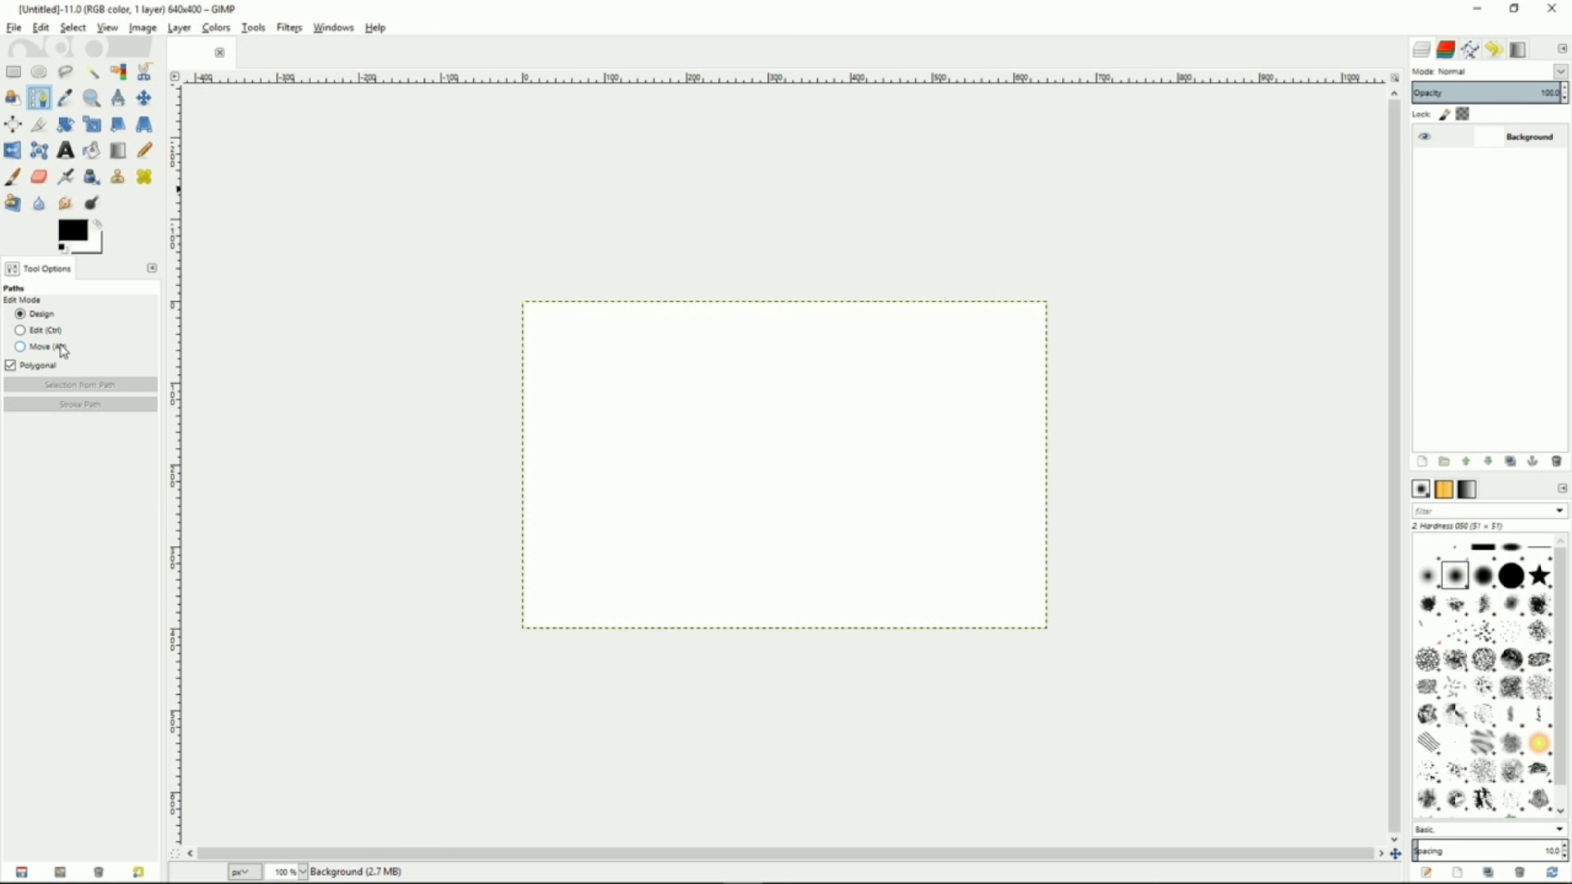
{"action": "left_click", "coordinate": [624, 378]}
{"action": "left_click", "coordinate": [793, 373]}
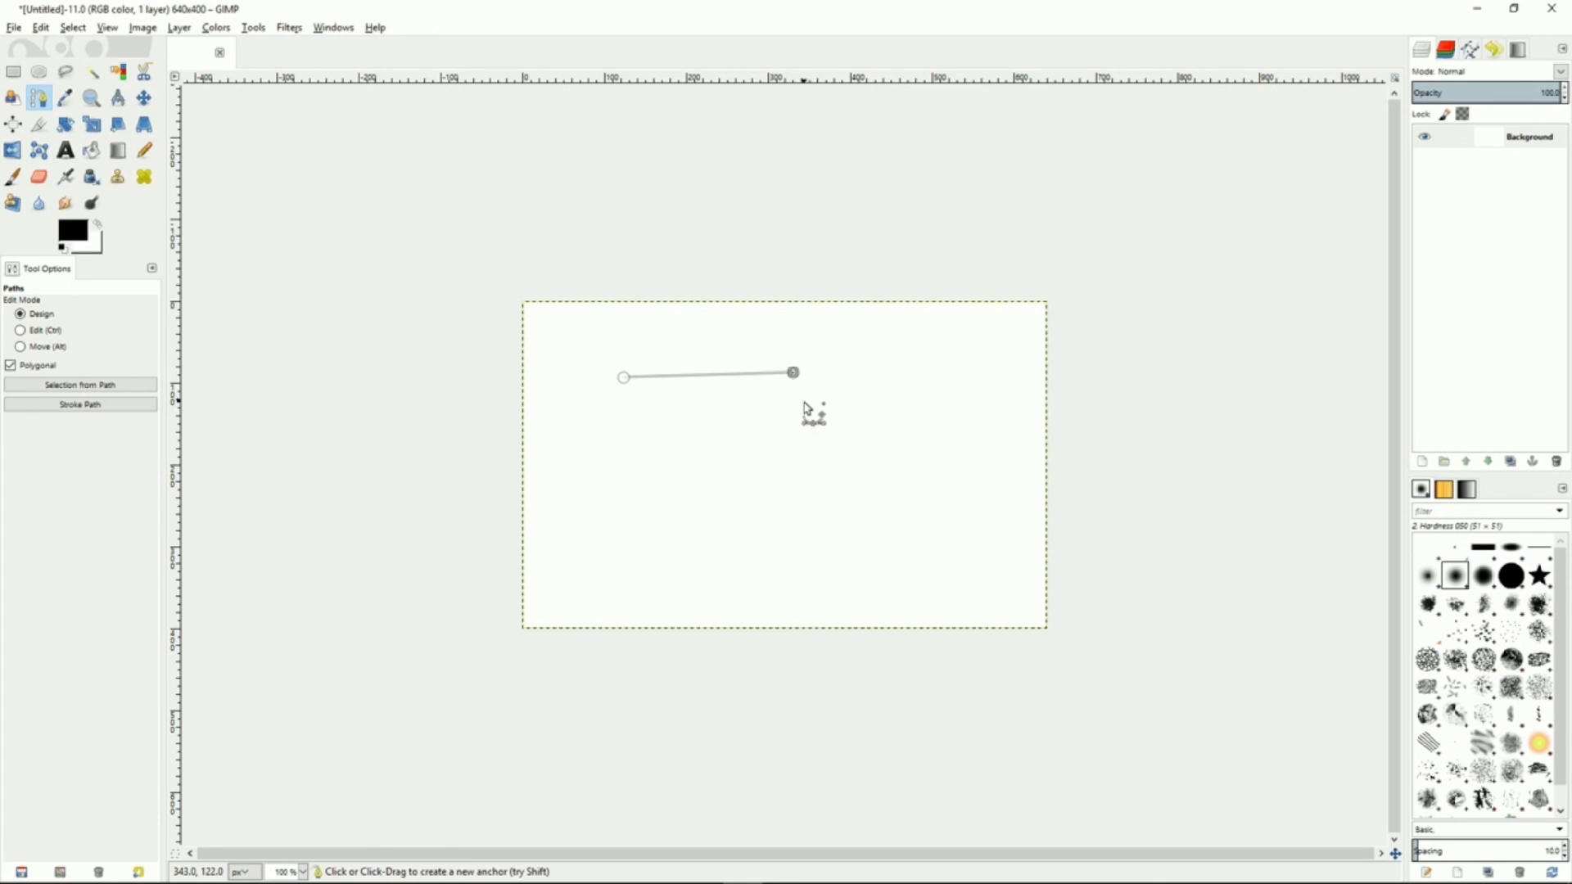
{"action": "left_click", "coordinate": [796, 449]}
{"action": "left_click", "coordinate": [631, 455]}
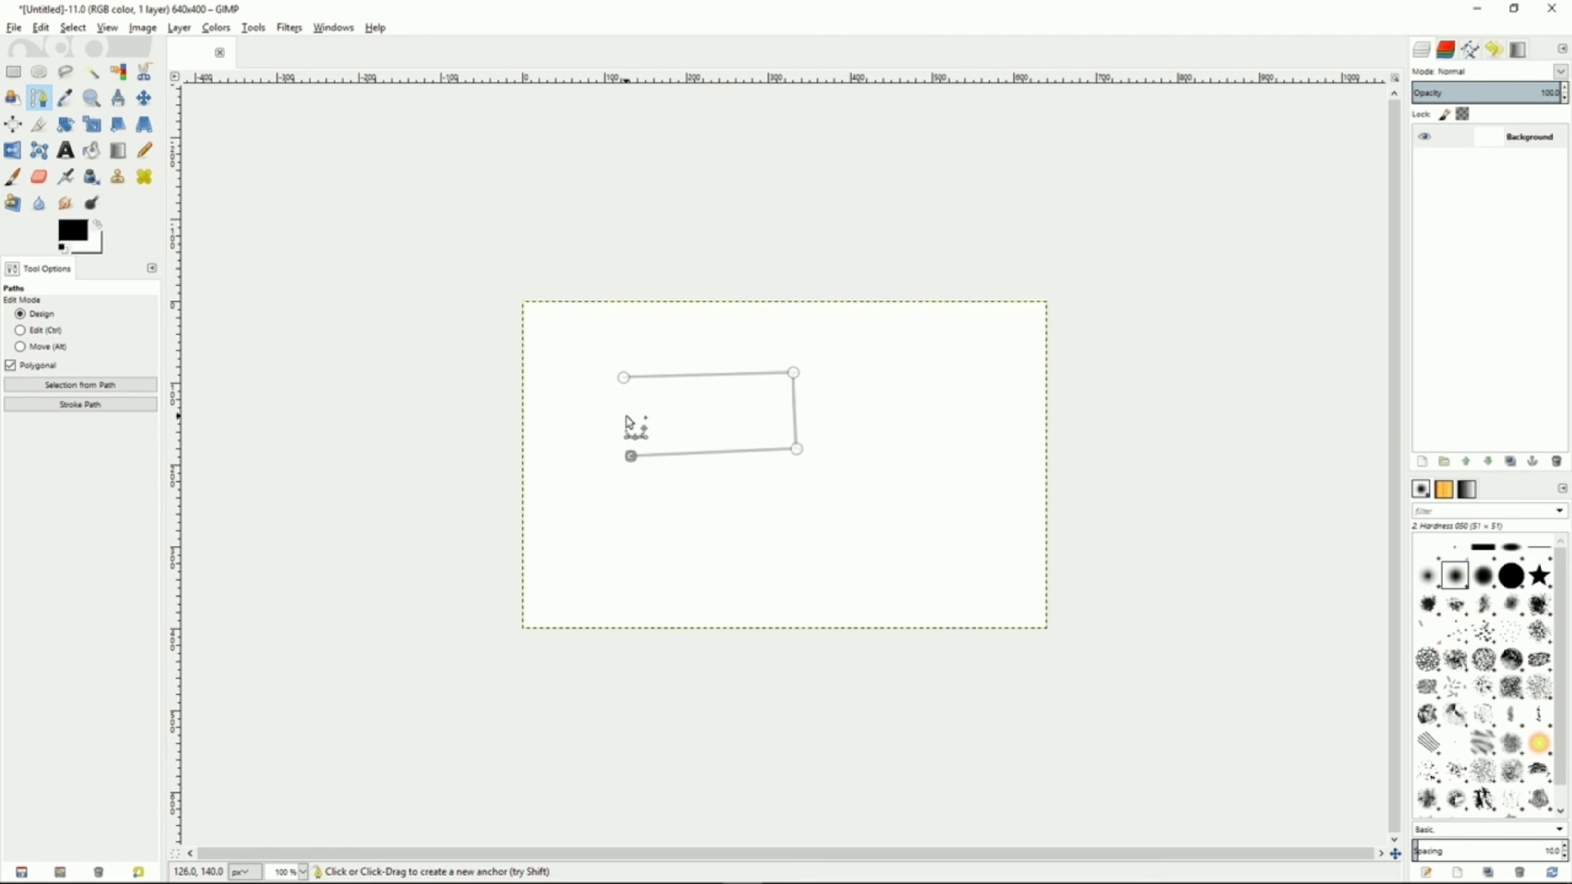
Close the path into a quadrilateral in Edit mode, then shift it up and left in Move mode
{"action": "left_click", "coordinate": [21, 332]}
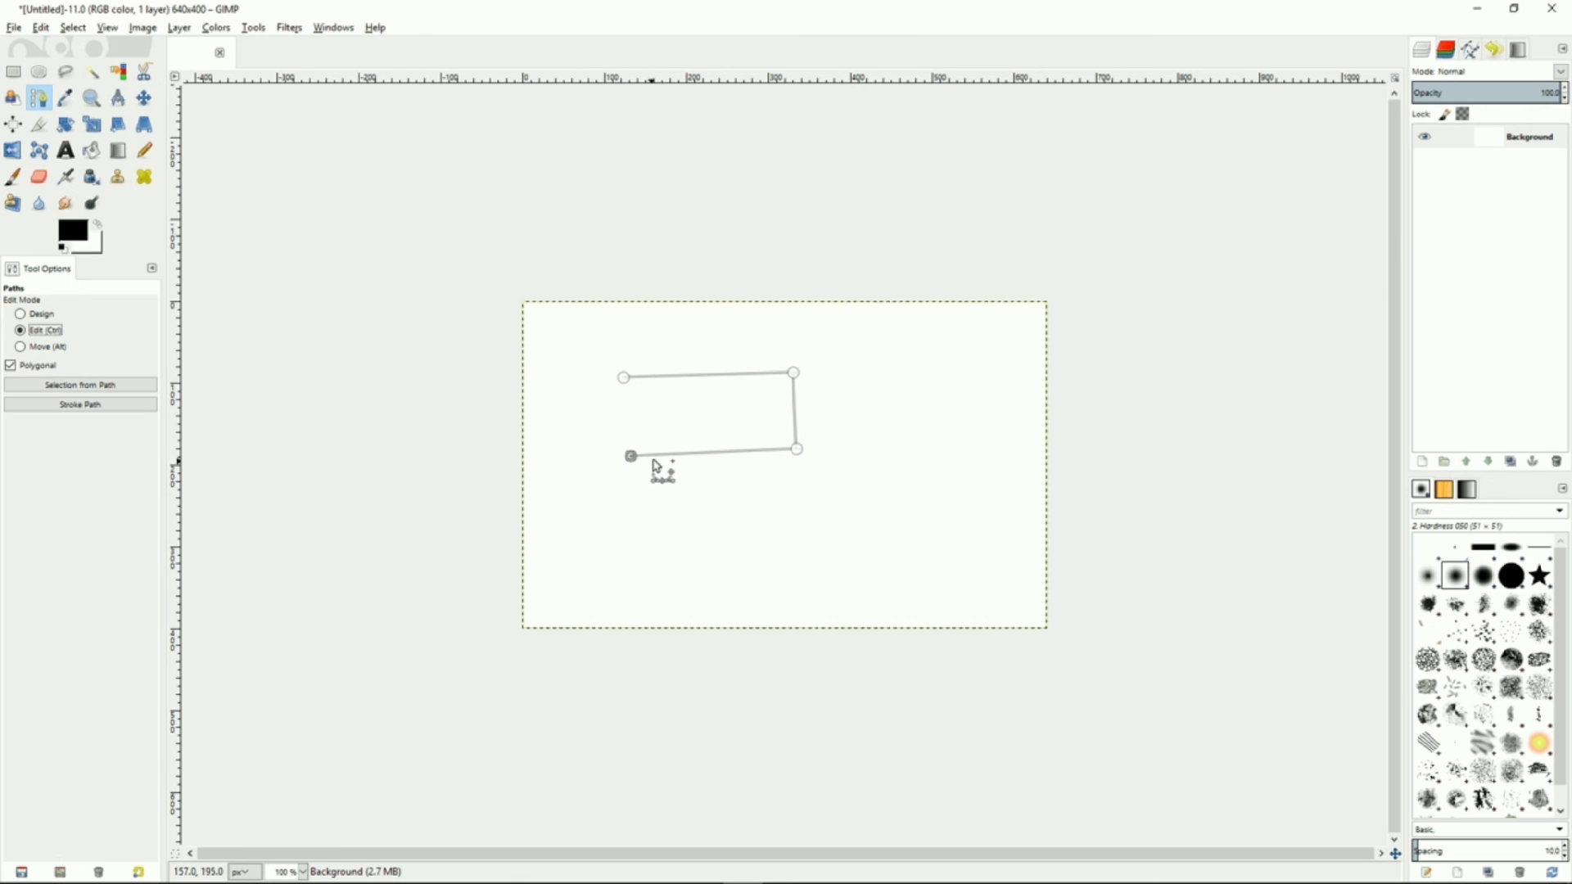
{"action": "left_click", "coordinate": [625, 379]}
{"action": "left_click", "coordinate": [24, 350]}
{"action": "left_click_drag", "start_coordinate": [729, 426], "coordinate": [696, 413]}
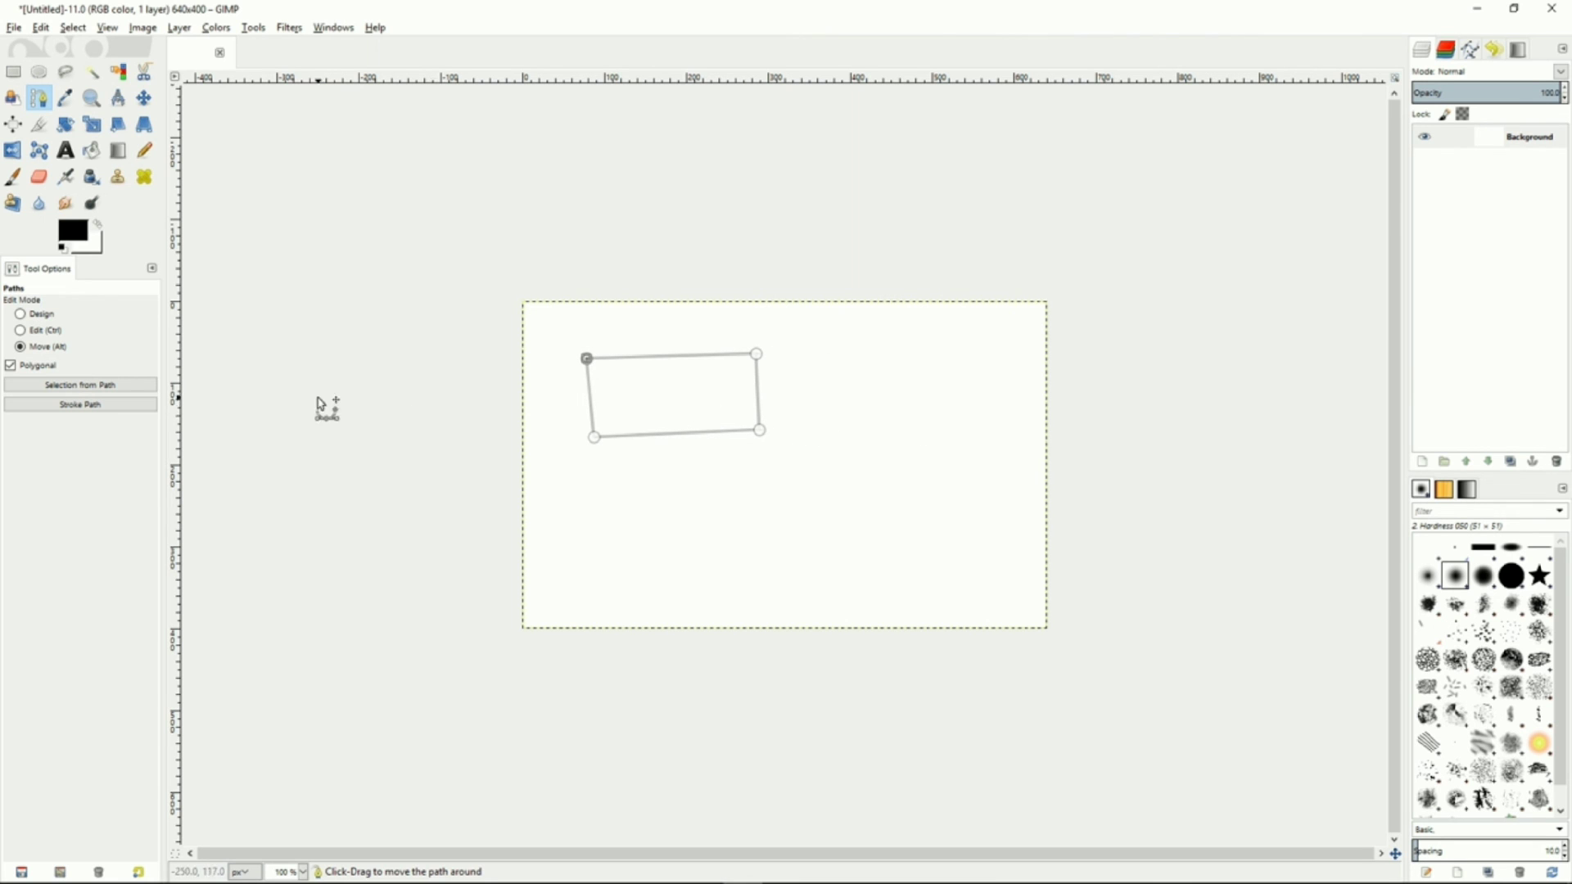
Convert the path to a selection and stroke it with a 6 px solid line
{"action": "left_click", "coordinate": [64, 388]}
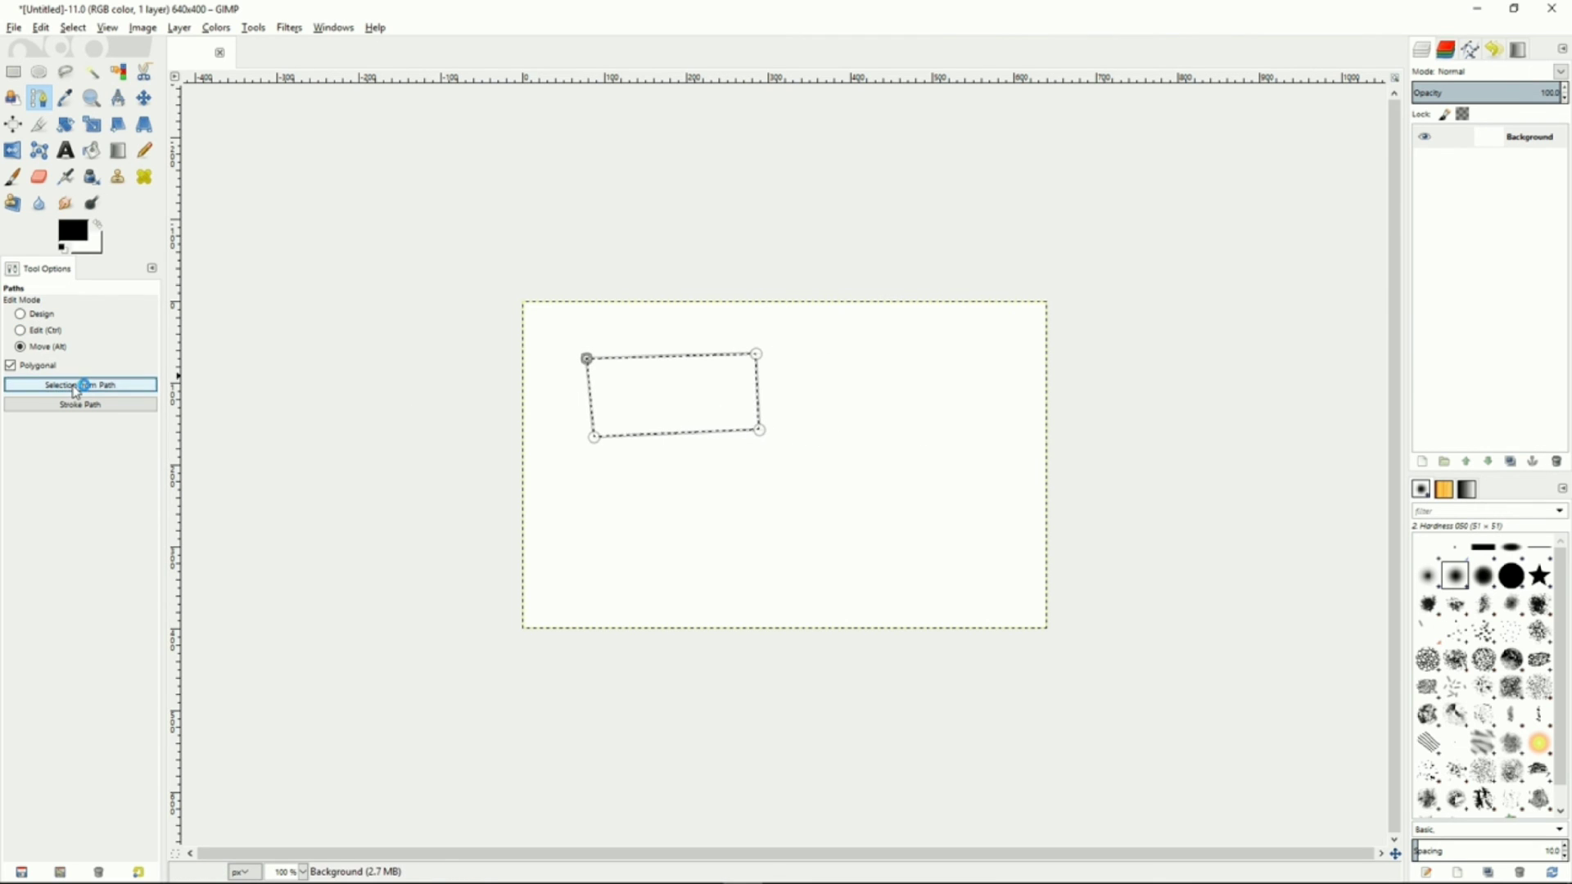
{"action": "left_click", "coordinate": [82, 406]}
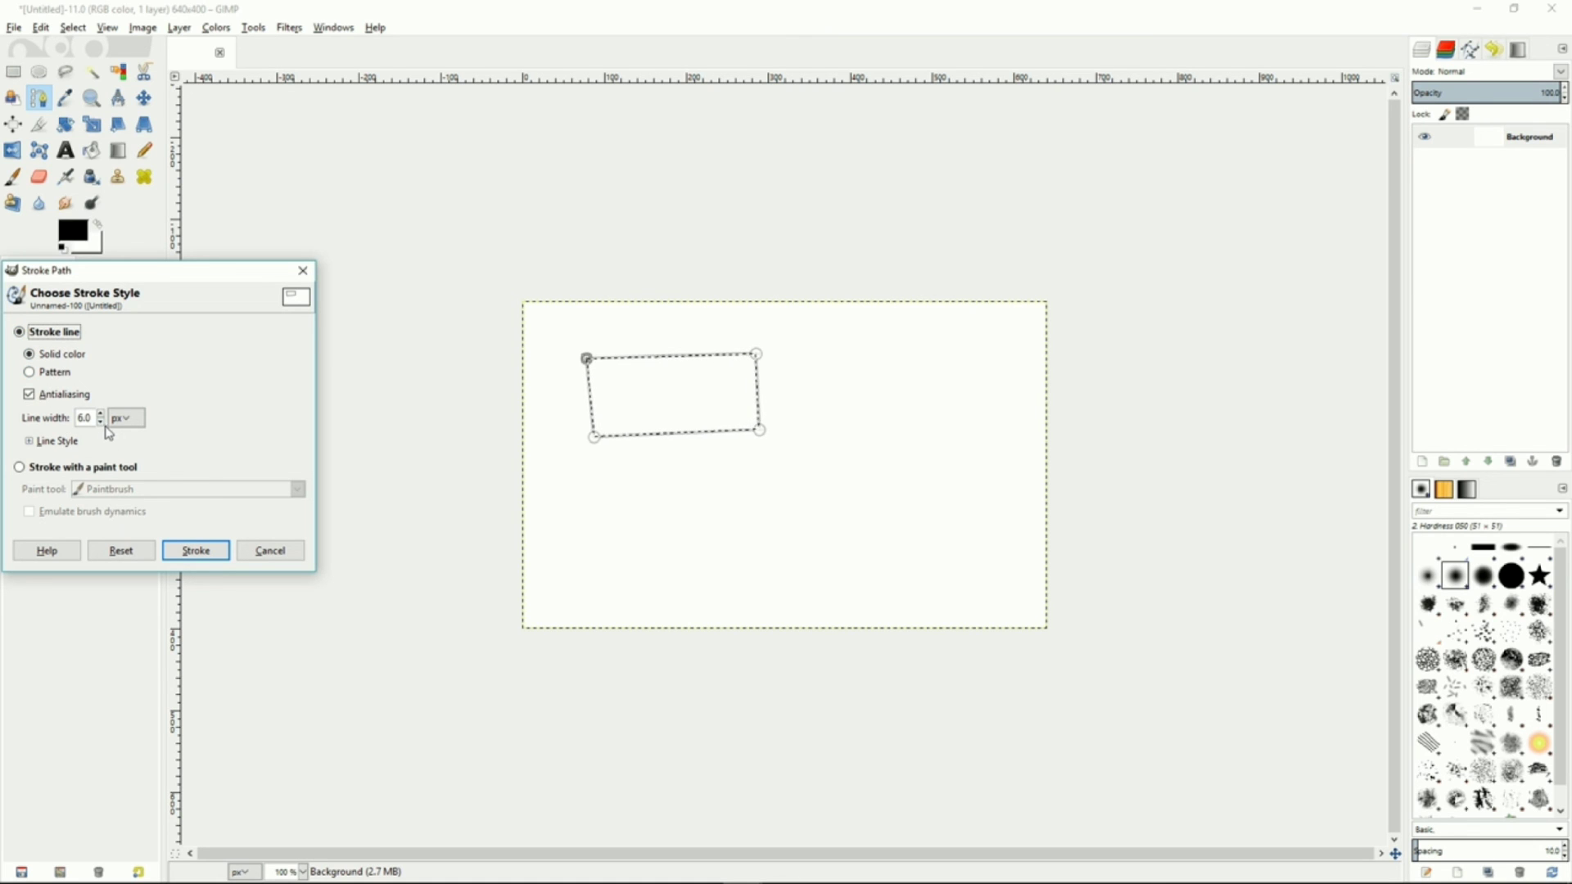
{"action": "left_click", "coordinate": [195, 551]}
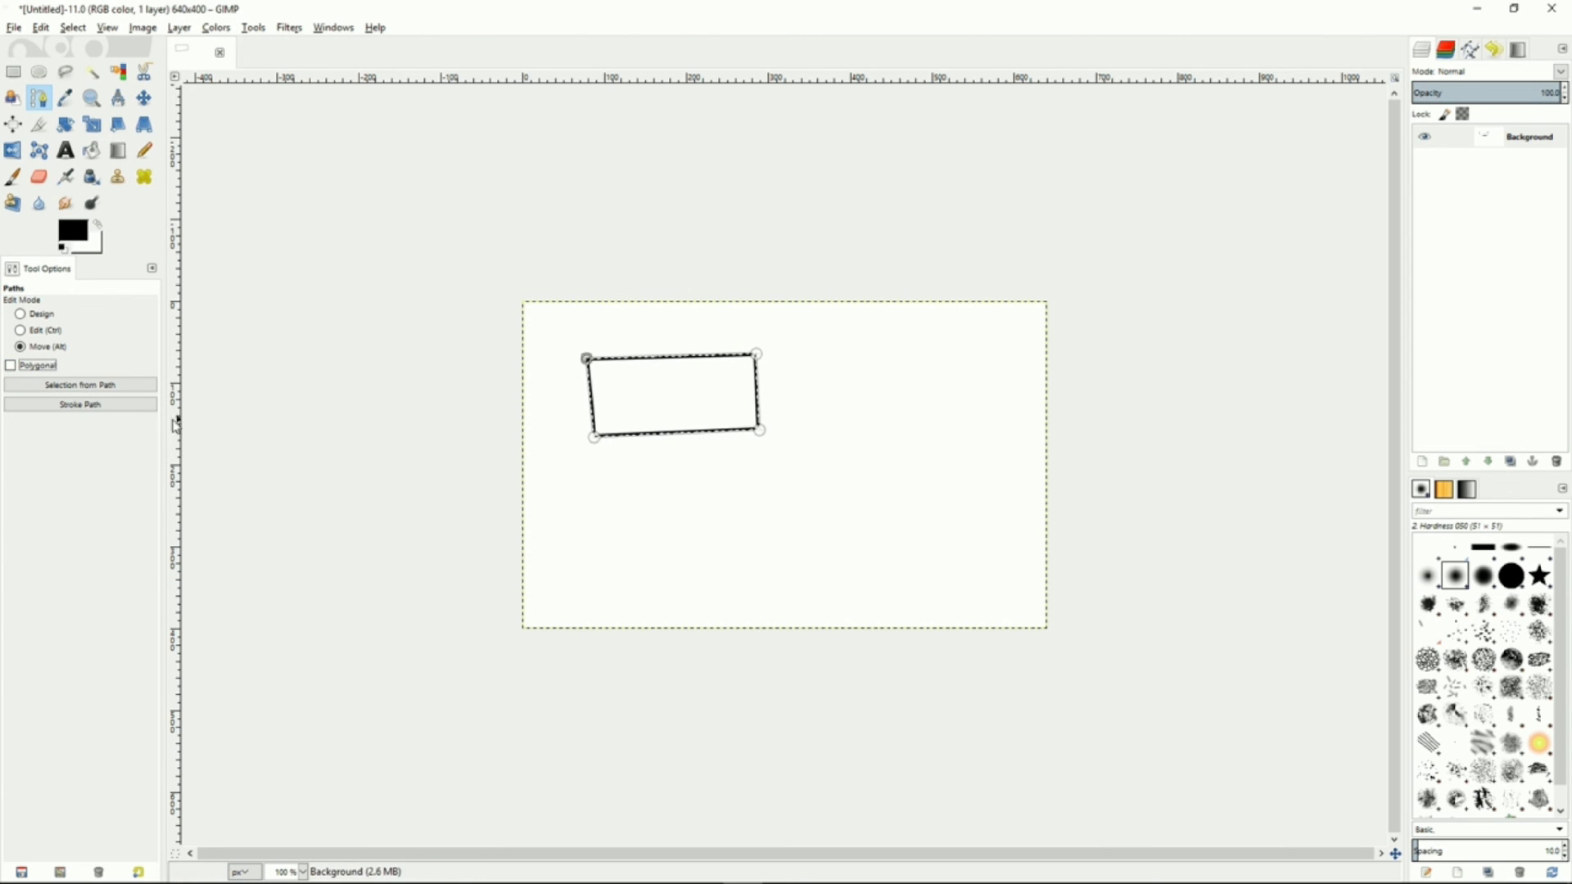
Start a new curved path component below the rectangle in Design mode, dragging out anchors and handles
{"action": "left_click", "coordinate": [21, 315]}
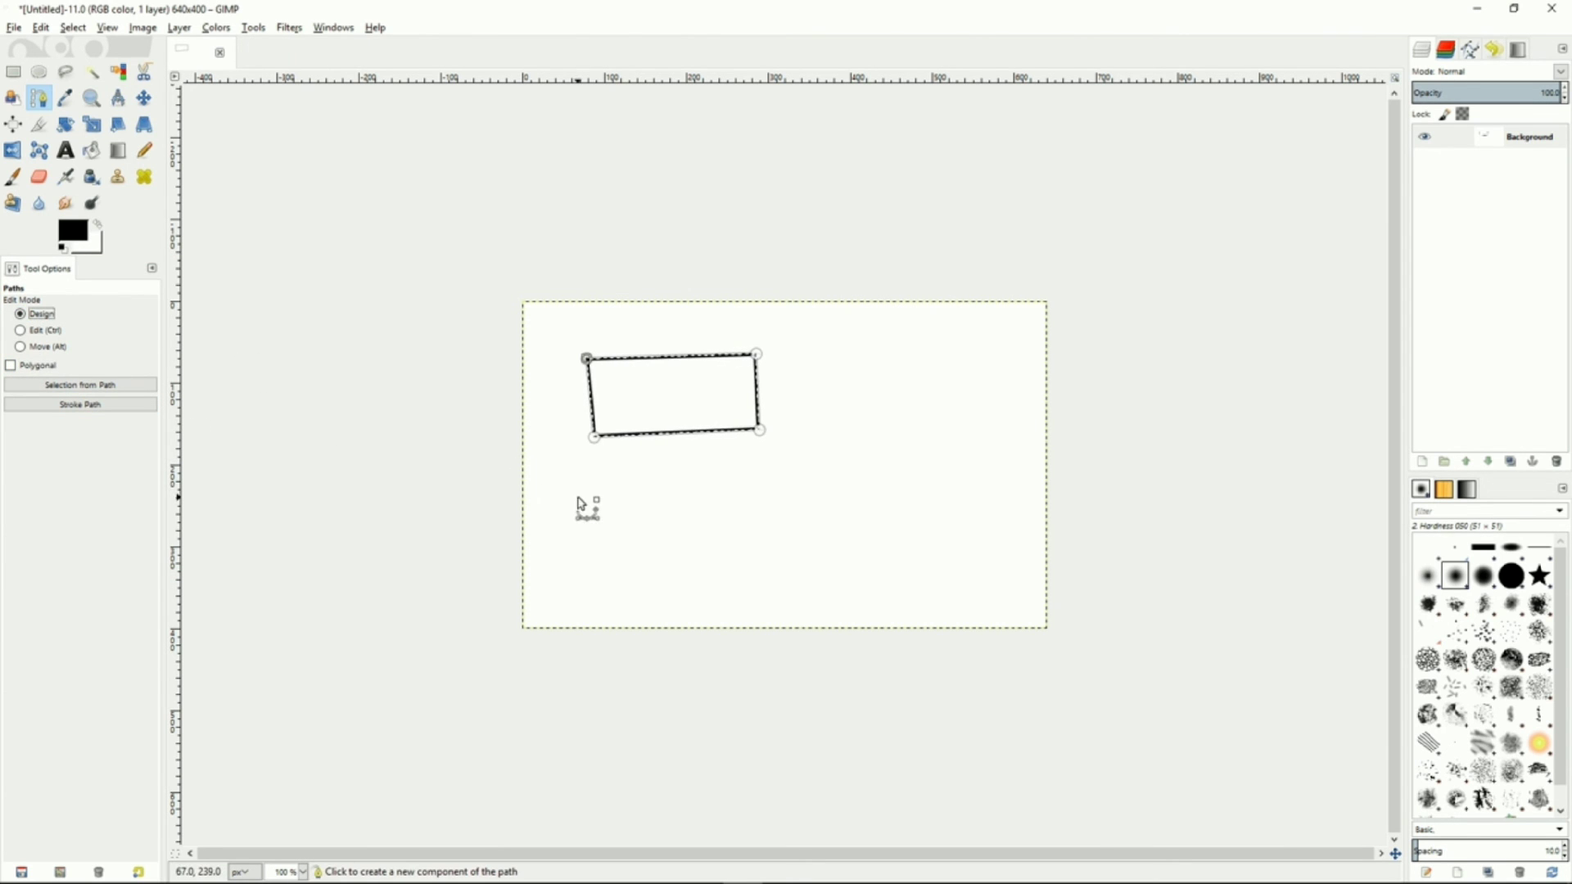
{"action": "left_click_drag", "start_coordinate": [615, 493], "coordinate": [739, 496]}
{"action": "left_click", "coordinate": [835, 539]}
{"action": "mouse_move", "coordinate": [831, 534]}
{"action": "left_mouse_down"}
{"action": "mouse_move", "coordinate": [793, 517]}
{"action": "mouse_move", "coordinate": [812, 539]}
{"action": "left_mouse_up"}
{"action": "left_click_drag", "start_coordinate": [716, 560], "coordinate": [768, 579]}
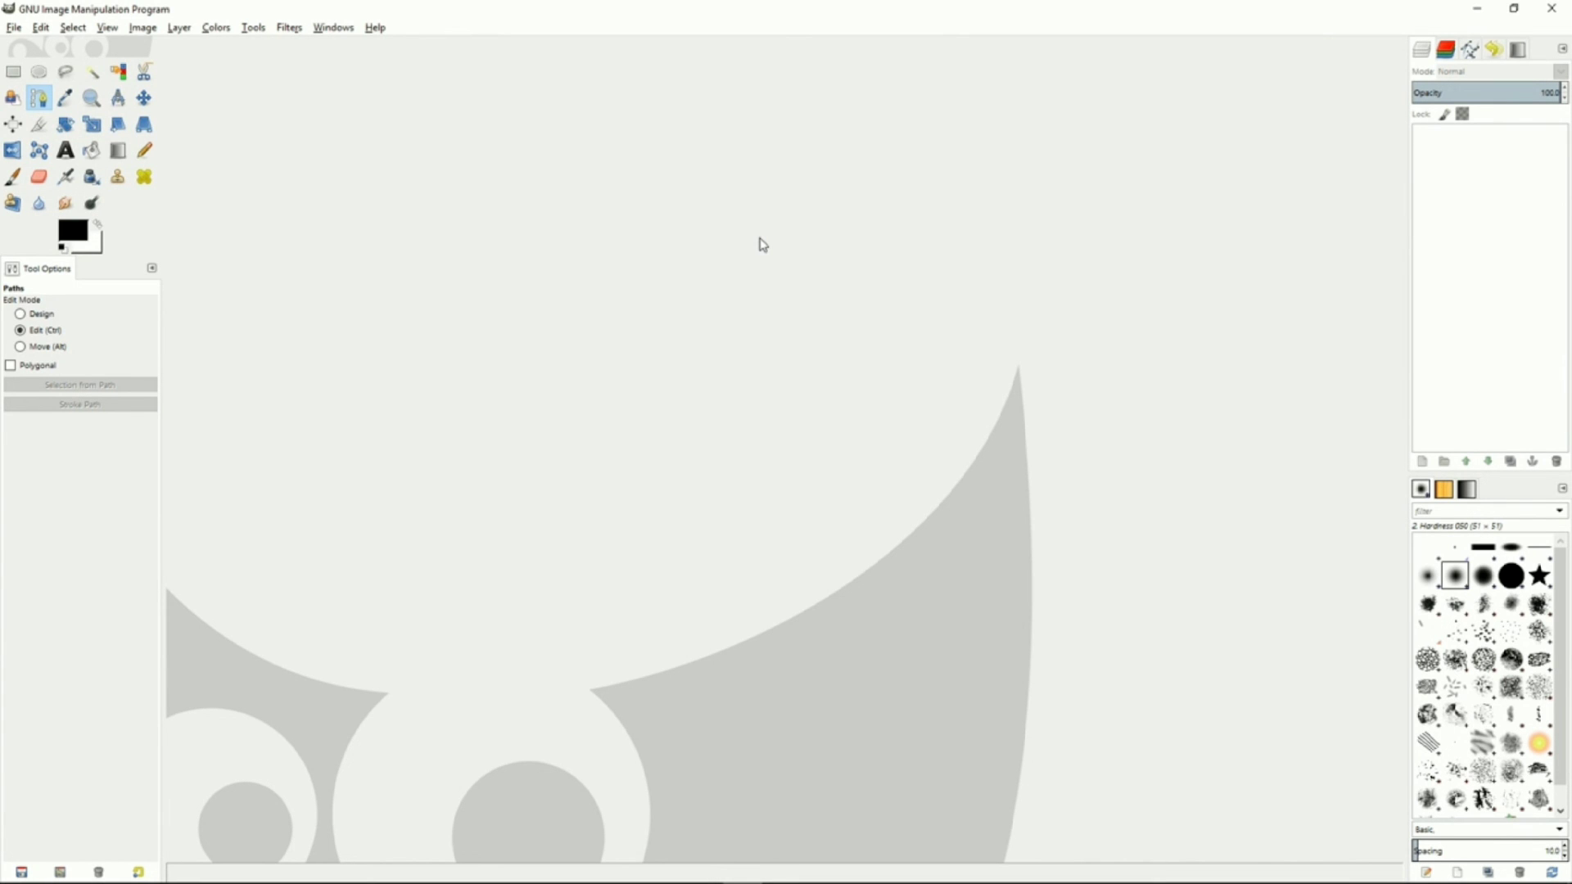
Browse the Filters menu's Enhance submenu
{"action": "left_click", "coordinate": [296, 33]}
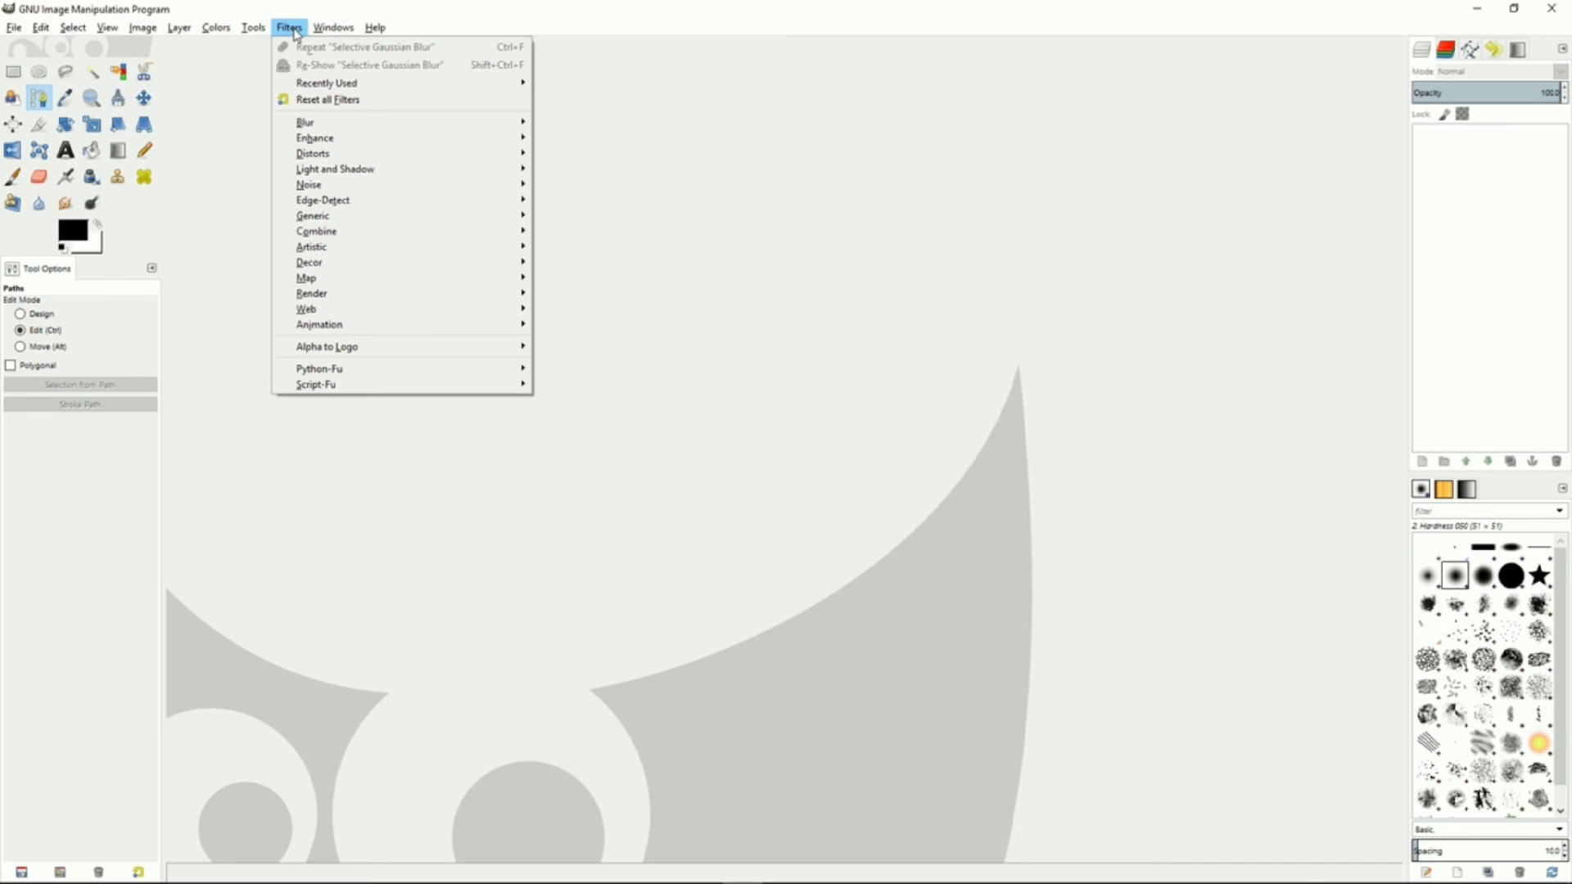
{"action": "mouse_move", "coordinate": [326, 127]}
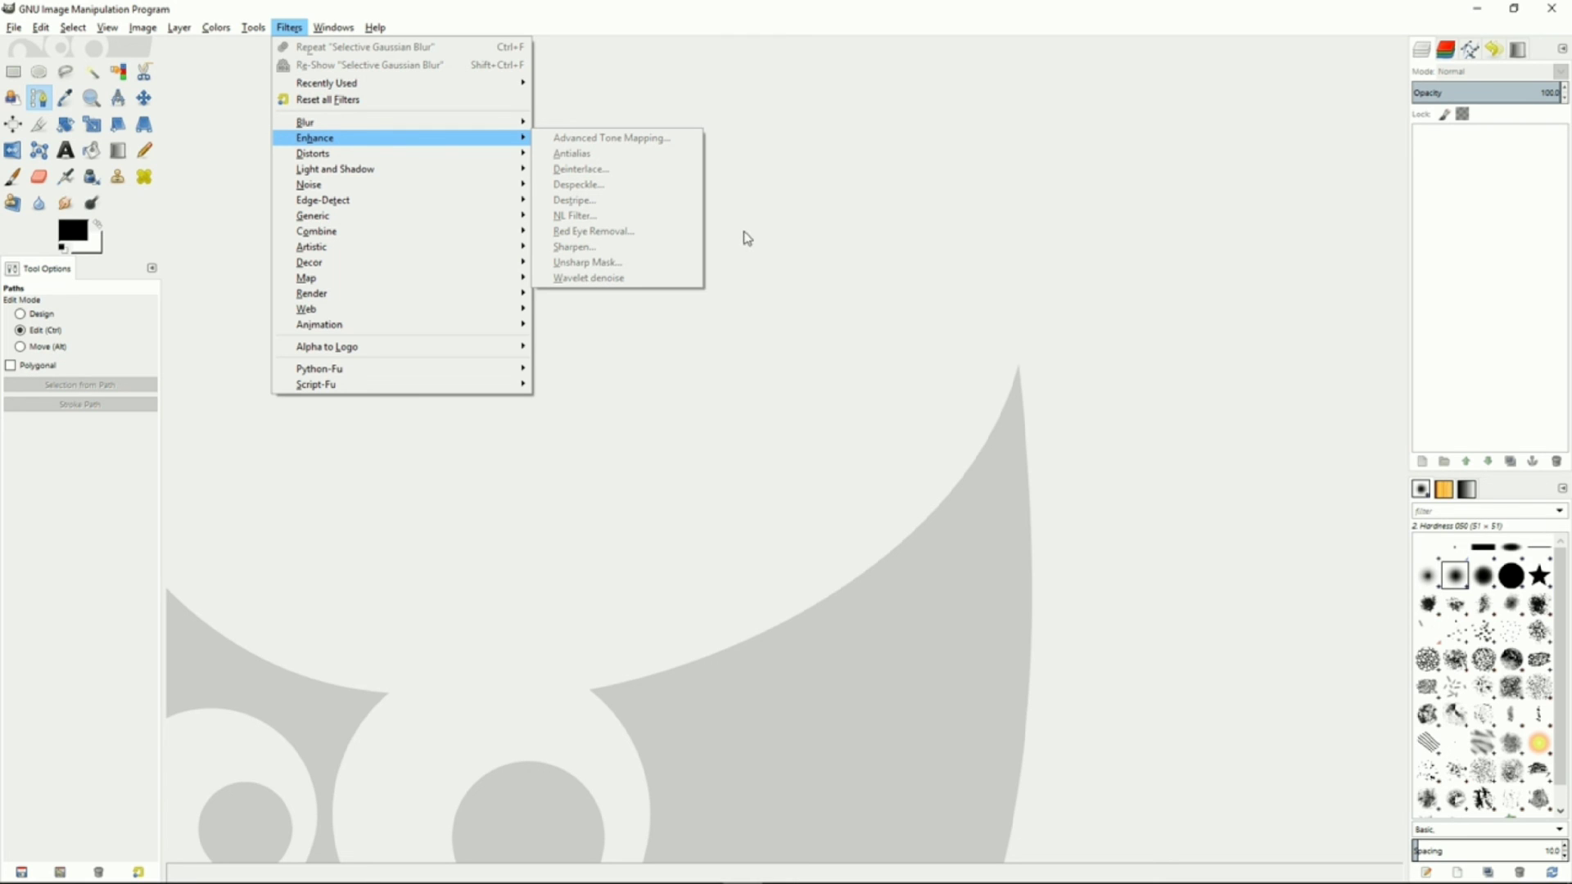
{"action": "left_click", "coordinate": [765, 237]}
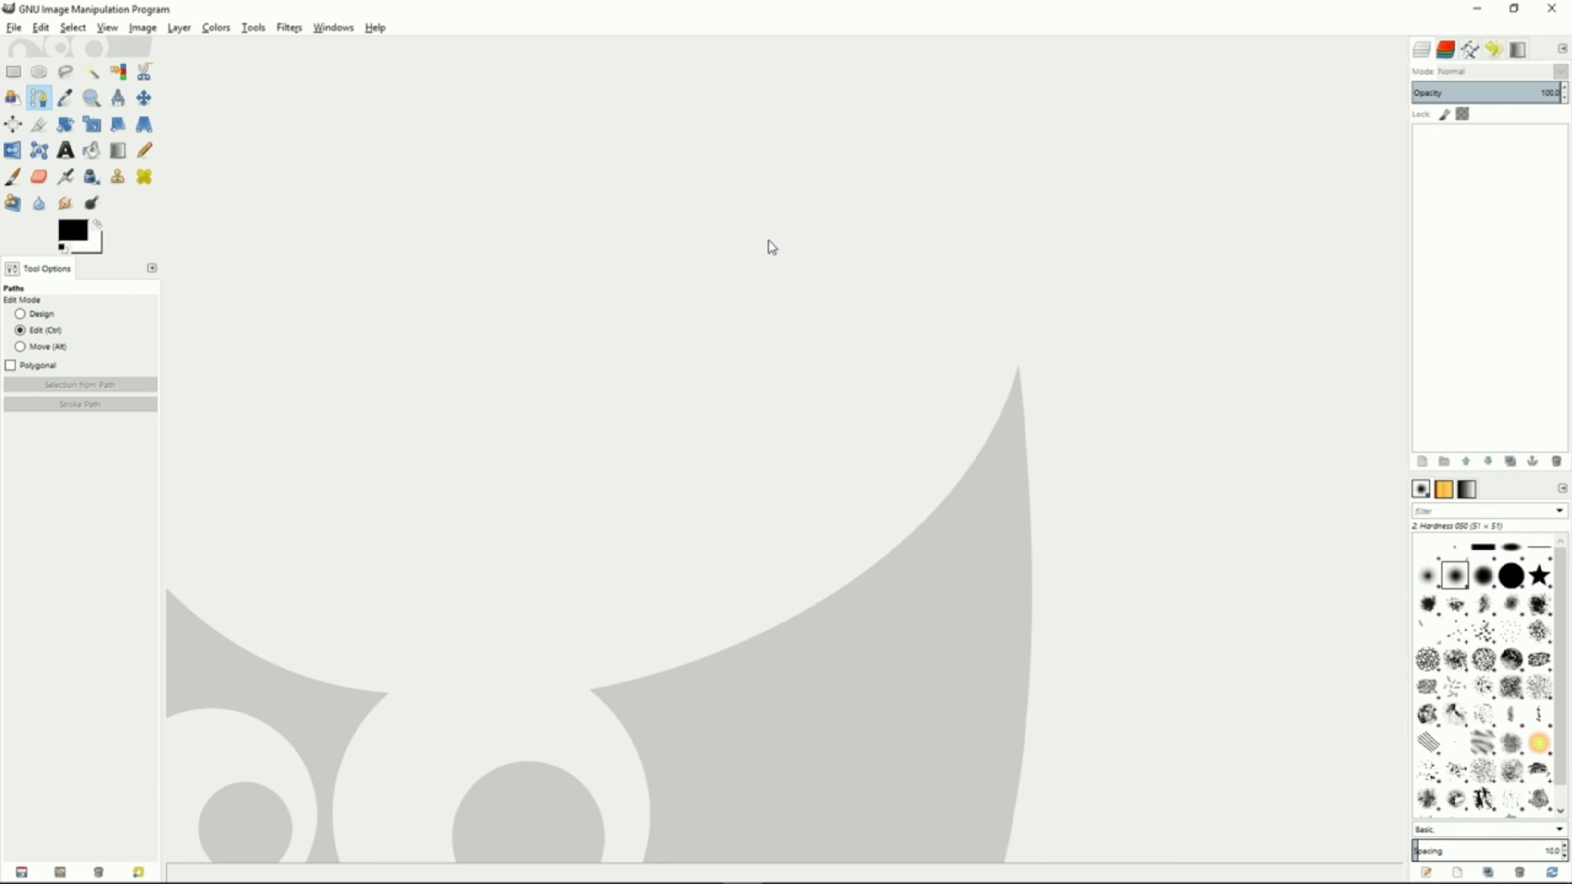
Switch to File Explorer and browse the GIMP 2 lib\gimp\2.0\plug-ins folder down to its last files
{"action": "key", "text": "alt+Tab"}
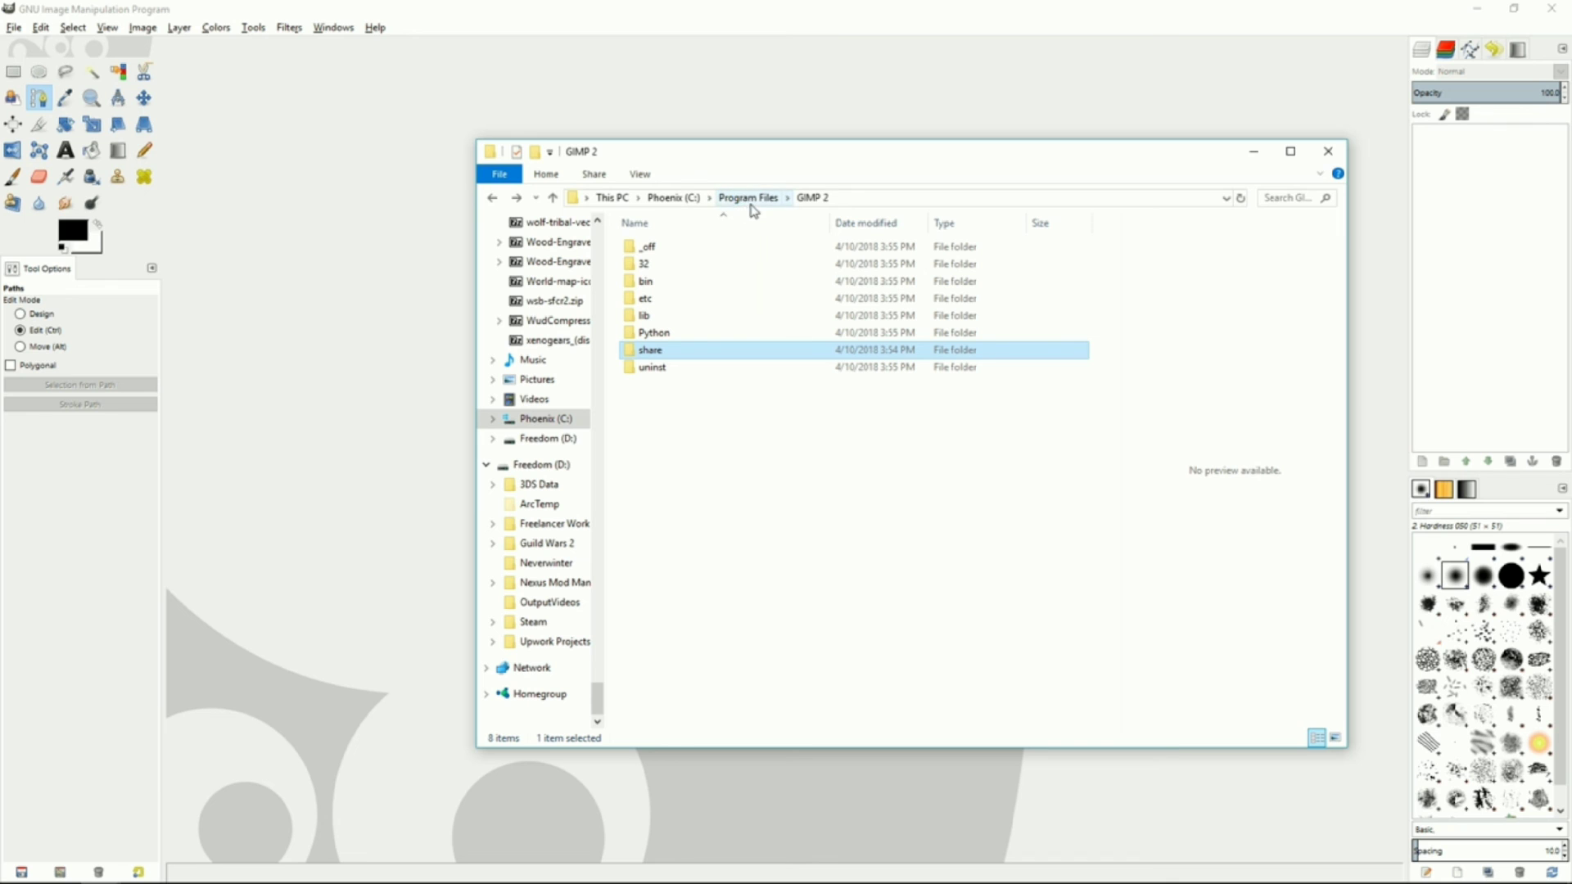
{"action": "left_click", "coordinate": [730, 202]}
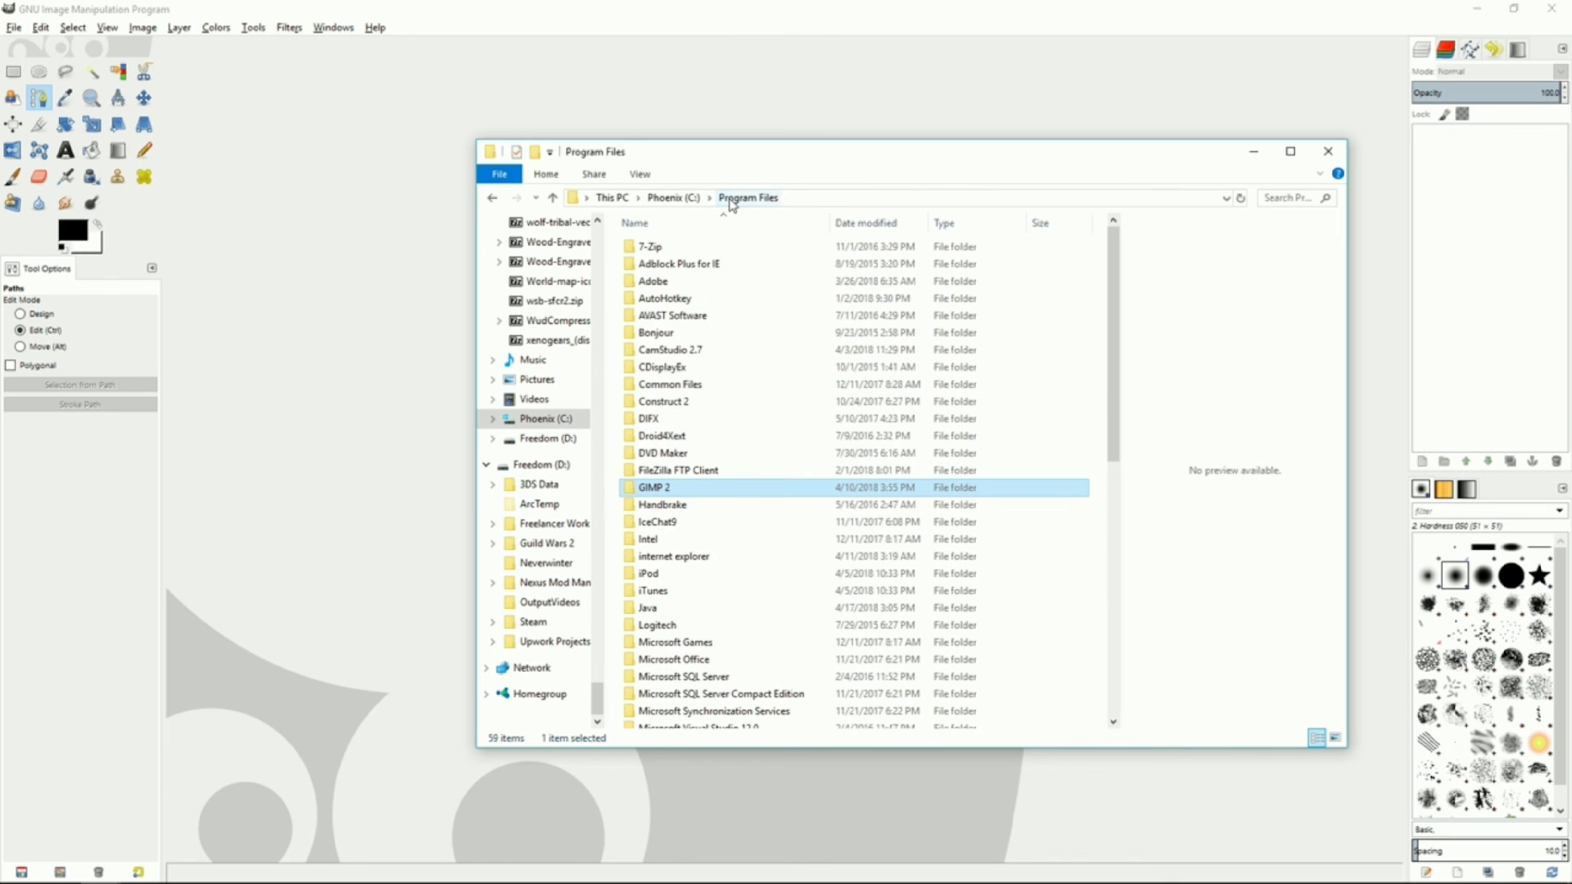
{"action": "double_click", "coordinate": [661, 488]}
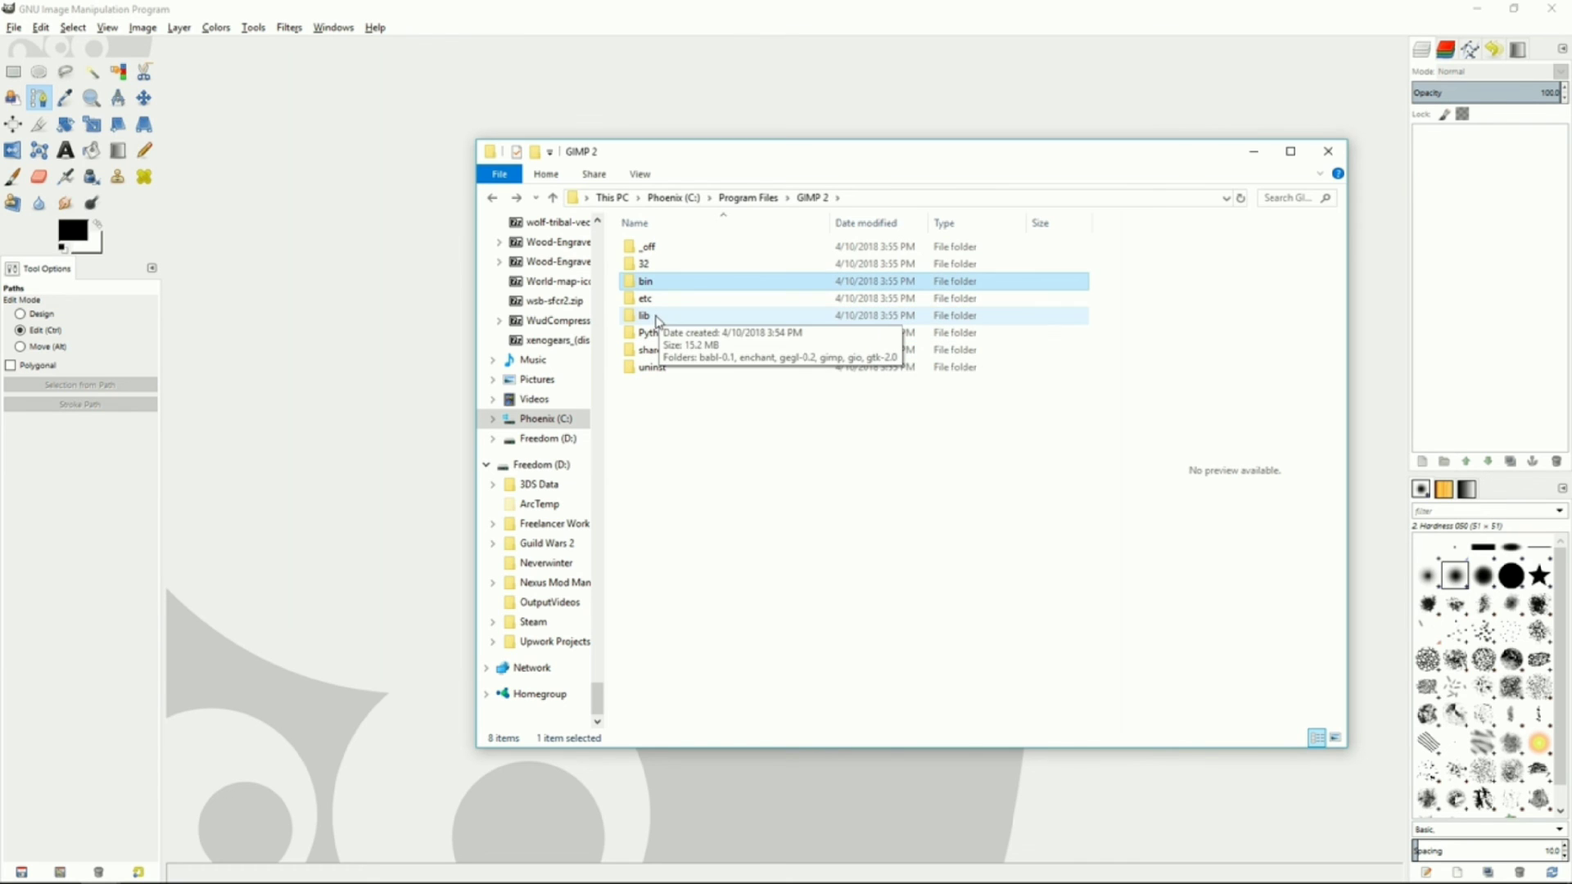
{"action": "double_click", "coordinate": [656, 316]}
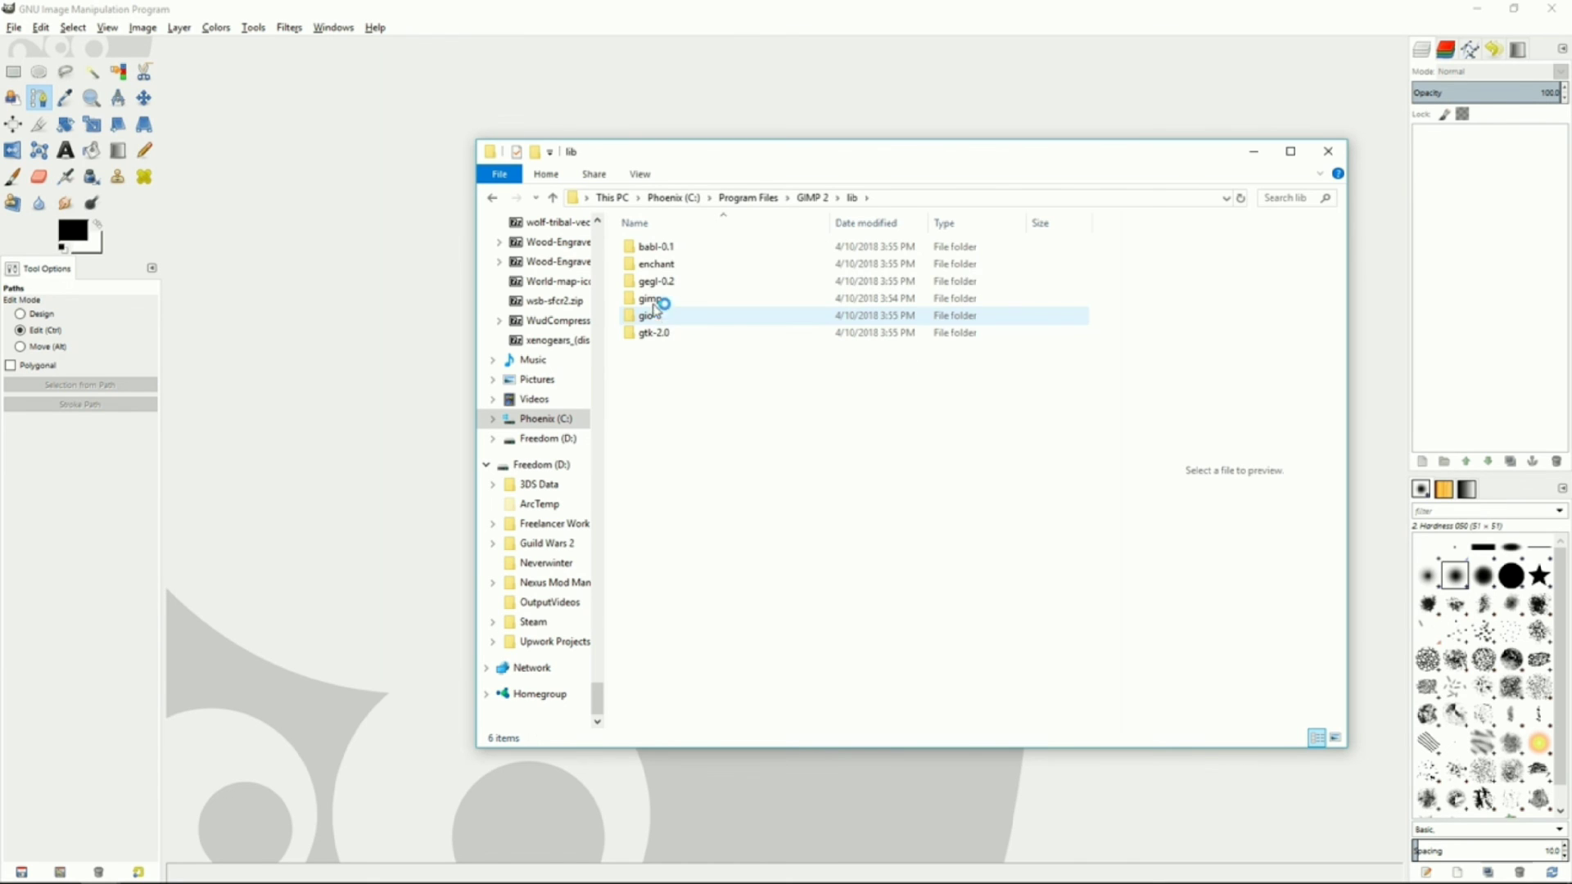
{"action": "double_click", "coordinate": [667, 303]}
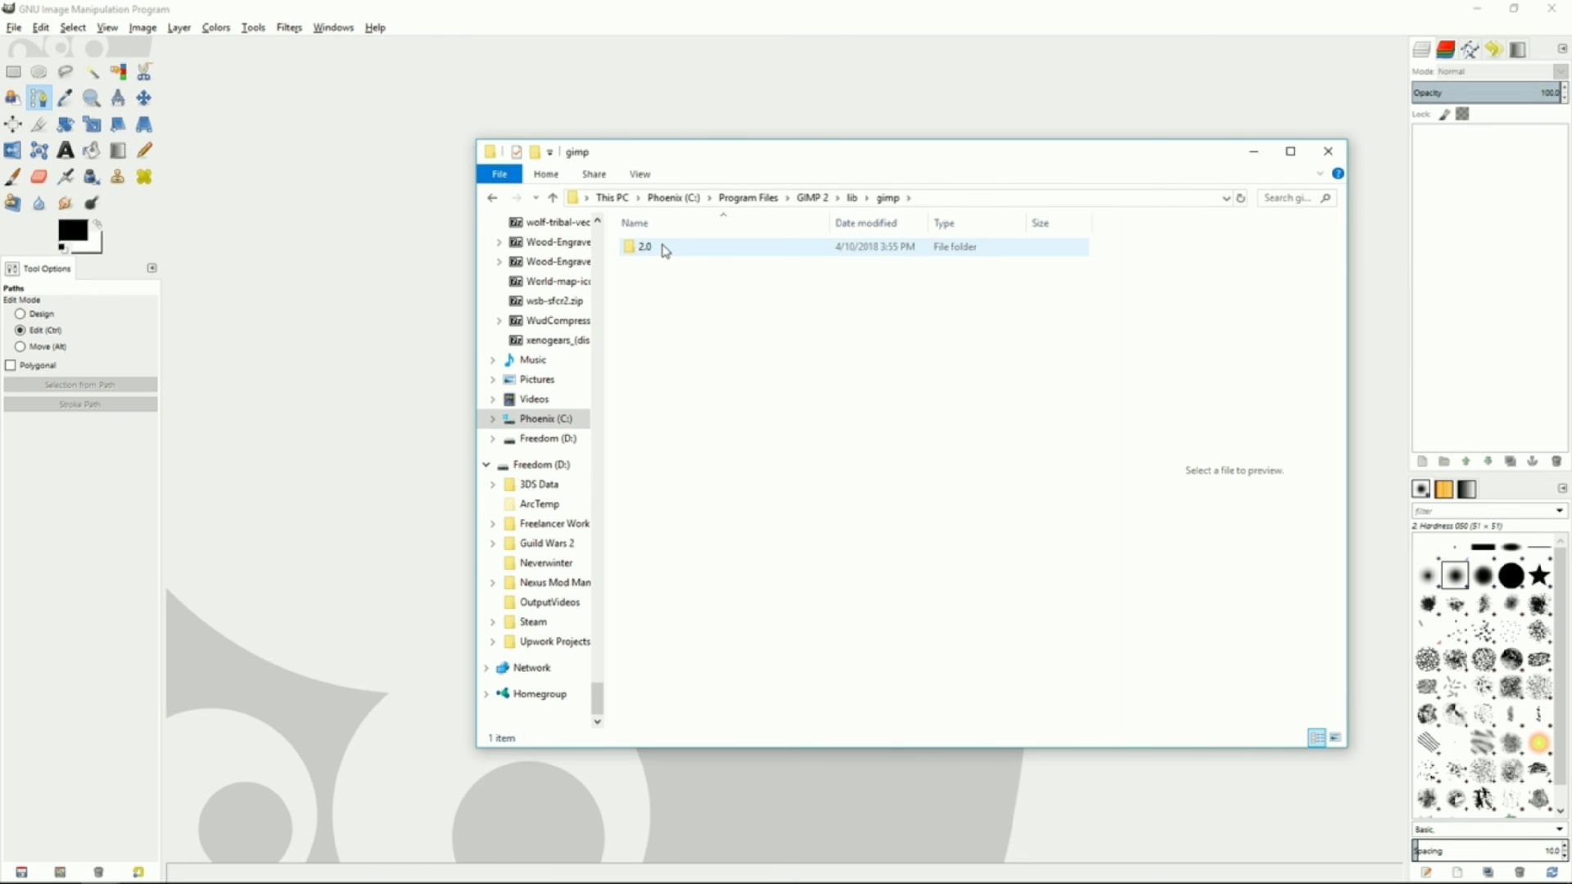
{"action": "double_click", "coordinate": [664, 249]}
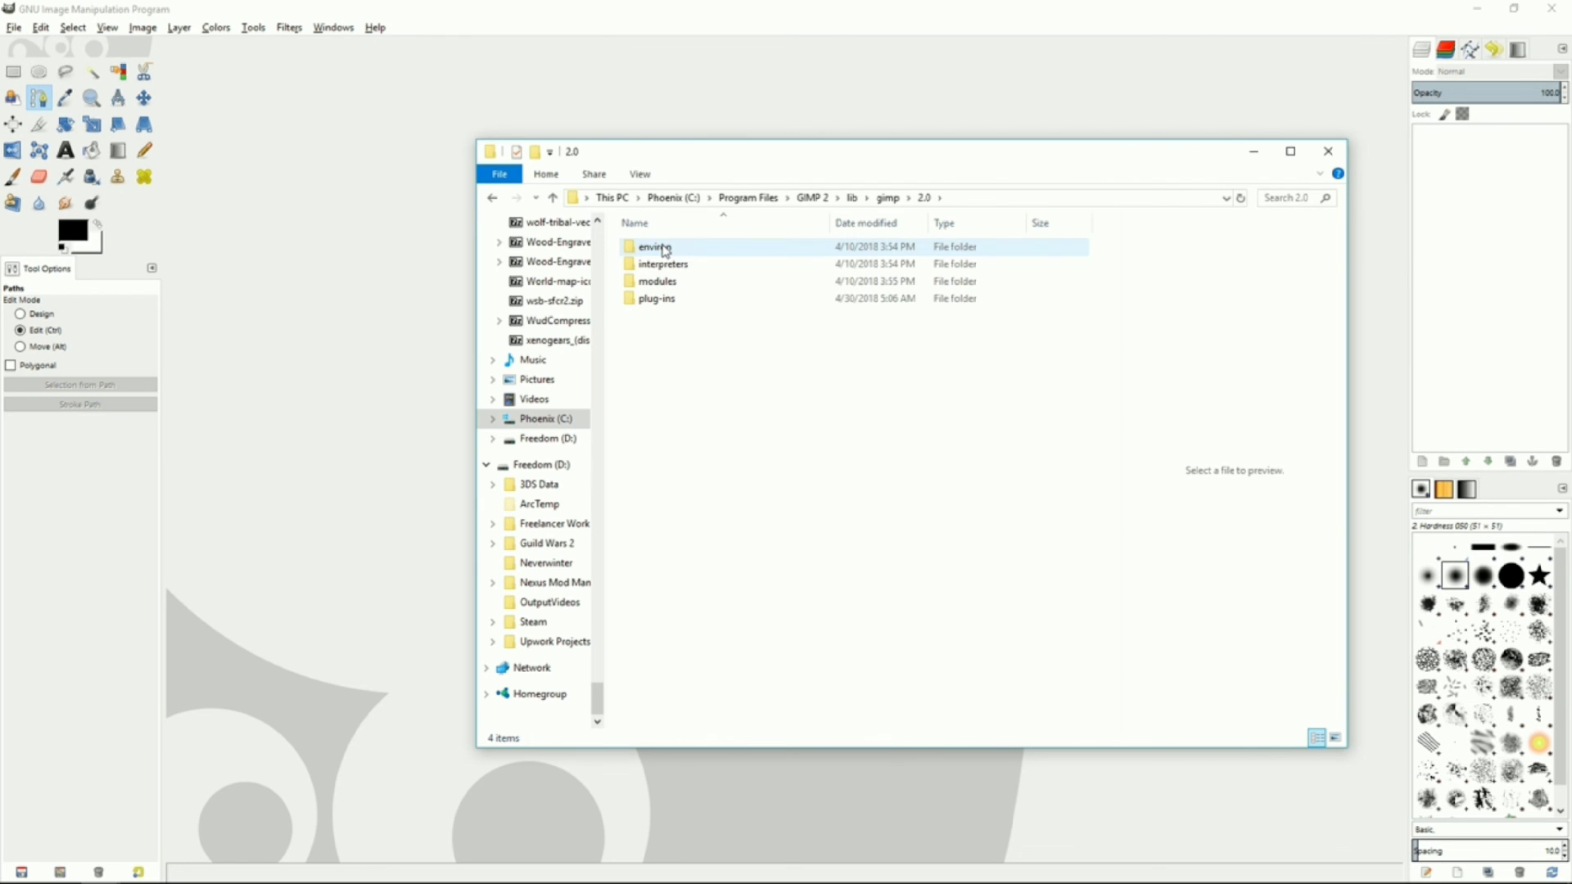
{"action": "double_click", "coordinate": [659, 300]}
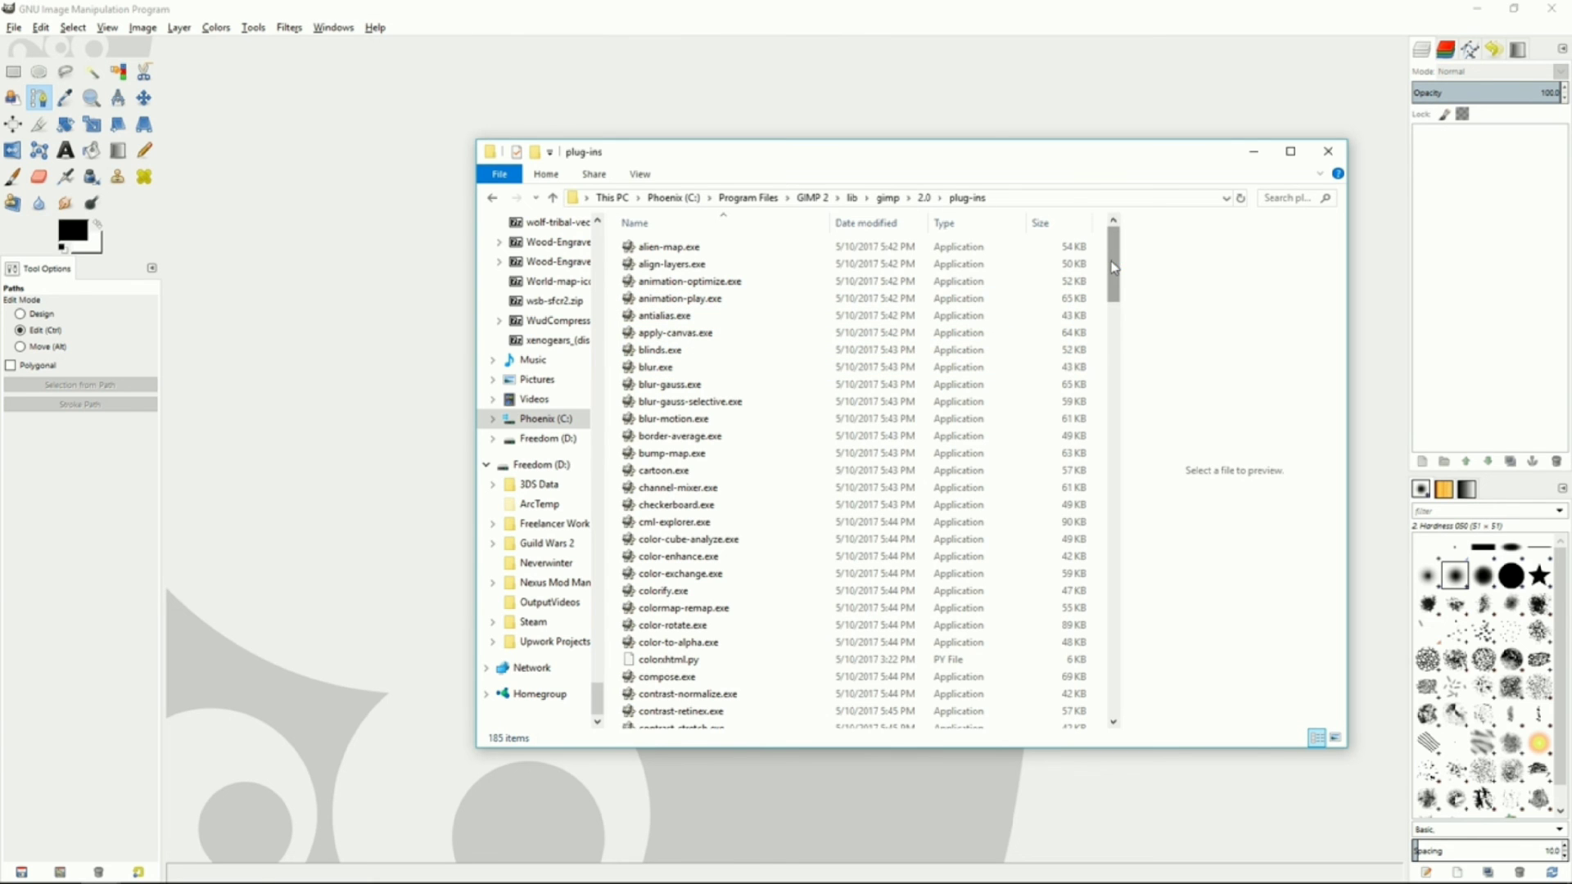
{"action": "left_click_drag", "start_coordinate": [1120, 264], "coordinate": [1114, 682]}
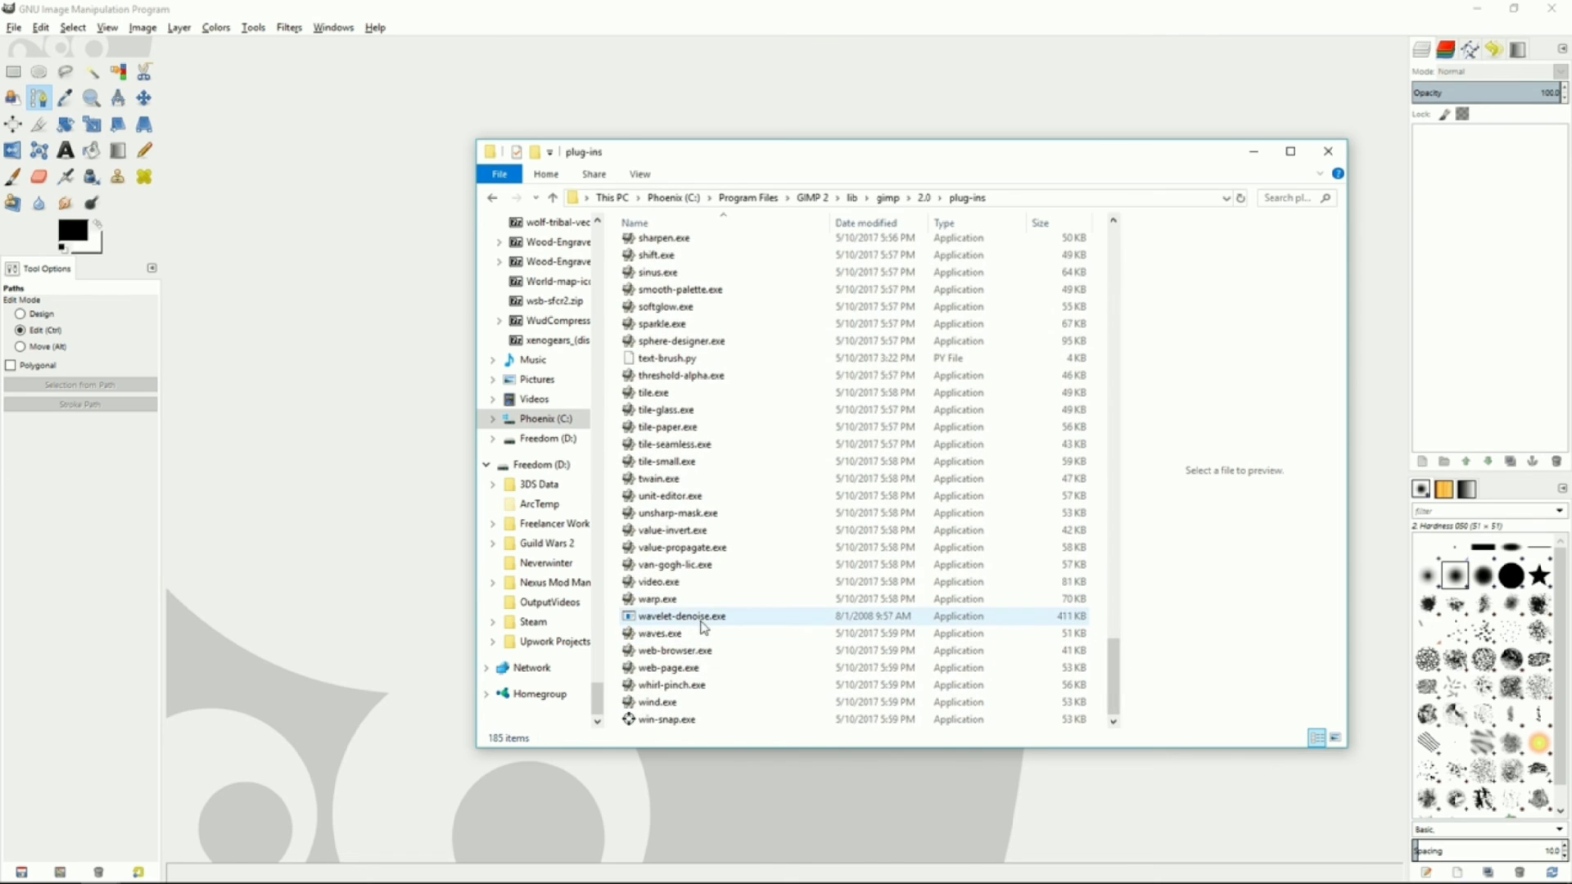
{"action": "mouse_move", "coordinate": [705, 626]}
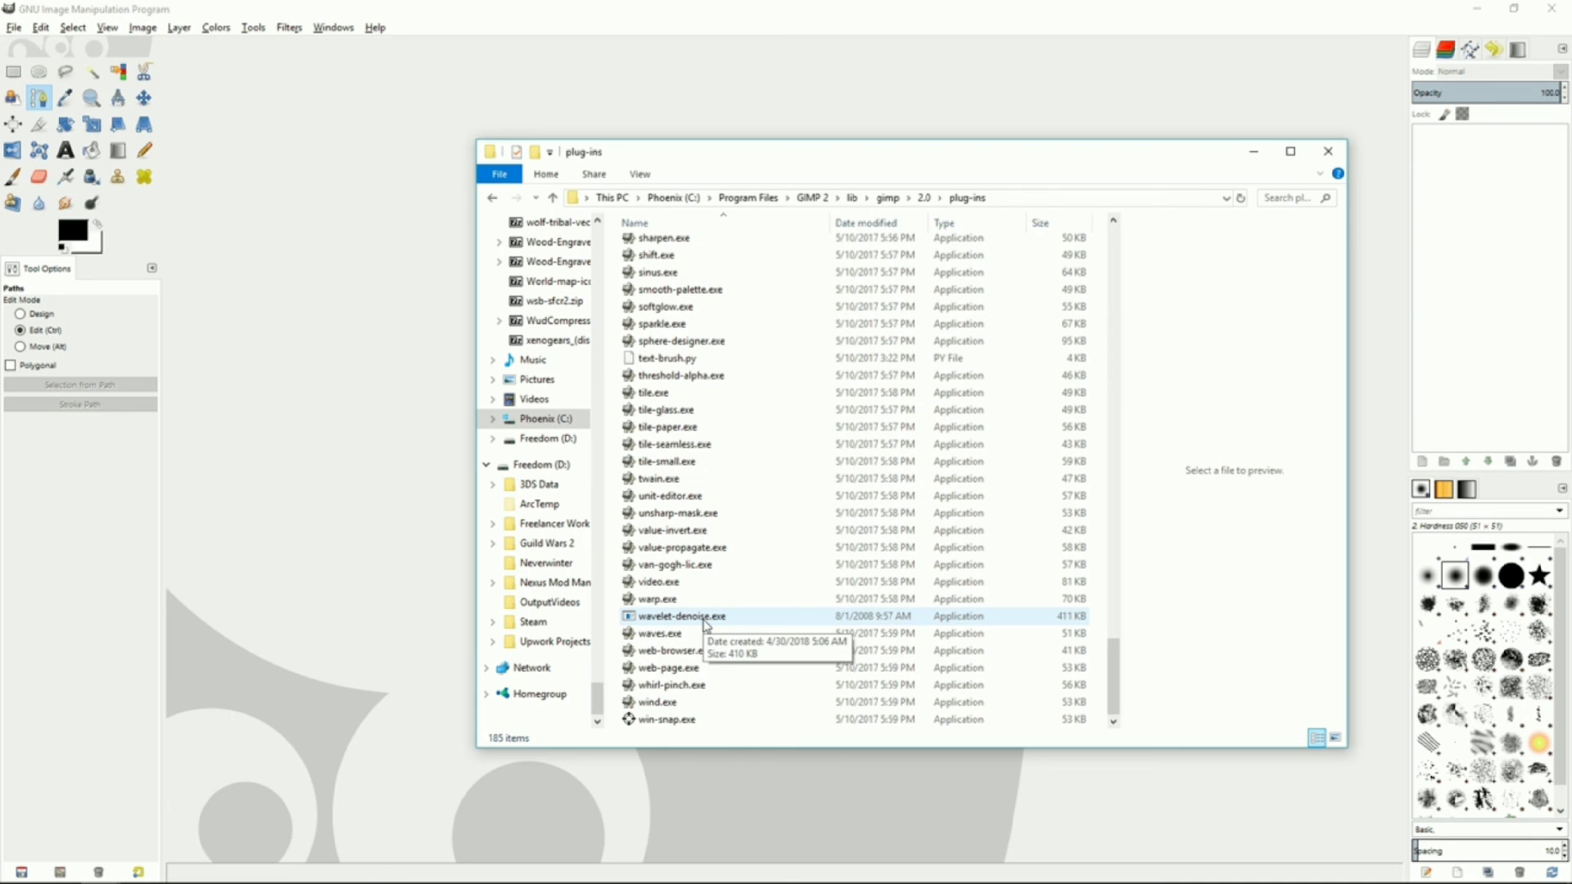
Navigate back to GIMP 2, open share\gimp\2.0\scripts and select advancedtonemapping.scm
{"action": "key", "text": "BackSpace"}
{"action": "key", "text": "BackSpace"}
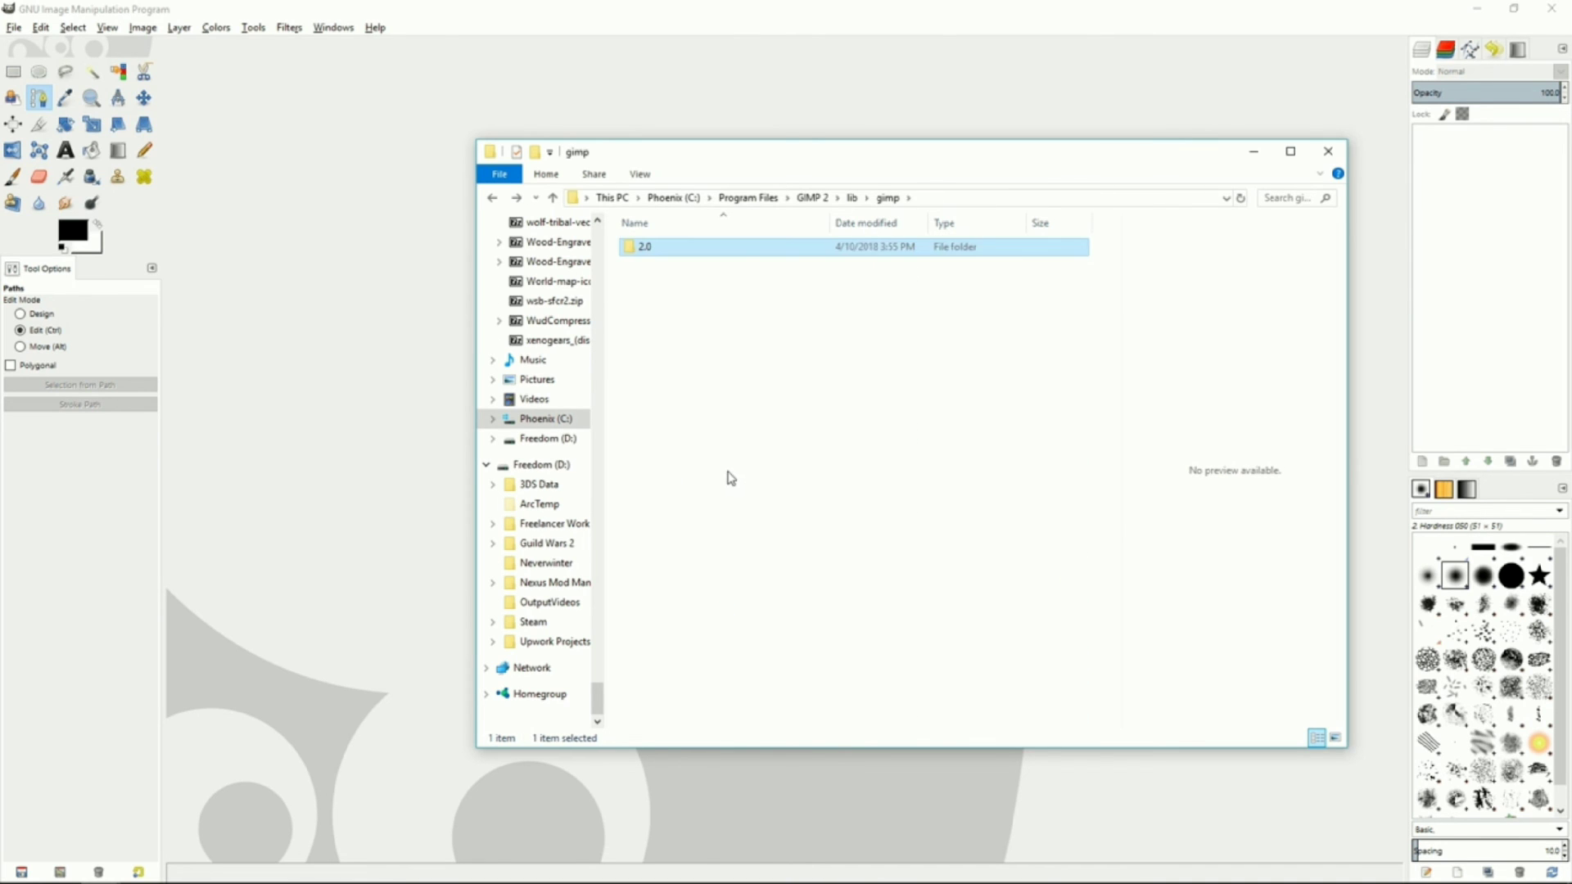
{"action": "key", "text": "BackSpace"}
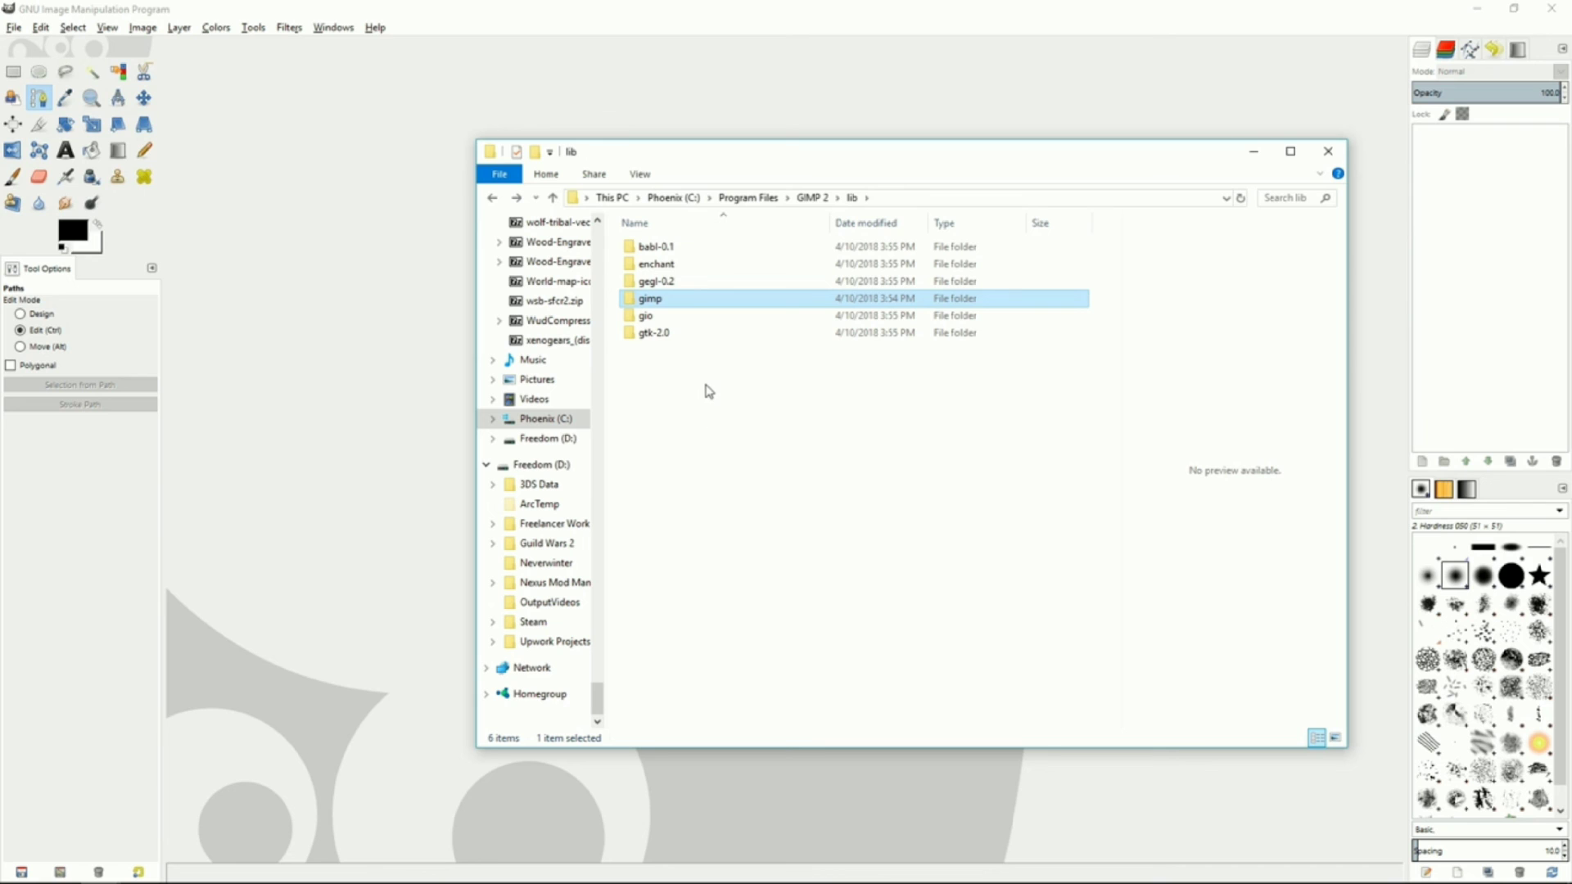
{"action": "key", "text": "BackSpace"}
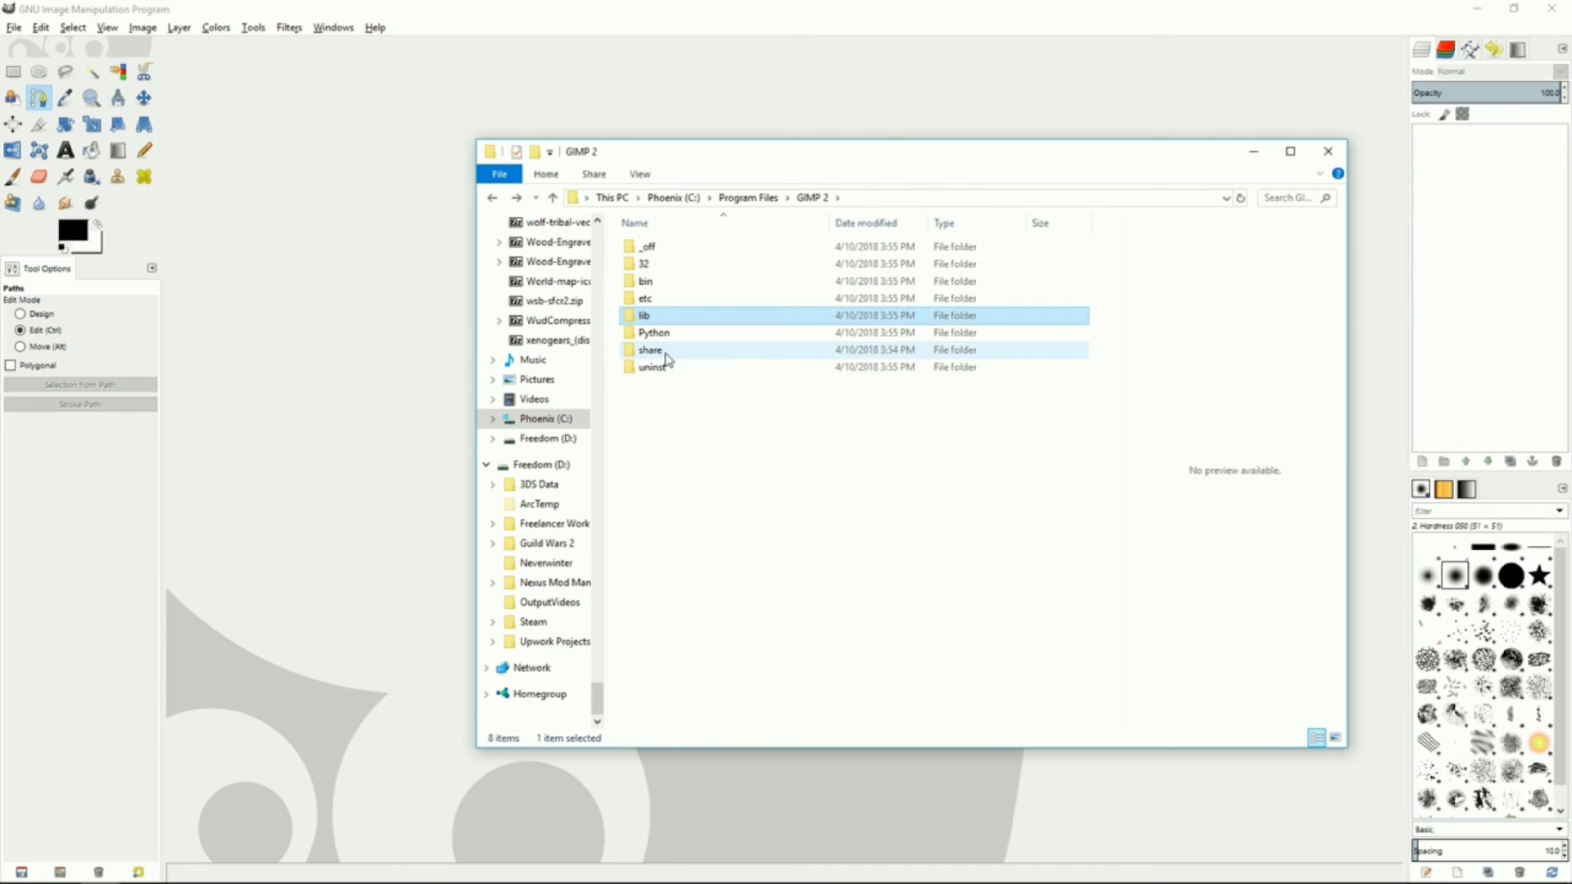
{"action": "double_click", "coordinate": [663, 350]}
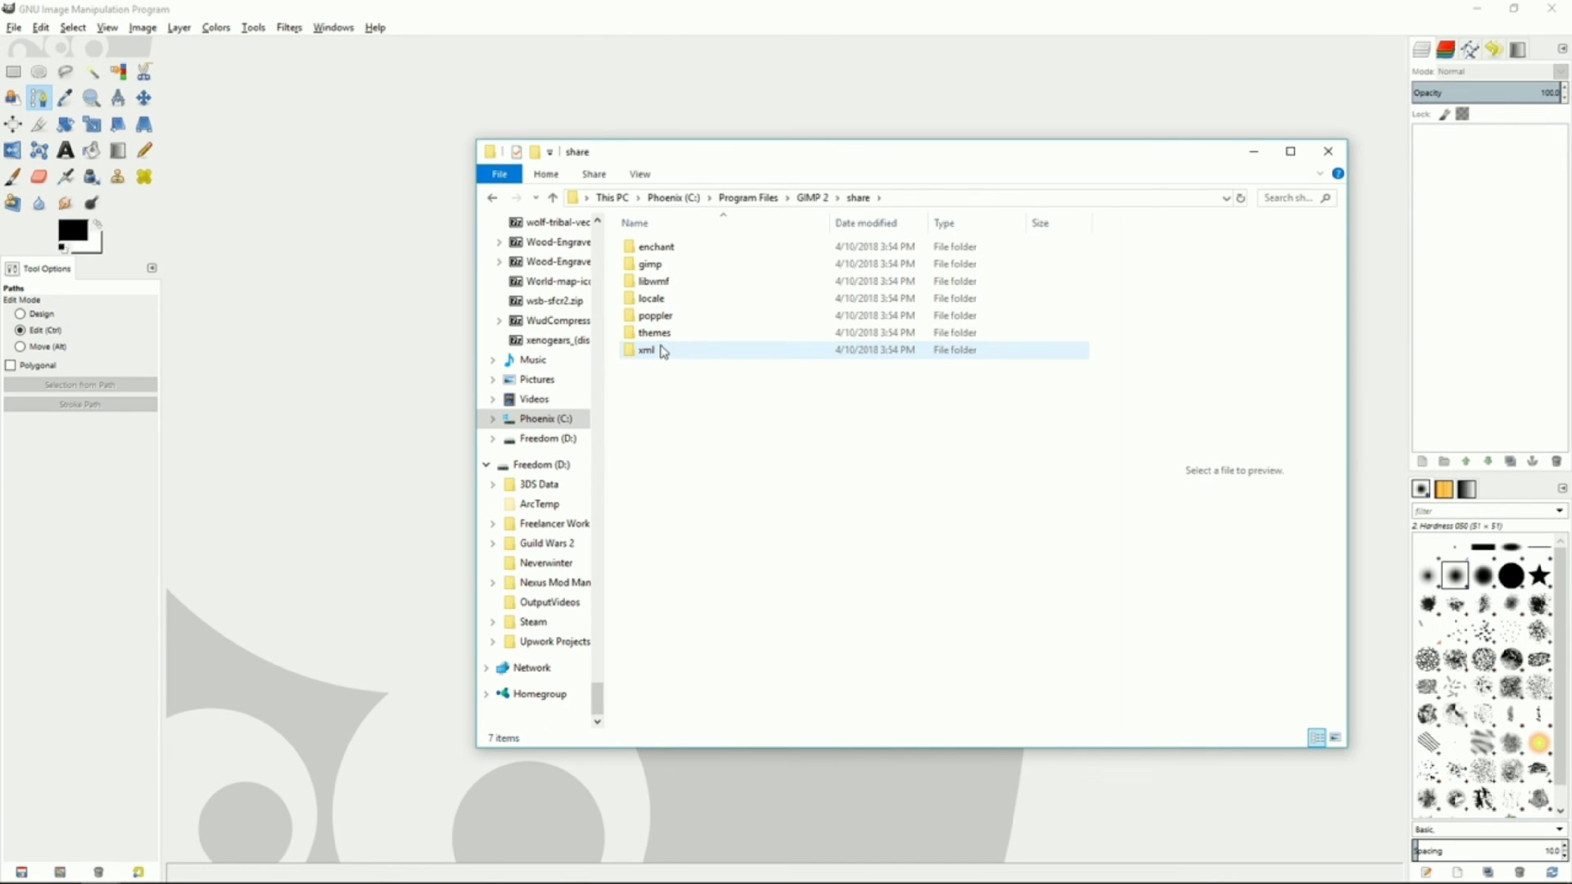
{"action": "double_click", "coordinate": [663, 266]}
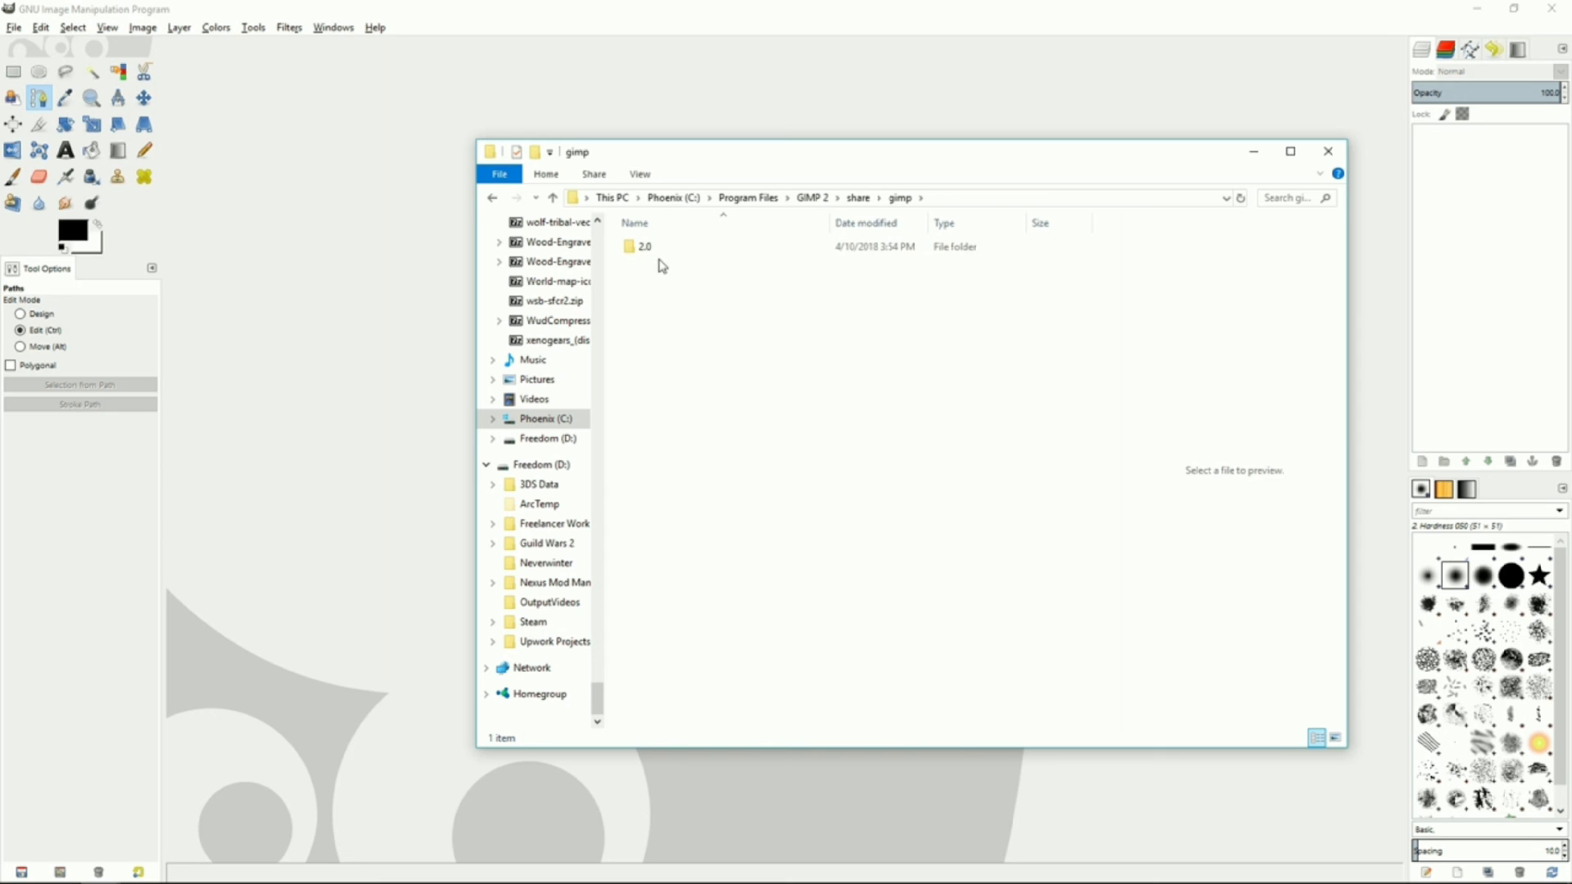
{"action": "double_click", "coordinate": [664, 247]}
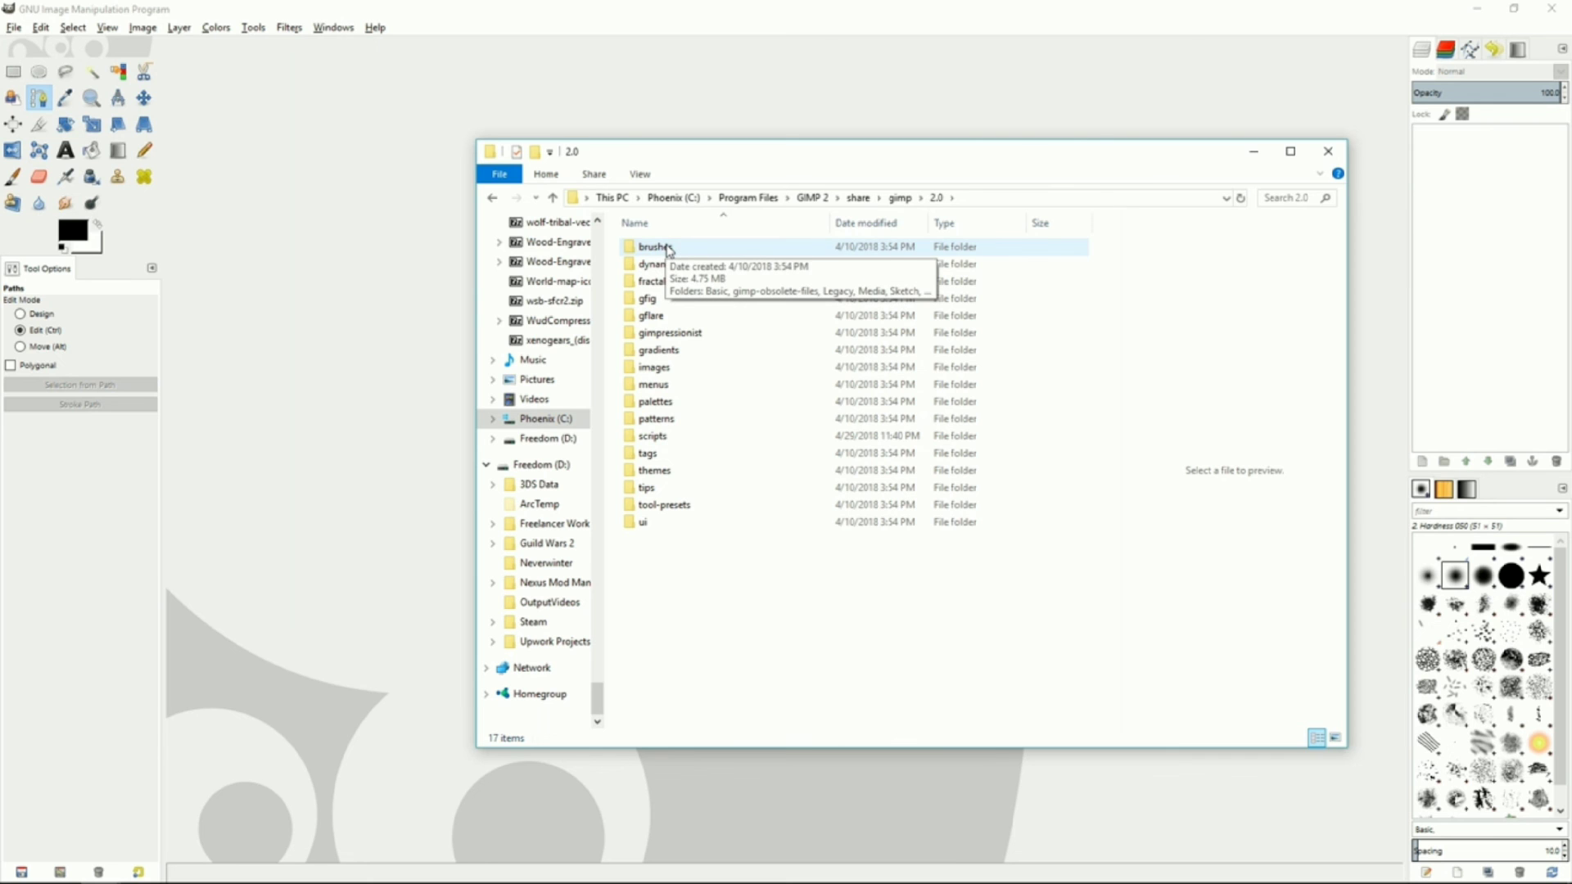
{"action": "double_click", "coordinate": [655, 435]}
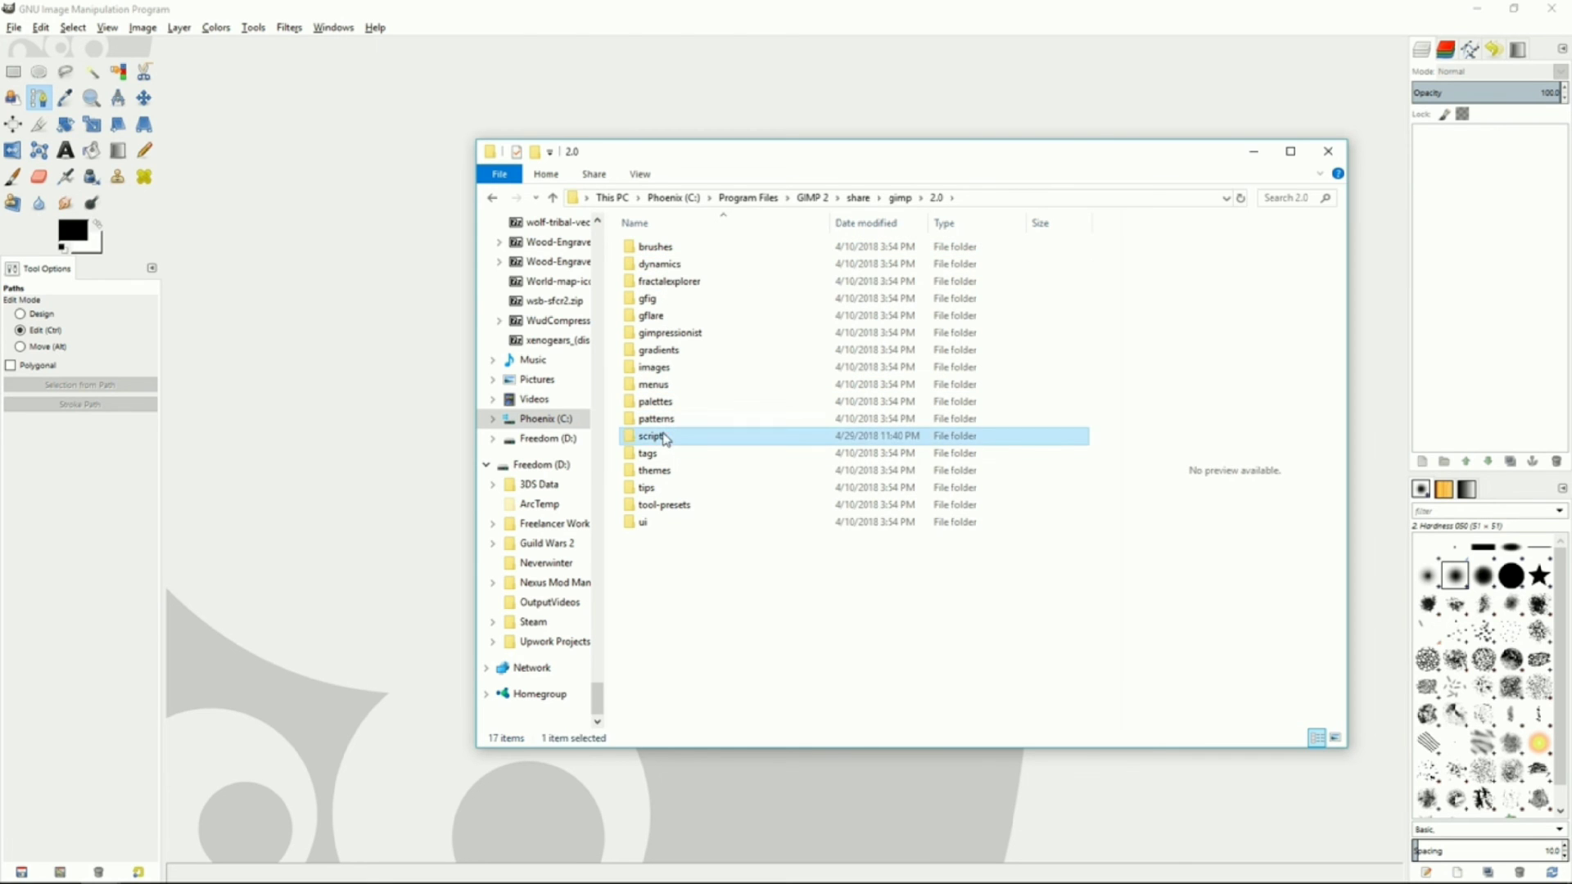
{"action": "mouse_move", "coordinate": [1120, 264]}
{"action": "left_mouse_down"}
{"action": "mouse_move", "coordinate": [1120, 327]}
{"action": "mouse_move", "coordinate": [1119, 265]}
{"action": "left_mouse_up"}
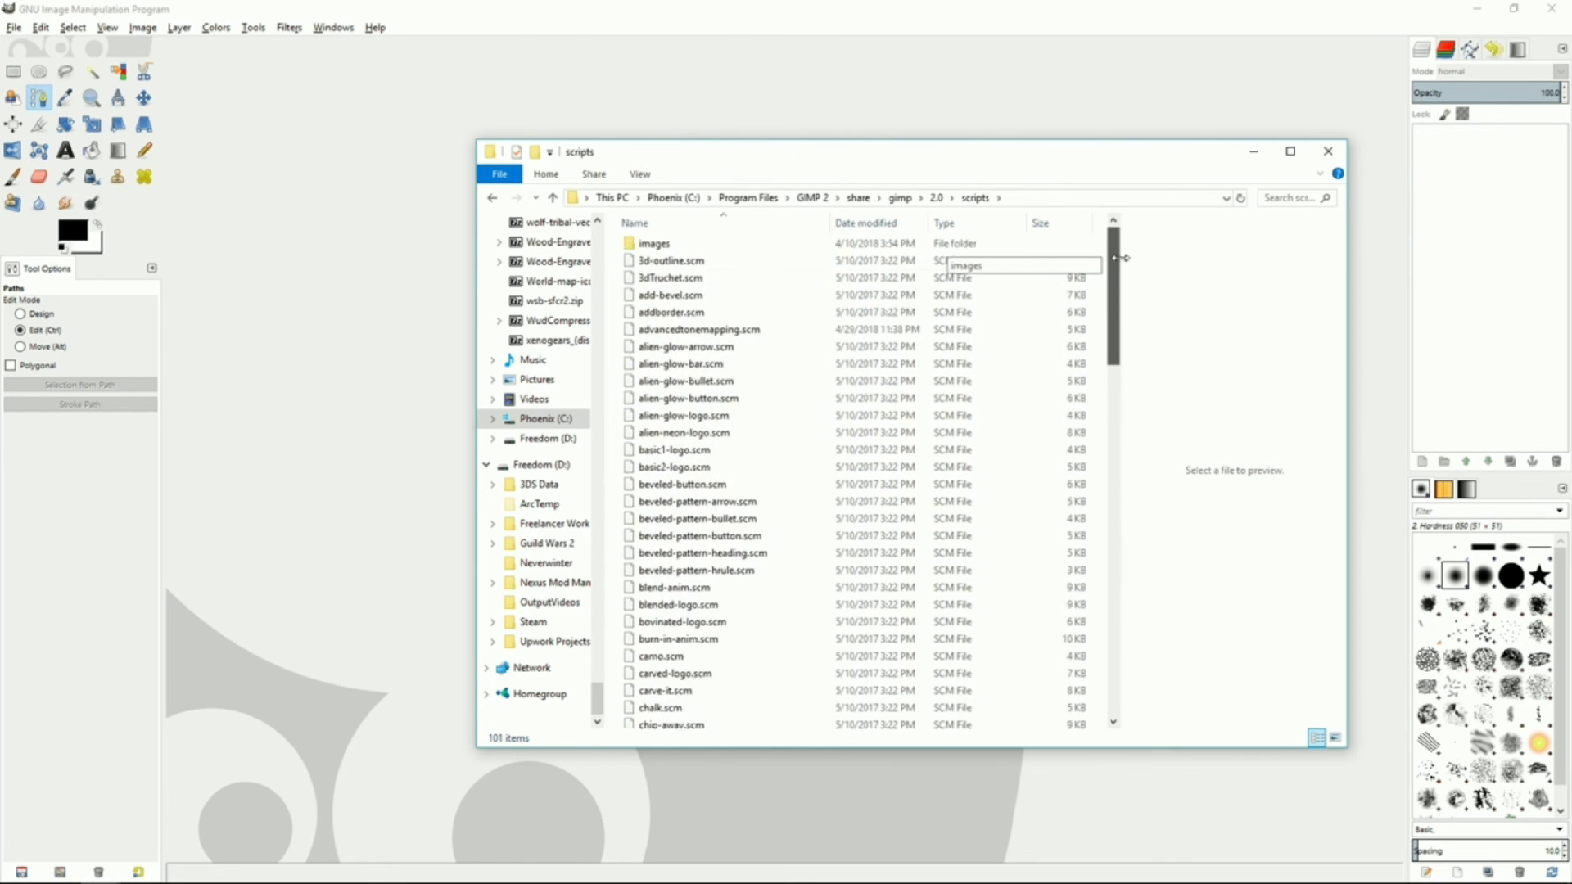
{"action": "left_click", "coordinate": [748, 332]}
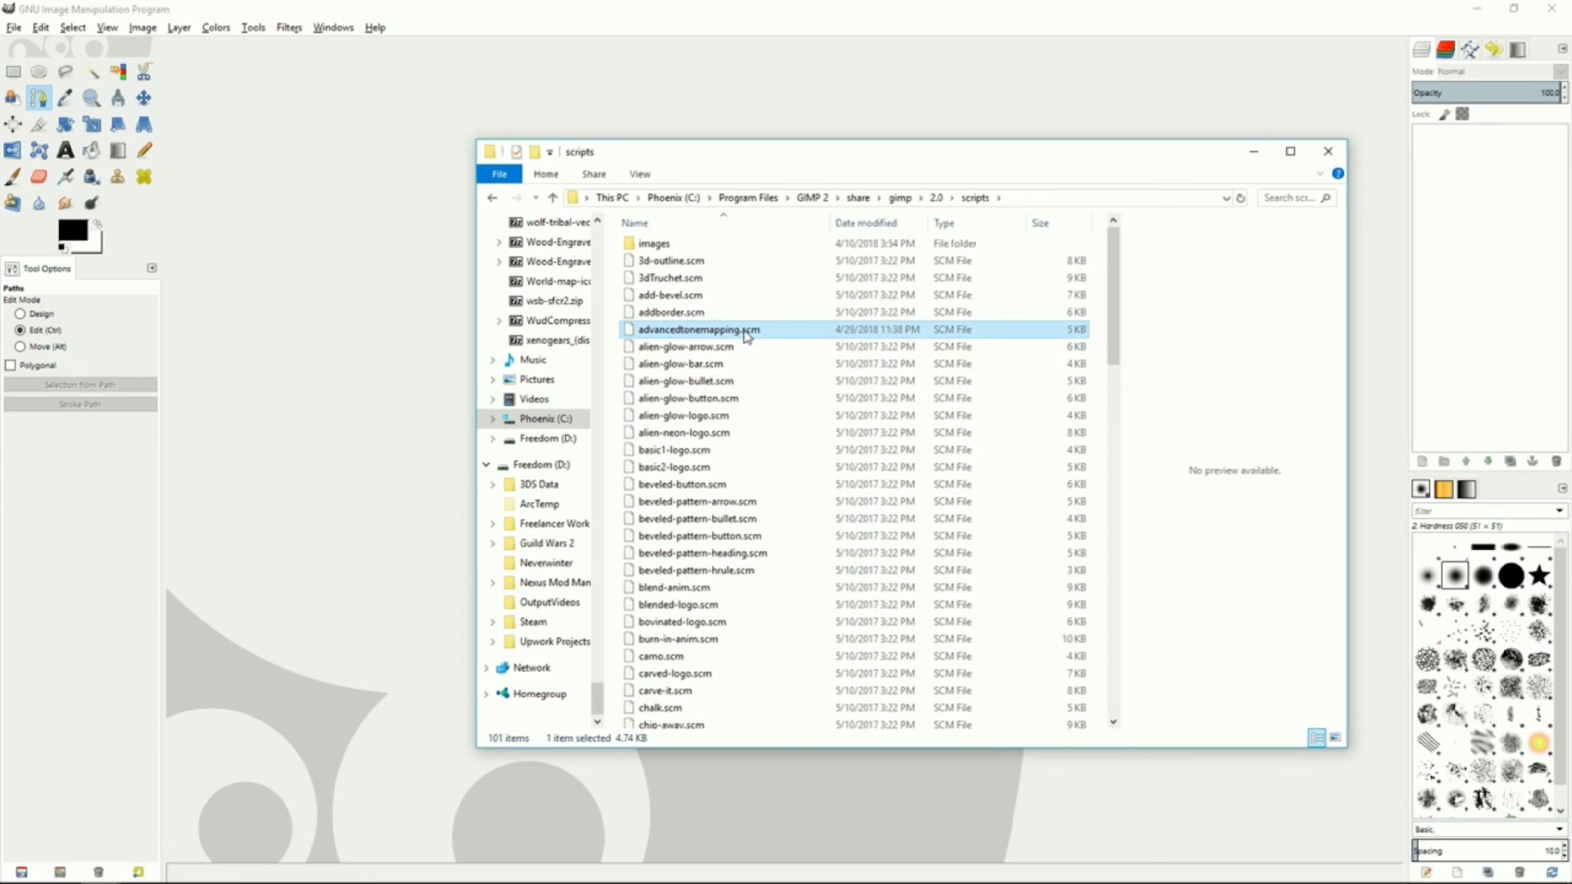